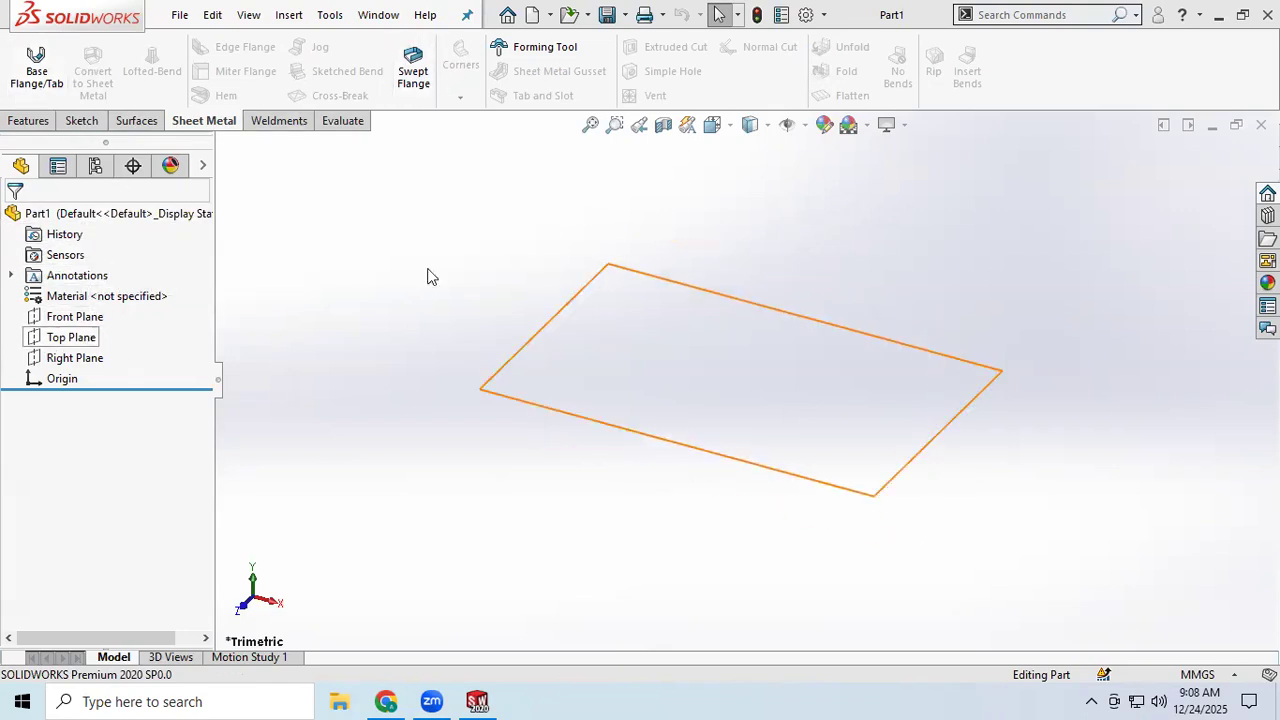
# - Turn on the display of the reference planes in the graphics area
pyautogui.click(808, 128)
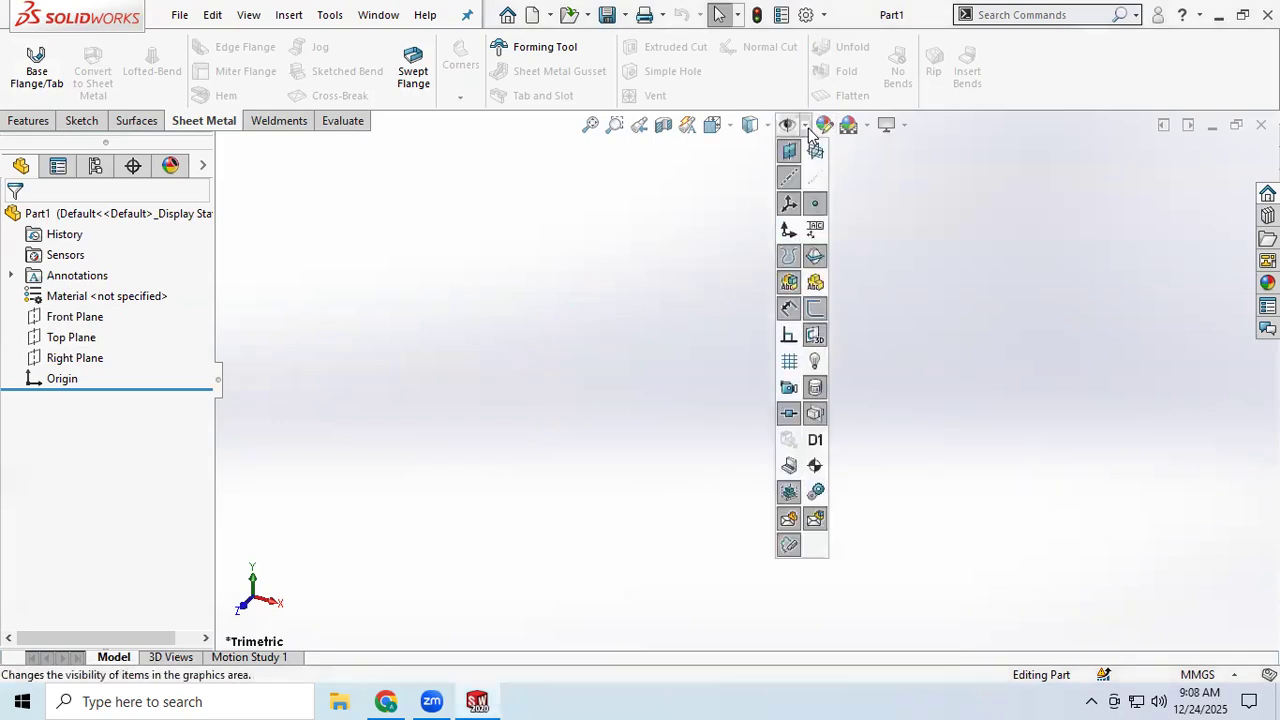
pyautogui.click(816, 151)
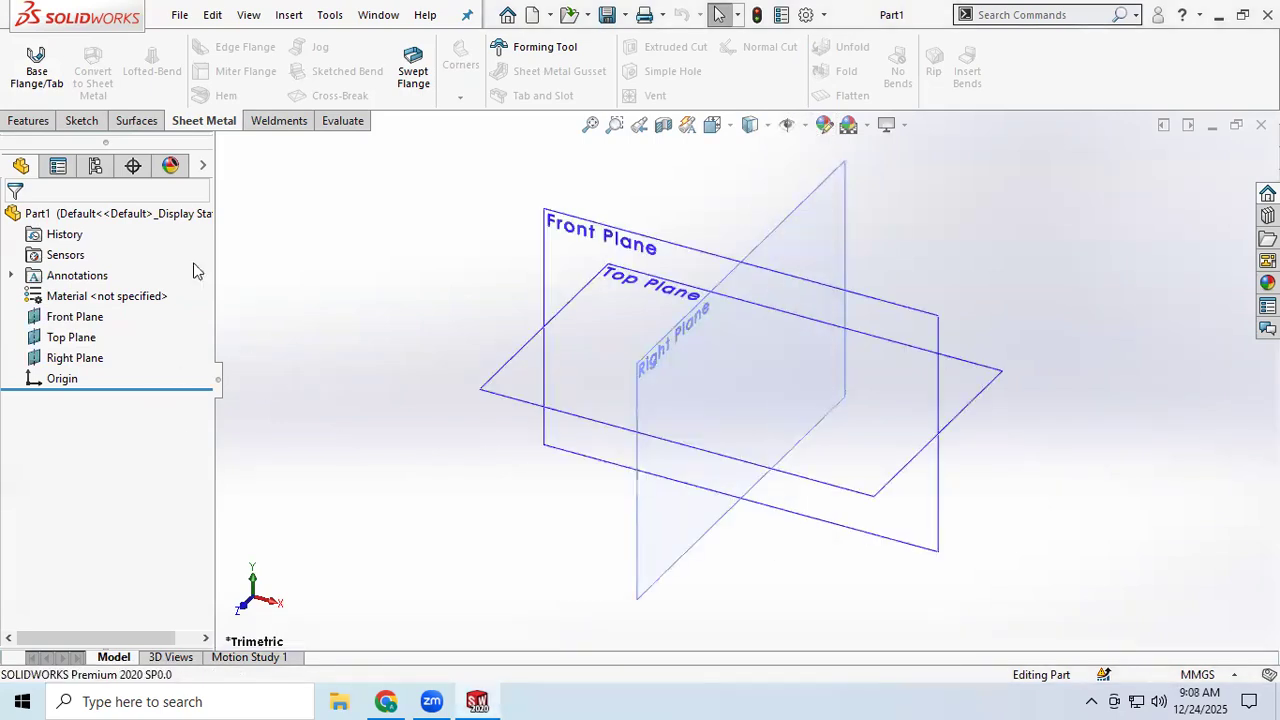
pyautogui.click(88, 124)
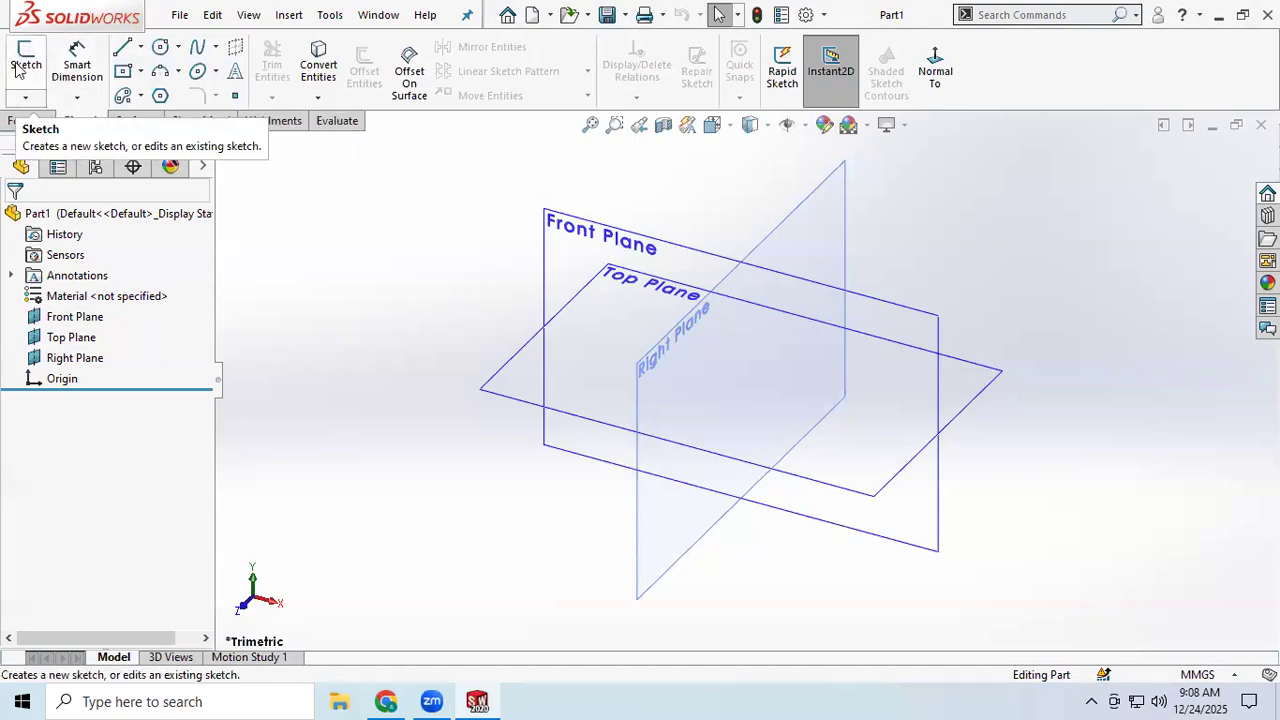
pyautogui.click(201, 120)
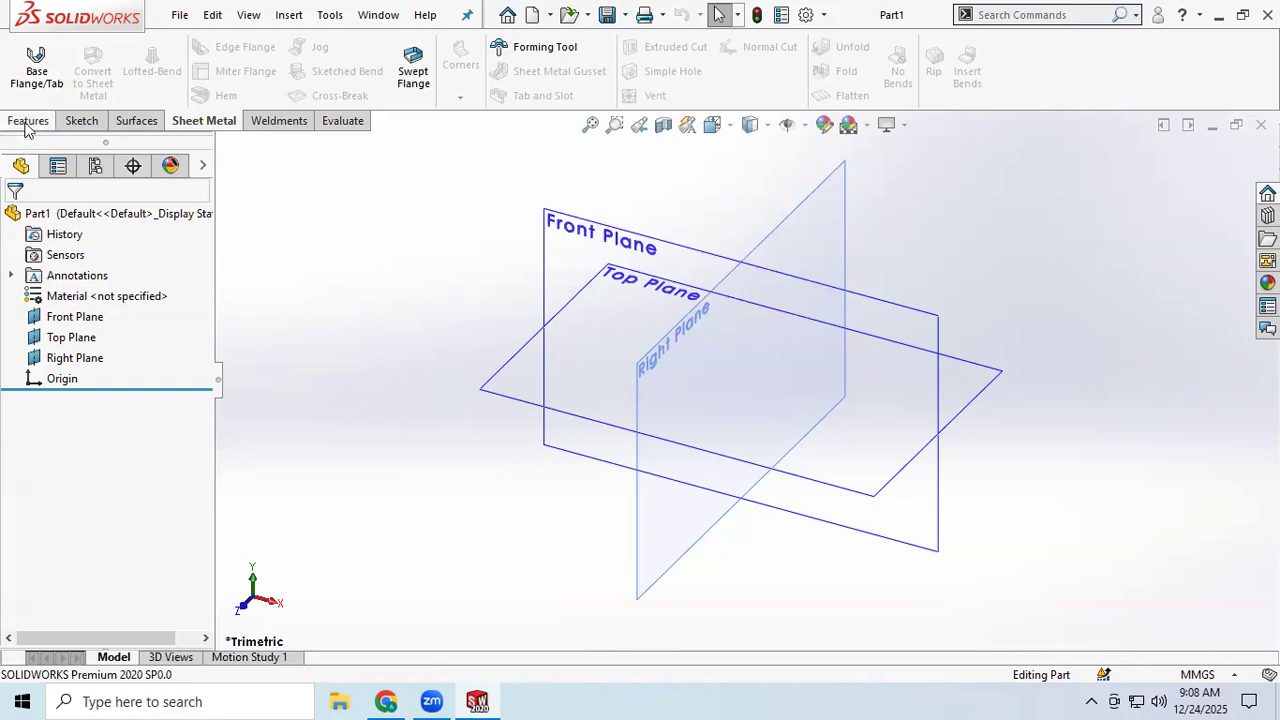
# - Sketch a center rectangle about 152 mm wide on the Top Plane, centered on the origin
pyautogui.click(82, 125)
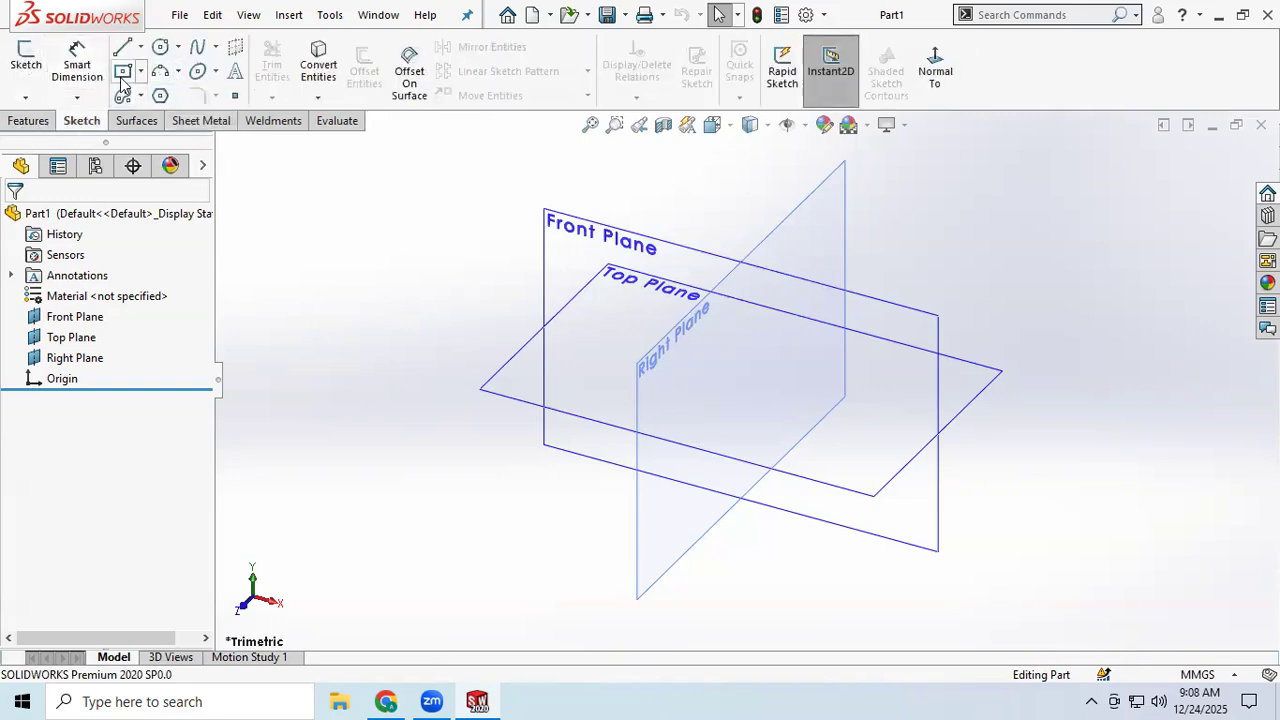
pyautogui.click(24, 64)
pyautogui.click(578, 354)
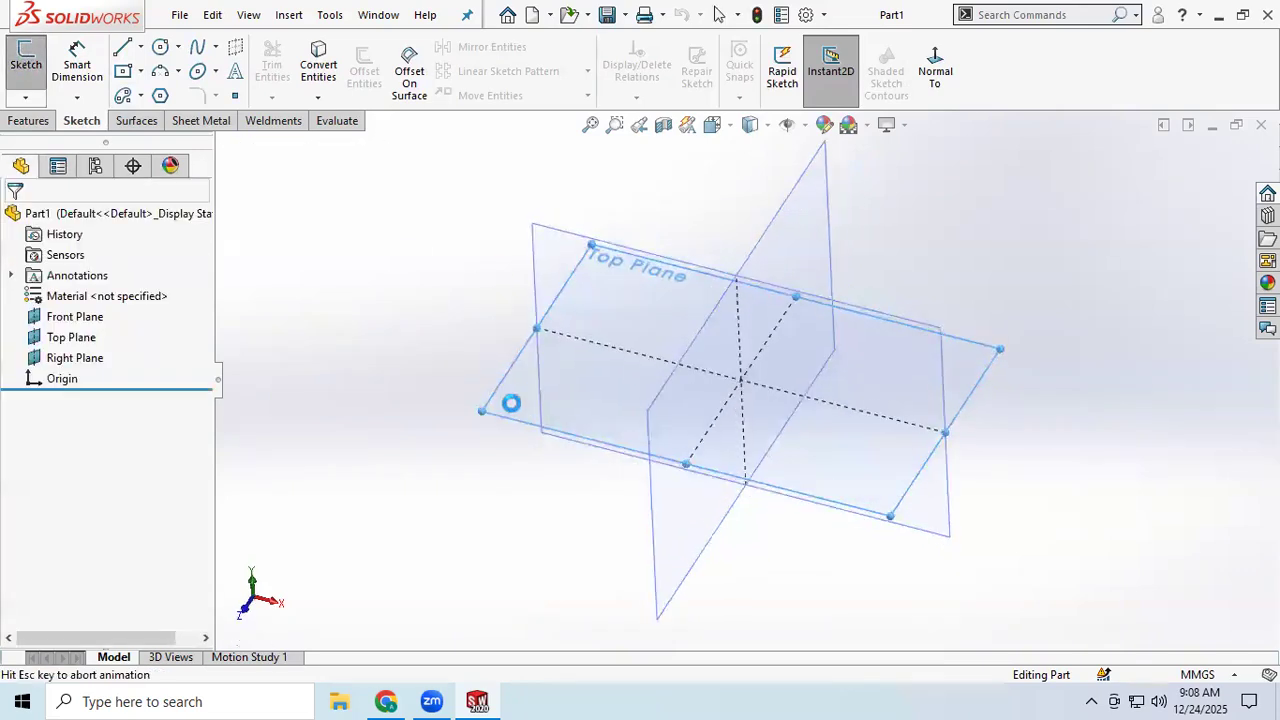
pyautogui.click(123, 71)
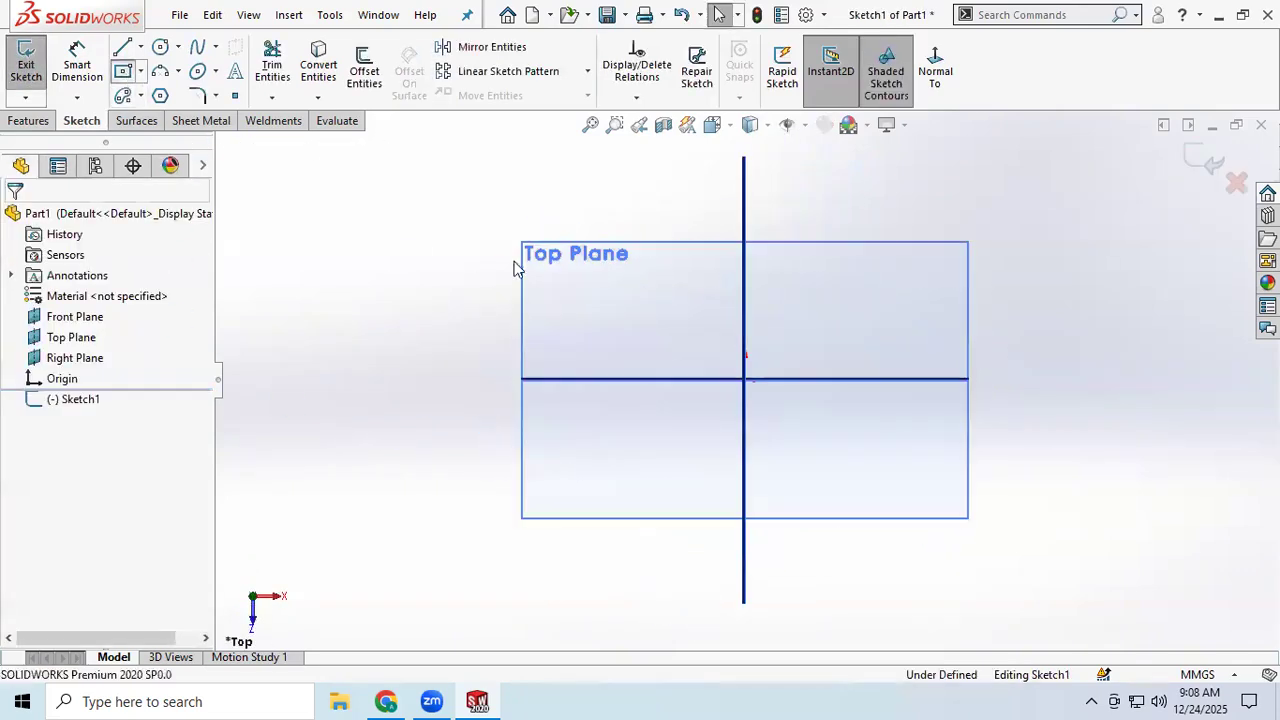
pyautogui.click(745, 380)
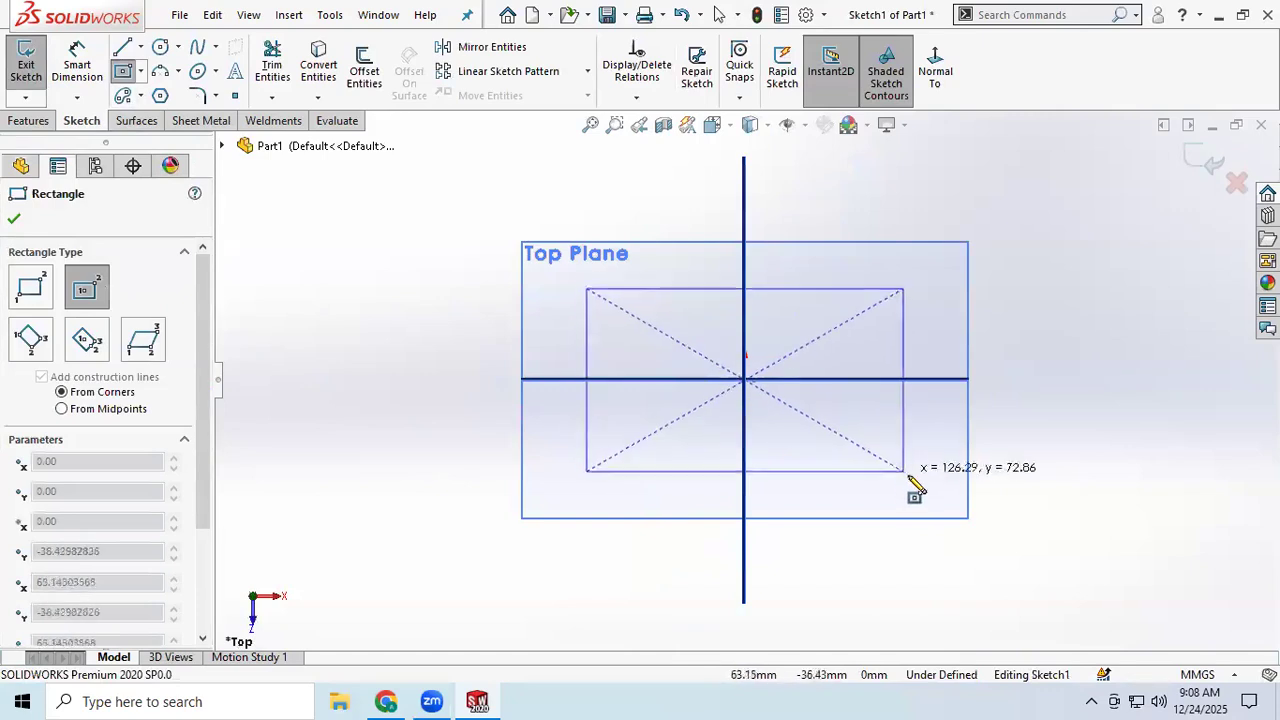
pyautogui.click(936, 494)
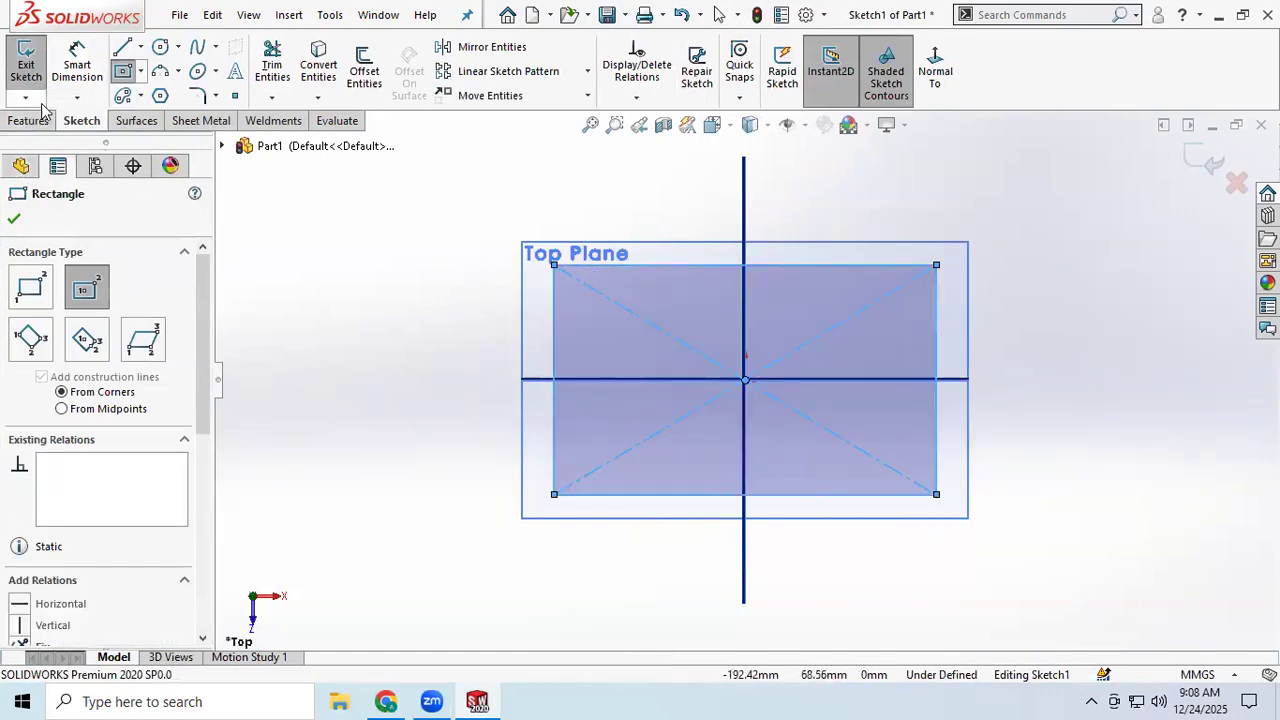
# - Dimension the rectangle 160 mm wide and 120 mm high, and exit the sketch
pyautogui.click(64, 64)
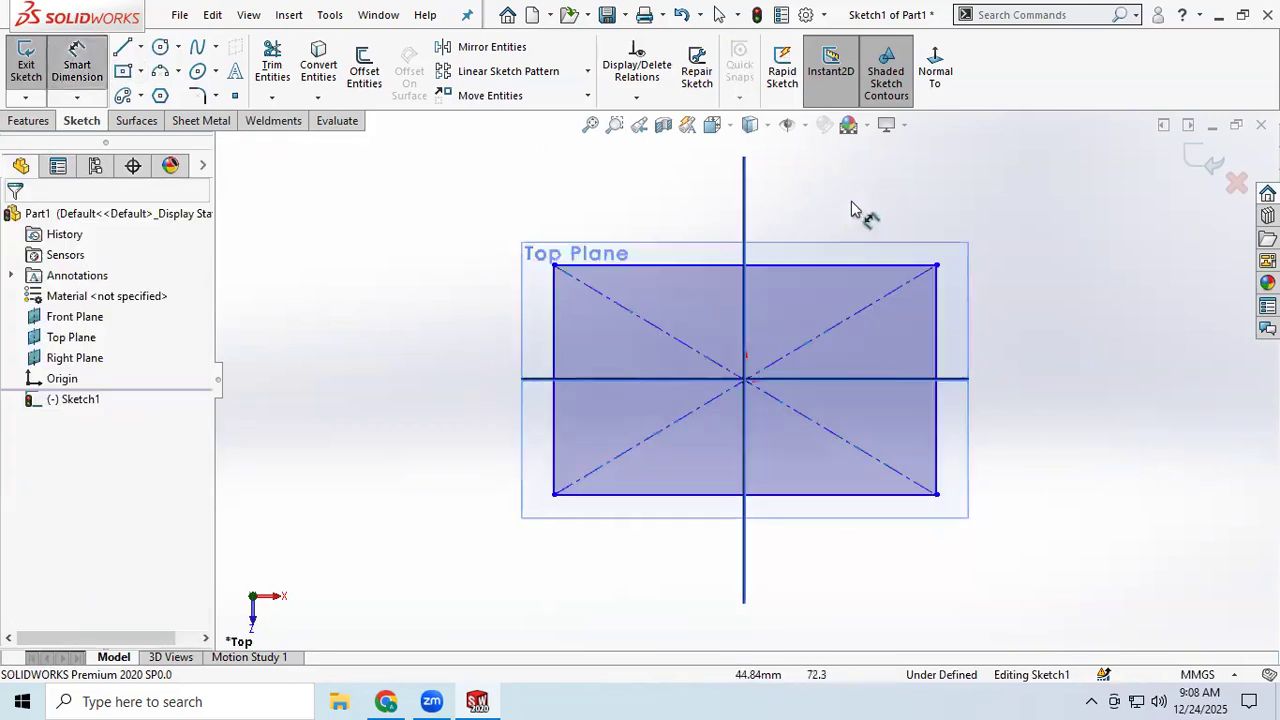
pyautogui.click(790, 266)
pyautogui.click(776, 207)
pyautogui.write('160')
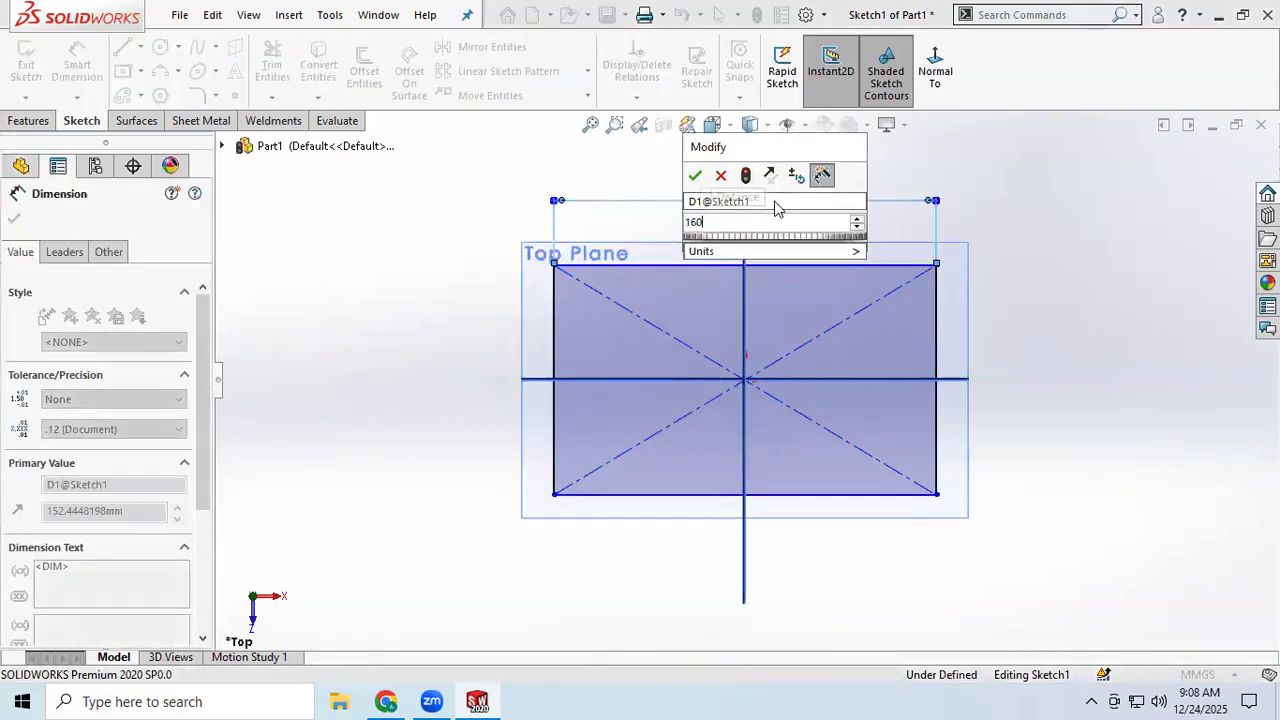
pyautogui.press('Return')
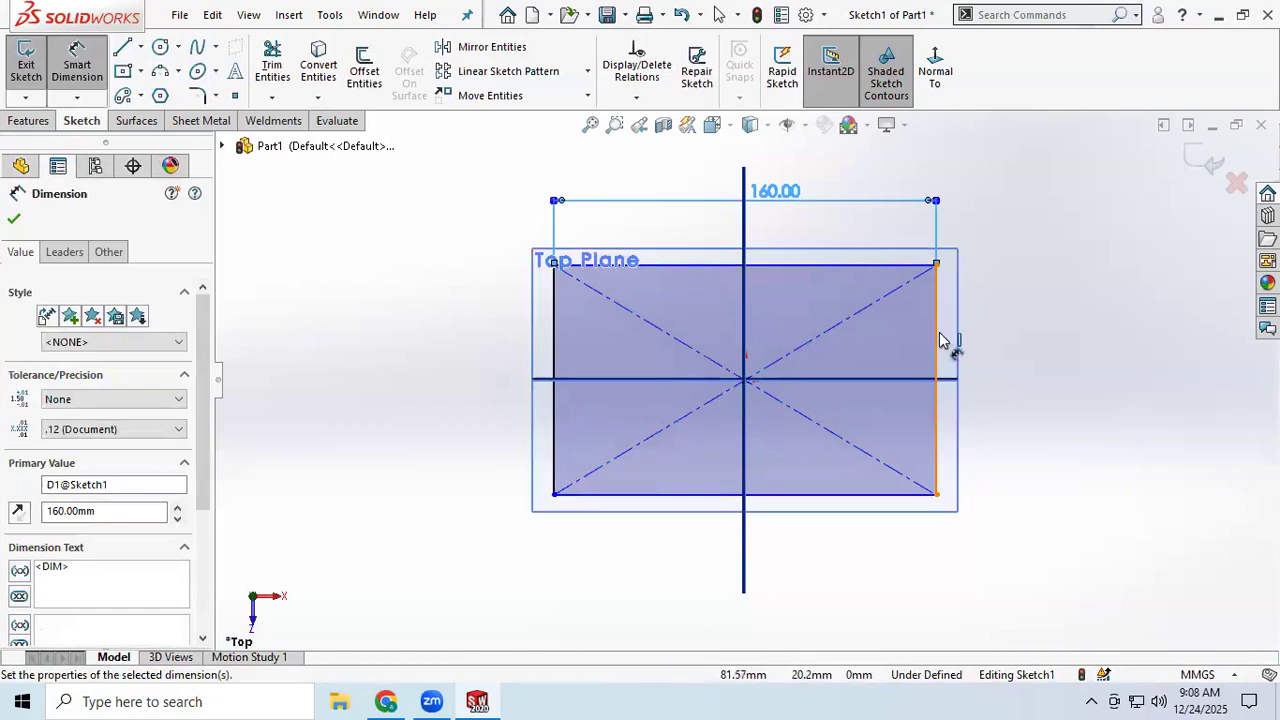
pyautogui.click(938, 345)
pyautogui.click(1036, 360)
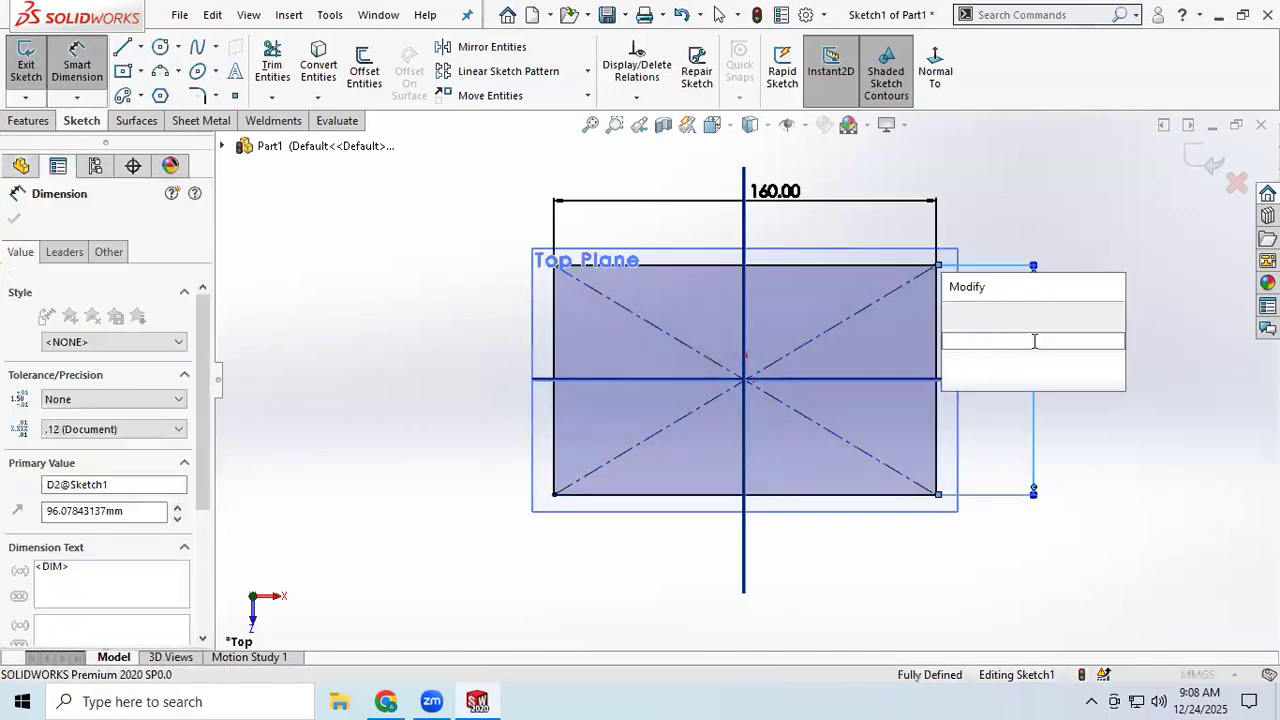
pyautogui.write('120')
pyautogui.press('Return')
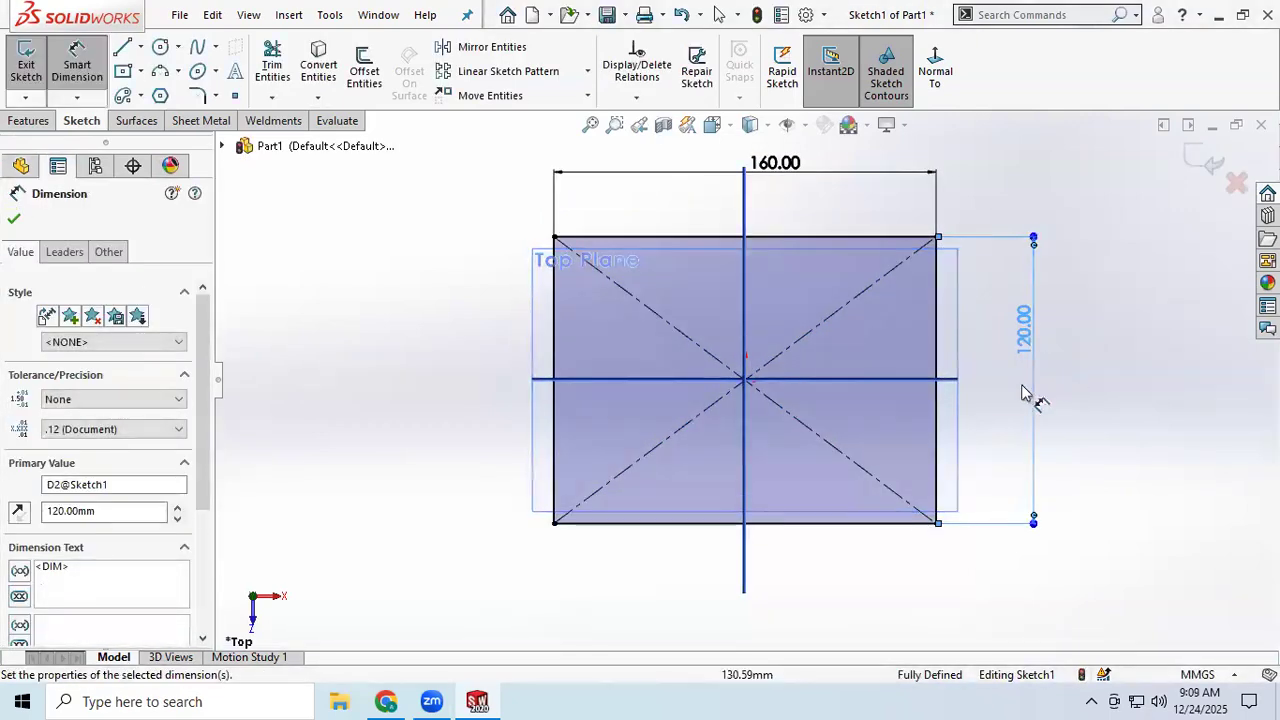
pyautogui.click(12, 220)
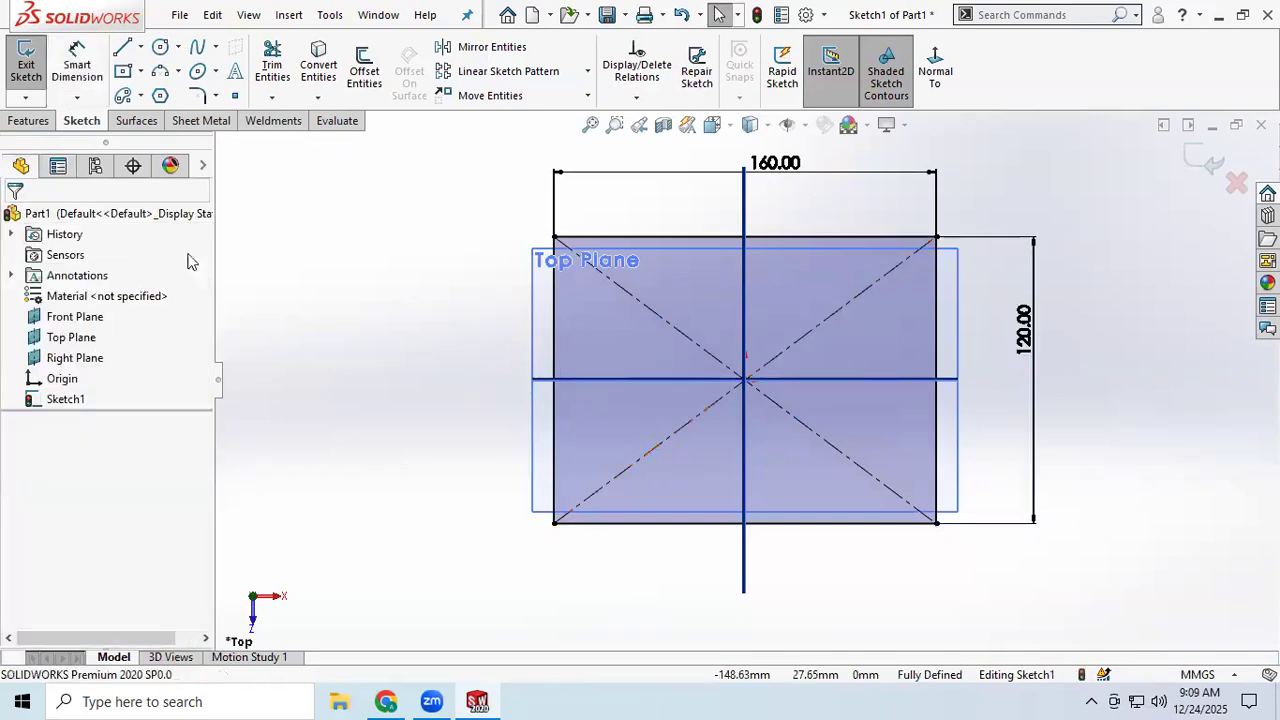
pyautogui.click(18, 70)
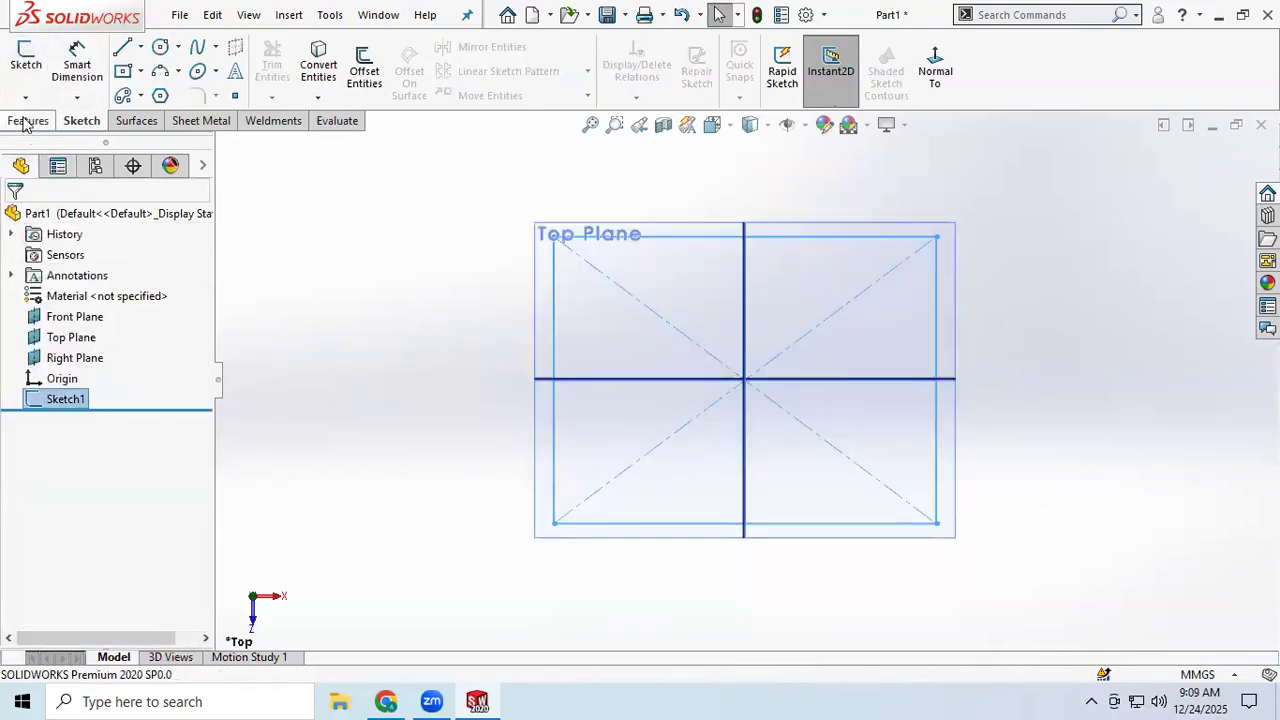
# - Extrude the rectangle sketch as a solid boss with the Mid Plane end condition and a 60 mm depth
pyautogui.click(22, 121)
pyautogui.click(35, 75)
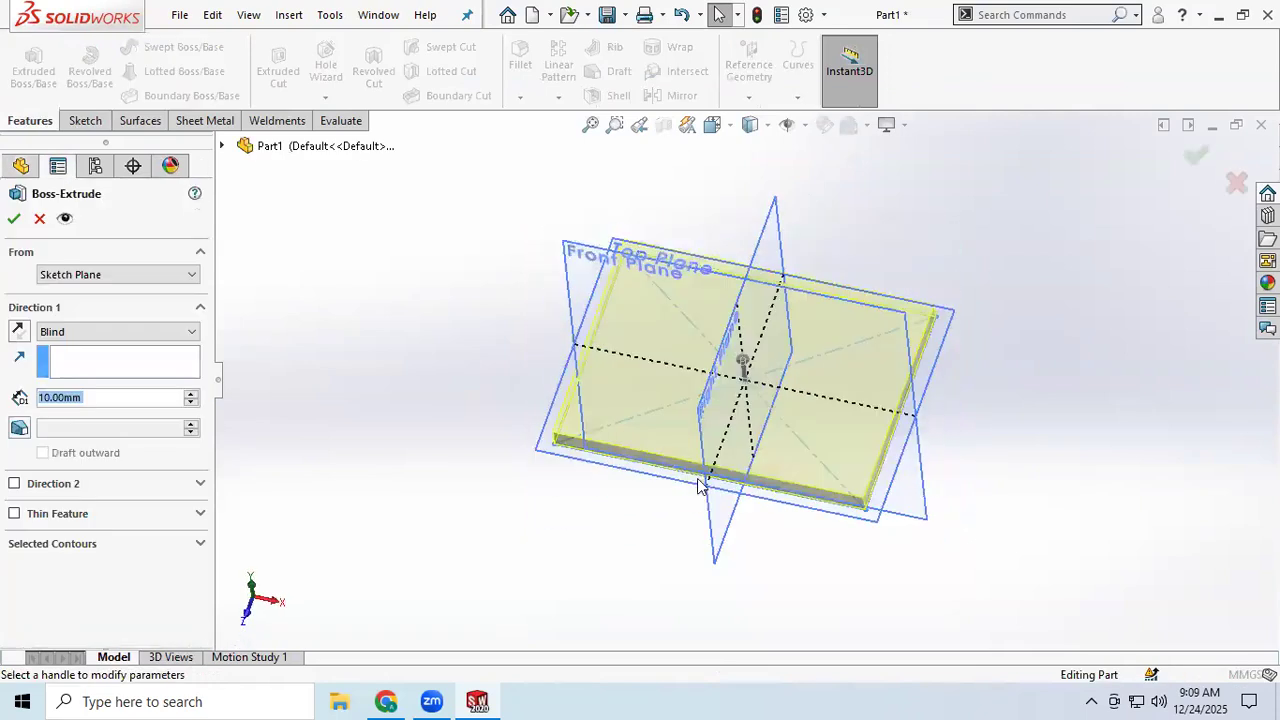
pyautogui.click(150, 333)
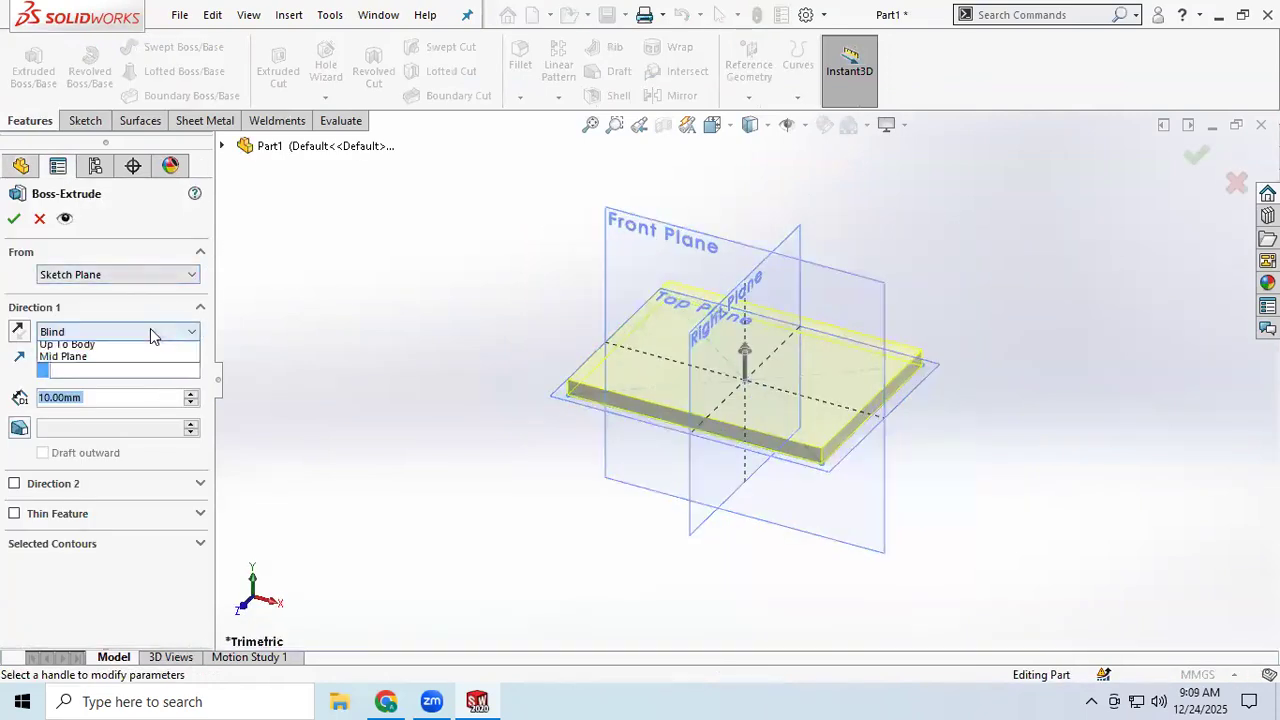
pyautogui.click(96, 411)
pyautogui.click(191, 396)
pyautogui.click(191, 396)
pyautogui.click(191, 396)
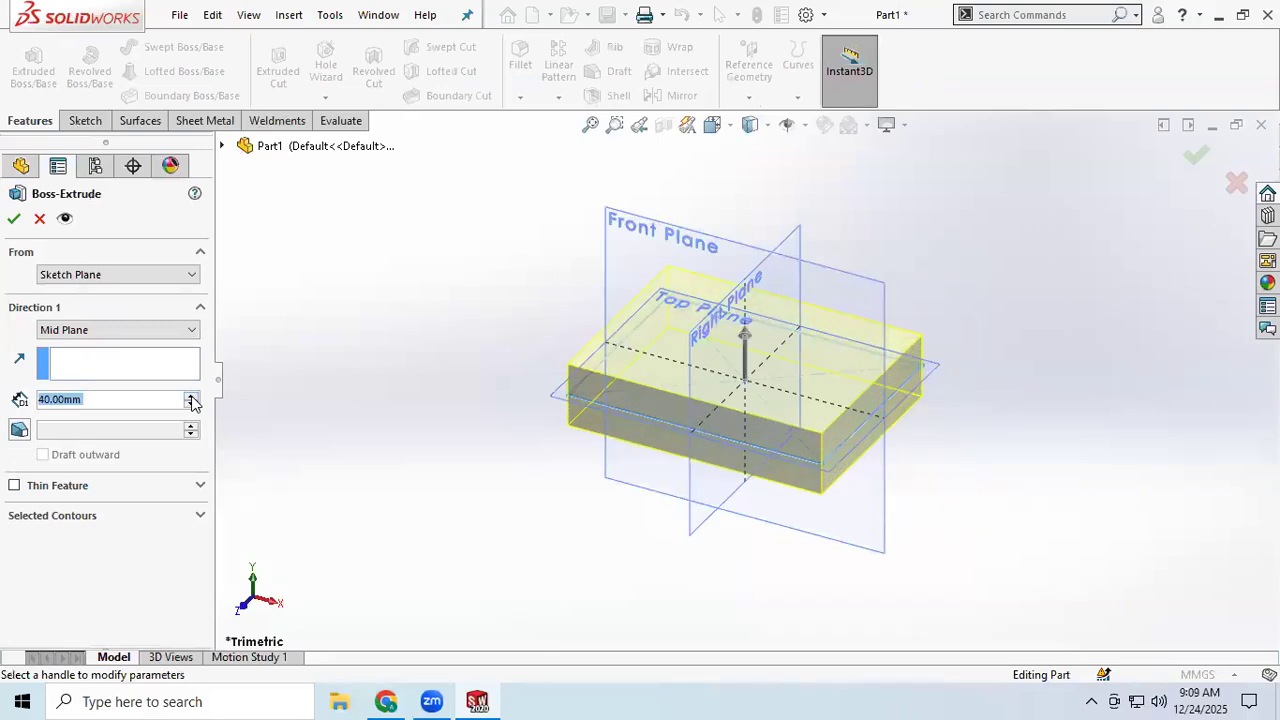
pyautogui.moveTo(774, 509); pyautogui.dragTo(725, 420, button='middle')
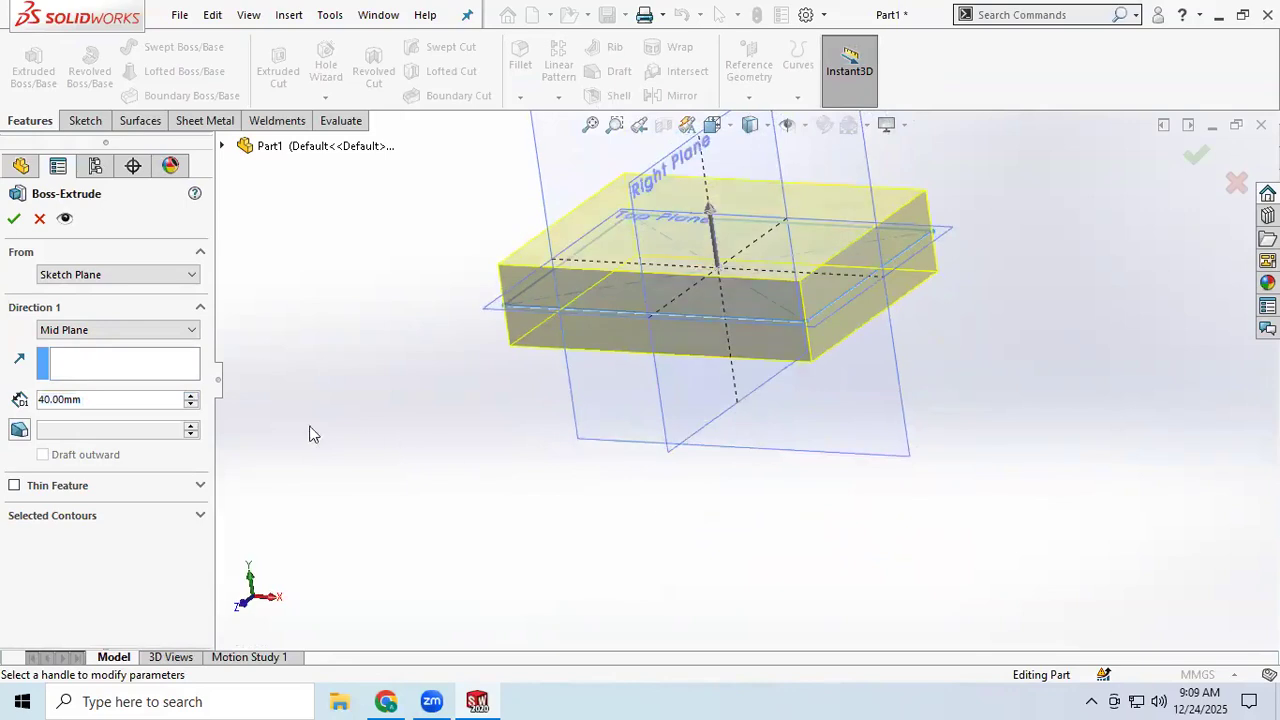
pyautogui.click(191, 396)
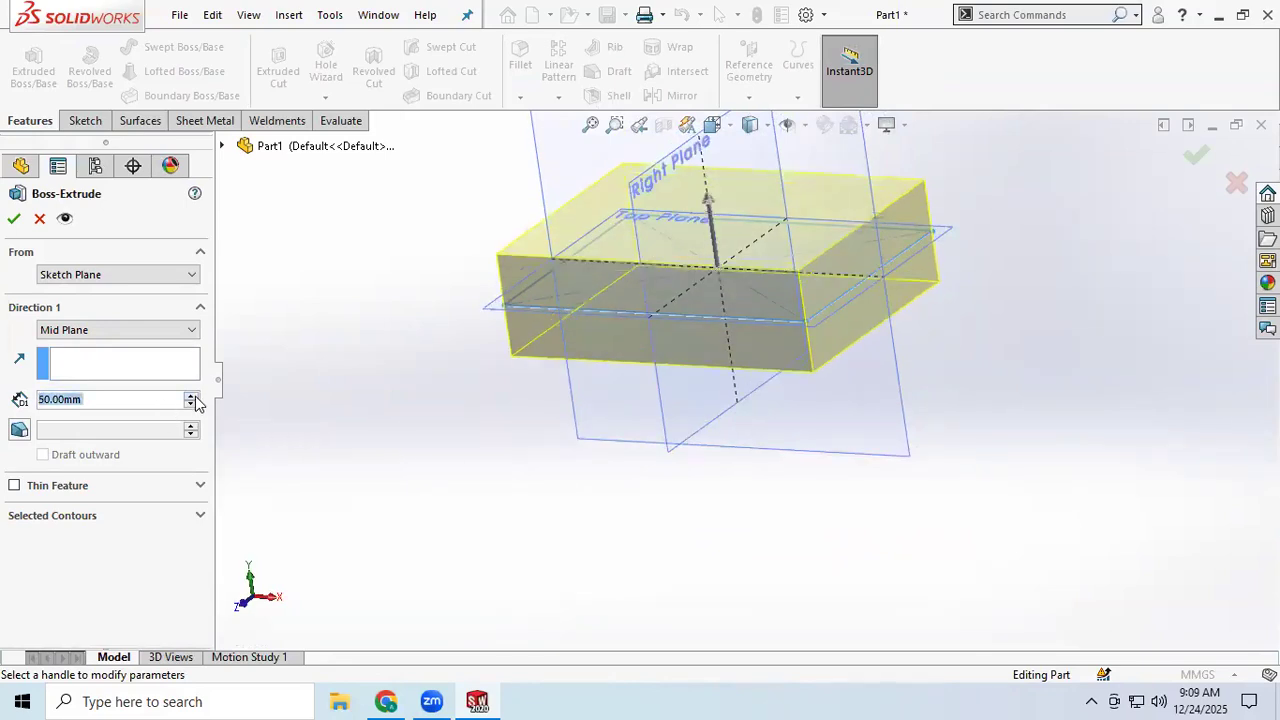
pyautogui.click(191, 396)
pyautogui.moveTo(757, 381); pyautogui.dragTo(590, 375, button='middle')
pyautogui.click(11, 216)
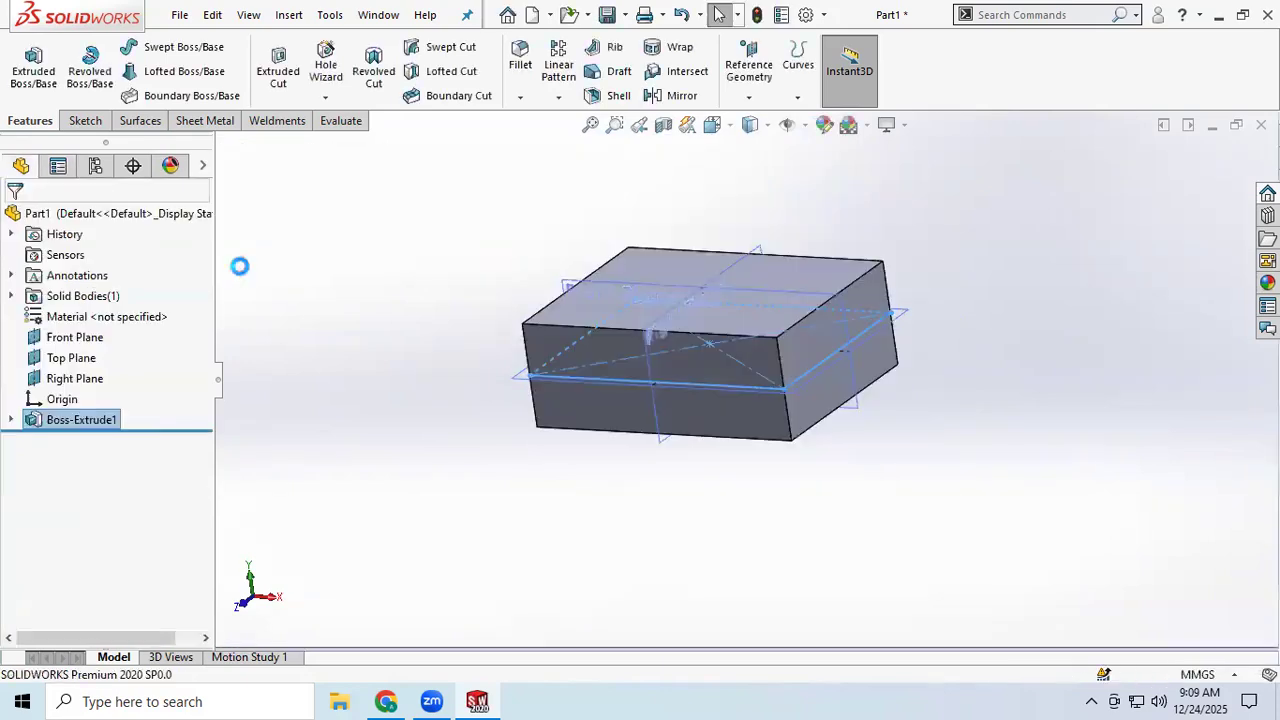
# - Start Convert to Sheet Metal and choose the box's front vertical face as the fixed face
pyautogui.scroll(2, 606, 361)
pyautogui.scroll(-6, 612, 362)
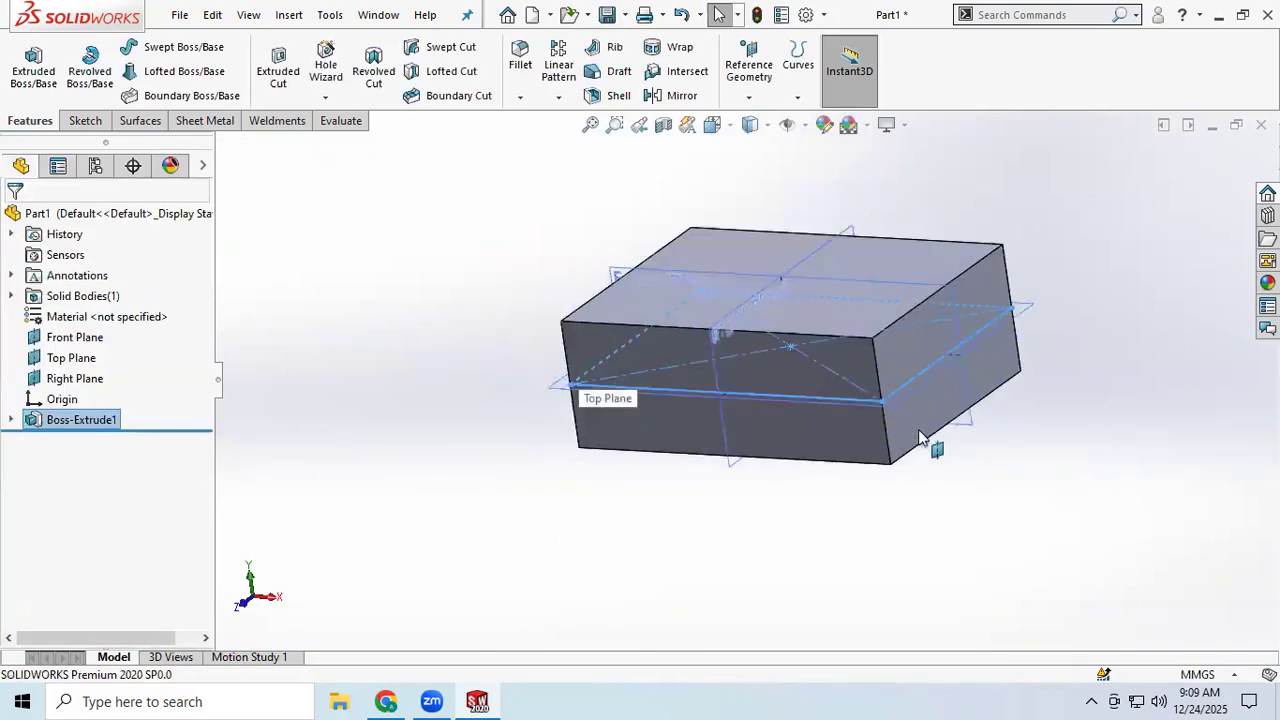
pyautogui.click(205, 121)
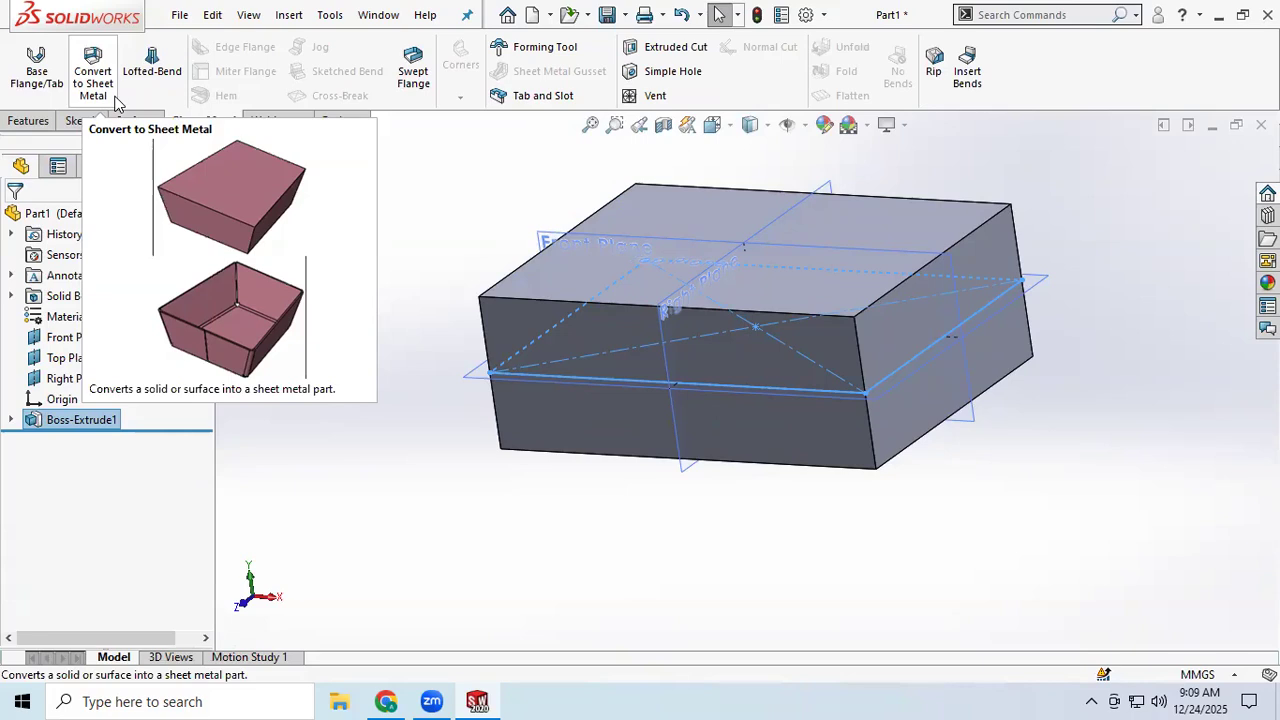
pyautogui.click(93, 72)
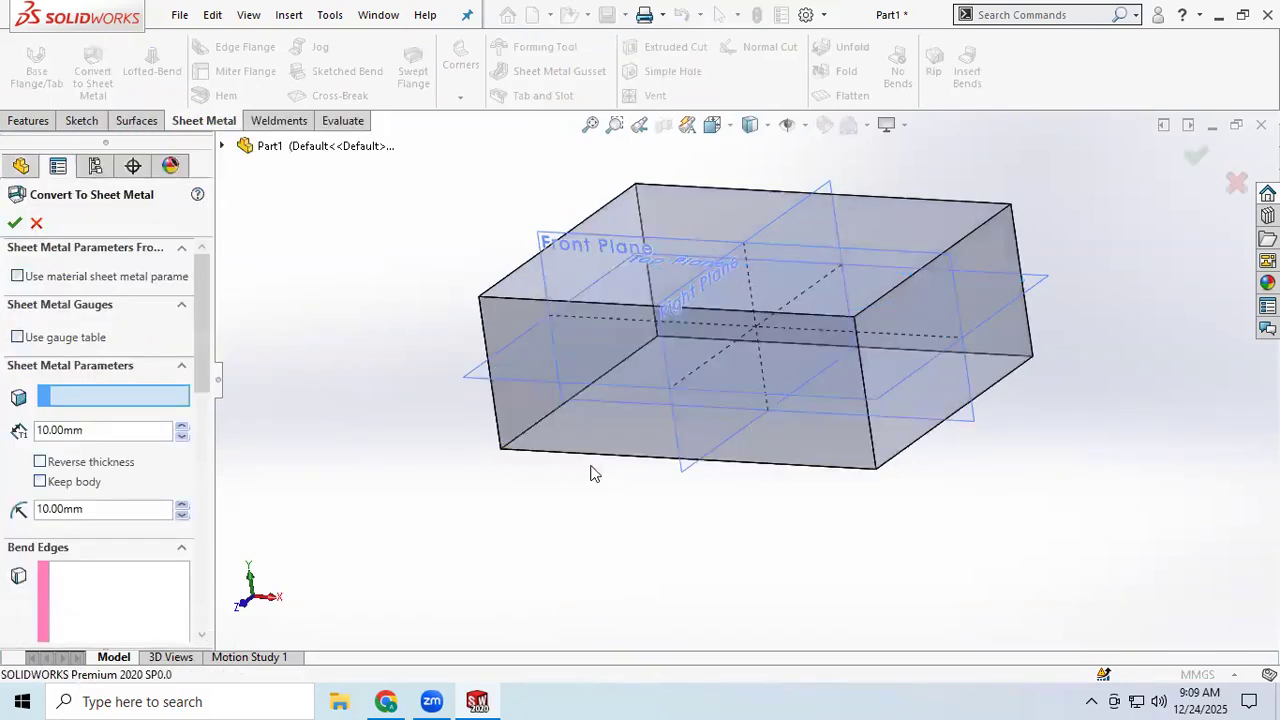
pyautogui.scroll(-3, 607, 450)
pyautogui.click(588, 300)
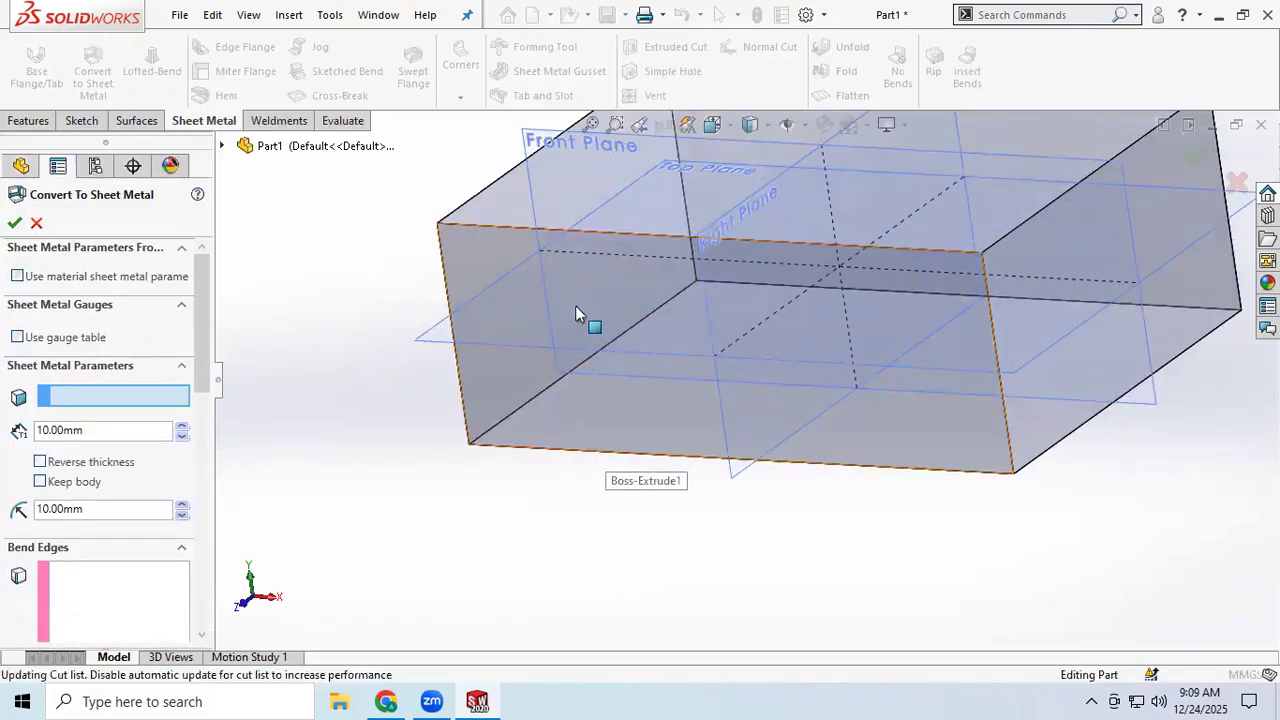
pyautogui.moveTo(846, 357); pyautogui.dragTo(850, 386, button='middle')
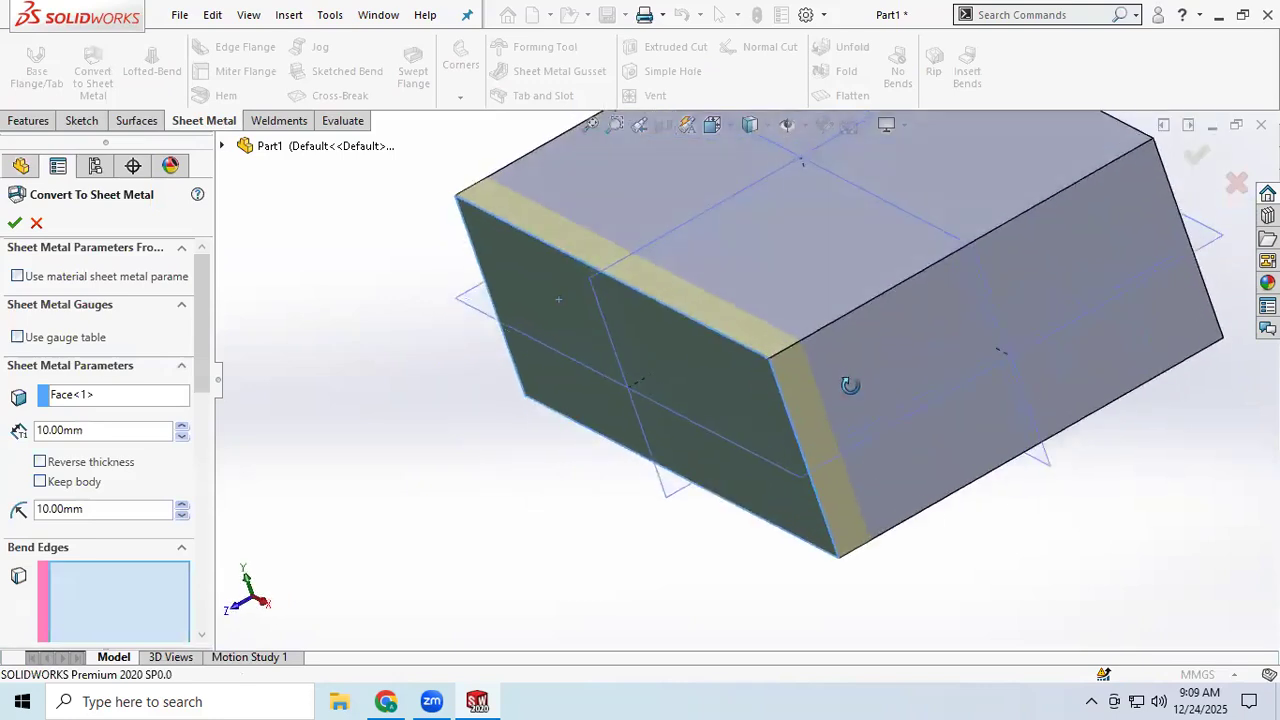
pyautogui.scroll(-3, 774, 350)
pyautogui.scroll(3, 776, 368)
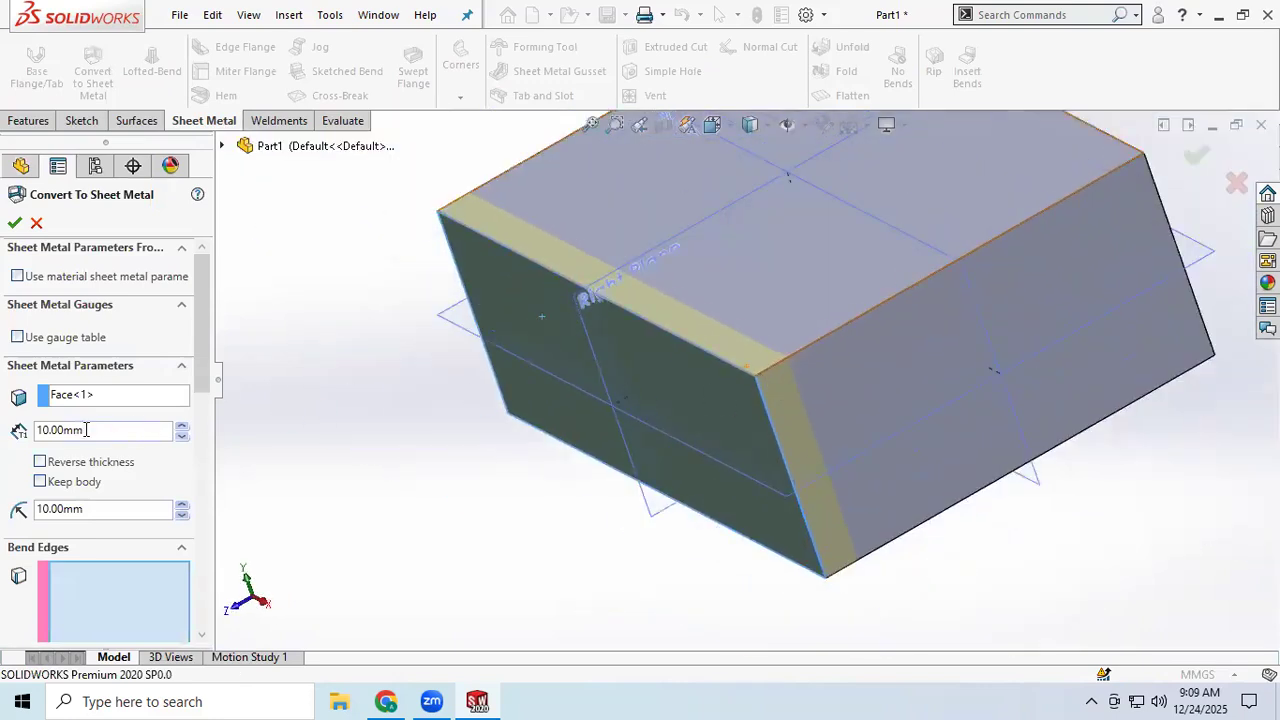
# - Set the sheet thickness to 2 mm and apply the conversion with only the fixed face selected, without bend edges
pyautogui.doubleClick(86, 430)
pyautogui.write('2')
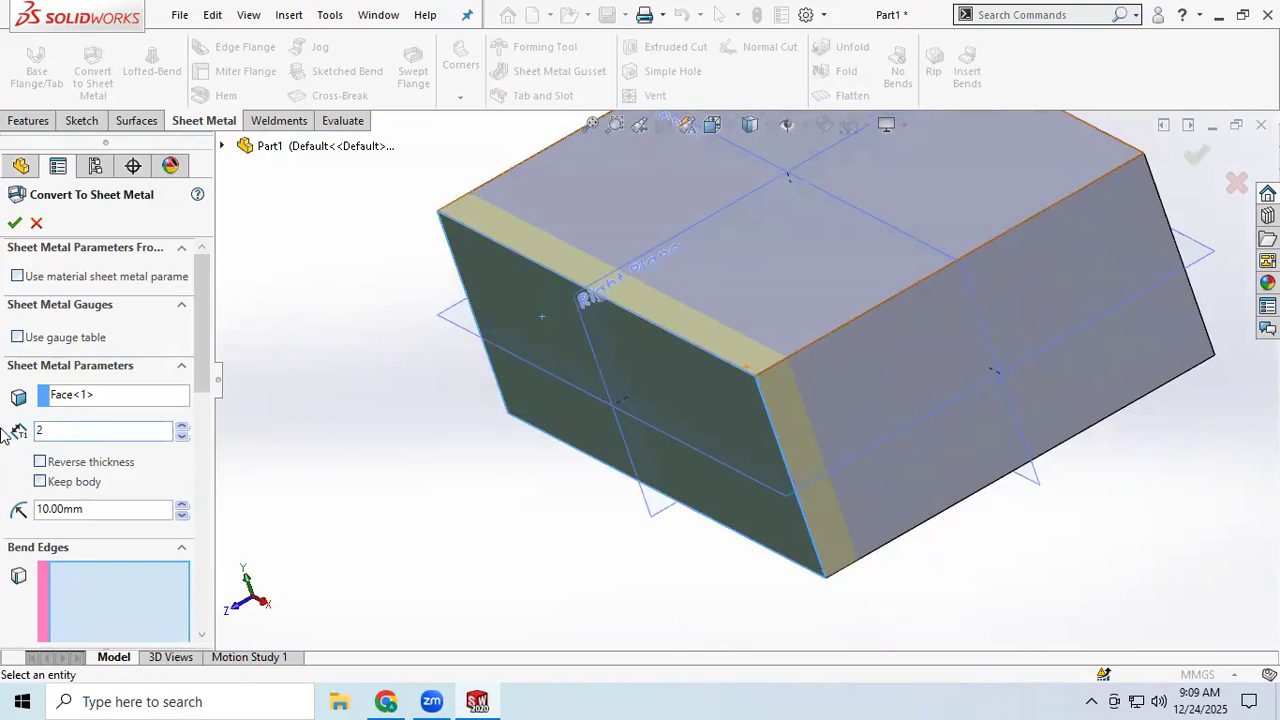
pyautogui.press('Return')
pyautogui.scroll(-5, 830, 409)
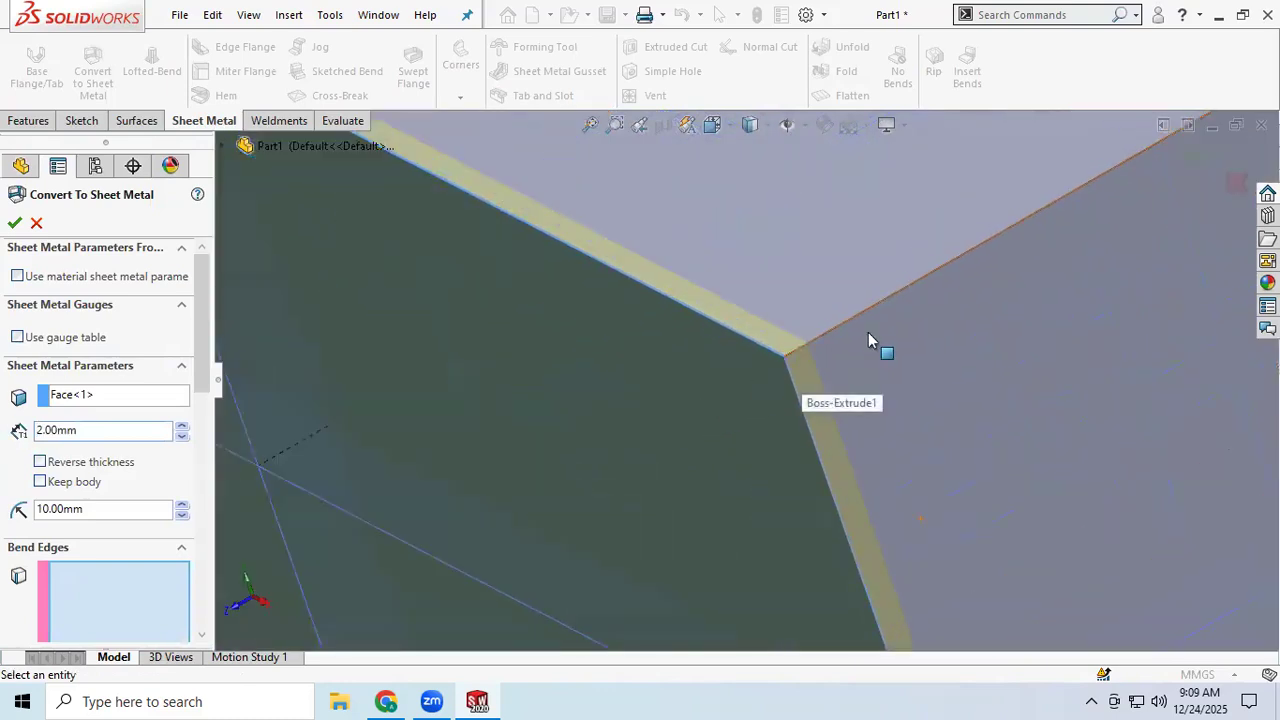
pyautogui.scroll(3, 699, 396)
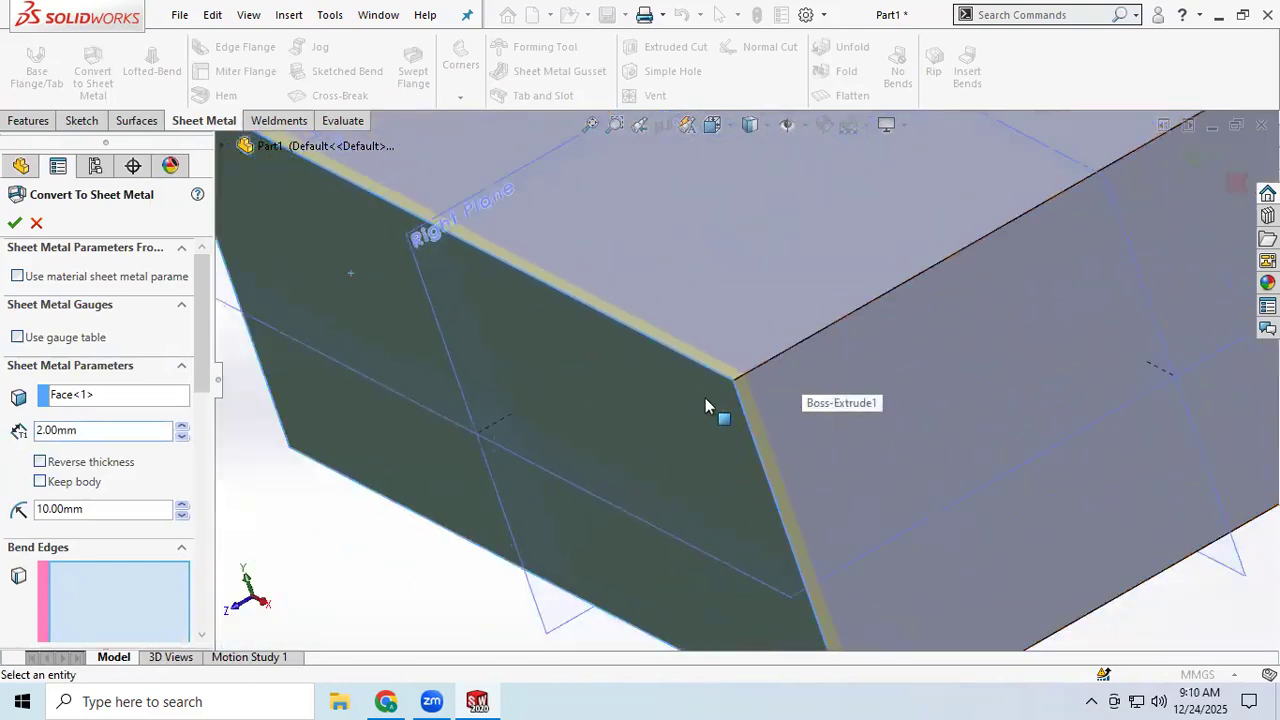
pyautogui.scroll(2, 705, 400)
pyautogui.moveTo(714, 429); pyautogui.dragTo(722, 375, button='middle')
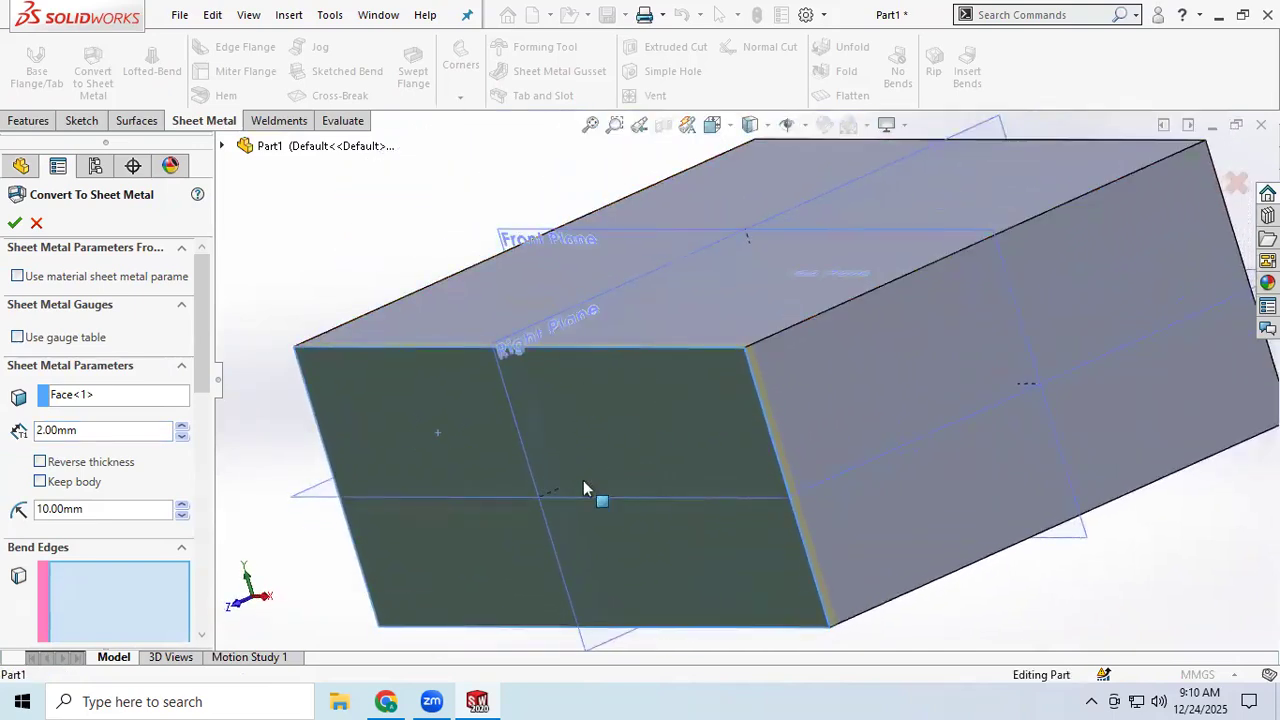
pyautogui.scroll(1, 626, 467)
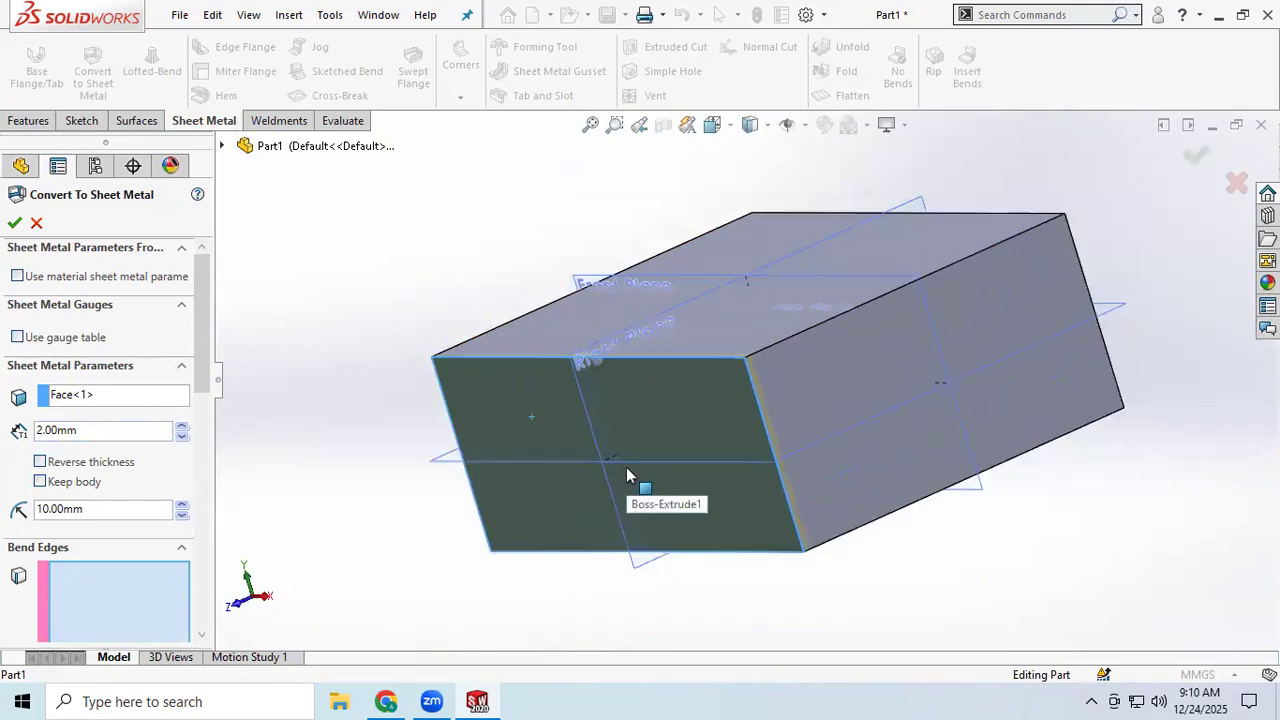
pyautogui.scroll(-2, 626, 467)
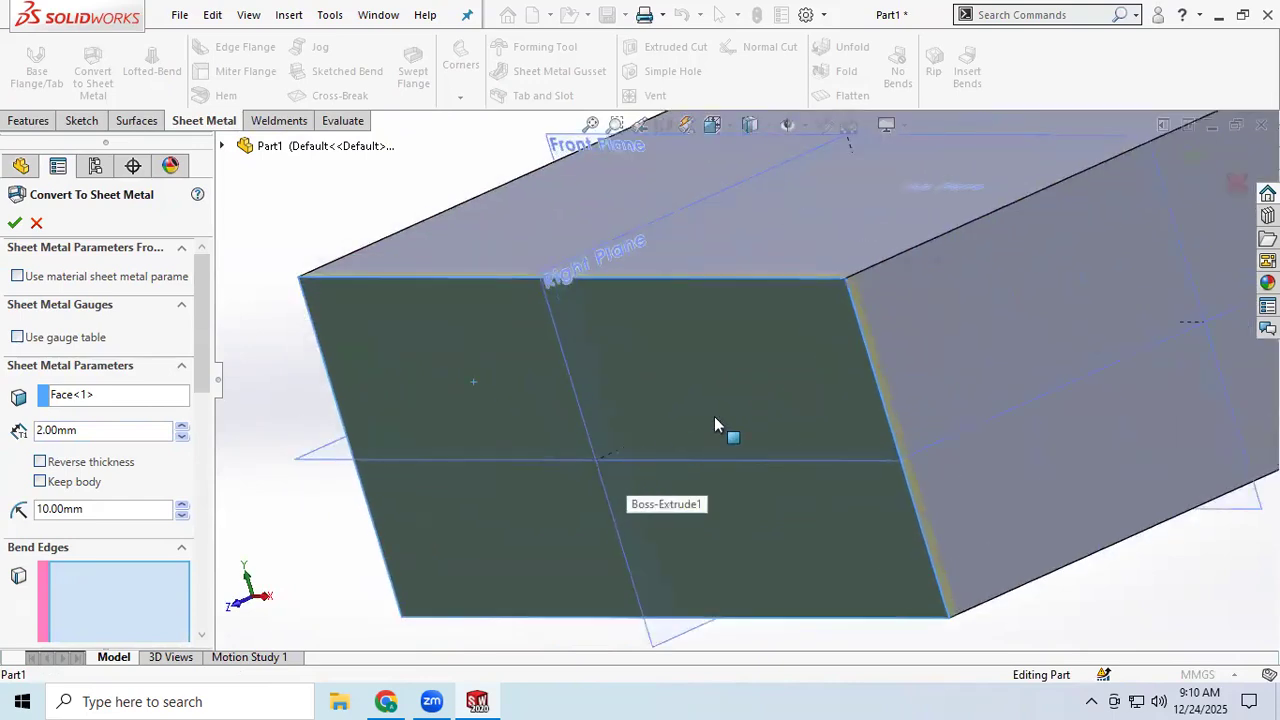
pyautogui.click(14, 222)
pyautogui.moveTo(729, 417)
pyautogui.mouseDown(button='middle')
pyautogui.moveTo(697, 423)
pyautogui.moveTo(766, 415)
pyautogui.moveTo(731, 423)
pyautogui.mouseUp(button='middle')
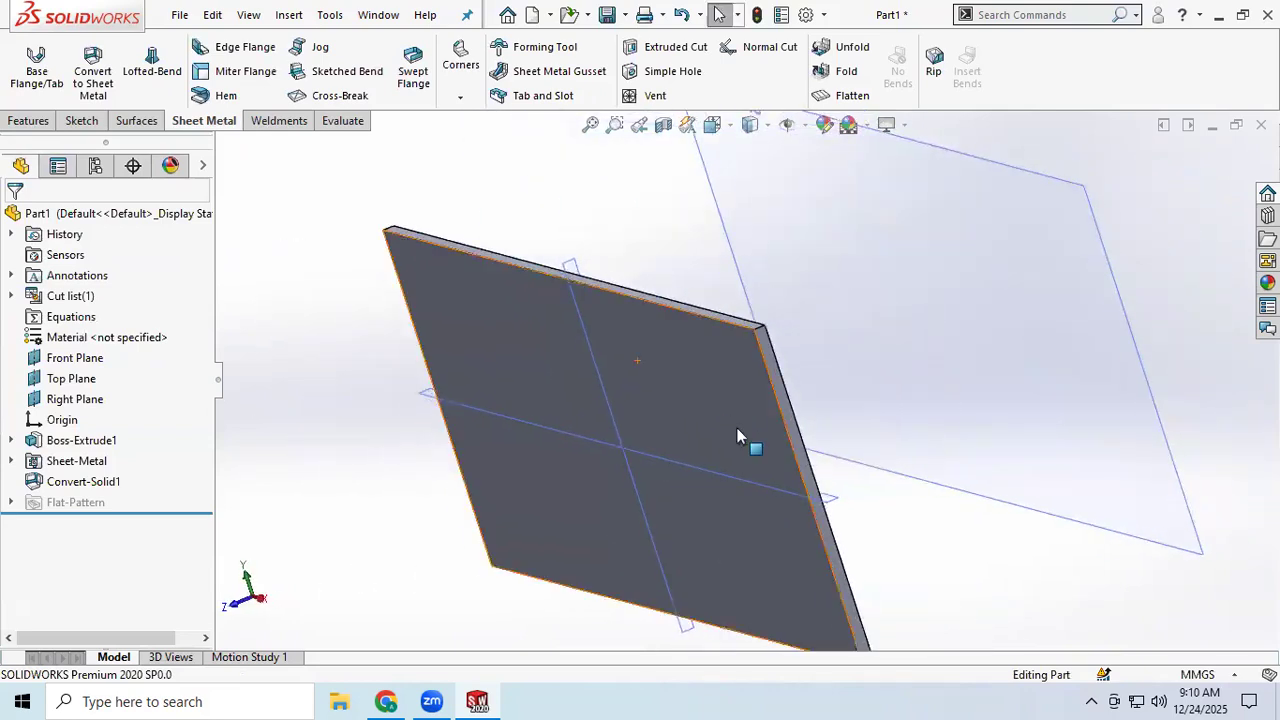
# - Edit the sheet metal conversion feature to enable Keep body and apply the change
pyautogui.rightClick(78, 481)
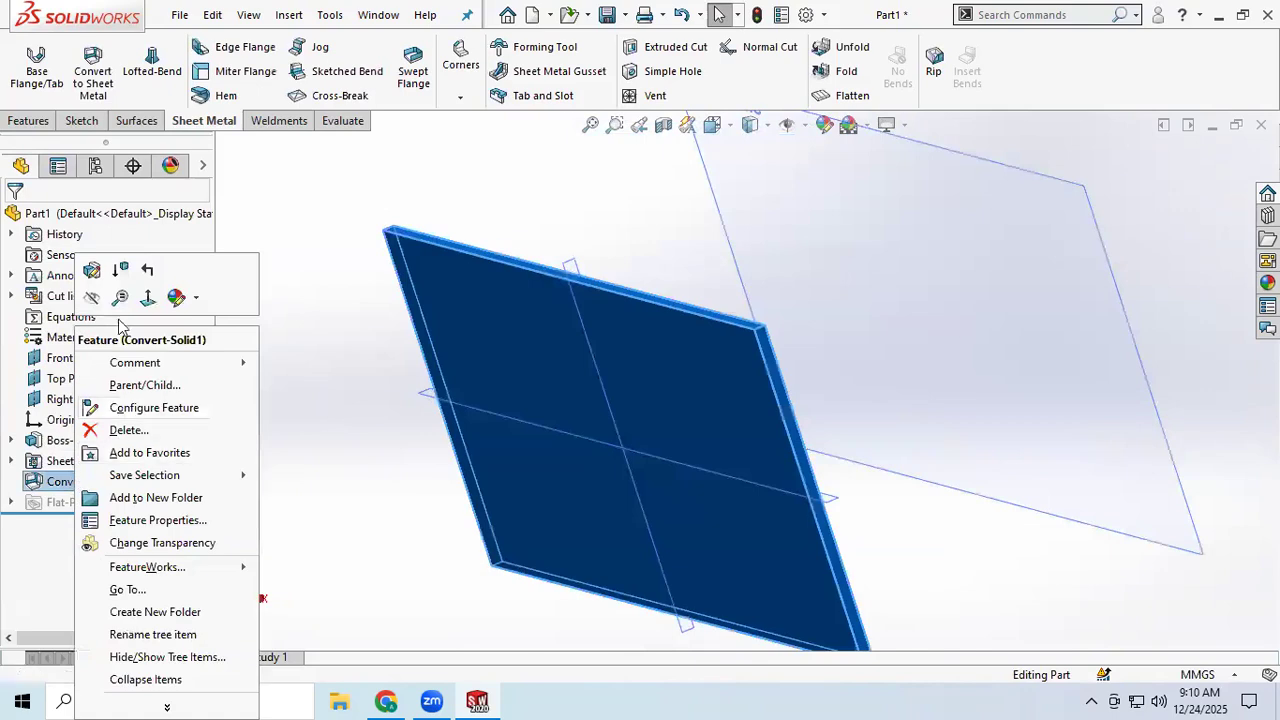
pyautogui.click(92, 270)
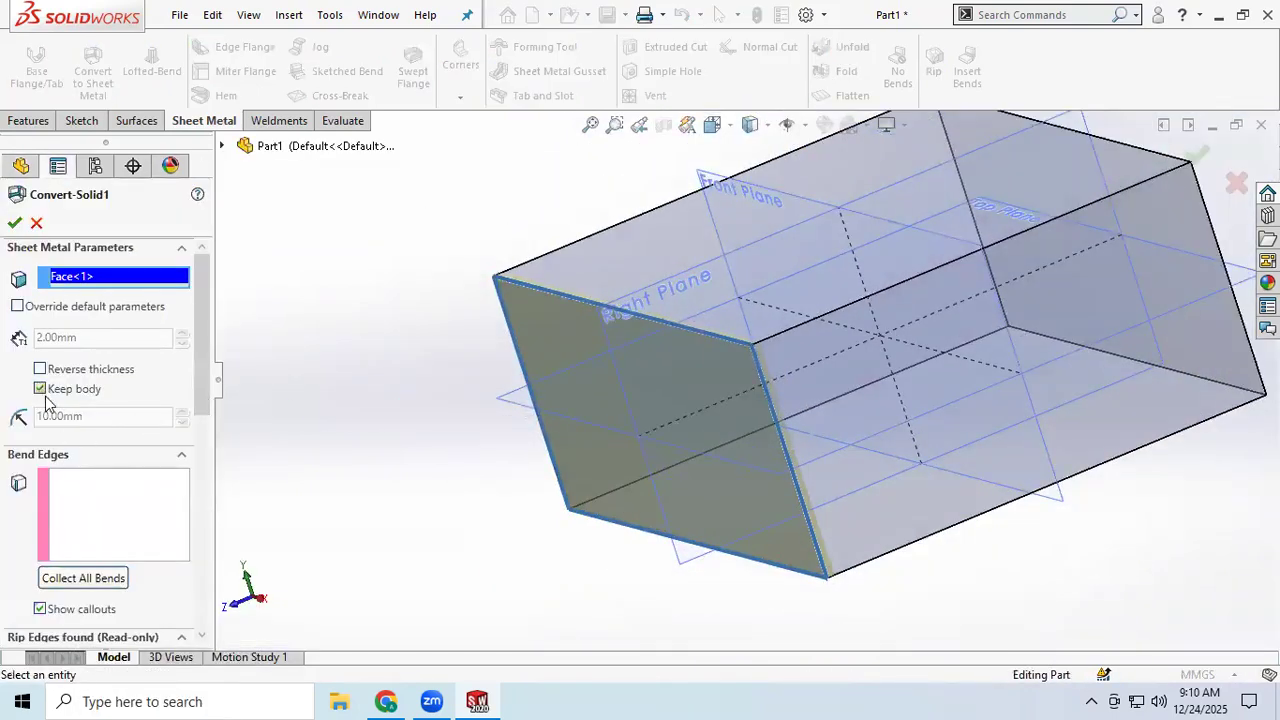
pyautogui.click(14, 222)
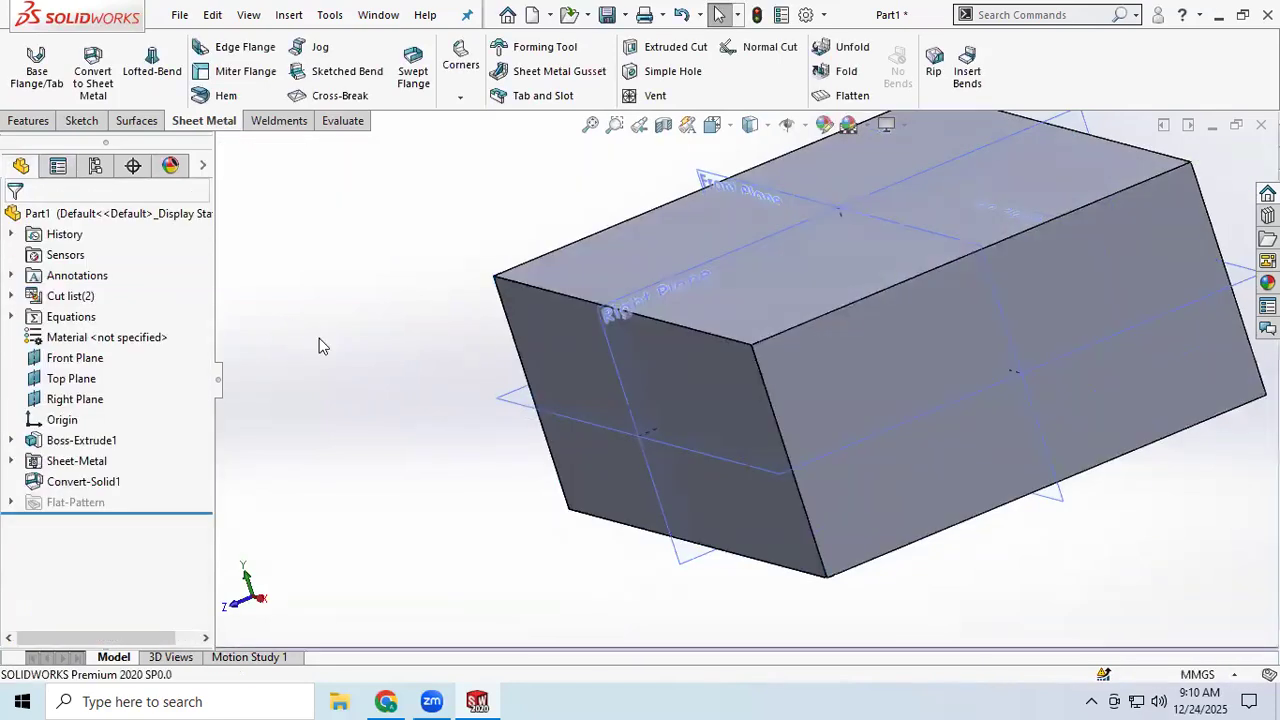
pyautogui.click(723, 390)
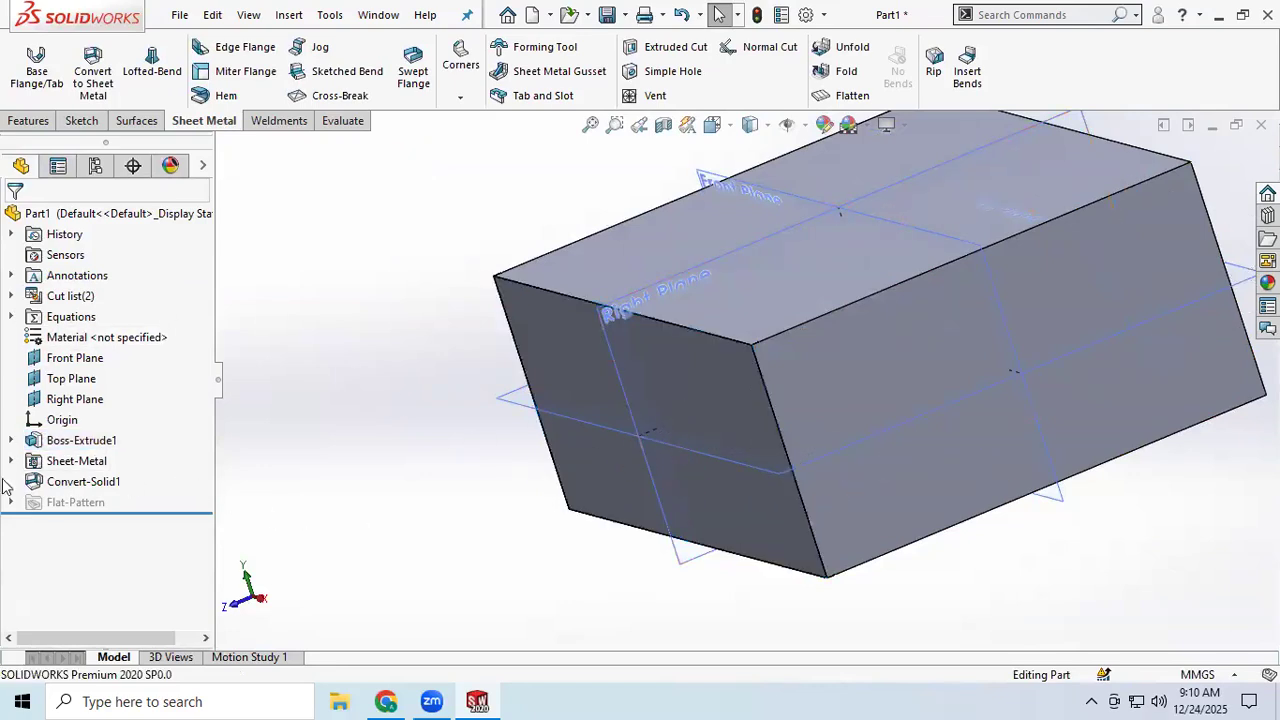
# - Reopen the conversion feature for editing, disable Keep body, and toggle Reverse thickness on and back off
pyautogui.rightClick(82, 481)
pyautogui.click(98, 269)
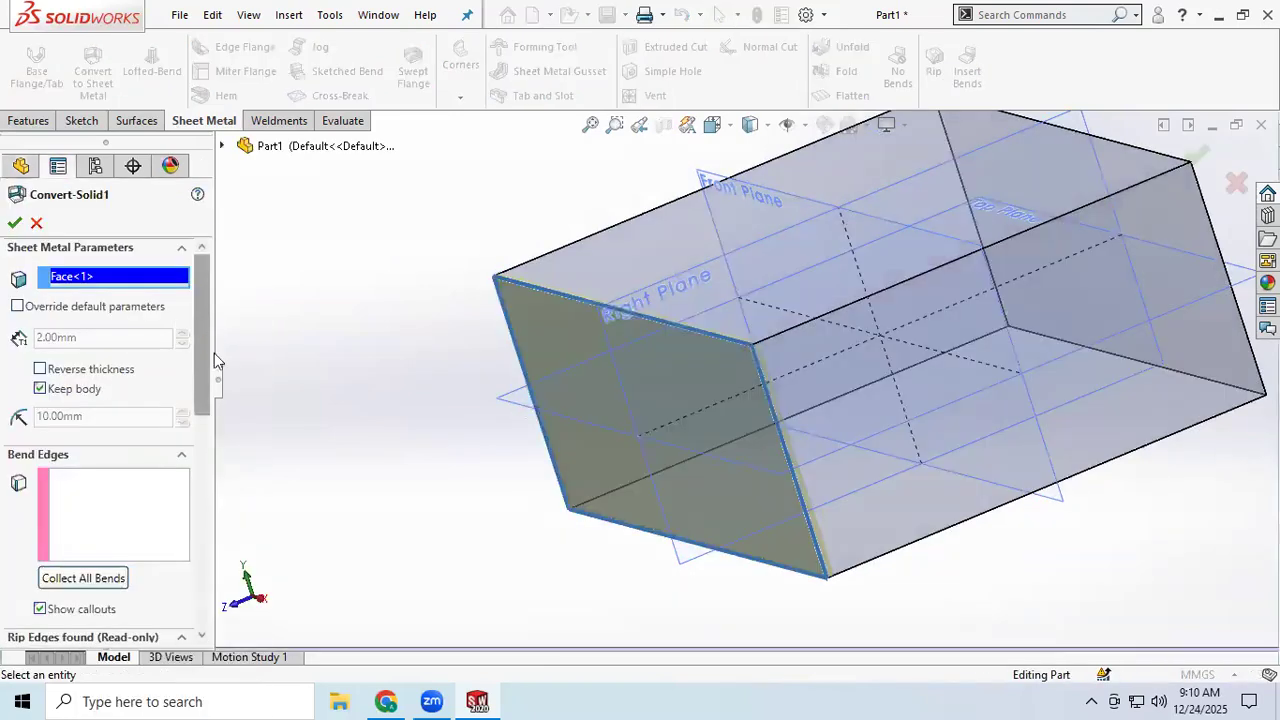
pyautogui.click(40, 389)
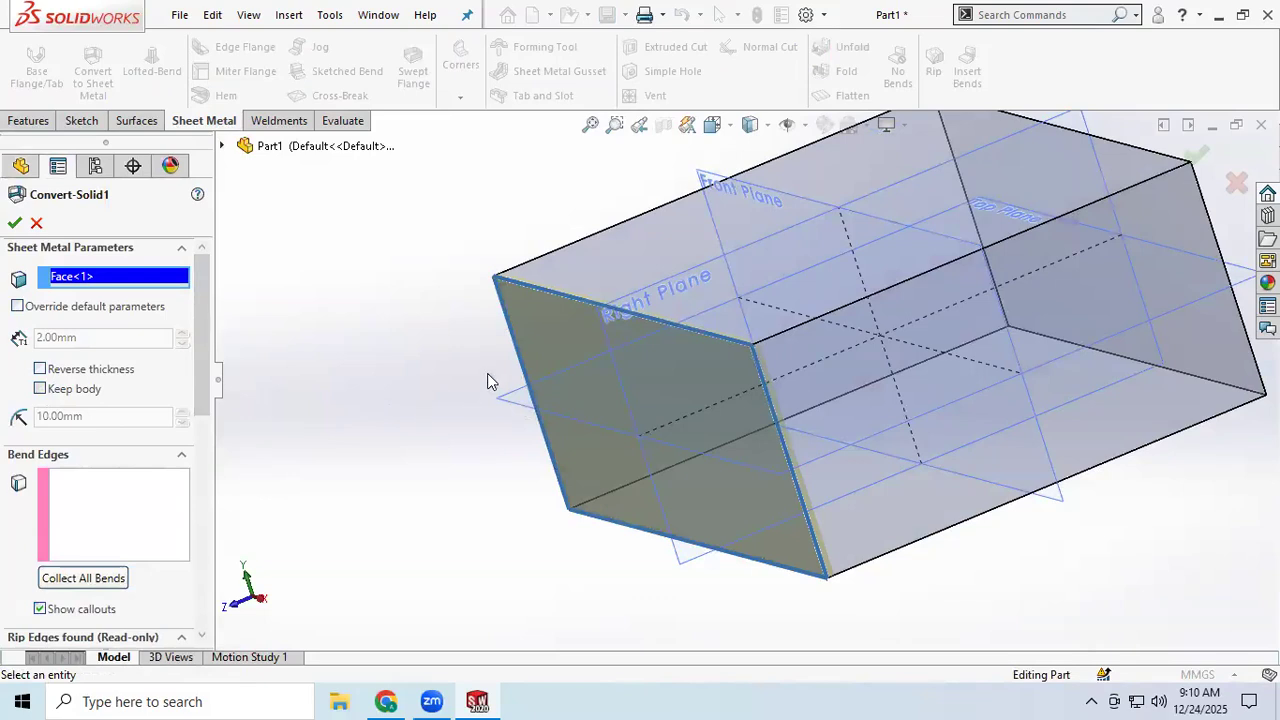
pyautogui.click(40, 370)
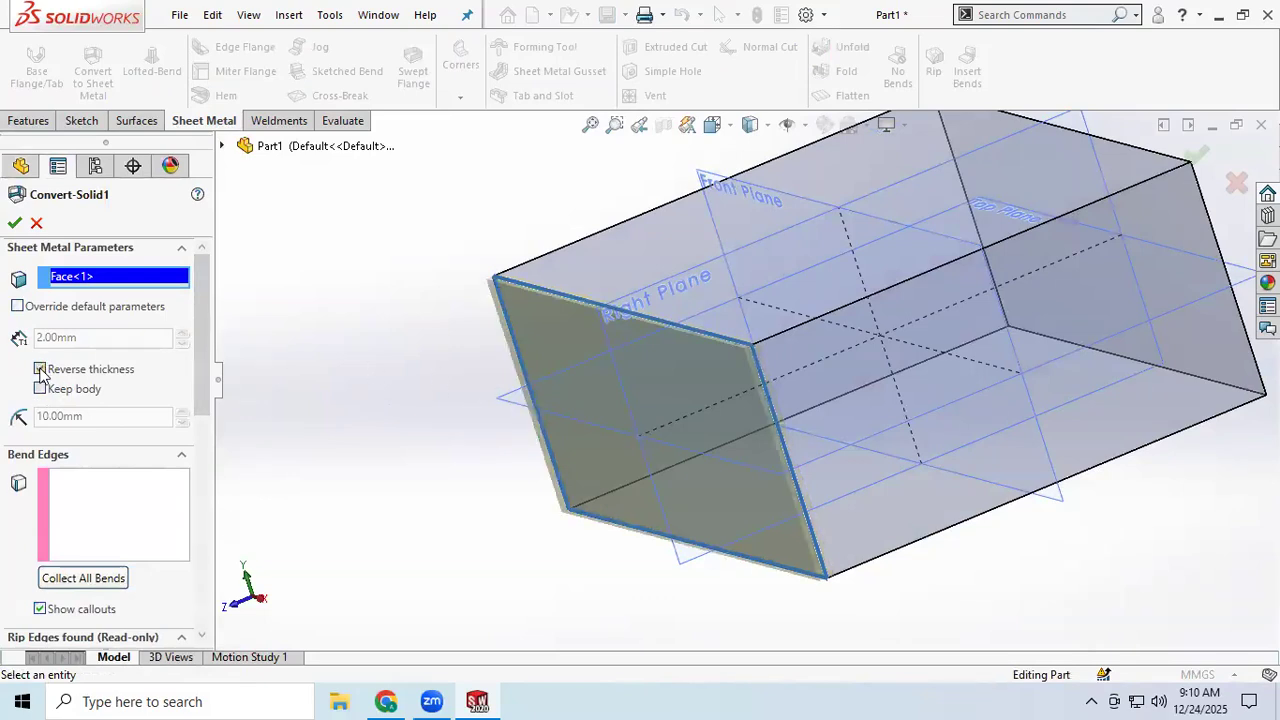
pyautogui.click(40, 369)
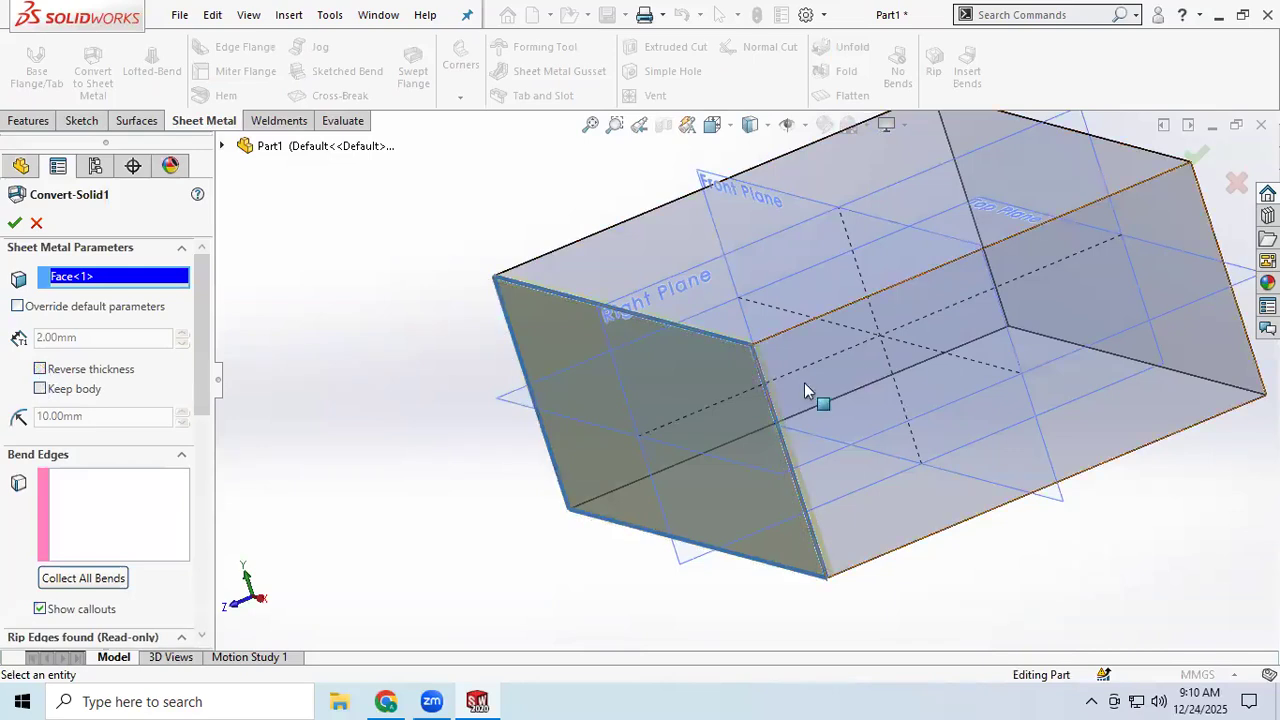
# - Try to collect all pre-made bends of the box automatically as bend edges
pyautogui.moveTo(757, 397); pyautogui.dragTo(703, 438, button='middle')
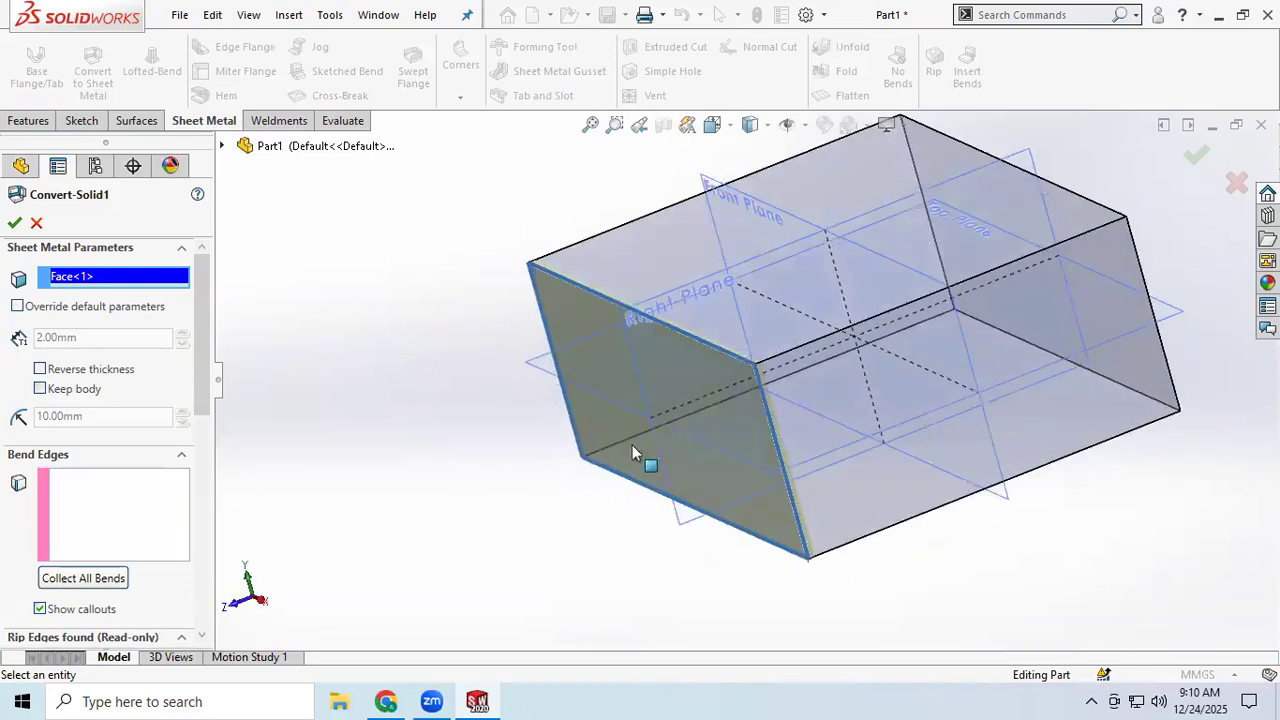
pyautogui.click(112, 500)
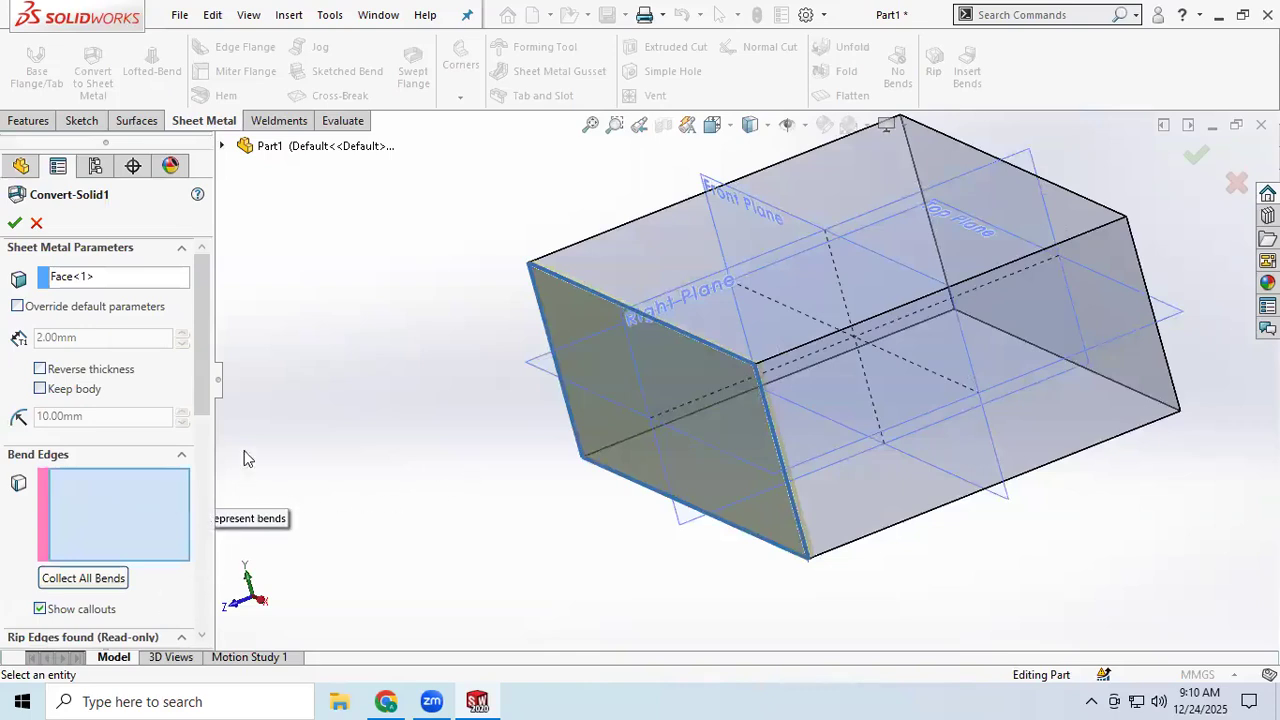
pyautogui.moveTo(207, 372); pyautogui.dragTo(212, 424)
pyautogui.scroll(-2, 212, 424)
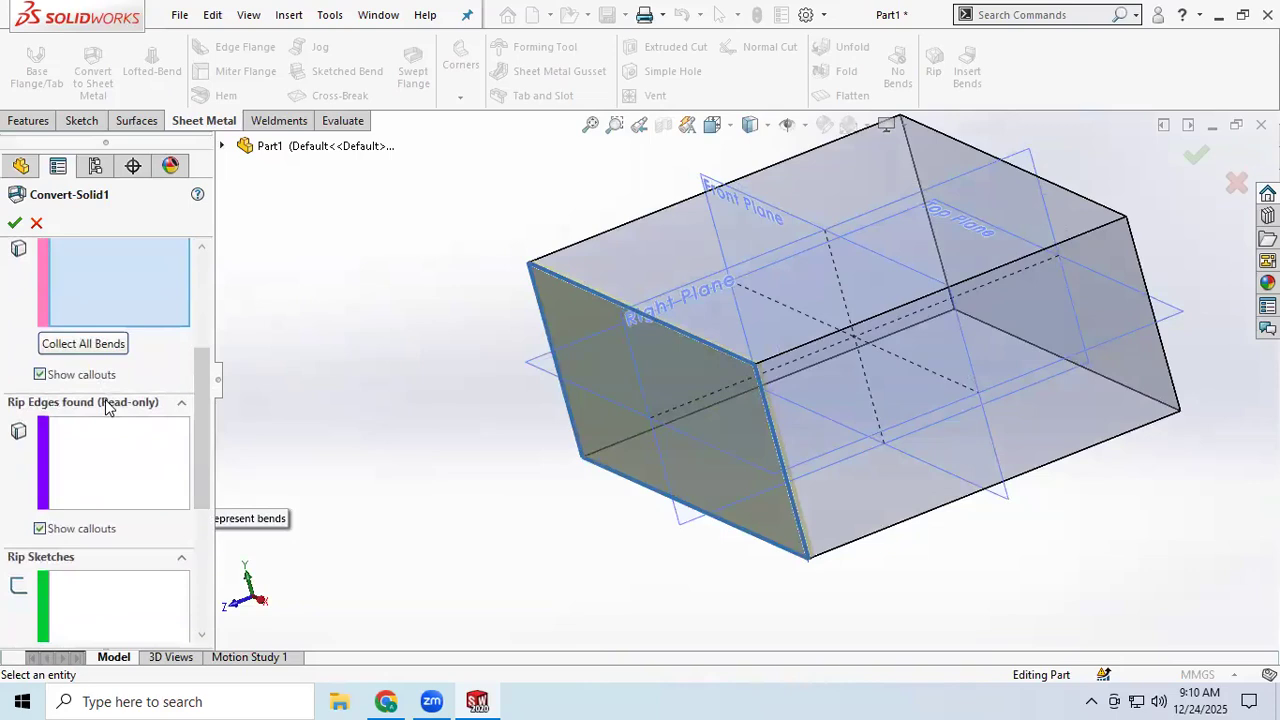
pyautogui.scroll(2, 108, 405)
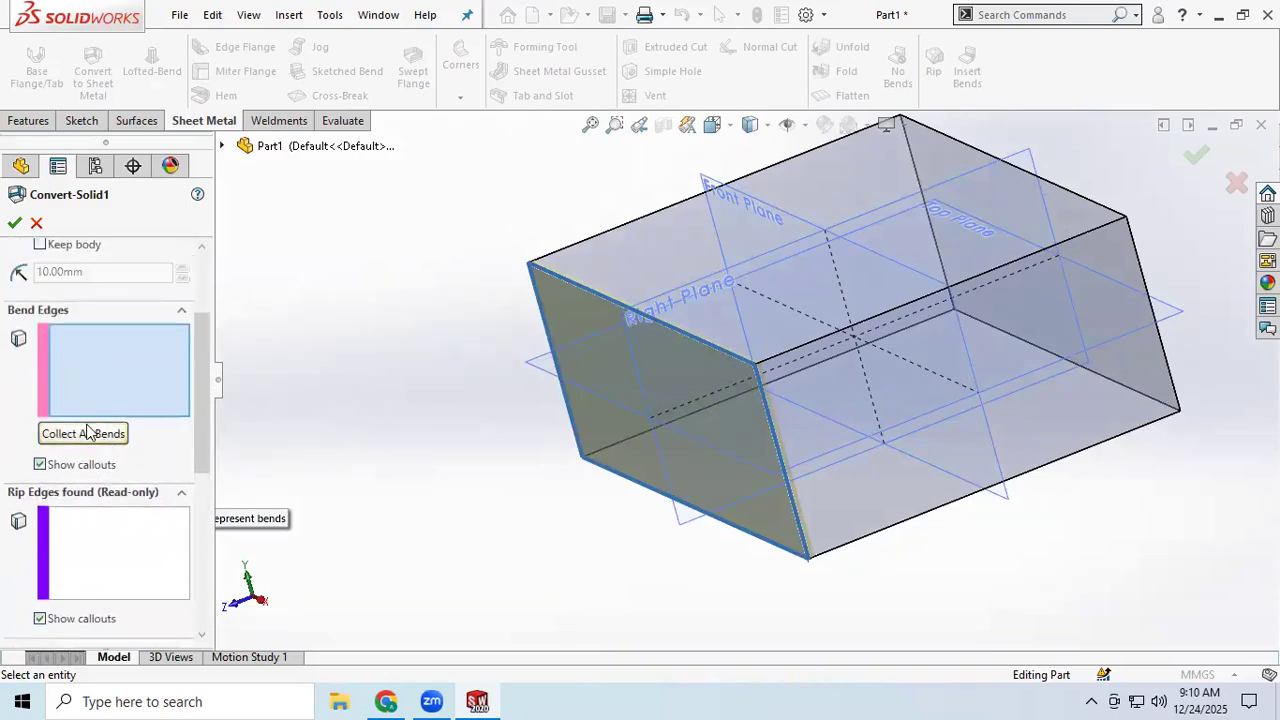
pyautogui.click(96, 433)
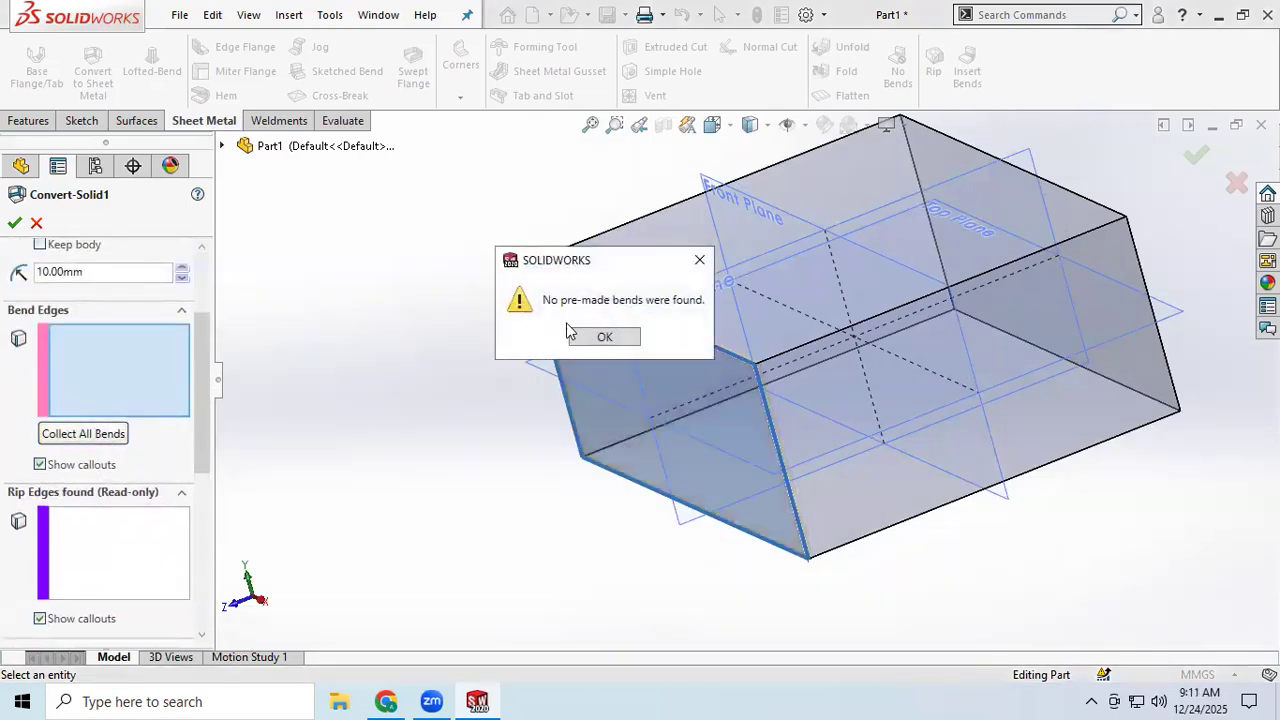
pyautogui.click(592, 343)
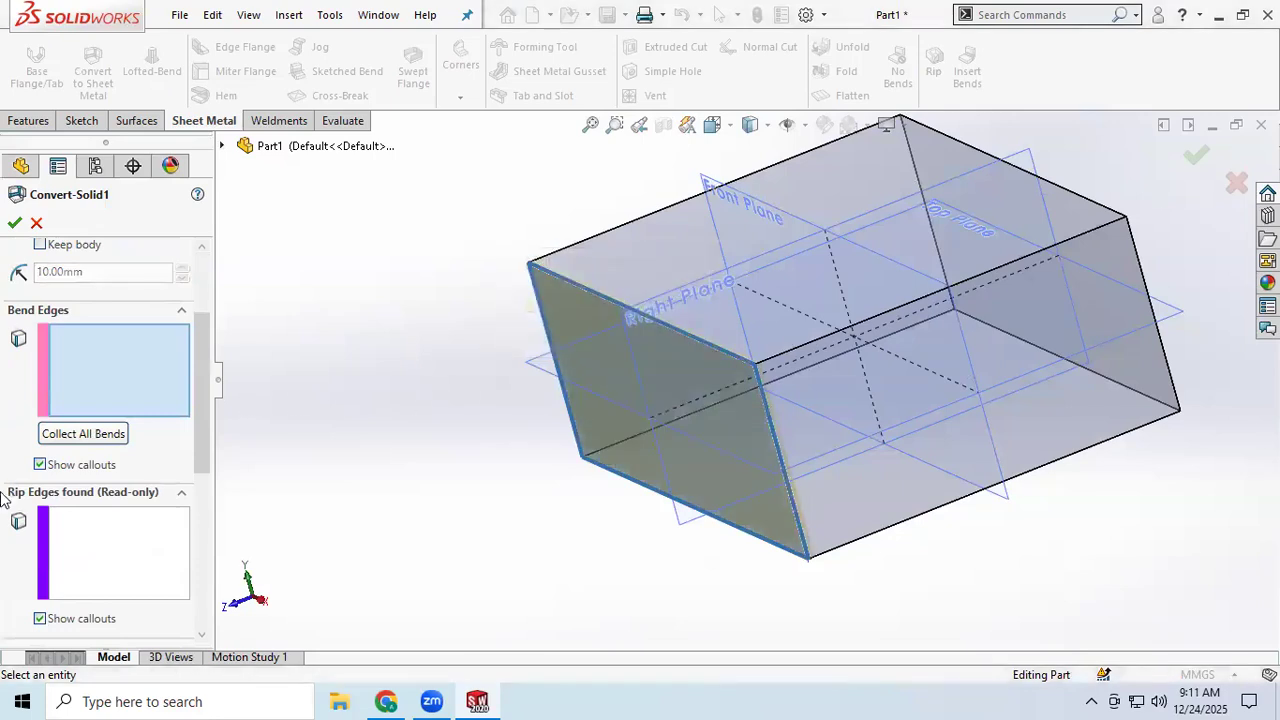
# - Examine the conversion's automatically found rip edges, rip sketches and corner default settings against the box
pyautogui.scroll(-2, 94, 452)
pyautogui.scroll(1, 40, 332)
pyautogui.scroll(-1, 87, 364)
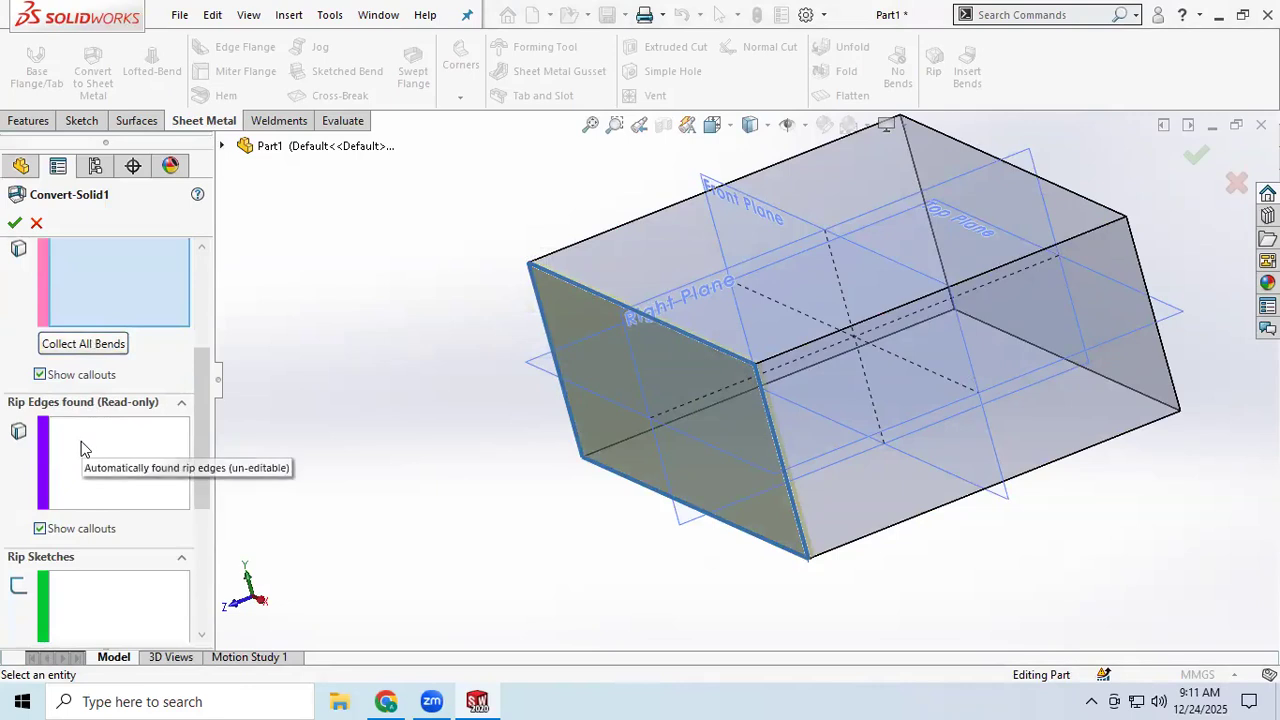
pyautogui.click(80, 433)
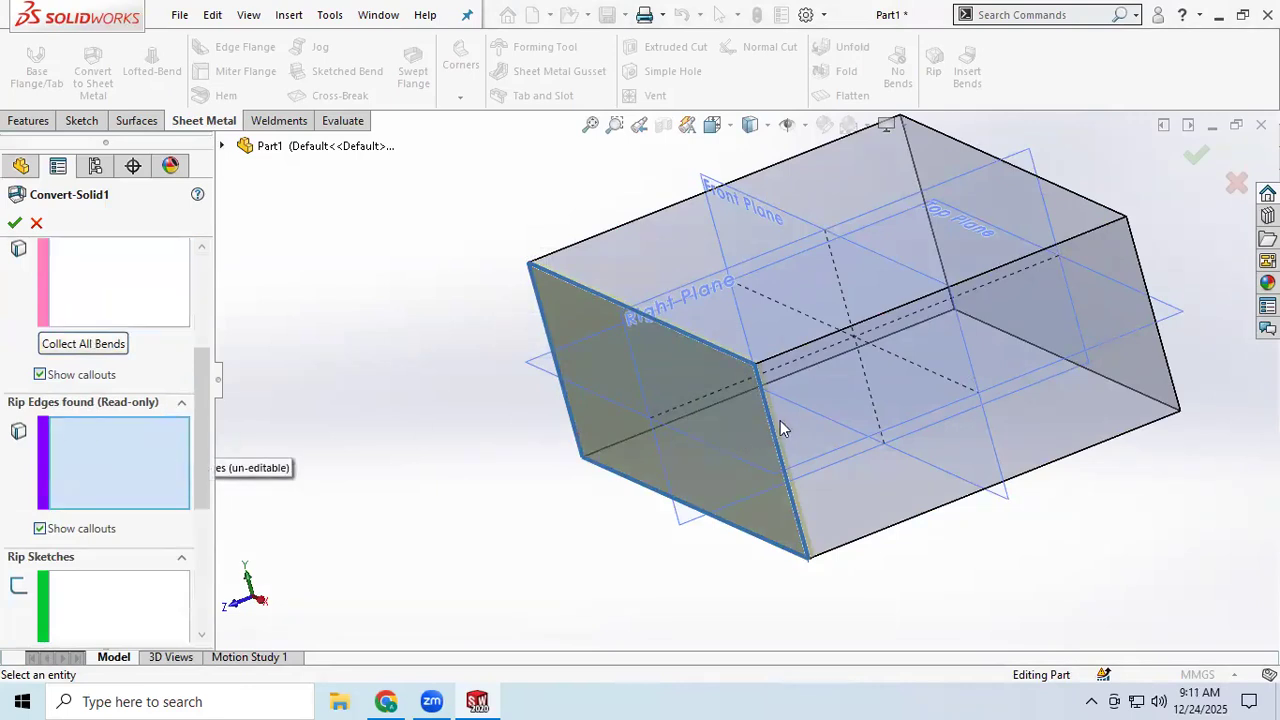
pyautogui.moveTo(1140, 288); pyautogui.dragTo(1103, 360, button='middle')
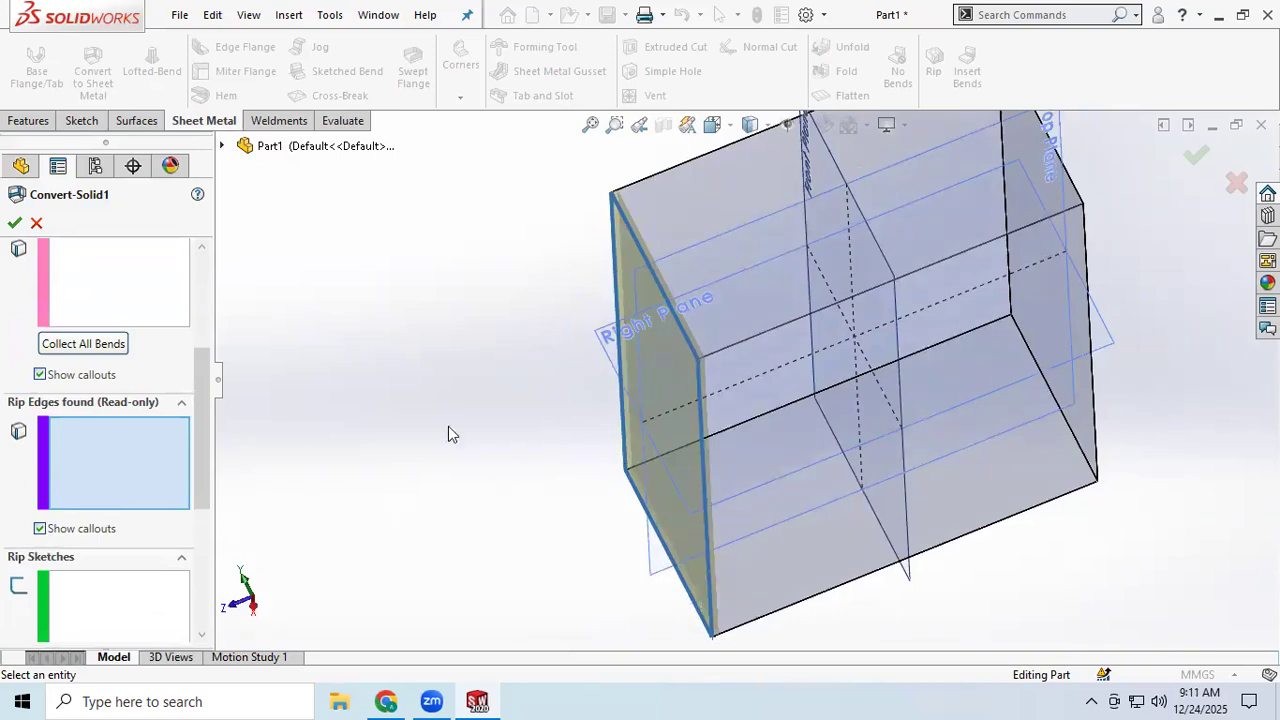
pyautogui.moveTo(722, 522); pyautogui.dragTo(757, 440, button='middle')
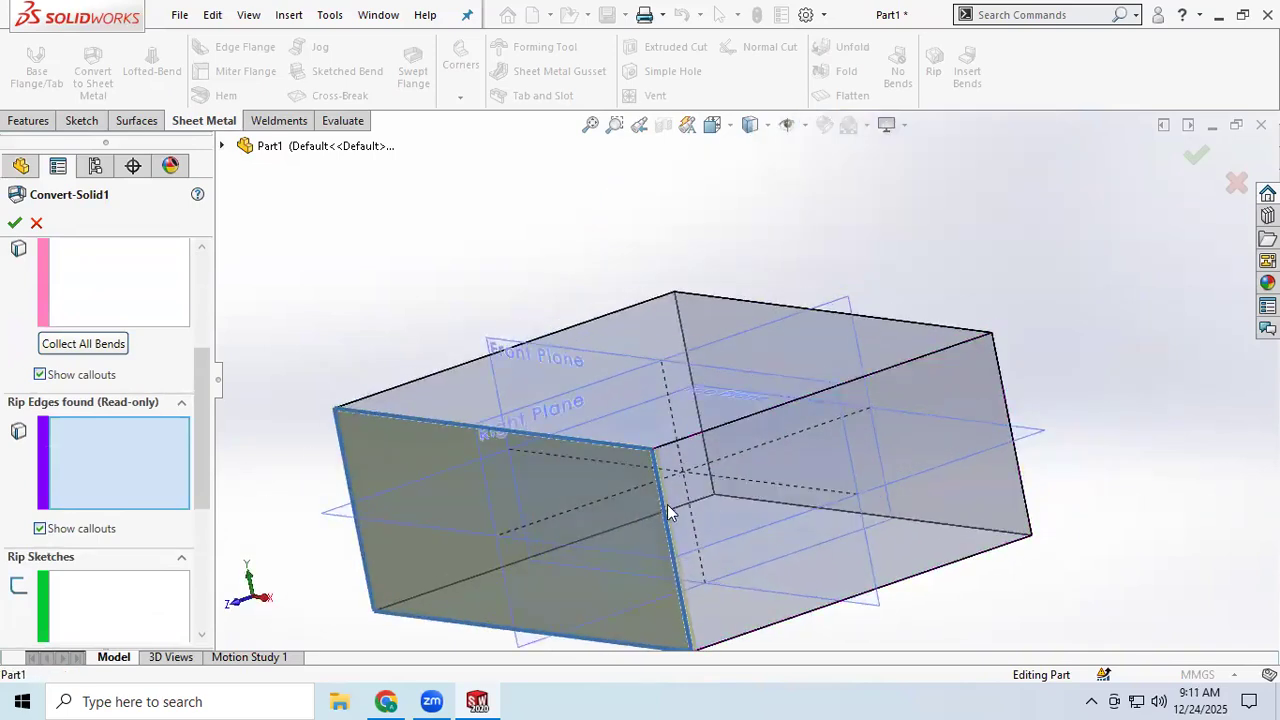
pyautogui.click(71, 600)
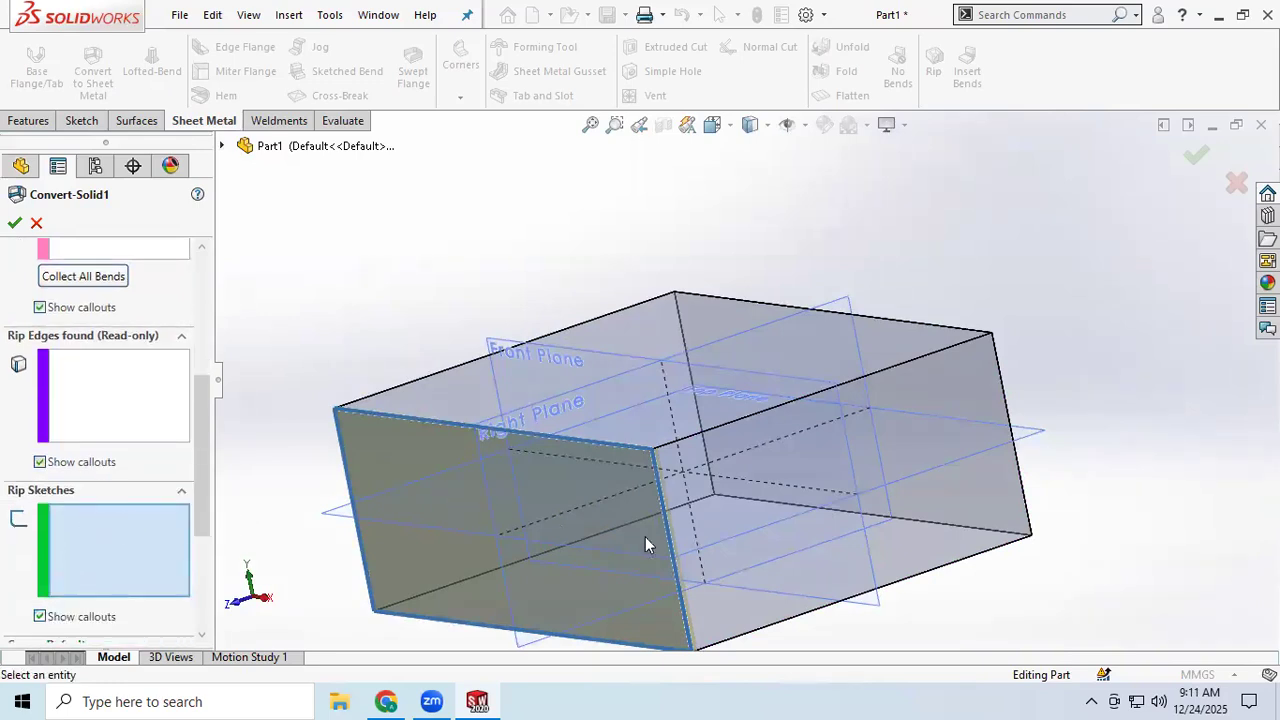
pyautogui.scroll(-7, 225, 444)
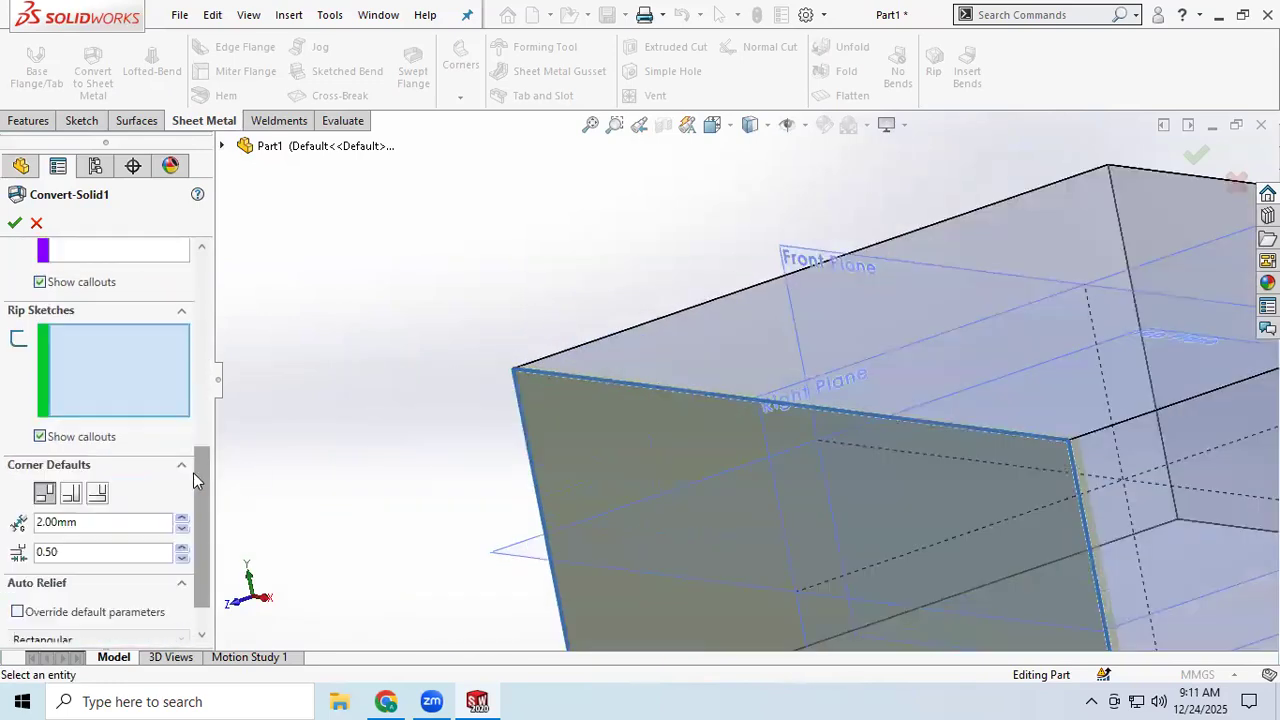
pyautogui.scroll(-1, 193, 472)
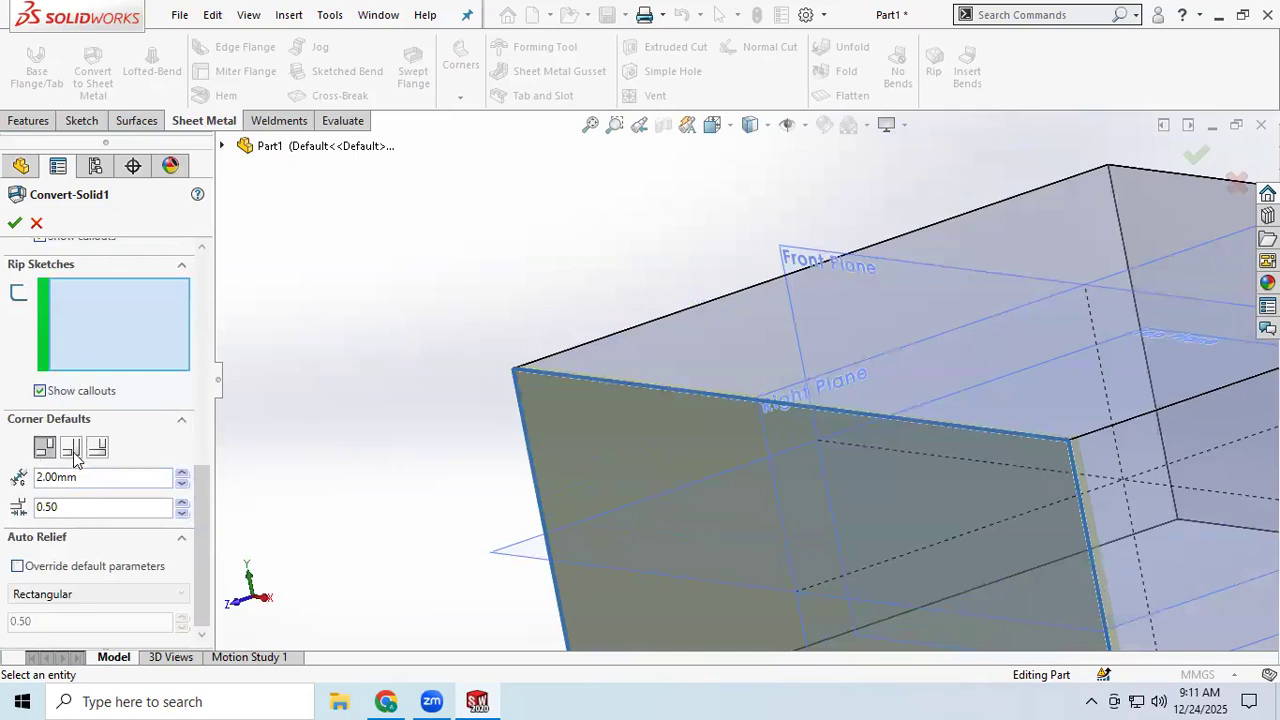
pyautogui.scroll(1, 64, 358)
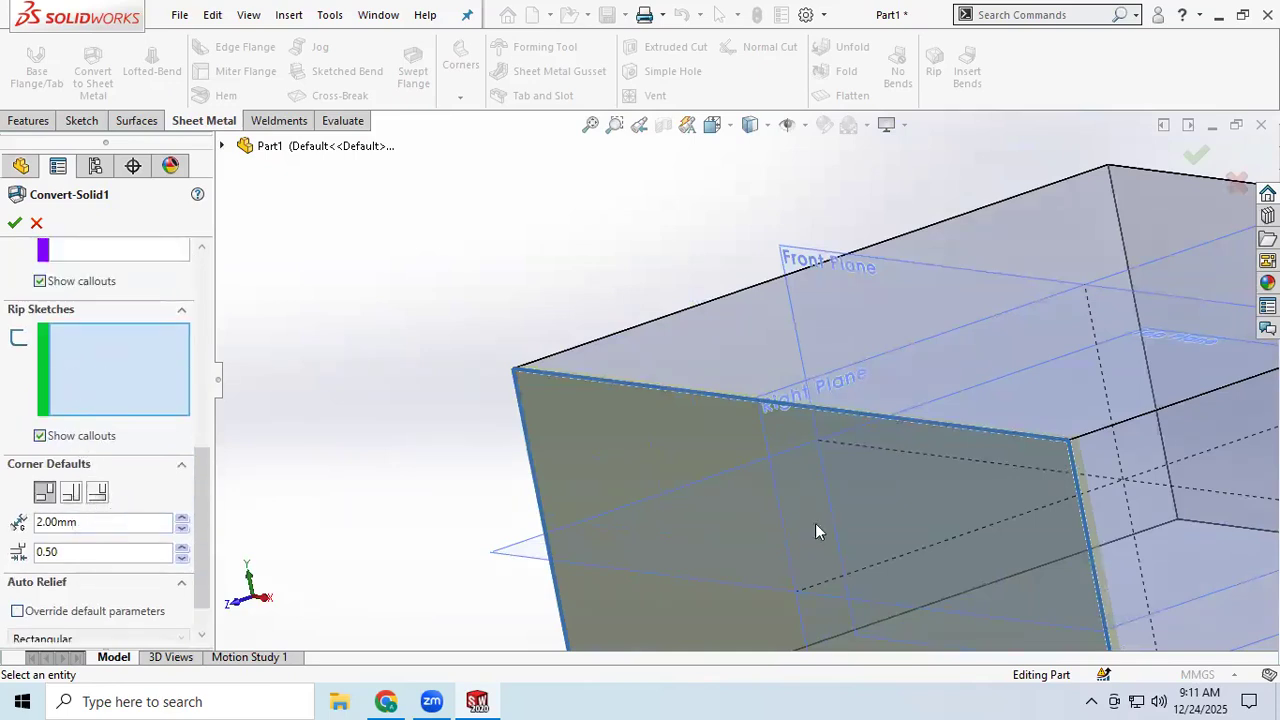
pyautogui.scroll(5, 815, 523)
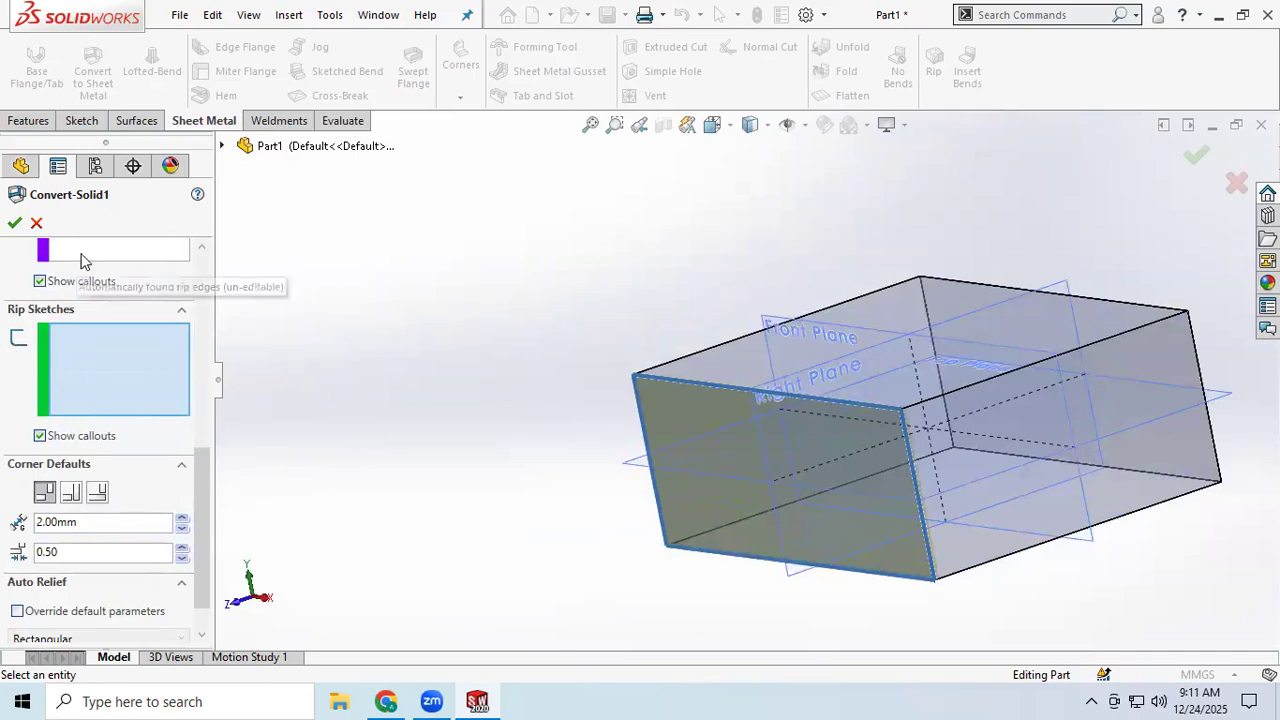
pyautogui.scroll(2, 85, 262)
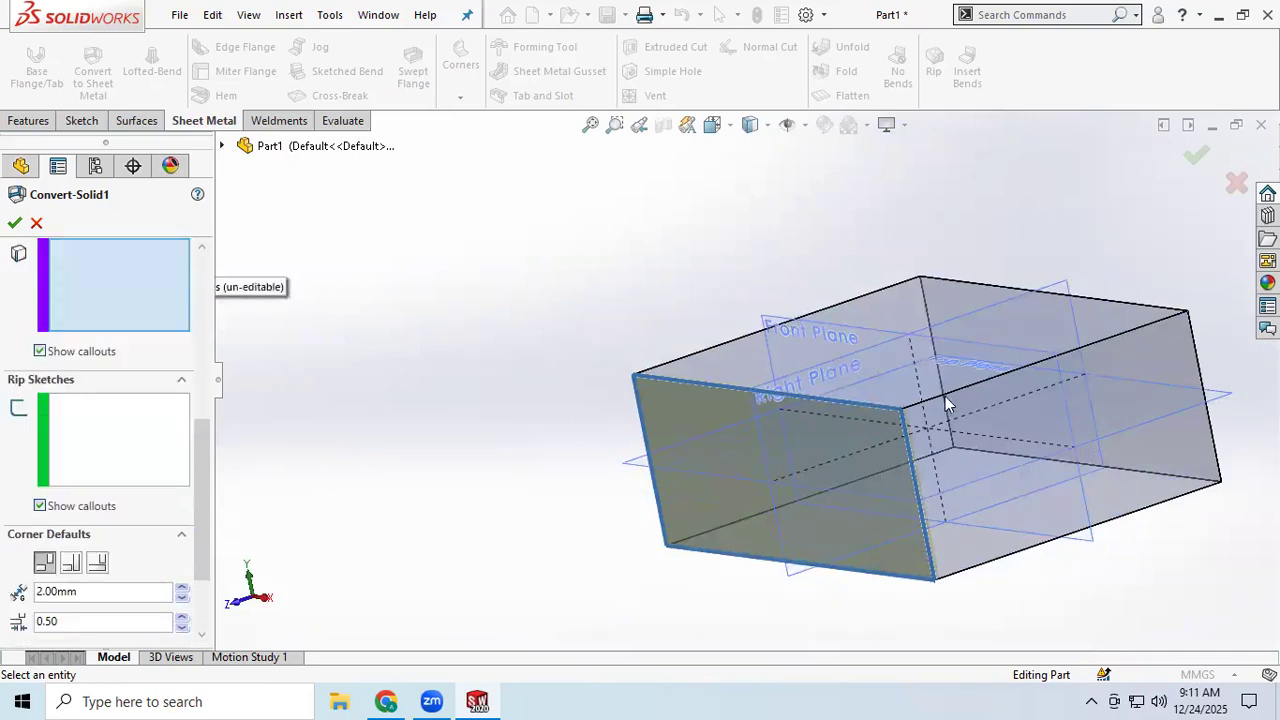
pyautogui.moveTo(999, 470); pyautogui.dragTo(1002, 508, button='middle')
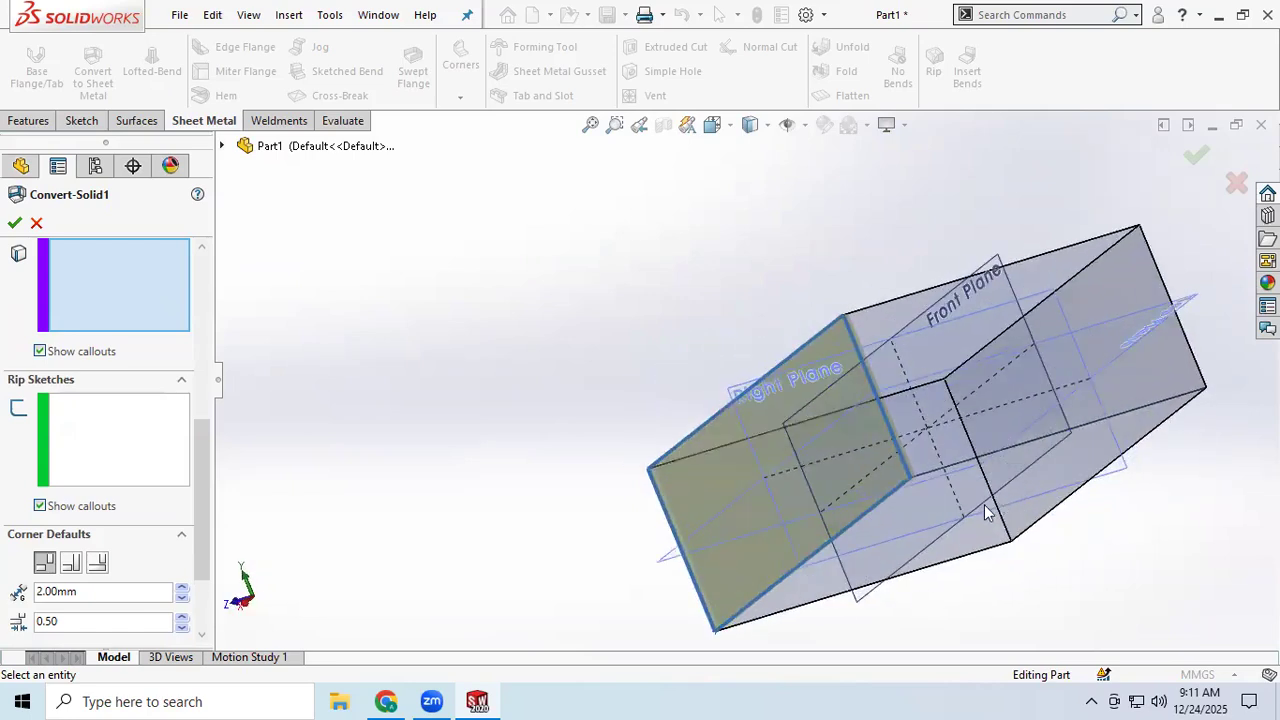
# - Override the default auto relief parameters, using the Rectangular type with a 0.50 ratio
pyautogui.moveTo(195, 512); pyautogui.dragTo(183, 636)
pyautogui.click(17, 566)
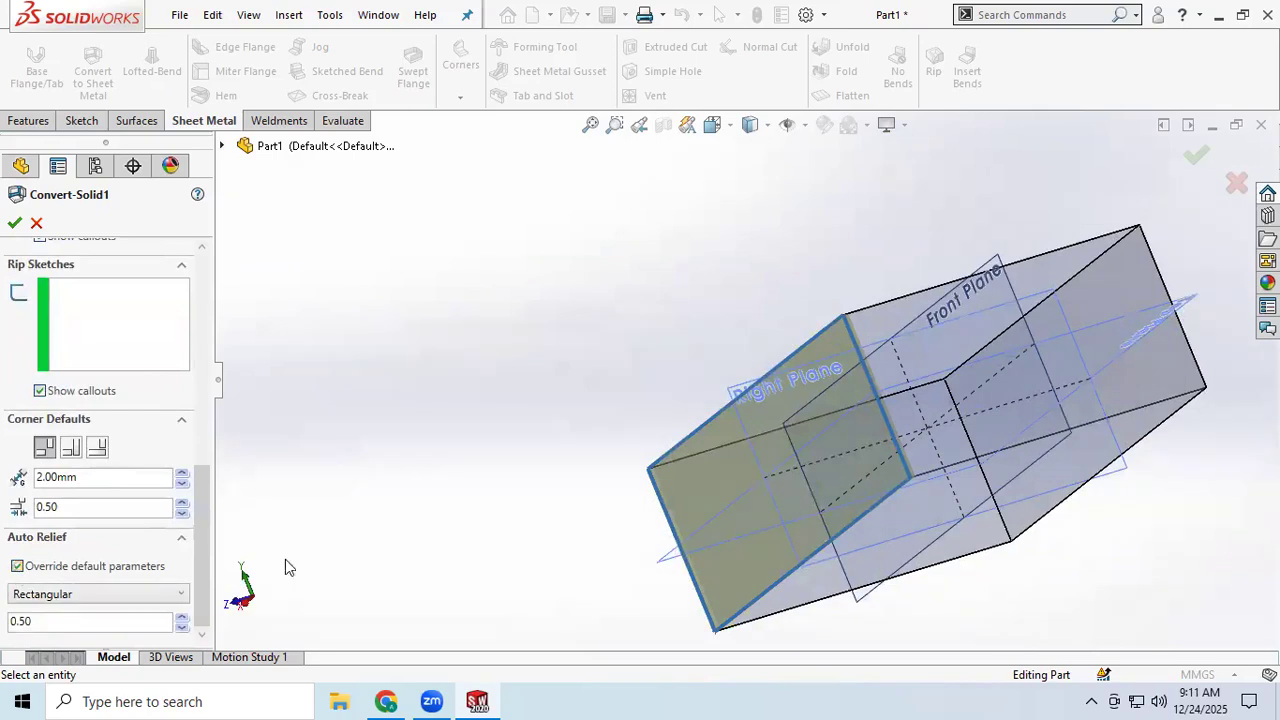
pyautogui.moveTo(489, 550); pyautogui.dragTo(523, 546, button='middle')
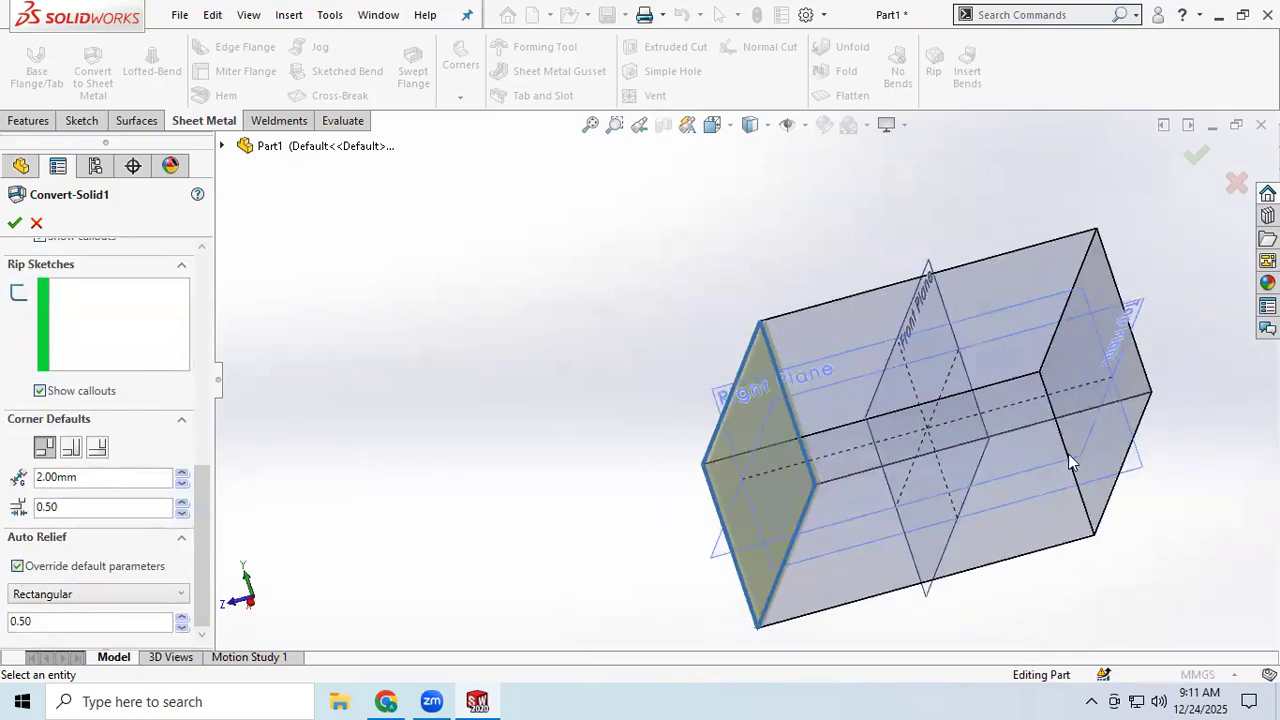
# - Return to the sheet metal parameters and enable Keep body again for the conversion
pyautogui.scroll(3, 139, 426)
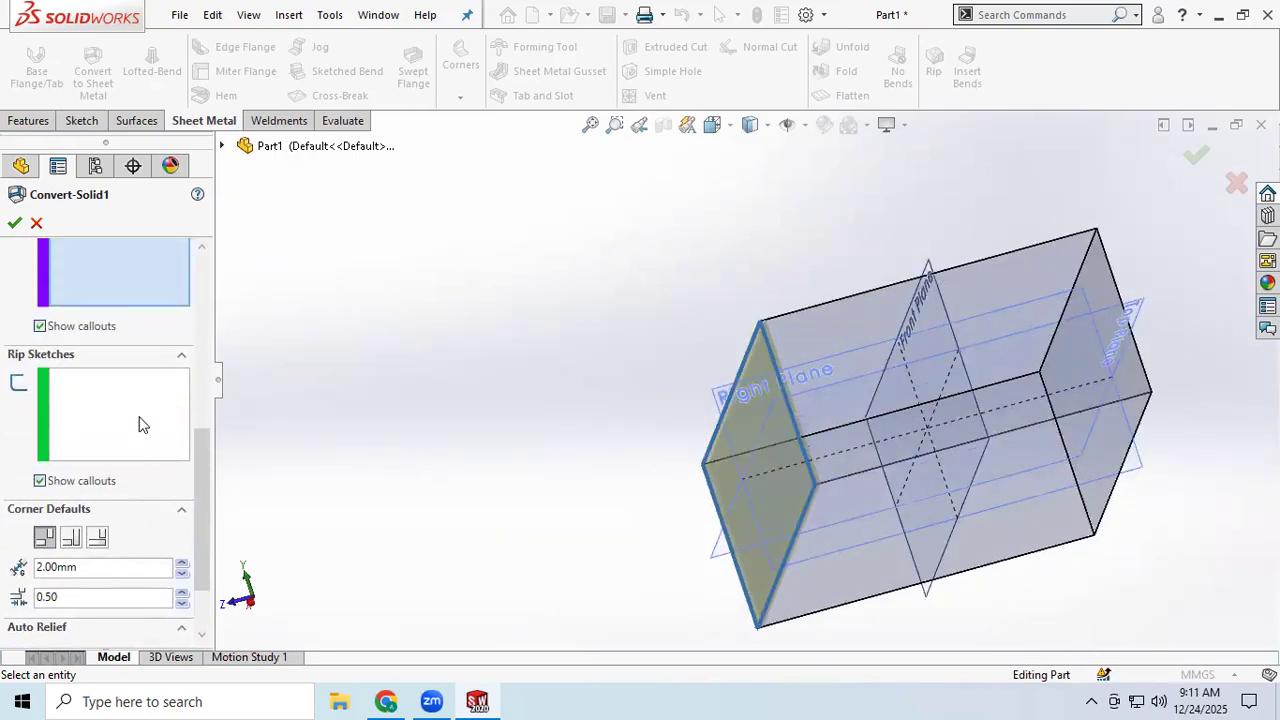
pyautogui.moveTo(201, 486); pyautogui.dragTo(201, 311)
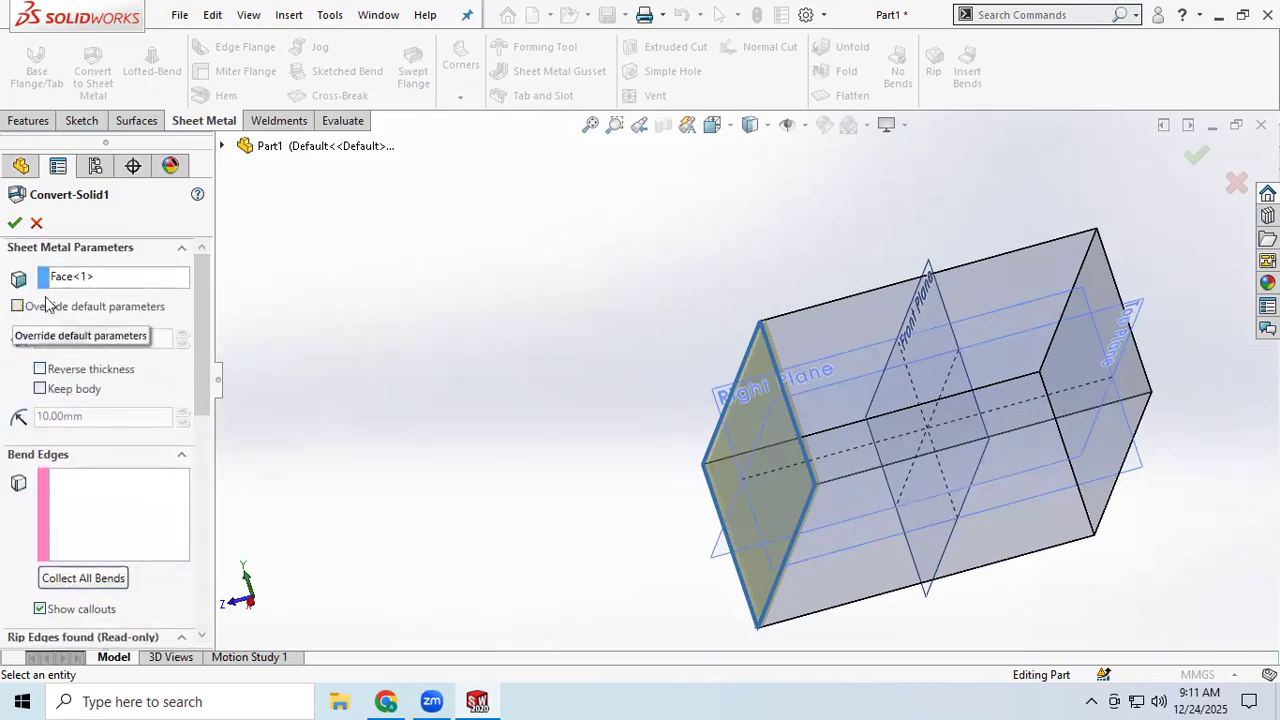
pyautogui.click(78, 284)
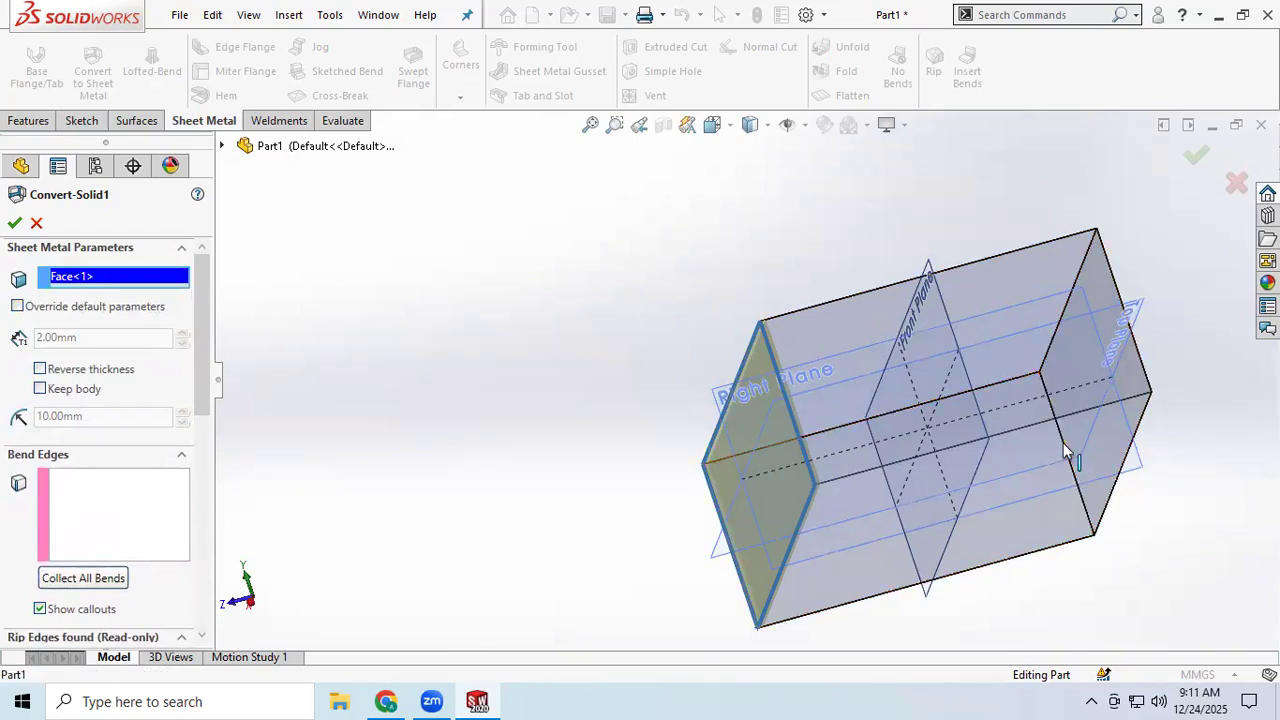
pyautogui.click(41, 389)
# - Try a rear vertical edge as a bend edge, and select the fixed face's vertical edge shared with the adjacent long side instead
pyautogui.click(60, 498)
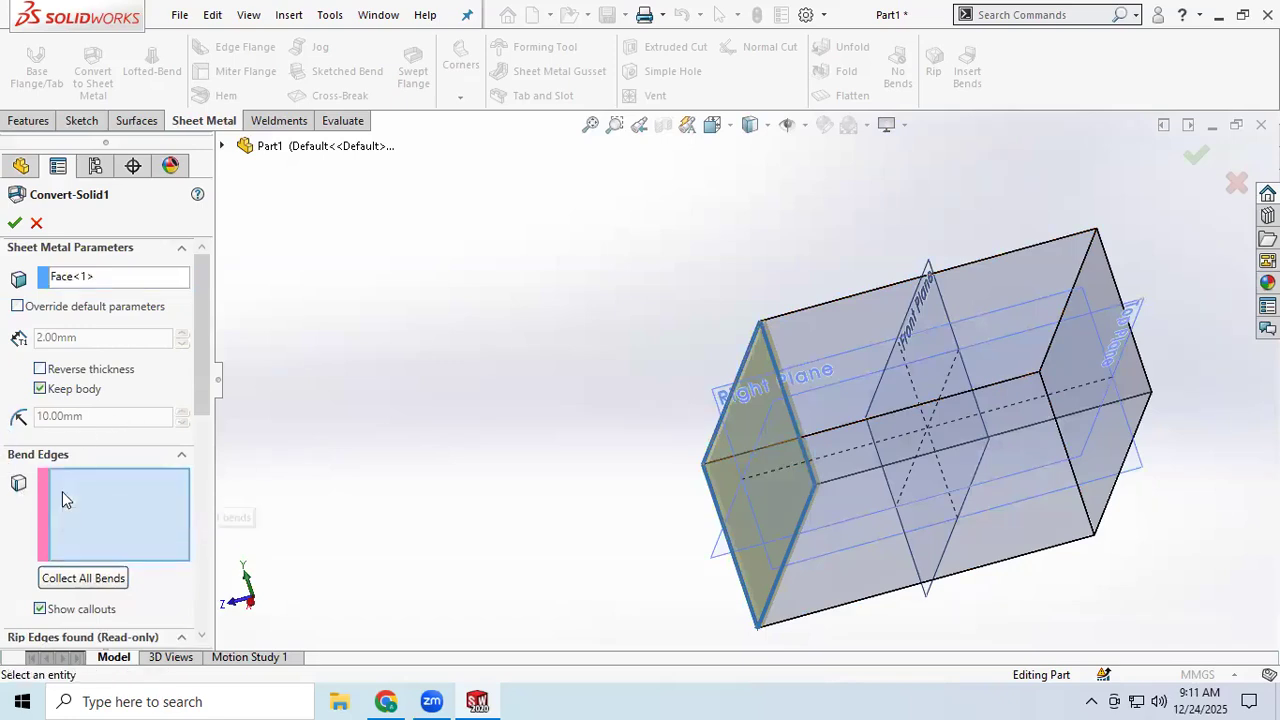
pyautogui.click(1073, 475)
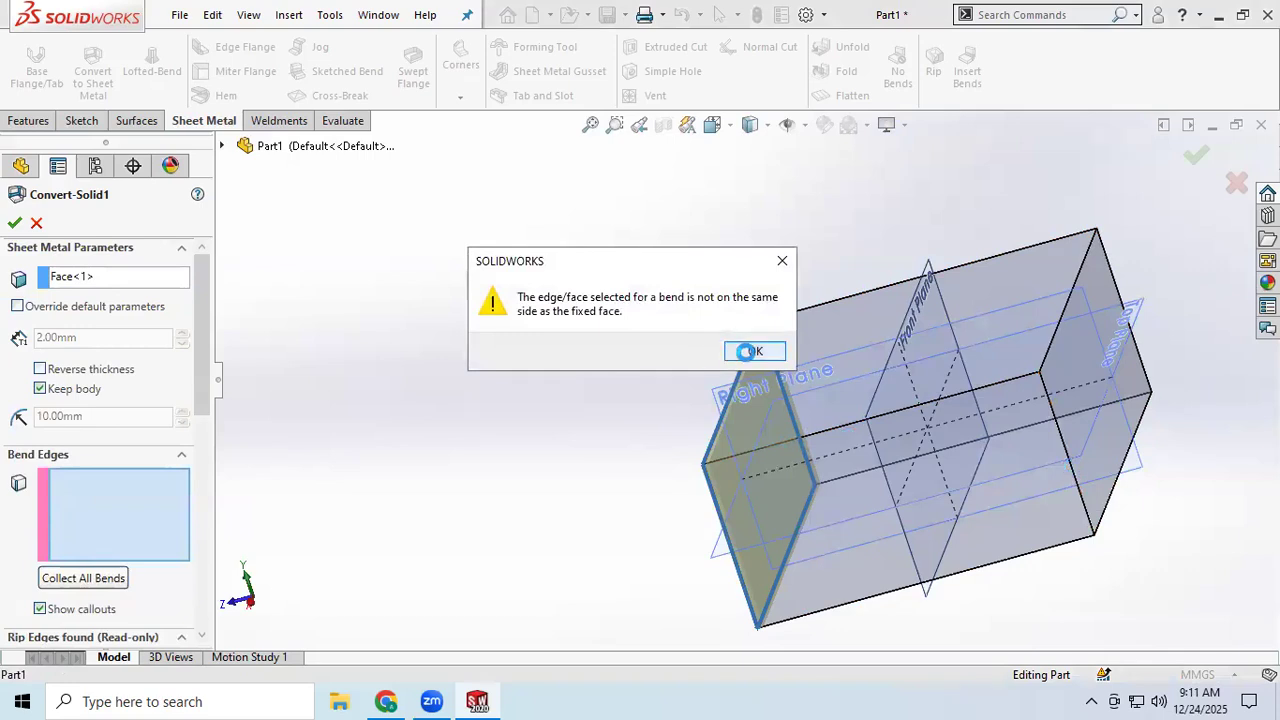
pyautogui.click(750, 351)
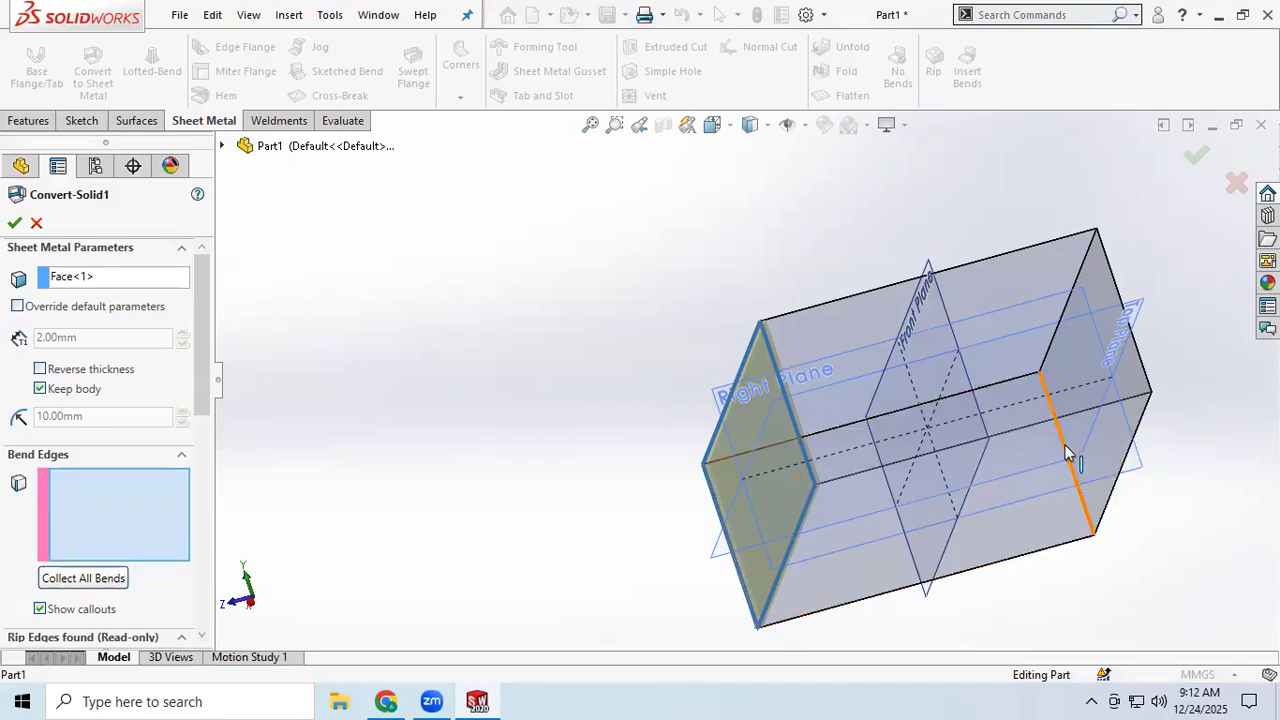
pyautogui.moveTo(686, 517); pyautogui.dragTo(829, 523, button='middle')
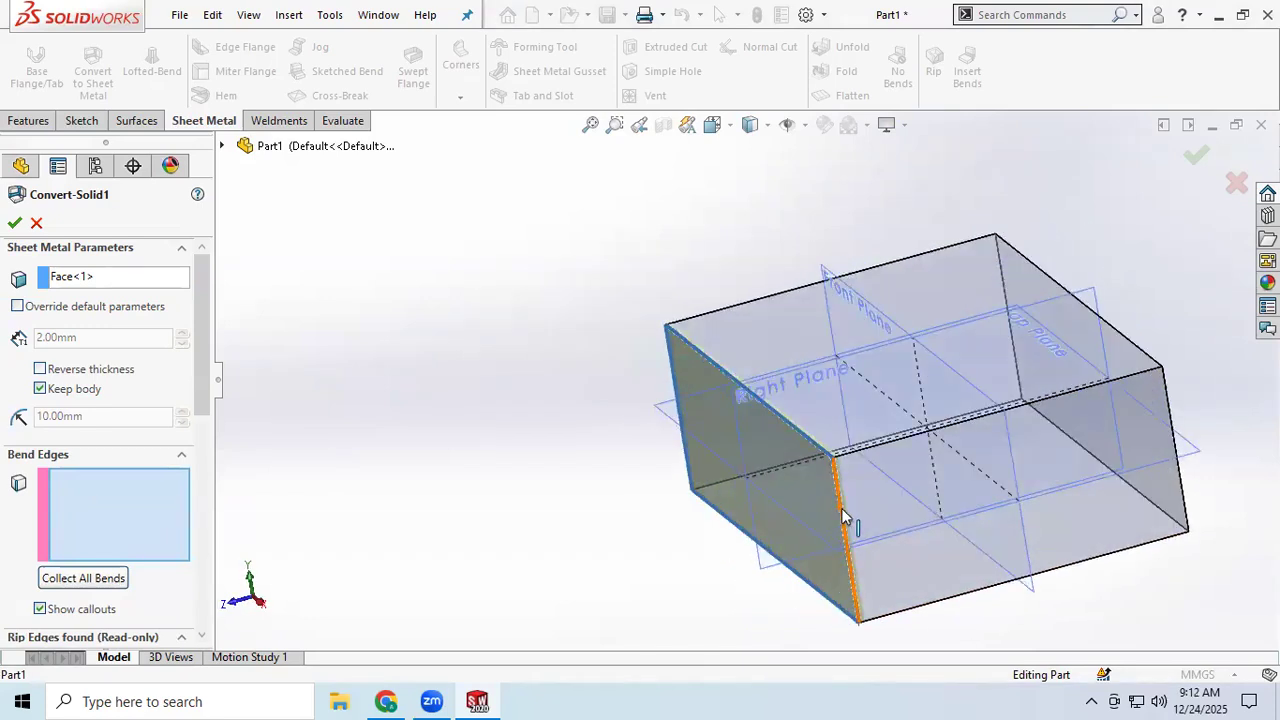
pyautogui.click(845, 517)
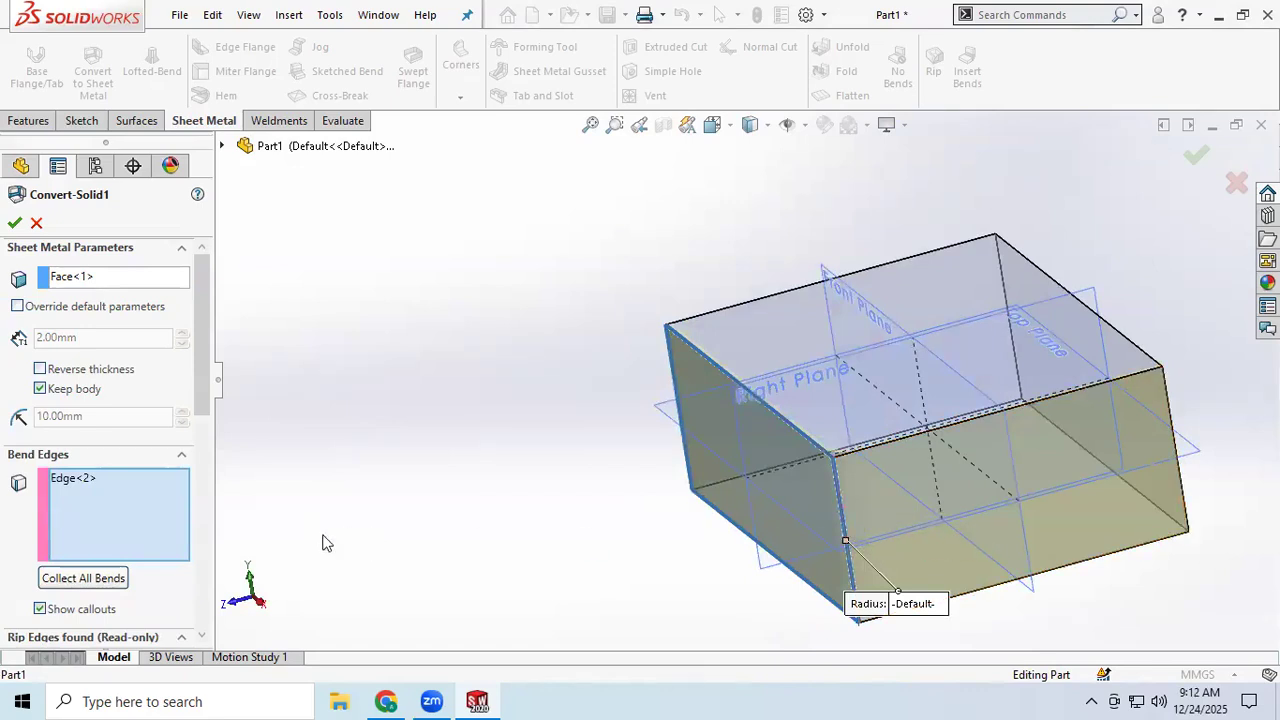
# - Add the box's next two vertical edges as bend edges, leaving the fixed face's second vertical edge unselected
pyautogui.moveTo(205, 377); pyautogui.dragTo(235, 615)
pyautogui.moveTo(1030, 550); pyautogui.dragTo(986, 600, button='middle')
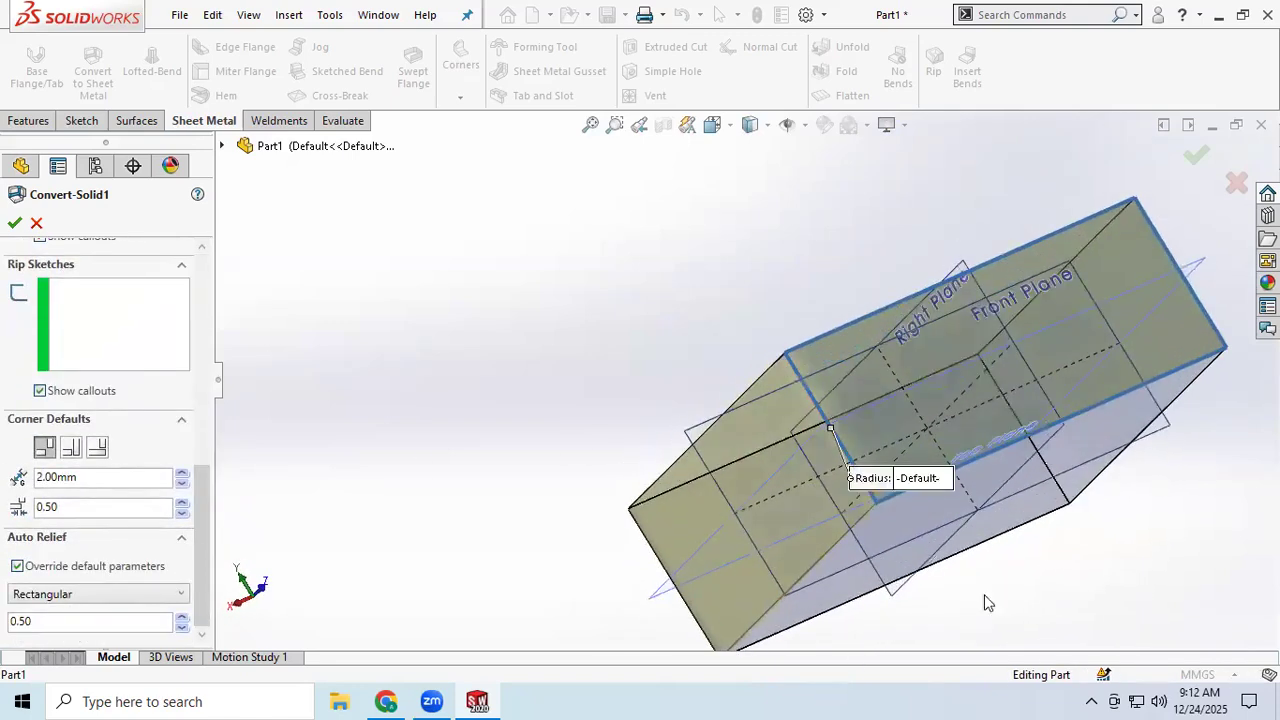
pyautogui.moveTo(853, 521); pyautogui.dragTo(950, 448, button='middle')
pyautogui.click(892, 517)
pyautogui.moveTo(966, 500); pyautogui.dragTo(941, 542, button='middle')
pyautogui.click(845, 485)
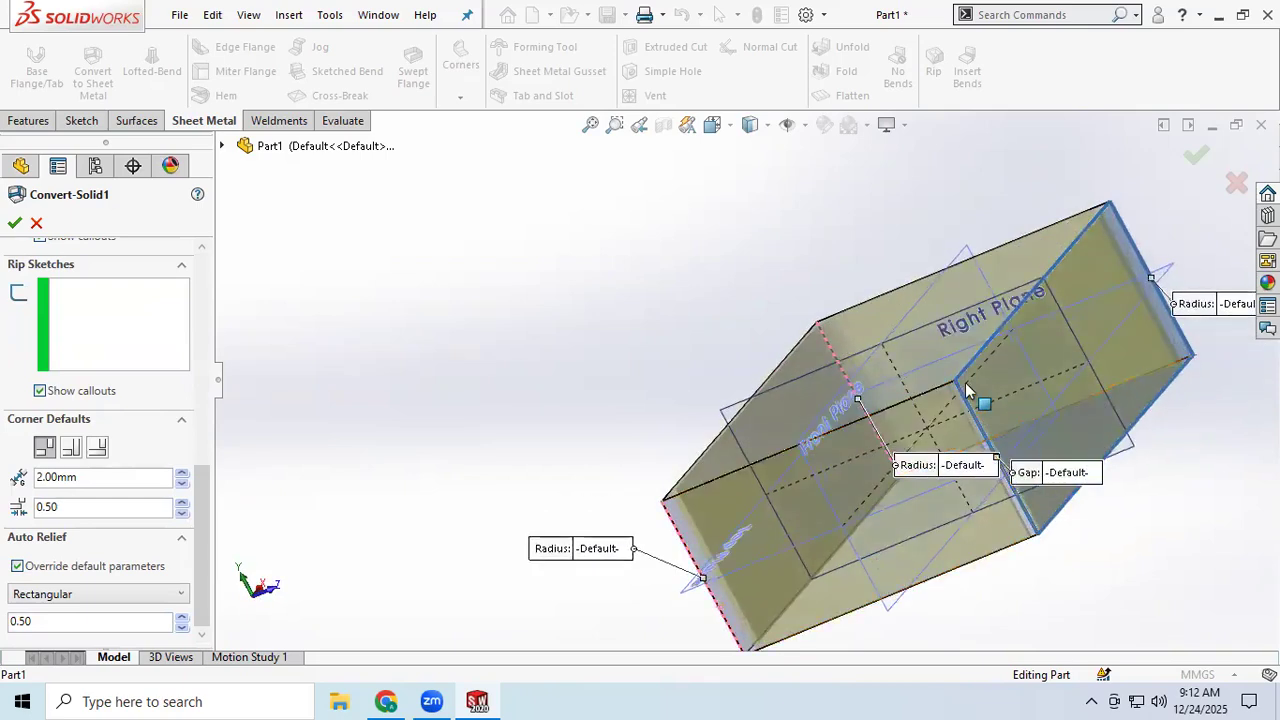
# - Try to add the fixed face's remaining vertical edge, the rip edge, as another bend edge
pyautogui.scroll(-3, 963, 415)
pyautogui.scroll(3, 963, 415)
pyautogui.moveTo(963, 415); pyautogui.dragTo(794, 549, button='middle')
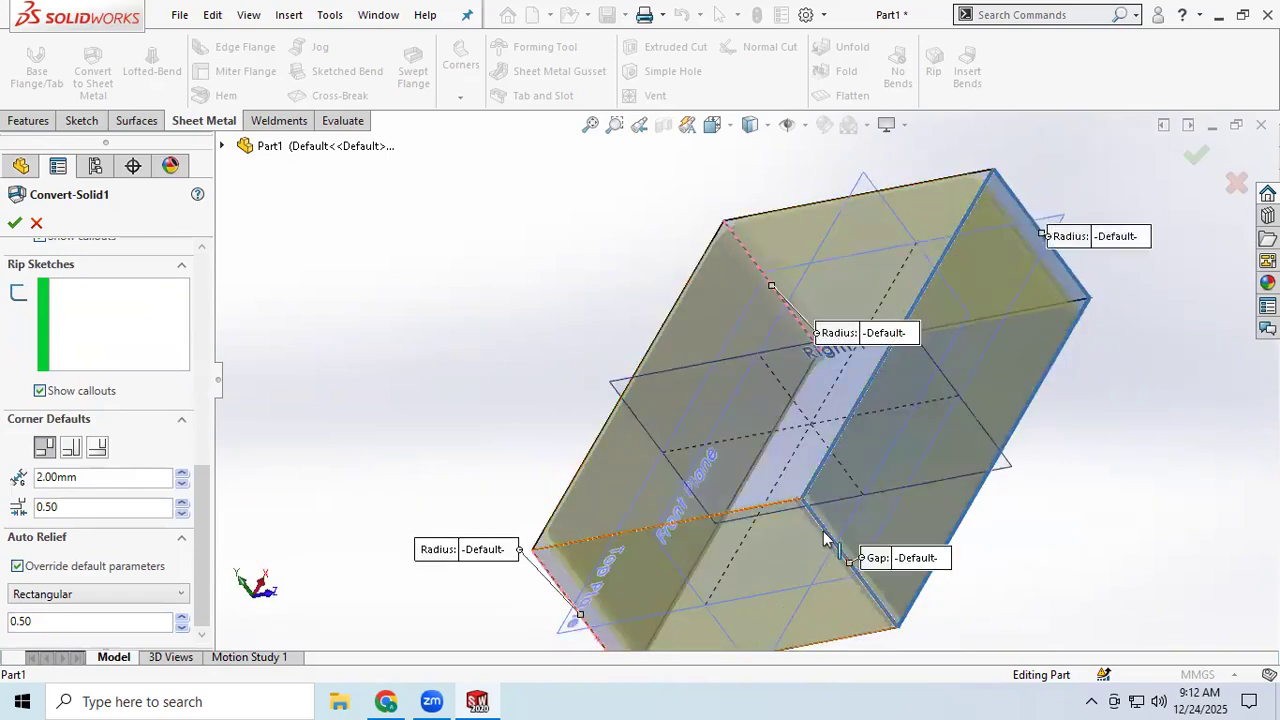
pyautogui.click(826, 541)
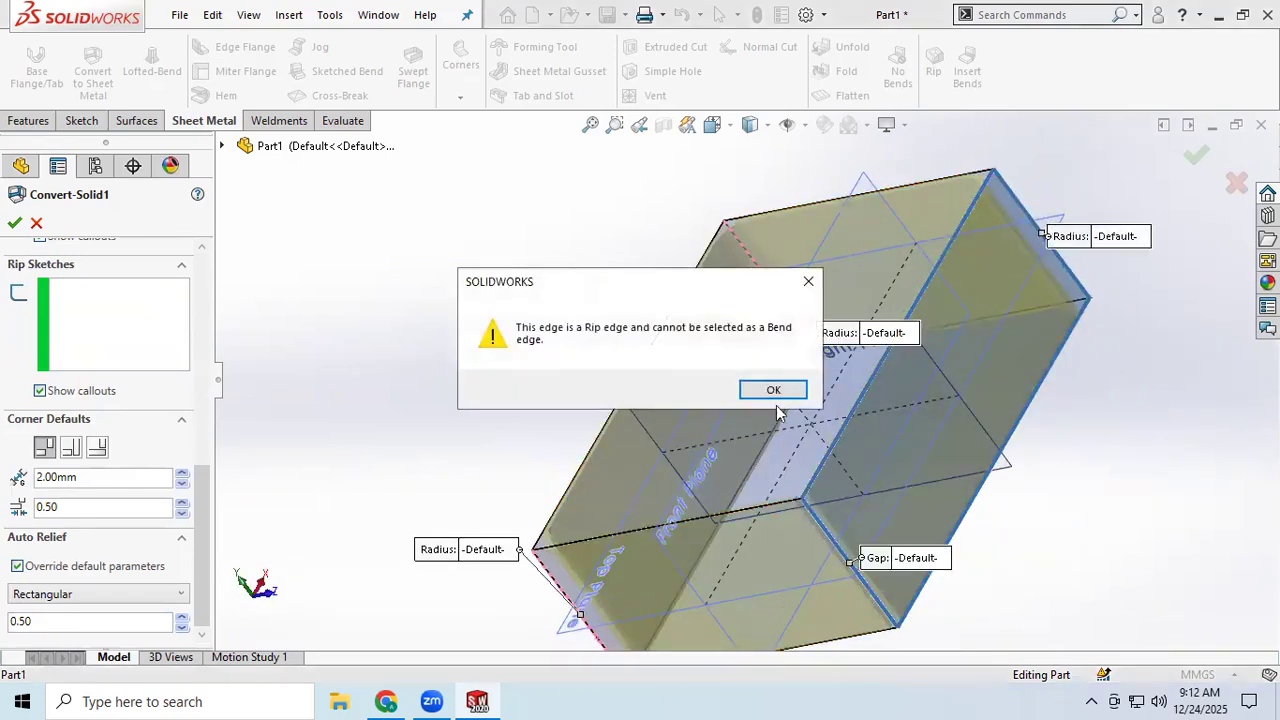
pyautogui.click(773, 390)
pyautogui.scroll(3, 795, 398)
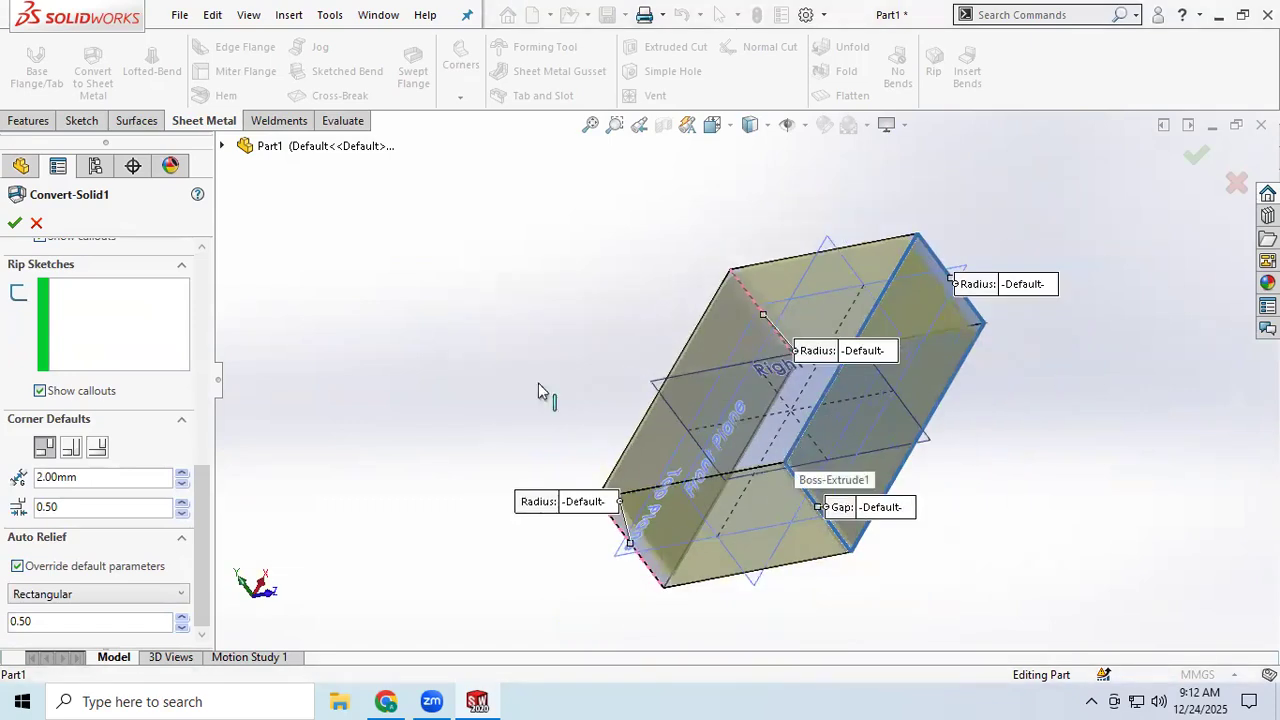
# - Complete the sheet metal conversion, and edit it again to turn off Keep body
pyautogui.click(13, 222)
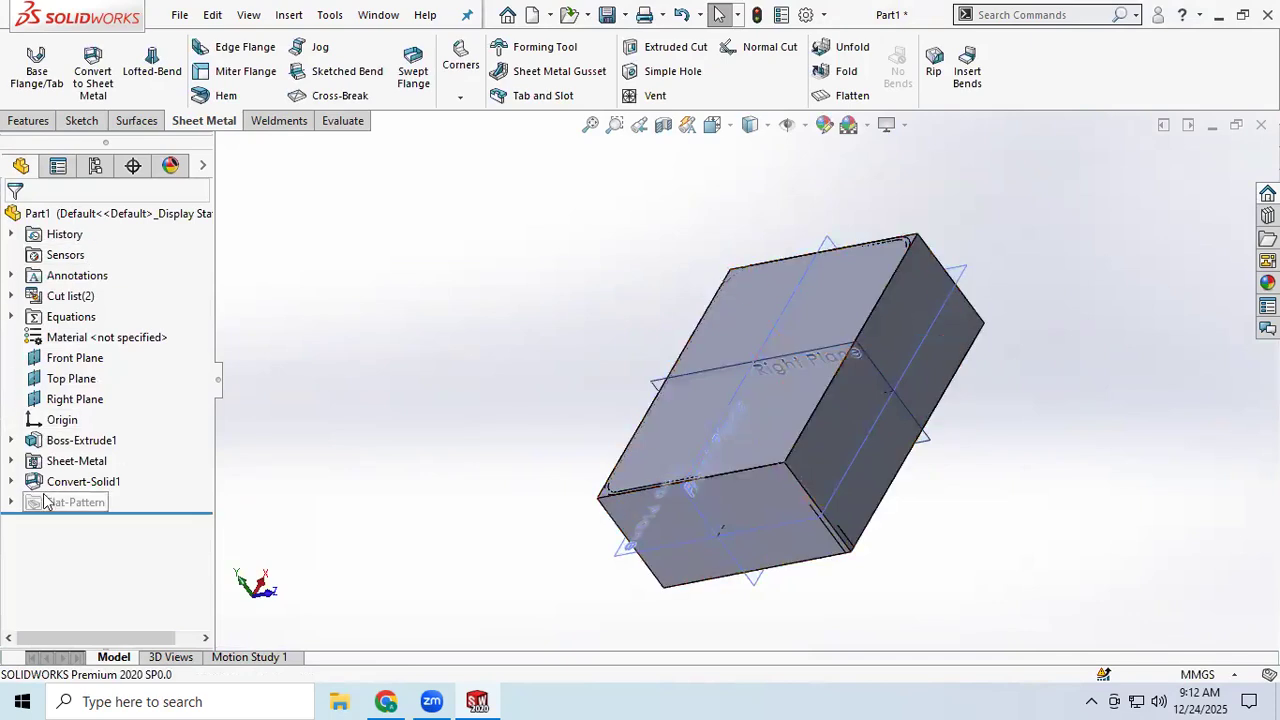
pyautogui.rightClick(77, 485)
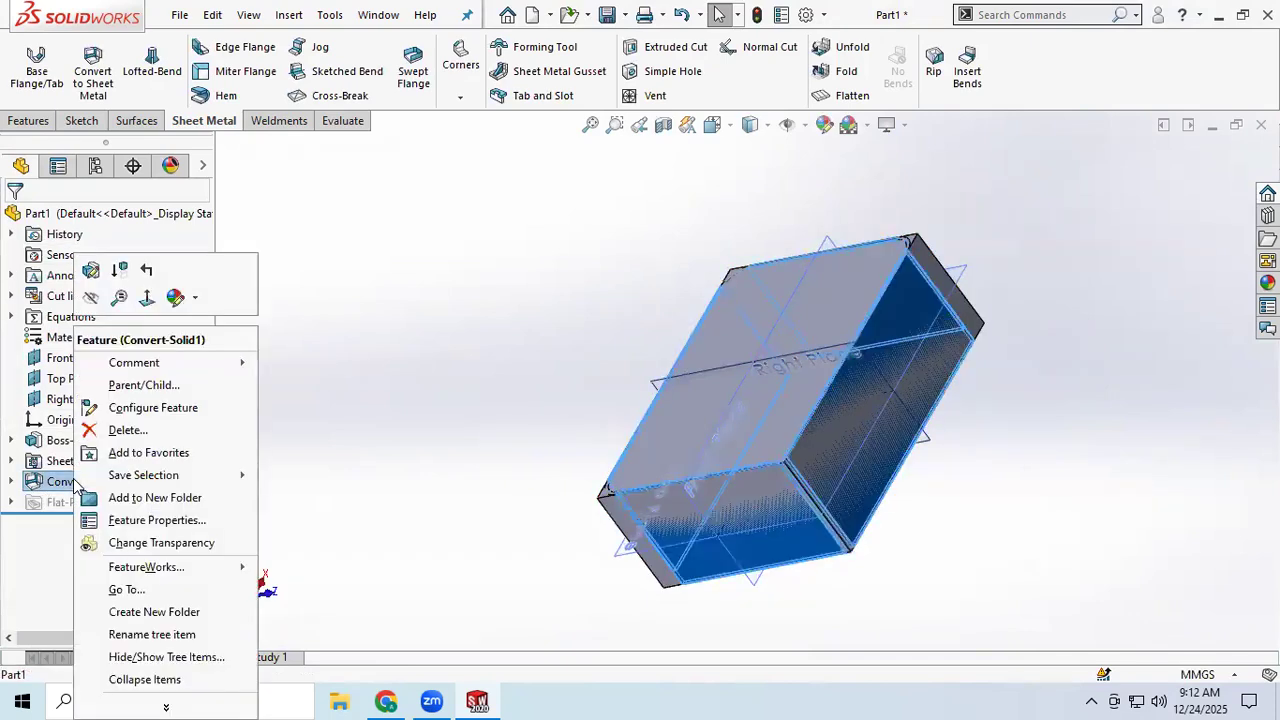
pyautogui.click(91, 269)
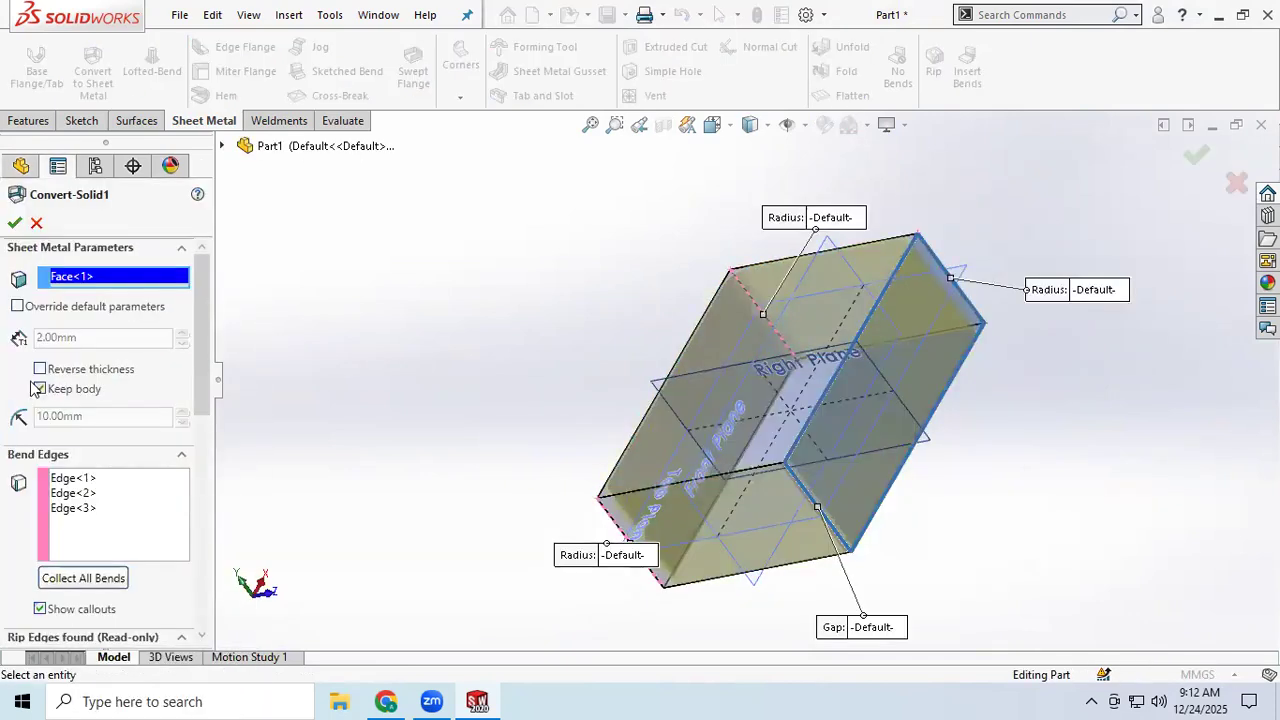
pyautogui.click(15, 223)
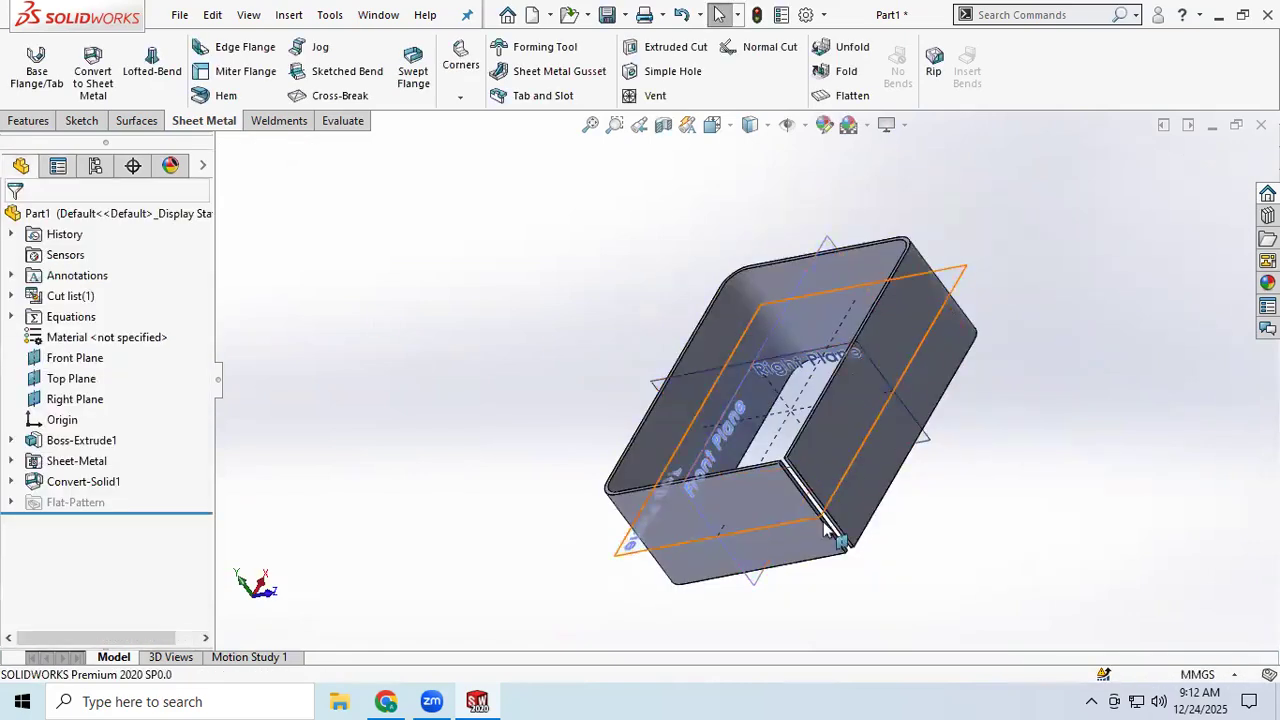
# - Edit the conversion at the ripped corner and set the default gap for all rips to 1 mm
pyautogui.moveTo(817, 463); pyautogui.dragTo(727, 445, button='middle')
pyautogui.scroll(-5, 725, 440)
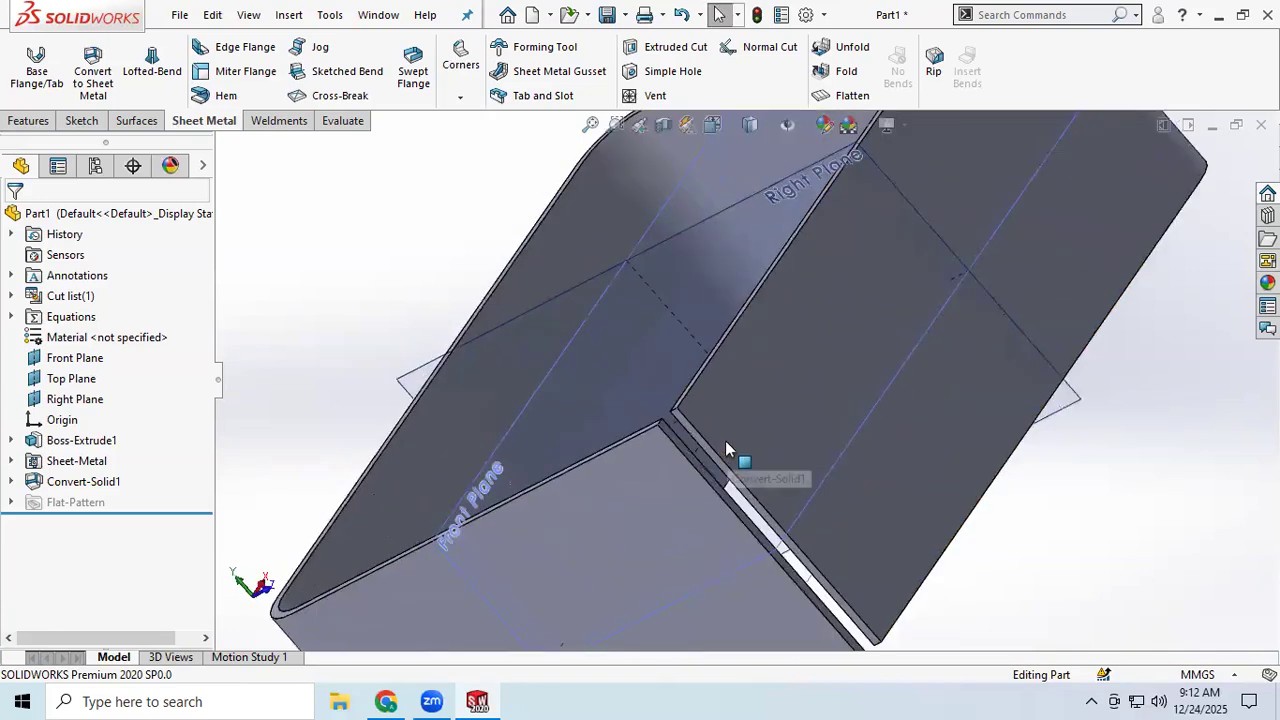
pyautogui.scroll(2, 725, 440)
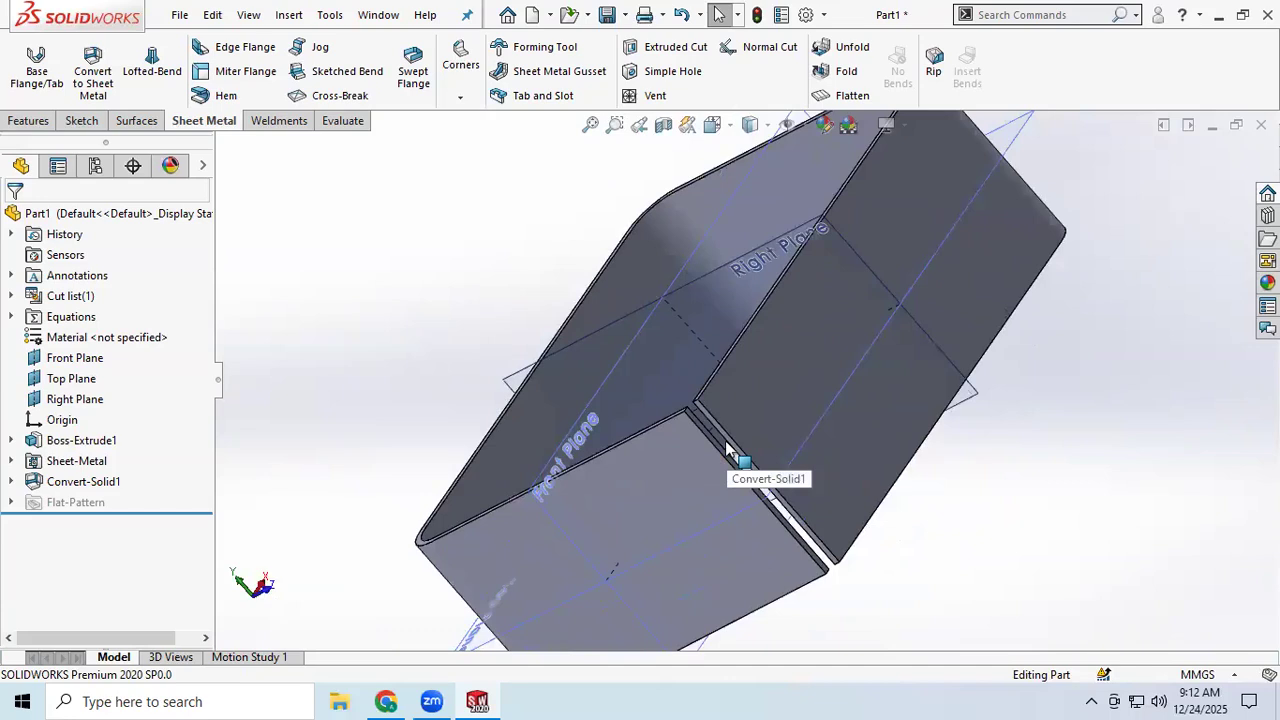
pyautogui.rightClick(80, 484)
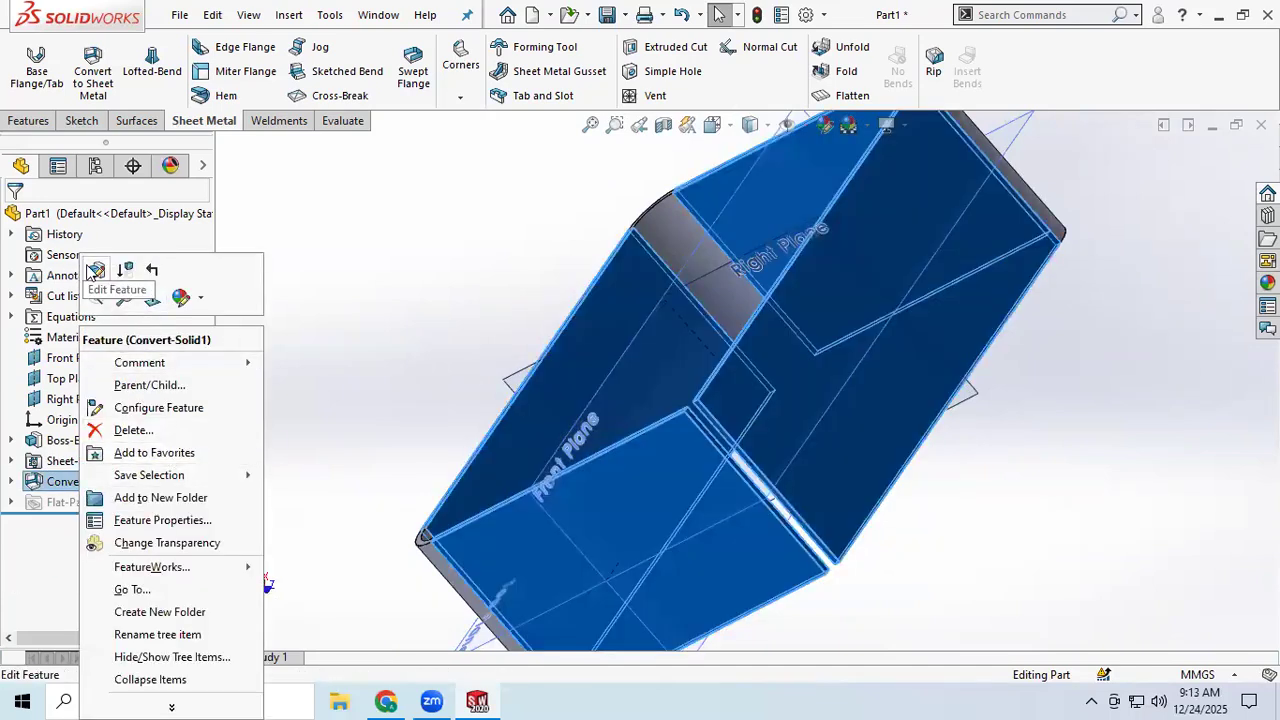
pyautogui.click(376, 336)
pyautogui.moveTo(692, 424); pyautogui.dragTo(738, 371, button='middle')
pyautogui.scroll(-5, 700, 432)
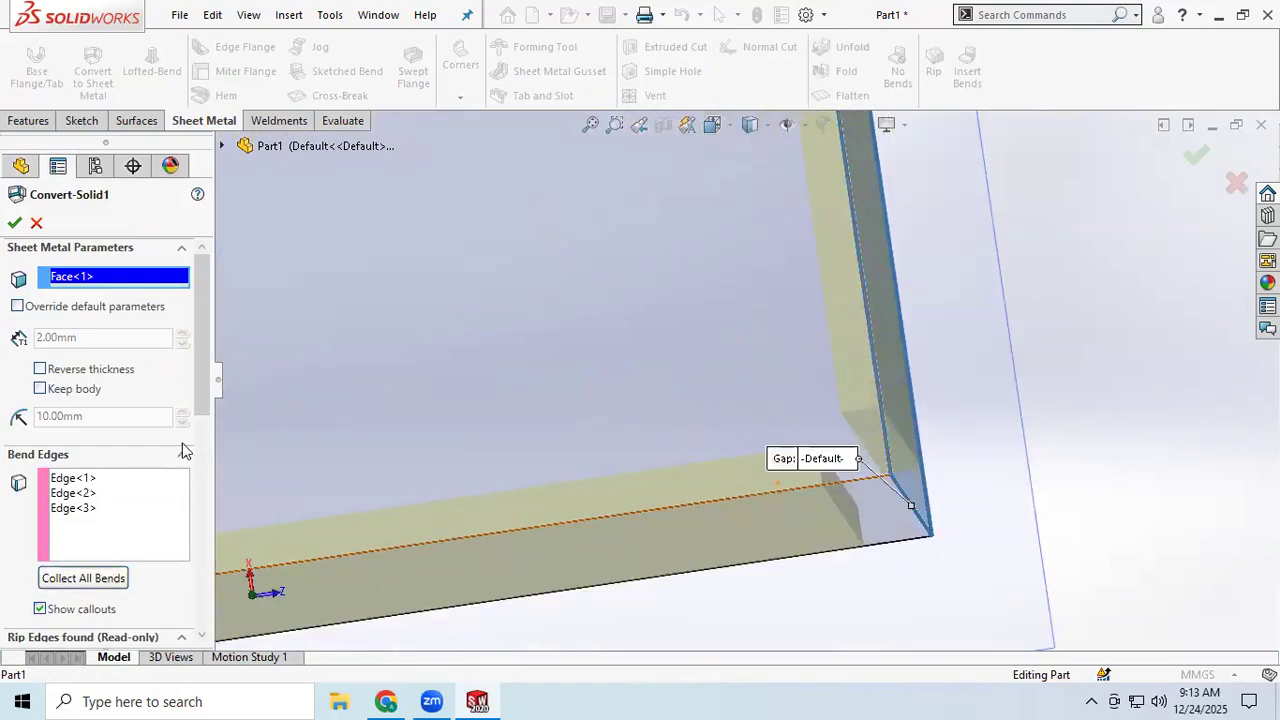
pyautogui.moveTo(208, 381); pyautogui.dragTo(203, 638)
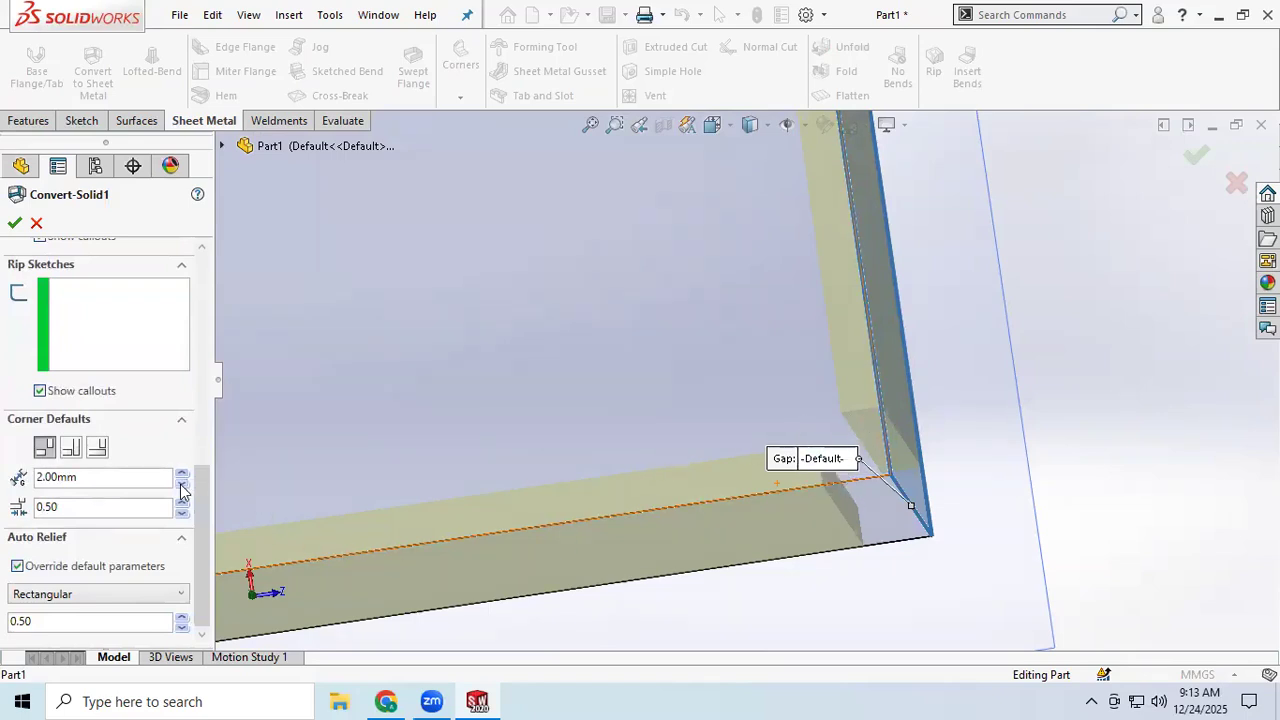
pyautogui.moveTo(120, 478); pyautogui.dragTo(5, 483)
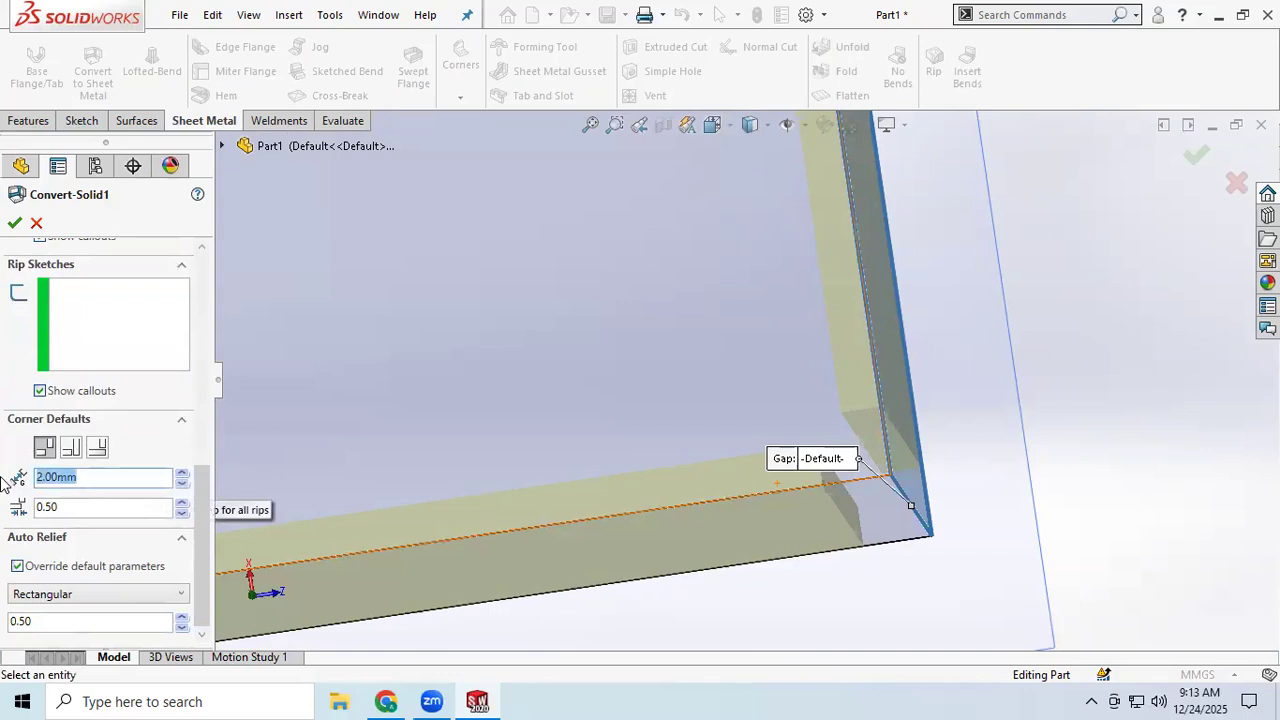
pyautogui.write('1')
pyautogui.press('Return')
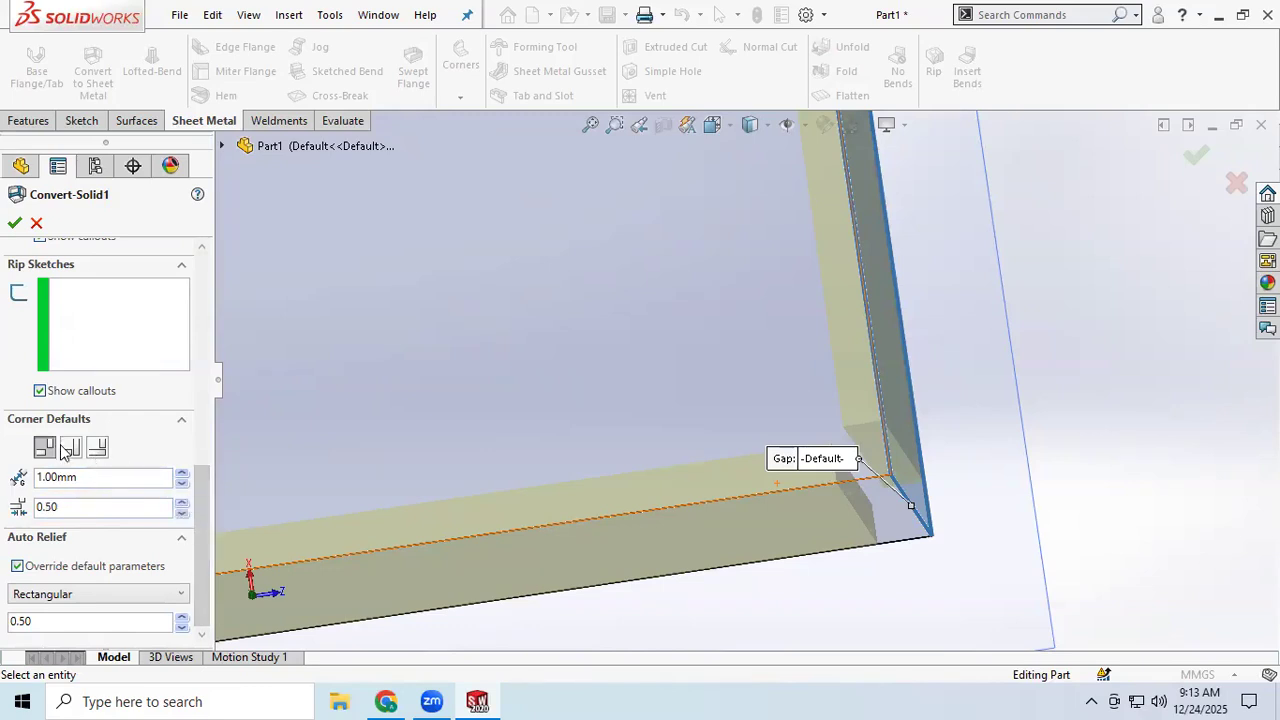
# - Switch the default corner type to Overlap and set the overlap ratio to 1.00
pyautogui.click(70, 449)
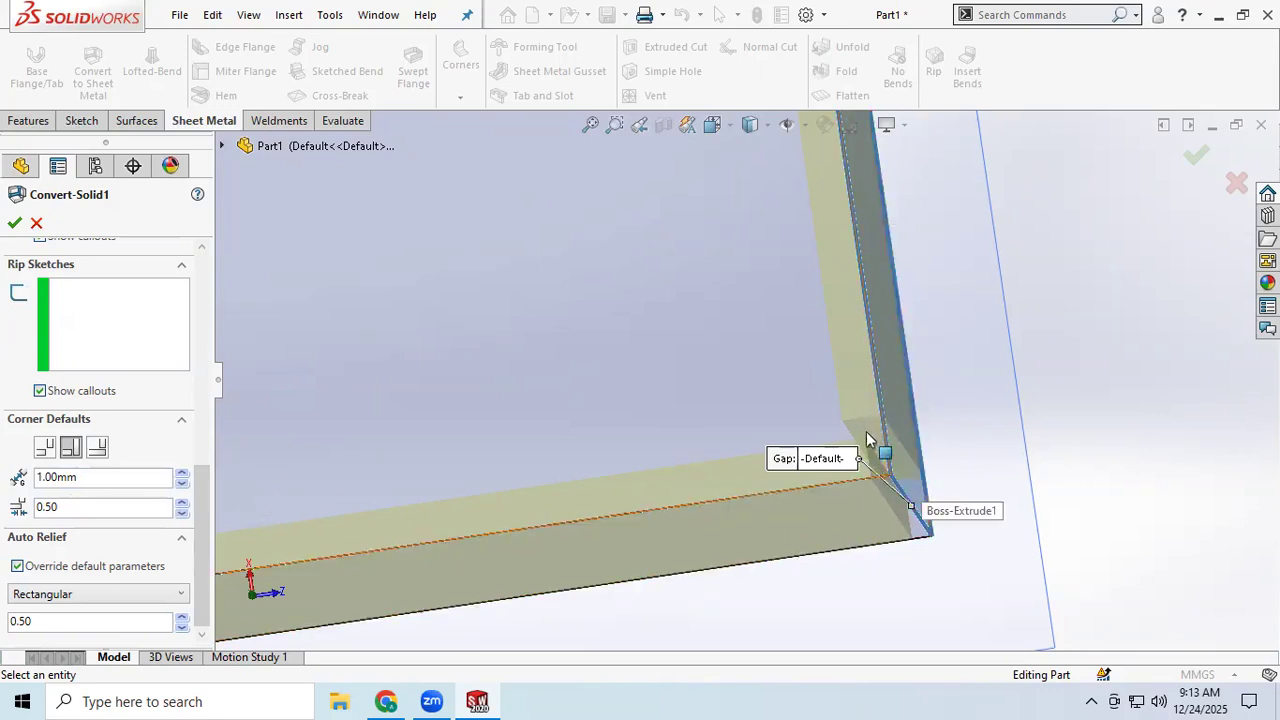
pyautogui.click(183, 514)
pyautogui.click(183, 514)
pyautogui.click(182, 514)
pyautogui.click(181, 514)
pyautogui.click(181, 502)
pyautogui.click(181, 502)
pyautogui.click(181, 502)
pyautogui.click(181, 502)
pyautogui.click(181, 502)
pyautogui.click(181, 502)
pyautogui.click(181, 502)
pyautogui.click(181, 502)
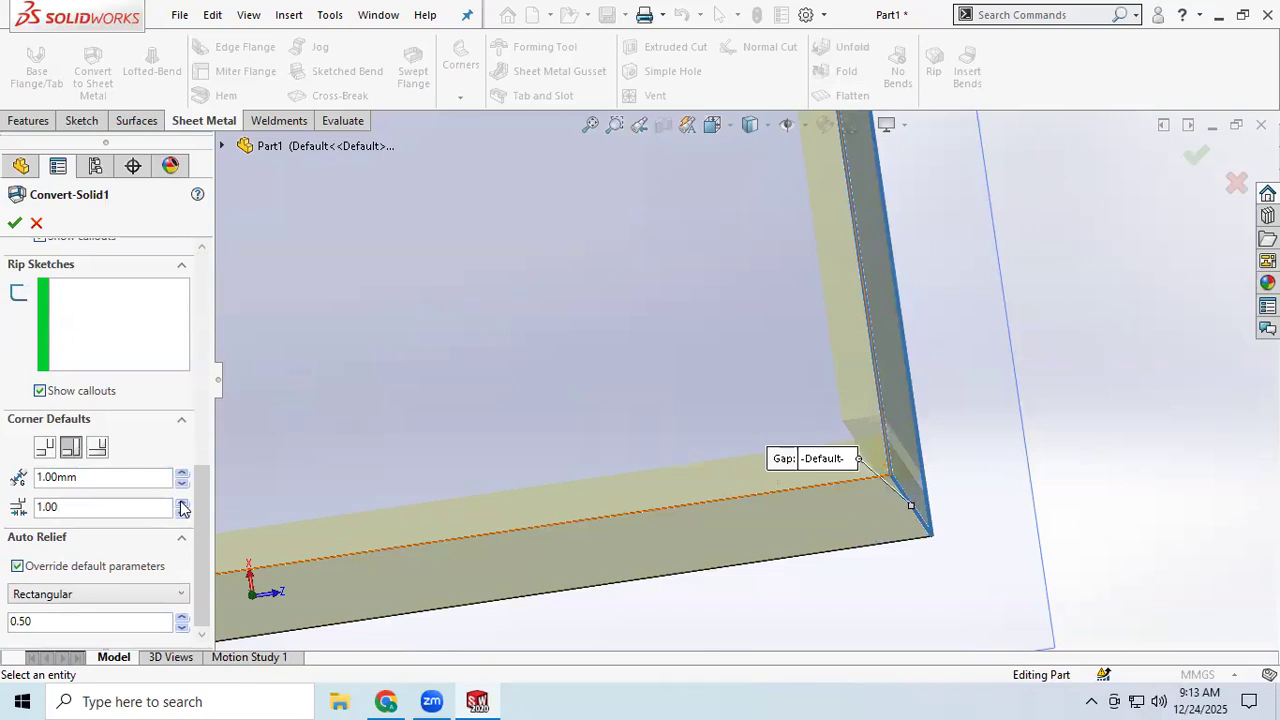
# - Try the Underlap and Open butt corner types on the ripped corner, and set the default rip gap to 0.10 mm
pyautogui.scroll(-3, 918, 490)
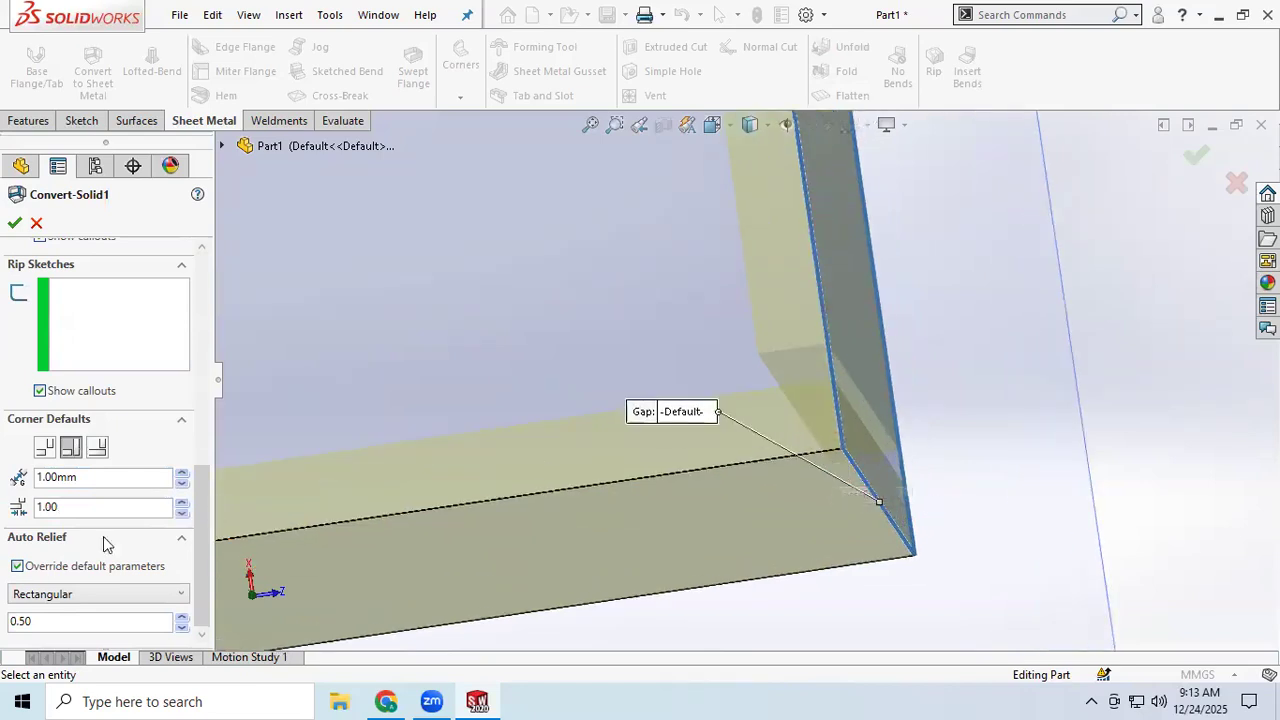
pyautogui.click(96, 448)
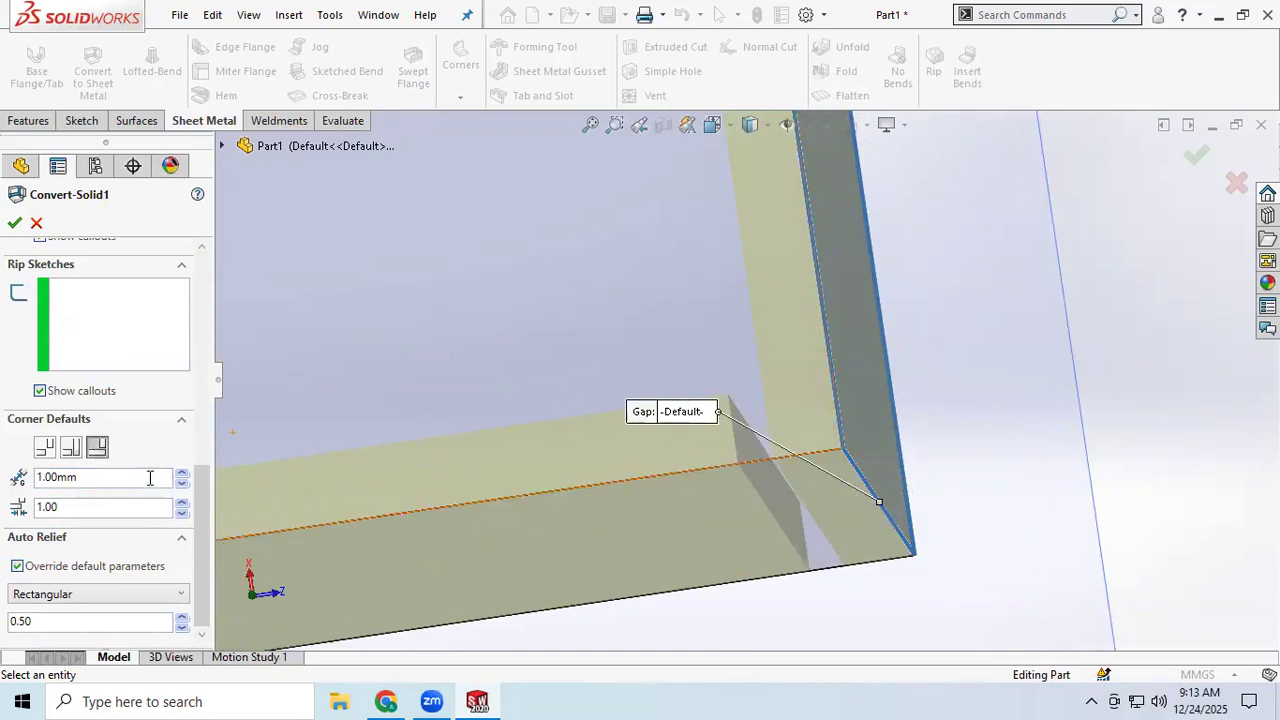
pyautogui.click(44, 448)
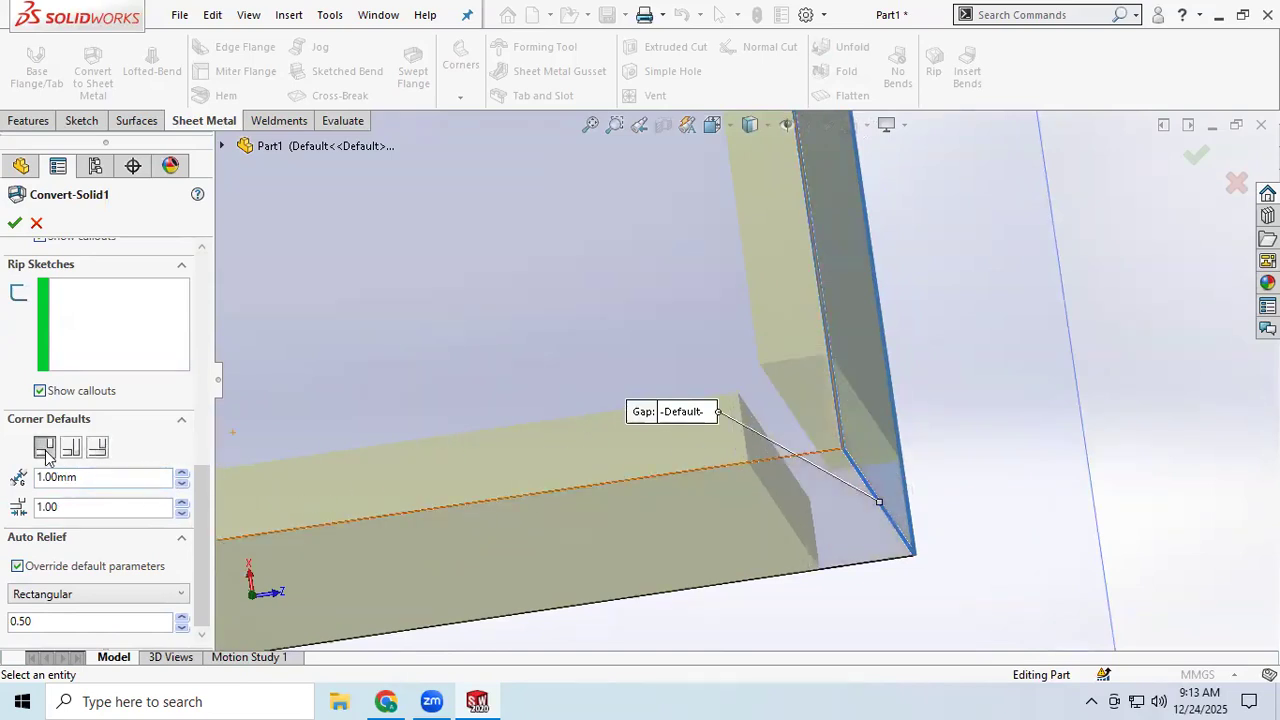
pyautogui.moveTo(88, 478); pyautogui.dragTo(3, 487)
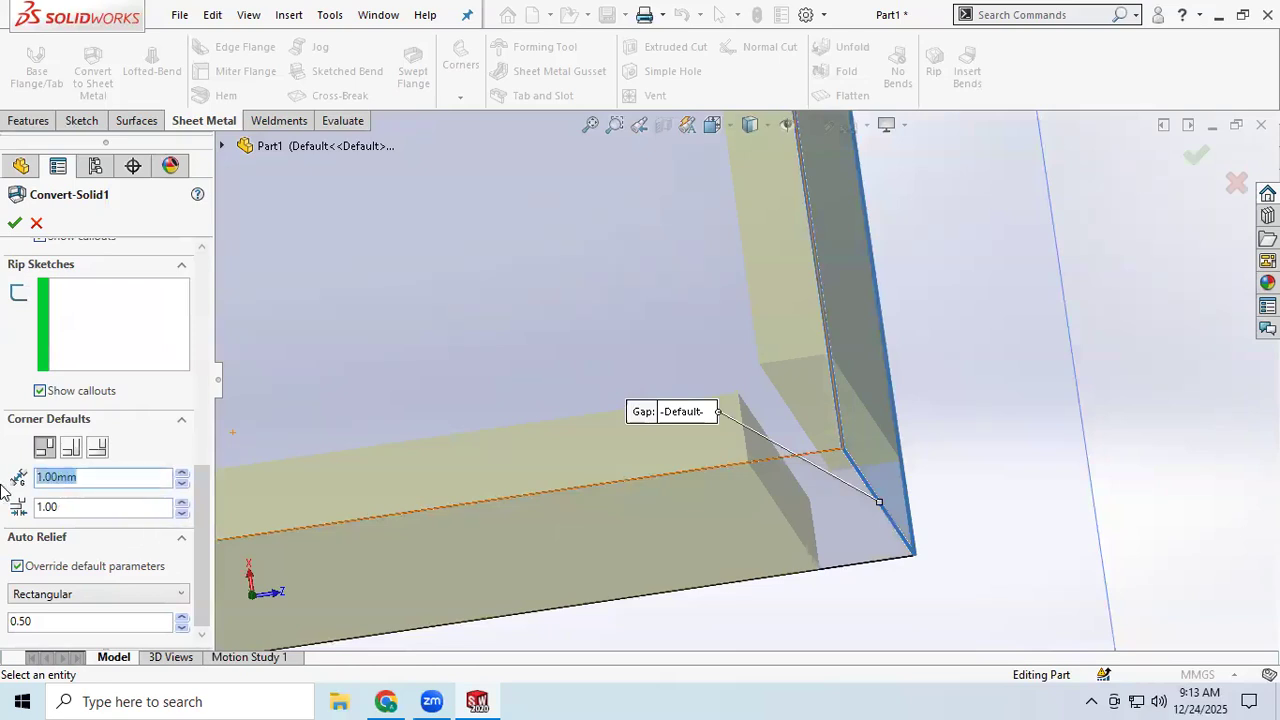
pyautogui.write('0.1')
pyautogui.press('Return')
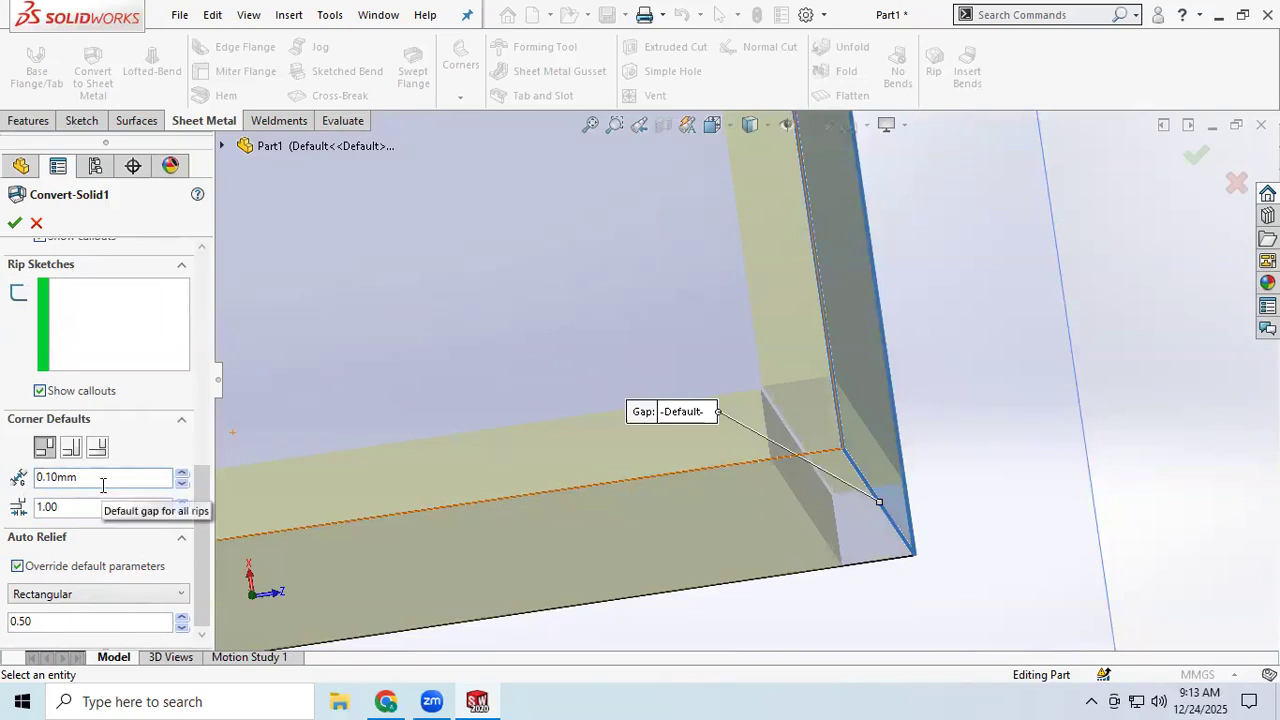
# - Compare the Overlap and Underlap corner types with the 0.10 mm gap and settle on Overlap
pyautogui.click(70, 447)
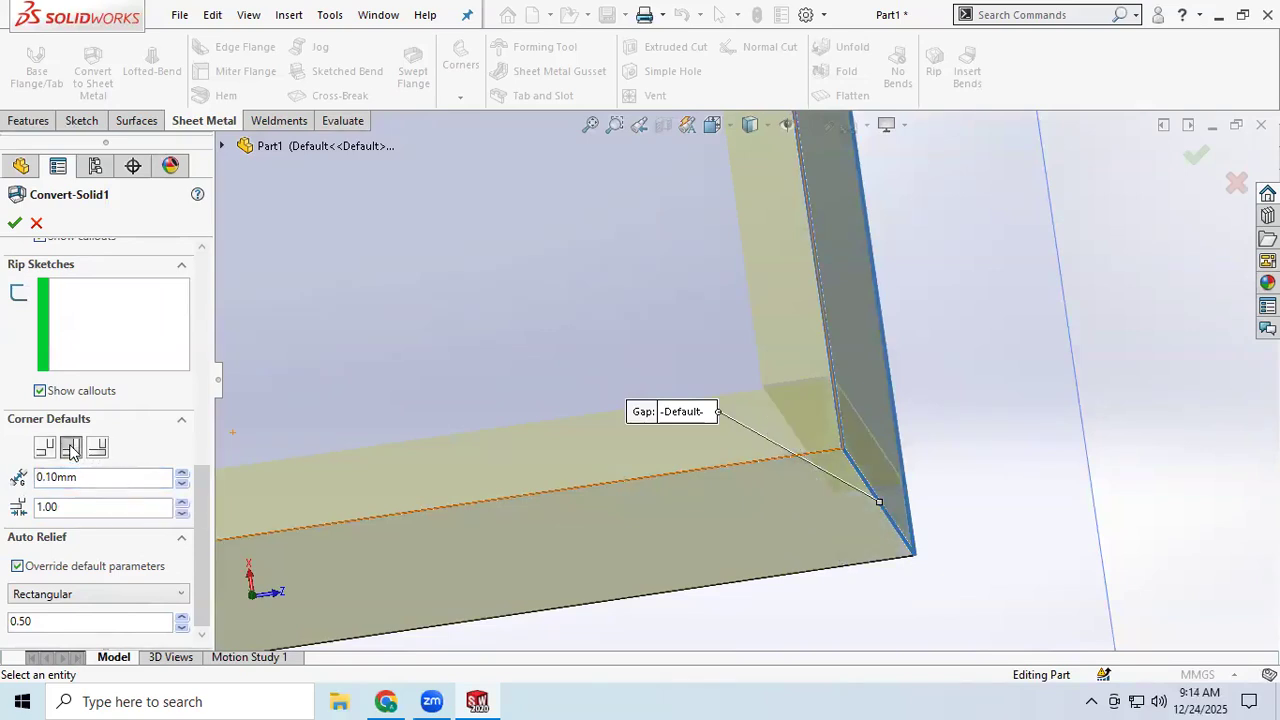
pyautogui.click(98, 447)
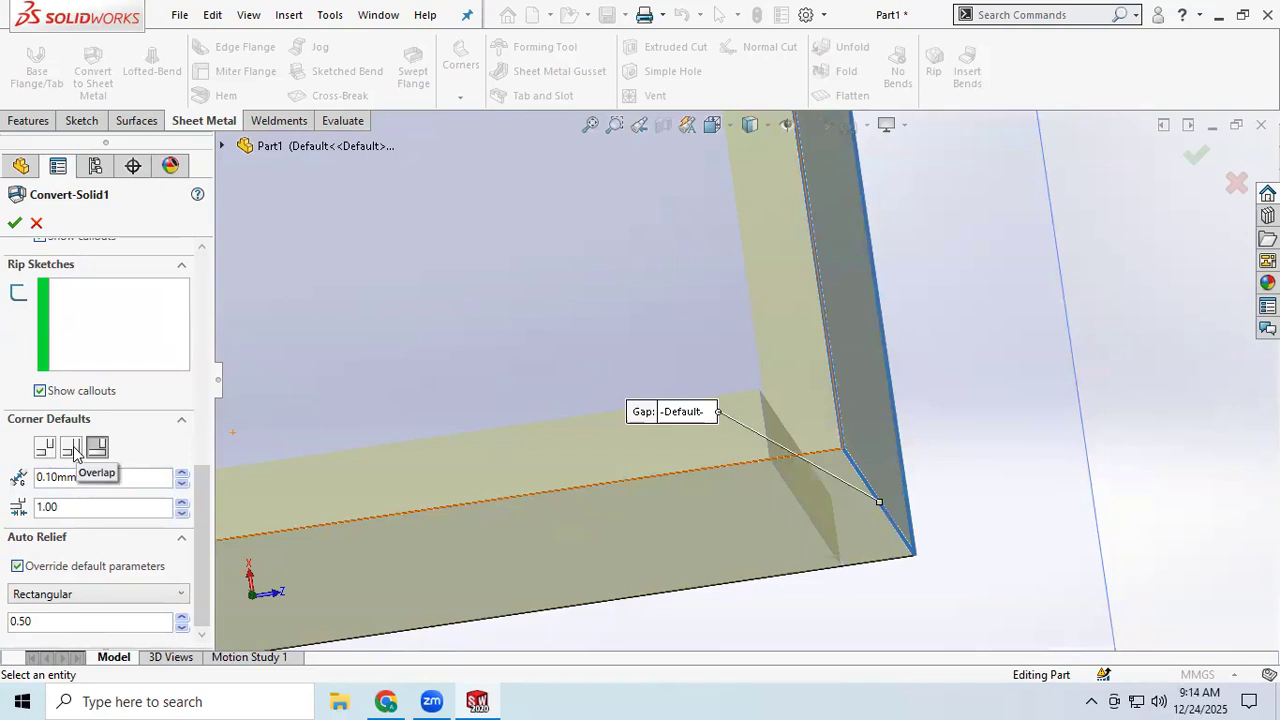
pyautogui.click(72, 448)
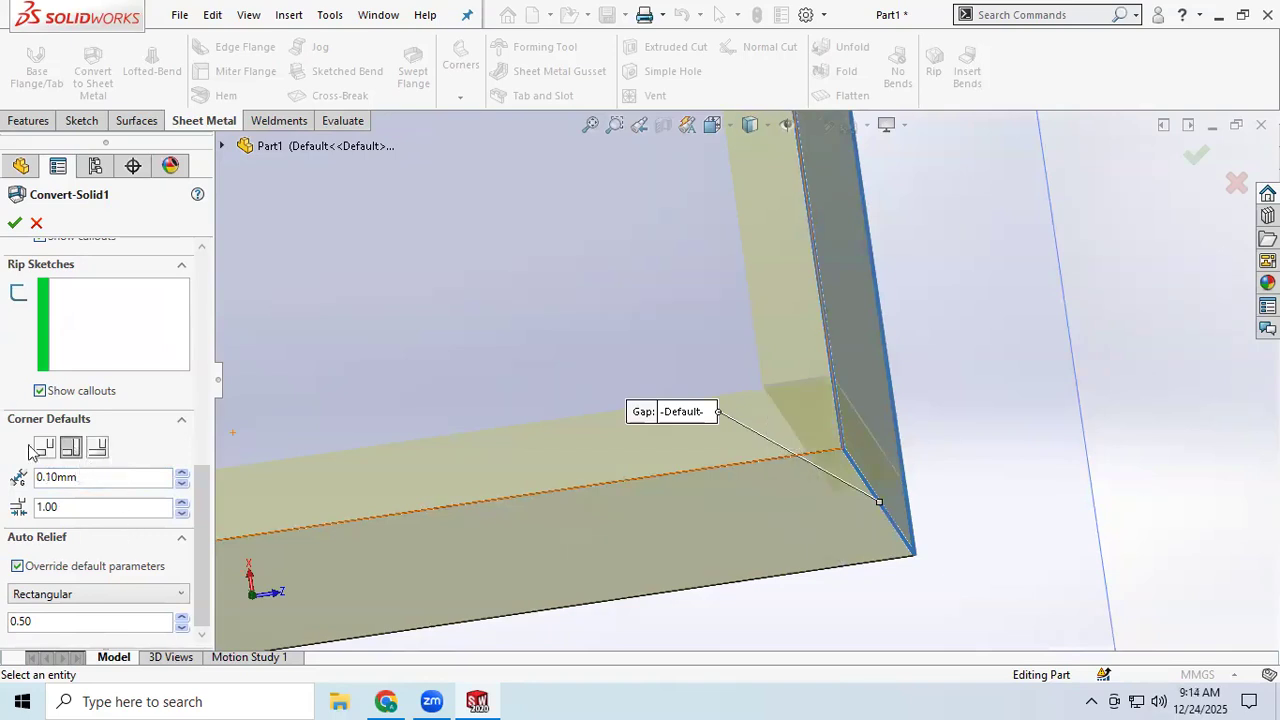
# - Try Obround as the auto relief type, return it to Rectangular, and accept the edited conversion
pyautogui.click(120, 593)
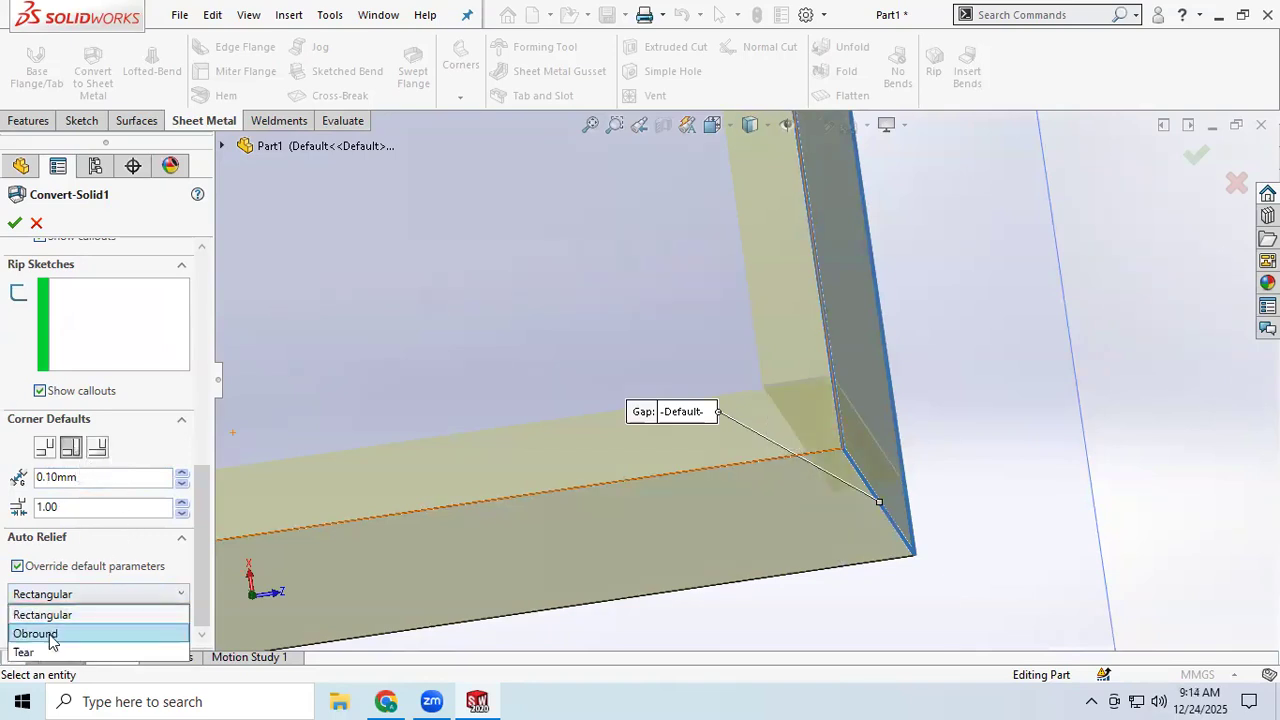
pyautogui.click(48, 633)
pyautogui.click(89, 596)
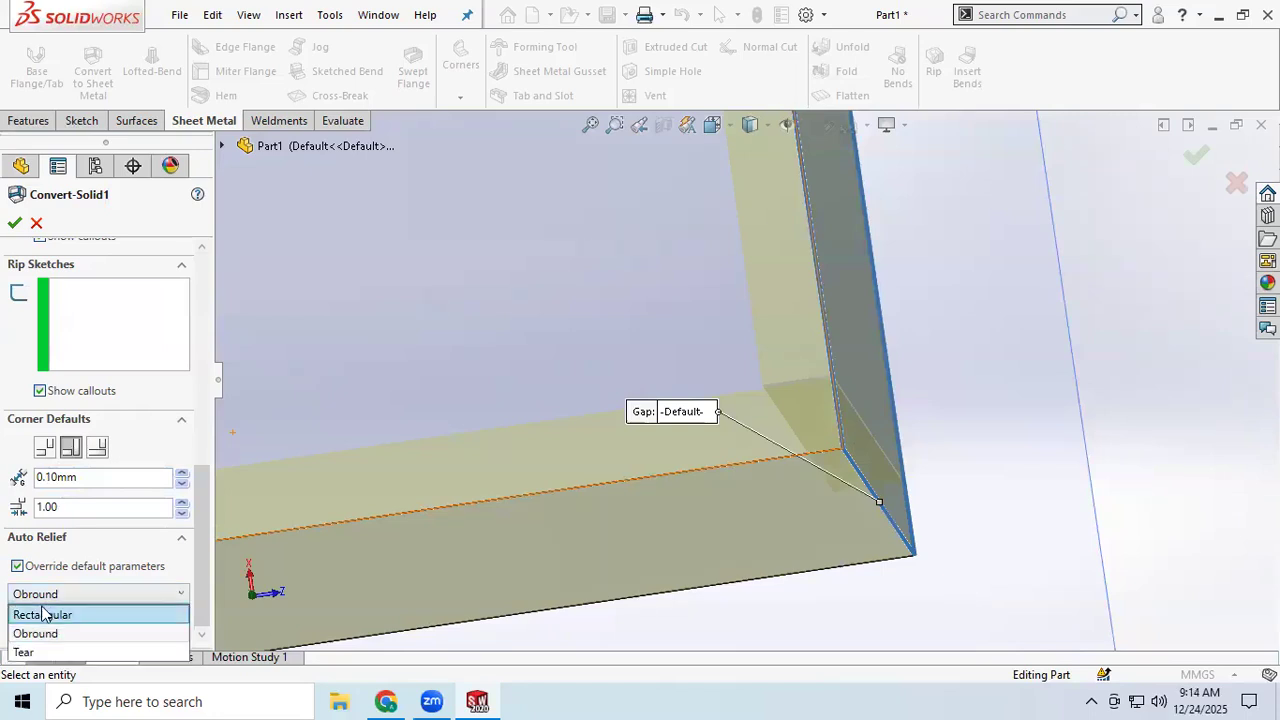
pyautogui.click(43, 614)
pyautogui.click(13, 223)
# - Examine the overlapping ripped corner and the bent corners of the converted sheet metal box from several angles
pyautogui.moveTo(560, 377); pyautogui.dragTo(521, 273, button='middle')
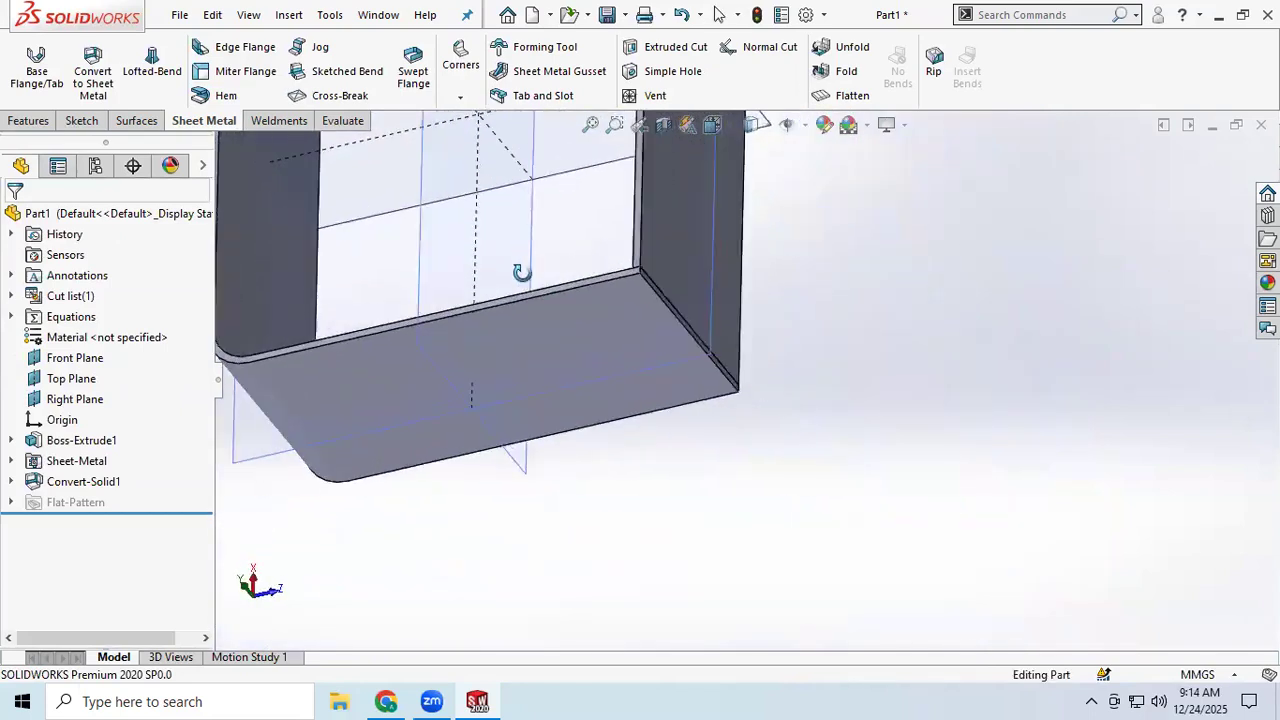
pyautogui.scroll(-5, 663, 335)
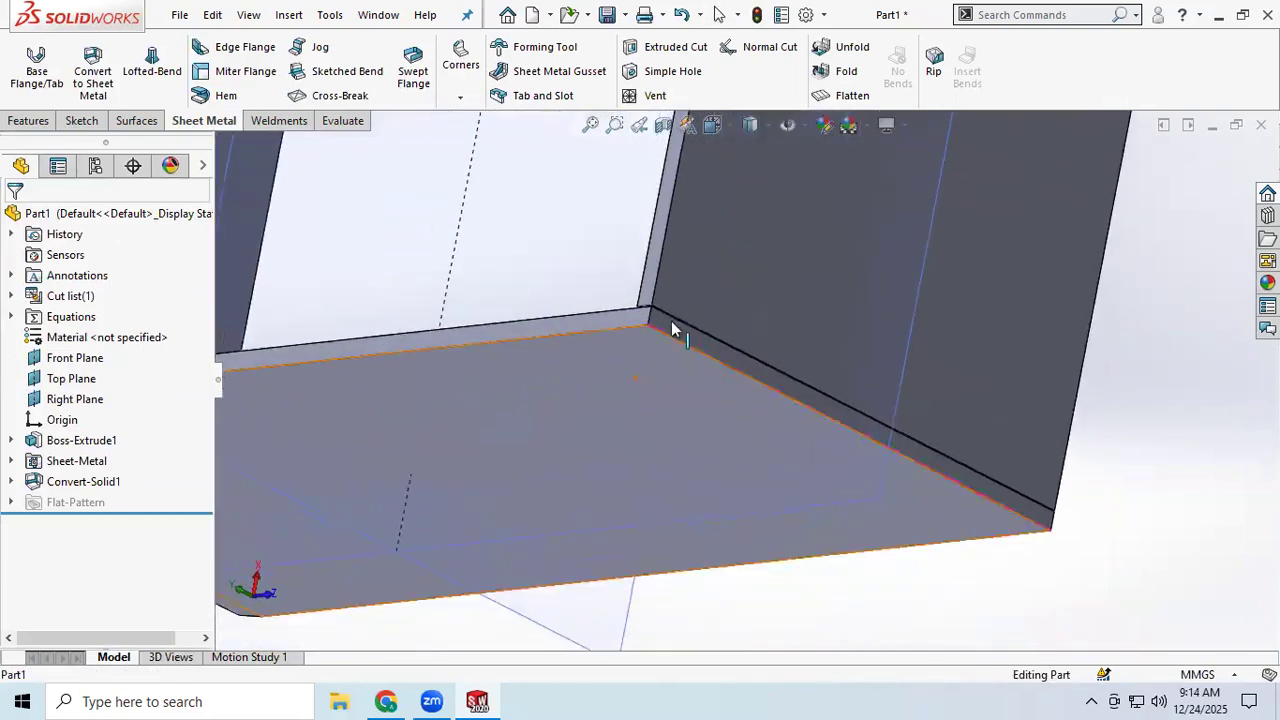
pyautogui.scroll(-4, 686, 300)
pyautogui.scroll(-5, 660, 362)
pyautogui.moveTo(652, 363); pyautogui.dragTo(680, 325, button='middle')
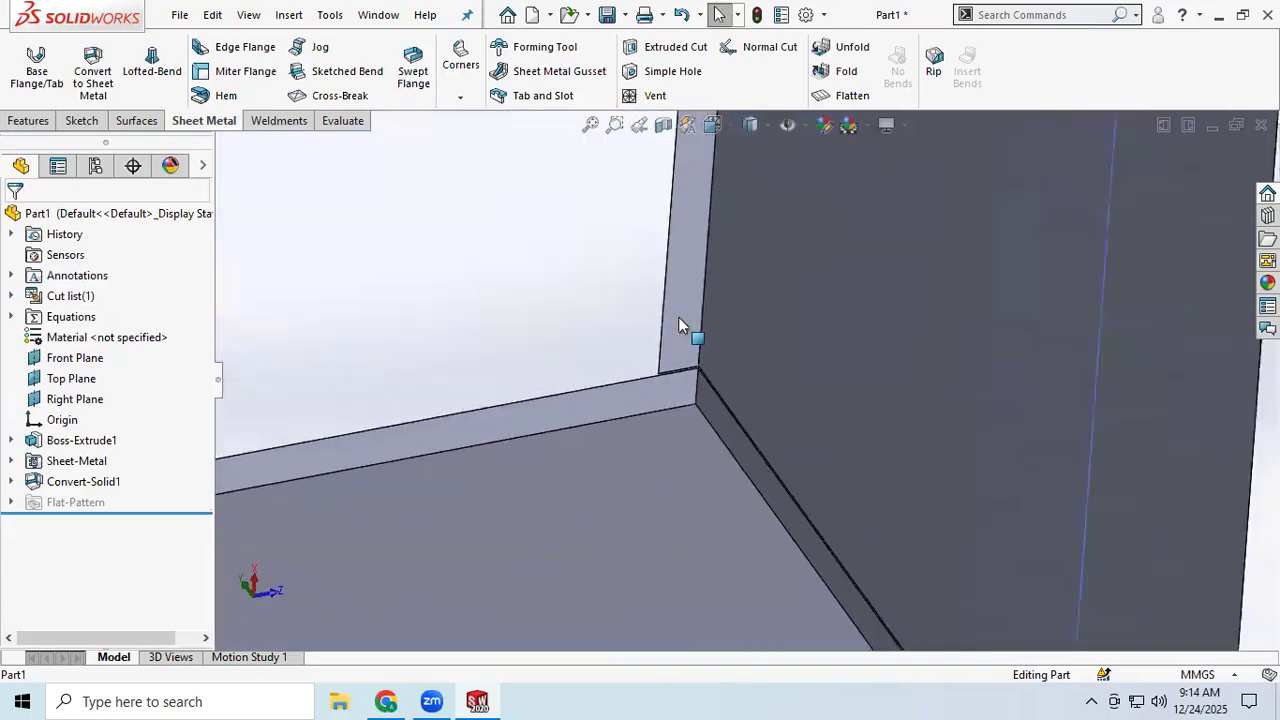
pyautogui.scroll(10, 680, 325)
pyautogui.moveTo(689, 394); pyautogui.dragTo(760, 461, button='middle')
pyautogui.scroll(-4, 697, 290)
pyautogui.scroll(3, 697, 307)
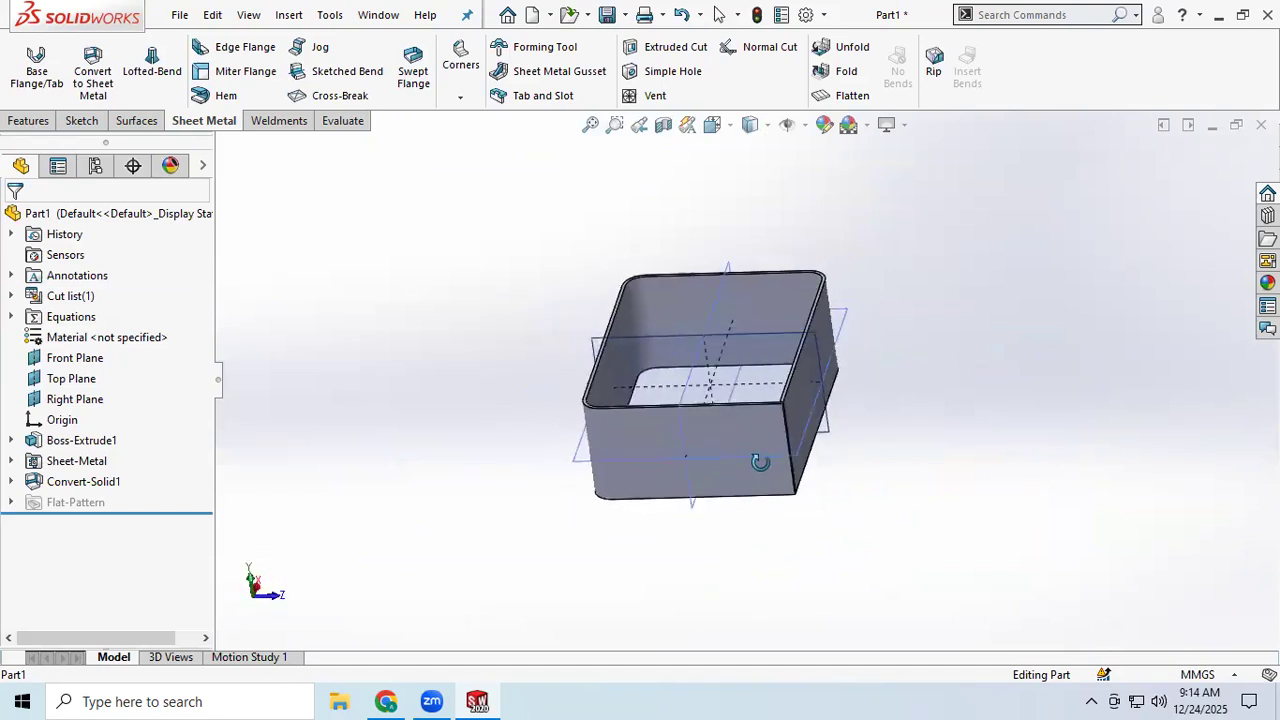
pyautogui.scroll(-5, 606, 434)
pyautogui.moveTo(669, 409); pyautogui.dragTo(940, 440, button='middle')
pyautogui.scroll(3, 846, 343)
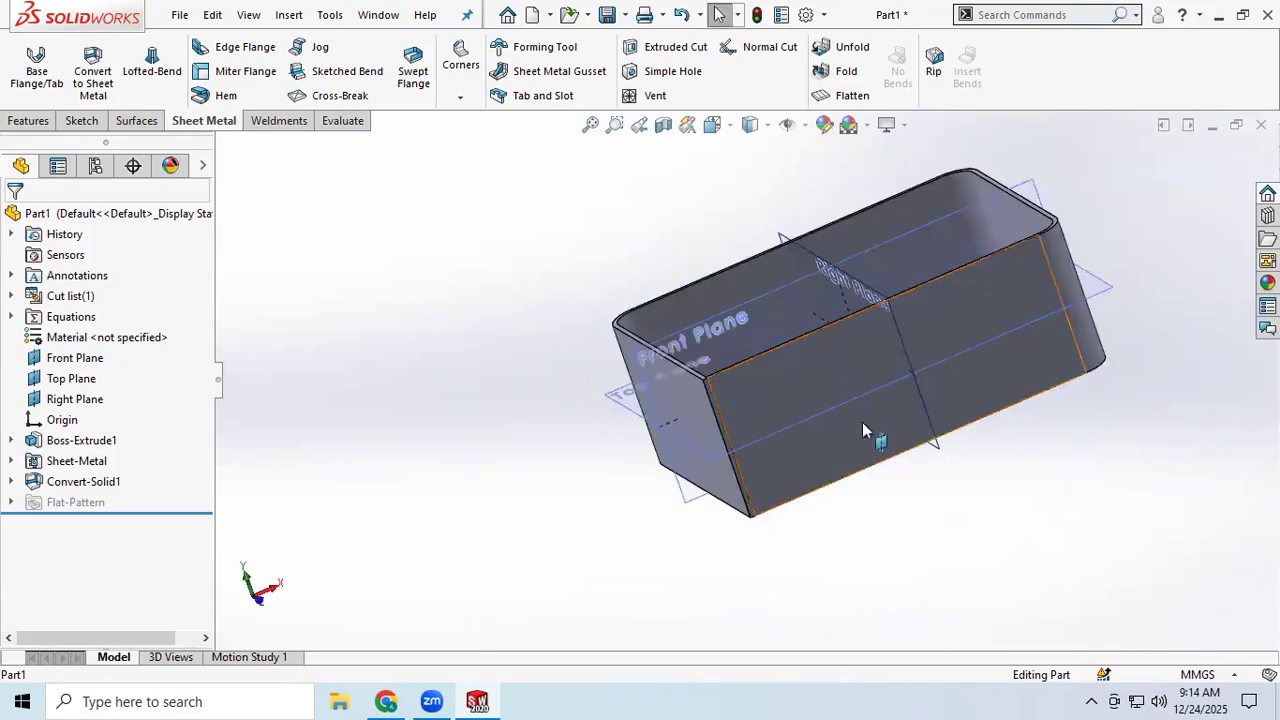
pyautogui.scroll(-3, 840, 400)
pyautogui.scroll(3, 846, 405)
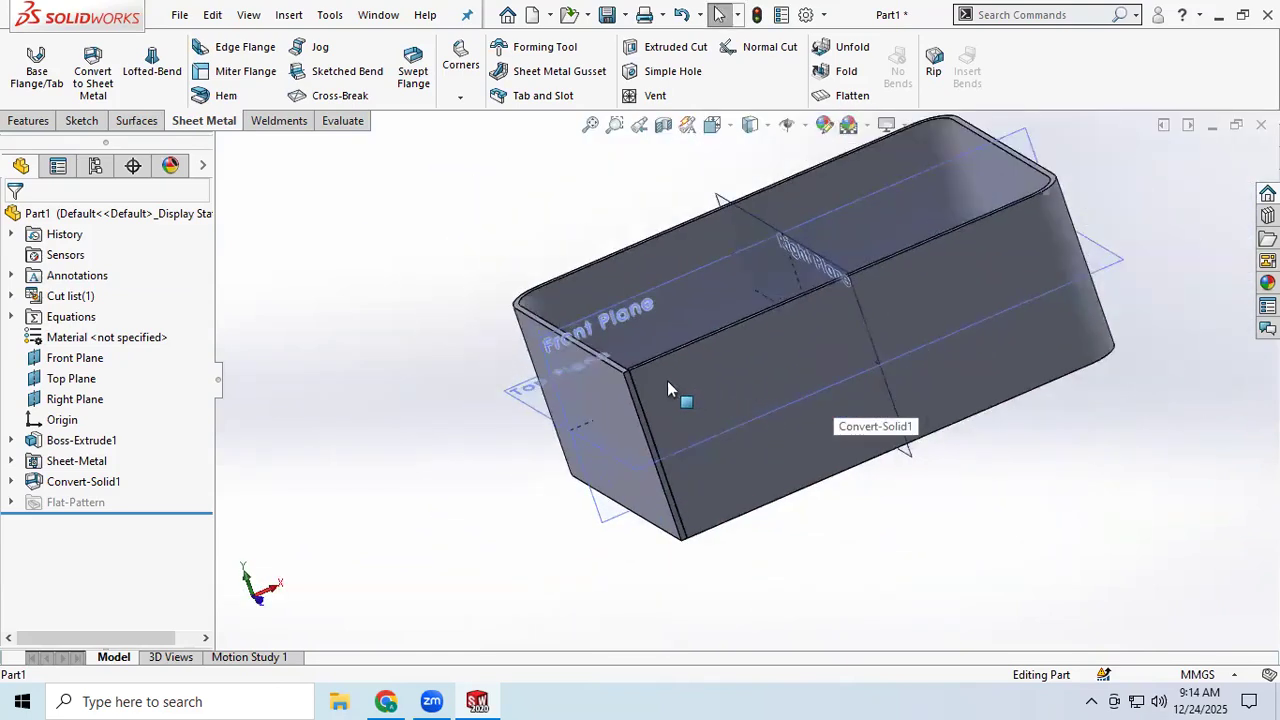
# - Edit the box's sheet metal conversion, override its default parameters, and set the default bend radius to 5 mm
pyautogui.rightClick(82, 487)
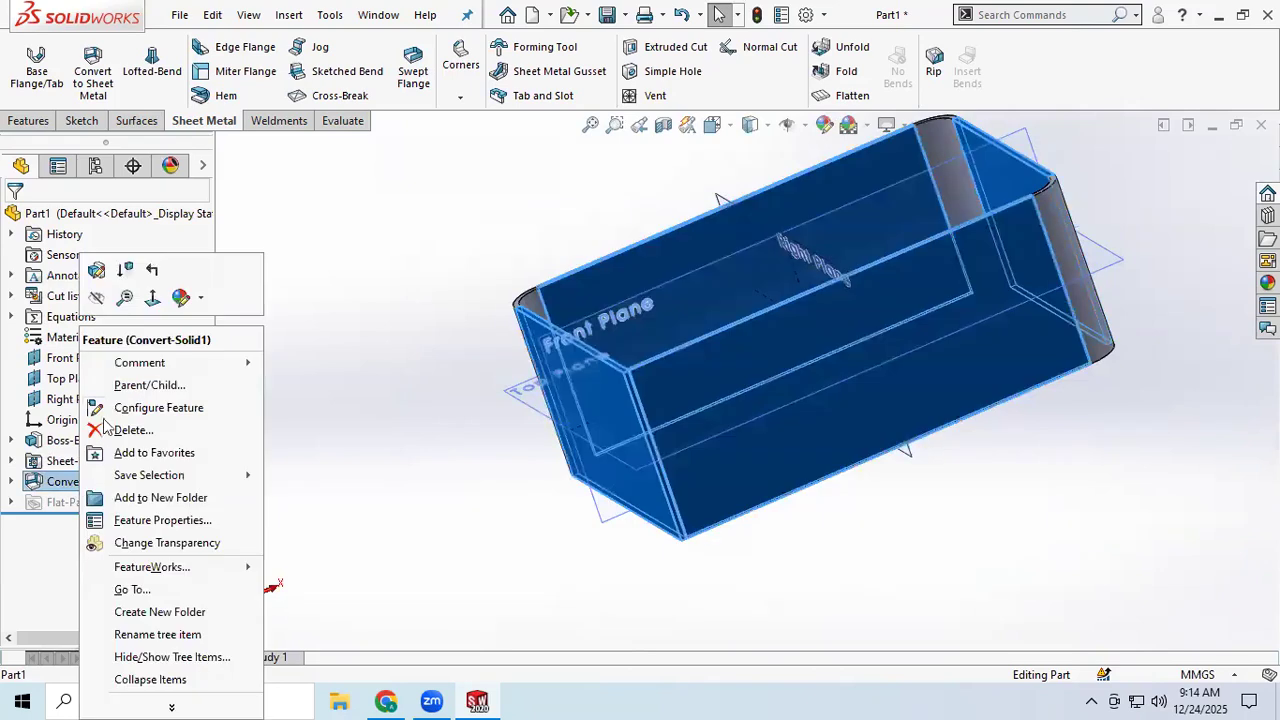
pyautogui.click(100, 284)
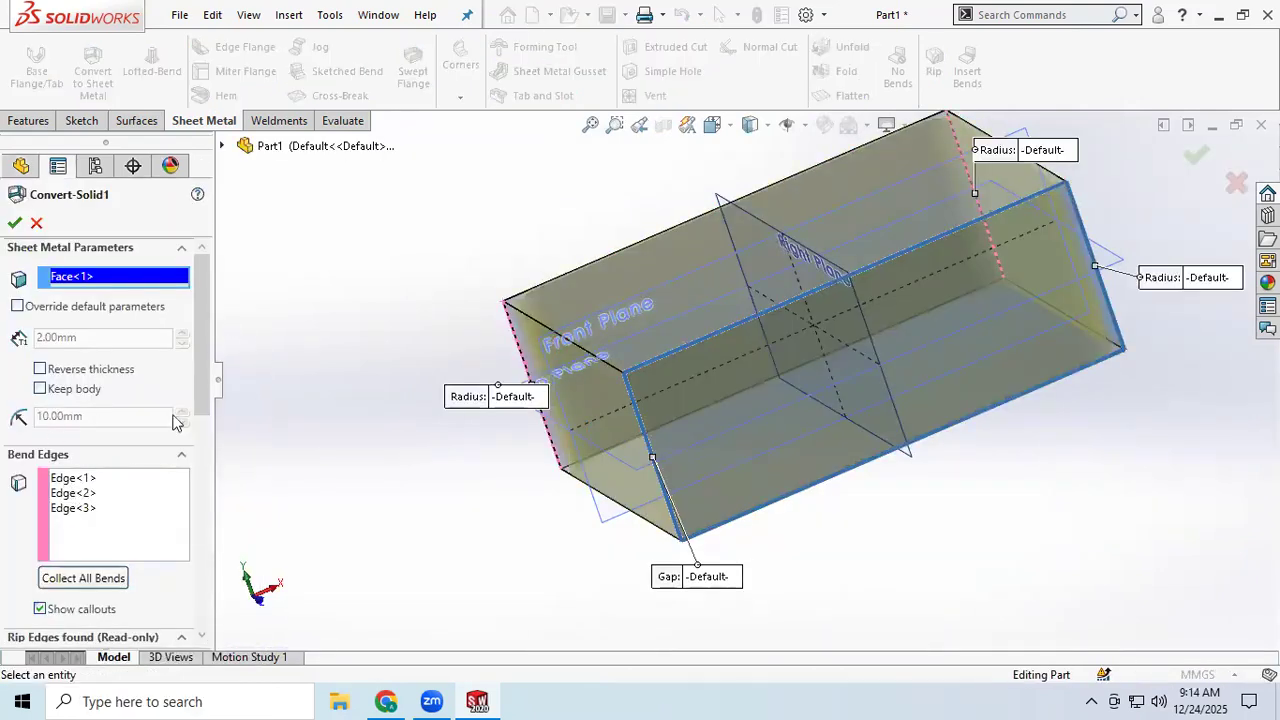
pyautogui.moveTo(212, 375); pyautogui.dragTo(229, 606)
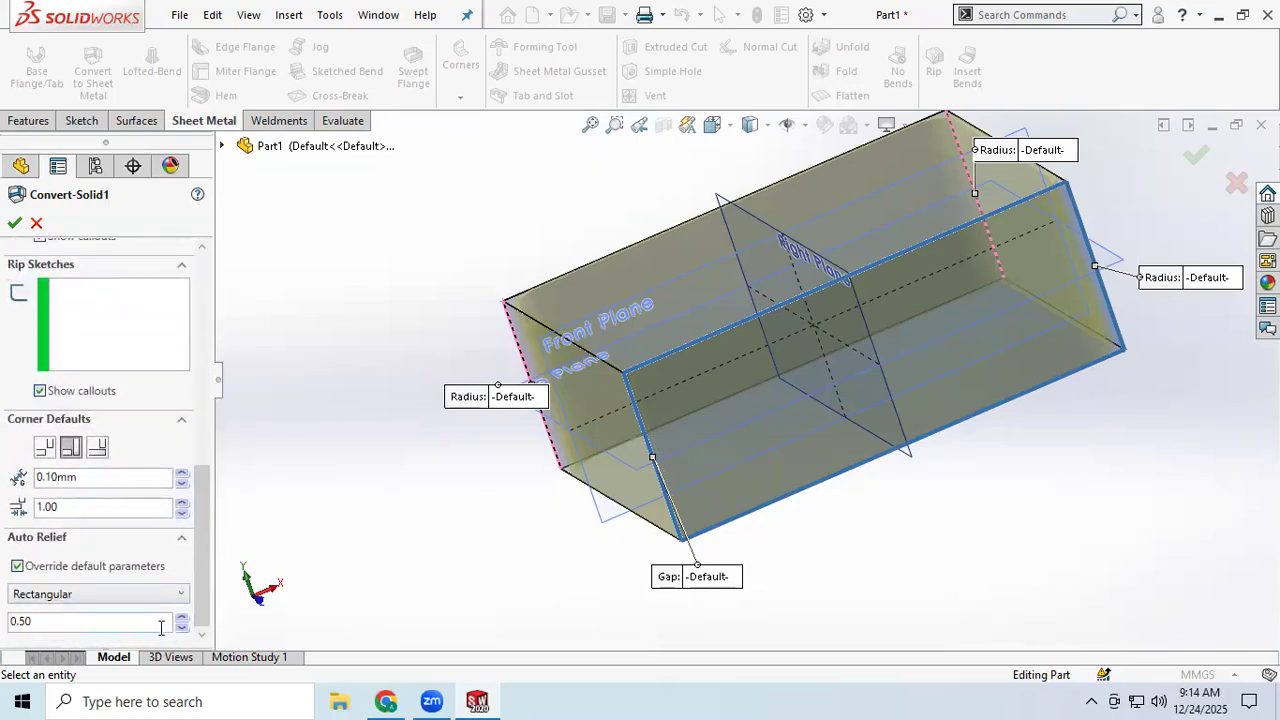
pyautogui.moveTo(206, 535); pyautogui.dragTo(136, 316)
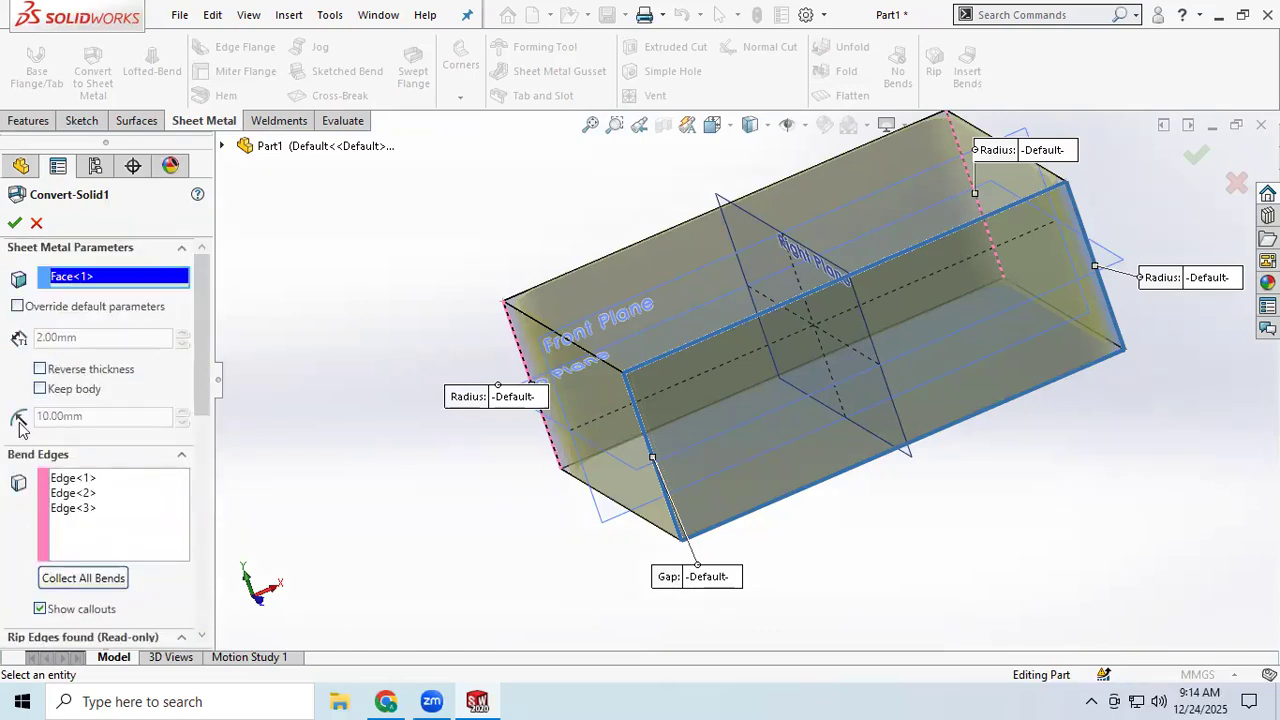
pyautogui.click(17, 307)
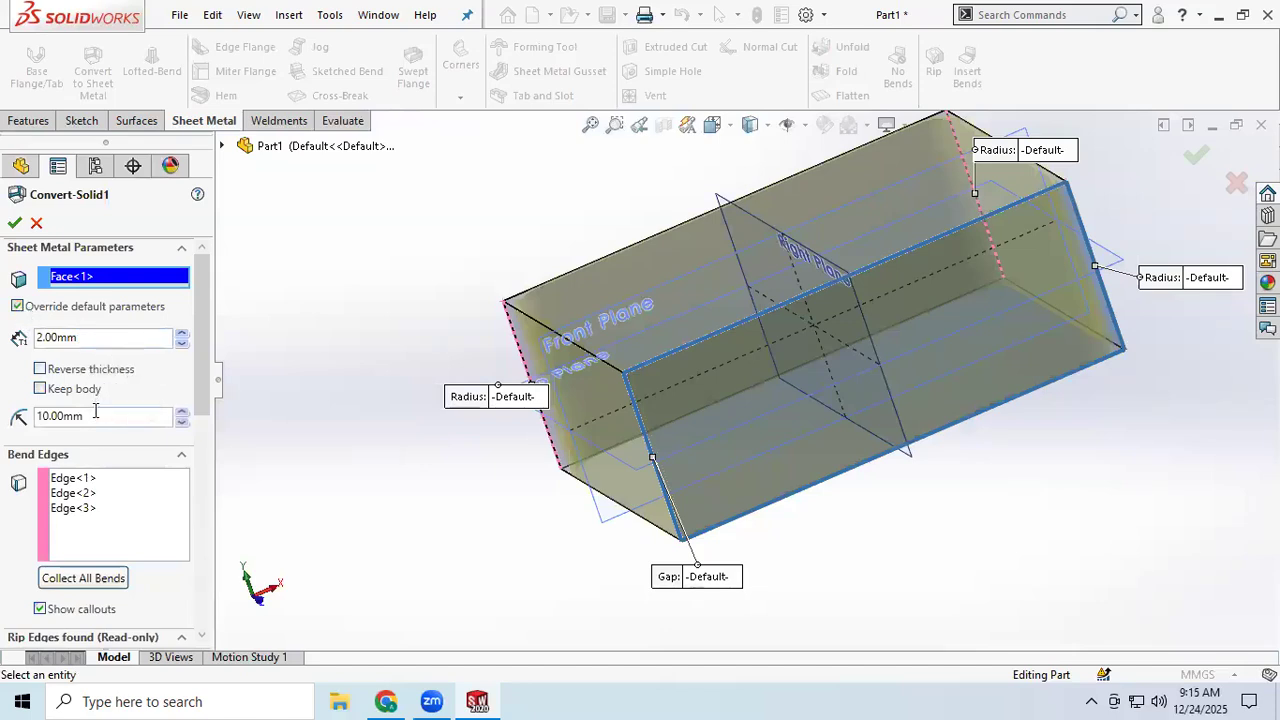
pyautogui.moveTo(94, 414); pyautogui.dragTo(16, 411)
pyautogui.press('Return')
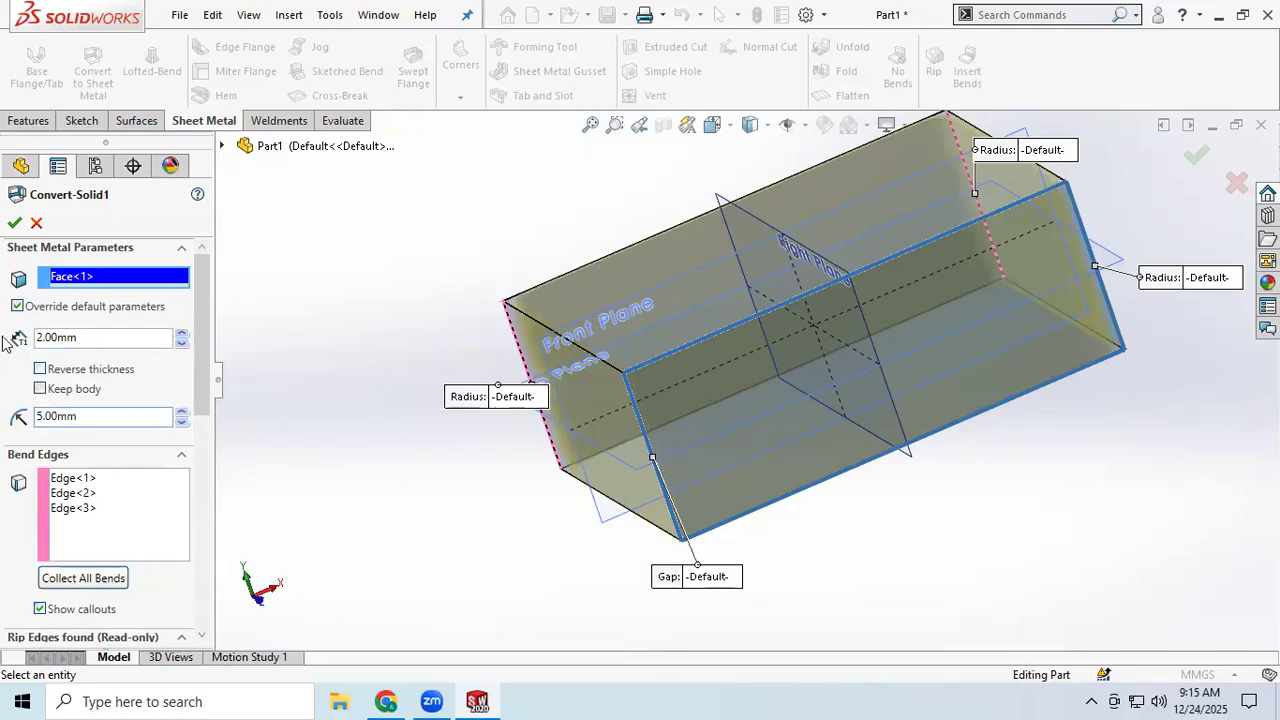
# - Try a default bend radius of 0 mm and check its effect on the bent corners in the preview
pyautogui.moveTo(657, 351); pyautogui.dragTo(743, 354, button='middle')
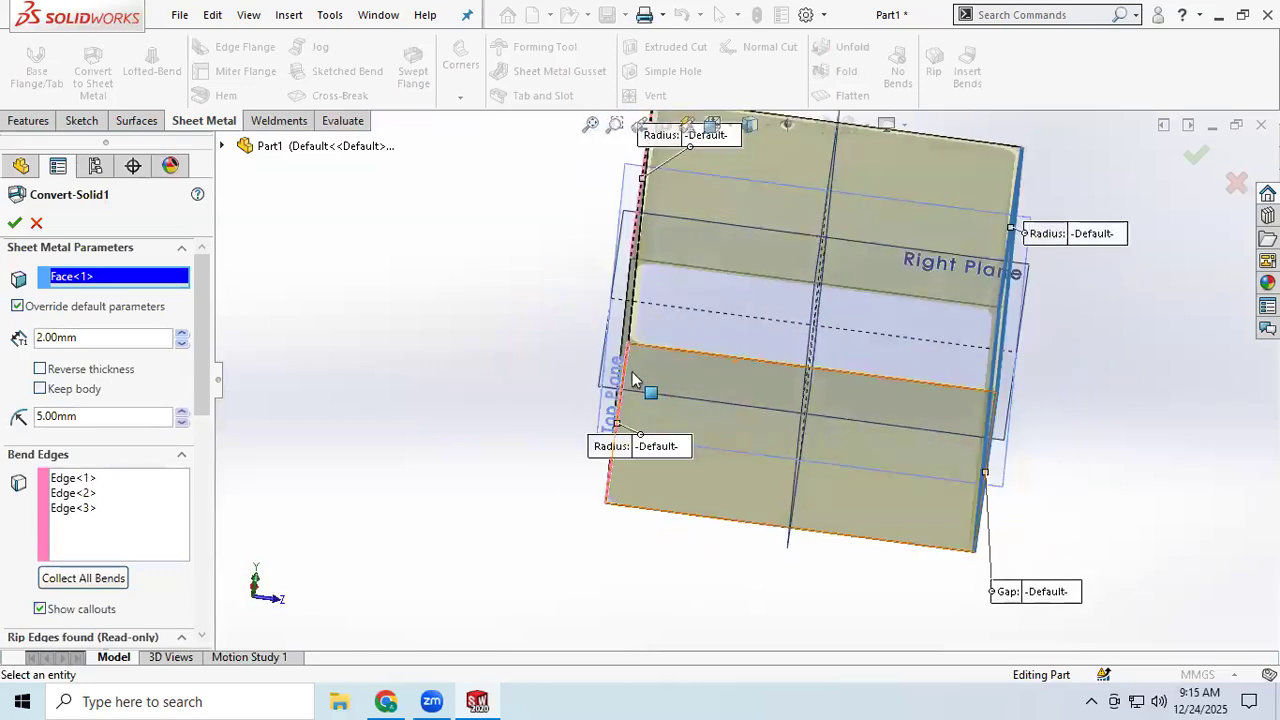
pyautogui.scroll(-5, 660, 363)
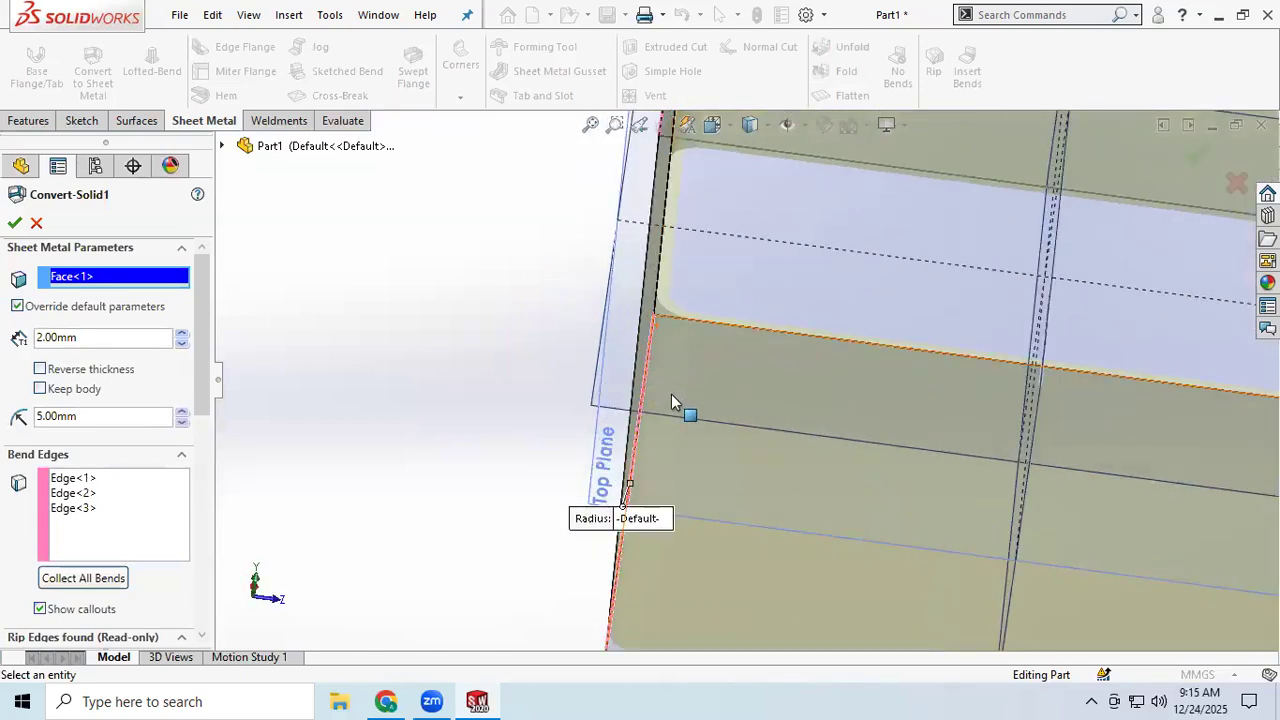
pyautogui.moveTo(86, 423); pyautogui.dragTo(2, 425)
pyautogui.write('0')
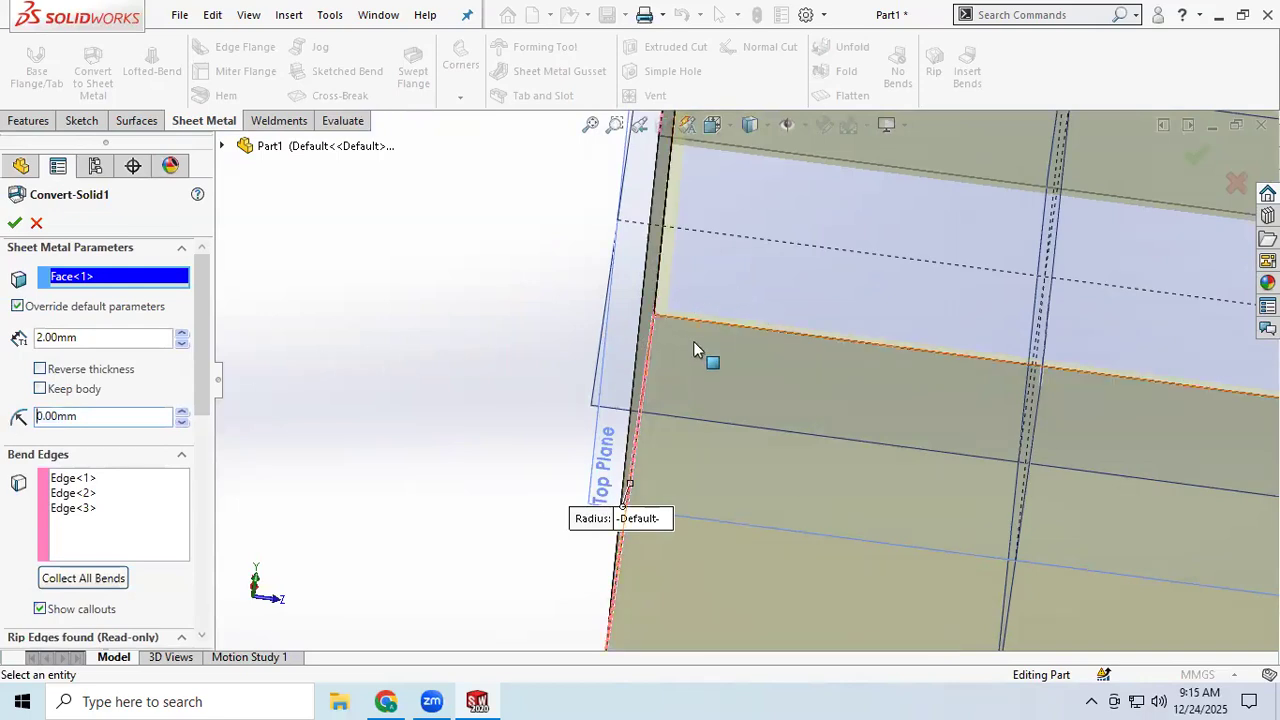
pyautogui.write('f')
pyautogui.moveTo(755, 250); pyautogui.dragTo(463, 358, button='middle')
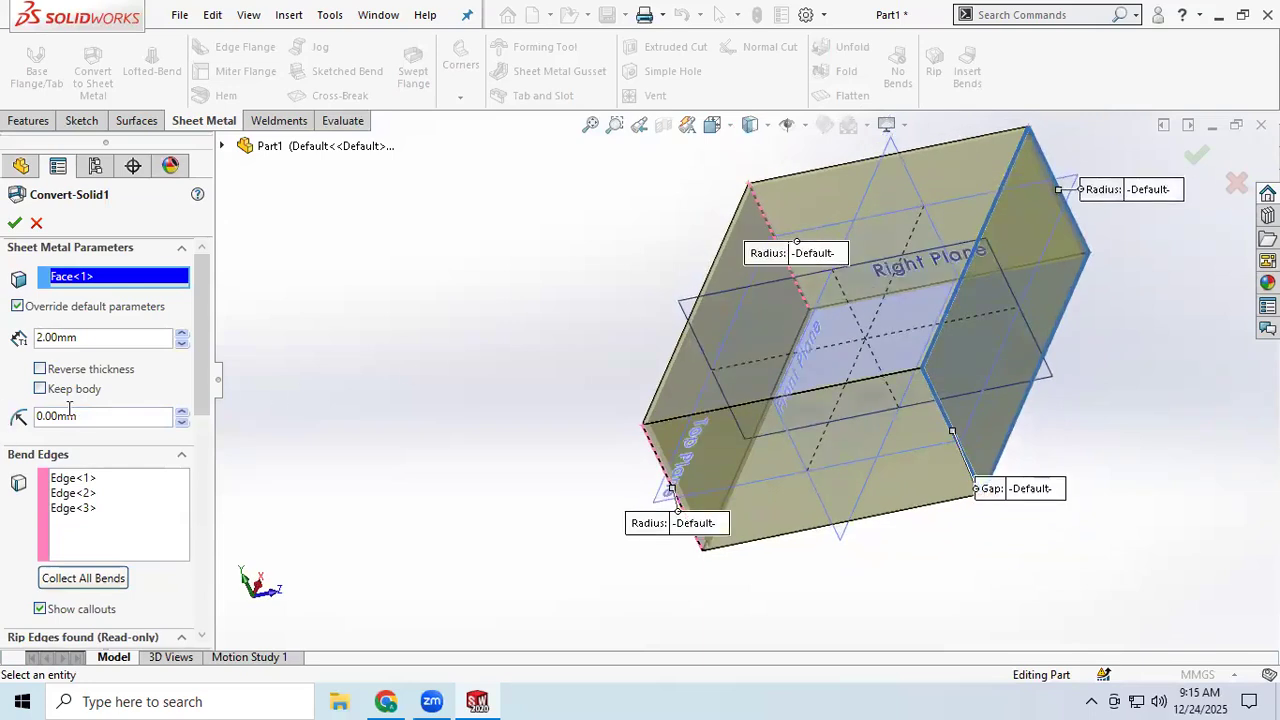
# - Set the default bend radius to 5 mm, accept the edited conversion, and inspect the resulting corners
pyautogui.moveTo(101, 416); pyautogui.dragTo(3, 414)
pyautogui.write('5')
pyautogui.press('Return')
pyautogui.moveTo(680, 414); pyautogui.dragTo(748, 435, button='middle')
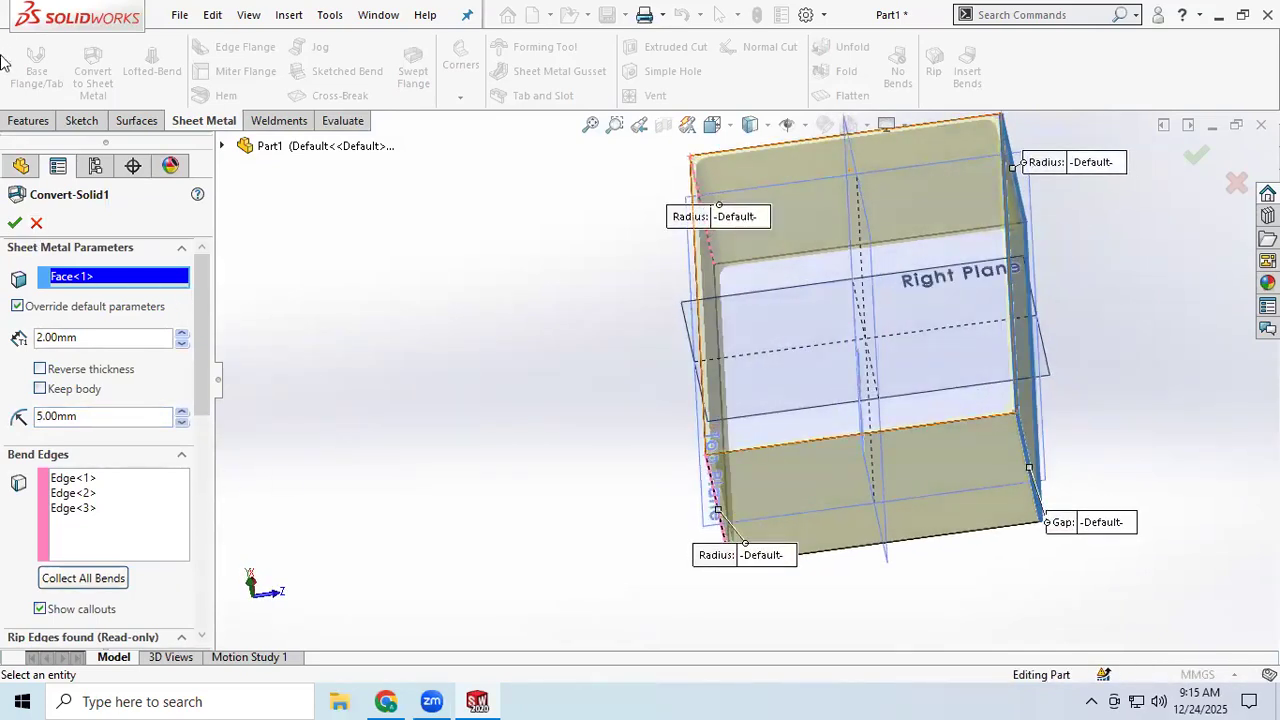
pyautogui.click(13, 224)
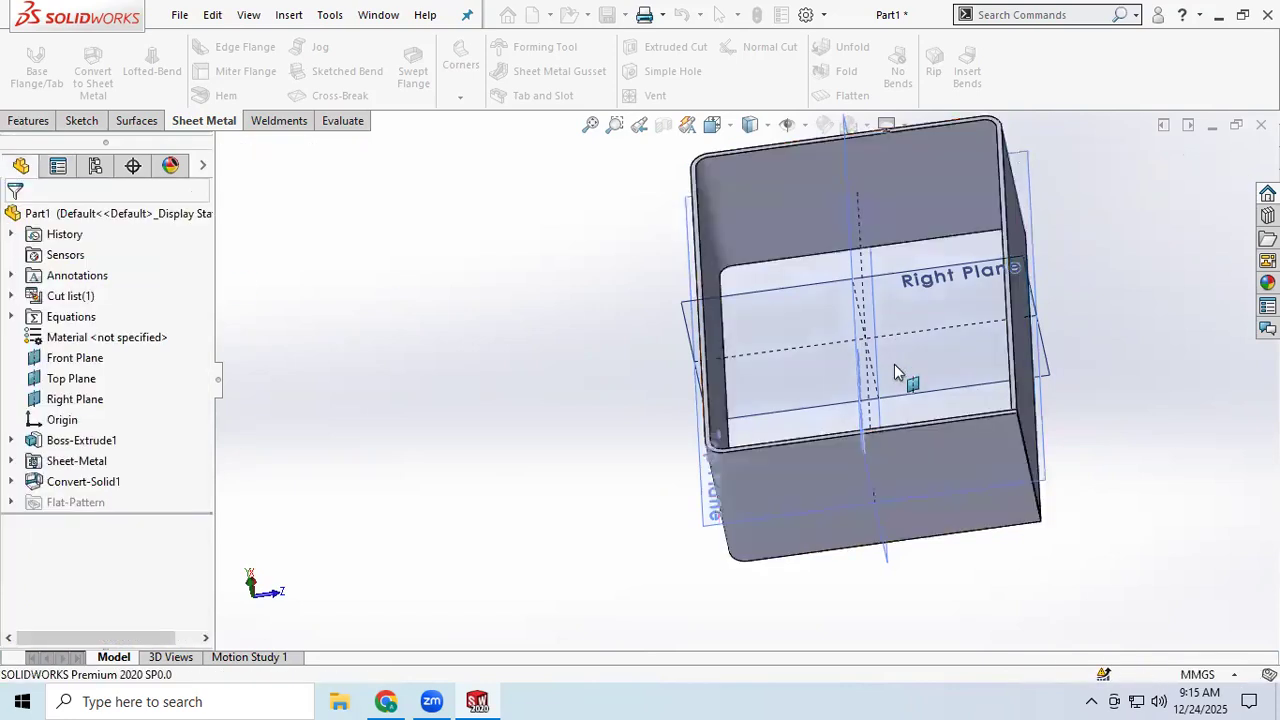
pyautogui.moveTo(785, 377); pyautogui.dragTo(814, 561, button='middle')
pyautogui.scroll(-4, 797, 318)
pyautogui.scroll(4, 808, 334)
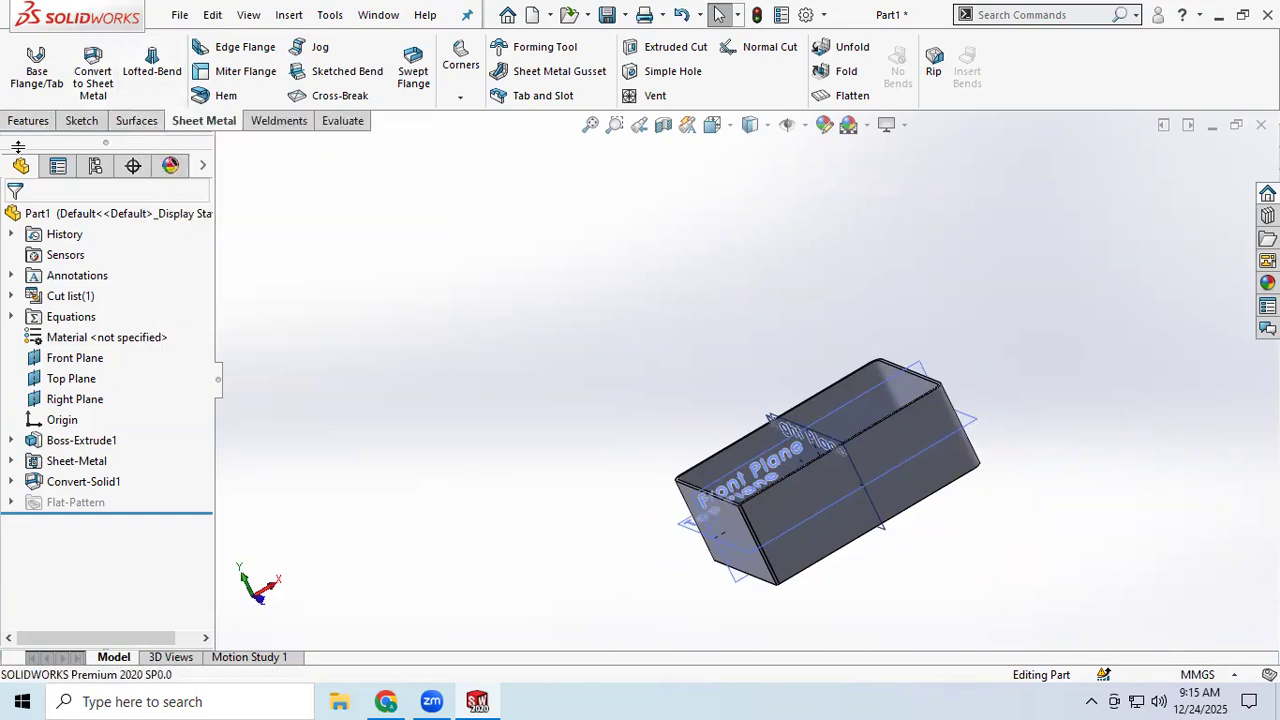
# - Close the converted box part without saving it and create a new part document
pyautogui.scroll(-3, 866, 537)
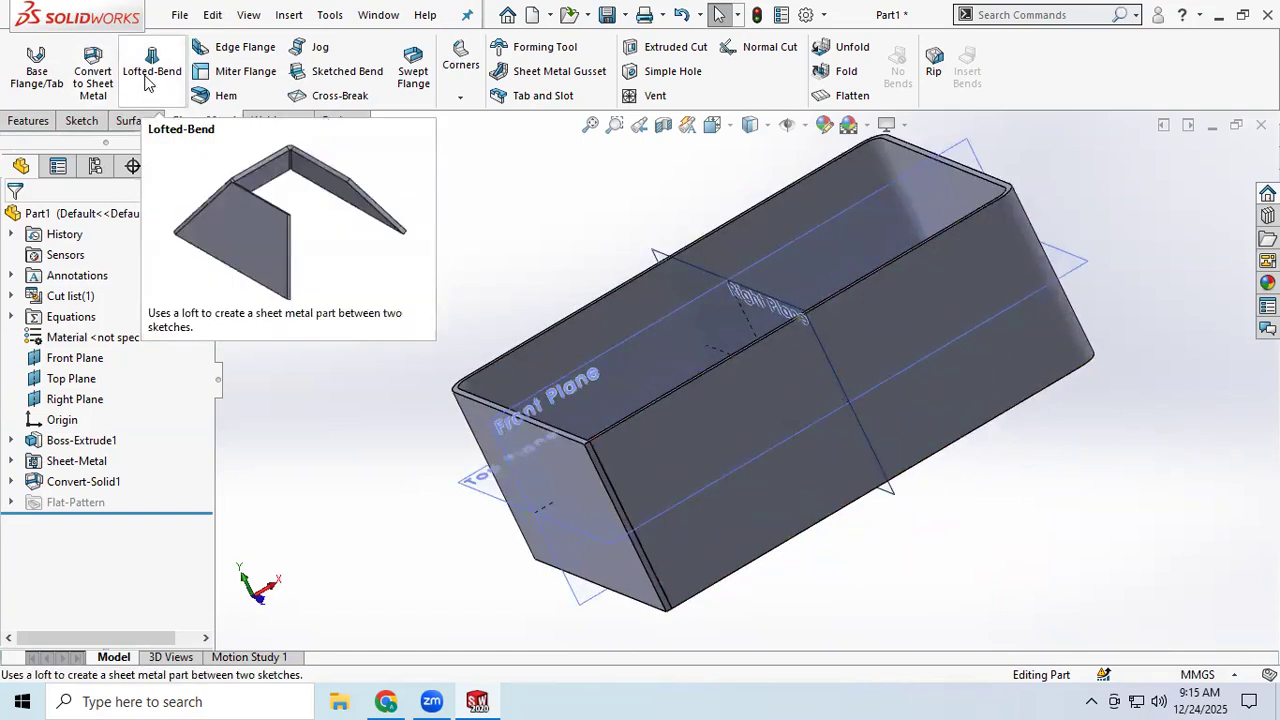
pyautogui.scroll(2, 634, 338)
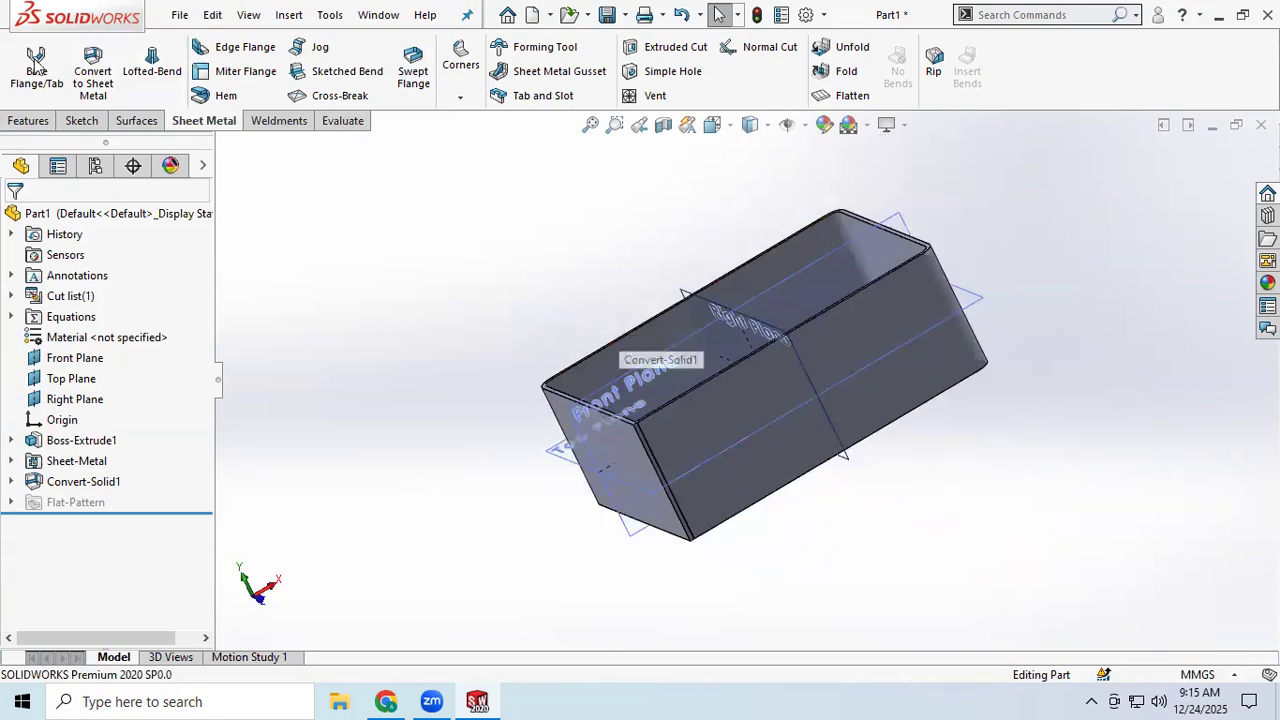
pyautogui.click(180, 14)
pyautogui.click(210, 131)
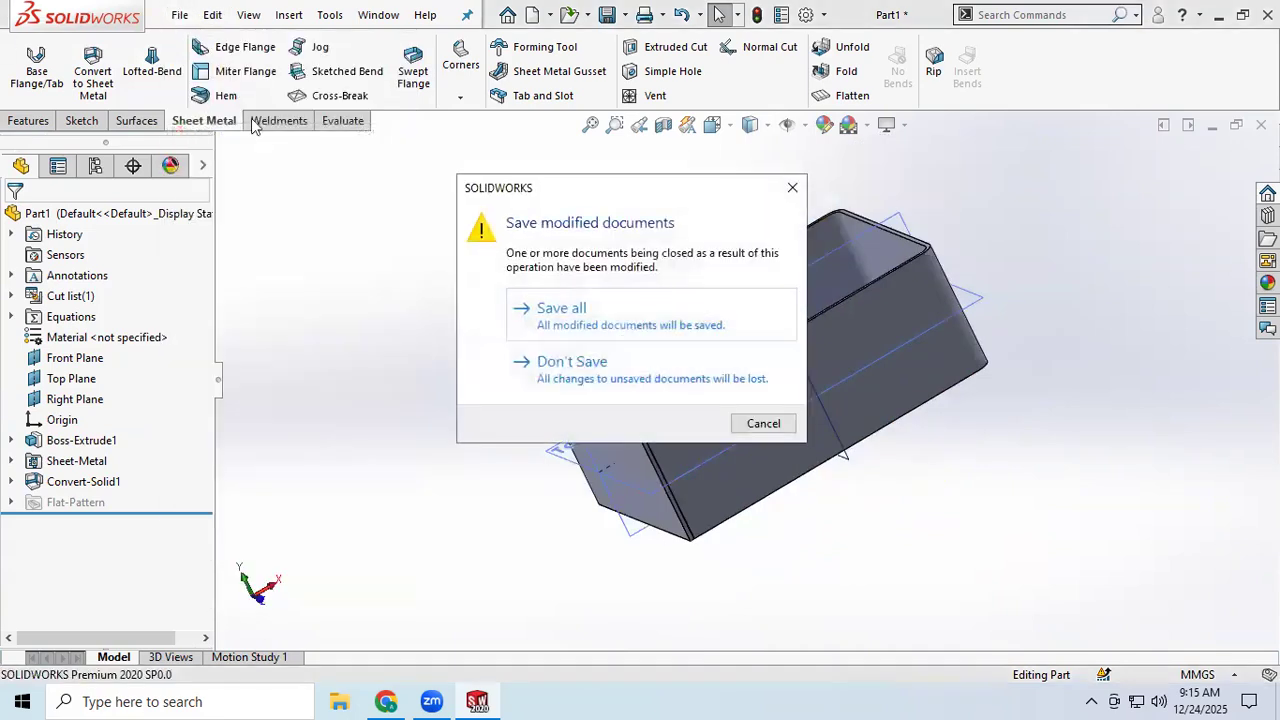
pyautogui.click(610, 370)
pyautogui.click(180, 14)
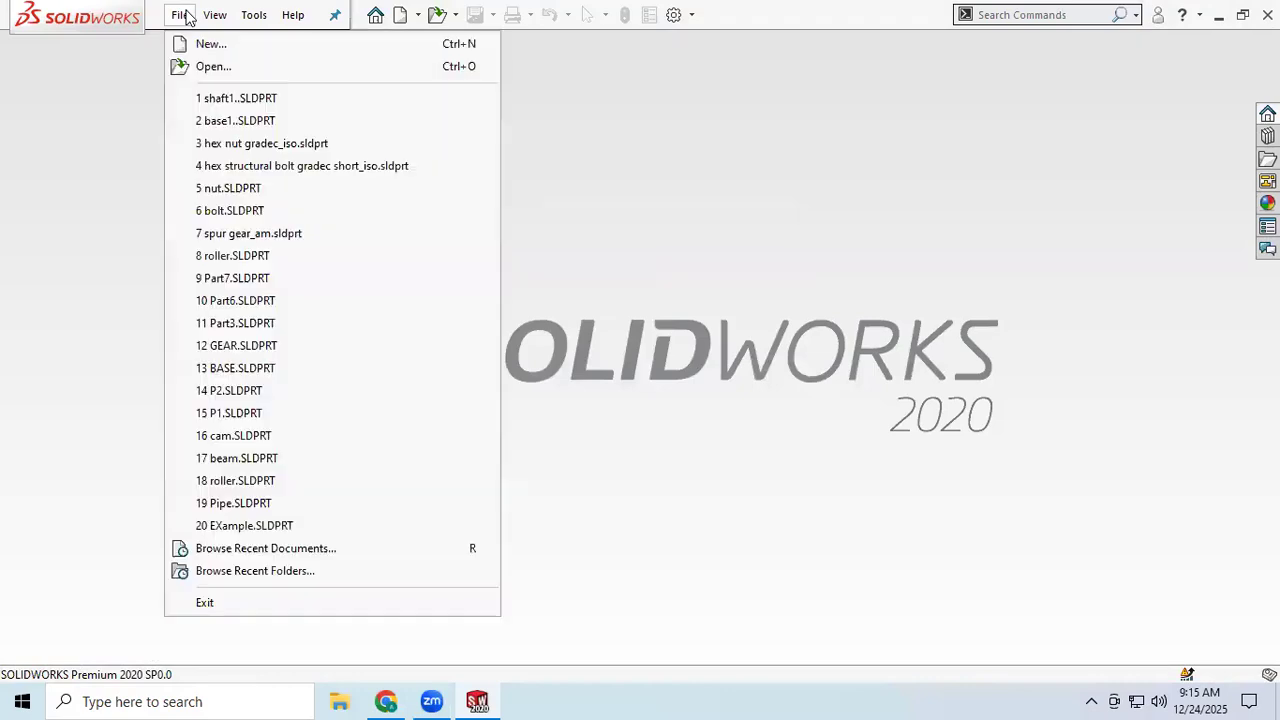
pyautogui.click(212, 45)
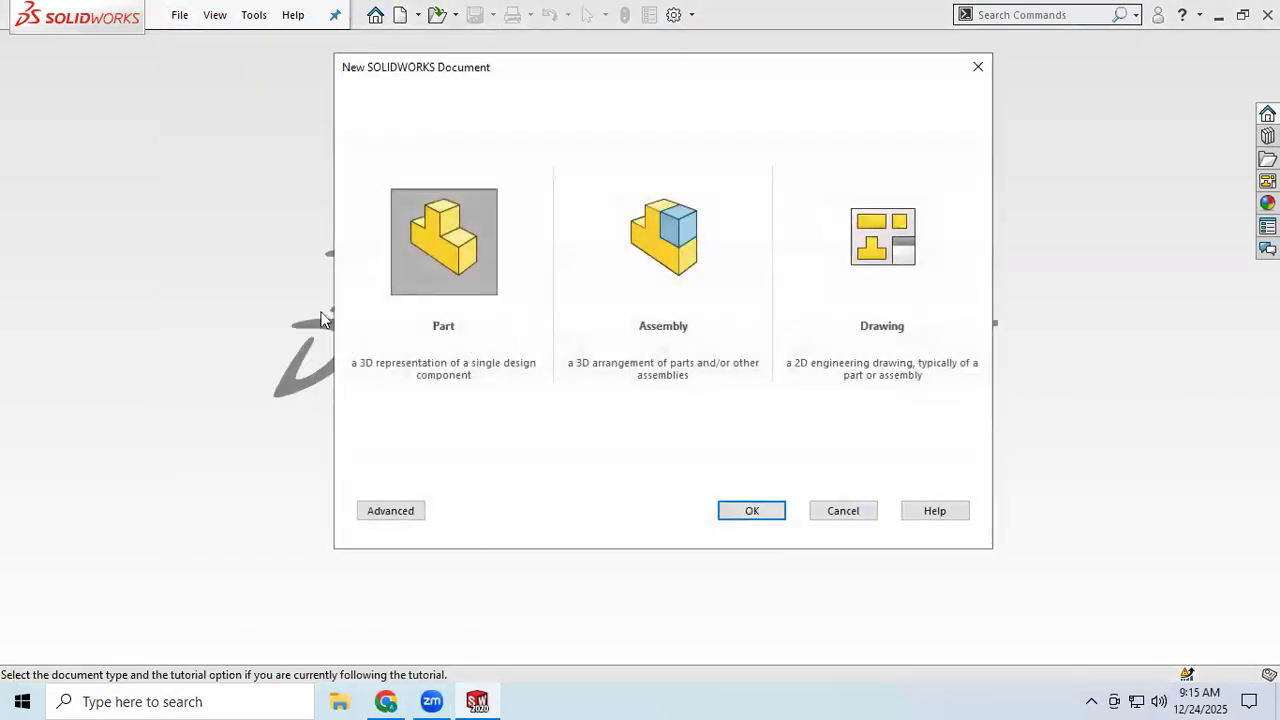
pyautogui.click(752, 511)
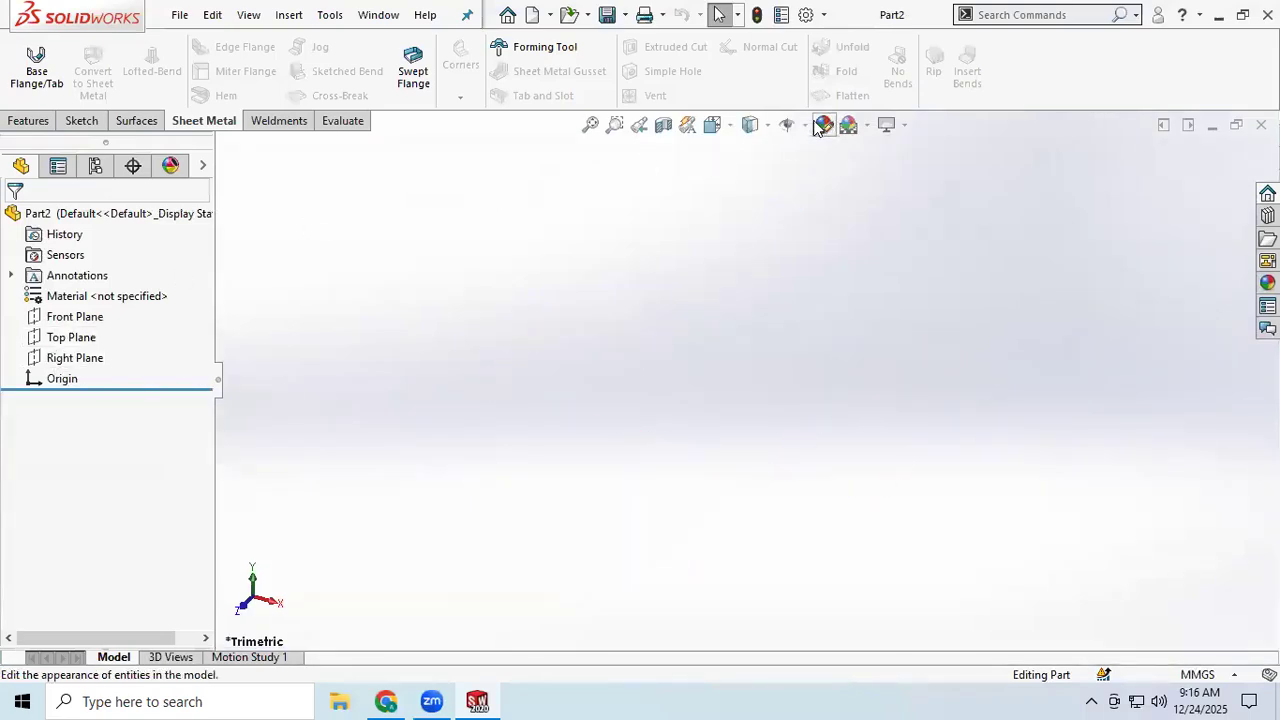
# - Show the reference planes in the graphics area and start a sketch on the Top Plane
pyautogui.click(805, 125)
pyautogui.click(815, 151)
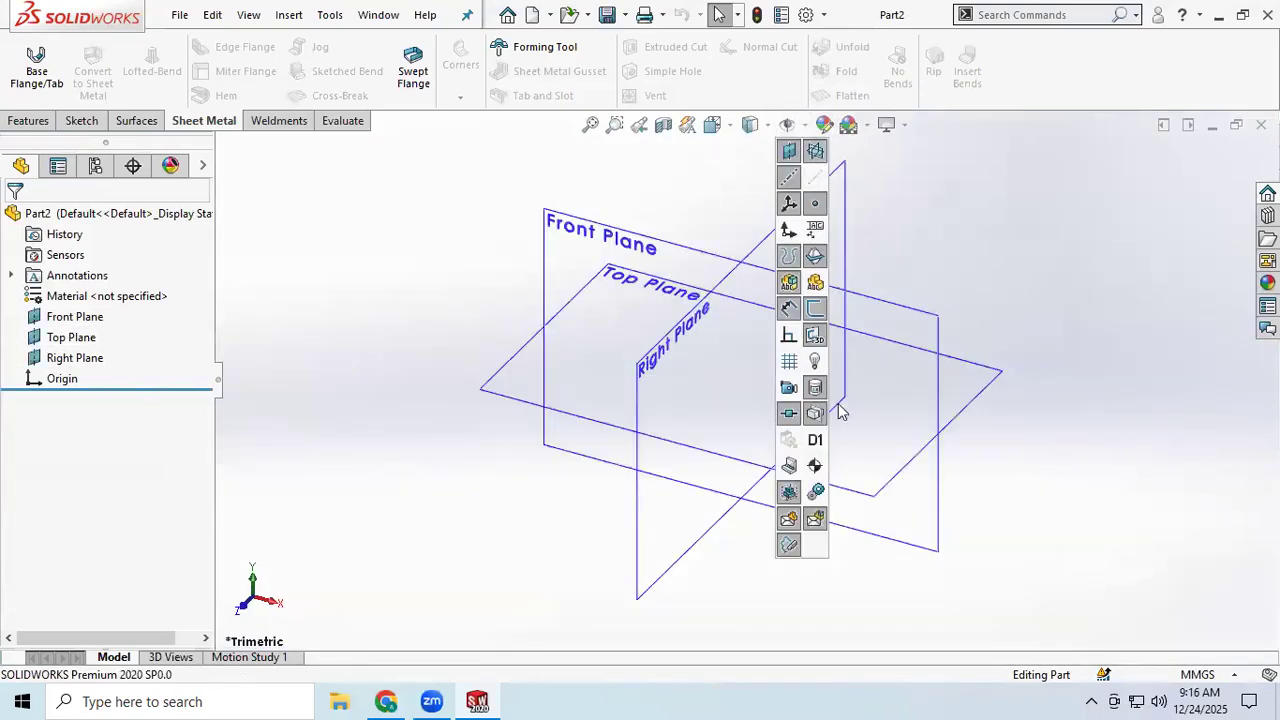
pyautogui.click(517, 405)
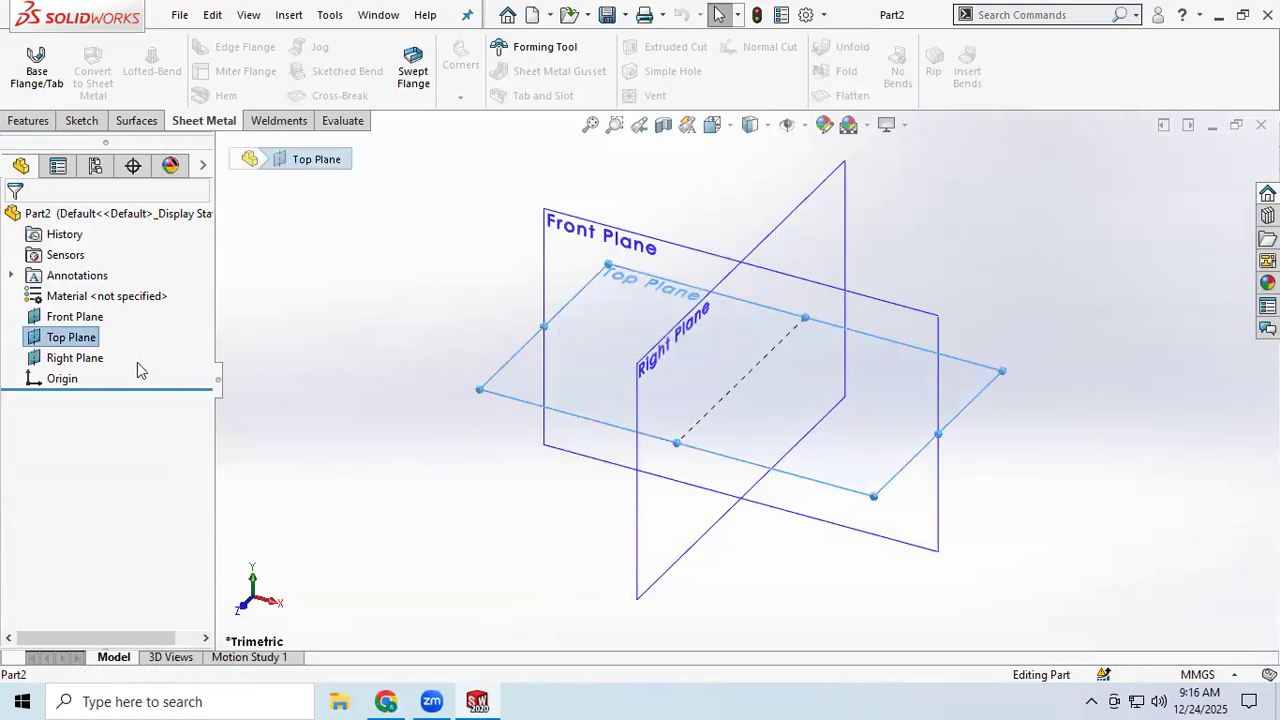
pyautogui.click(57, 123)
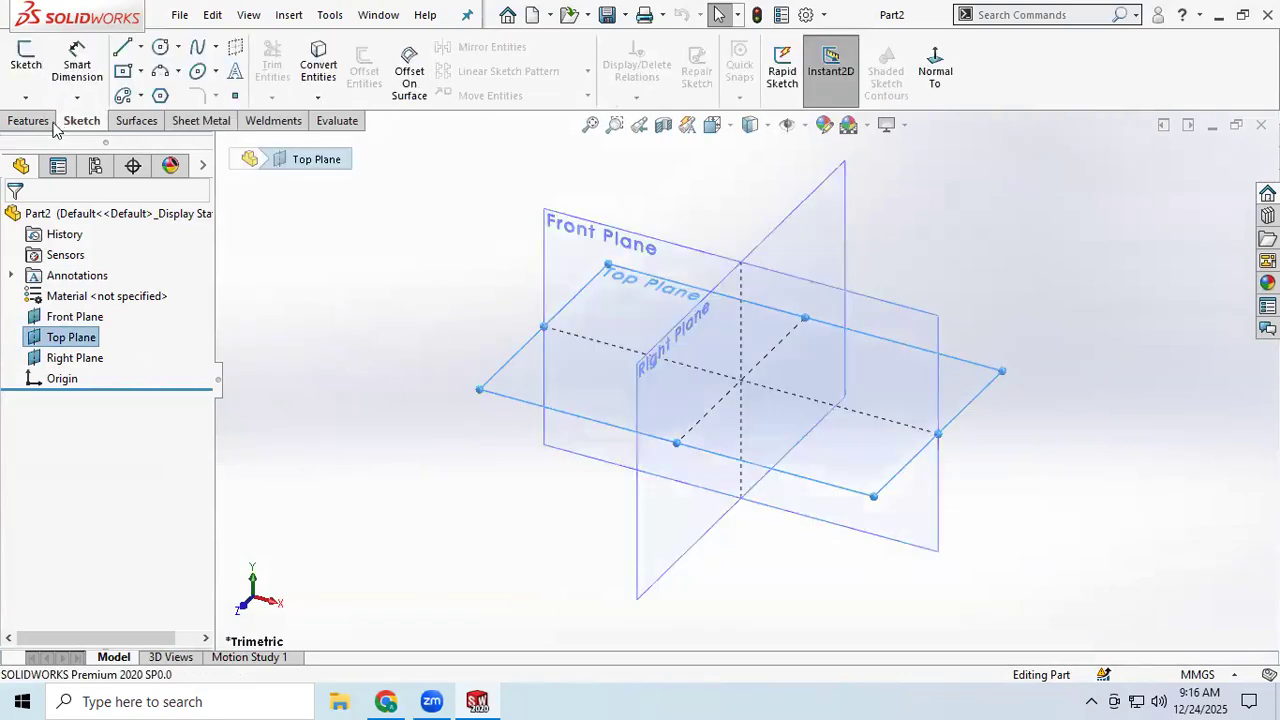
pyautogui.click(18, 56)
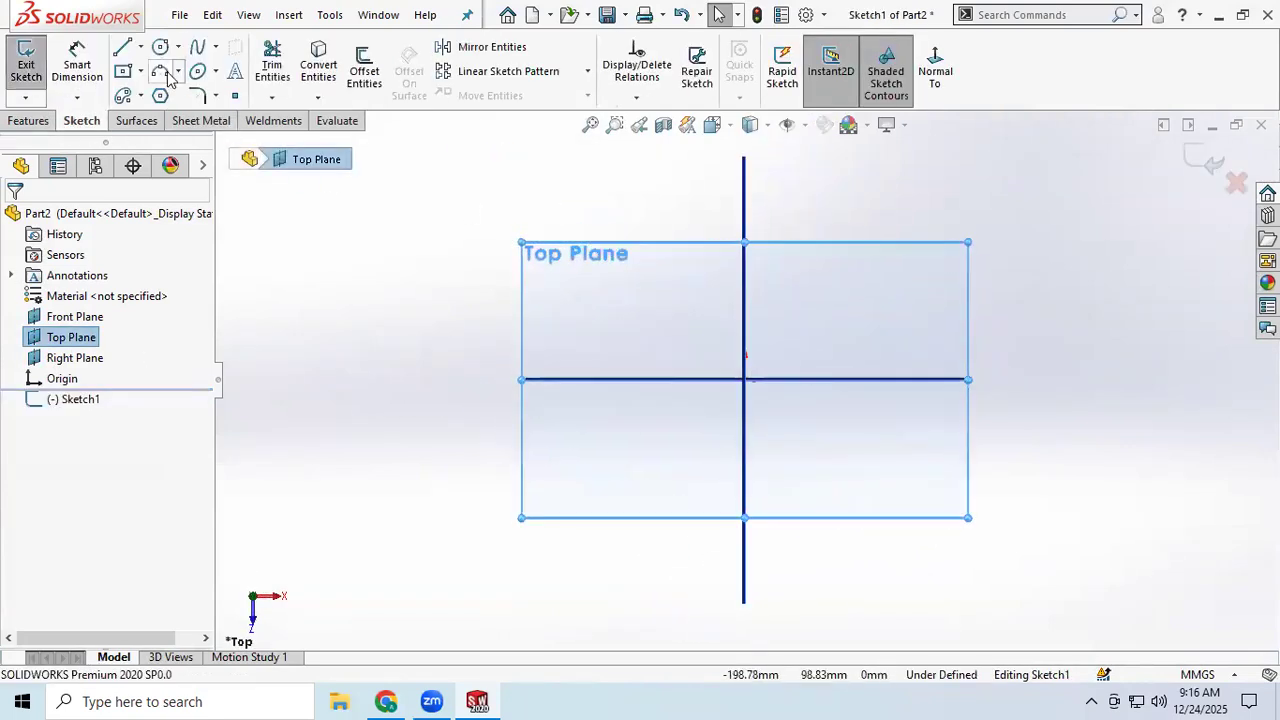
# - Sketch a center rectangle on the origin and dimension it 120 mm wide by 80 mm high
pyautogui.click(124, 74)
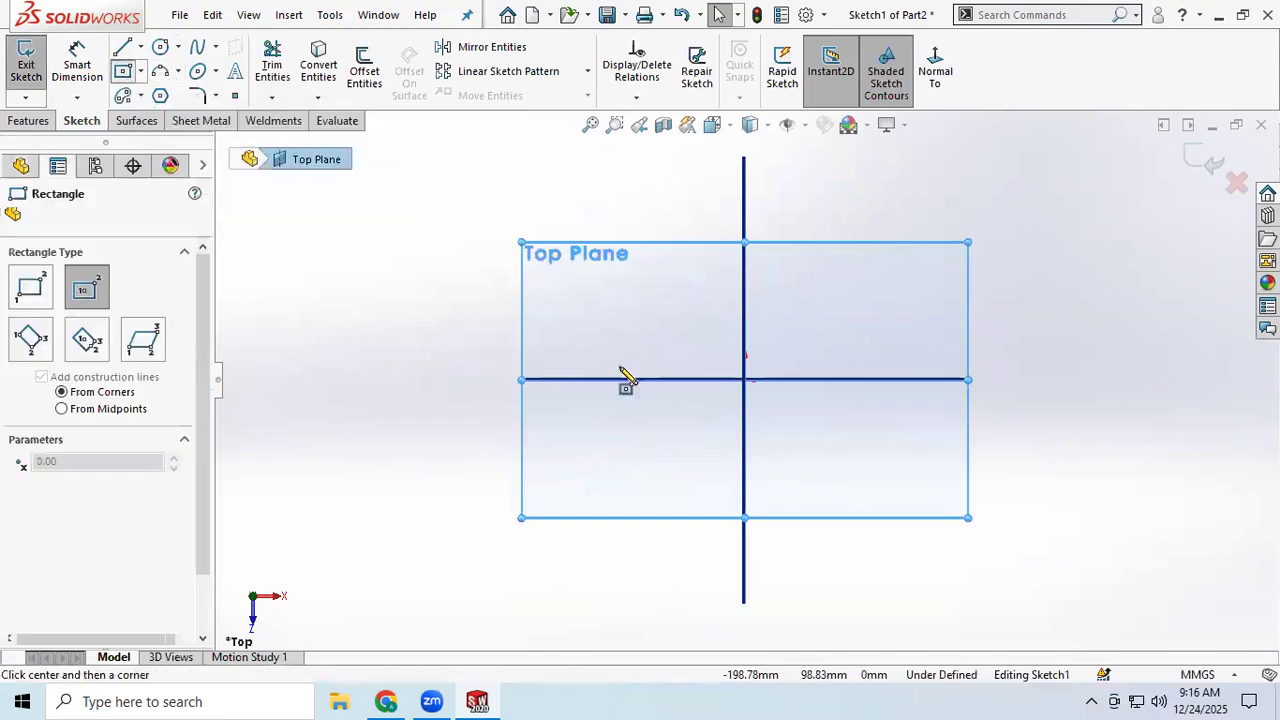
pyautogui.moveTo(744, 380)
pyautogui.mouseDown()
pyautogui.moveTo(928, 510)
pyautogui.moveTo(924, 493)
pyautogui.mouseUp()
pyautogui.click(77, 65)
pyautogui.click(822, 266)
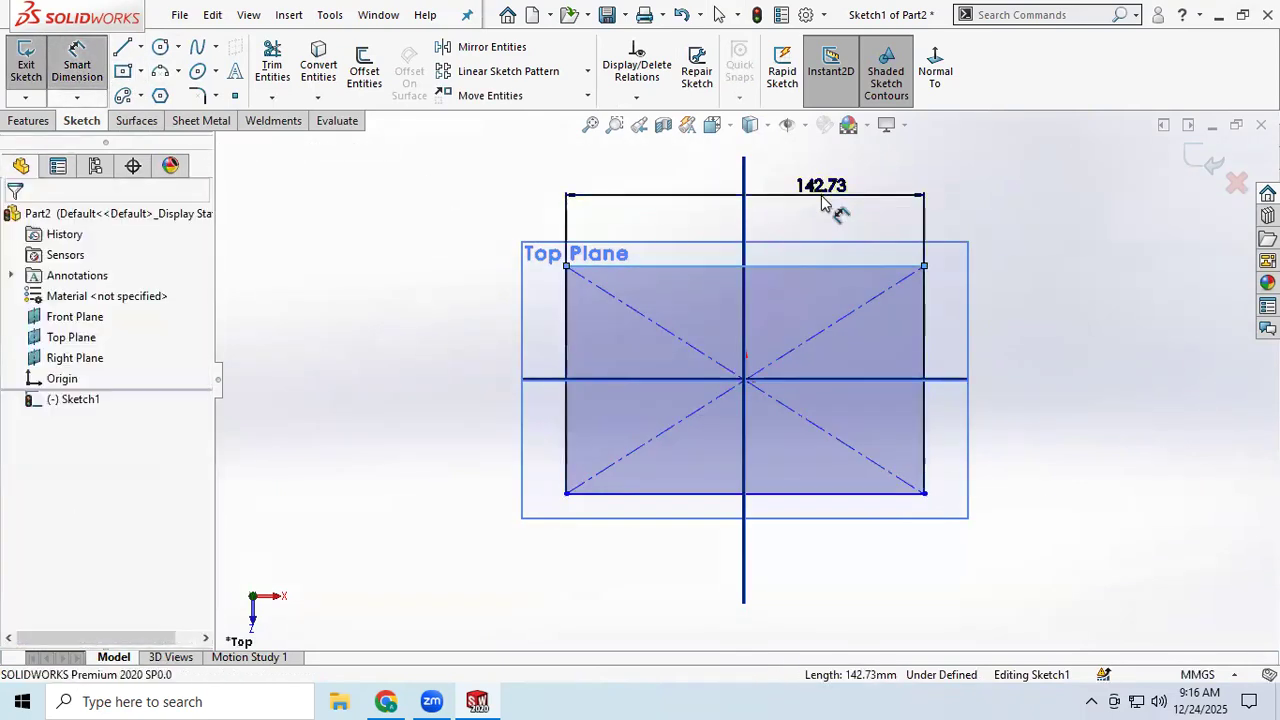
pyautogui.click(826, 200)
pyautogui.write('12')
pyautogui.press('Return')
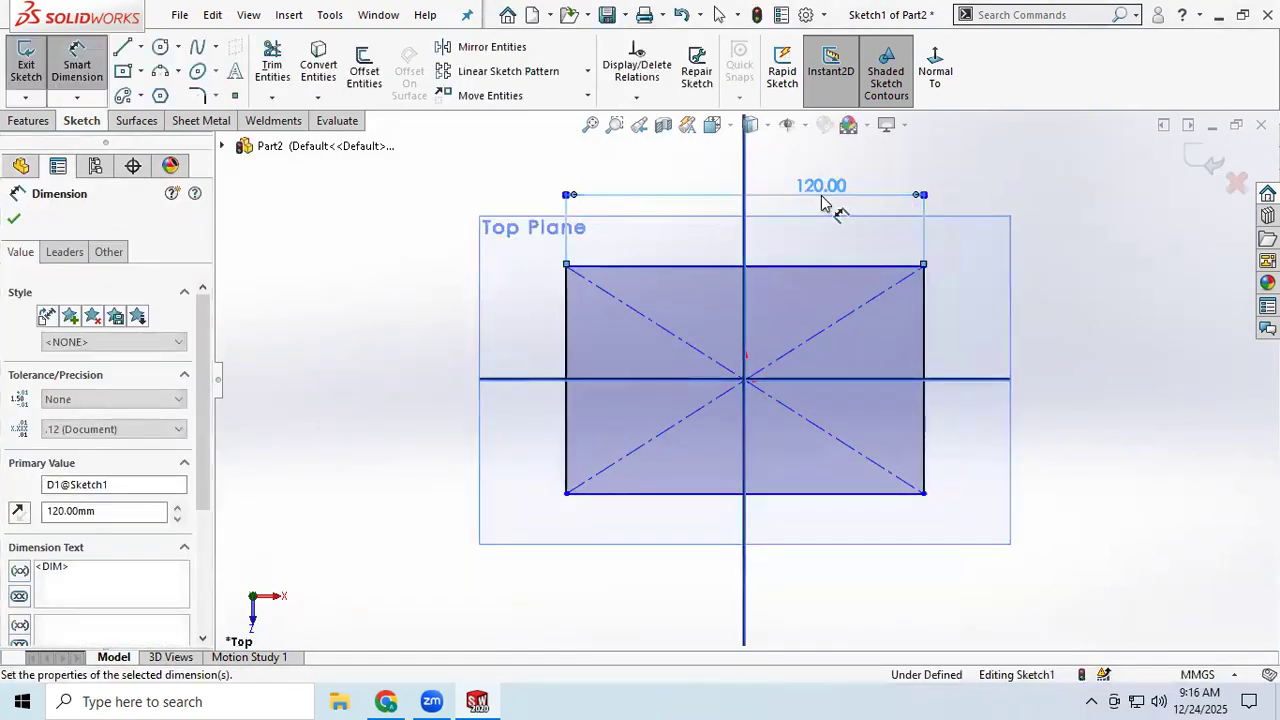
pyautogui.click(926, 358)
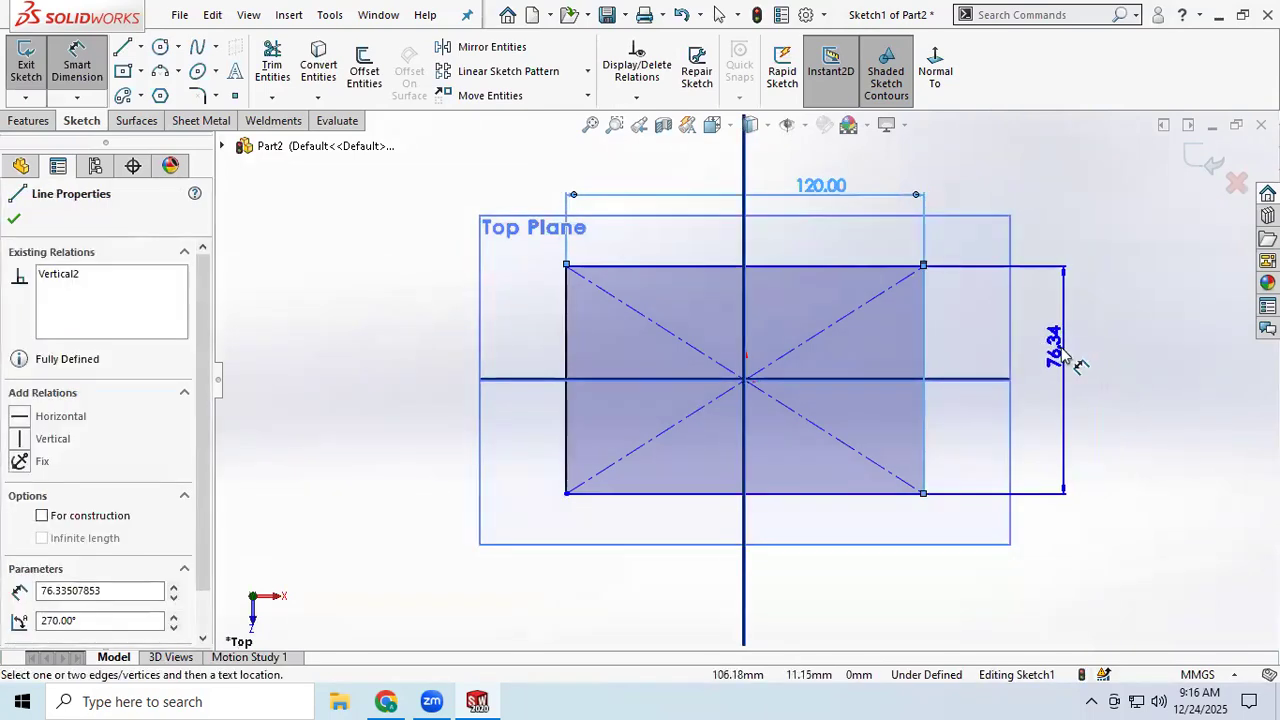
pyautogui.click(1076, 364)
pyautogui.write('80')
pyautogui.press('Return')
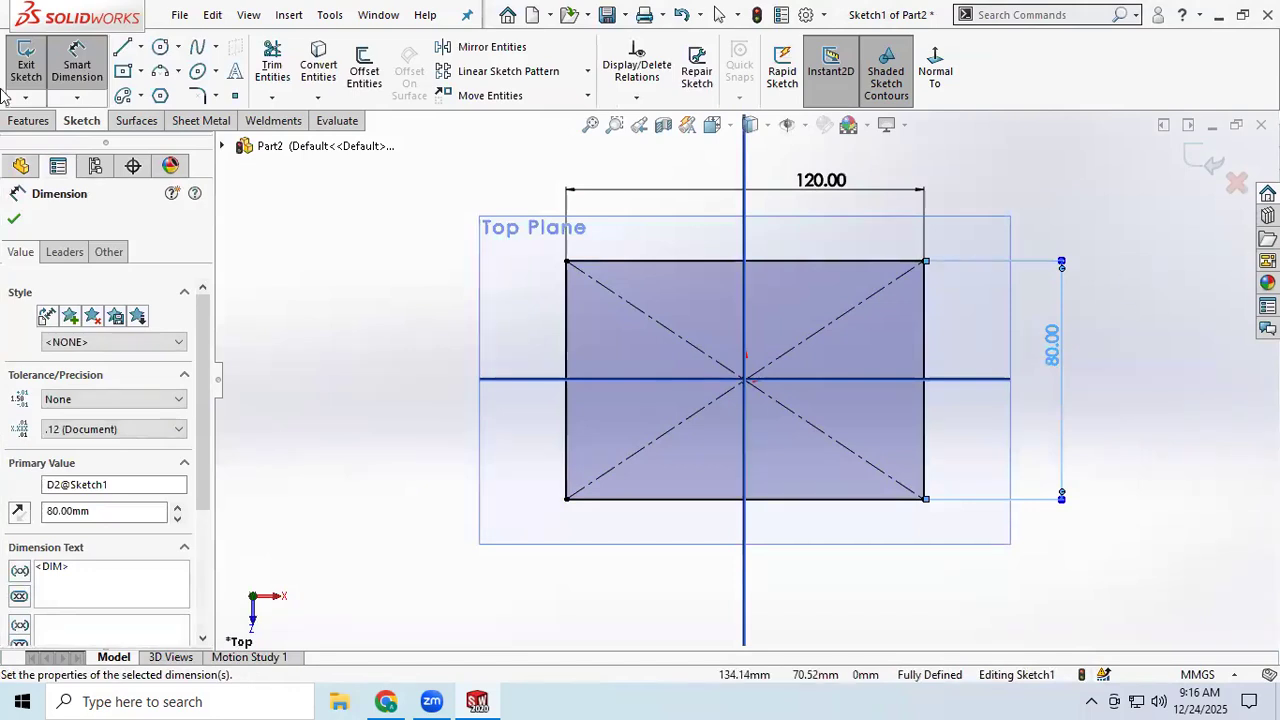
# - Round all four corners of the rectangle with 20 mm sketch fillets
pyautogui.click(199, 96)
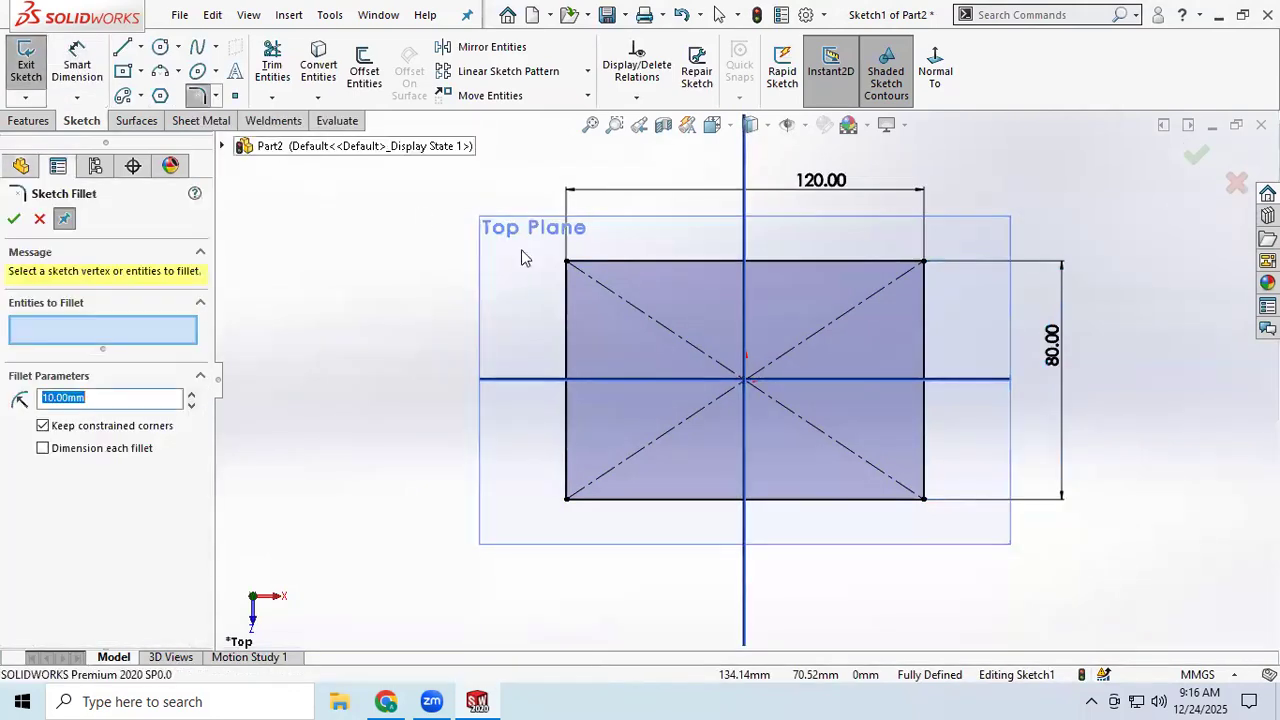
pyautogui.click(568, 264)
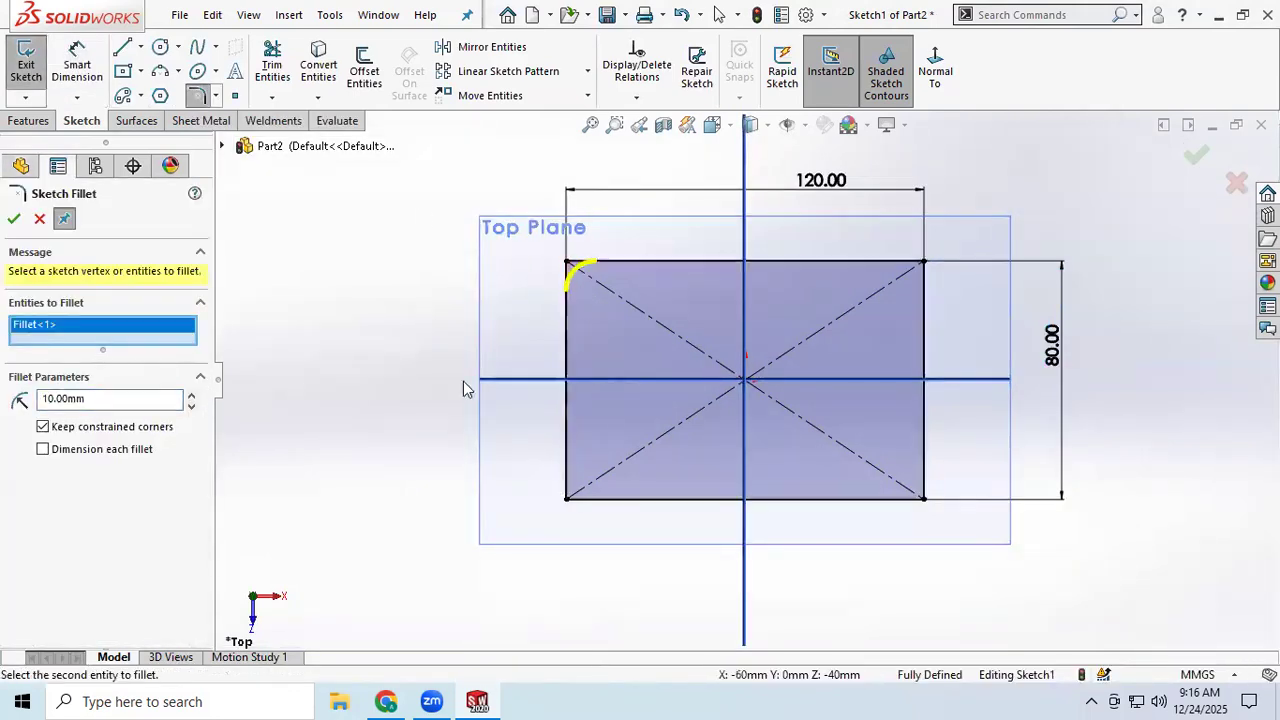
pyautogui.moveTo(116, 402); pyautogui.dragTo(4, 402)
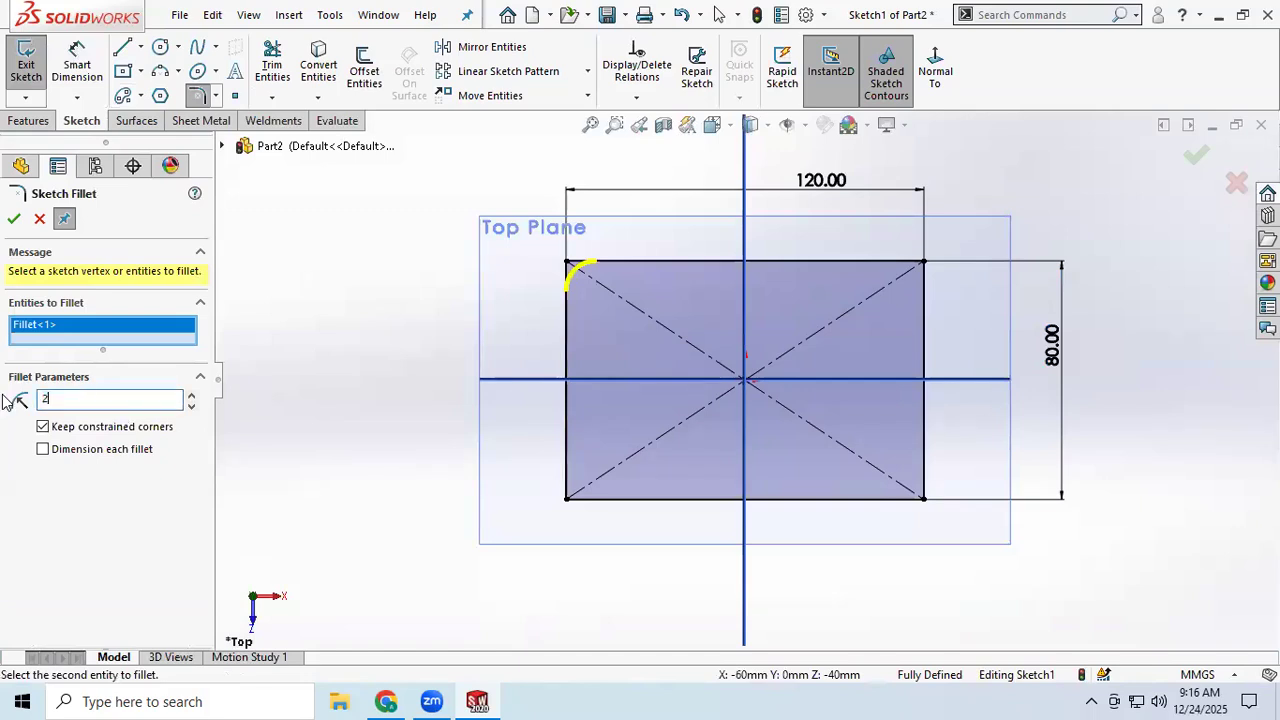
pyautogui.write('20')
pyautogui.press('Return')
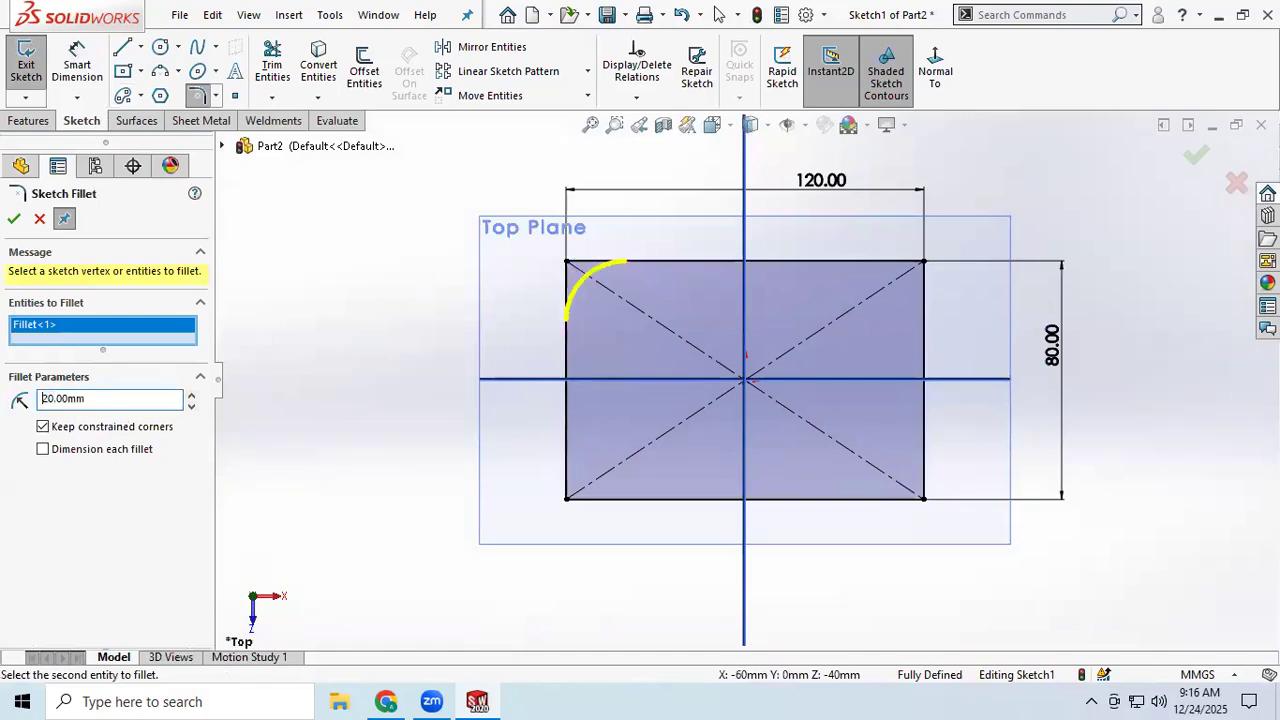
pyautogui.click(568, 503)
pyautogui.click(928, 508)
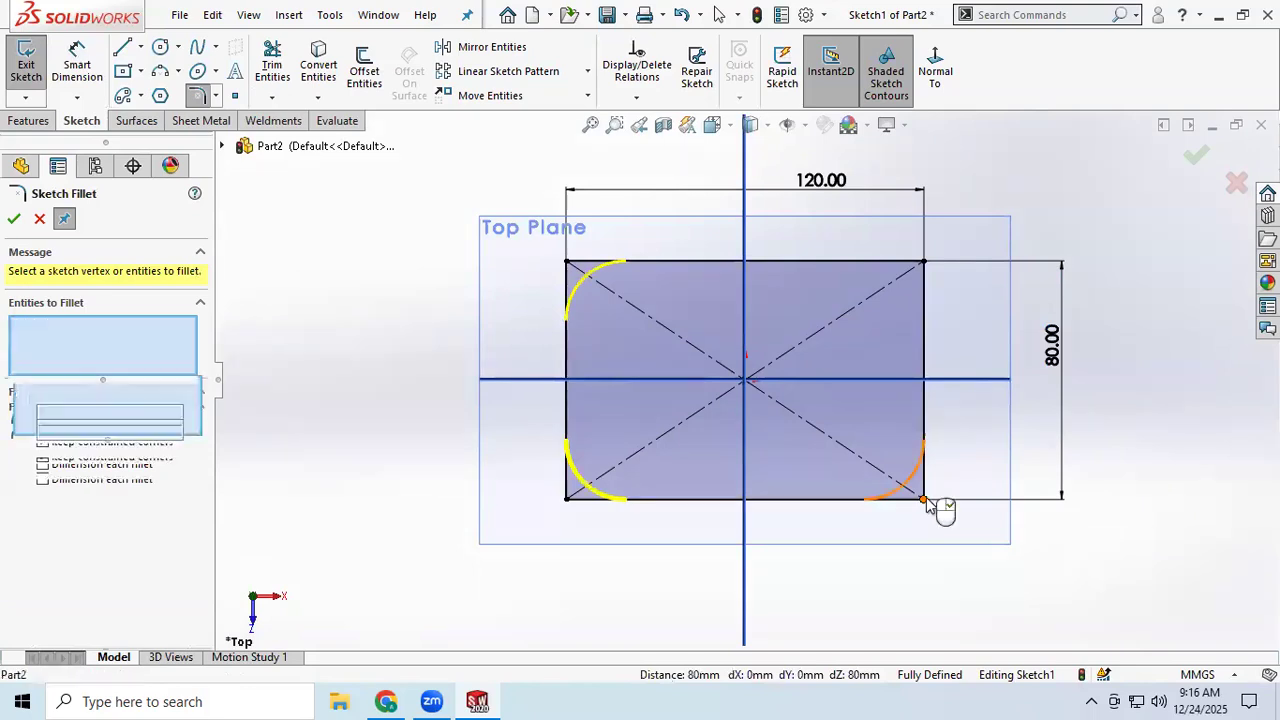
pyautogui.click(927, 266)
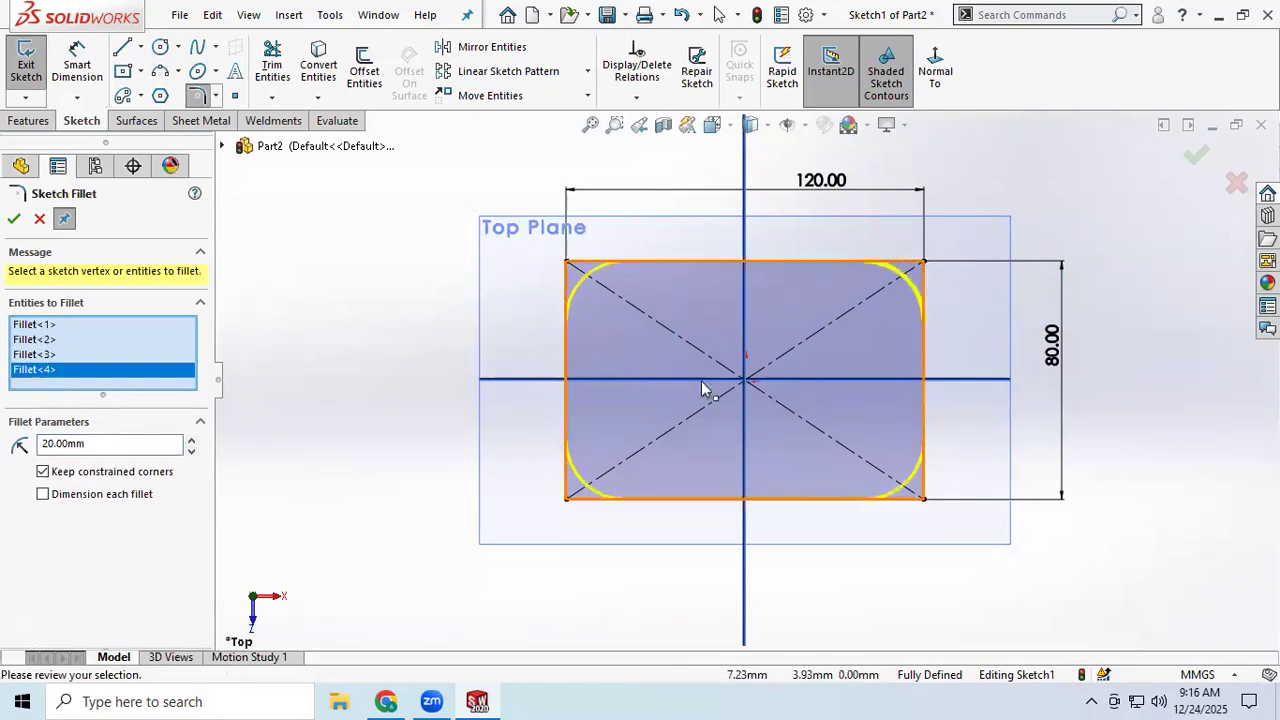
pyautogui.click(14, 219)
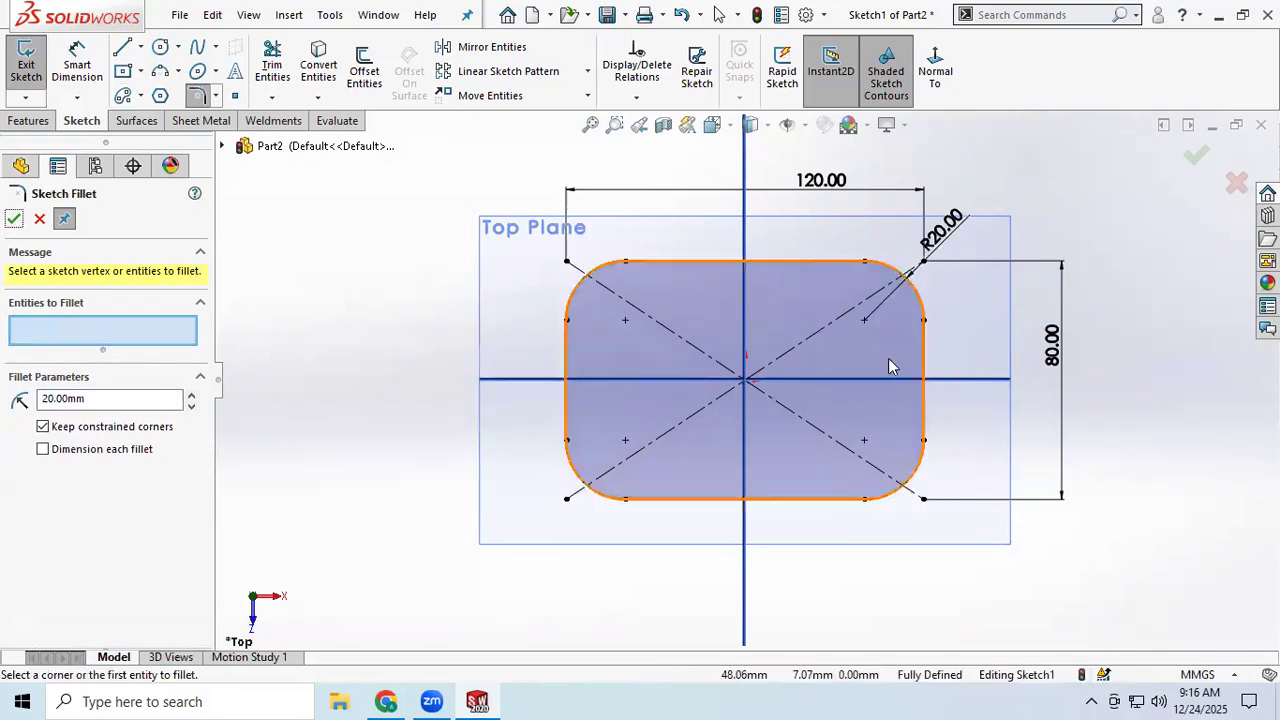
# - Sketch a small circle of about 3.8 mm diameter centred on the midpoint of the rectangle's right edge
pyautogui.scroll(2, 888, 358)
pyautogui.scroll(1, 971, 380)
pyautogui.scroll(-4, 760, 395)
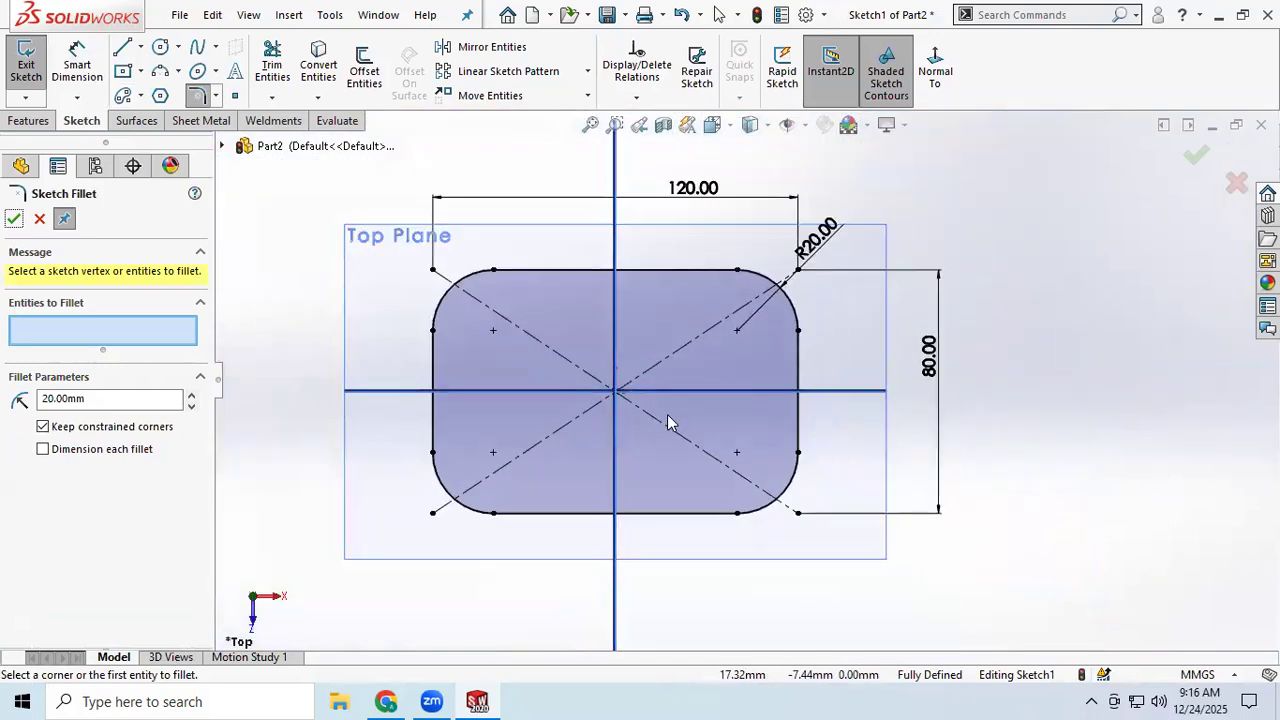
pyautogui.scroll(1, 665, 421)
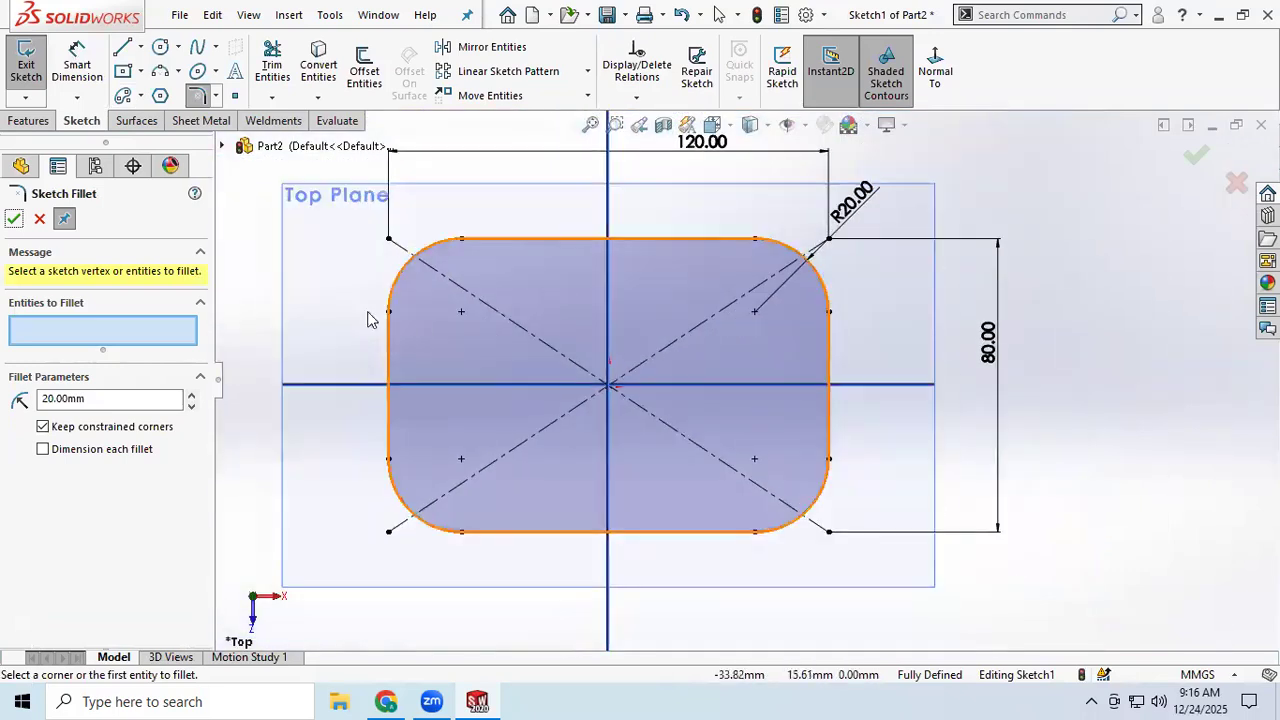
pyautogui.click(160, 47)
pyautogui.scroll(7, 849, 423)
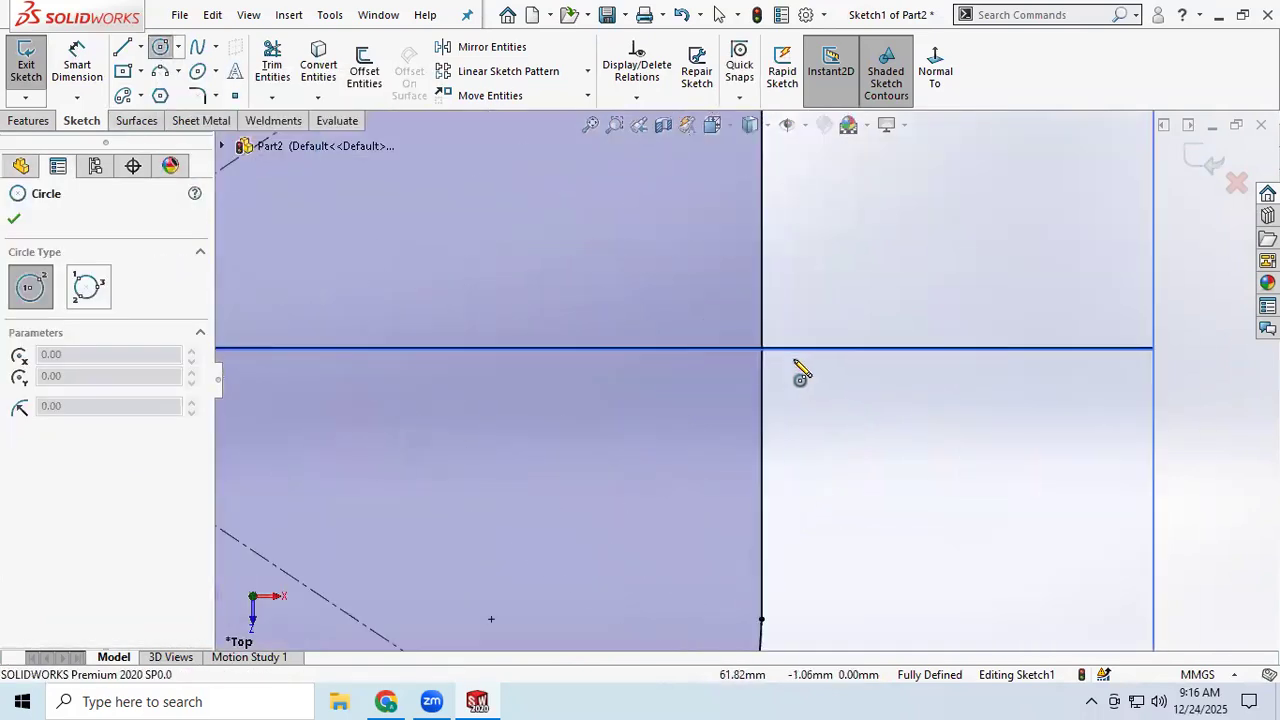
pyautogui.moveTo(760, 348); pyautogui.dragTo(789, 374)
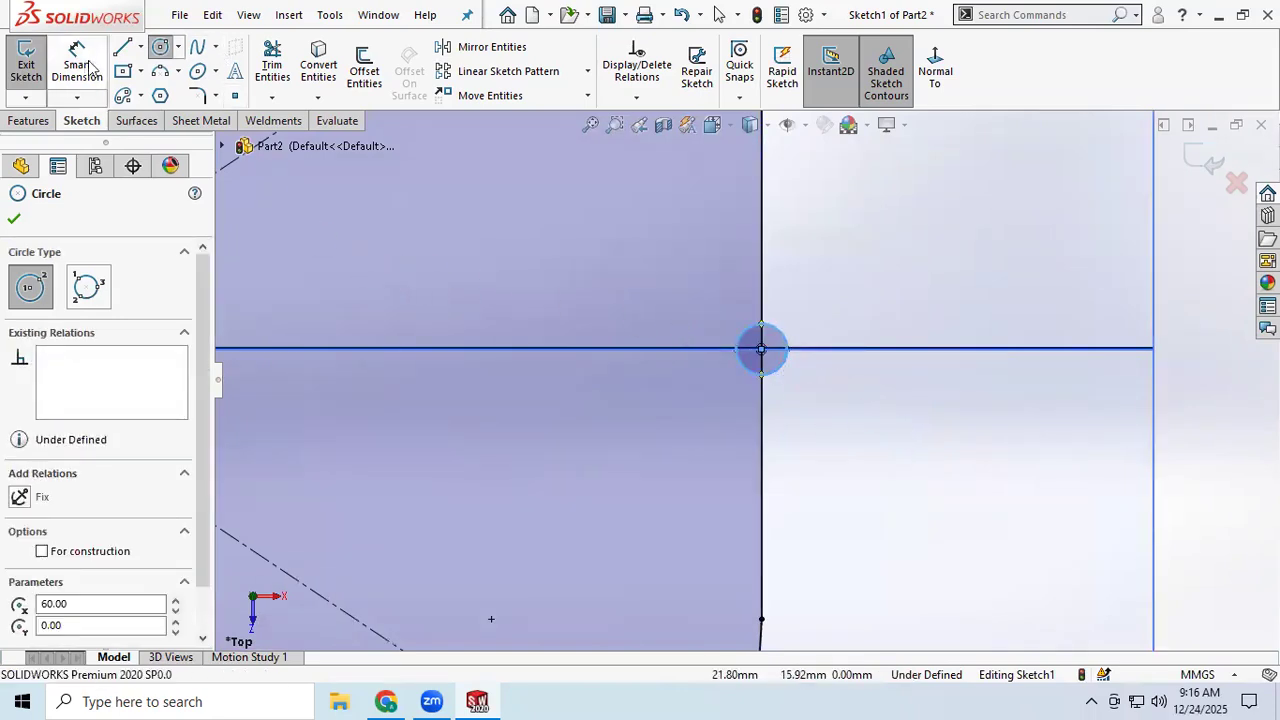
# - Trim the rectangle's right edge inside the small circle and delete the circle to leave a gap in the profile
pyautogui.click(272, 63)
pyautogui.scroll(2, 690, 345)
pyautogui.moveTo(821, 326)
pyautogui.mouseDown()
pyautogui.moveTo(845, 365)
pyautogui.moveTo(885, 335)
pyautogui.mouseUp()
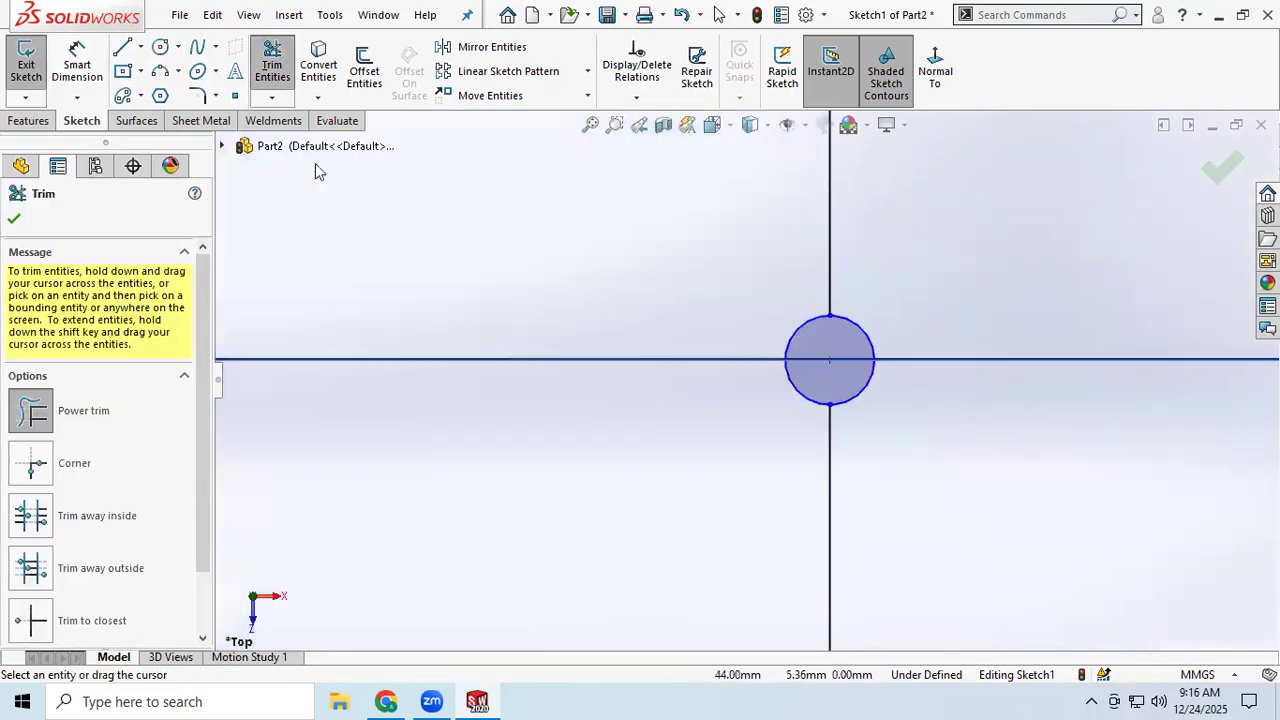
pyautogui.click(272, 63)
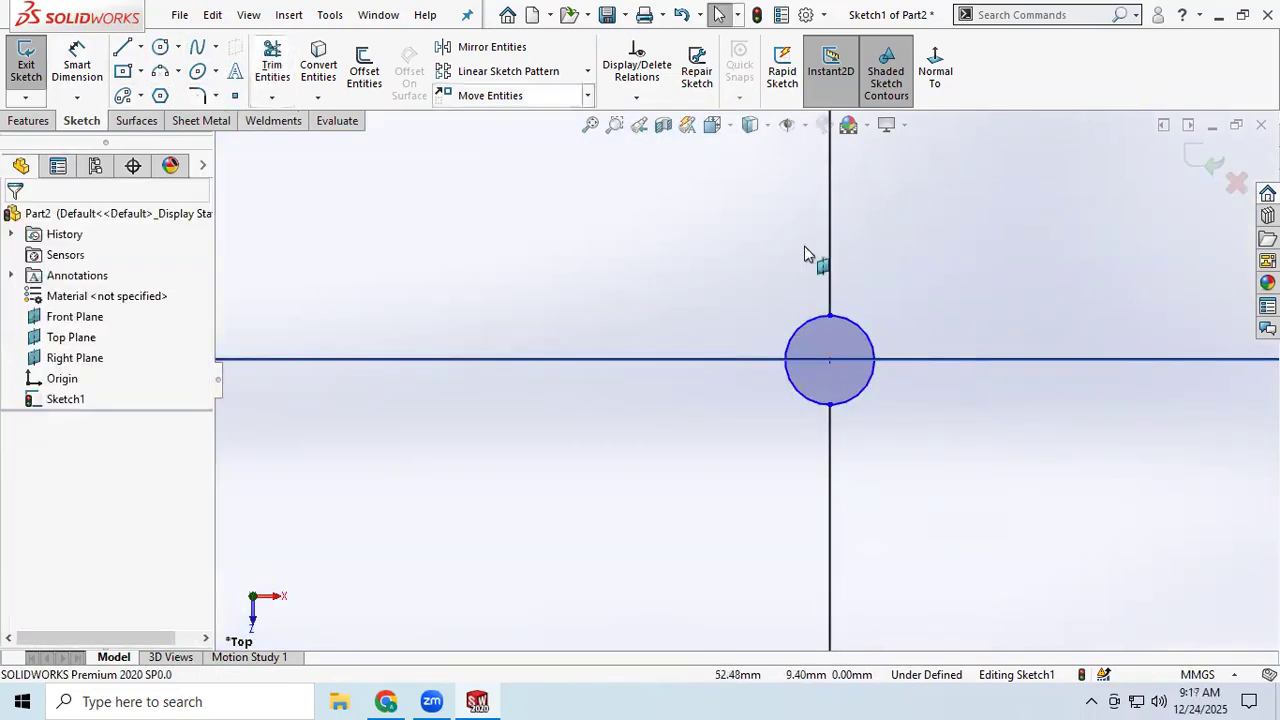
pyautogui.click(862, 336)
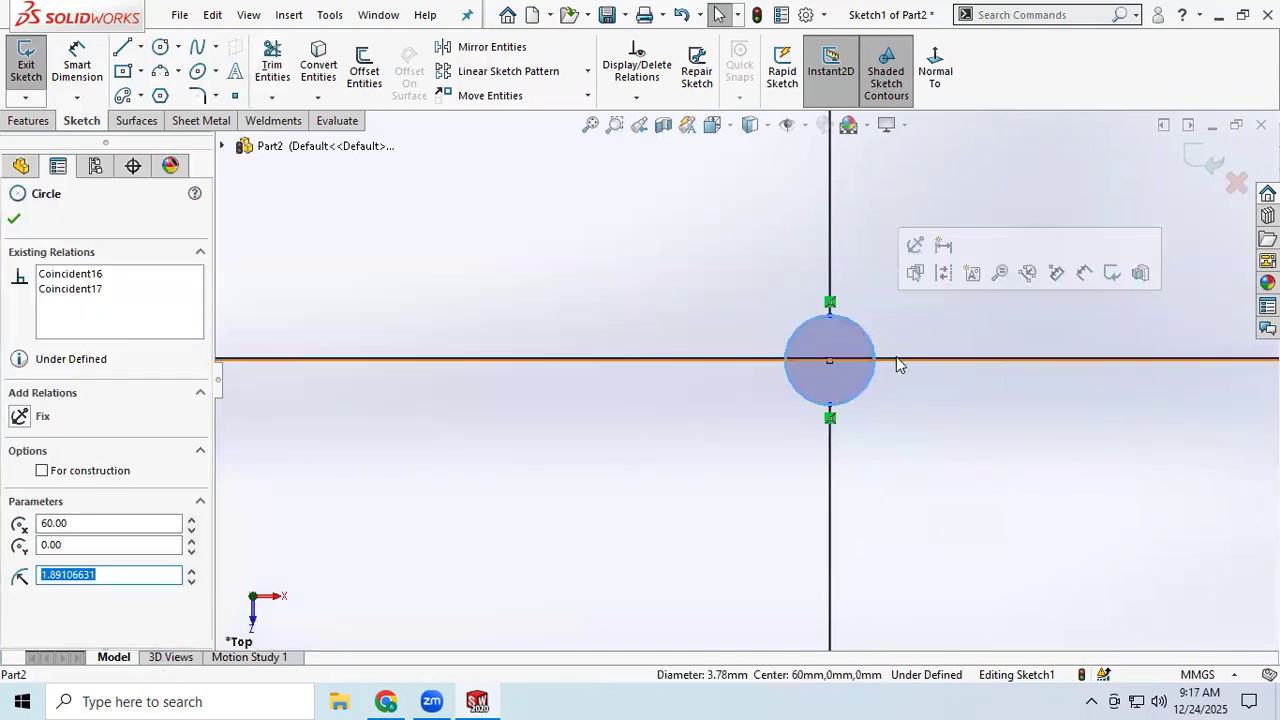
pyautogui.press('Delete')
pyautogui.scroll(5, 897, 363)
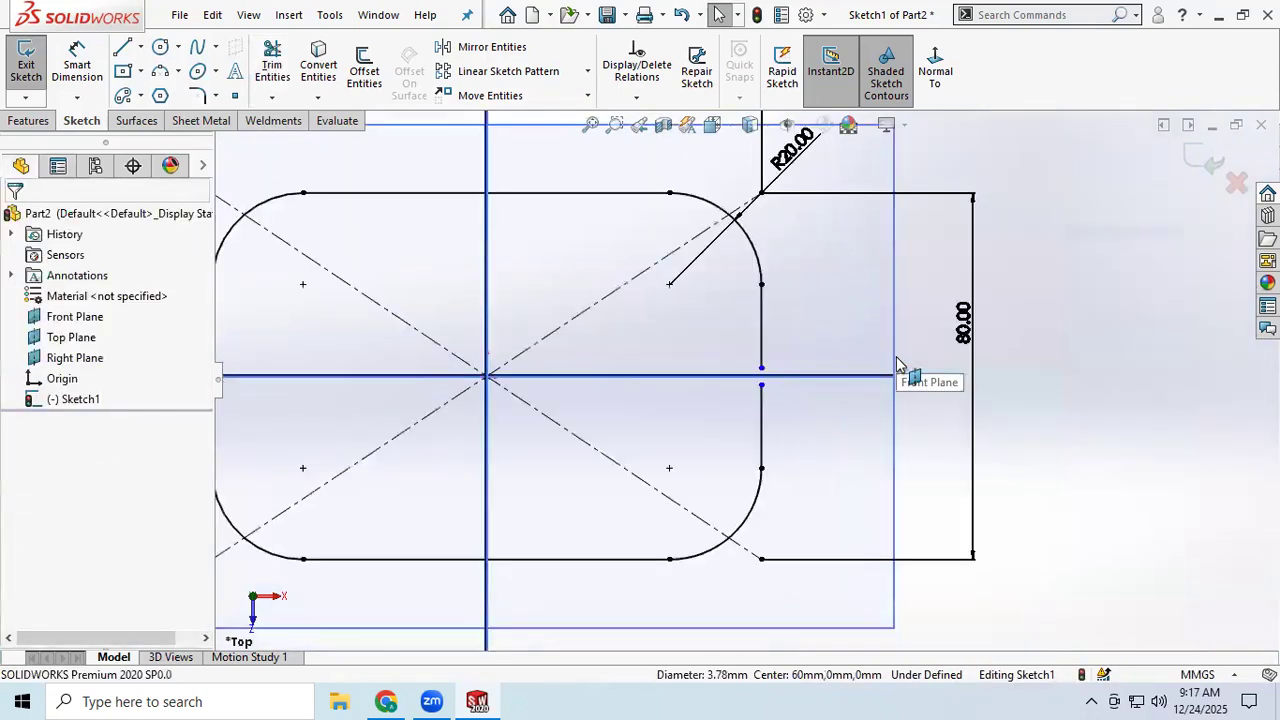
# - Close the rectangle sketch and create a reference plane offset 40 mm above the Top Plane
pyautogui.moveTo(634, 423)
pyautogui.mouseDown(button='middle')
pyautogui.moveTo(654, 302)
pyautogui.moveTo(746, 254)
pyautogui.moveTo(640, 277)
pyautogui.mouseUp(button='middle')
pyautogui.scroll(-1, 637, 368)
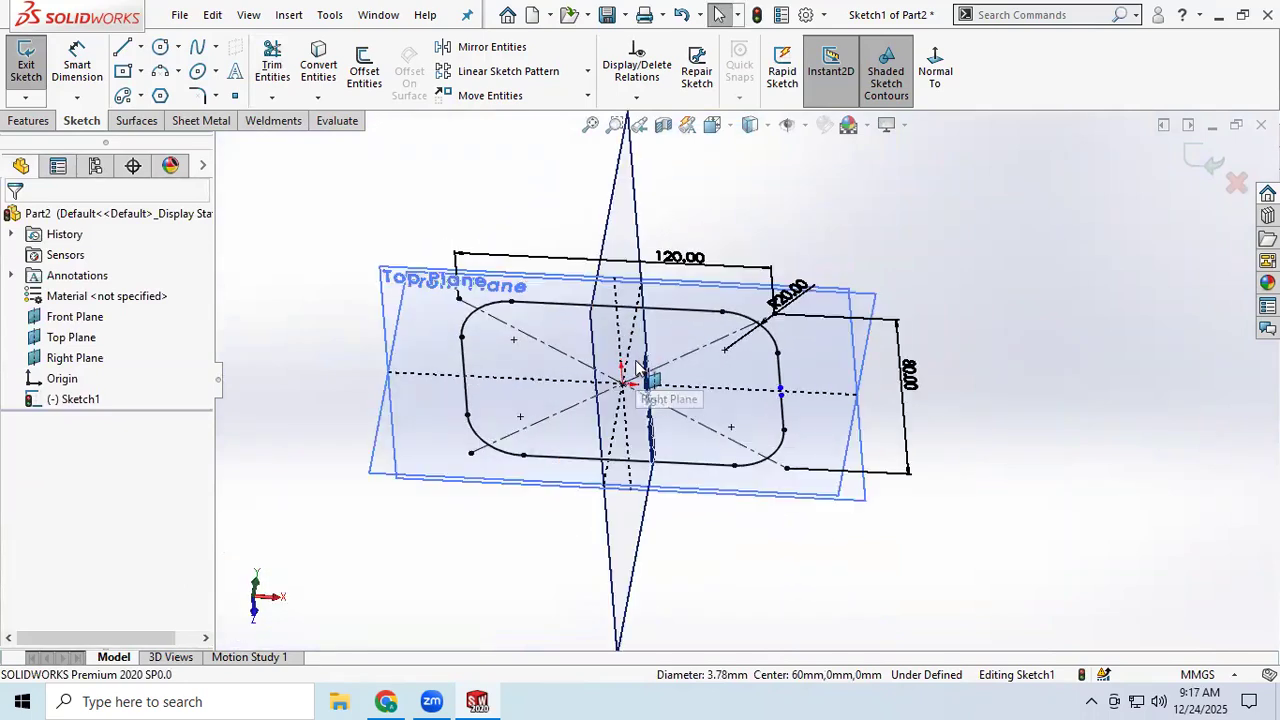
pyautogui.moveTo(637, 368)
pyautogui.mouseDown(button='middle')
pyautogui.moveTo(608, 452)
pyautogui.moveTo(600, 328)
pyautogui.moveTo(677, 351)
pyautogui.moveTo(609, 371)
pyautogui.moveTo(644, 407)
pyautogui.mouseUp(button='middle')
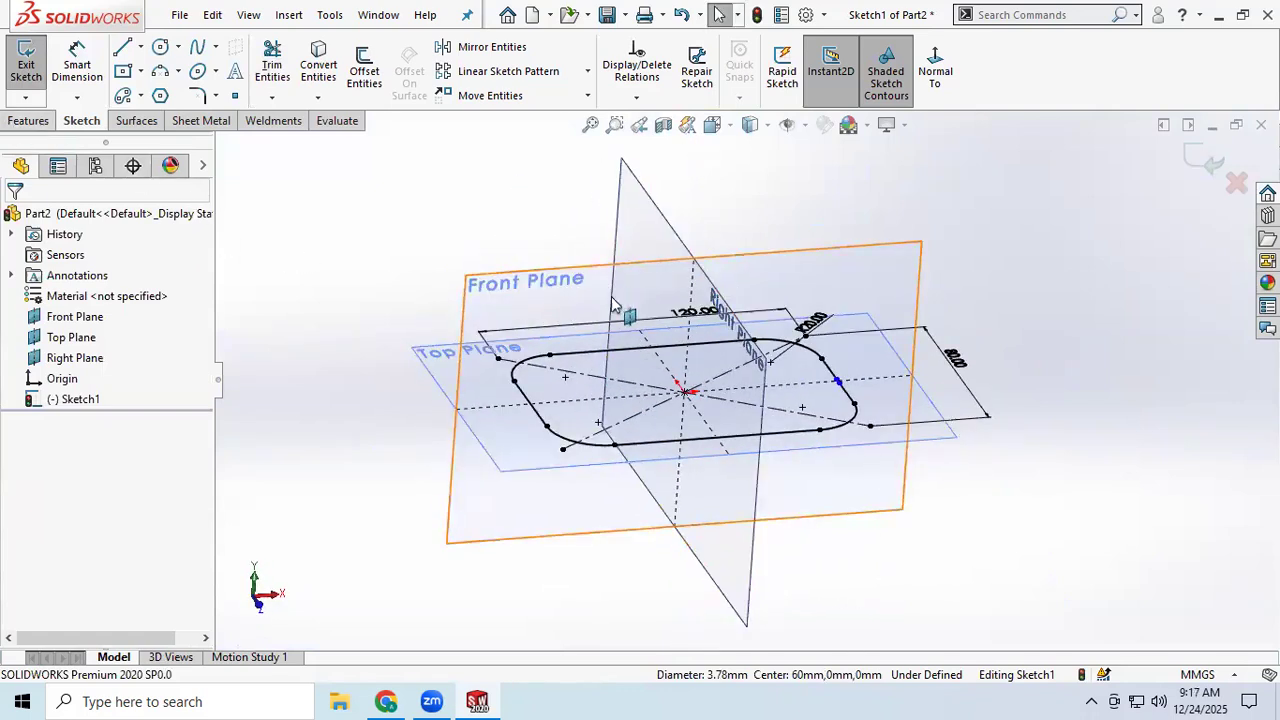
pyautogui.moveTo(980, 457); pyautogui.dragTo(958, 335, button='middle')
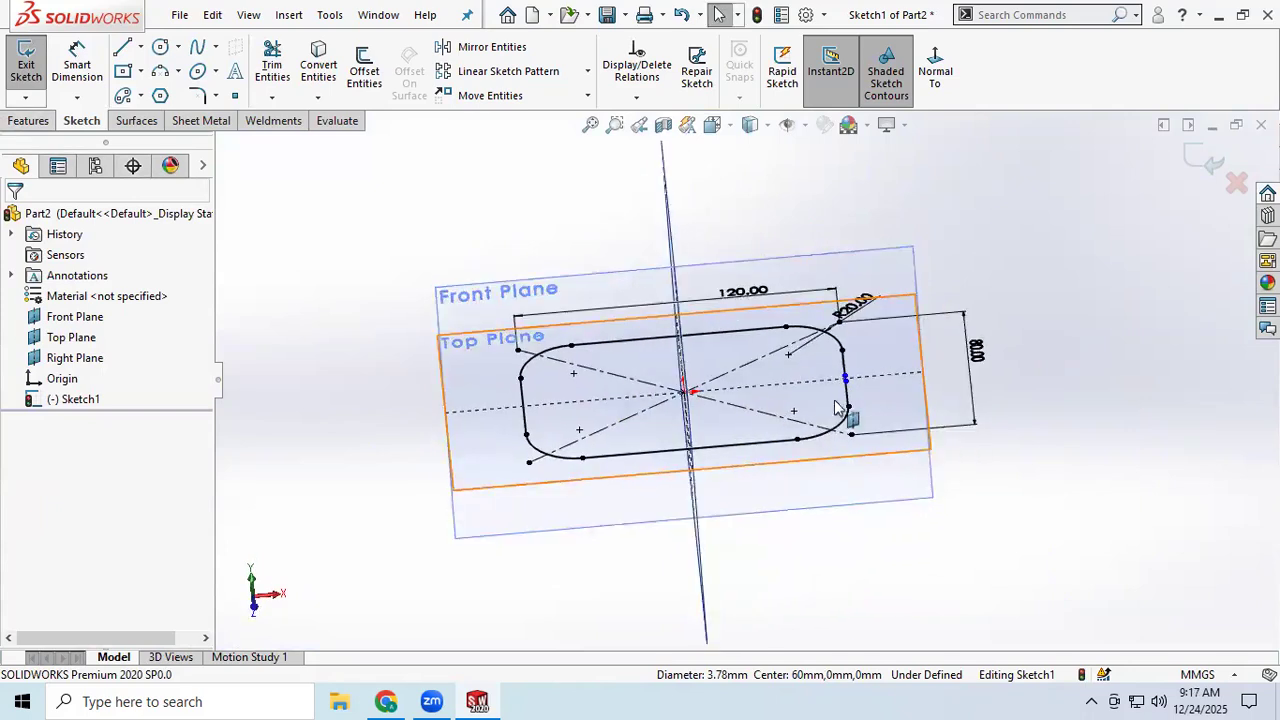
pyautogui.scroll(-5, 855, 388)
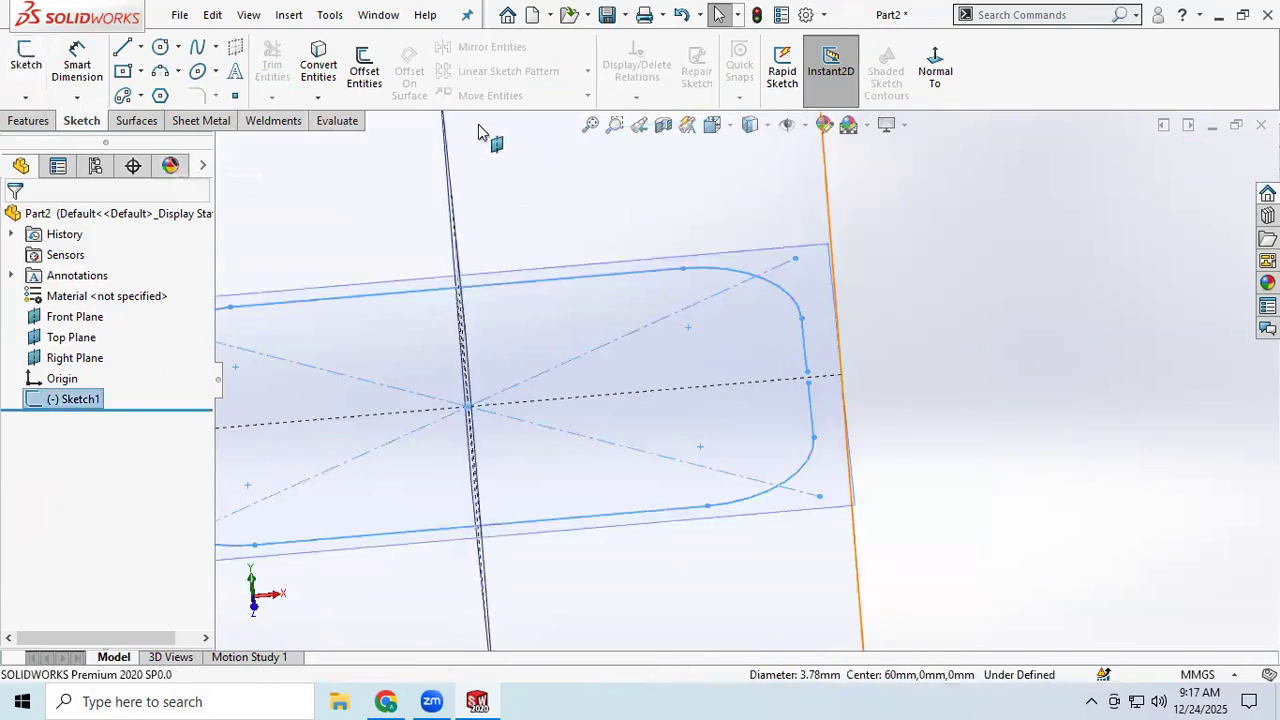
pyautogui.click(138, 120)
pyautogui.click(942, 99)
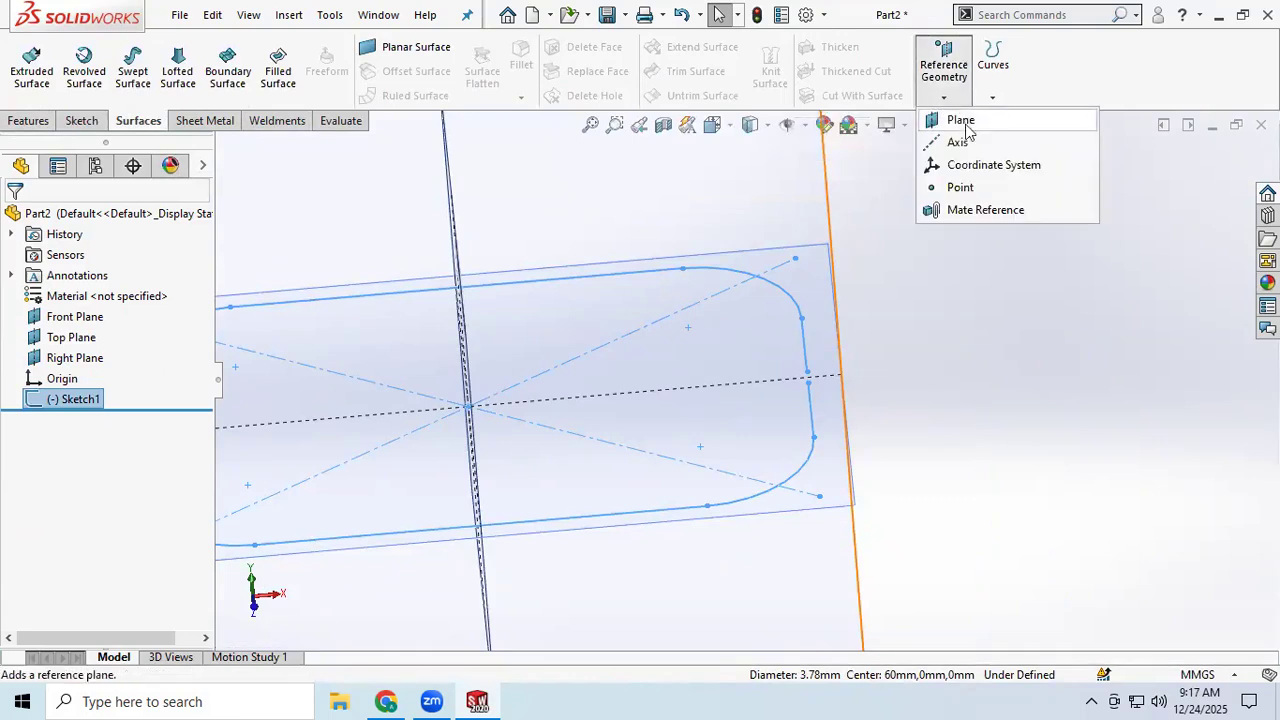
pyautogui.click(960, 120)
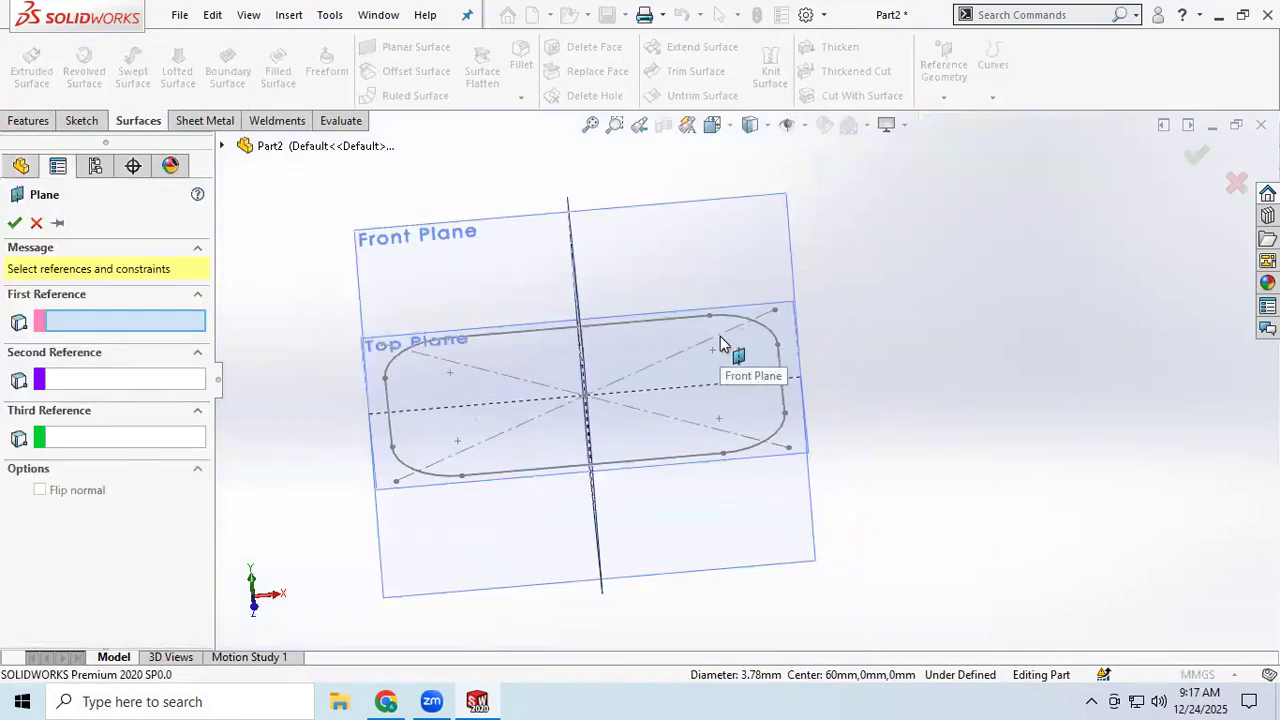
pyautogui.click(800, 461)
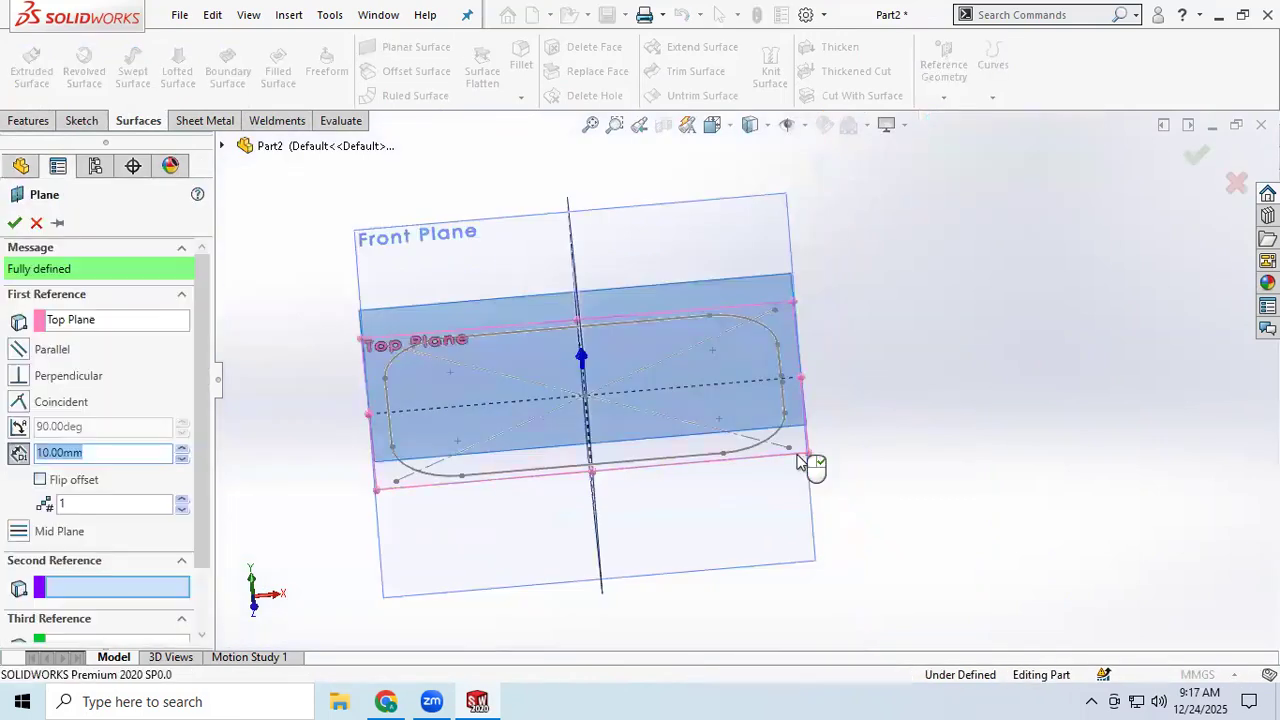
pyautogui.click(182, 451)
pyautogui.click(182, 451)
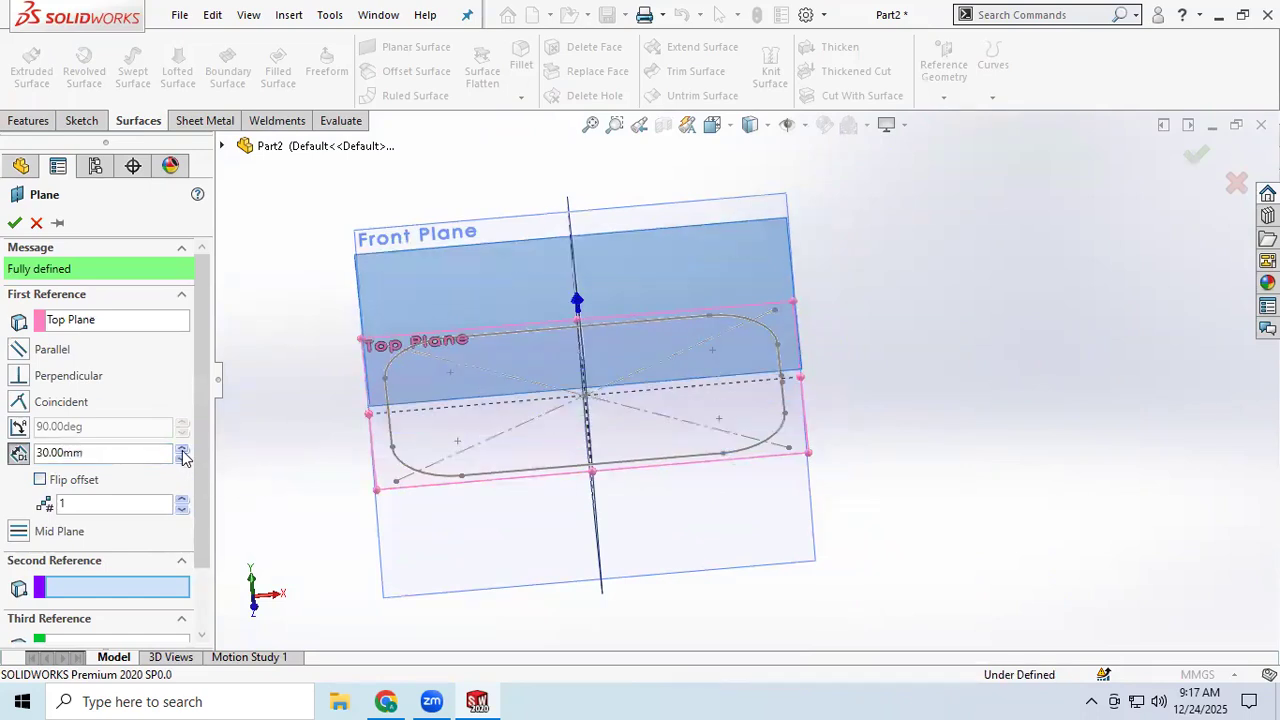
pyautogui.moveTo(423, 520); pyautogui.dragTo(361, 496, button='middle')
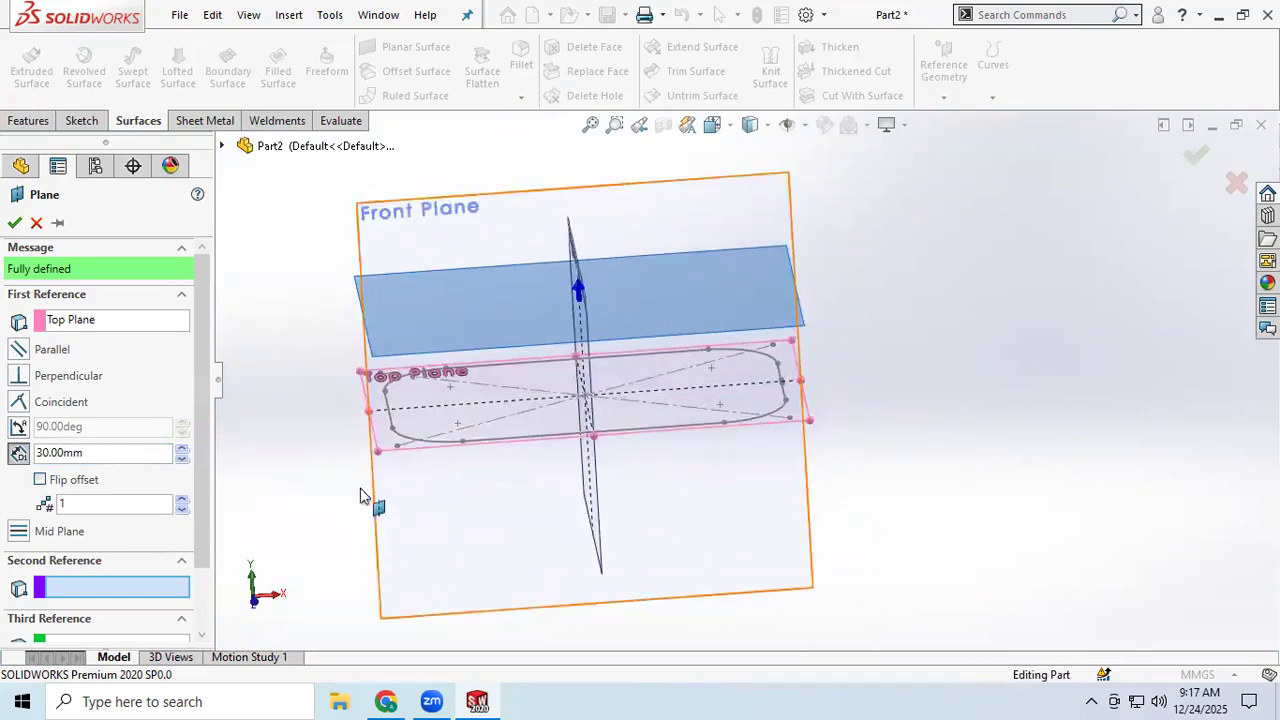
pyautogui.click(182, 451)
pyautogui.moveTo(491, 506); pyautogui.dragTo(491, 543, button='middle')
pyautogui.click(15, 223)
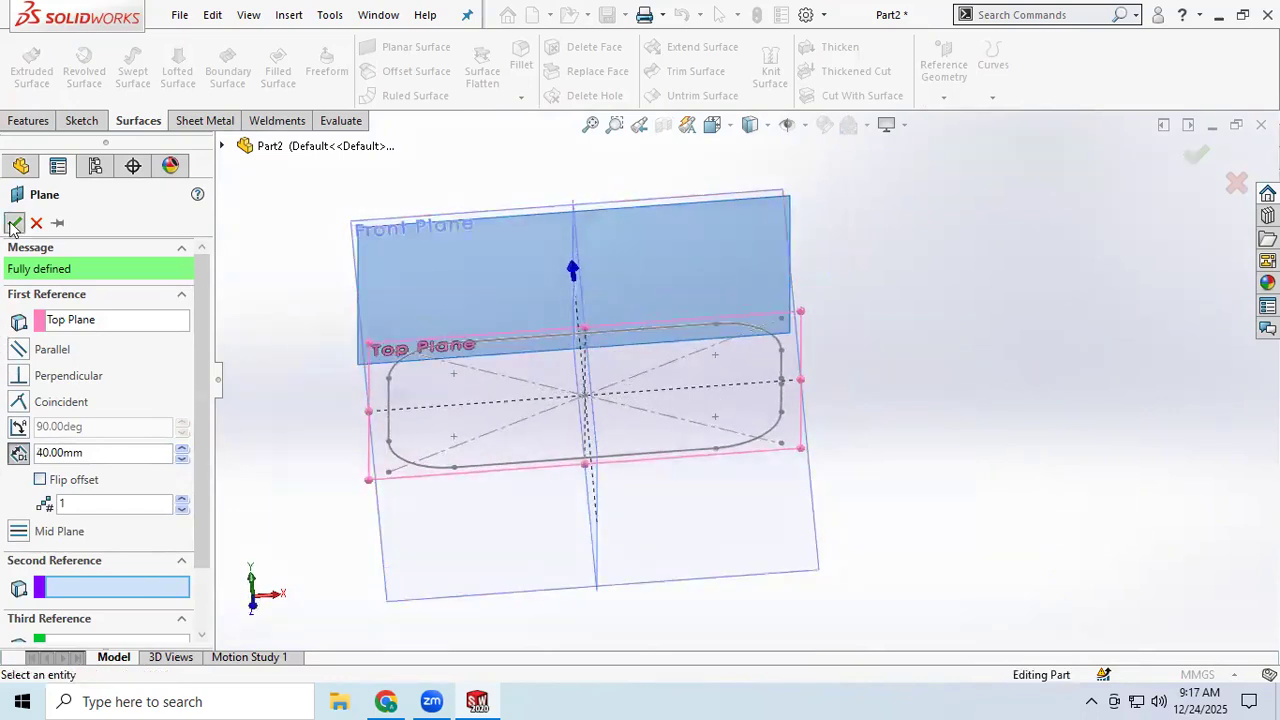
# - Start a sketch on the new offset plane and draw a circle of about 72 mm diameter centred on the origin
pyautogui.click(76, 124)
pyautogui.click(26, 58)
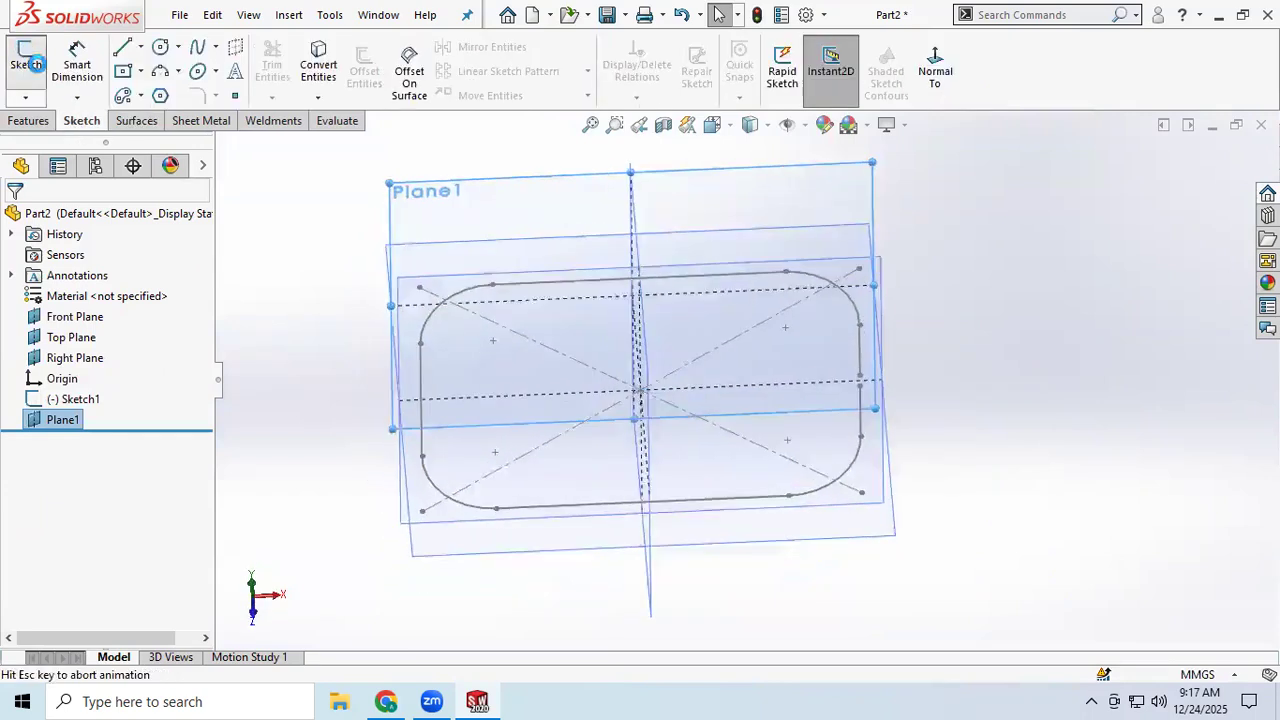
pyautogui.click(160, 48)
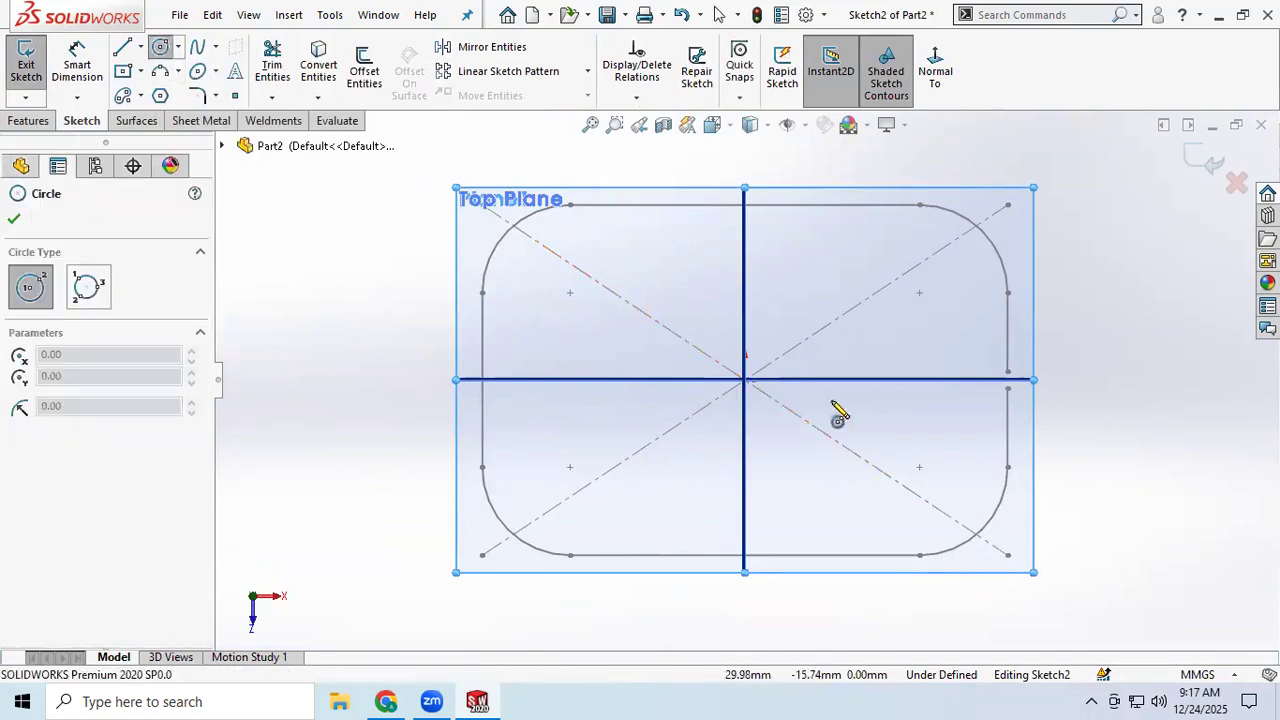
pyautogui.click(745, 380)
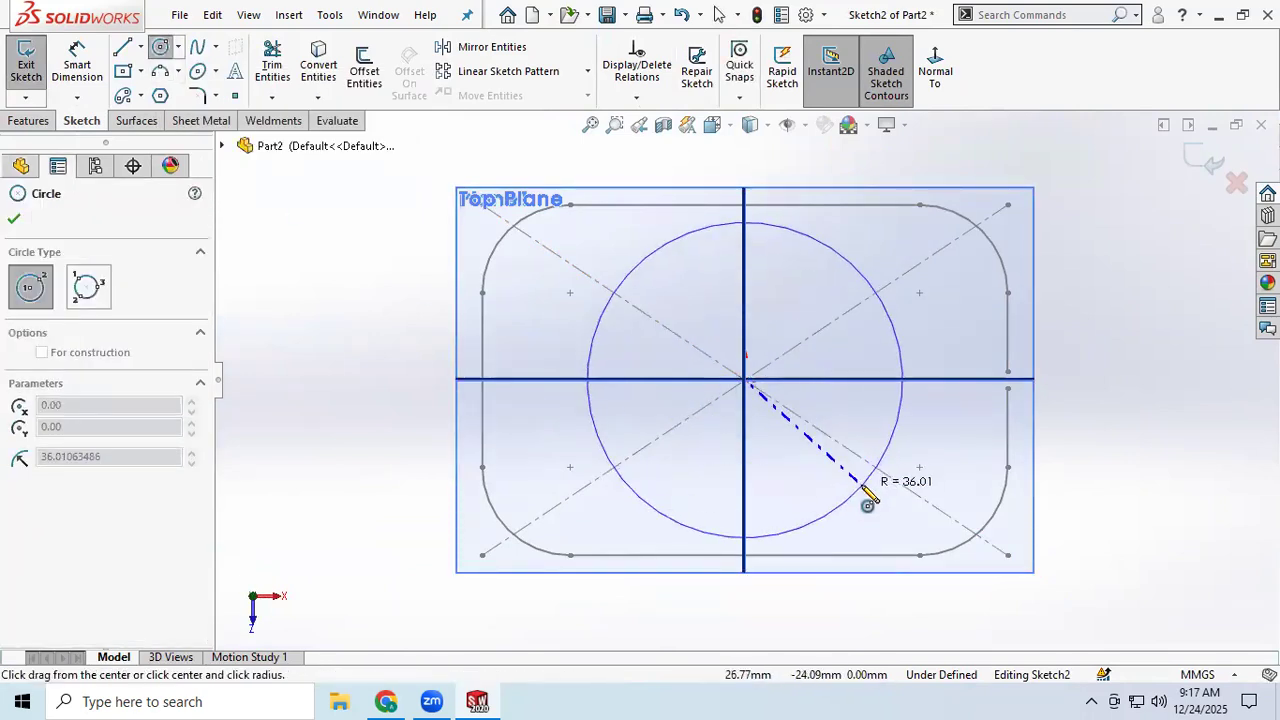
pyautogui.click(861, 487)
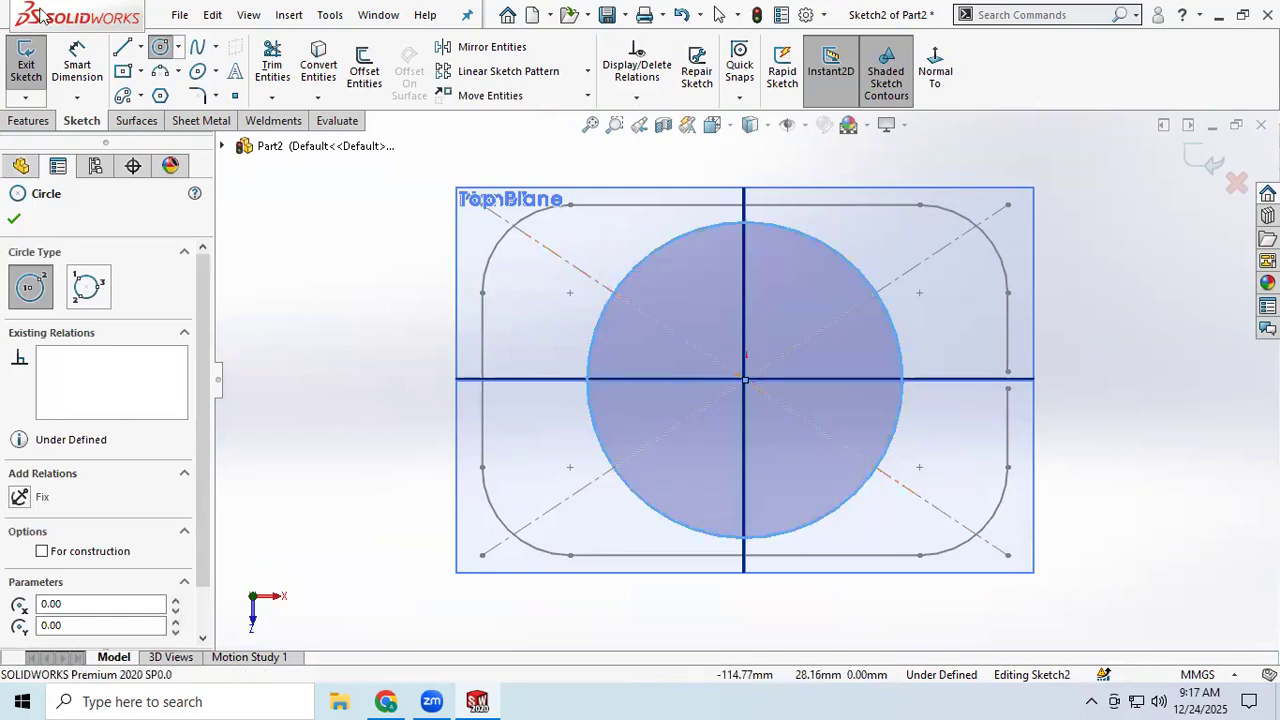
# - Sketch a small circle of about 7.4 mm diameter centred on the large circle's right quadrant point
pyautogui.click(162, 49)
pyautogui.click(906, 386)
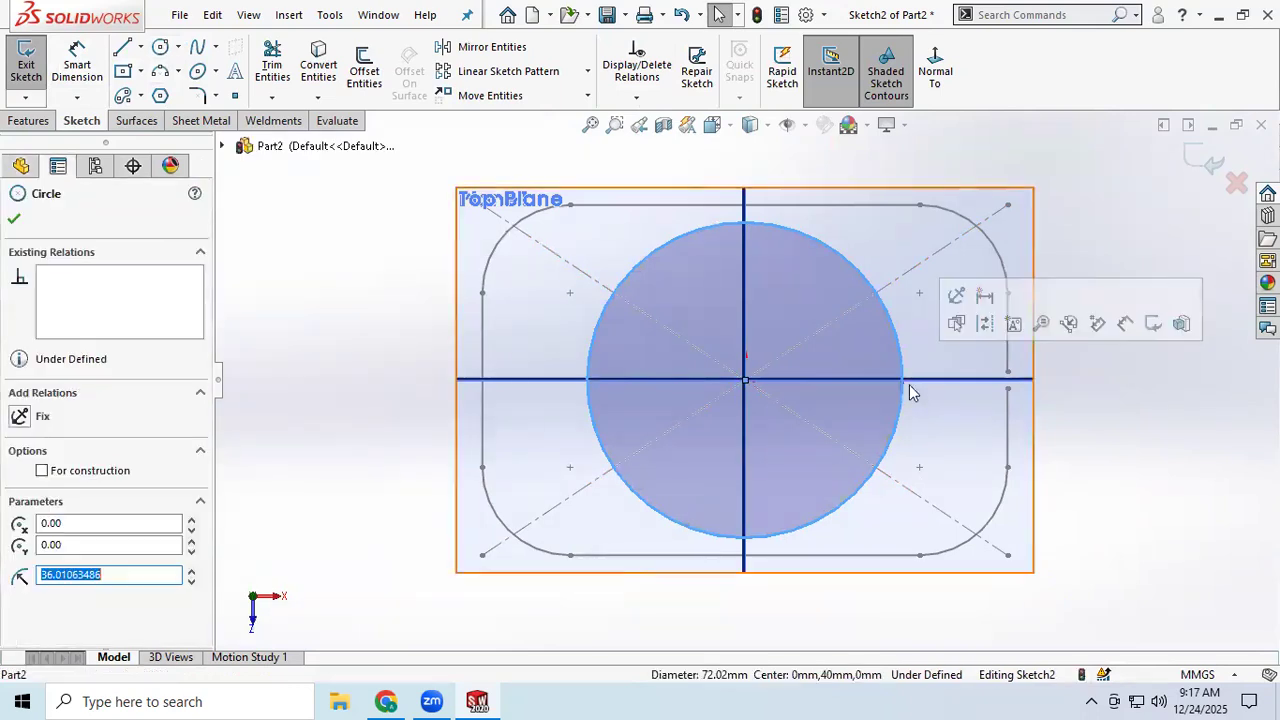
pyautogui.click(164, 48)
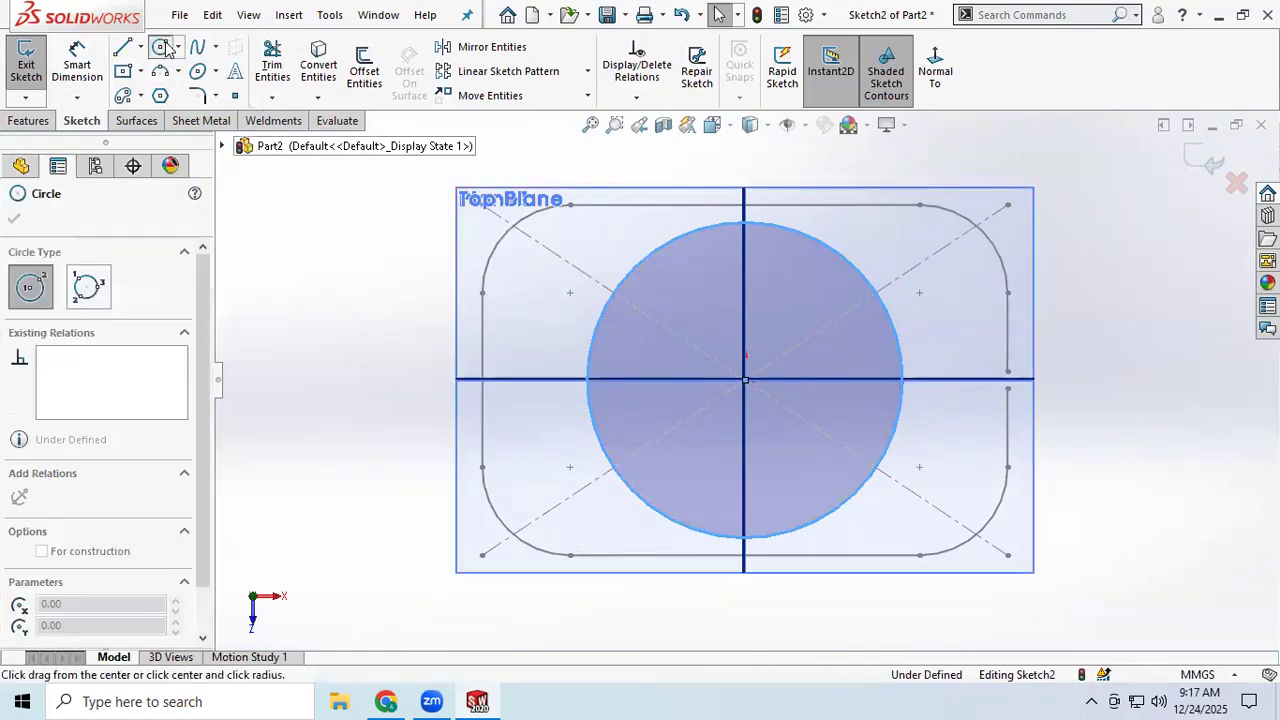
pyautogui.click(903, 380)
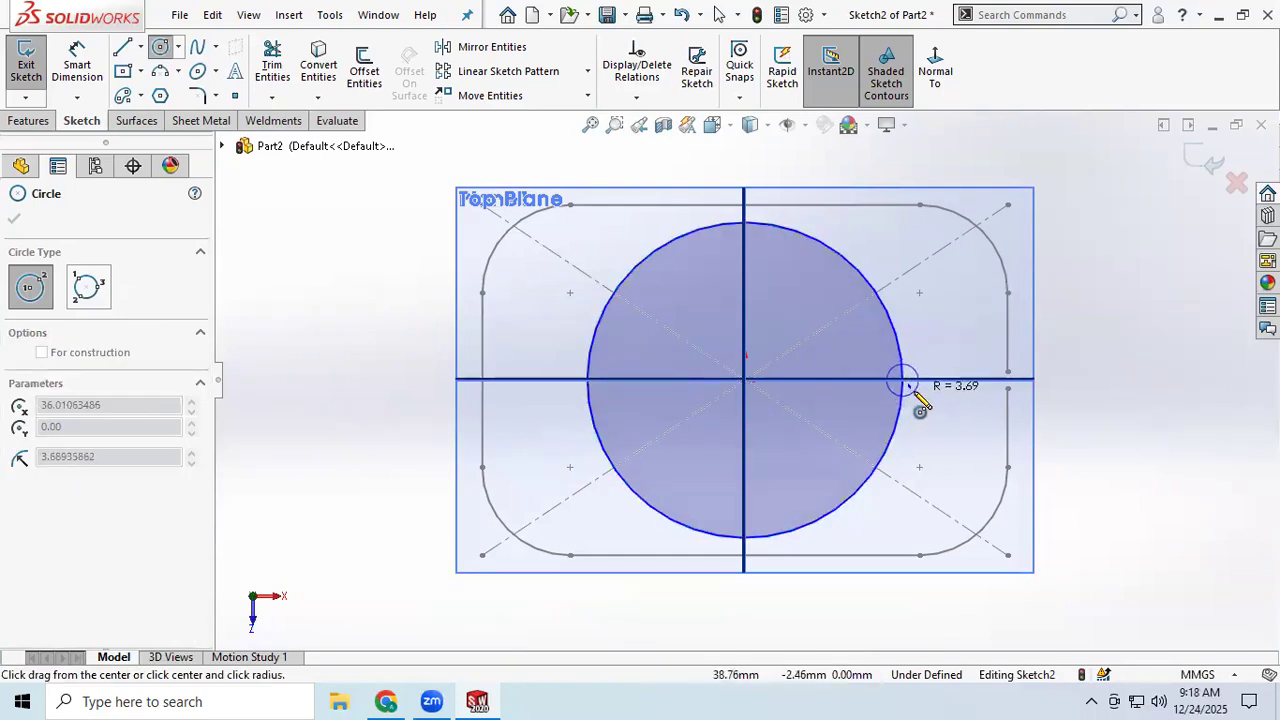
pyautogui.click(920, 400)
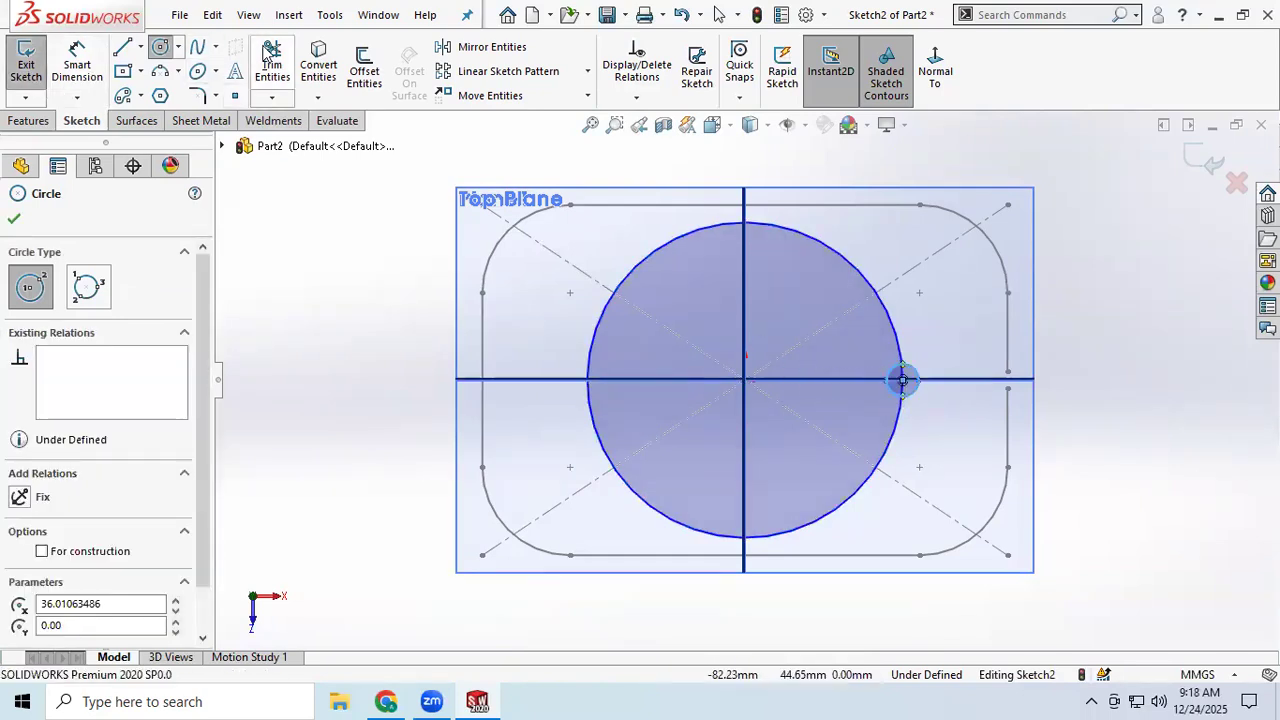
# - Trim the large circle inside the small one, delete the small circle to leave a gap, and close the sketch
pyautogui.click(268, 55)
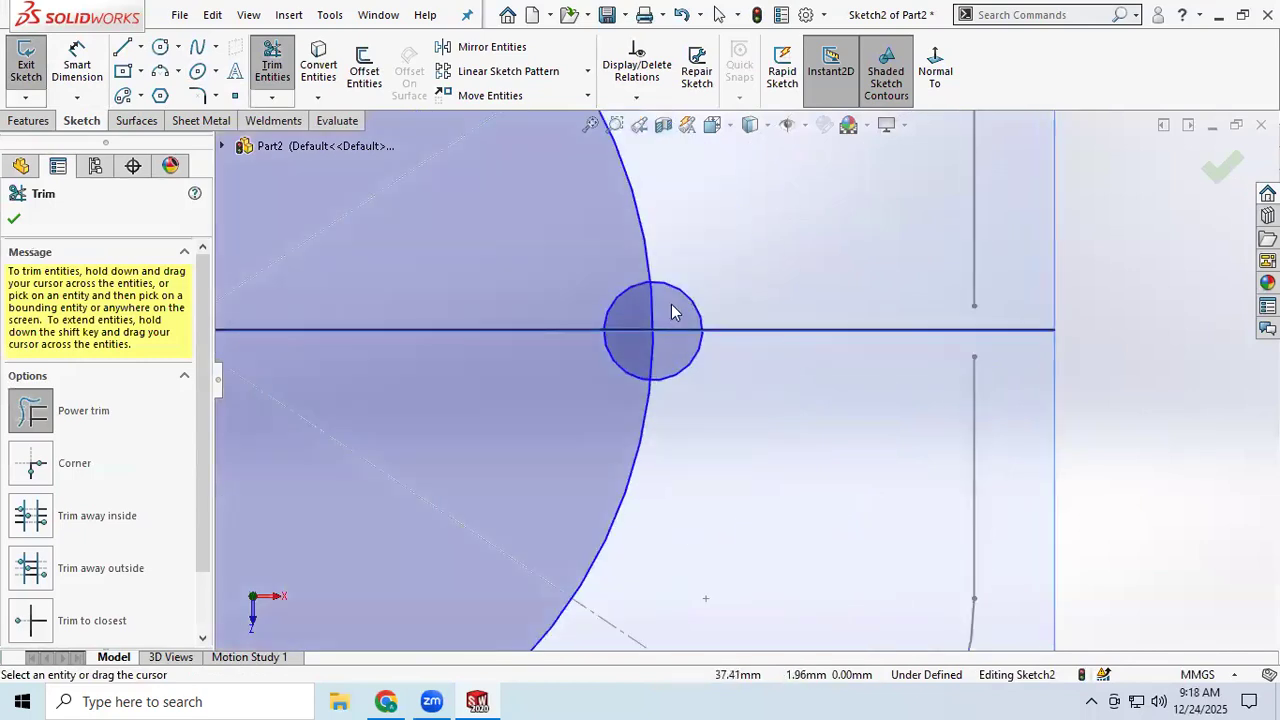
pyautogui.moveTo(674, 309); pyautogui.dragTo(649, 334)
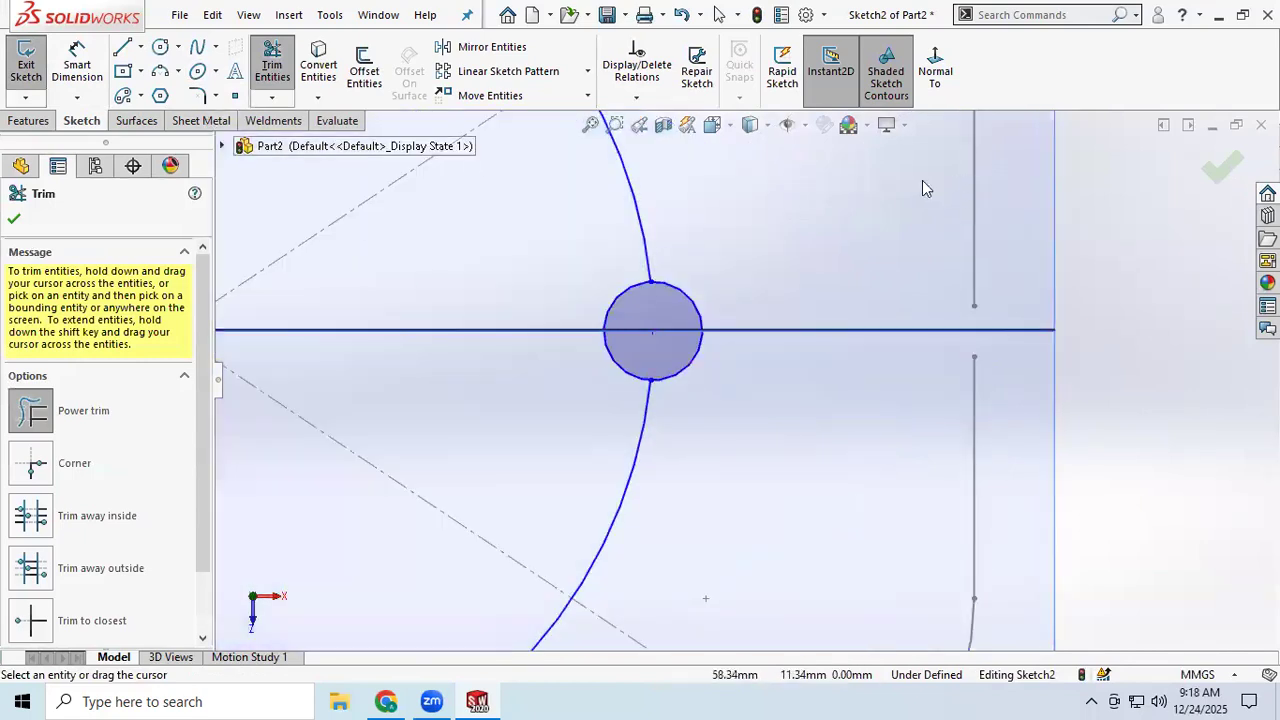
pyautogui.click(275, 52)
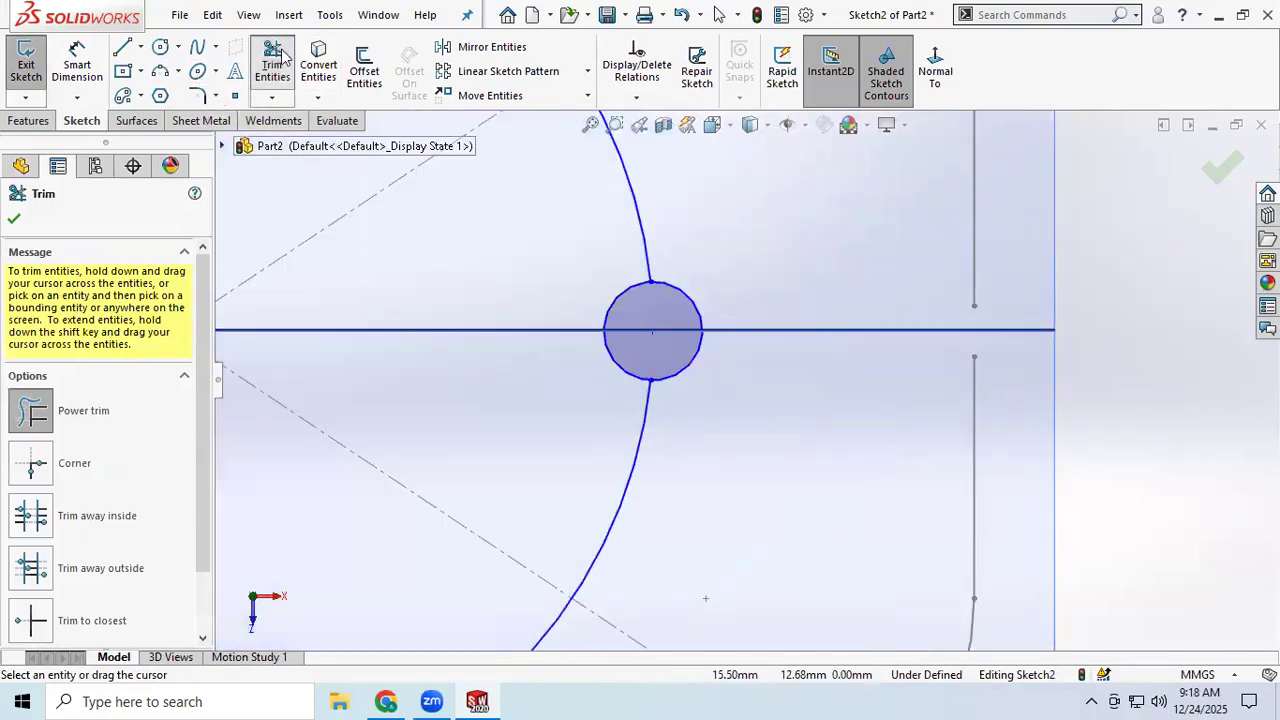
pyautogui.click(677, 292)
pyautogui.press('Delete')
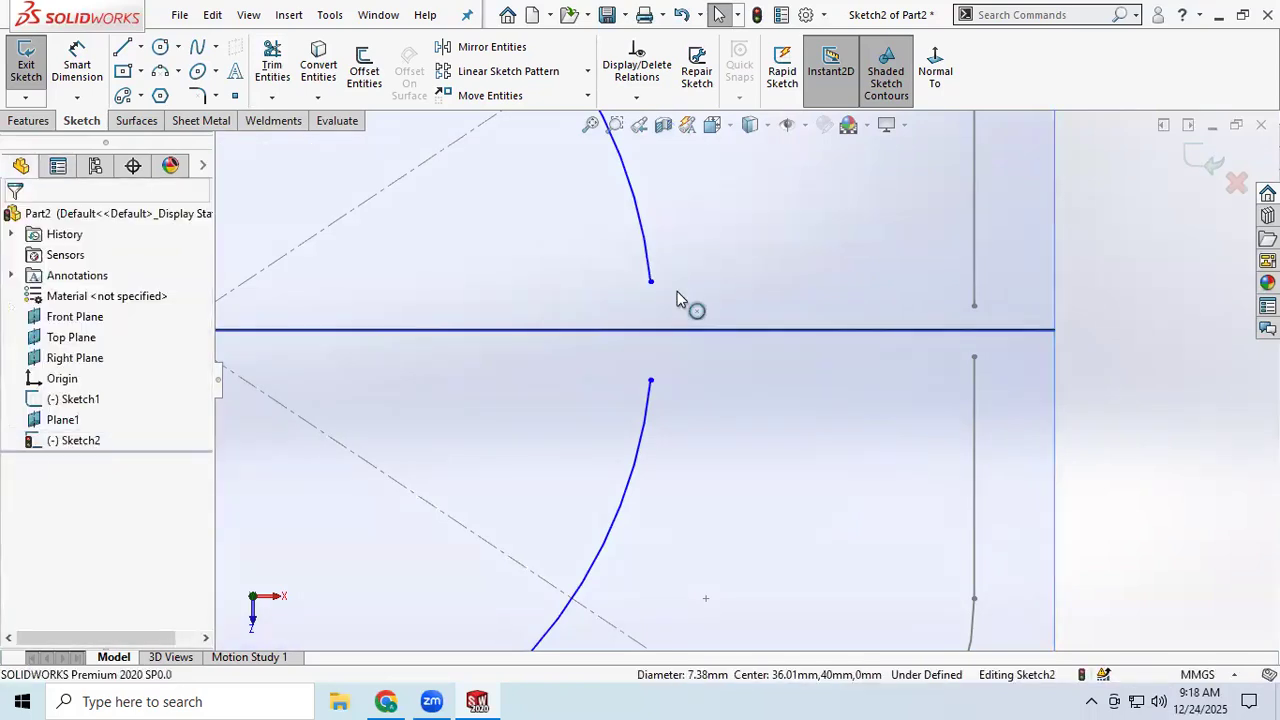
pyautogui.press('f')
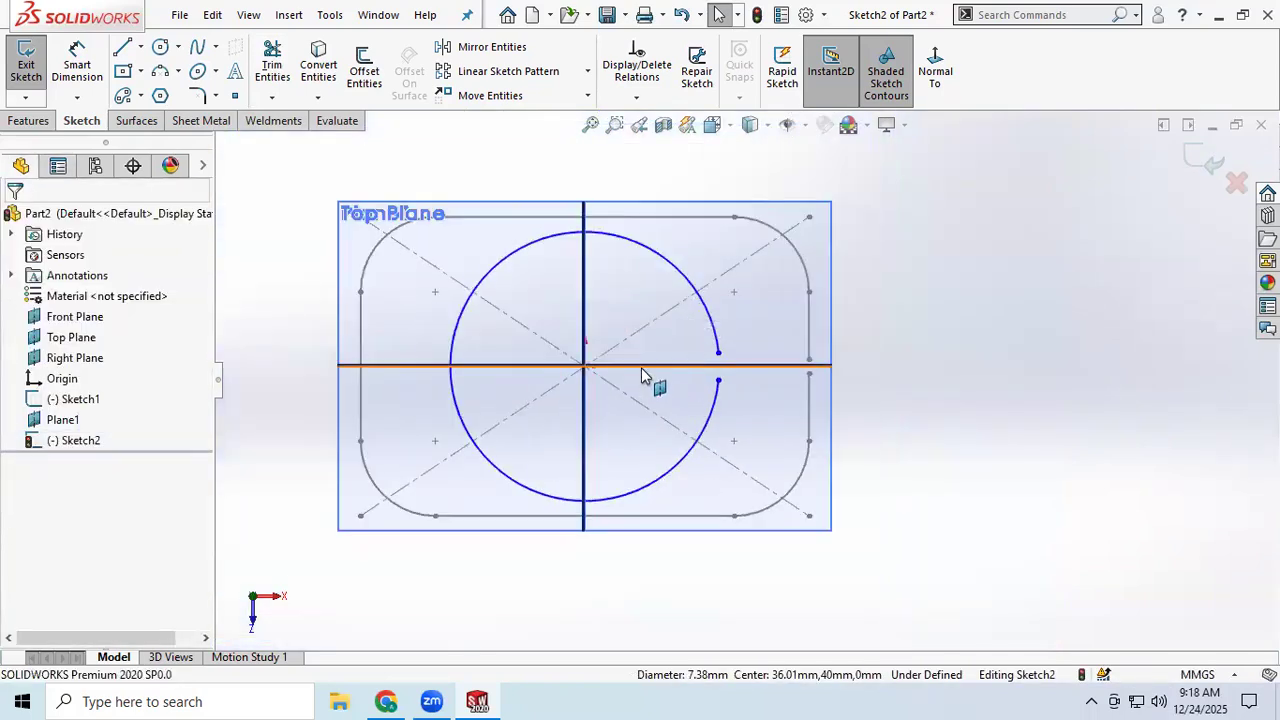
pyautogui.scroll(1, 648, 378)
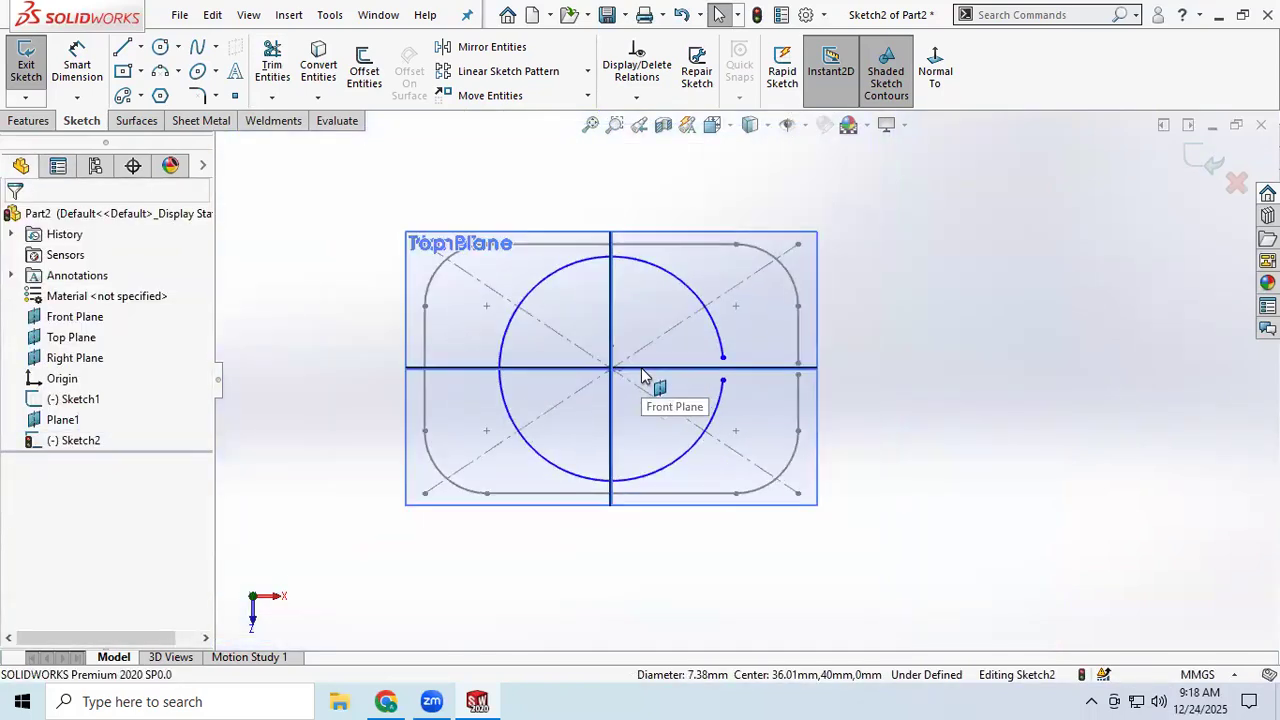
pyautogui.click(1203, 158)
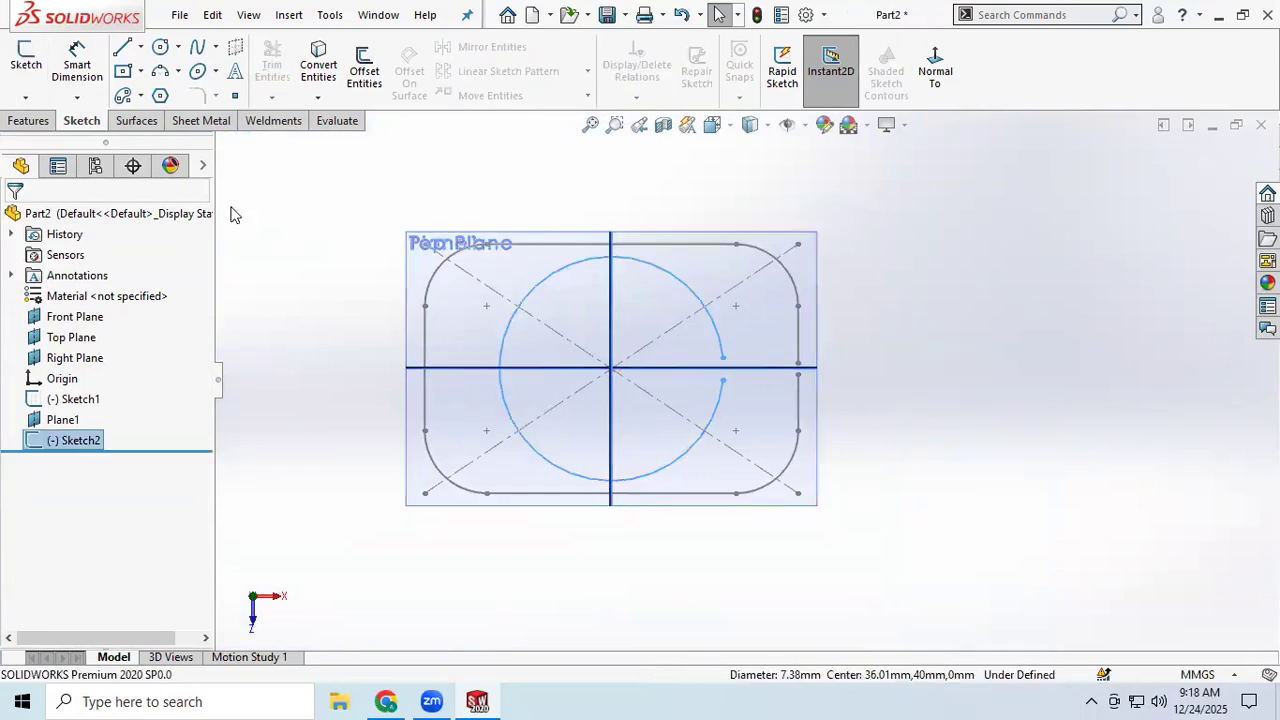
# - Start a sheet metal Lofted Bend using the open filleted rectangle and the open circle as profiles
pyautogui.click(136, 121)
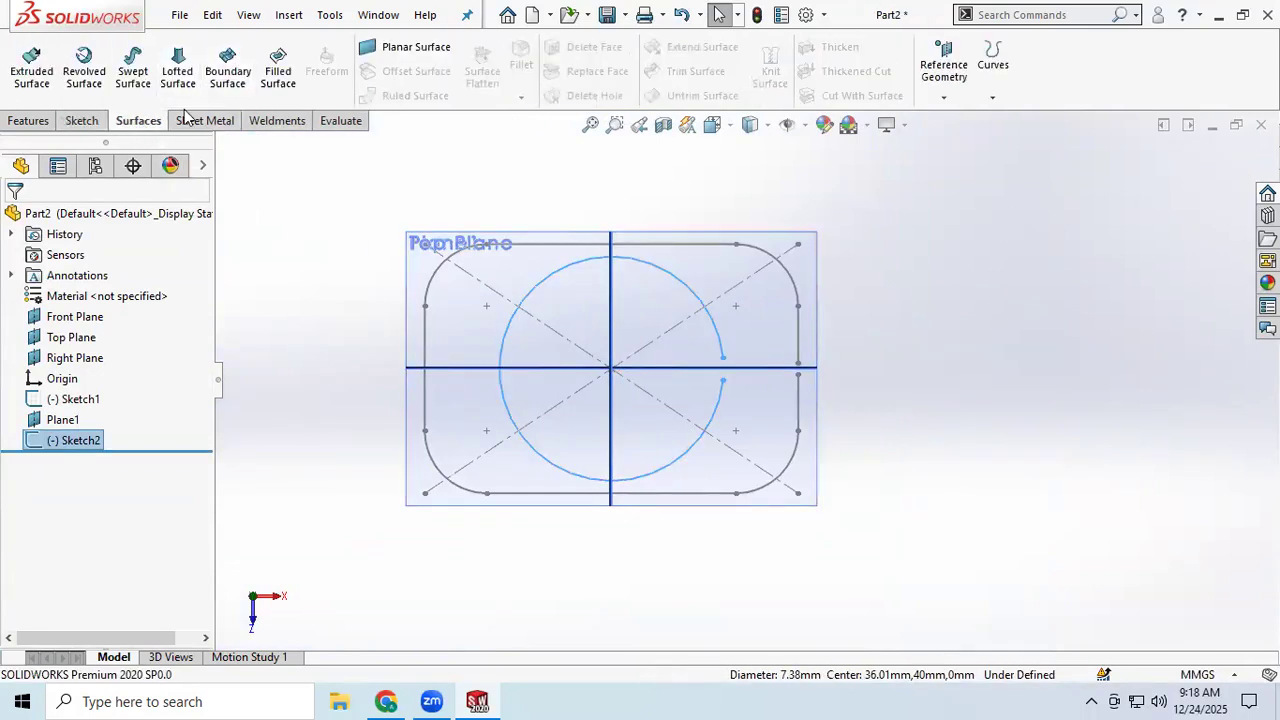
pyautogui.click(185, 121)
pyautogui.click(151, 60)
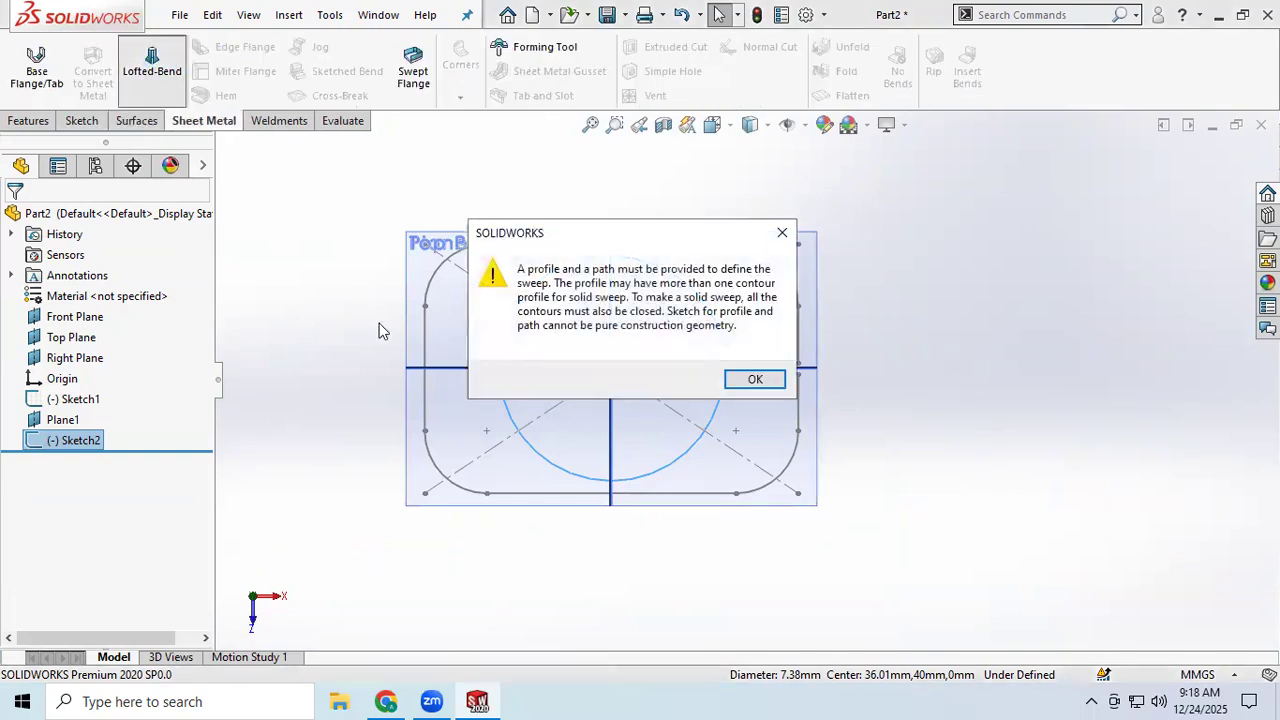
pyautogui.click(755, 382)
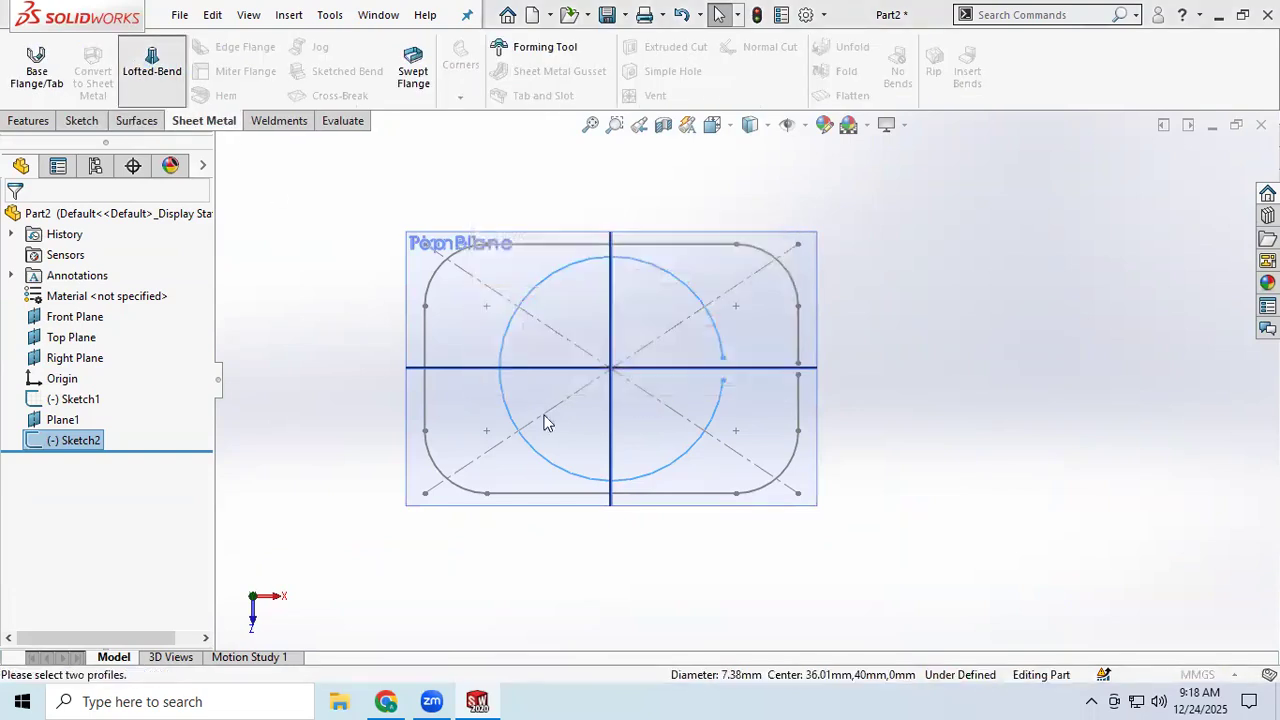
pyautogui.moveTo(336, 428); pyautogui.dragTo(340, 166, button='middle')
pyautogui.moveTo(414, 337); pyautogui.dragTo(536, 483, button='middle')
pyautogui.click(533, 465)
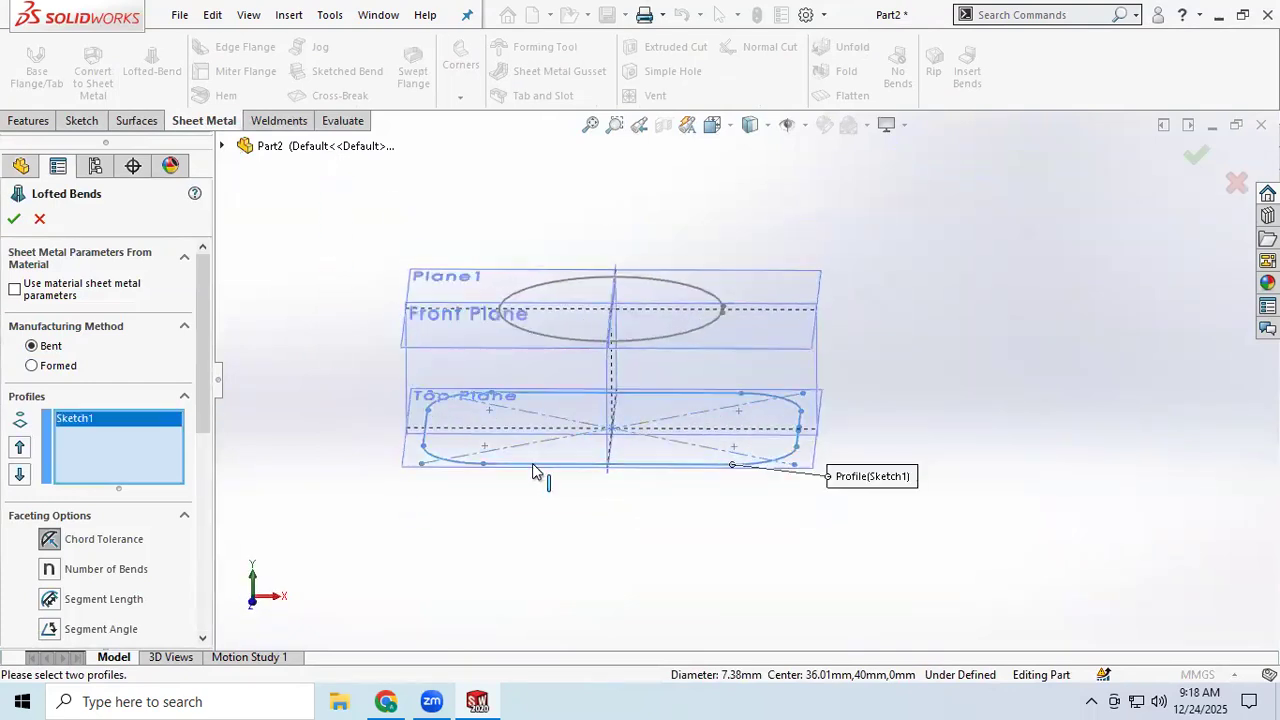
pyautogui.click(555, 340)
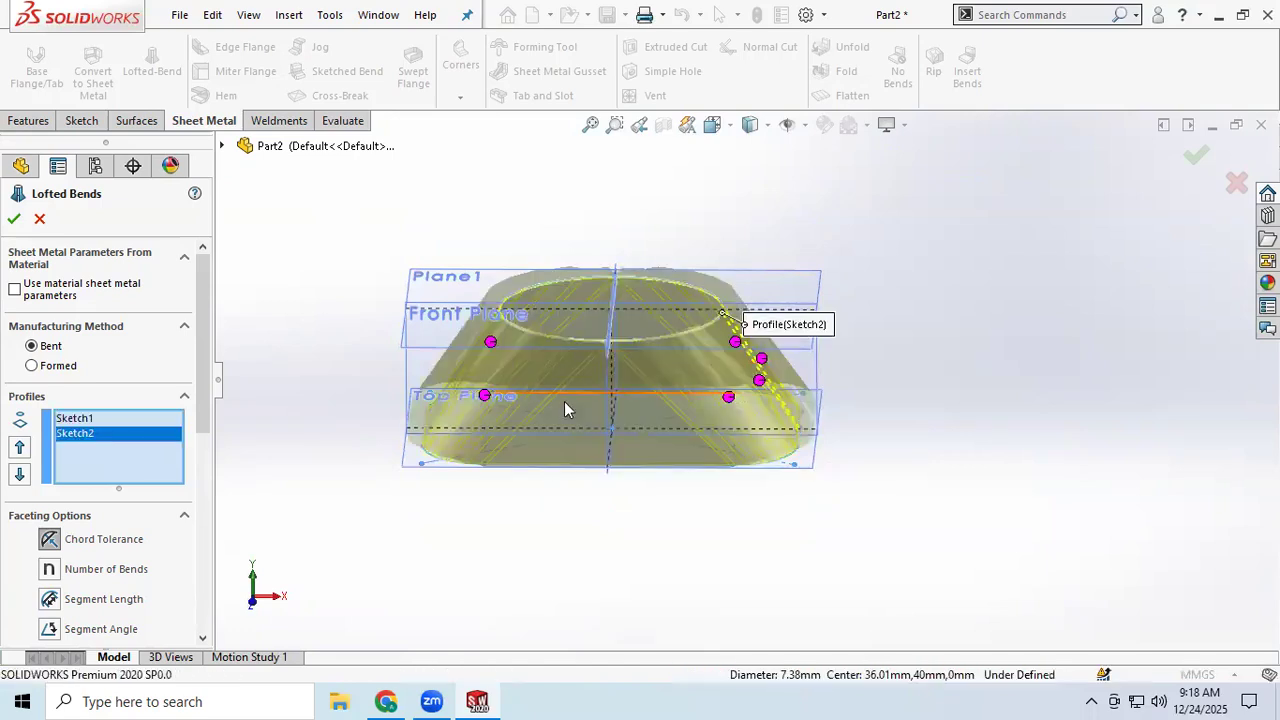
pyautogui.moveTo(559, 430); pyautogui.dragTo(697, 469, button='middle')
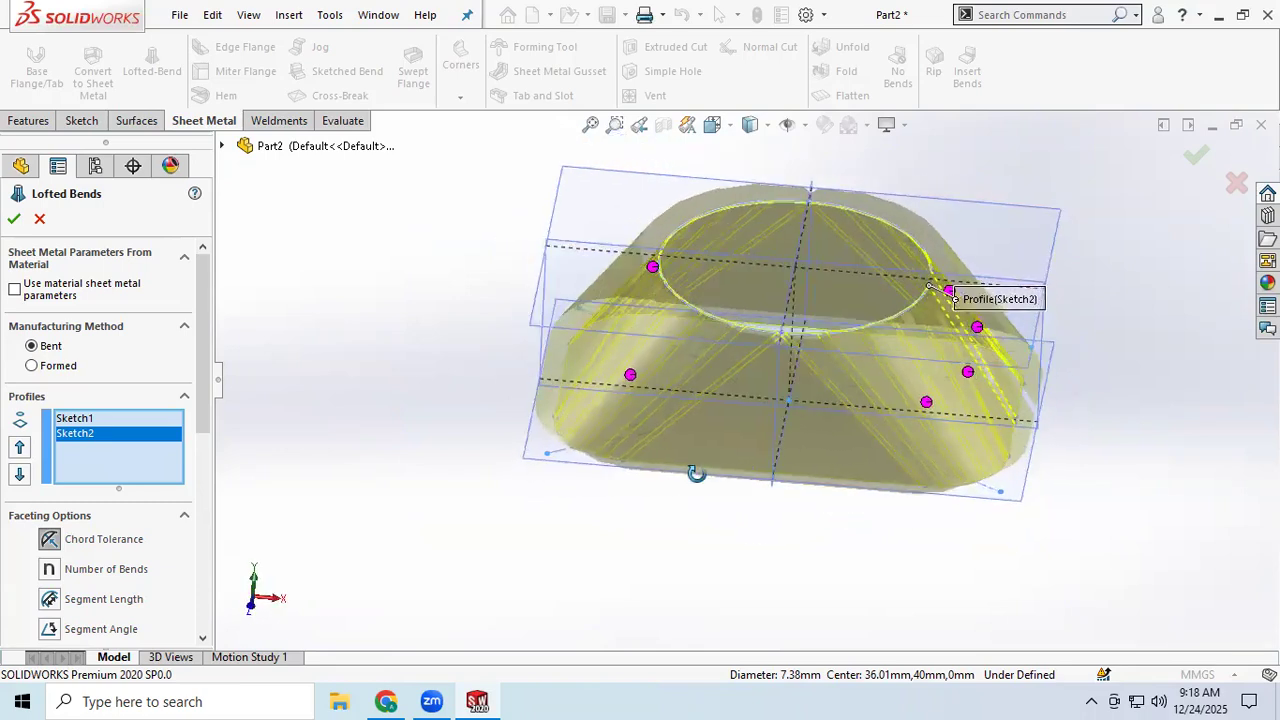
# - Set the lofted bend to the Formed manufacturing method with a 5 mm thickness and create it
pyautogui.click(35, 366)
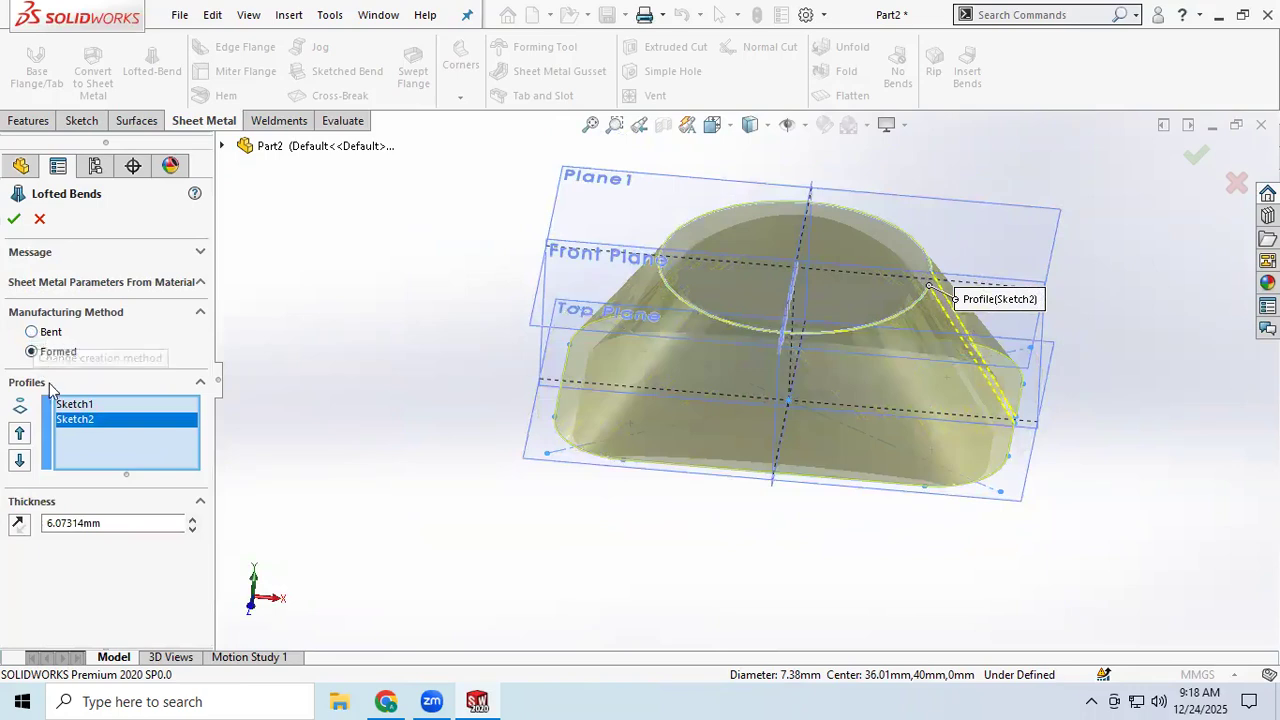
pyautogui.moveTo(107, 524); pyautogui.dragTo(8, 510)
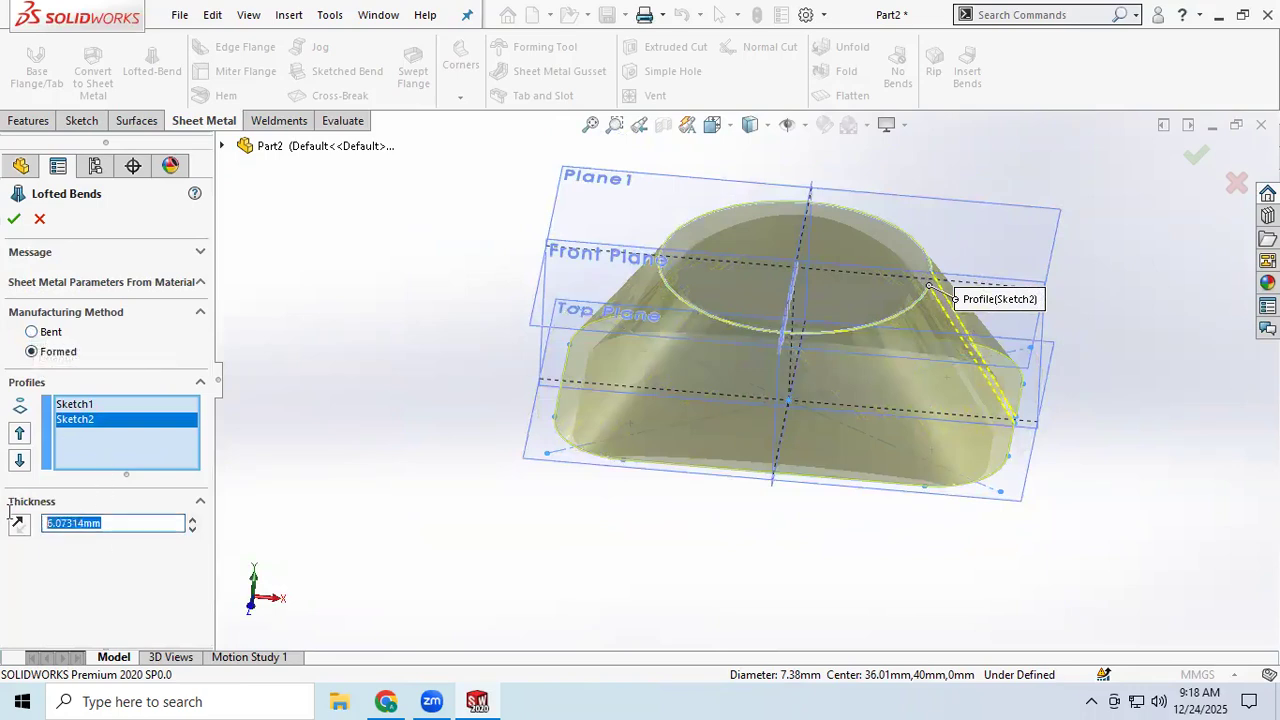
pyautogui.write('5')
pyautogui.press('Return')
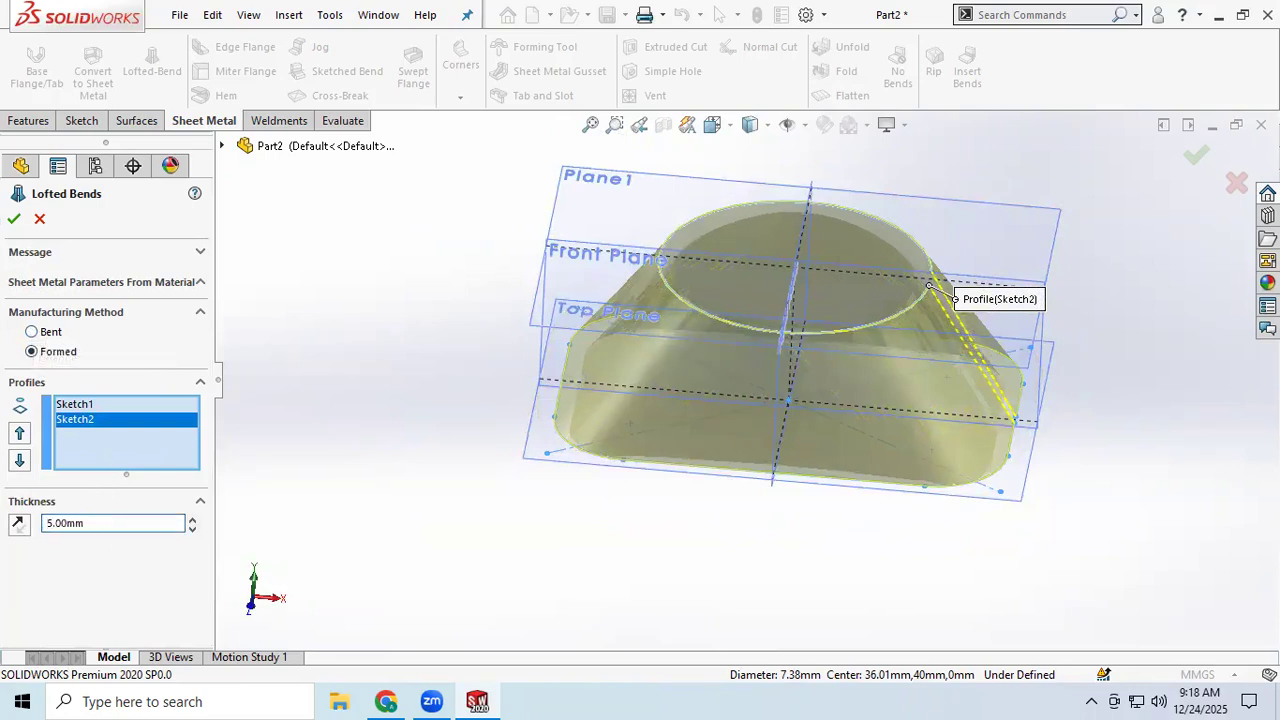
pyautogui.click(14, 218)
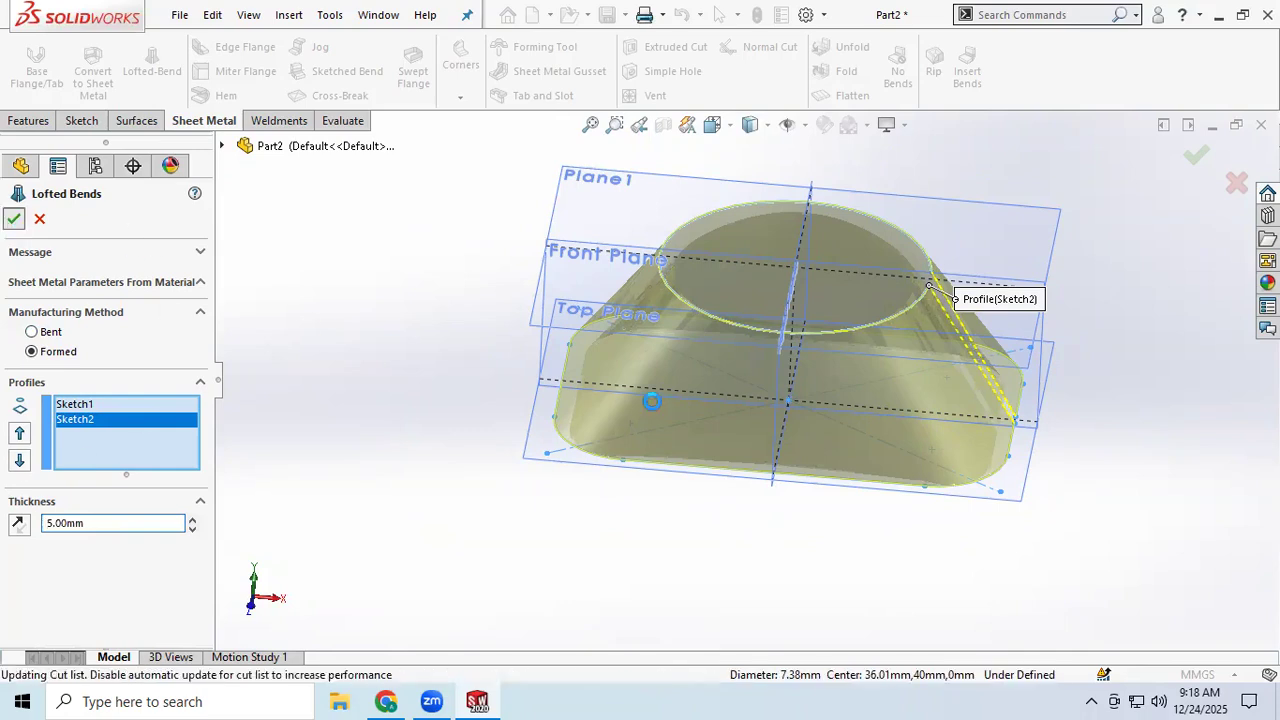
# - Reopen the formed lofted bend's definition and review its message and both profiles
pyautogui.moveTo(842, 351); pyautogui.dragTo(771, 423, button='middle')
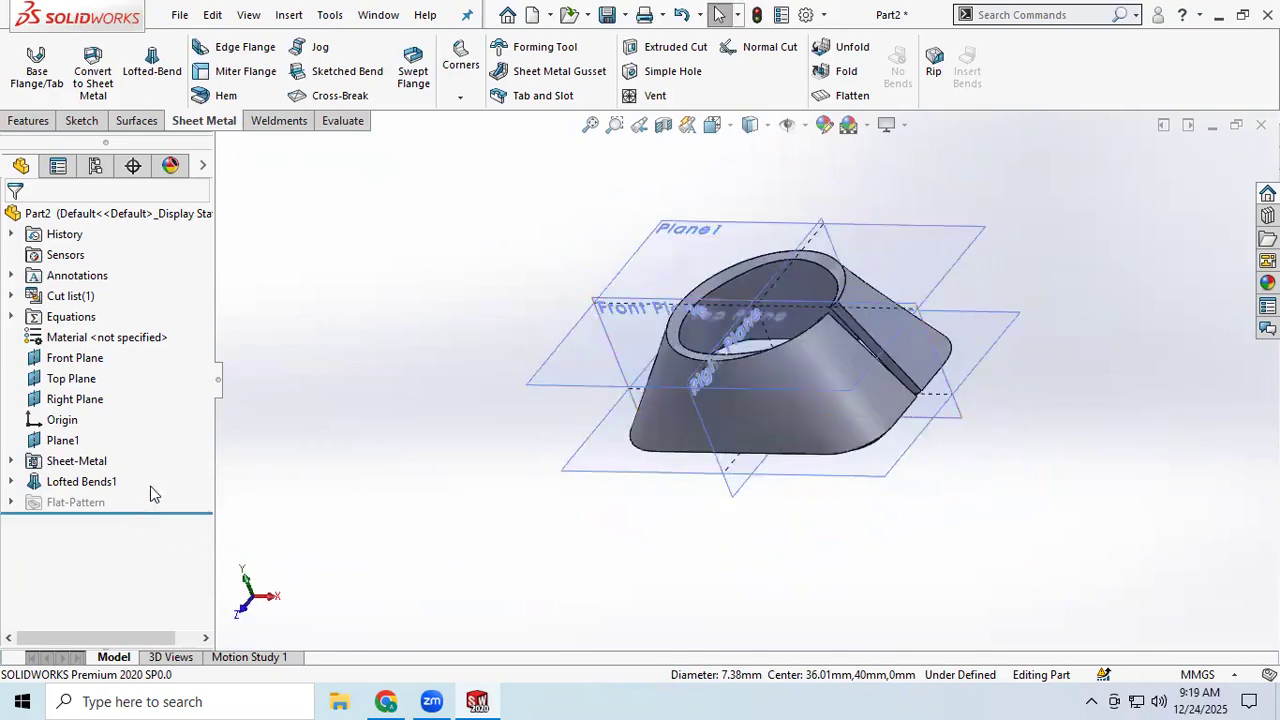
pyautogui.scroll(-3, 749, 338)
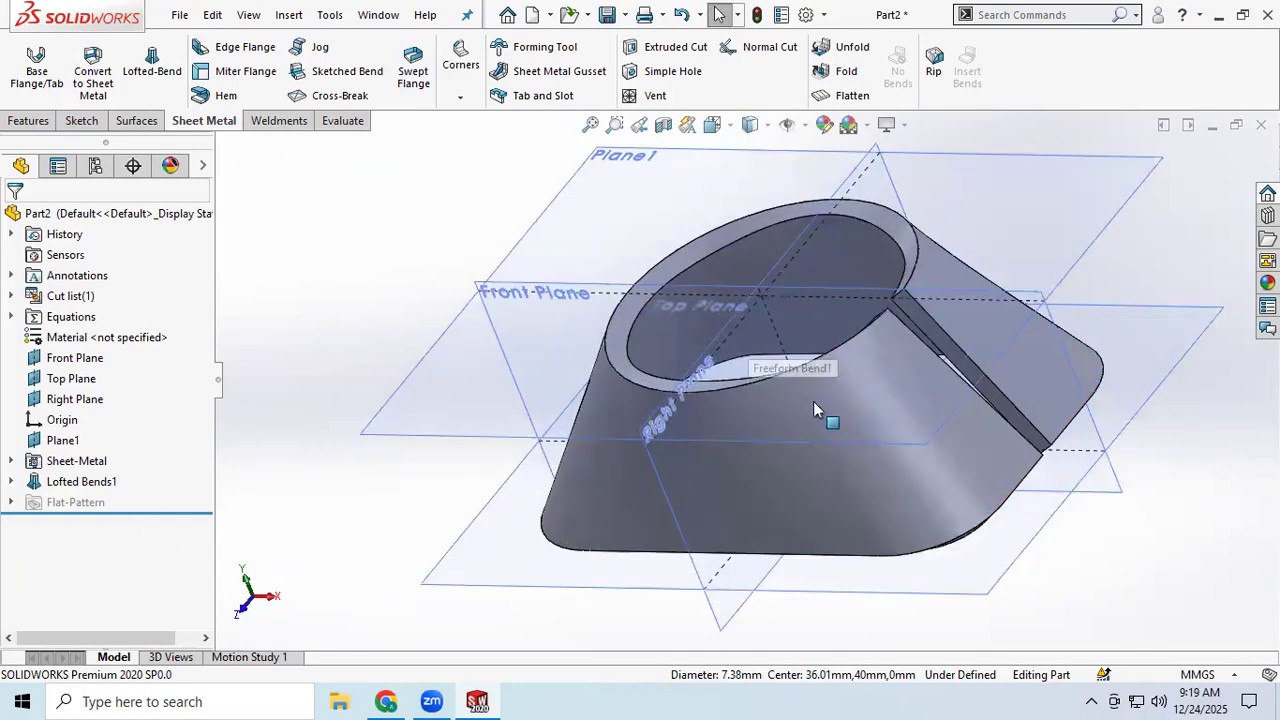
pyautogui.rightClick(88, 481)
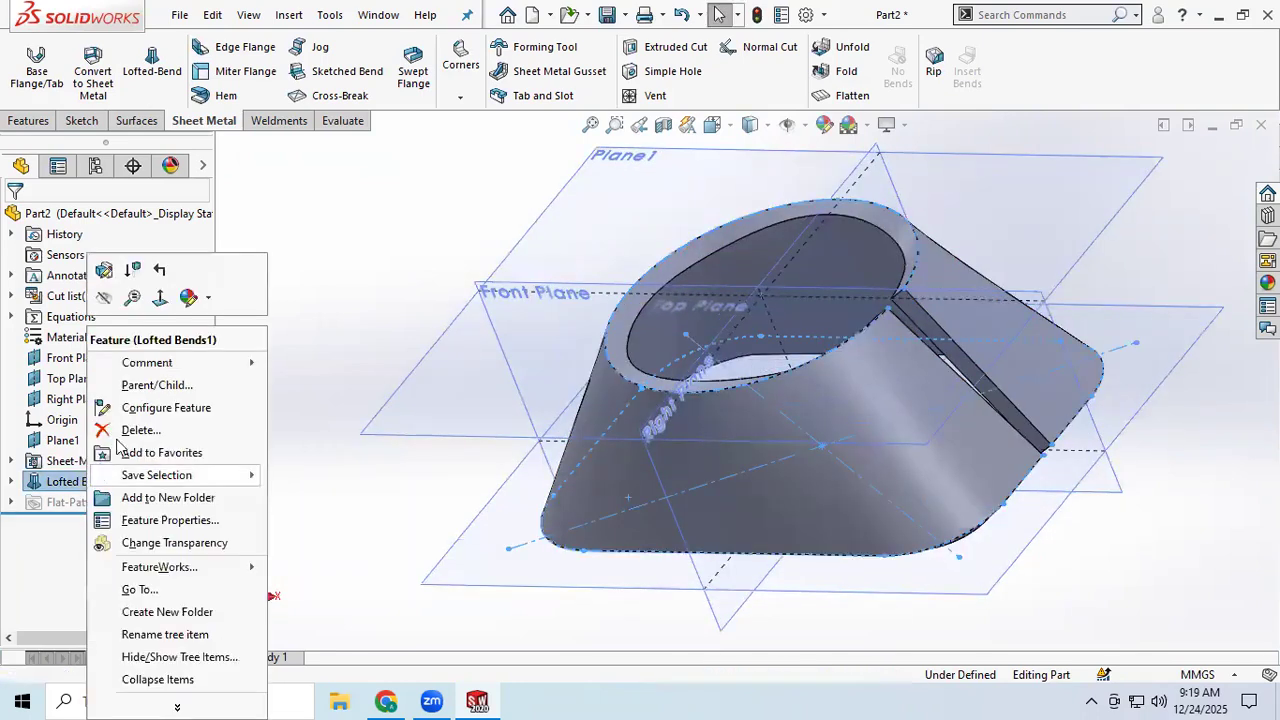
pyautogui.click(102, 287)
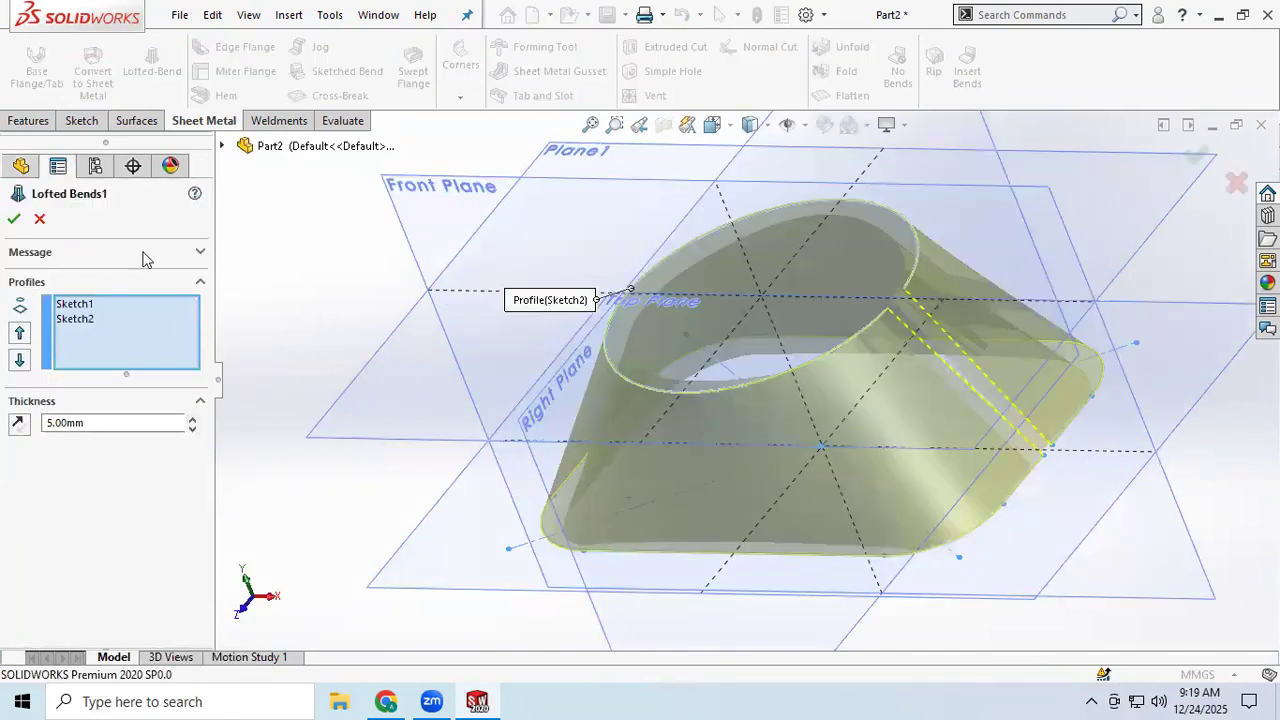
pyautogui.click(201, 253)
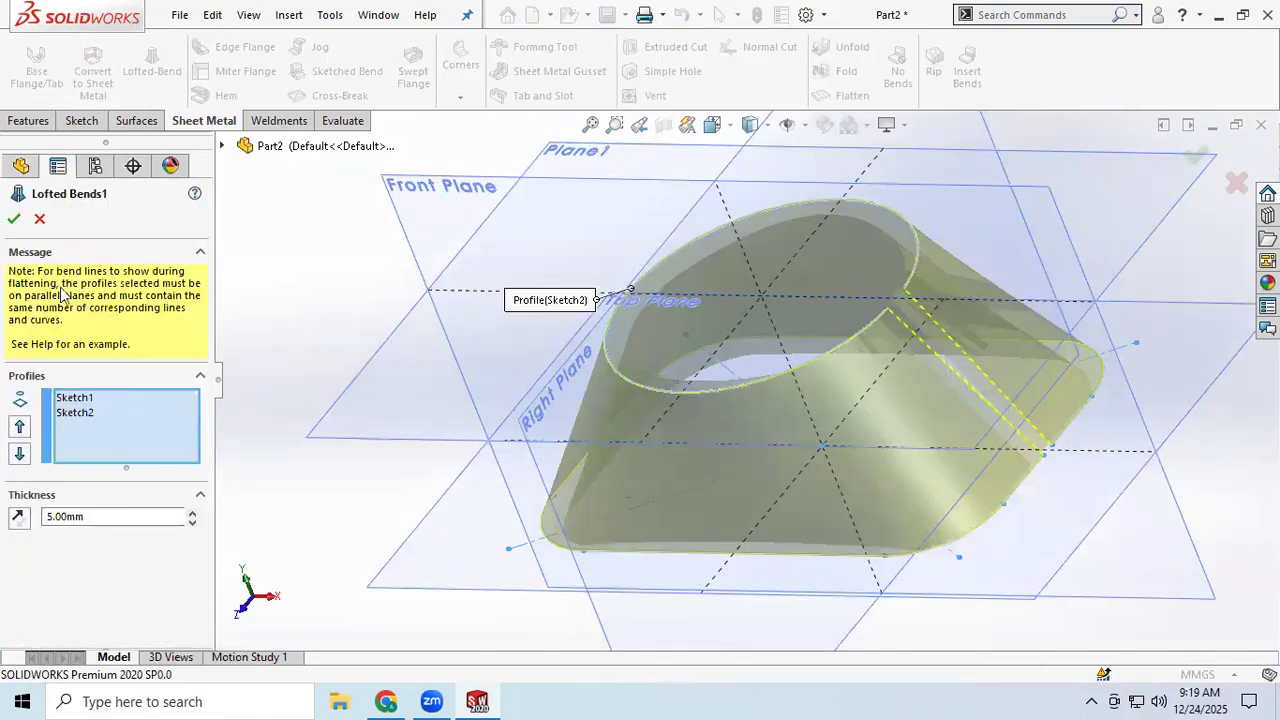
pyautogui.click(72, 399)
pyautogui.click(72, 413)
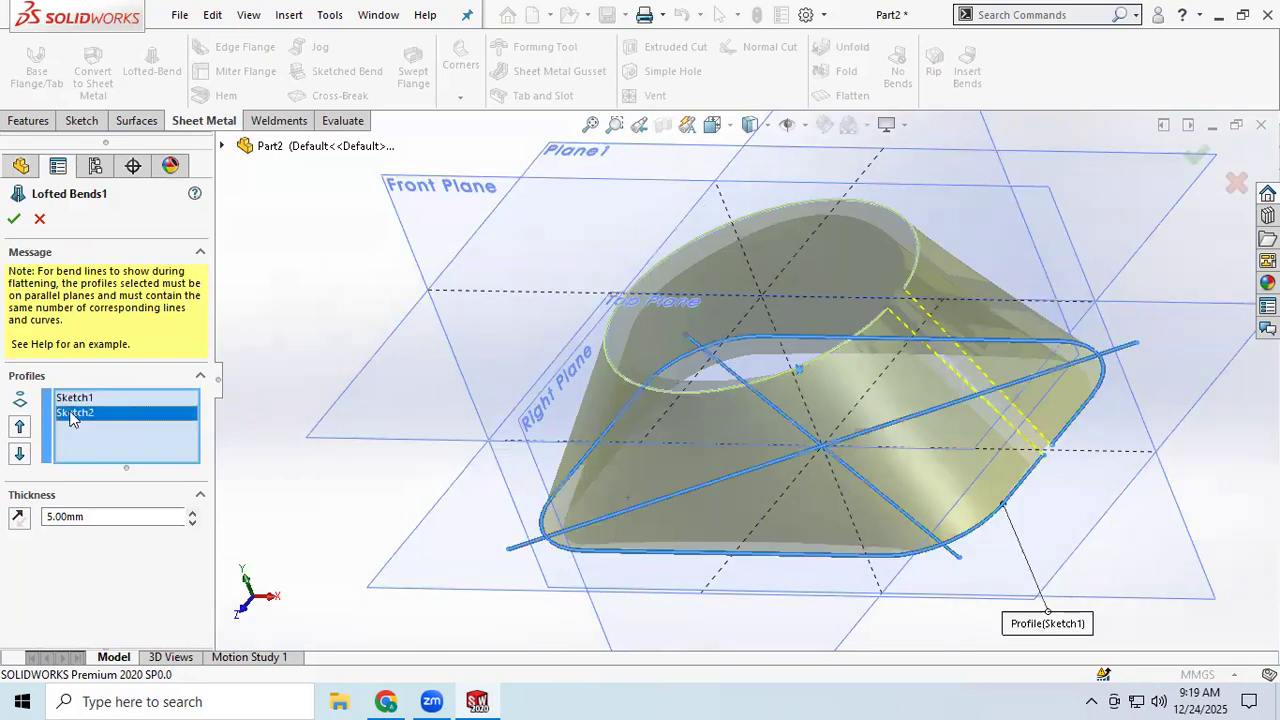
pyautogui.click(15, 220)
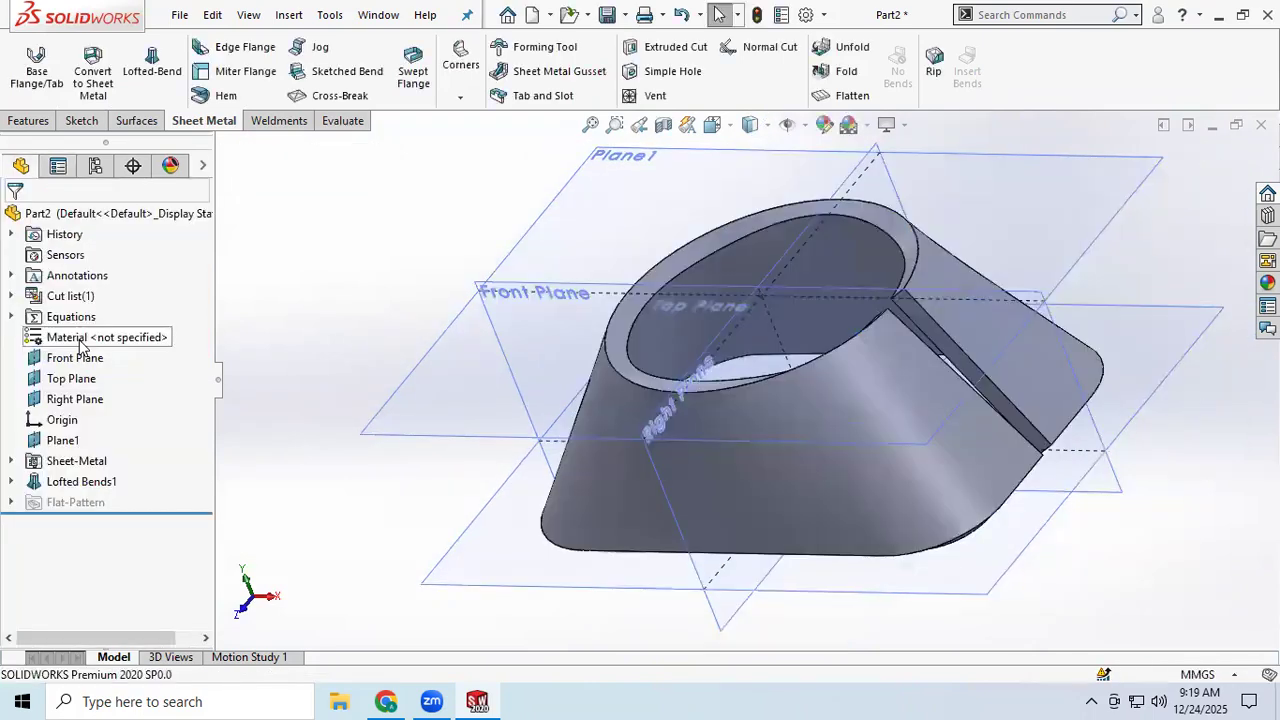
# - Delete the formed lofted bend feature while keeping both profile sketches
pyautogui.rightClick(72, 488)
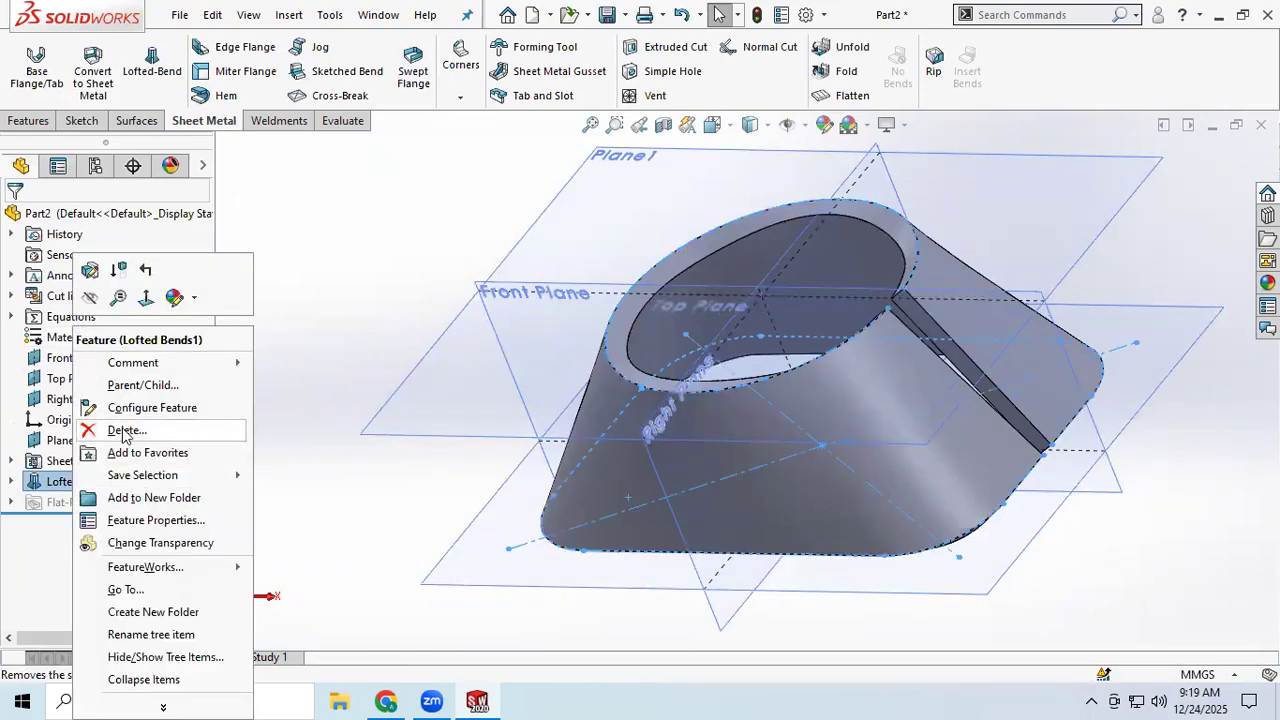
pyautogui.click(128, 432)
pyautogui.click(752, 258)
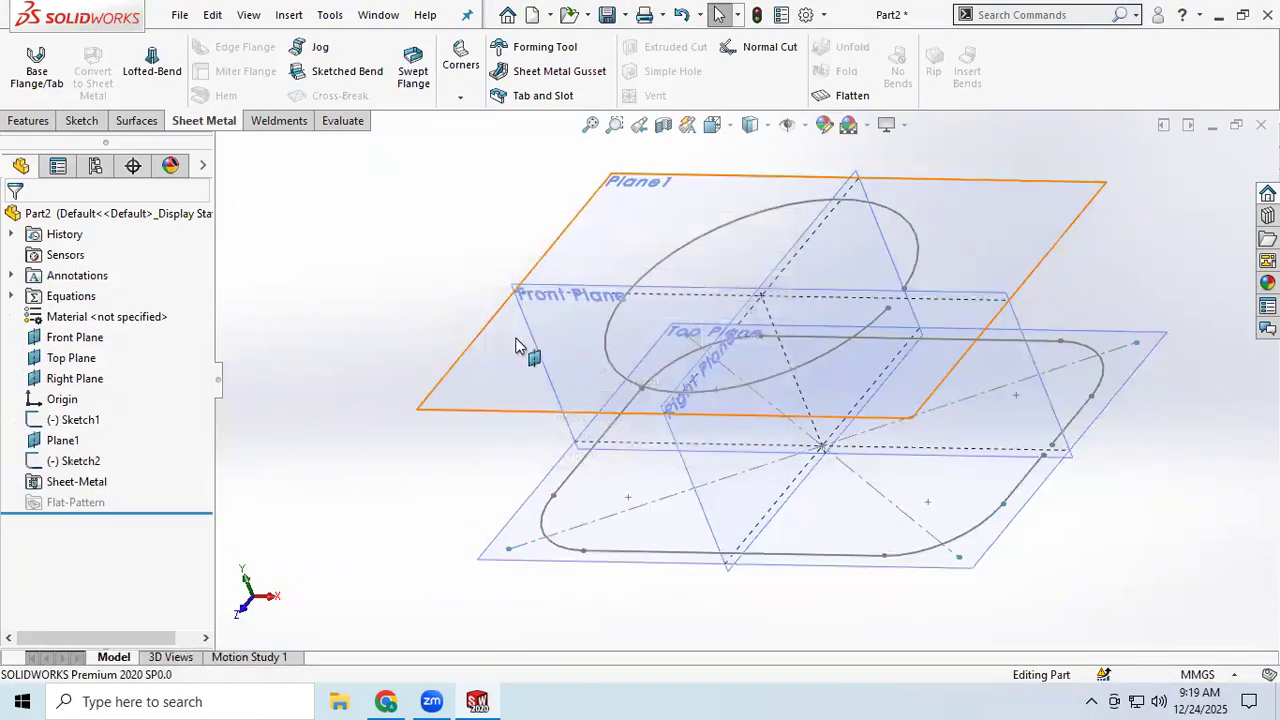
# - Start a new Lofted Bend with the Bent manufacturing method between the open rectangle and the open circle
pyautogui.click(150, 72)
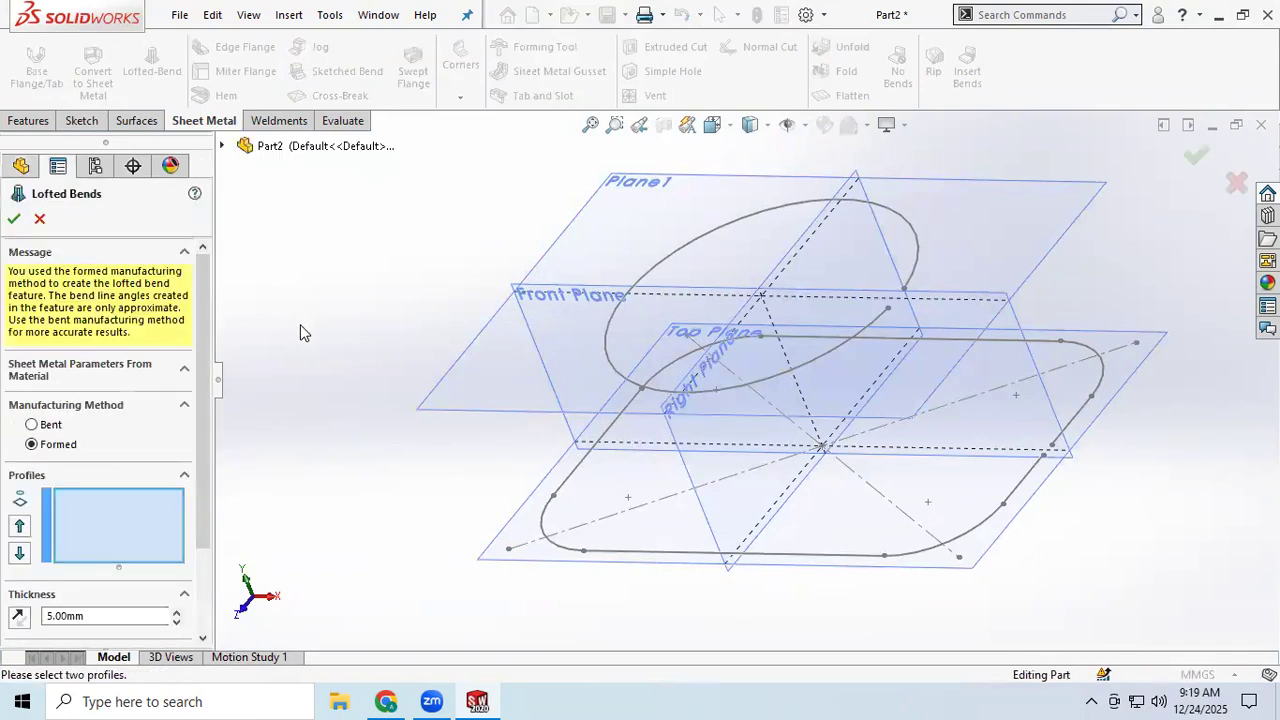
pyautogui.click(31, 426)
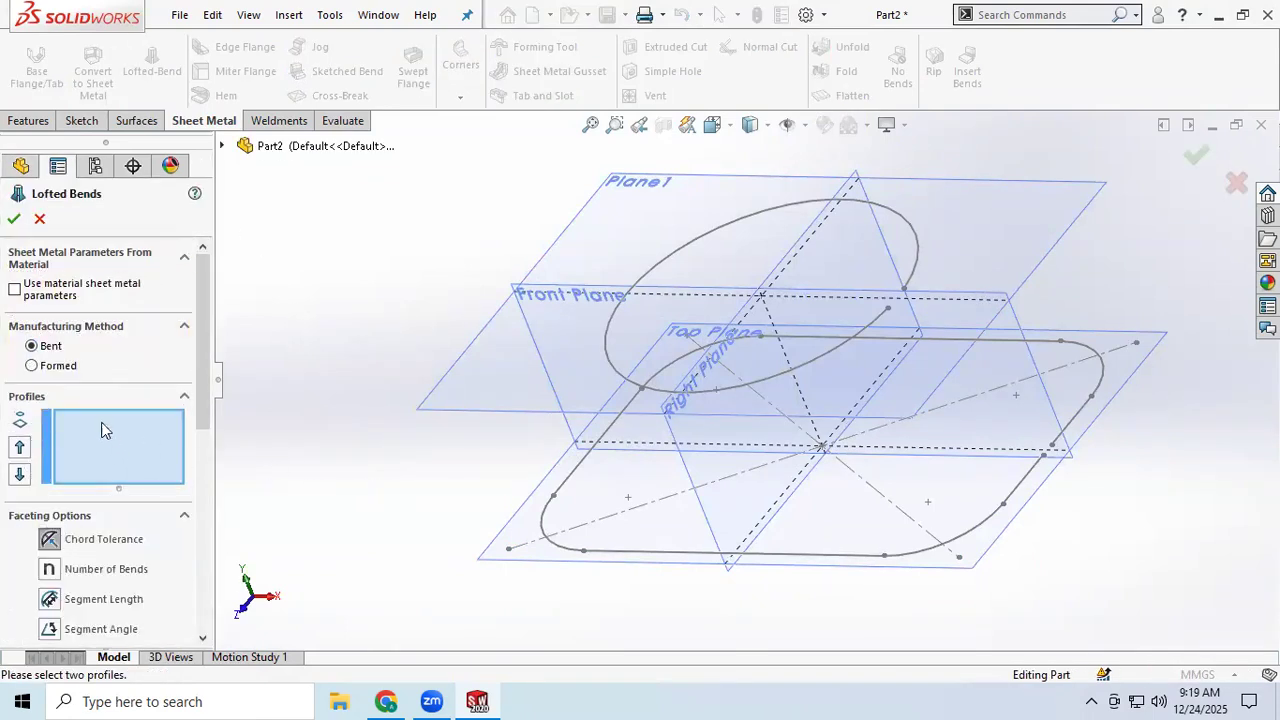
pyautogui.click(843, 563)
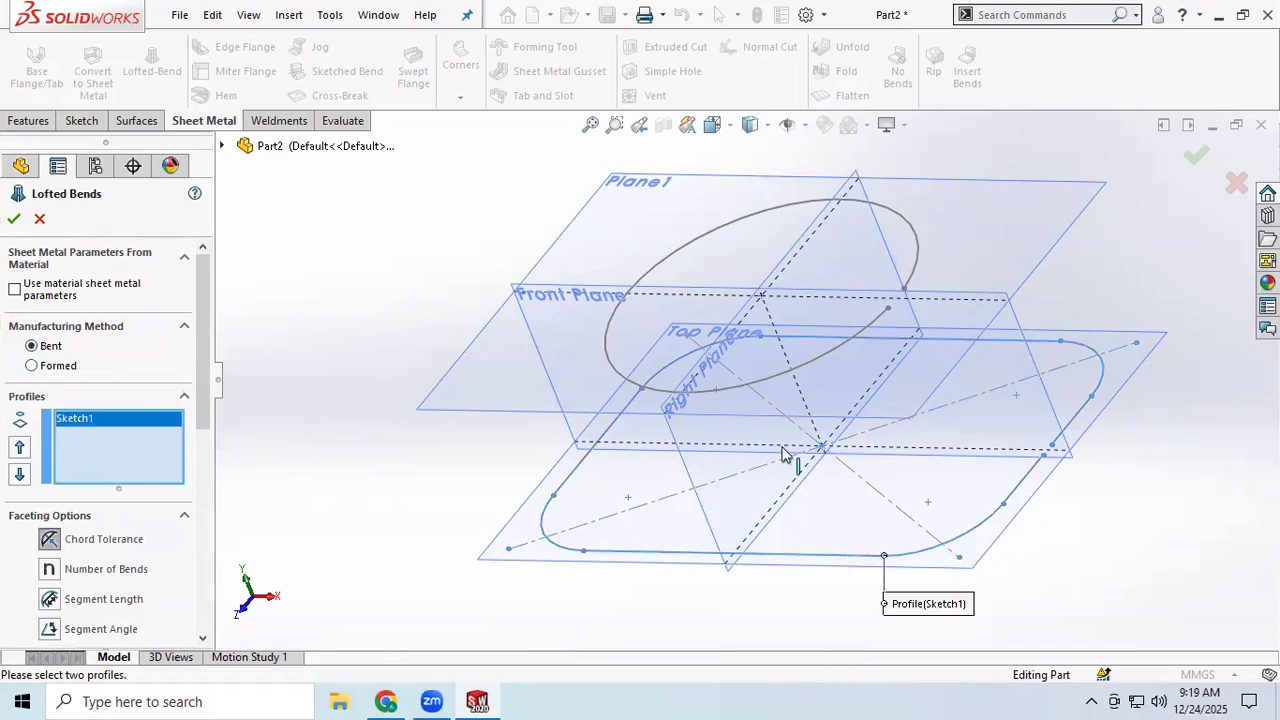
pyautogui.click(772, 374)
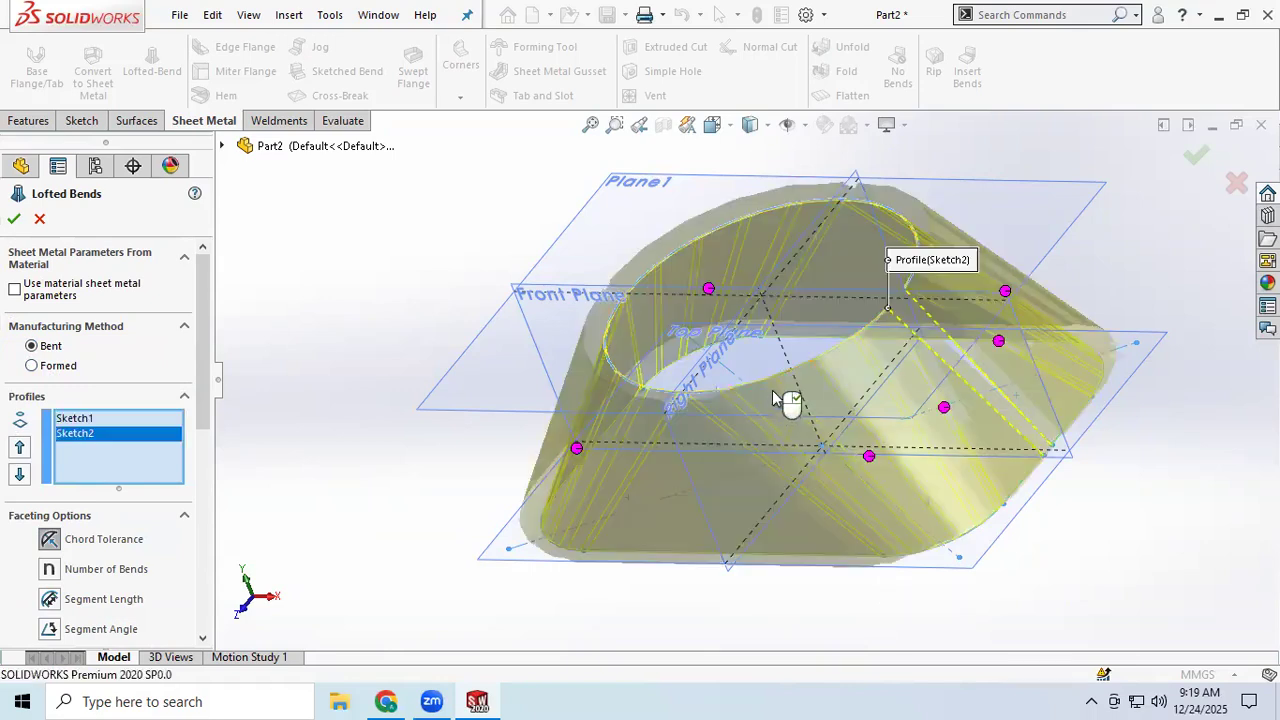
pyautogui.moveTo(669, 501)
pyautogui.mouseDown(button='middle')
pyautogui.moveTo(726, 486)
pyautogui.moveTo(603, 448)
pyautogui.mouseUp(button='middle')
pyautogui.click(618, 444)
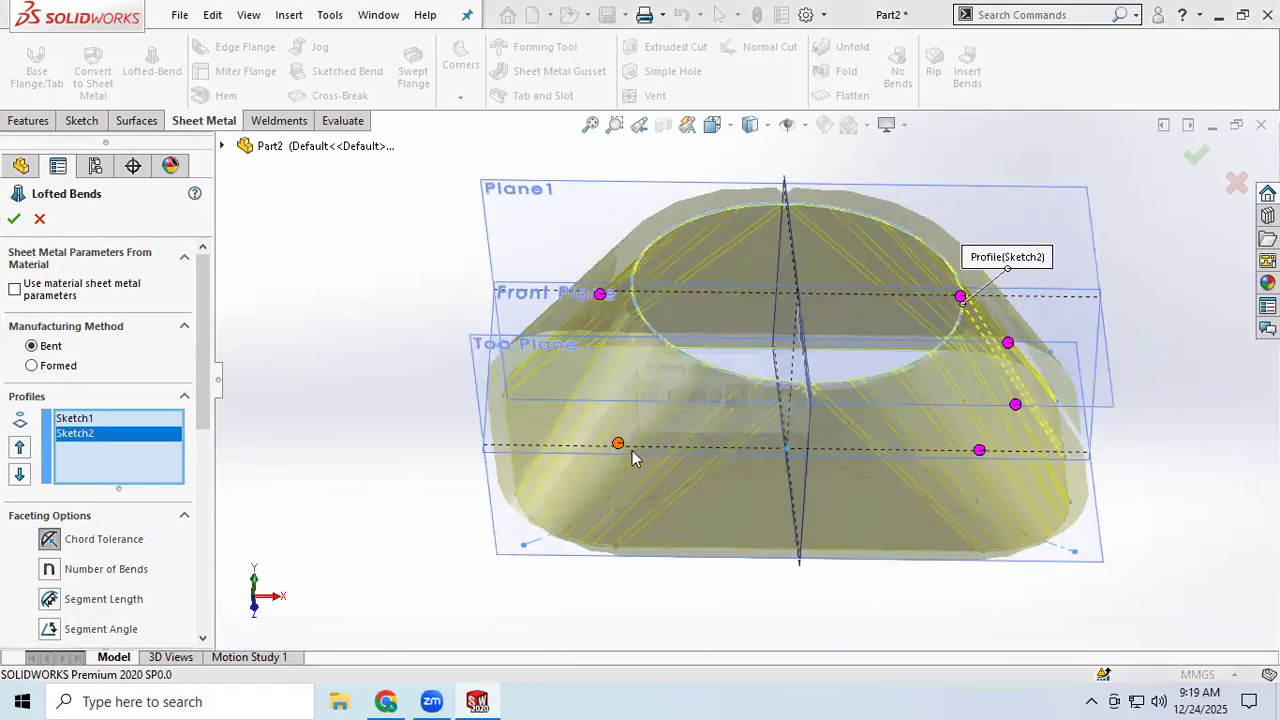
pyautogui.click(800, 364)
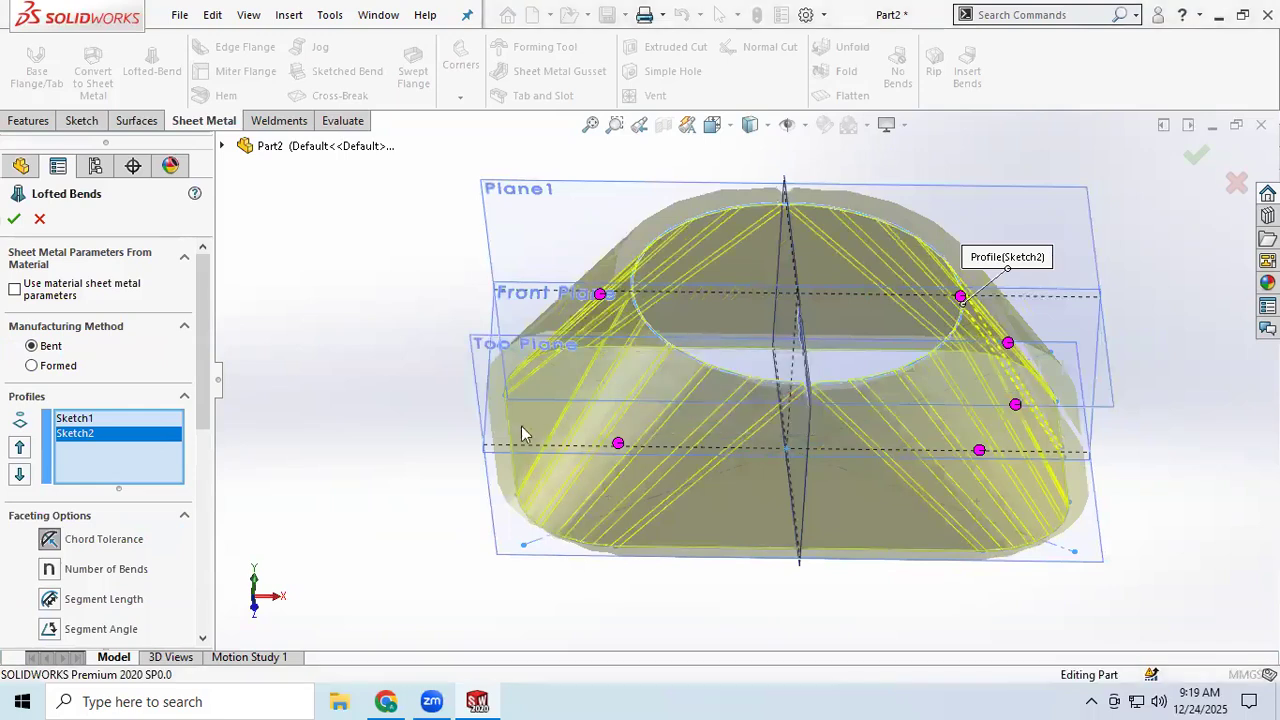
# - Set the chord tolerance facet value to 1 mm and create the bent lofted bend
pyautogui.scroll(-3, 115, 538)
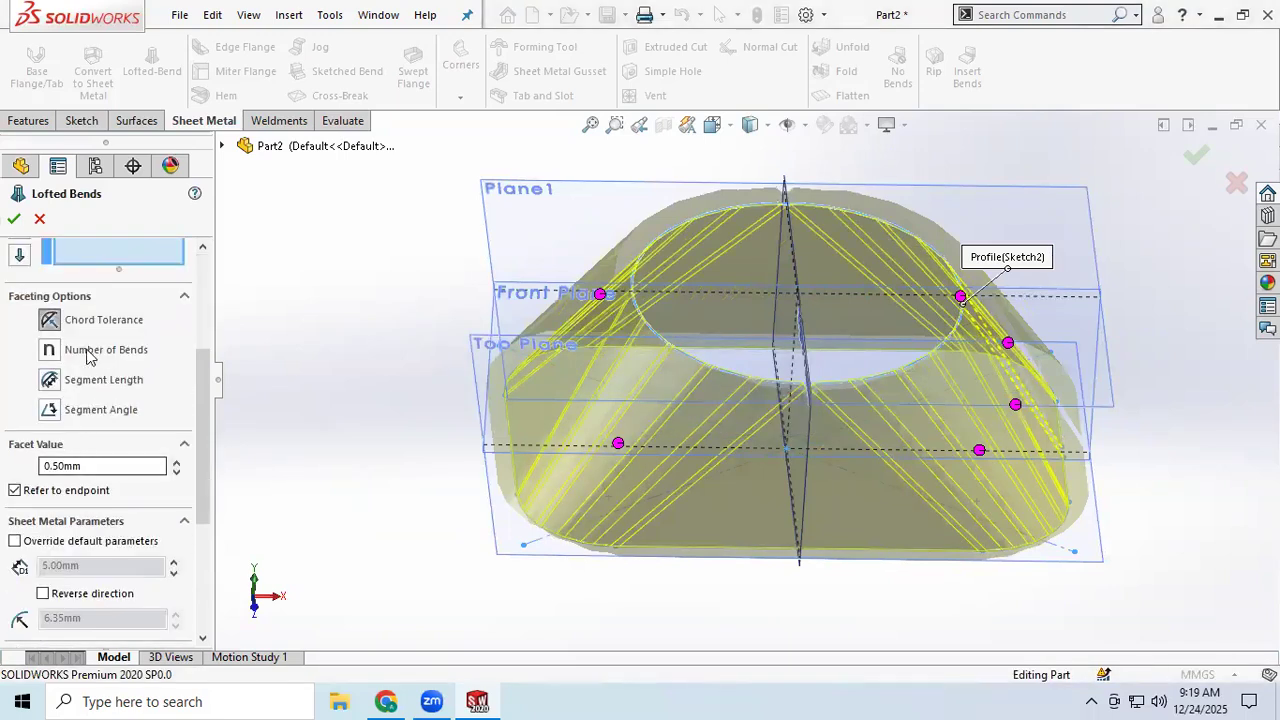
pyautogui.click(99, 467)
pyautogui.moveTo(99, 467); pyautogui.dragTo(40, 477)
pyautogui.write('1')
pyautogui.press('Return')
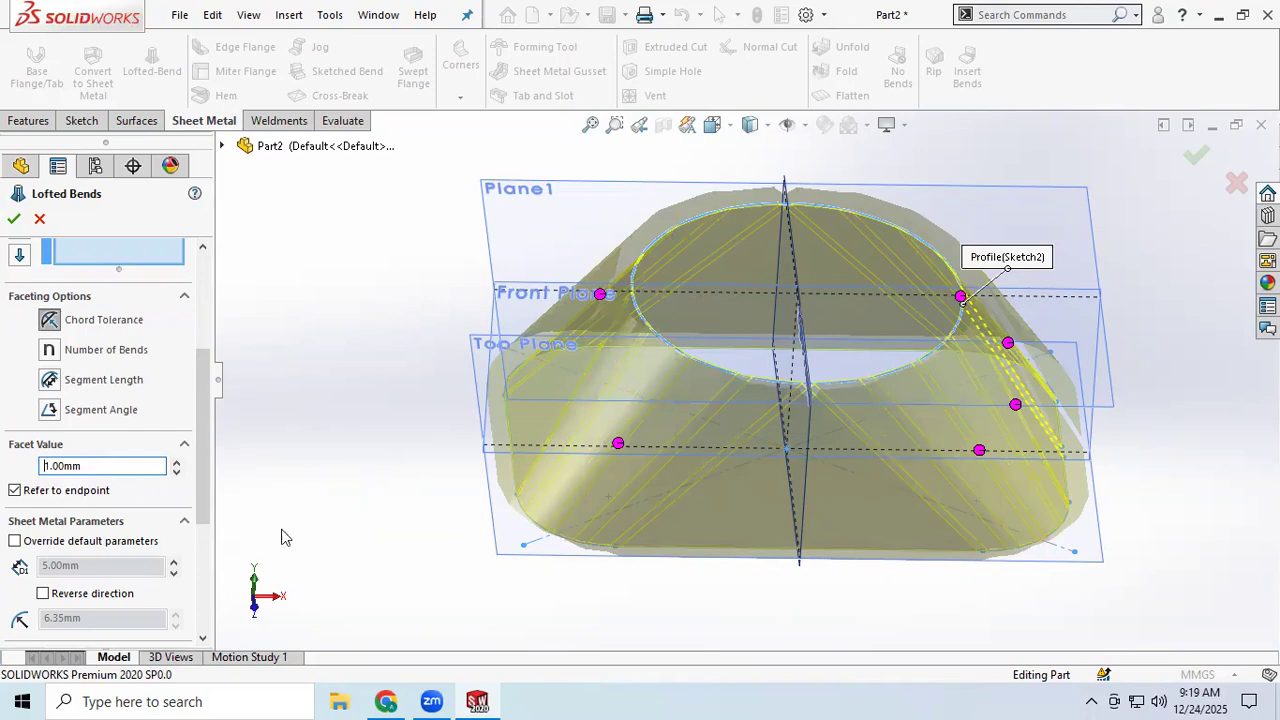
pyautogui.scroll(-4, 88, 535)
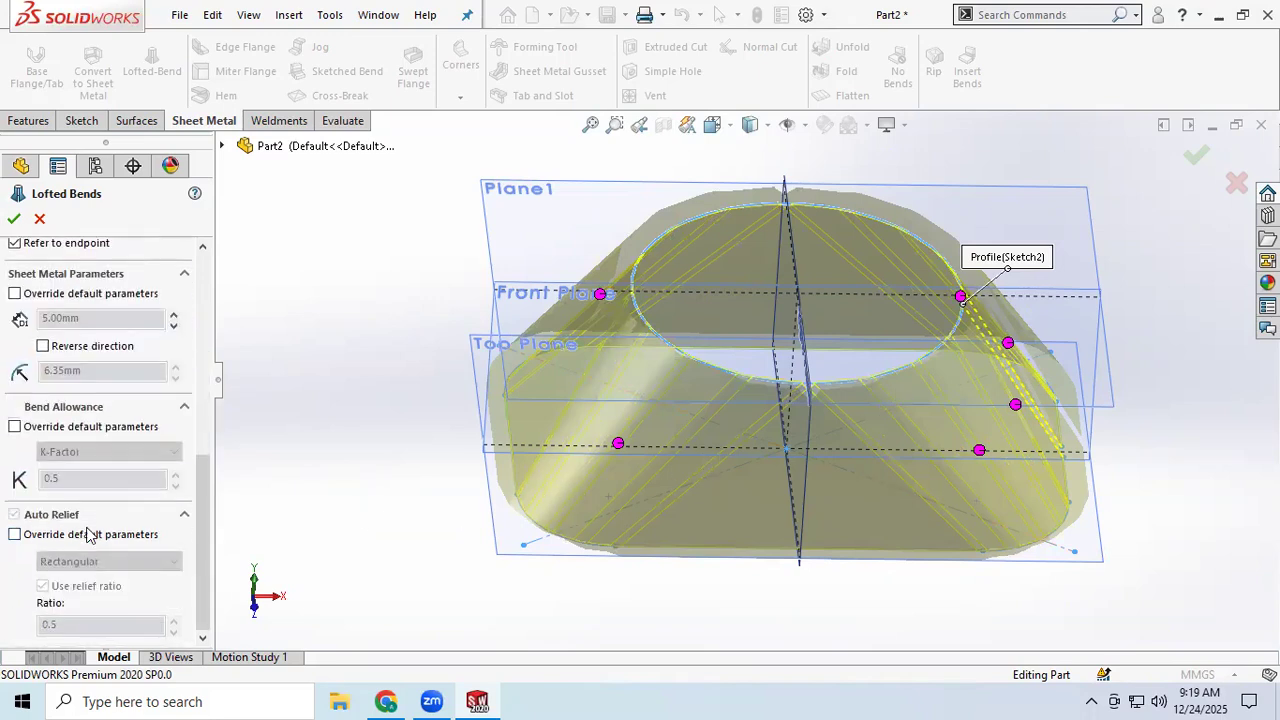
pyautogui.scroll(8, 88, 535)
pyautogui.scroll(-3, 93, 531)
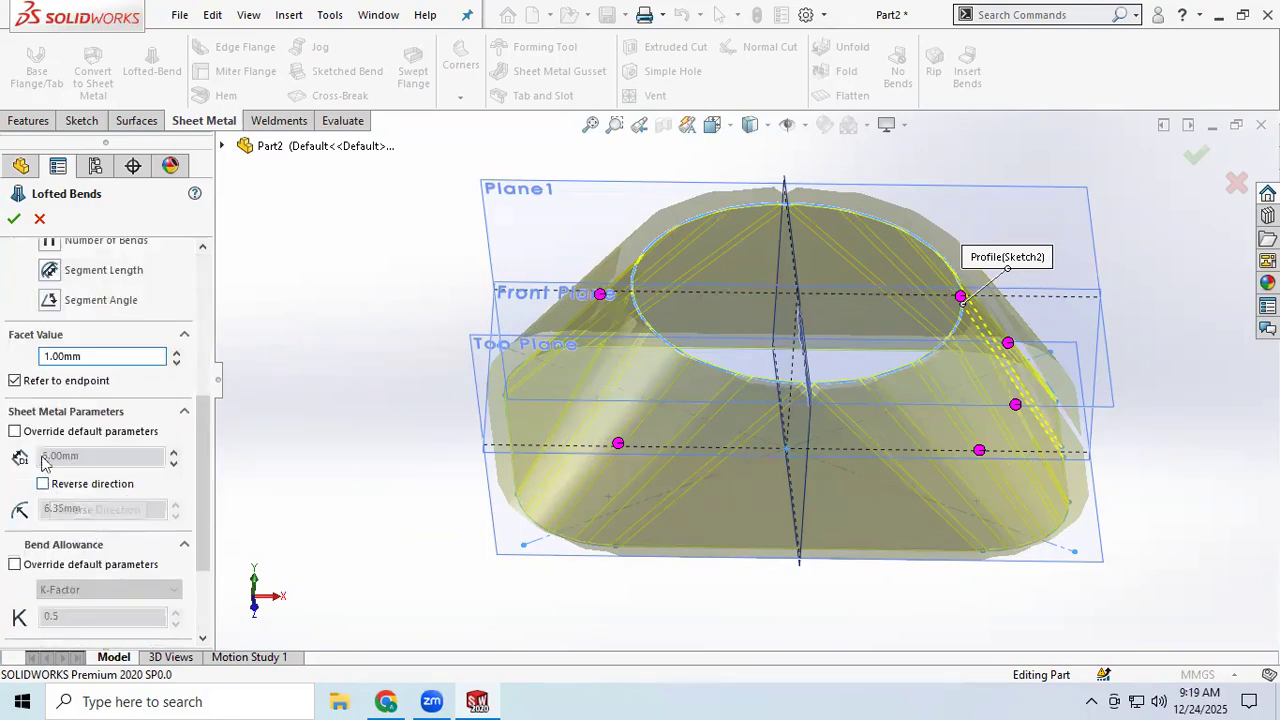
pyautogui.scroll(3, 13, 388)
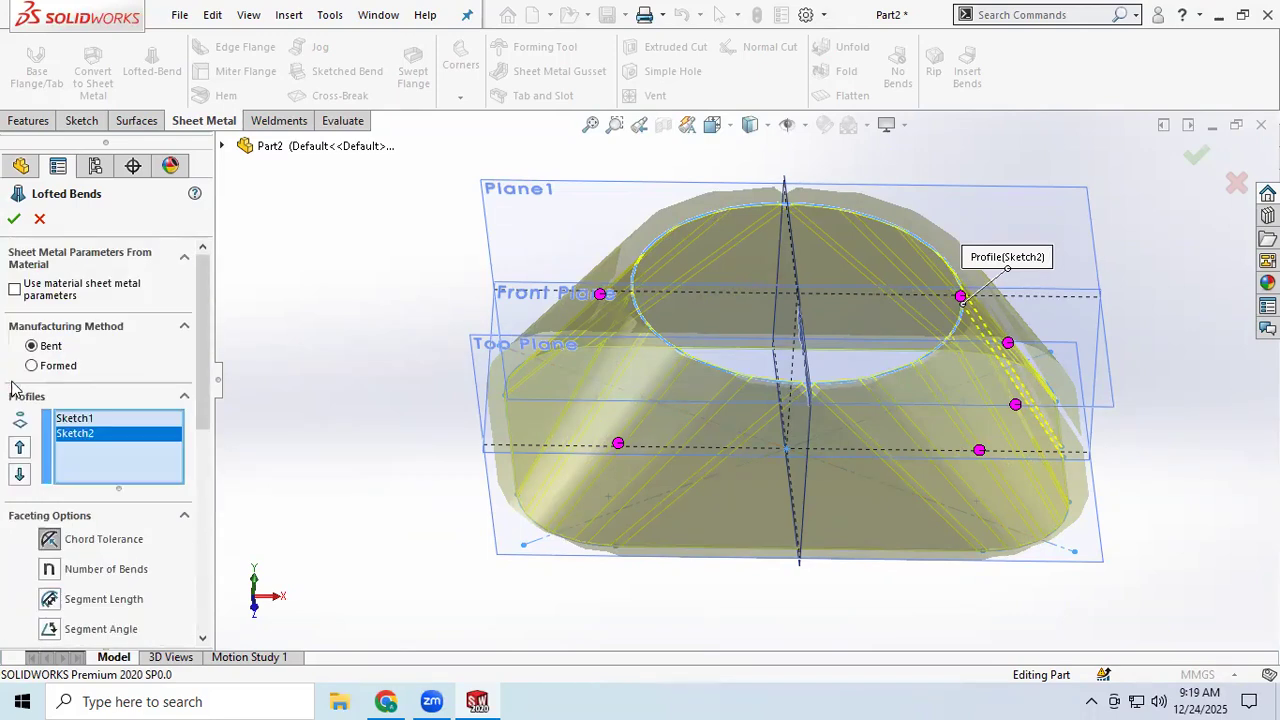
pyautogui.click(13, 220)
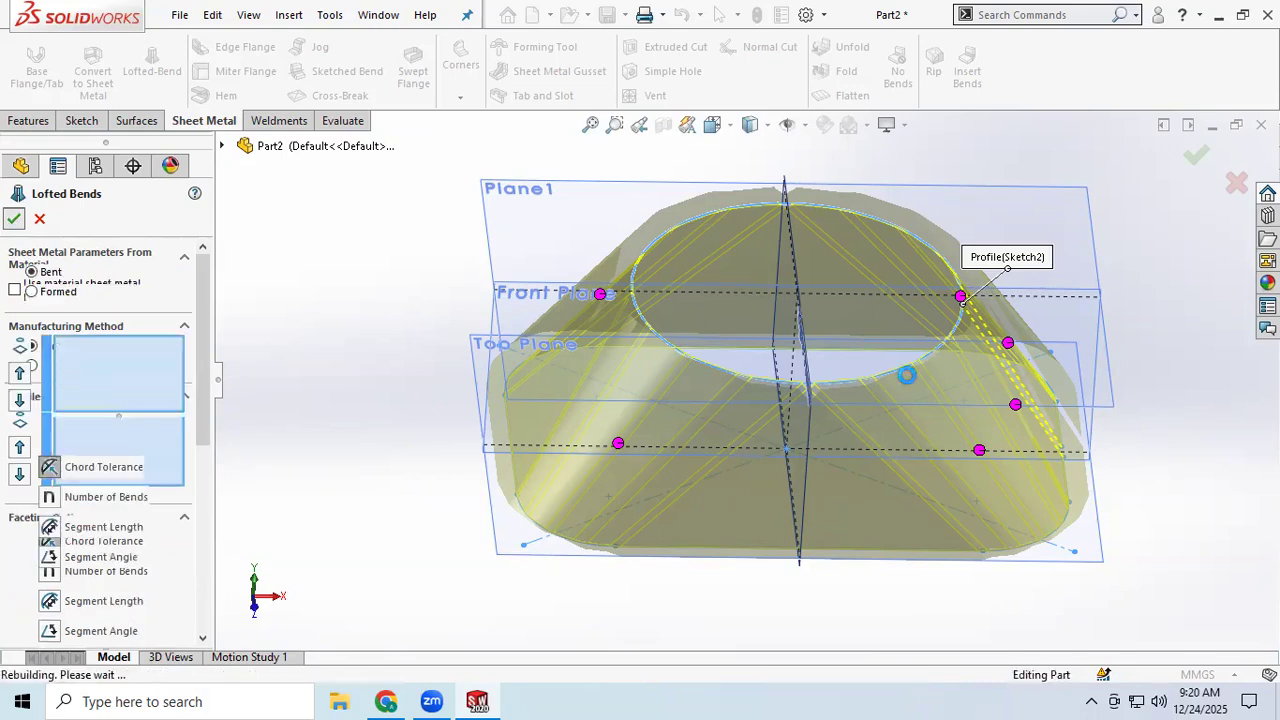
# - Examine the bent lofted part's circular rim and open seam up close and from several angles
pyautogui.scroll(3, 917, 397)
pyautogui.moveTo(835, 358); pyautogui.dragTo(820, 400, button='middle')
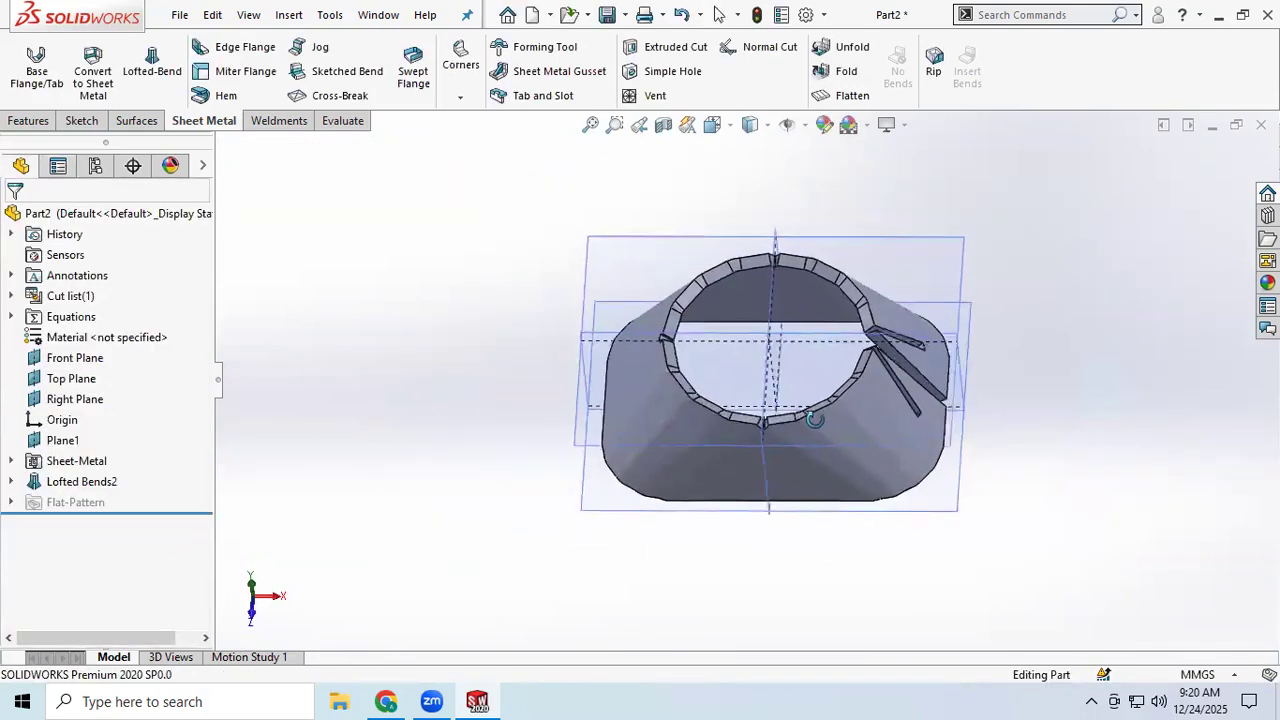
pyautogui.scroll(-5, 819, 396)
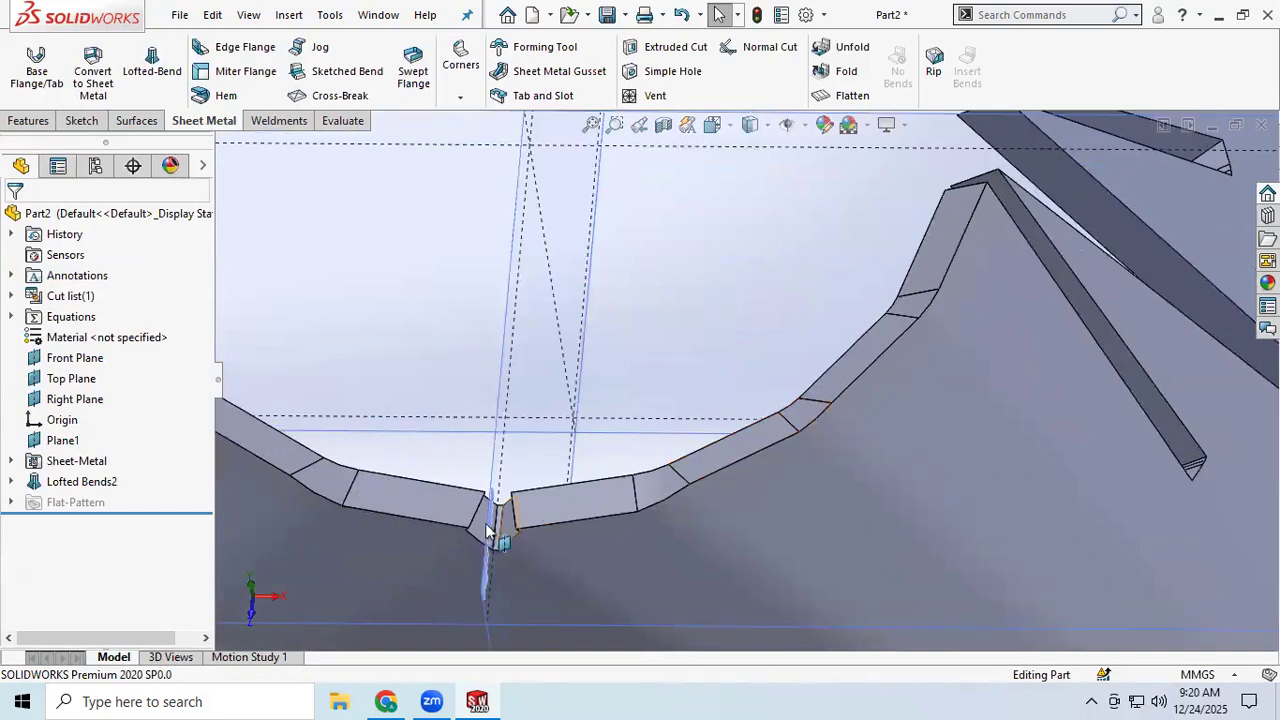
pyautogui.moveTo(1002, 330)
pyautogui.mouseDown(button='middle')
pyautogui.moveTo(916, 367)
pyautogui.moveTo(1007, 314)
pyautogui.mouseUp(button='middle')
pyautogui.scroll(6, 1007, 314)
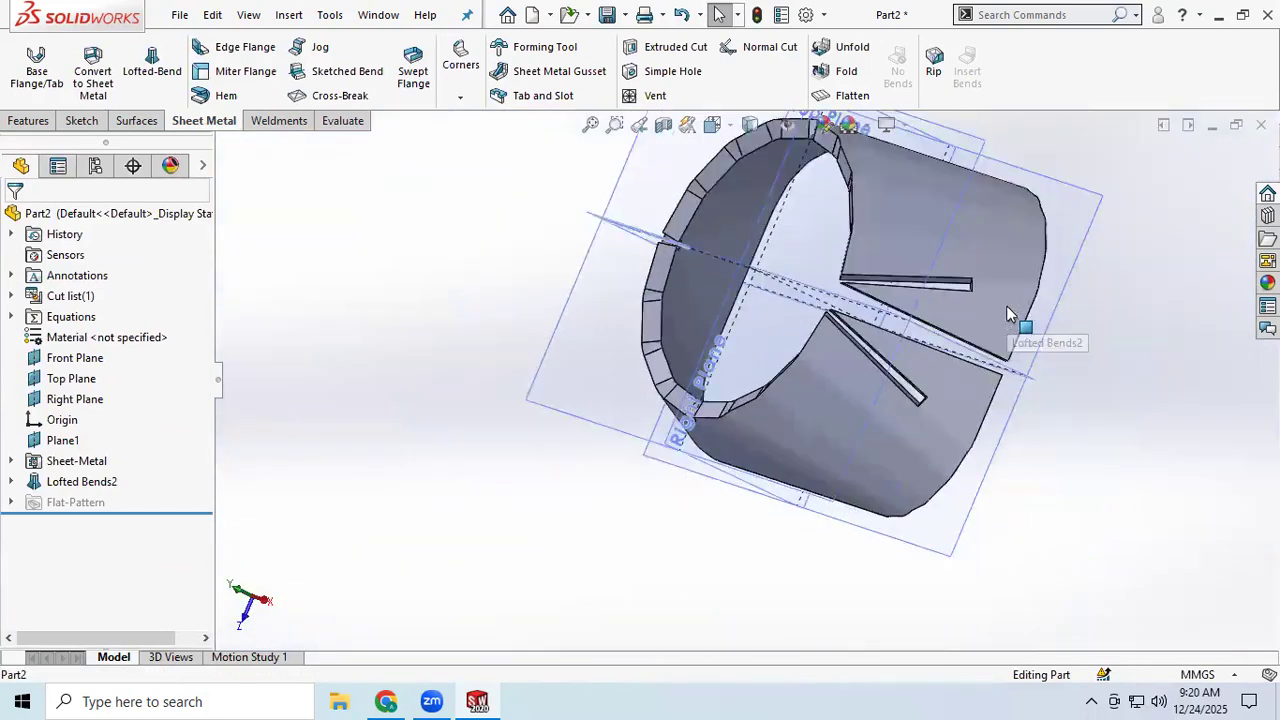
pyautogui.moveTo(921, 302); pyautogui.dragTo(980, 168, button='middle')
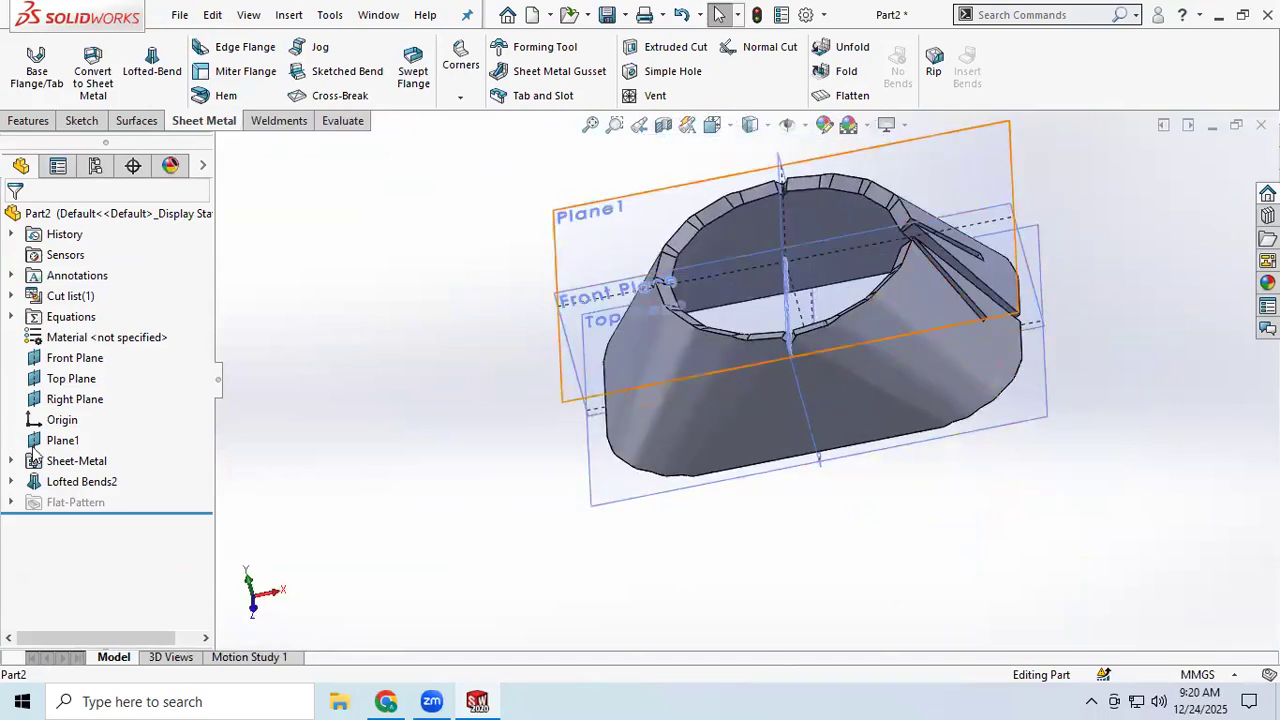
# - Edit the bent lofted bend feature, switch its faceting to Number of Bends and try facet values of 4 and 2
pyautogui.rightClick(75, 481)
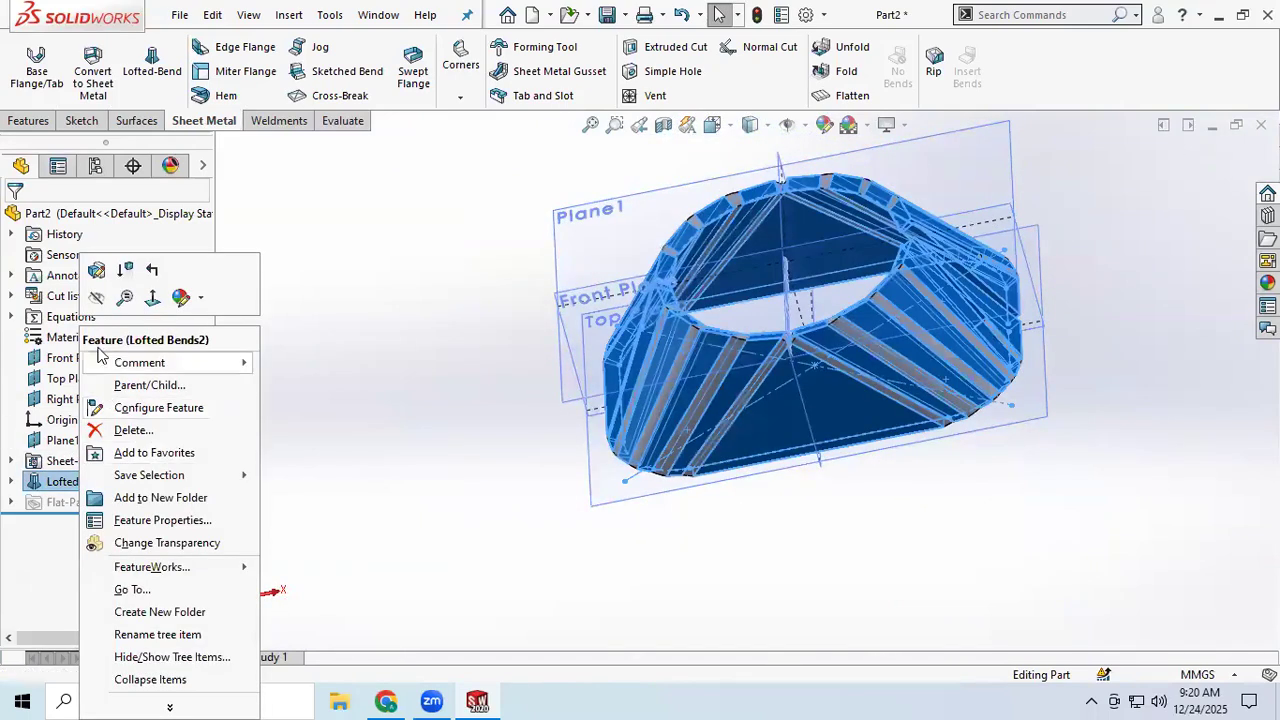
pyautogui.click(96, 269)
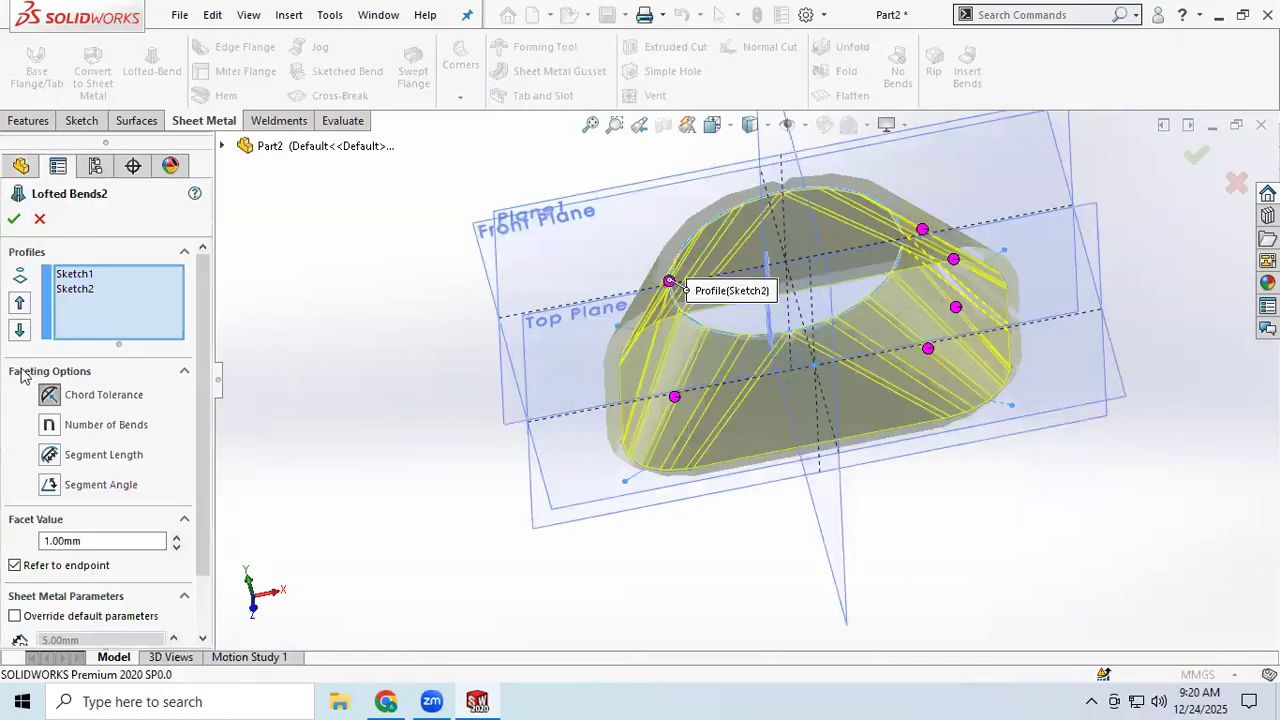
pyautogui.click(75, 428)
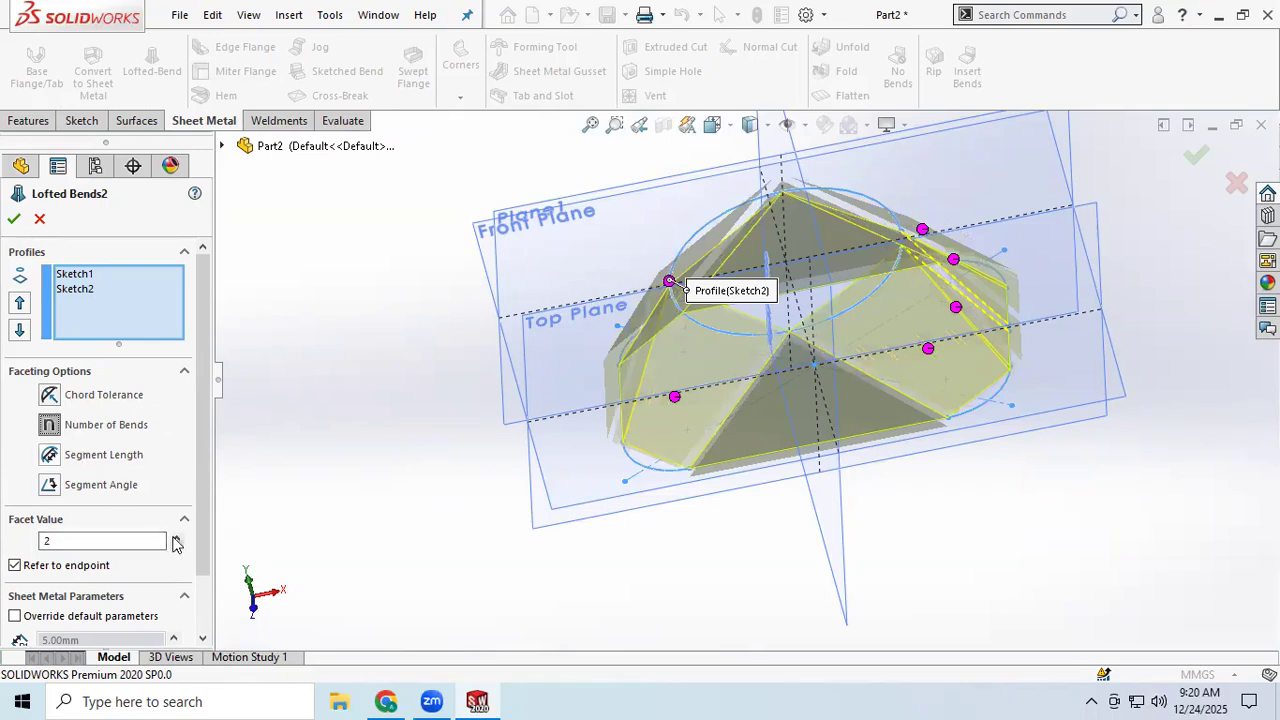
pyautogui.click(176, 539)
pyautogui.click(176, 539)
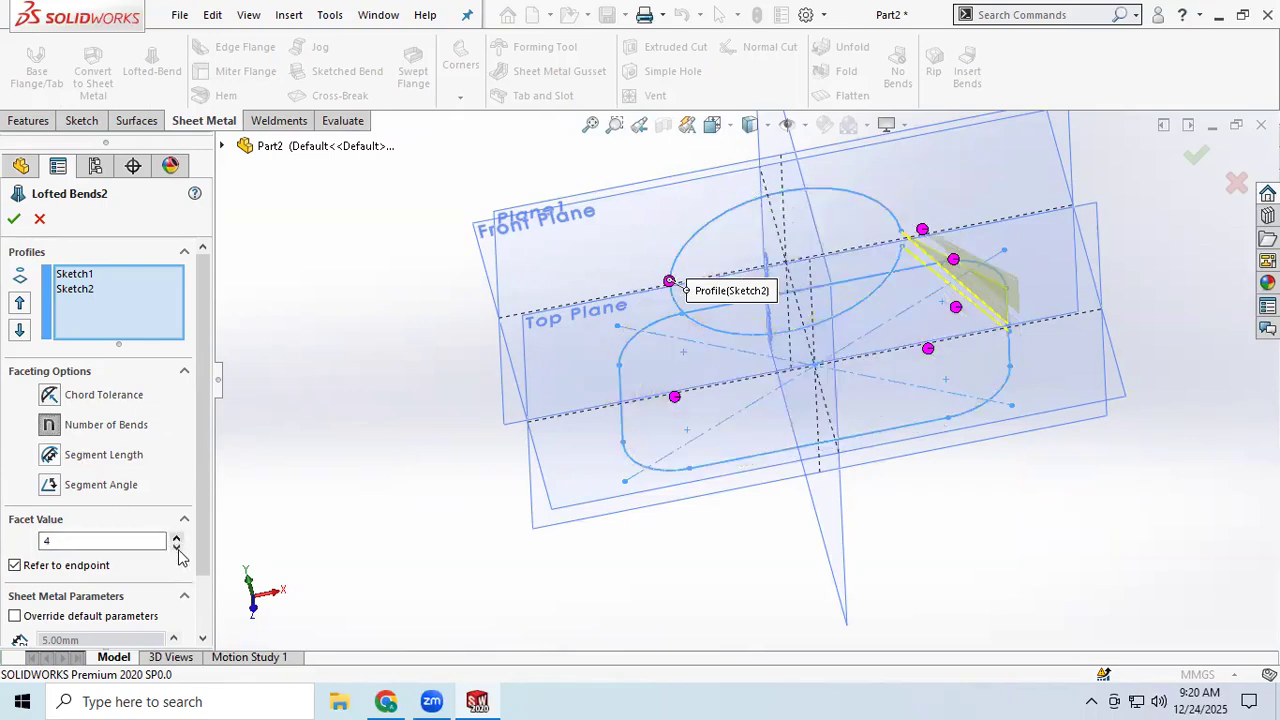
pyautogui.click(176, 547)
pyautogui.click(176, 547)
pyautogui.click(176, 547)
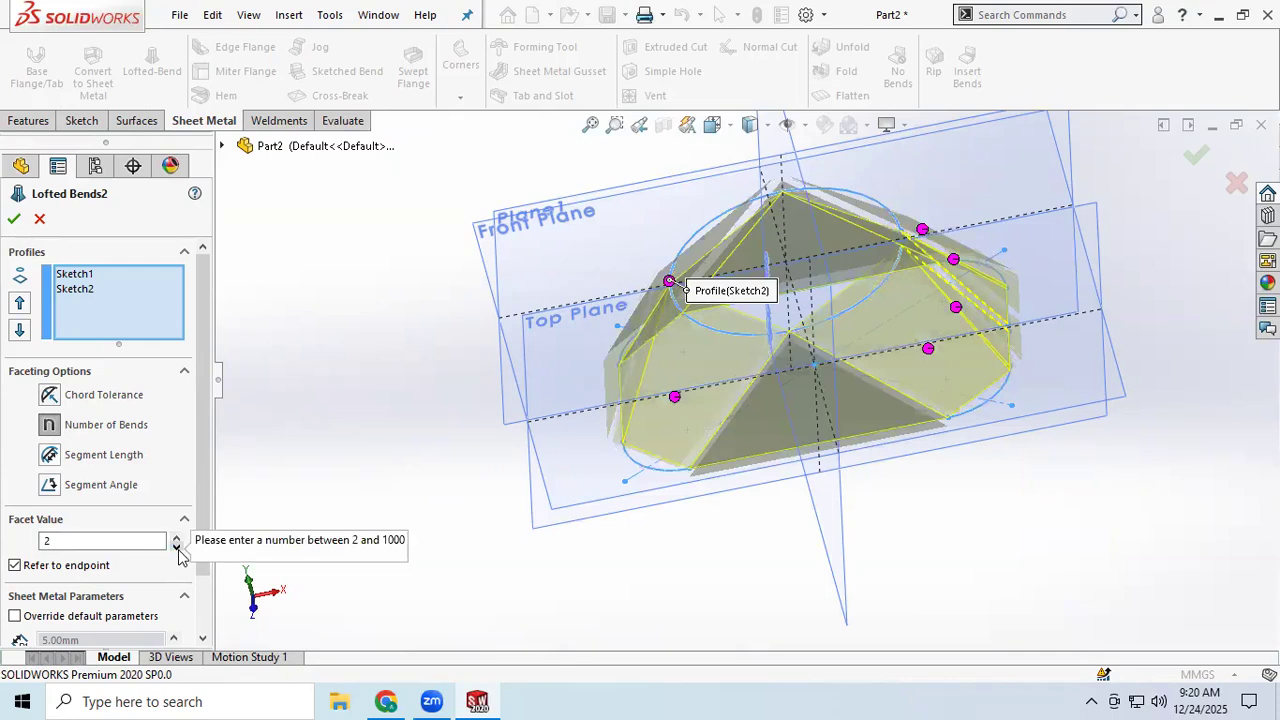
# - Try facet values of 3 and 4 bends, and attempt to apply the lofted bend with the facet value at 2
pyautogui.click(177, 539)
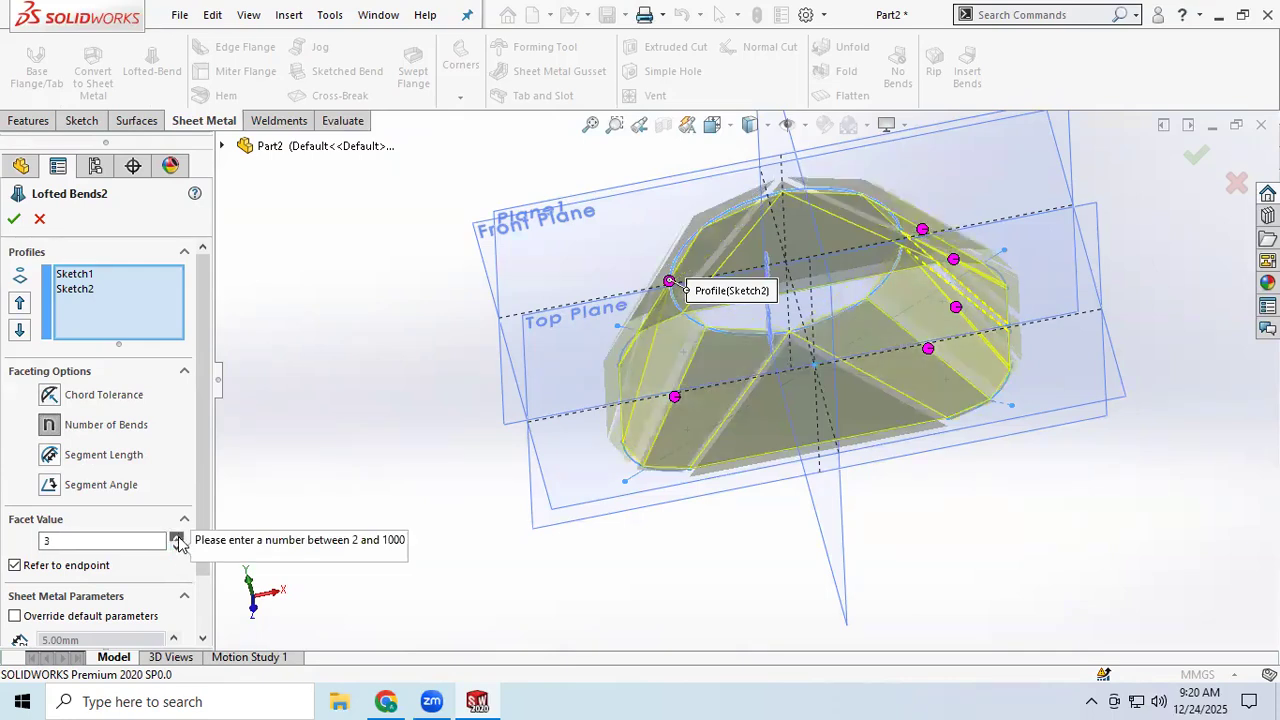
pyautogui.click(177, 539)
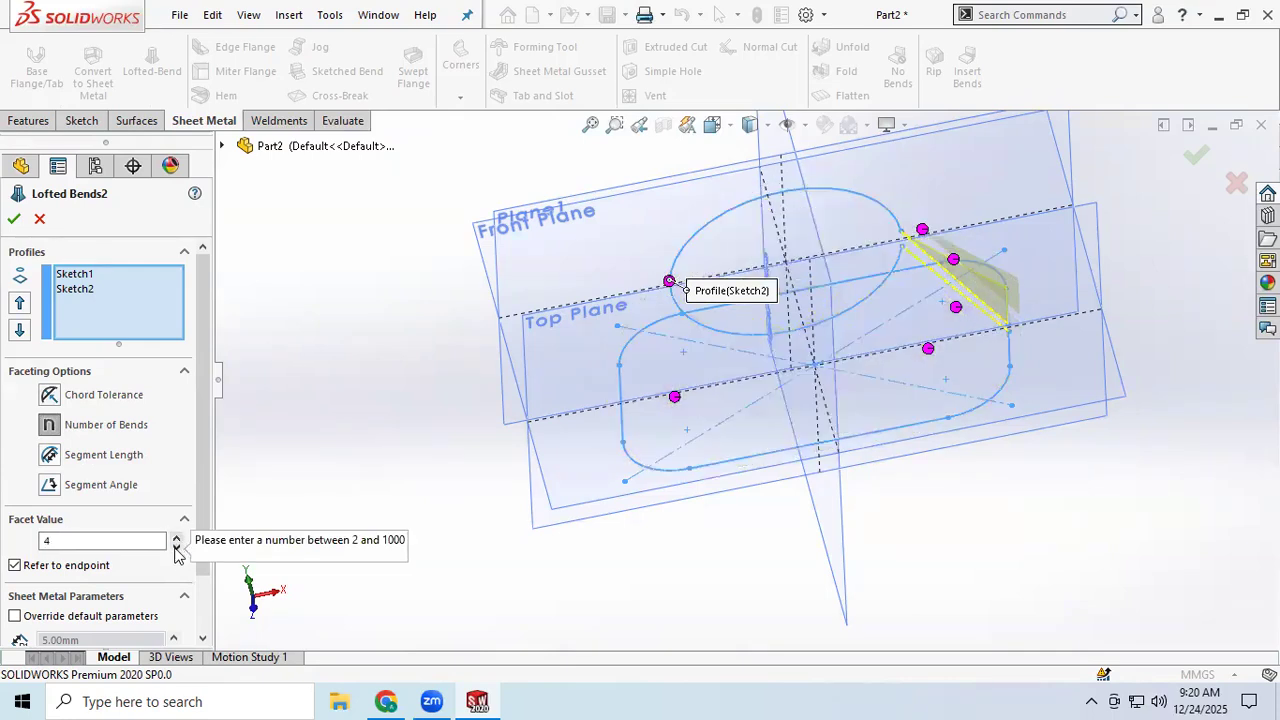
pyautogui.click(176, 547)
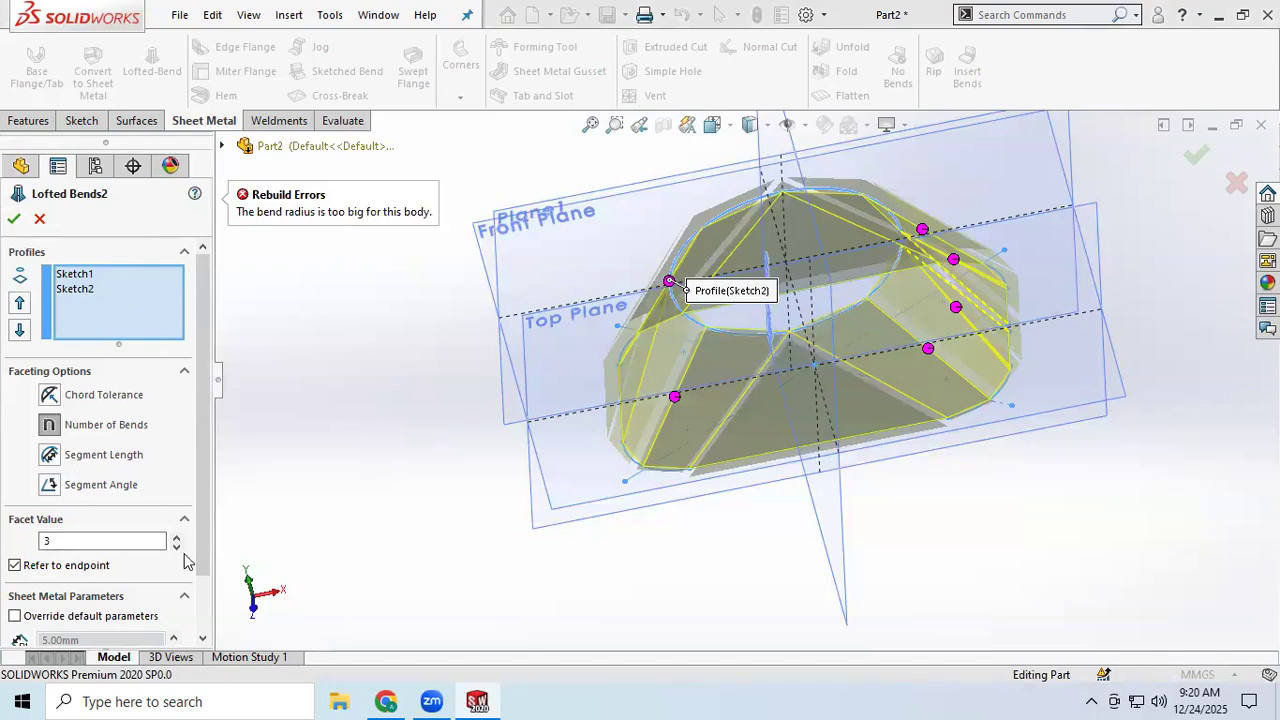
pyautogui.click(177, 546)
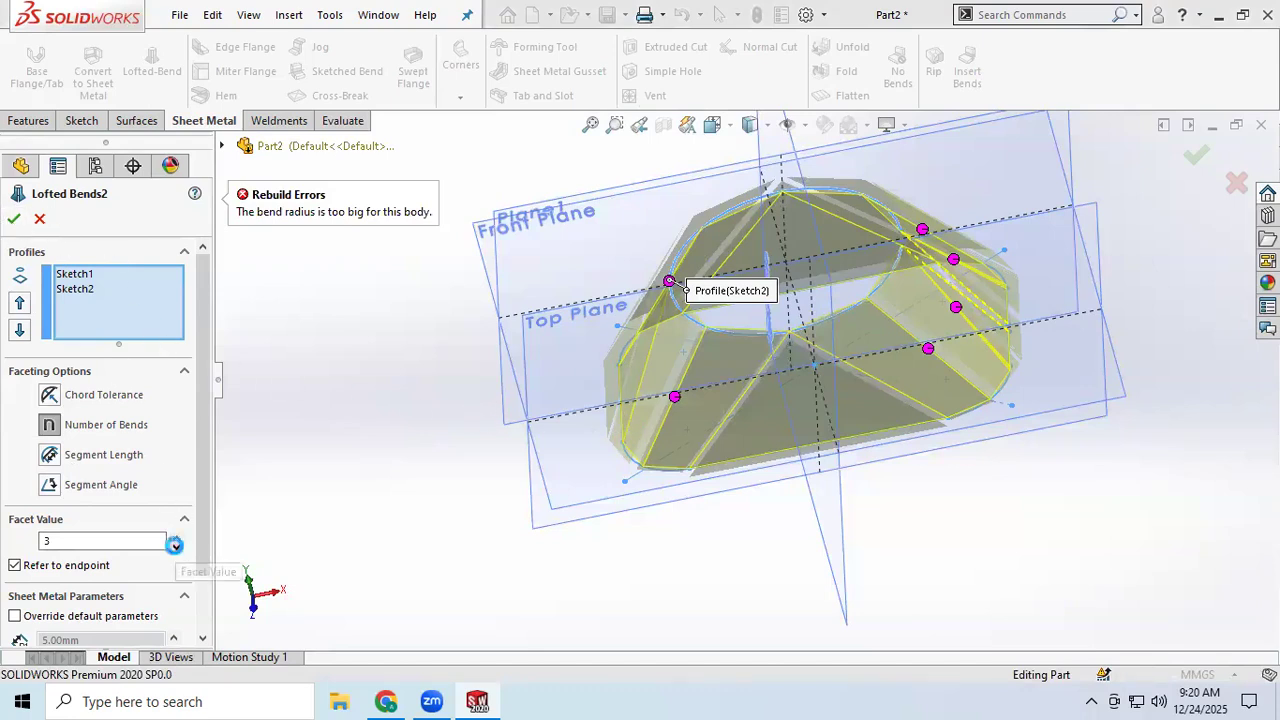
pyautogui.click(15, 220)
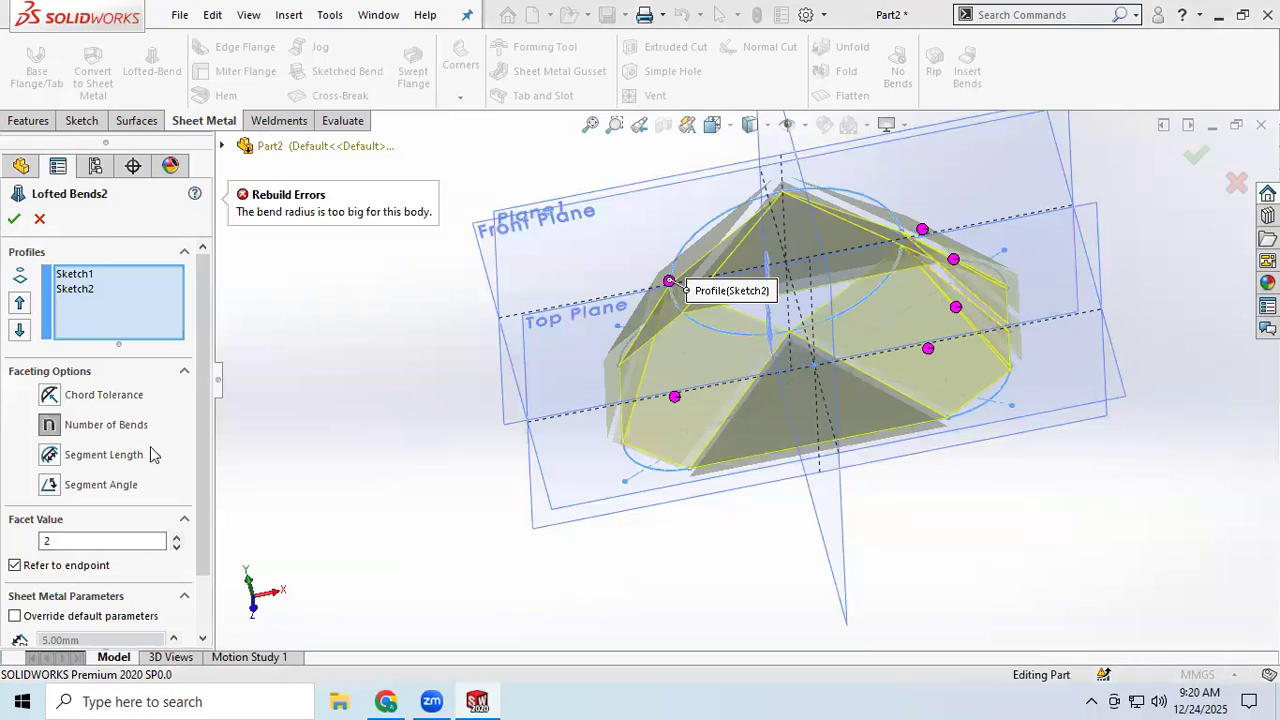
pyautogui.moveTo(725, 473); pyautogui.dragTo(643, 437, button='middle')
pyautogui.scroll(-2, 200, 520)
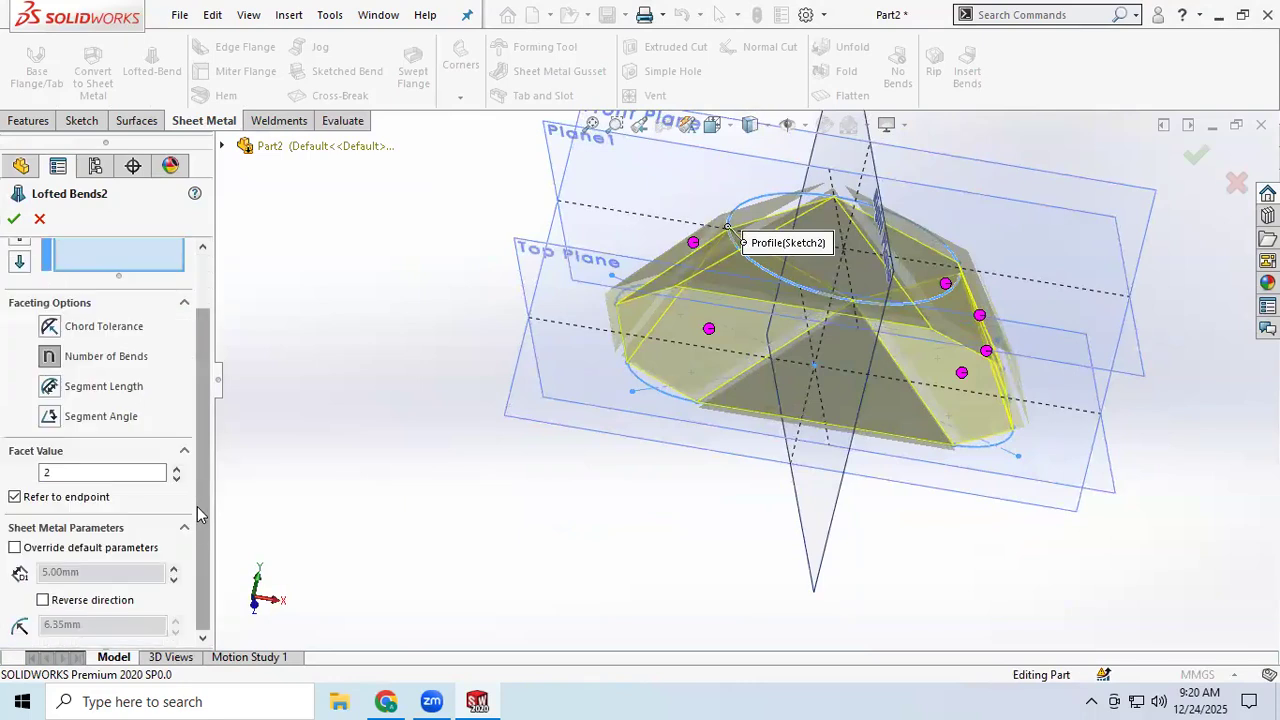
pyautogui.scroll(2, 198, 514)
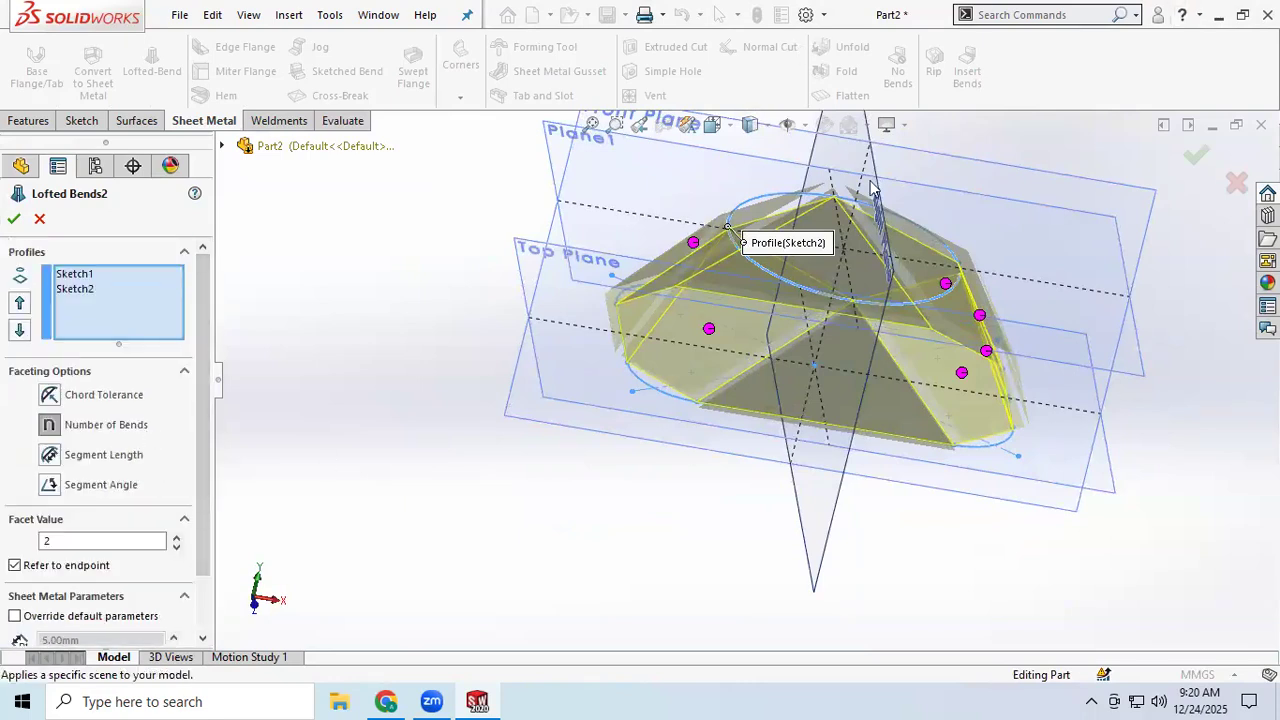
pyautogui.scroll(2, 874, 280)
pyautogui.moveTo(874, 280); pyautogui.dragTo(826, 380, button='middle')
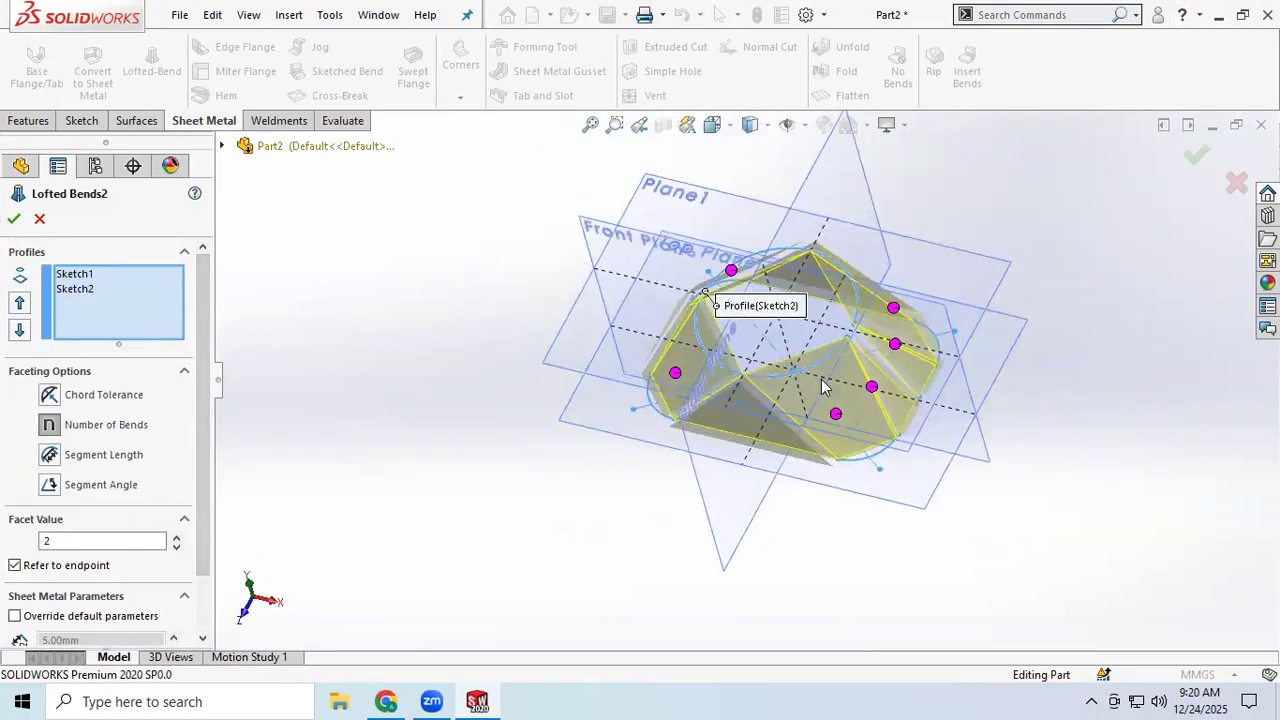
pyautogui.scroll(-3, 831, 372)
# - Switch the lofted bend's faceting to Segment Length, set the facet value to 2 mm and apply the change
pyautogui.click(100, 456)
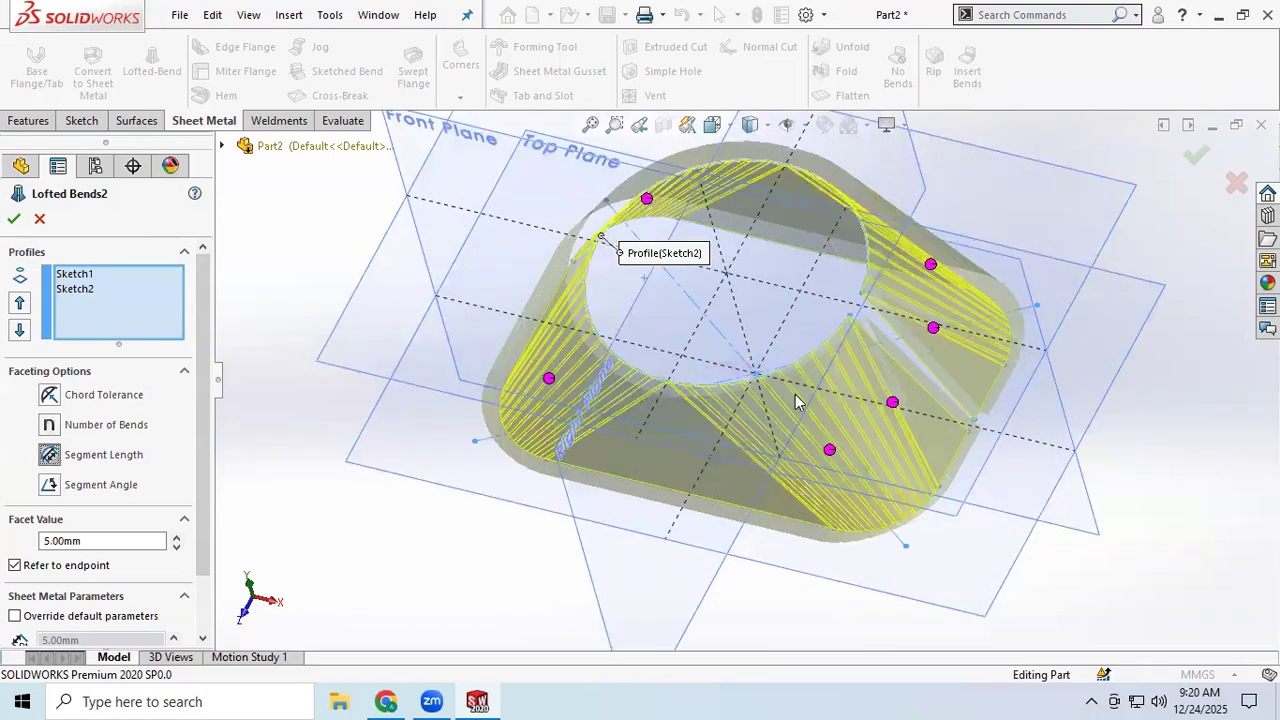
pyautogui.scroll(-5, 800, 403)
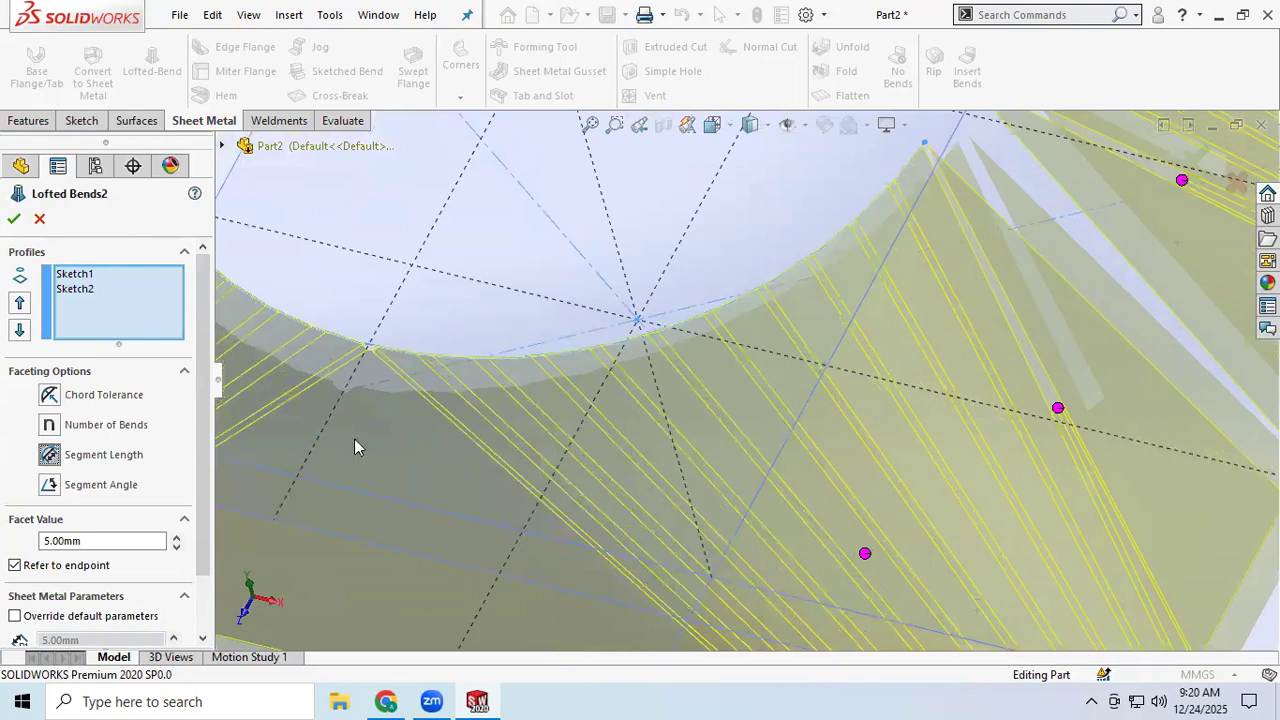
pyautogui.moveTo(92, 540); pyautogui.dragTo(10, 545)
pyautogui.write('2')
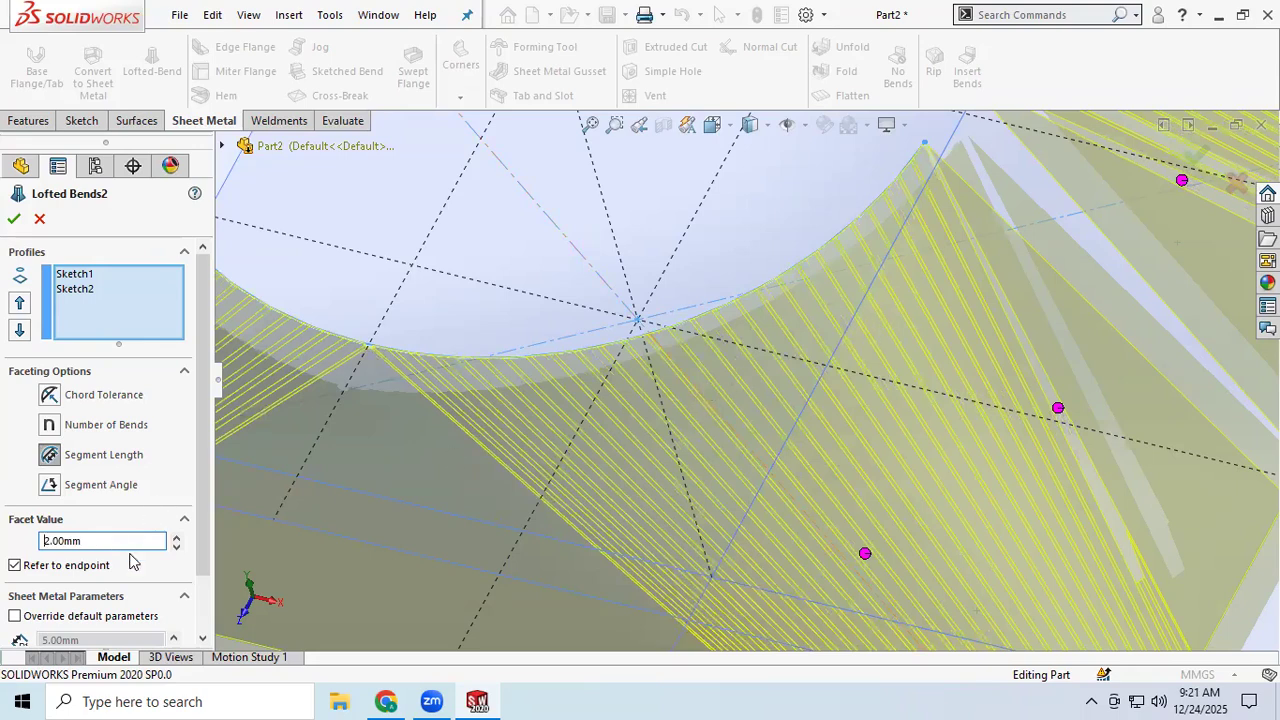
pyautogui.click(12, 220)
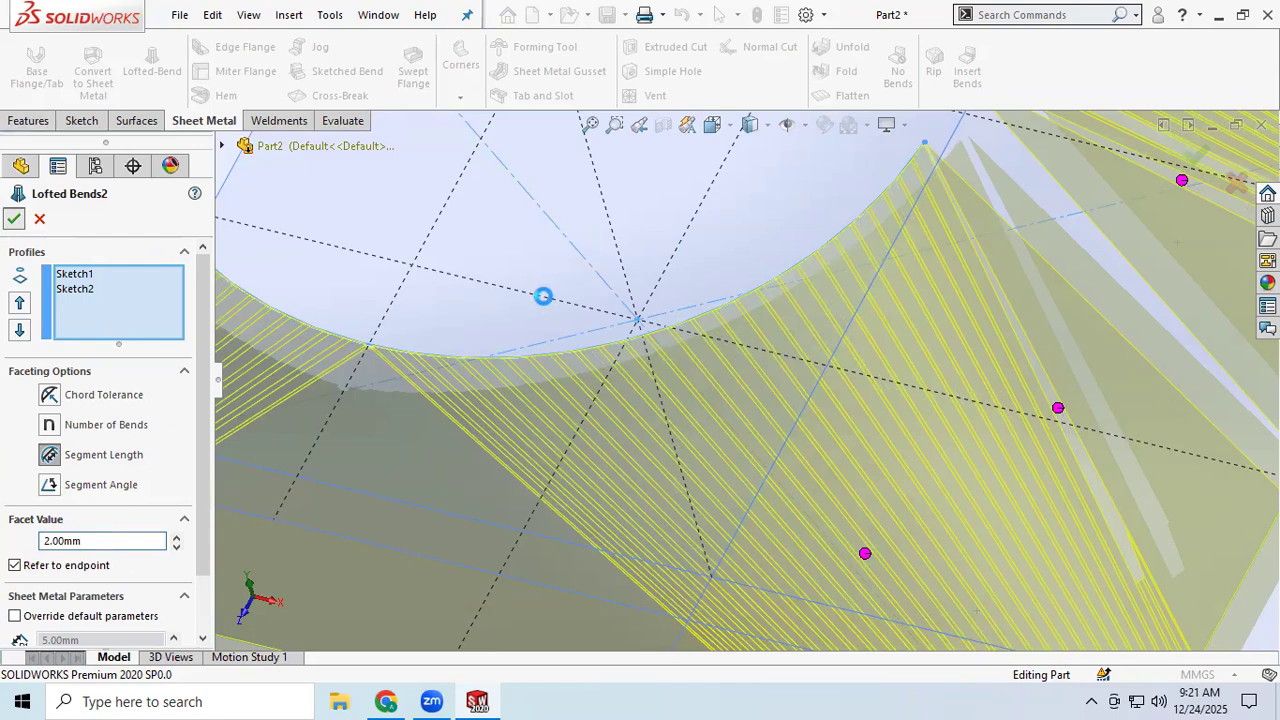
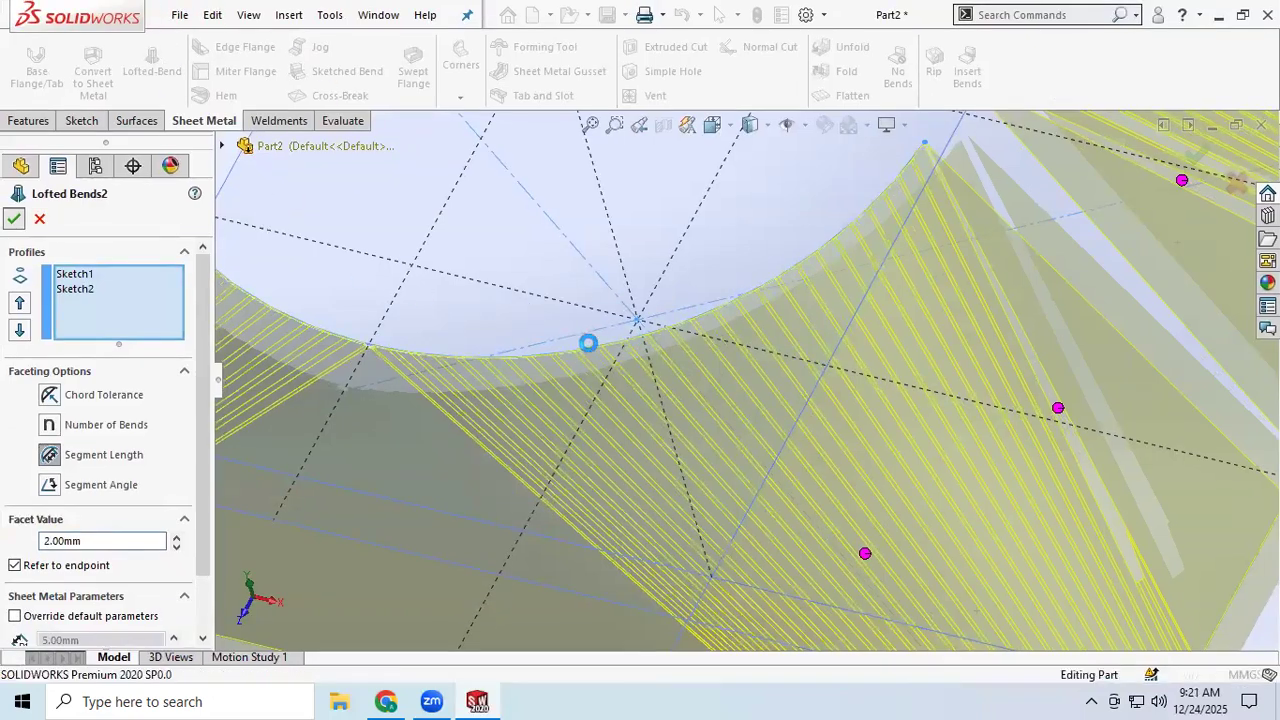
pyautogui.scroll(4, 596, 341)
pyautogui.scroll(-5, 597, 346)
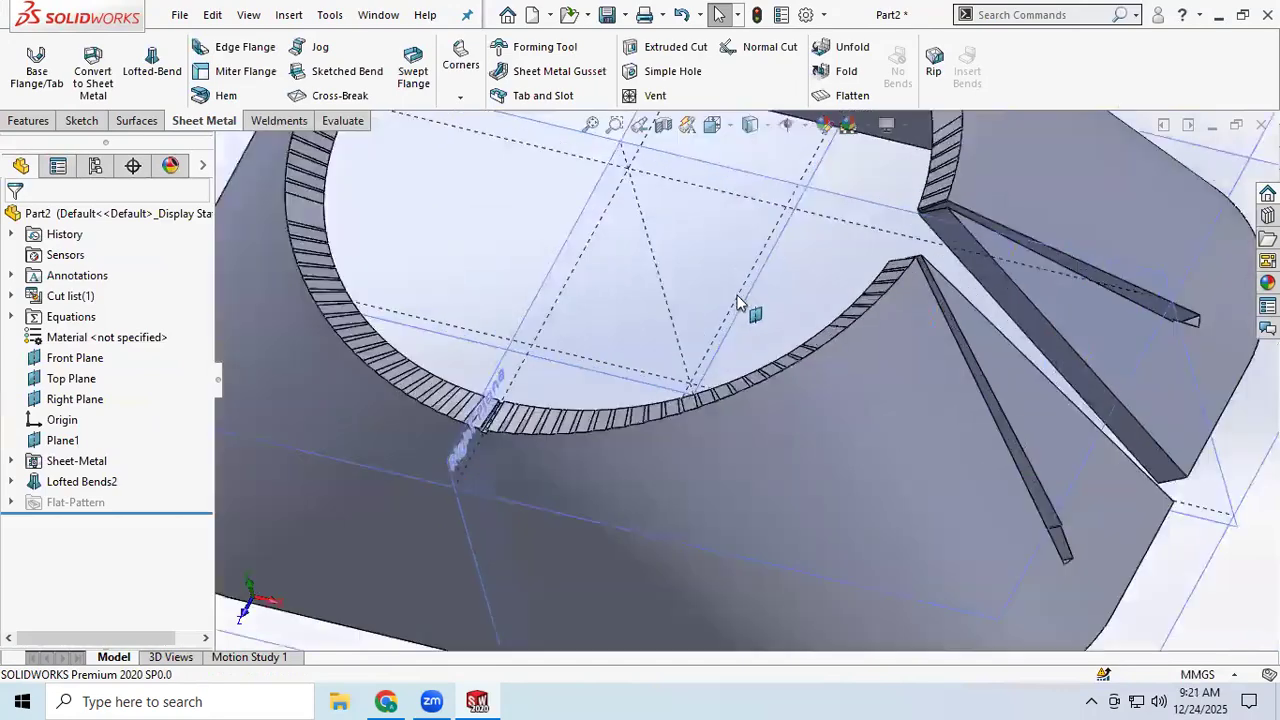
pyautogui.moveTo(779, 369); pyautogui.dragTo(749, 394, button='middle')
pyautogui.scroll(4, 817, 236)
pyautogui.scroll(2, 817, 240)
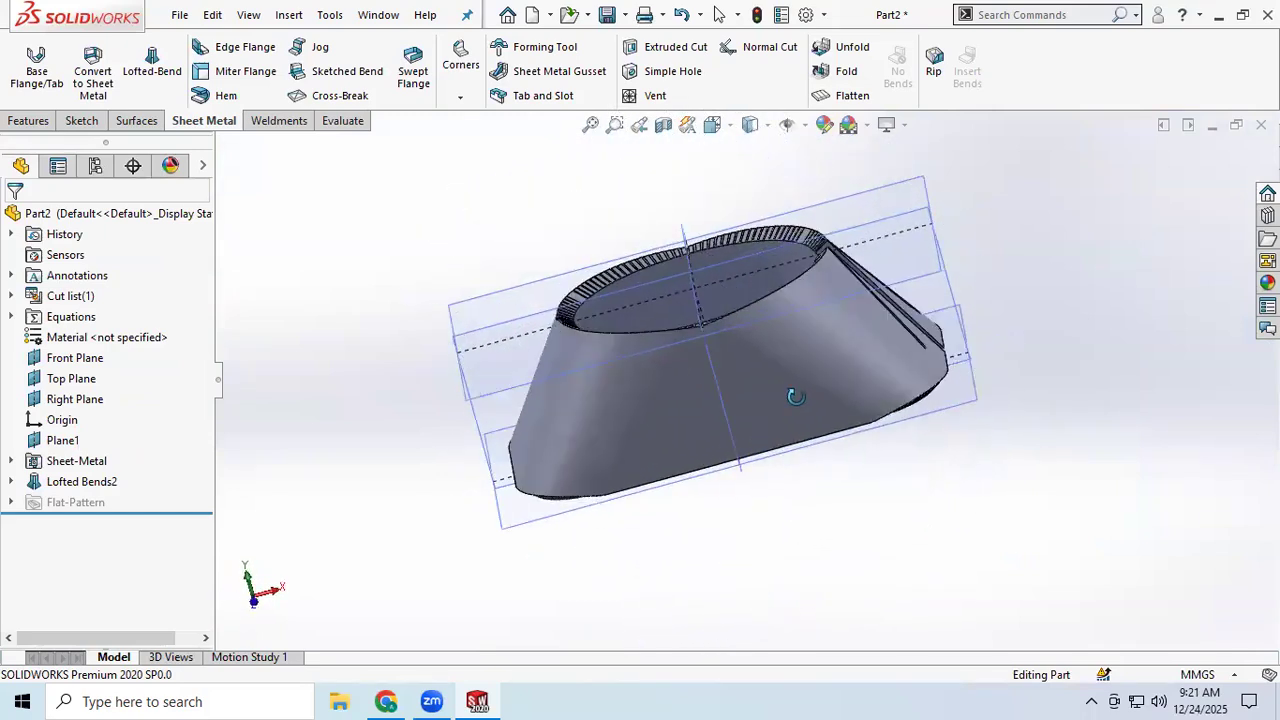
# - Edit the lofted bend again, switch its faceting to Segment Angle with a 30 degree facet value and apply it
pyautogui.rightClick(62, 486)
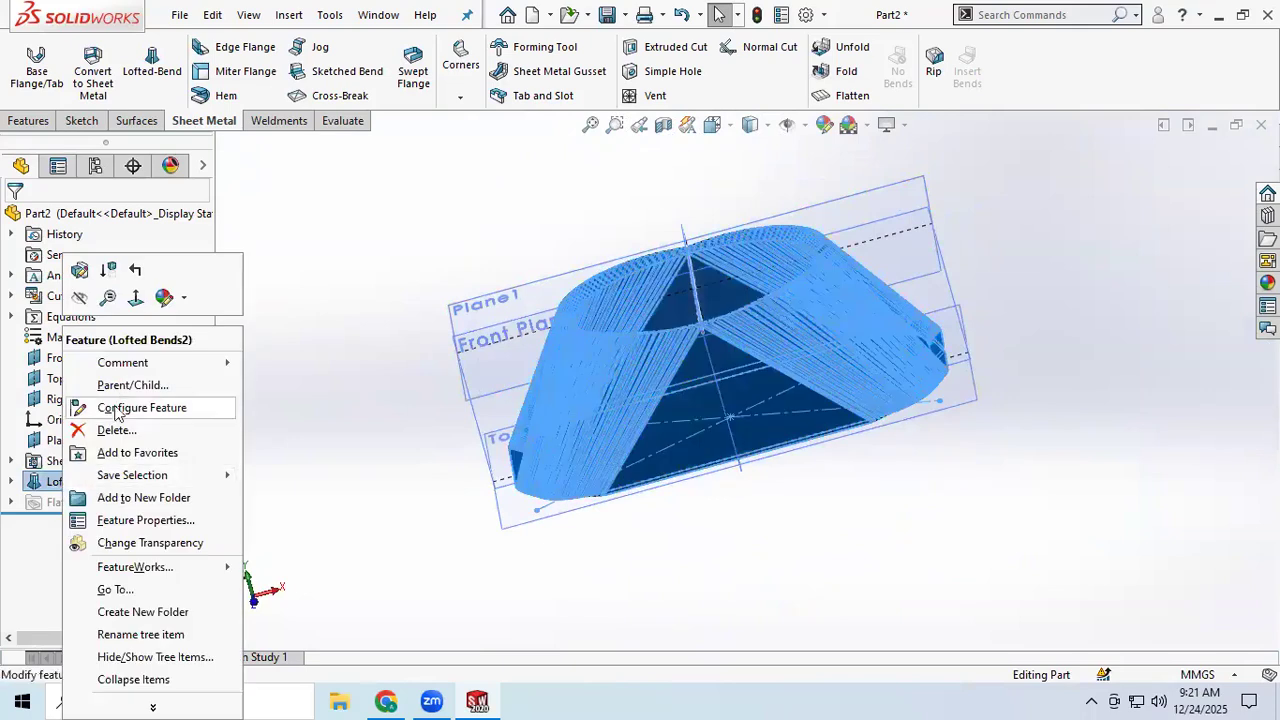
pyautogui.click(258, 326)
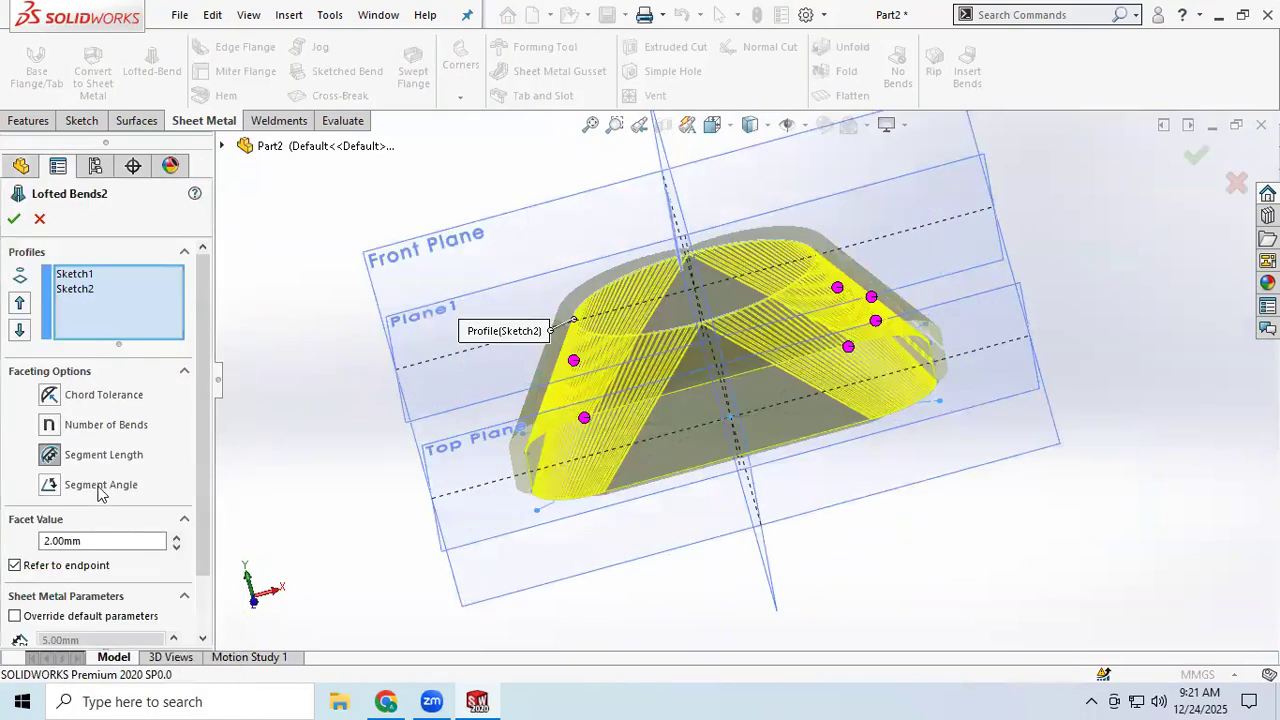
pyautogui.click(100, 487)
pyautogui.moveTo(619, 458); pyautogui.dragTo(650, 496, button='middle')
pyautogui.scroll(1, 650, 496)
pyautogui.click(176, 539)
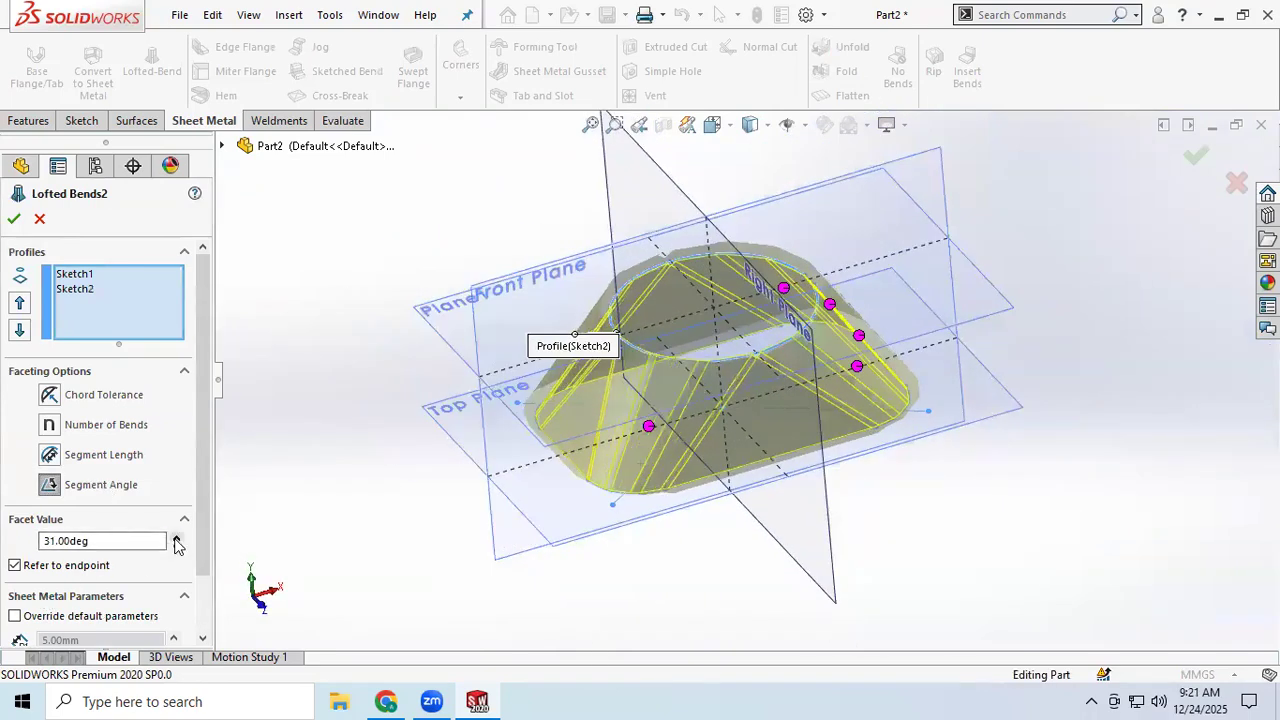
pyautogui.click(176, 547)
pyautogui.click(176, 547)
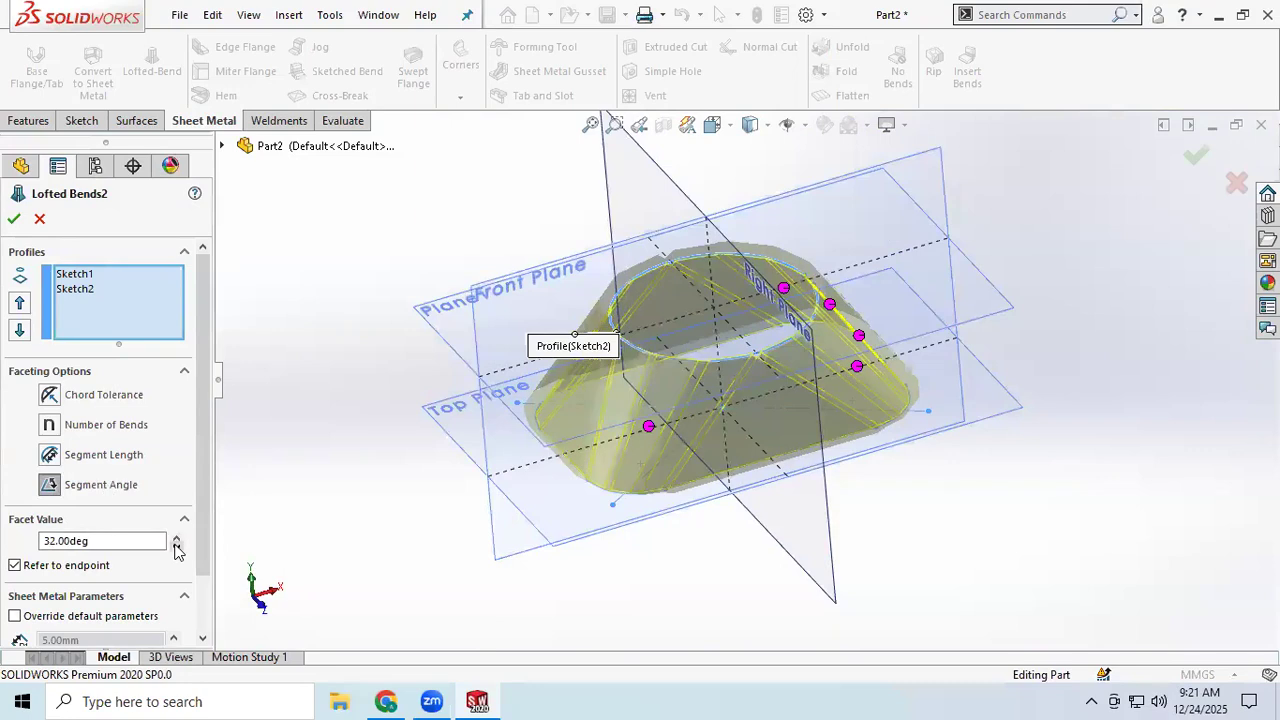
pyautogui.click(176, 547)
pyautogui.click(176, 547)
pyautogui.click(176, 547)
pyautogui.click(176, 547)
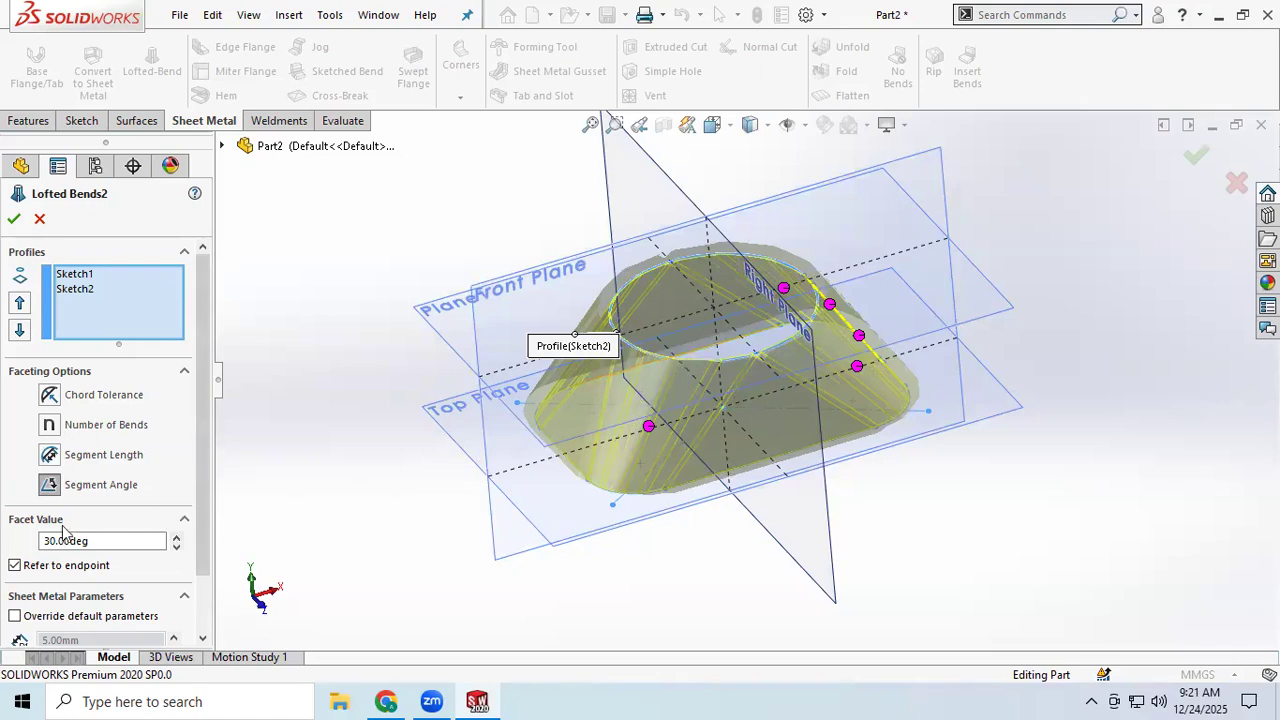
pyautogui.click(13, 220)
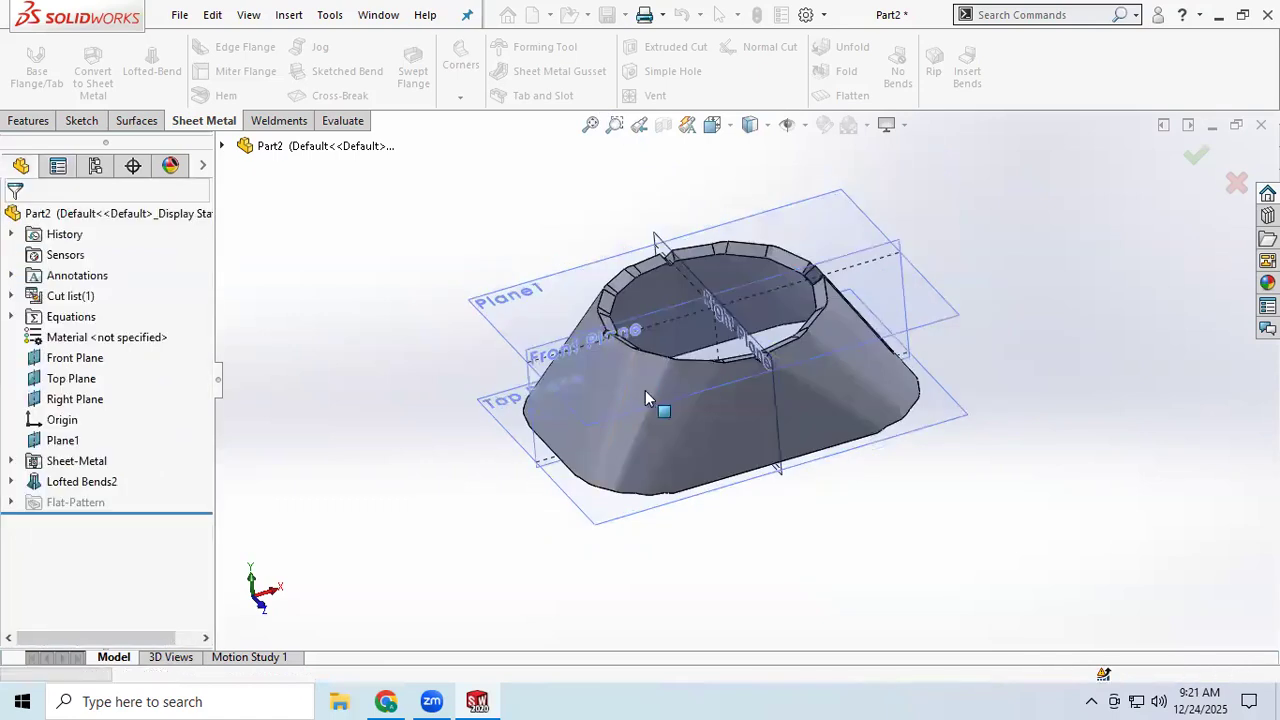
# - Flatten the lofted part to examine its flat pattern and return it to the bent state
pyautogui.scroll(3, 783, 350)
pyautogui.moveTo(783, 350); pyautogui.dragTo(766, 243, button='middle')
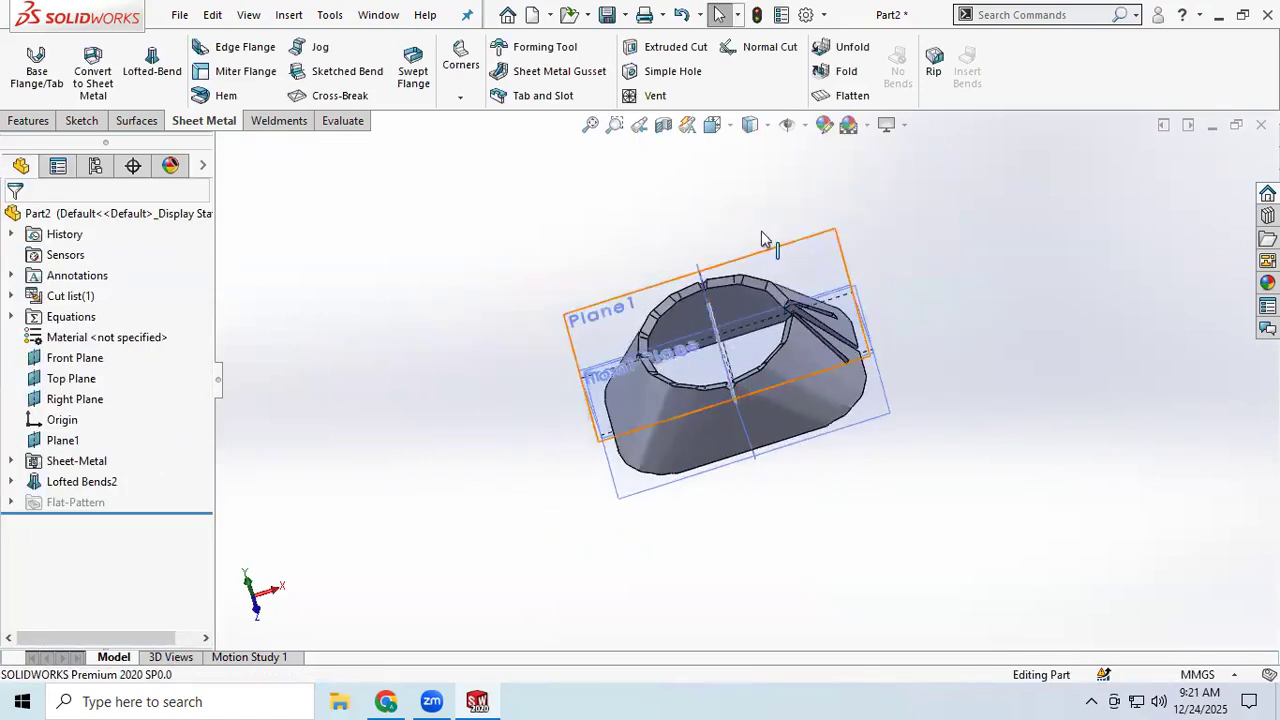
pyautogui.click(853, 95)
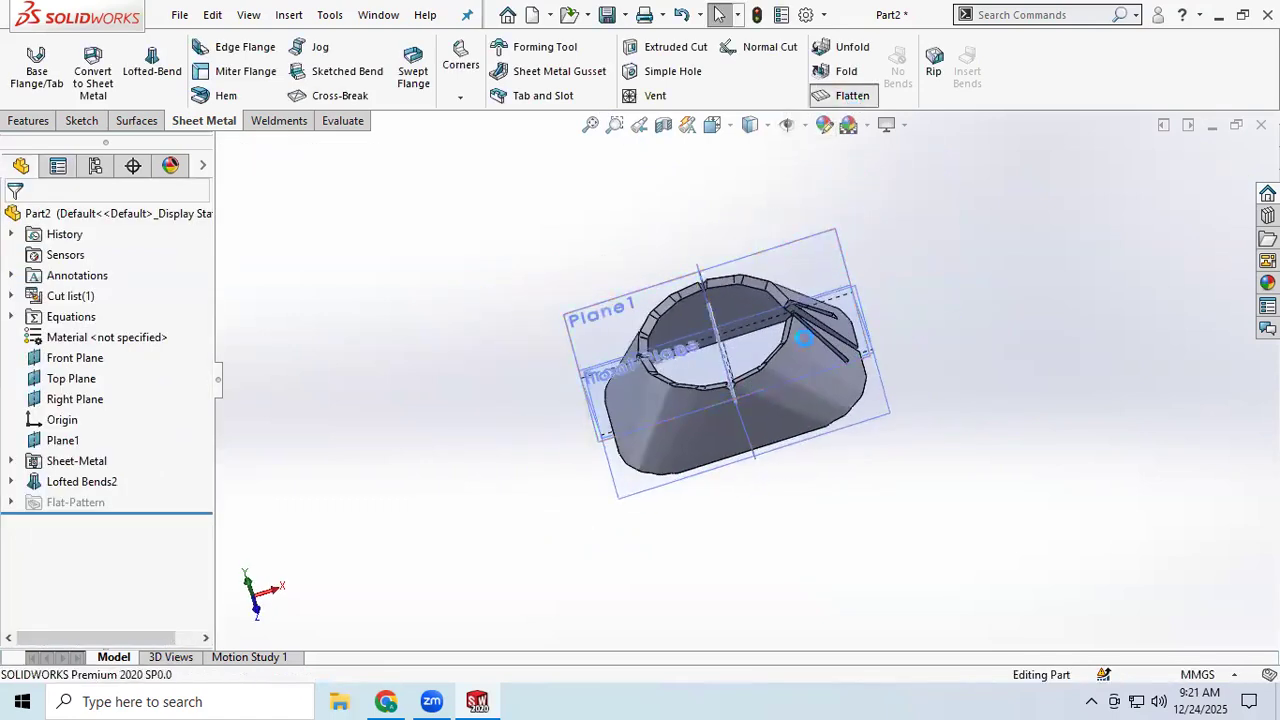
pyautogui.scroll(1, 736, 362)
pyautogui.moveTo(619, 304); pyautogui.dragTo(752, 350, button='middle')
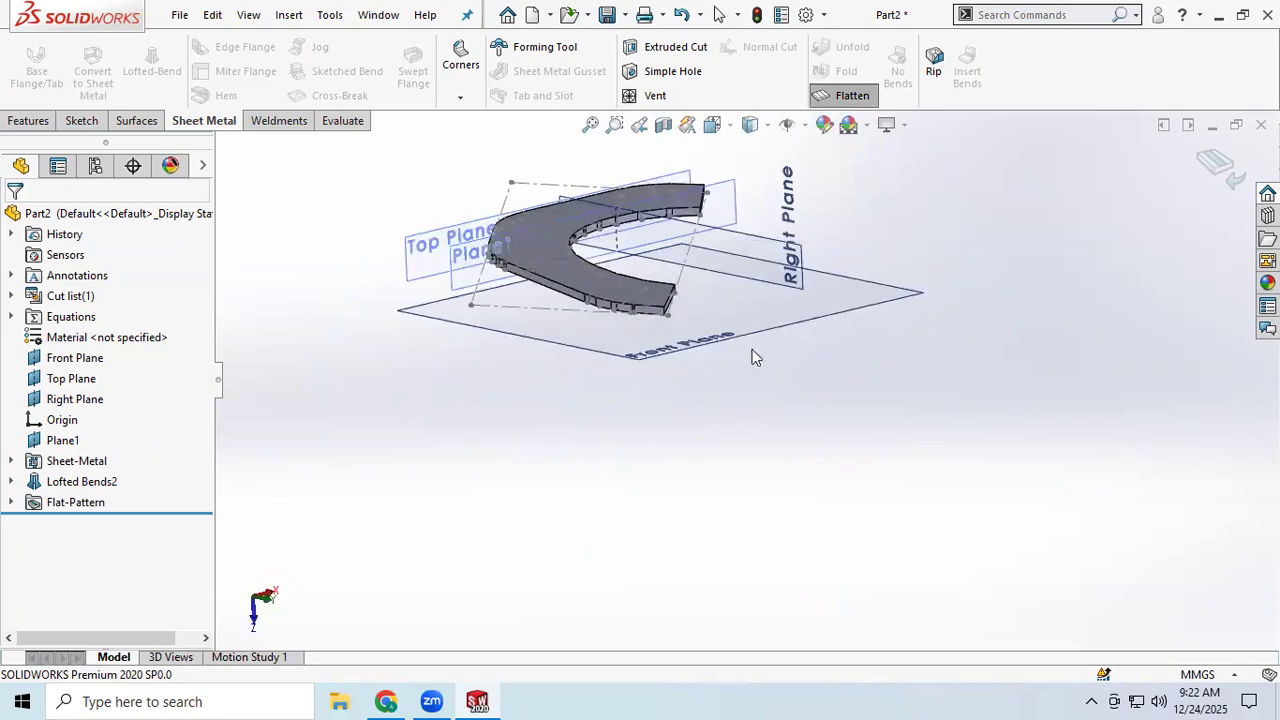
pyautogui.click(852, 95)
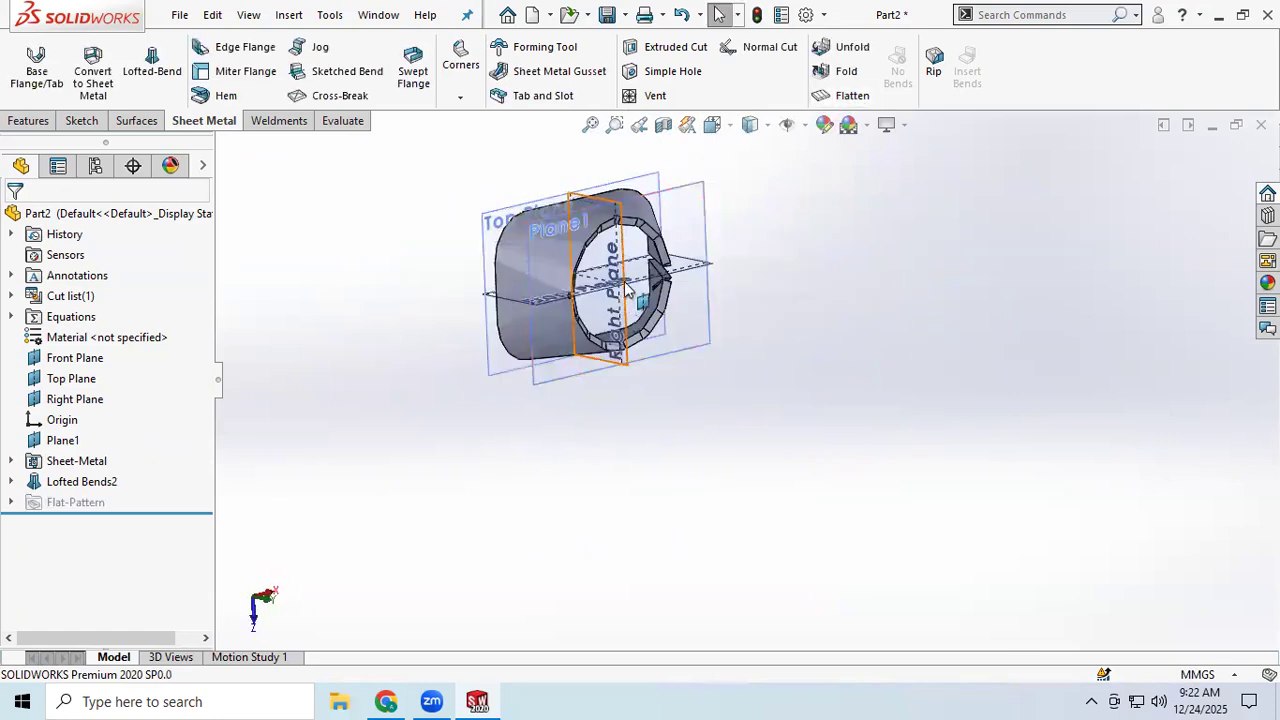
# - Delete the bent lofted bend feature with its dependent bends while keeping both profile sketches
pyautogui.moveTo(600, 170); pyautogui.dragTo(583, 132, button='middle')
pyautogui.scroll(6, 694, 339)
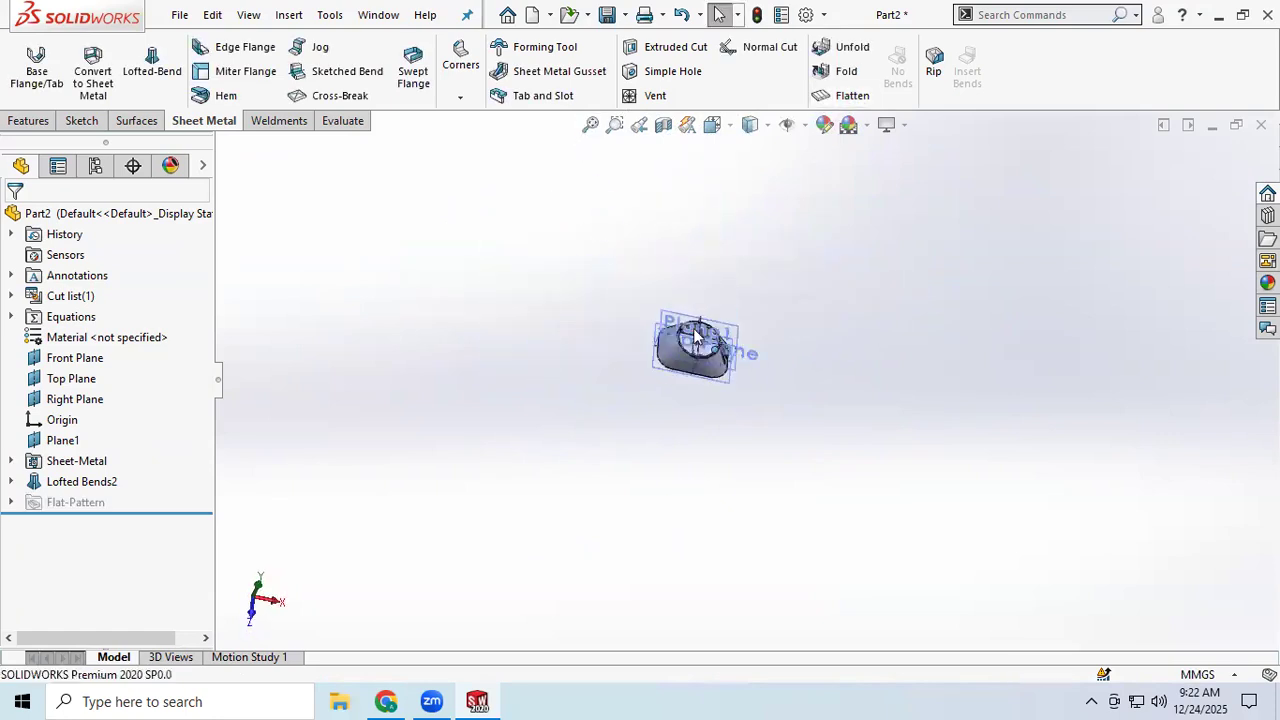
pyautogui.scroll(-8, 703, 352)
pyautogui.scroll(-4, 750, 487)
pyautogui.moveTo(692, 503); pyautogui.dragTo(705, 358, button='middle')
pyautogui.scroll(-2, 718, 368)
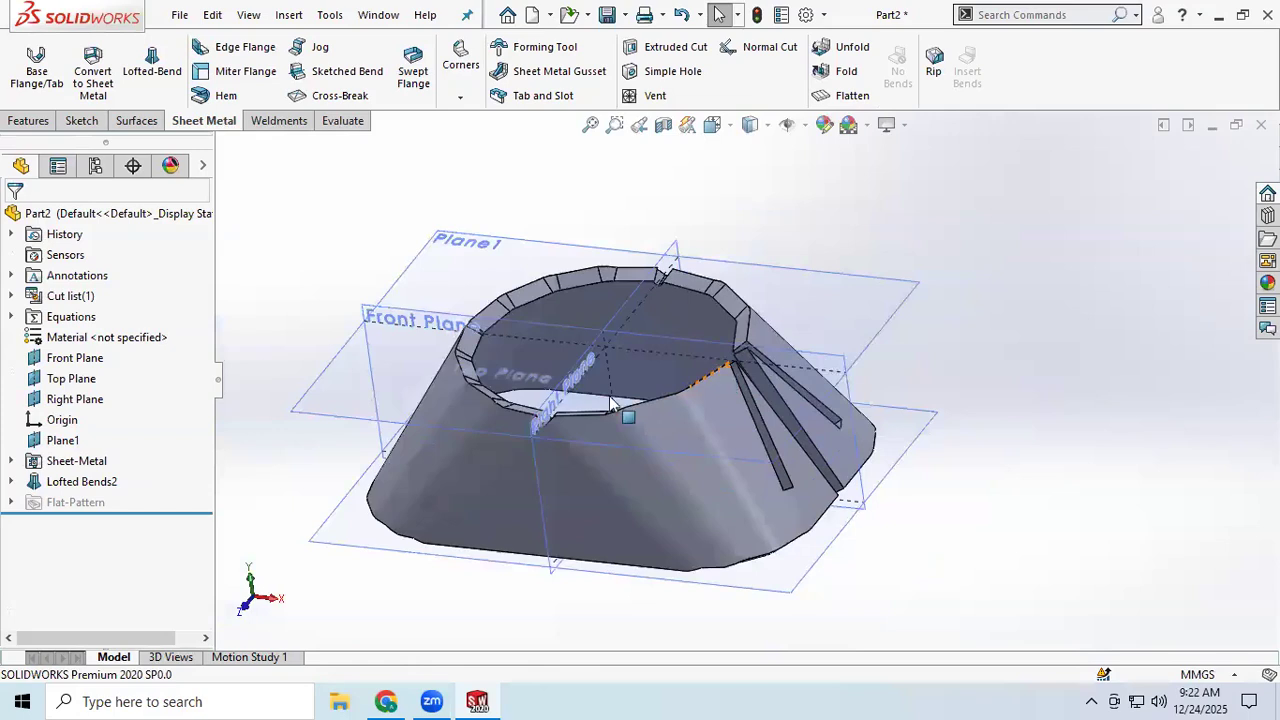
pyautogui.rightClick(57, 489)
pyautogui.click(100, 430)
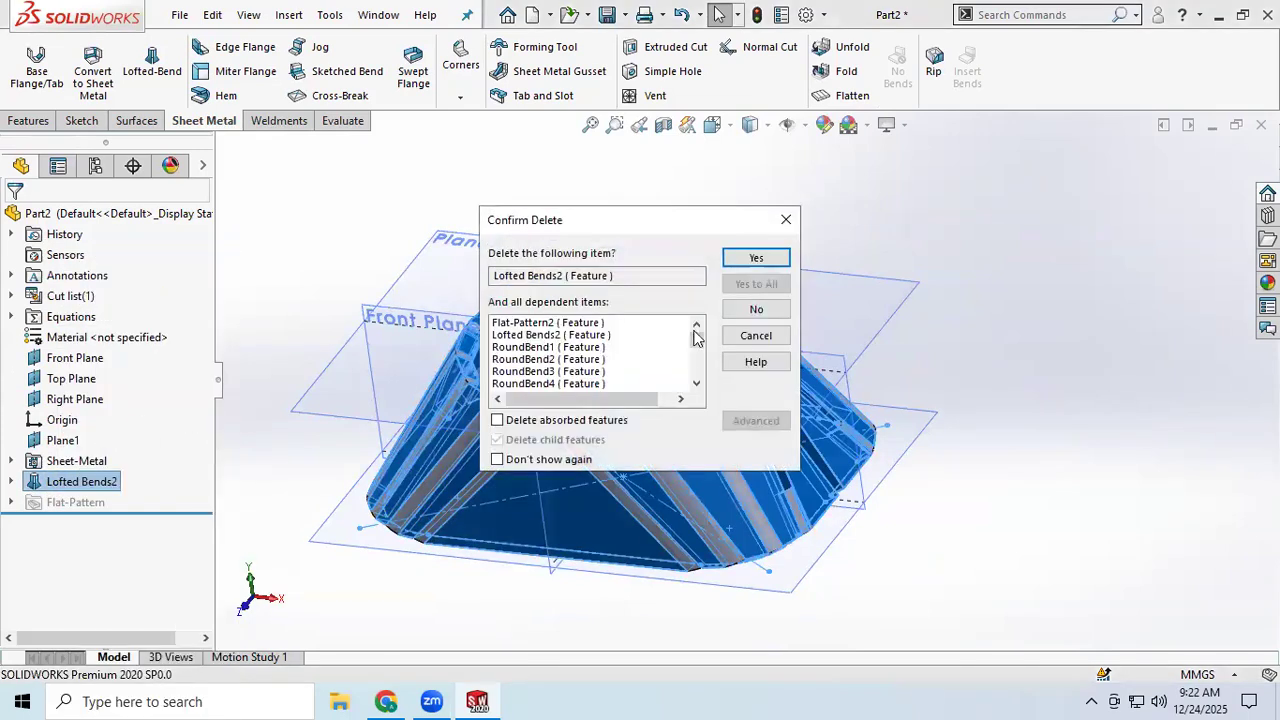
pyautogui.click(752, 260)
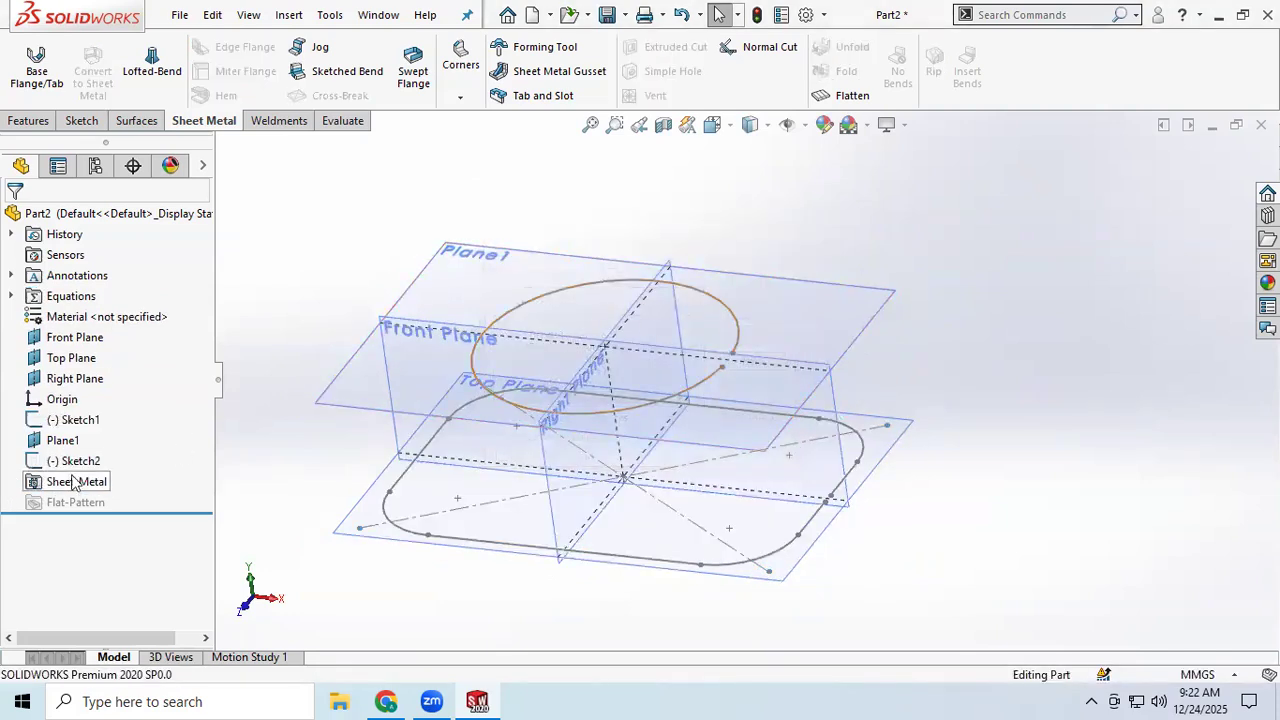
# - Delete the circle sketch on Plane1
pyautogui.rightClick(76, 461)
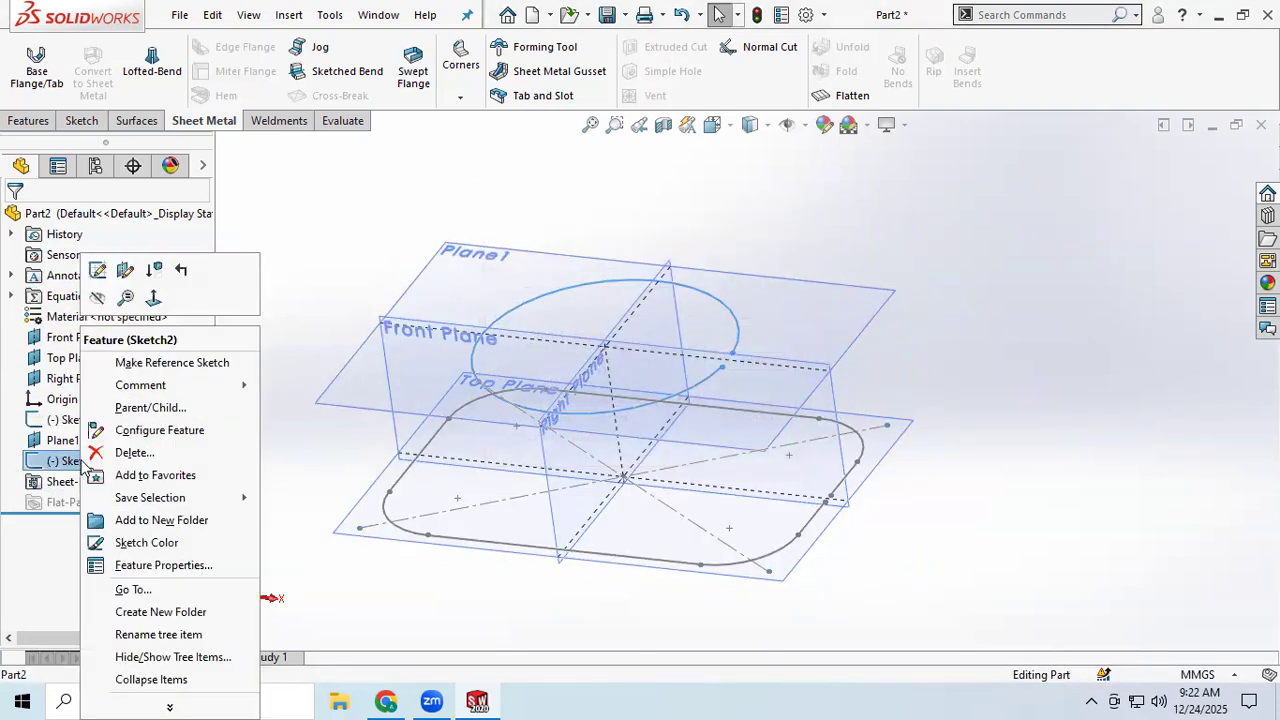
pyautogui.click(143, 456)
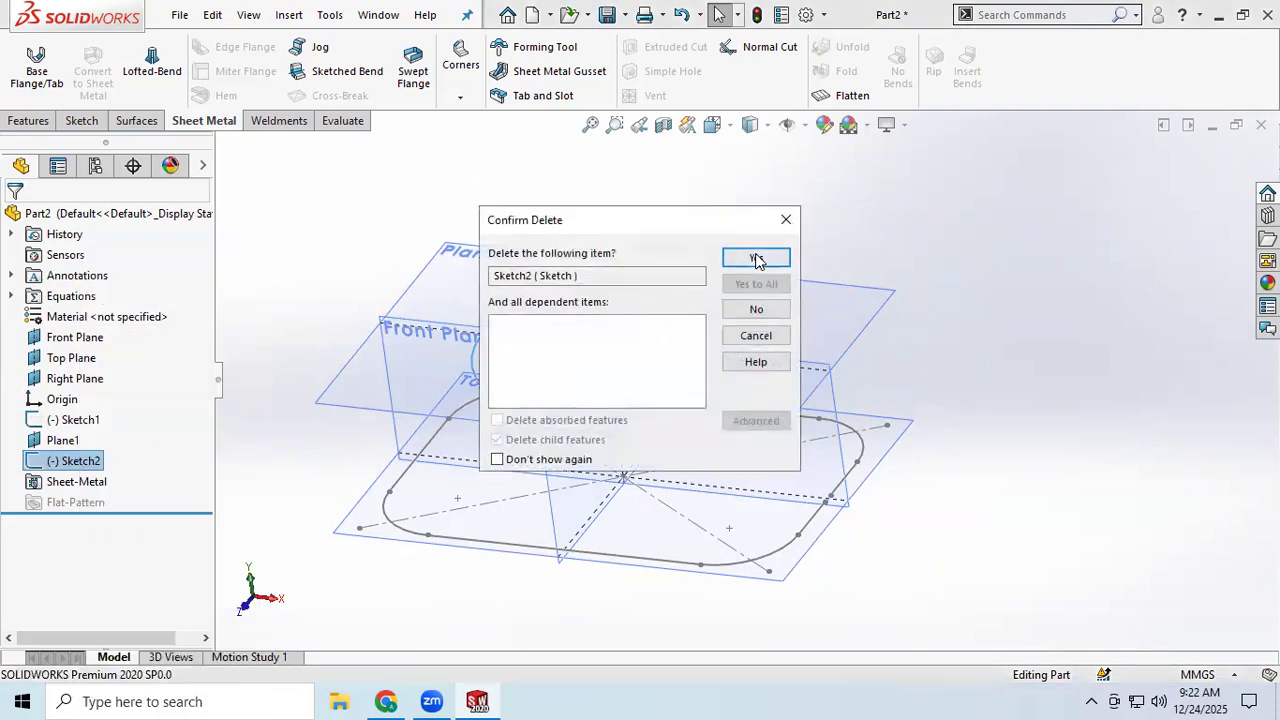
pyautogui.click(756, 260)
# - On Plane1, sketch a center rectangle about 85 by 57 mm, centred on the origin
pyautogui.click(62, 440)
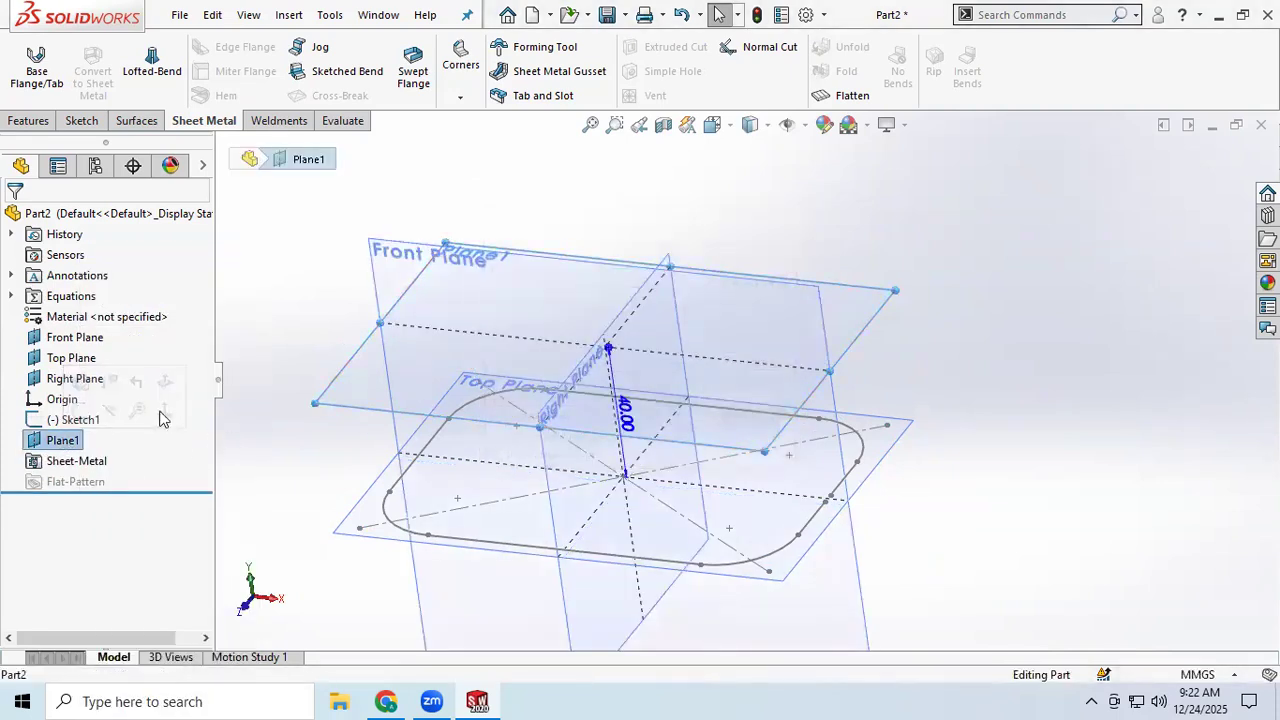
pyautogui.click(80, 120)
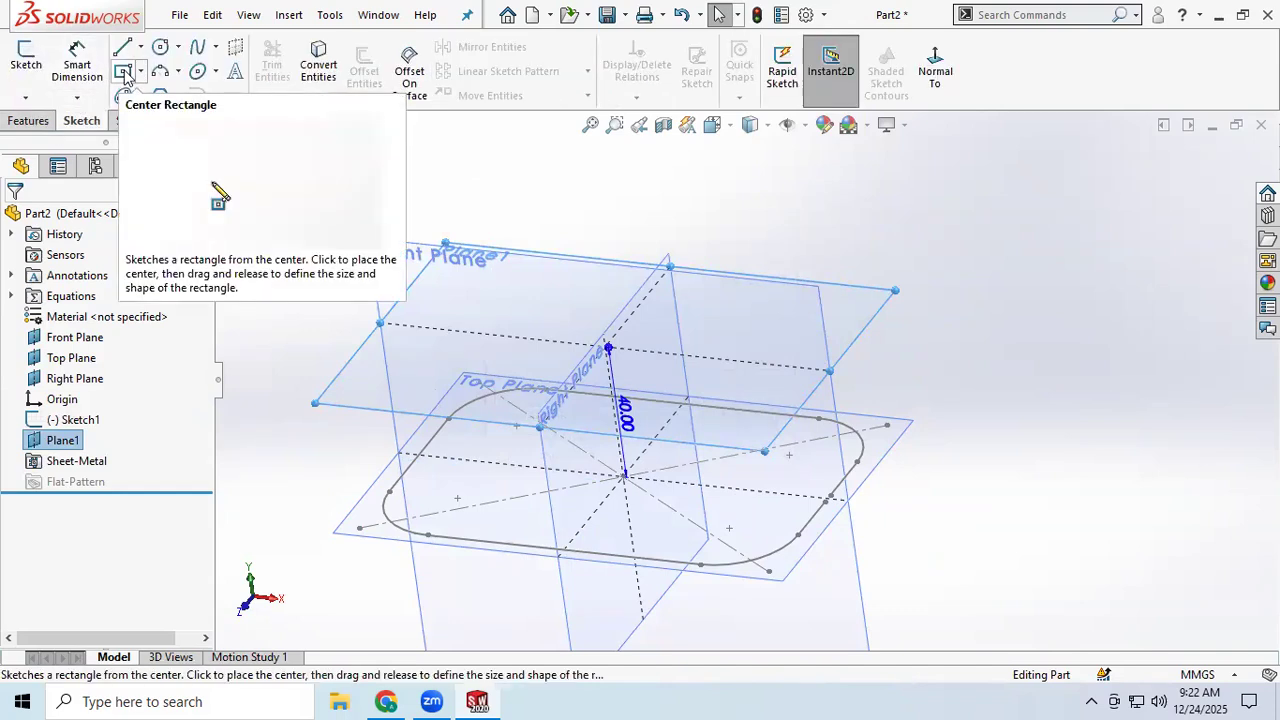
pyautogui.click(125, 74)
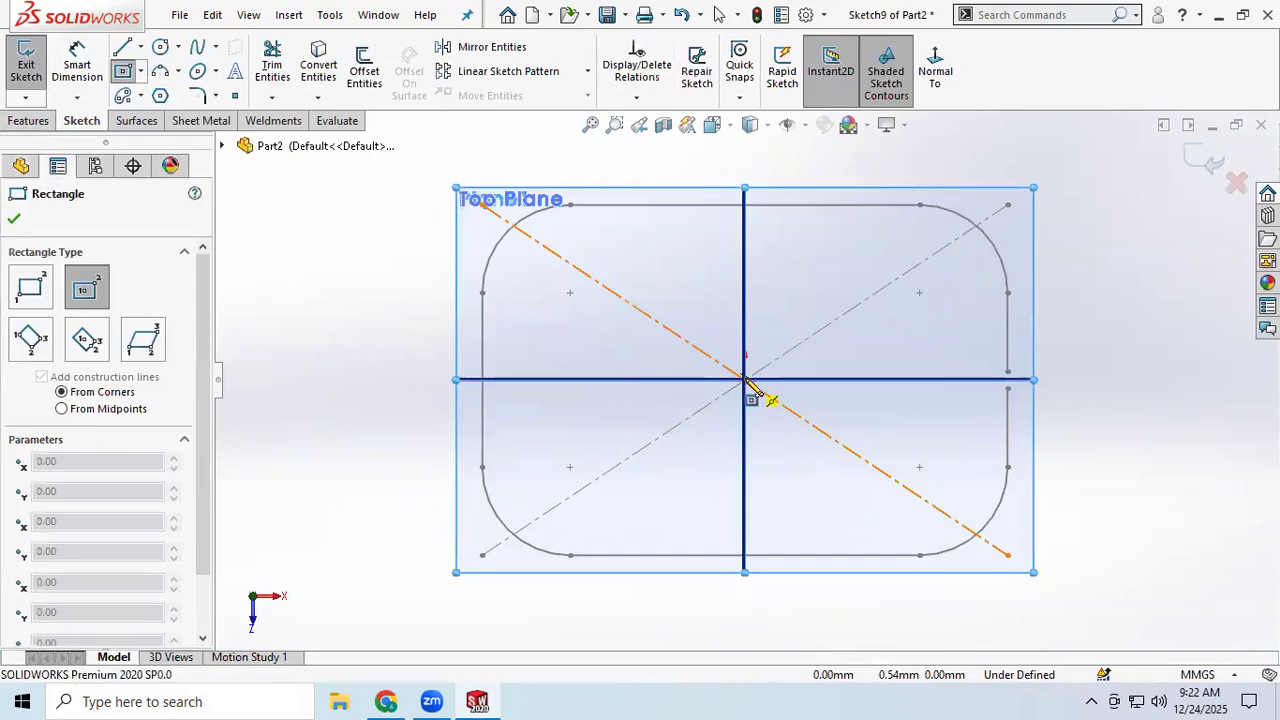
pyautogui.click(745, 380)
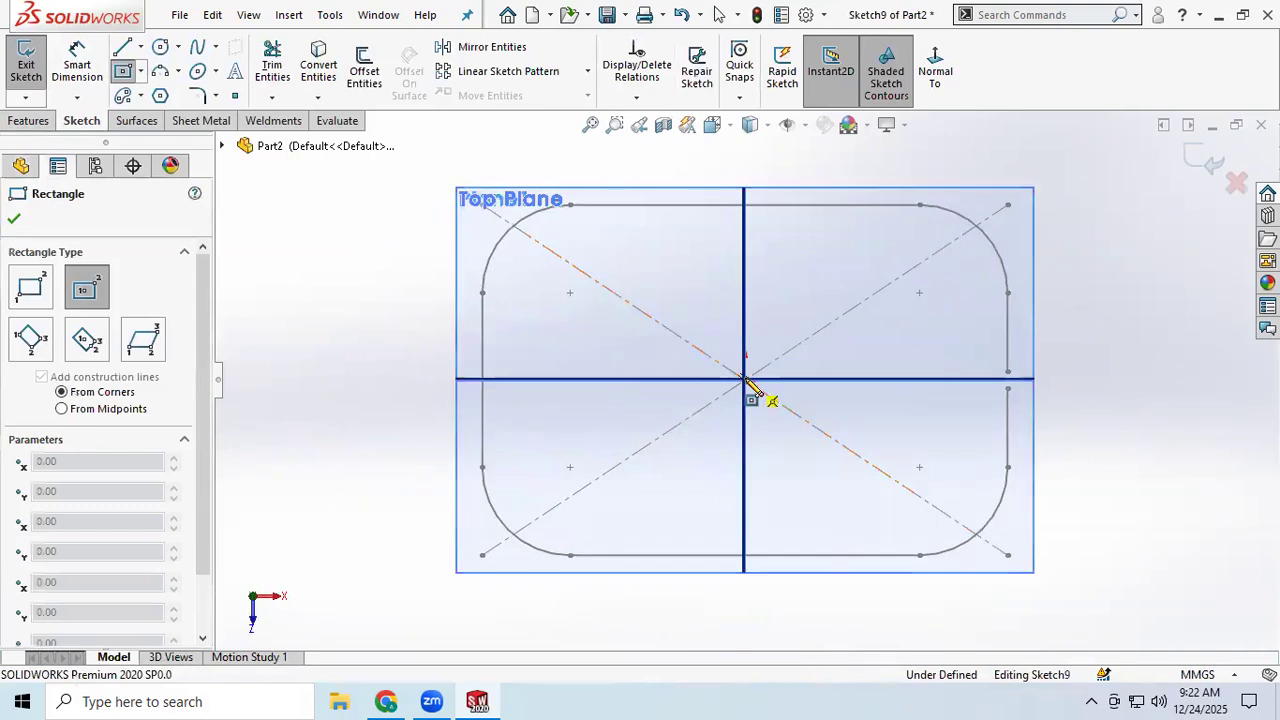
pyautogui.click(932, 504)
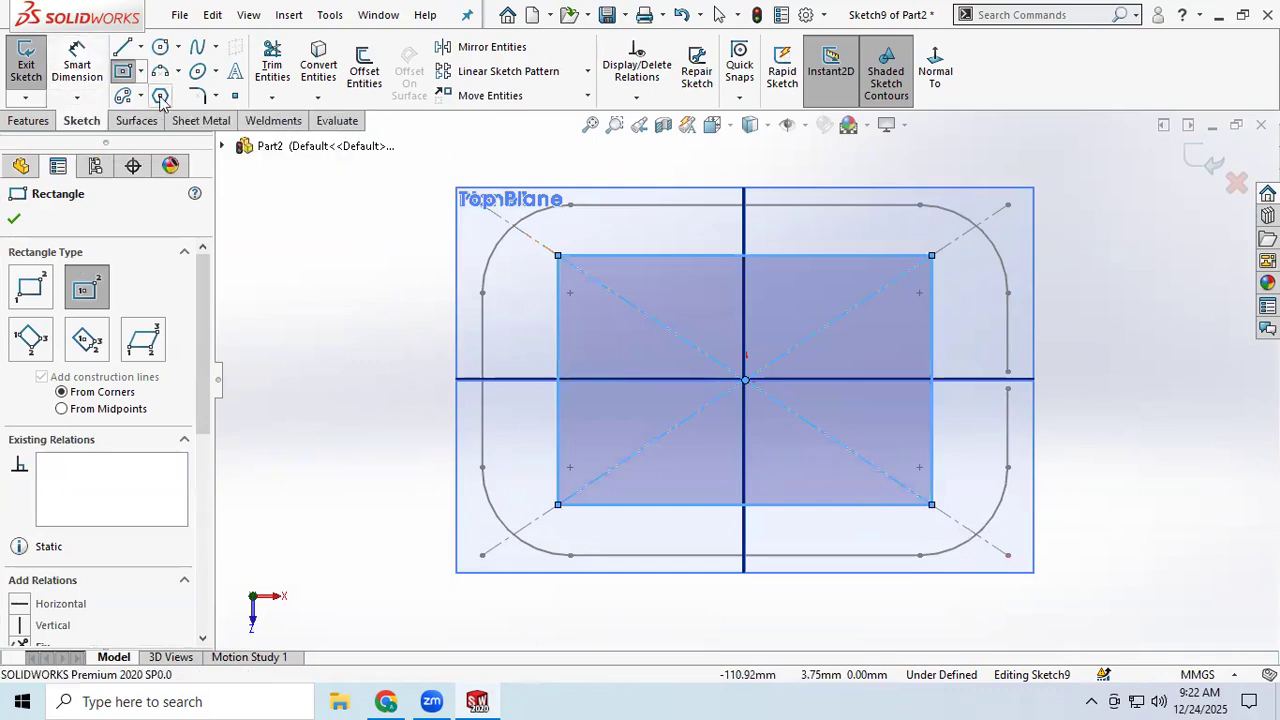
# - Round all four corners of the new rectangle with a 15 mm sketch fillet
pyautogui.click(197, 95)
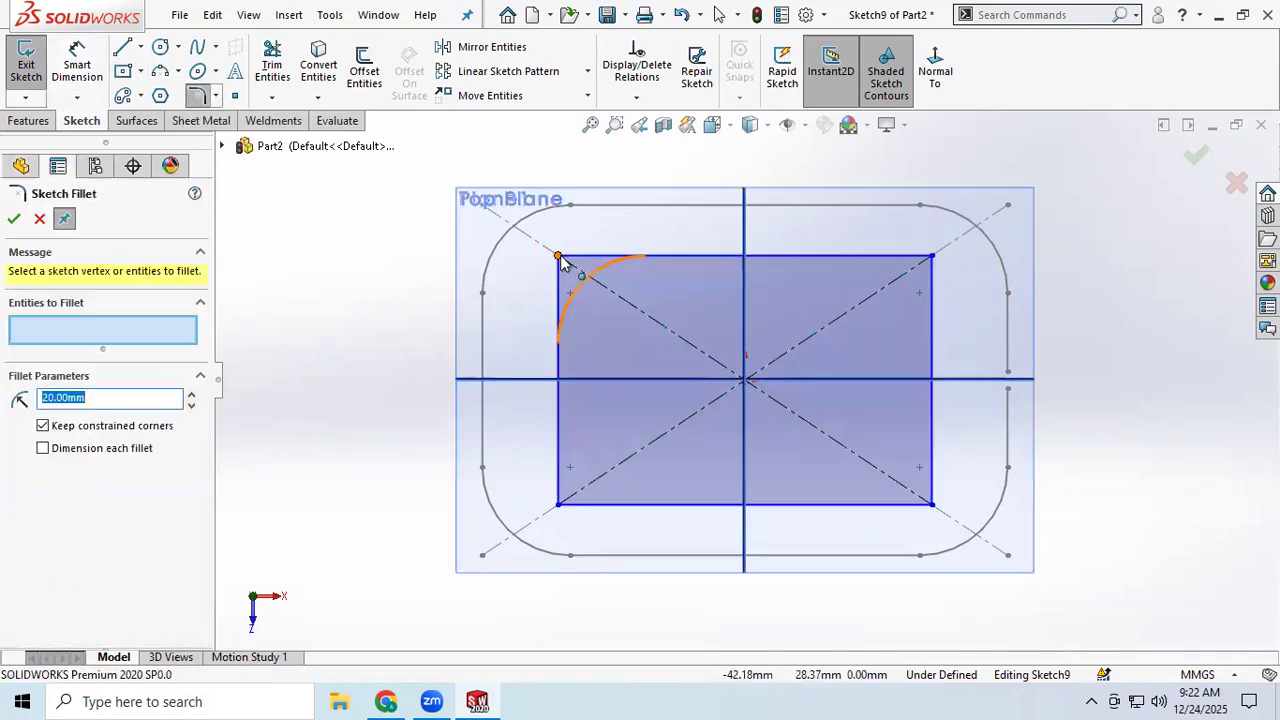
pyautogui.click(562, 260)
pyautogui.click(562, 506)
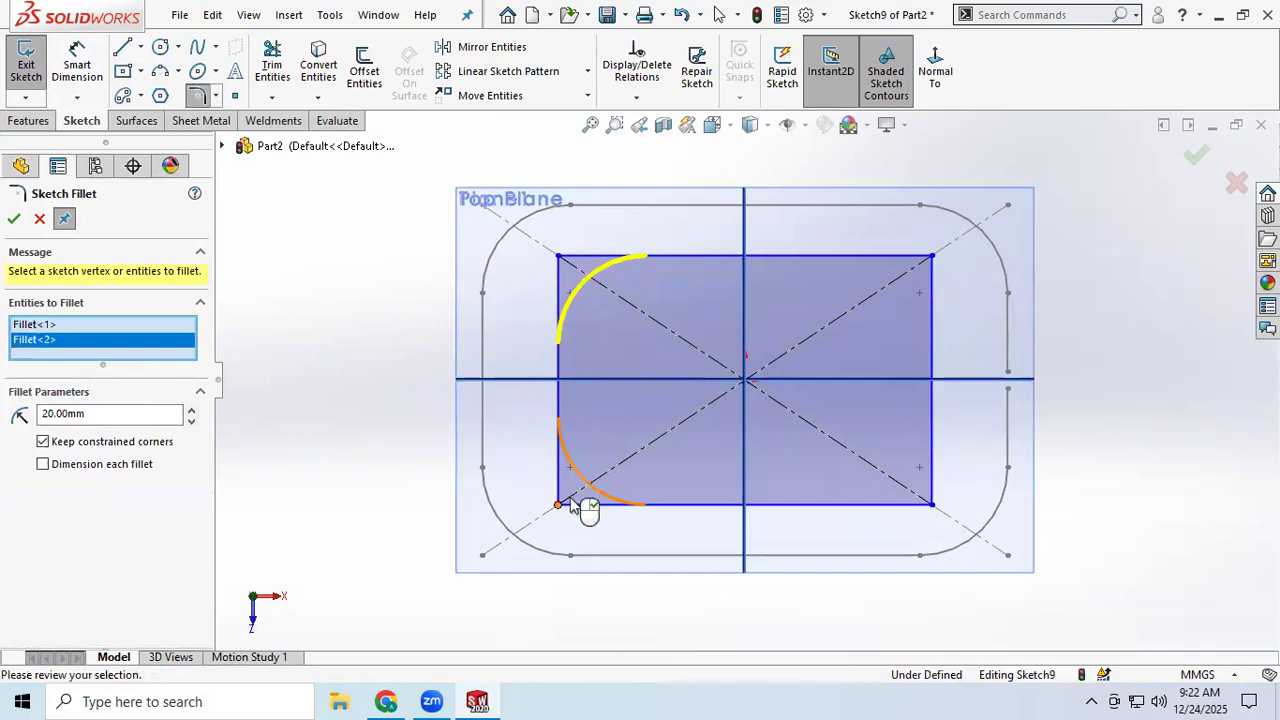
pyautogui.click(932, 506)
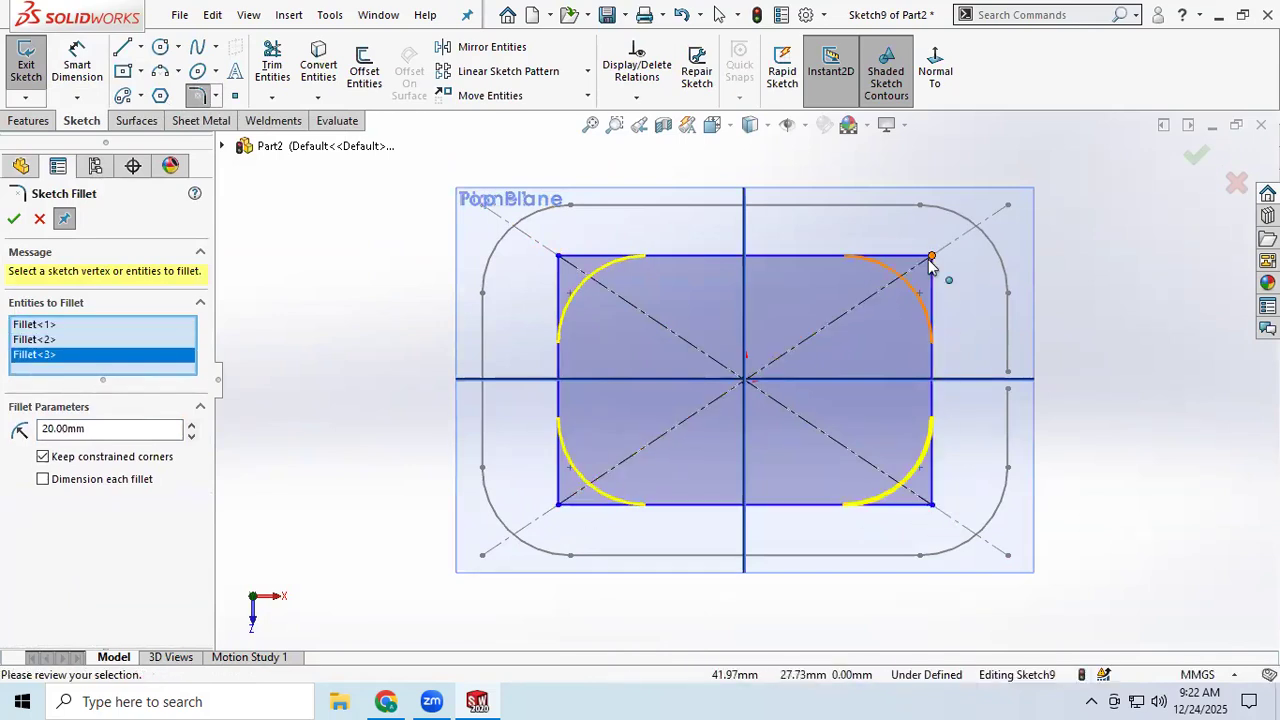
pyautogui.click(931, 258)
pyautogui.doubleClick(101, 446)
pyautogui.write('1')
pyautogui.press('Return')
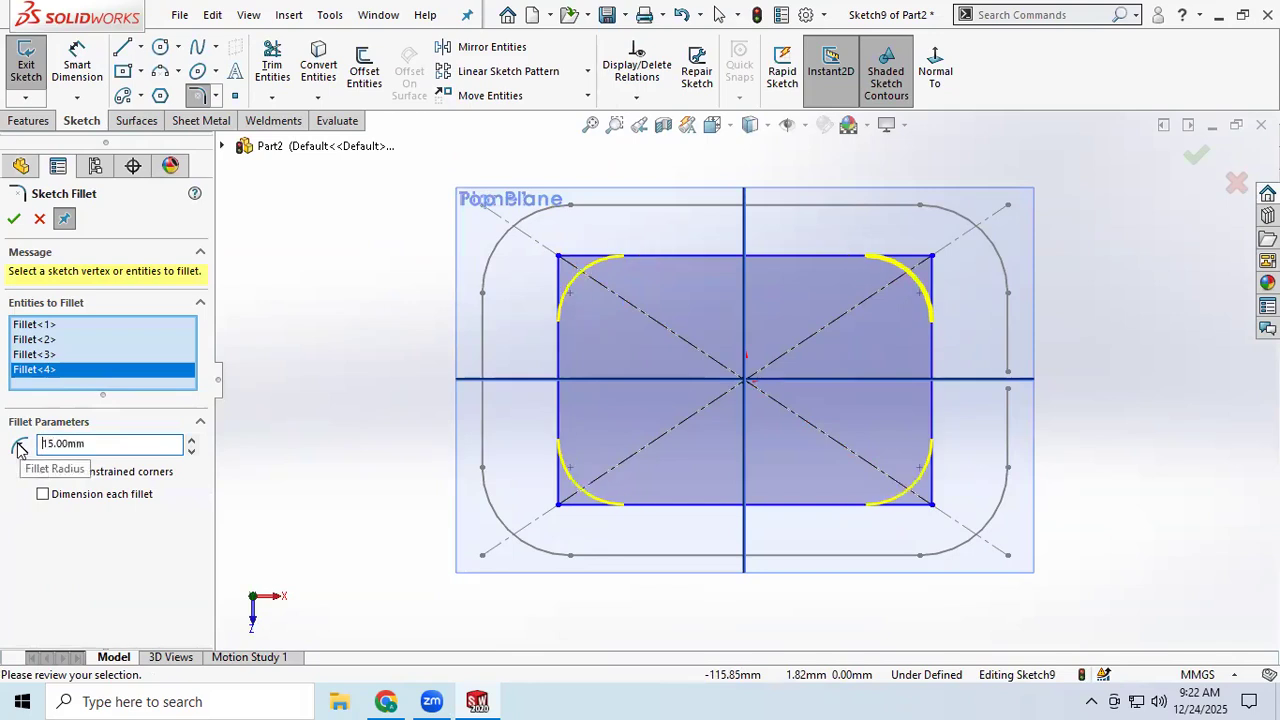
pyautogui.click(13, 220)
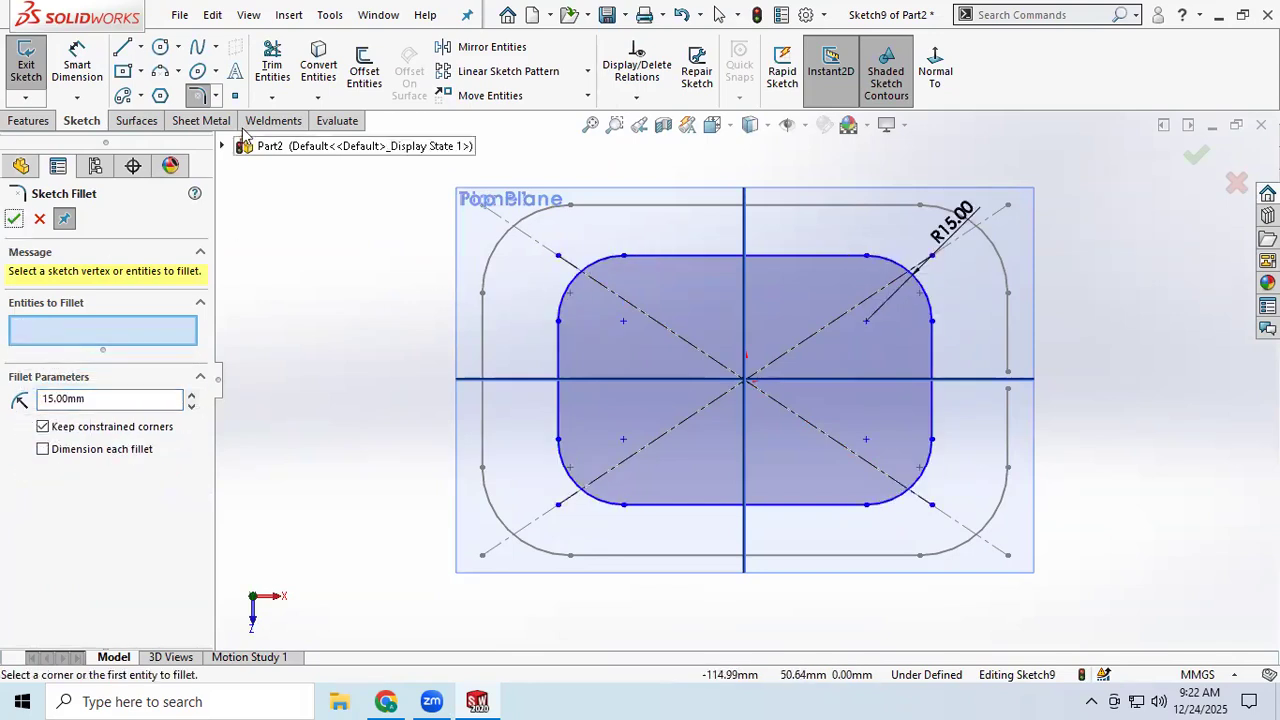
# - Sketch a small circle with a radius of about 1.33 mm centred on the midpoint of the inner rectangle's right edge
pyautogui.click(160, 47)
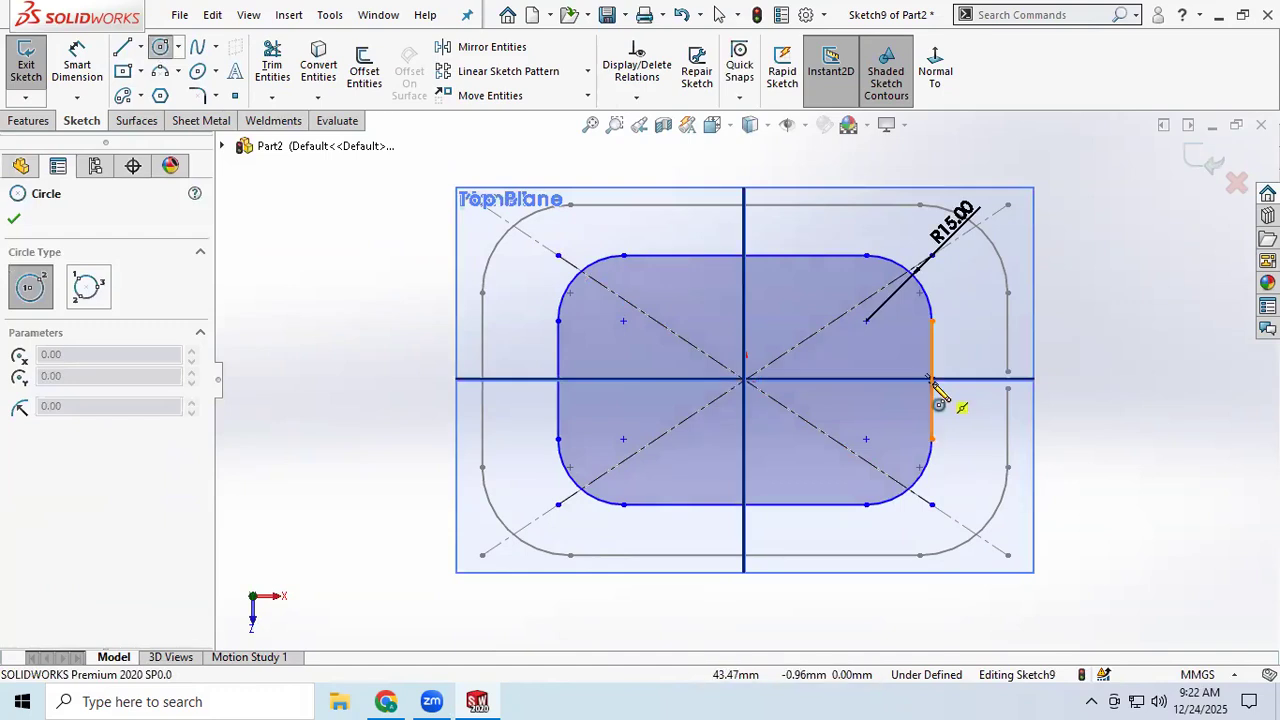
pyautogui.scroll(3, 943, 395)
pyautogui.scroll(-5, 943, 391)
pyautogui.scroll(-5, 691, 337)
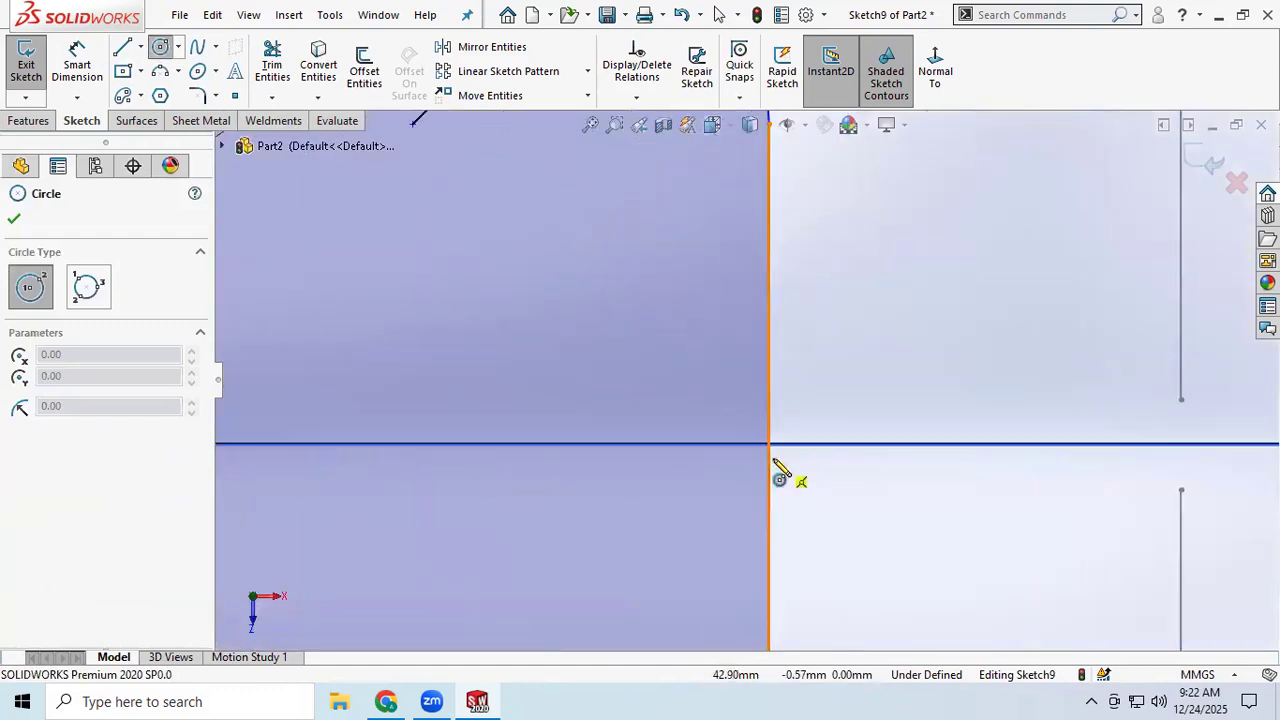
pyautogui.moveTo(768, 443); pyautogui.dragTo(792, 478)
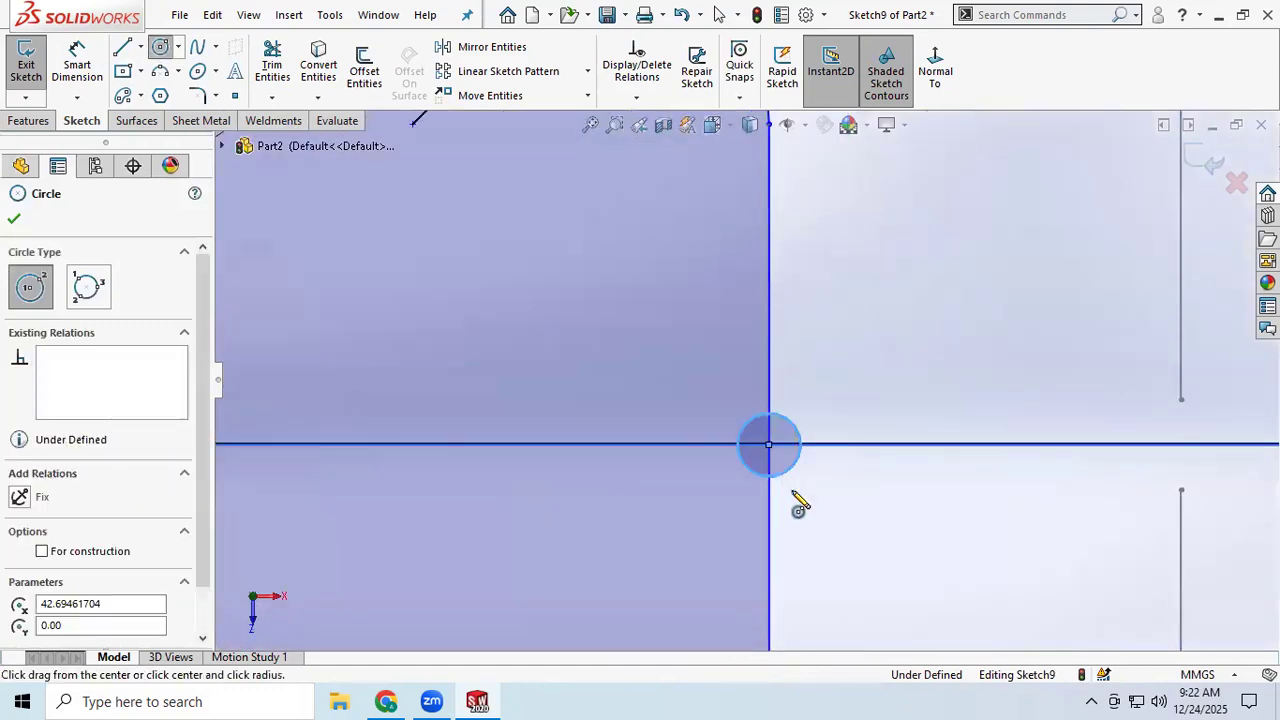
# - Open a gap in the rectangle by trimming the edge inside the small circle and deleting the circle, and exit the sketch
pyautogui.click(271, 70)
pyautogui.scroll(-3, 730, 390)
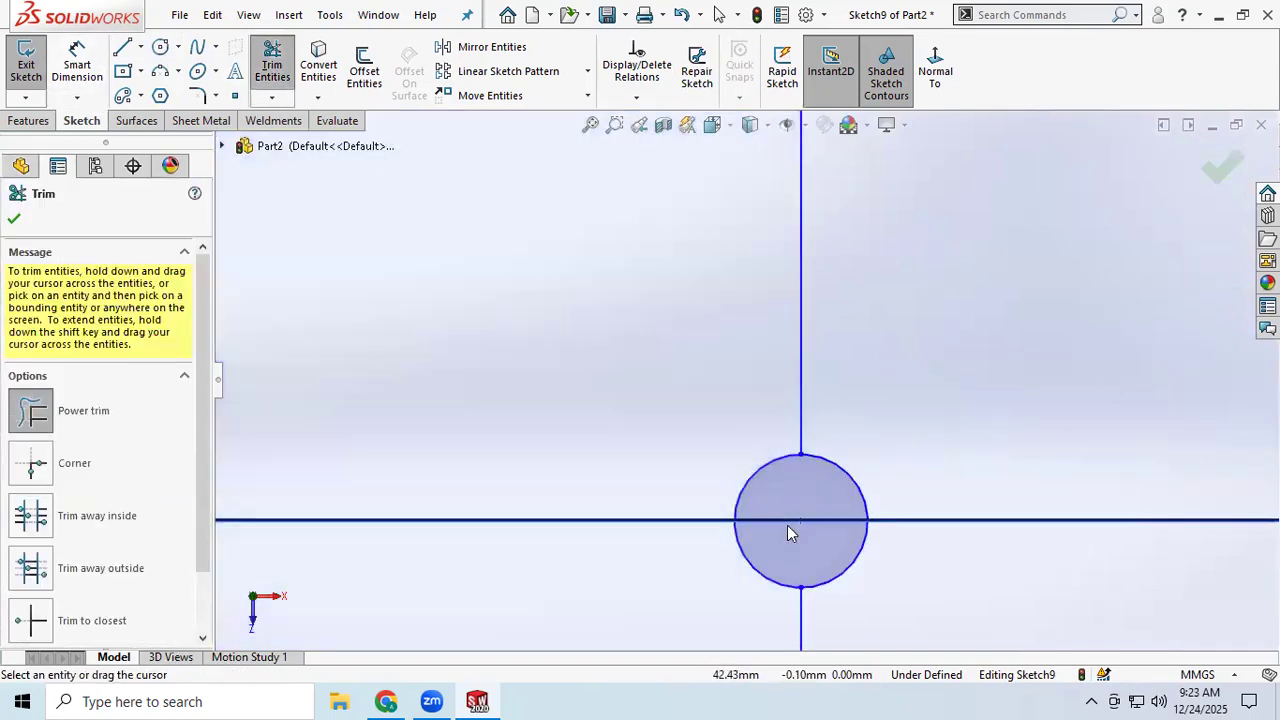
pyautogui.click(1220, 167)
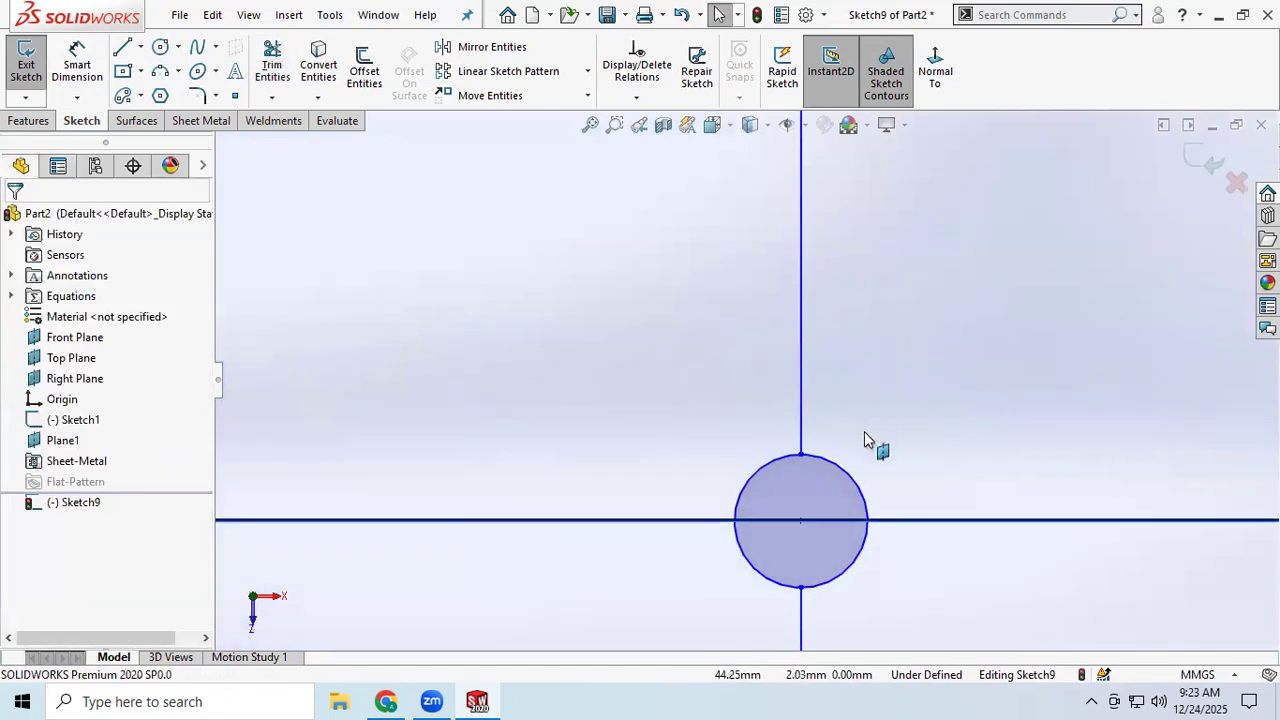
pyautogui.click(838, 472)
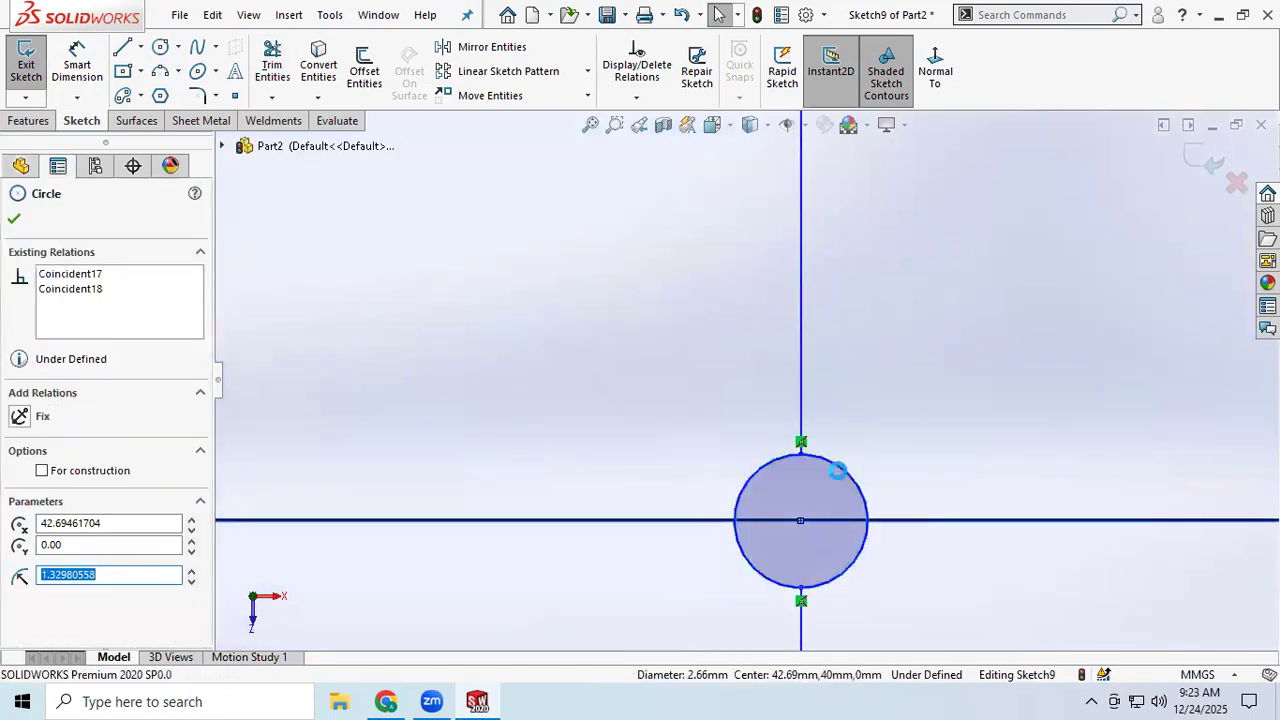
pyautogui.press('Delete')
pyautogui.scroll(1, 800, 471)
pyautogui.scroll(12, 800, 464)
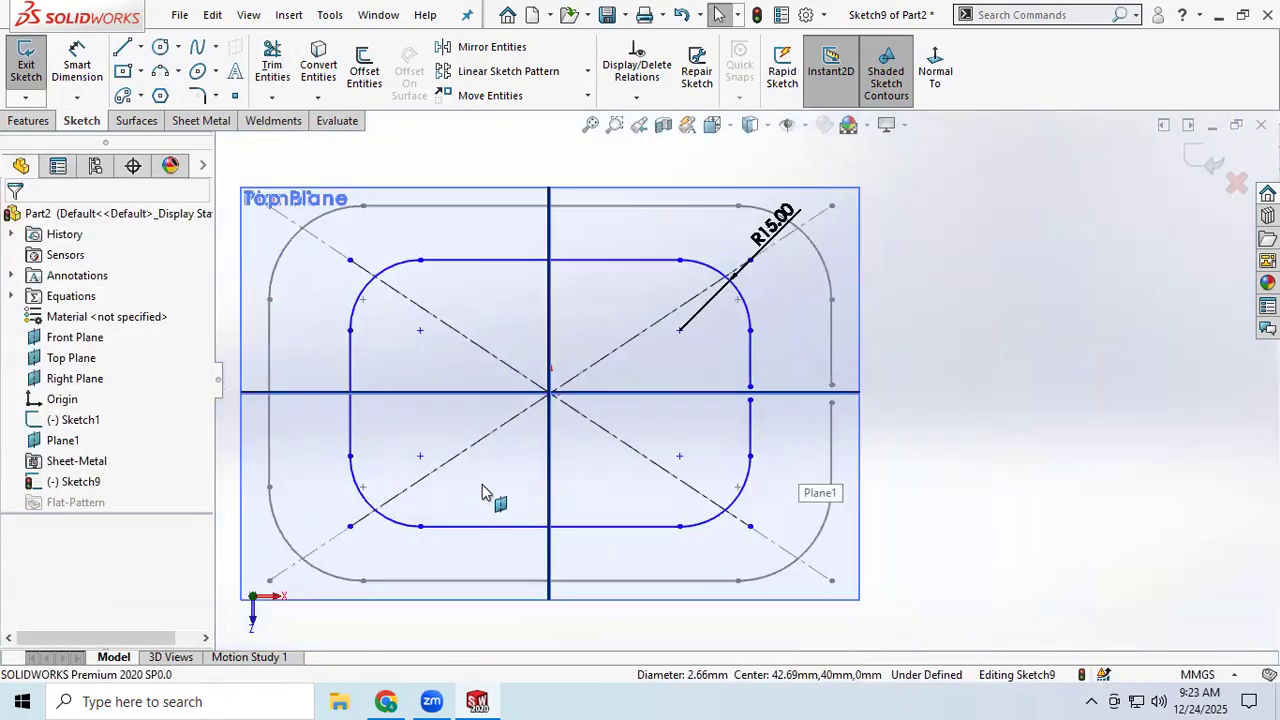
pyautogui.scroll(2, 478, 489)
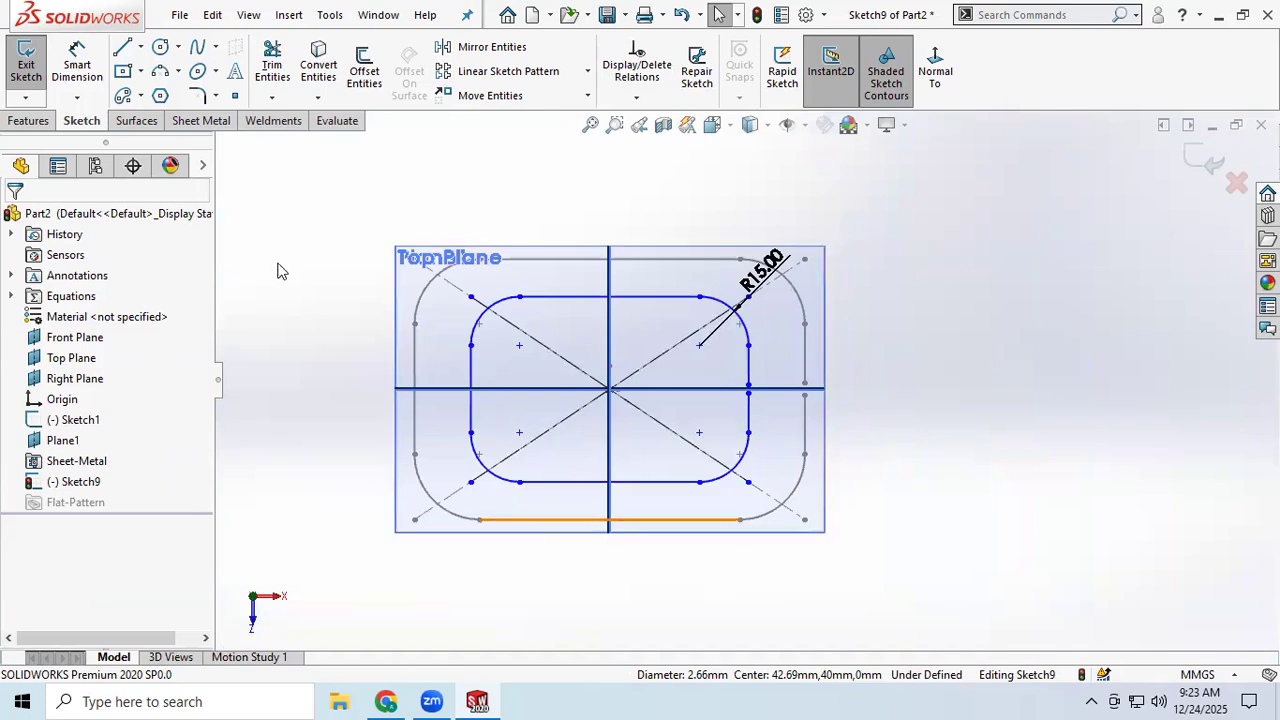
pyautogui.click(26, 62)
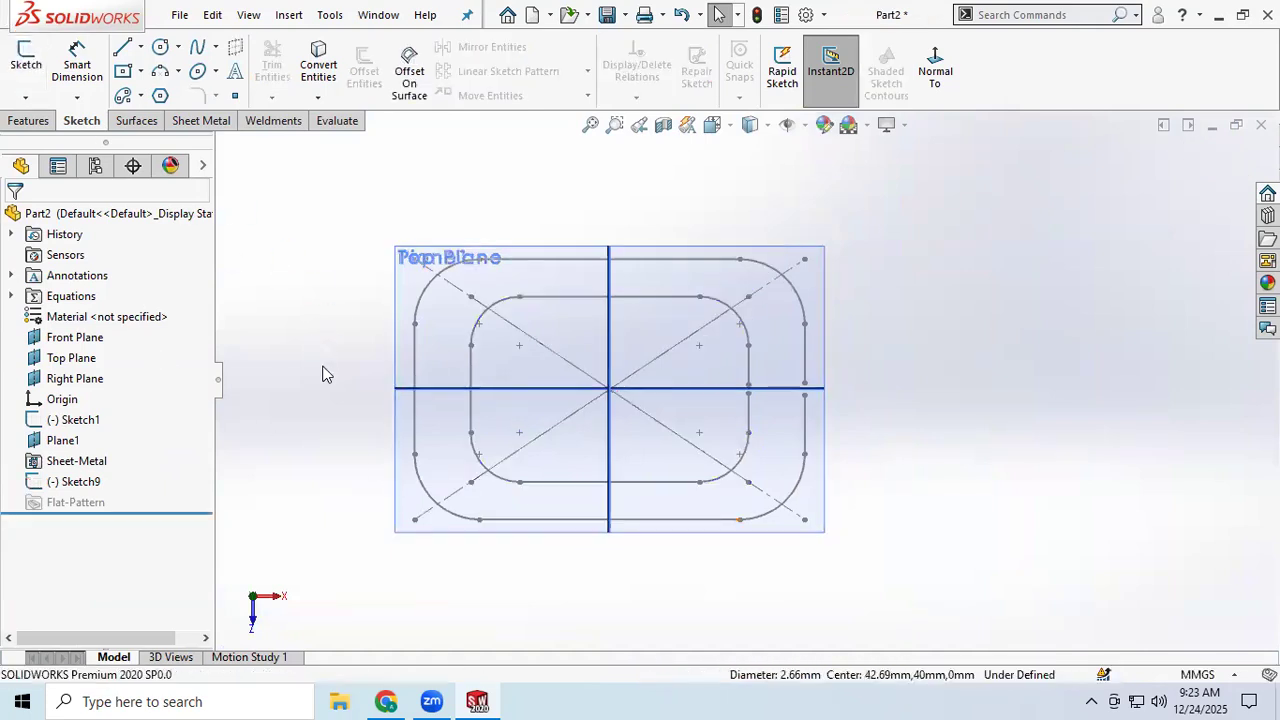
# - Start a Lofted Bend with the Bent method, using the two open filleted rectangles as profiles
pyautogui.click(195, 121)
pyautogui.click(148, 54)
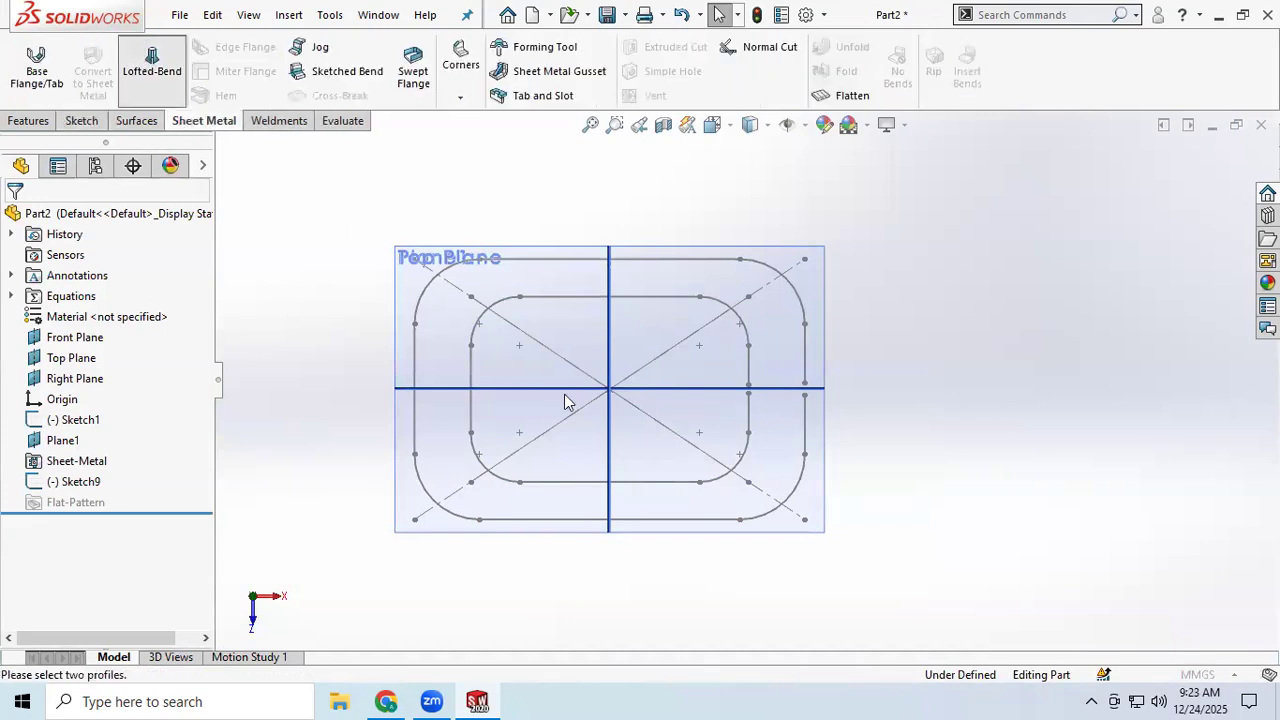
pyautogui.moveTo(592, 332); pyautogui.dragTo(594, 177, button='middle')
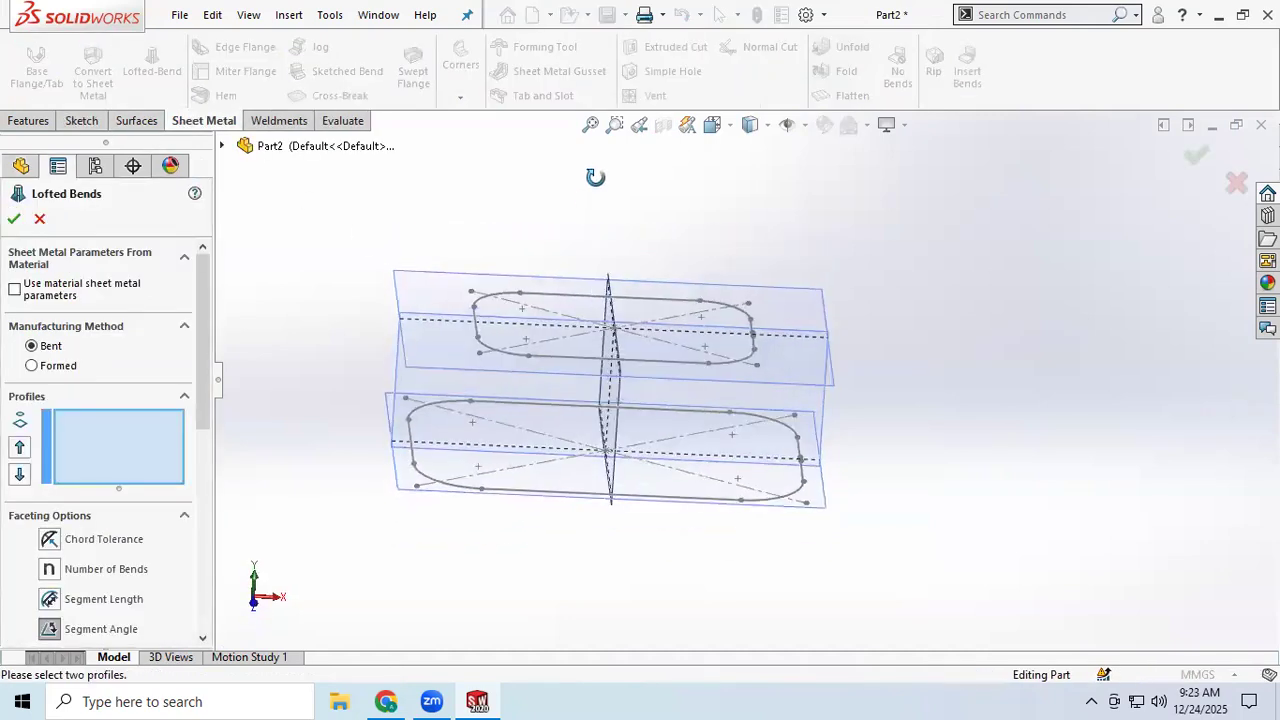
pyautogui.click(551, 489)
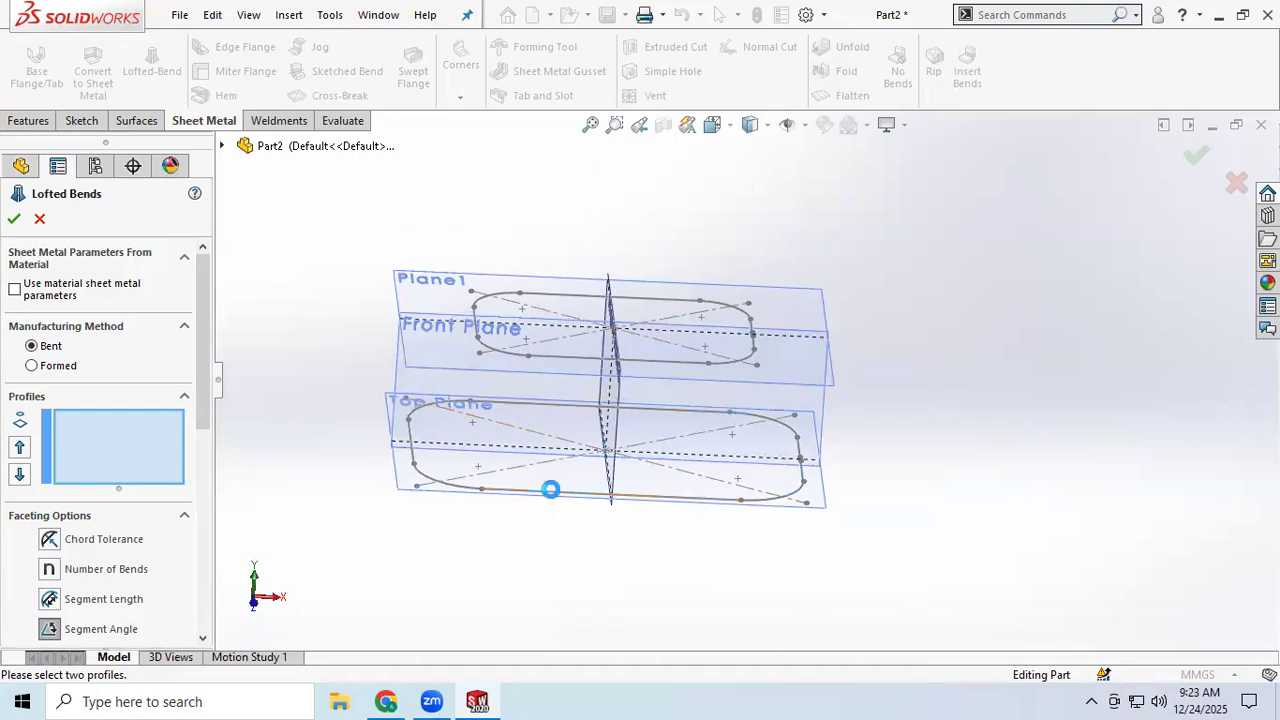
pyautogui.click(577, 358)
pyautogui.moveTo(577, 444); pyautogui.dragTo(520, 528, button='middle')
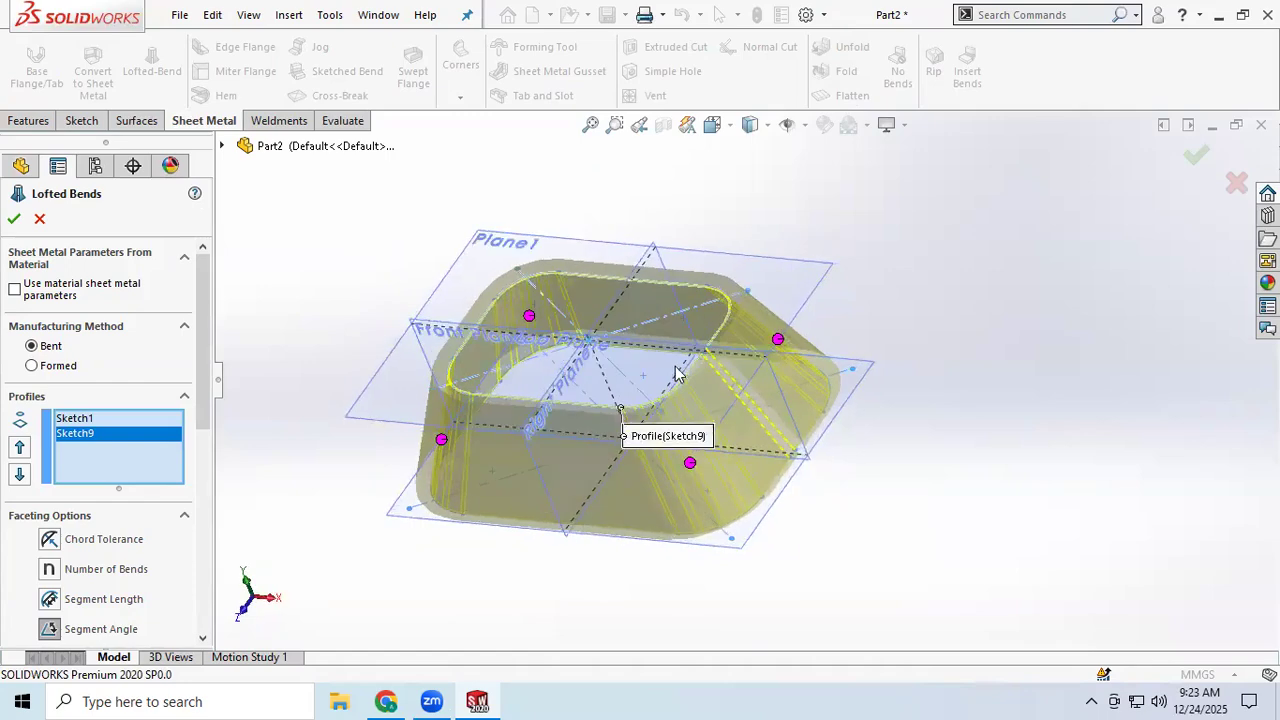
# - Preview the lofted bend with Chord Tolerance, Number of Bends and Segment Length faceting in turn
pyautogui.scroll(5, 724, 388)
pyautogui.scroll(3, 740, 392)
pyautogui.moveTo(754, 403)
pyautogui.mouseDown(button='middle')
pyautogui.moveTo(706, 403)
pyautogui.moveTo(749, 403)
pyautogui.moveTo(797, 377)
pyautogui.moveTo(742, 397)
pyautogui.mouseUp(button='middle')
pyautogui.scroll(-8, 742, 397)
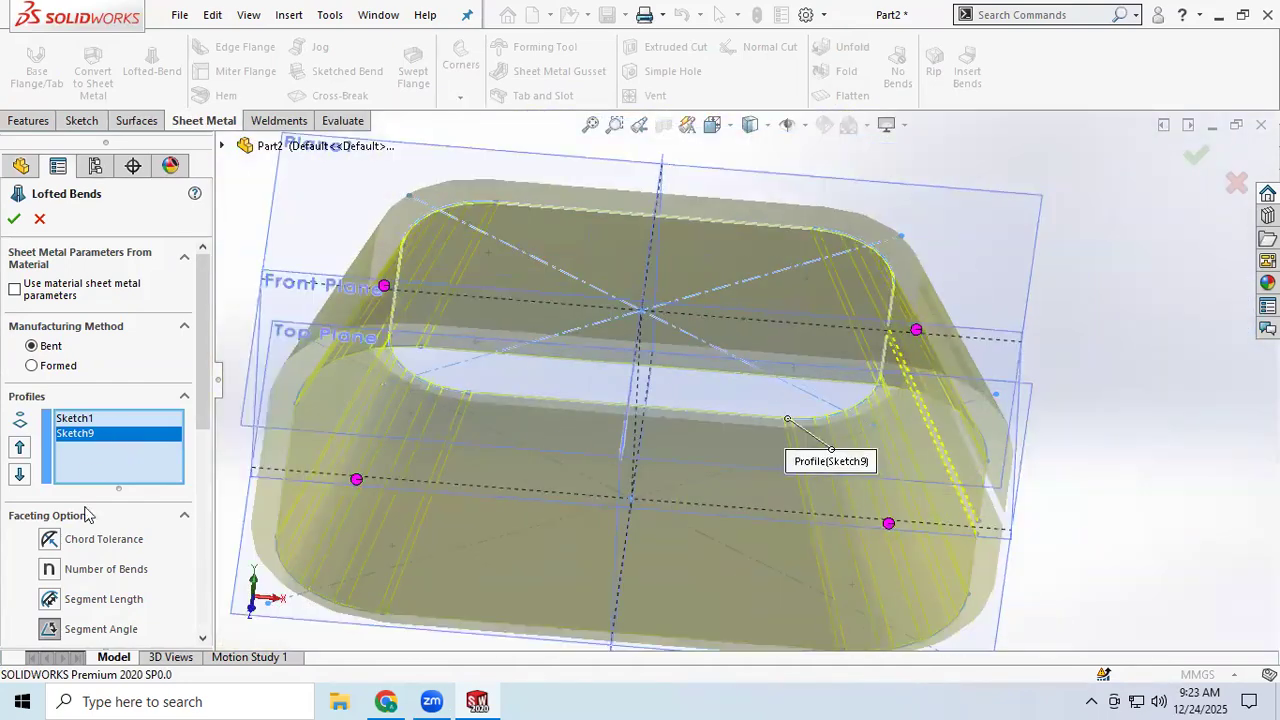
pyautogui.scroll(-3, 85, 514)
pyautogui.click(114, 330)
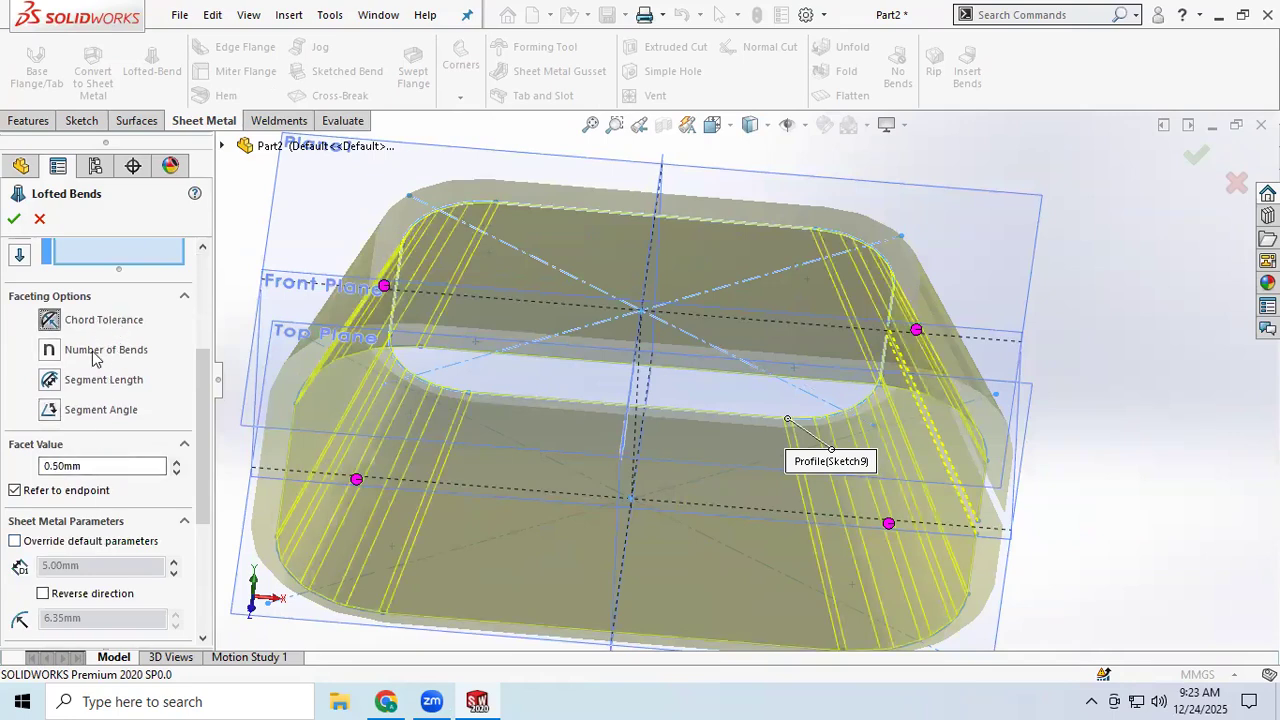
pyautogui.click(97, 352)
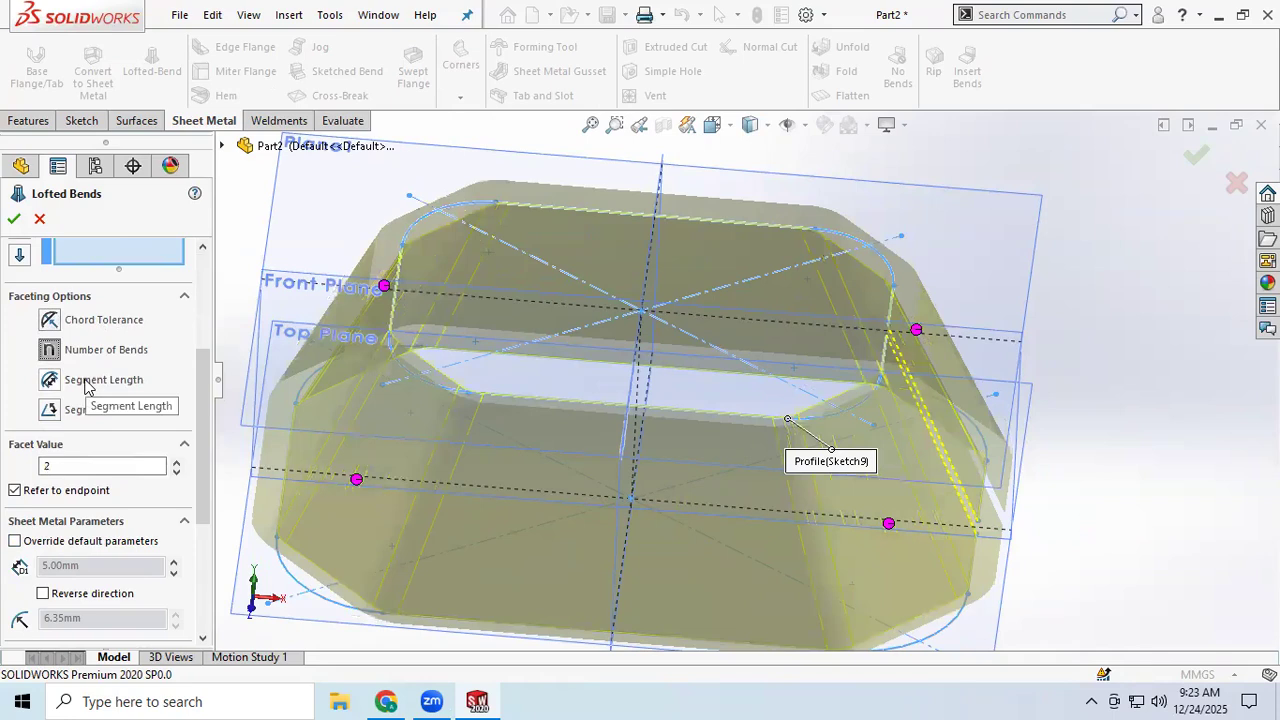
pyautogui.click(85, 385)
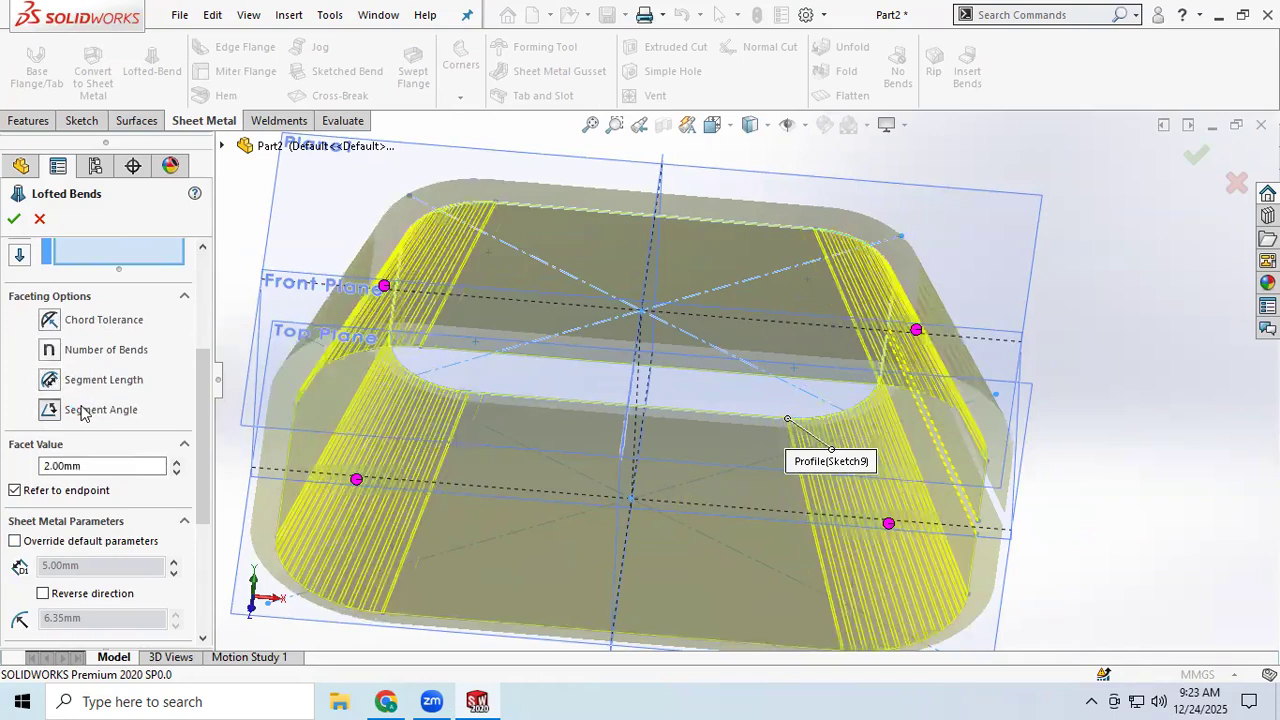
# - Use Segment Angle faceting with a facet value of 30 degrees and create the lofted bend
pyautogui.click(83, 412)
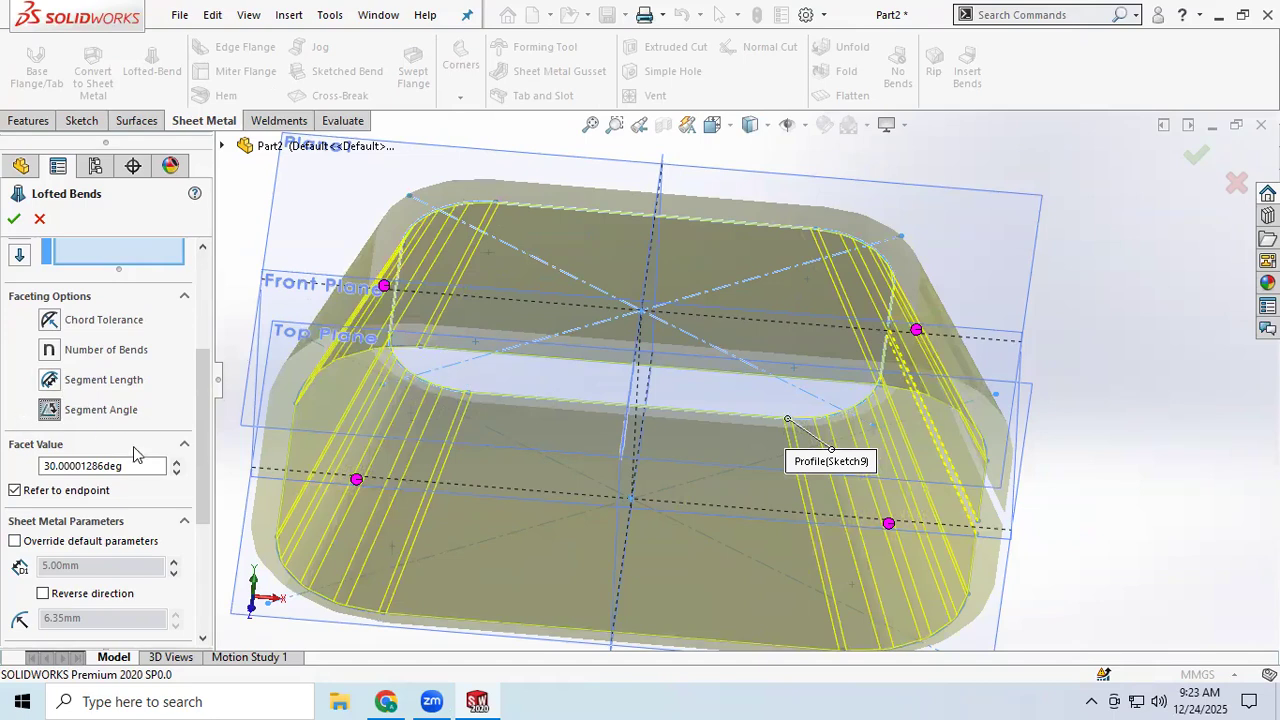
pyautogui.doubleClick(131, 461)
pyautogui.write('30')
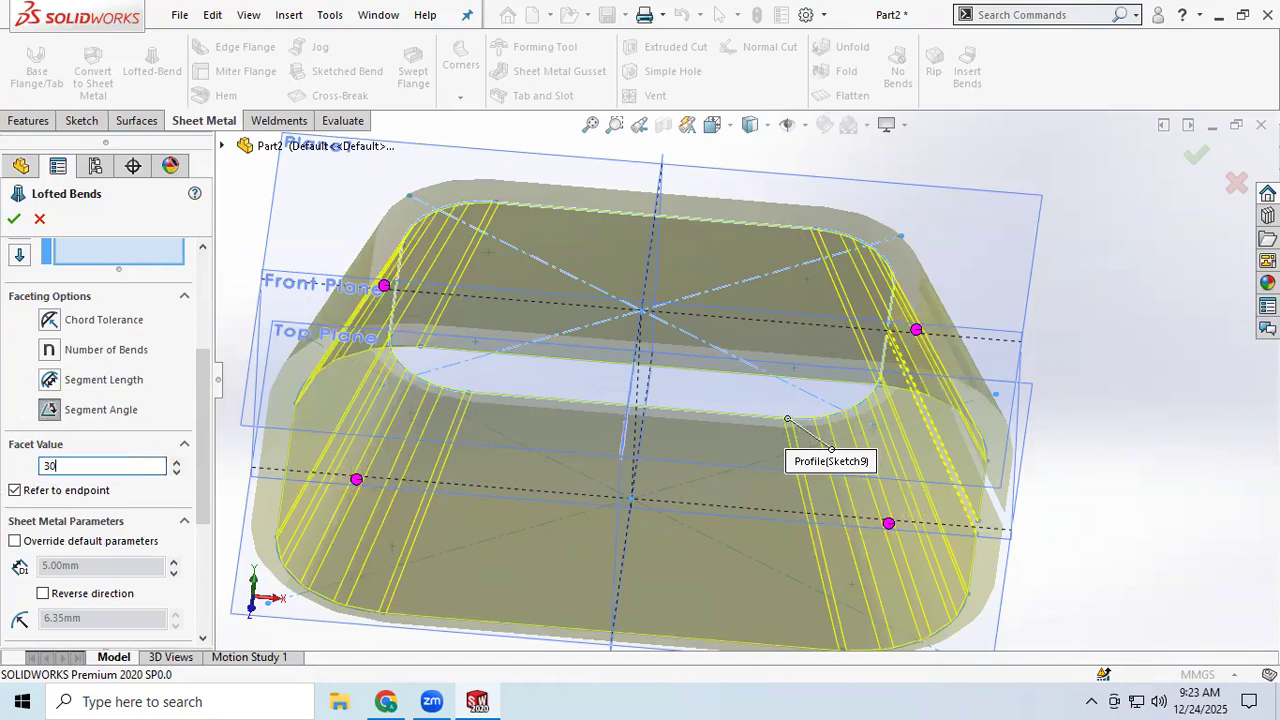
pyautogui.press('Return')
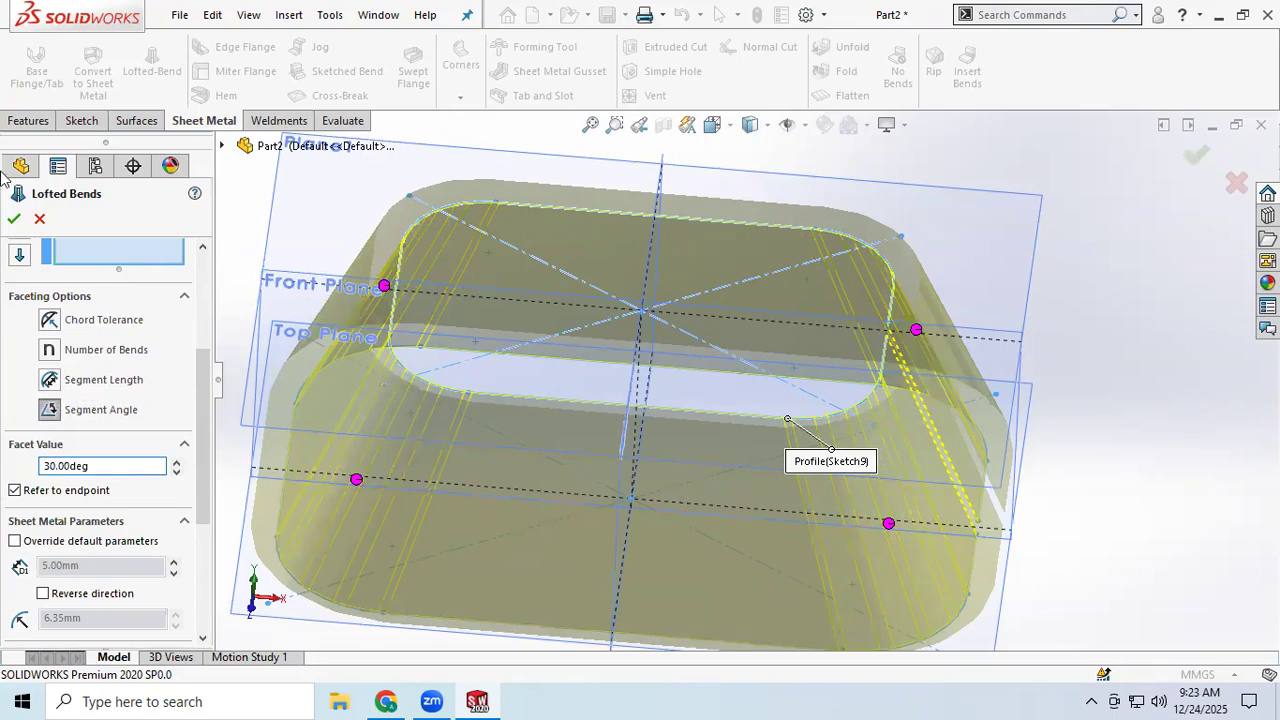
pyautogui.click(14, 219)
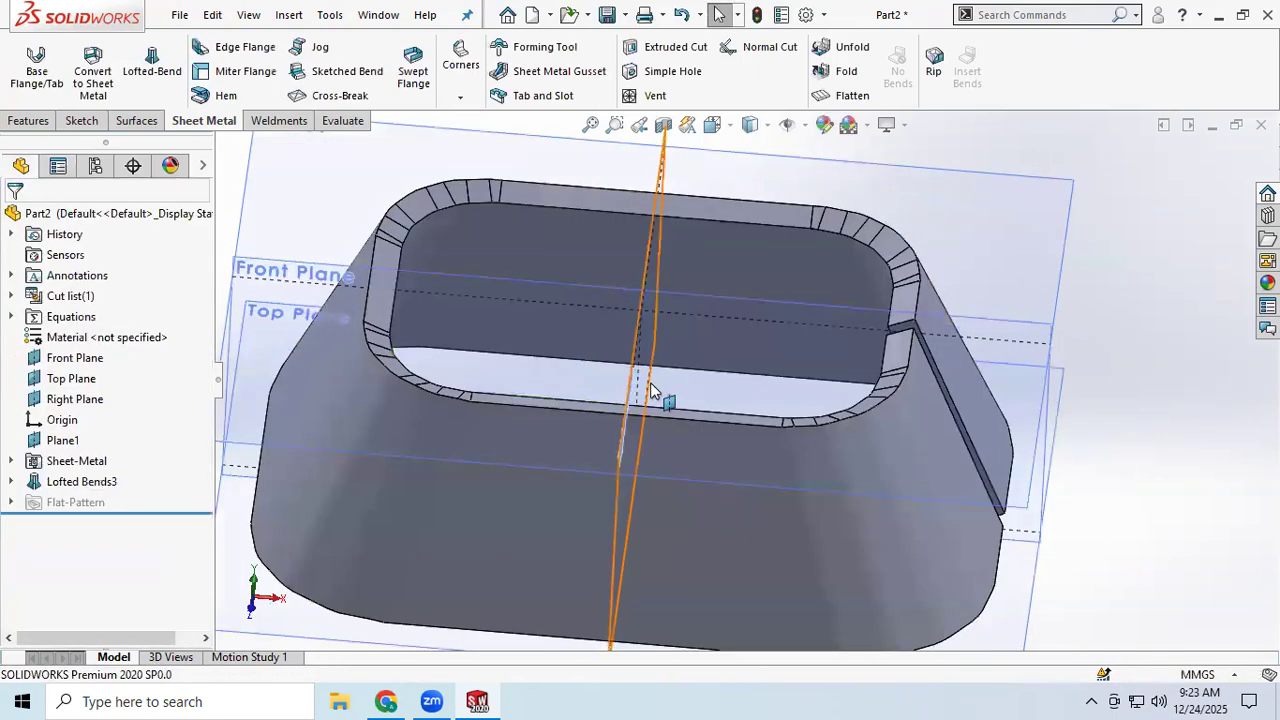
pyautogui.moveTo(651, 391); pyautogui.dragTo(614, 329, button='middle')
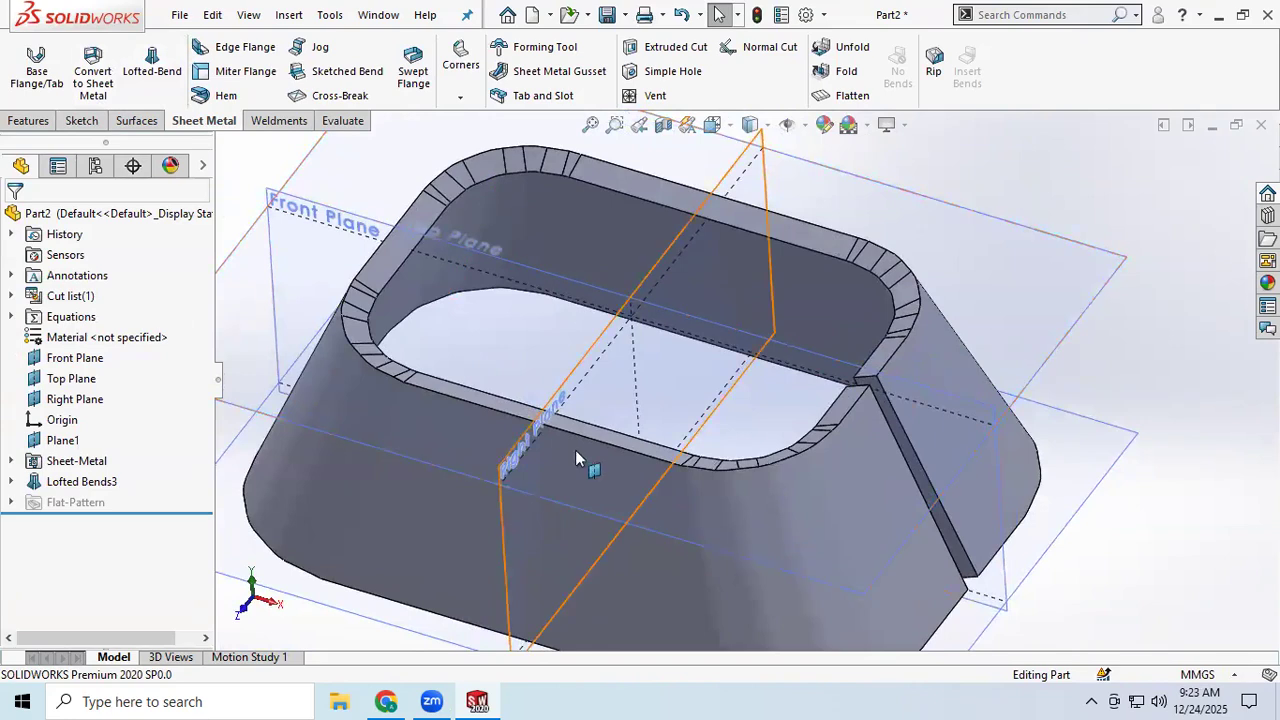
pyautogui.scroll(-2, 559, 342)
pyautogui.scroll(3, 559, 342)
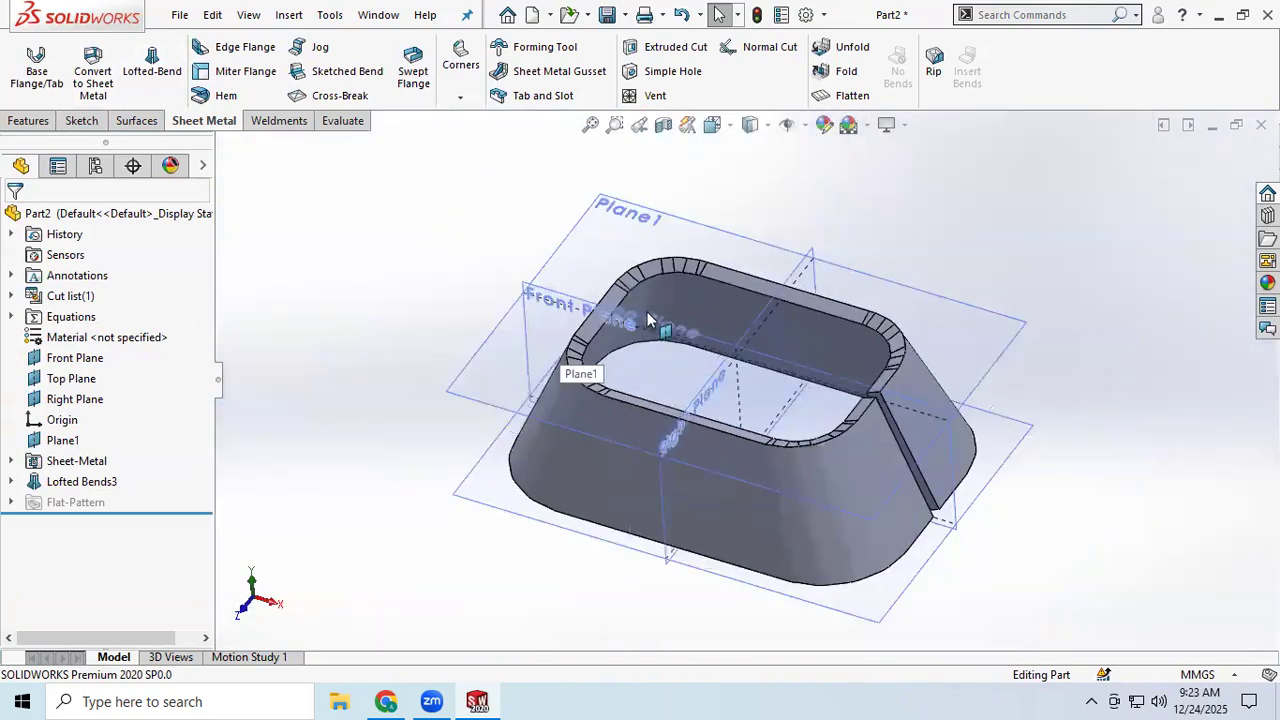
# - Close the finished lofted bend part without saving its changes
pyautogui.scroll(-3, 660, 305)
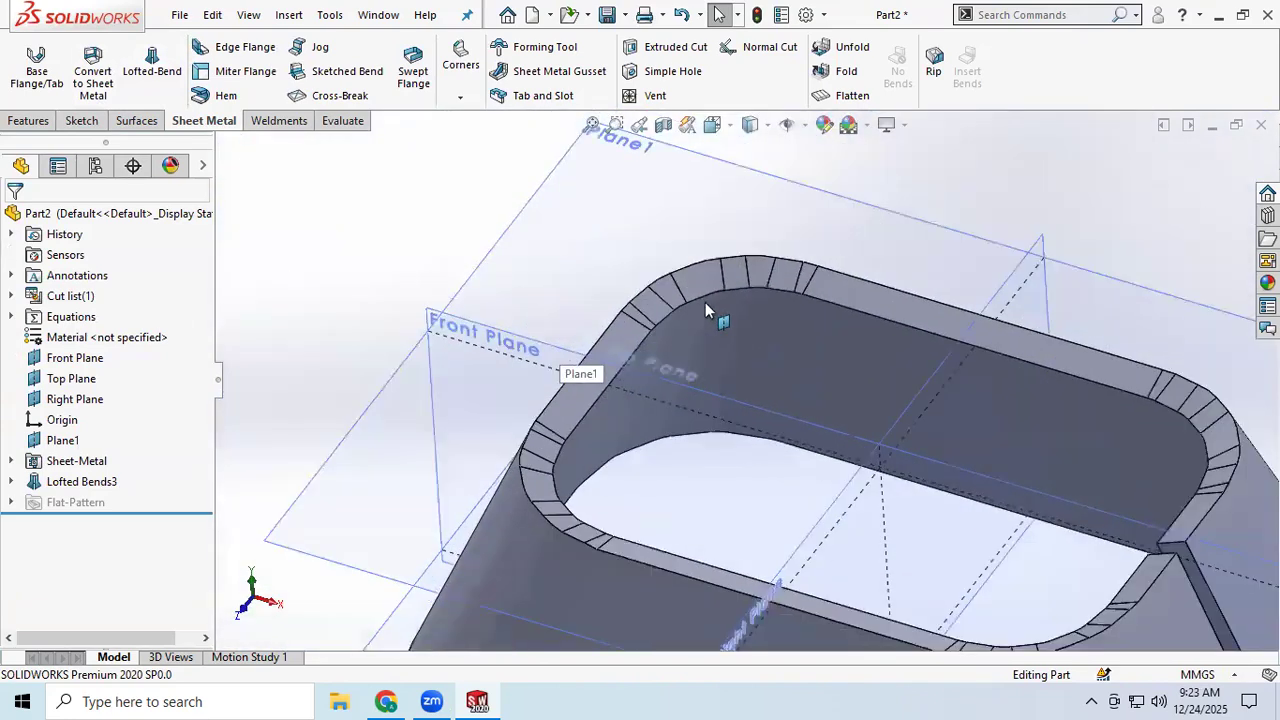
pyautogui.scroll(3, 774, 362)
pyautogui.moveTo(941, 414); pyautogui.dragTo(945, 361, button='middle')
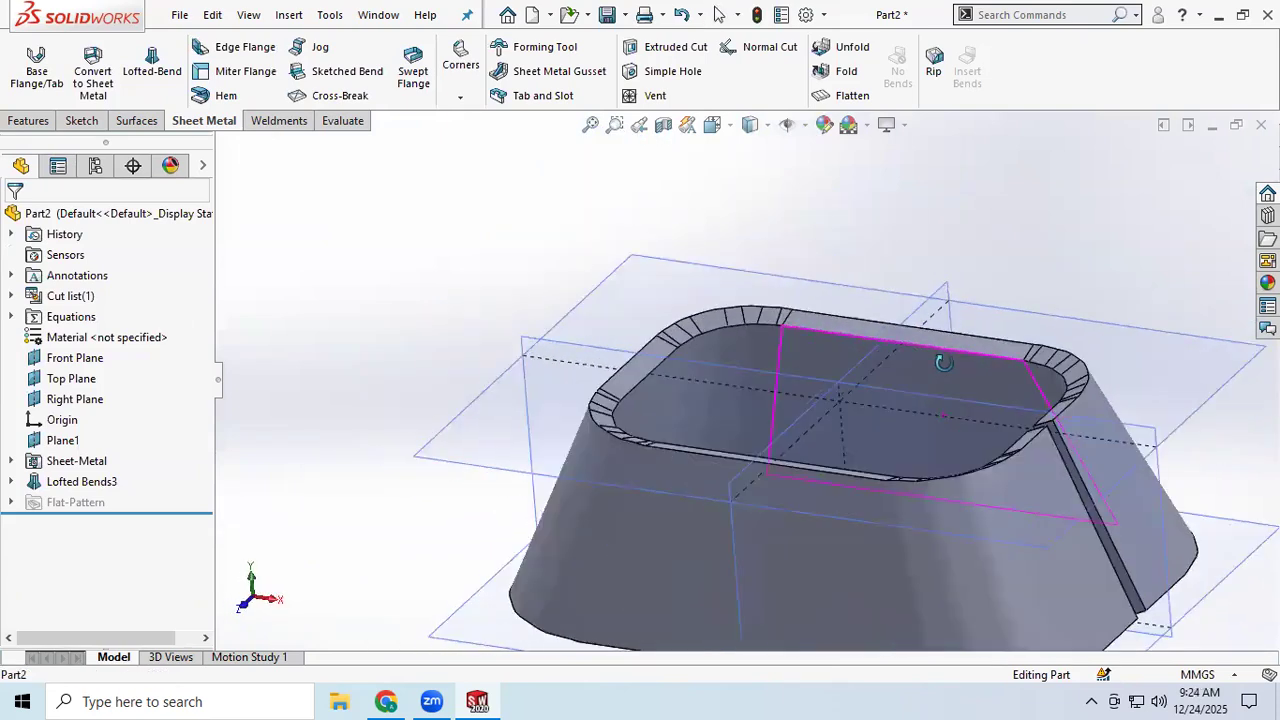
pyautogui.scroll(2, 772, 538)
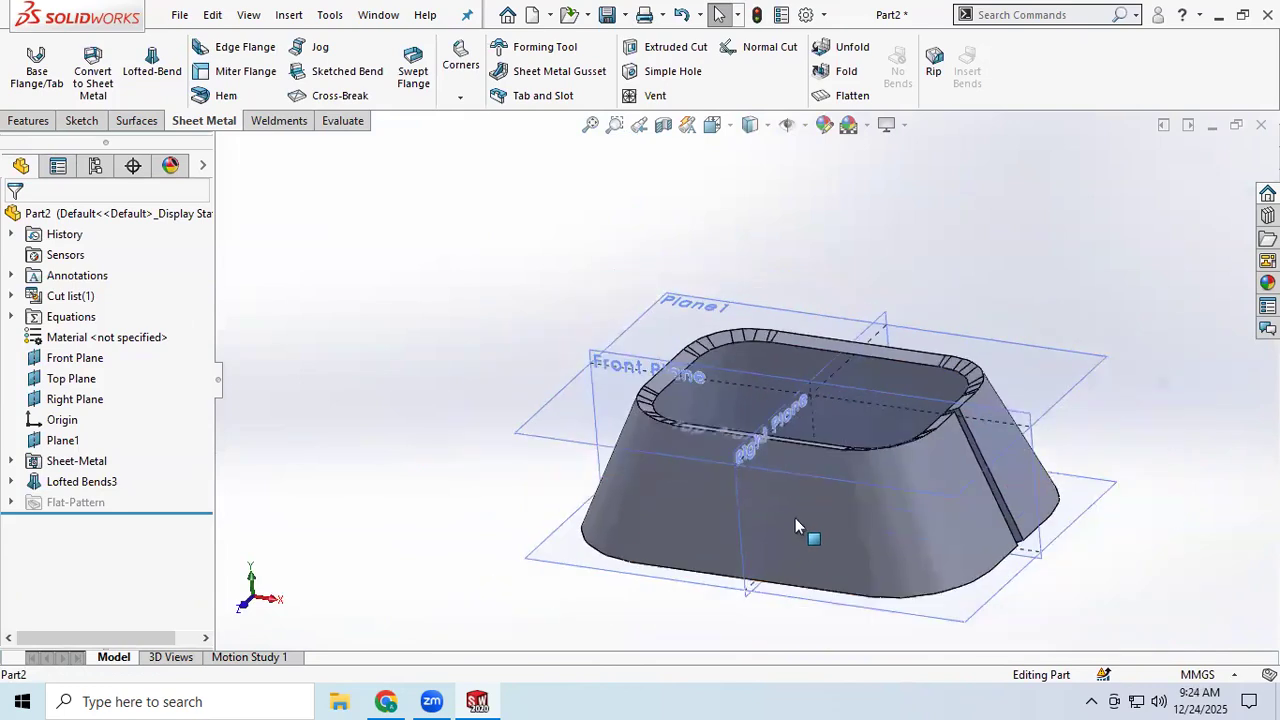
pyautogui.moveTo(808, 540); pyautogui.dragTo(861, 540, button='middle')
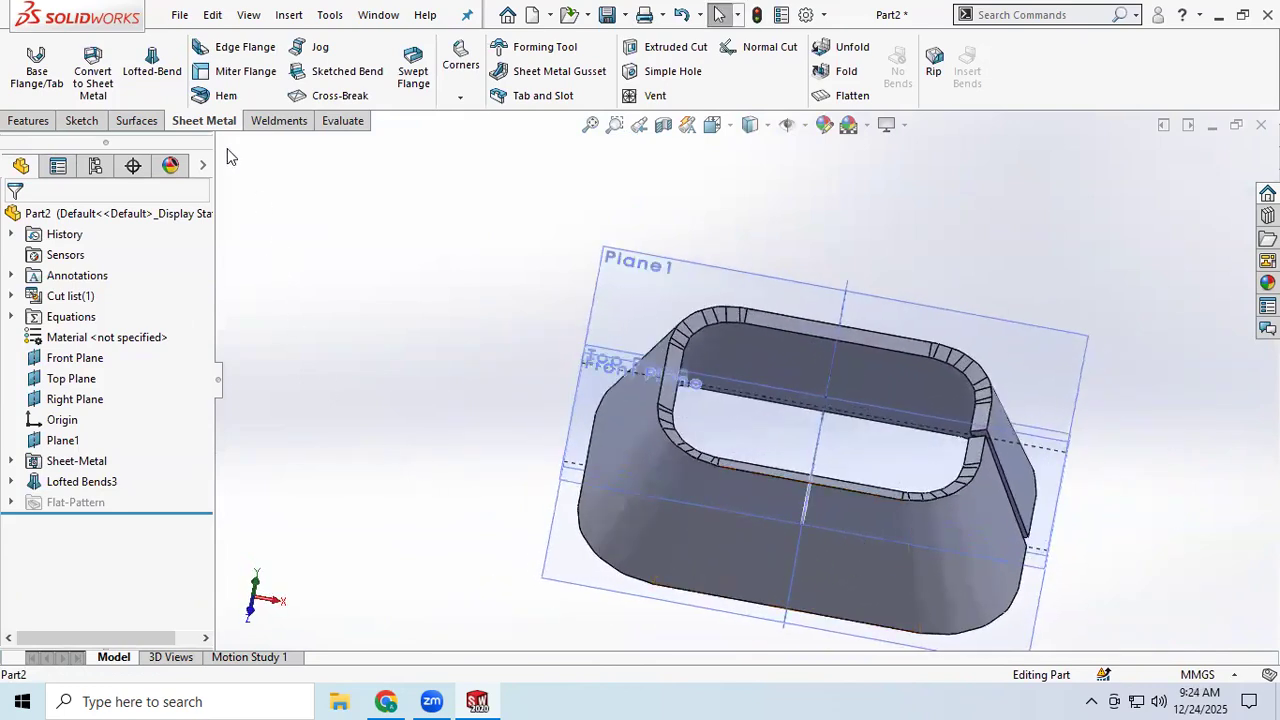
pyautogui.click(181, 15)
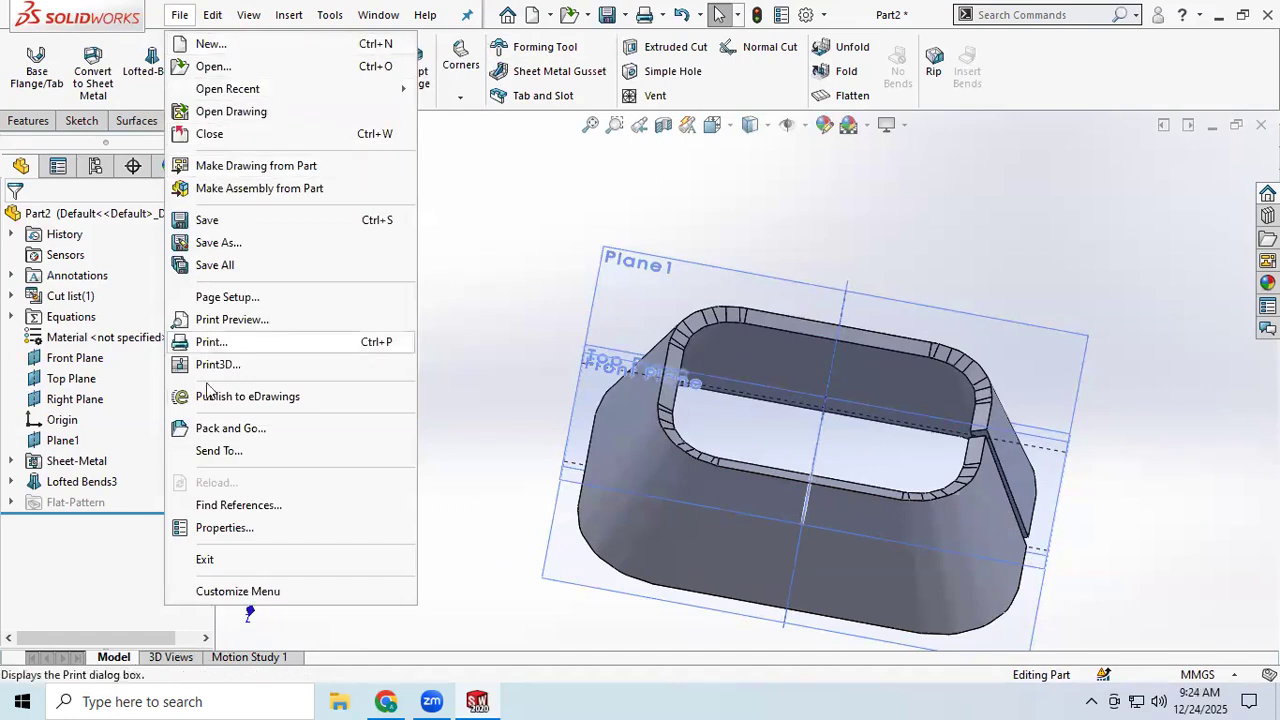
pyautogui.click(216, 135)
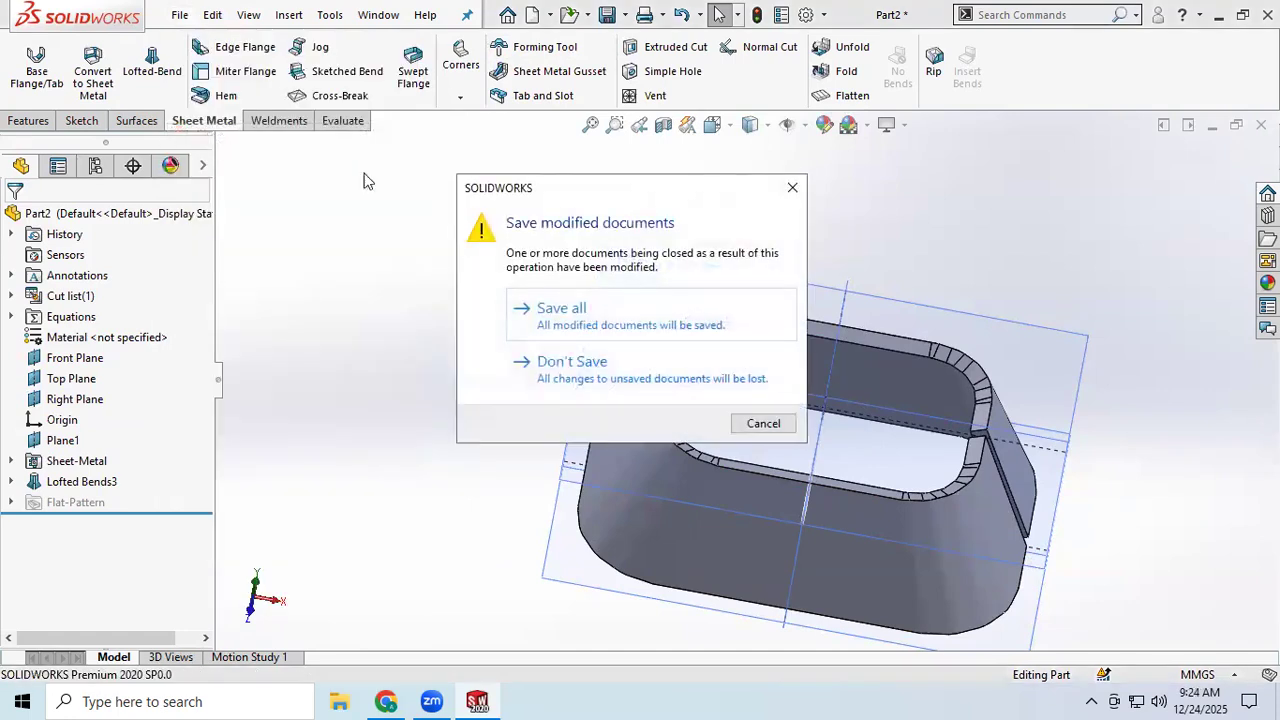
pyautogui.click(578, 386)
# - Create a new part document and show its primary planes
pyautogui.click(180, 15)
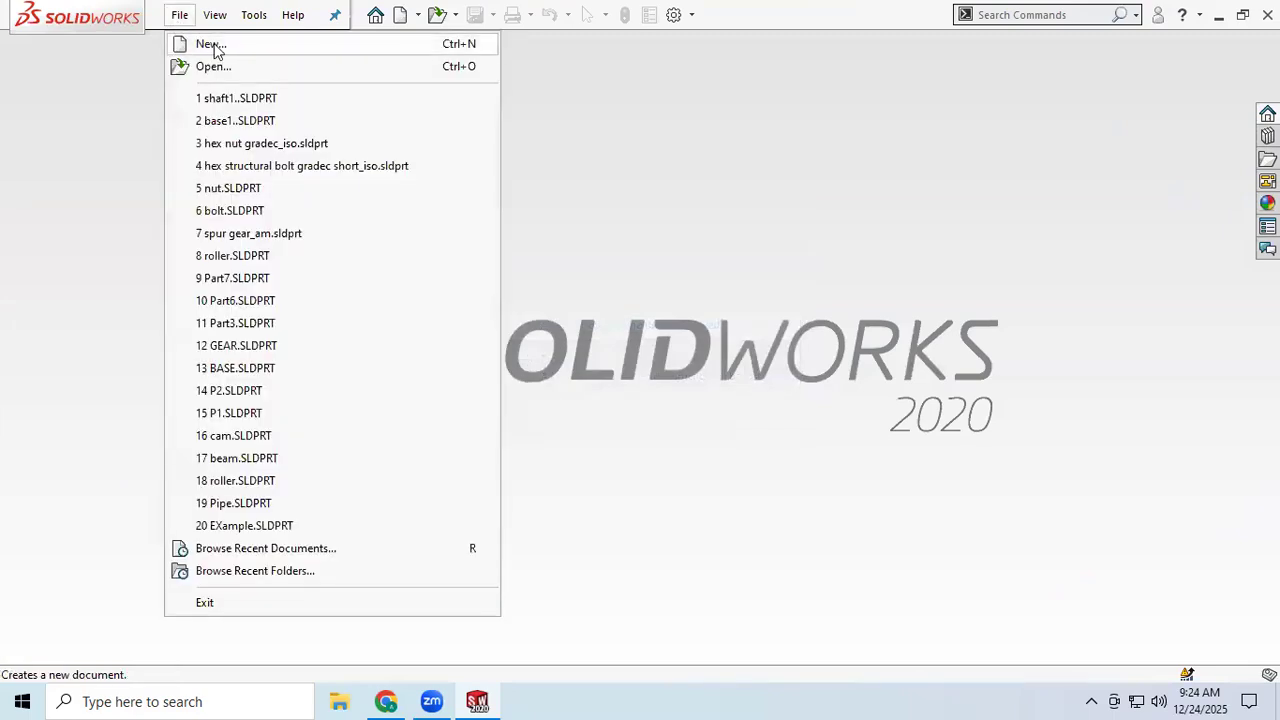
pyautogui.click(212, 46)
pyautogui.click(750, 511)
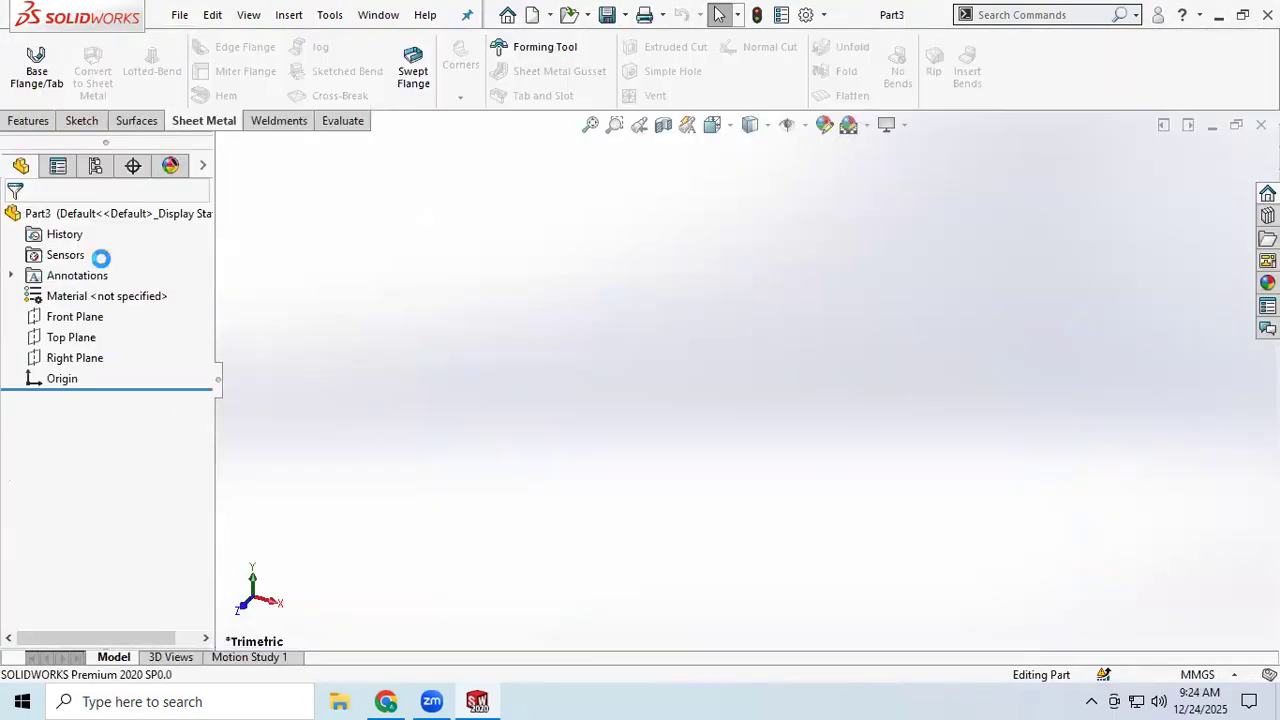
pyautogui.click(809, 128)
pyautogui.click(815, 150)
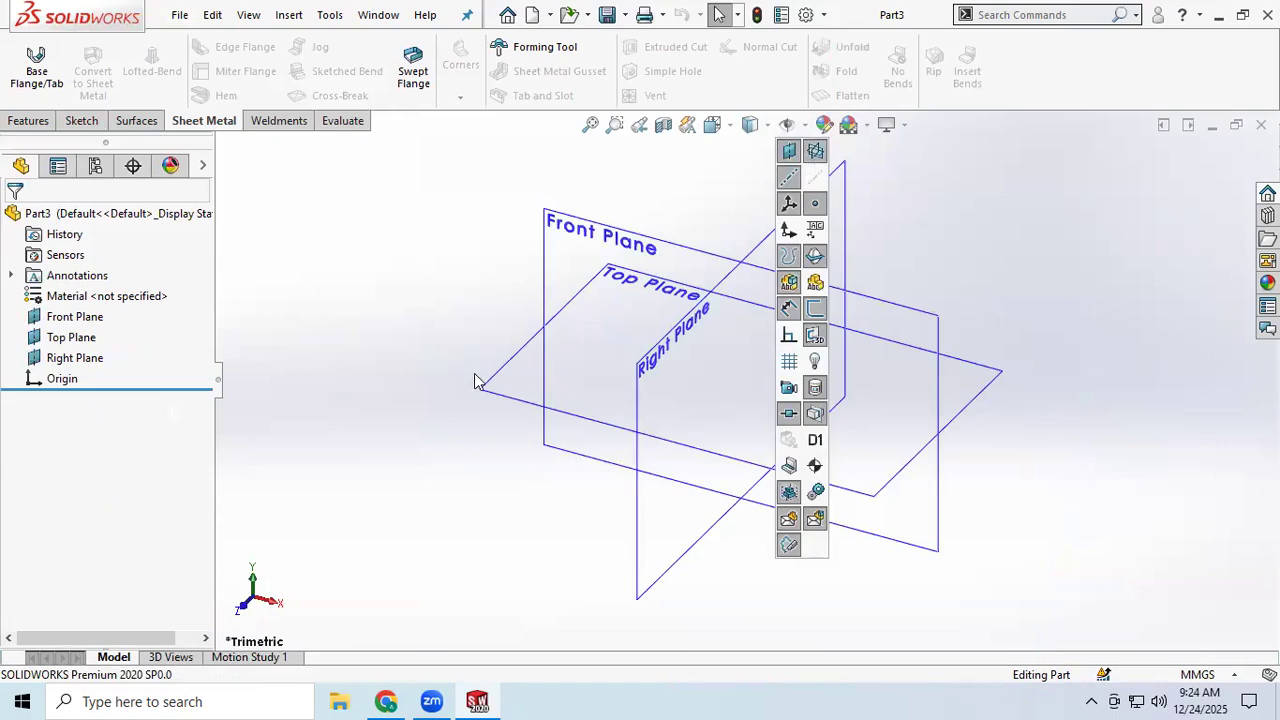
# - Start a sketch on the Top Plane and draw a center rectangle about 145 mm wide from the origin
pyautogui.click(484, 390)
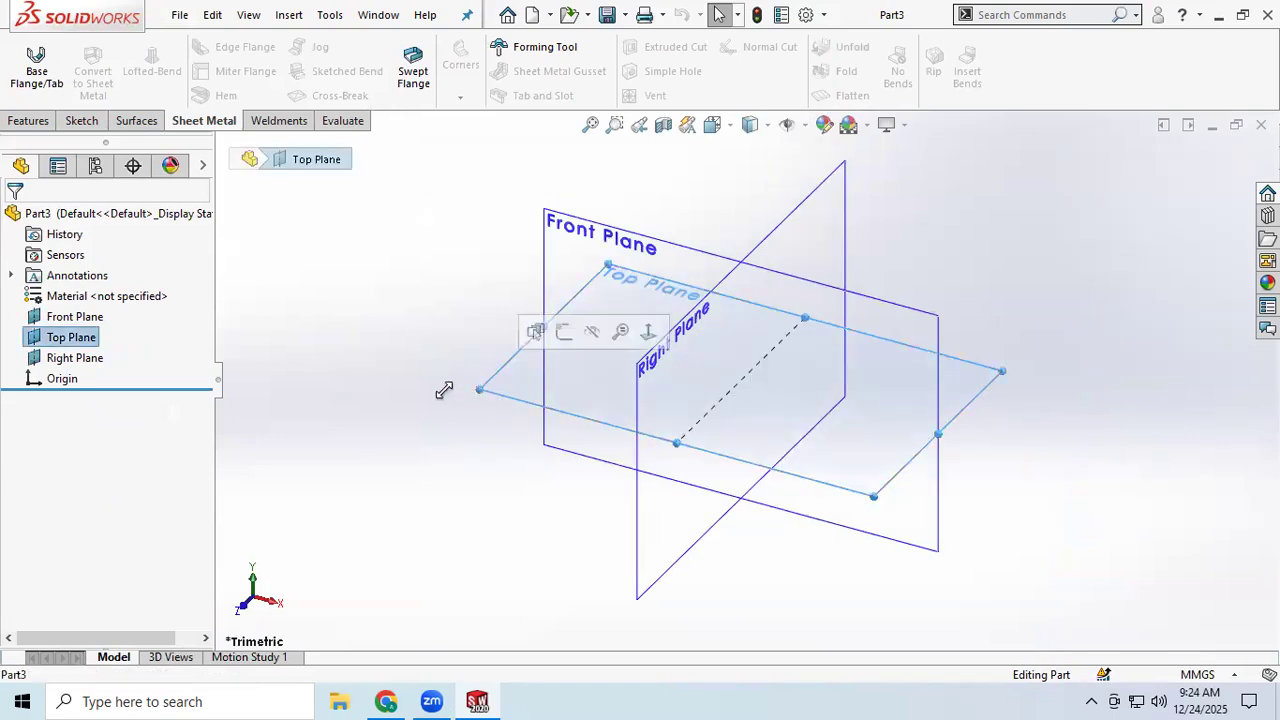
pyautogui.click(83, 122)
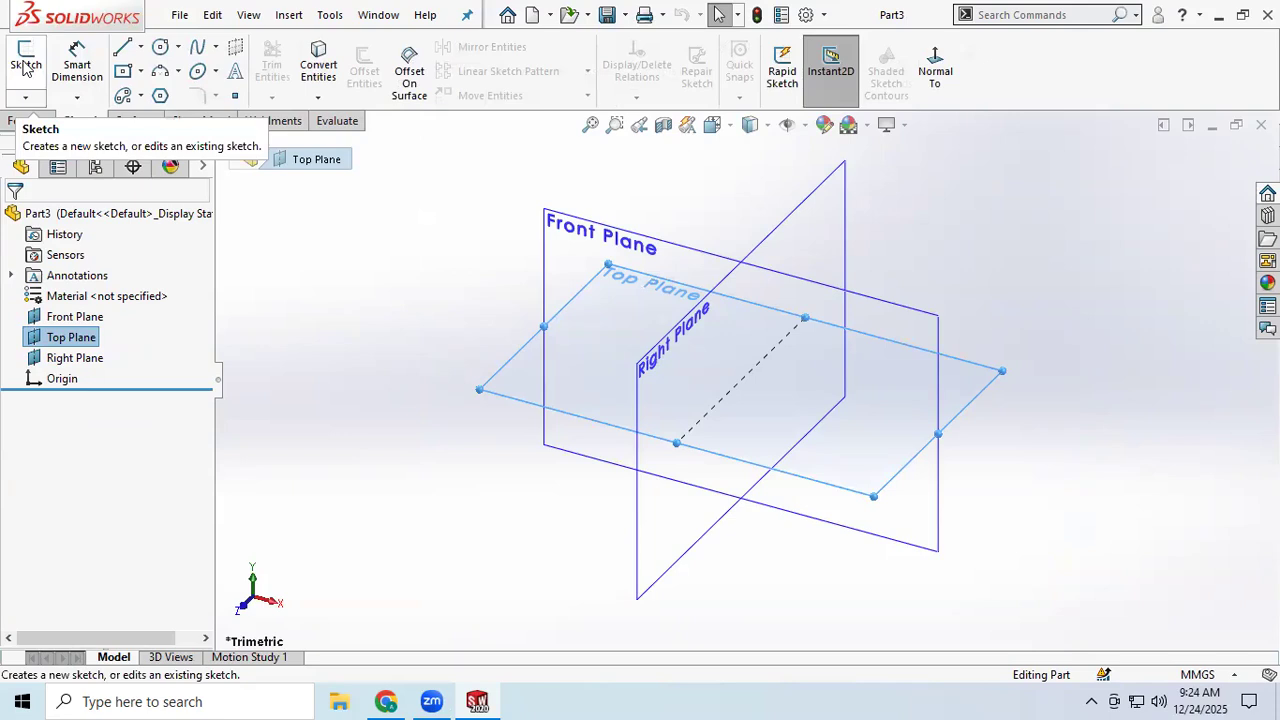
pyautogui.click(26, 67)
pyautogui.click(123, 71)
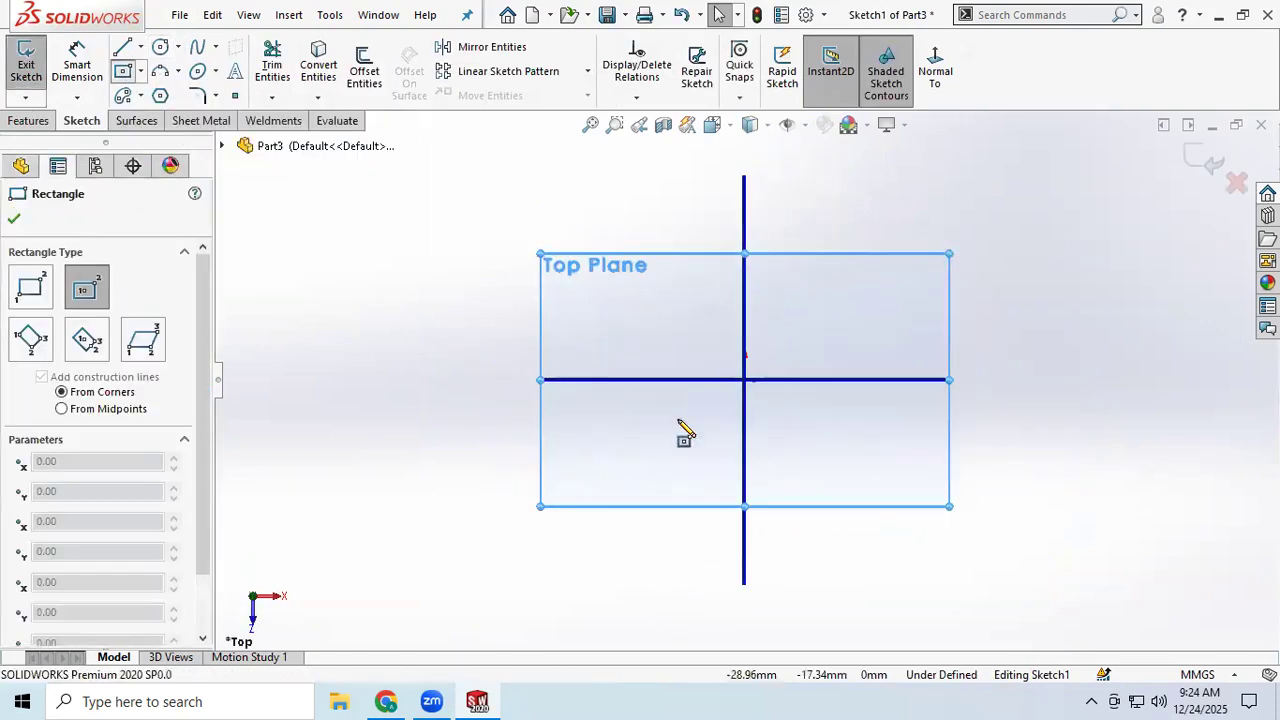
pyautogui.click(744, 379)
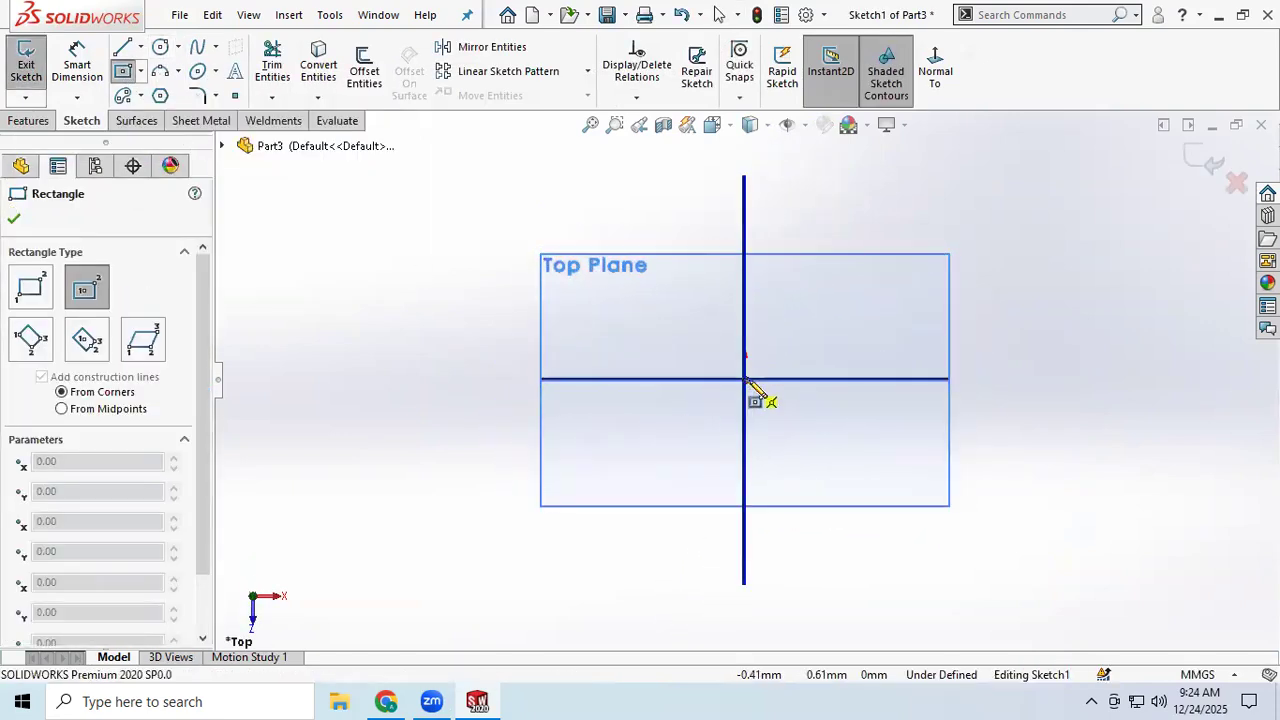
pyautogui.click(912, 487)
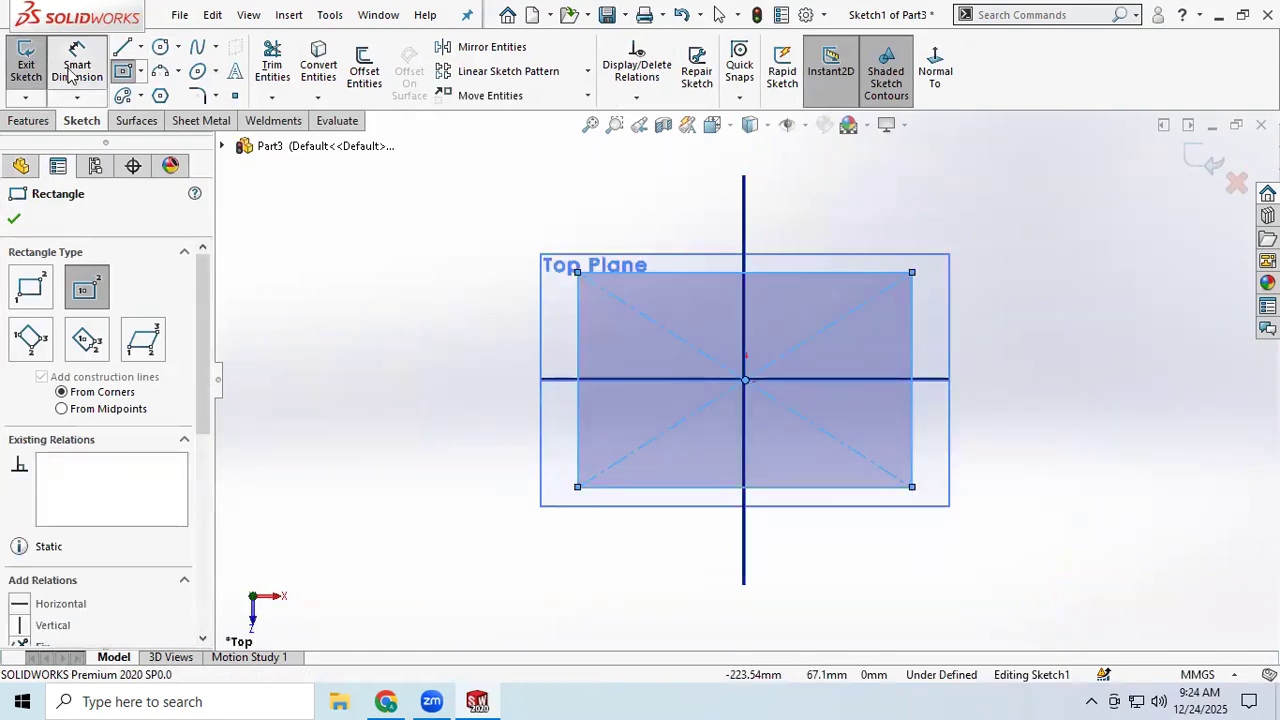
# - Dimension the rectangle to 120 mm wide and 80 mm high
pyautogui.click(72, 72)
pyautogui.click(800, 212)
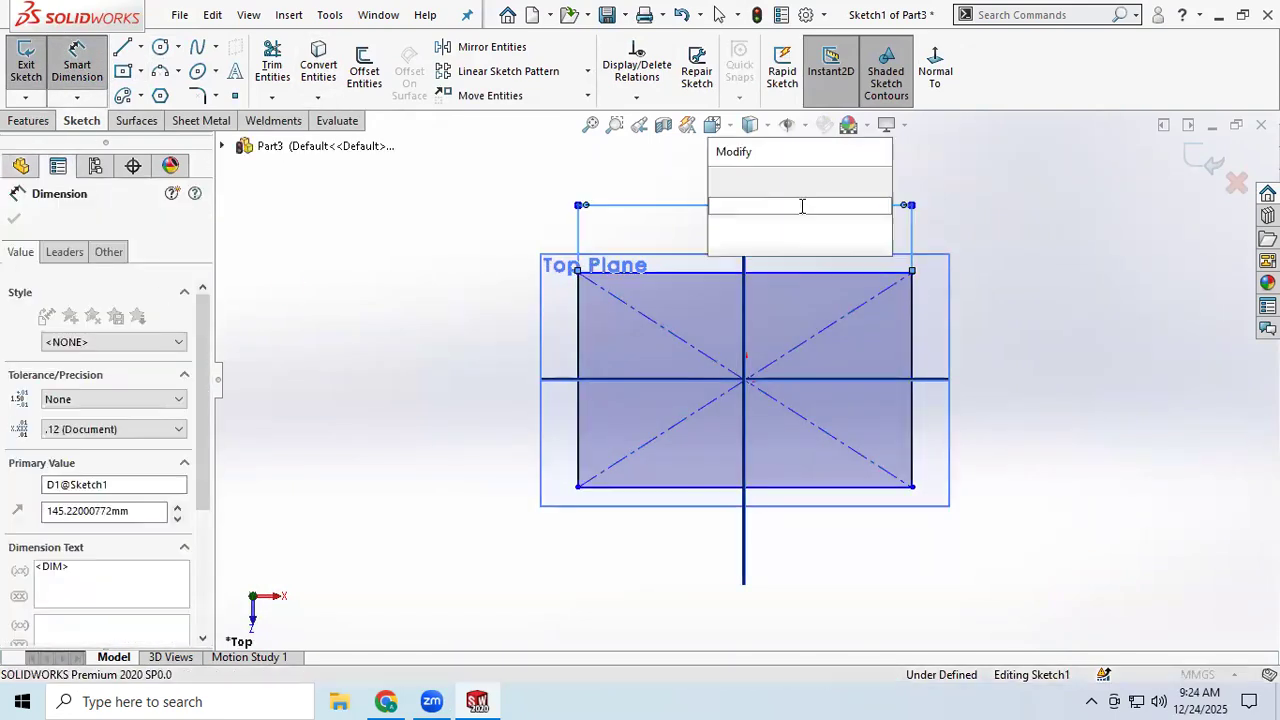
pyautogui.write('120')
pyautogui.press('Return')
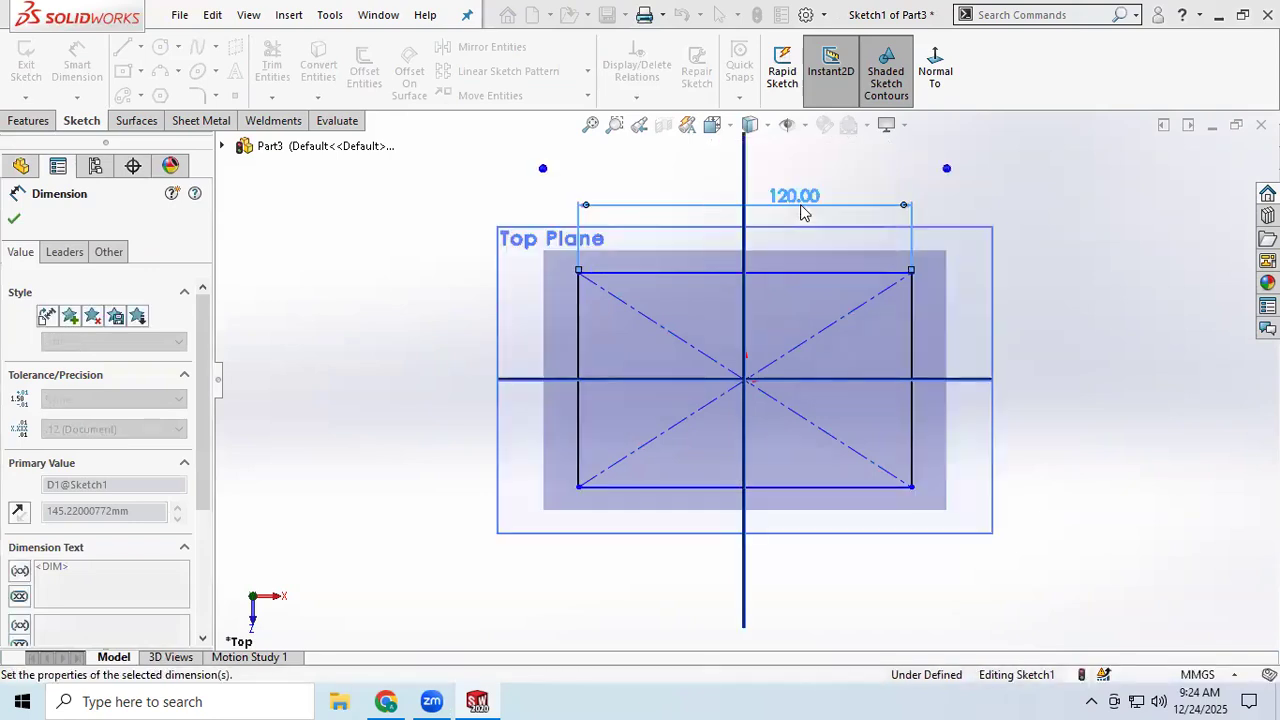
pyautogui.click(912, 352)
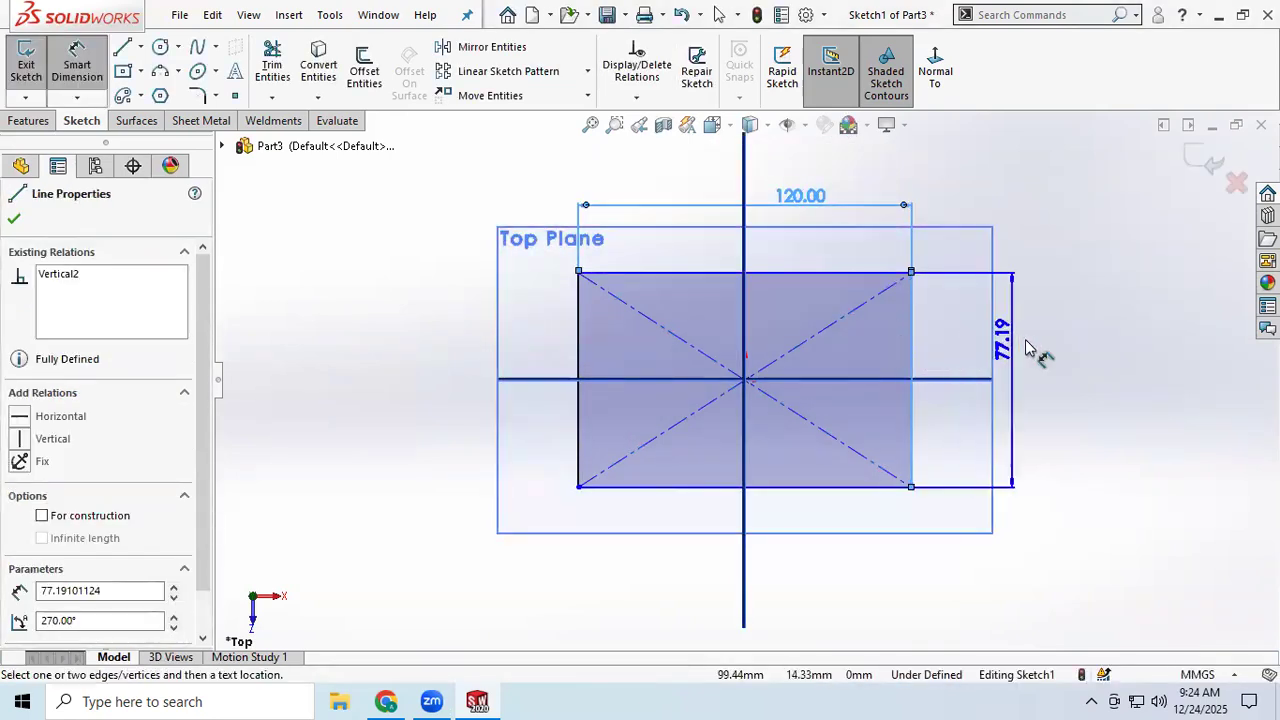
pyautogui.click(1030, 360)
pyautogui.write('80.')
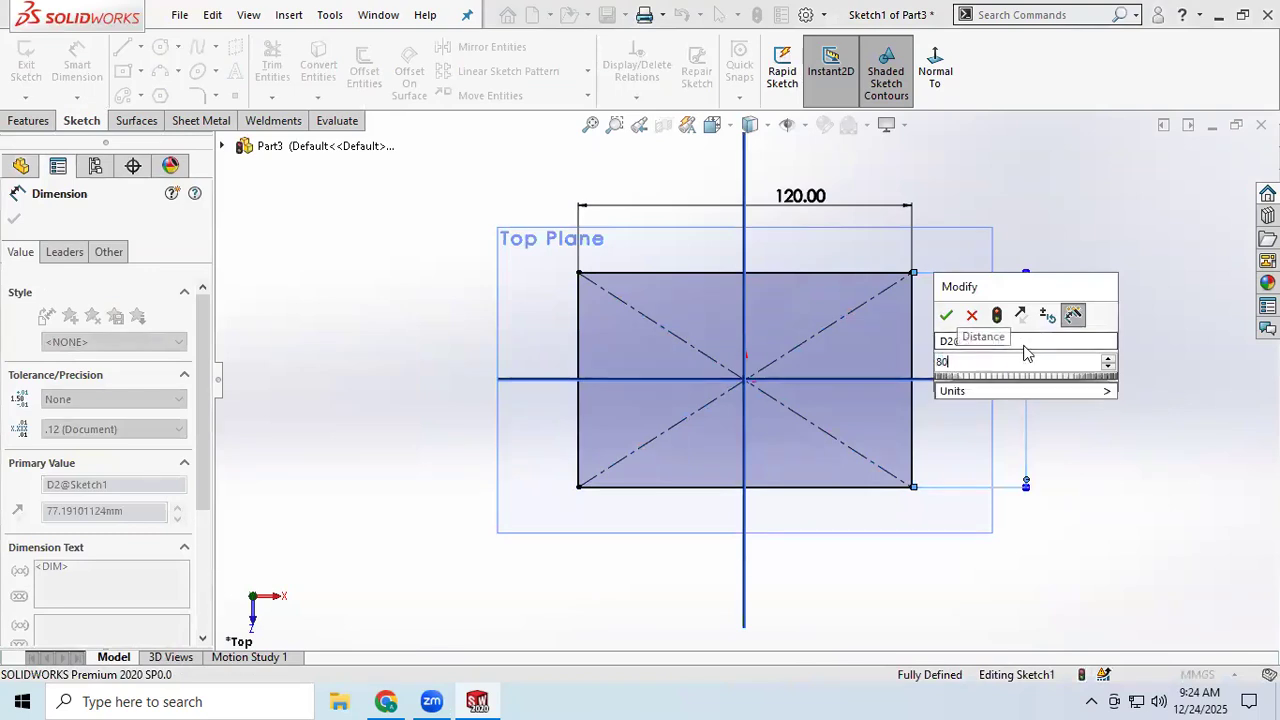
pyautogui.press('Return')
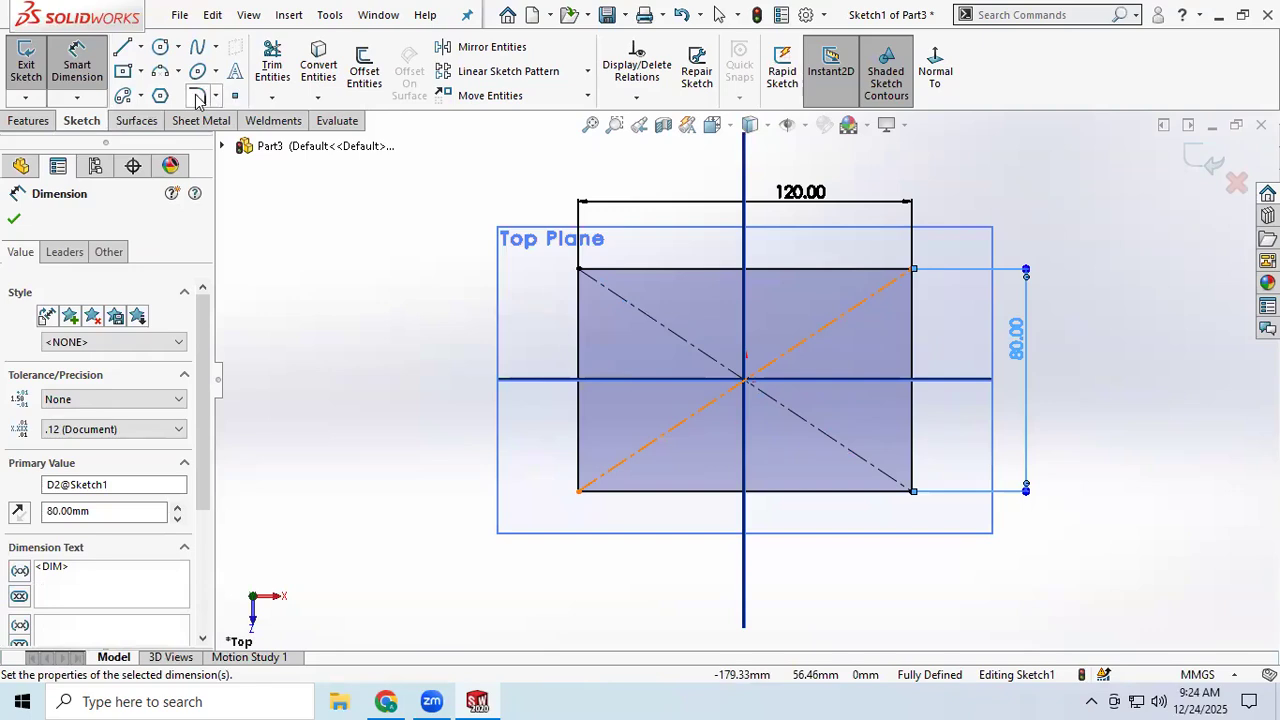
# - Fillet all four rectangle corners with a 15 mm radius and exit the sketch
pyautogui.click(197, 97)
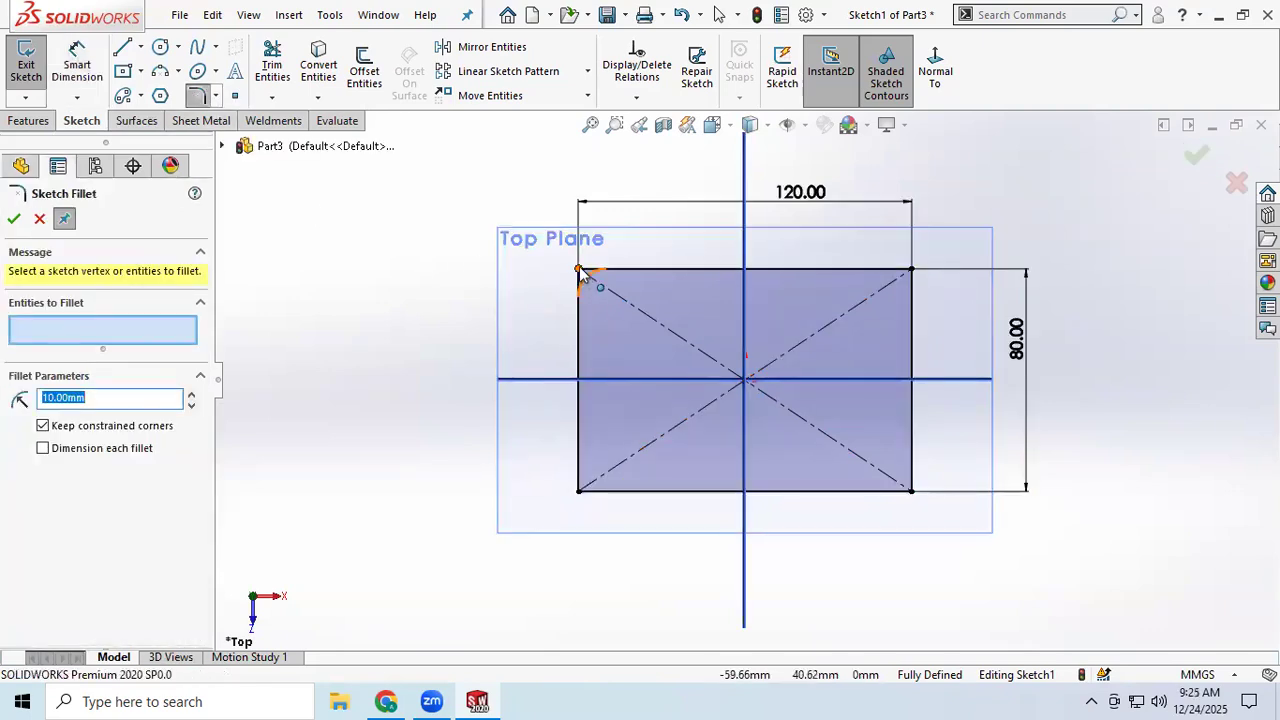
pyautogui.click(579, 270)
pyautogui.click(580, 490)
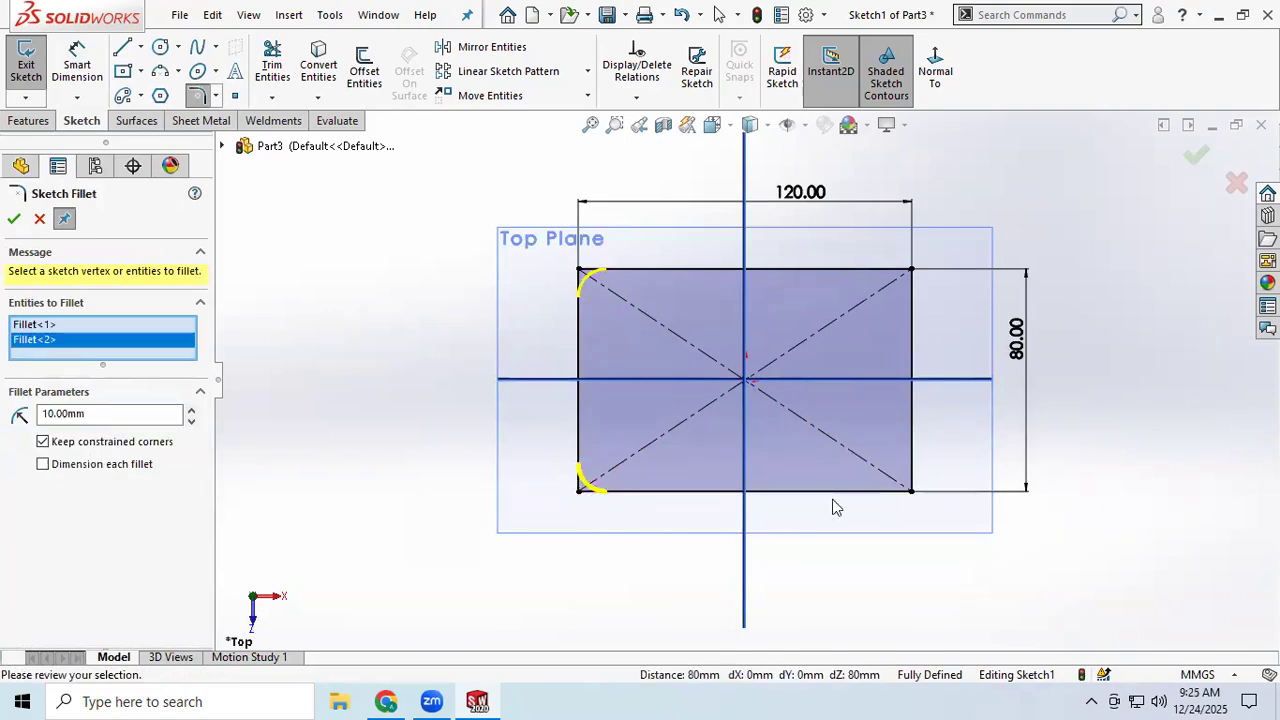
pyautogui.click(911, 491)
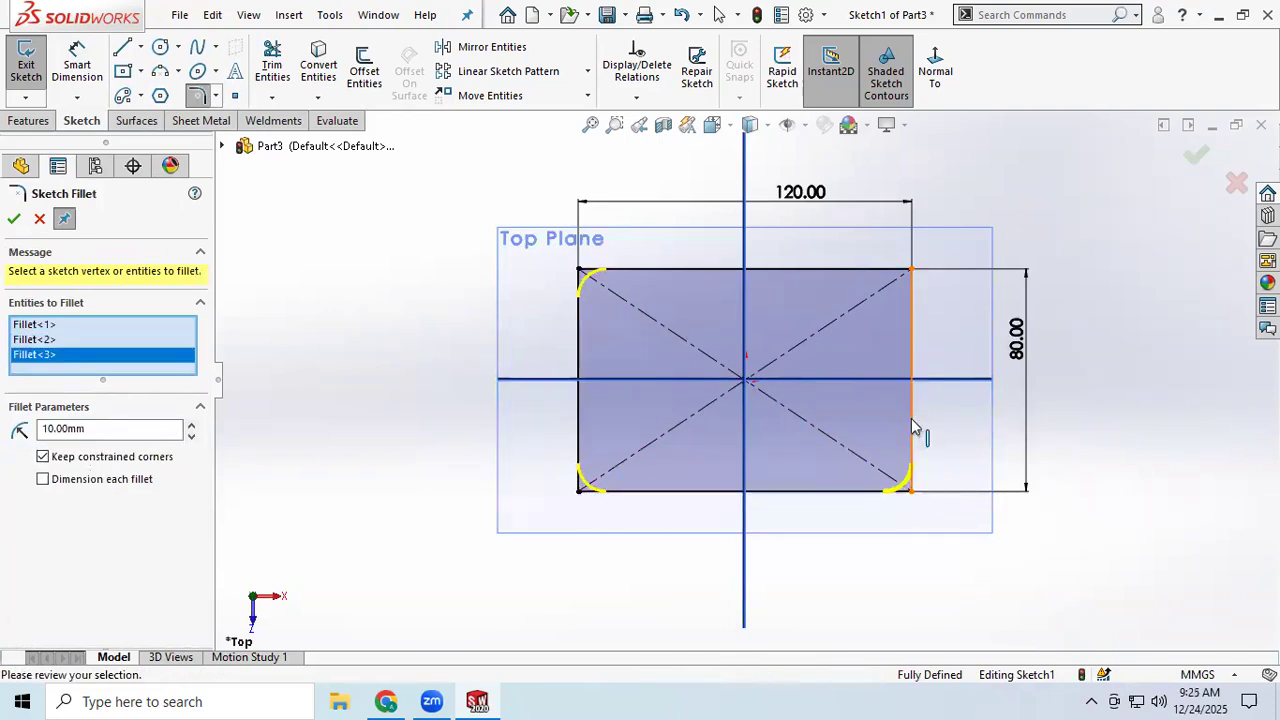
pyautogui.click(911, 270)
pyautogui.moveTo(112, 444); pyautogui.dragTo(14, 432)
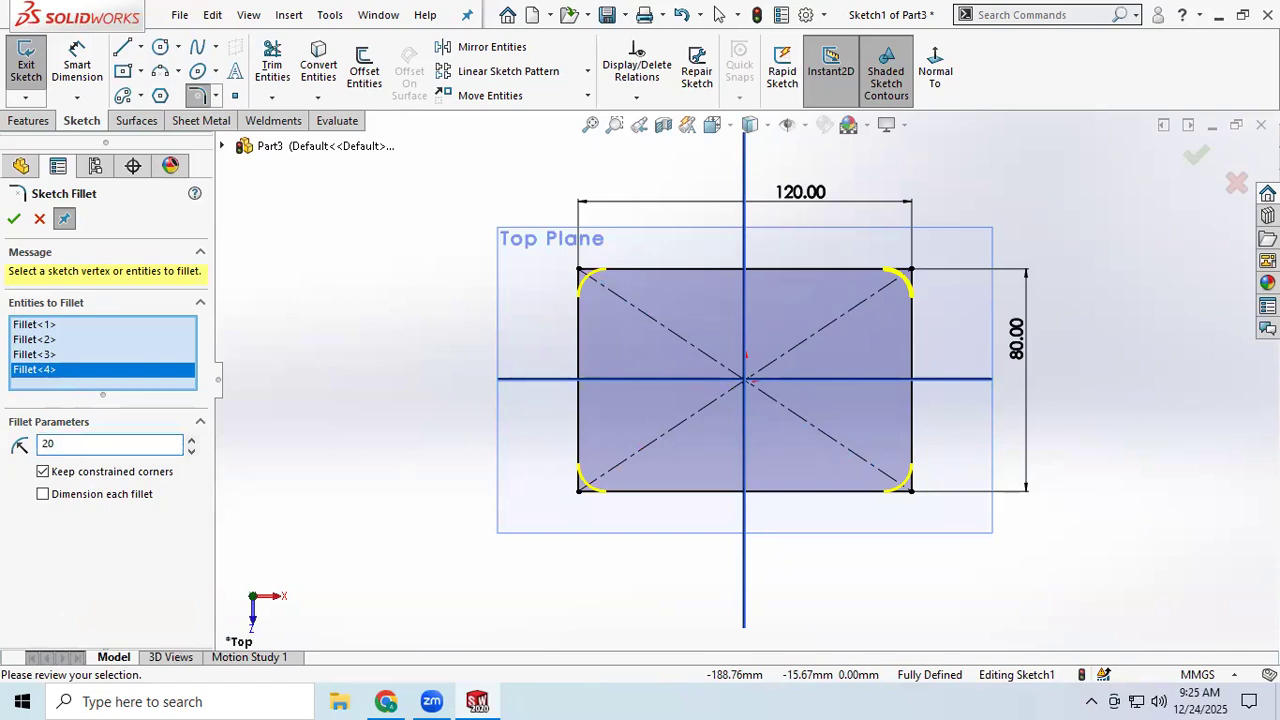
pyautogui.write('20')
pyautogui.press('Return')
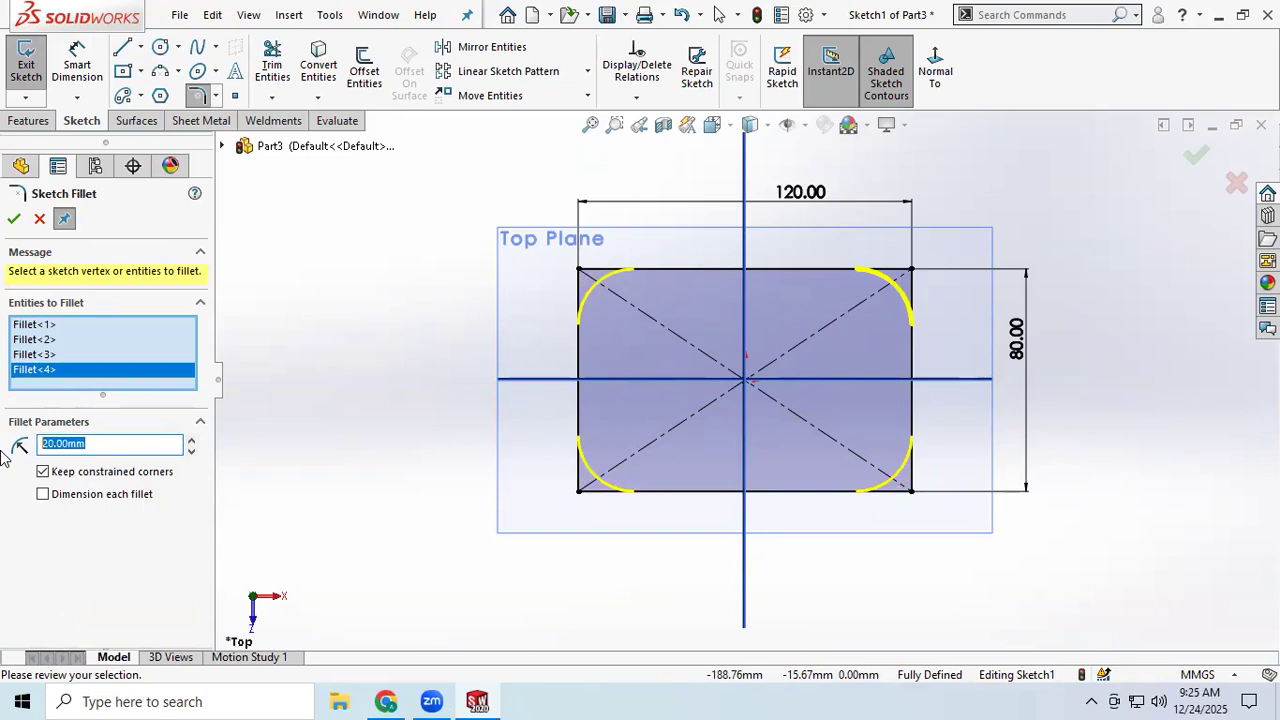
pyautogui.press('Return')
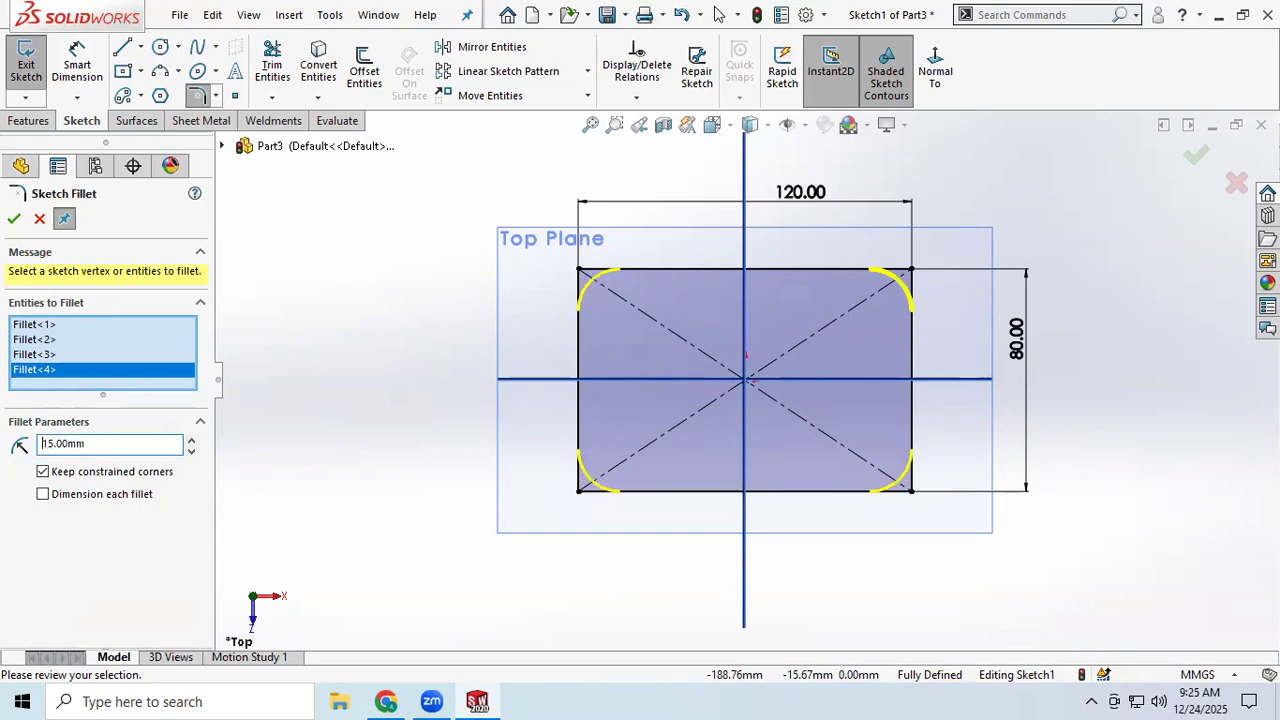
pyautogui.click(8, 222)
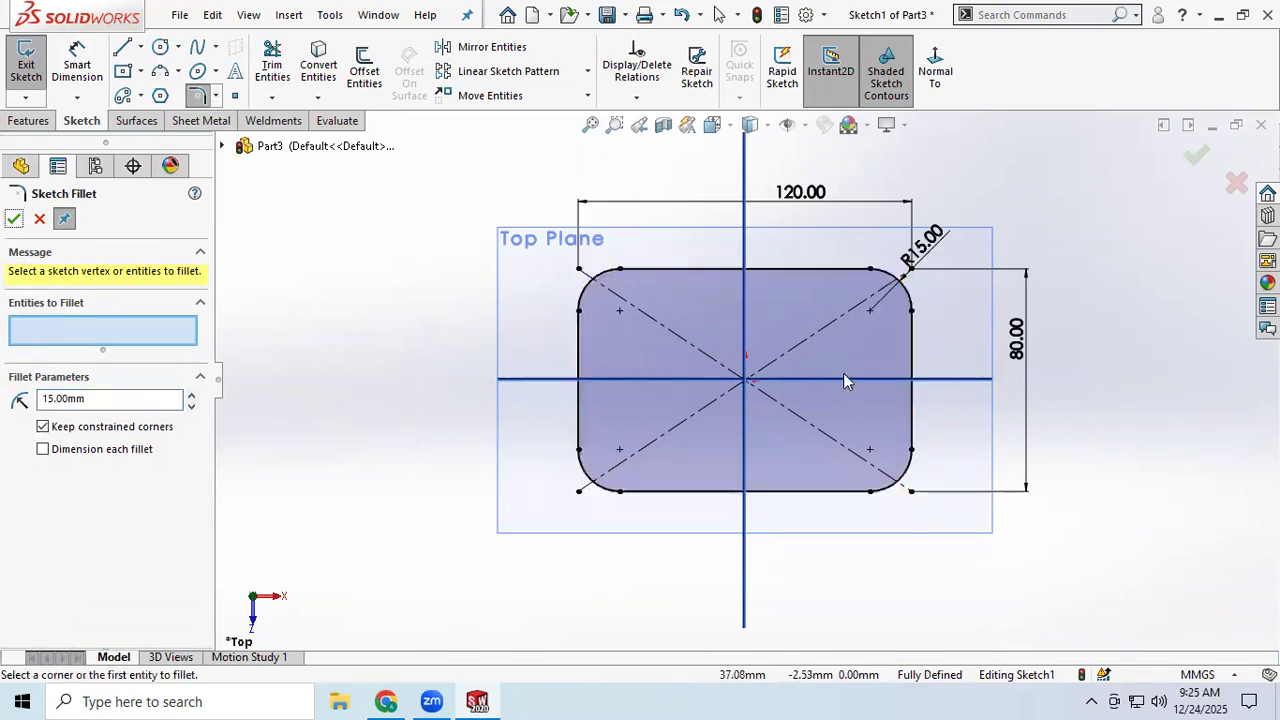
pyautogui.click(27, 66)
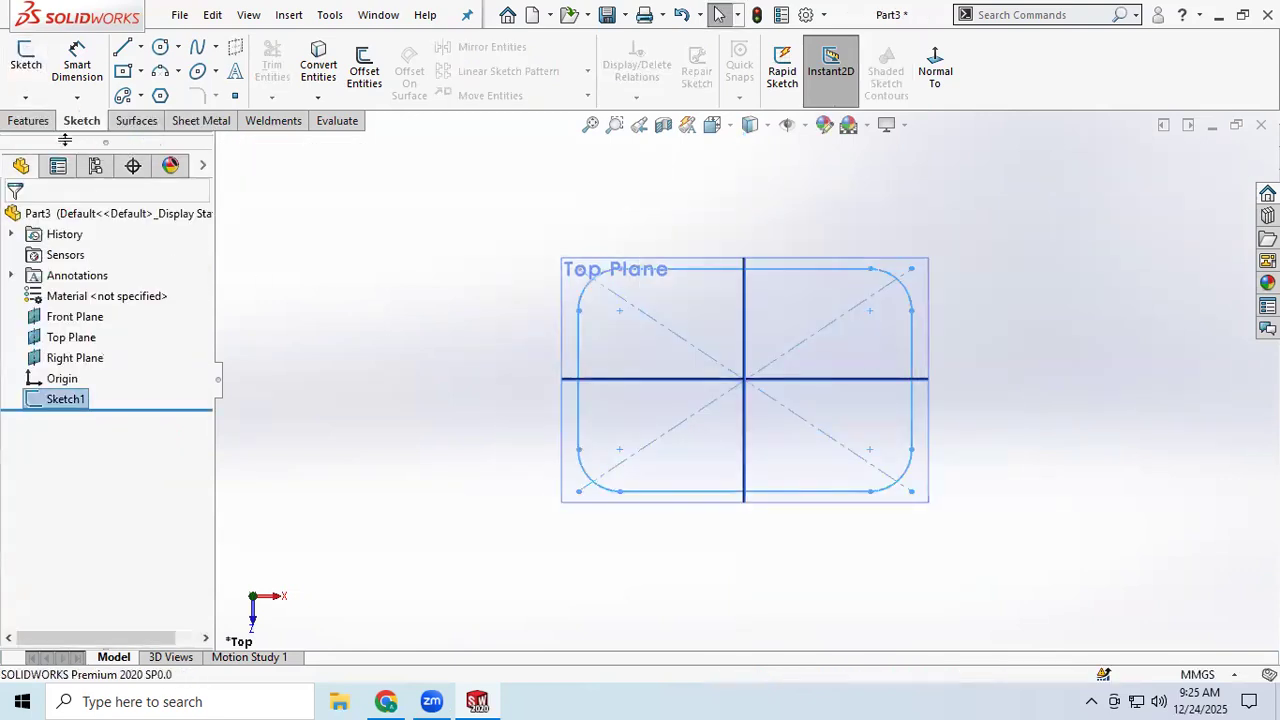
# - Start an Extruded Boss/Base from the filleted rectangle with a blind depth of 40 mm
pyautogui.click(33, 66)
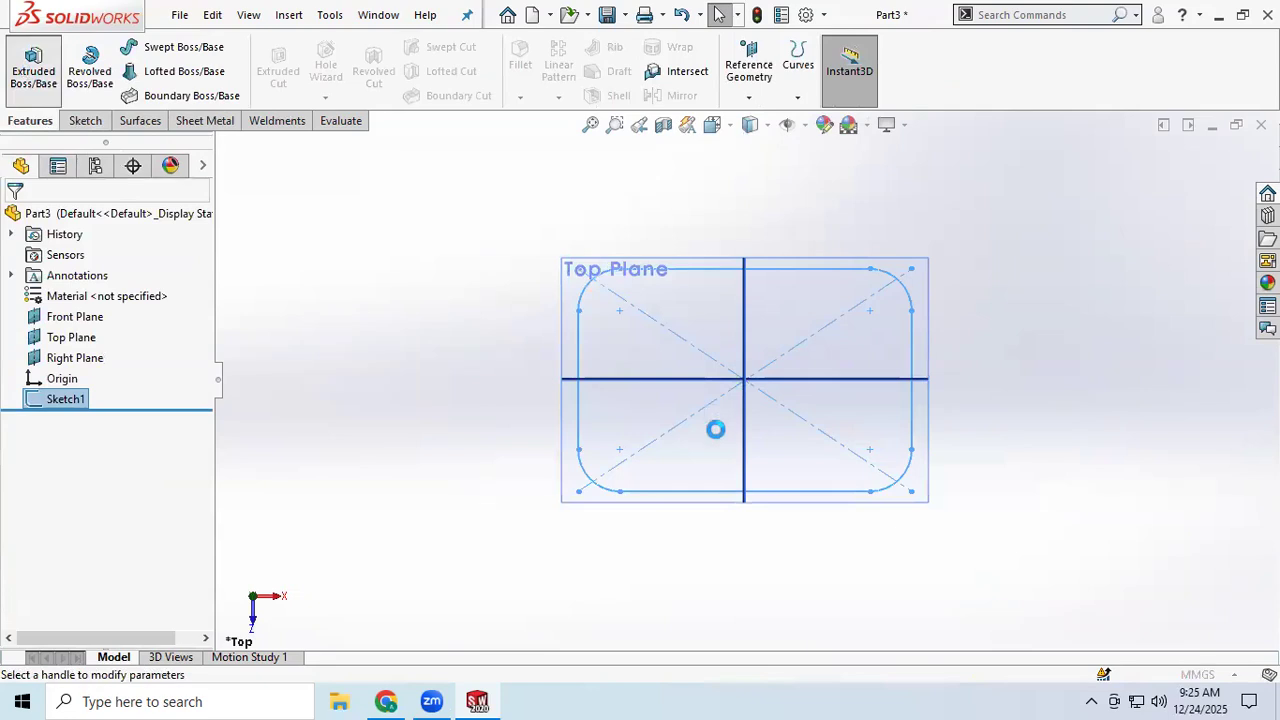
pyautogui.scroll(-2, 677, 427)
pyautogui.moveTo(677, 413); pyautogui.dragTo(685, 383, button='middle')
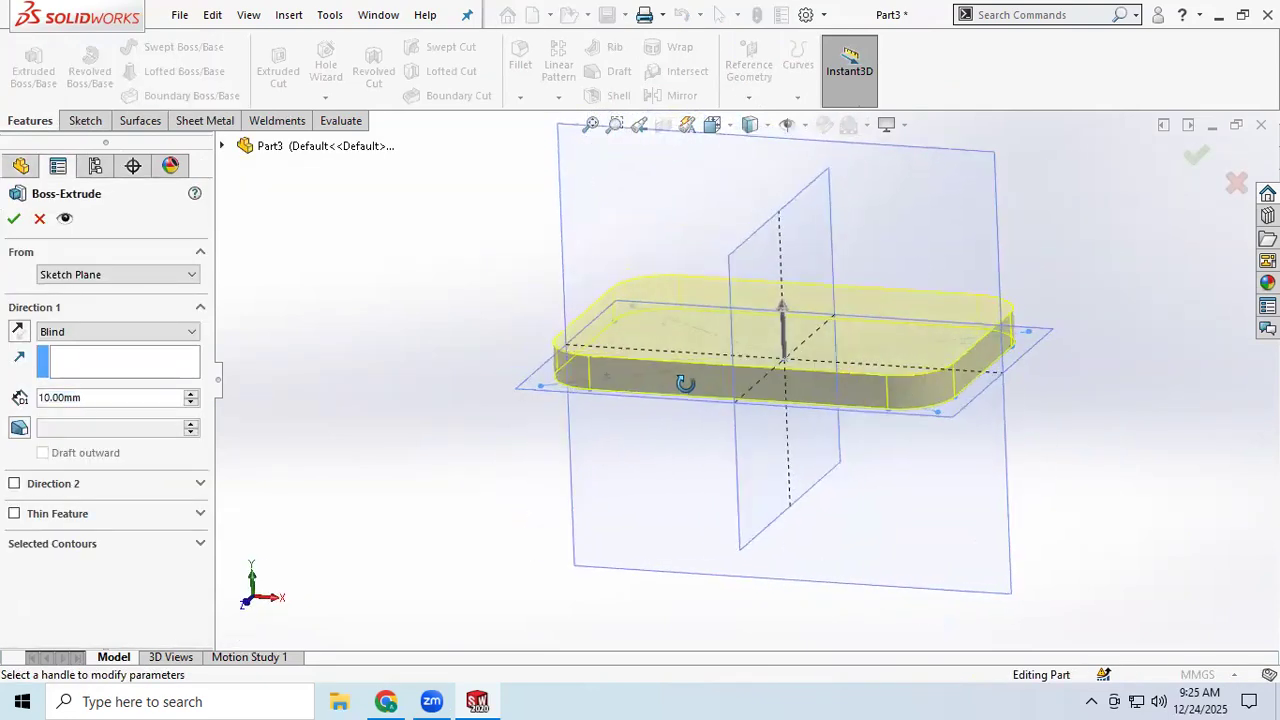
pyautogui.click(191, 397)
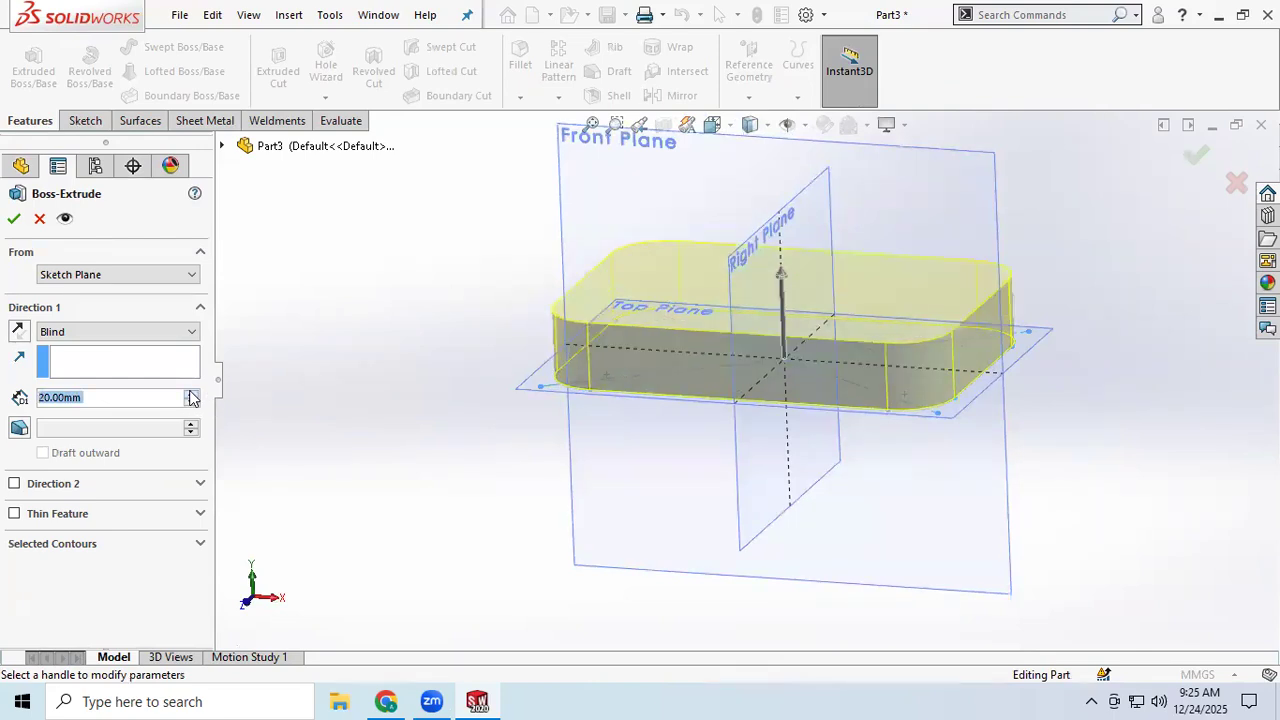
pyautogui.click(191, 397)
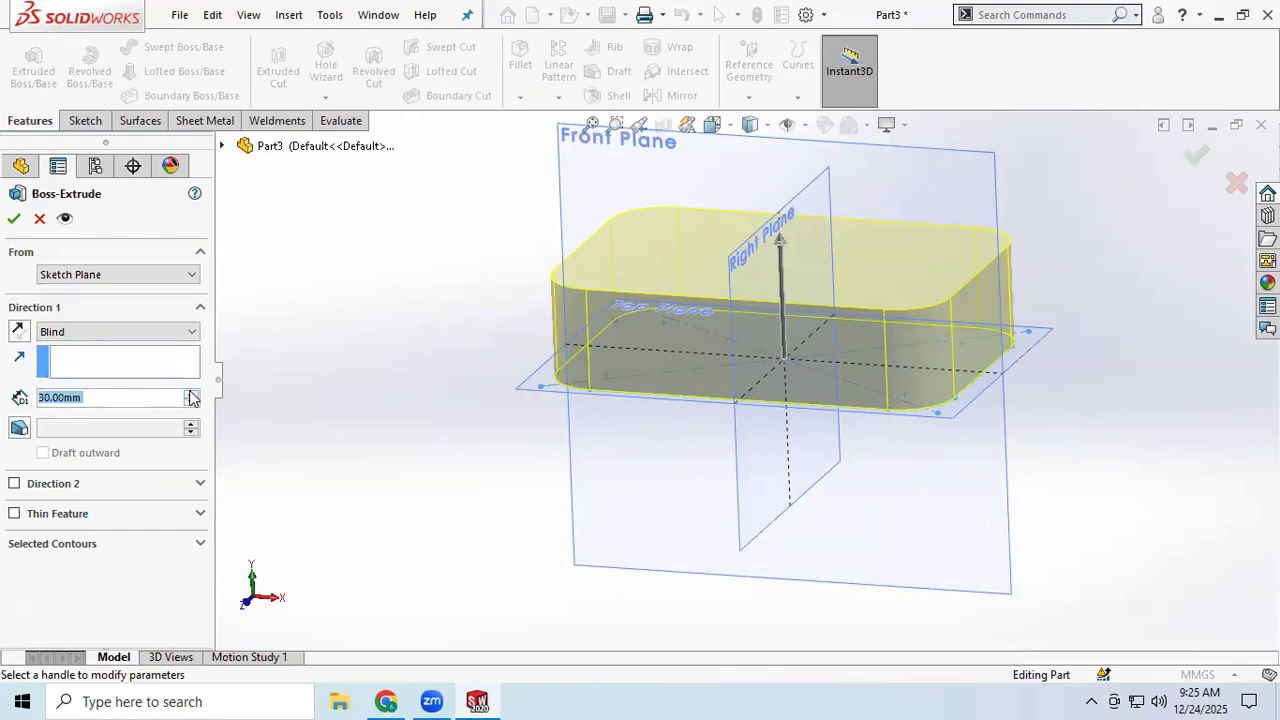
pyautogui.click(191, 397)
pyautogui.moveTo(400, 405); pyautogui.dragTo(422, 433, button='middle')
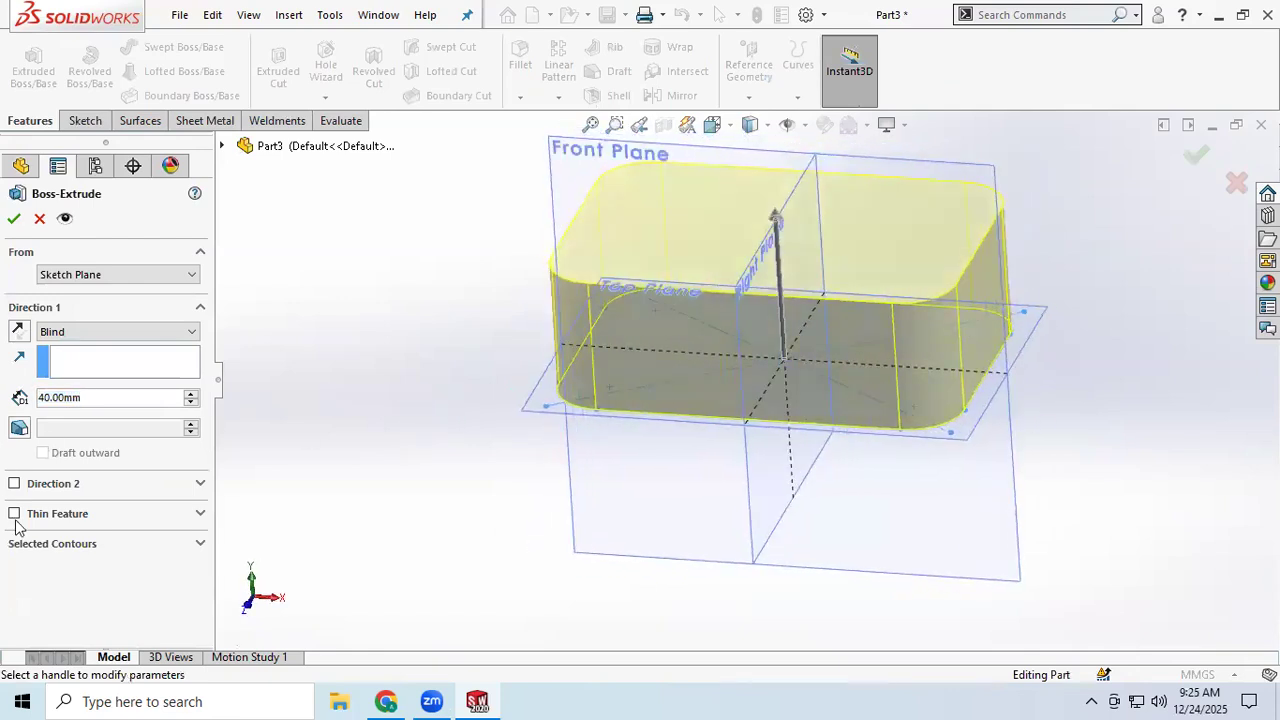
# - Turn on draft for the extrusion and set the draft angle to 5 degrees
pyautogui.click(14, 431)
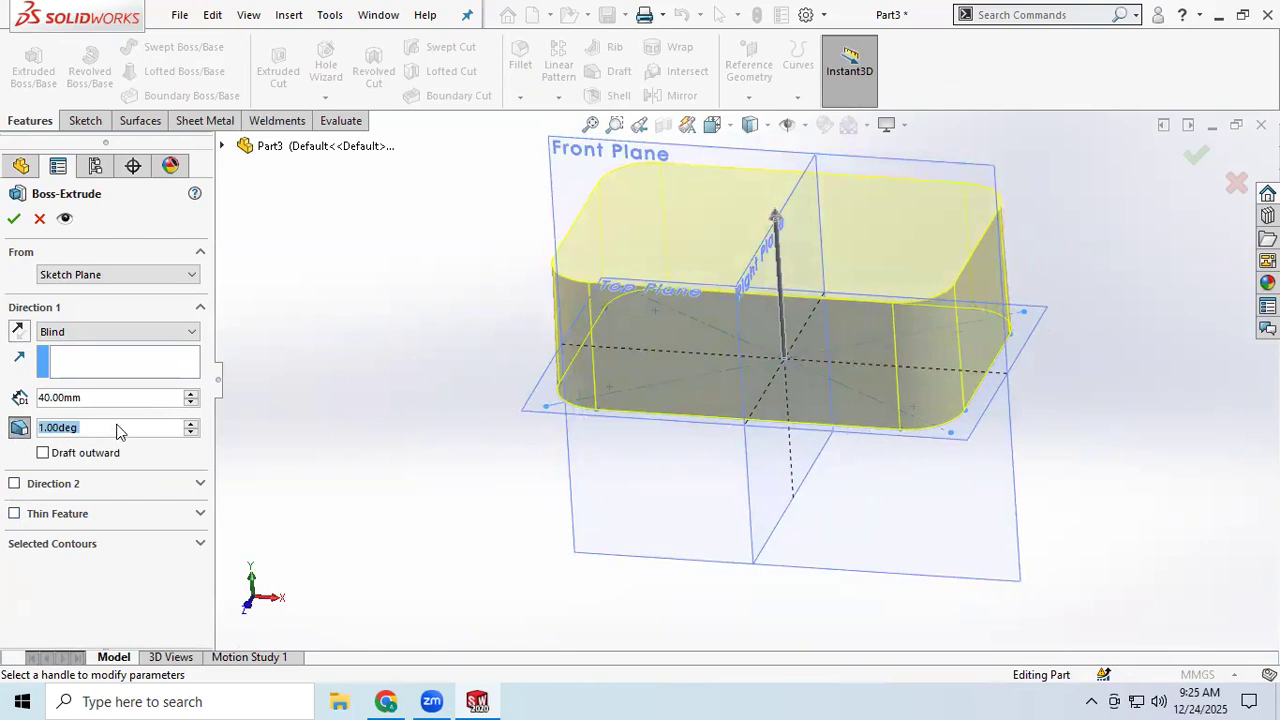
pyautogui.write('5')
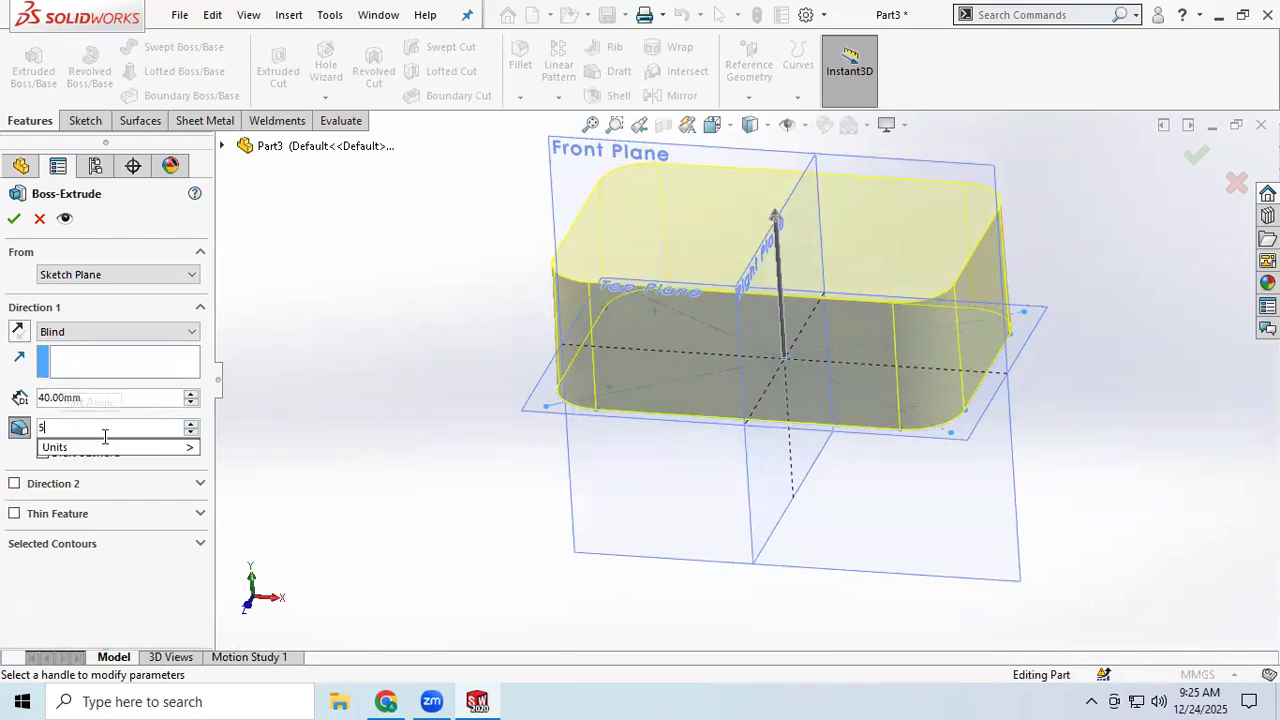
pyautogui.press('Return')
pyautogui.moveTo(412, 356); pyautogui.dragTo(455, 477, button='middle')
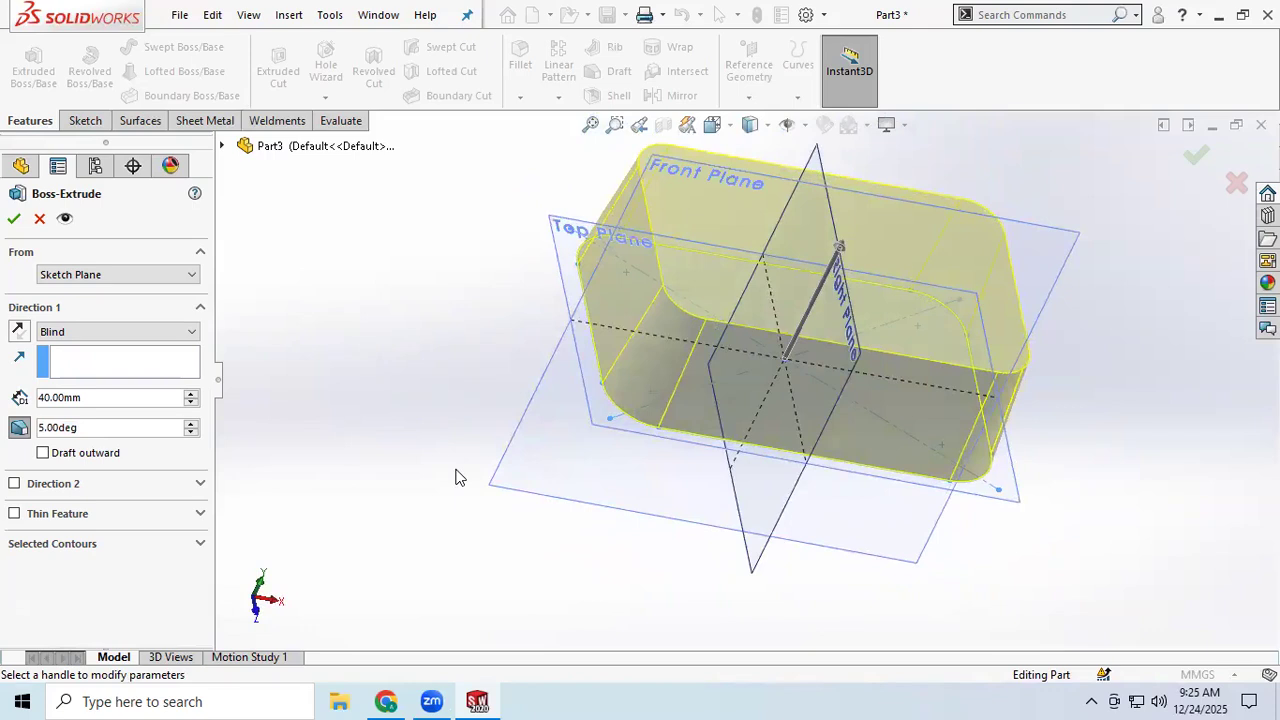
# - Inspect the drafted extrusion preview and accept it to create the solid block
pyautogui.moveTo(537, 374); pyautogui.dragTo(584, 370, button='middle')
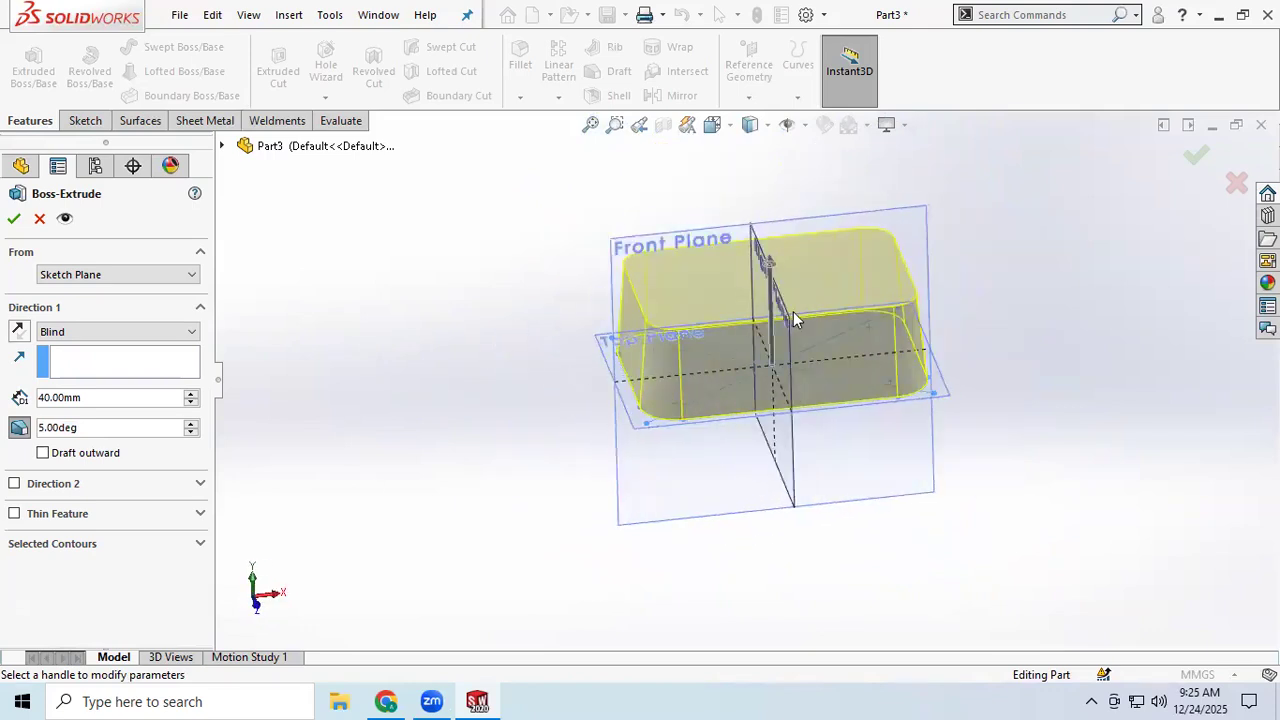
pyautogui.scroll(-5, 793, 311)
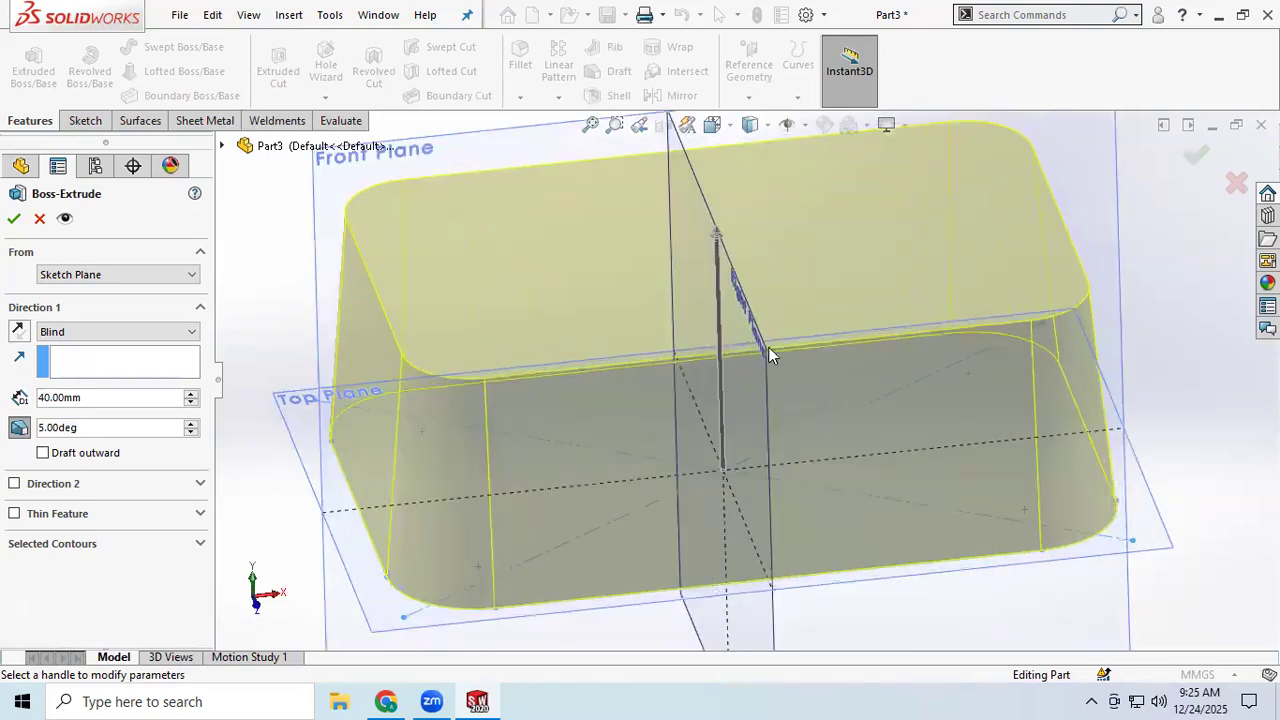
pyautogui.click(15, 220)
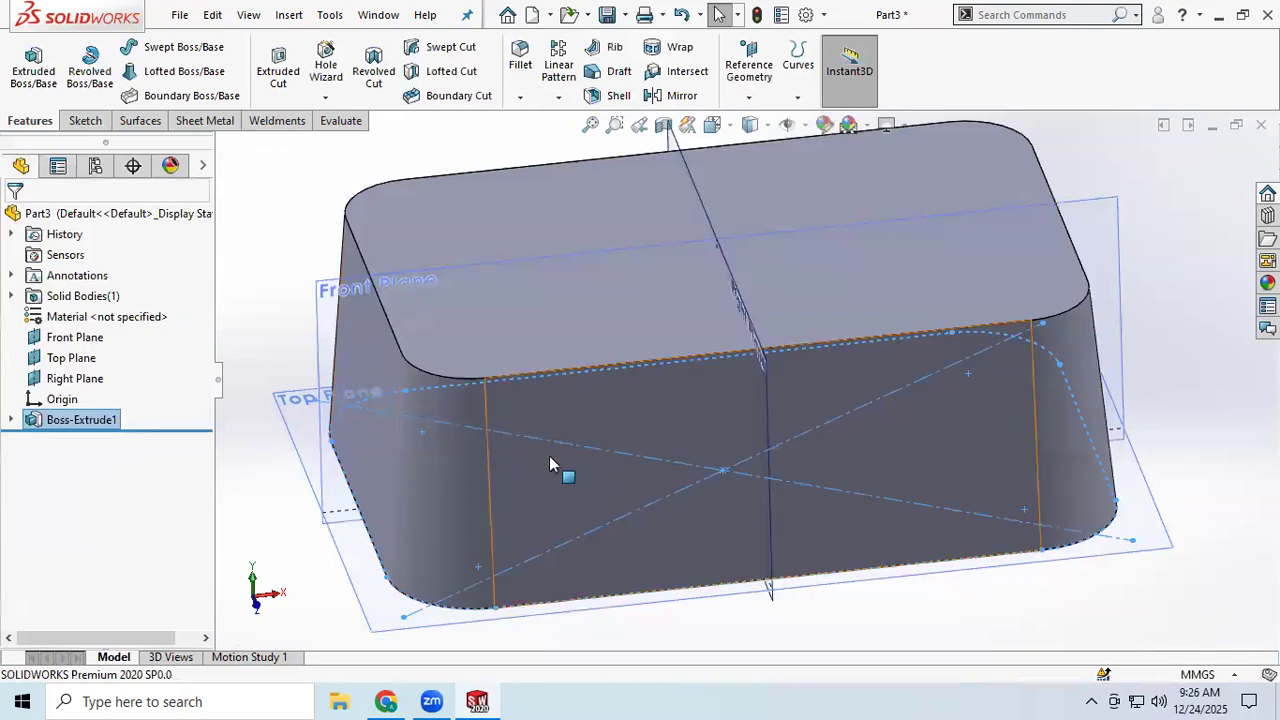
# - Fillet all edges of the block's top face with a constant-size 4 mm radius
pyautogui.scroll(3, 700, 512)
pyautogui.moveTo(720, 510)
pyautogui.mouseDown(button='middle')
pyautogui.moveTo(680, 420)
pyautogui.moveTo(773, 452)
pyautogui.moveTo(757, 486)
pyautogui.moveTo(711, 485)
pyautogui.moveTo(720, 517)
pyautogui.moveTo(749, 397)
pyautogui.moveTo(669, 489)
pyautogui.moveTo(728, 539)
pyautogui.moveTo(712, 528)
pyautogui.mouseUp(button='middle')
pyautogui.click(520, 64)
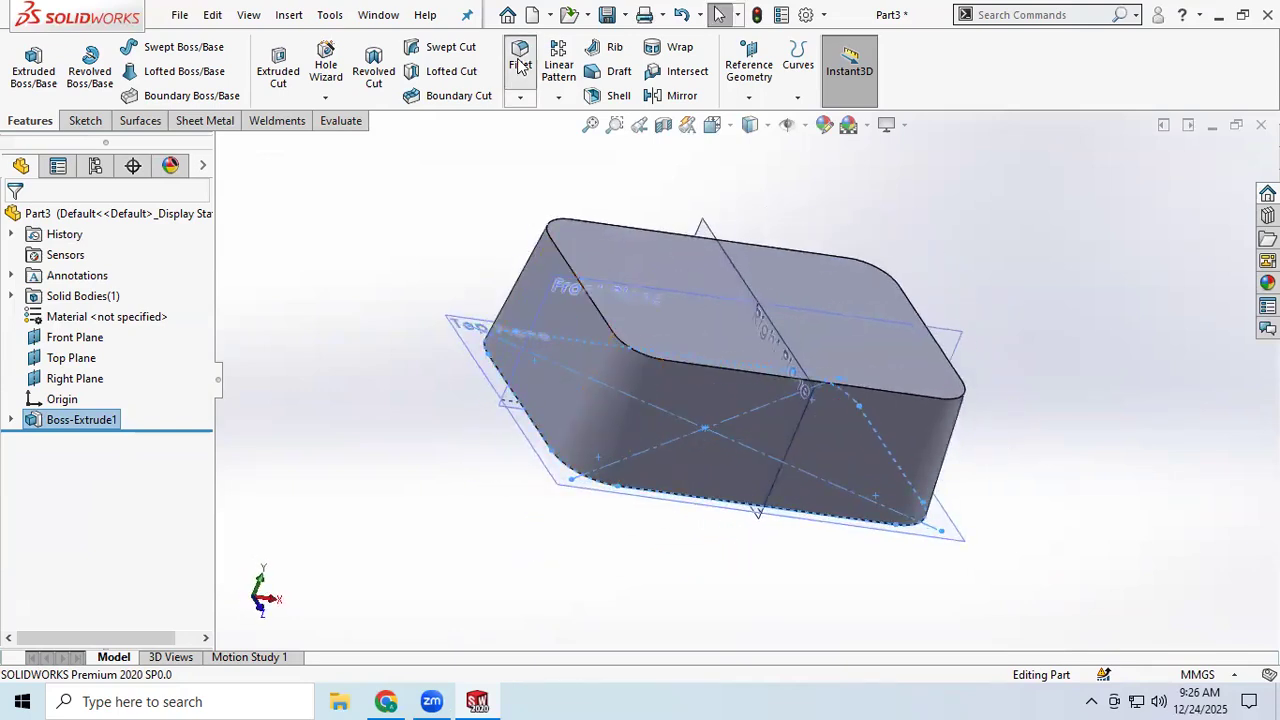
pyautogui.click(700, 359)
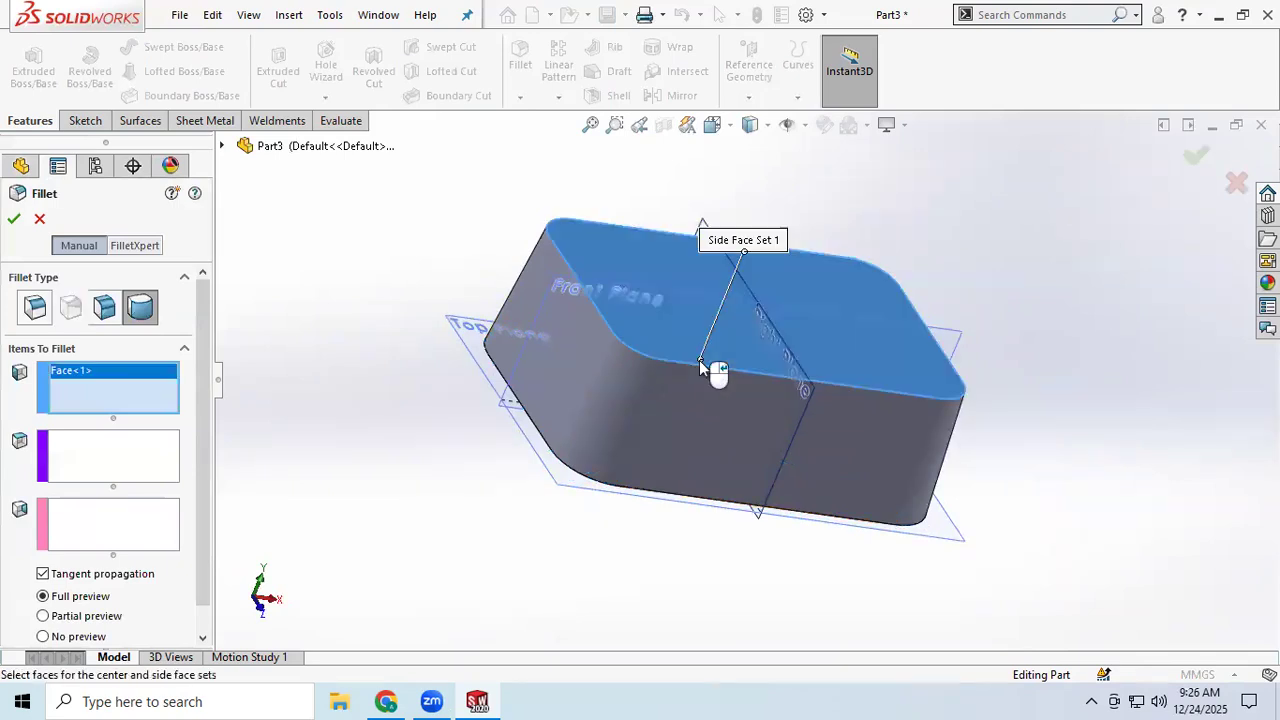
pyautogui.click(30, 310)
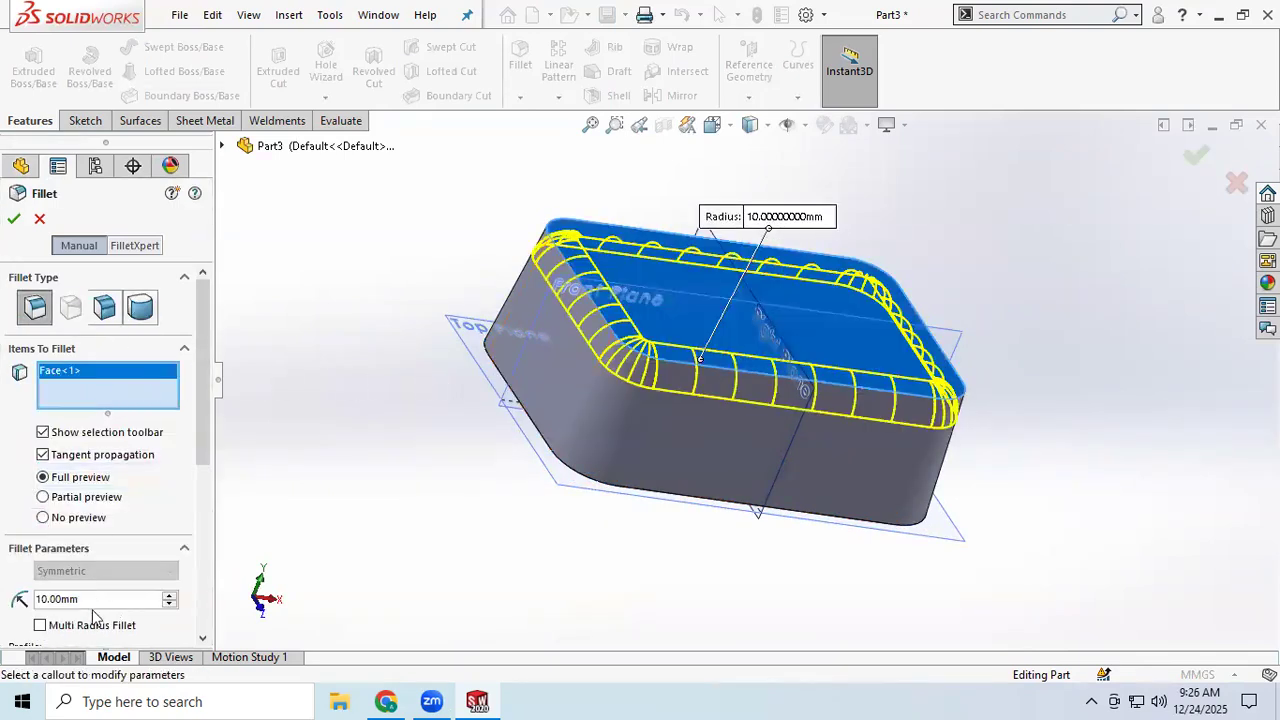
pyautogui.write('2')
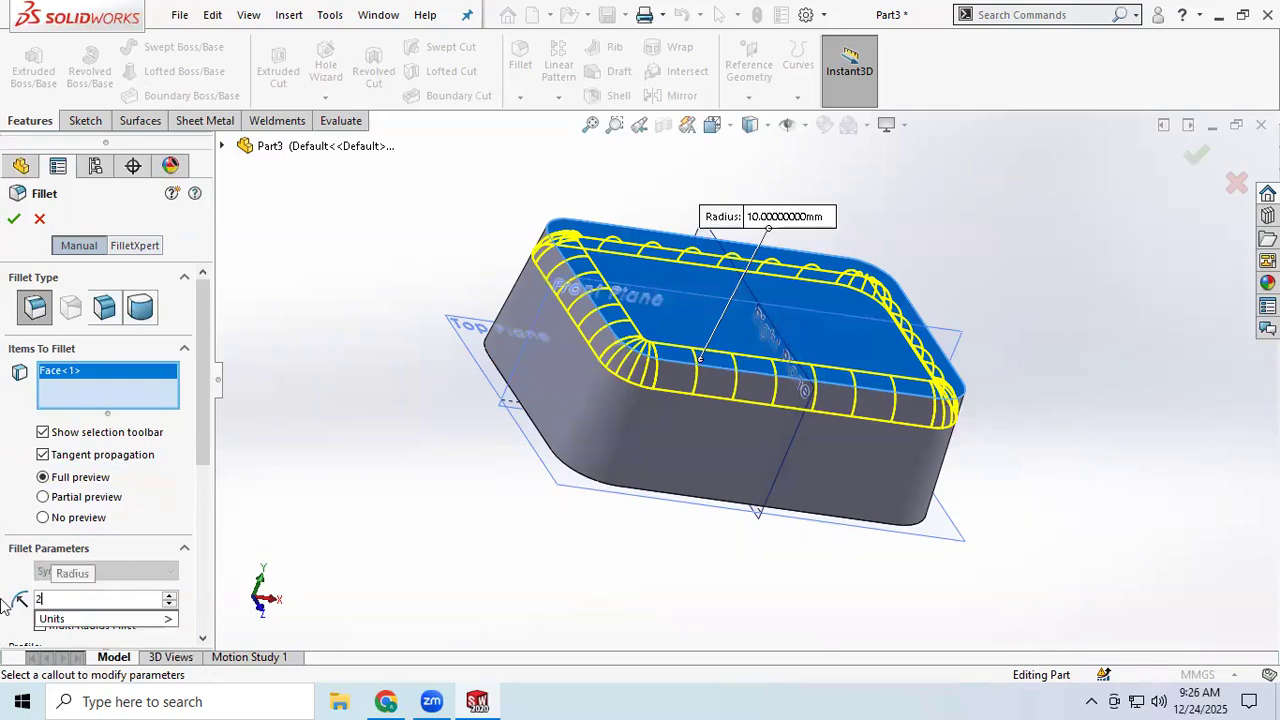
pyautogui.press('Return')
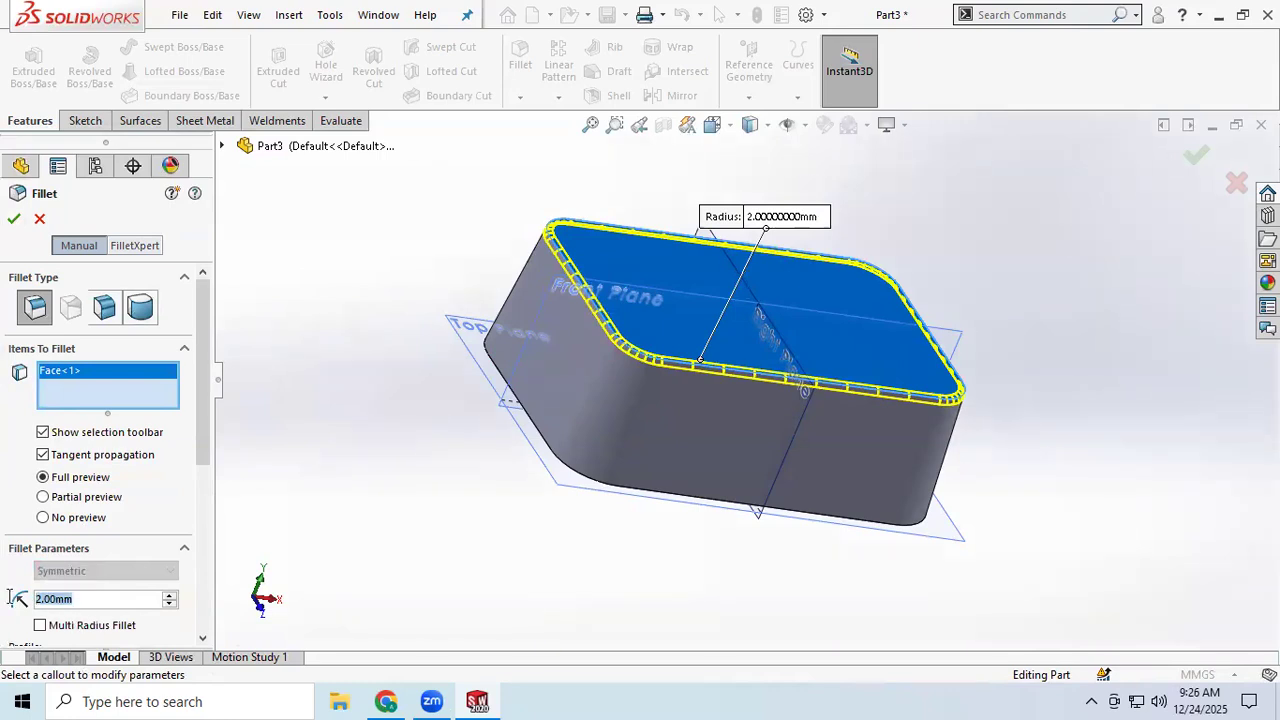
pyautogui.write('4')
pyautogui.press('Return')
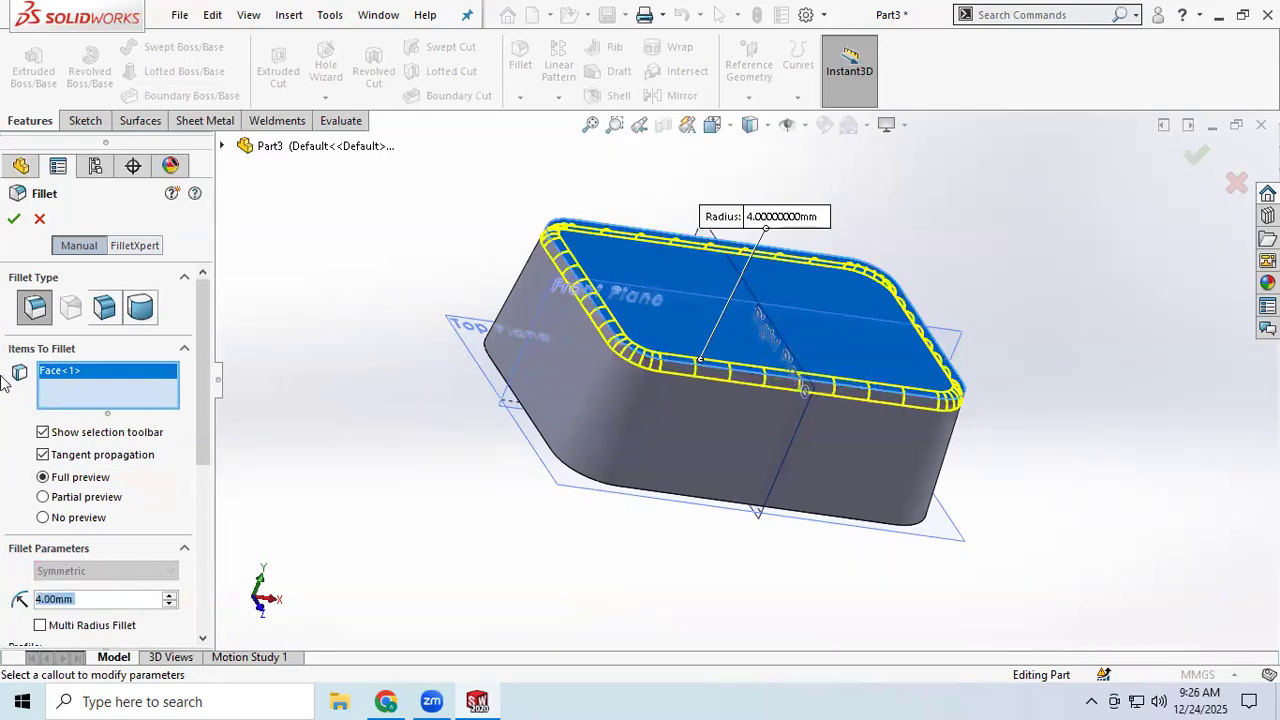
pyautogui.click(14, 221)
# - Sketch a center rectangle about 149 by 100 mm on the block's bottom face, centred on the origin and surrounding the face
pyautogui.moveTo(738, 420); pyautogui.dragTo(686, 399, button='middle')
pyautogui.scroll(-5, 686, 434)
pyautogui.scroll(3, 682, 386)
pyautogui.click(686, 400)
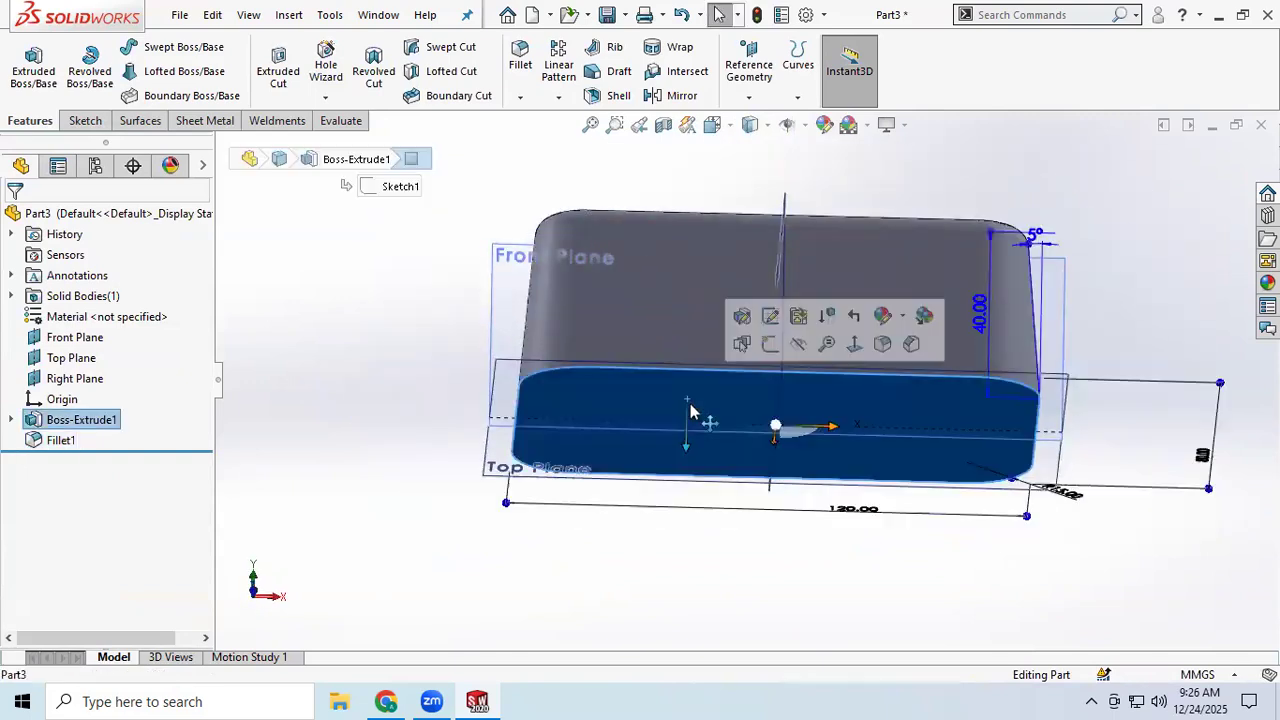
pyautogui.click(84, 120)
pyautogui.click(26, 62)
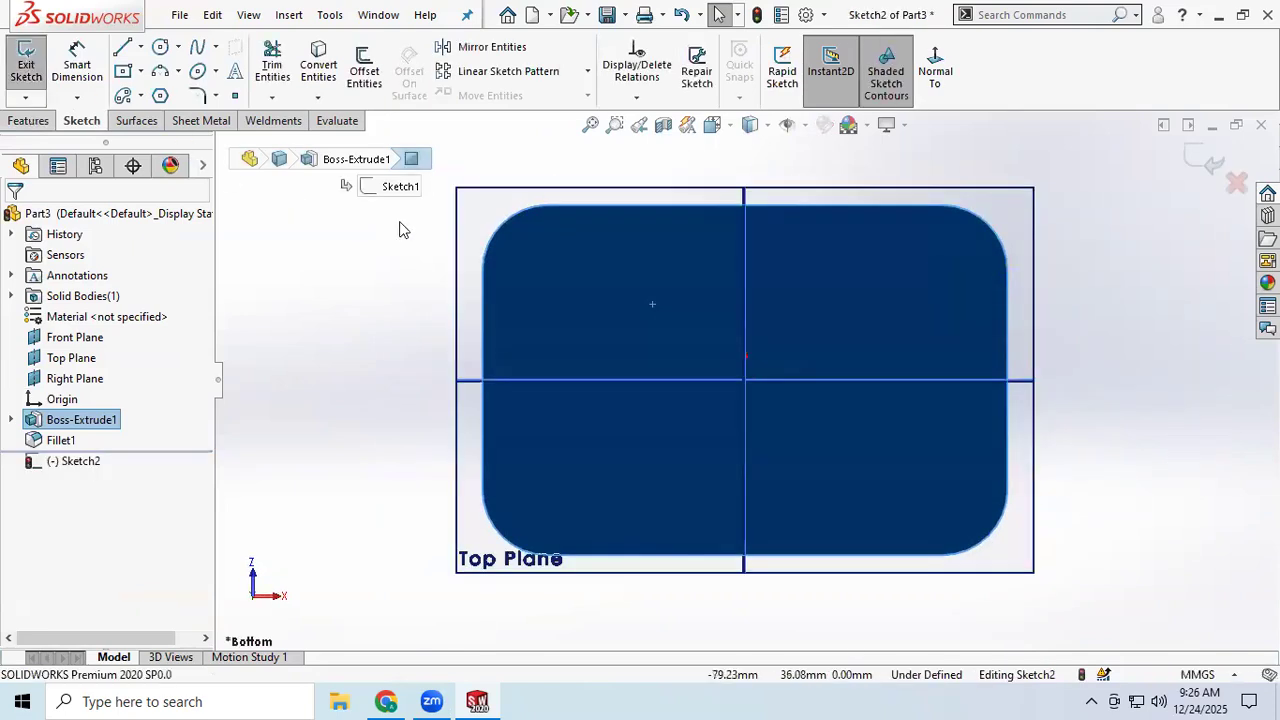
pyautogui.click(121, 74)
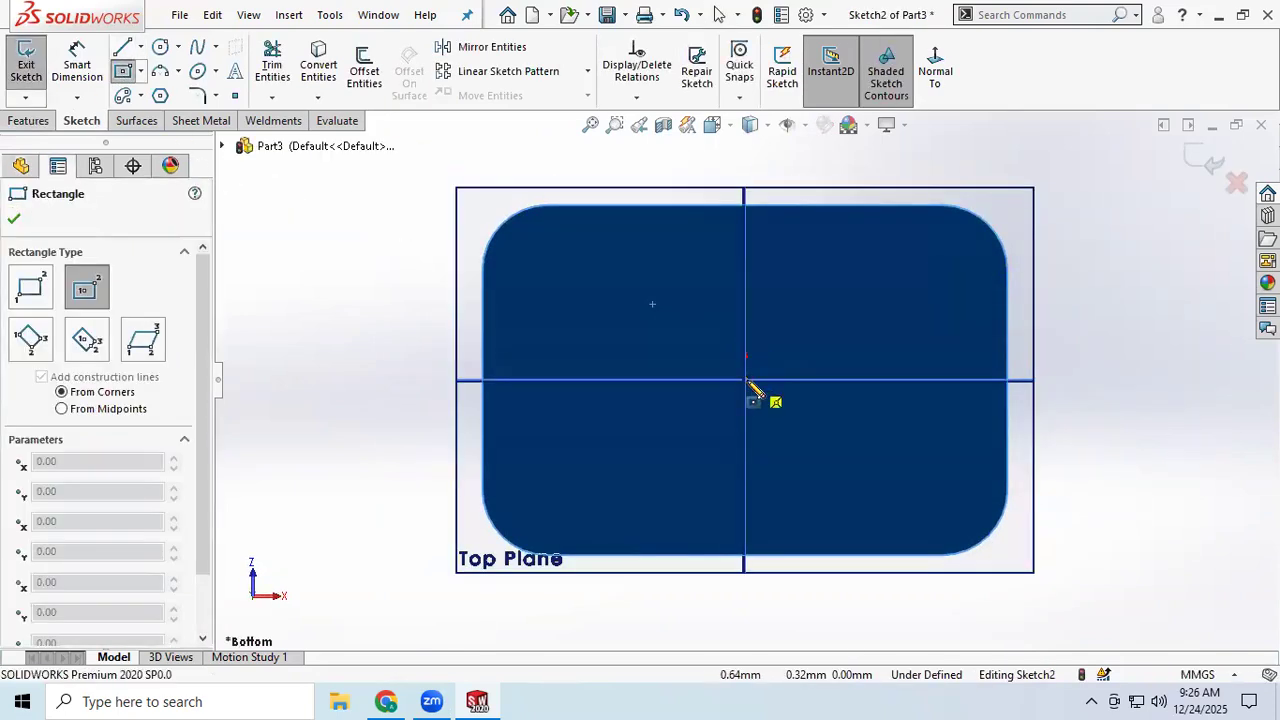
pyautogui.click(747, 381)
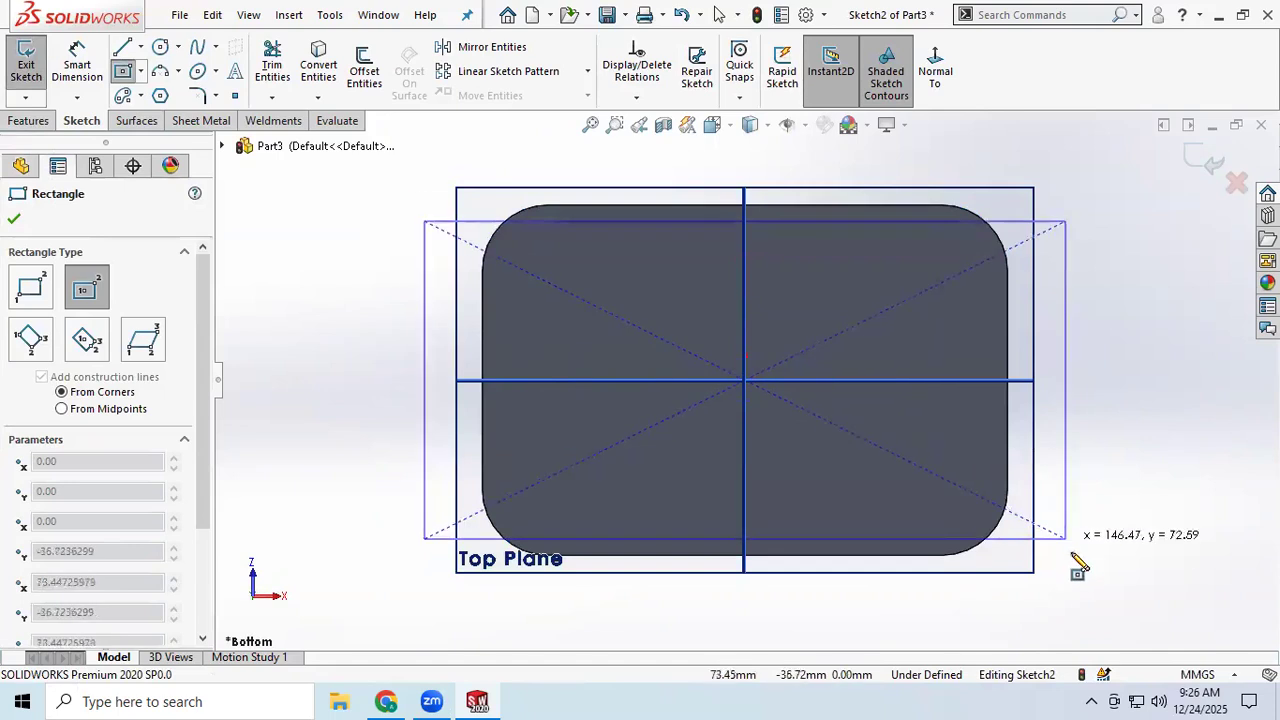
pyautogui.click(1072, 598)
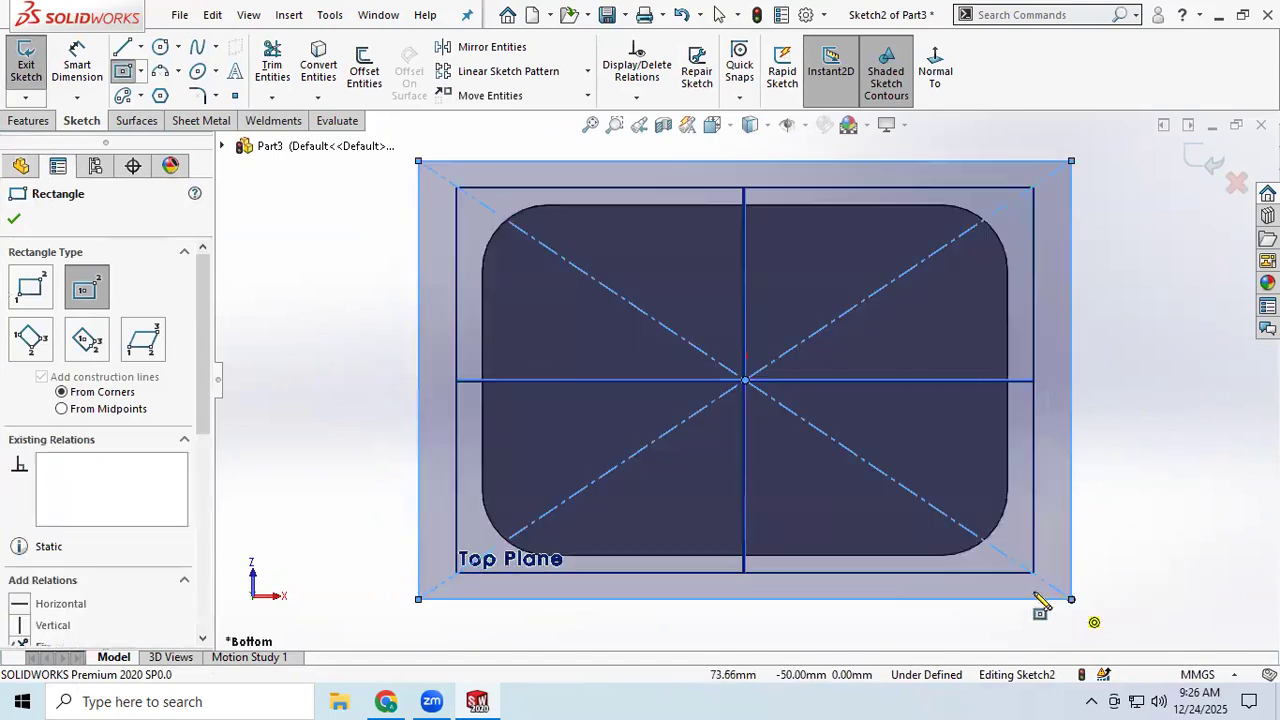
# - Dimension the new rectangle to 136 mm wide and 96 mm high
pyautogui.click(77, 65)
pyautogui.press('z')
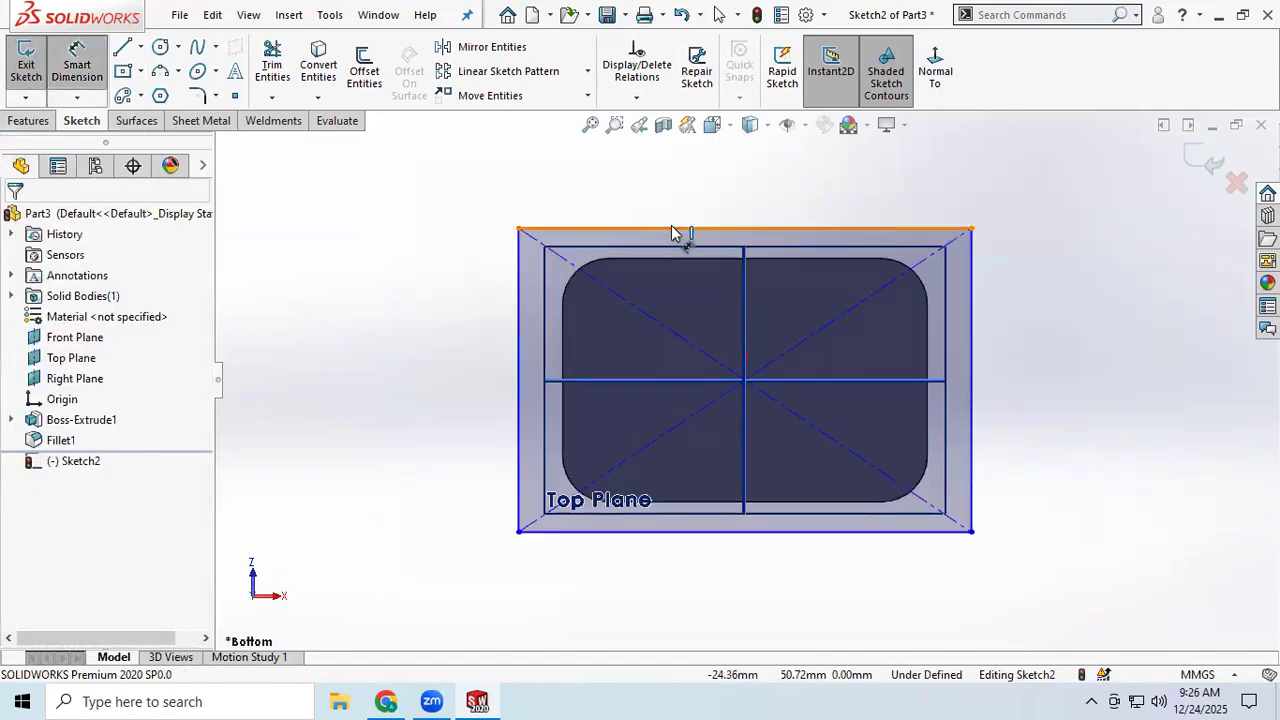
pyautogui.click(674, 228)
pyautogui.click(674, 207)
pyautogui.write('150')
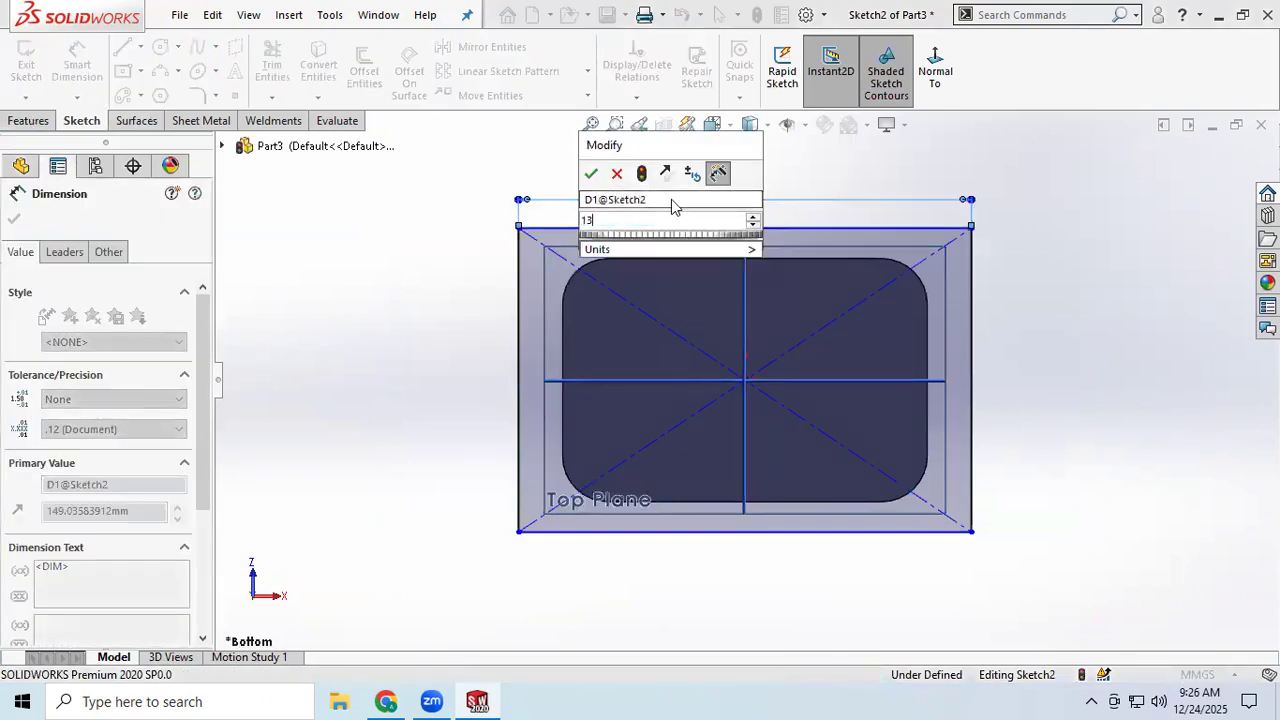
pyautogui.press('Return')
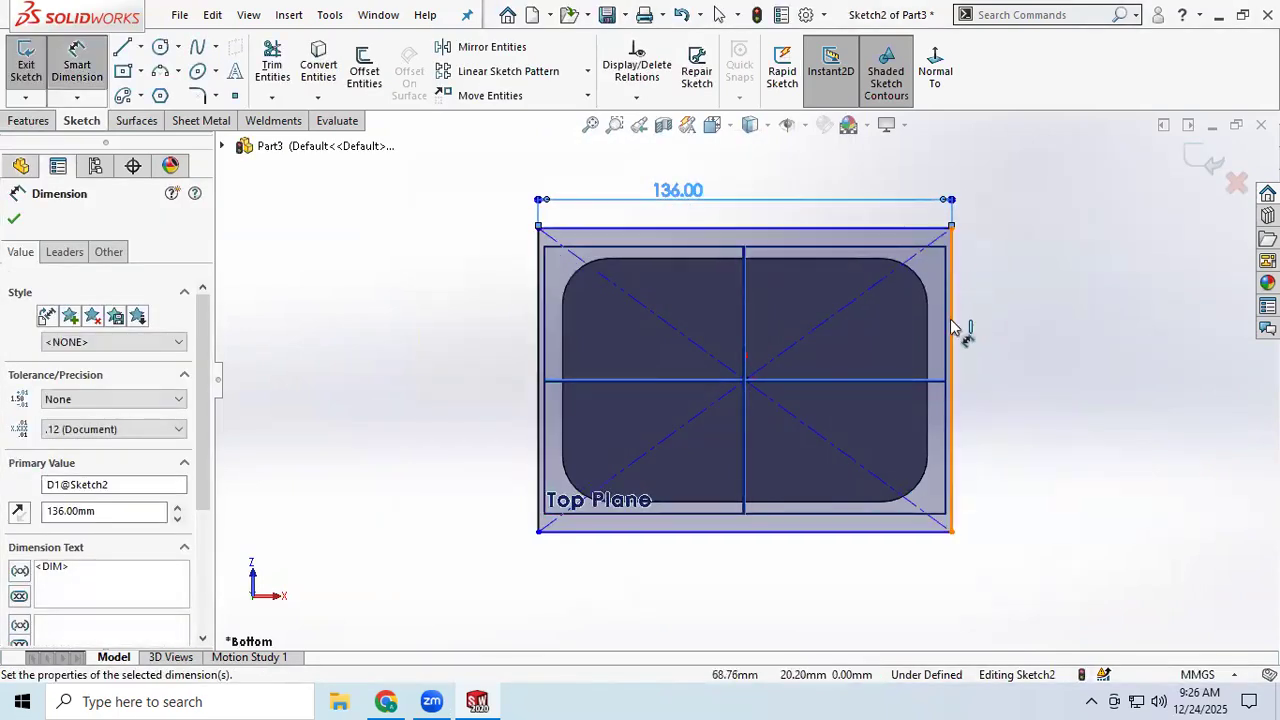
pyautogui.click(952, 330)
pyautogui.click(994, 330)
pyautogui.write('96')
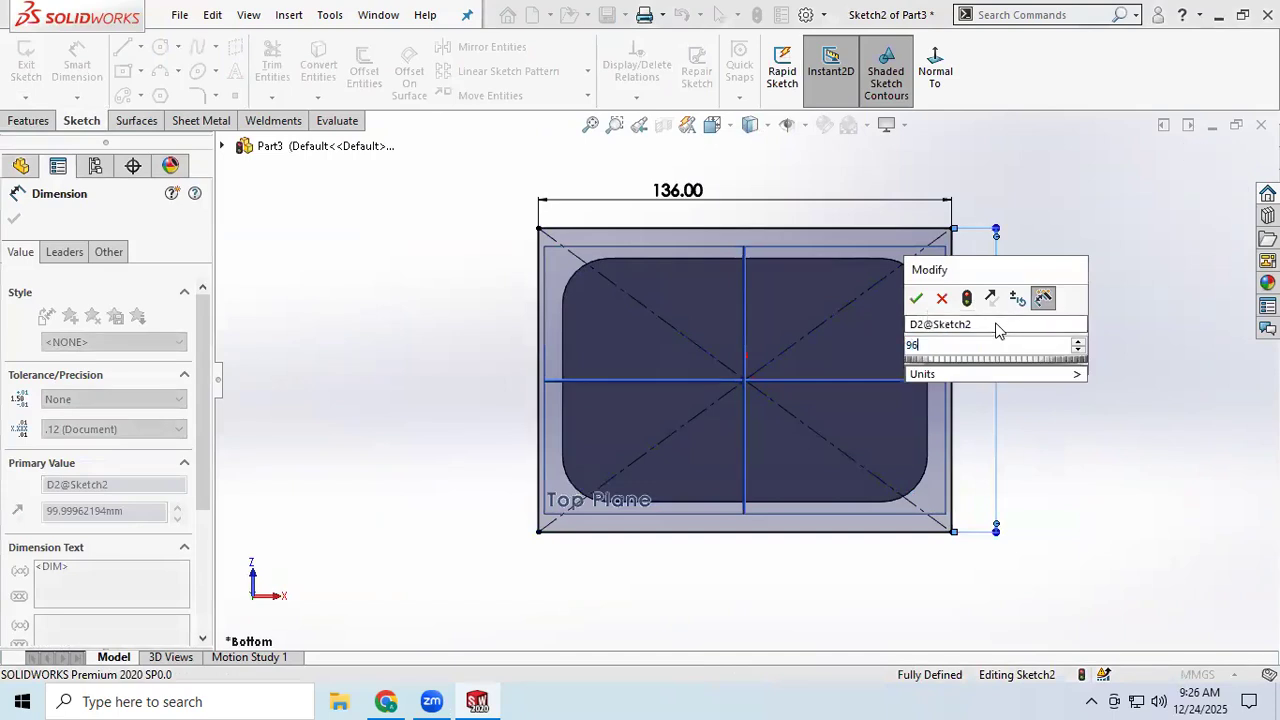
pyautogui.press('Return')
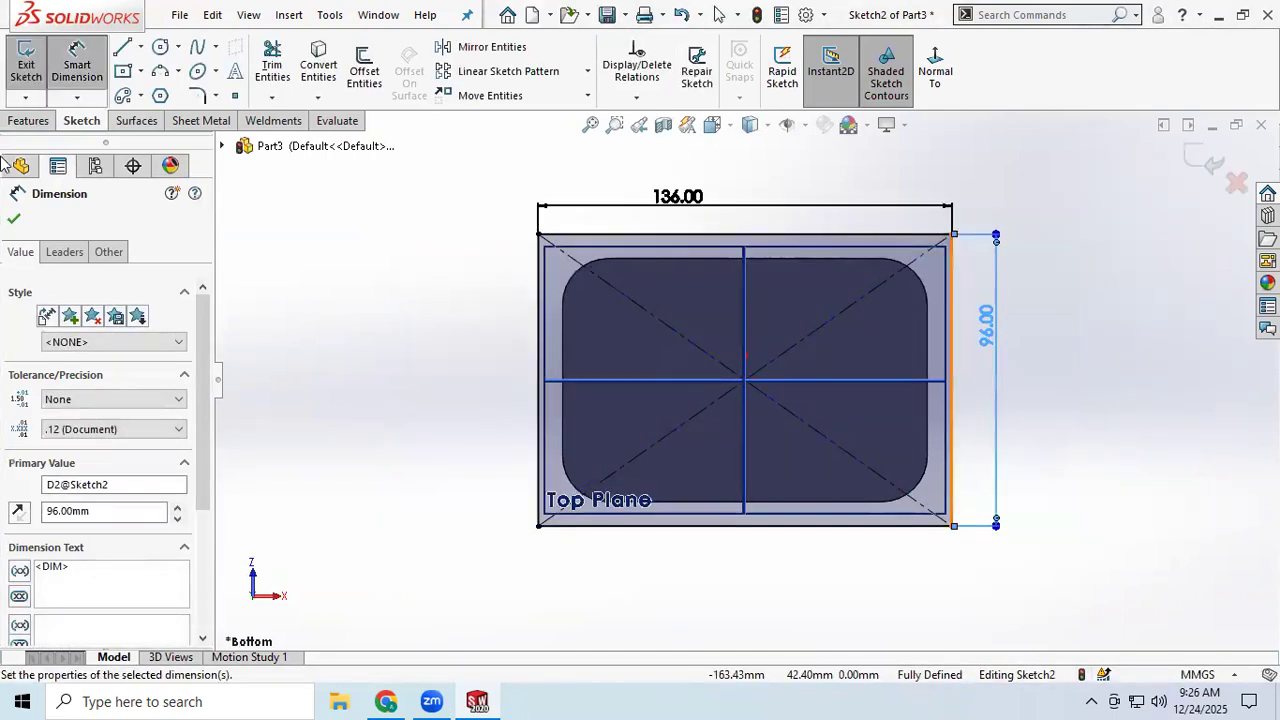
pyautogui.click(14, 220)
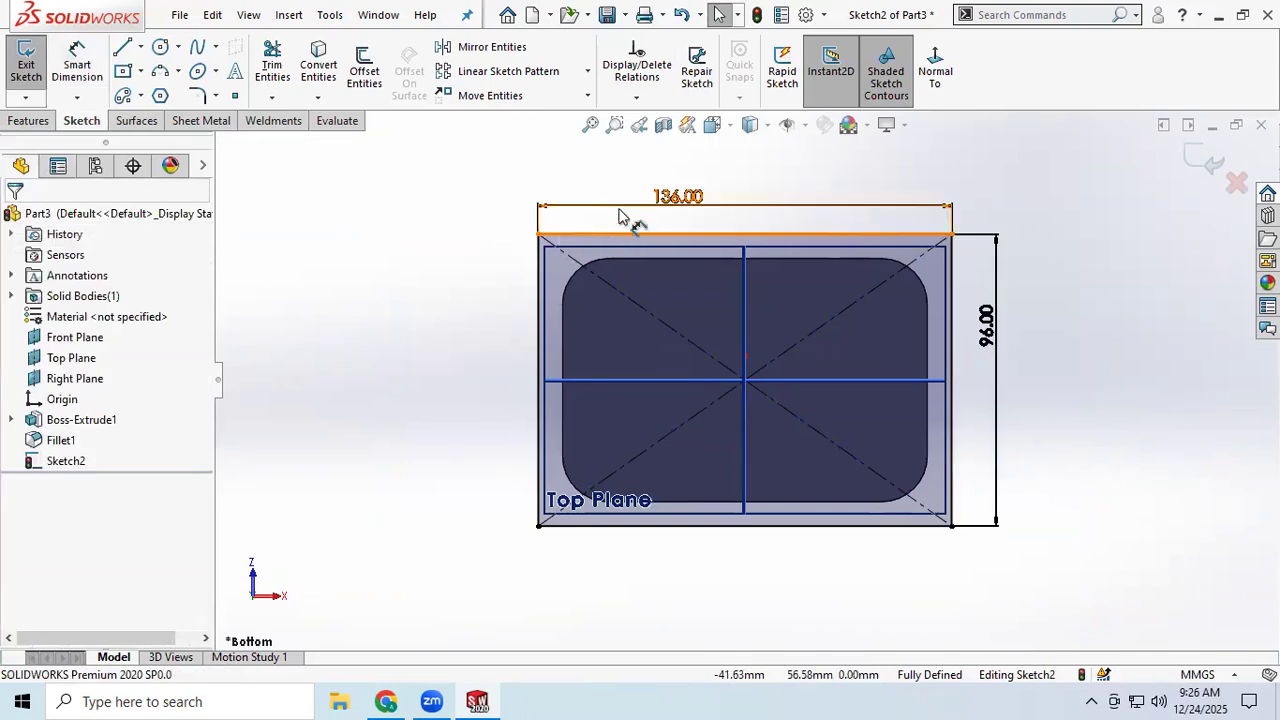
# - Fillet the four corners of the 136 mm rectangle with a 15 mm radius and exit the sketch
pyautogui.moveTo(583, 222); pyautogui.dragTo(568, 231, button='middle')
pyautogui.scroll(-3, 569, 234)
pyautogui.scroll(2, 570, 244)
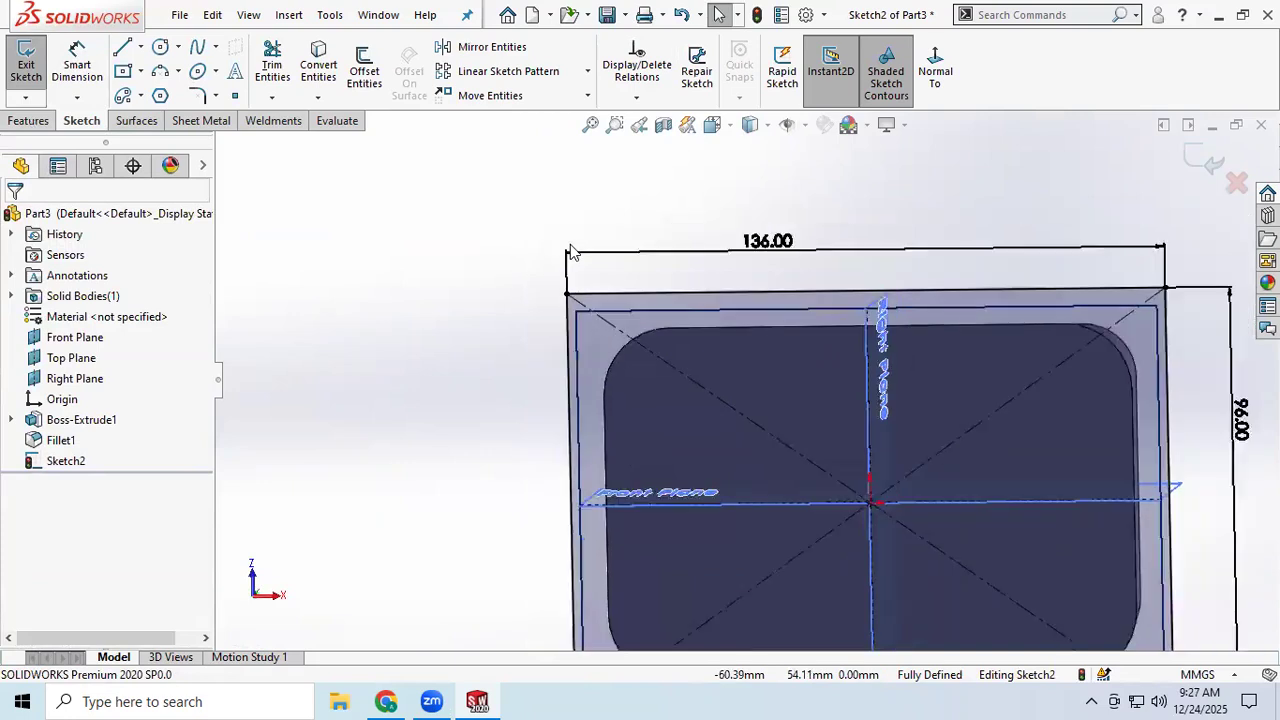
pyautogui.moveTo(650, 302); pyautogui.dragTo(646, 263, button='middle')
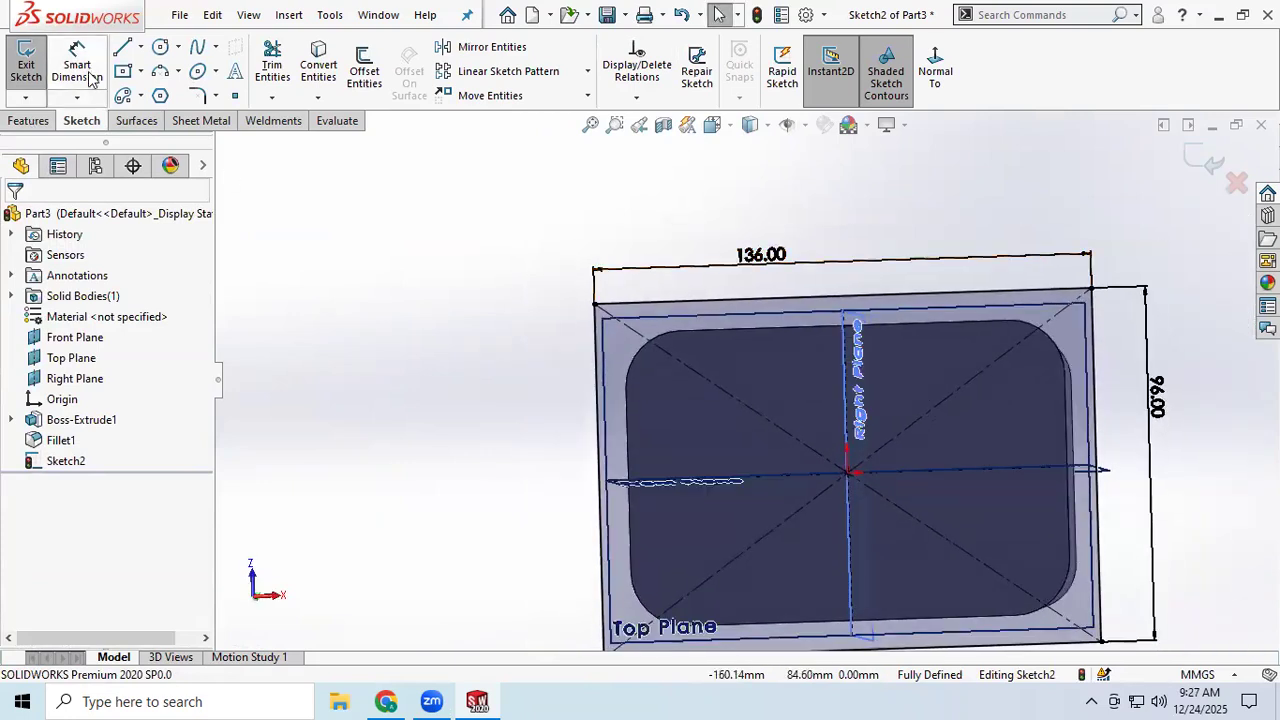
pyautogui.click(198, 96)
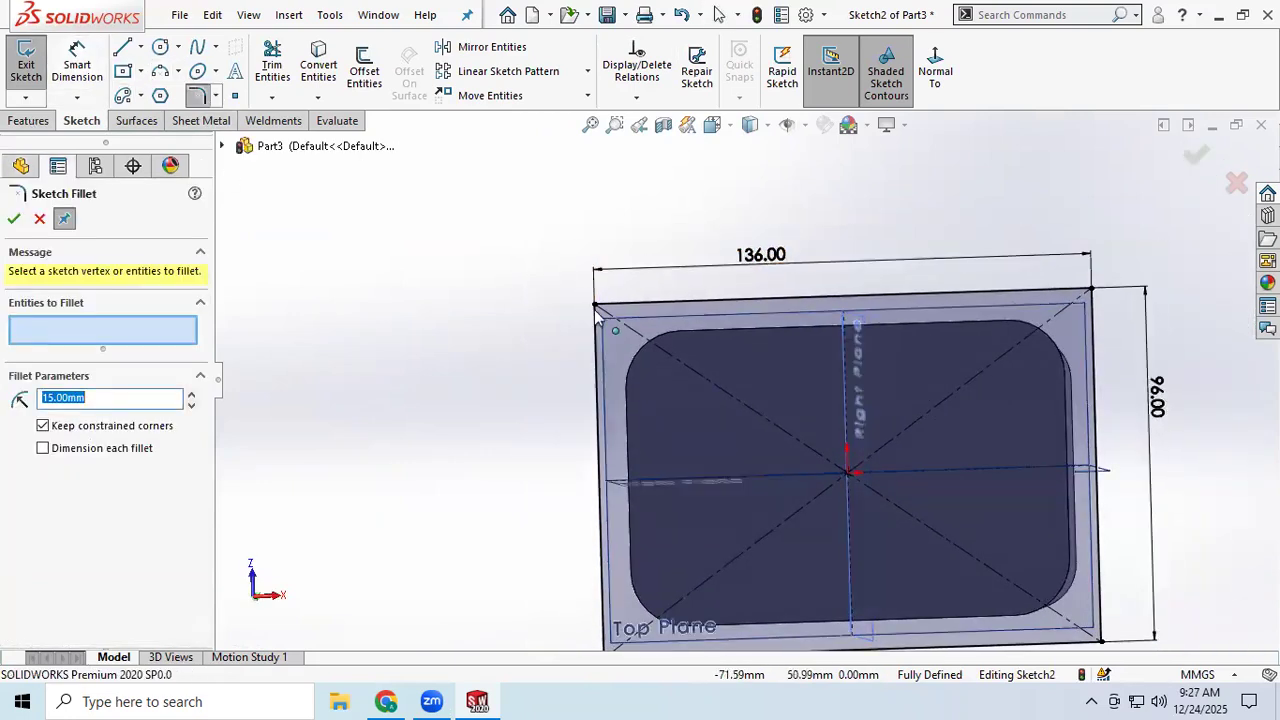
pyautogui.click(663, 308)
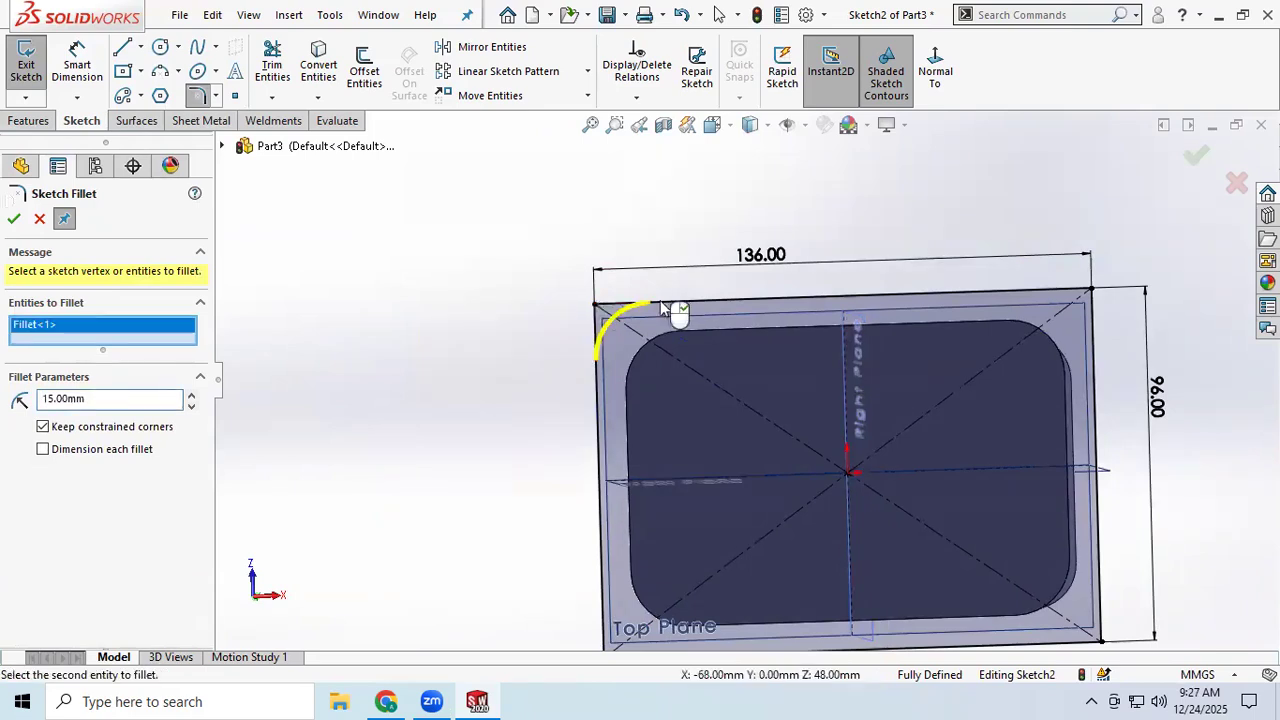
pyautogui.click(1100, 305)
pyautogui.scroll(2, 1115, 389)
pyautogui.scroll(-2, 948, 535)
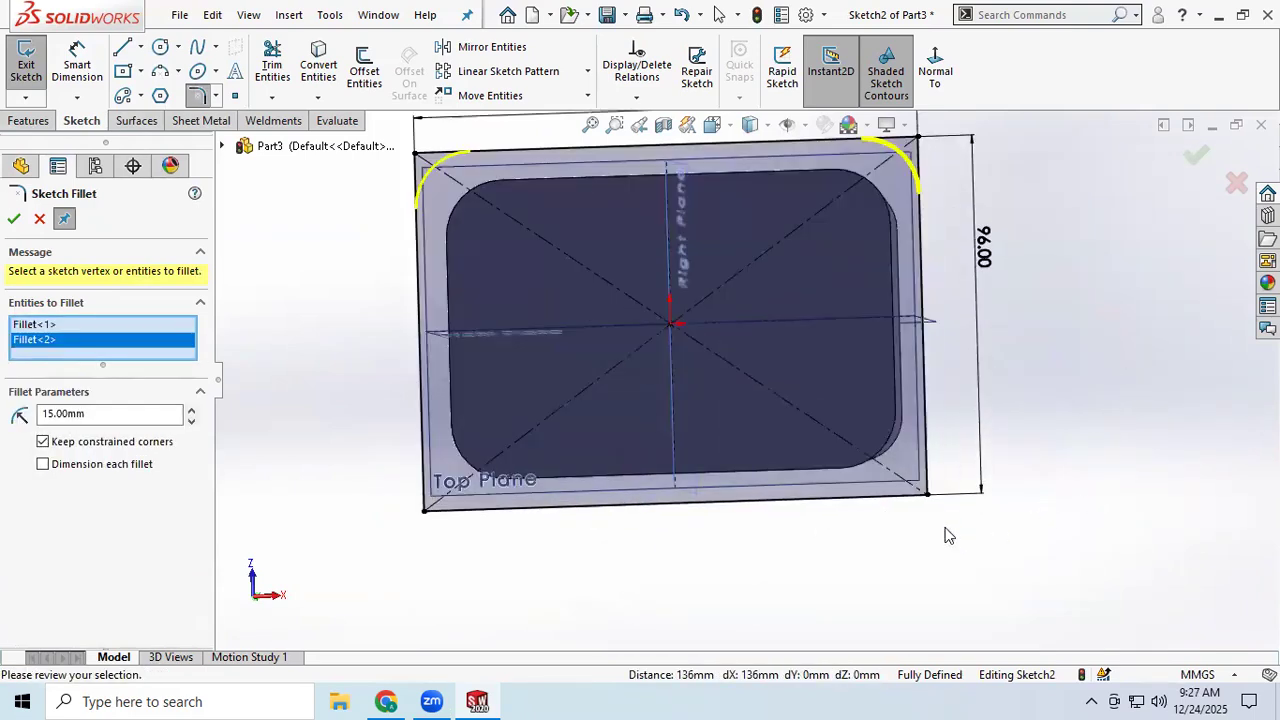
pyautogui.click(929, 500)
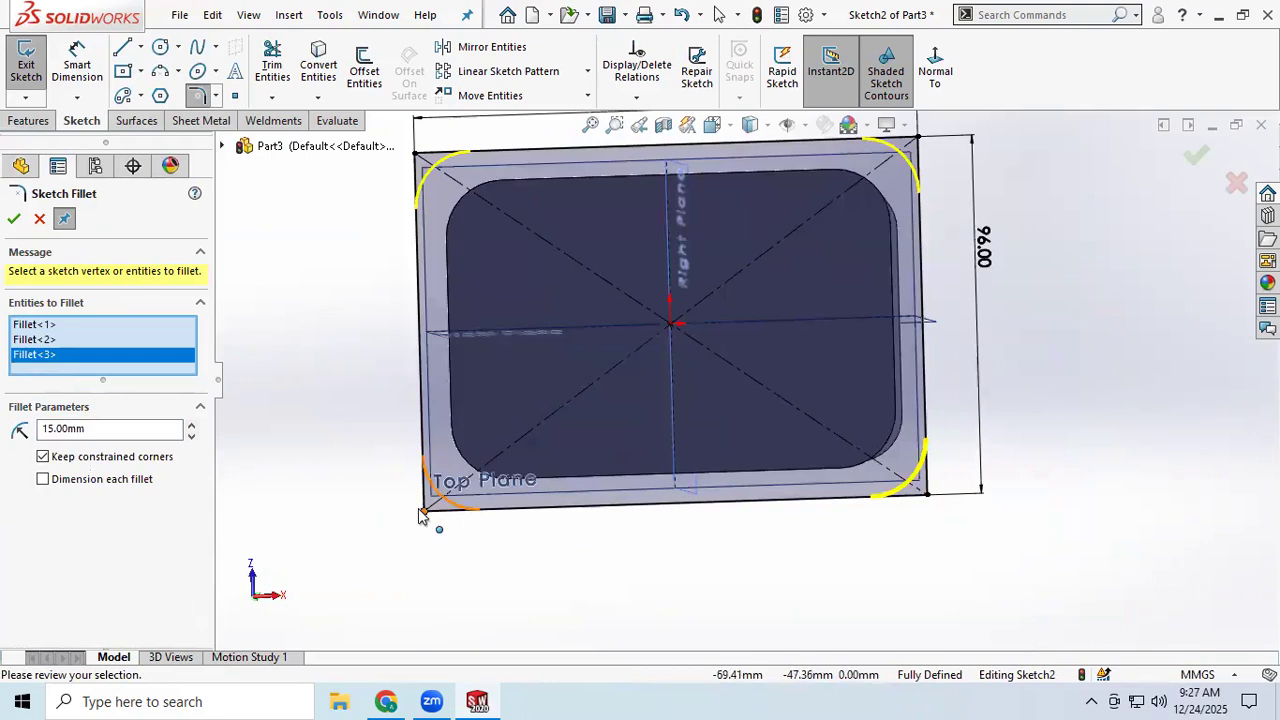
pyautogui.click(425, 508)
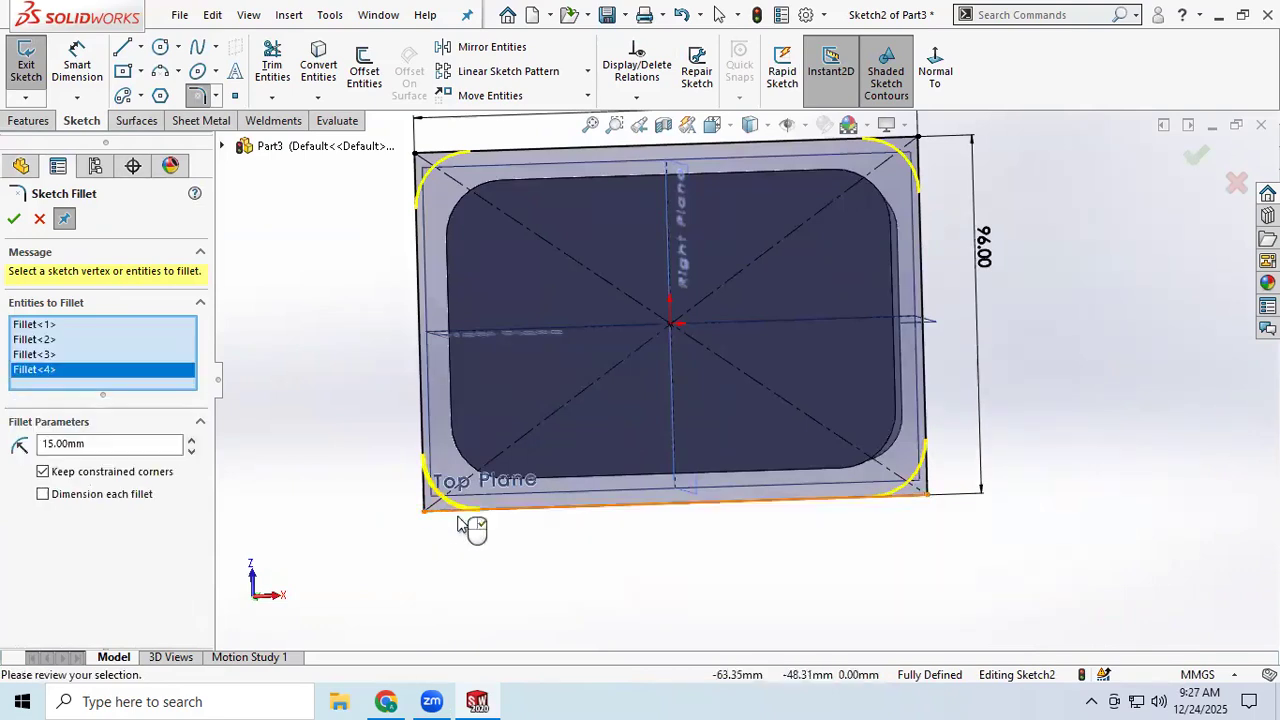
pyautogui.click(14, 219)
pyautogui.scroll(-2, 343, 274)
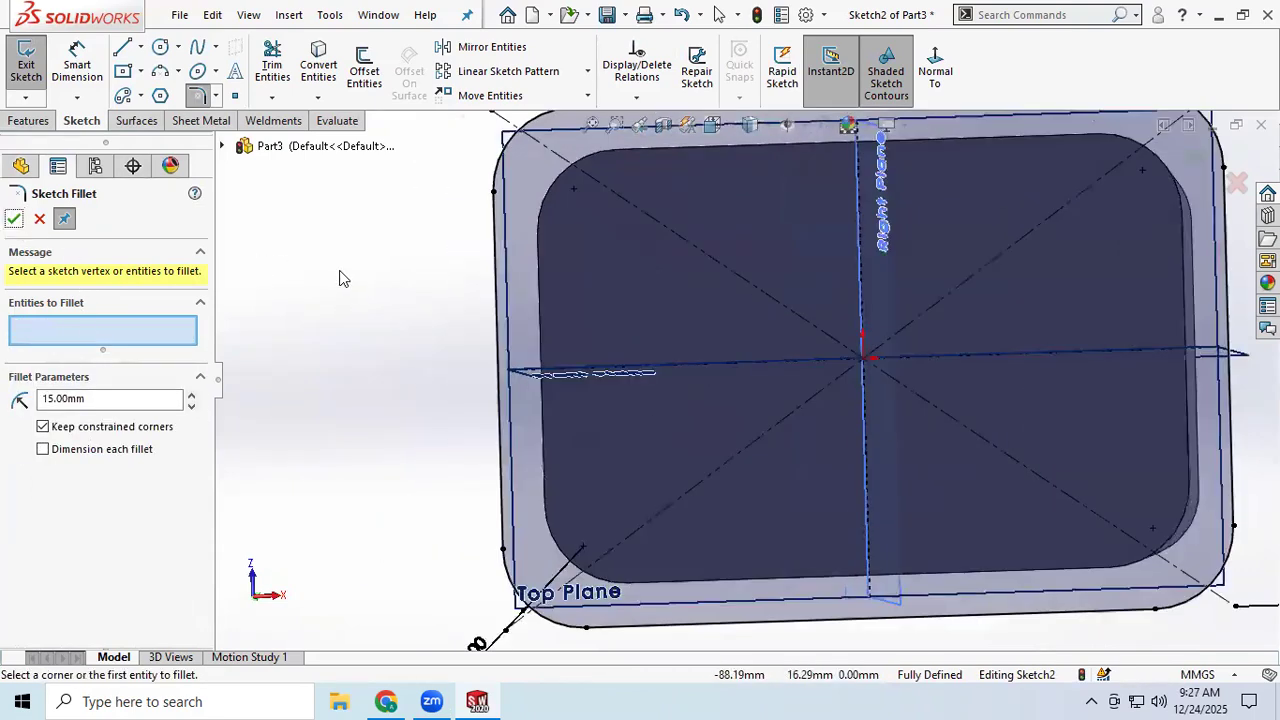
pyautogui.scroll(2, 410, 282)
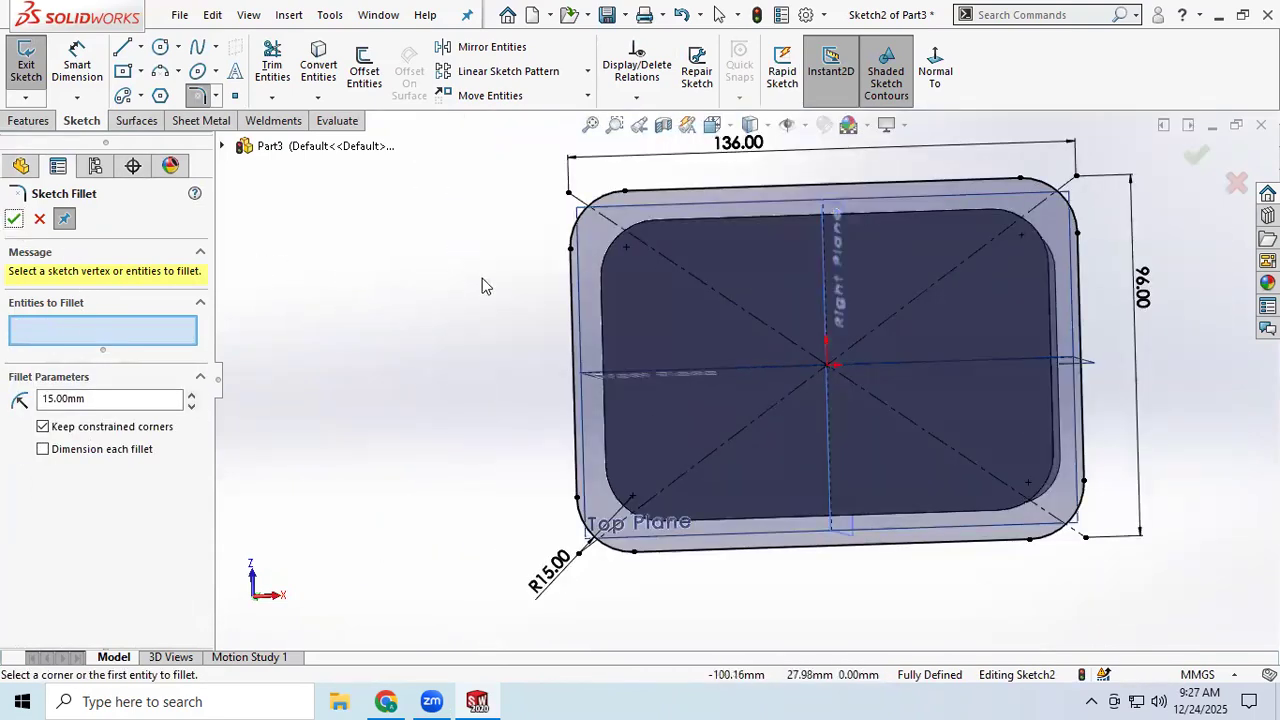
pyautogui.click(20, 66)
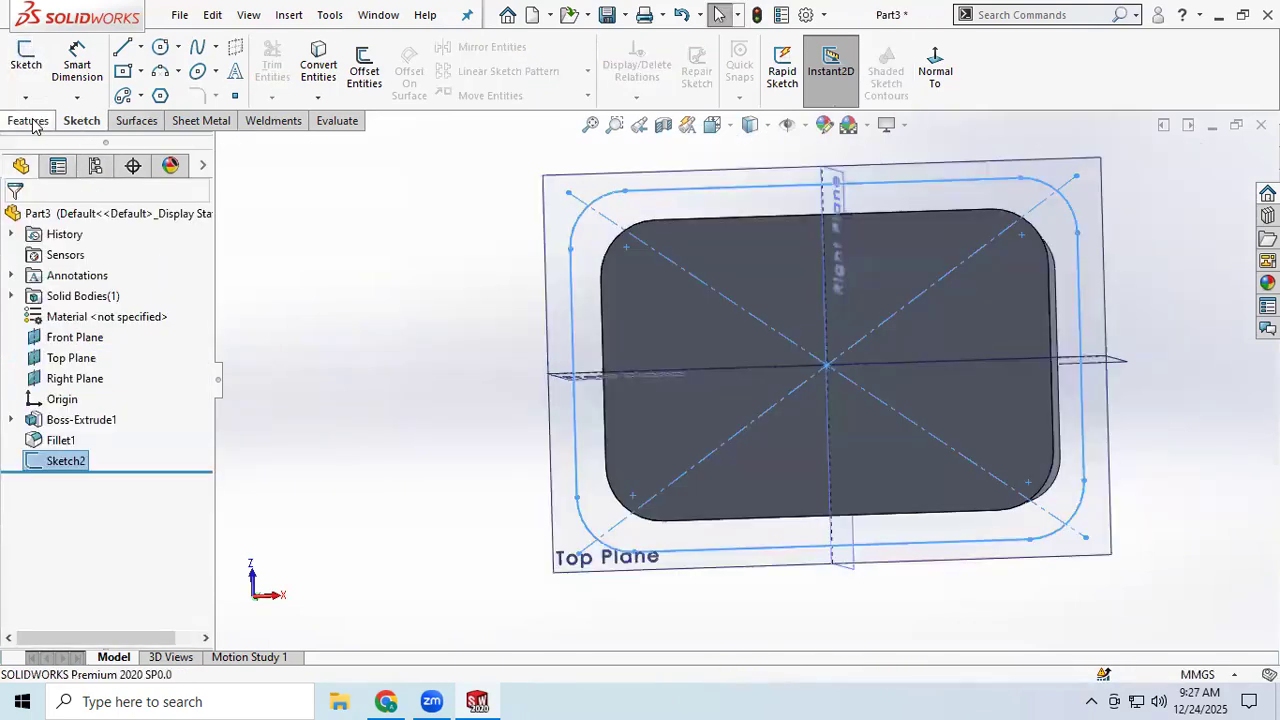
# - Extrude the larger rounded rectangle 10 mm blind away from the block, merged with it as a base flange
pyautogui.click(29, 120)
pyautogui.click(33, 68)
pyautogui.moveTo(503, 238); pyautogui.dragTo(516, 378, button='middle')
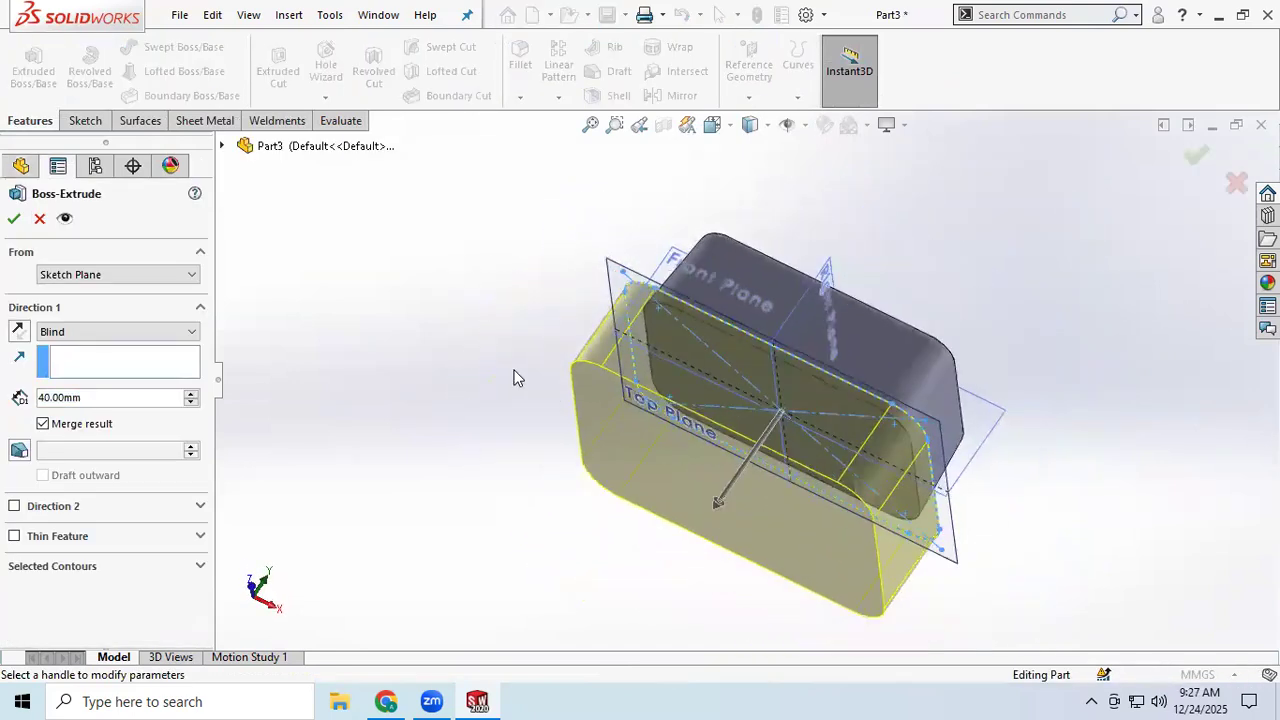
pyautogui.scroll(3, 513, 378)
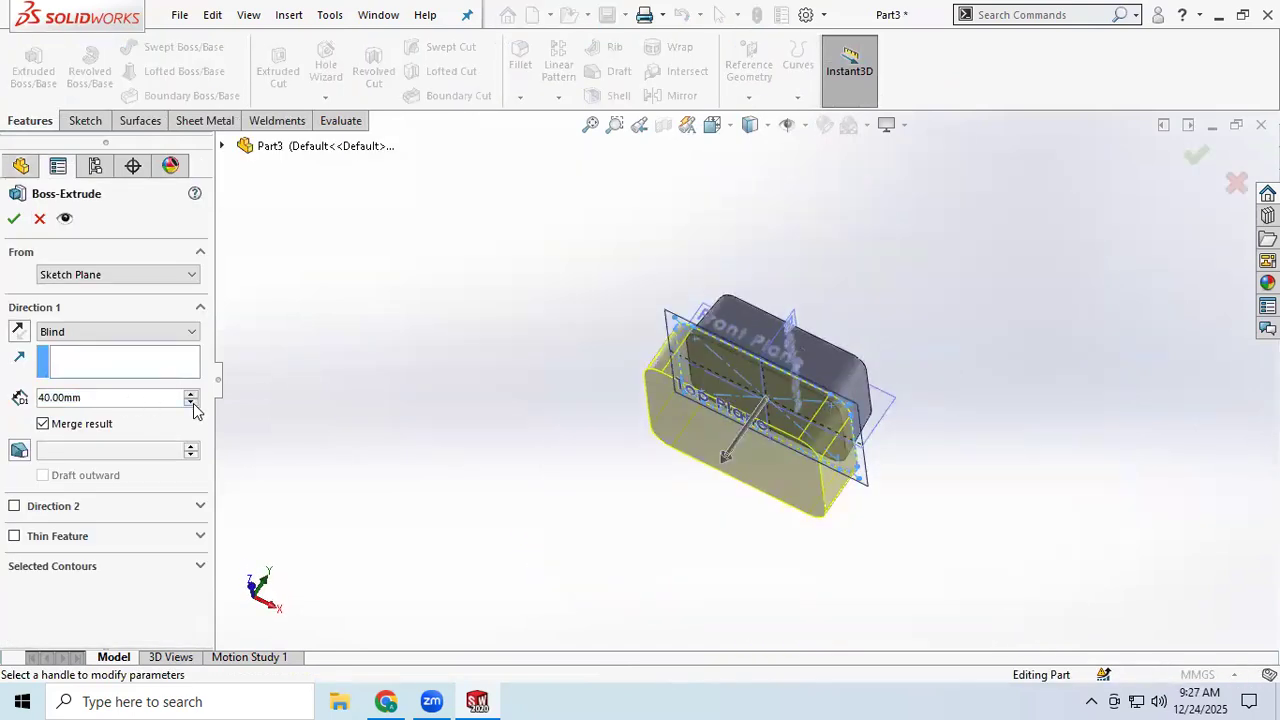
pyautogui.click(191, 403)
pyautogui.click(191, 403)
pyautogui.click(191, 403)
pyautogui.moveTo(582, 418); pyautogui.dragTo(569, 443, button='middle')
pyautogui.scroll(-5, 777, 394)
pyautogui.moveTo(703, 421); pyautogui.dragTo(748, 382, button='middle')
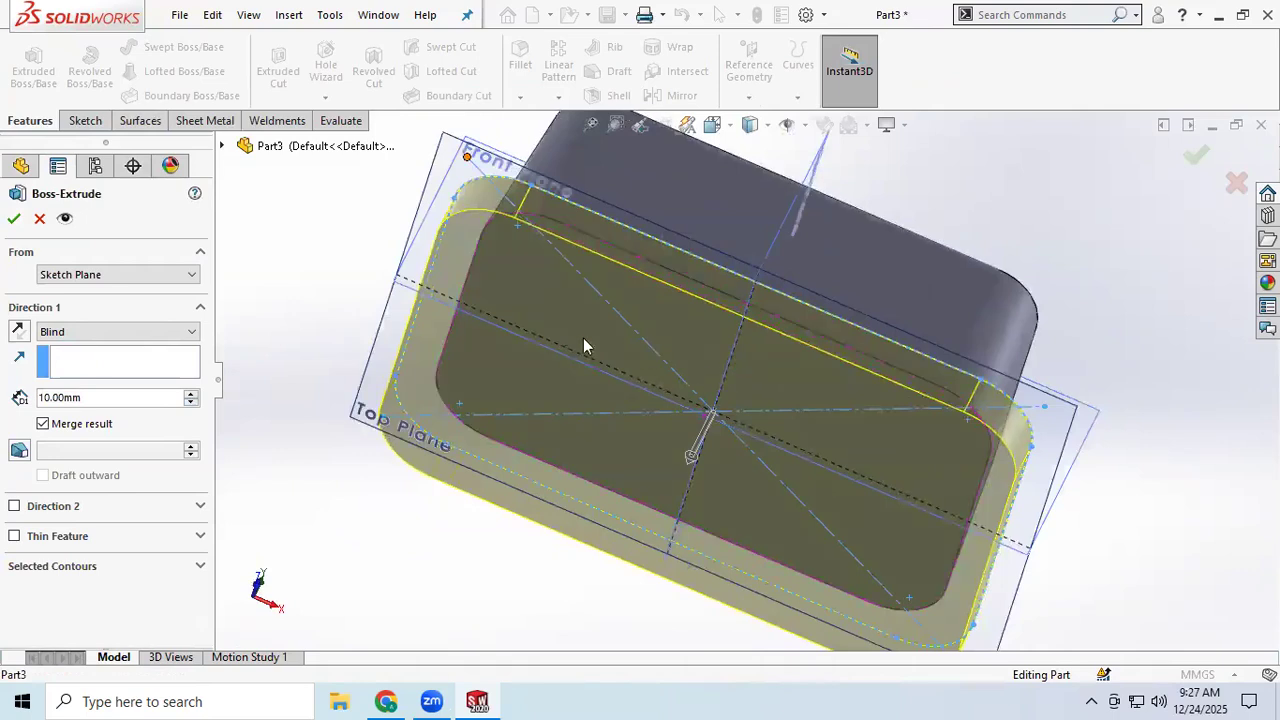
pyautogui.click(13, 221)
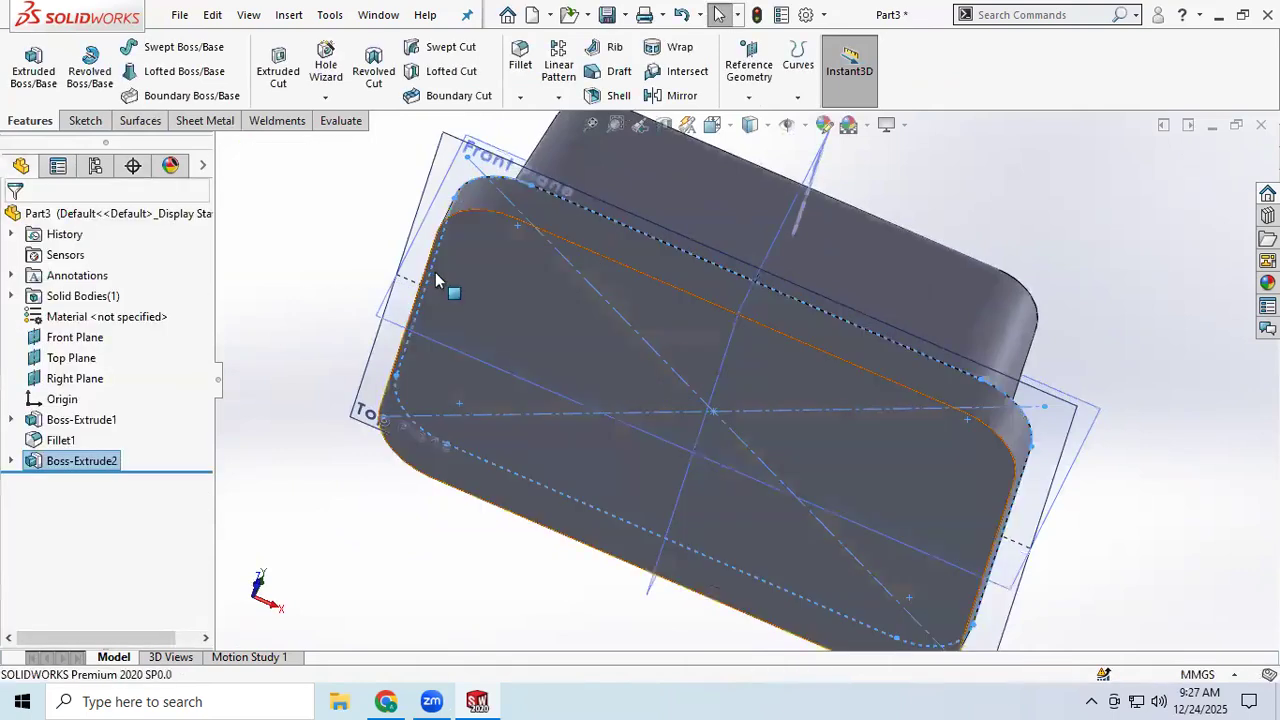
pyautogui.moveTo(474, 230); pyautogui.dragTo(474, 343, button='middle')
pyautogui.scroll(4, 527, 300)
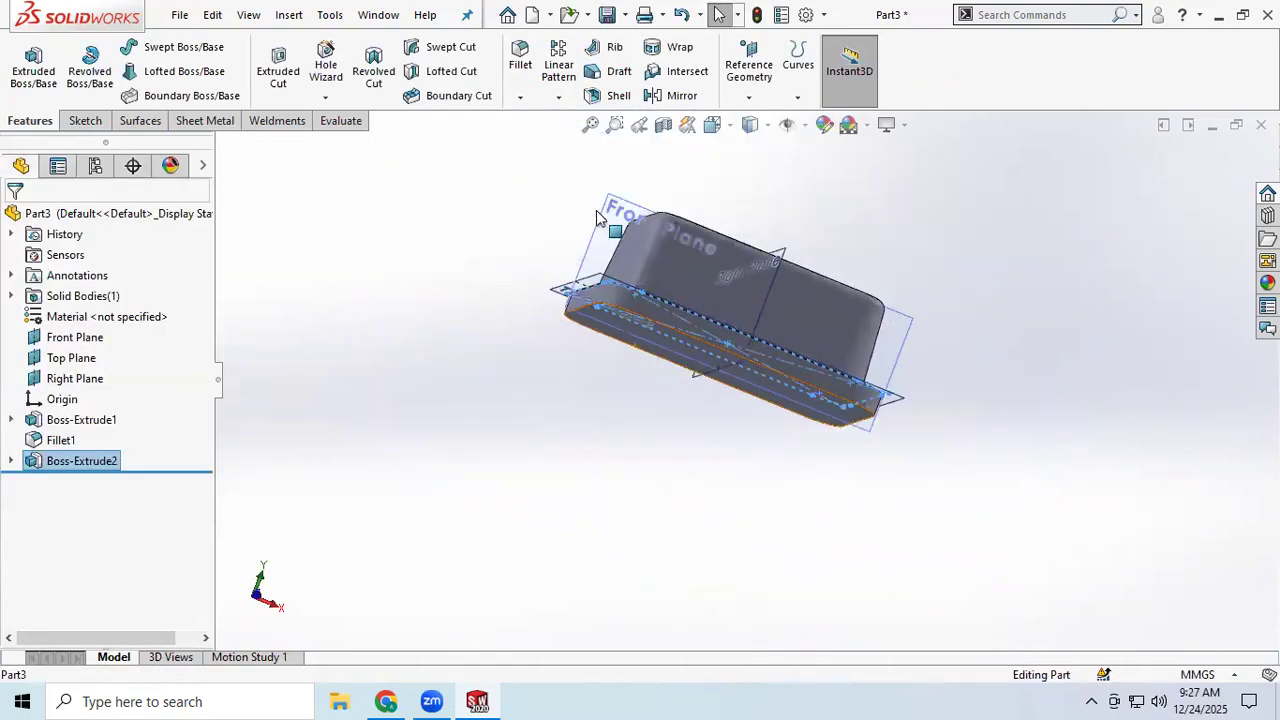
# - Fillet the edge loop where the block's walls meet the base flange with a 2 mm radius
pyautogui.scroll(2, 666, 237)
pyautogui.moveTo(668, 237); pyautogui.dragTo(658, 340, button='middle')
pyautogui.scroll(-6, 655, 337)
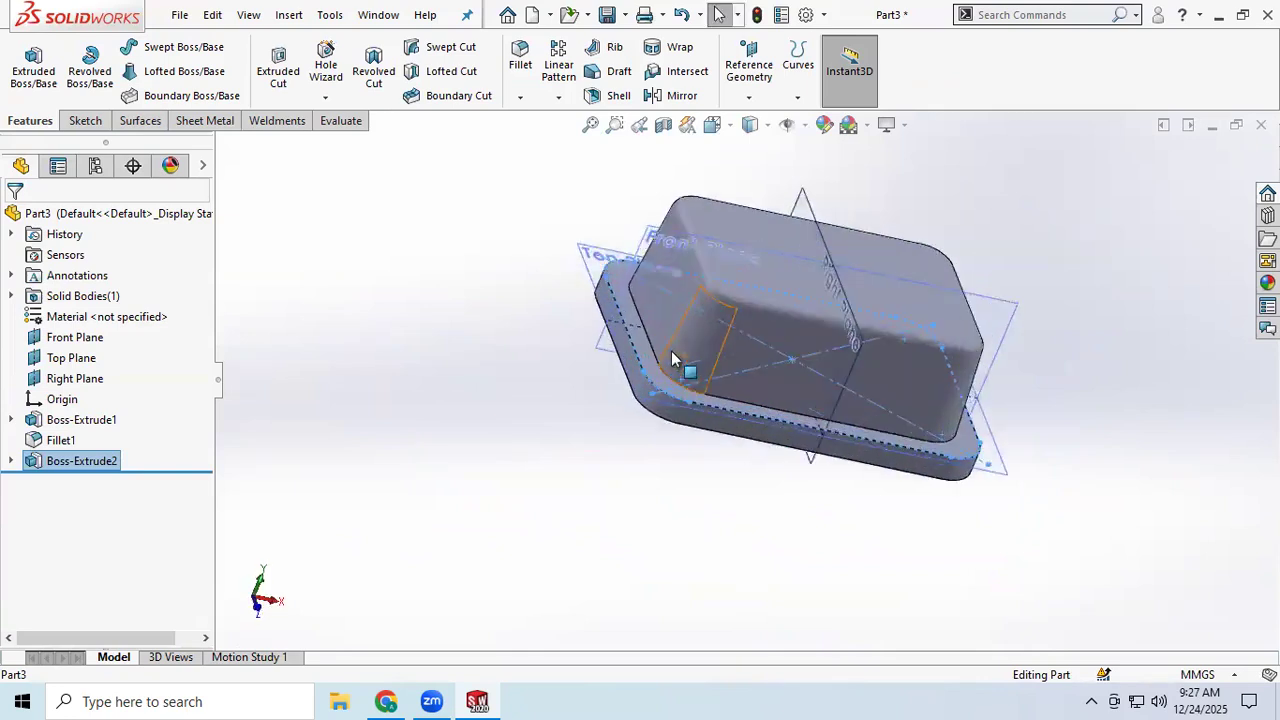
pyautogui.scroll(5, 905, 238)
pyautogui.moveTo(914, 249); pyautogui.dragTo(1026, 252, button='middle')
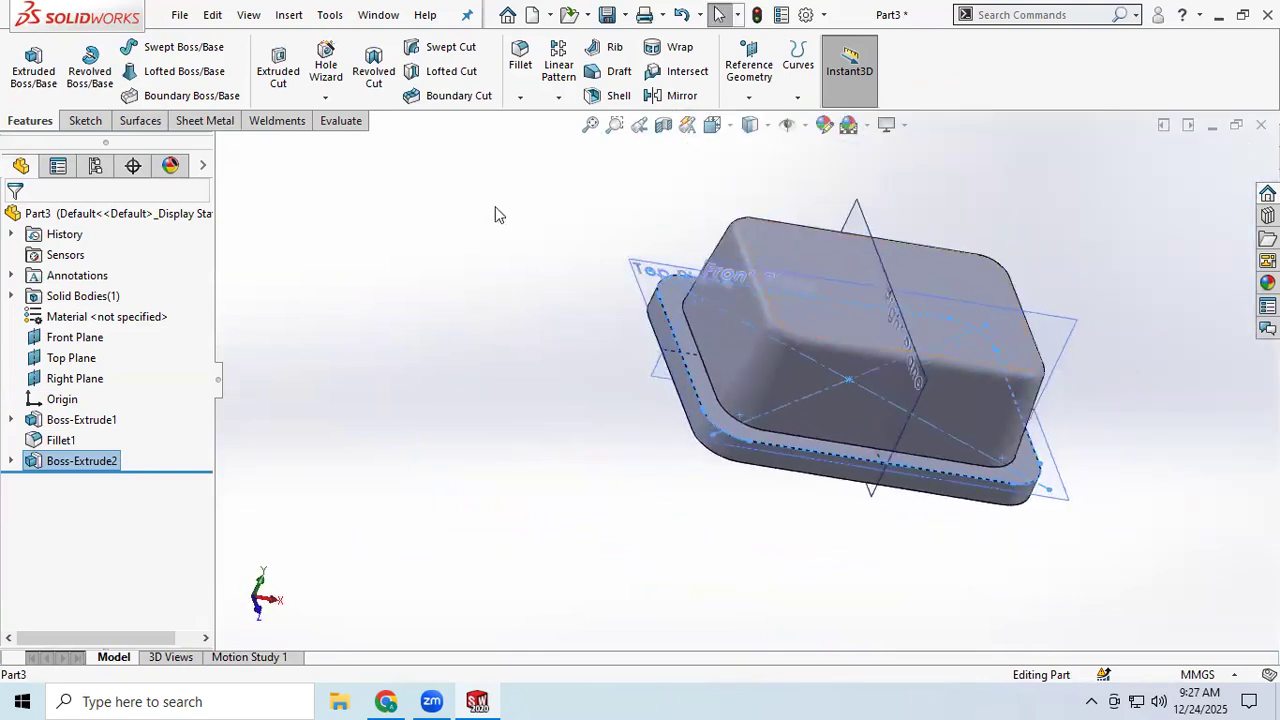
pyautogui.click(521, 58)
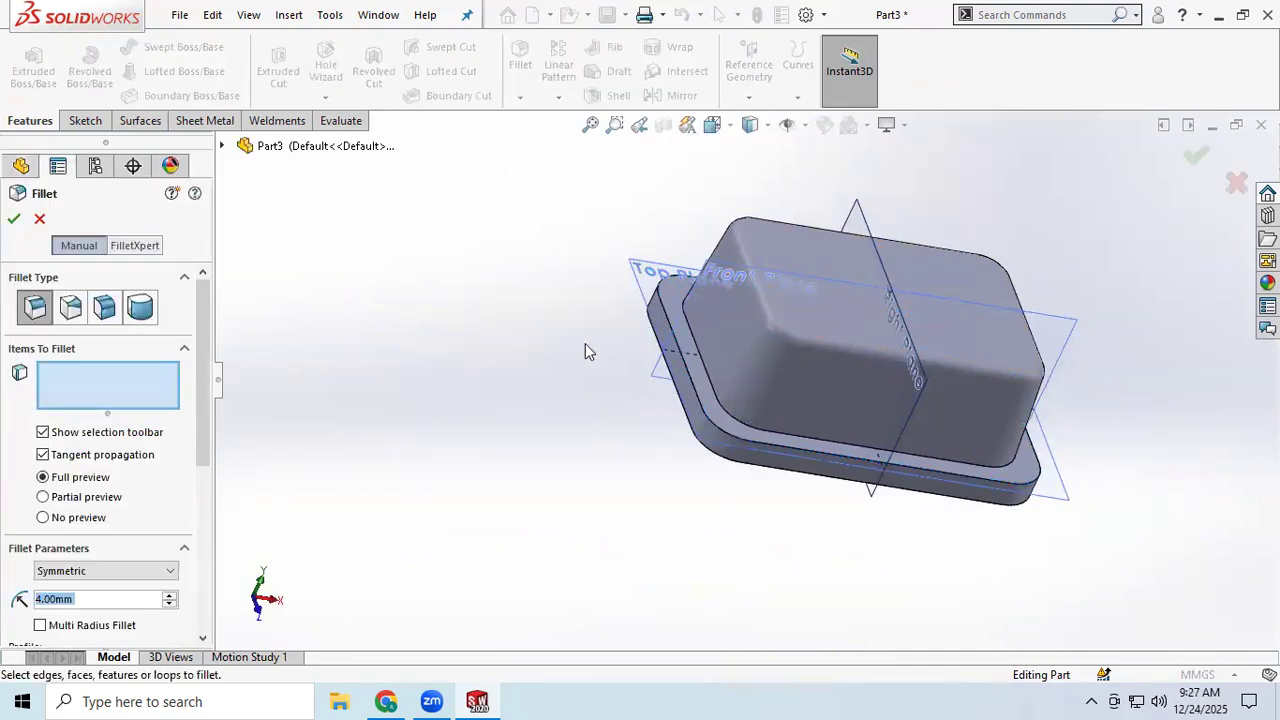
pyautogui.click(690, 402)
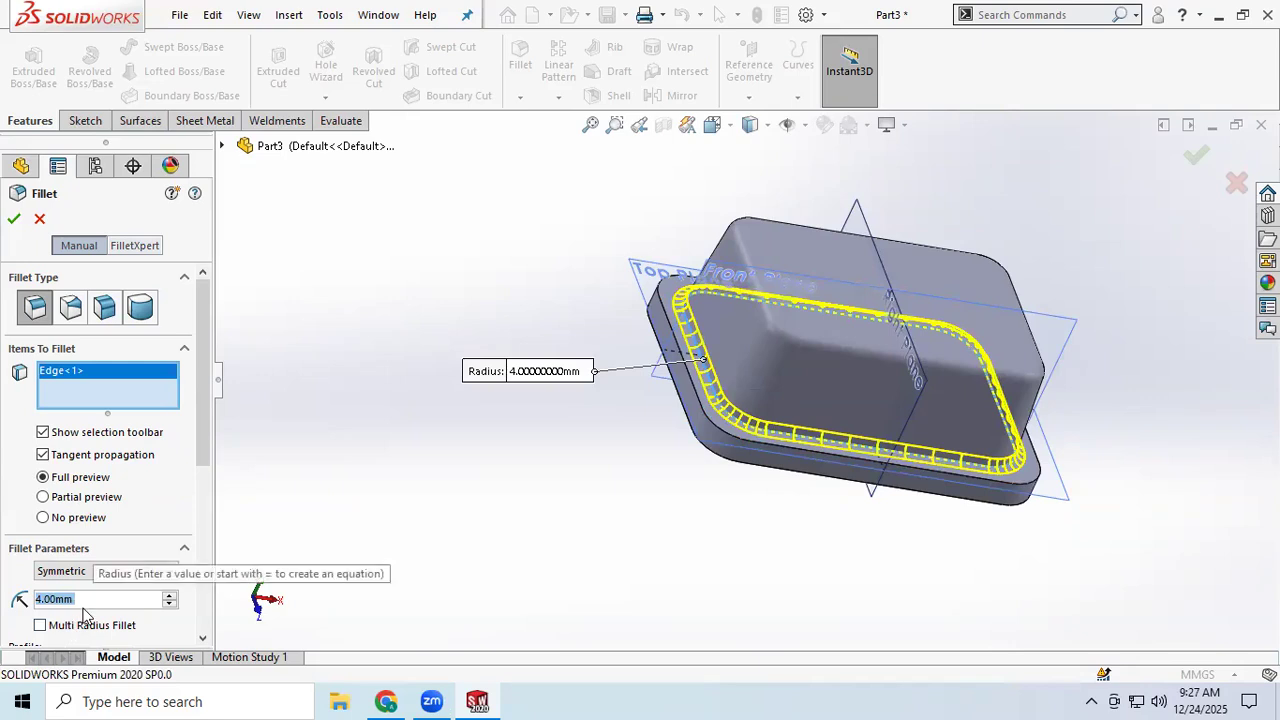
pyautogui.write('2')
pyautogui.press('Return')
pyautogui.click(14, 219)
pyautogui.scroll(2, 851, 433)
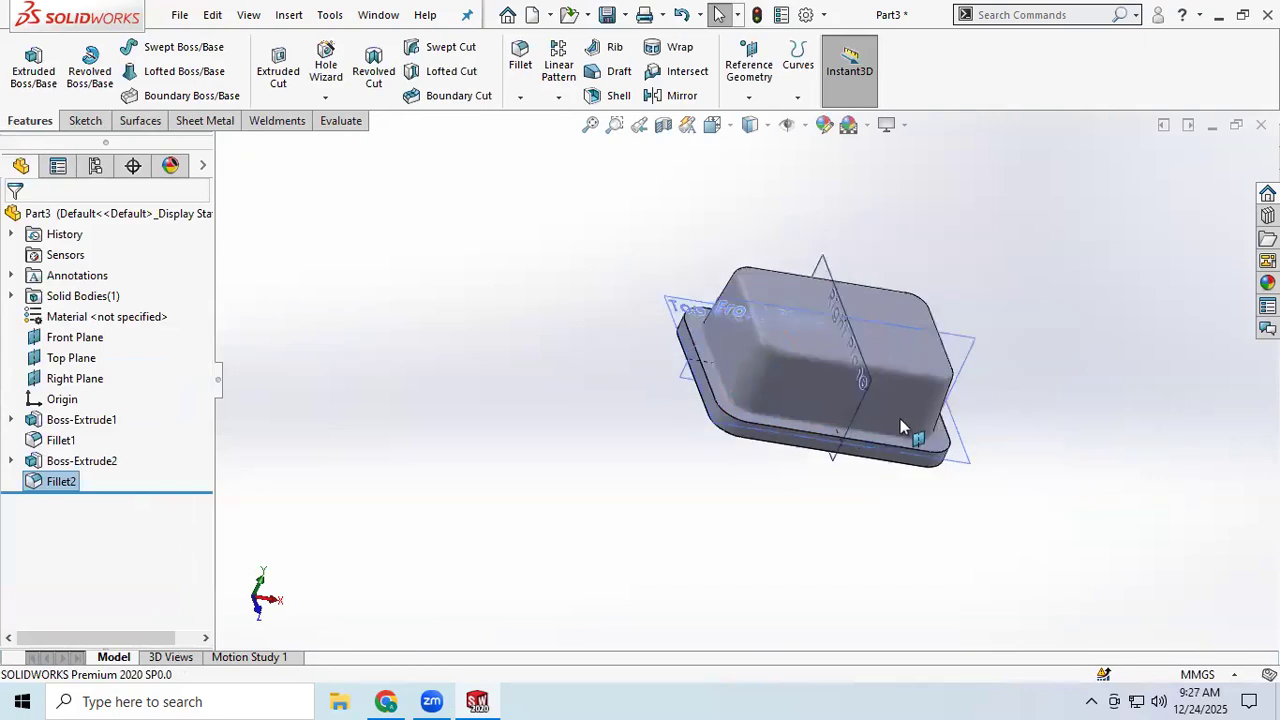
# - Fillet the base flange's outer perimeter edge on the block side with a 2 mm radius
pyautogui.scroll(-3, 901, 420)
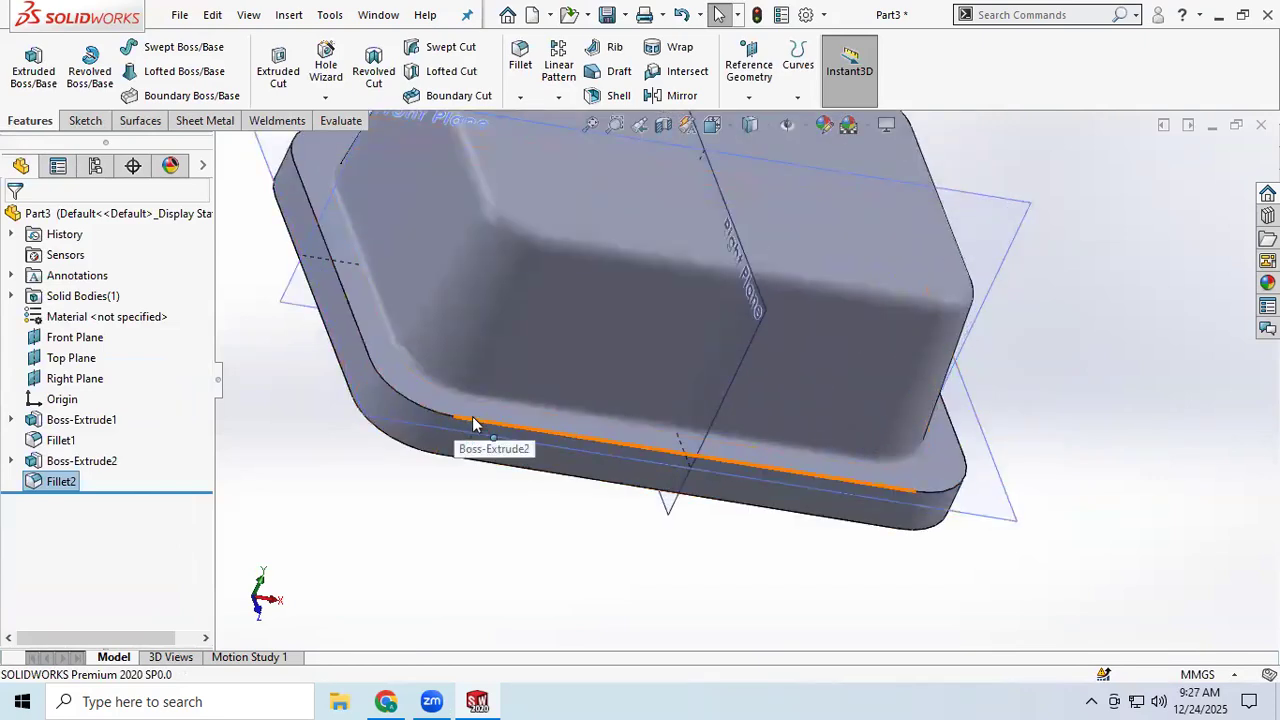
pyautogui.click(474, 424)
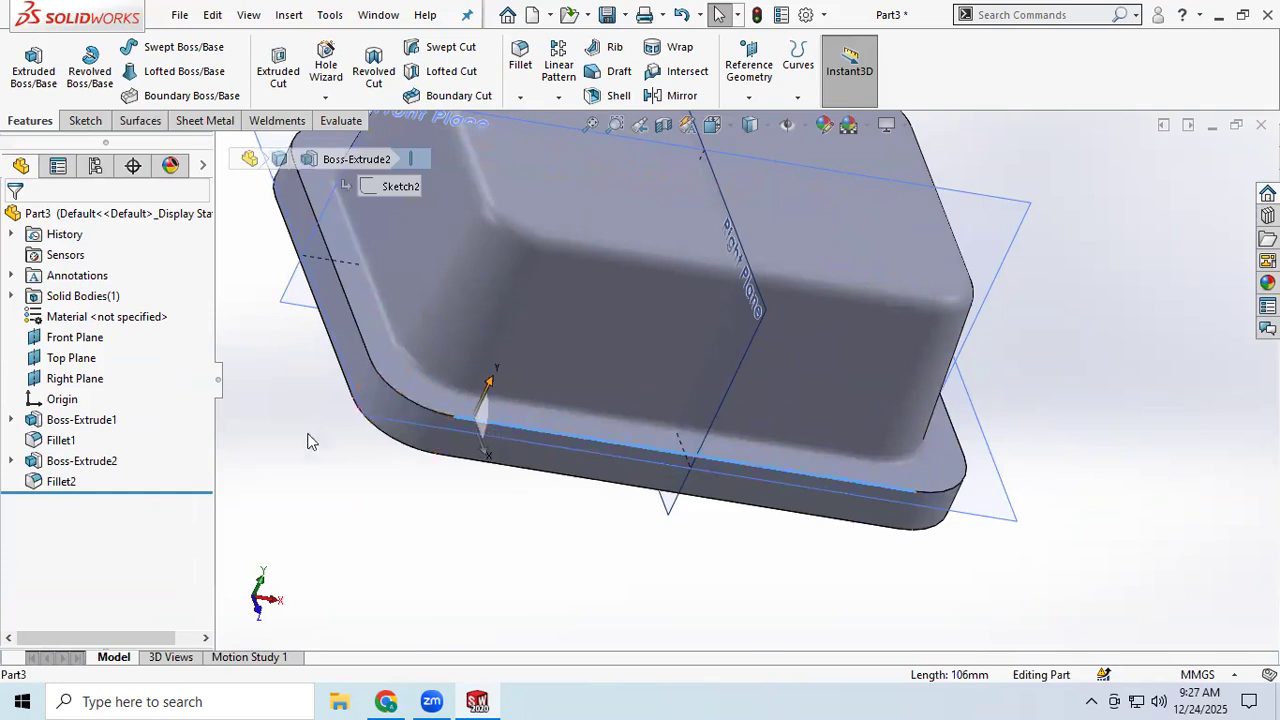
pyautogui.click(329, 491)
pyautogui.click(518, 62)
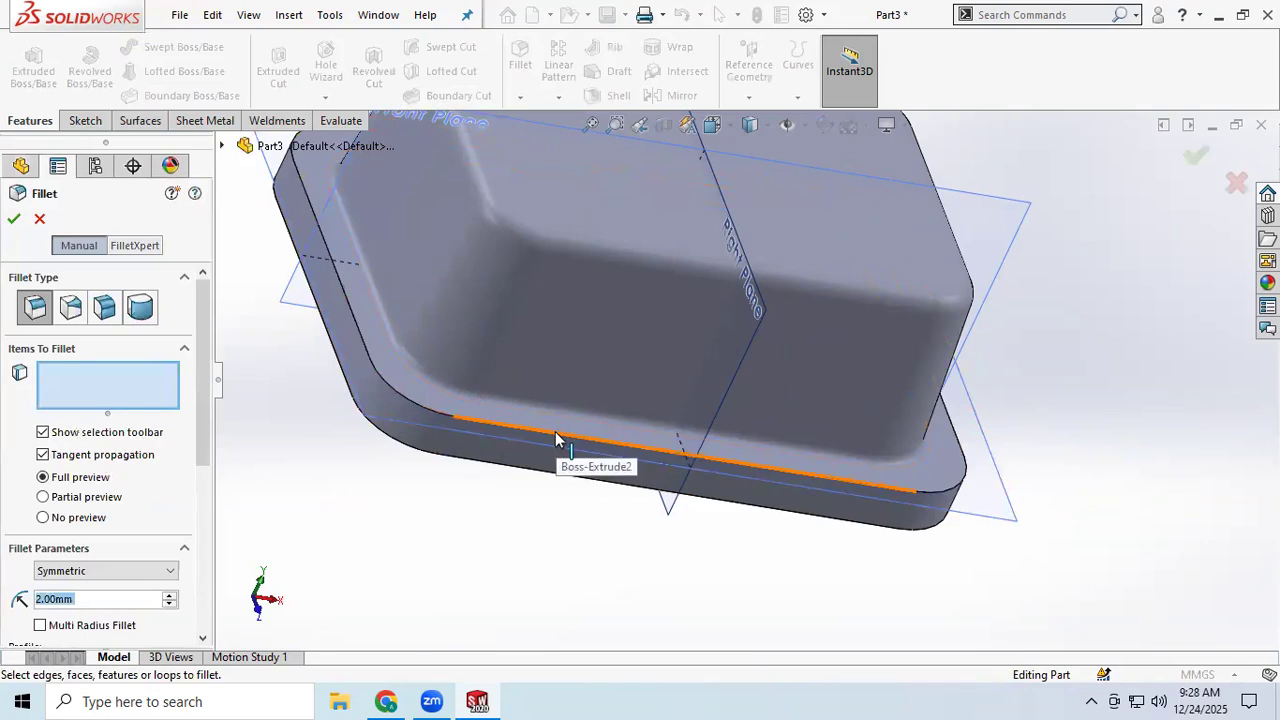
pyautogui.click(556, 437)
pyautogui.click(15, 220)
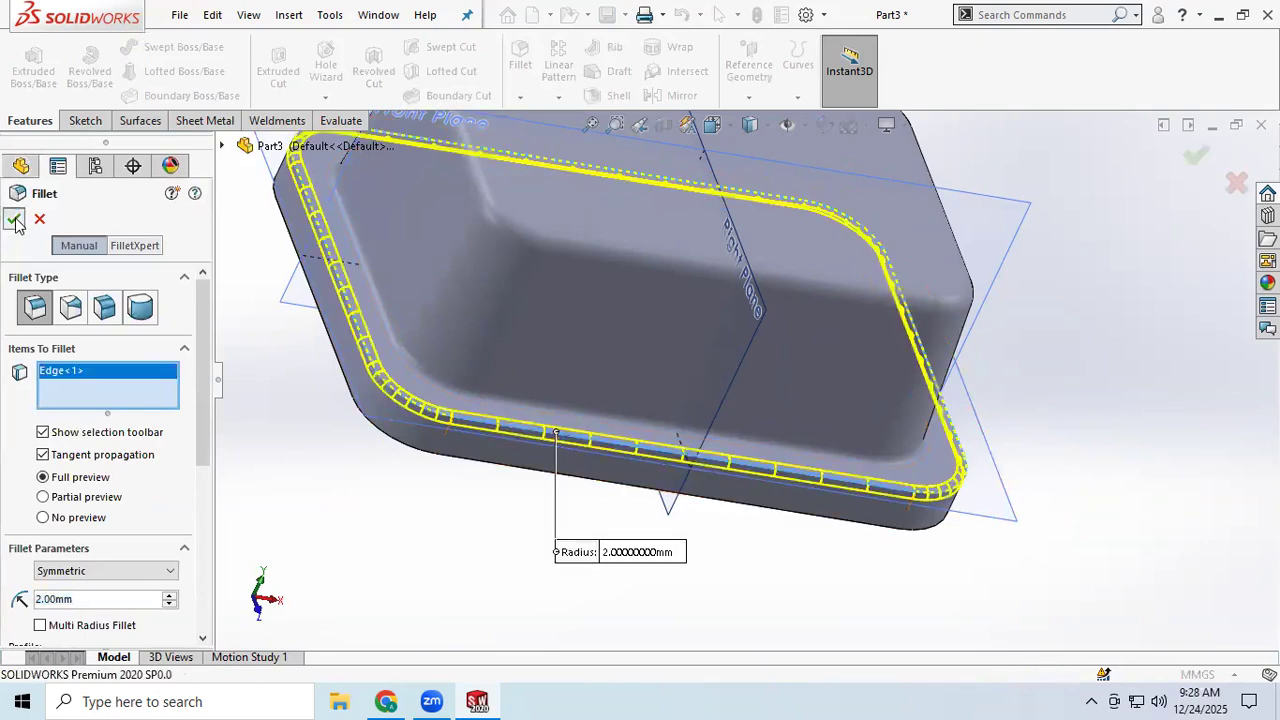
# - Create a forming tool feature using the base flange's large flat underside as the stopping face, with no faces to remove
pyautogui.moveTo(632, 398); pyautogui.dragTo(808, 277, button='middle')
pyautogui.scroll(-2, 743, 250)
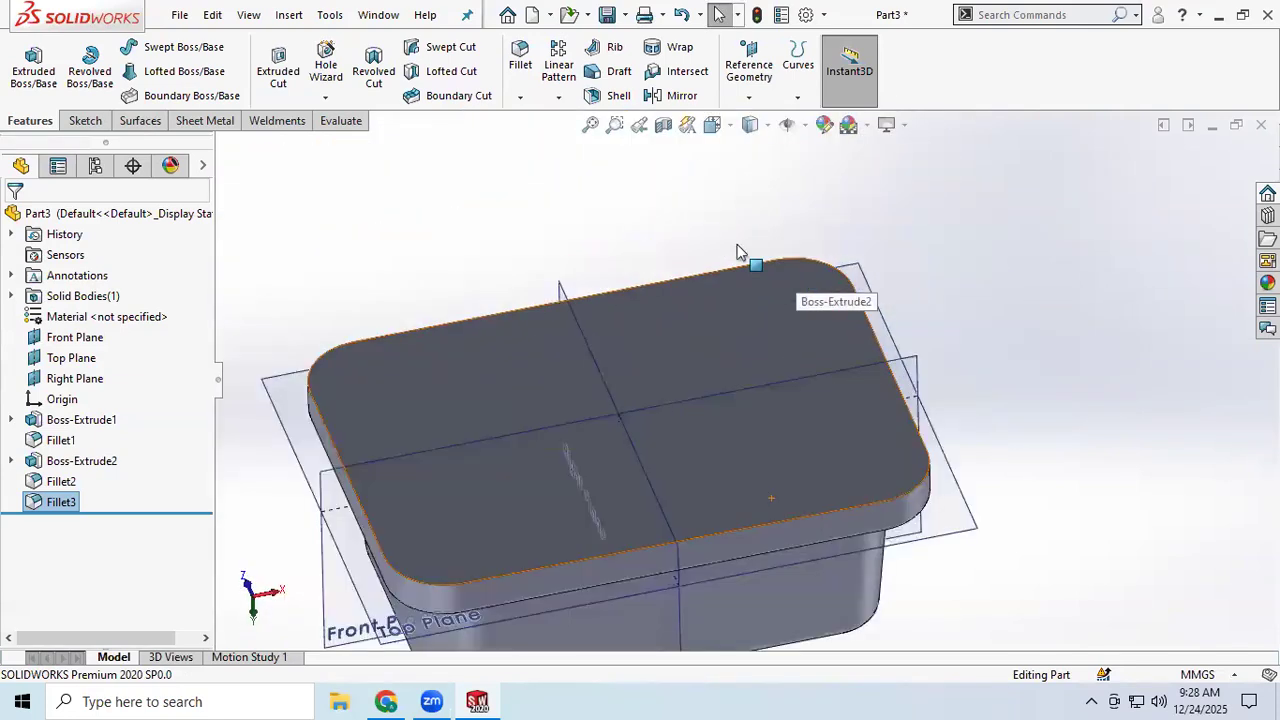
pyautogui.scroll(2, 734, 294)
pyautogui.scroll(-2, 700, 470)
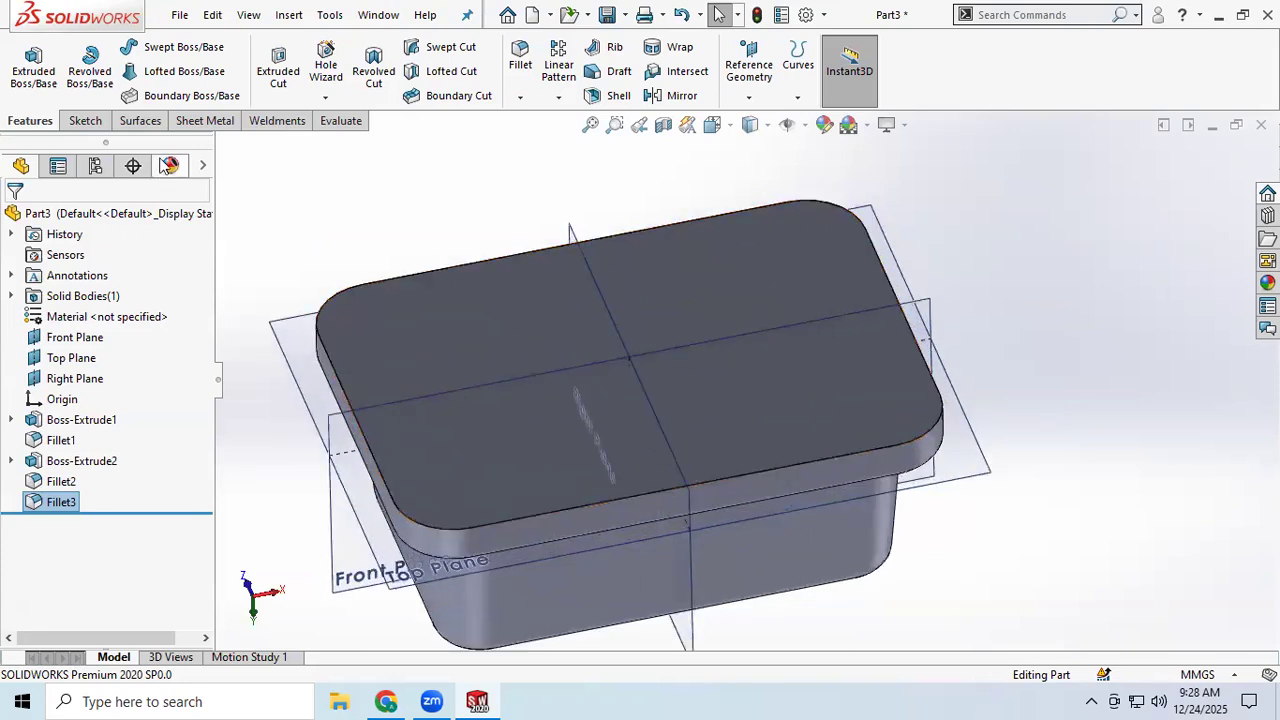
pyautogui.click(204, 120)
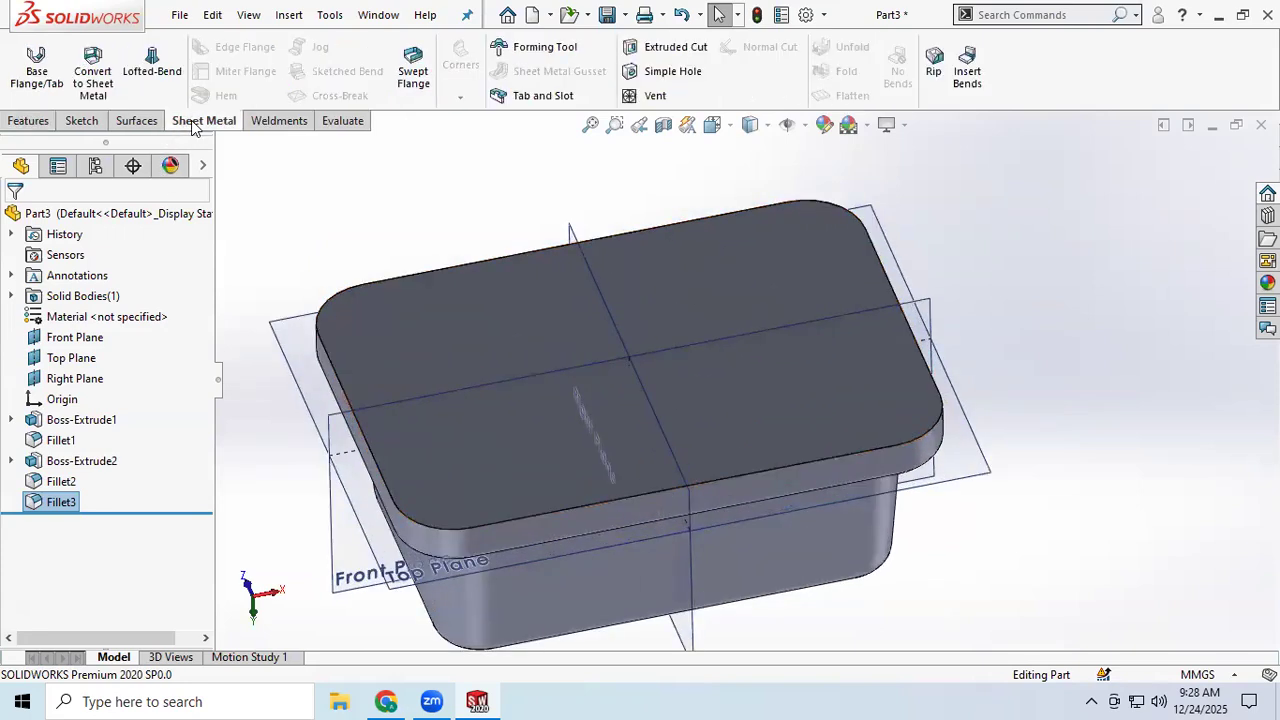
pyautogui.click(531, 50)
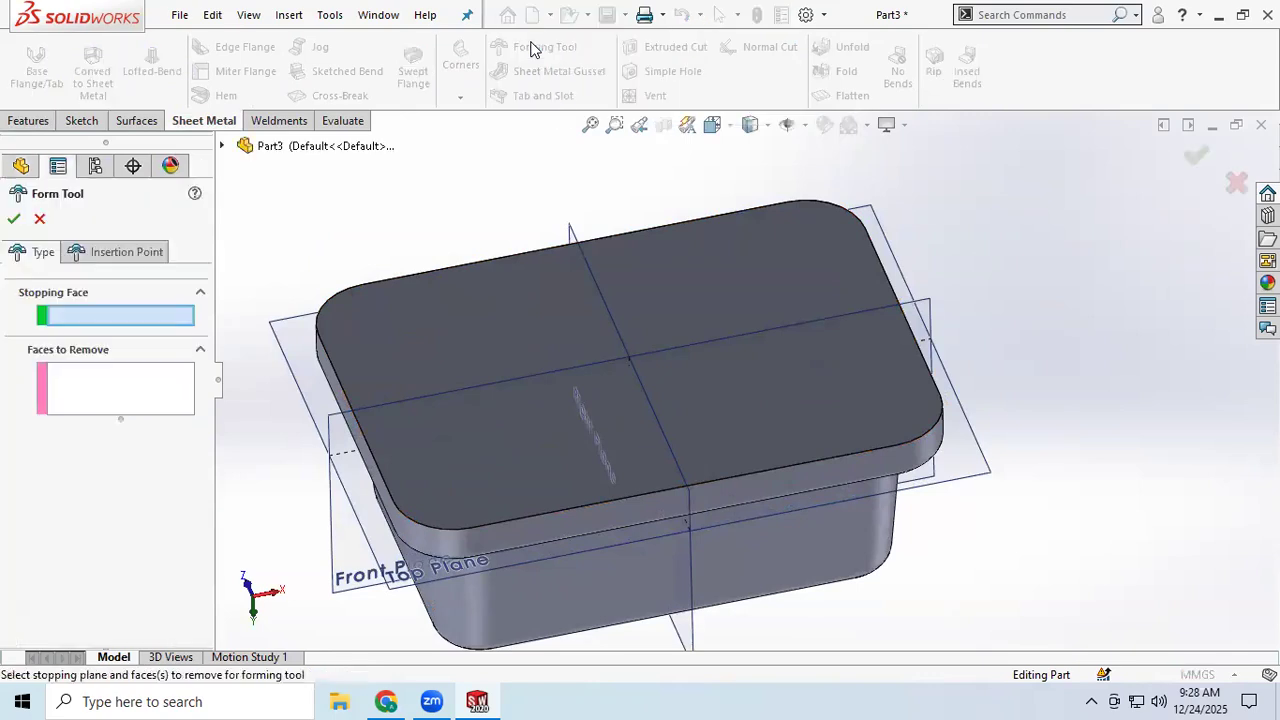
pyautogui.click(459, 305)
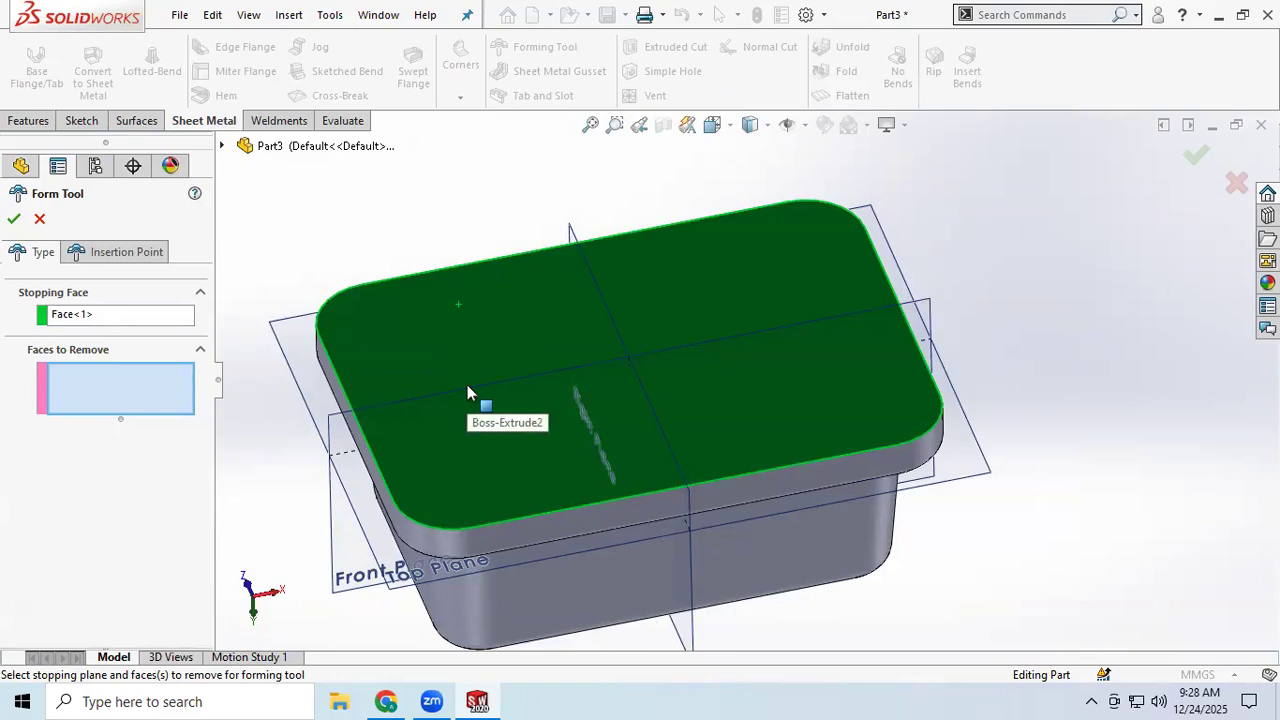
pyautogui.click(58, 316)
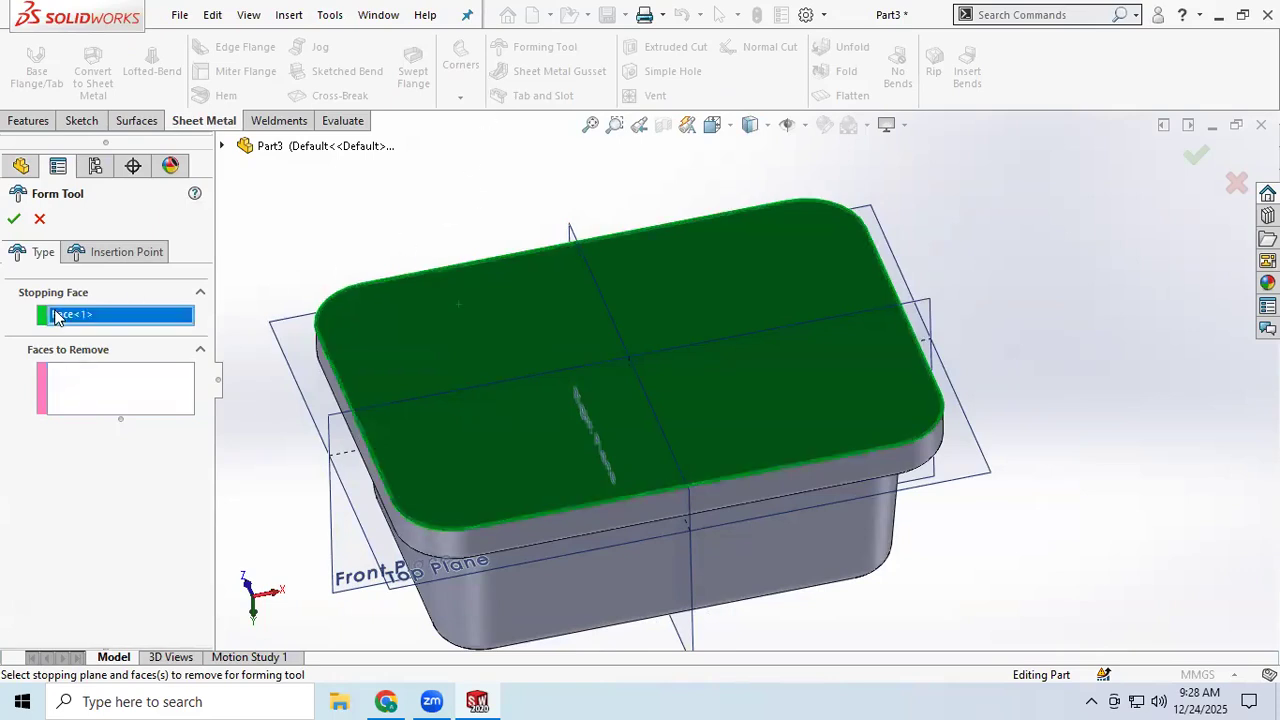
pyautogui.rightClick(56, 313)
pyautogui.click(106, 346)
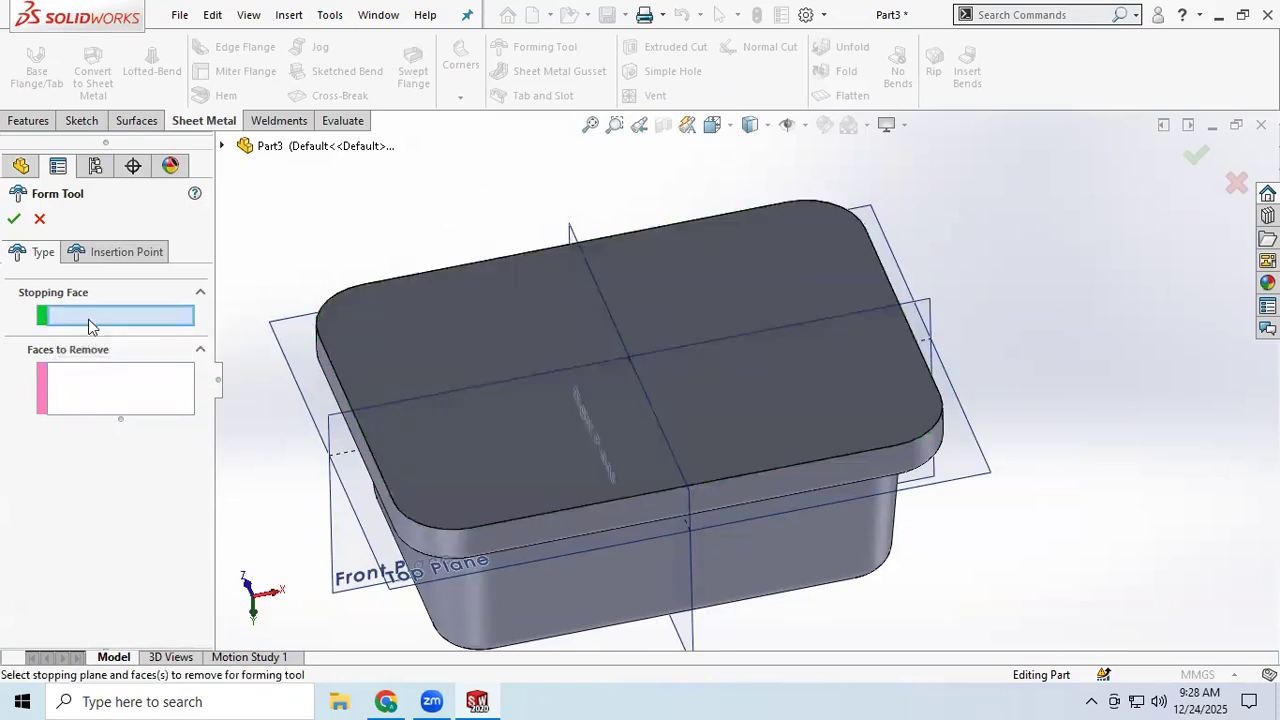
pyautogui.click(610, 318)
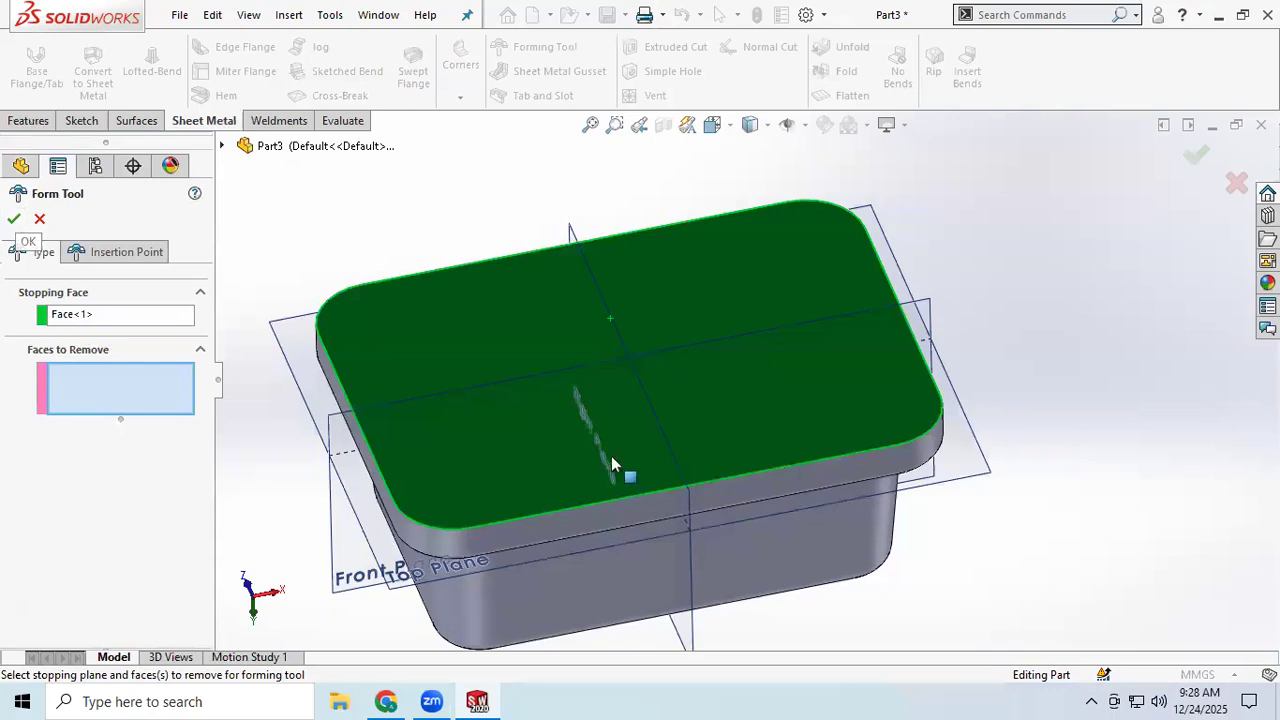
pyautogui.scroll(-2, 646, 390)
pyautogui.scroll(2, 647, 390)
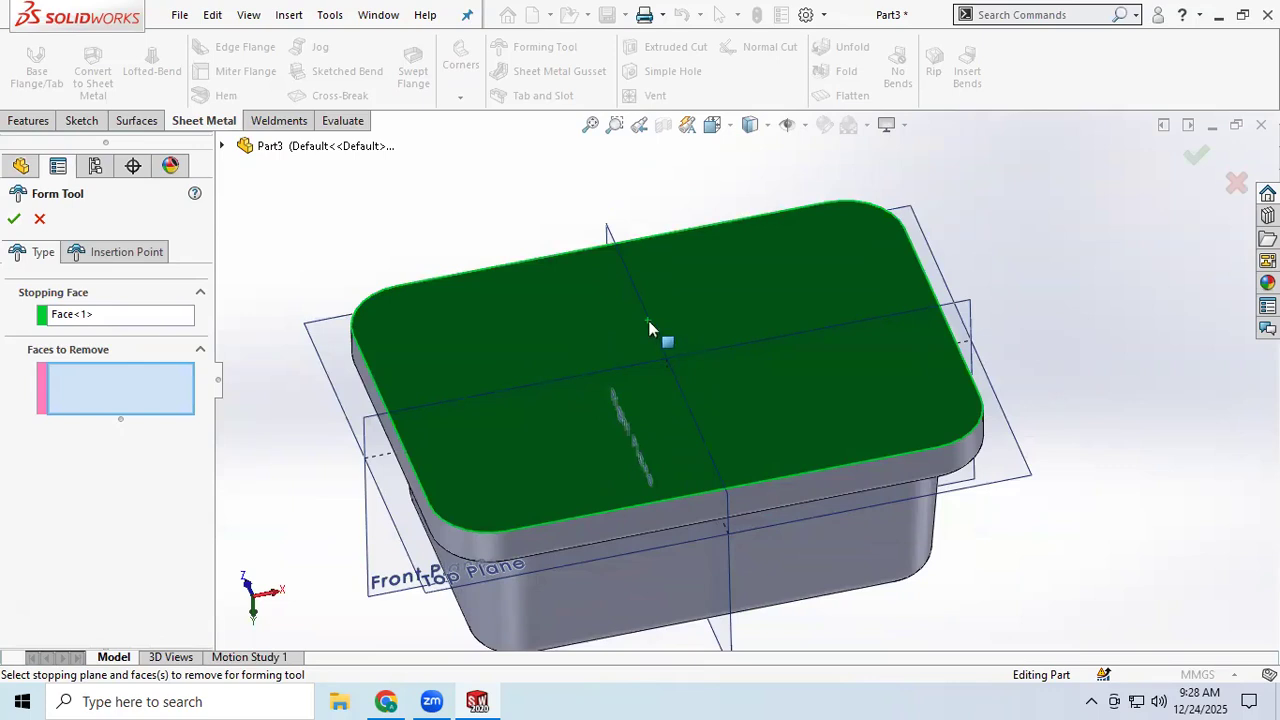
pyautogui.click(13, 218)
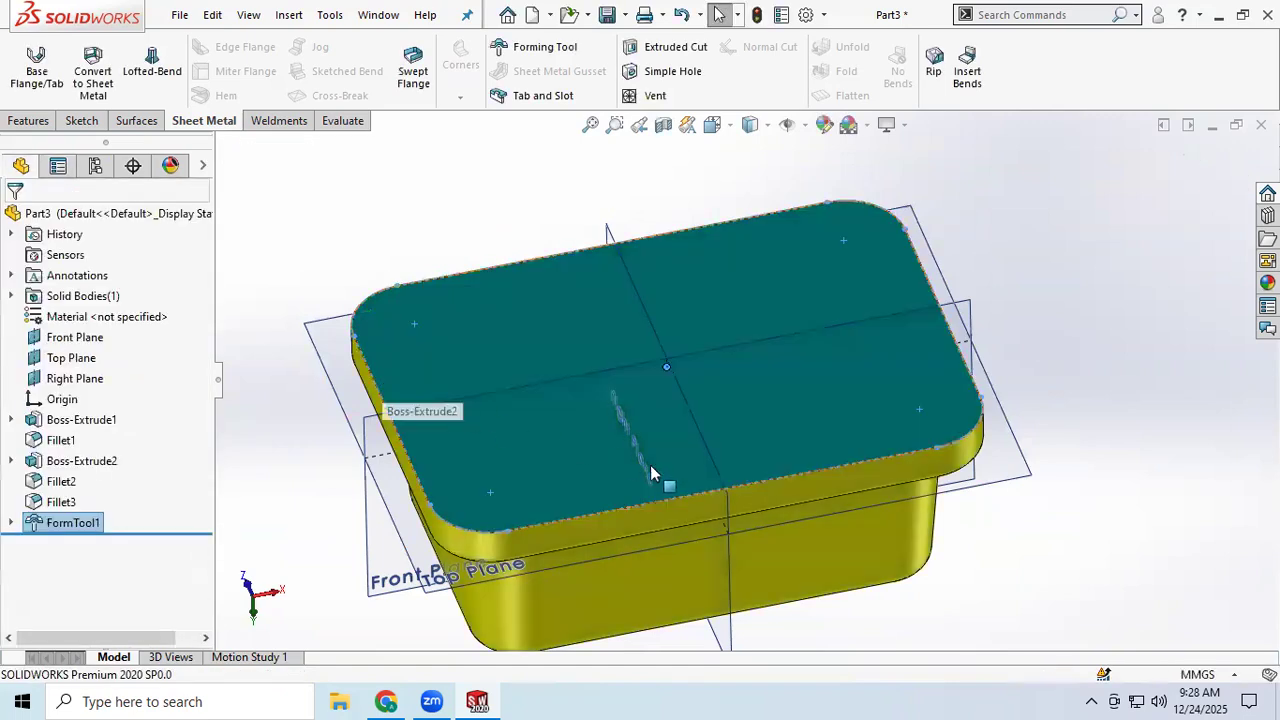
pyautogui.scroll(3, 650, 485)
pyautogui.moveTo(648, 491); pyautogui.dragTo(680, 540, button='middle')
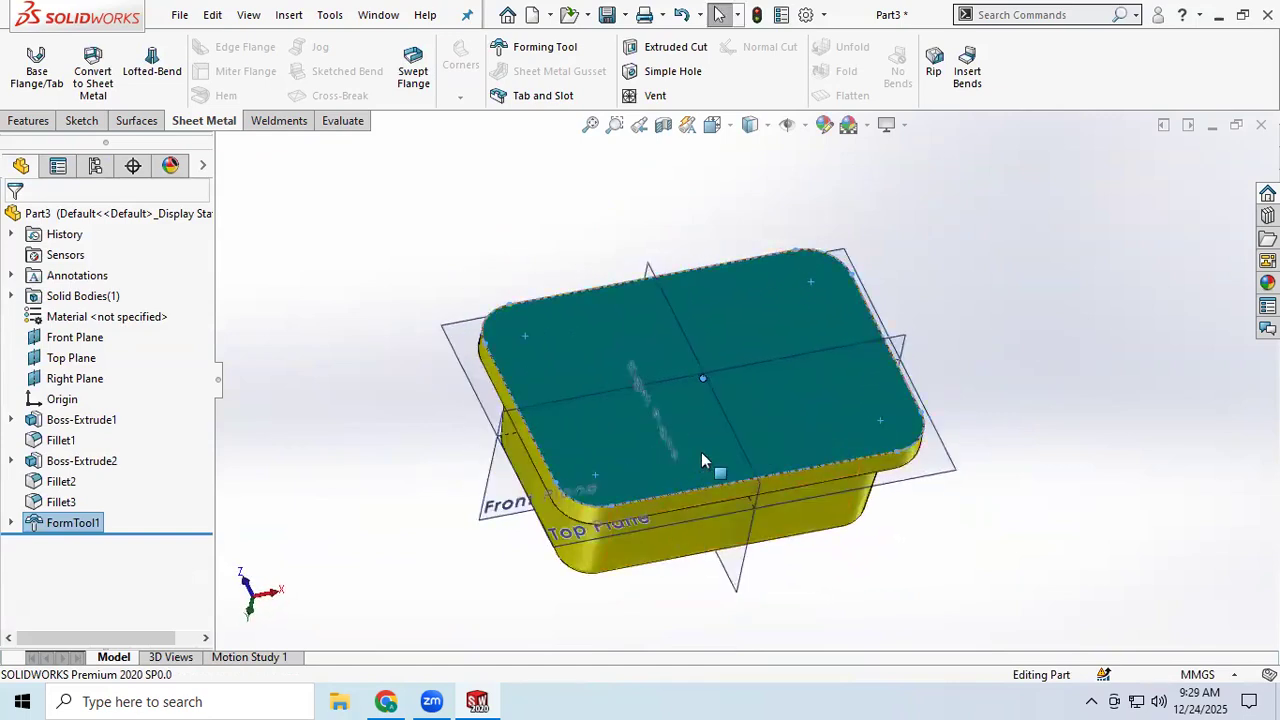
pyautogui.scroll(-4, 701, 453)
pyautogui.scroll(1, 697, 465)
pyautogui.moveTo(697, 465); pyautogui.dragTo(675, 387, button='middle')
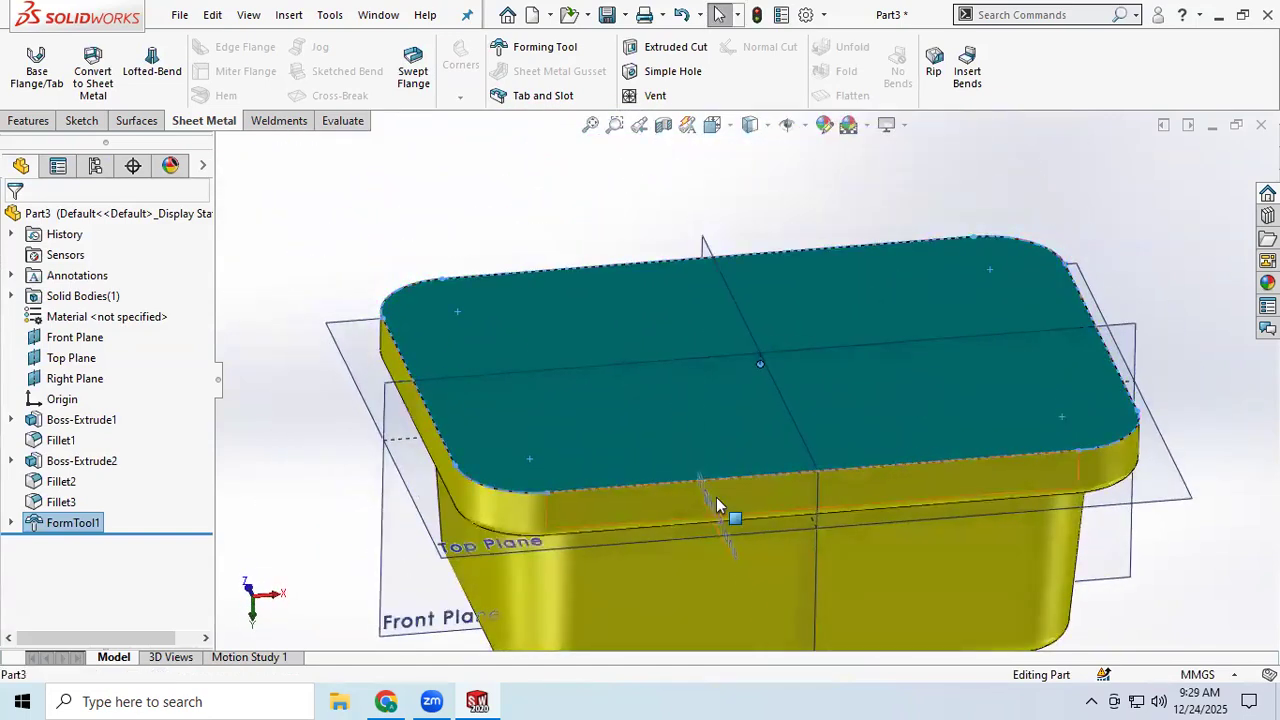
pyautogui.scroll(2, 716, 499)
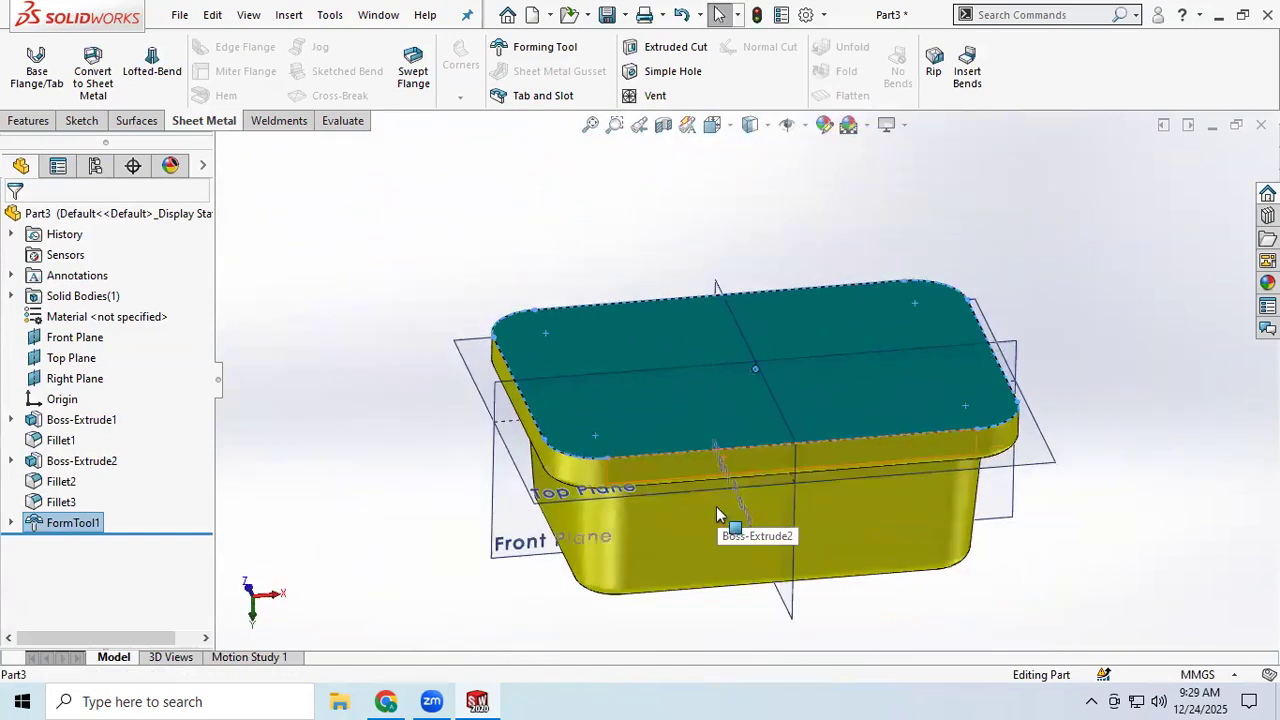
# - Start saving the part with the file type set to Form Tool (*.sldftp)
pyautogui.click(179, 16)
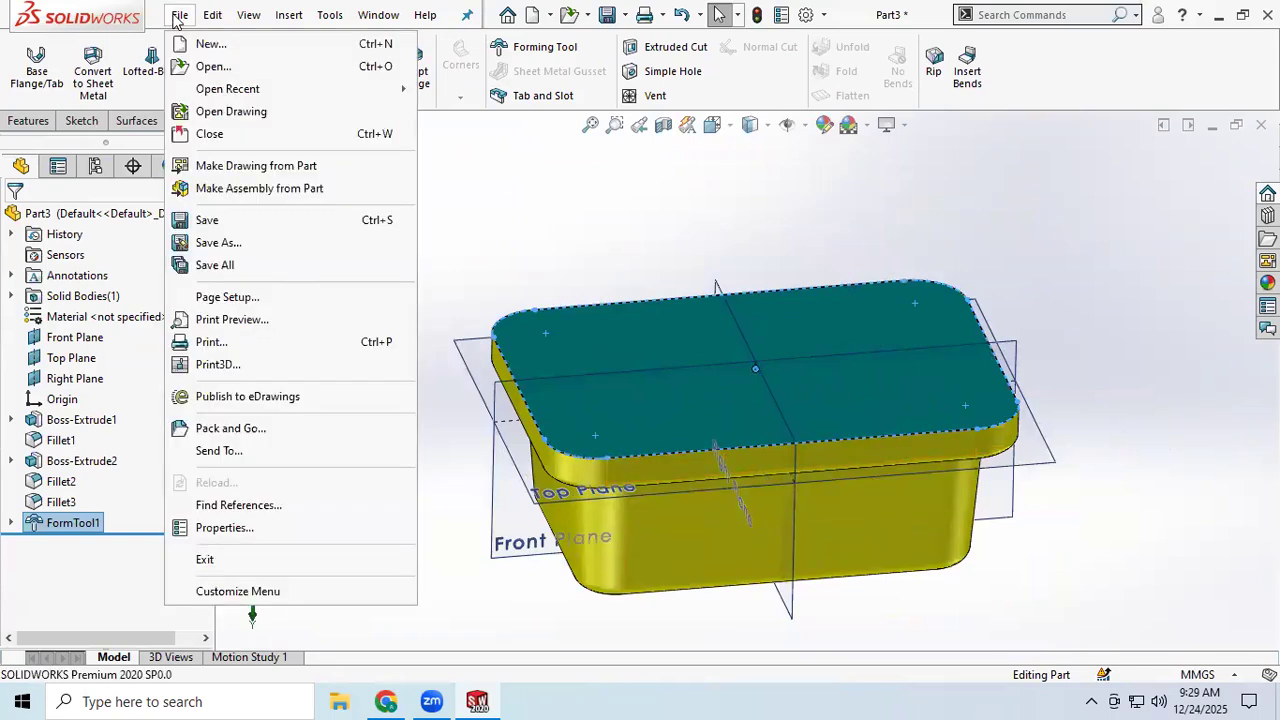
pyautogui.click(207, 221)
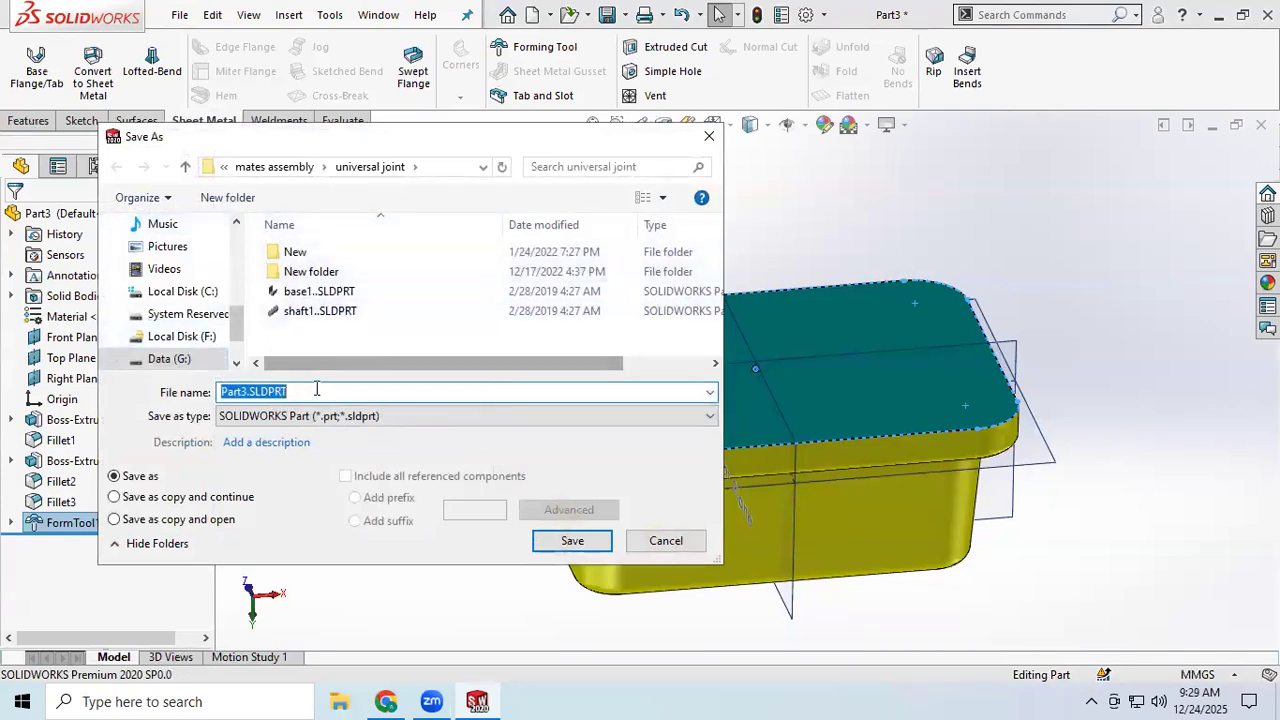
pyautogui.hscroll(2, 330, 318)
pyautogui.hscroll(-2, 330, 318)
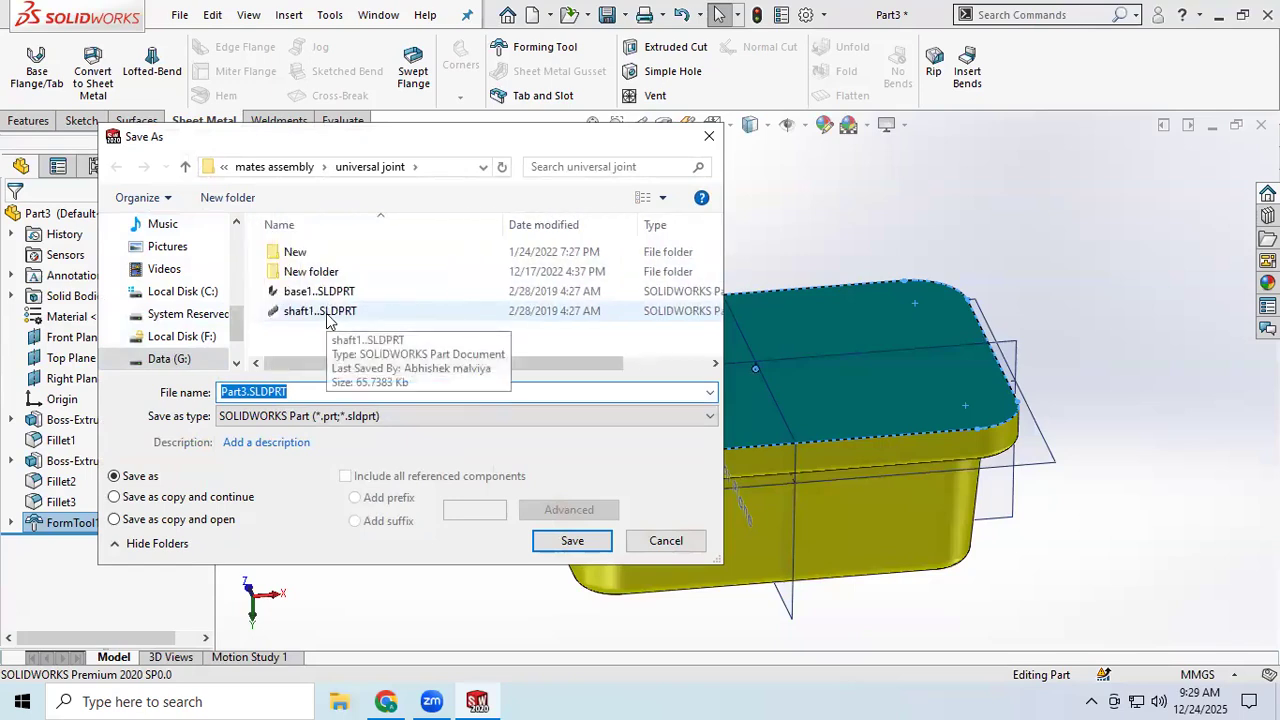
pyautogui.scroll(-1, 175, 337)
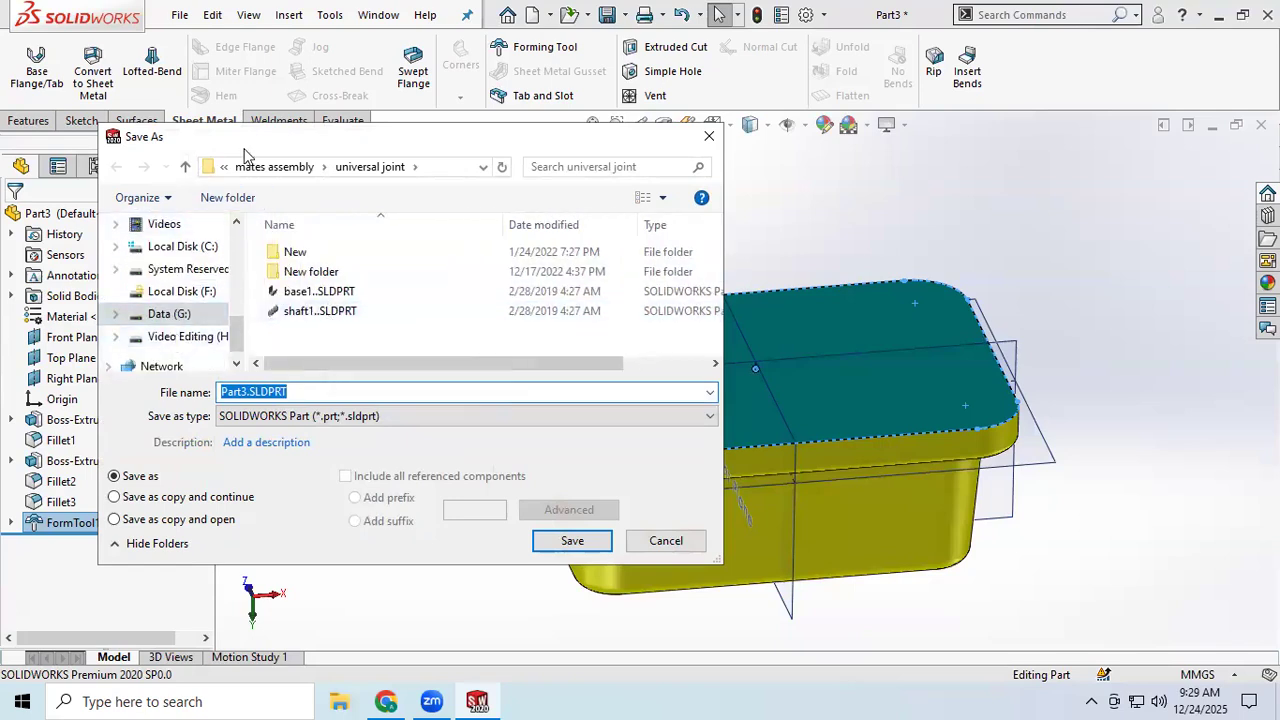
pyautogui.click(416, 416)
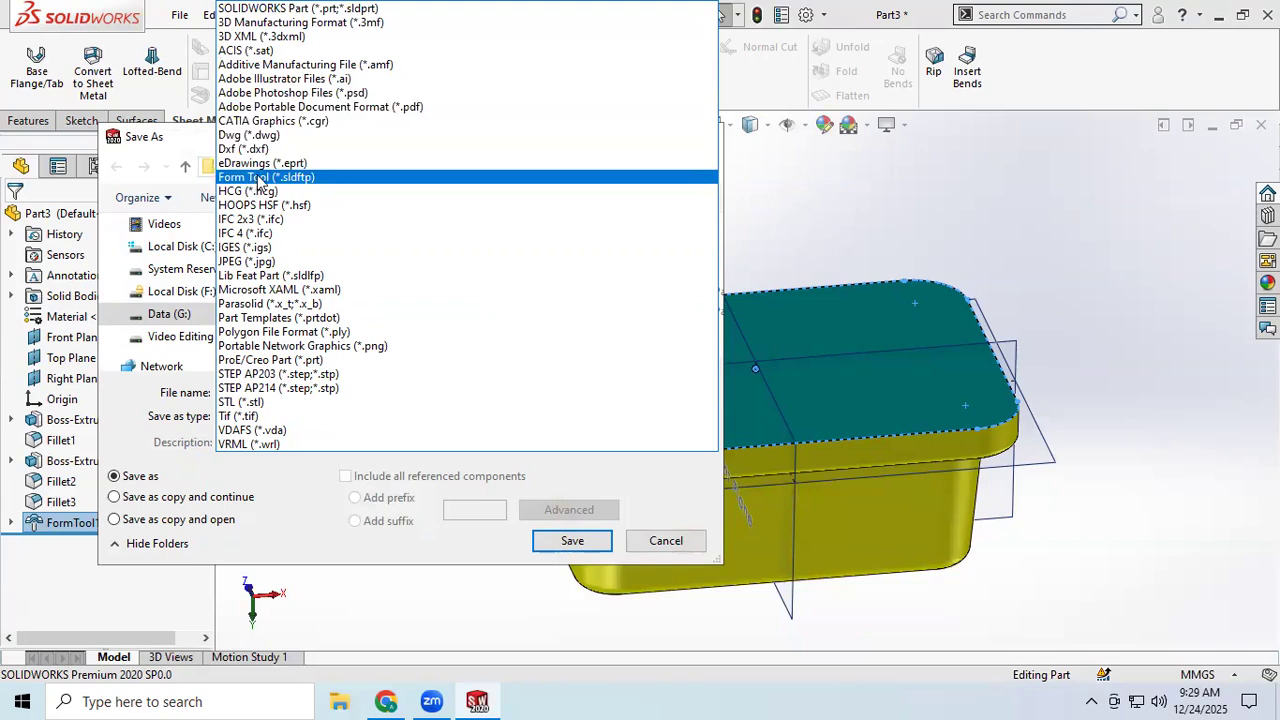
pyautogui.click(258, 177)
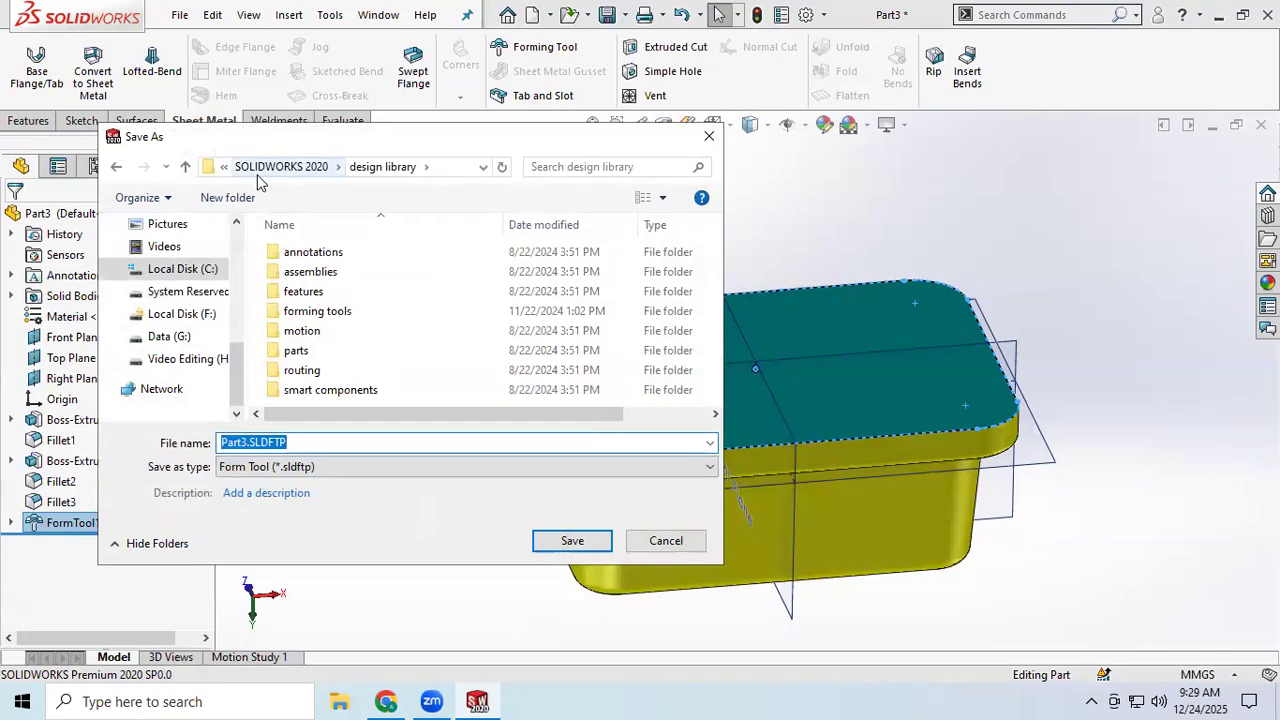
# - Save the form tool under the name Sink in the ribs folder of the design library's forming tools
pyautogui.doubleClick(336, 316)
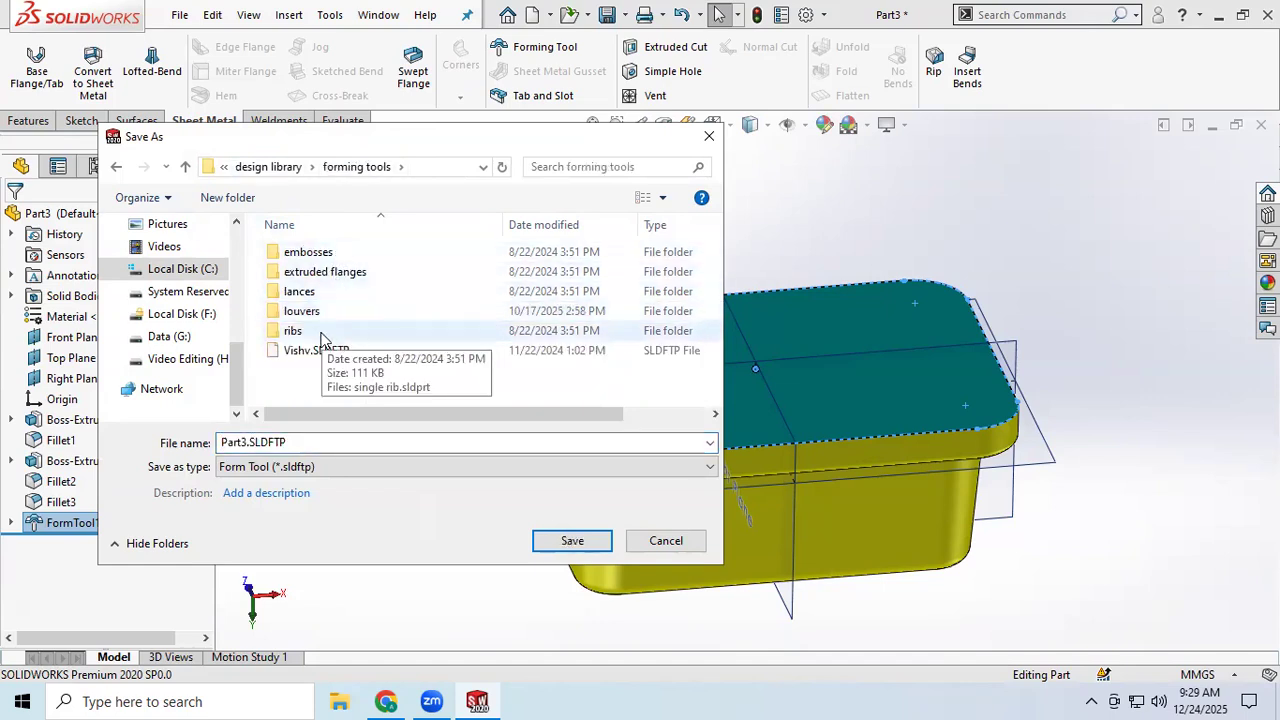
pyautogui.doubleClick(320, 333)
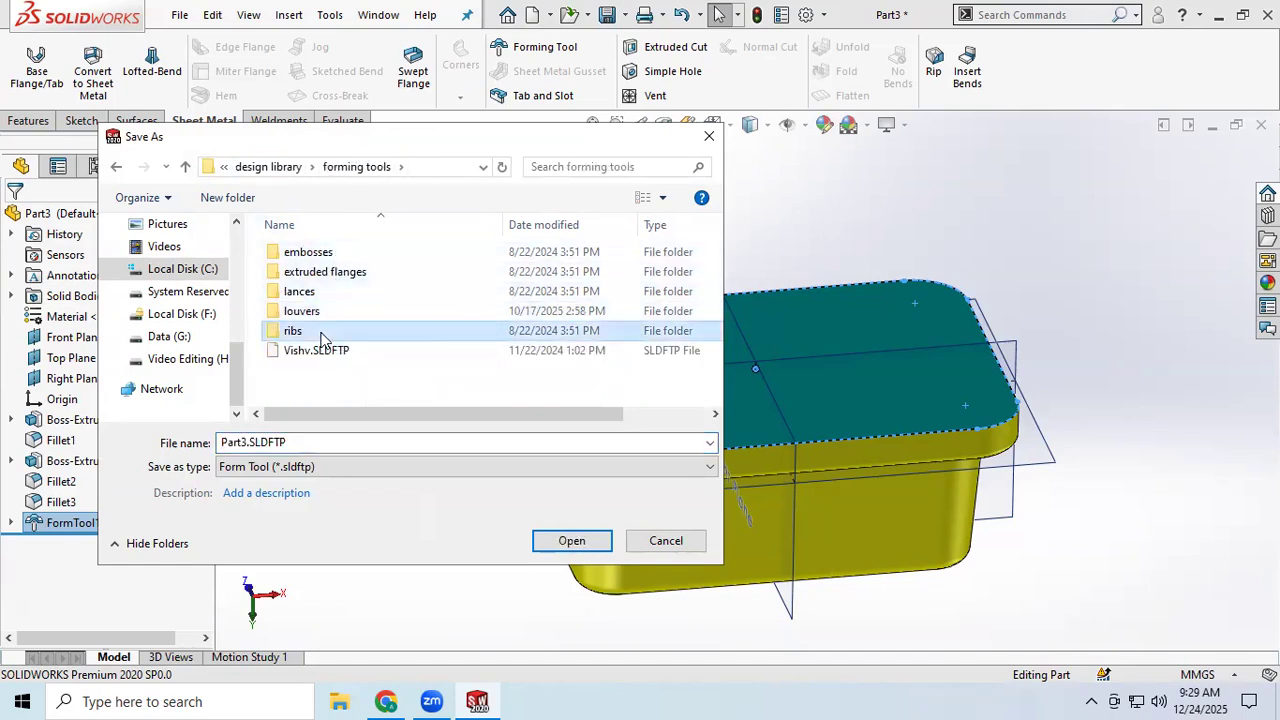
pyautogui.doubleClick(307, 445)
pyautogui.write('S')
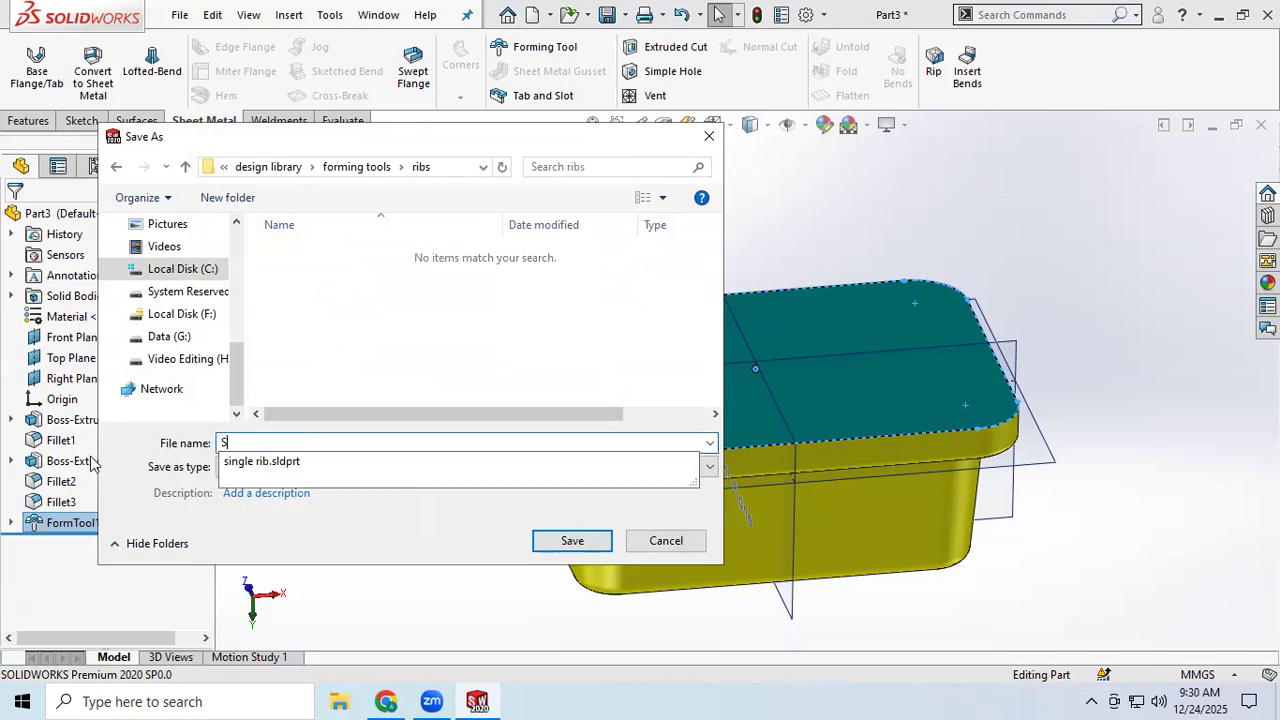
pyautogui.write('ink')
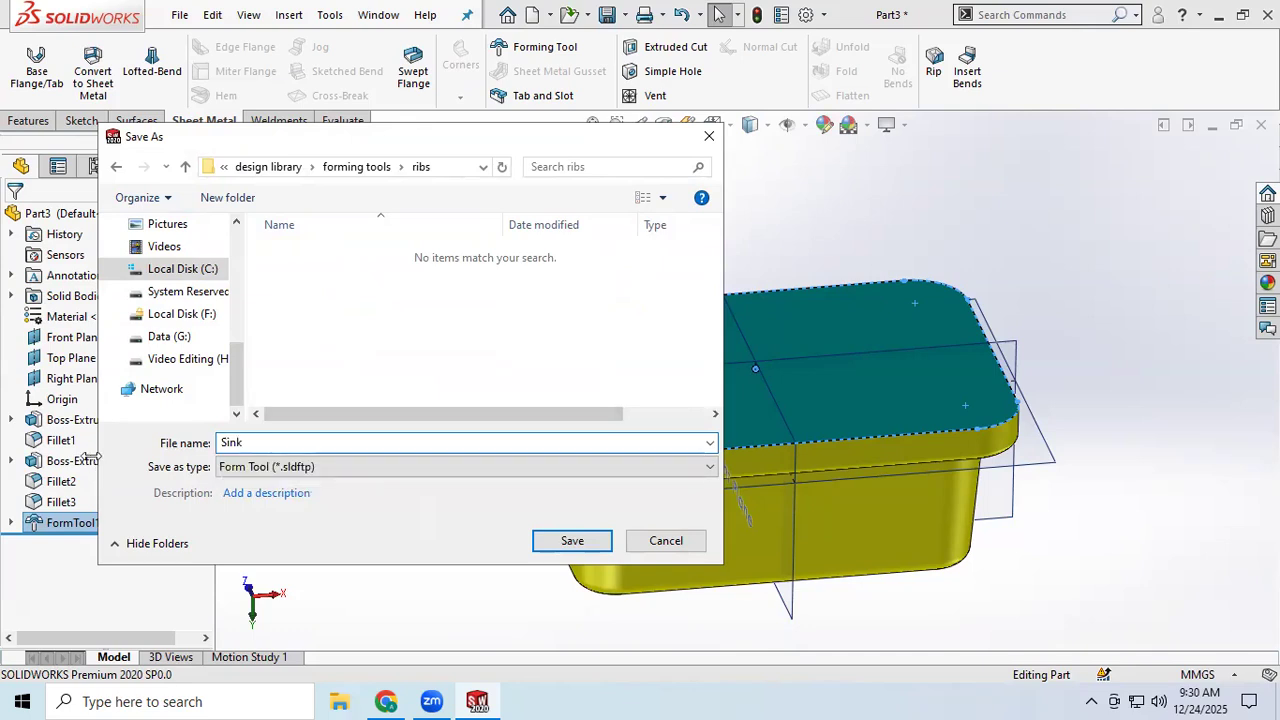
pyautogui.click(572, 542)
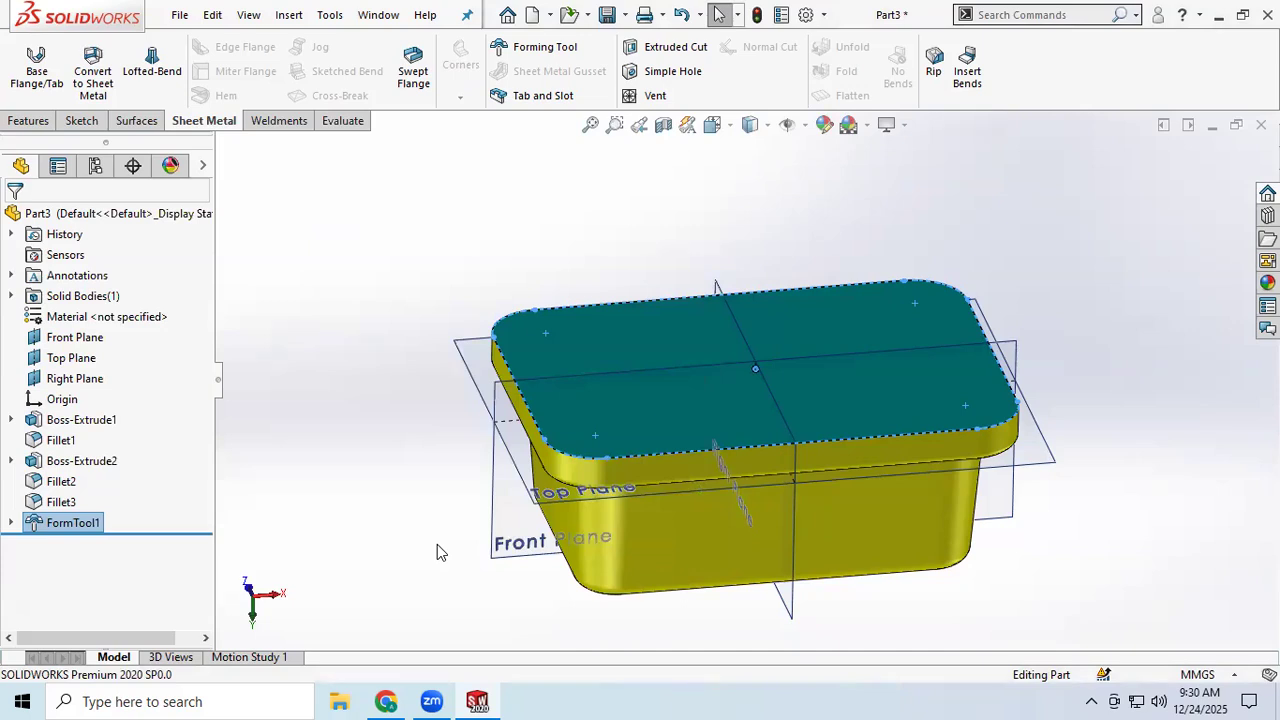
pyautogui.scroll(2, 703, 461)
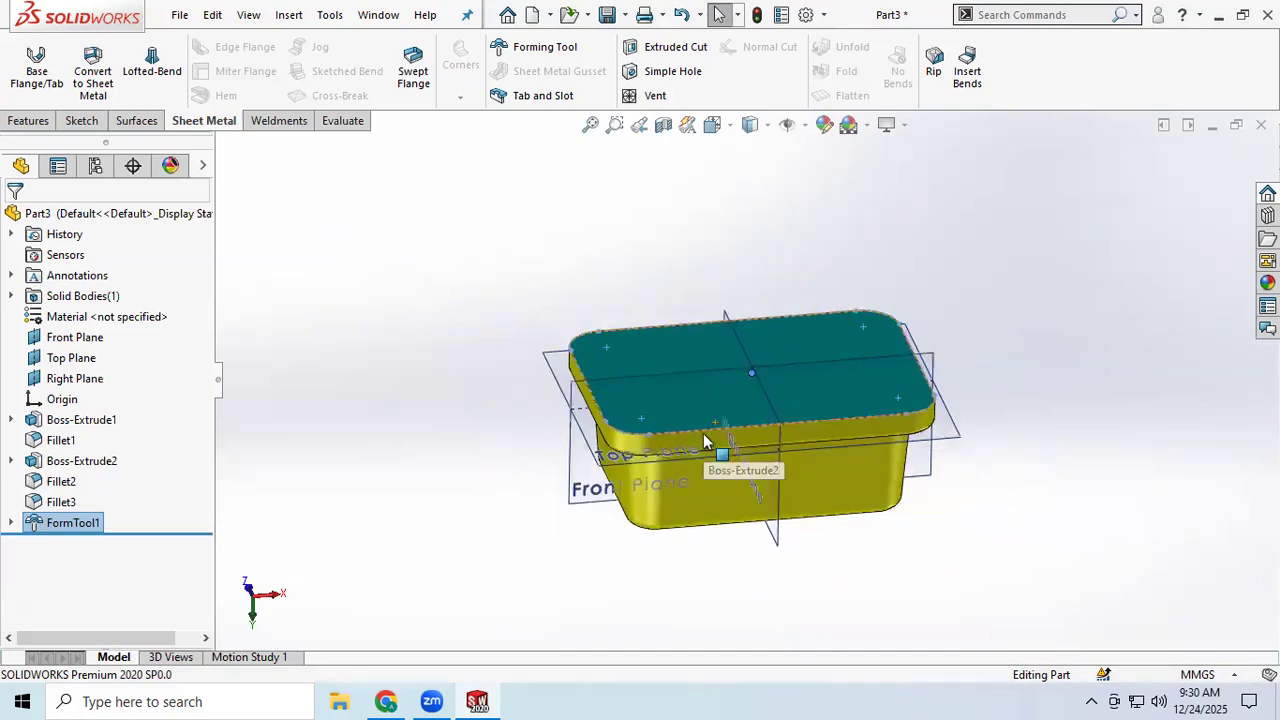
pyautogui.scroll(-3, 856, 375)
pyautogui.scroll(3, 856, 375)
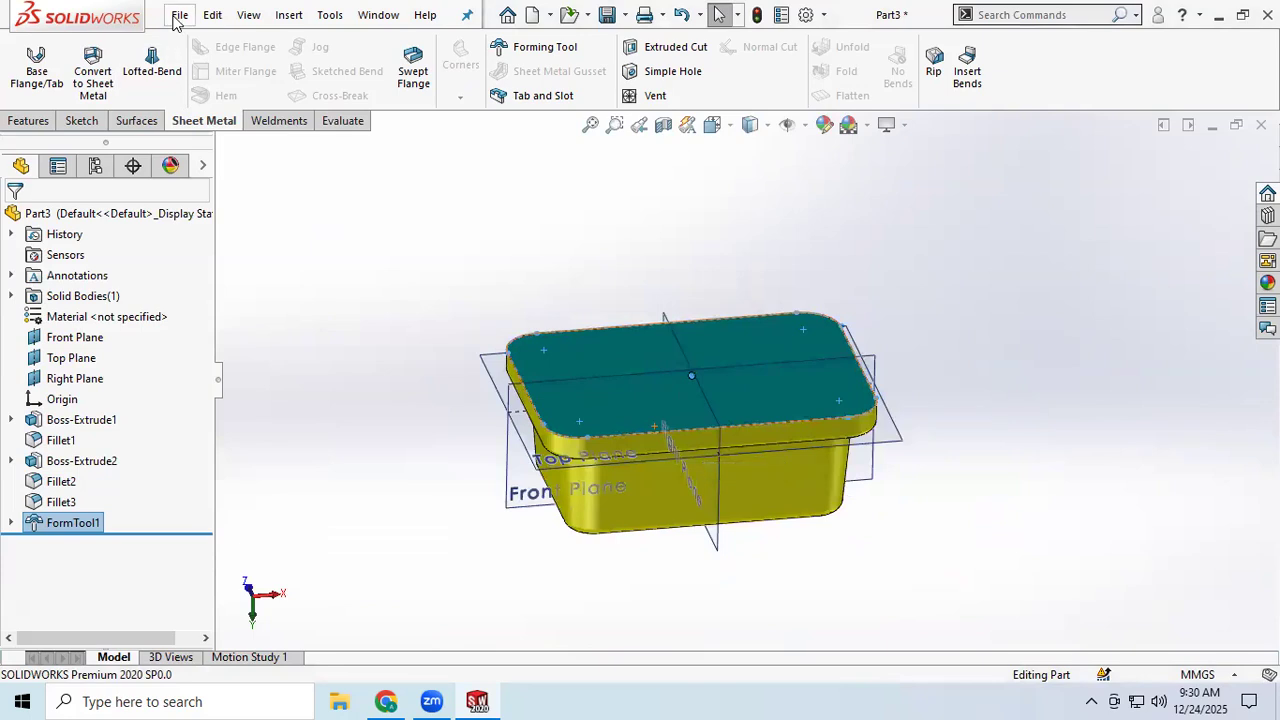
# - Close the forming tool part without saving its remaining changes
pyautogui.click(180, 15)
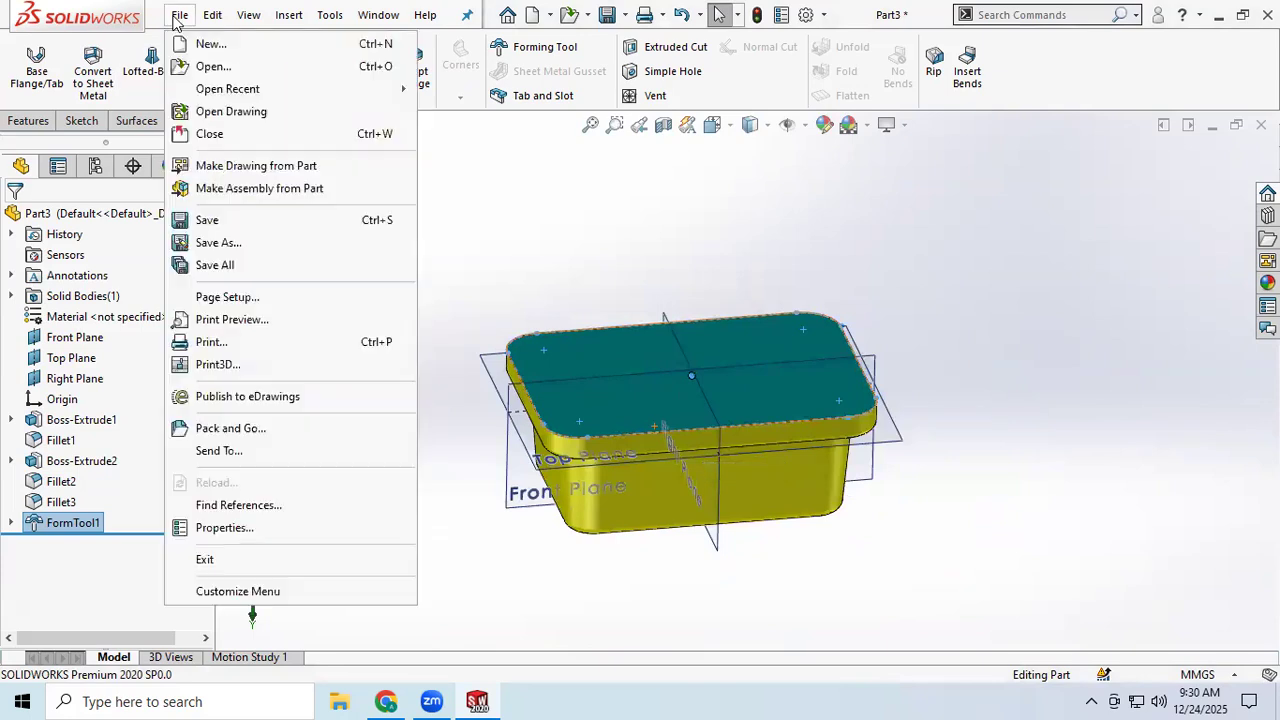
pyautogui.click(253, 135)
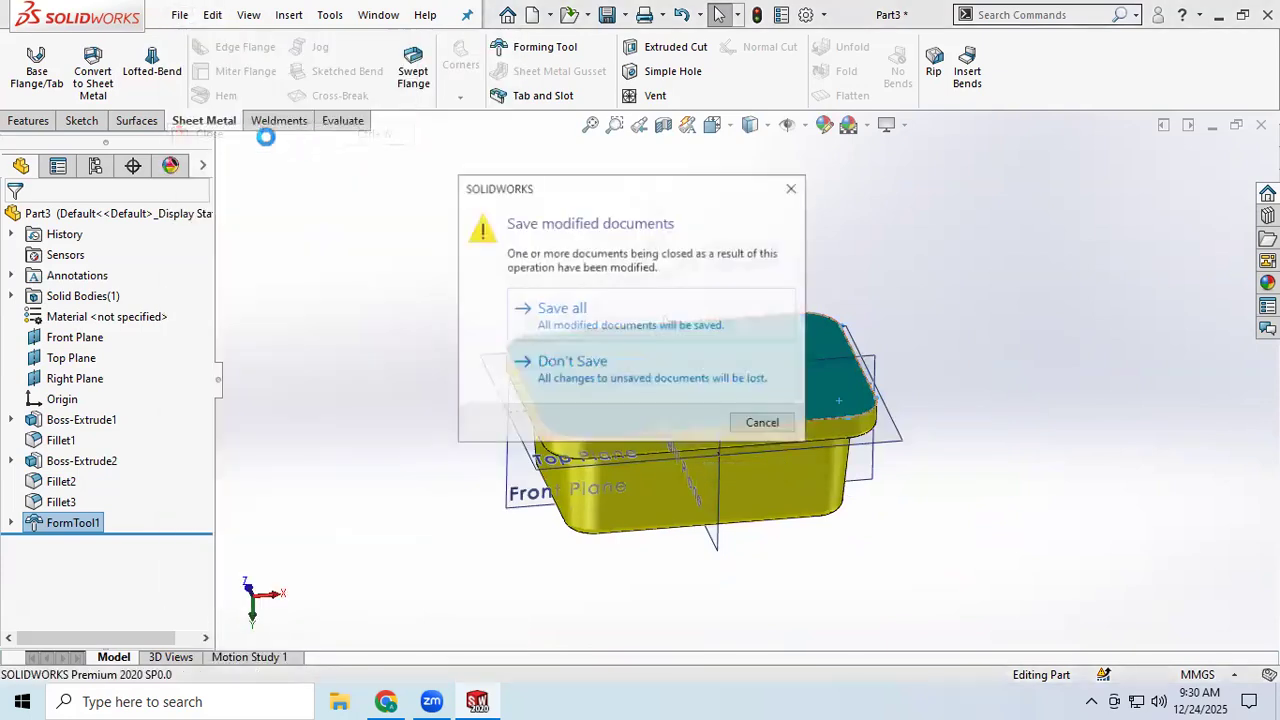
pyautogui.click(586, 366)
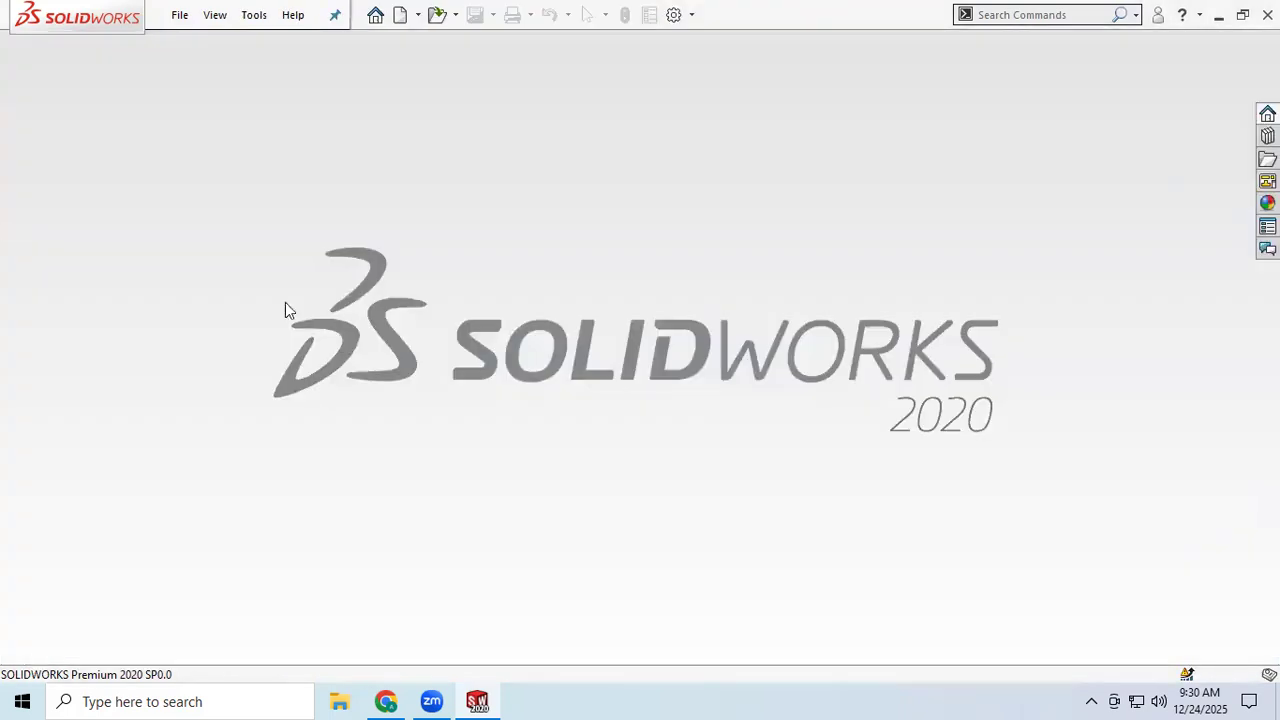
# - Create a new part document and show the reference planes in the graphics area
pyautogui.click(178, 16)
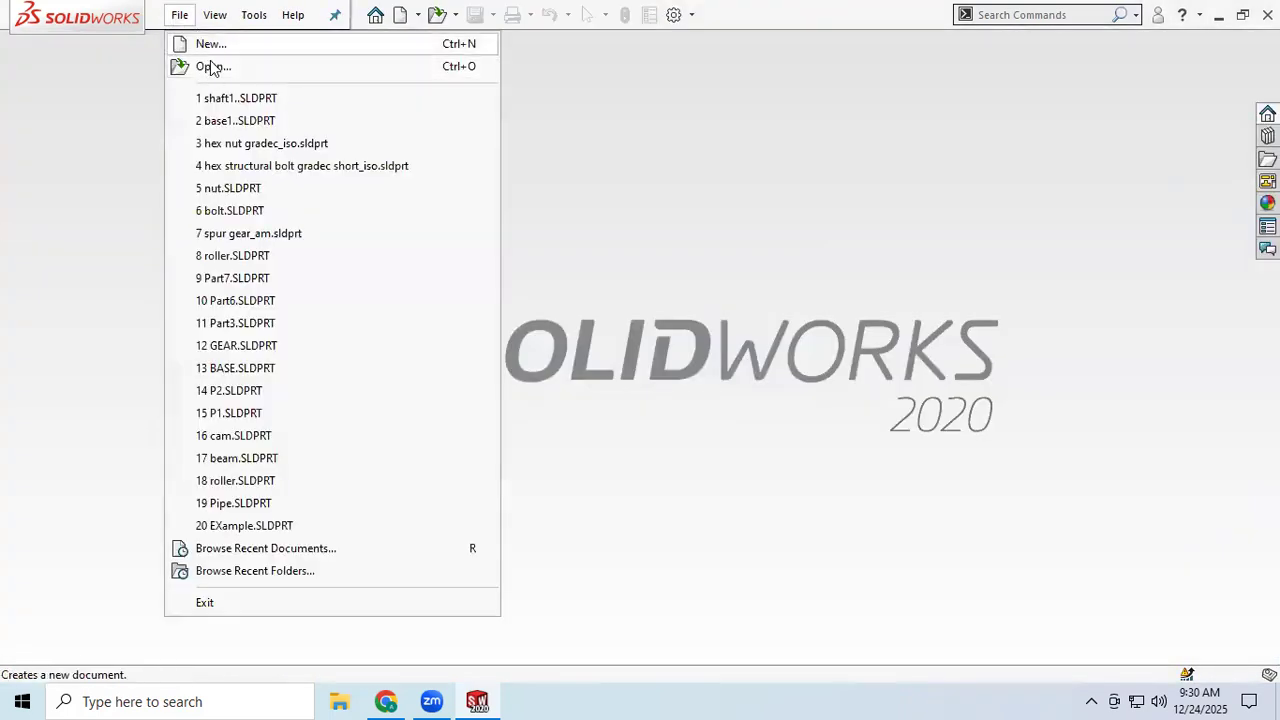
pyautogui.click(211, 44)
pyautogui.click(749, 511)
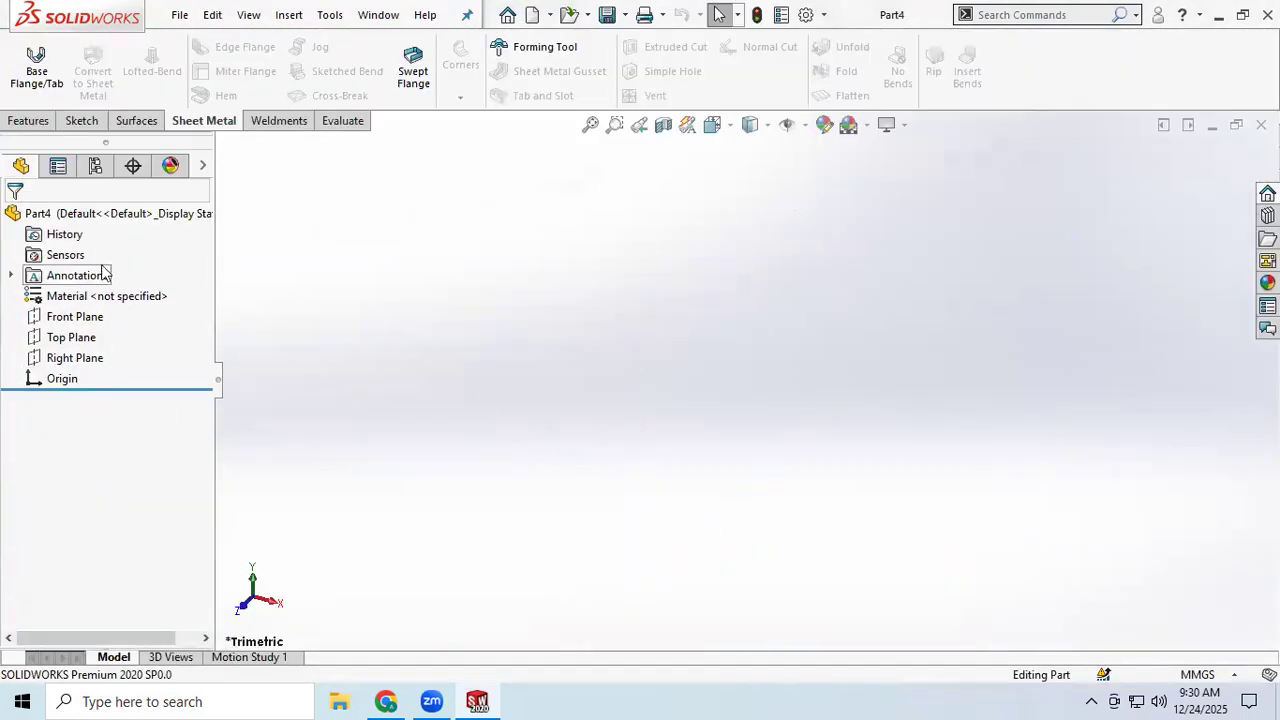
pyautogui.click(809, 131)
pyautogui.click(815, 151)
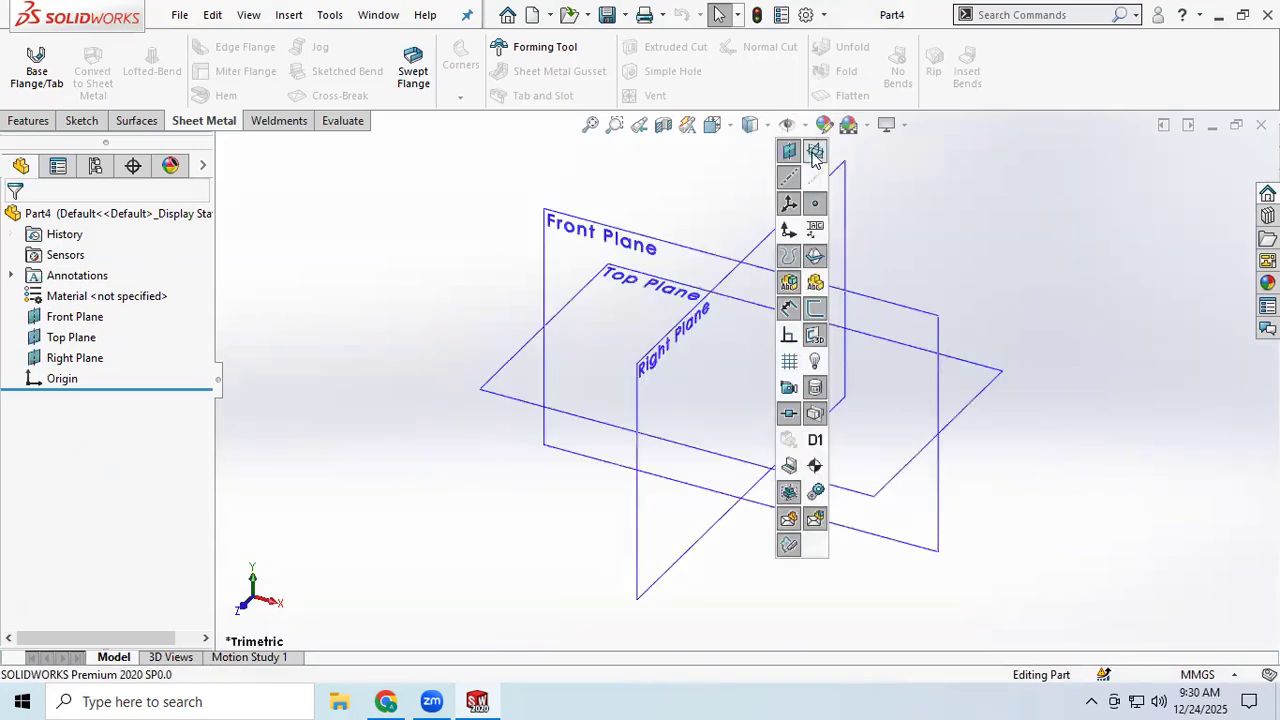
# - Sketch a center rectangle about 208 mm wide on the Top Plane, centred on the origin
pyautogui.click(508, 397)
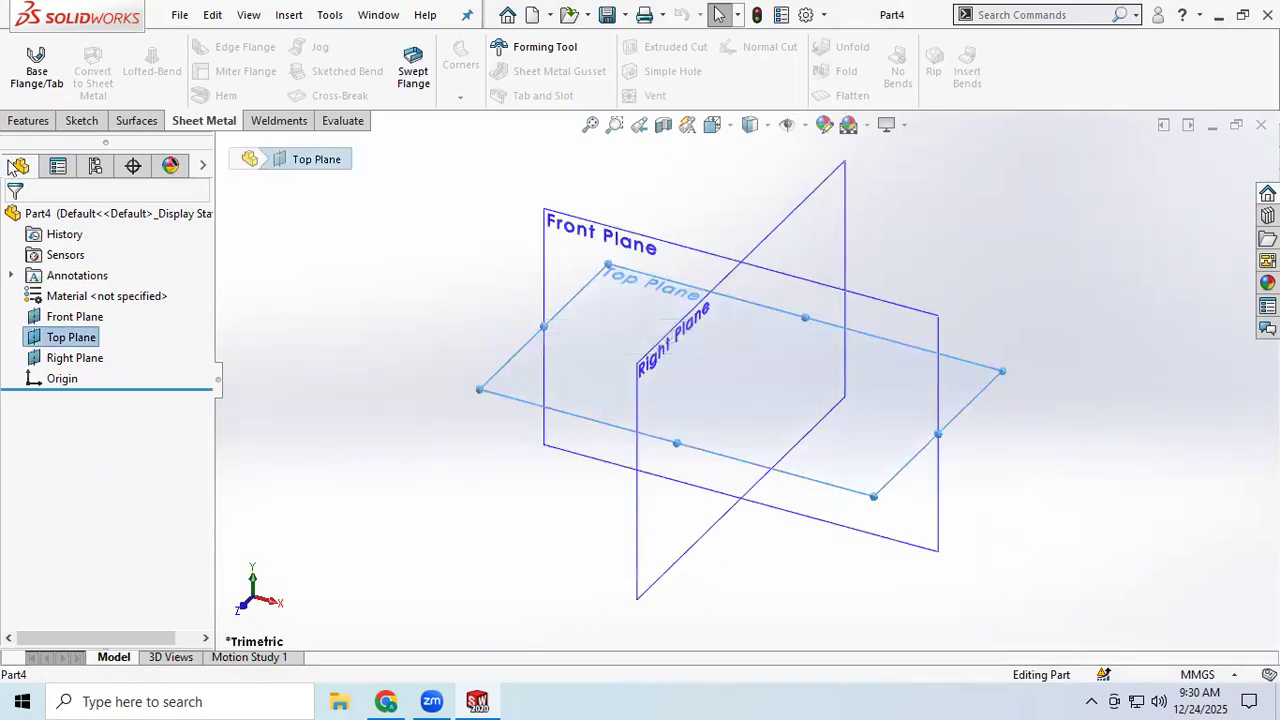
pyautogui.click(84, 121)
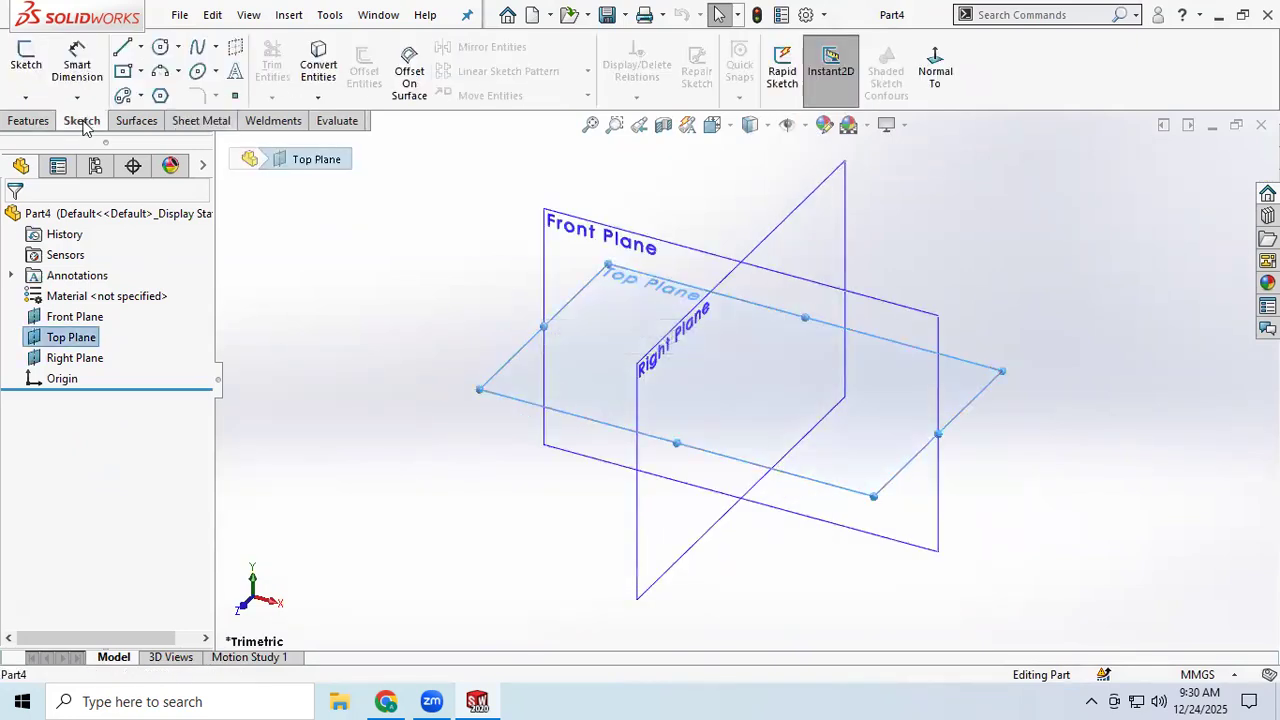
pyautogui.click(26, 58)
pyautogui.click(122, 71)
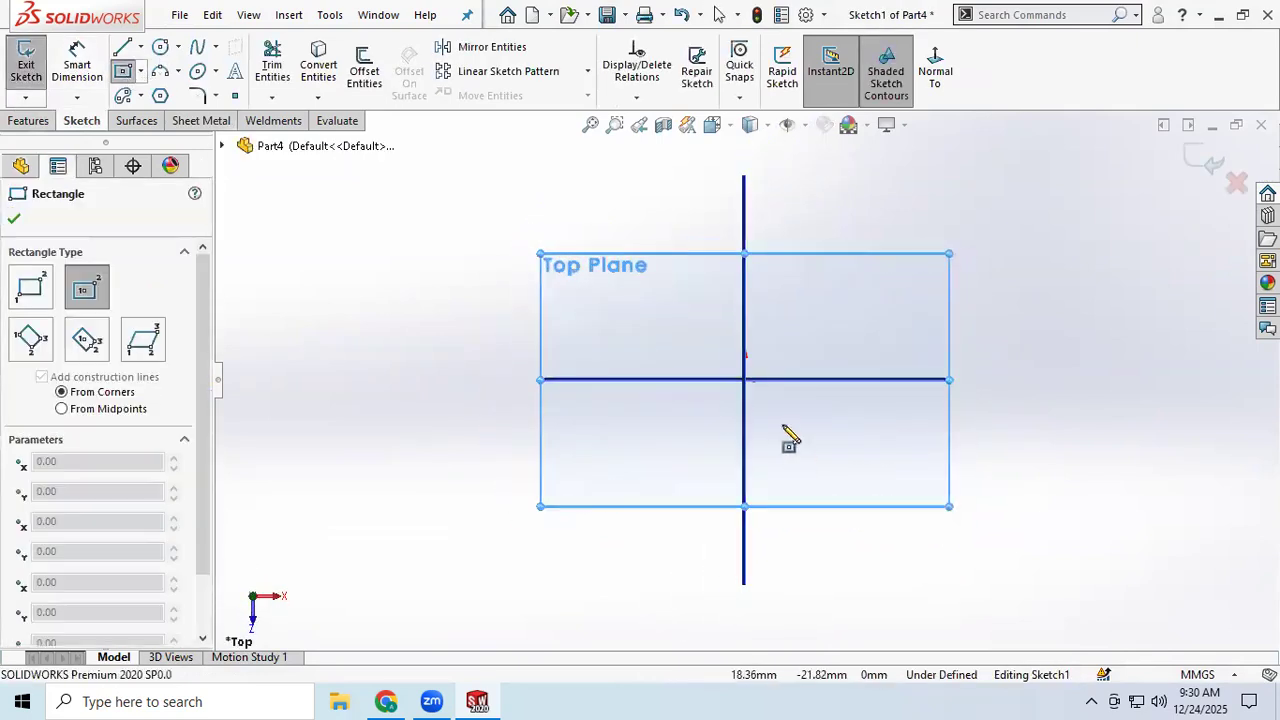
pyautogui.moveTo(745, 380); pyautogui.dragTo(984, 536)
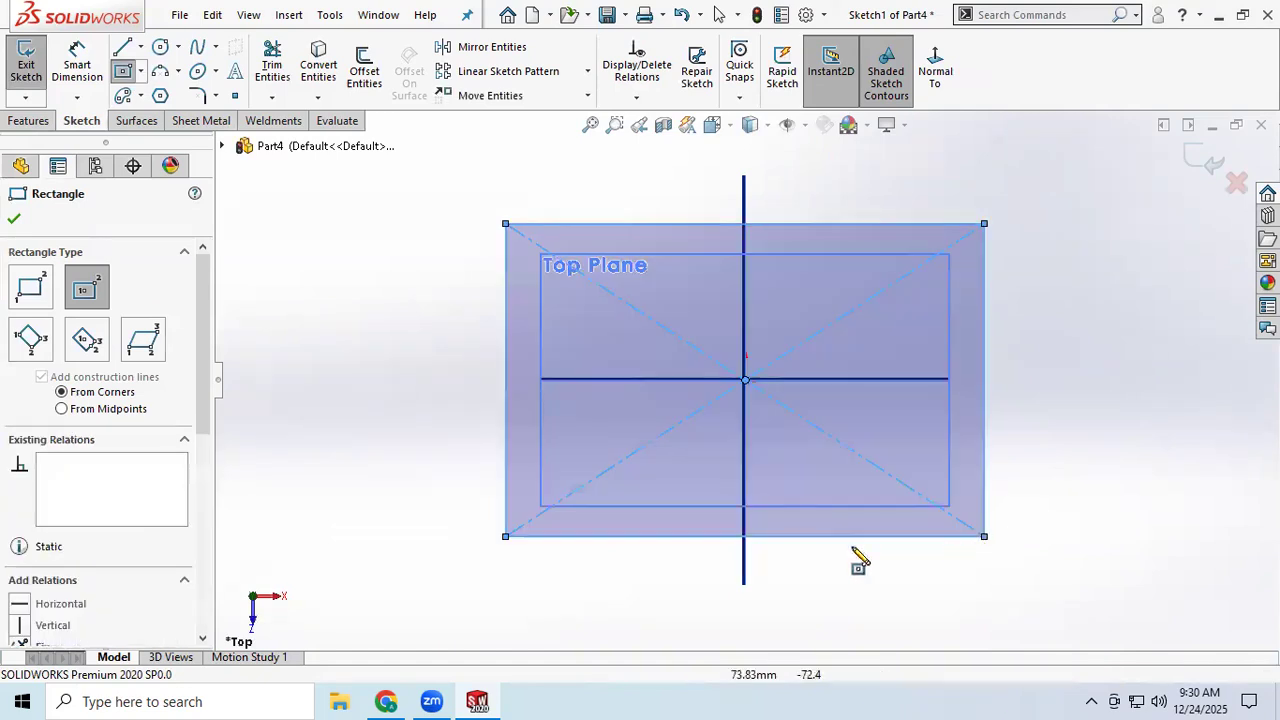
# - Dimension the rectangle 160 mm wide and 120 mm high, and exit the sketch
pyautogui.click(77, 65)
pyautogui.click(843, 231)
pyautogui.click(848, 192)
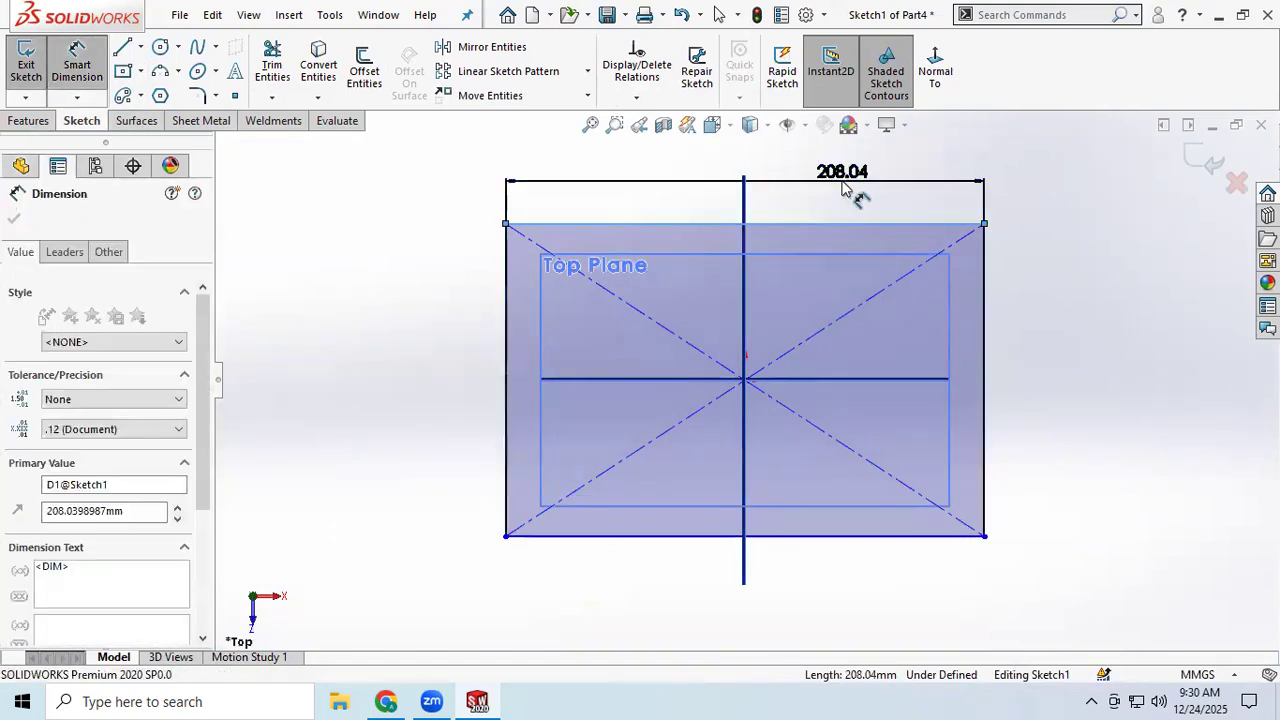
pyautogui.write('160')
pyautogui.press('Return')
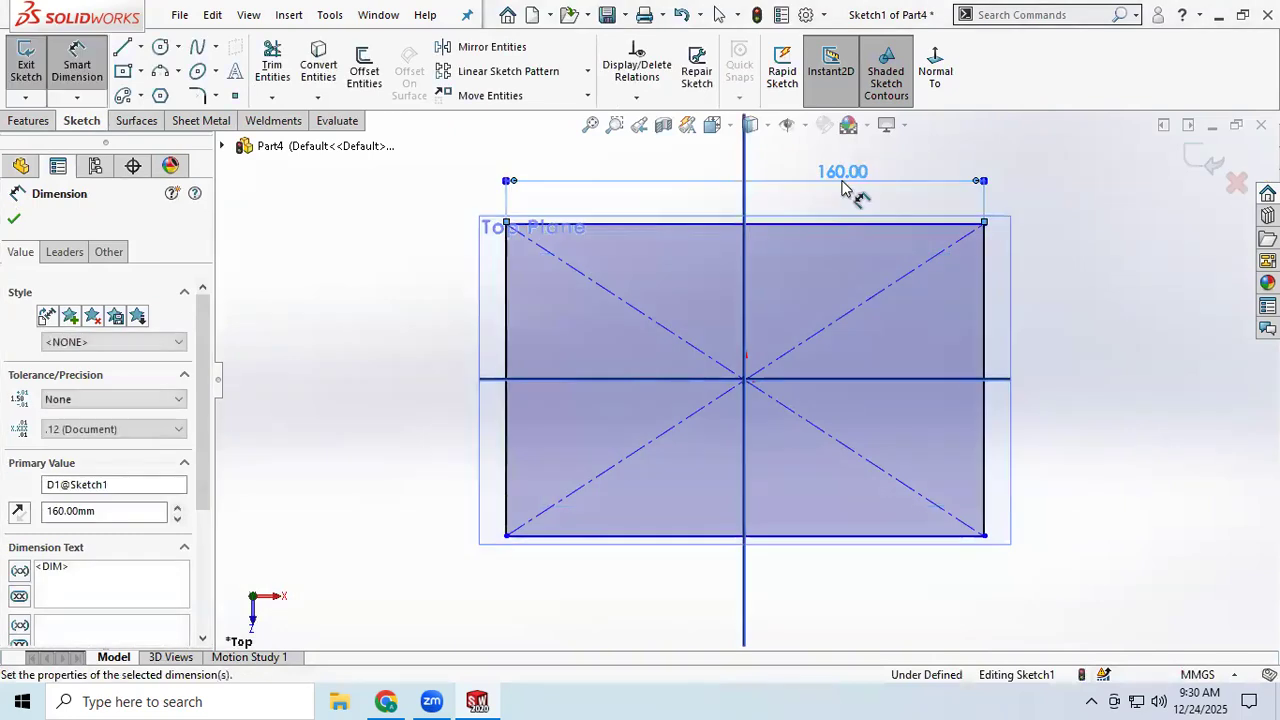
pyautogui.click(988, 346)
pyautogui.click(1066, 336)
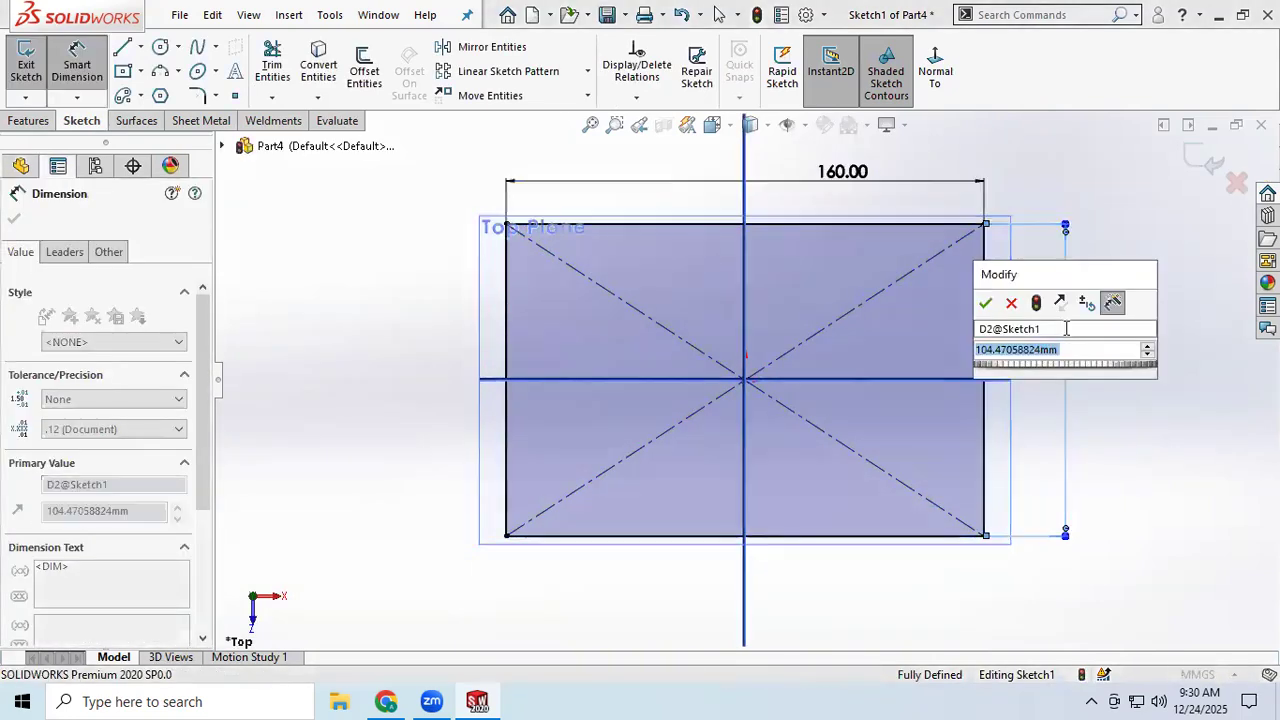
pyautogui.write('120')
pyautogui.press('Return')
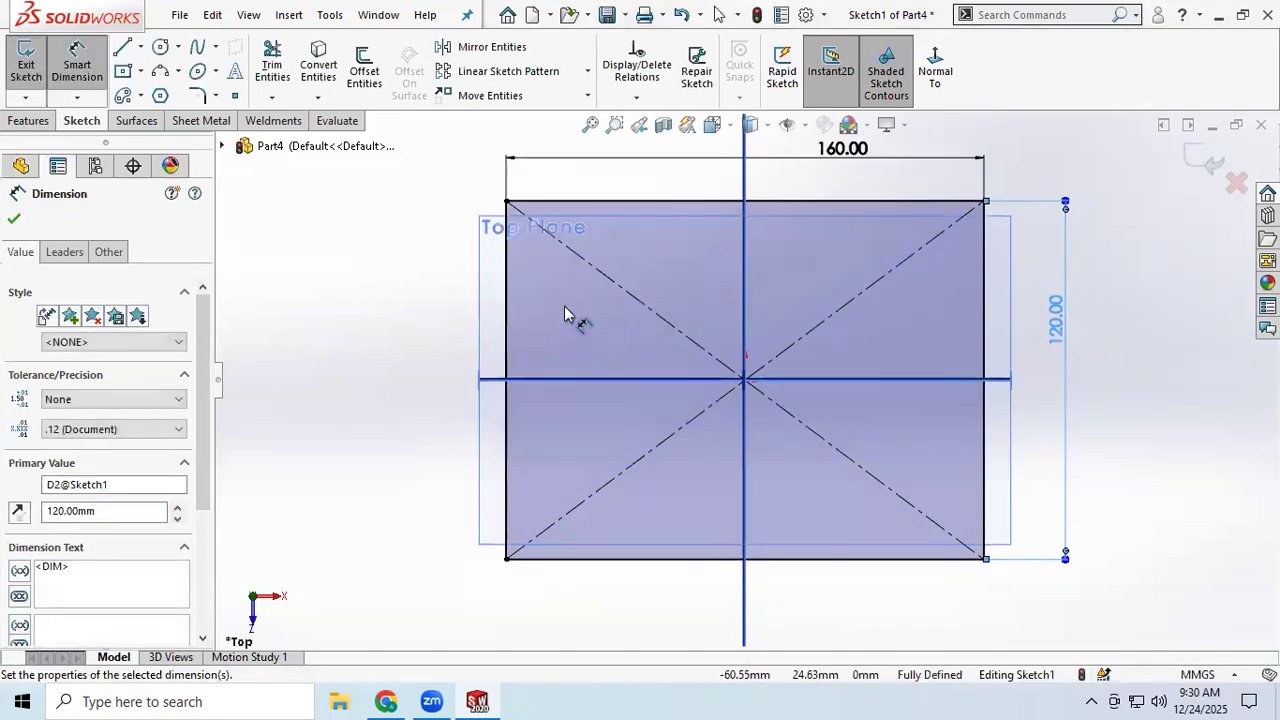
pyautogui.click(13, 221)
pyautogui.click(26, 65)
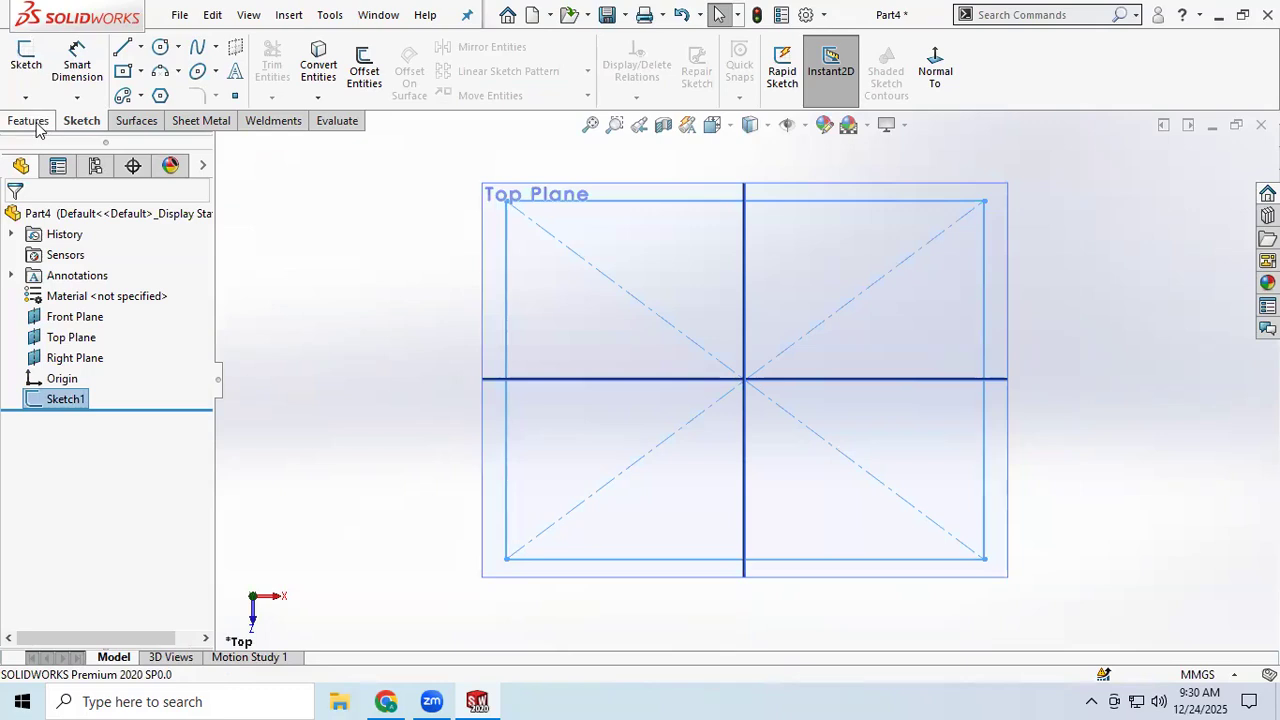
# - Start a sheet metal base flange from the rectangle sketch with the thickness set to 2 mm
pyautogui.click(218, 124)
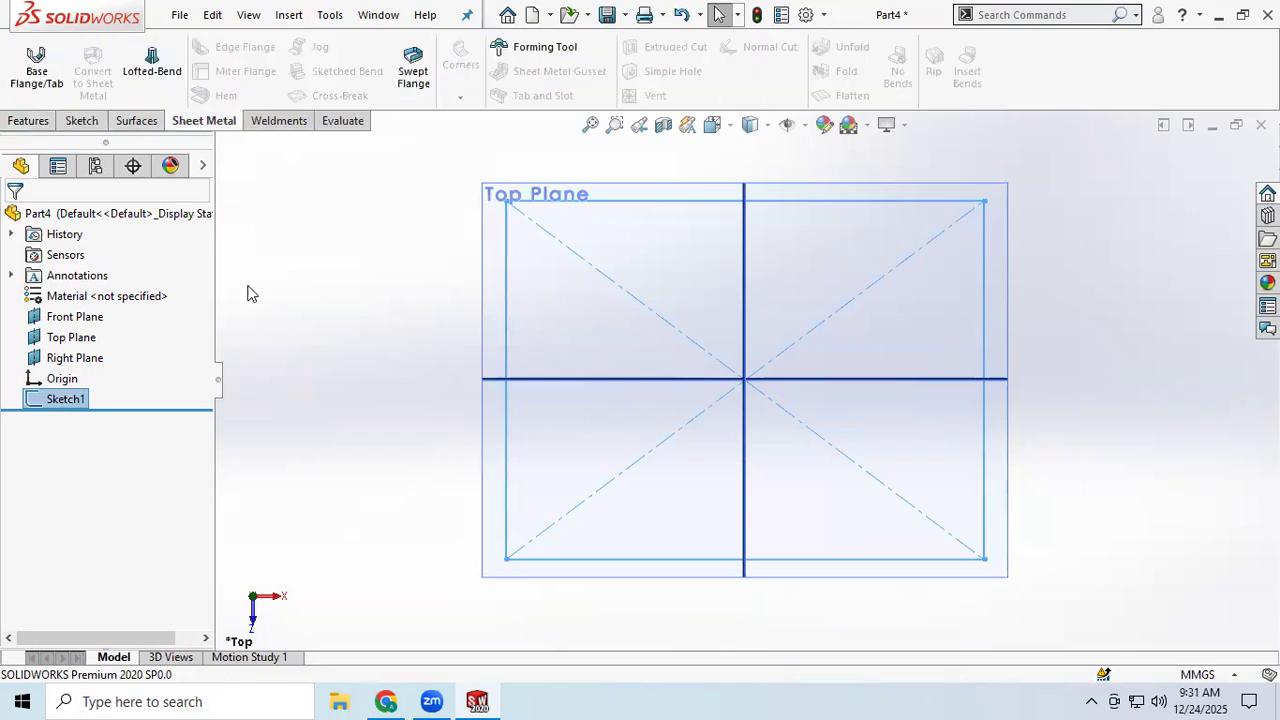
pyautogui.click(36, 62)
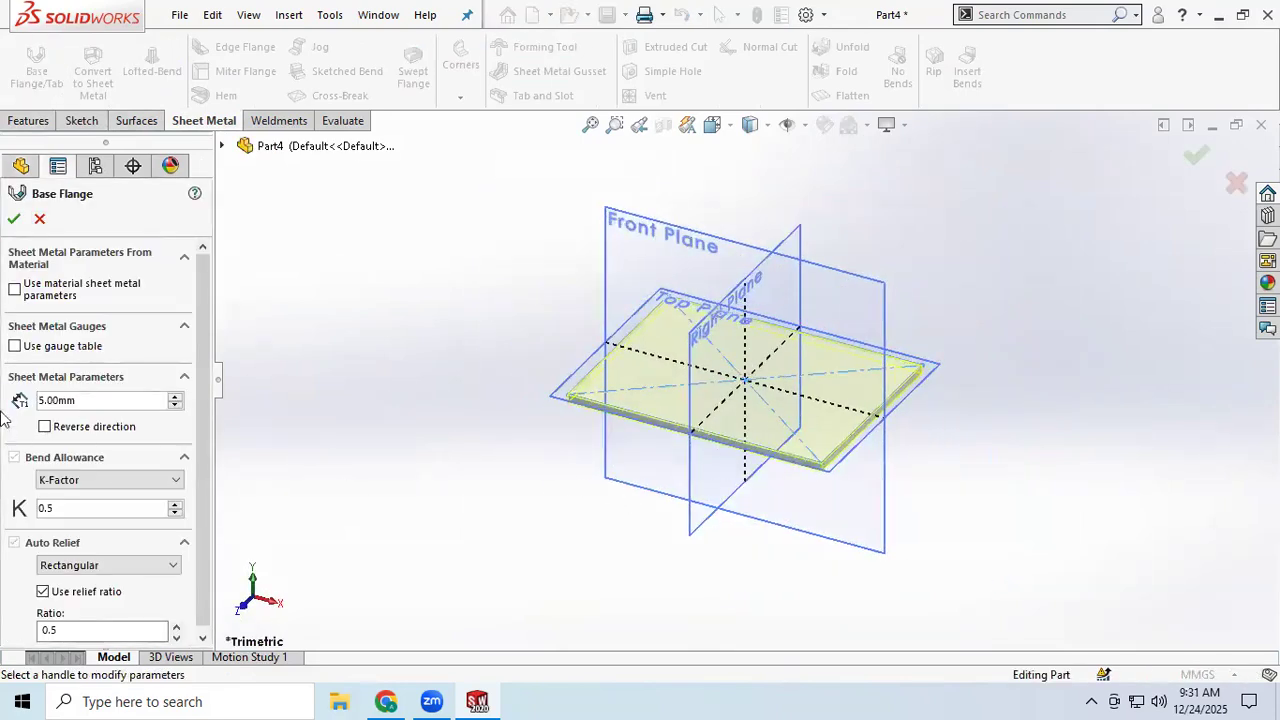
pyautogui.doubleClick(97, 402)
pyautogui.write('2')
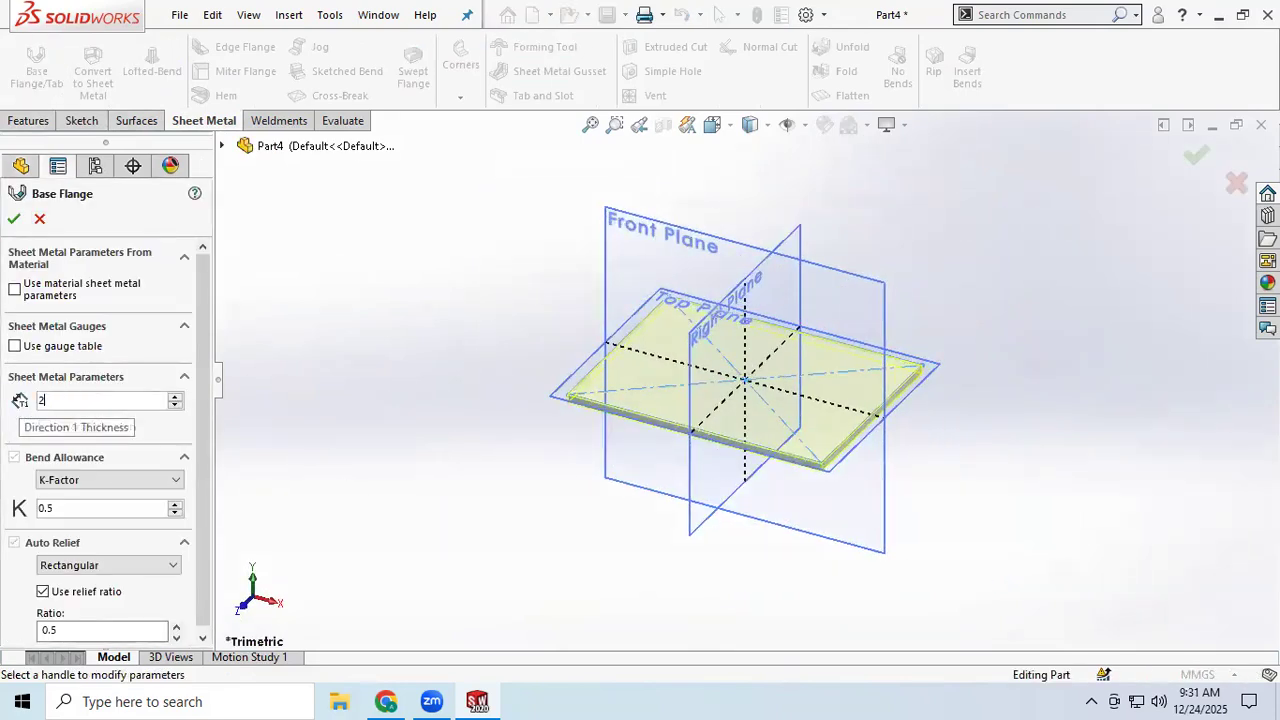
# - Create the base flange with a thickness of 2 mm
pyautogui.press('Return')
pyautogui.moveTo(780, 545); pyautogui.dragTo(745, 408, button='middle')
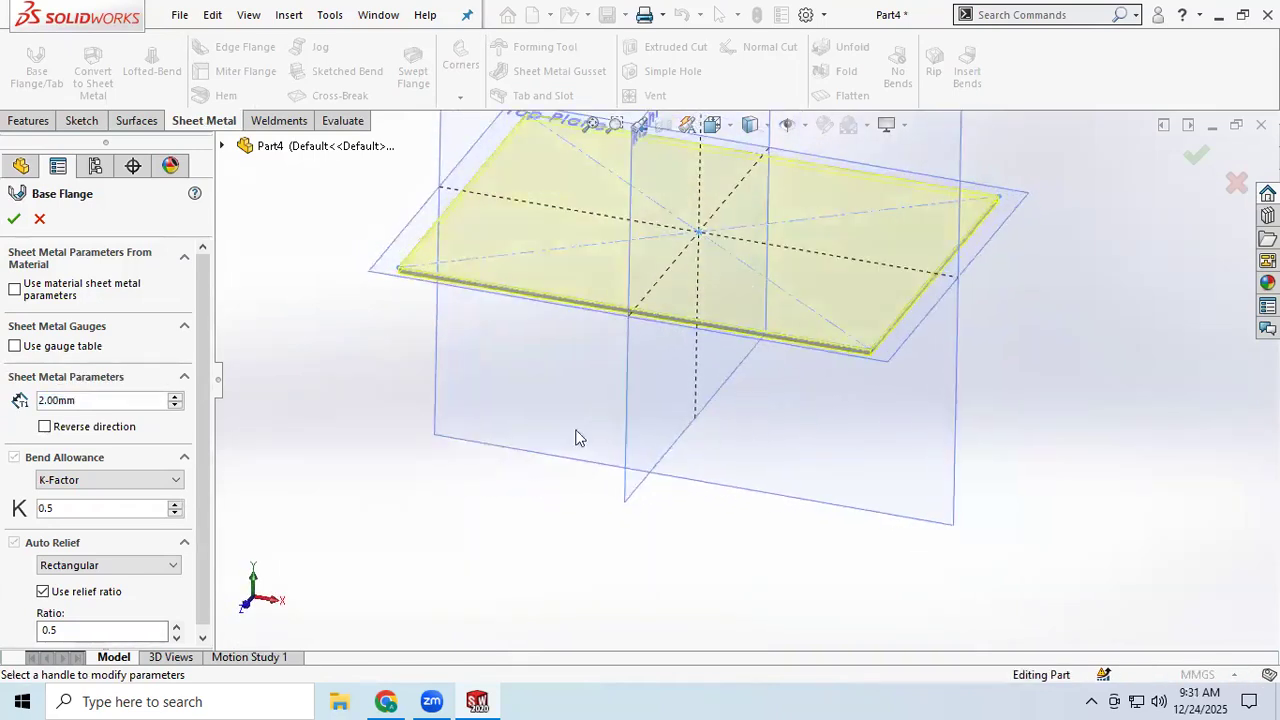
pyautogui.click(13, 218)
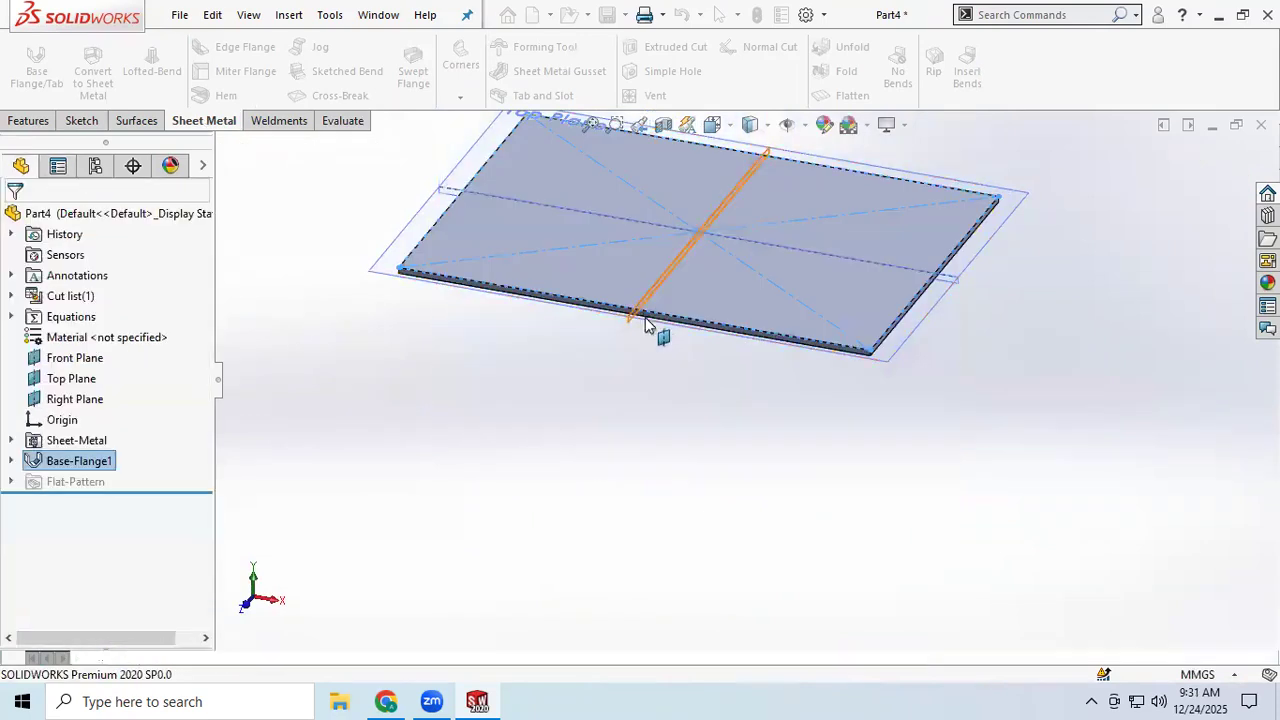
# - Open the ribs folder of the forming tools in the Design Library
pyautogui.scroll(3, 690, 300)
pyautogui.moveTo(675, 287); pyautogui.dragTo(730, 237, button='middle')
pyautogui.scroll(-5, 729, 237)
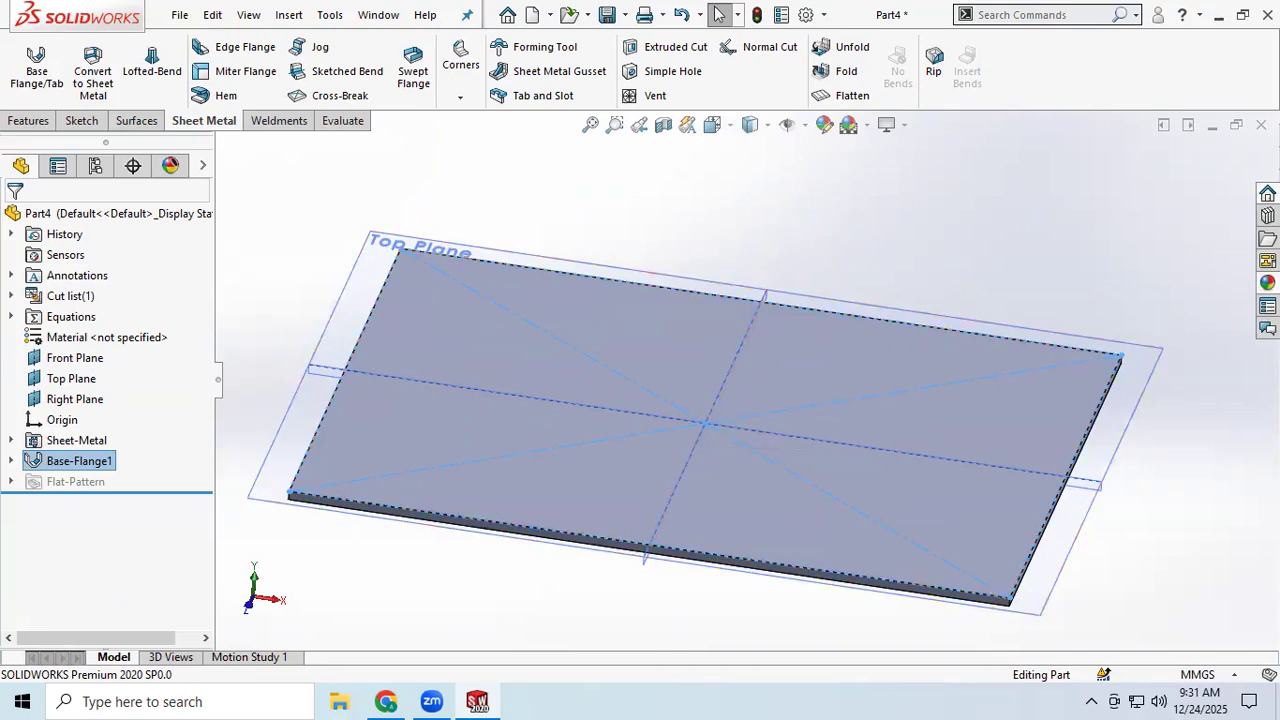
pyautogui.click(1267, 283)
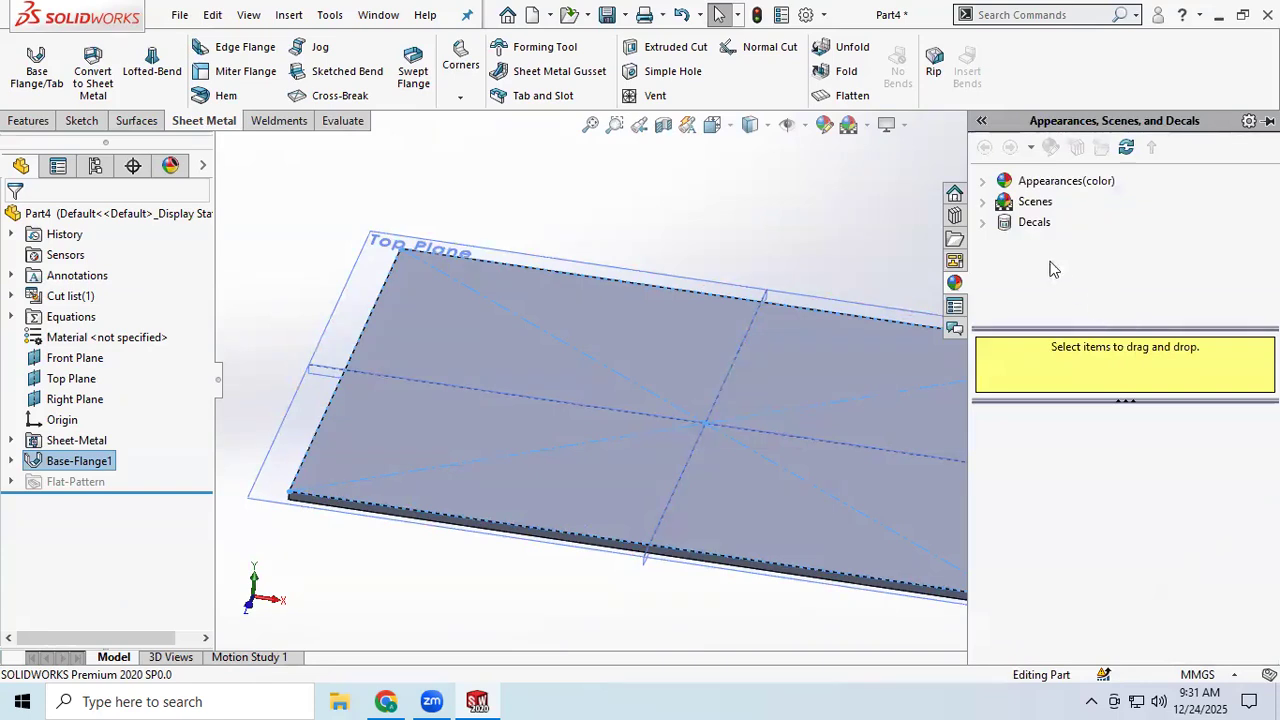
pyautogui.click(955, 217)
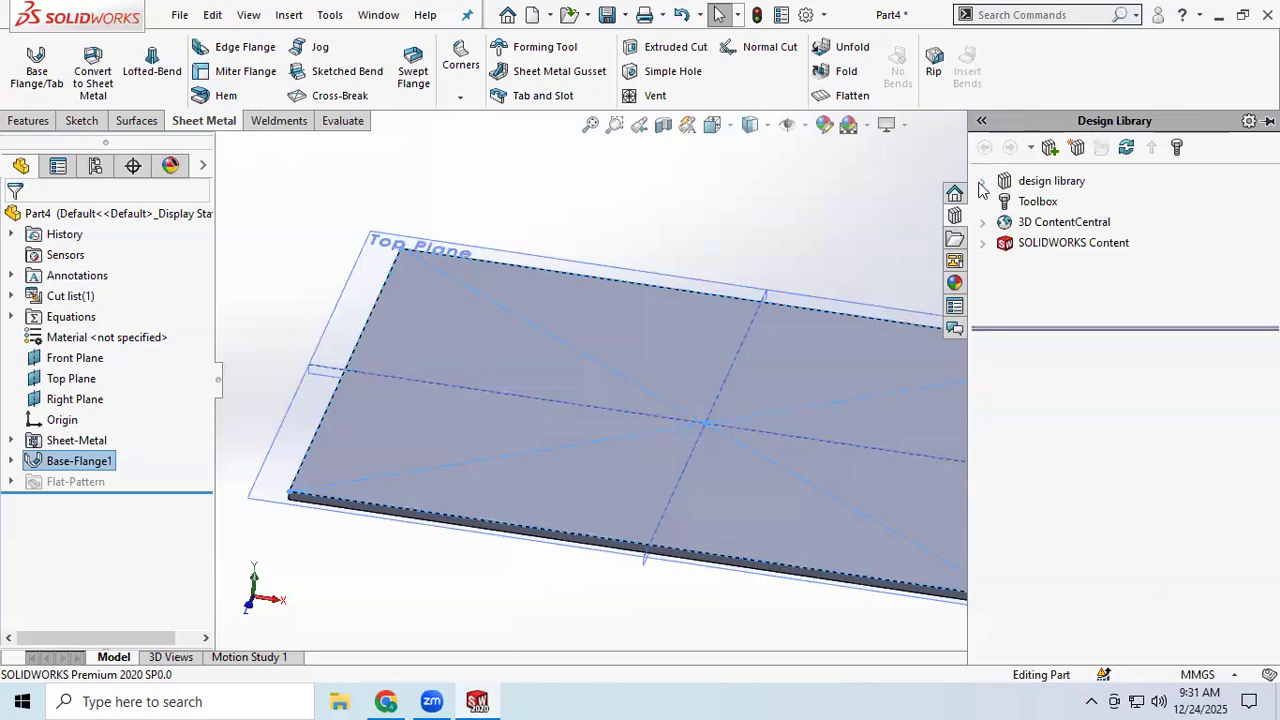
pyautogui.click(983, 183)
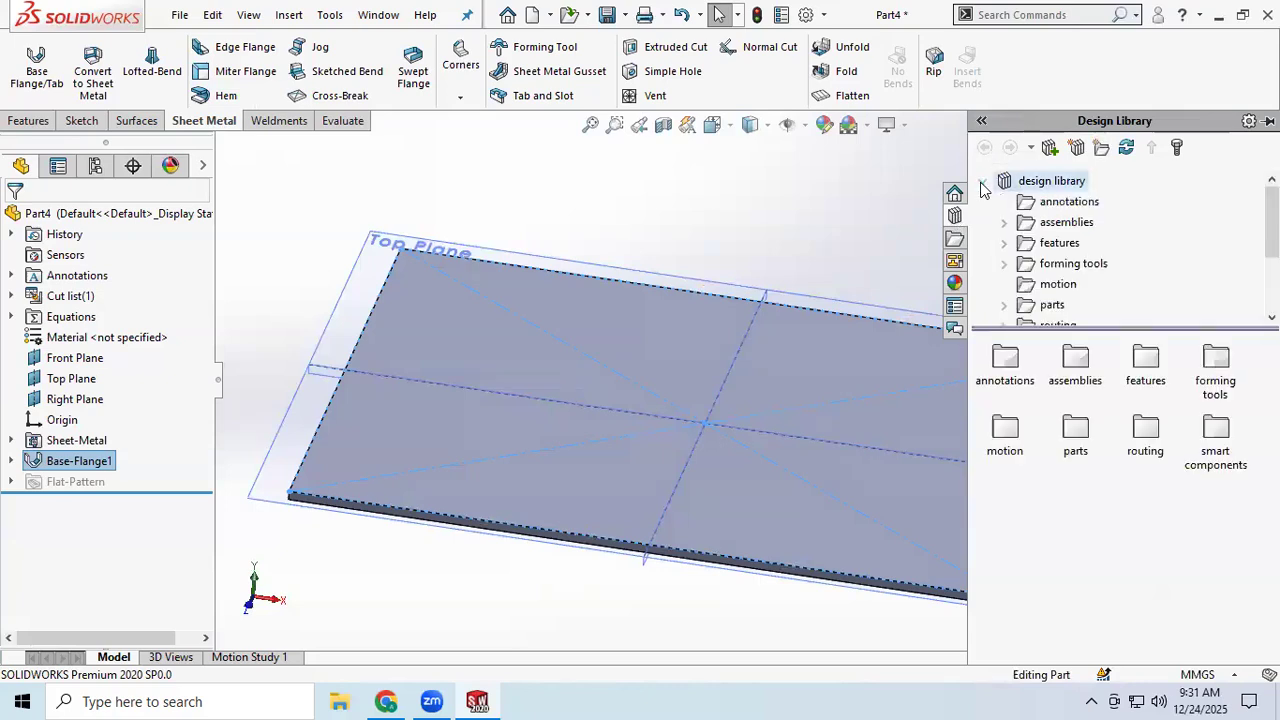
pyautogui.click(1068, 265)
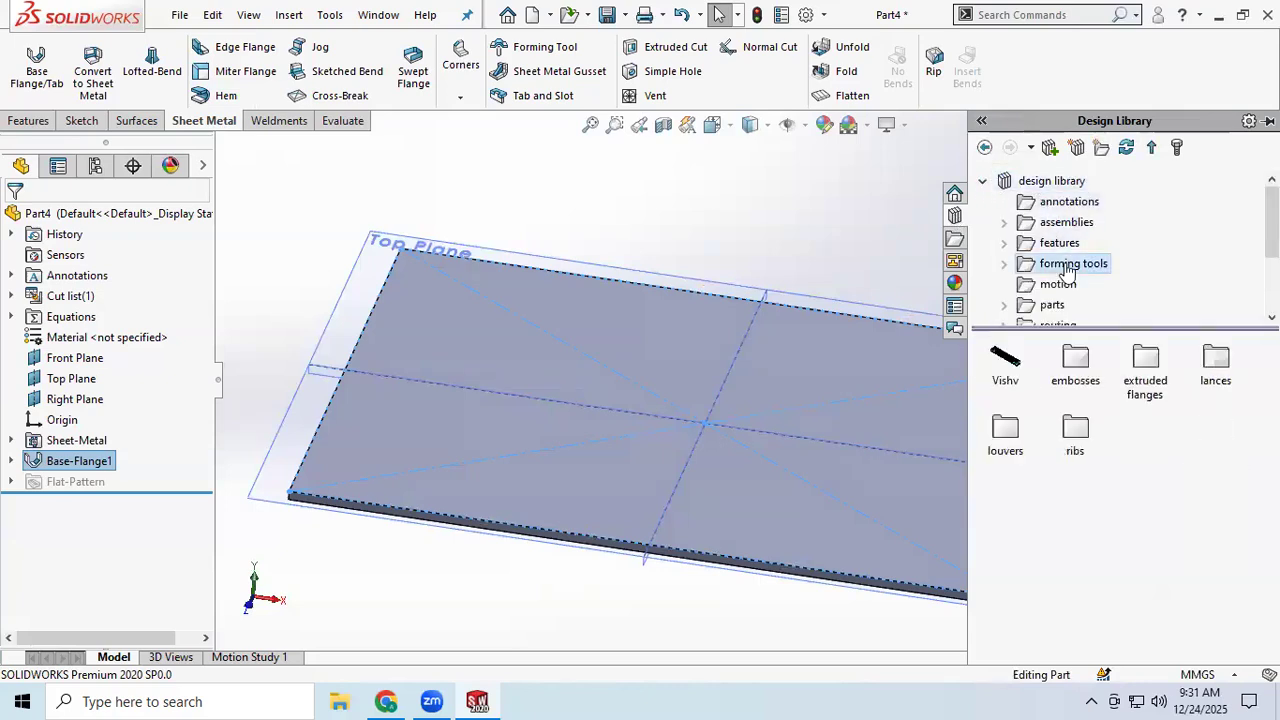
pyautogui.click(1076, 440)
pyautogui.doubleClick(1079, 437)
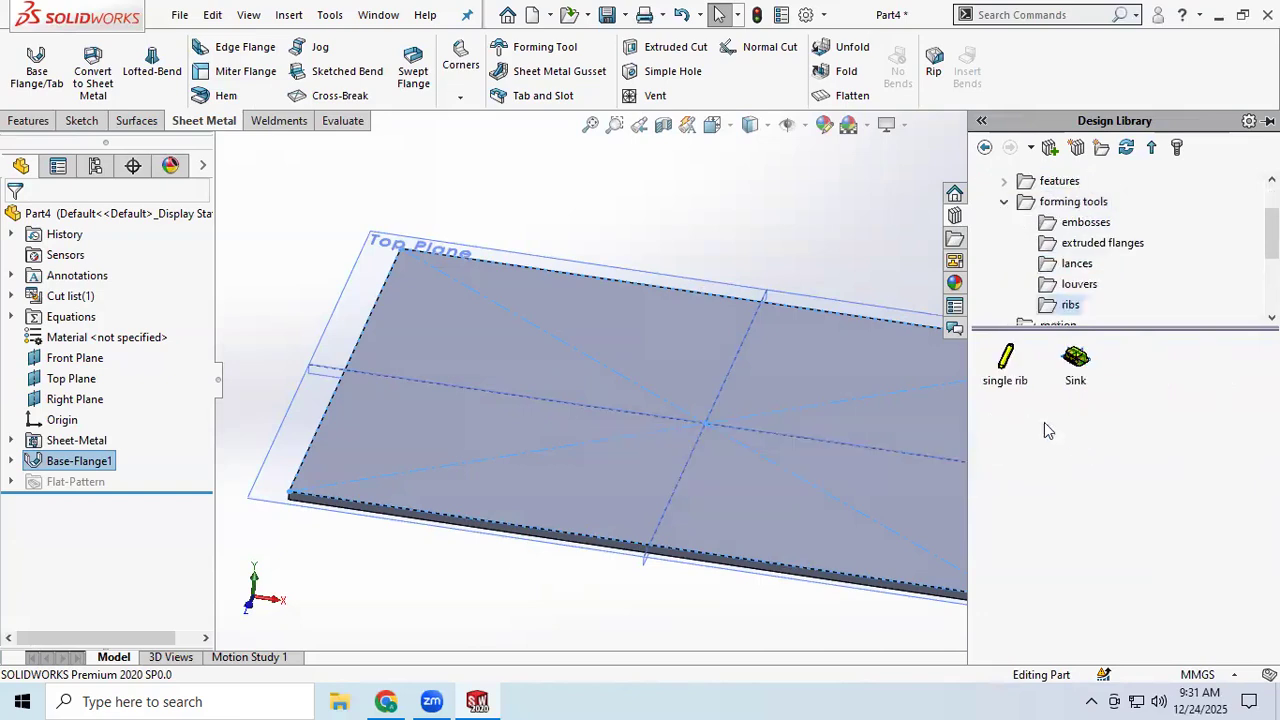
# - Try to place the Sink forming tool on the upper face of the base flange
pyautogui.moveTo(1081, 366)
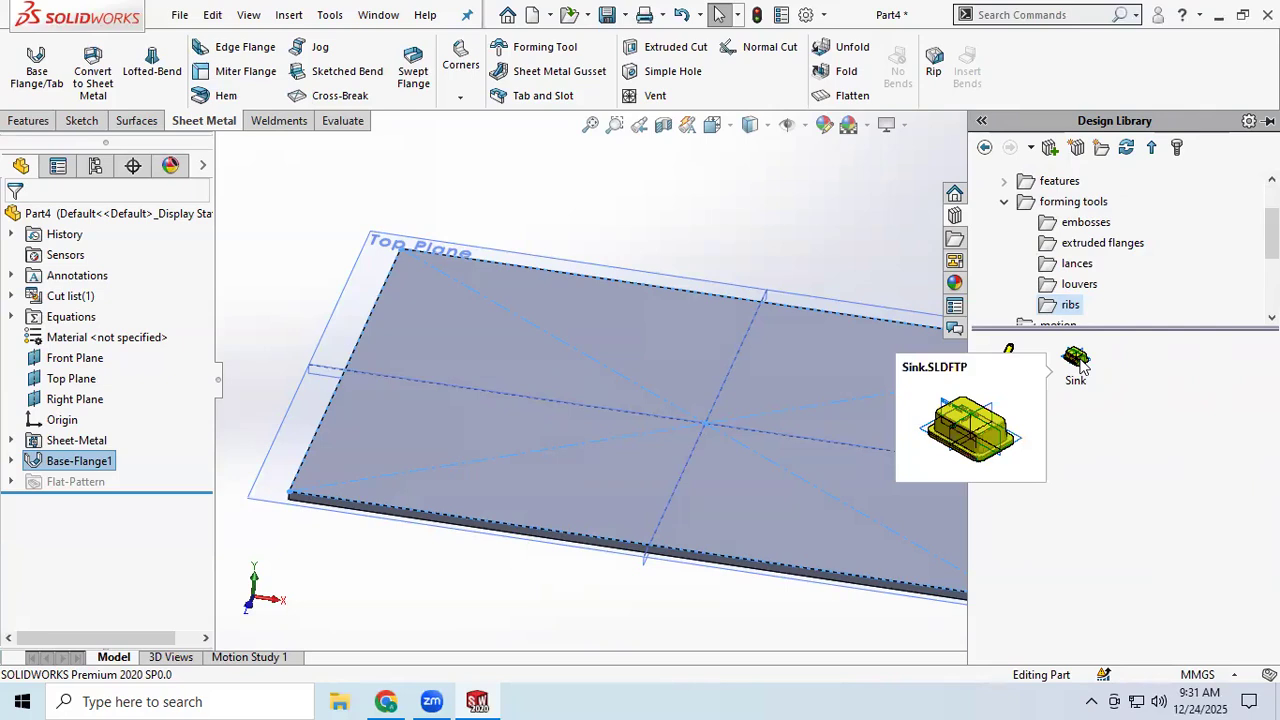
pyautogui.click(1081, 366)
pyautogui.moveTo(993, 398); pyautogui.dragTo(1052, 390)
pyautogui.moveTo(697, 405)
pyautogui.mouseDown()
pyautogui.moveTo(703, 429)
pyautogui.moveTo(1061, 423)
pyautogui.mouseUp()
pyautogui.moveTo(1081, 366); pyautogui.dragTo(703, 422)
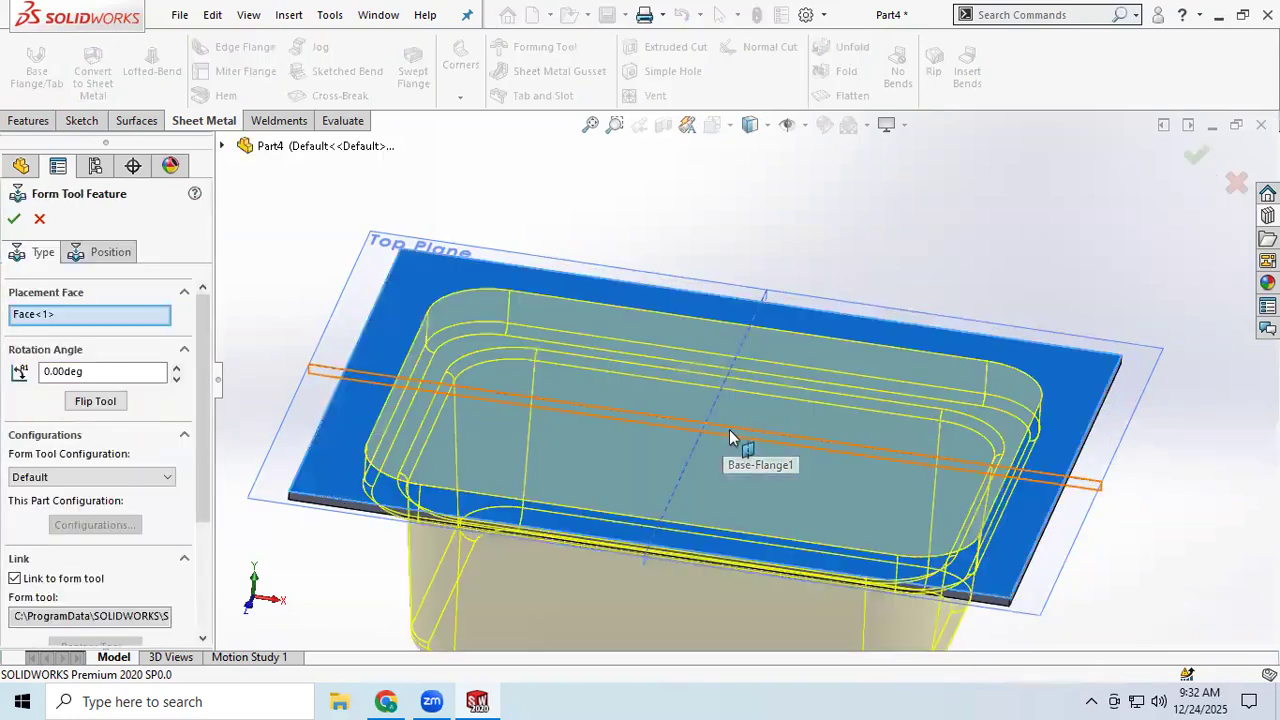
pyautogui.moveTo(727, 416); pyautogui.dragTo(738, 566, button='middle')
pyautogui.scroll(2, 754, 478)
pyautogui.scroll(-4, 748, 452)
pyautogui.moveTo(703, 392); pyautogui.dragTo(737, 466, button='middle')
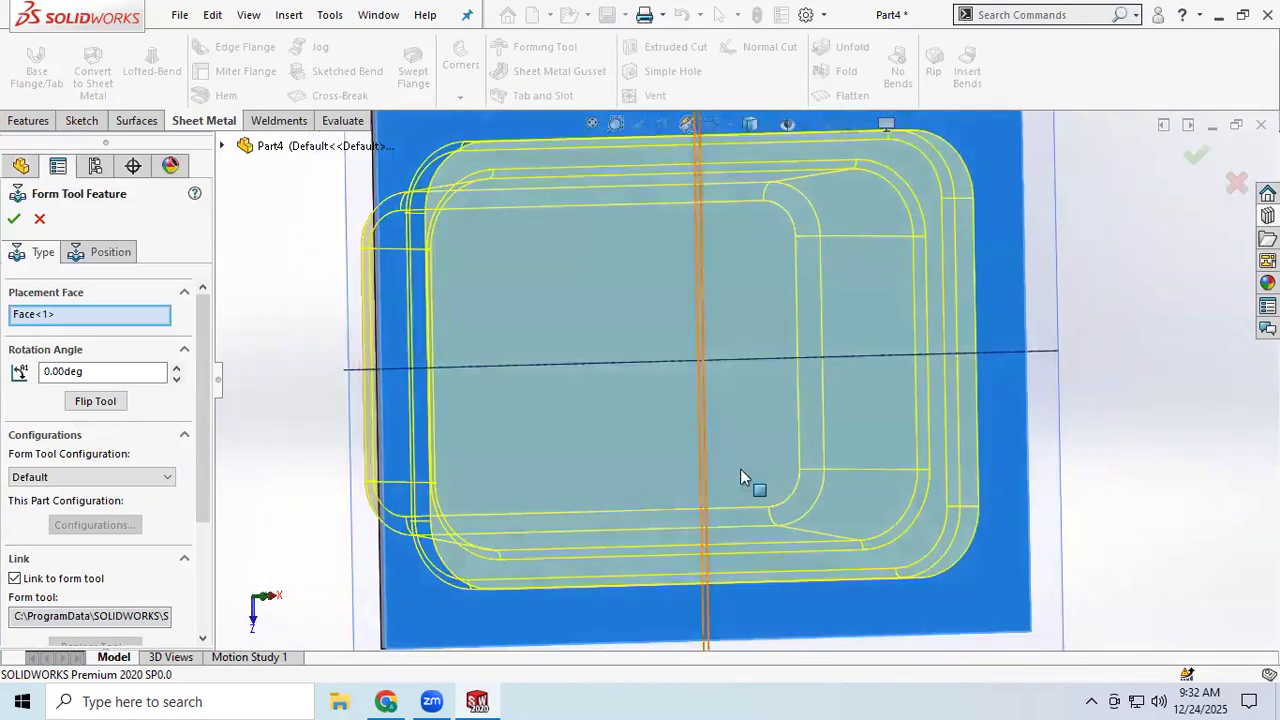
pyautogui.scroll(1, 503, 415)
pyautogui.scroll(2, 658, 409)
pyautogui.moveTo(658, 409); pyautogui.dragTo(599, 408, button='middle')
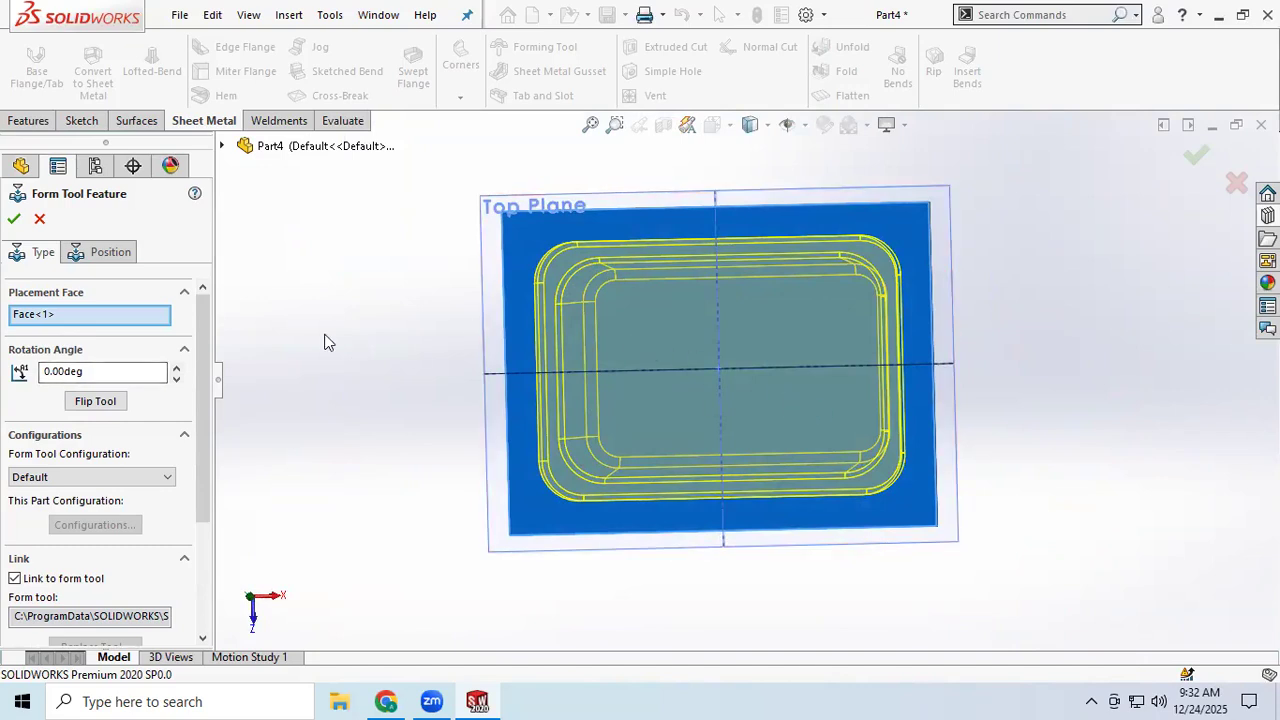
# - Dimension the distance from the form tool's position point to the Front Plane and set it to 0 mm
pyautogui.click(106, 252)
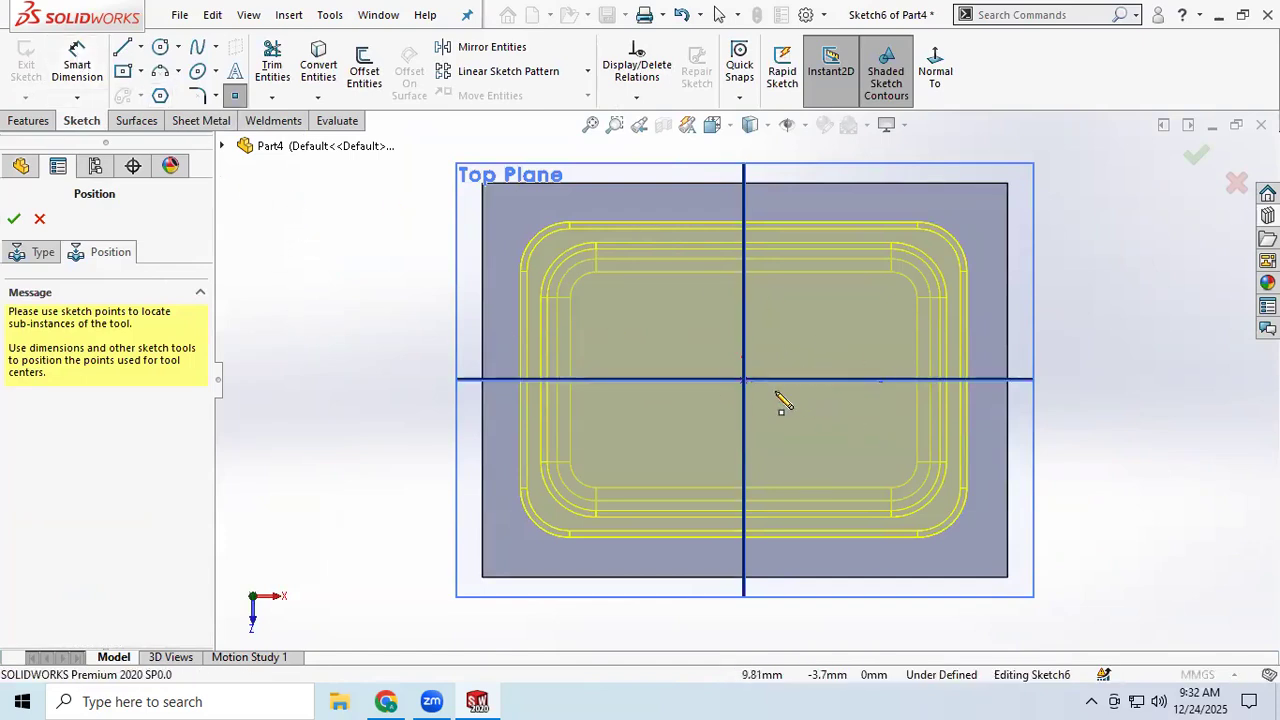
pyautogui.scroll(-2, 778, 396)
pyautogui.scroll(-3, 778, 396)
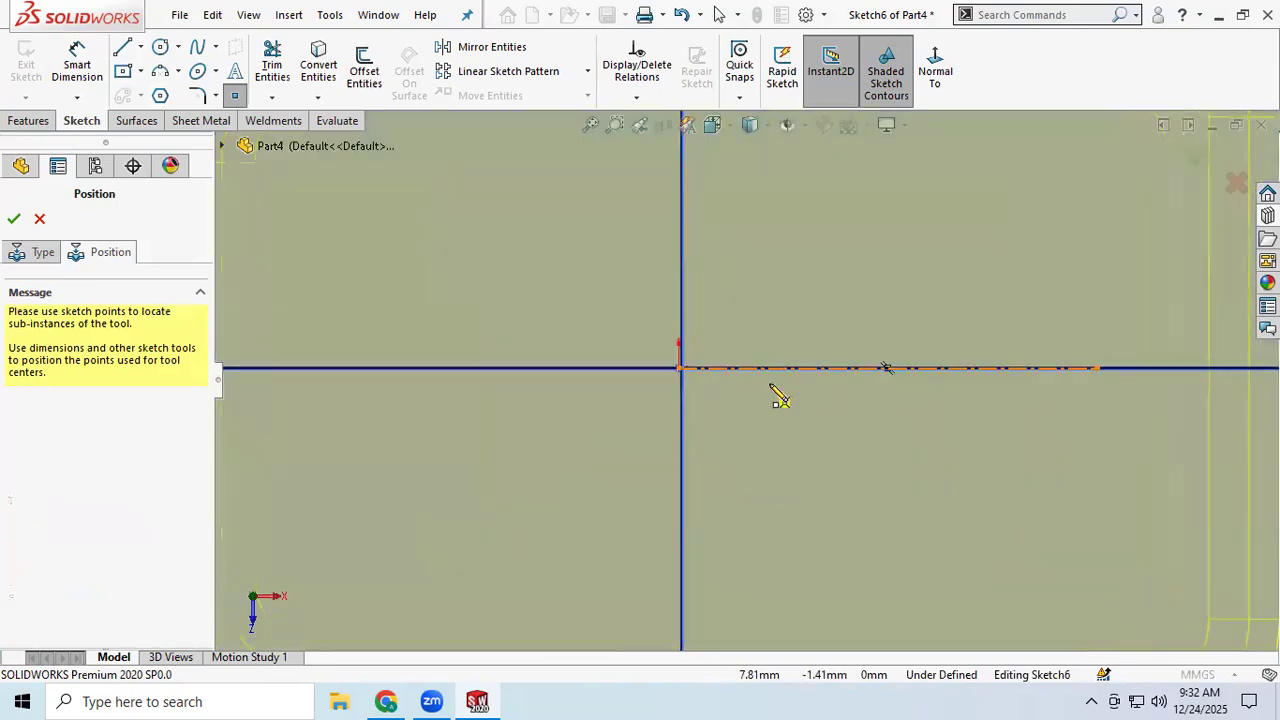
pyautogui.scroll(-4, 636, 357)
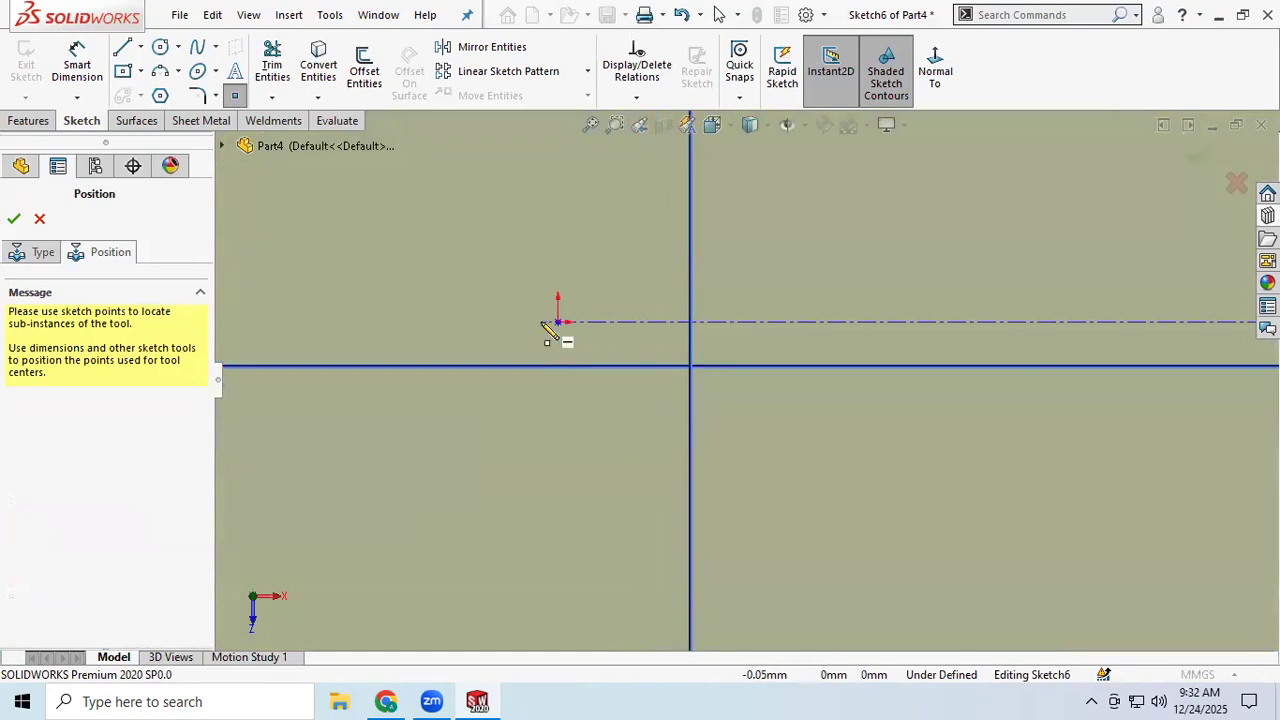
pyautogui.click(77, 58)
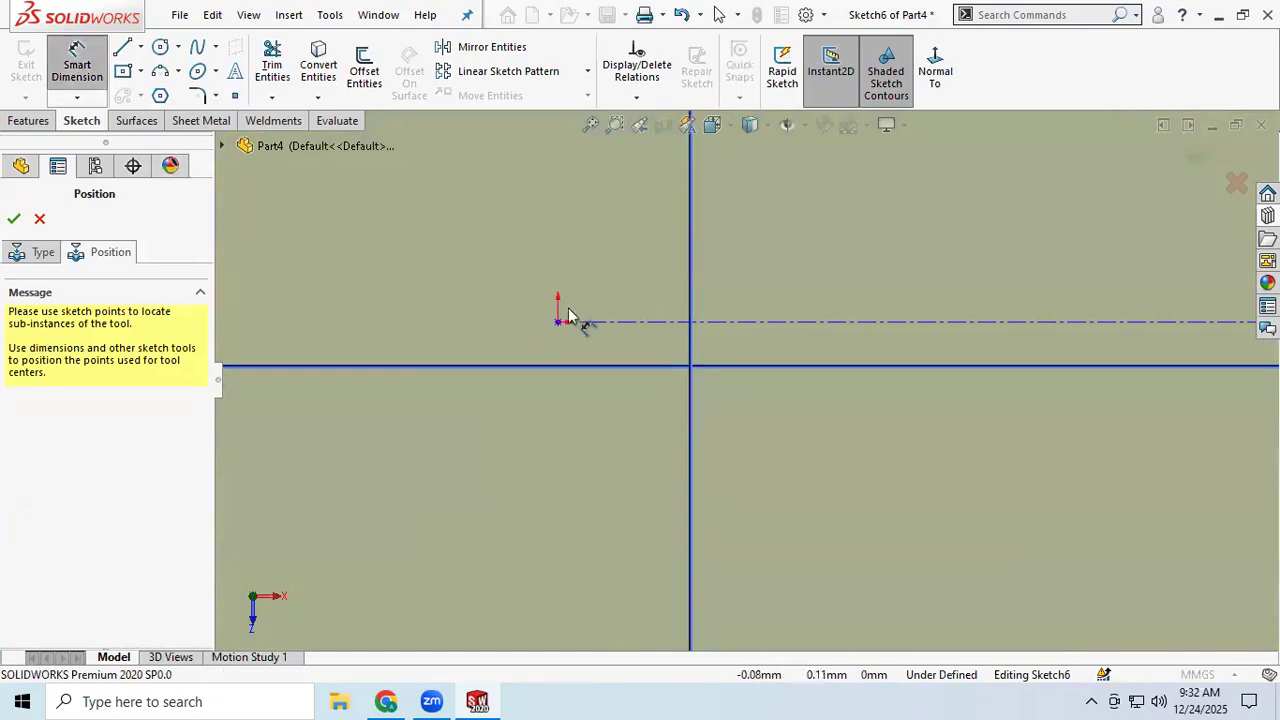
pyautogui.click(558, 323)
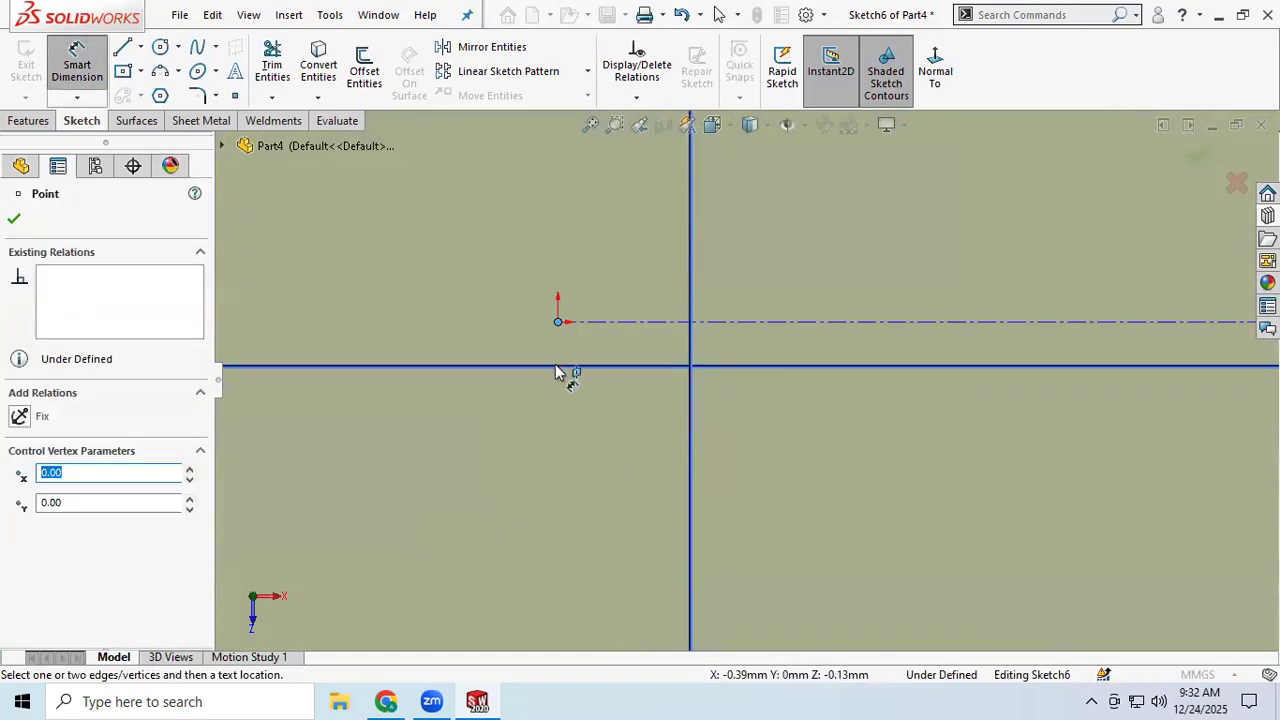
pyautogui.click(565, 369)
pyautogui.click(502, 351)
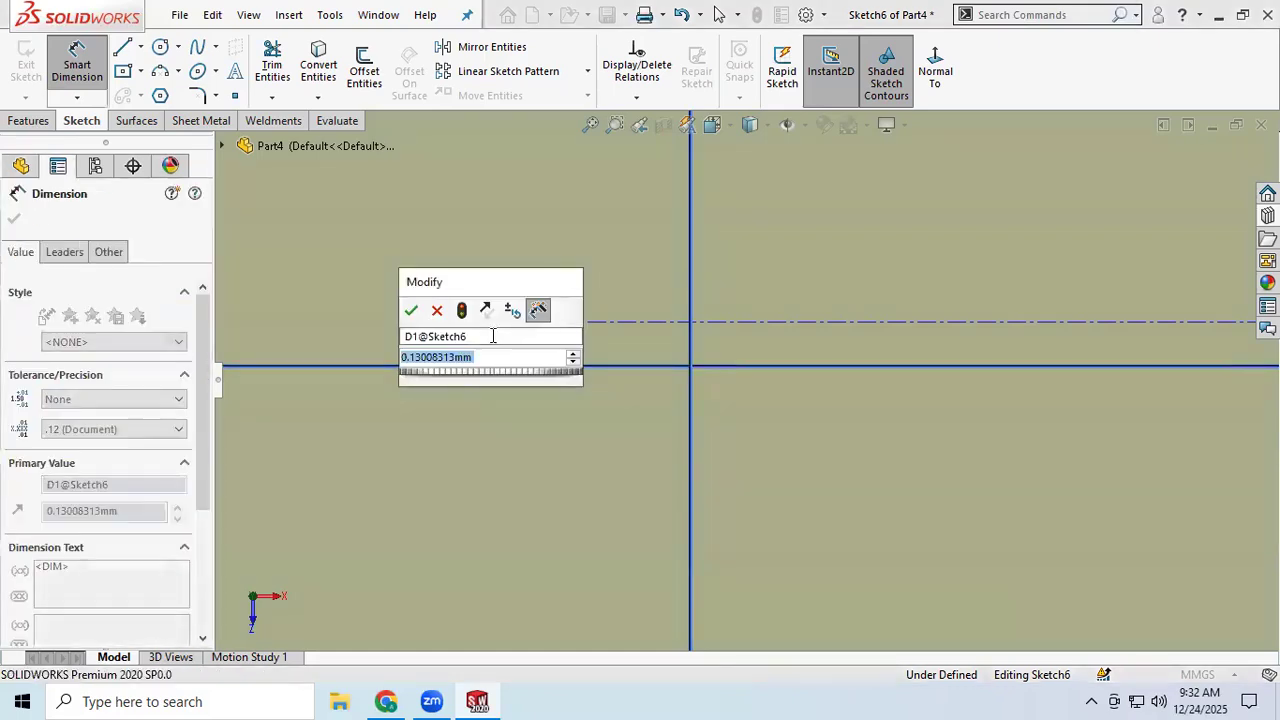
pyautogui.write('0')
pyautogui.press('Return')
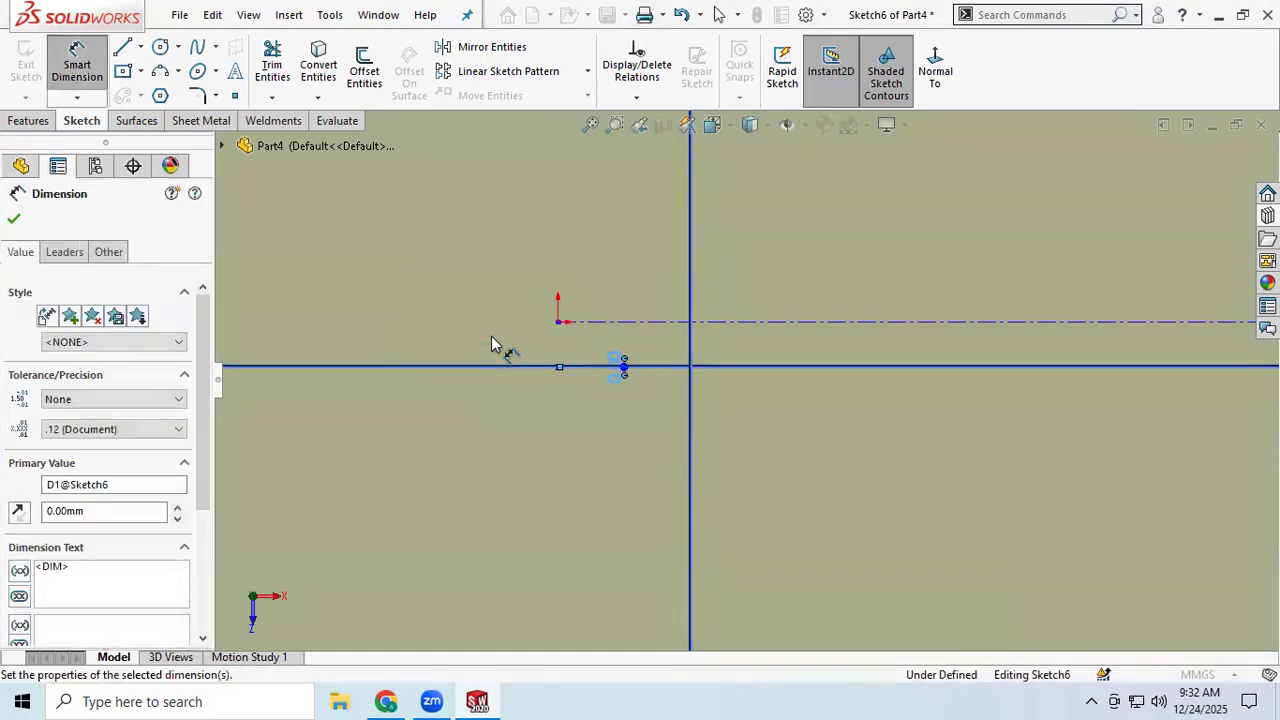
# - Try to add a second 0 mm dimension to the form tool's position point and cancel the form tool placement
pyautogui.click(560, 369)
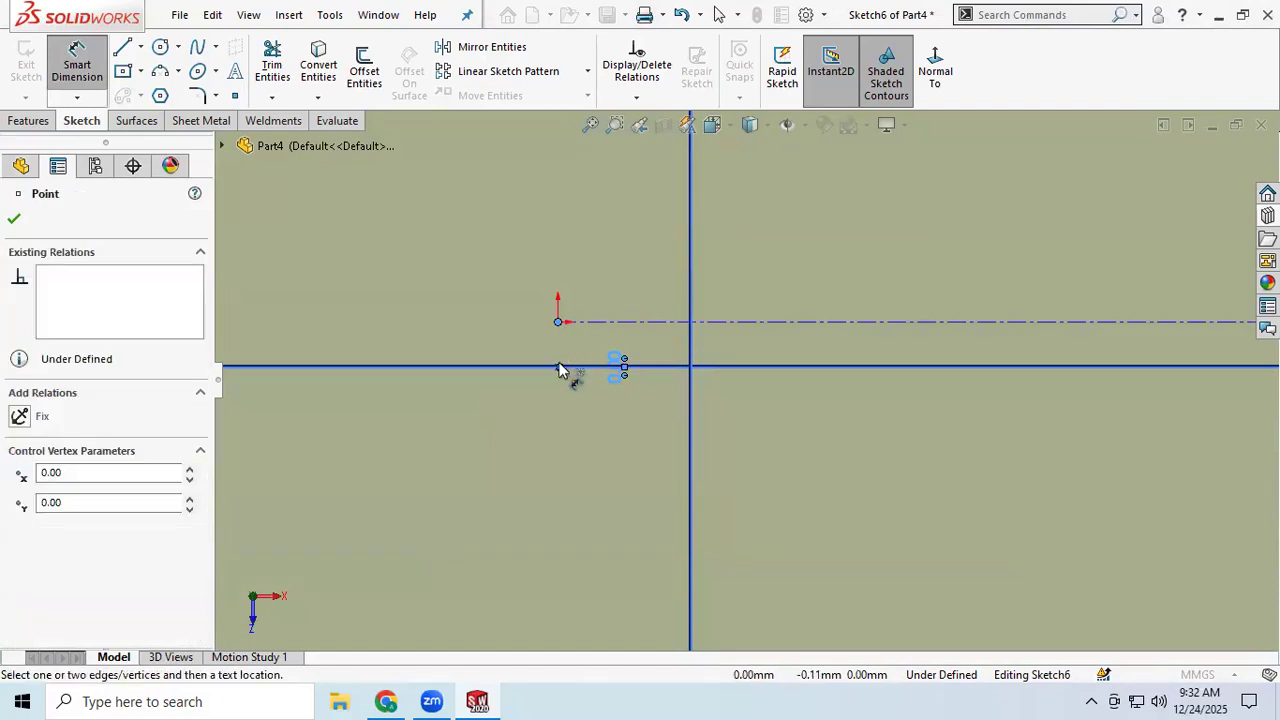
pyautogui.click(560, 369)
pyautogui.click(515, 340)
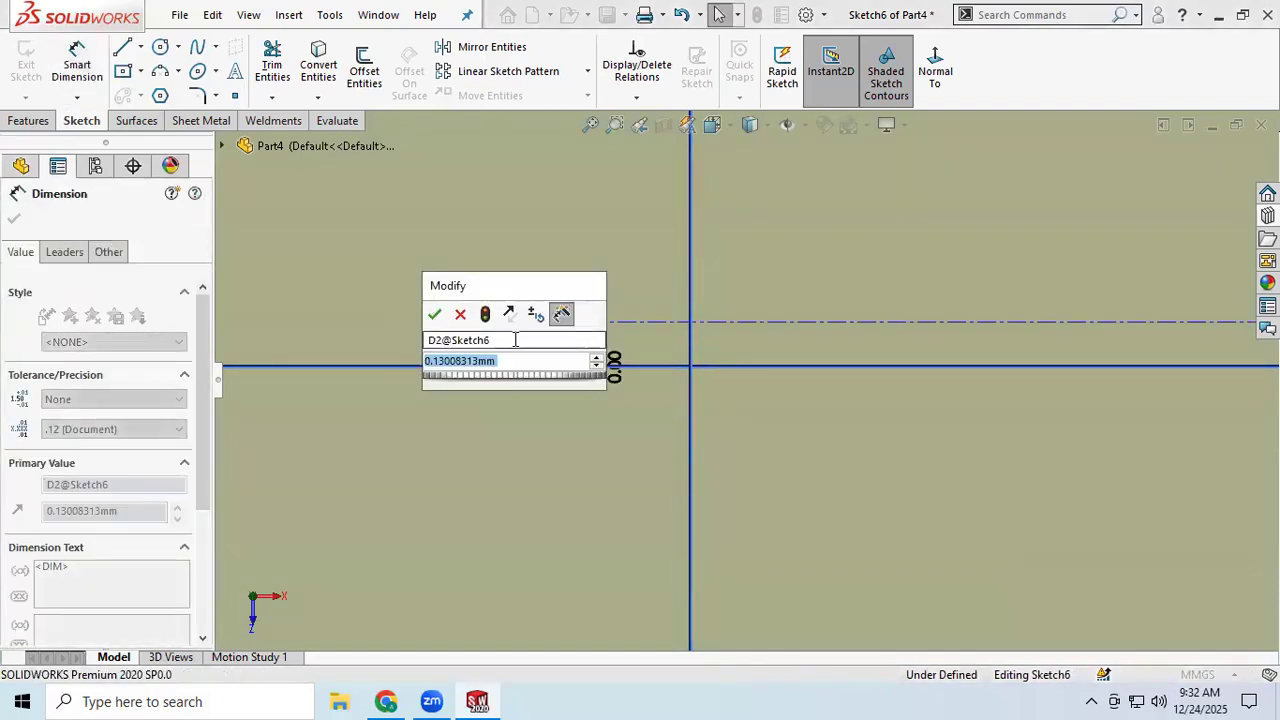
pyautogui.write('0')
pyautogui.press('Return')
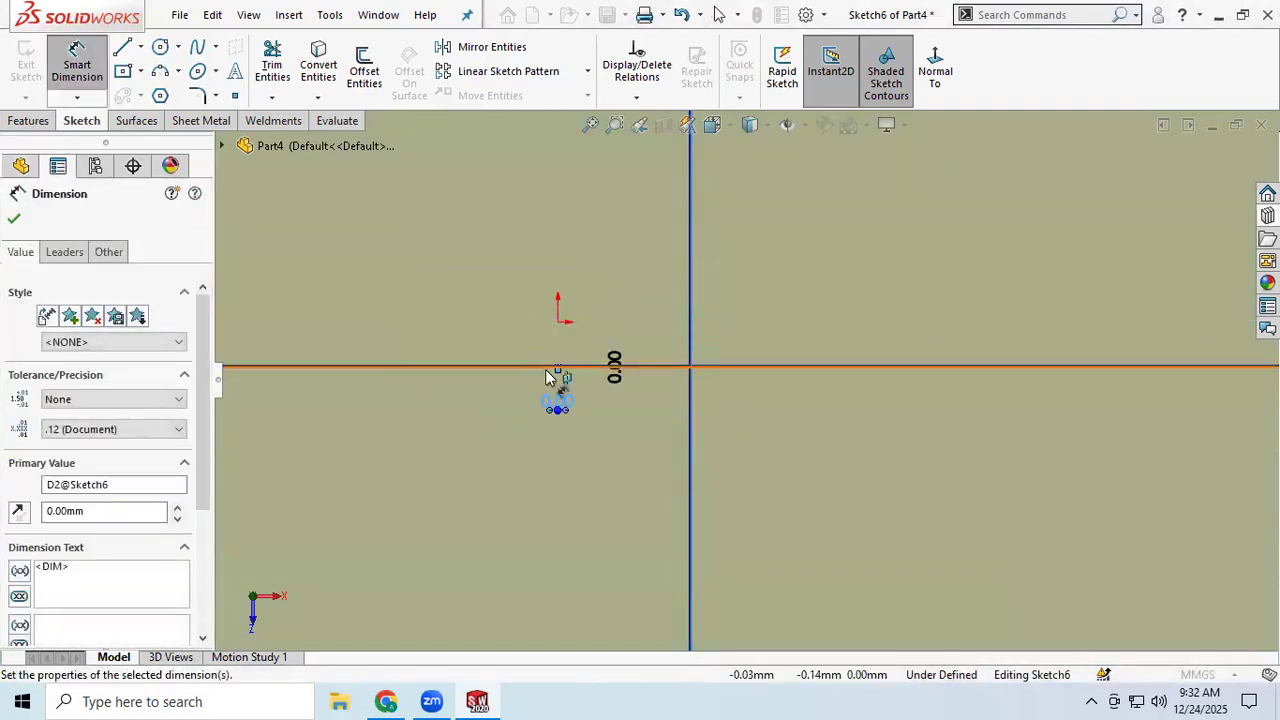
pyautogui.press('Escape')
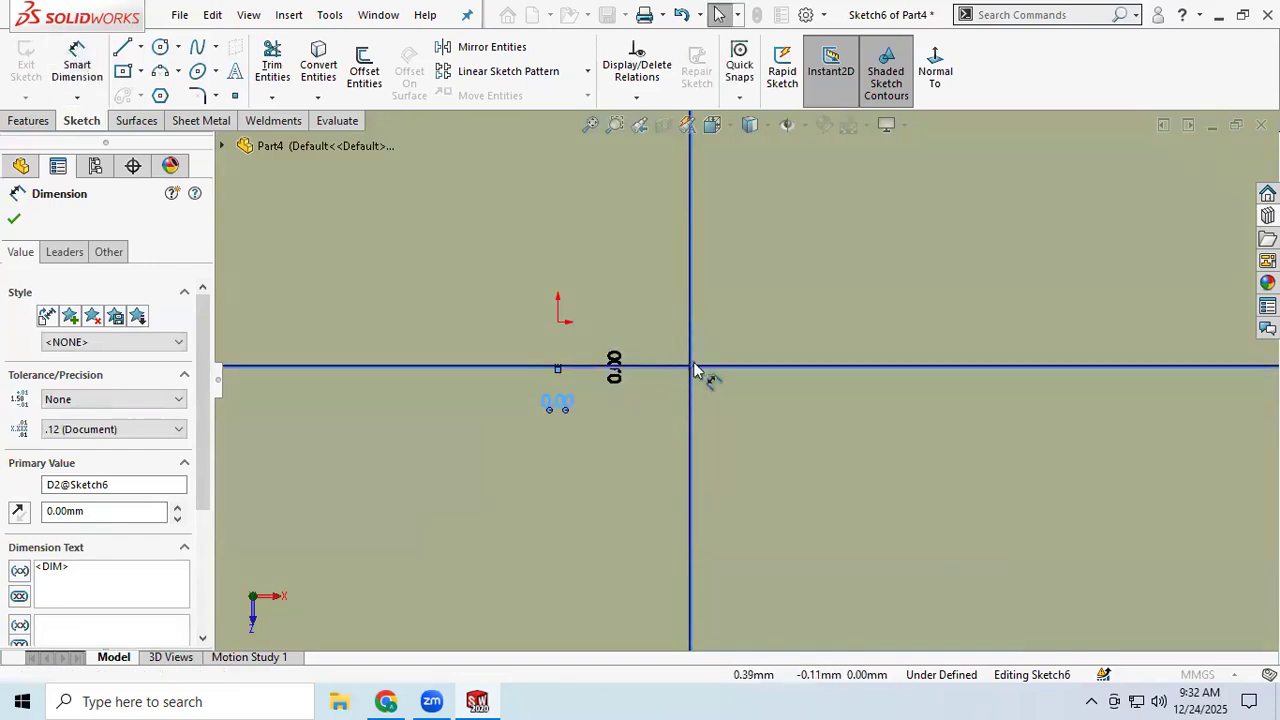
pyautogui.moveTo(686, 365); pyautogui.dragTo(689, 366)
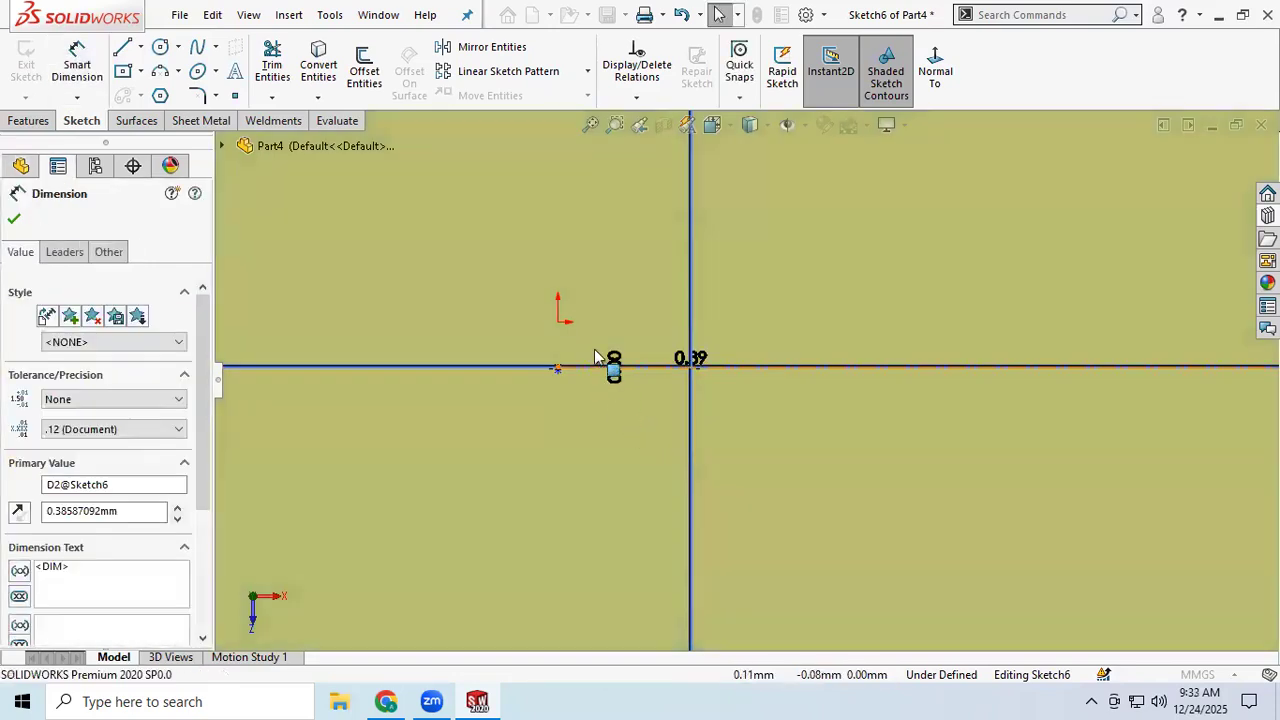
pyautogui.press('Escape')
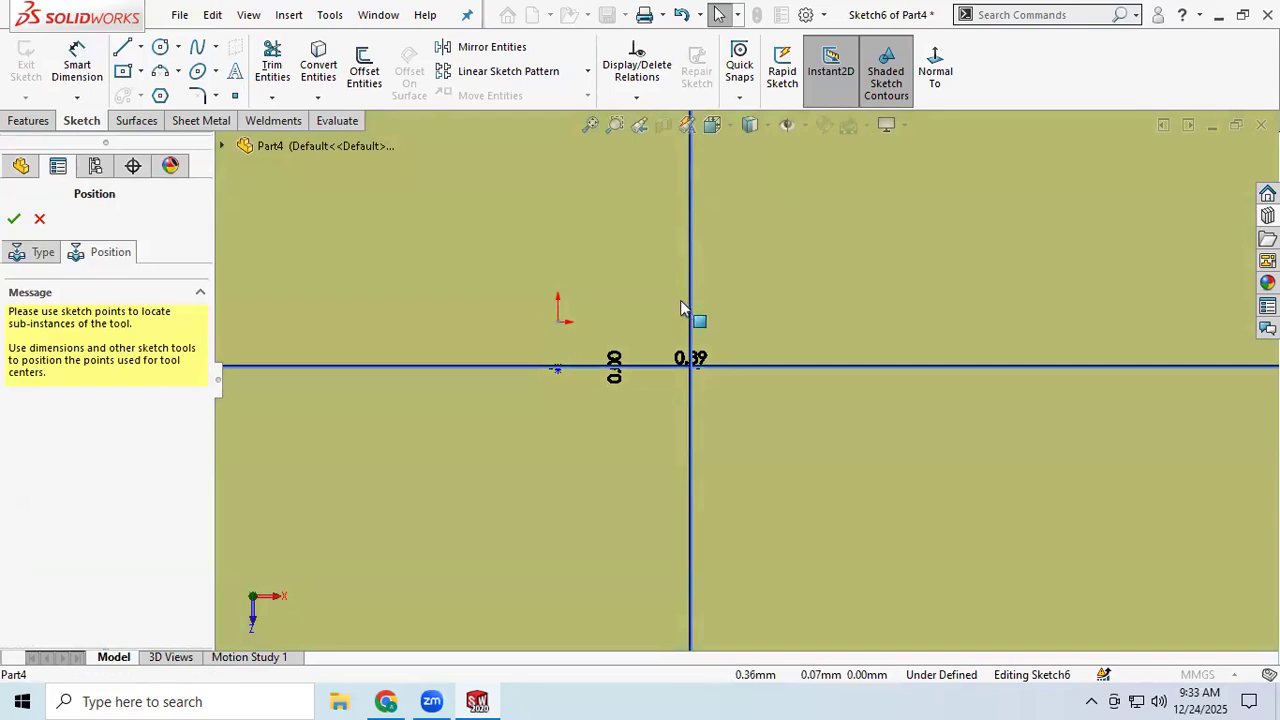
pyautogui.click(39, 221)
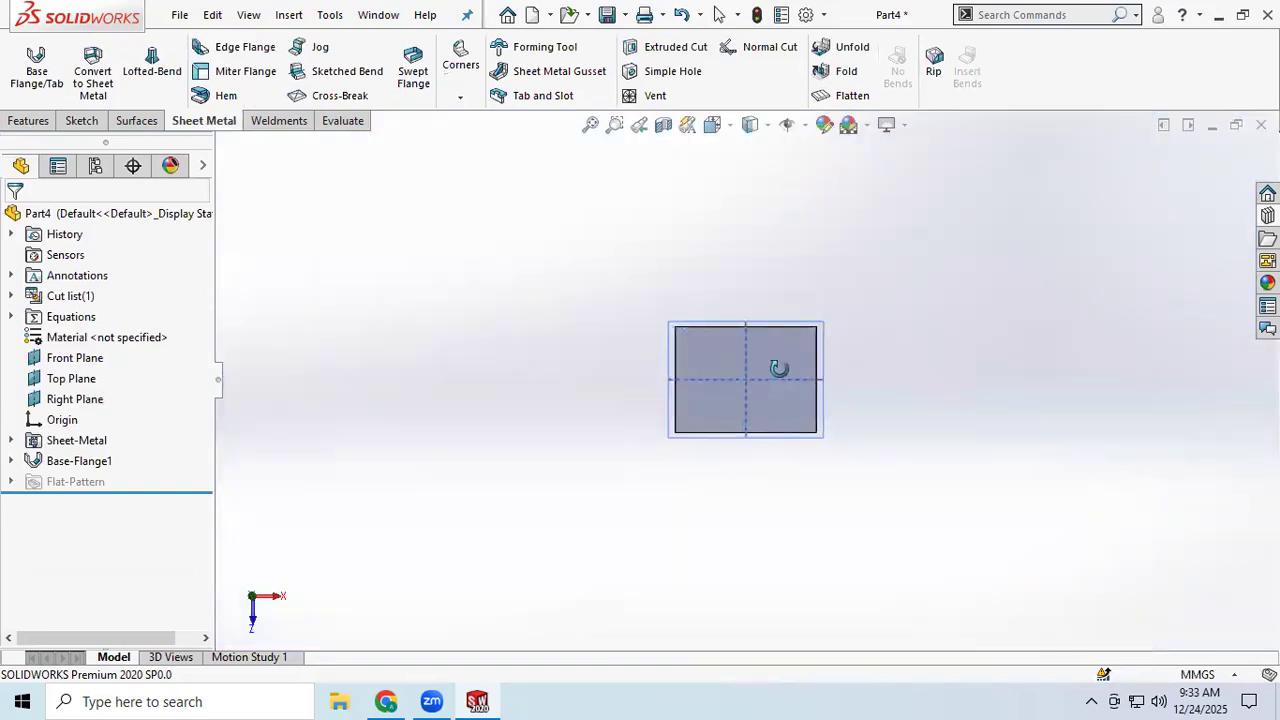
# - Place the Sink forming tool from the Design Library on the upper face of the base flange
pyautogui.moveTo(779, 368); pyautogui.dragTo(753, 232, button='middle')
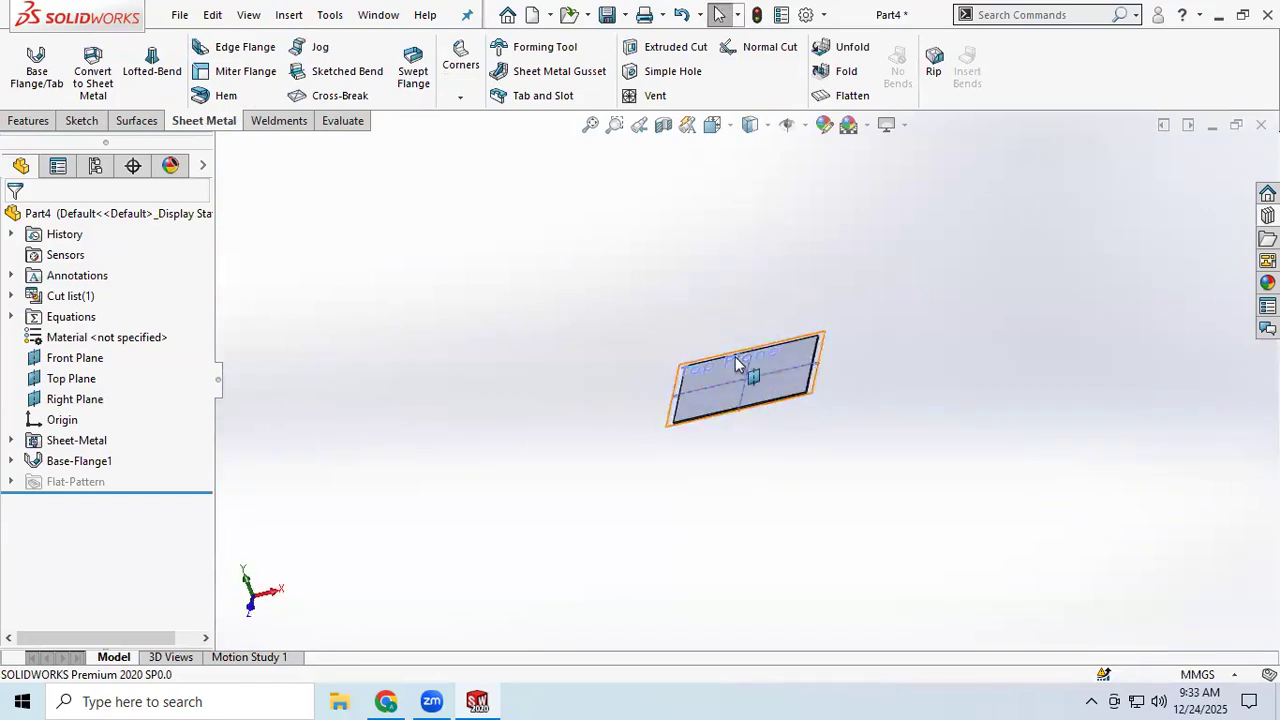
pyautogui.scroll(-6, 744, 395)
pyautogui.moveTo(519, 532); pyautogui.dragTo(500, 490, button='middle')
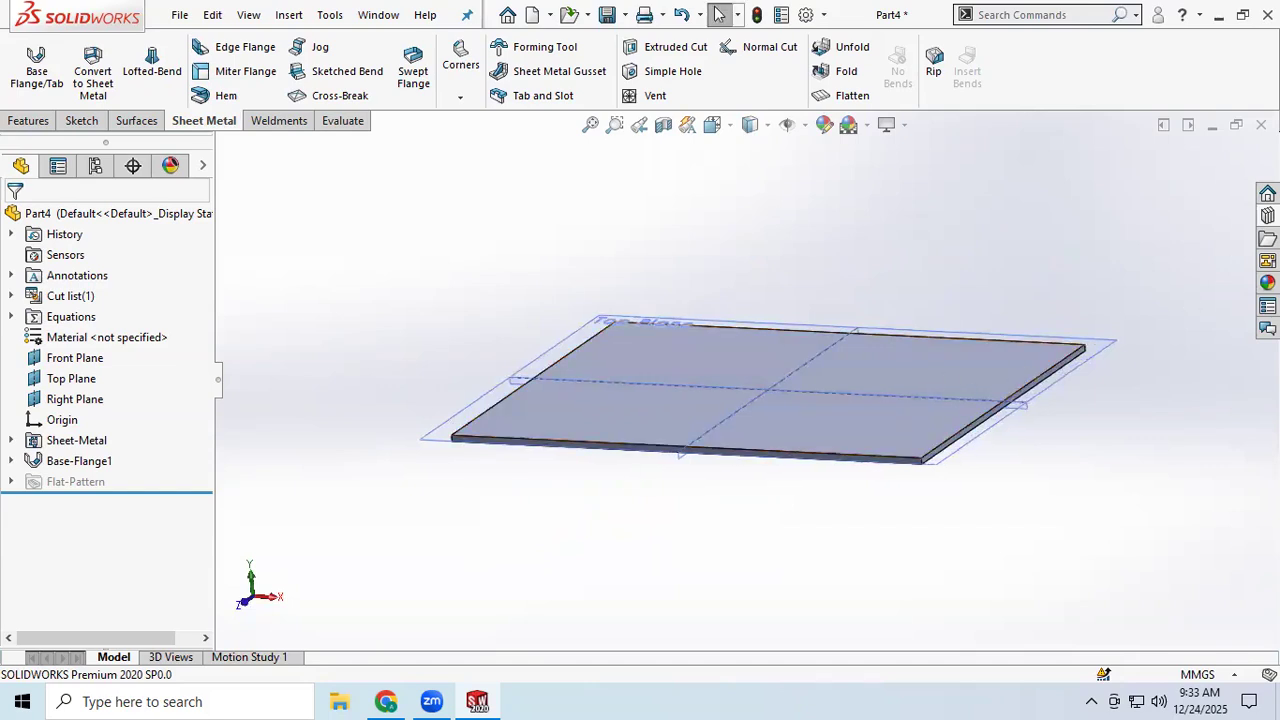
pyautogui.click(1267, 215)
pyautogui.moveTo(1075, 375); pyautogui.dragTo(767, 385)
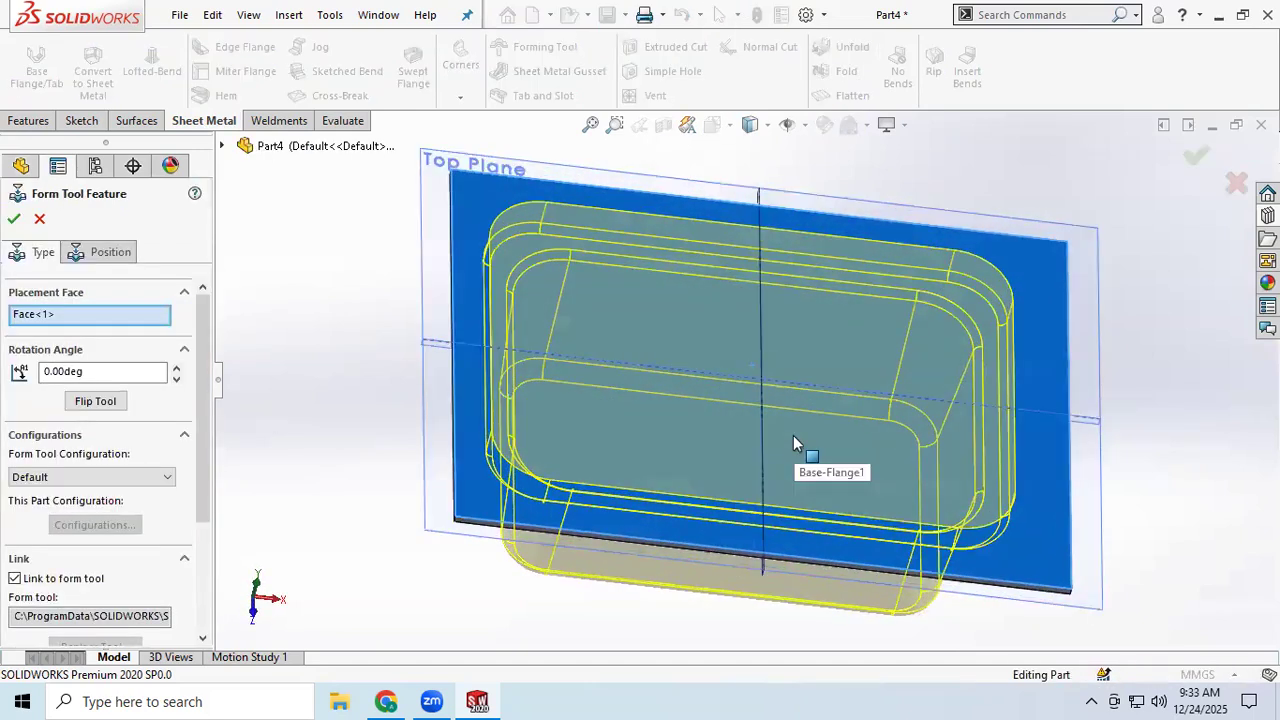
# - Dimension the distance from the form tool's position point to the Right Plane and set it to 0 mm
pyautogui.click(108, 252)
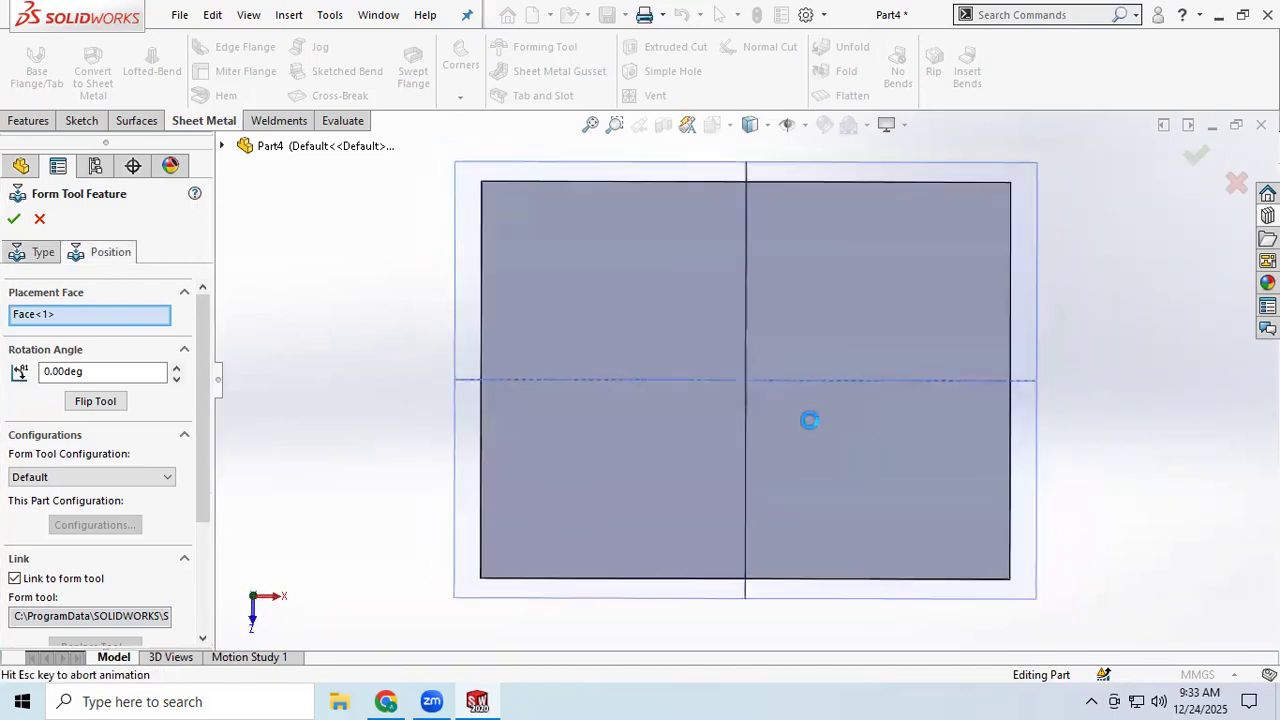
pyautogui.scroll(-4, 748, 390)
pyautogui.scroll(-2, 736, 372)
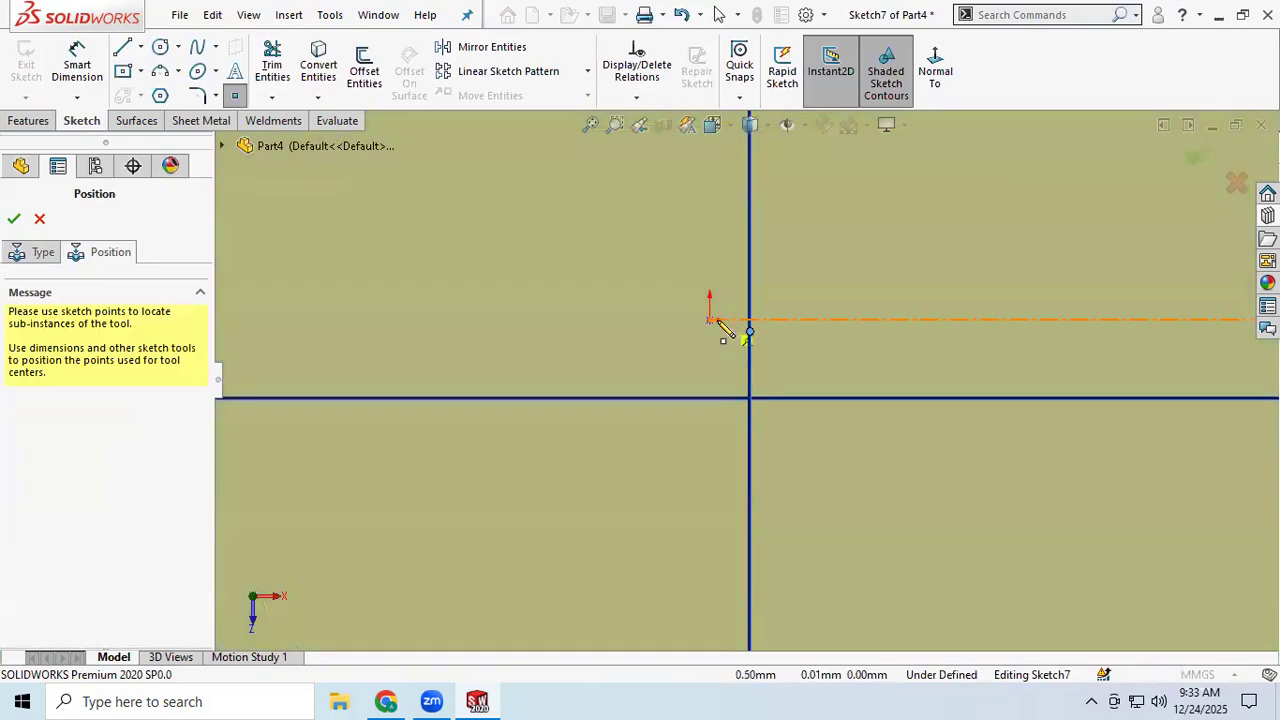
pyautogui.click(77, 65)
pyautogui.click(751, 305)
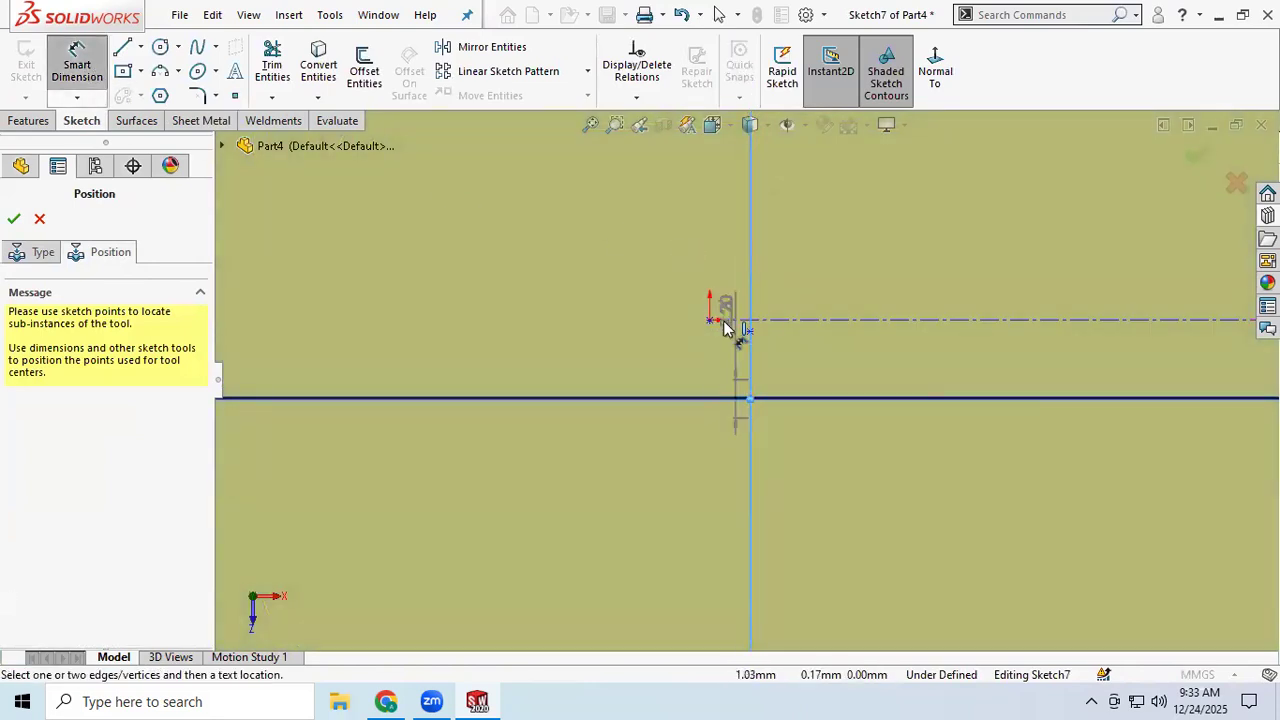
pyautogui.click(708, 321)
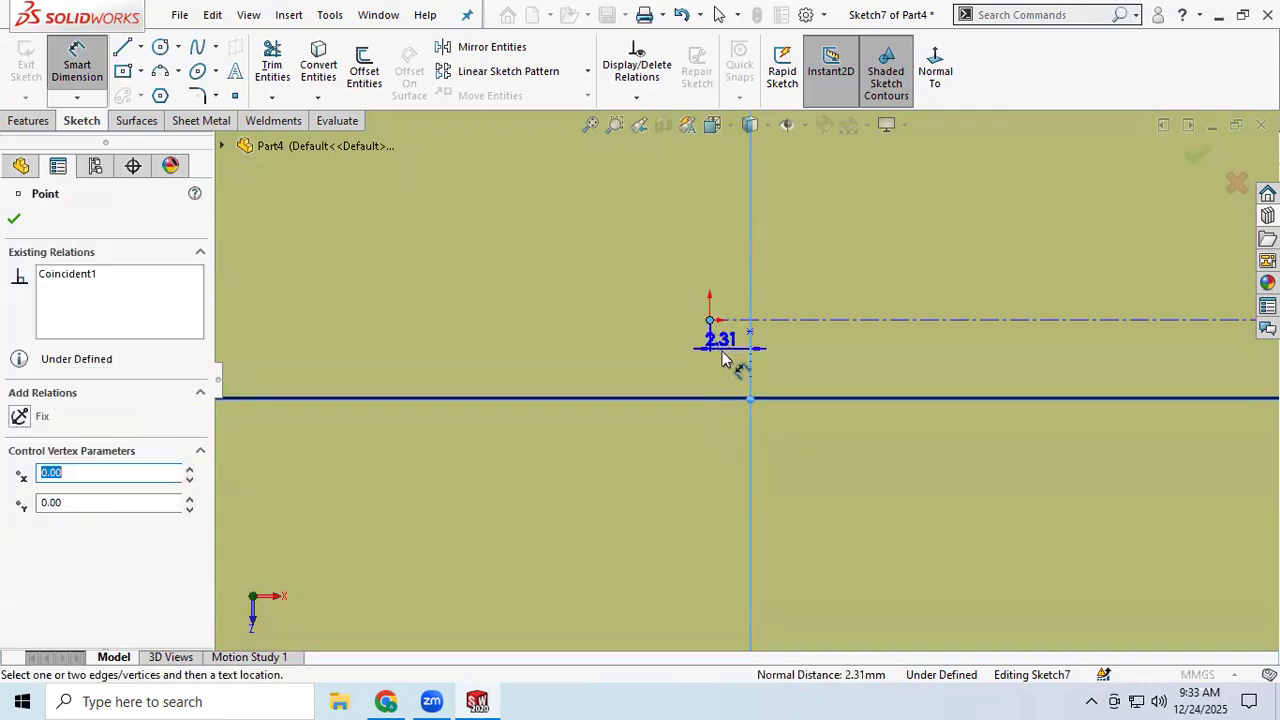
pyautogui.click(724, 243)
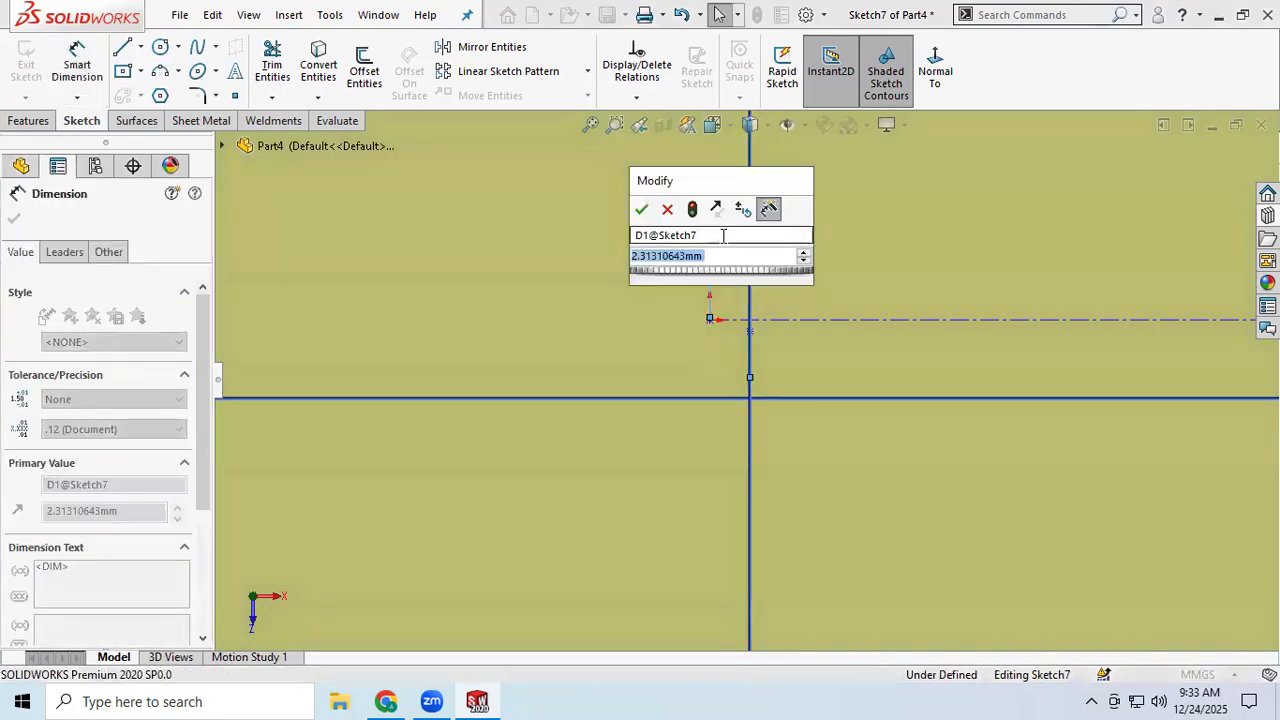
pyautogui.press('Return')
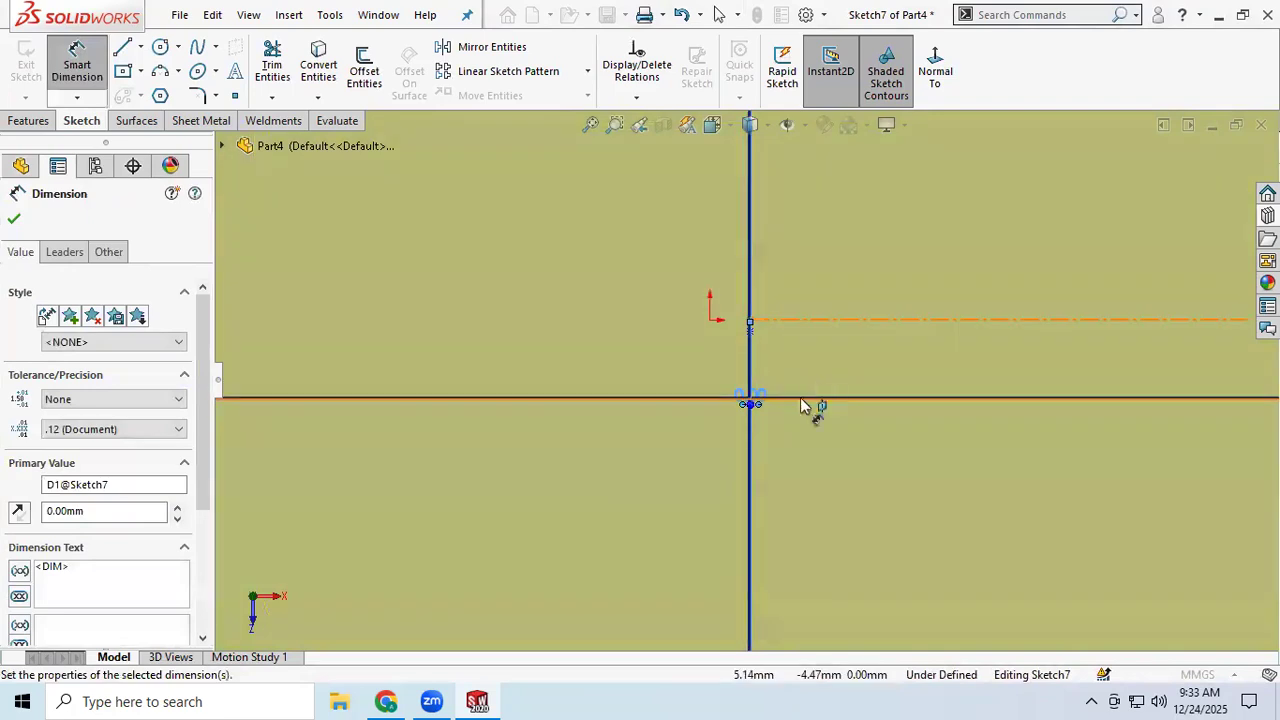
# - Dimension the distance from the form tool's horizontal construction line to the Front Plane and set it to 0 mm
pyautogui.click(820, 323)
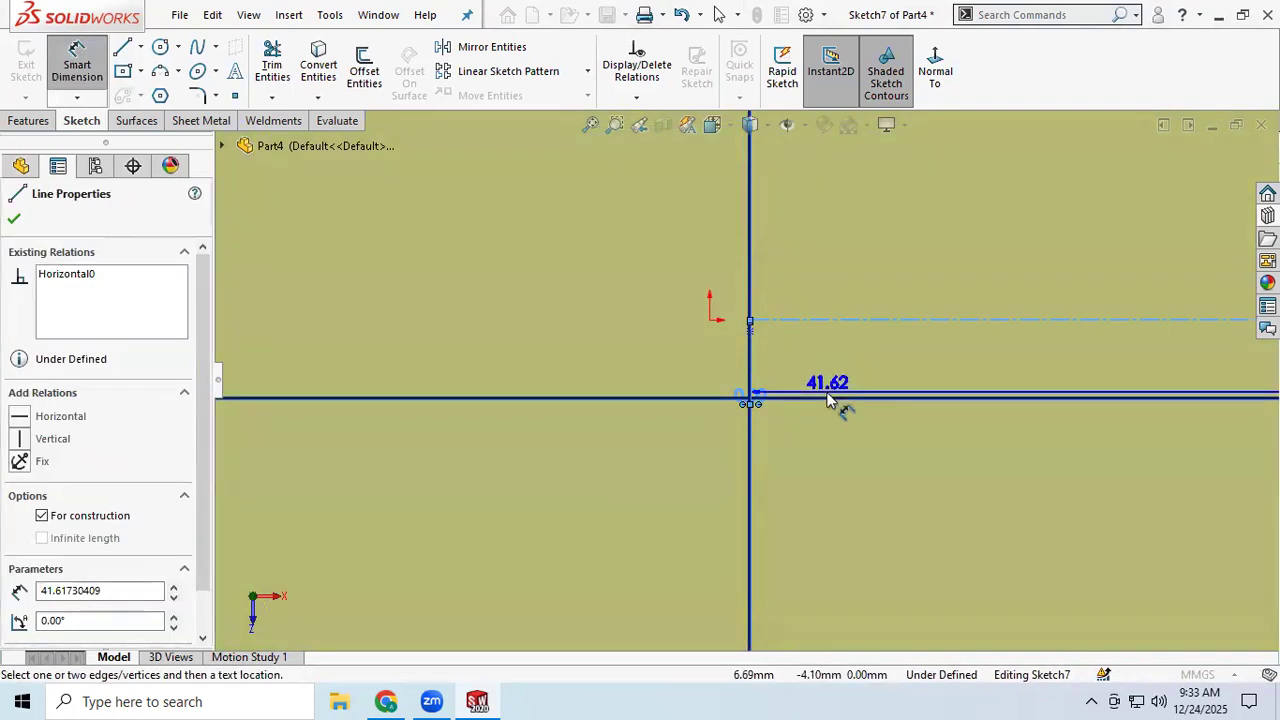
pyautogui.click(814, 401)
pyautogui.click(688, 364)
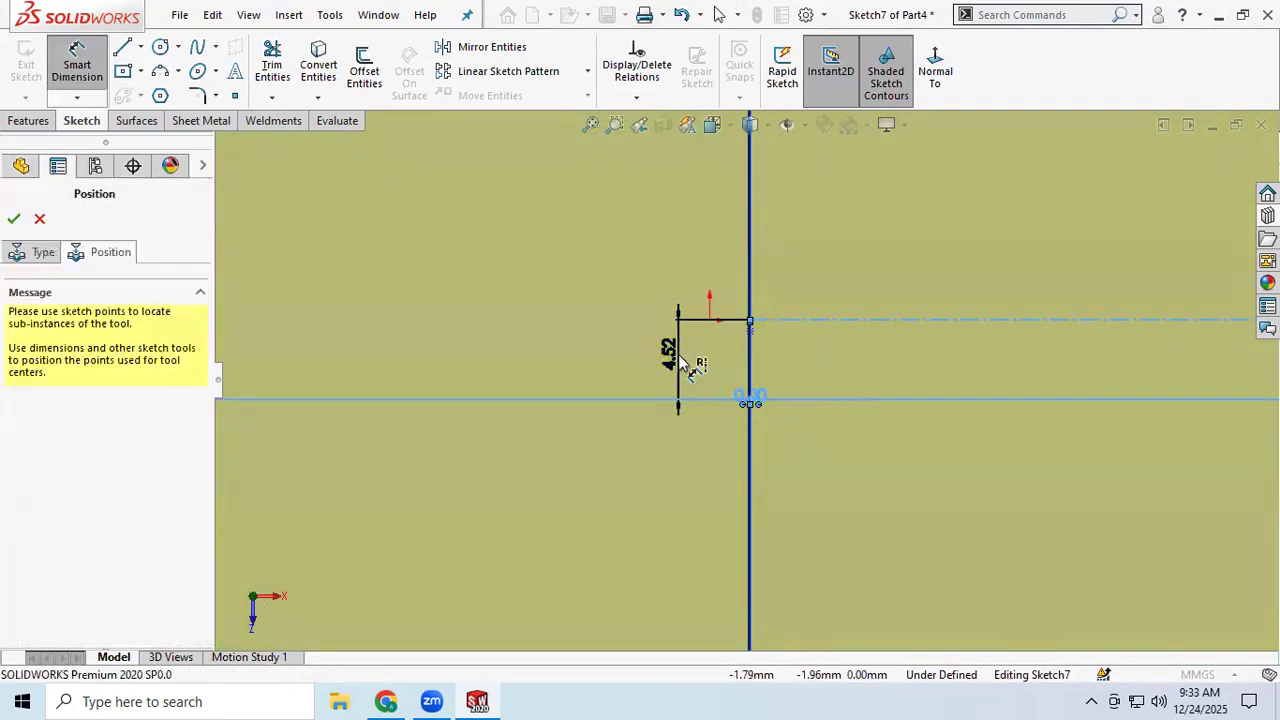
pyautogui.write('0')
pyautogui.press('Return')
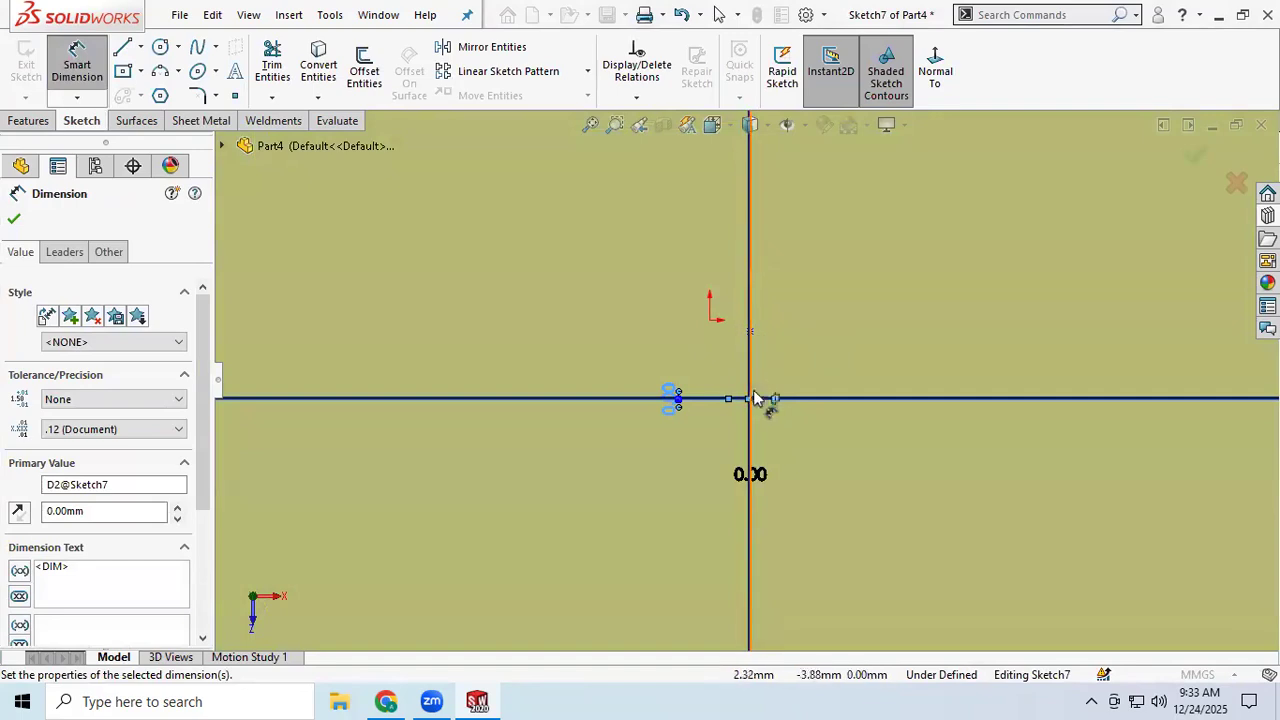
pyautogui.click(710, 319)
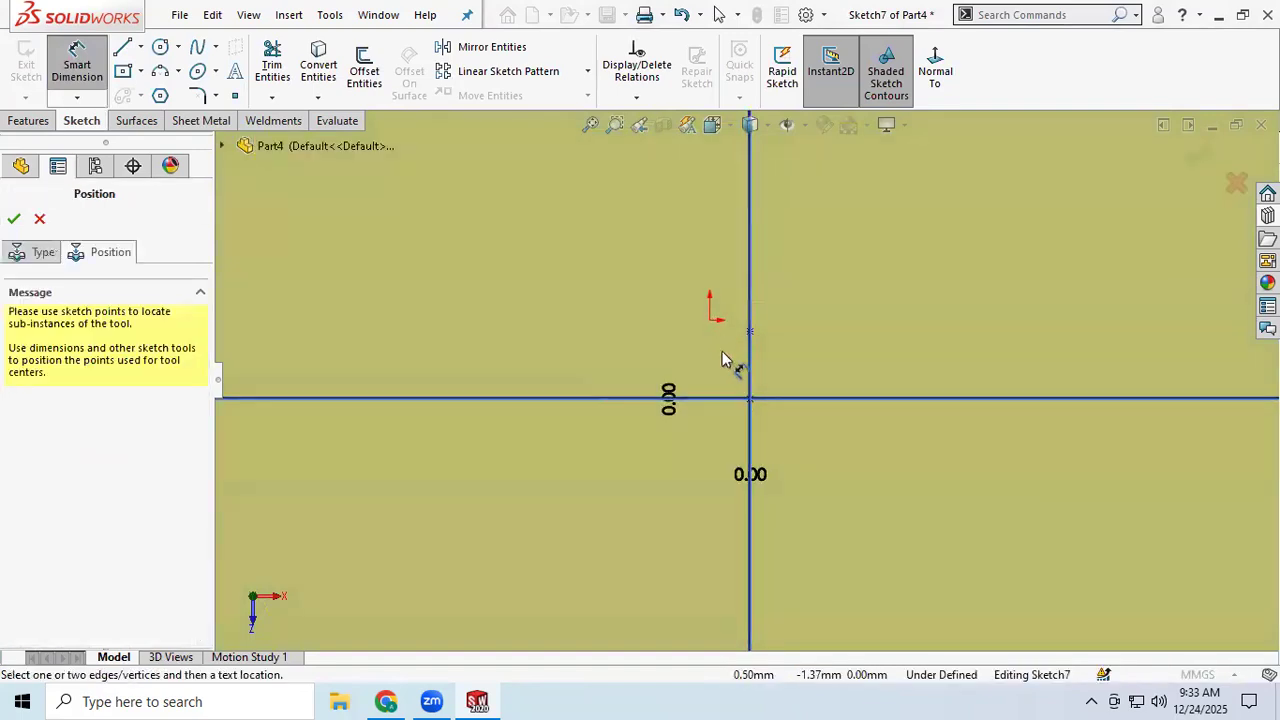
pyautogui.click(750, 399)
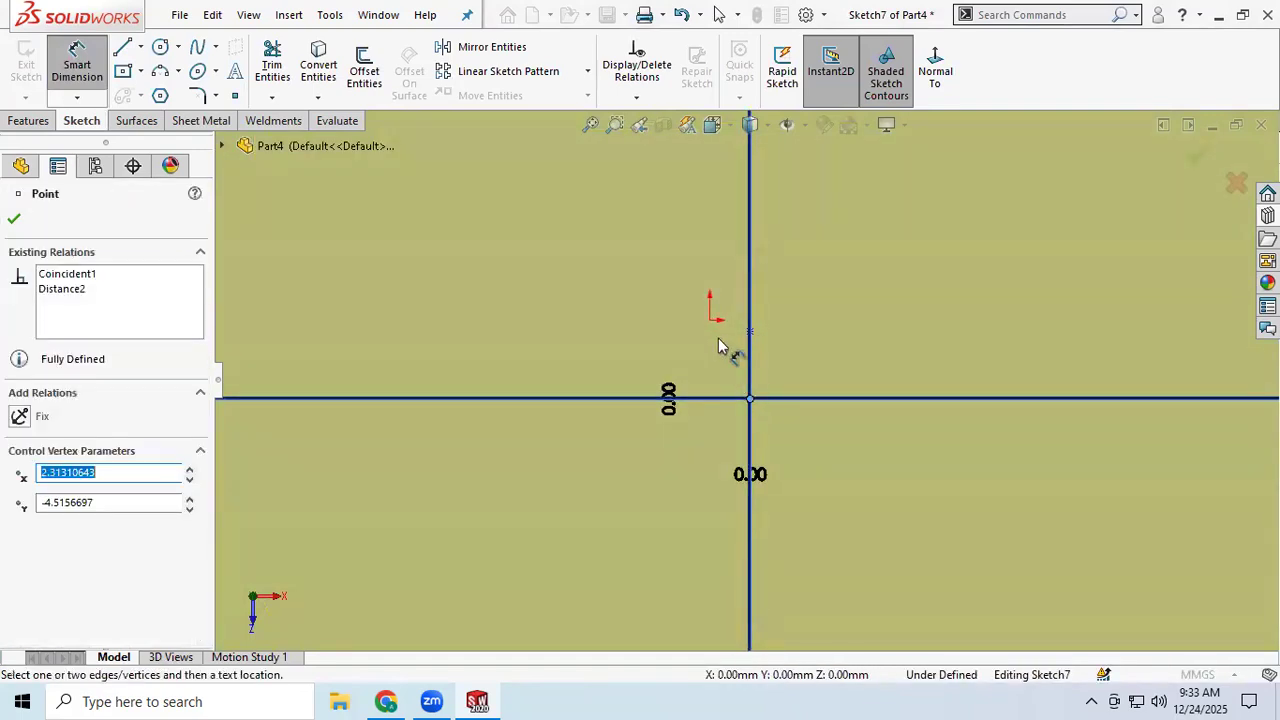
pyautogui.click(13, 219)
# - Inspect the form tool preview on the base flange and try to confirm the Form Tool Feature with the Default configuration
pyautogui.scroll(5, 742, 366)
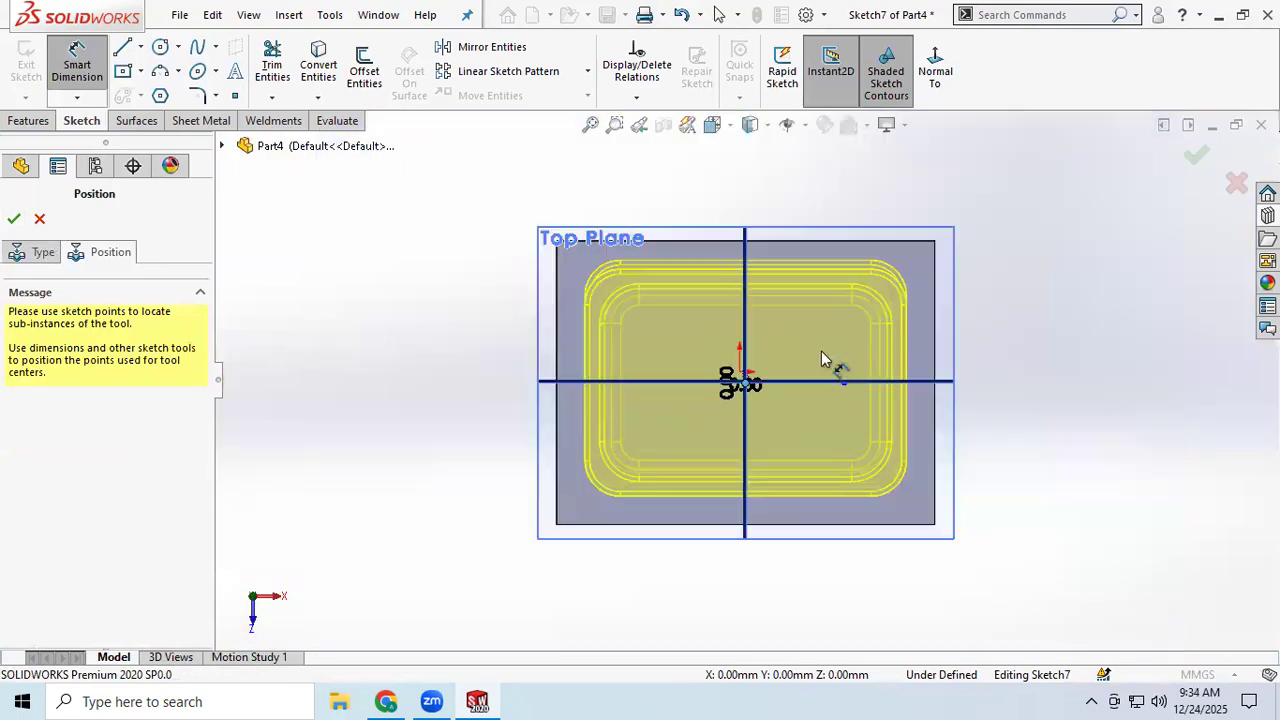
pyautogui.scroll(5, 828, 390)
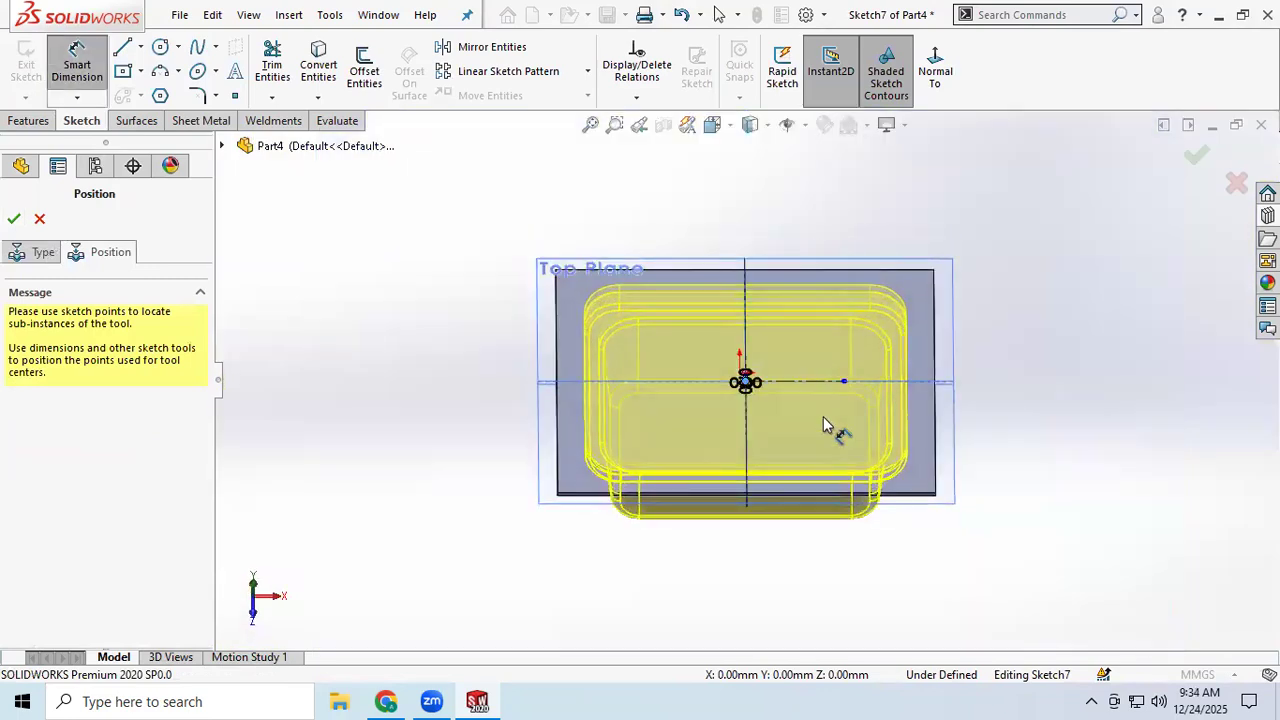
pyautogui.scroll(-4, 822, 418)
pyautogui.moveTo(688, 411); pyautogui.dragTo(678, 438, button='middle')
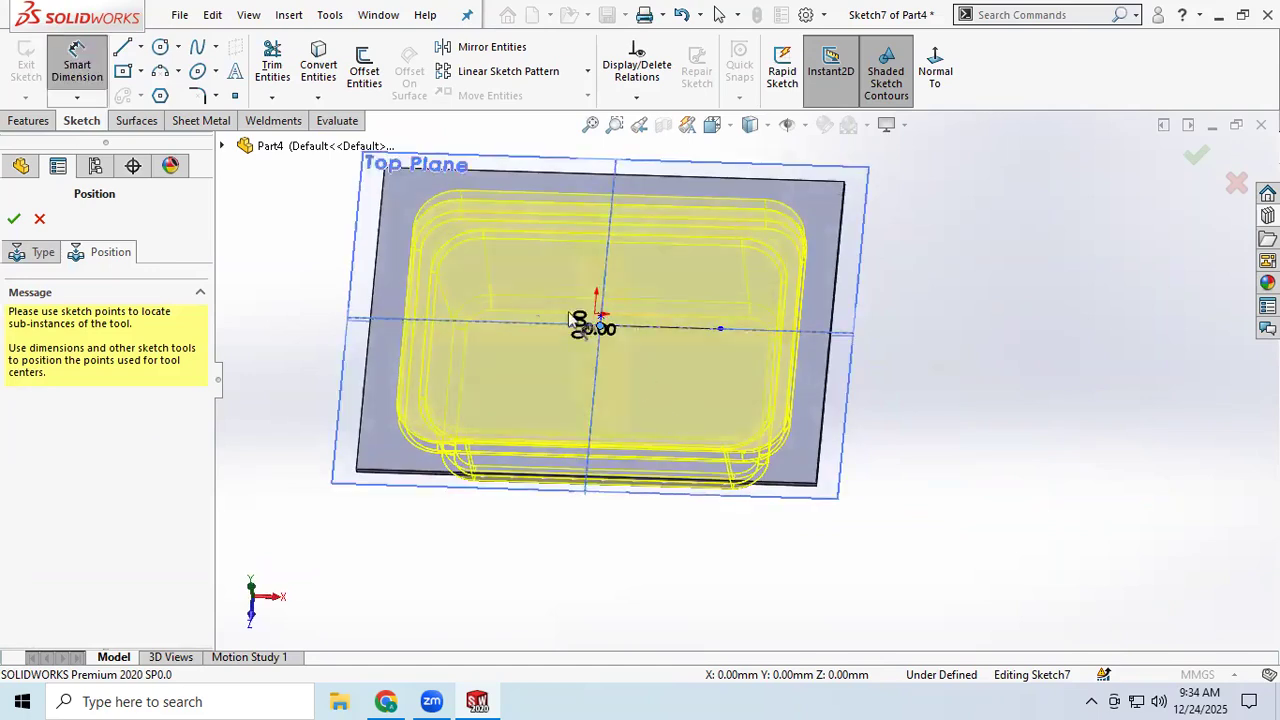
pyautogui.scroll(2, 747, 376)
pyautogui.moveTo(641, 344); pyautogui.dragTo(659, 305, button='middle')
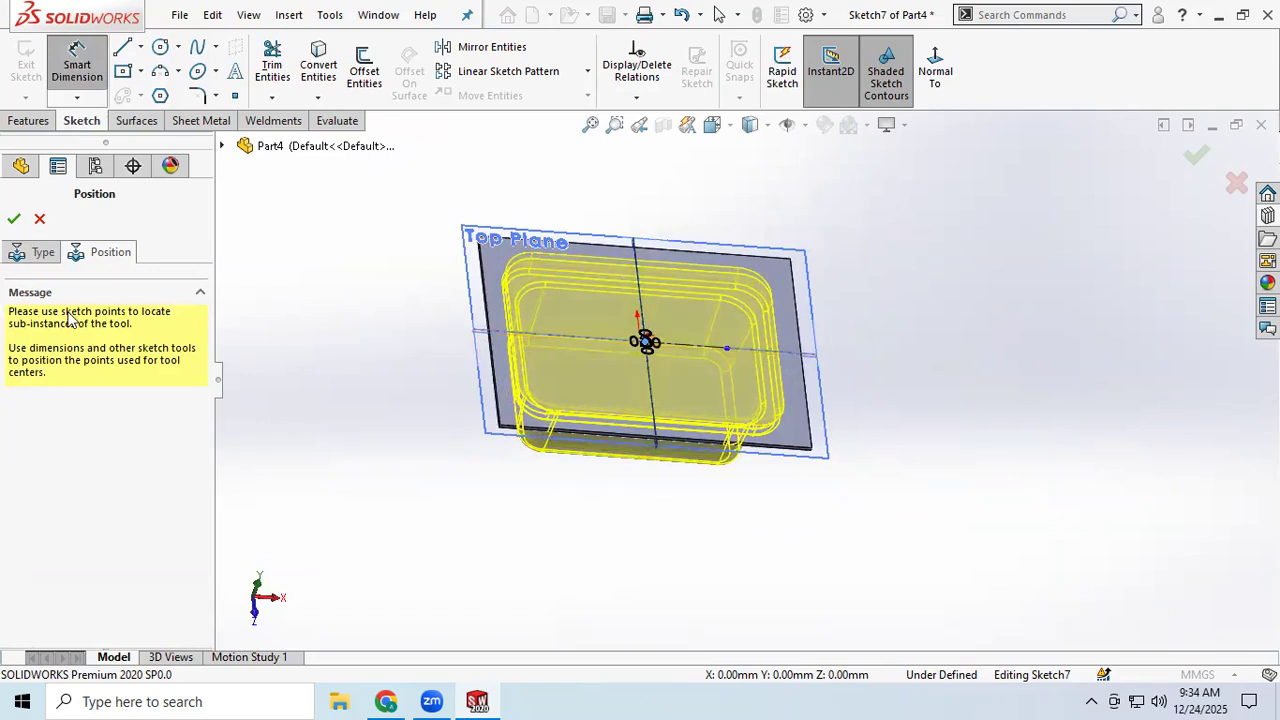
pyautogui.click(22, 252)
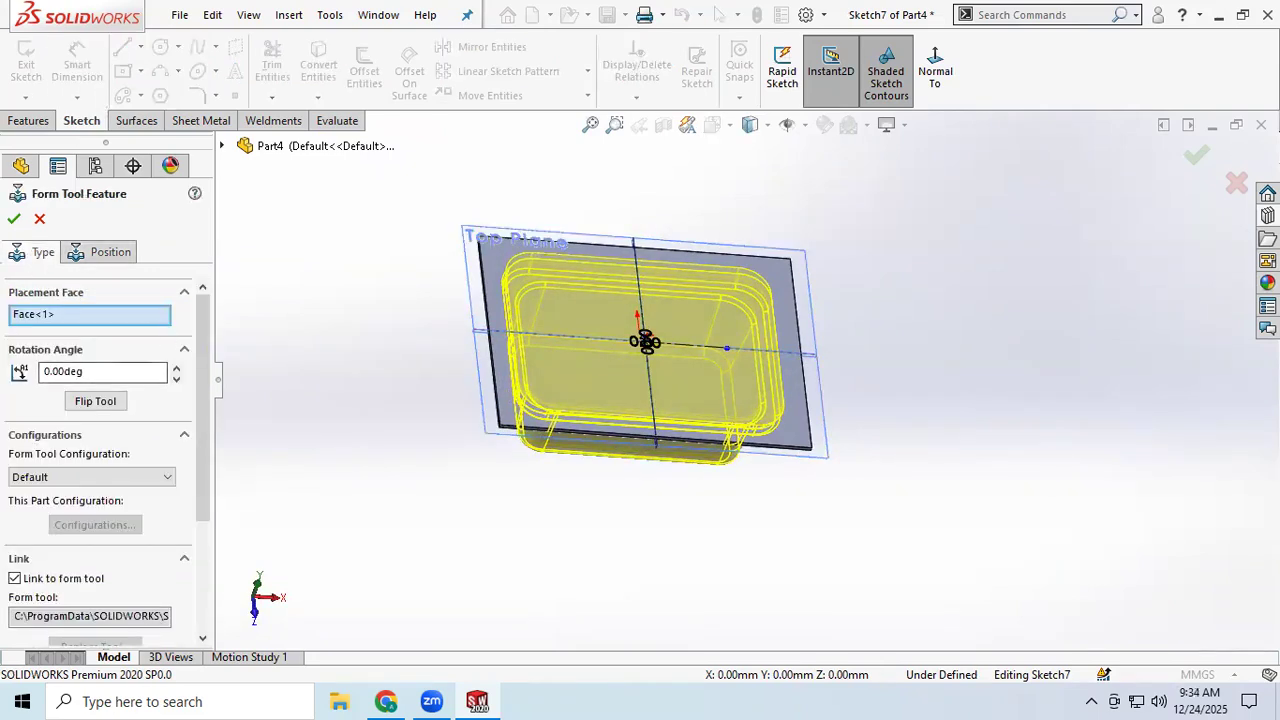
pyautogui.click(15, 221)
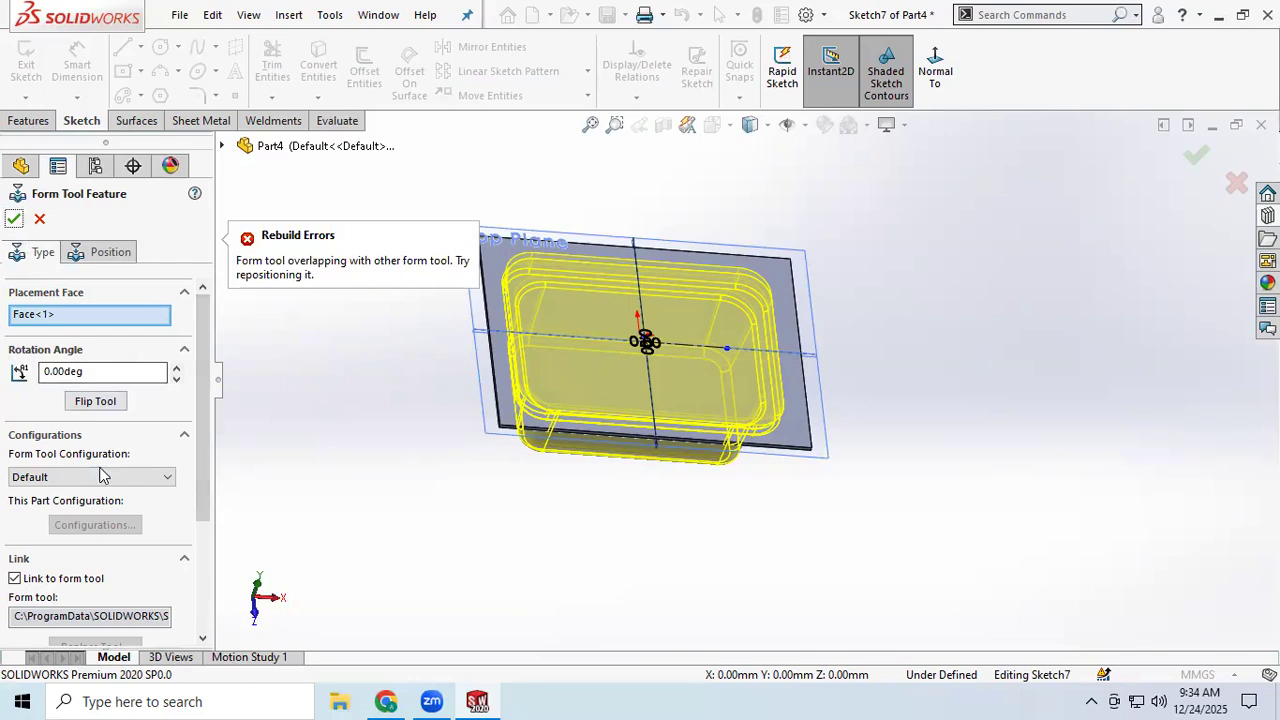
# - Return to the form tool's position sketch and delete the 0 mm dimension between the construction line and the Front Plane
pyautogui.click(105, 252)
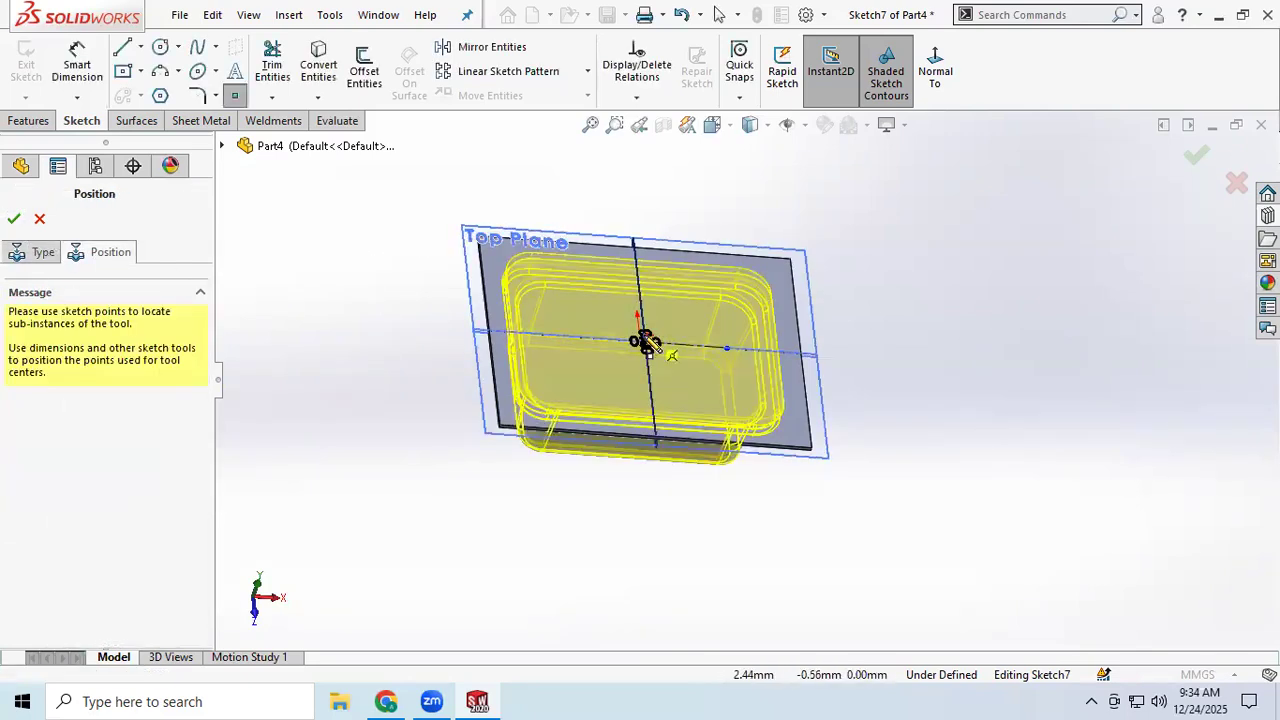
pyautogui.scroll(-10, 645, 343)
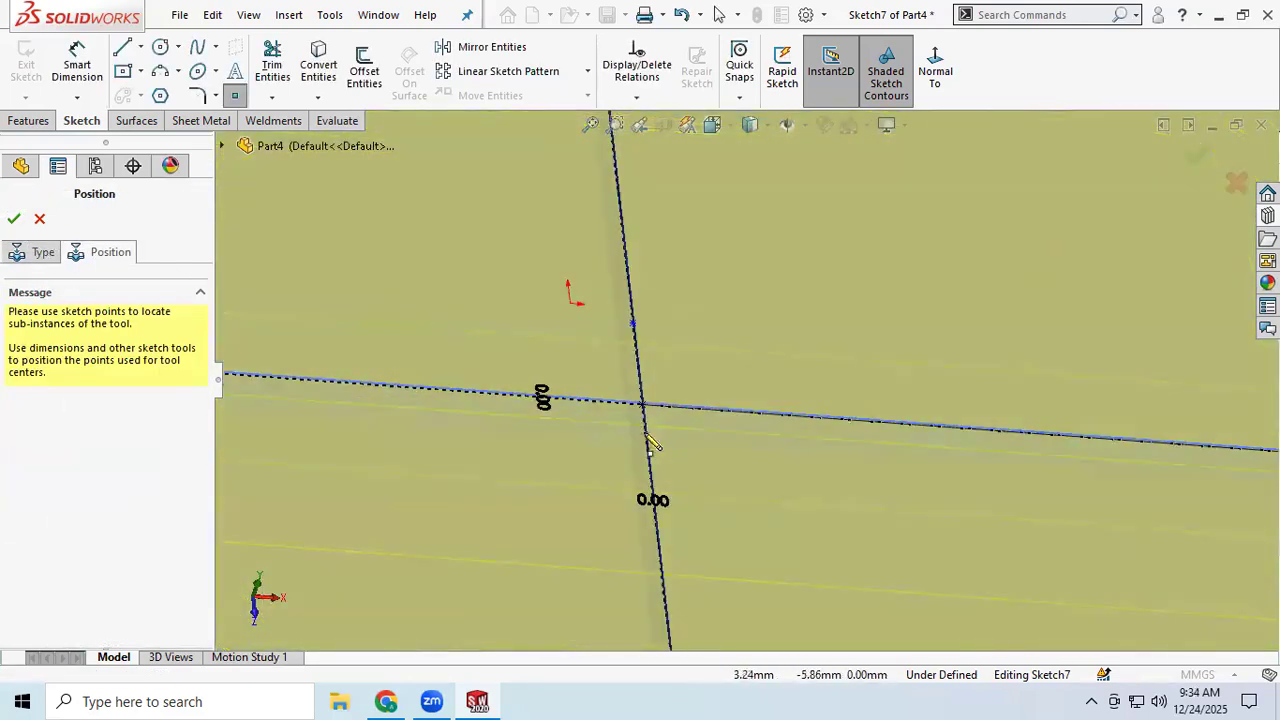
pyautogui.click(79, 72)
pyautogui.scroll(-3, 525, 402)
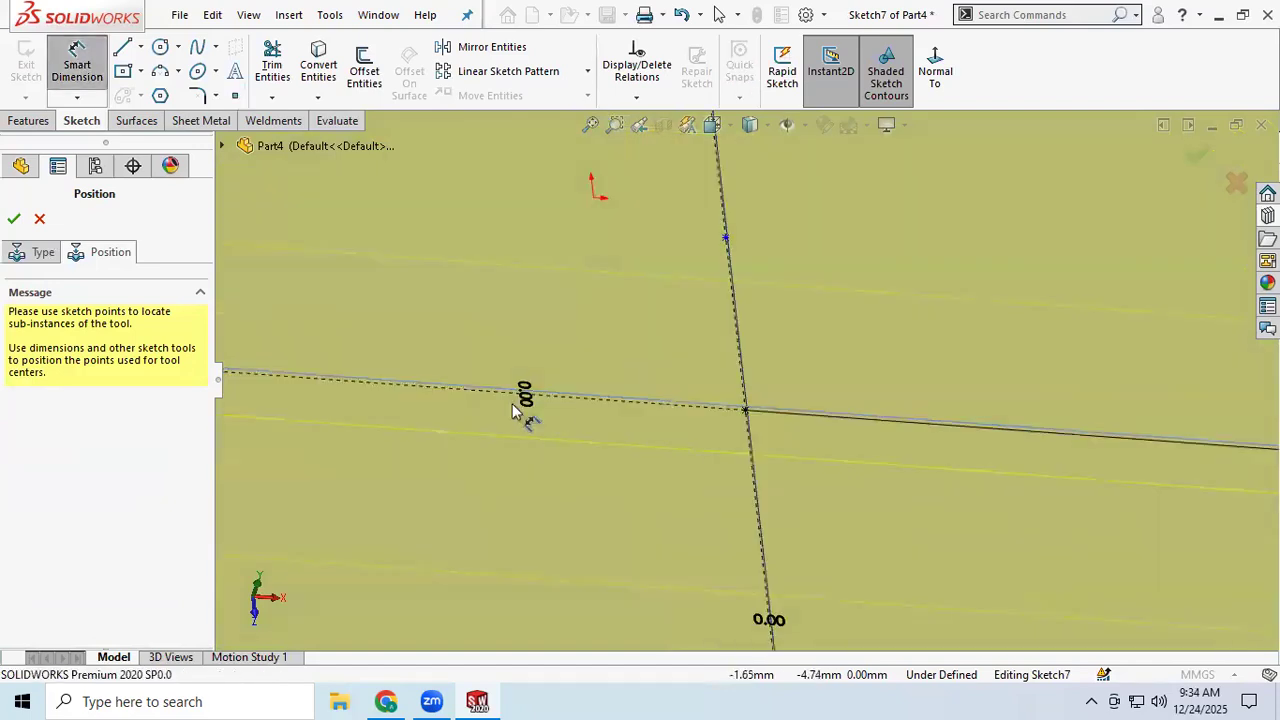
pyautogui.click(524, 392)
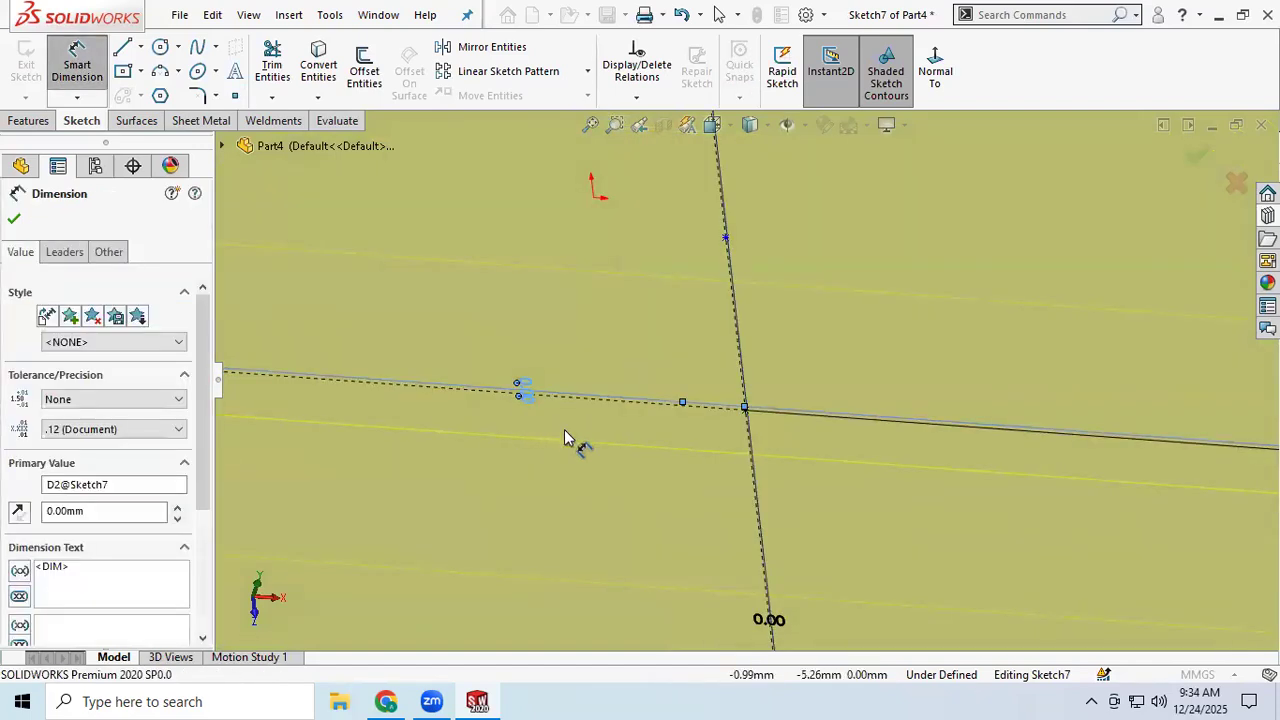
pyautogui.press('Delete')
# - Dimension the distance between the construction line's endpoint at the plane crossing and the sketch point beside it, and set it to 0 mm
pyautogui.scroll(2, 775, 401)
pyautogui.moveTo(775, 401); pyautogui.dragTo(748, 503, button='middle')
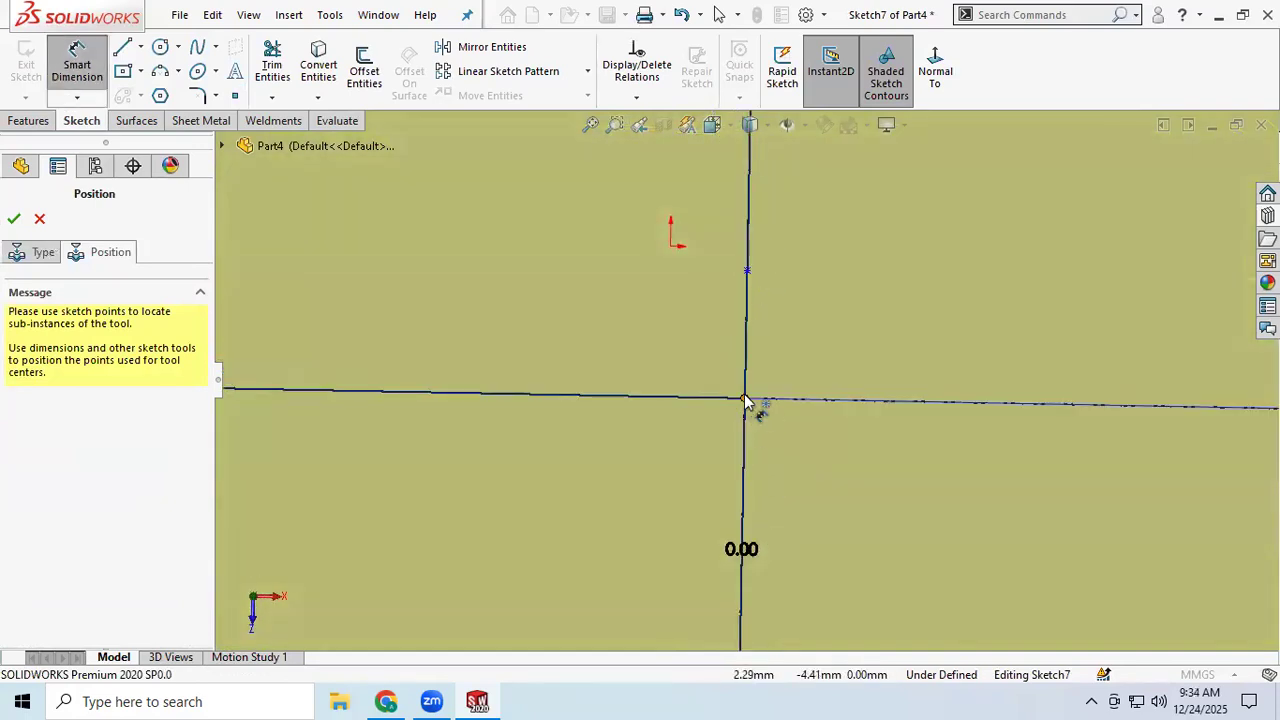
pyautogui.click(745, 399)
pyautogui.click(748, 276)
pyautogui.click(825, 288)
pyautogui.write('0')
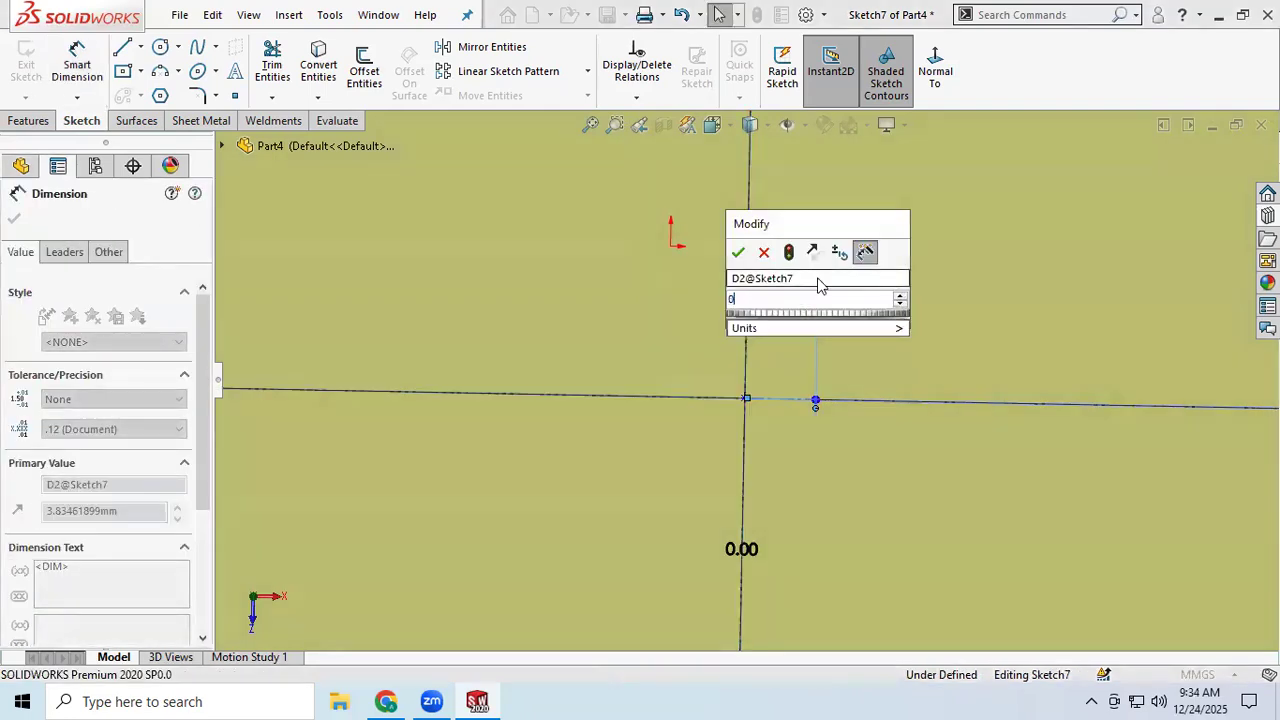
pyautogui.press('Return')
# - Try to confirm the repositioned Sink form tool, then cancel its placement
pyautogui.scroll(8, 753, 432)
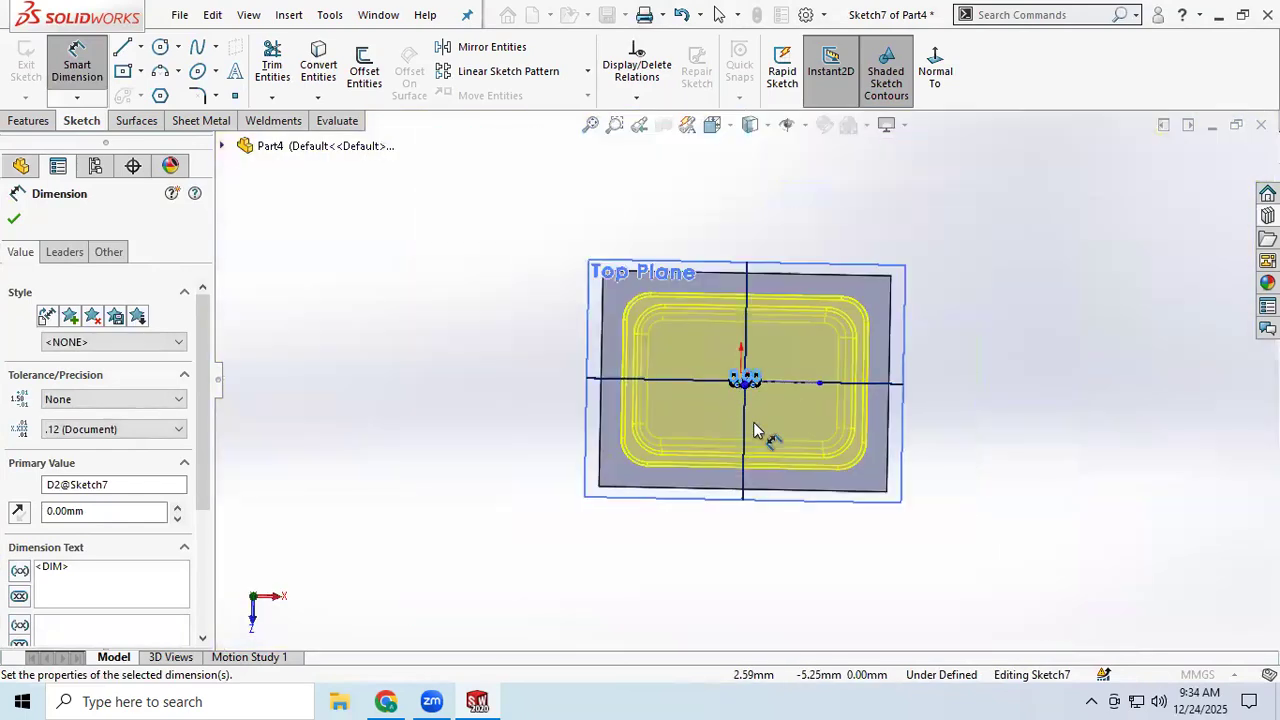
pyautogui.click(14, 220)
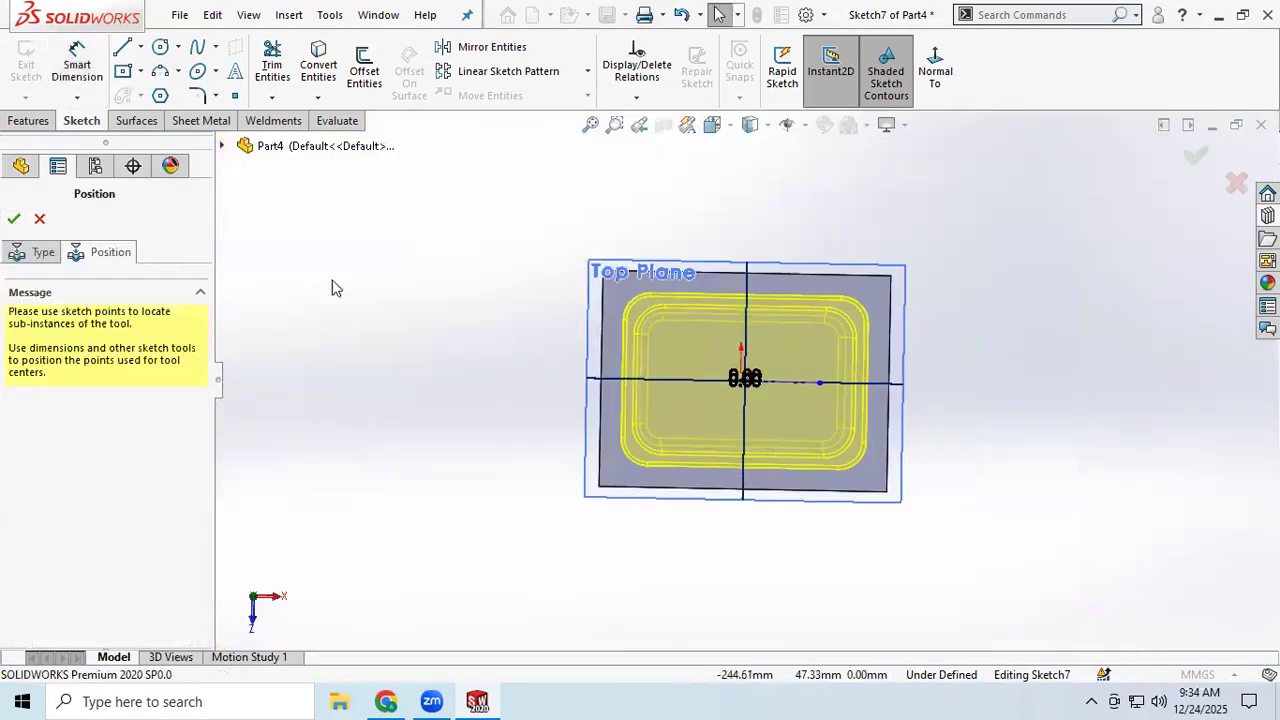
pyautogui.click(12, 221)
pyautogui.click(40, 255)
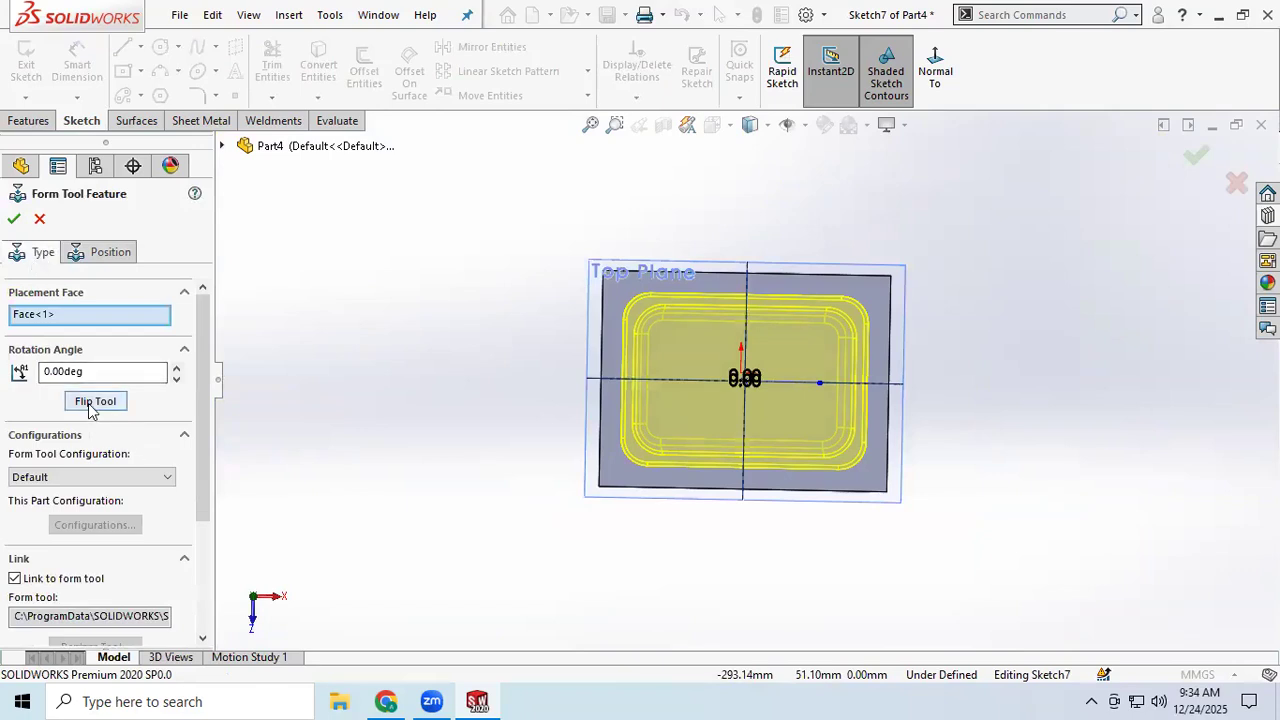
pyautogui.scroll(-3, 112, 490)
pyautogui.scroll(2, 112, 492)
pyautogui.scroll(-2, 113, 492)
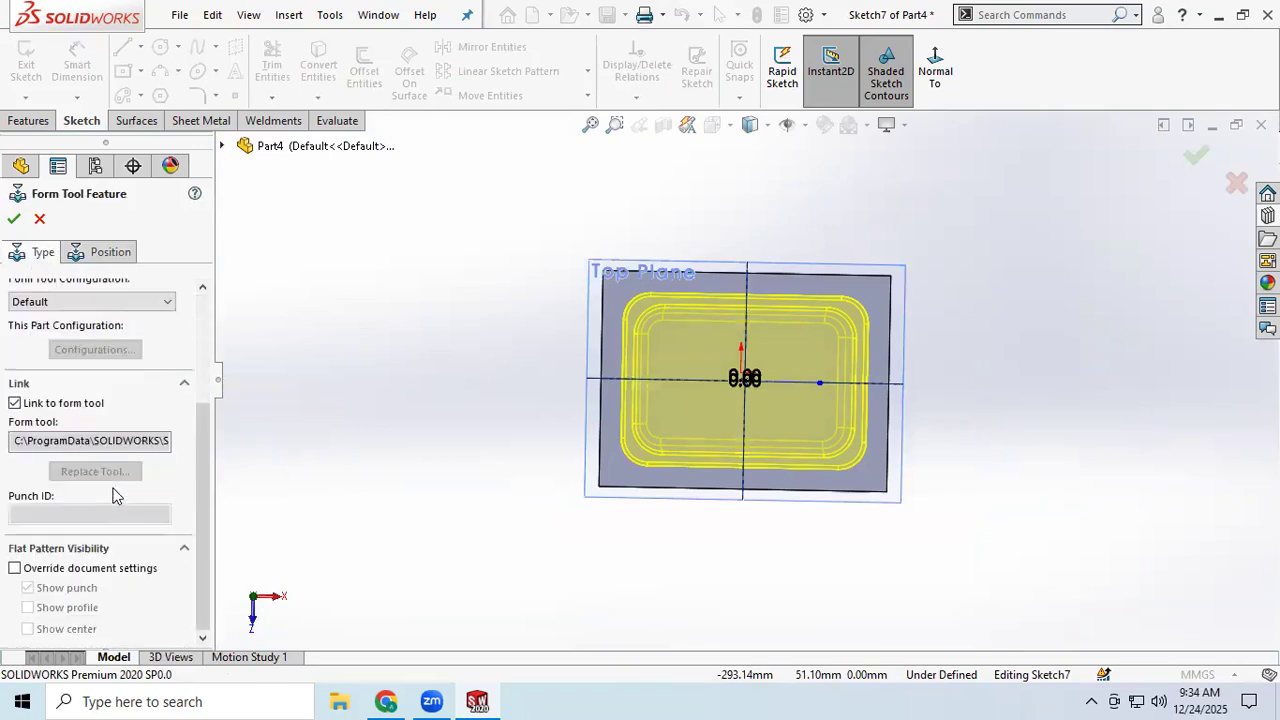
pyautogui.scroll(3, 112, 490)
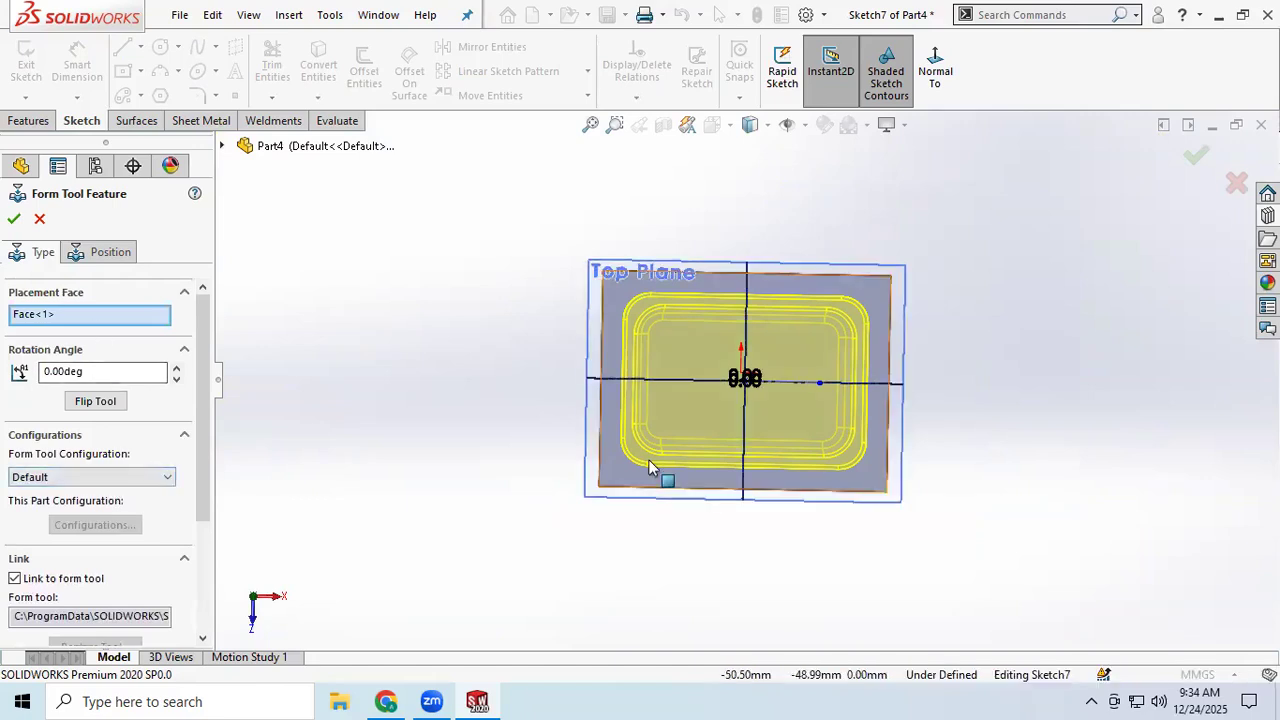
pyautogui.moveTo(709, 424); pyautogui.dragTo(789, 348, button='middle')
pyautogui.scroll(-10, 789, 348)
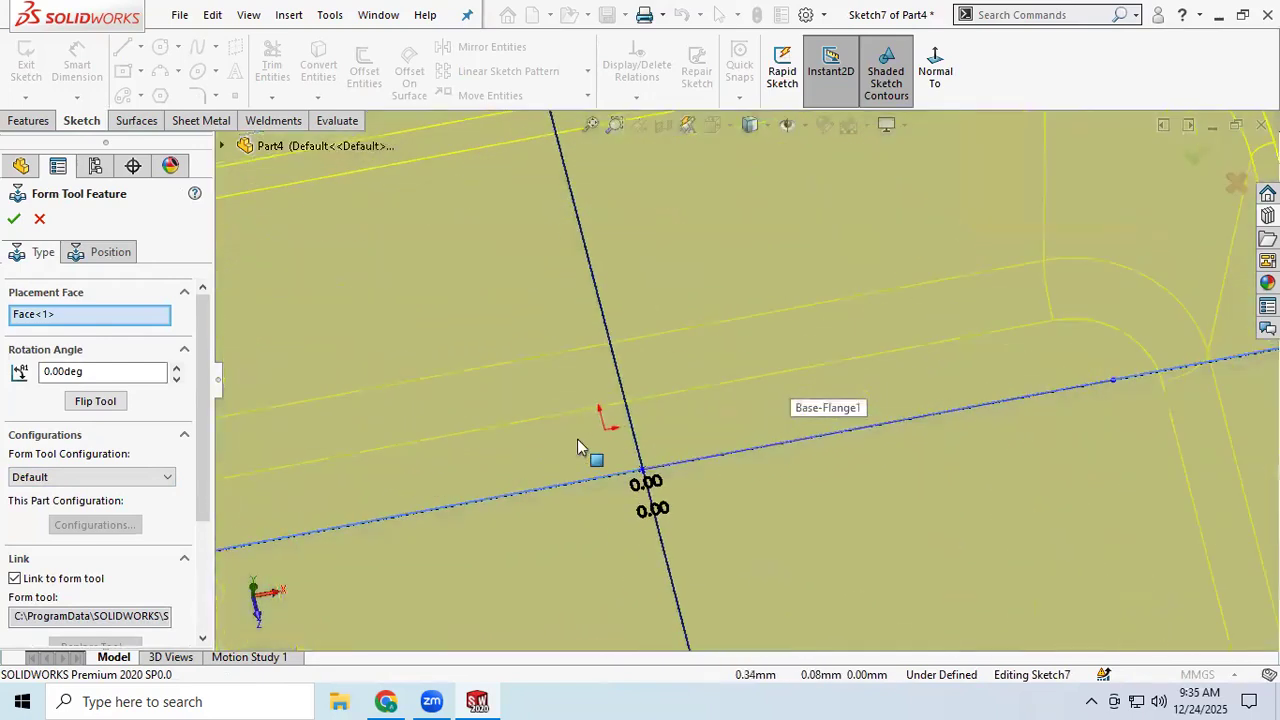
pyautogui.scroll(10, 589, 439)
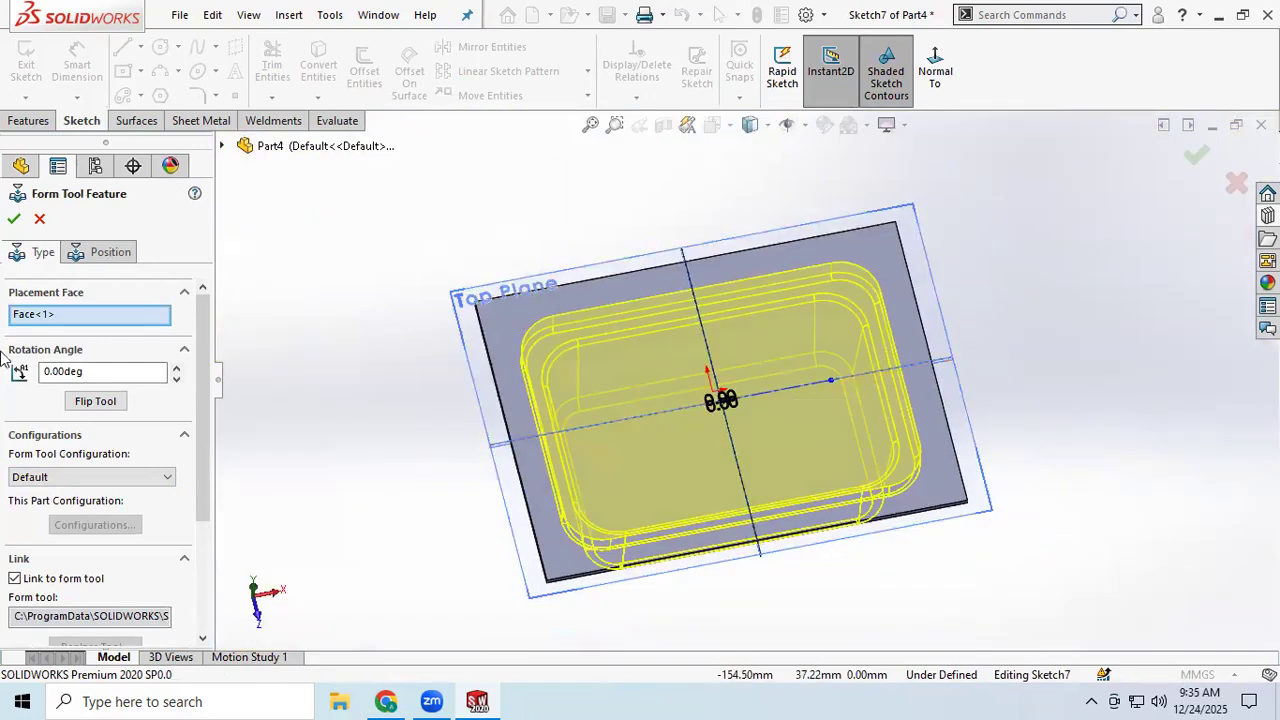
pyautogui.click(41, 220)
pyautogui.moveTo(766, 363)
pyautogui.mouseDown(button='middle')
pyautogui.moveTo(720, 394)
pyautogui.moveTo(768, 408)
pyautogui.moveTo(804, 503)
pyautogui.mouseUp(button='middle')
pyautogui.scroll(-4, 789, 377)
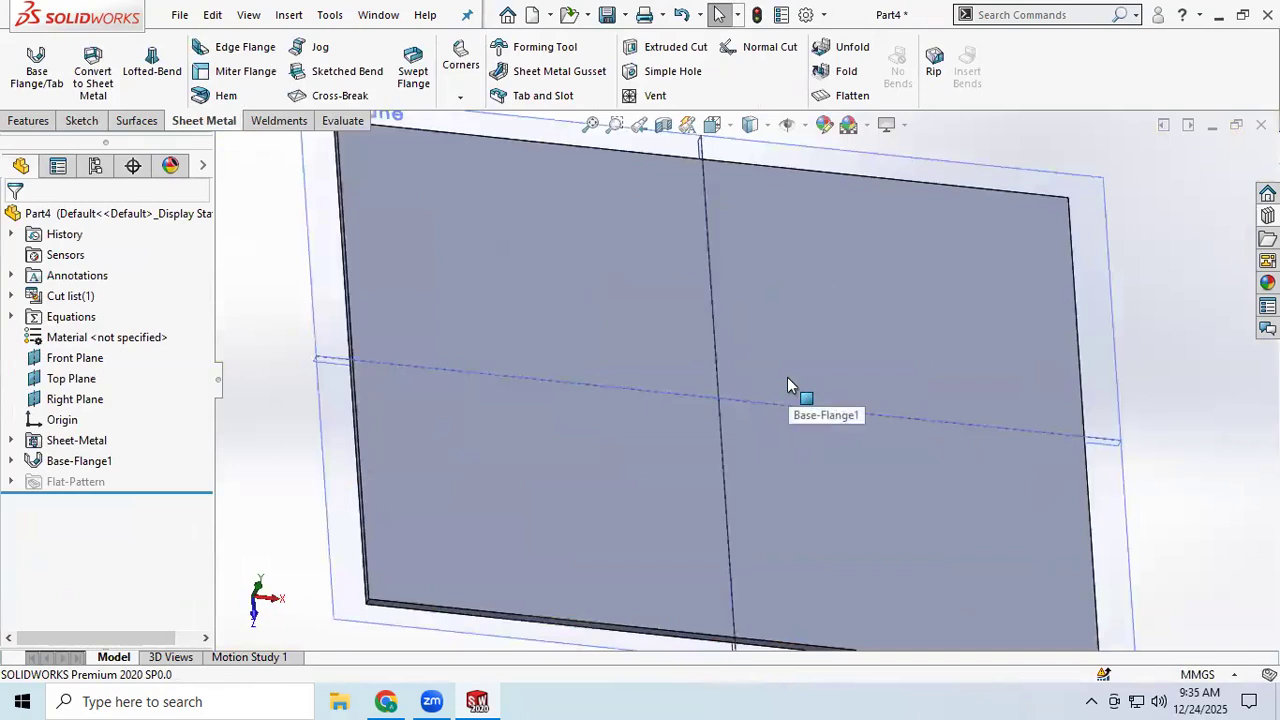
pyautogui.scroll(3, 787, 377)
pyautogui.moveTo(772, 379)
pyautogui.mouseDown(button='middle')
pyautogui.moveTo(747, 457)
pyautogui.moveTo(634, 391)
pyautogui.mouseUp(button='middle')
pyautogui.click(634, 391)
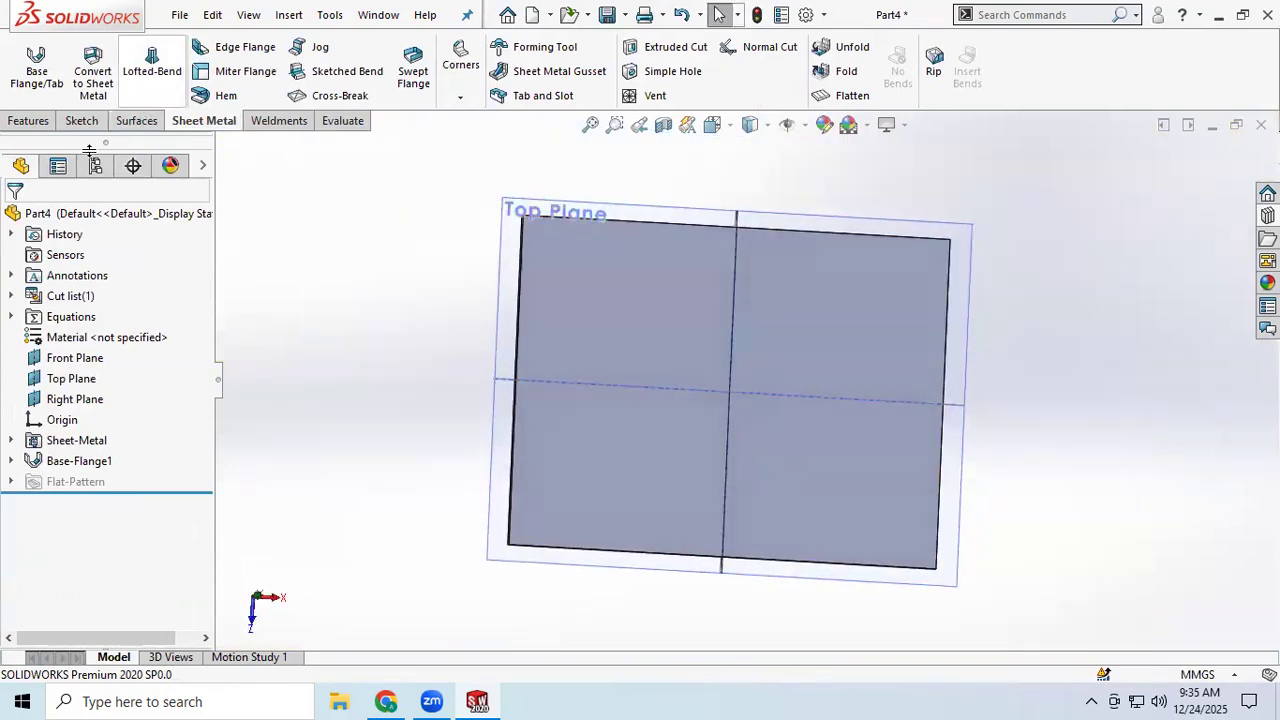
pyautogui.click(82, 120)
pyautogui.click(28, 57)
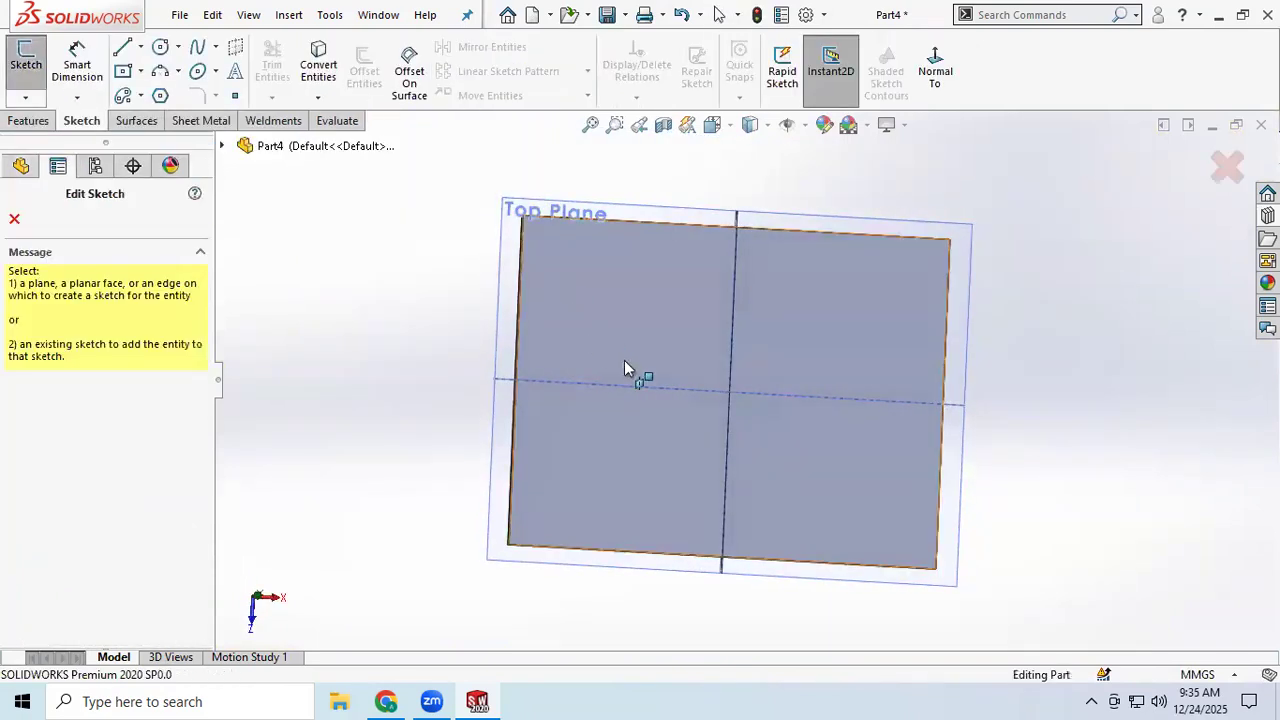
pyautogui.click(580, 317)
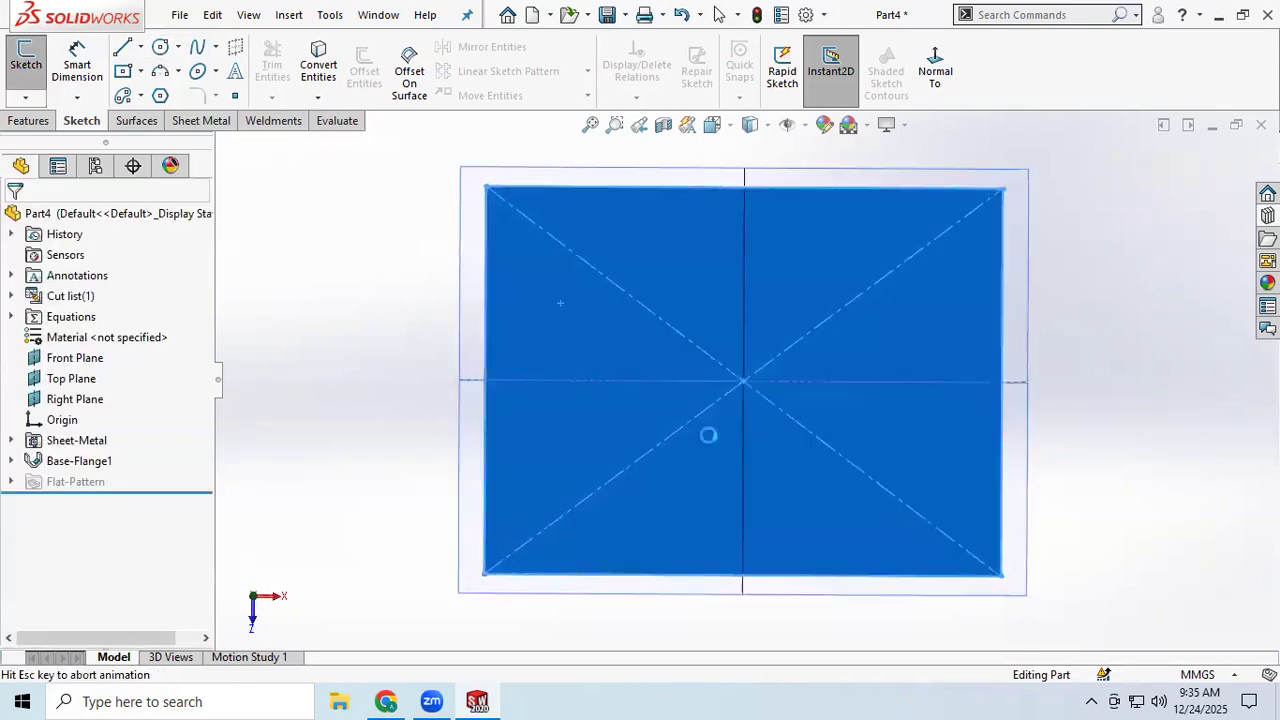
pyautogui.click(161, 47)
pyautogui.scroll(-5, 757, 412)
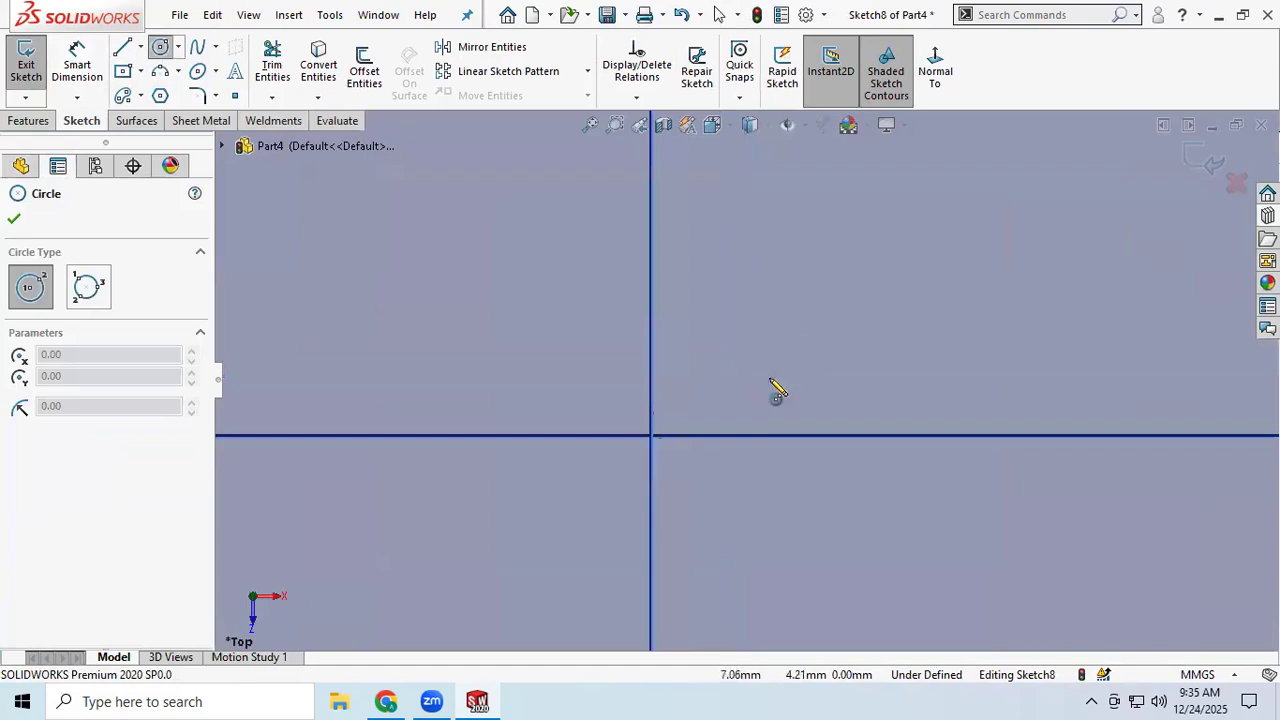
pyautogui.scroll(3, 680, 449)
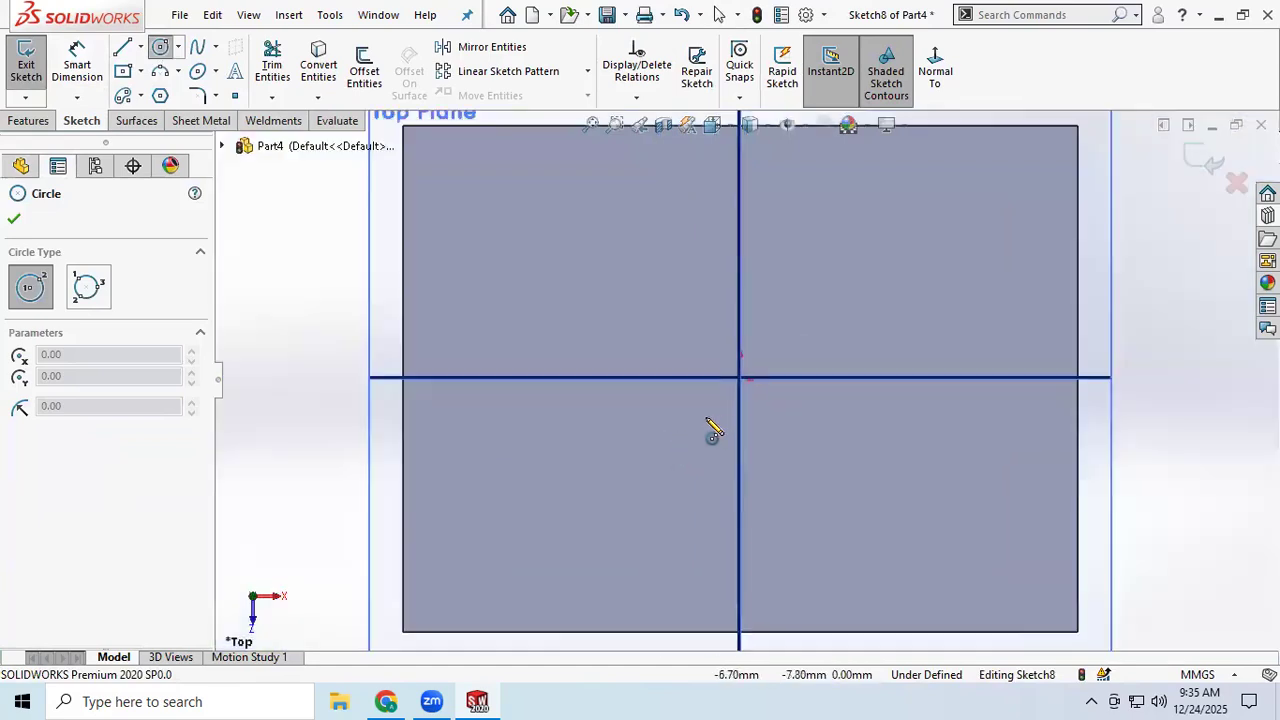
pyautogui.scroll(4, 707, 420)
pyautogui.click(28, 63)
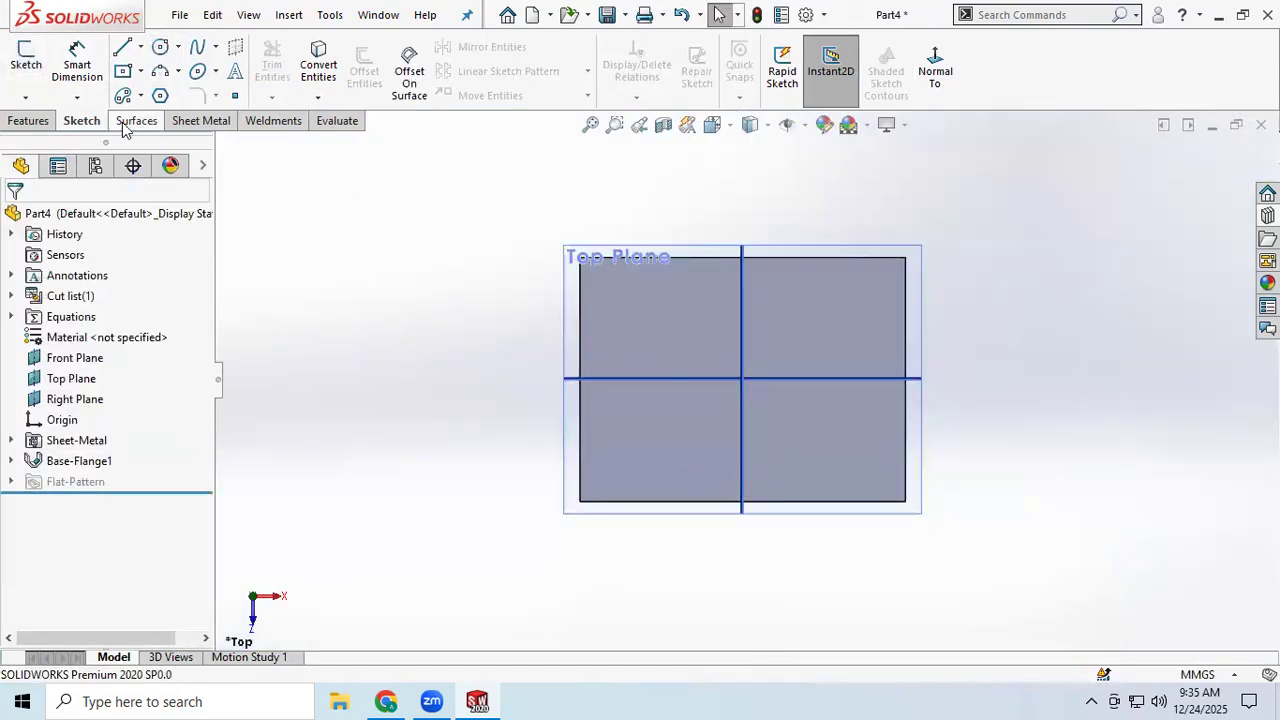
# - Place the Sink forming tool from the Design Library's ribs folder near the centre of the base flange's upper face and confirm the feature
pyautogui.click(201, 120)
pyautogui.moveTo(763, 354); pyautogui.dragTo(877, 450, button='middle')
pyautogui.moveTo(526, 446); pyautogui.dragTo(513, 408, button='middle')
pyautogui.click(1267, 215)
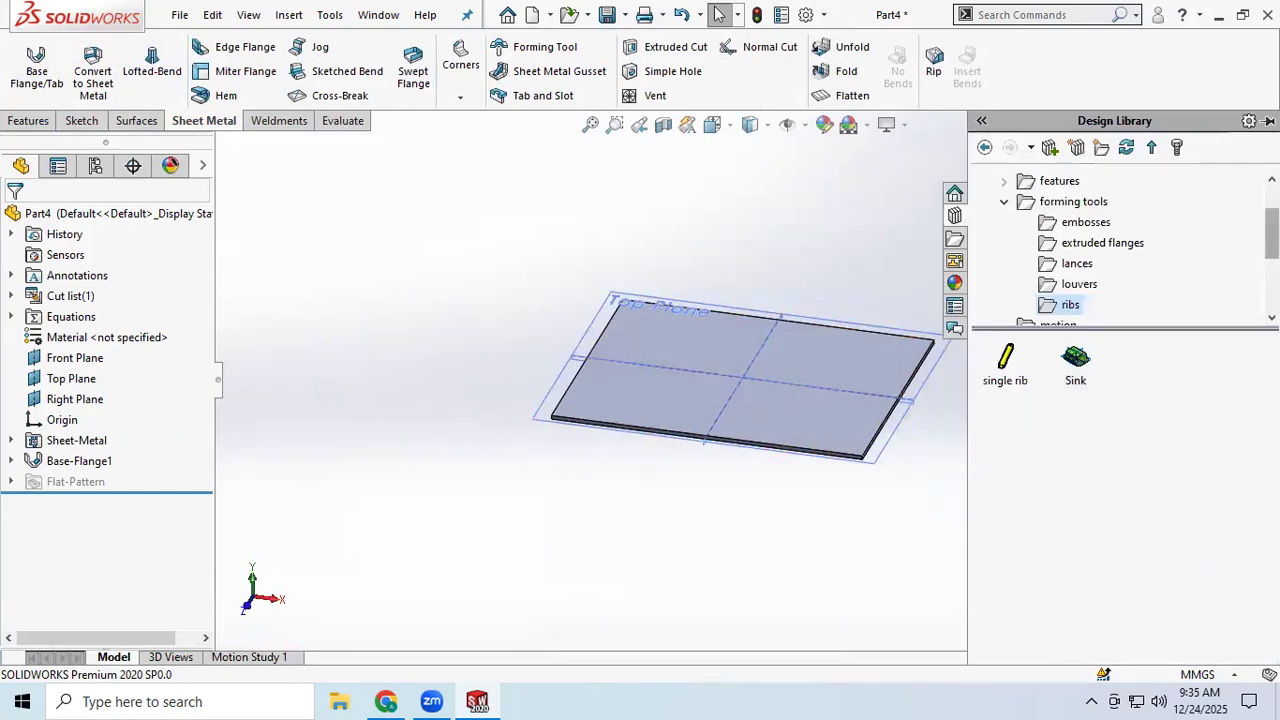
pyautogui.moveTo(1081, 370); pyautogui.dragTo(742, 371)
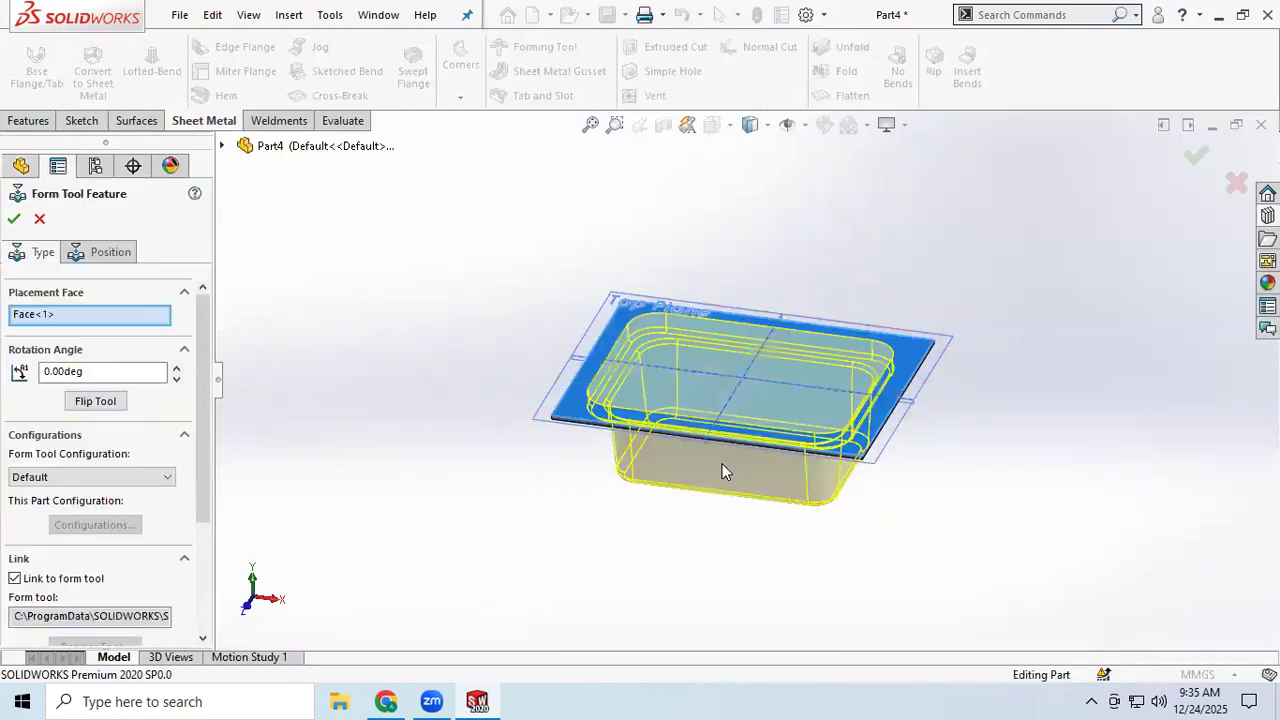
pyautogui.click(14, 220)
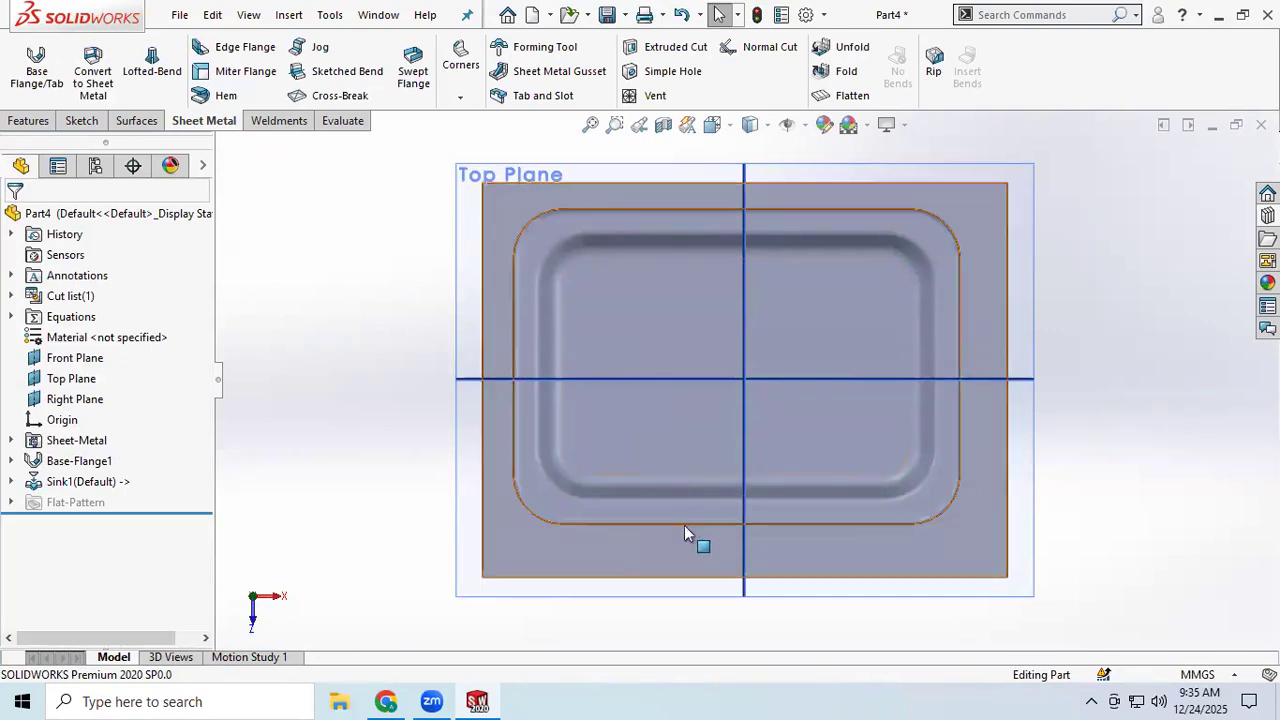
pyautogui.moveTo(651, 486); pyautogui.dragTo(625, 267, button='middle')
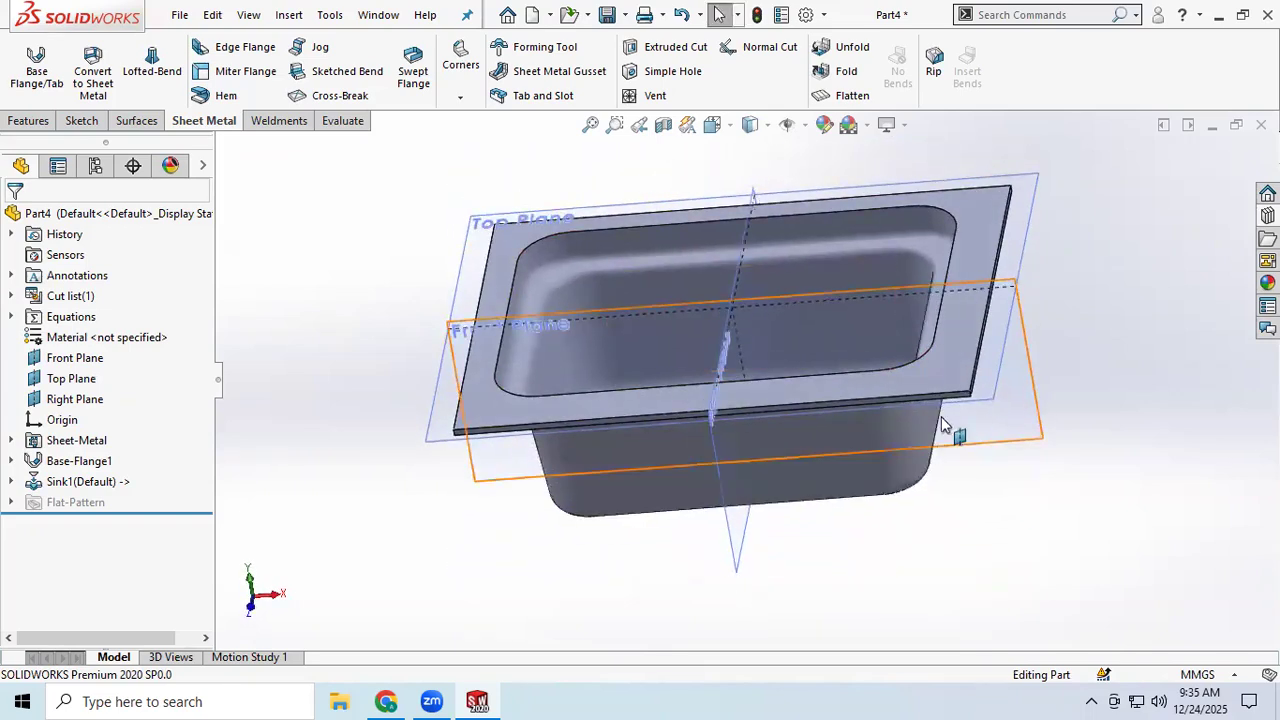
# - Examine the formed sink in the base flange from above, from the side and at an angle
pyautogui.scroll(3, 851, 397)
pyautogui.moveTo(817, 365); pyautogui.dragTo(782, 428, button='middle')
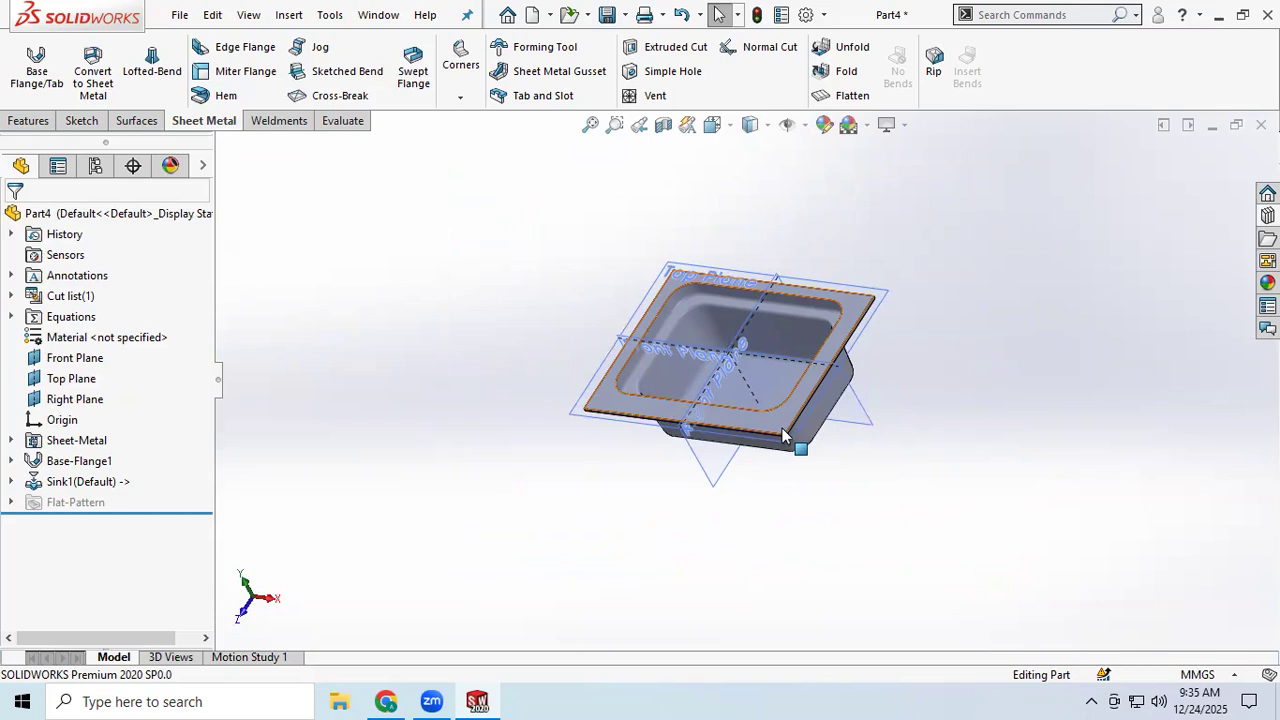
pyautogui.scroll(-5, 766, 400)
pyautogui.moveTo(750, 400); pyautogui.dragTo(826, 360, button='middle')
pyautogui.scroll(4, 632, 470)
pyautogui.moveTo(623, 531); pyautogui.dragTo(729, 480, button='middle')
pyautogui.scroll(-3, 765, 394)
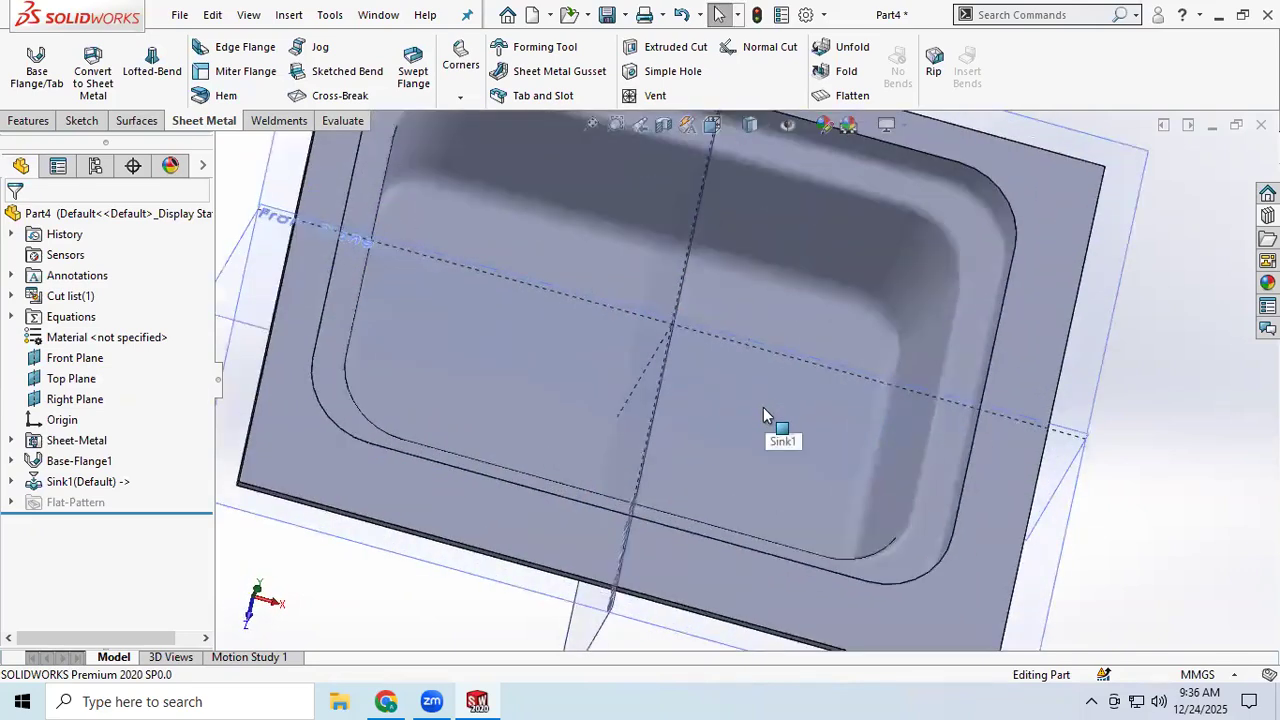
pyautogui.scroll(3, 763, 407)
pyautogui.moveTo(738, 423); pyautogui.dragTo(737, 349, button='middle')
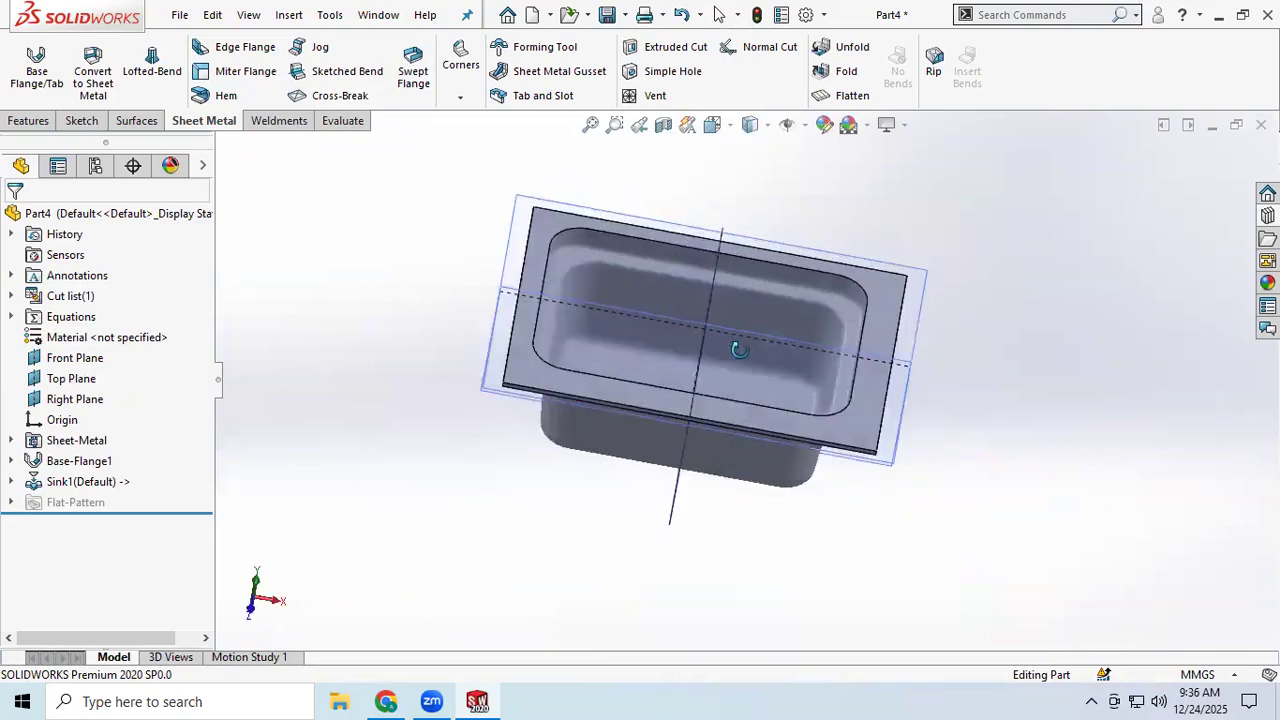
pyautogui.scroll(-3, 620, 355)
pyautogui.scroll(4, 645, 338)
pyautogui.moveTo(654, 334); pyautogui.dragTo(637, 405, button='middle')
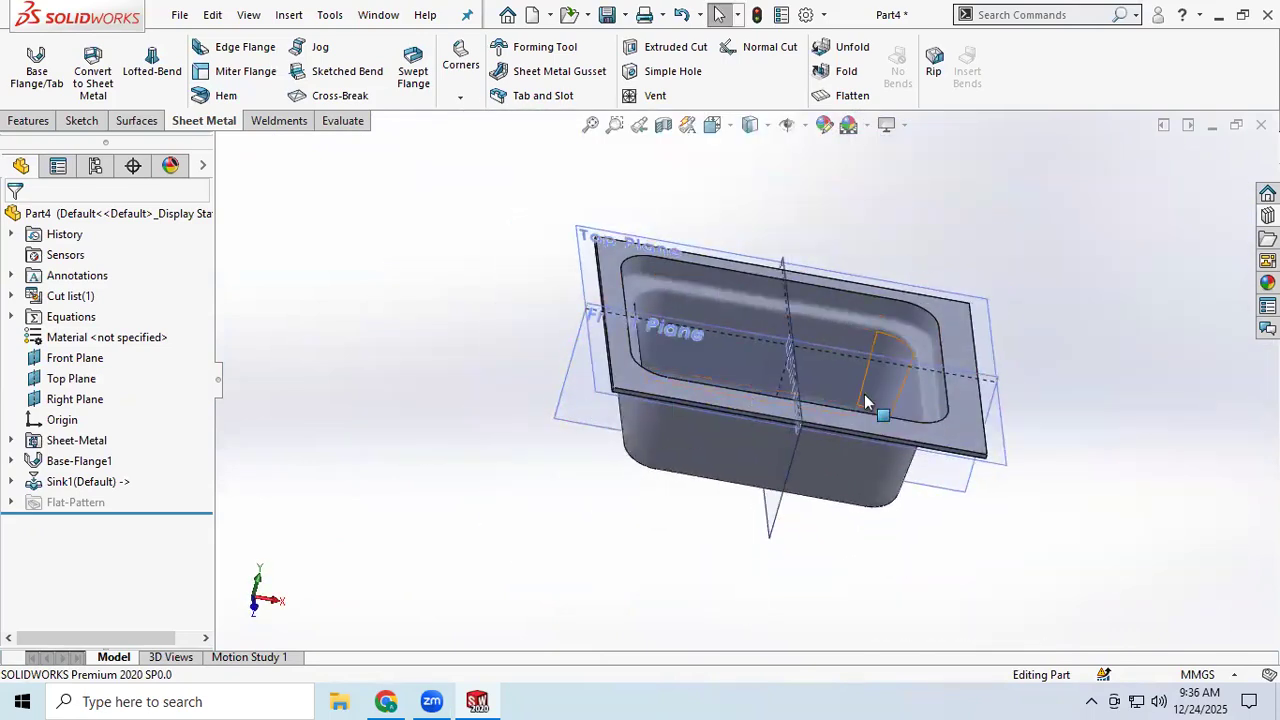
pyautogui.scroll(-3, 778, 390)
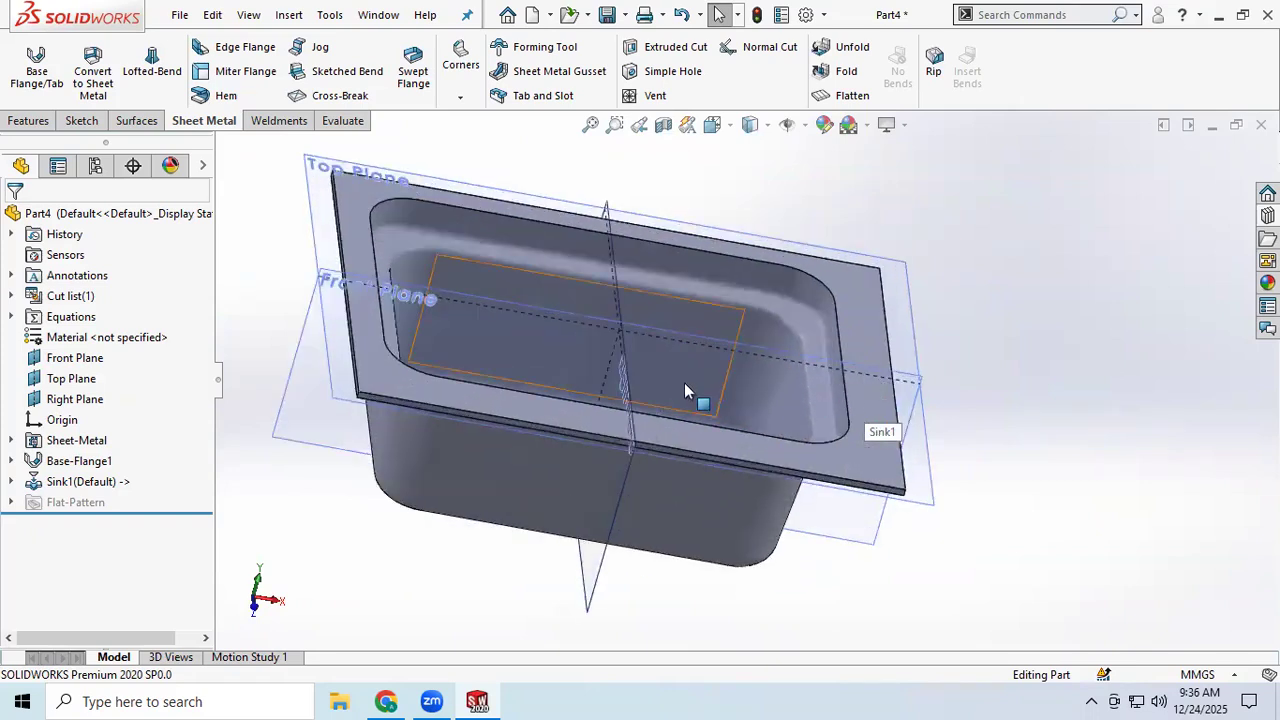
pyautogui.scroll(5, 604, 333)
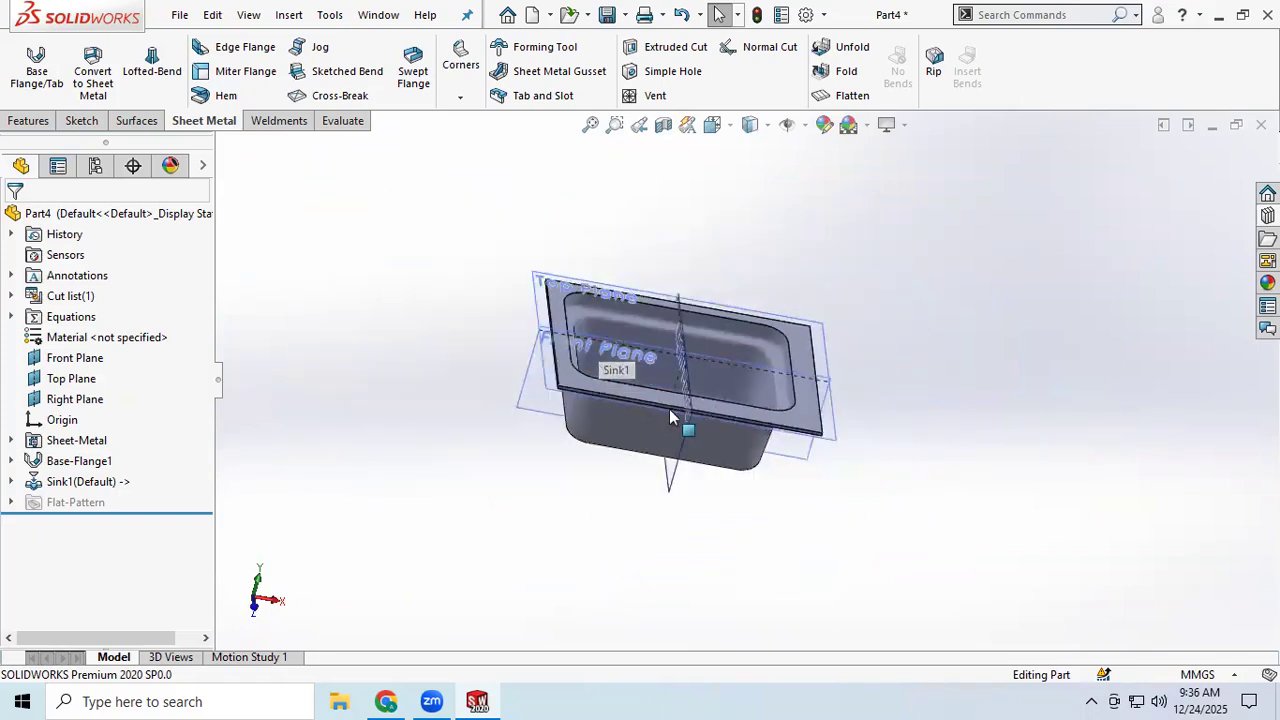
pyautogui.scroll(-5, 660, 379)
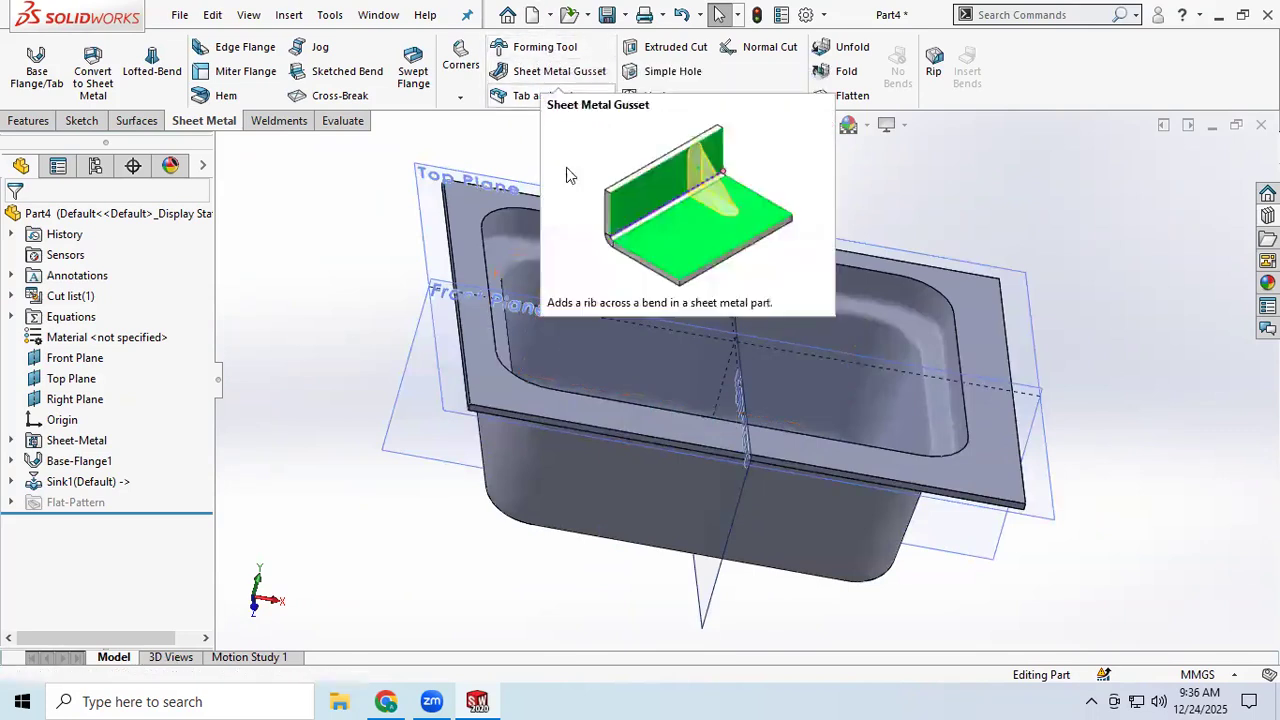
pyautogui.scroll(-2, 690, 362)
pyautogui.moveTo(675, 355); pyautogui.dragTo(704, 392, button='middle')
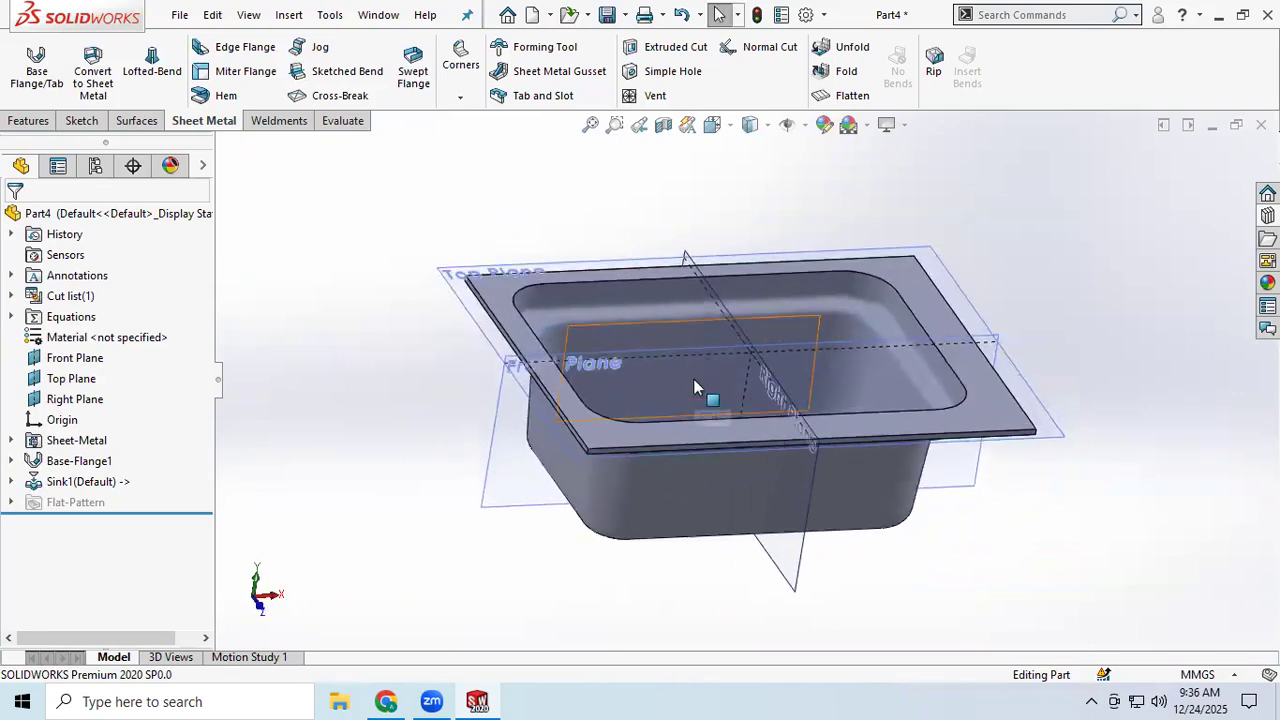
pyautogui.moveTo(877, 371); pyautogui.dragTo(837, 392, button='middle')
pyautogui.scroll(-2, 682, 388)
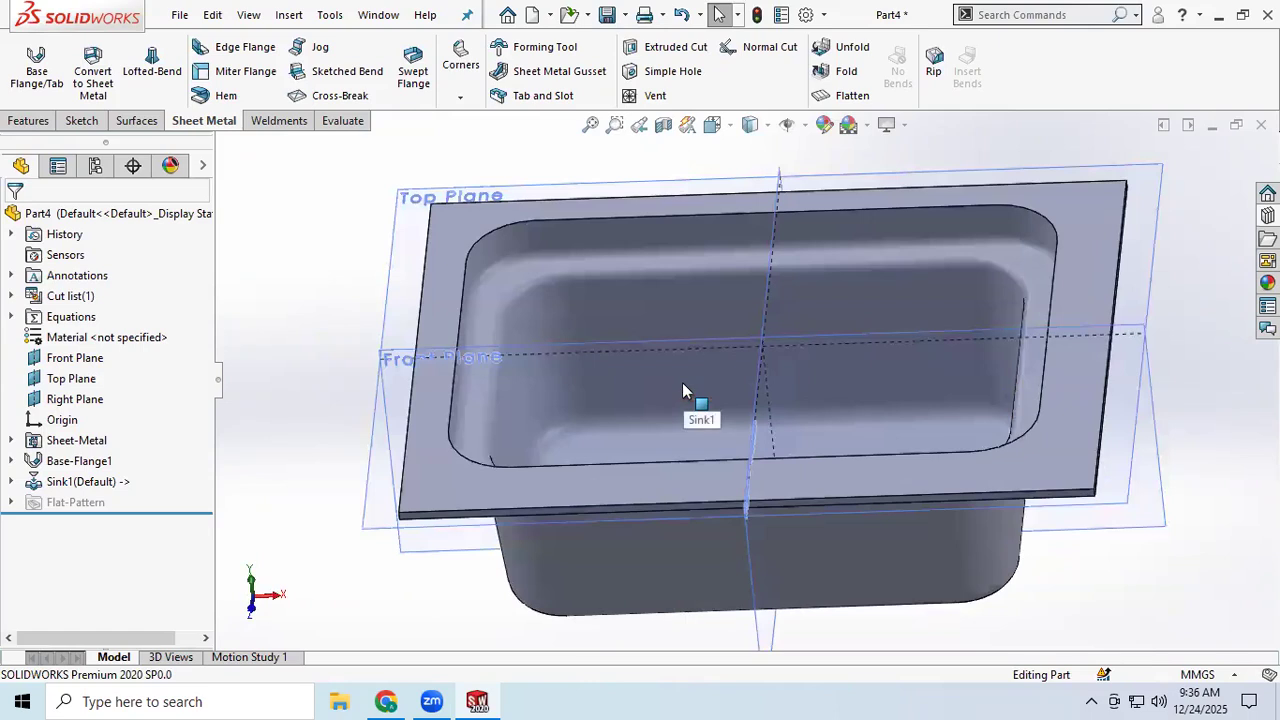
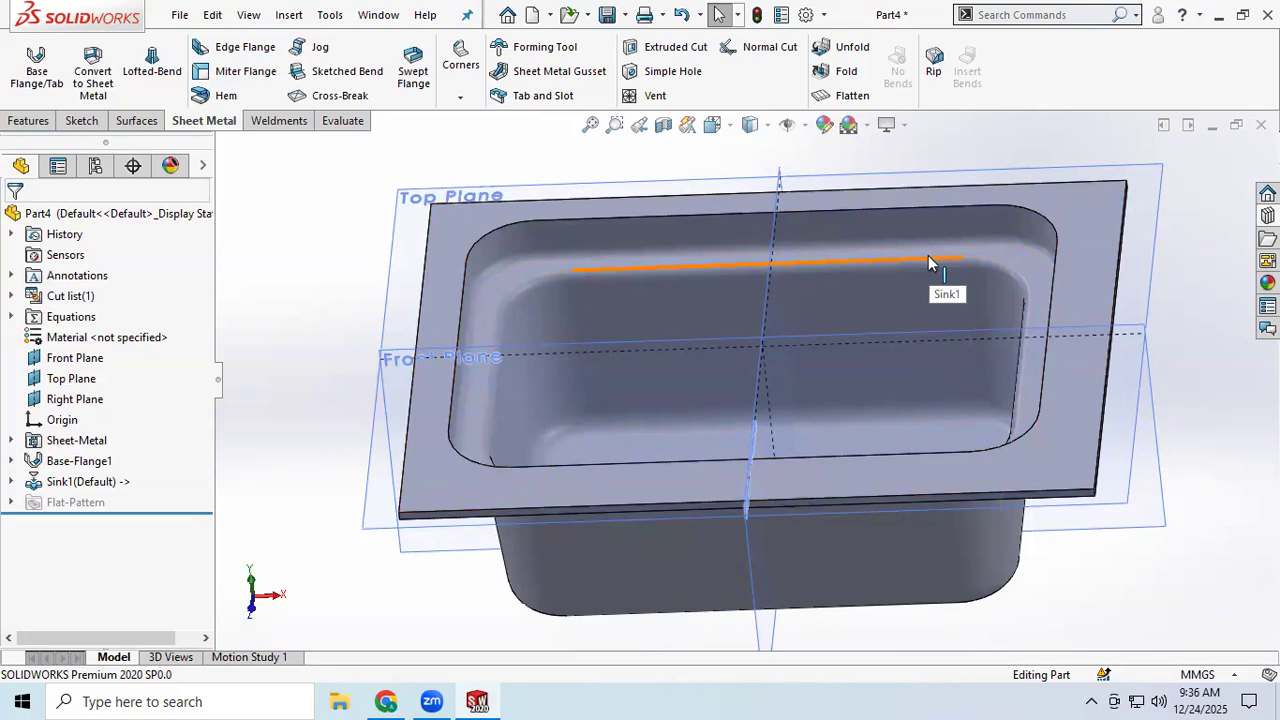
pyautogui.moveTo(845, 437); pyautogui.dragTo(849, 356, button='middle')
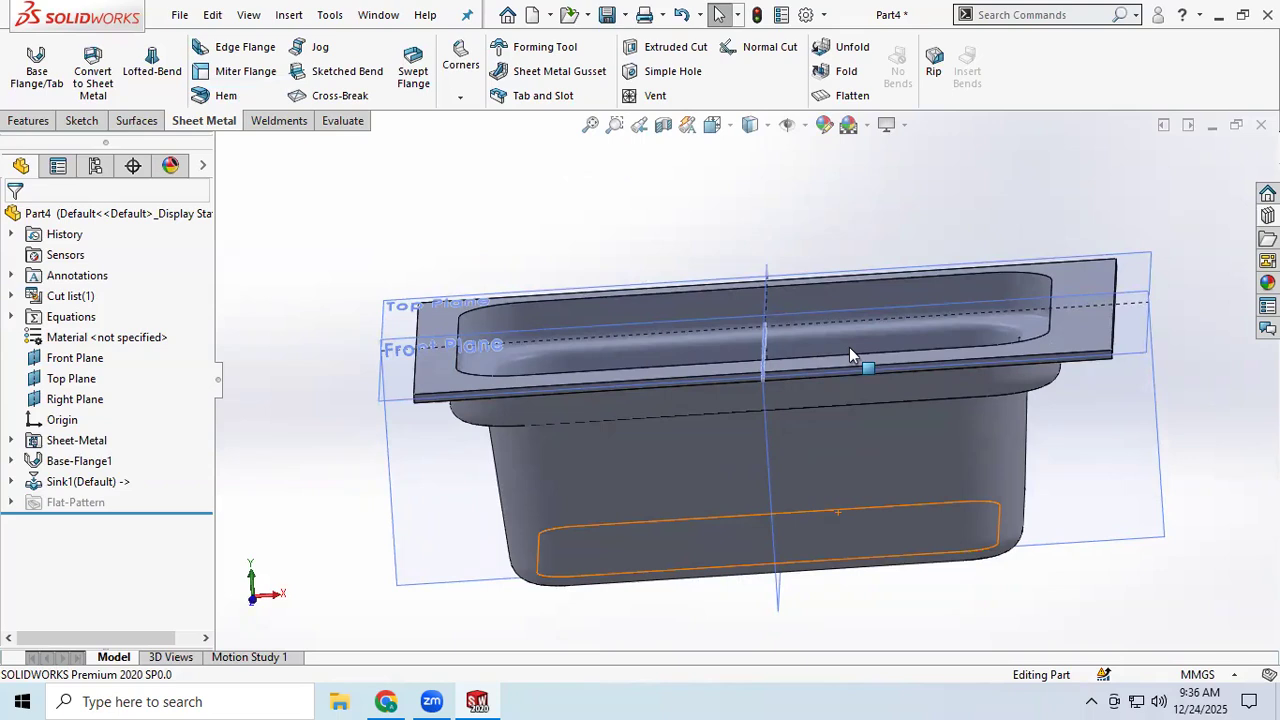
pyautogui.scroll(2, 841, 360)
pyautogui.moveTo(840, 355); pyautogui.dragTo(828, 399, button='middle')
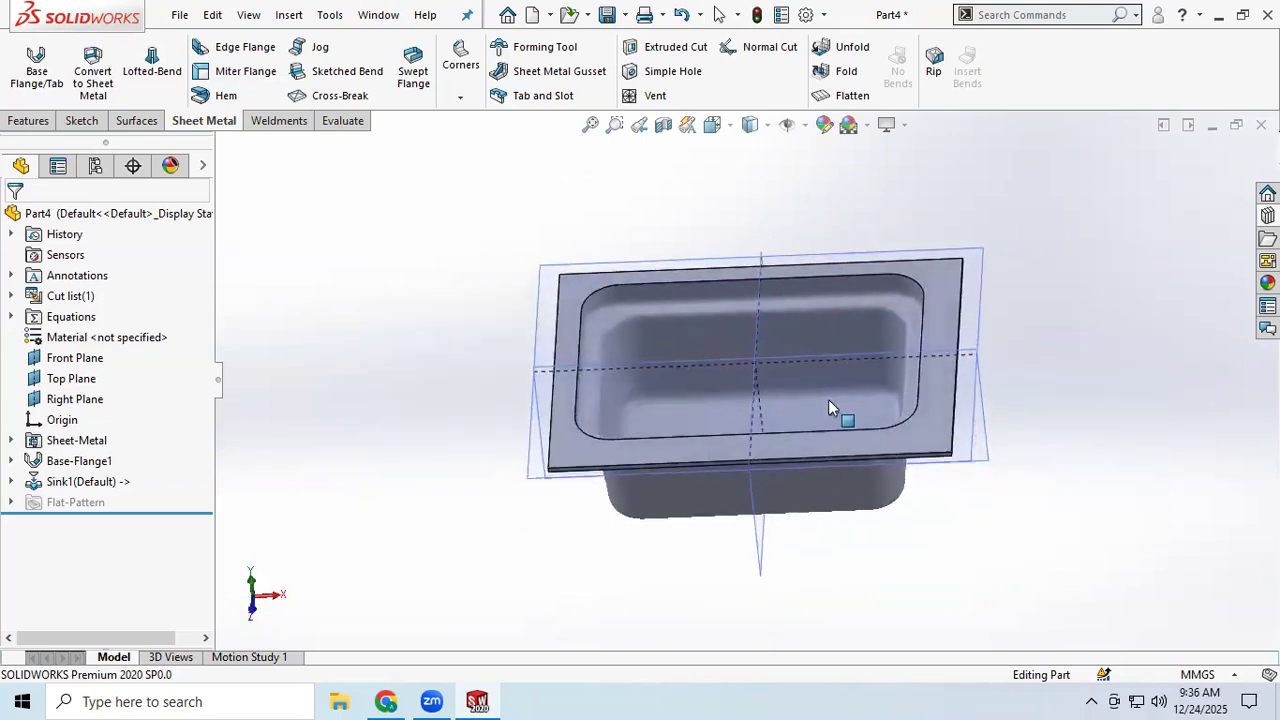
pyautogui.scroll(-4, 855, 320)
pyautogui.scroll(3, 861, 321)
pyautogui.moveTo(598, 424); pyautogui.dragTo(712, 416, button='middle')
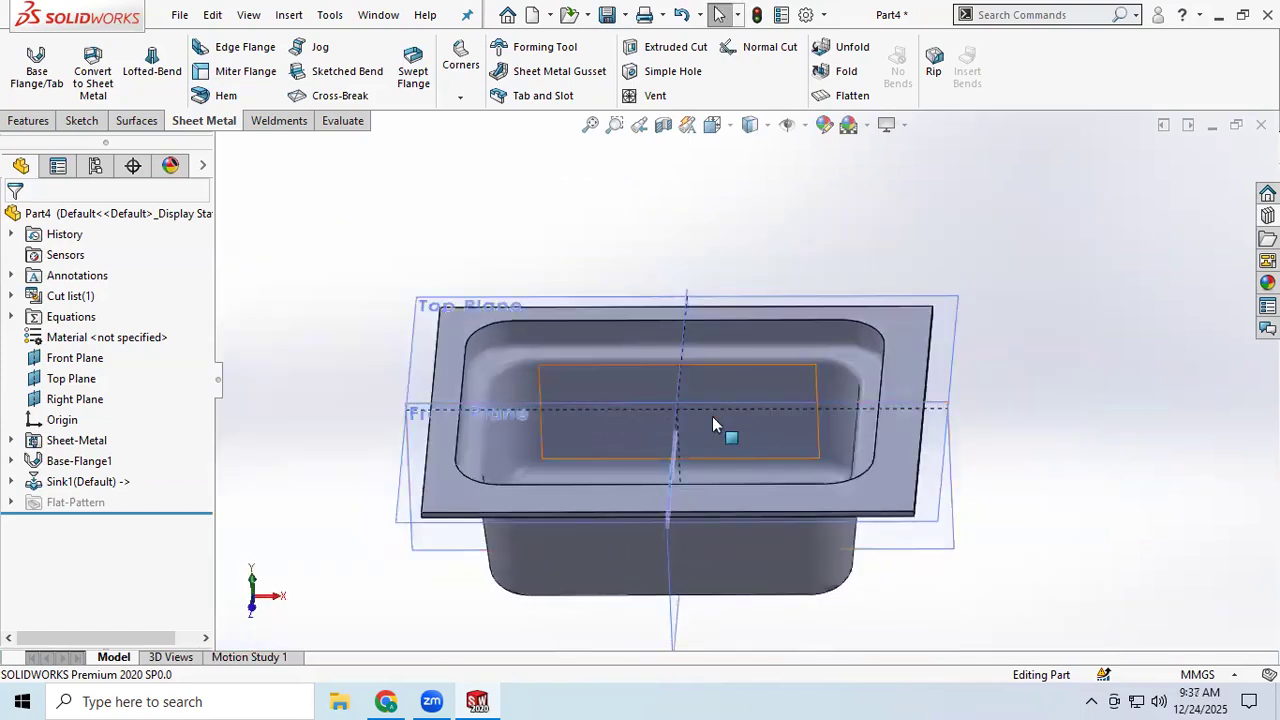
pyautogui.scroll(2, 712, 416)
pyautogui.scroll(-4, 712, 416)
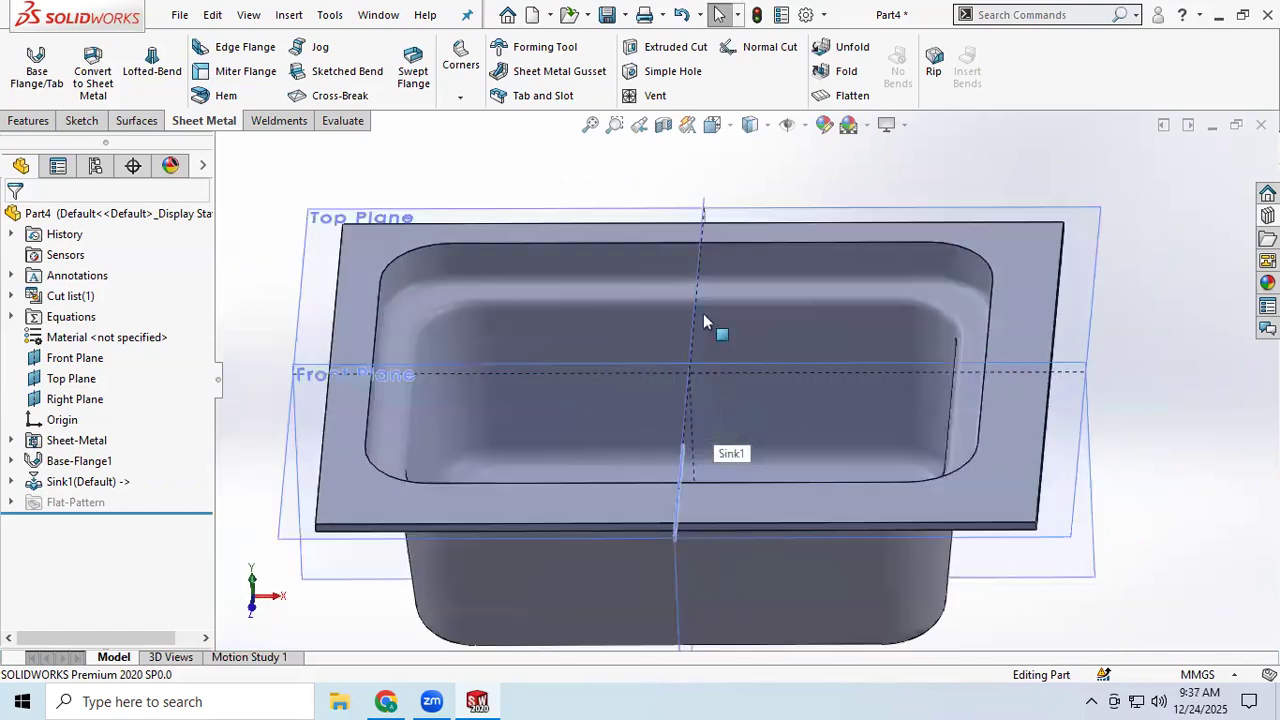
# - Switch the part's display style to Shaded without edges and inspect the sink from an angle
pyautogui.click(750, 125)
pyautogui.click(751, 178)
pyautogui.moveTo(821, 345); pyautogui.dragTo(802, 370, button='middle')
pyautogui.scroll(-3, 765, 386)
pyautogui.scroll(4, 754, 400)
pyautogui.moveTo(660, 447)
pyautogui.mouseDown(button='middle')
pyautogui.moveTo(640, 394)
pyautogui.moveTo(649, 486)
pyautogui.moveTo(664, 445)
pyautogui.mouseUp(button='middle')
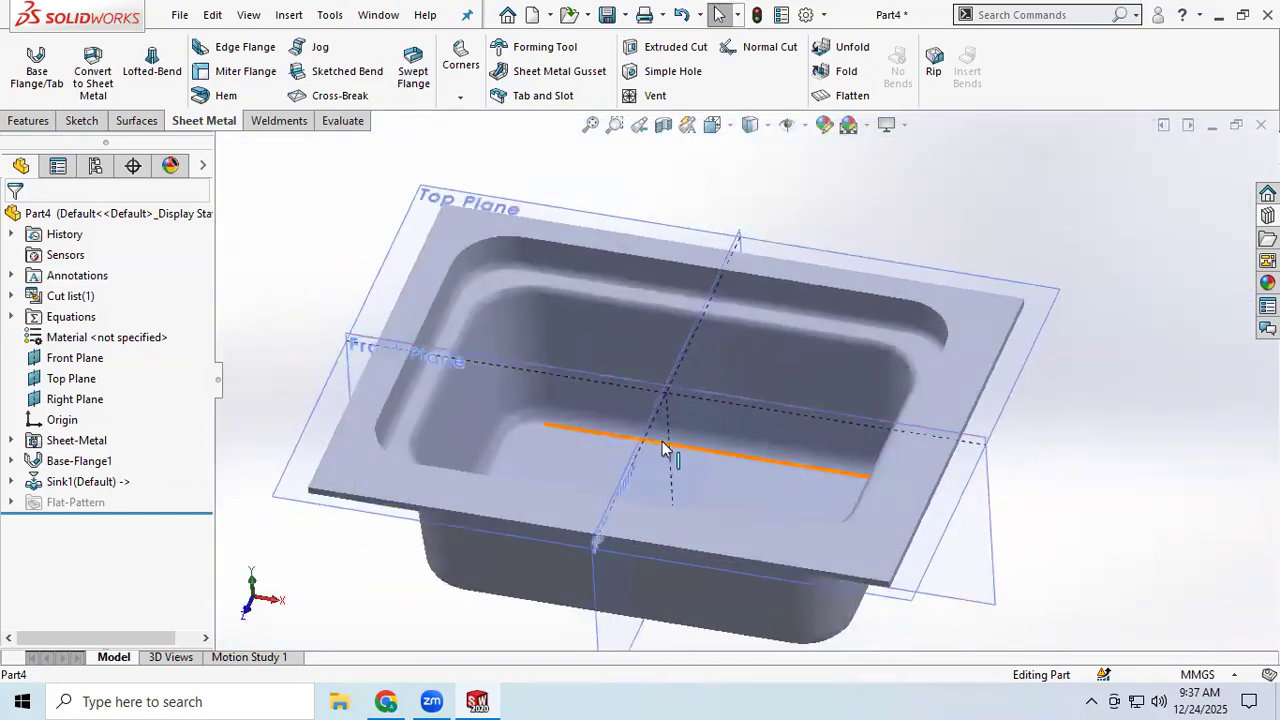
pyautogui.scroll(-4, 660, 440)
pyautogui.scroll(5, 654, 413)
pyautogui.scroll(-3, 810, 184)
pyautogui.scroll(4, 790, 232)
pyautogui.scroll(-4, 684, 436)
pyautogui.scroll(4, 684, 436)
pyautogui.scroll(-2, 684, 438)
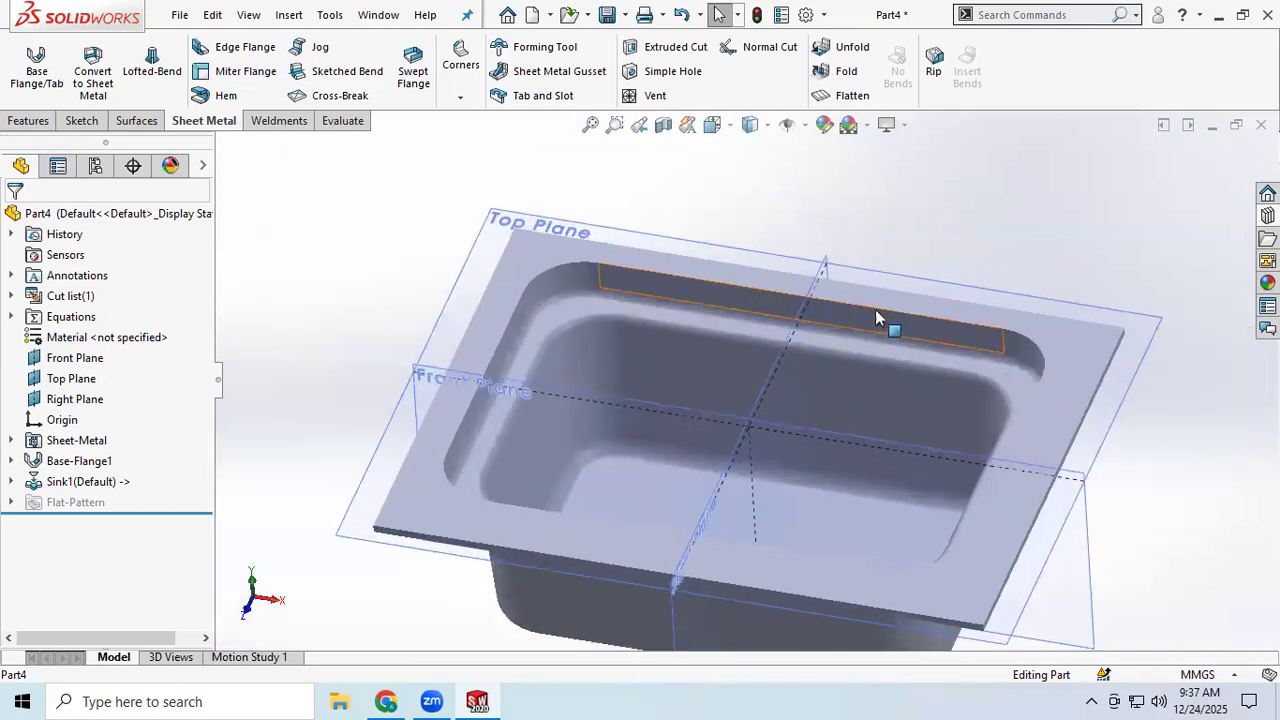
pyautogui.scroll(-2, 918, 303)
pyautogui.scroll(2, 916, 300)
pyautogui.scroll(-2, 965, 360)
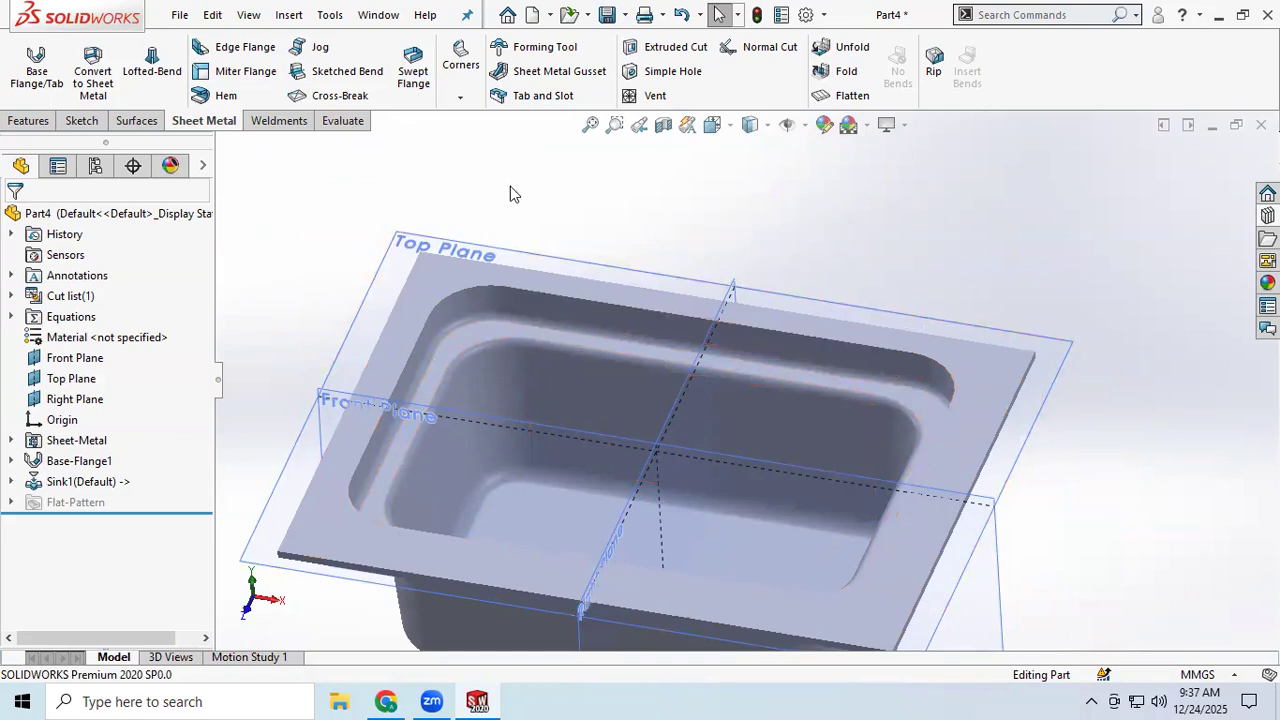
pyautogui.scroll(1, 510, 186)
pyautogui.scroll(-1, 765, 240)
pyautogui.scroll(1, 765, 248)
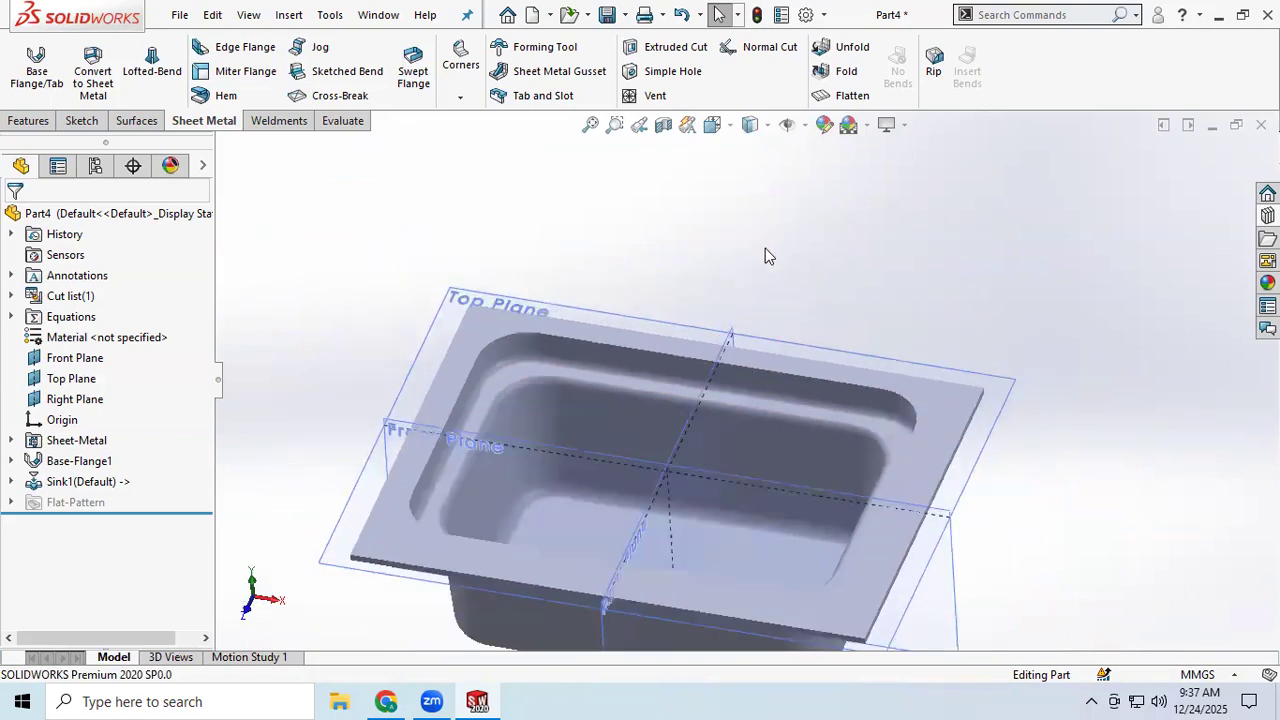
pyautogui.scroll(1, 892, 418)
pyautogui.scroll(-1, 780, 468)
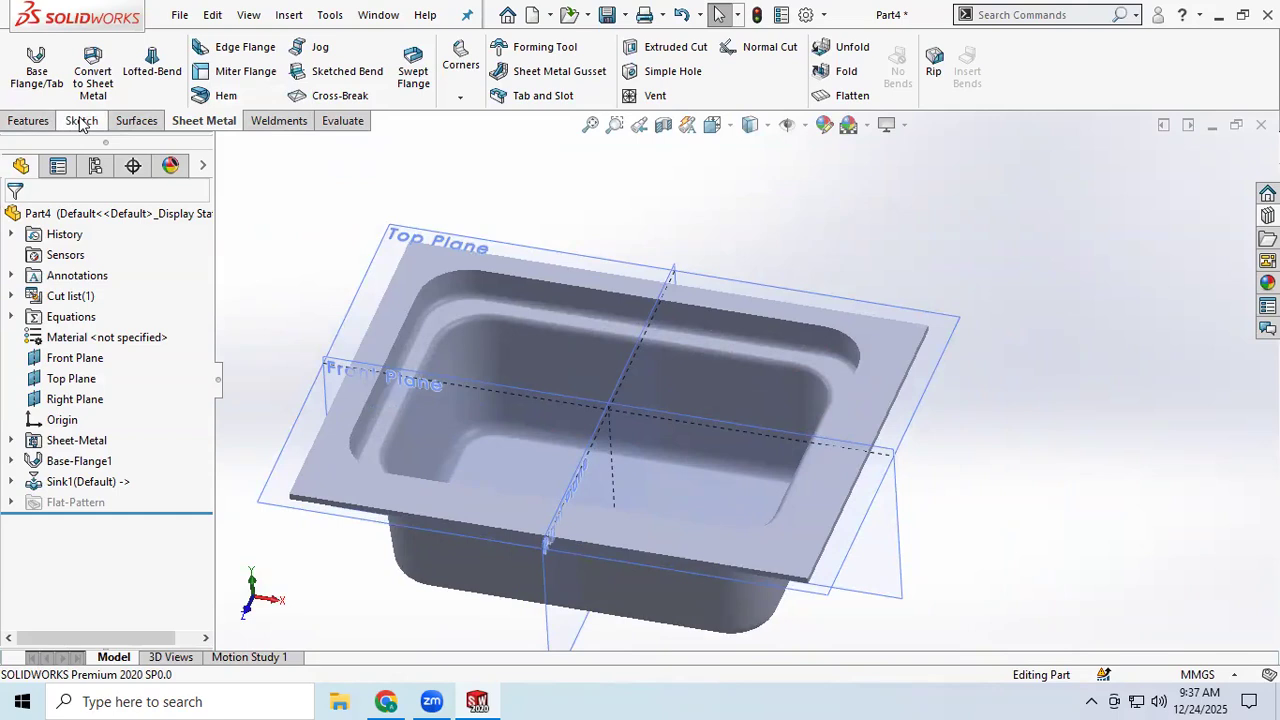
# - Close the sink part without saving it
pyautogui.click(180, 15)
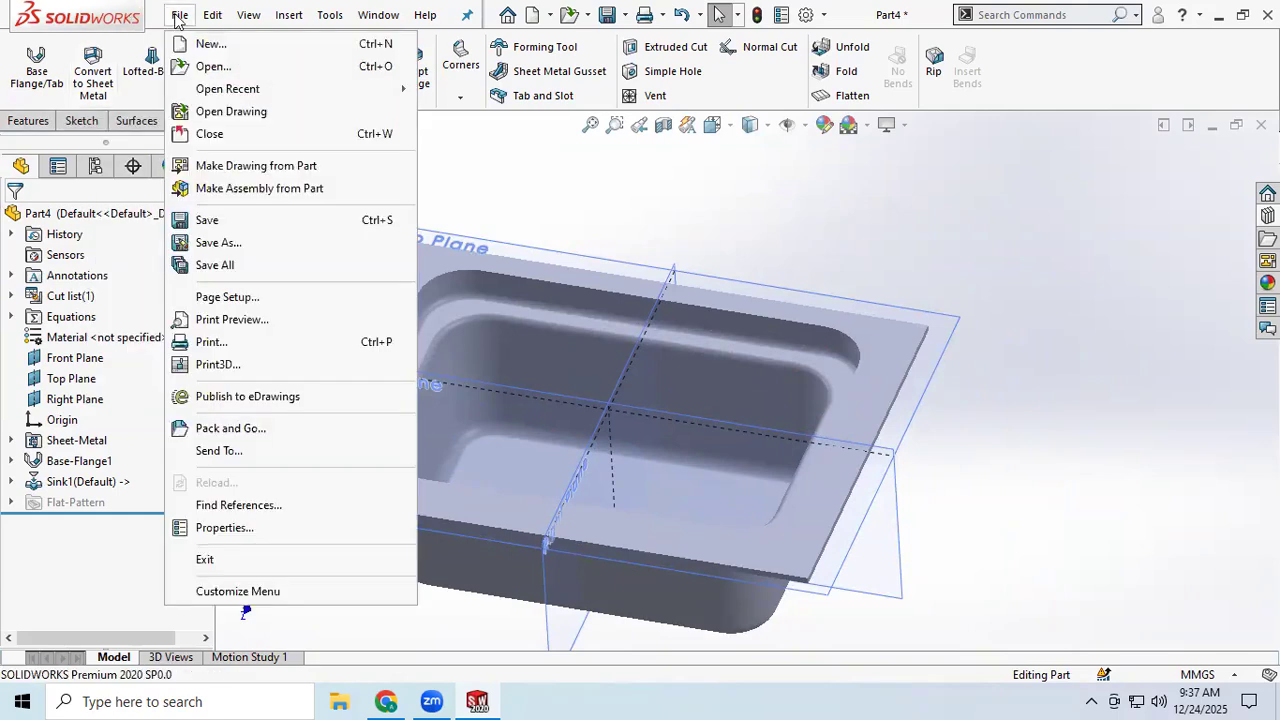
pyautogui.click(209, 136)
pyautogui.click(586, 364)
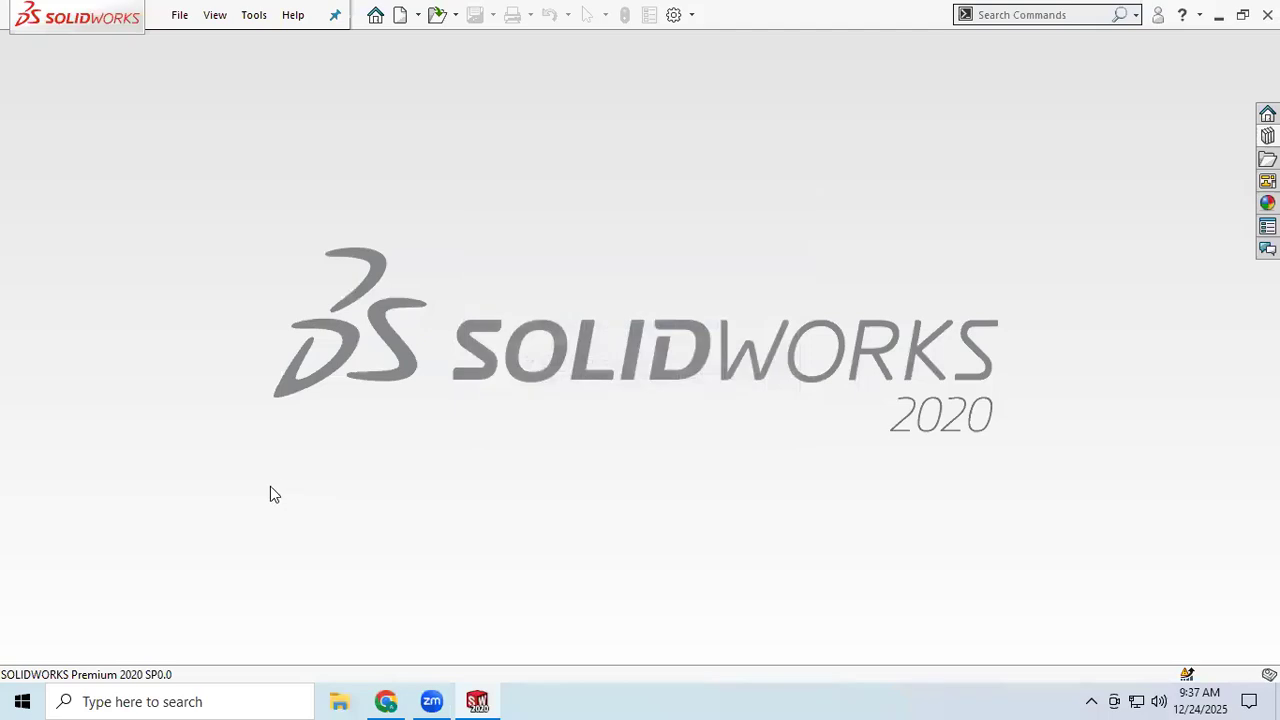
# - Create a new part and turn on the display of its reference planes
pyautogui.click(178, 15)
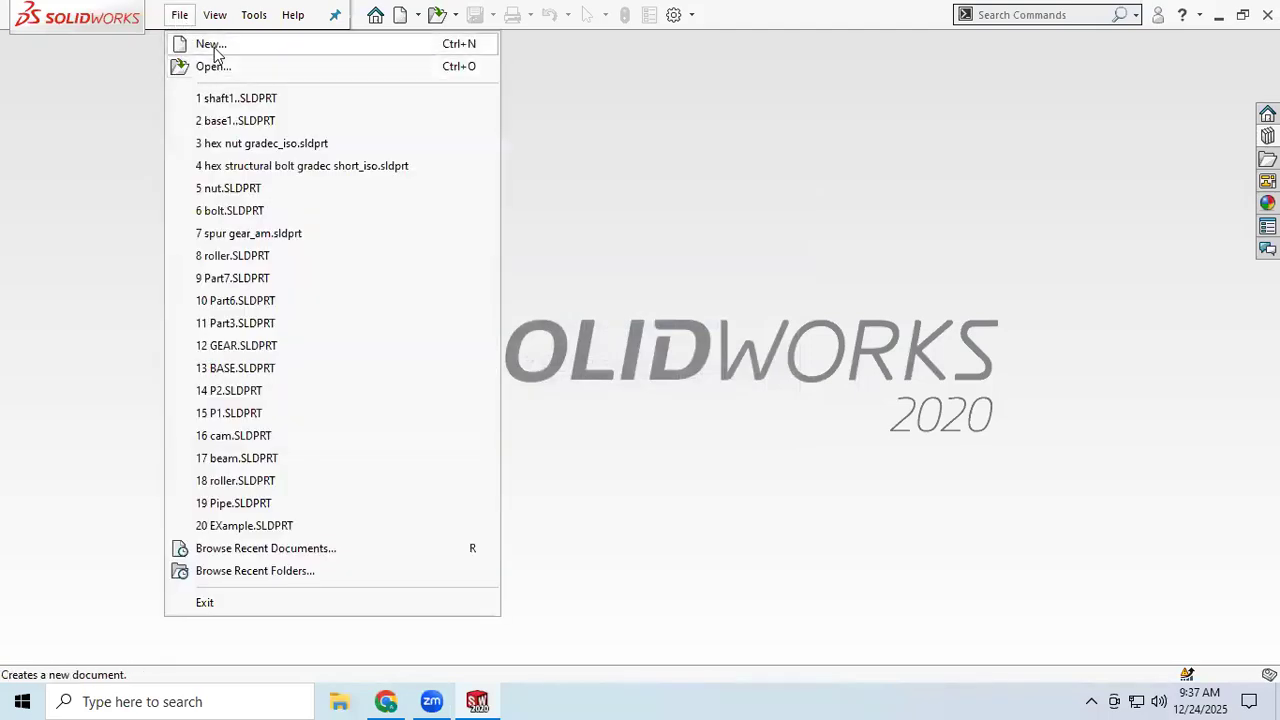
pyautogui.click(180, 44)
pyautogui.click(757, 510)
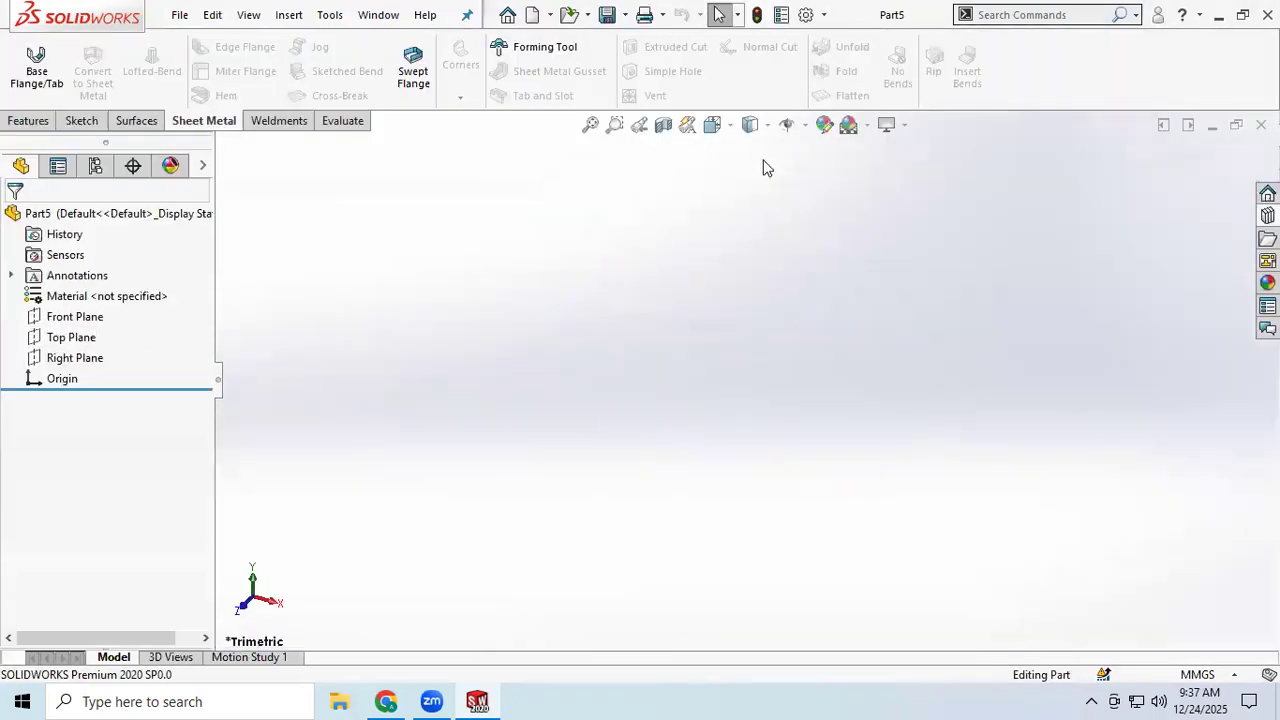
pyautogui.click(808, 124)
pyautogui.click(814, 155)
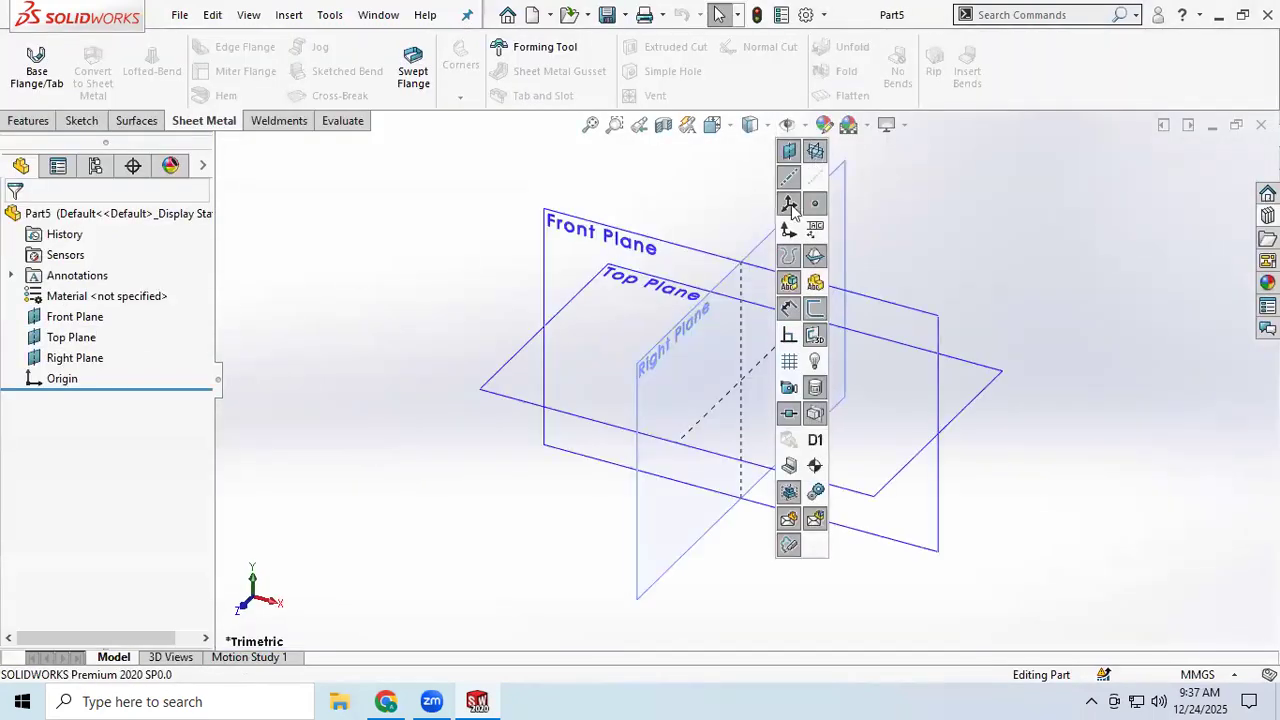
# - Start a sketch on the Top Plane and draw a center rectangle about 137 mm wide from the origin
pyautogui.click(580, 418)
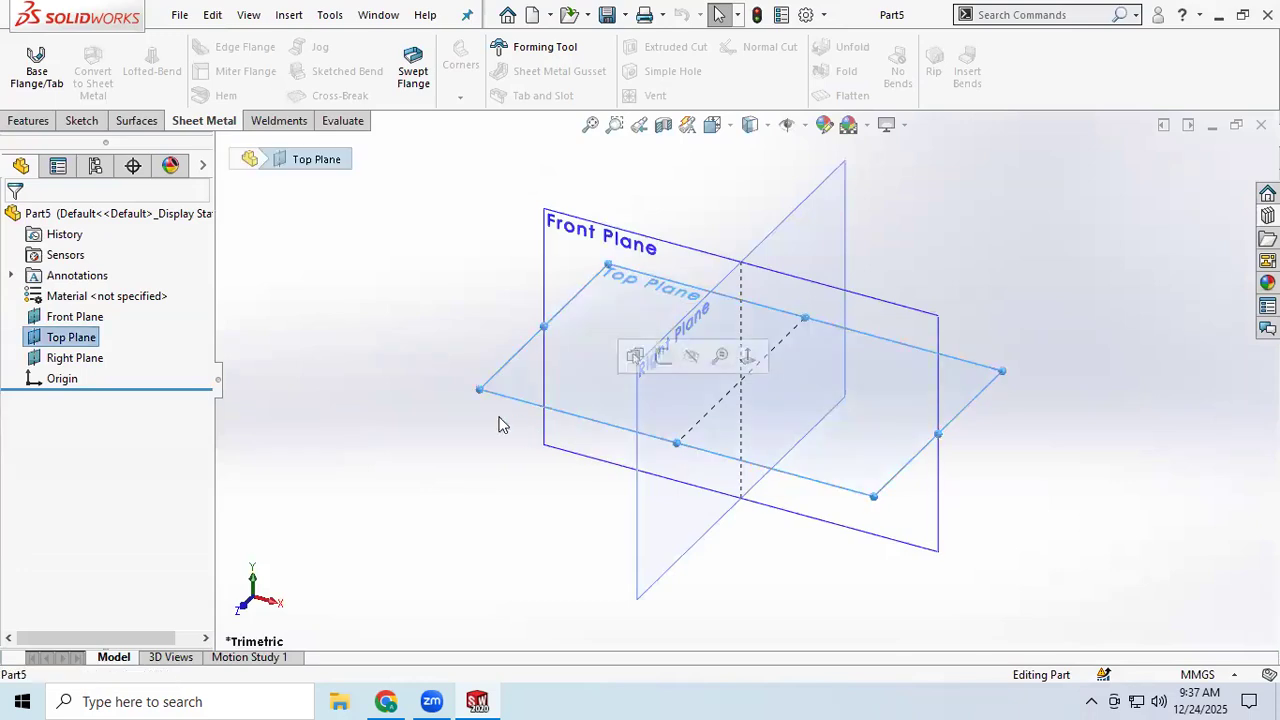
pyautogui.click(78, 121)
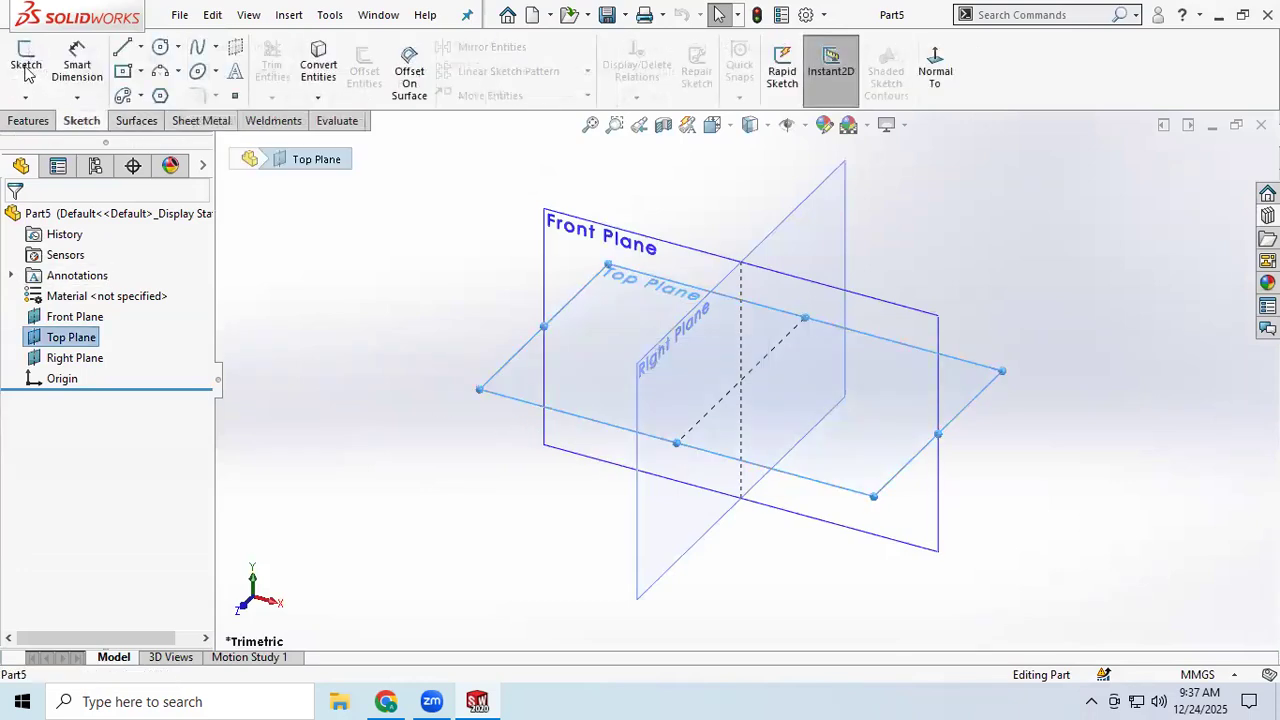
pyautogui.click(26, 62)
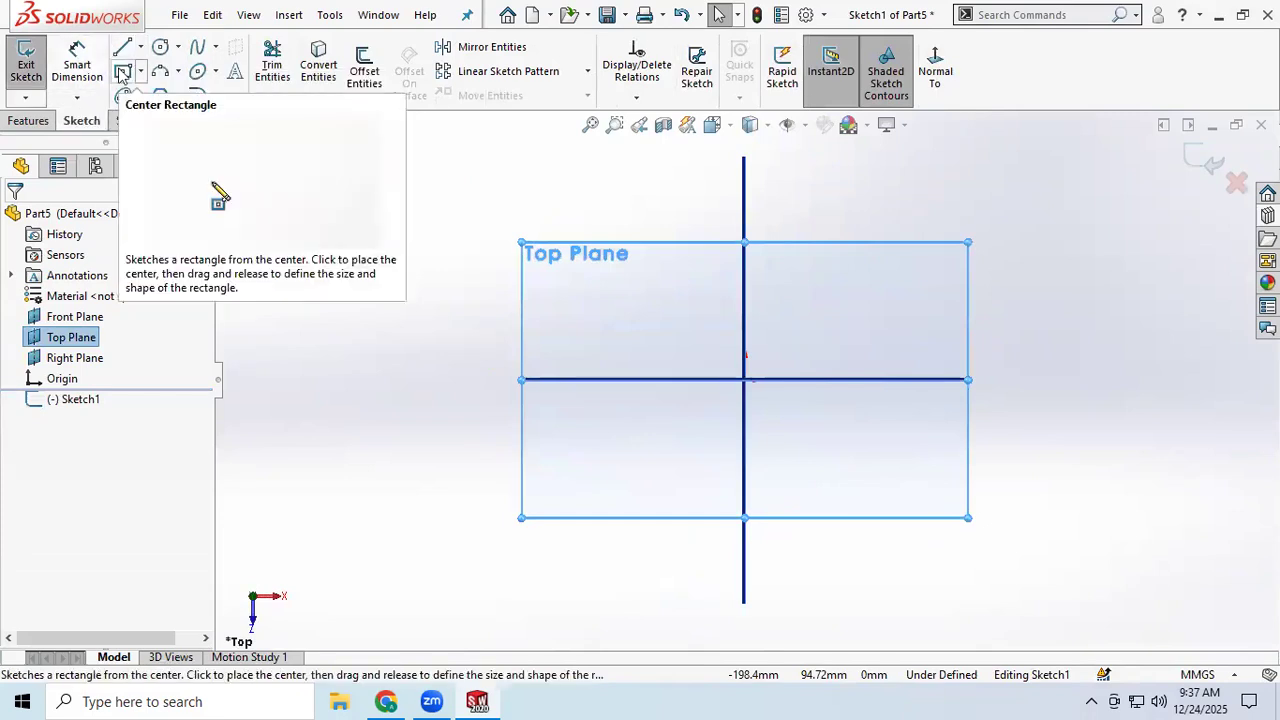
pyautogui.click(124, 72)
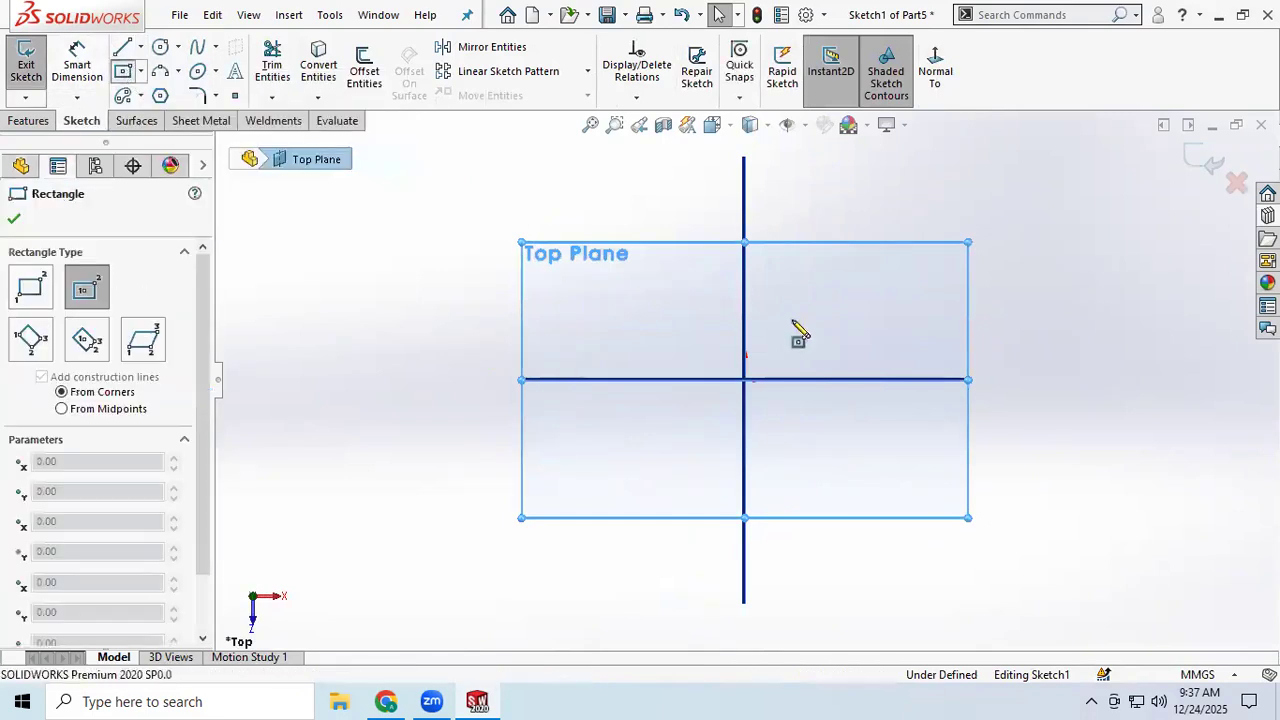
pyautogui.click(744, 380)
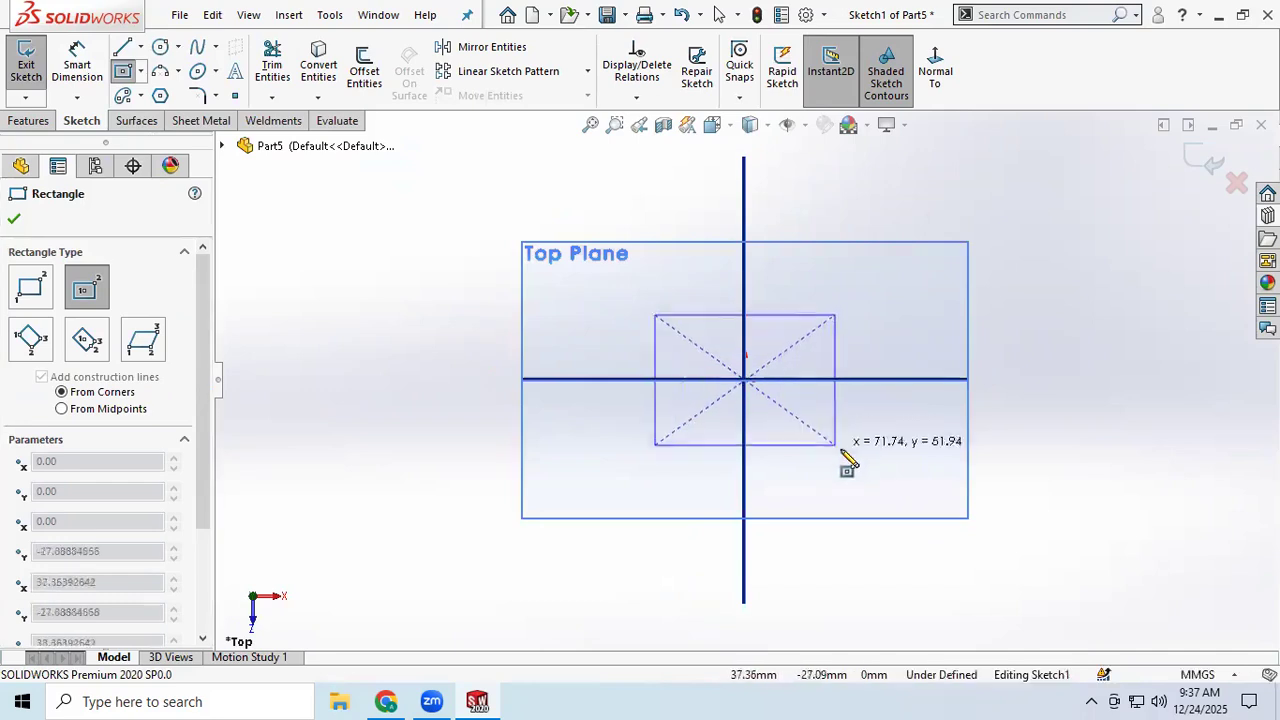
pyautogui.click(917, 491)
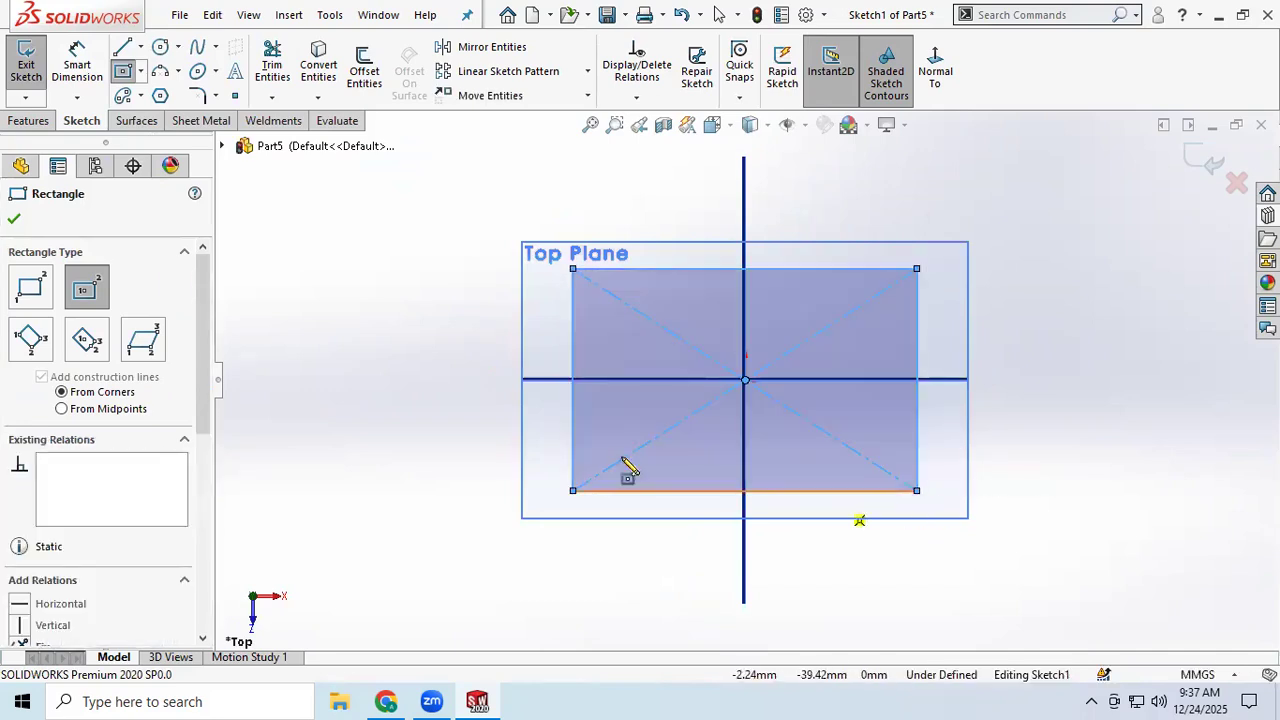
# - Dimension the rectangle's horizontal side to 120 mm and its vertical side to 80 mm
pyautogui.click(74, 58)
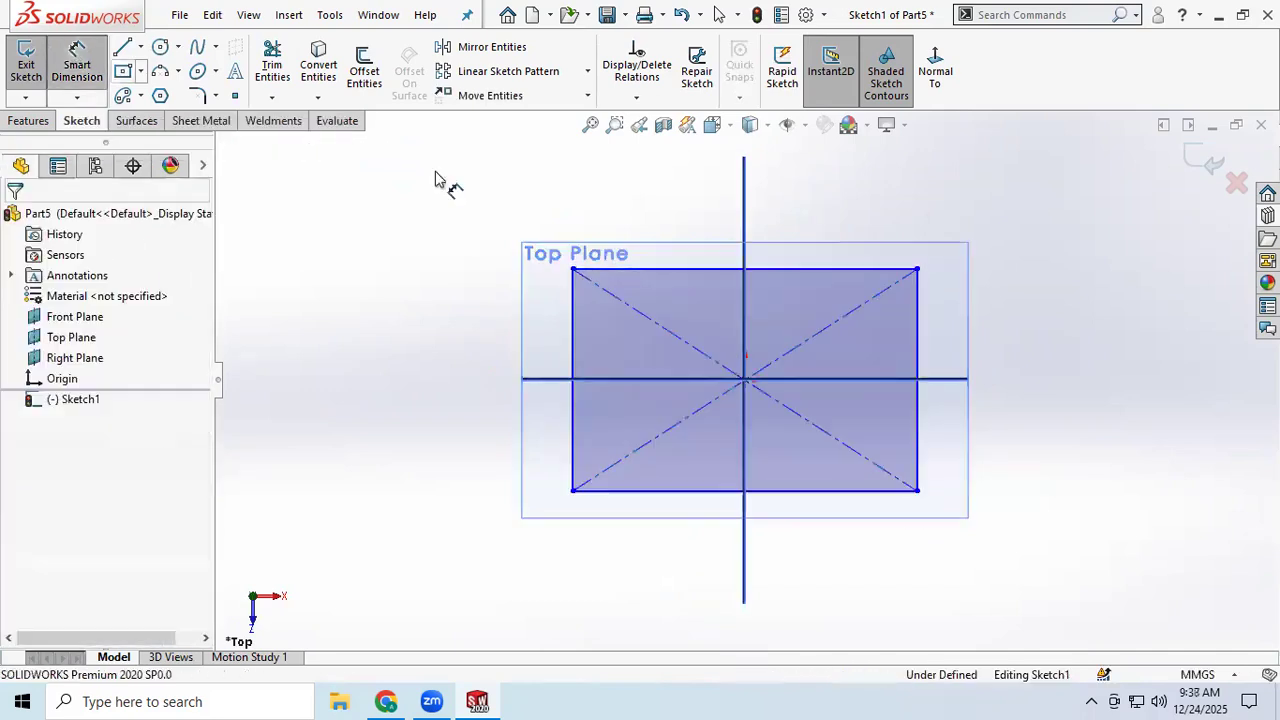
pyautogui.click(816, 270)
pyautogui.click(822, 214)
pyautogui.write('120')
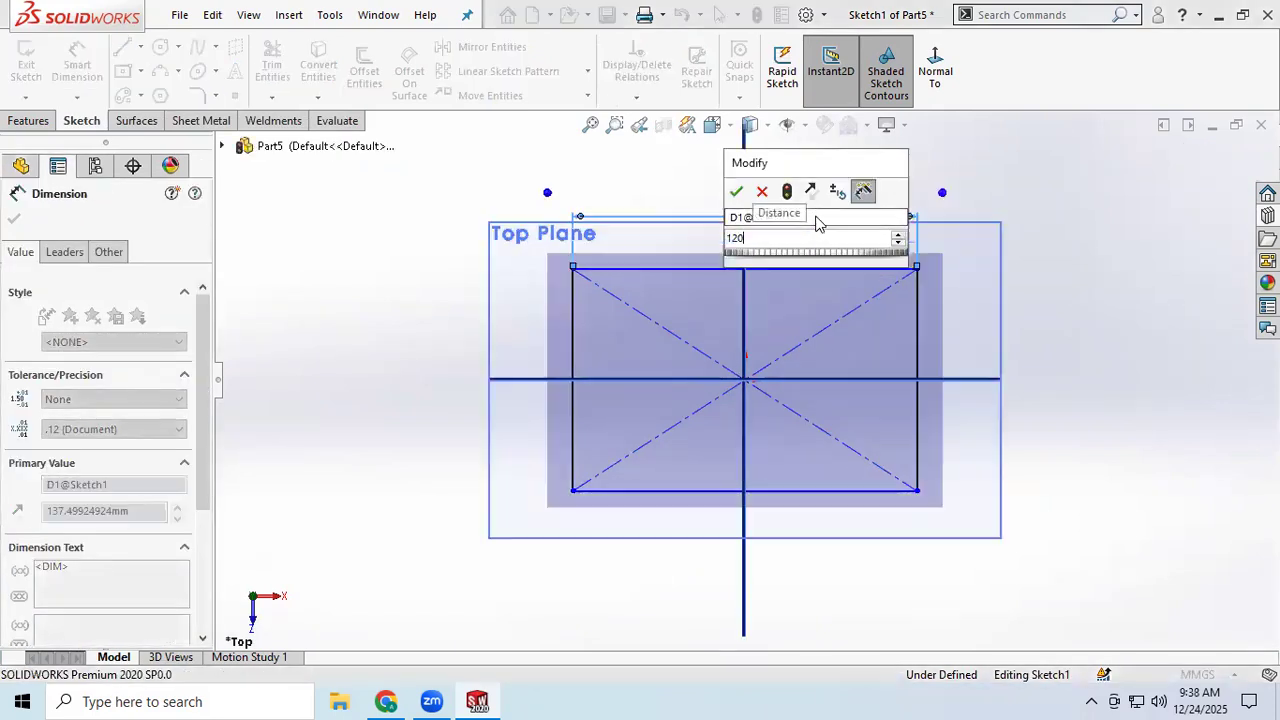
pyautogui.press('Return')
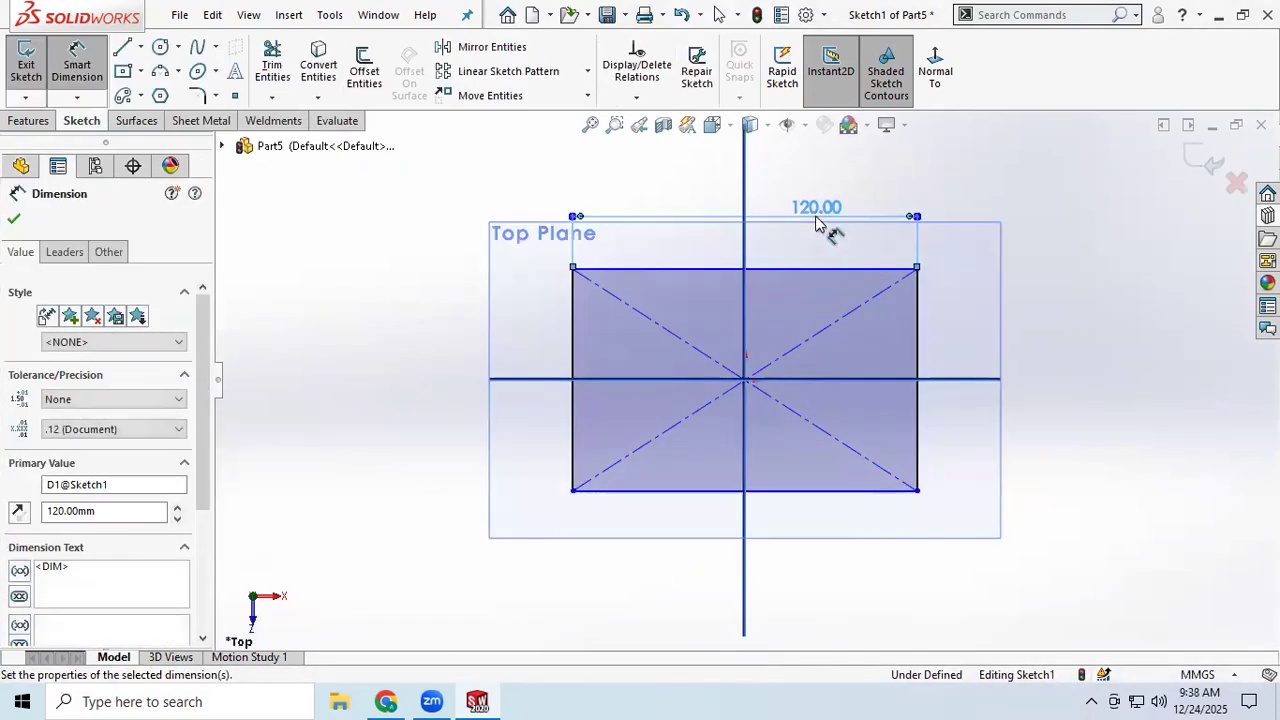
pyautogui.click(968, 338)
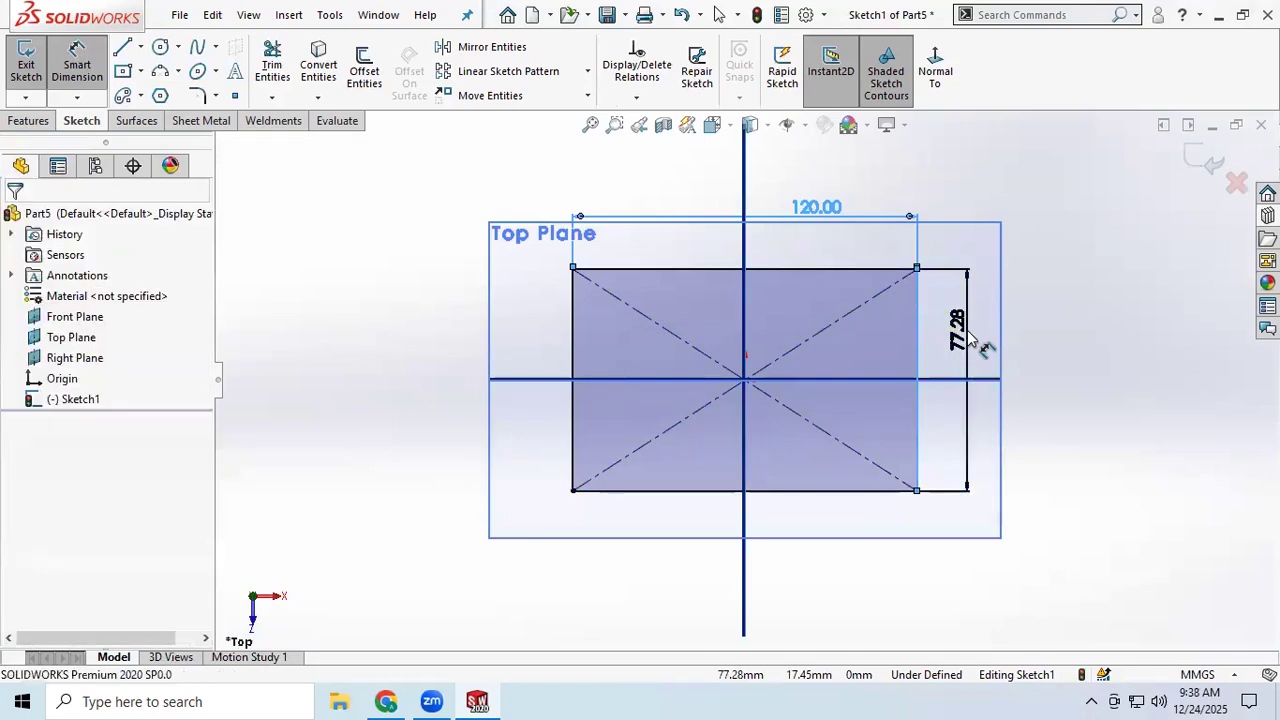
pyautogui.write('80')
pyautogui.press('Return')
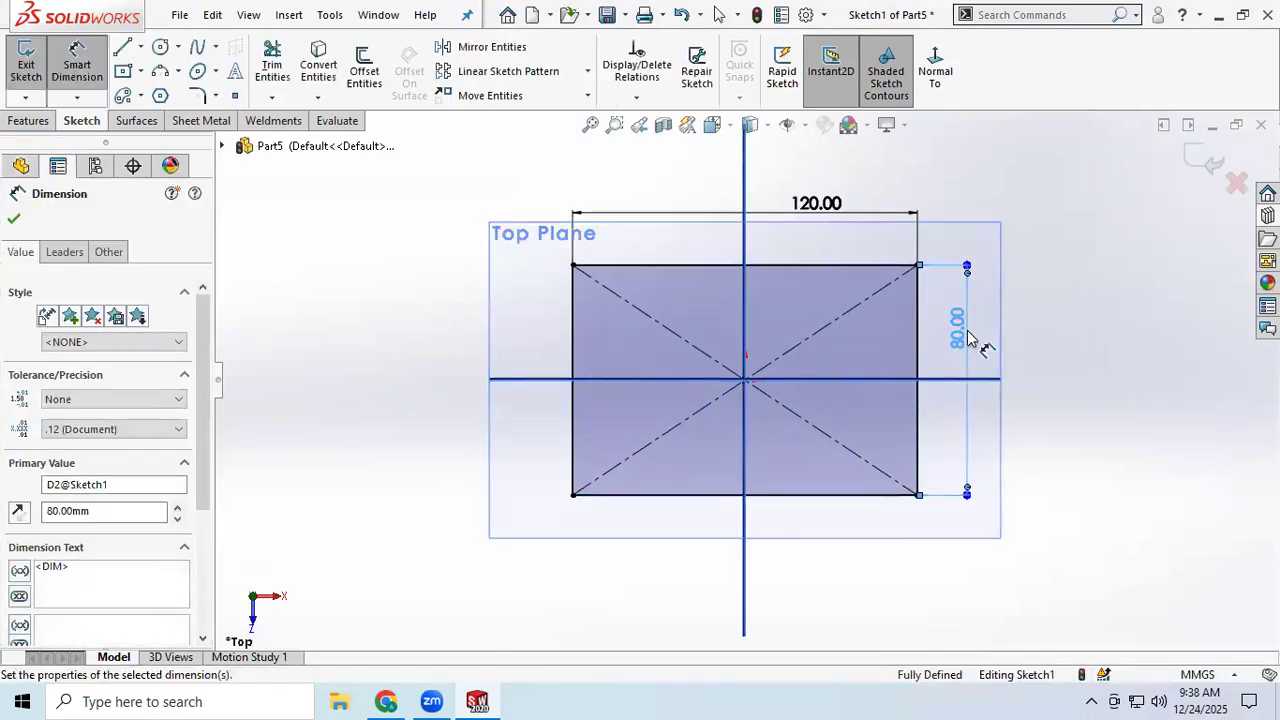
# - Finish the 120 × 80 mm rectangle sketch and create a 2 mm thick sheet metal base flange from it
pyautogui.click(14, 220)
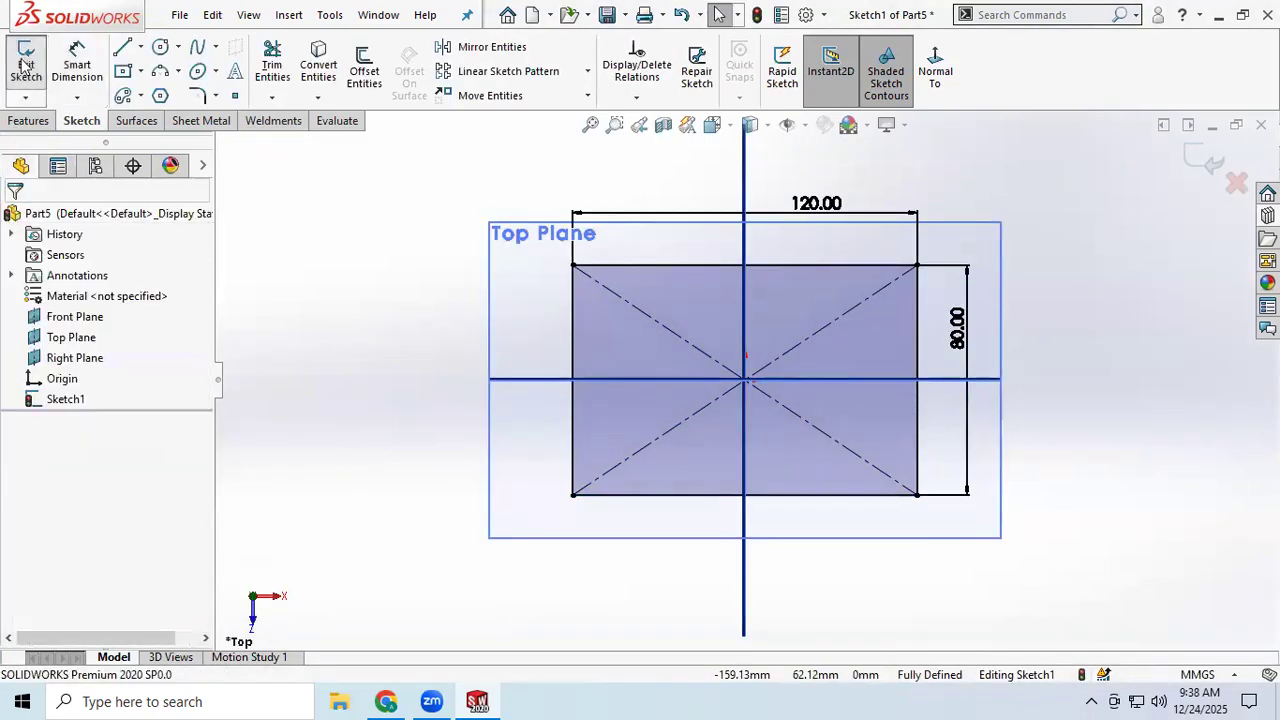
pyautogui.click(26, 62)
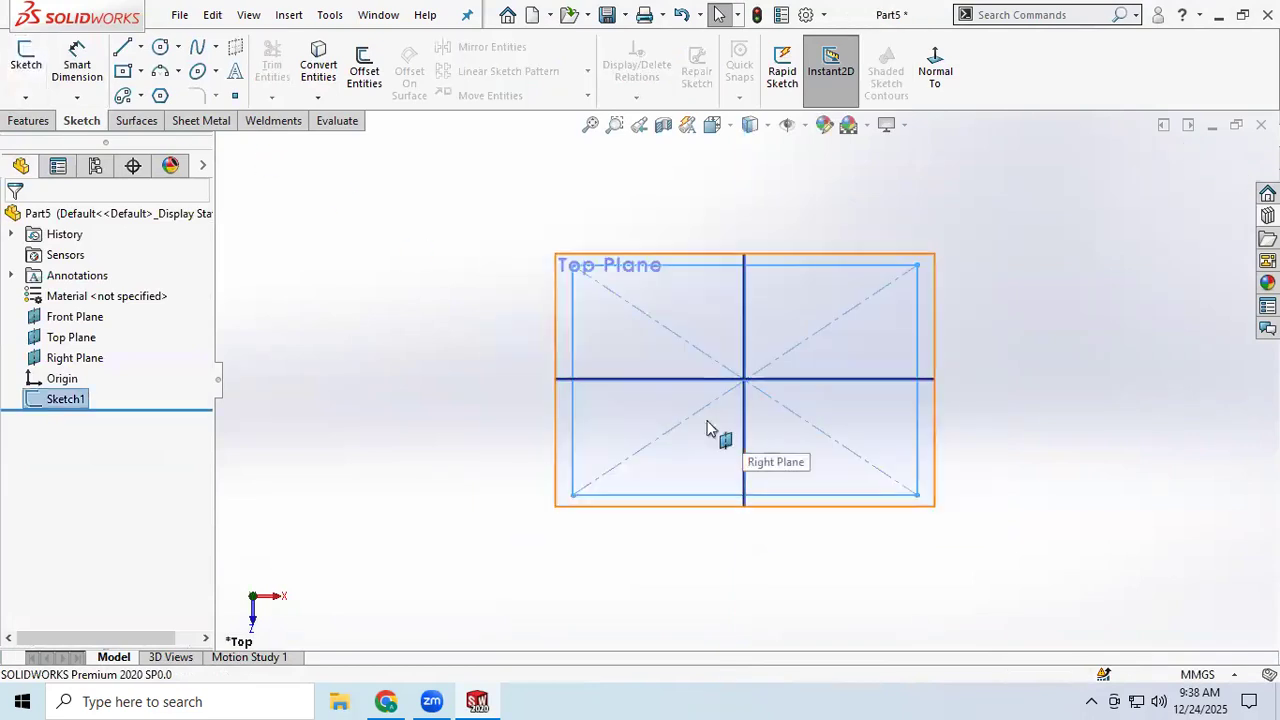
pyautogui.click(137, 121)
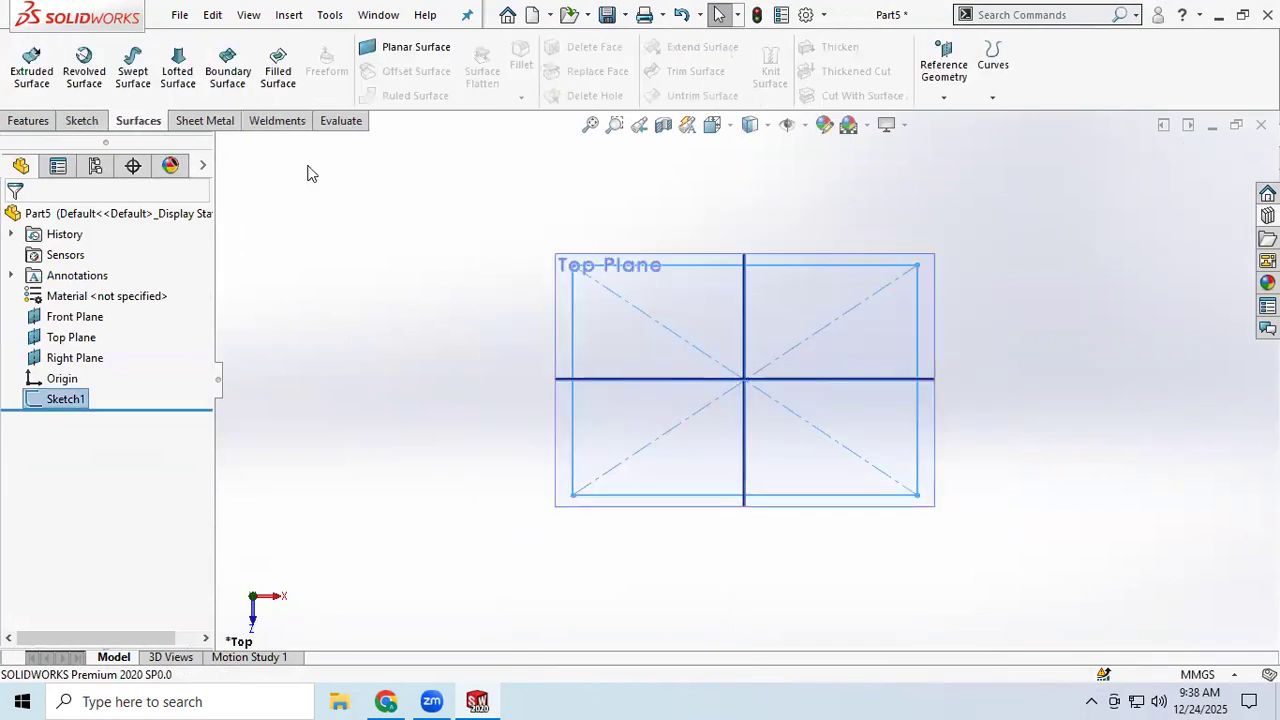
pyautogui.click(204, 121)
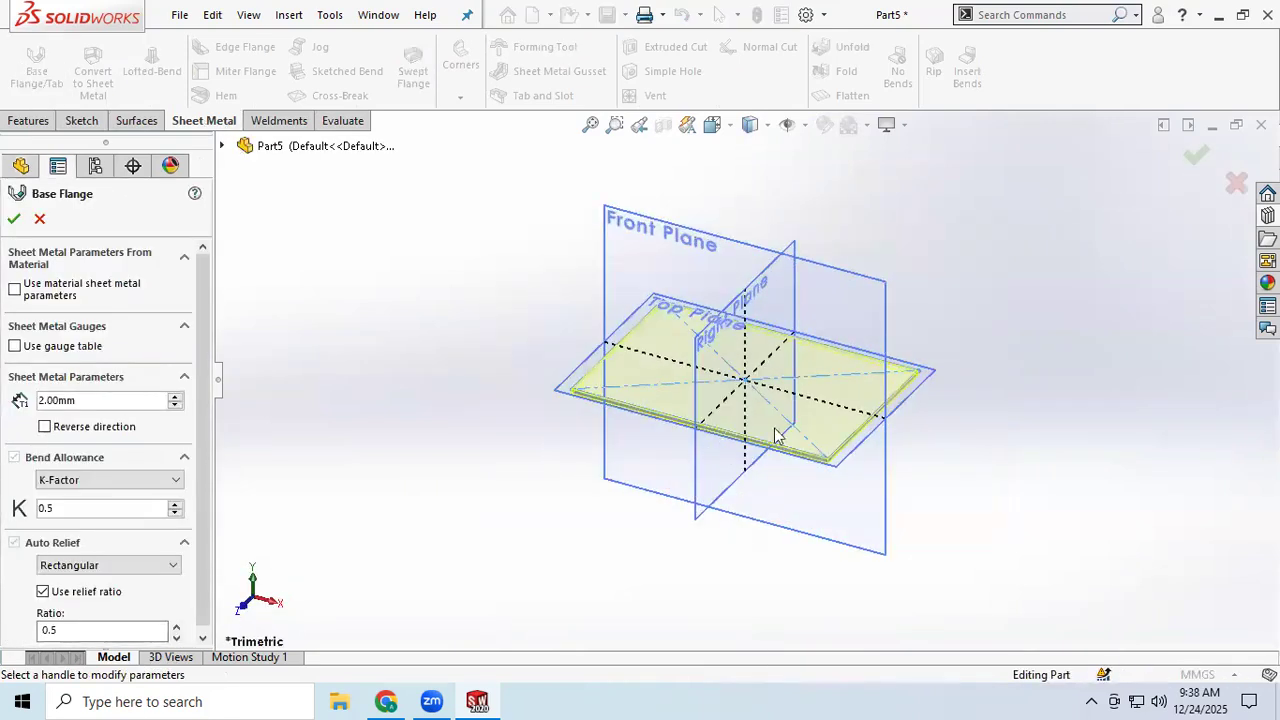
pyautogui.click(13, 220)
# - Add a 40 mm edge flange bent up at 90 degrees along the plate's short edge on the positive X side
pyautogui.moveTo(598, 410); pyautogui.dragTo(643, 300, button='middle')
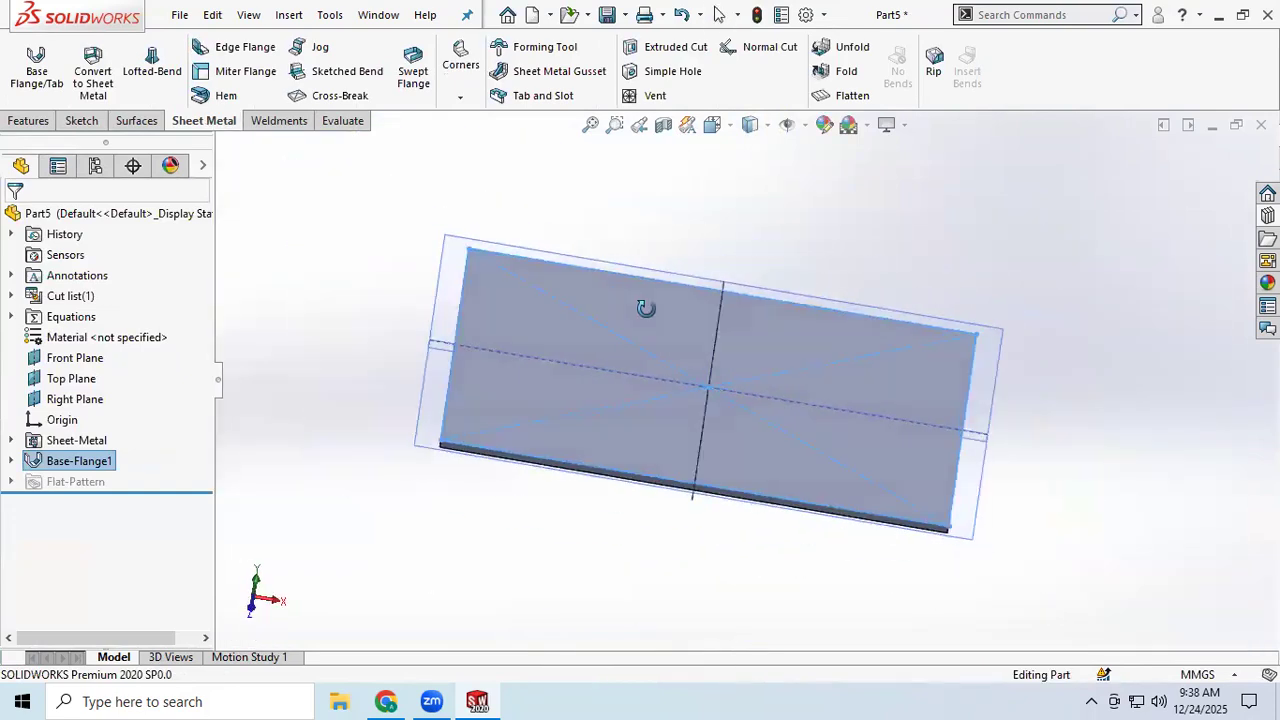
pyautogui.click(236, 52)
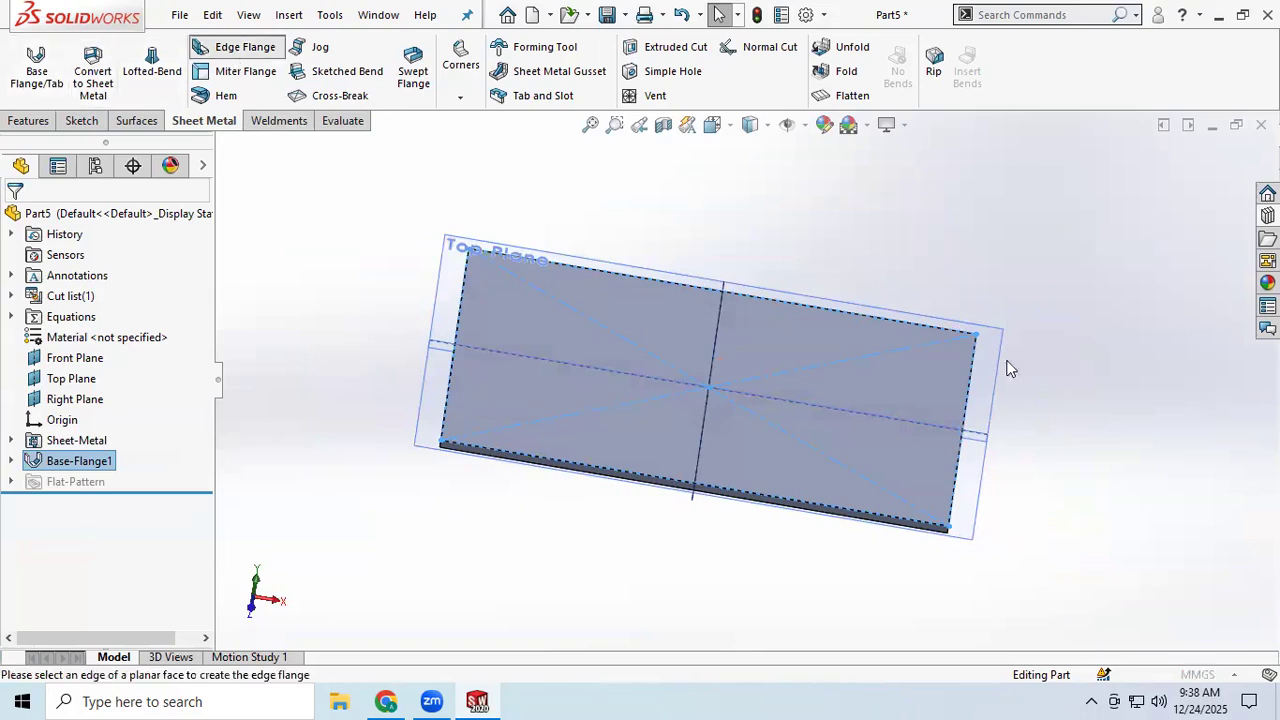
pyautogui.click(960, 472)
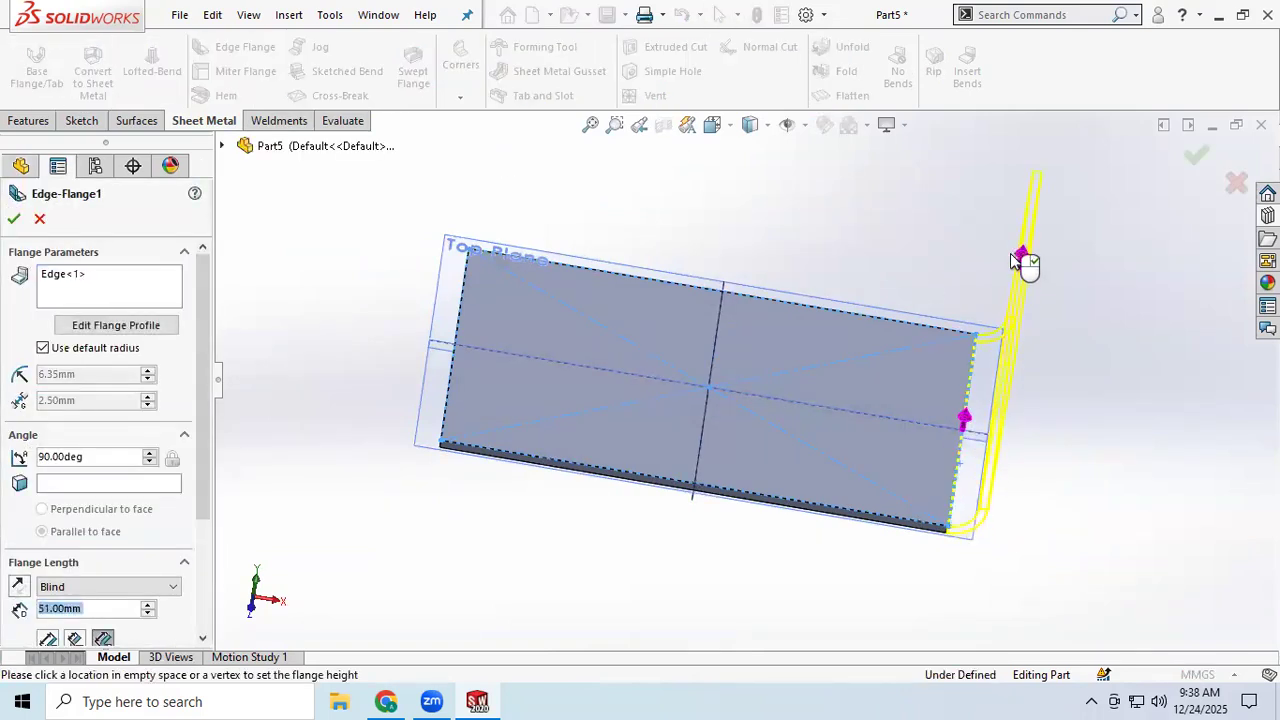
pyautogui.click(1010, 238)
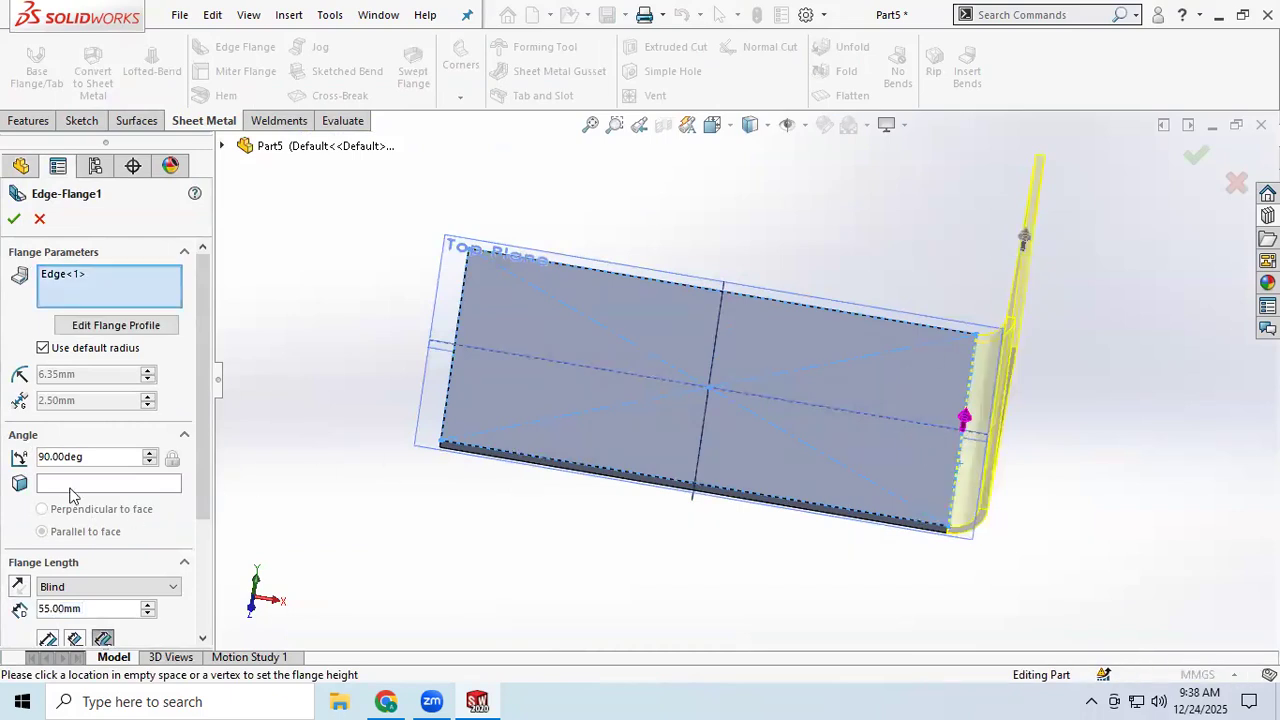
pyautogui.scroll(-3, 97, 557)
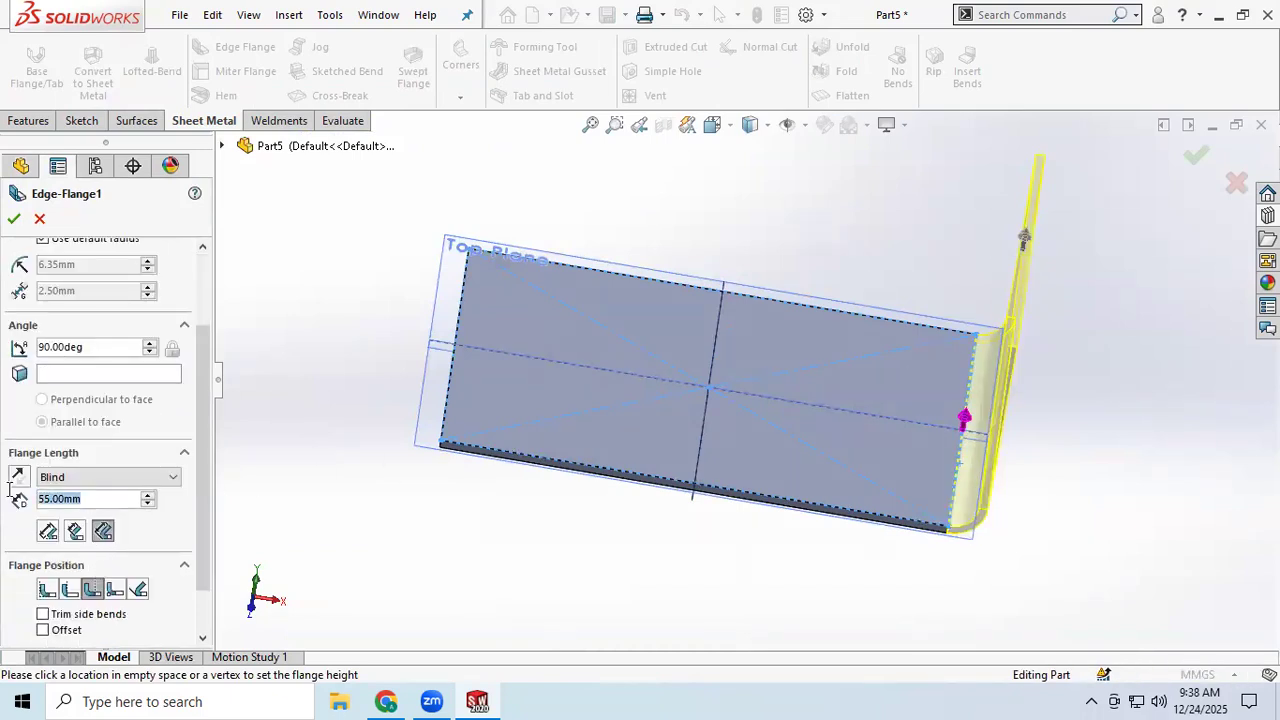
pyautogui.write('40')
pyautogui.press('Return')
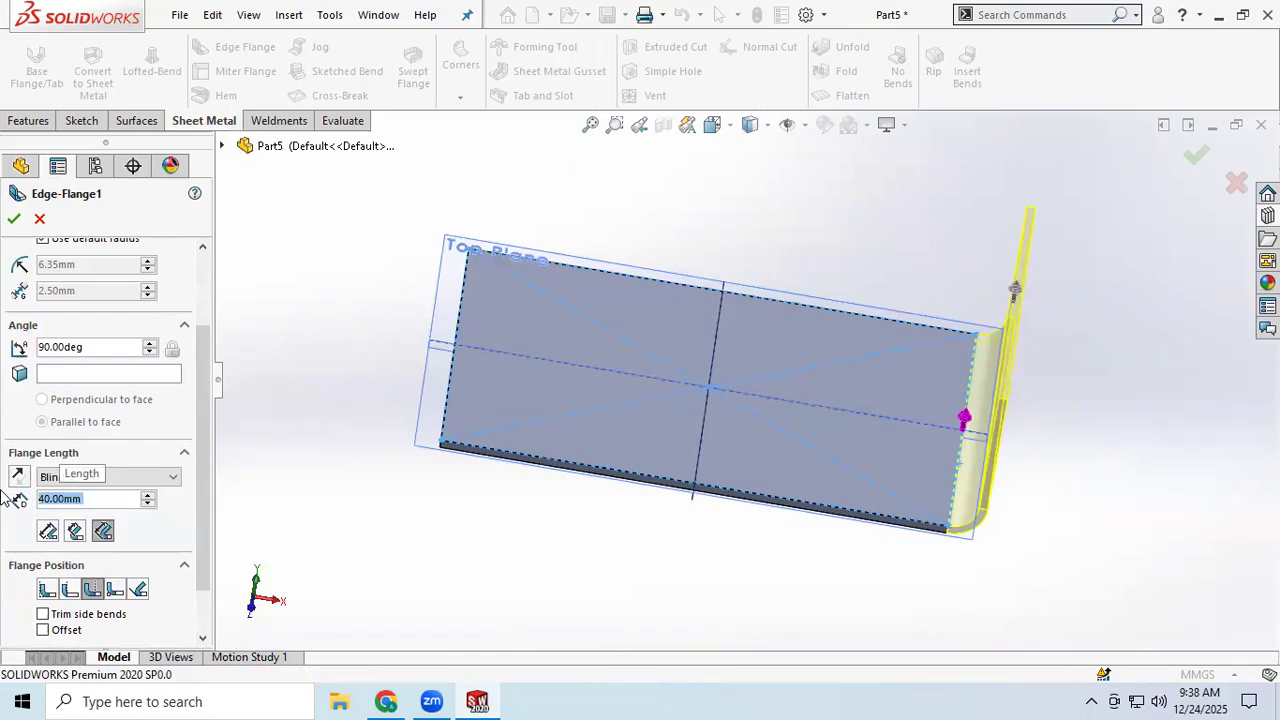
pyautogui.moveTo(709, 620); pyautogui.dragTo(722, 597, button='middle')
pyautogui.moveTo(205, 522); pyautogui.dragTo(214, 403)
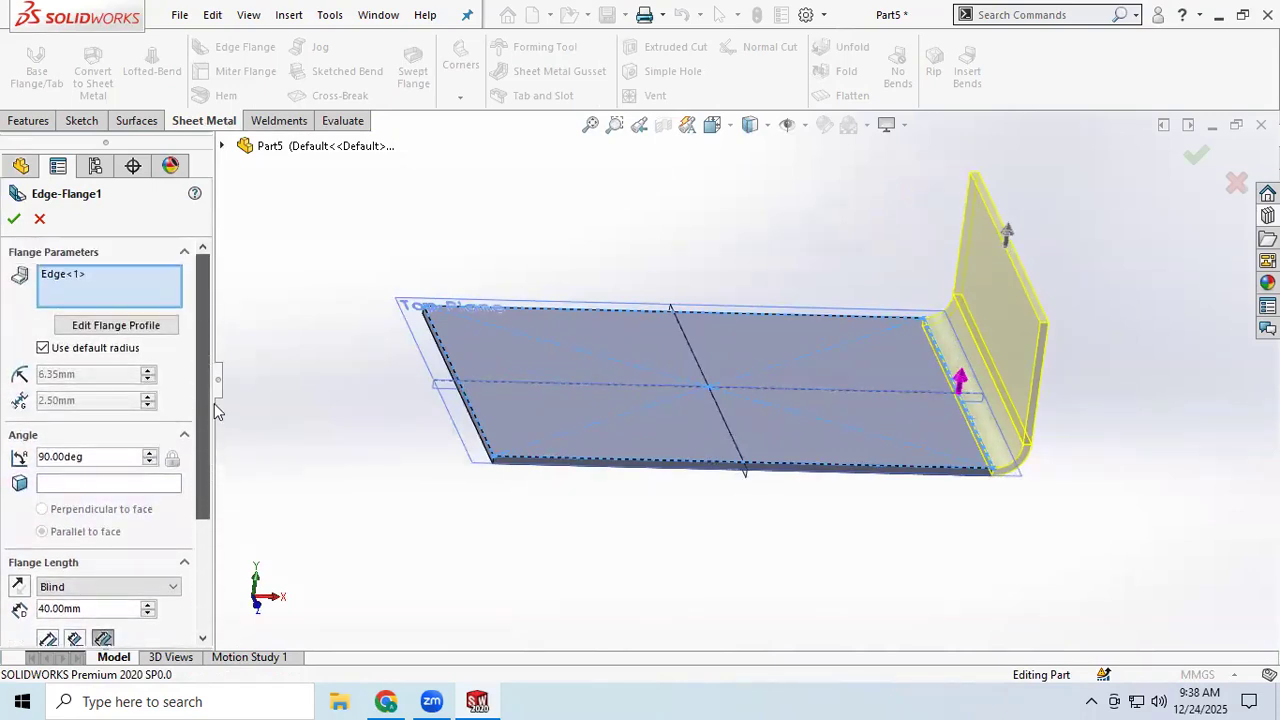
pyautogui.moveTo(208, 452); pyautogui.dragTo(206, 552)
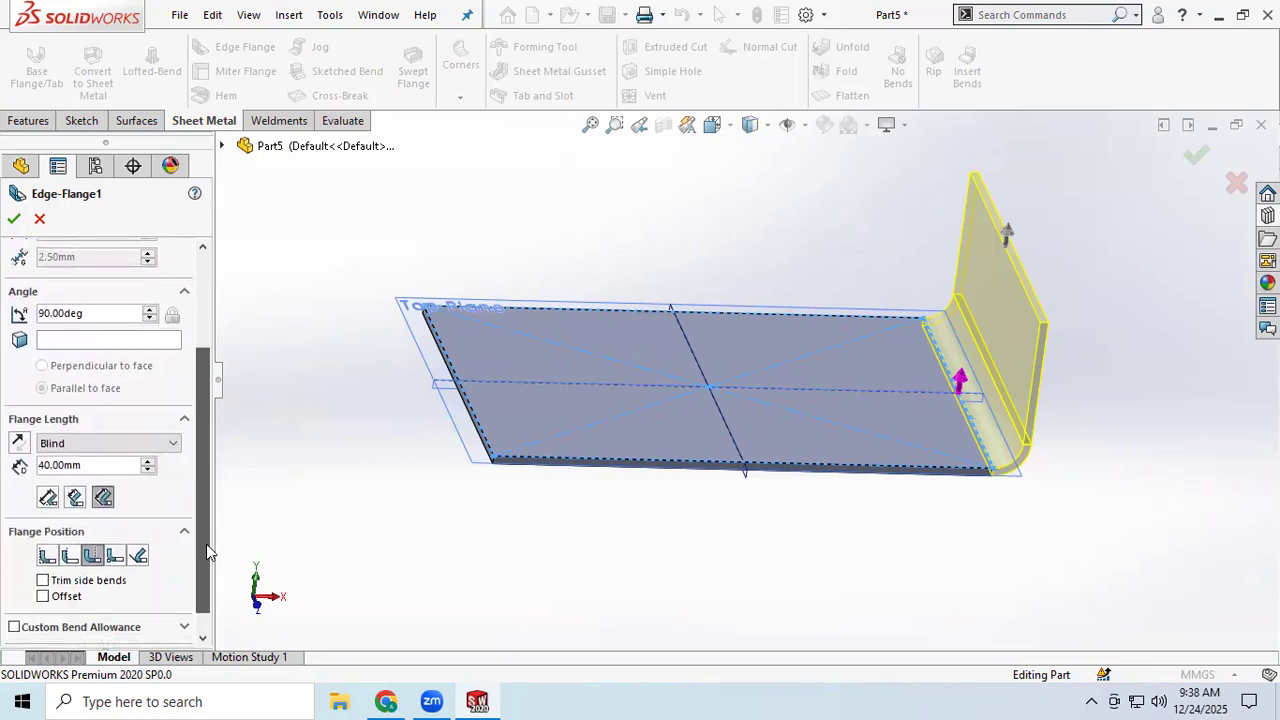
pyautogui.click(14, 218)
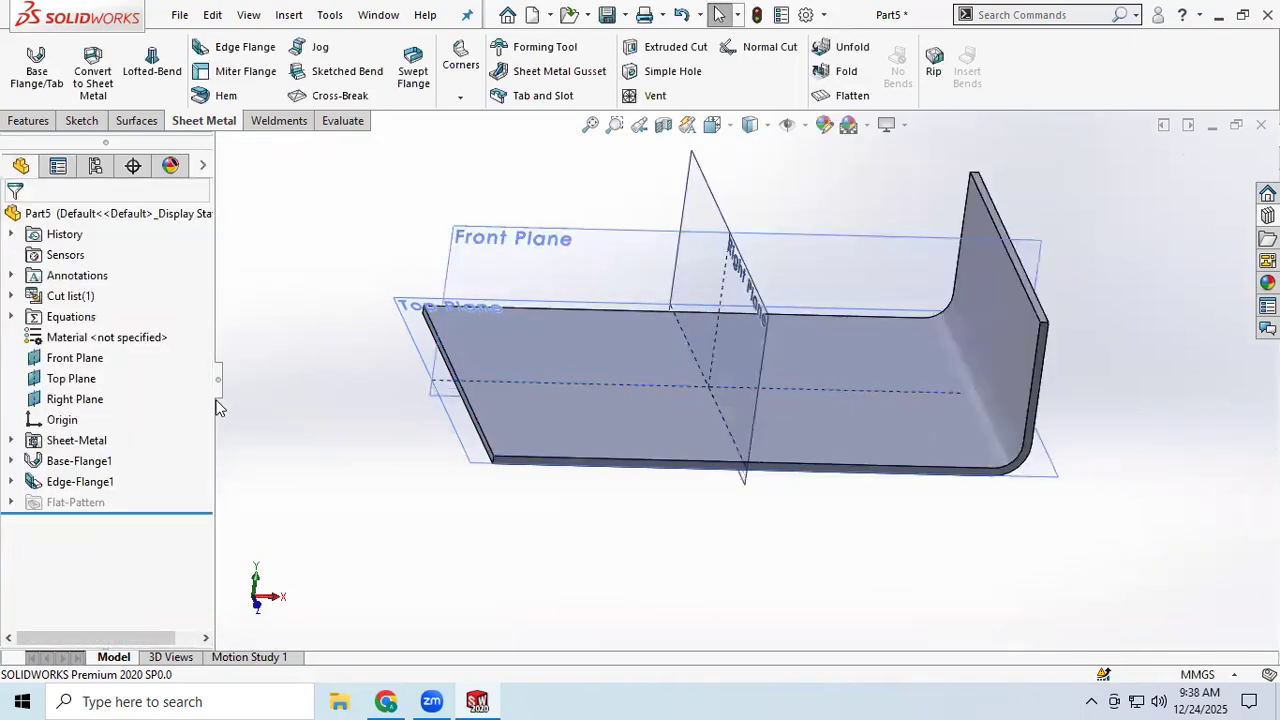
# - Add a matching 40 mm edge flange bent up at 90 degrees along the plate's opposite short edge
pyautogui.click(240, 47)
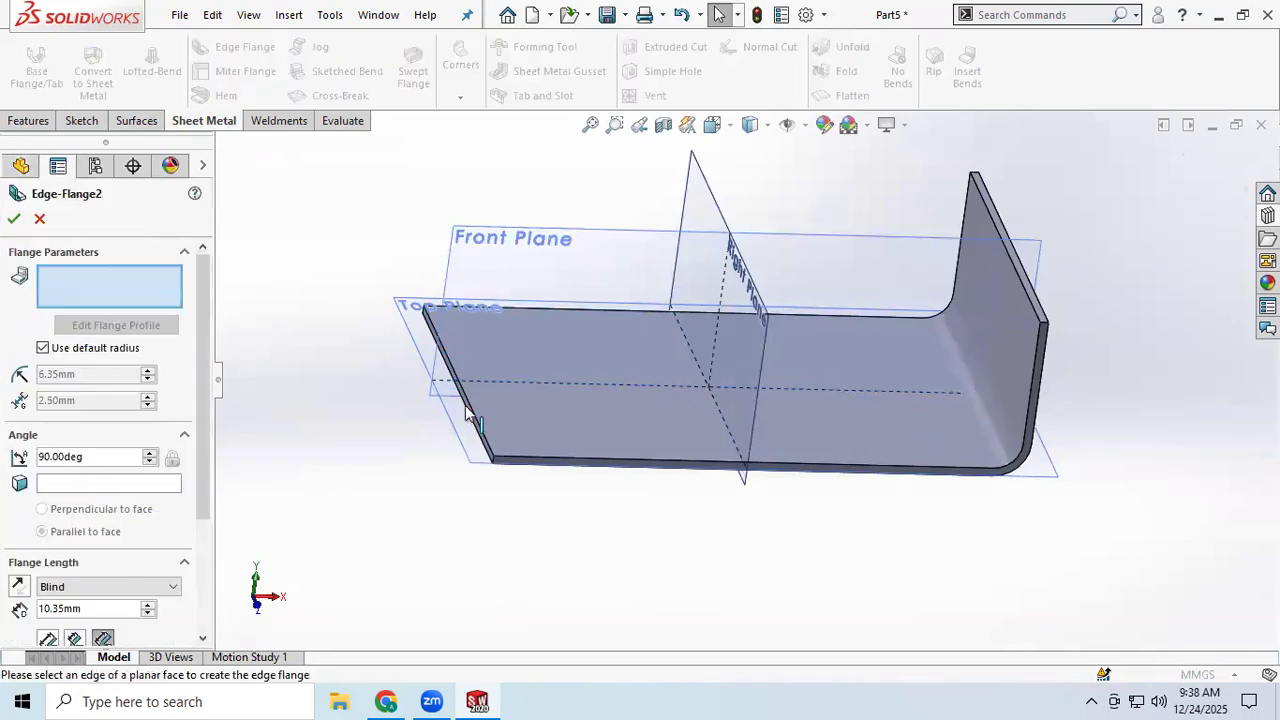
pyautogui.click(466, 398)
pyautogui.click(466, 398)
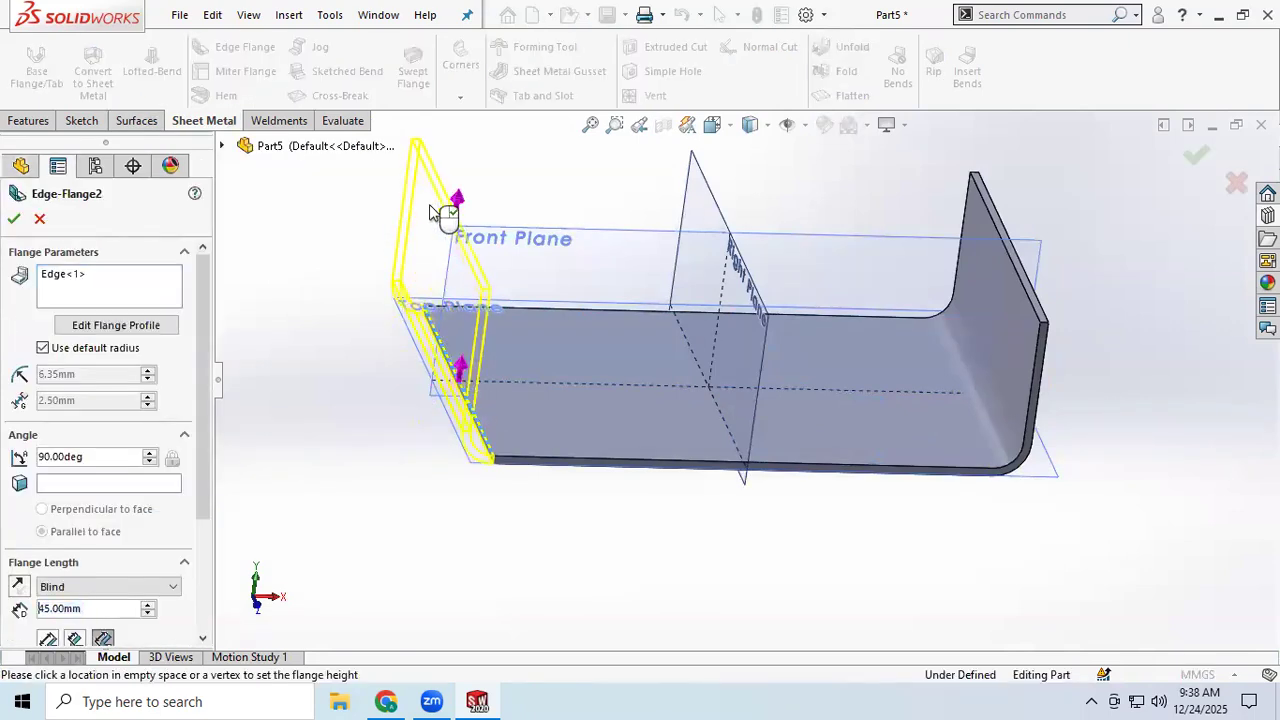
pyautogui.click(445, 204)
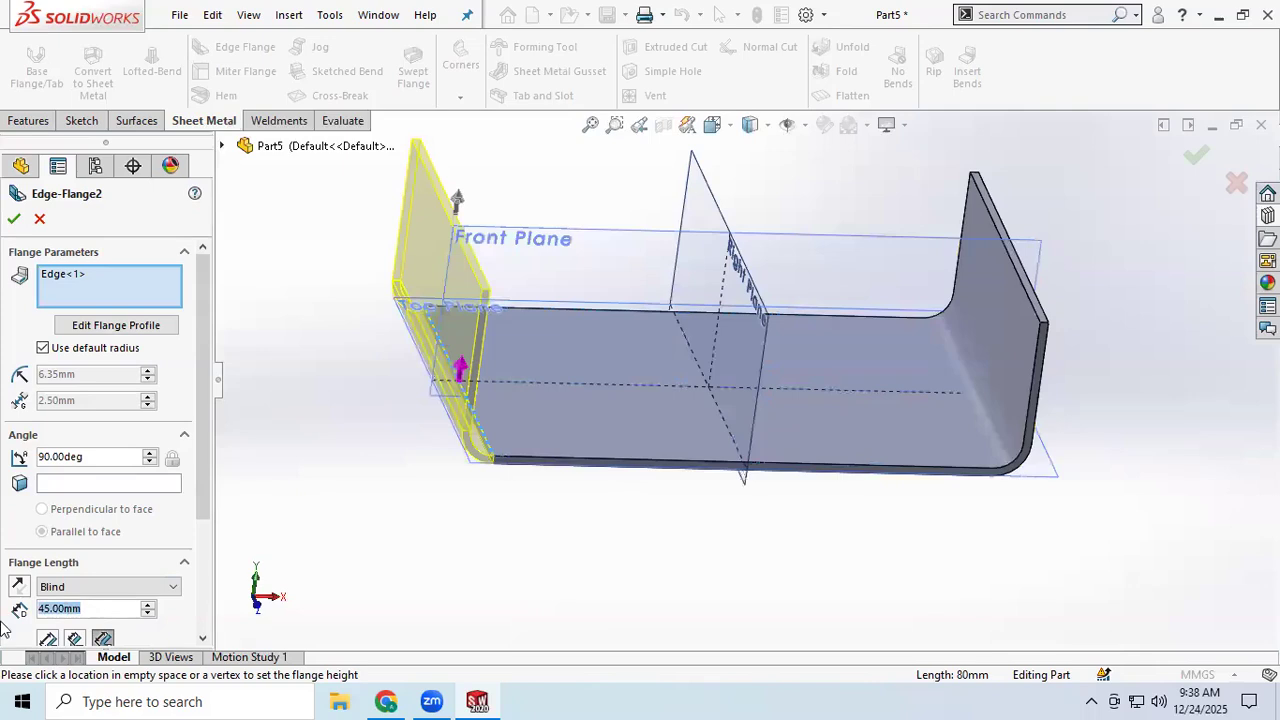
pyautogui.write('40')
pyautogui.press('Return')
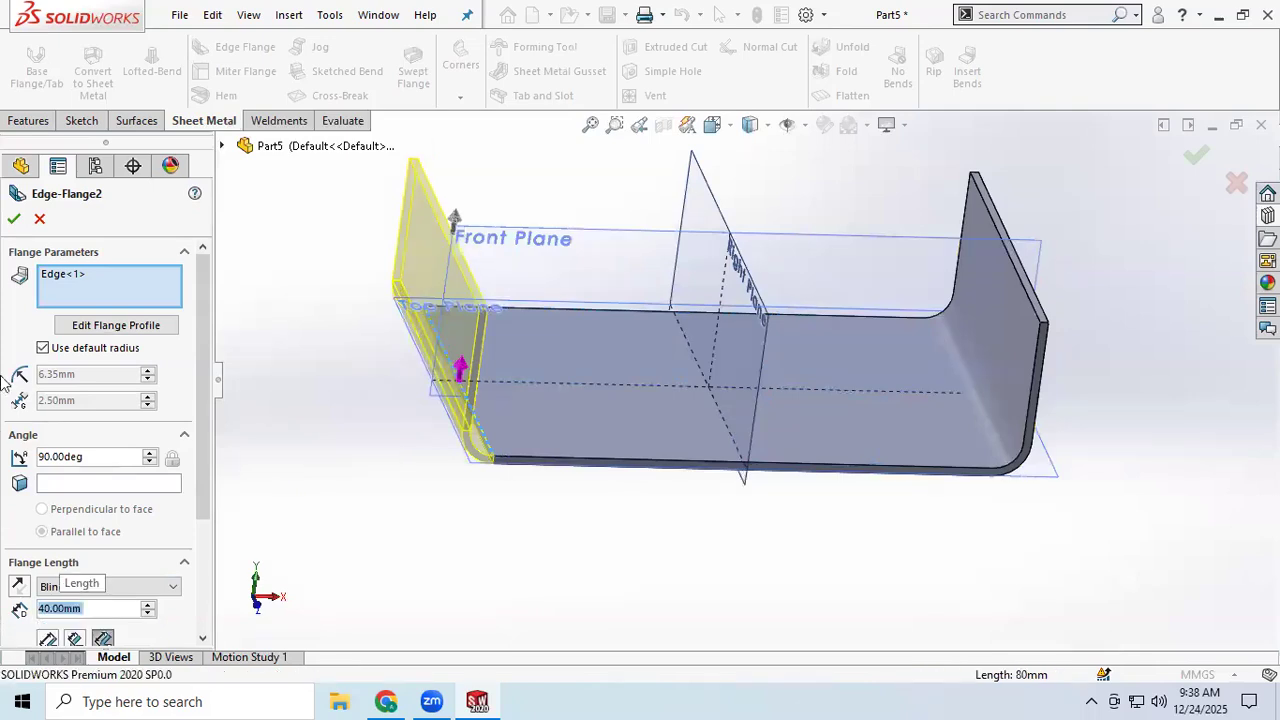
pyautogui.click(14, 219)
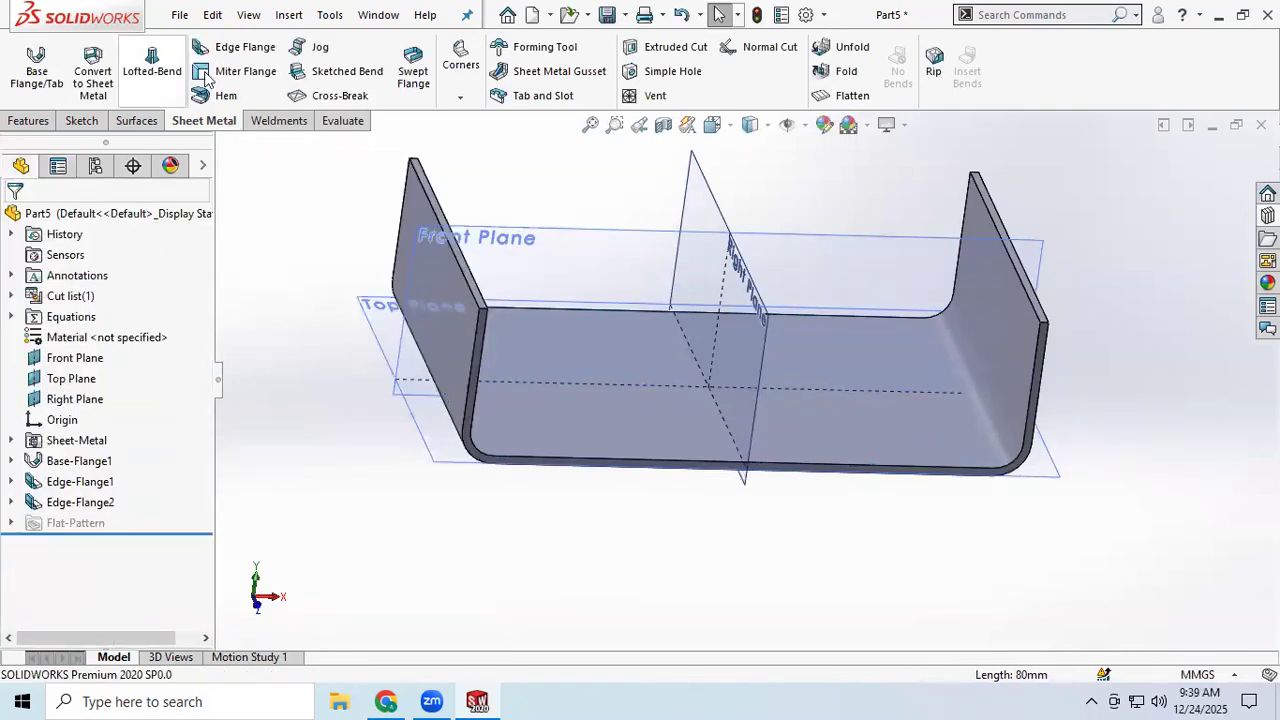
# - Start an outward edge flange at 90 degrees on the top edge of the positive X wall, 35 mm long
pyautogui.click(230, 50)
pyautogui.scroll(-3, 1078, 310)
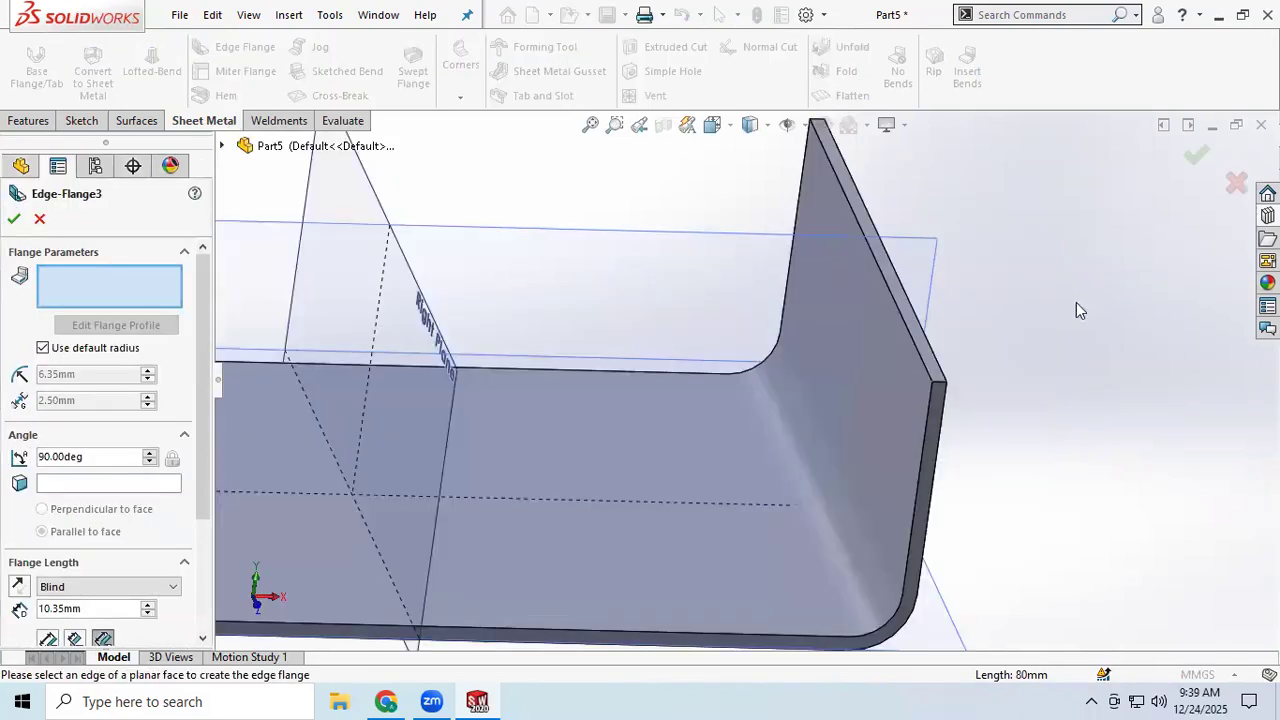
pyautogui.click(924, 328)
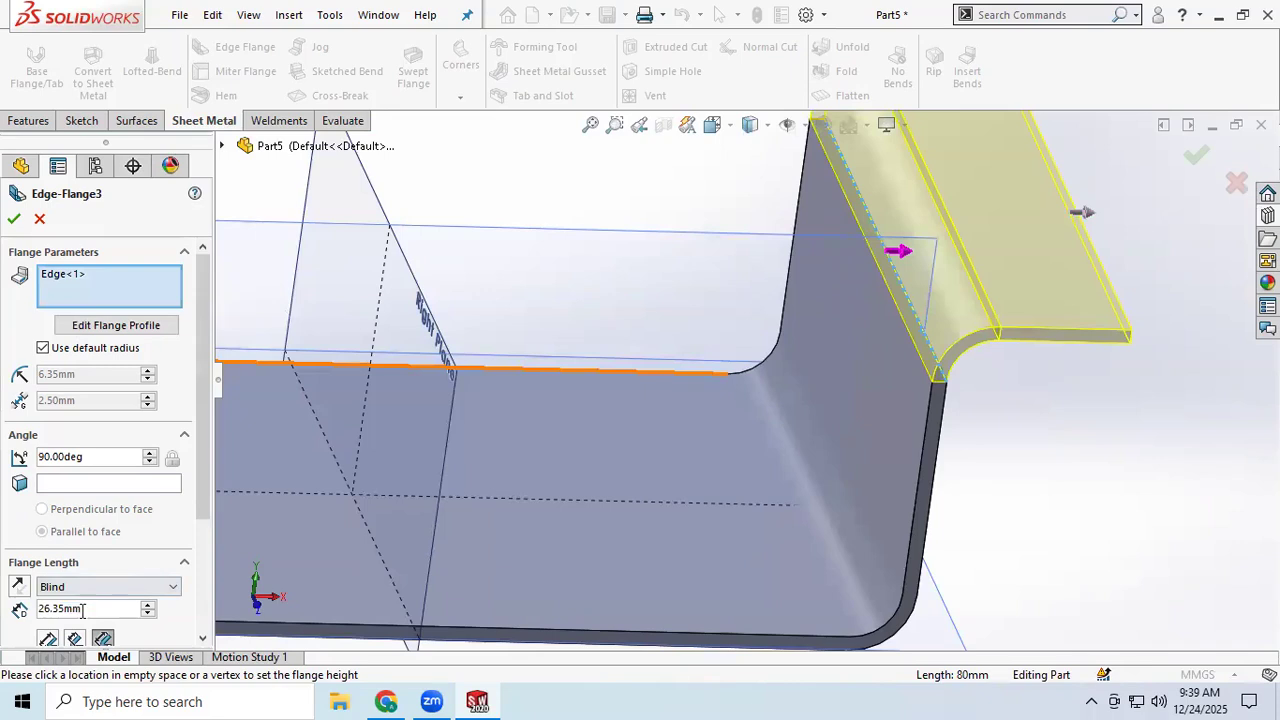
pyautogui.write('35')
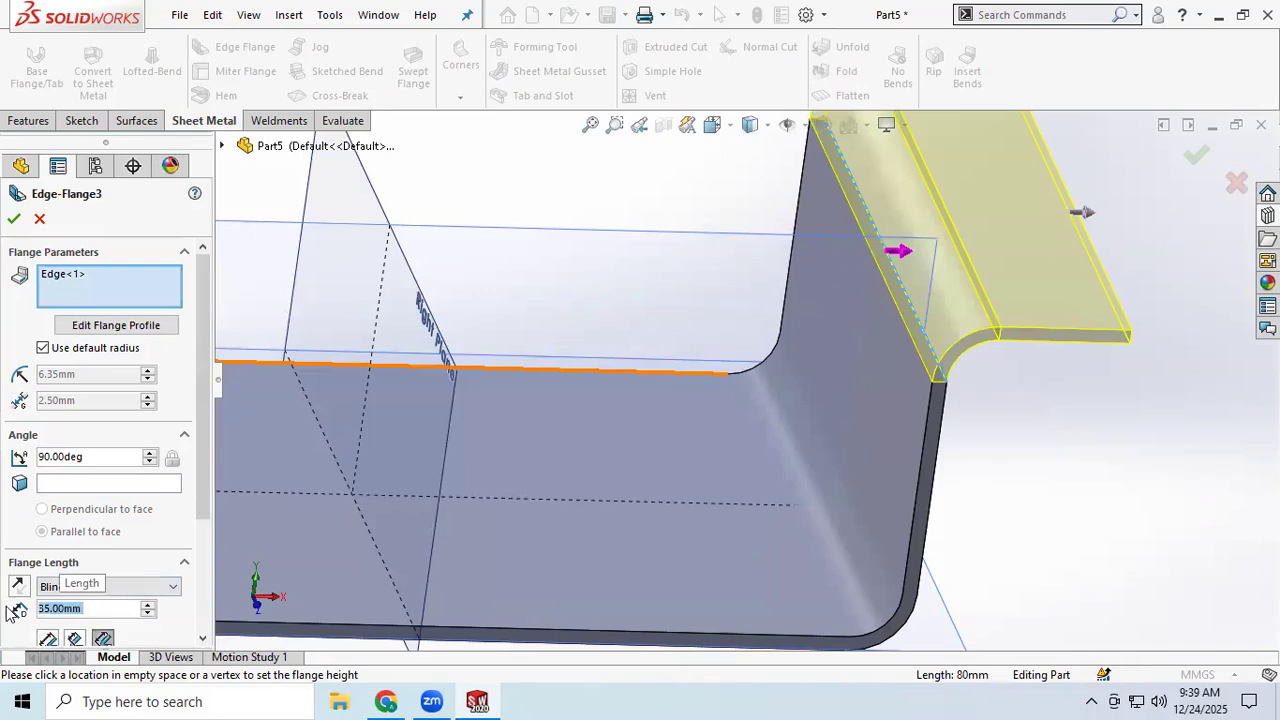
pyautogui.press('Return')
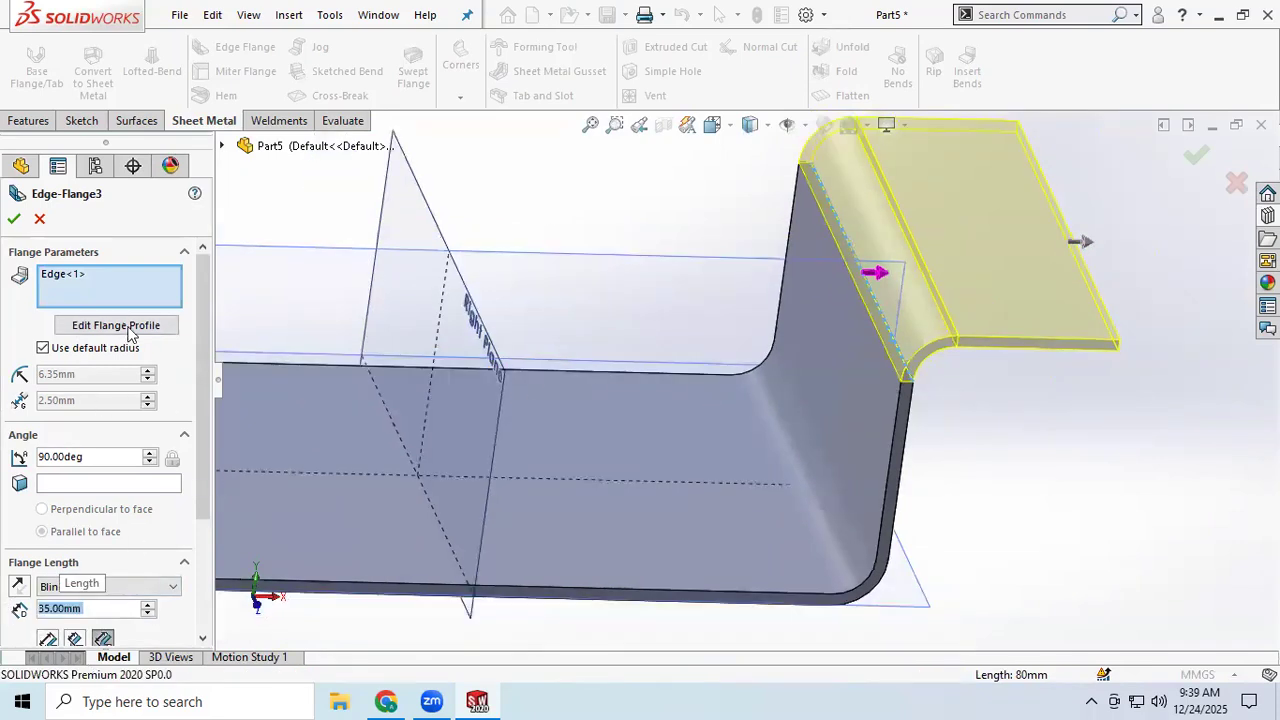
# - Edit the new flange's profile and move its base corner on the negative side inward to X = -25
pyautogui.click(128, 330)
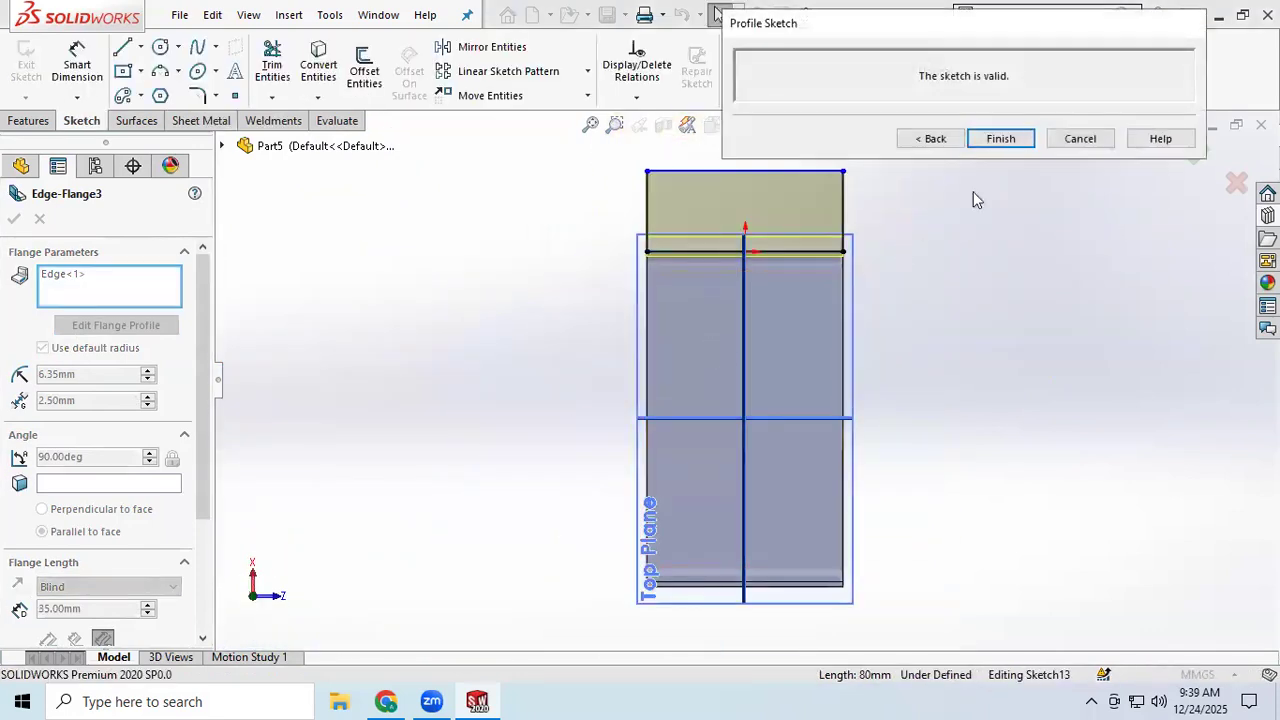
pyautogui.moveTo(872, 553); pyautogui.dragTo(722, 325, button='middle')
pyautogui.scroll(-5, 715, 322)
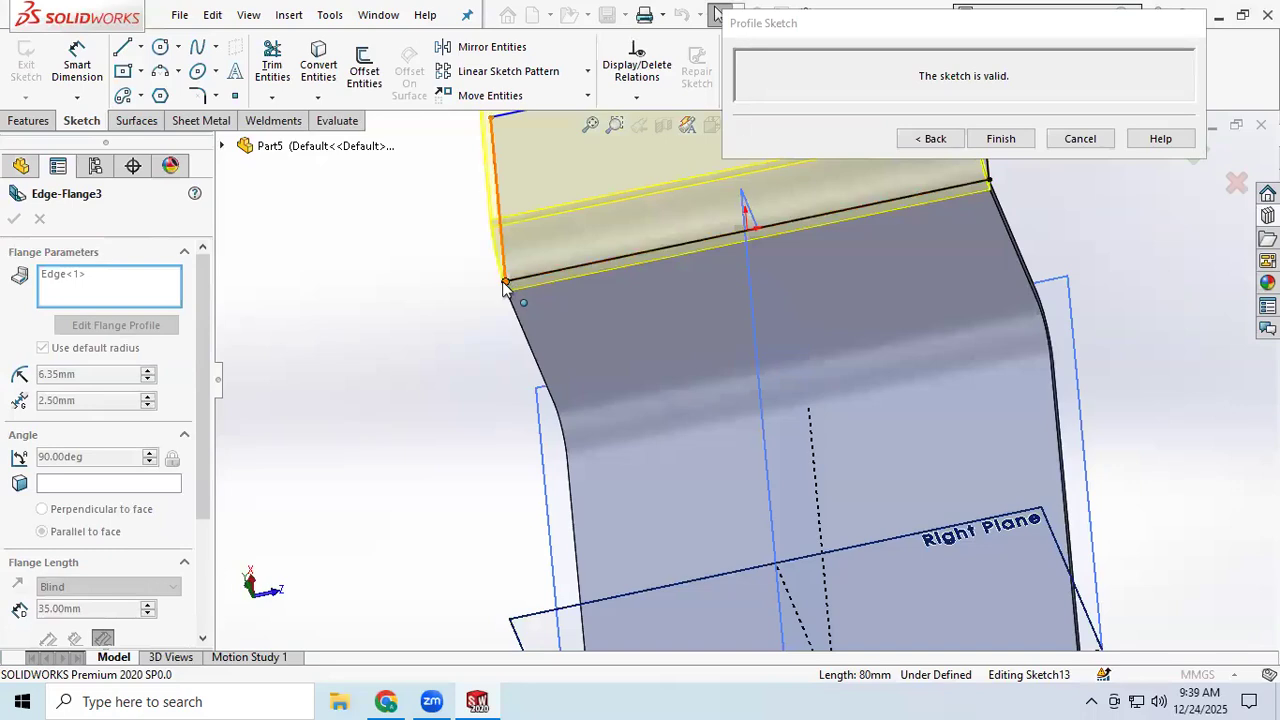
pyautogui.moveTo(505, 283)
pyautogui.mouseDown()
pyautogui.moveTo(606, 280)
pyautogui.moveTo(600, 264)
pyautogui.mouseUp()
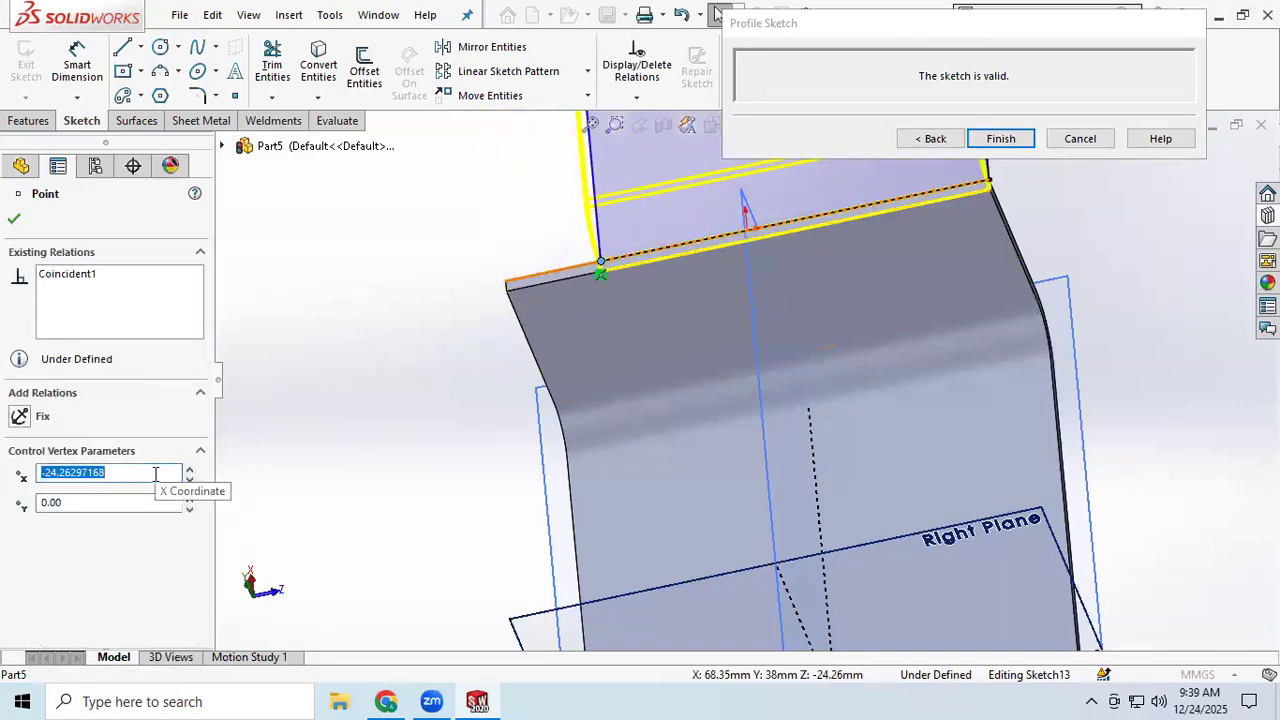
pyautogui.write('-25')
pyautogui.press('Return')
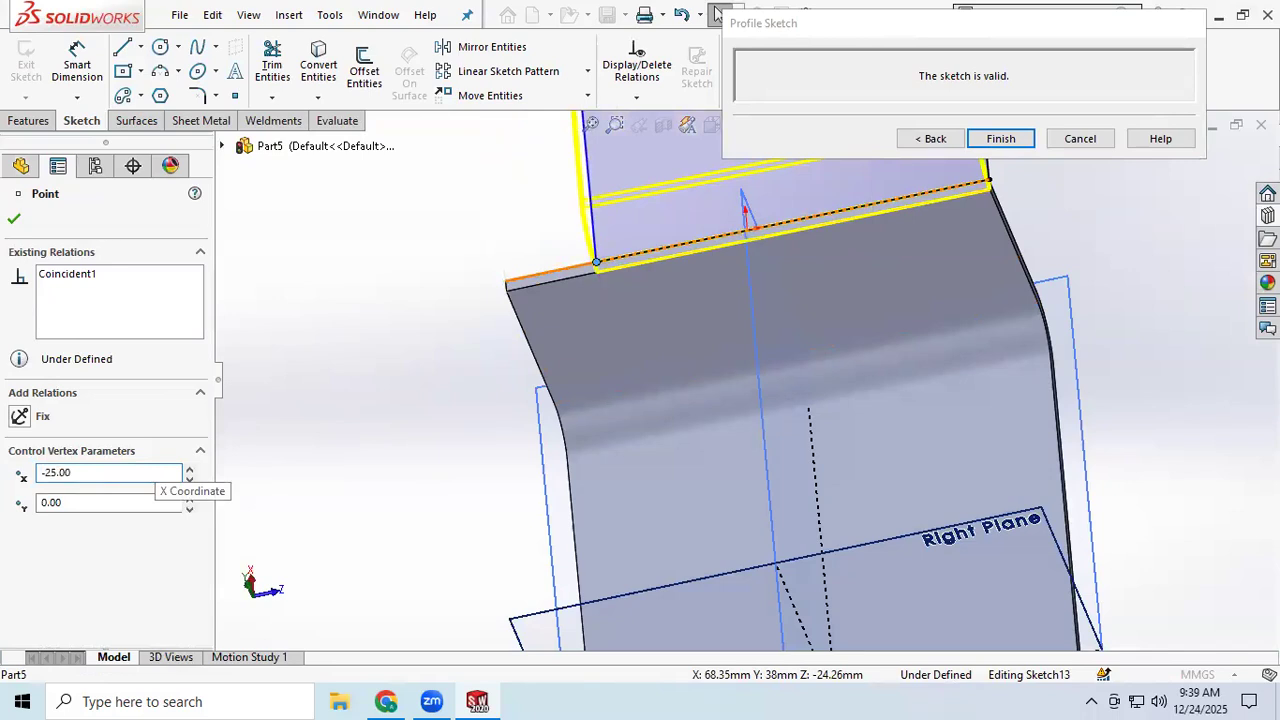
# - Move the profile's opposite base corner inward to X = 25 and finish the edge flange
pyautogui.click(990, 184)
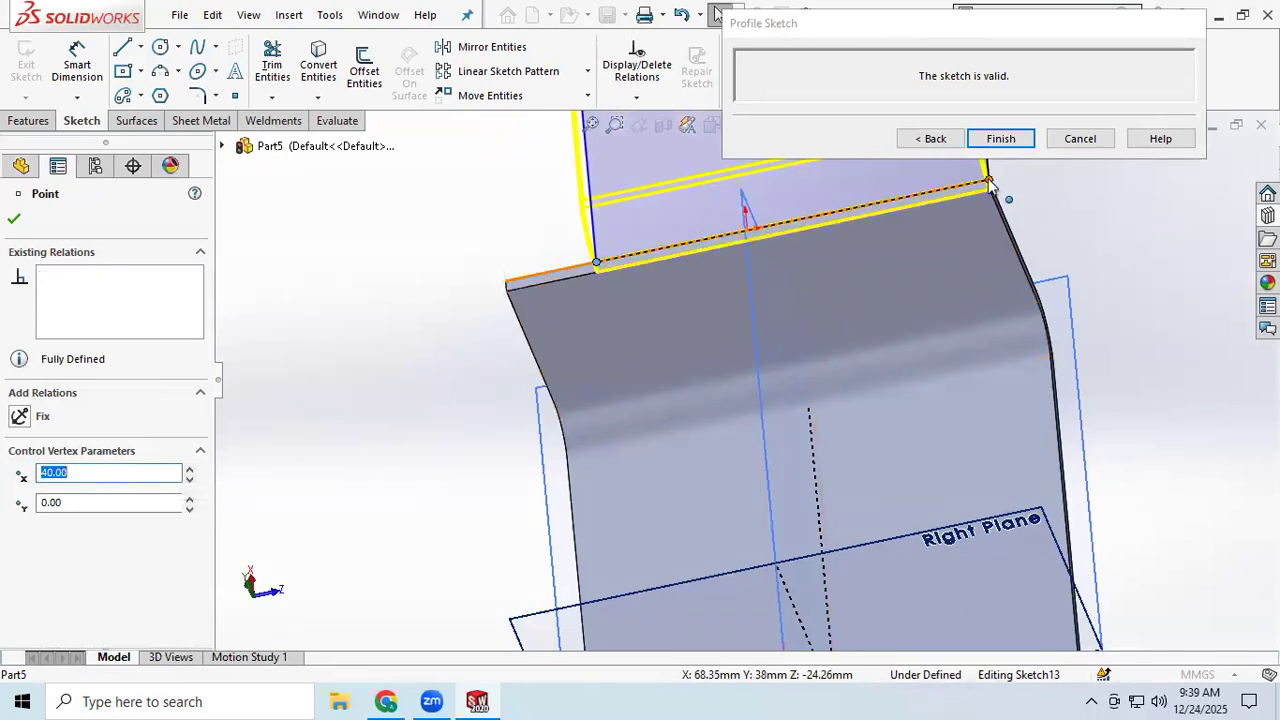
pyautogui.moveTo(972, 190); pyautogui.dragTo(908, 203)
pyautogui.write('25')
pyautogui.press('Return')
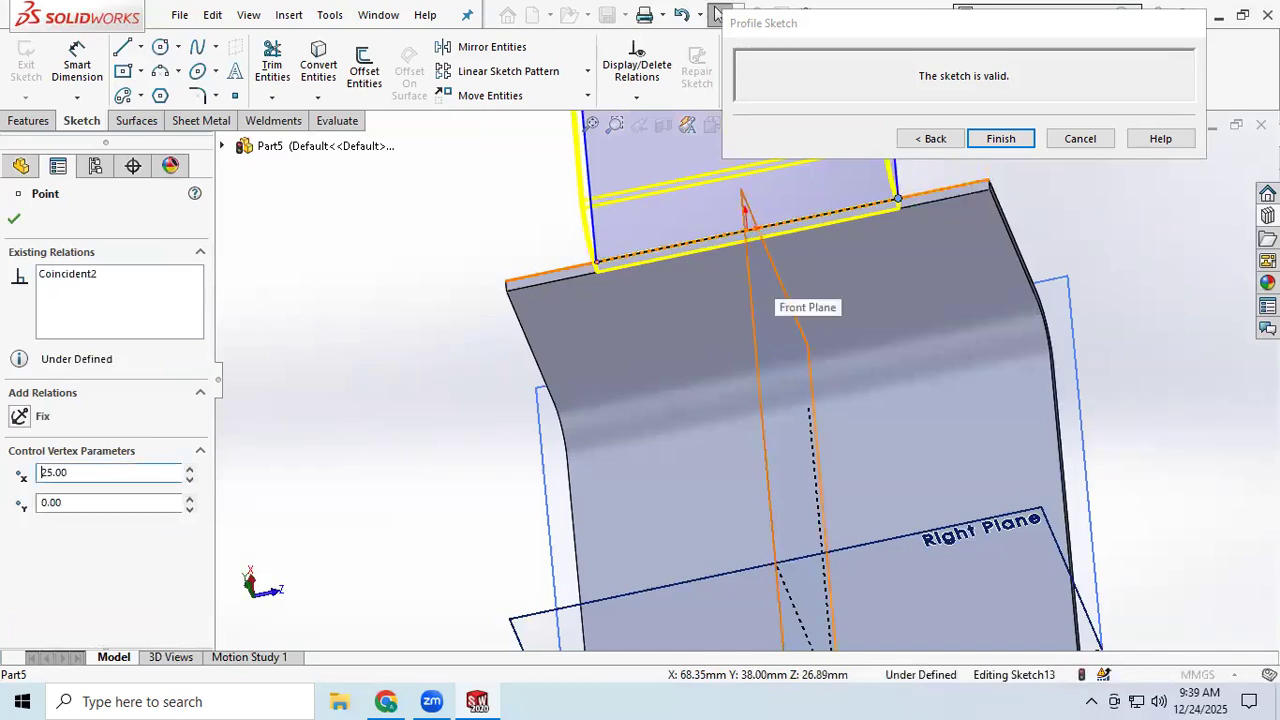
pyautogui.click(1001, 139)
# - Edit the narrowed edge flange on the positive X wall and set its flange position to Material Outside
pyautogui.moveTo(870, 322); pyautogui.dragTo(694, 366, button='middle')
pyautogui.rightClick(61, 530)
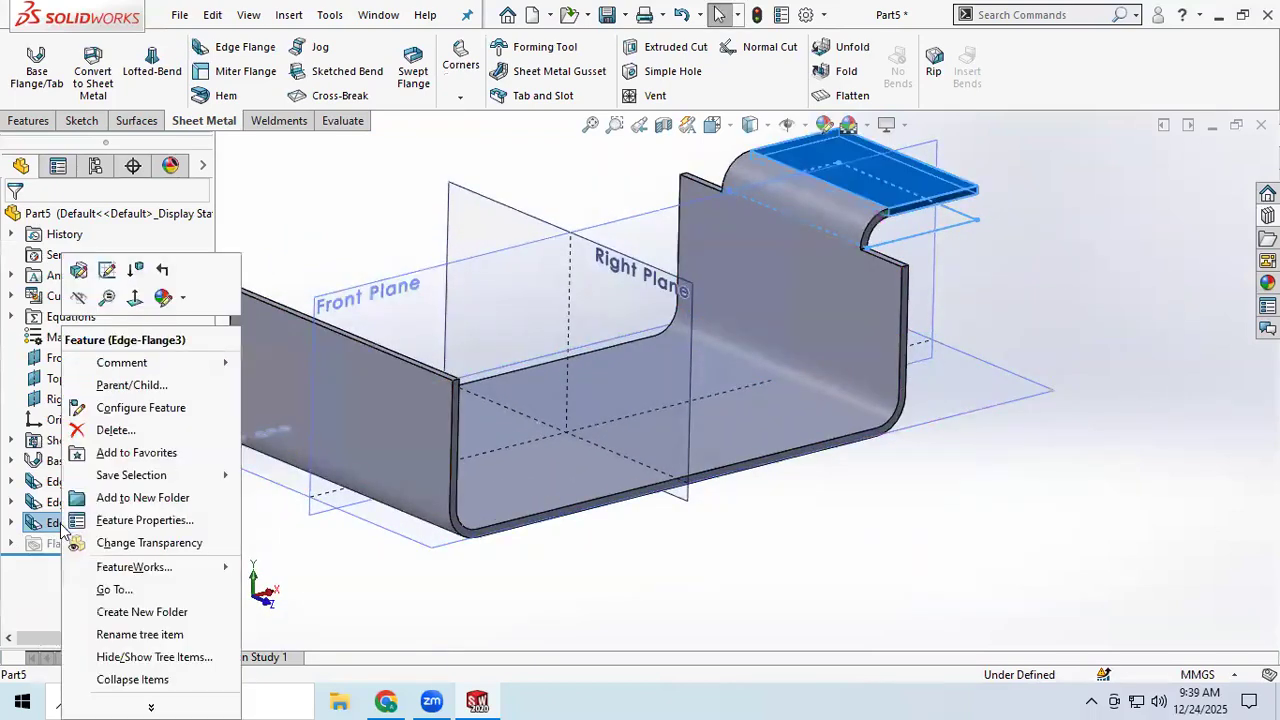
pyautogui.click(90, 265)
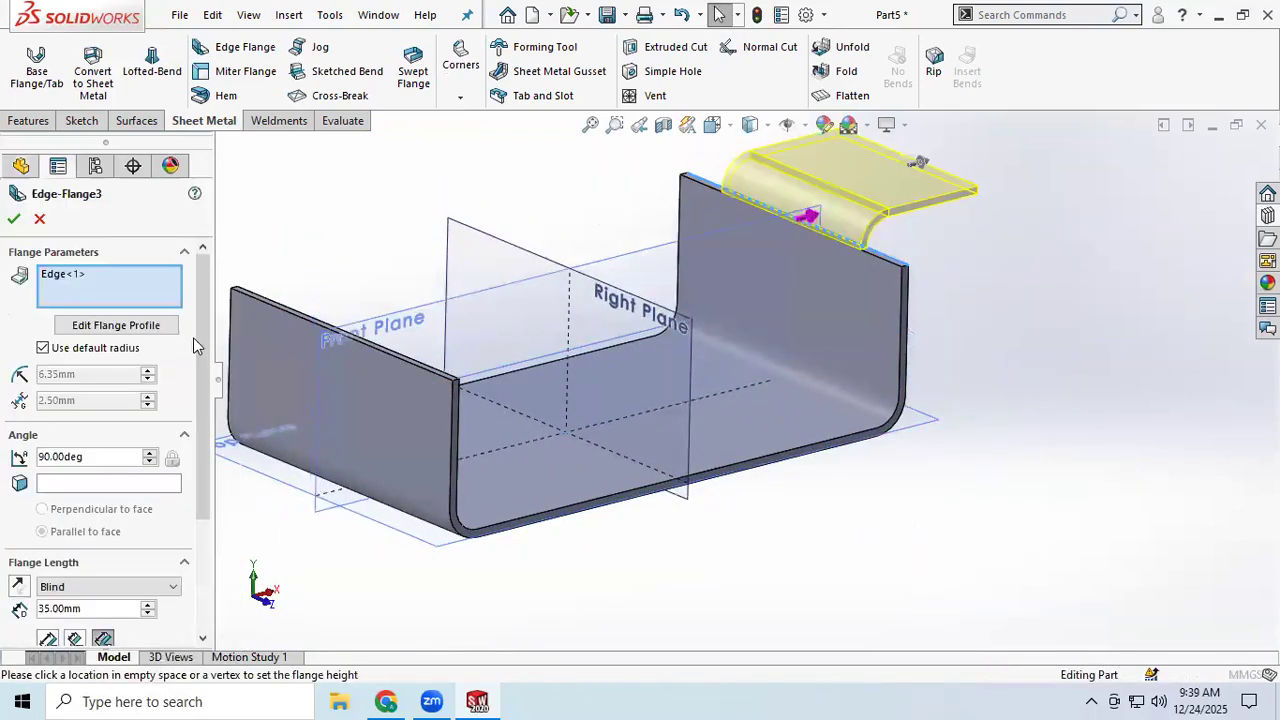
pyautogui.scroll(-3, 90, 548)
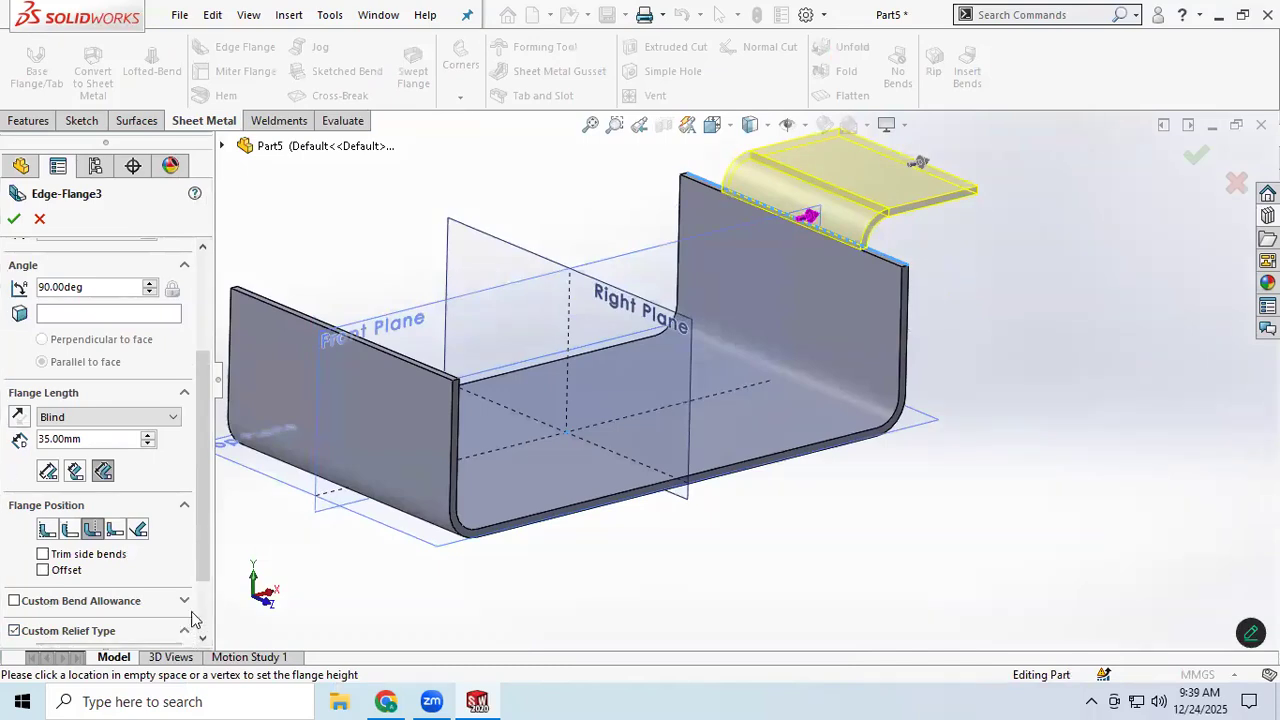
pyautogui.click(185, 632)
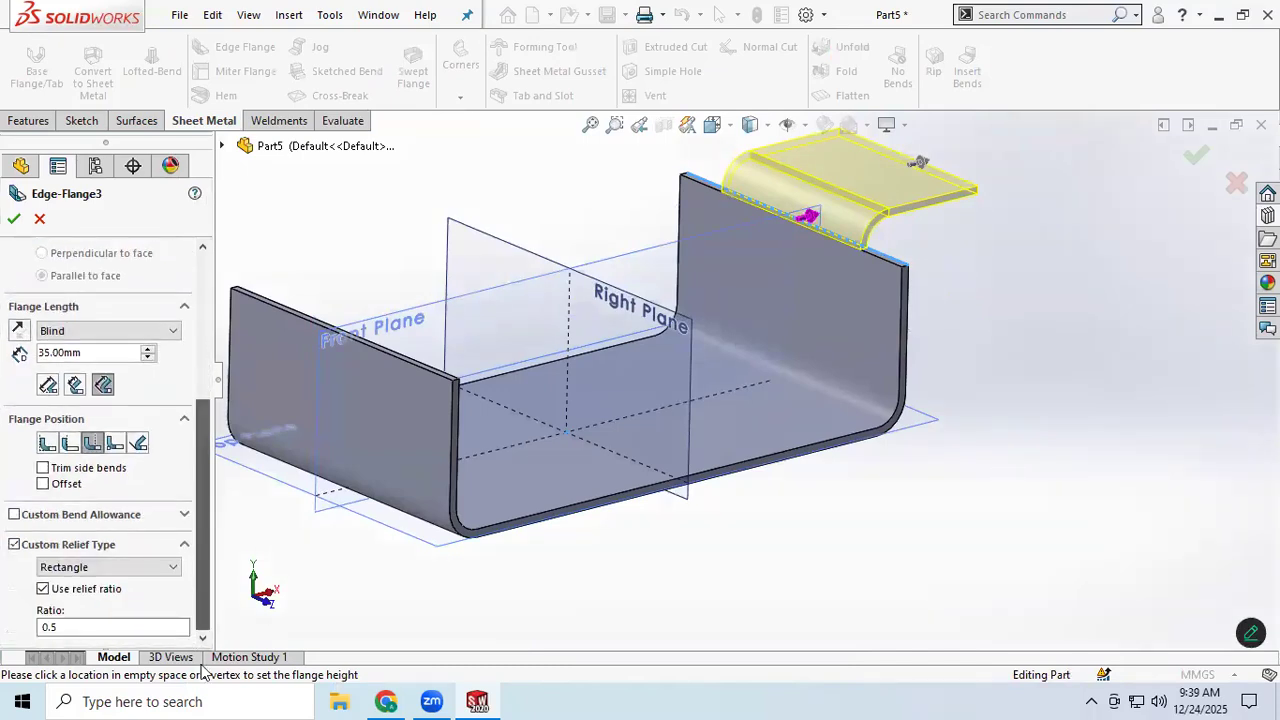
pyautogui.click(117, 567)
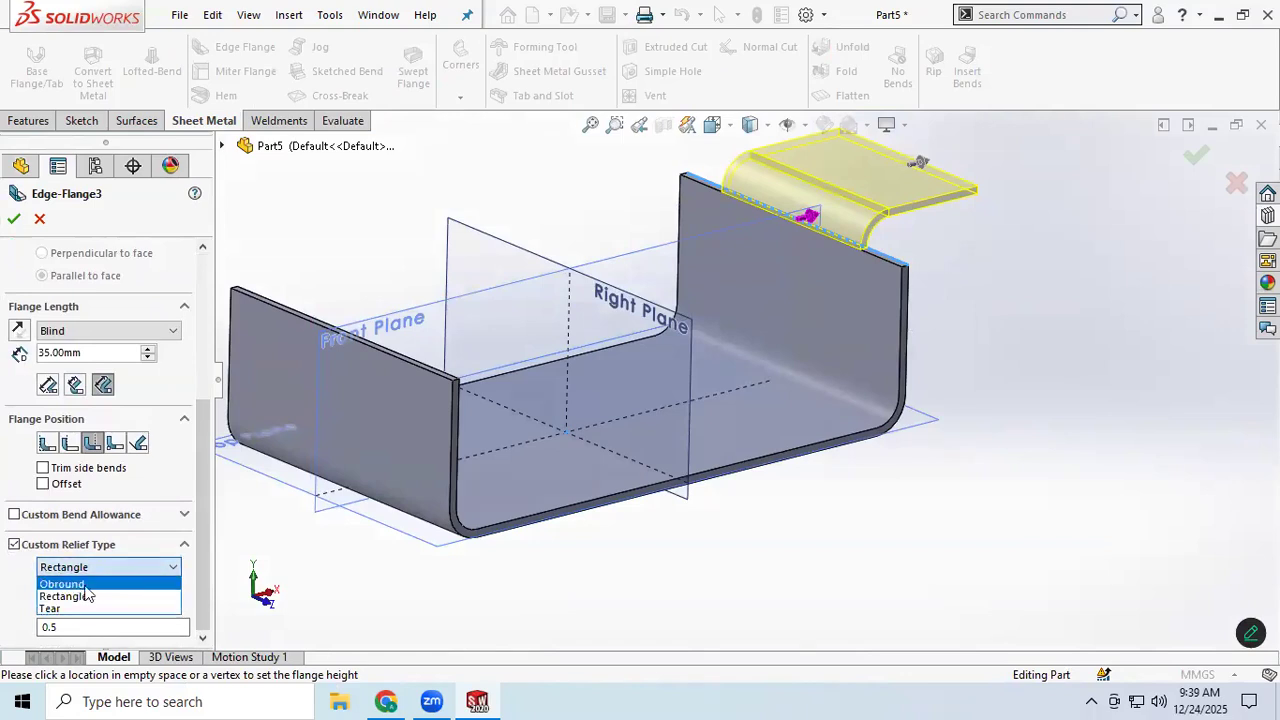
pyautogui.click(107, 476)
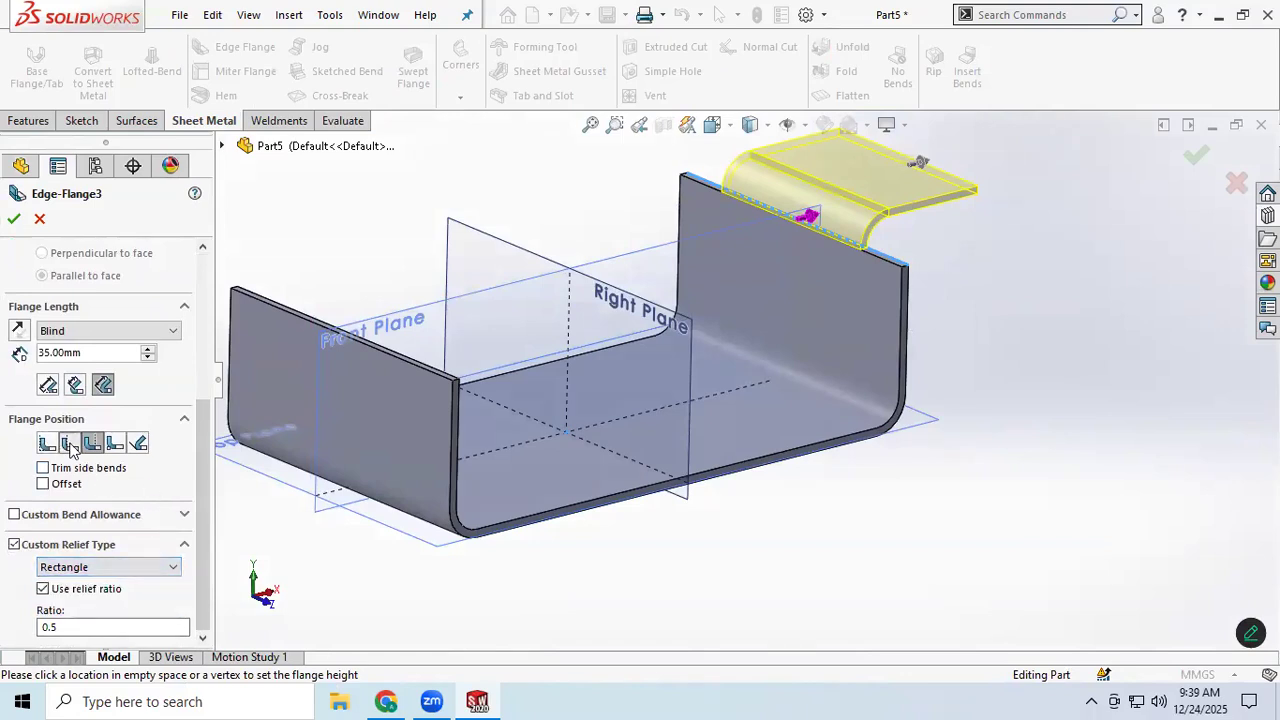
pyautogui.click(70, 445)
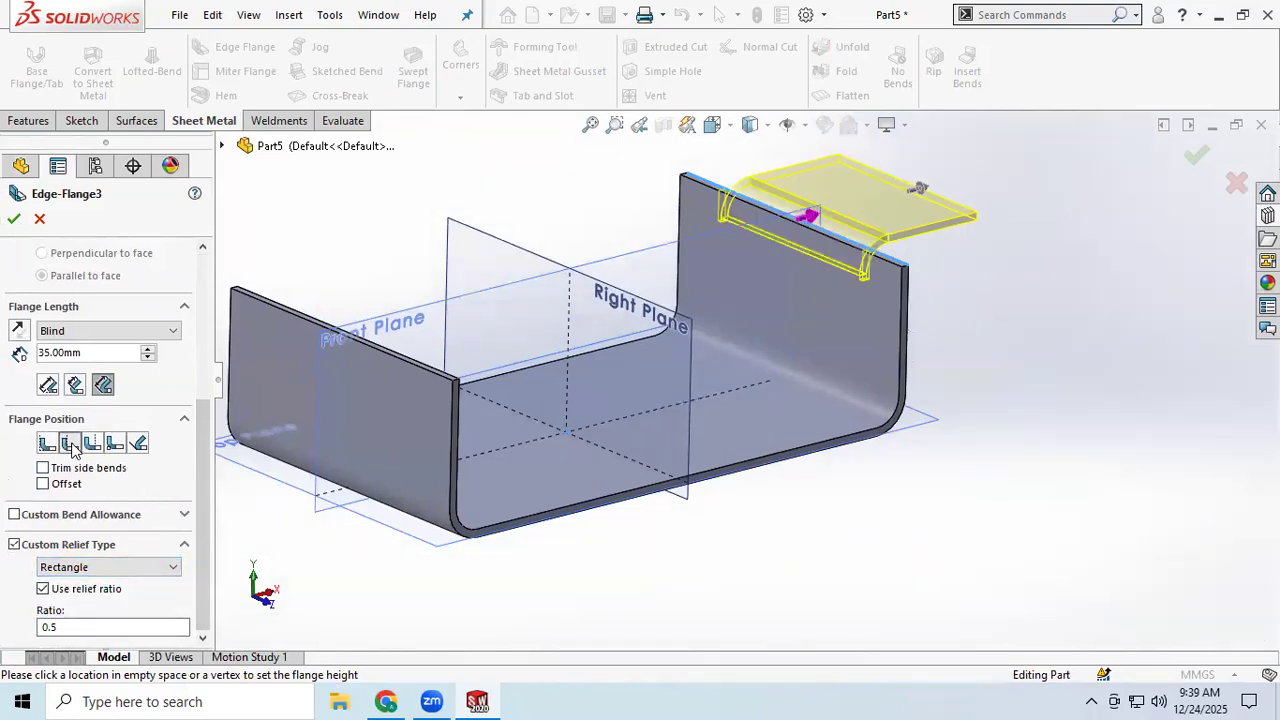
pyautogui.click(15, 222)
# - Start an outward edge flange at 90 degrees on the top edge of the negative X wall, 35 mm long
pyautogui.moveTo(866, 316); pyautogui.dragTo(811, 374, button='middle')
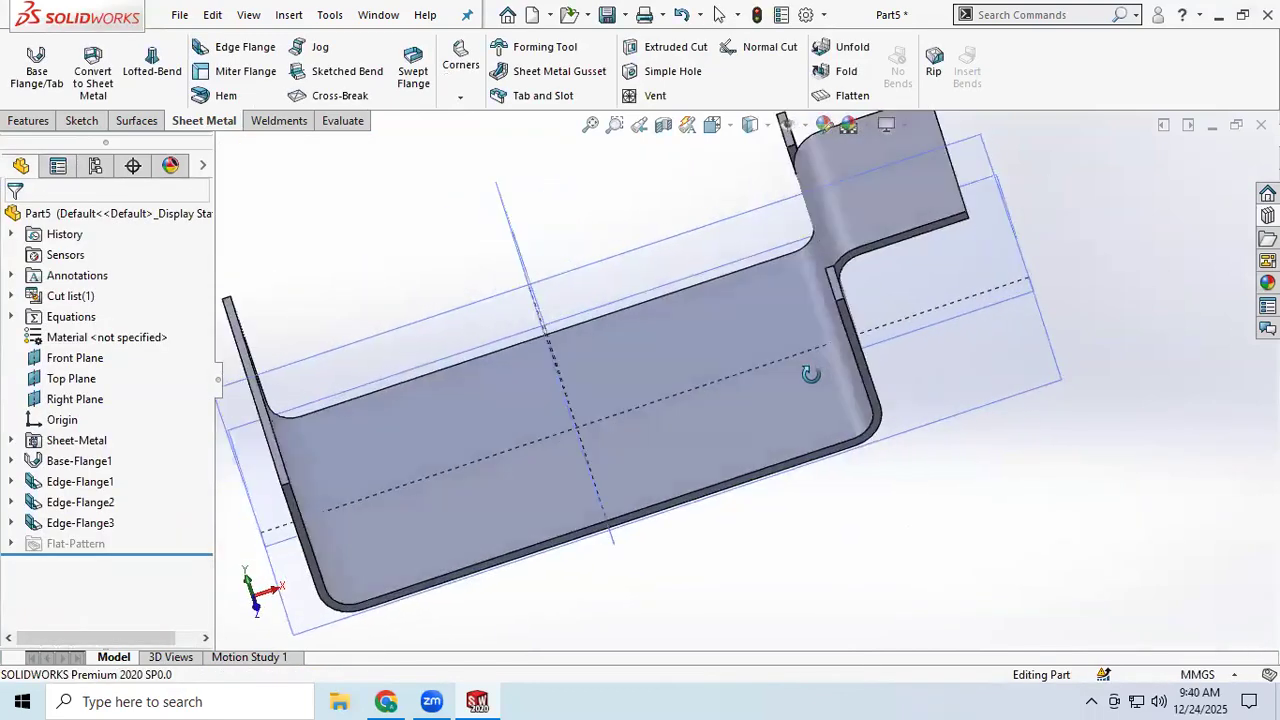
pyautogui.click(253, 48)
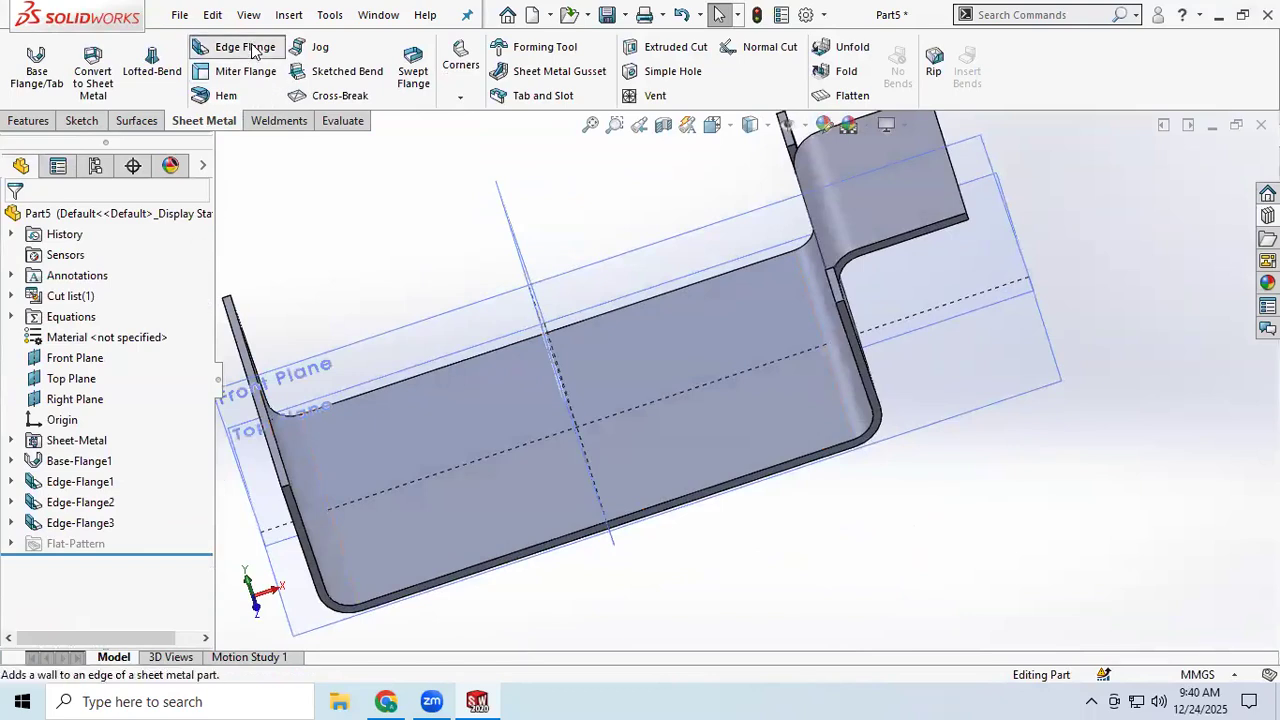
pyautogui.scroll(2, 316, 431)
pyautogui.scroll(-1, 413, 420)
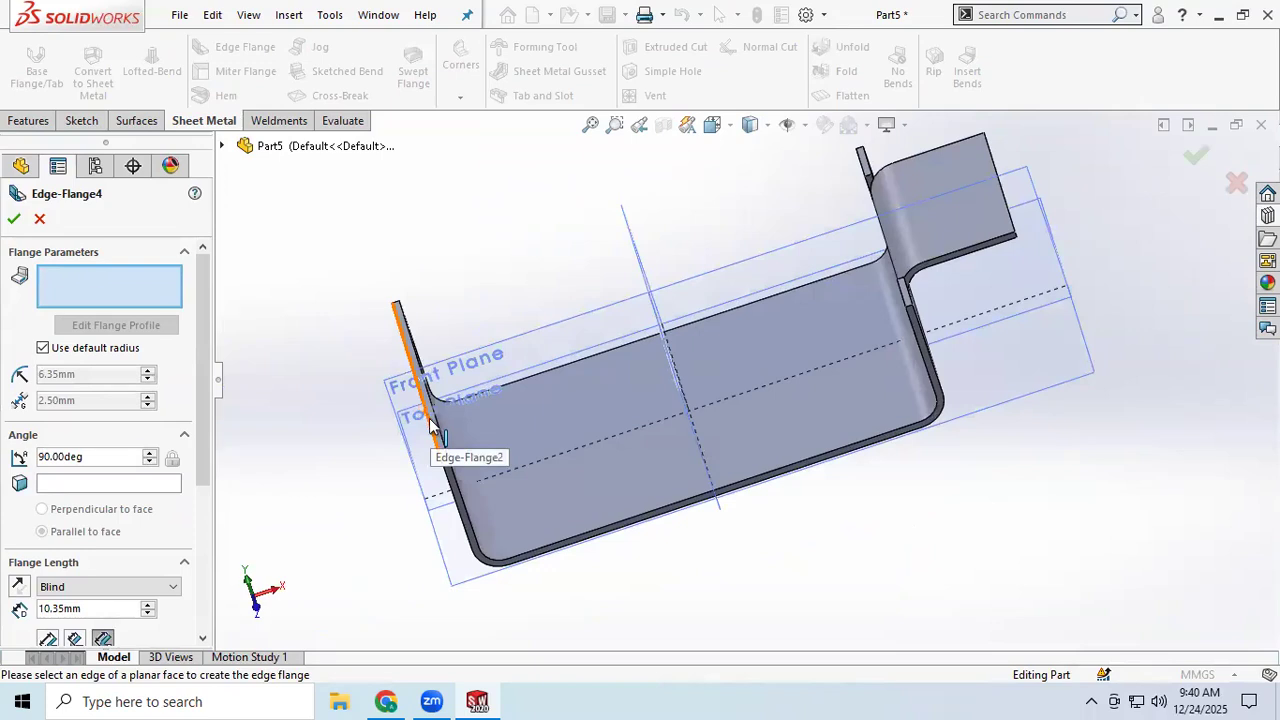
pyautogui.click(430, 425)
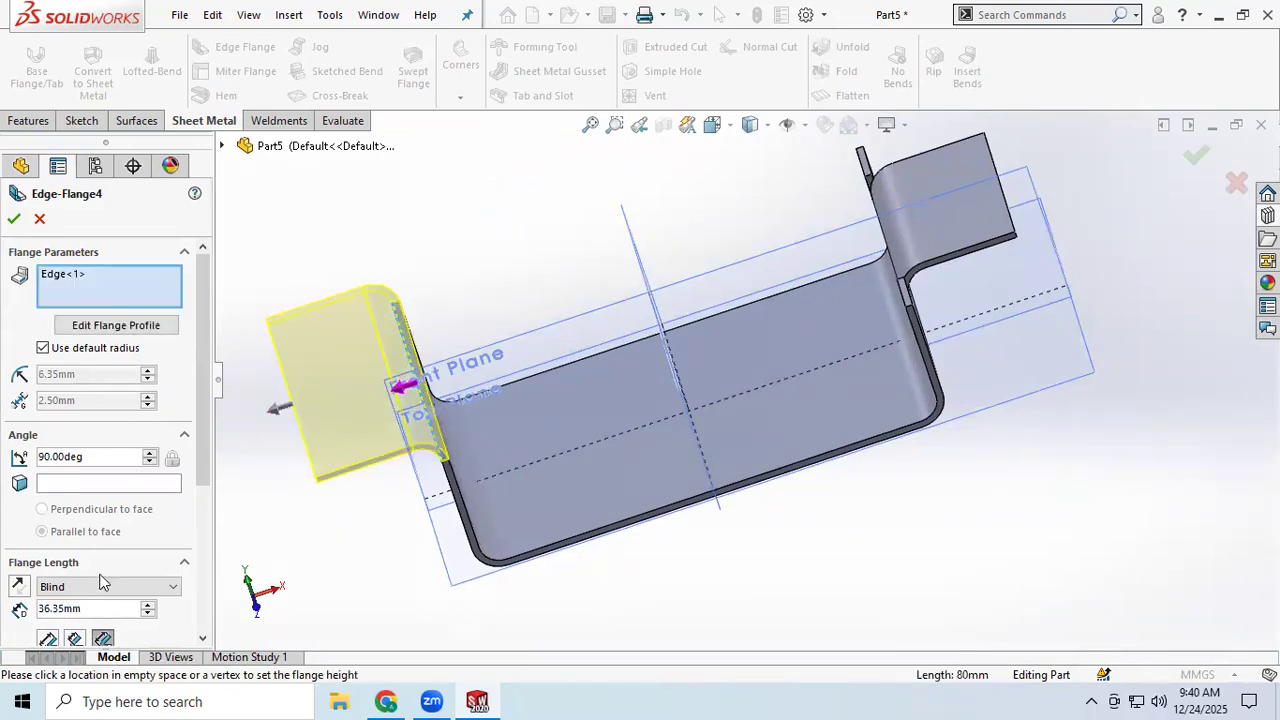
pyautogui.doubleClick(94, 608)
pyautogui.write('35')
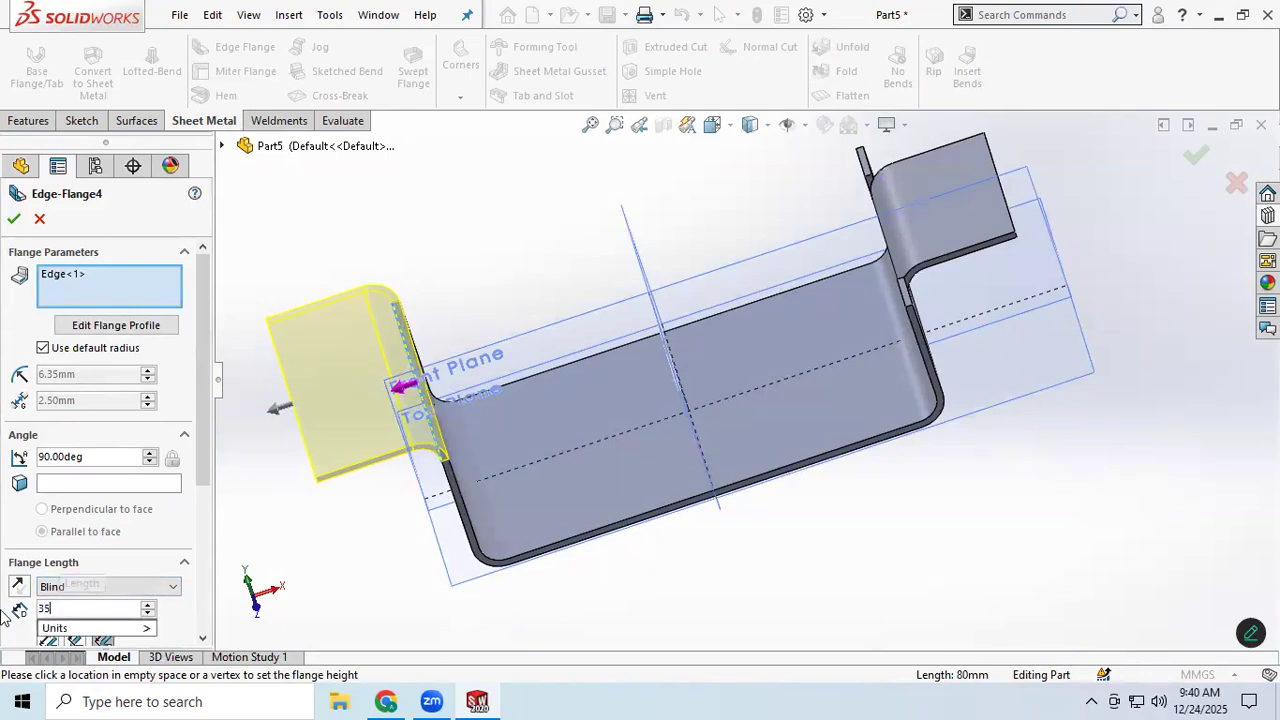
pyautogui.press('Return')
pyautogui.scroll(-4, 409, 481)
pyautogui.scroll(5, 506, 520)
pyautogui.moveTo(645, 523); pyautogui.dragTo(653, 393, button='middle')
pyautogui.scroll(-5, 199, 538)
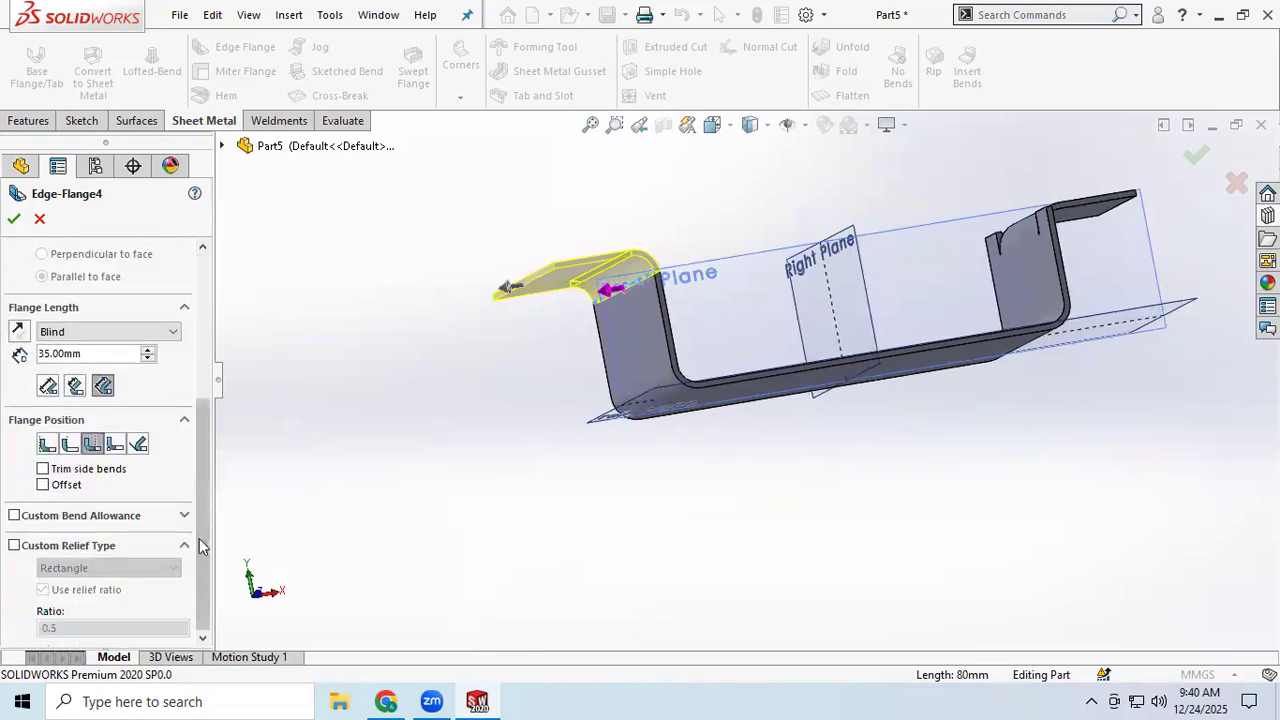
# - Enable a custom relief type for the new flange and set its position to Material Outside
pyautogui.click(14, 546)
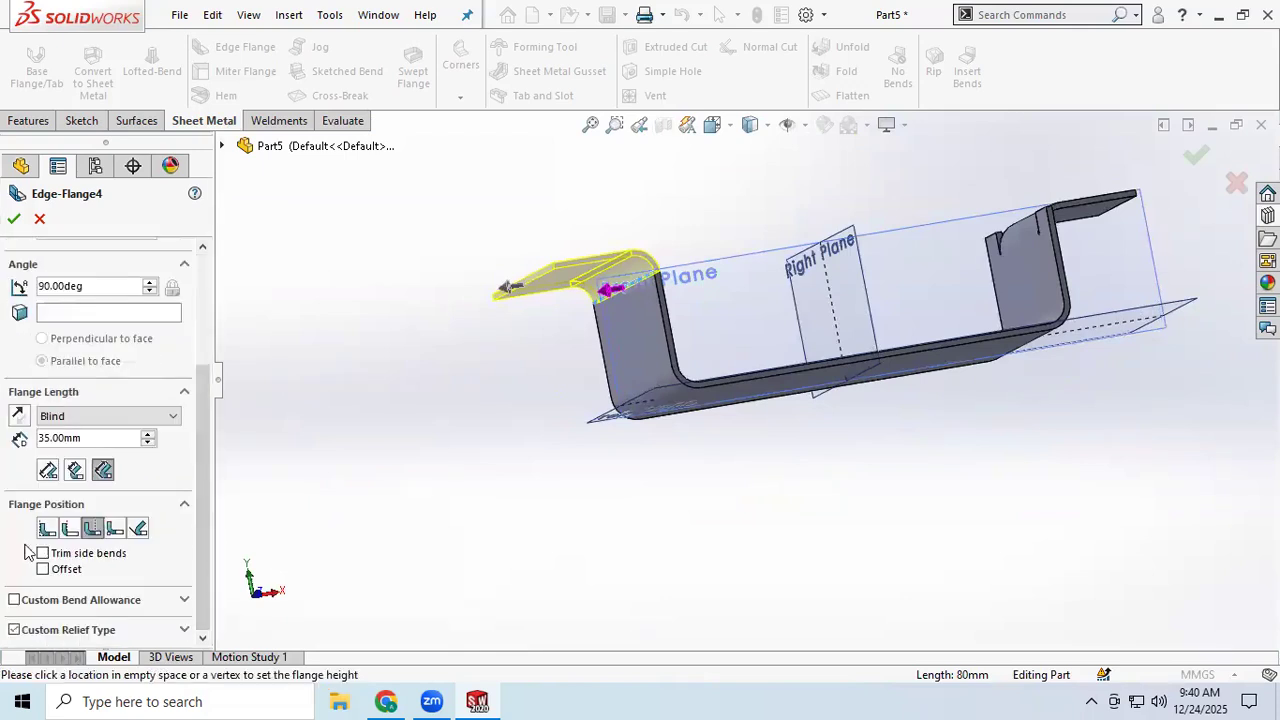
pyautogui.scroll(3, 94, 462)
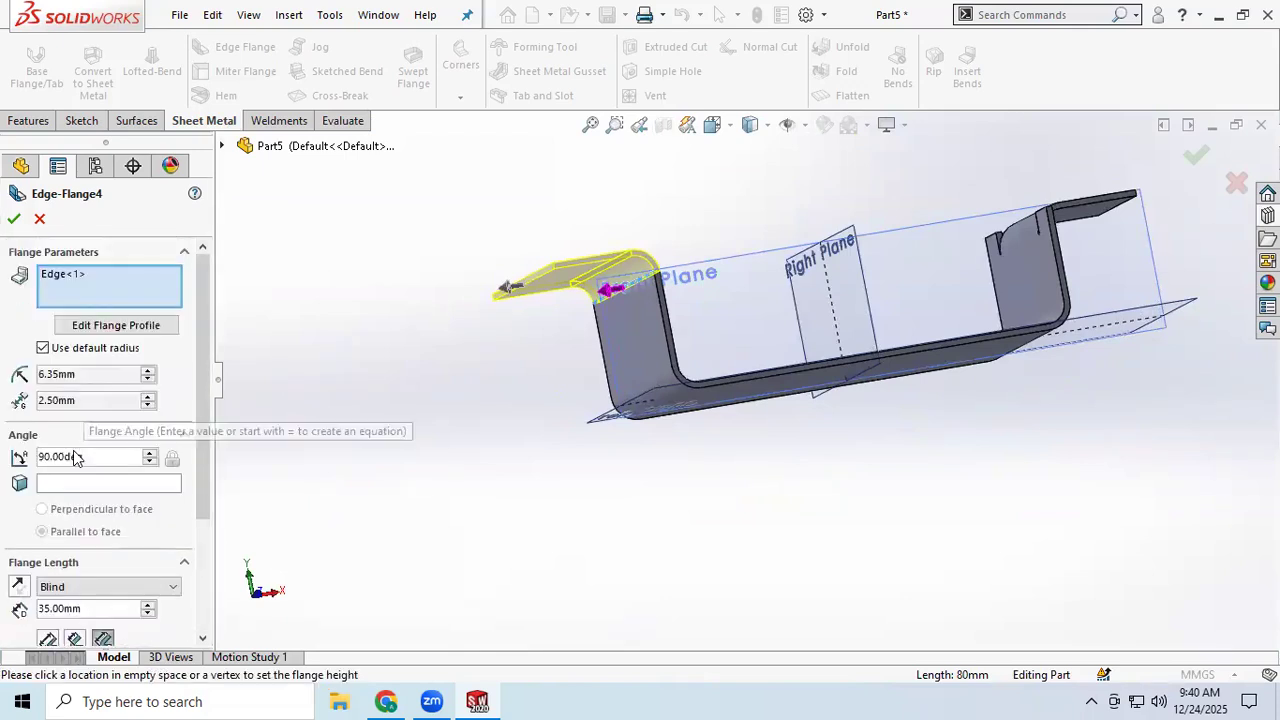
pyautogui.doubleClick(75, 457)
pyautogui.scroll(-3, 62, 546)
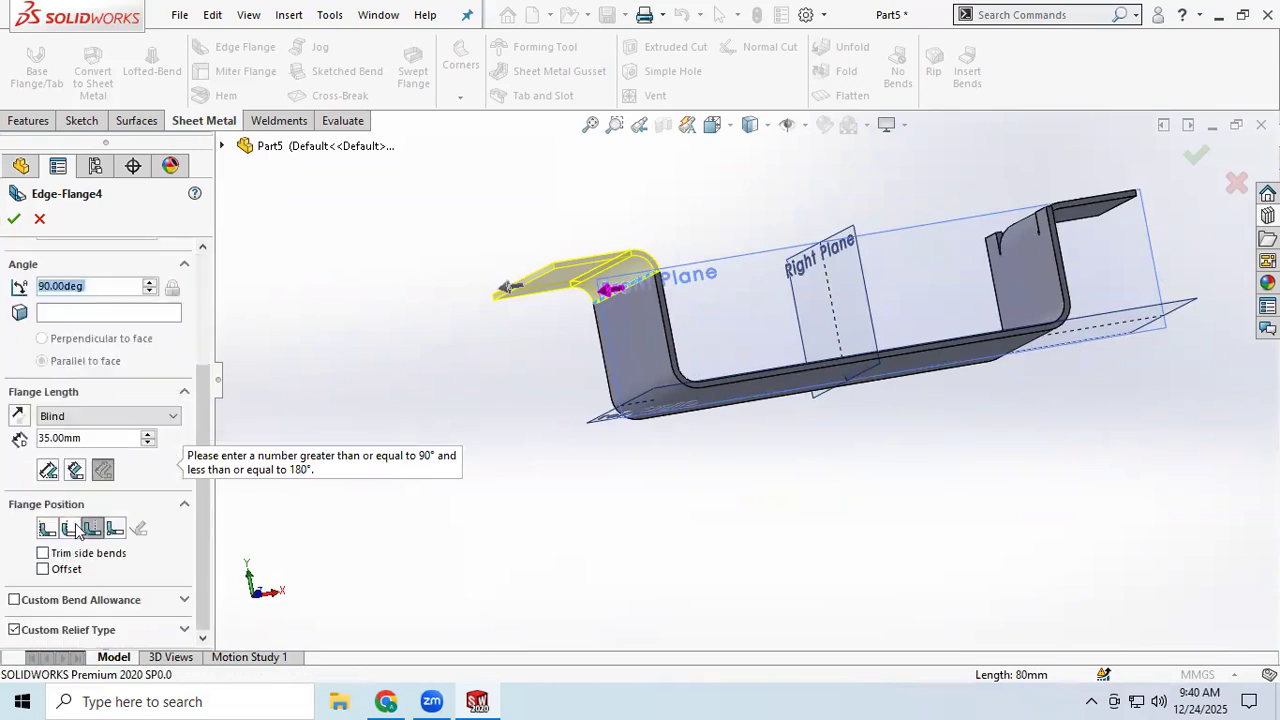
pyautogui.click(72, 529)
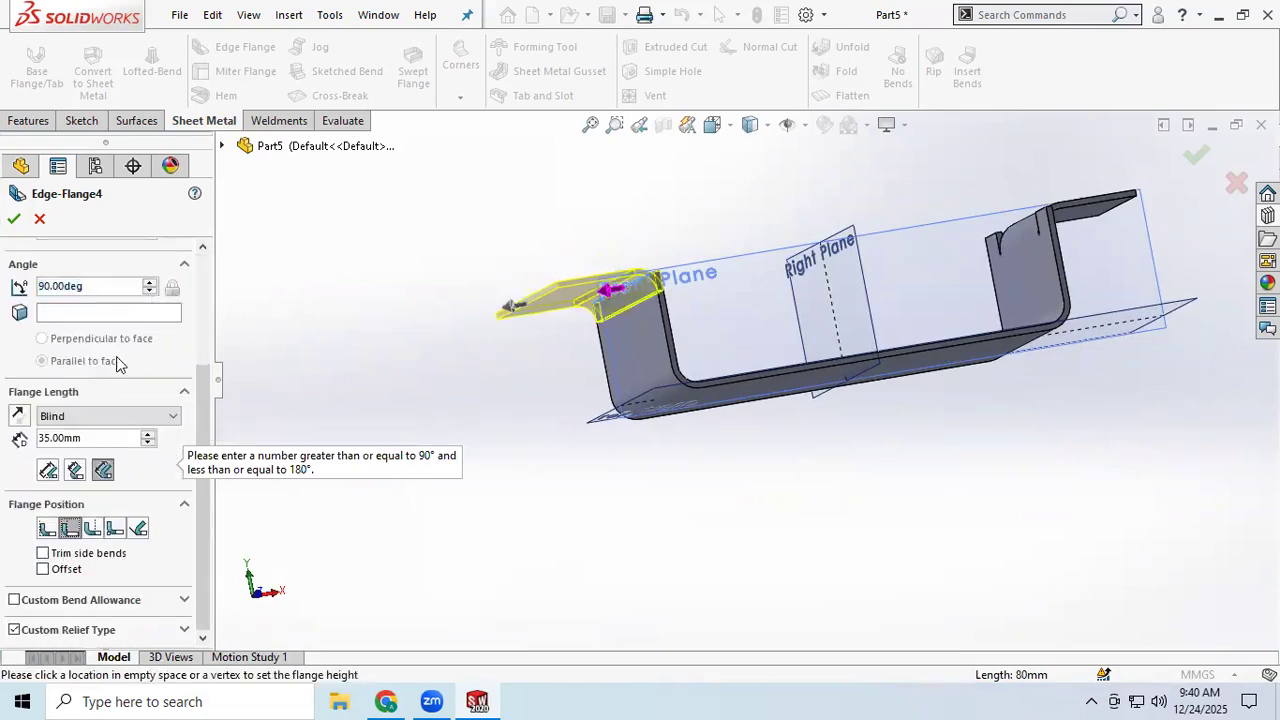
pyautogui.scroll(3, 116, 363)
# - Edit the new flange's profile and move its base corner on the negative Z side inward to X = 25
pyautogui.click(112, 325)
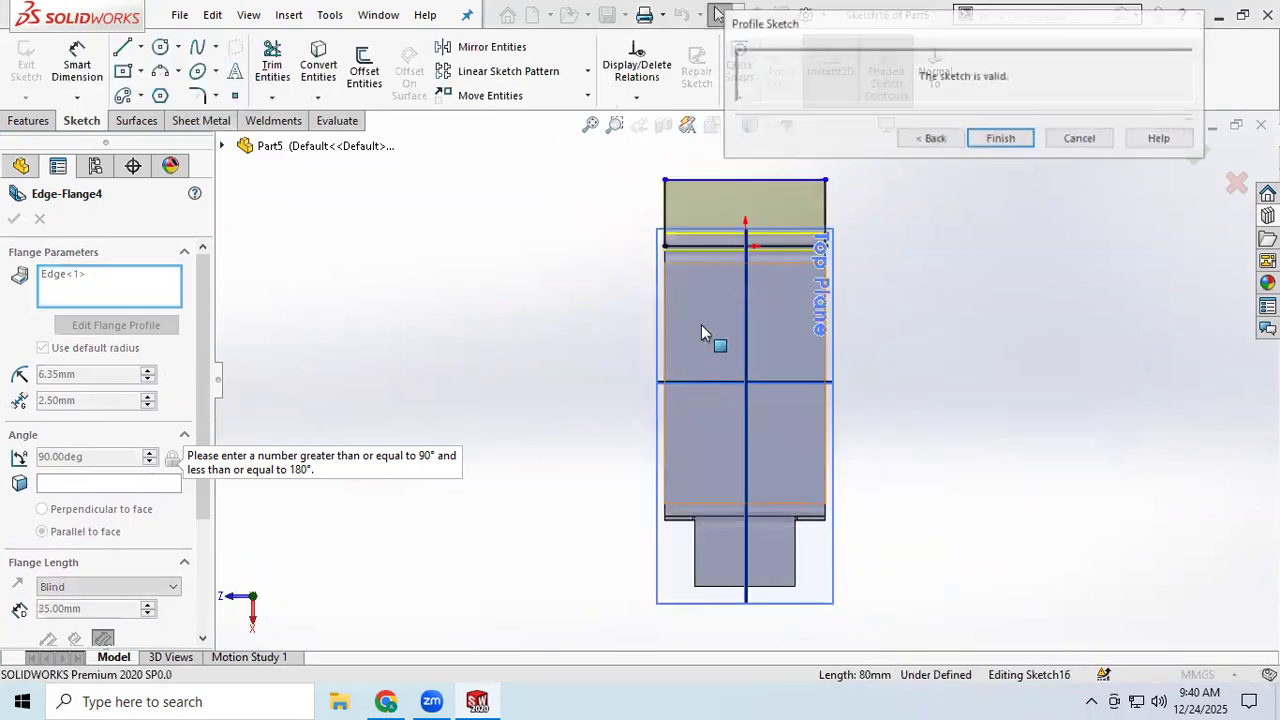
pyautogui.scroll(-5, 702, 333)
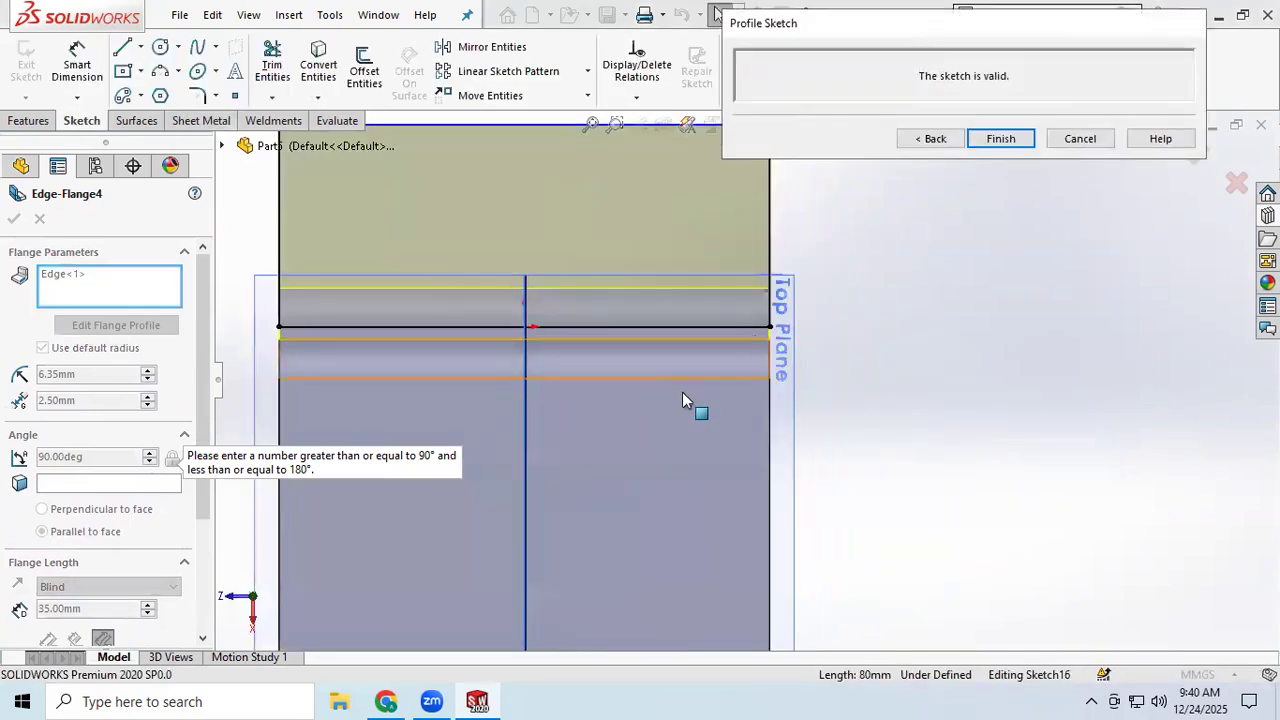
pyautogui.scroll(5, 686, 392)
pyautogui.moveTo(632, 477); pyautogui.dragTo(586, 319, button='middle')
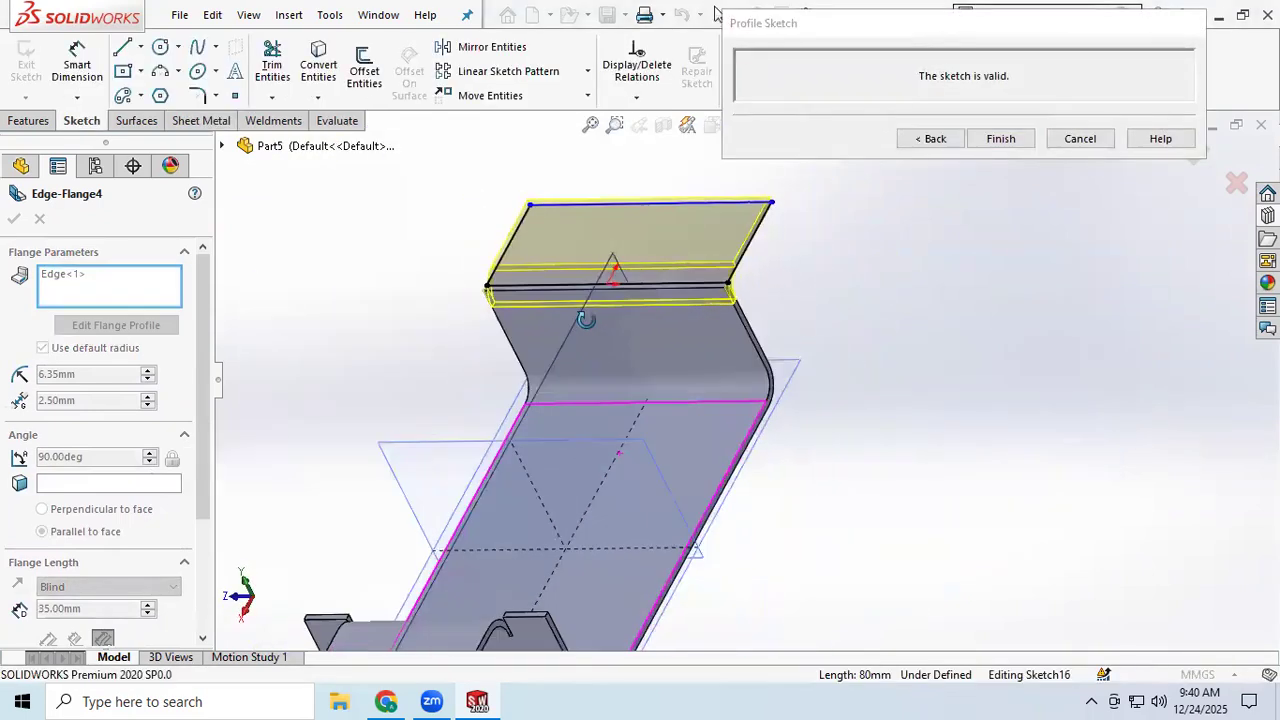
pyautogui.scroll(-3, 706, 309)
pyautogui.click(757, 291)
pyautogui.moveTo(752, 291); pyautogui.dragTo(695, 290)
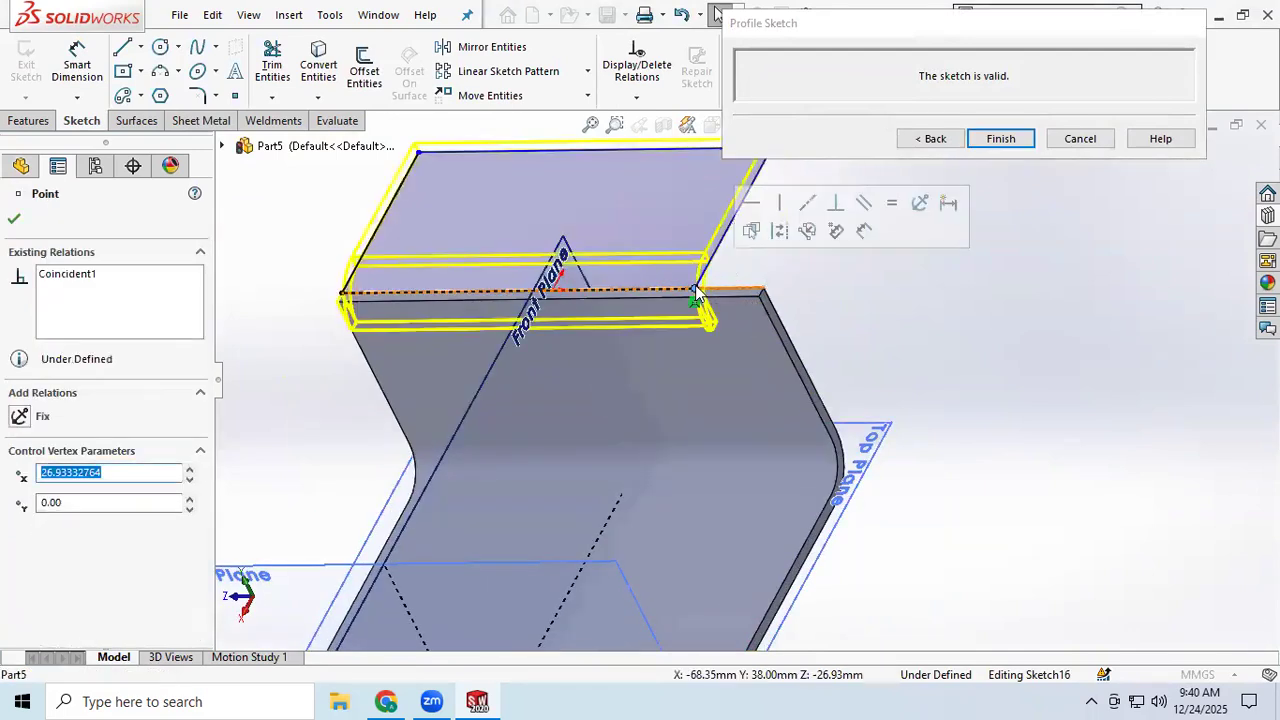
pyautogui.write('25')
pyautogui.press('Return')
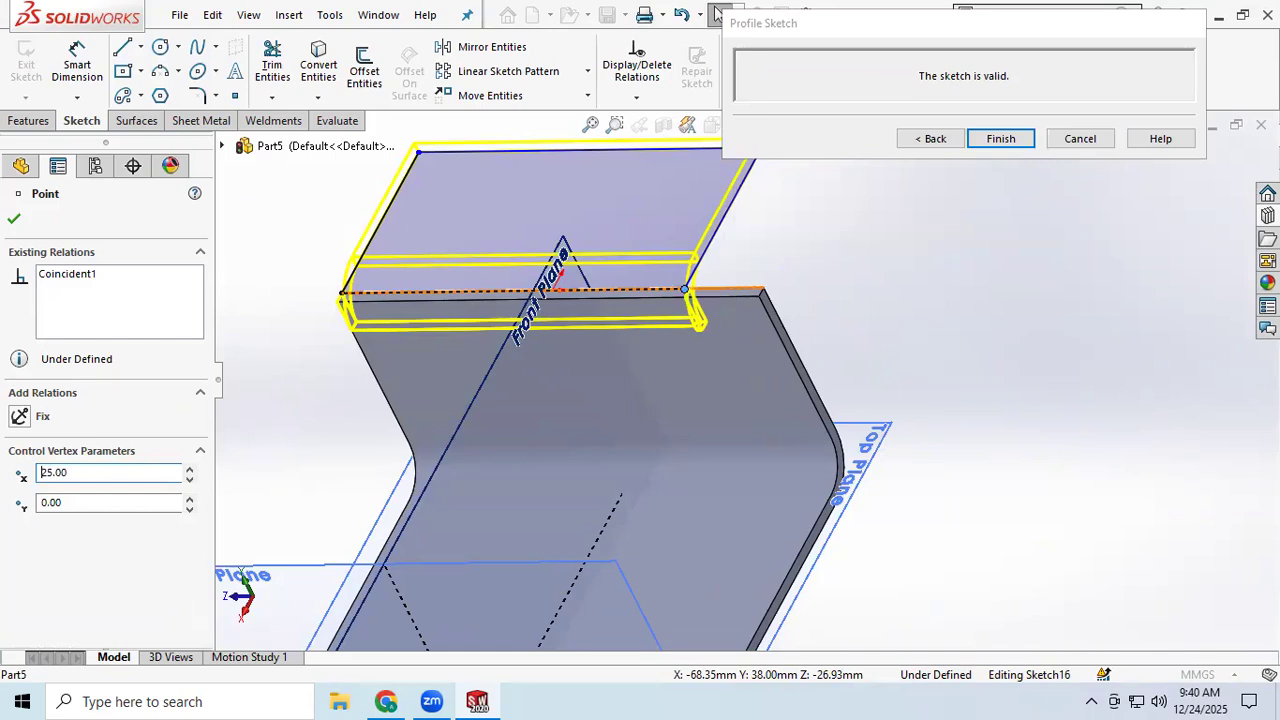
# - Move the profile's other base corner inward to X = -25 and finish the edge flange
pyautogui.moveTo(343, 296); pyautogui.dragTo(423, 300)
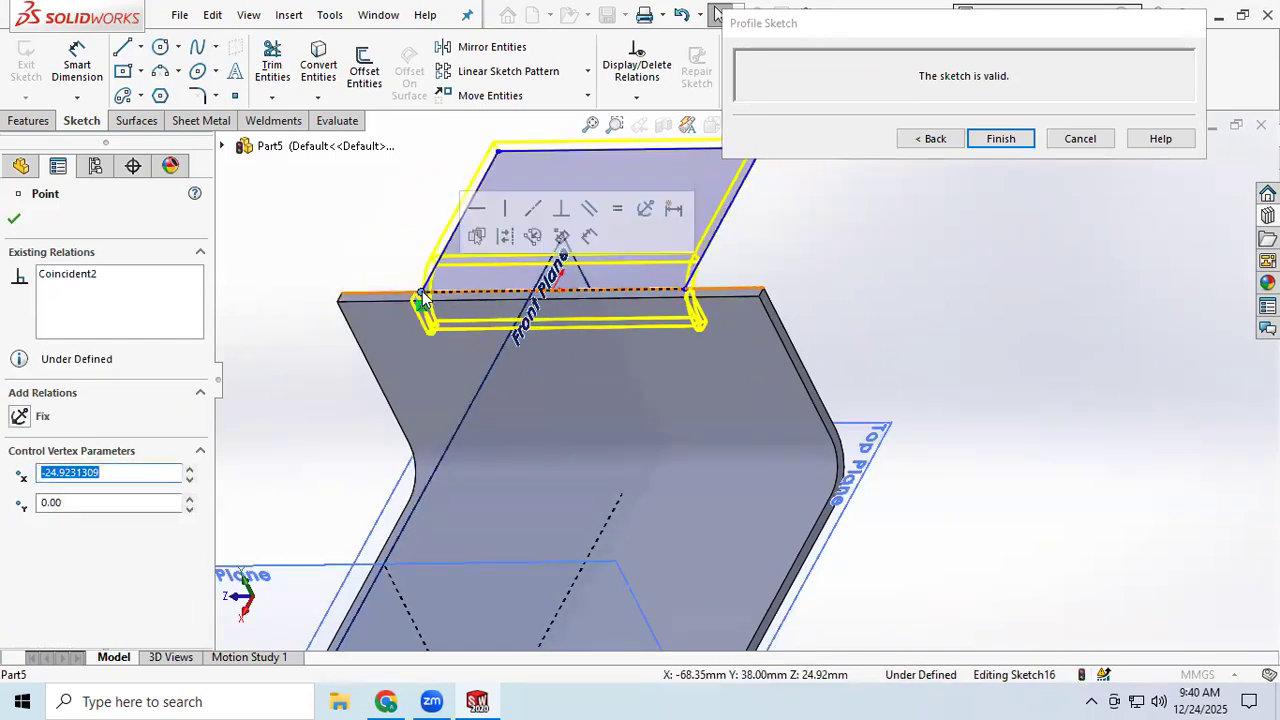
pyautogui.write('-25')
pyautogui.press('Return')
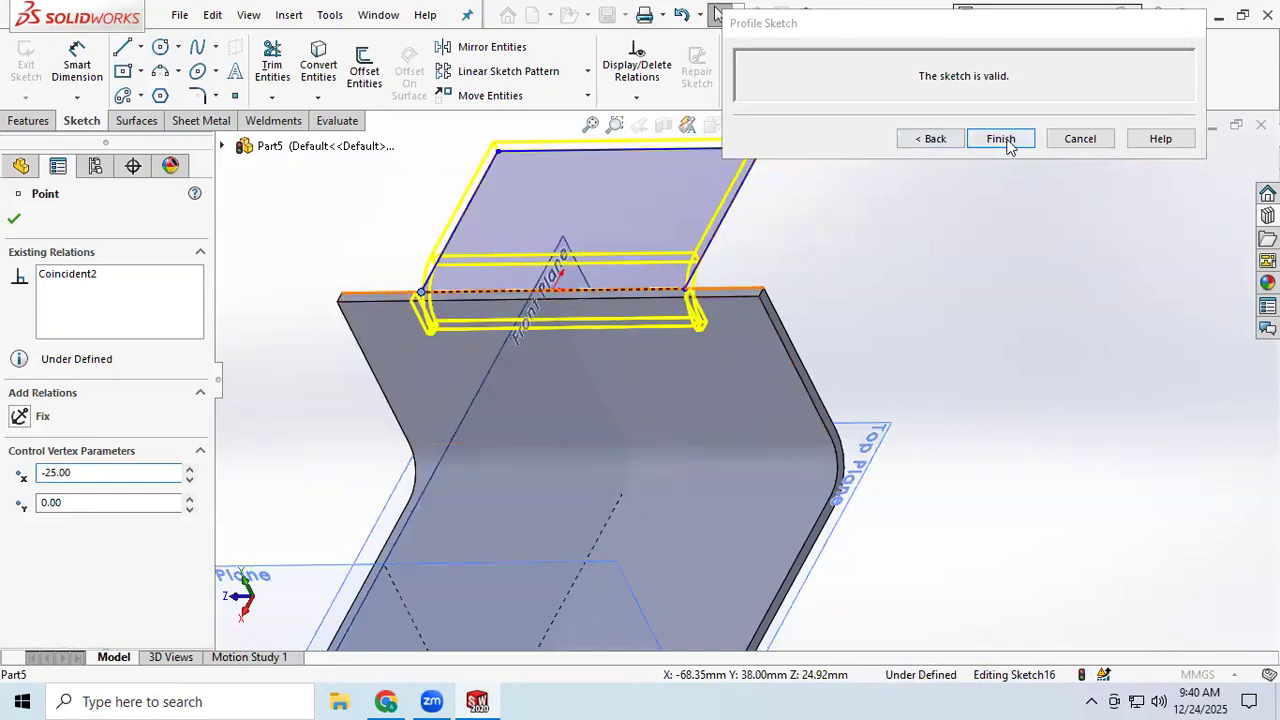
pyautogui.click(1005, 140)
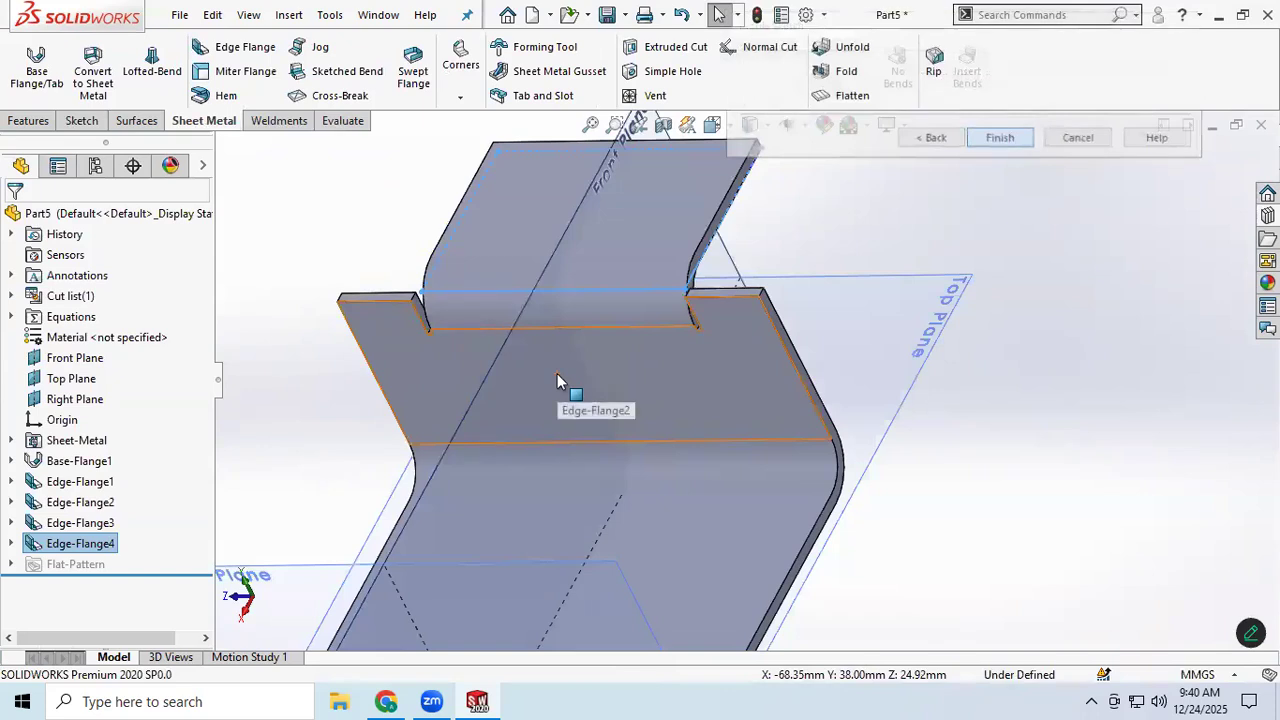
# - Examine both narrowed outward flanges and their bend reliefs from several angles
pyautogui.moveTo(583, 486); pyautogui.dragTo(623, 514, button='middle')
pyautogui.scroll(-2, 572, 340)
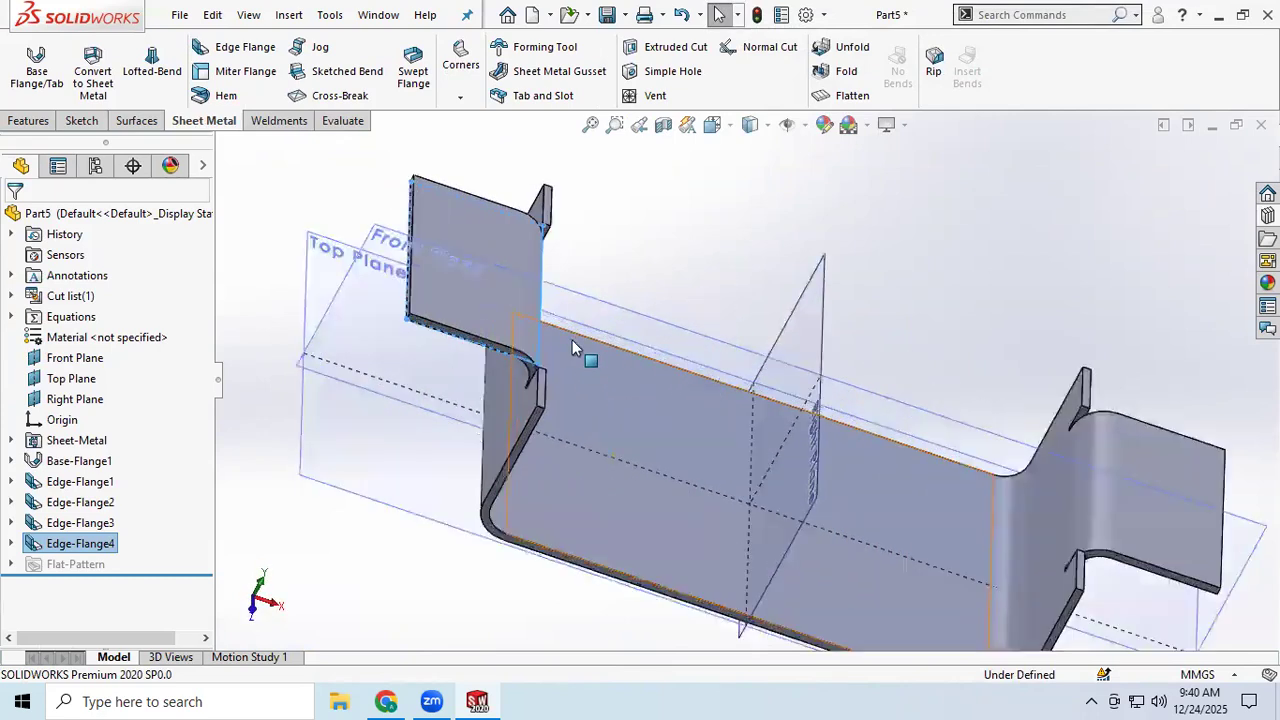
pyautogui.scroll(2, 575, 347)
pyautogui.moveTo(694, 400)
pyautogui.mouseDown(button='middle')
pyautogui.moveTo(586, 371)
pyautogui.moveTo(625, 360)
pyautogui.moveTo(689, 383)
pyautogui.moveTo(677, 386)
pyautogui.mouseUp(button='middle')
pyautogui.scroll(-2, 680, 384)
pyautogui.scroll(2, 680, 384)
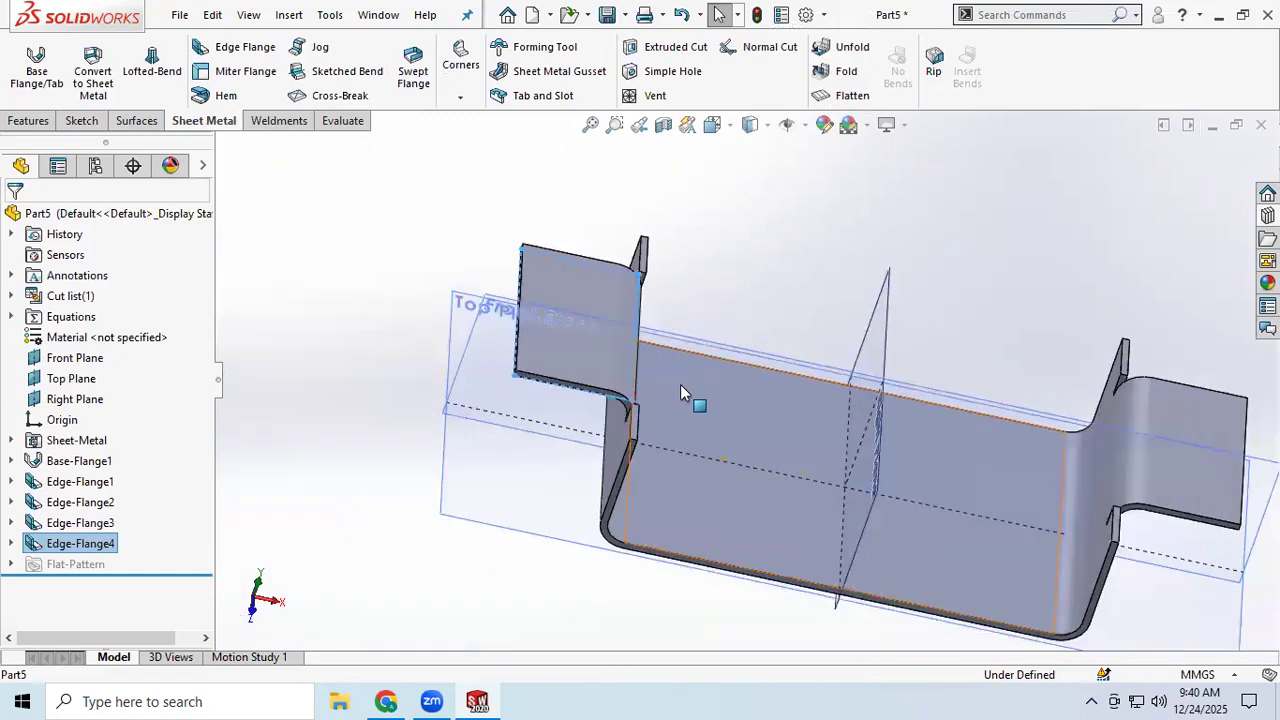
pyautogui.moveTo(765, 401); pyautogui.dragTo(600, 378, button='middle')
pyautogui.scroll(-2, 786, 404)
pyautogui.scroll(1, 828, 399)
pyautogui.moveTo(828, 399); pyautogui.dragTo(823, 193, button='middle')
pyautogui.scroll(1, 782, 420)
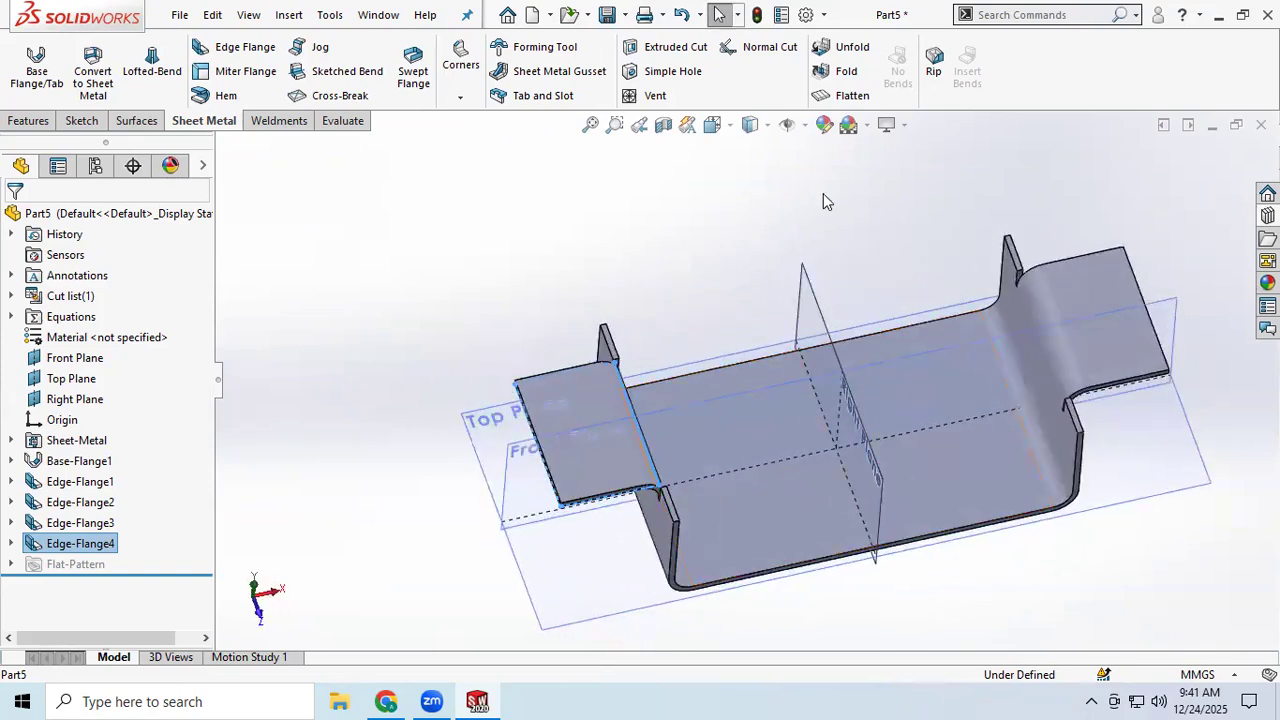
# - Unfold all four edge bends of the part, keeping the base plate's inner face fixed
pyautogui.click(845, 53)
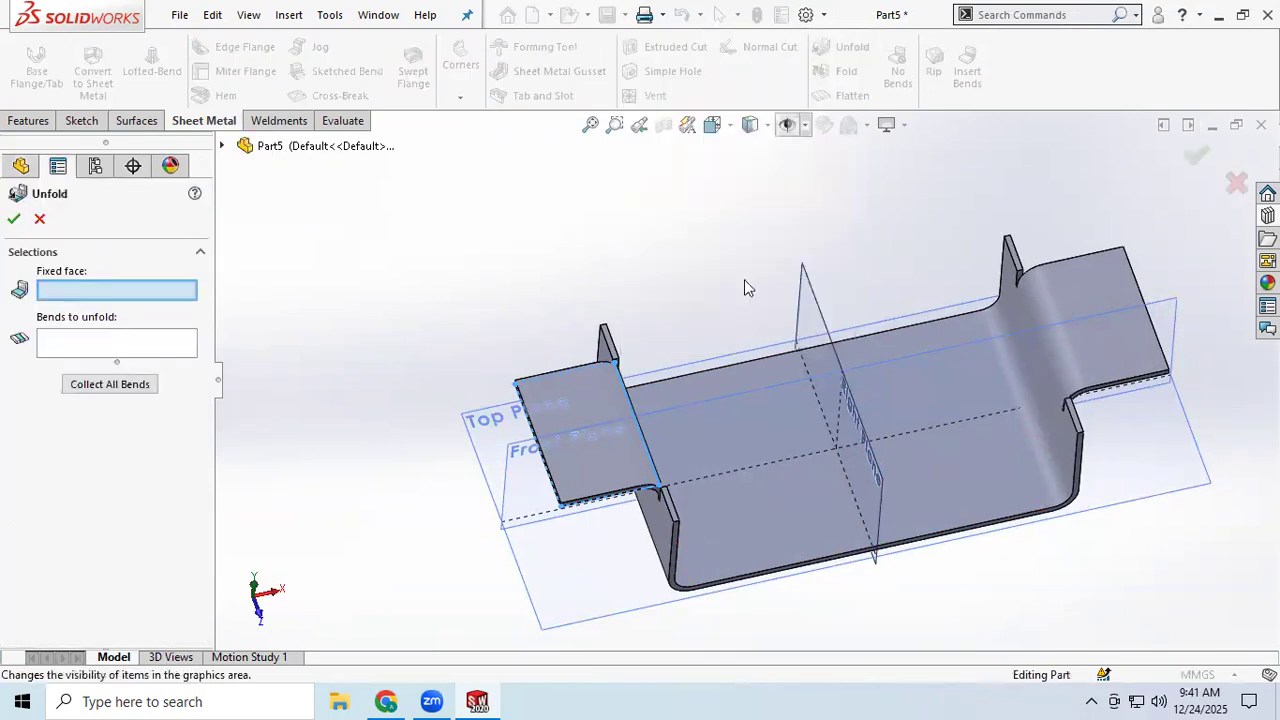
pyautogui.click(771, 510)
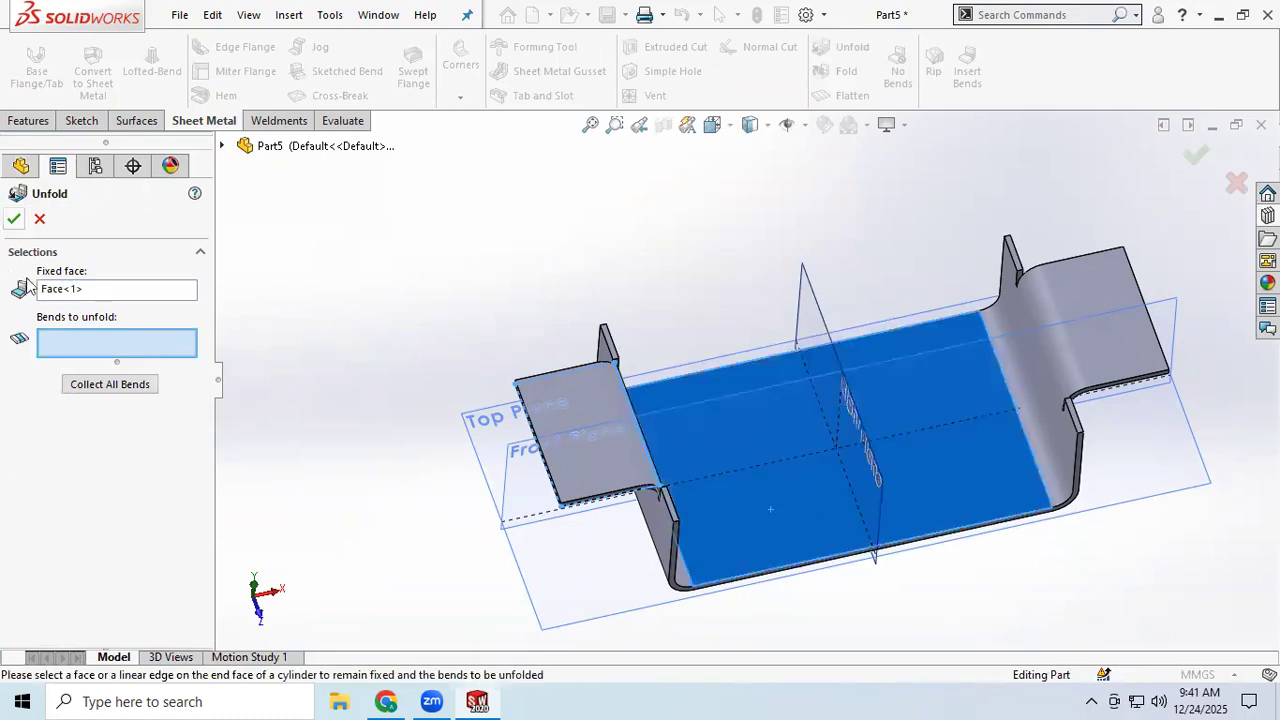
pyautogui.click(85, 387)
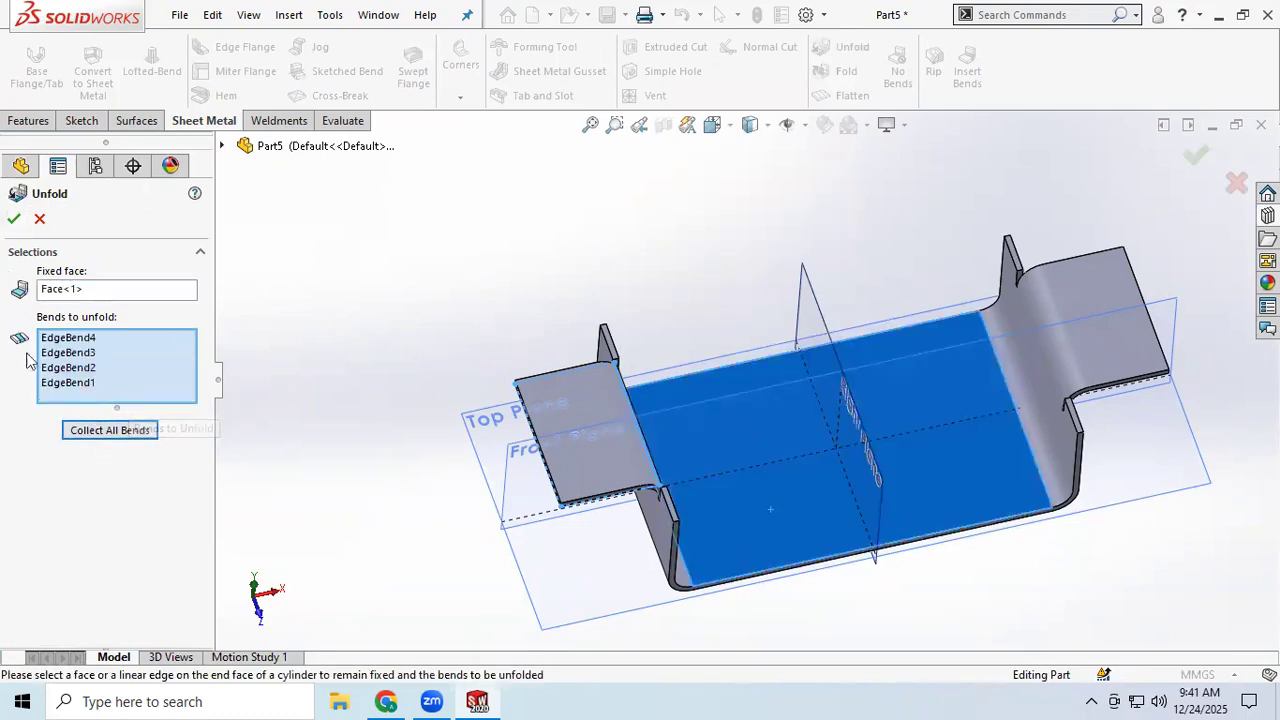
pyautogui.click(11, 220)
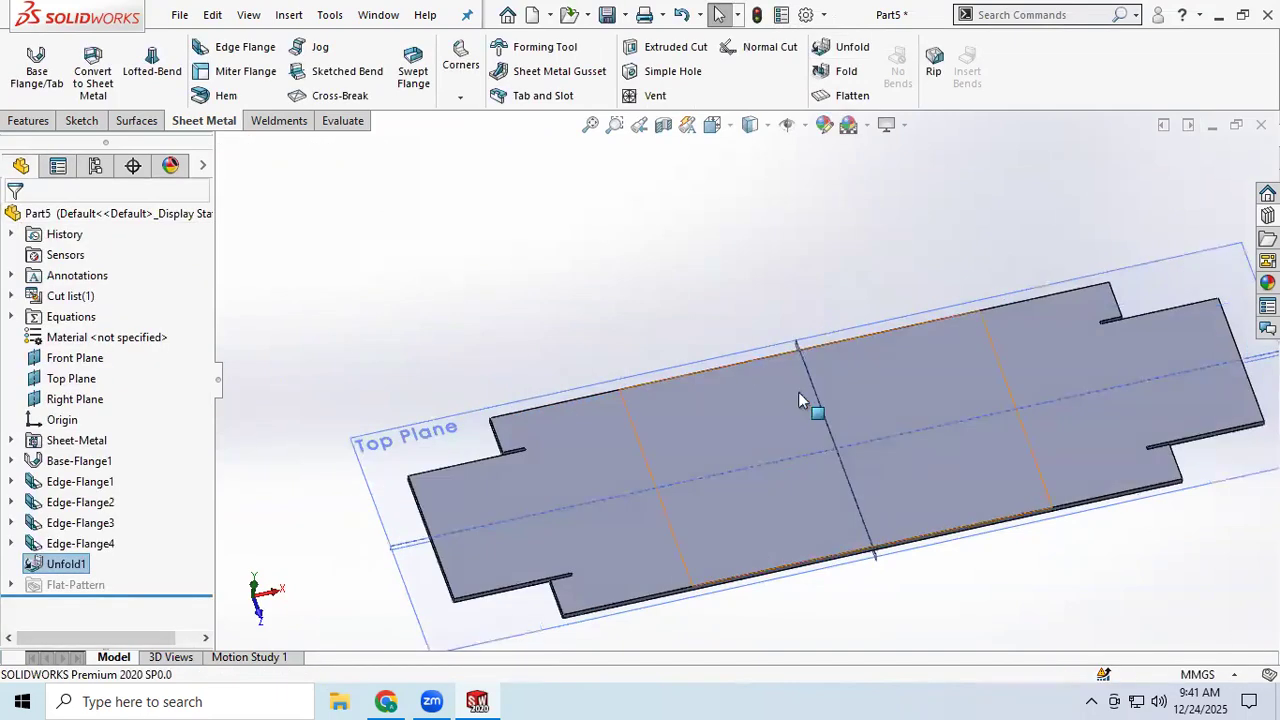
# - Fold all four edge bends back up, keeping the base plate's inner face fixed
pyautogui.moveTo(860, 430); pyautogui.dragTo(846, 400, button='middle')
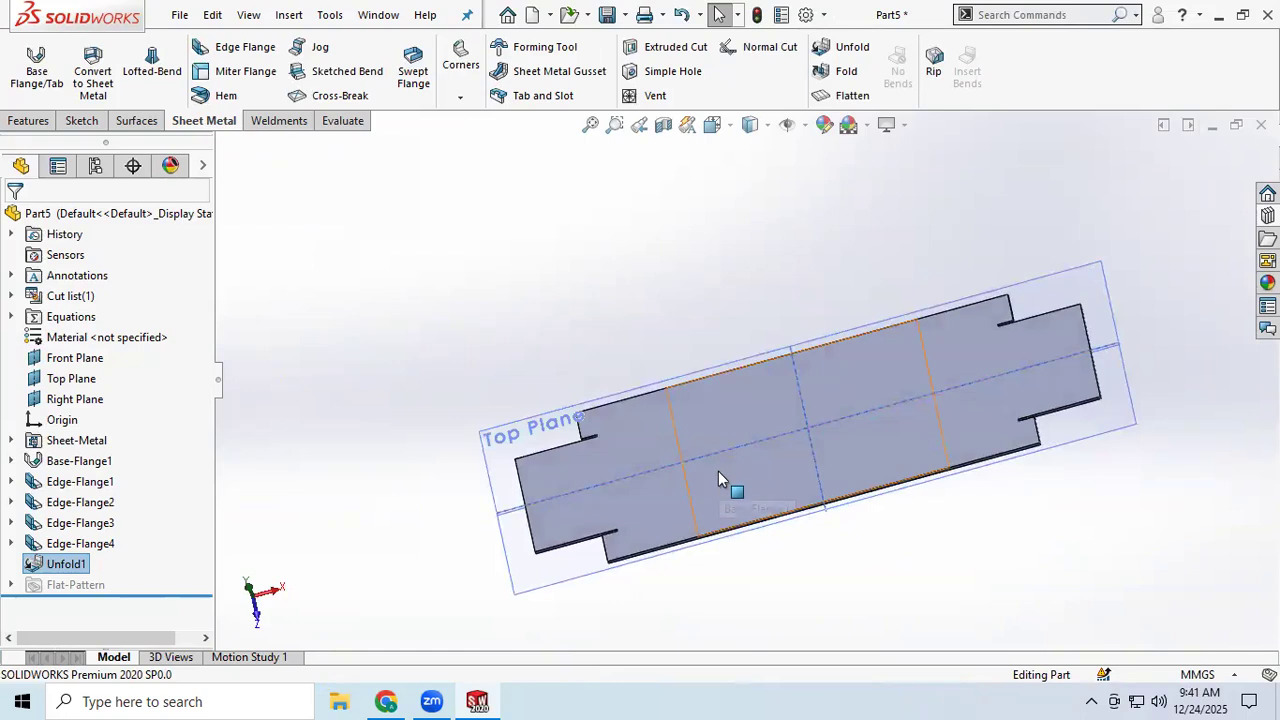
pyautogui.scroll(-2, 718, 471)
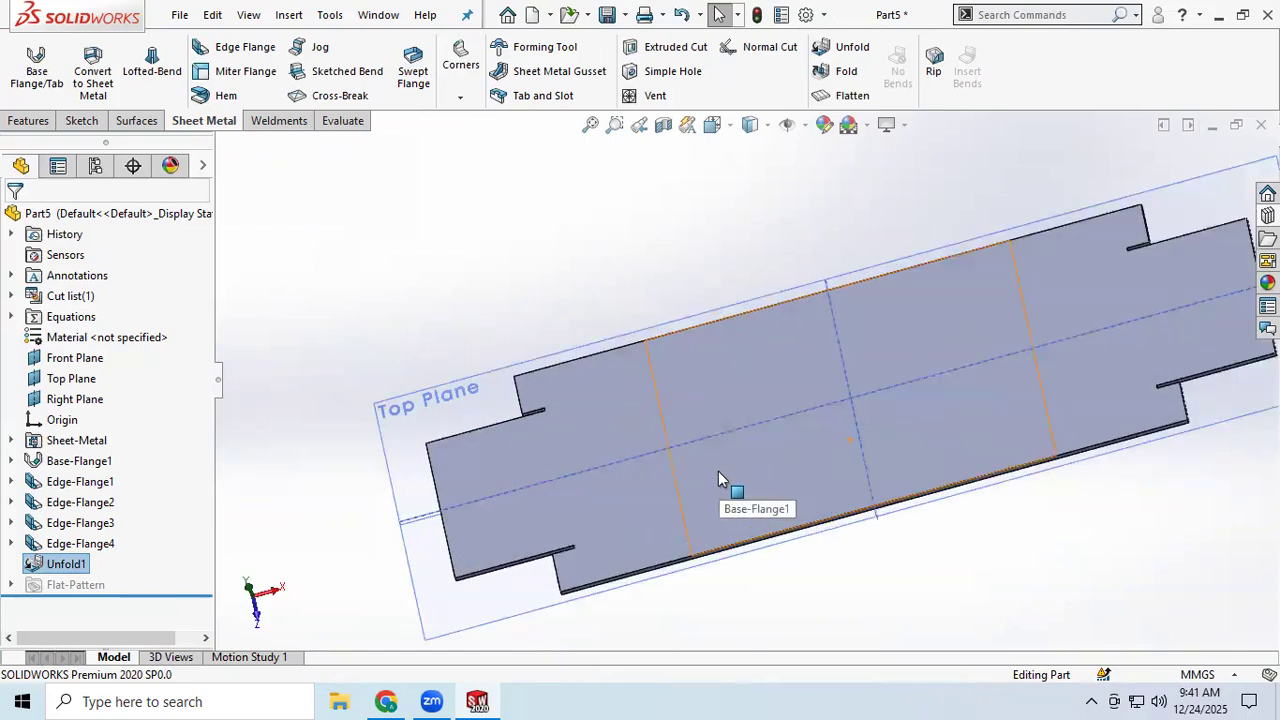
pyautogui.click(848, 74)
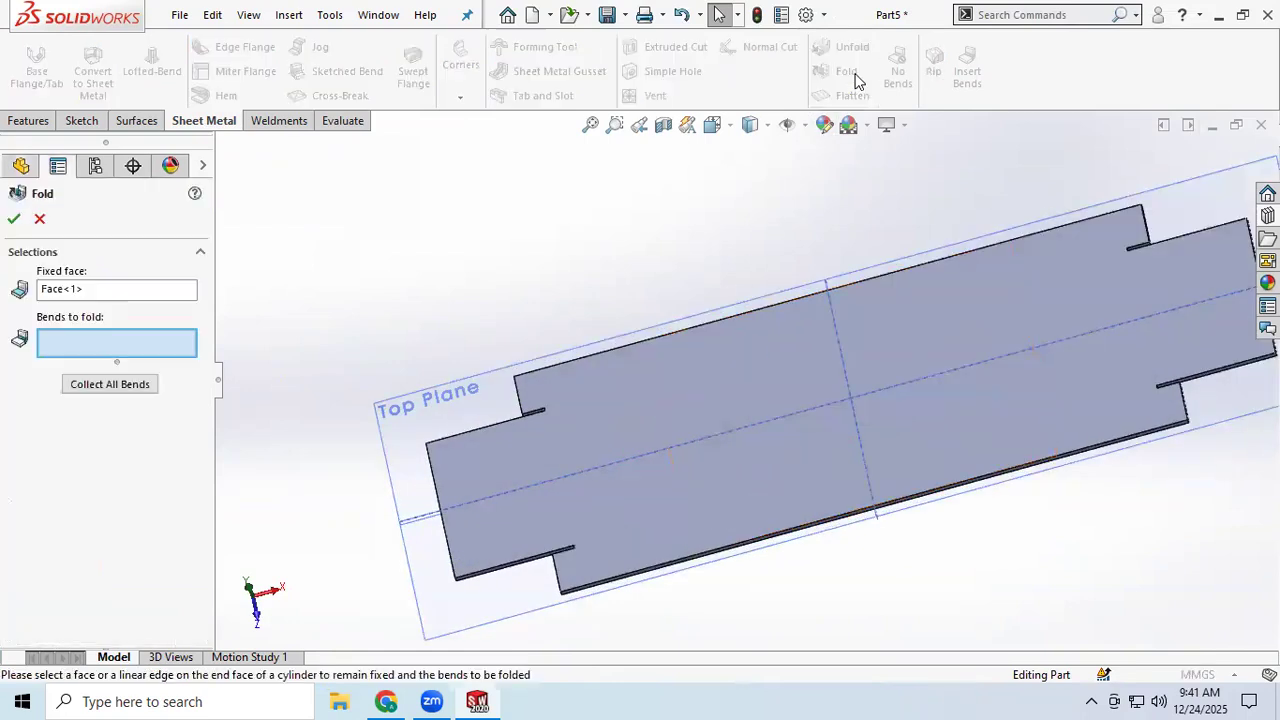
pyautogui.click(12, 223)
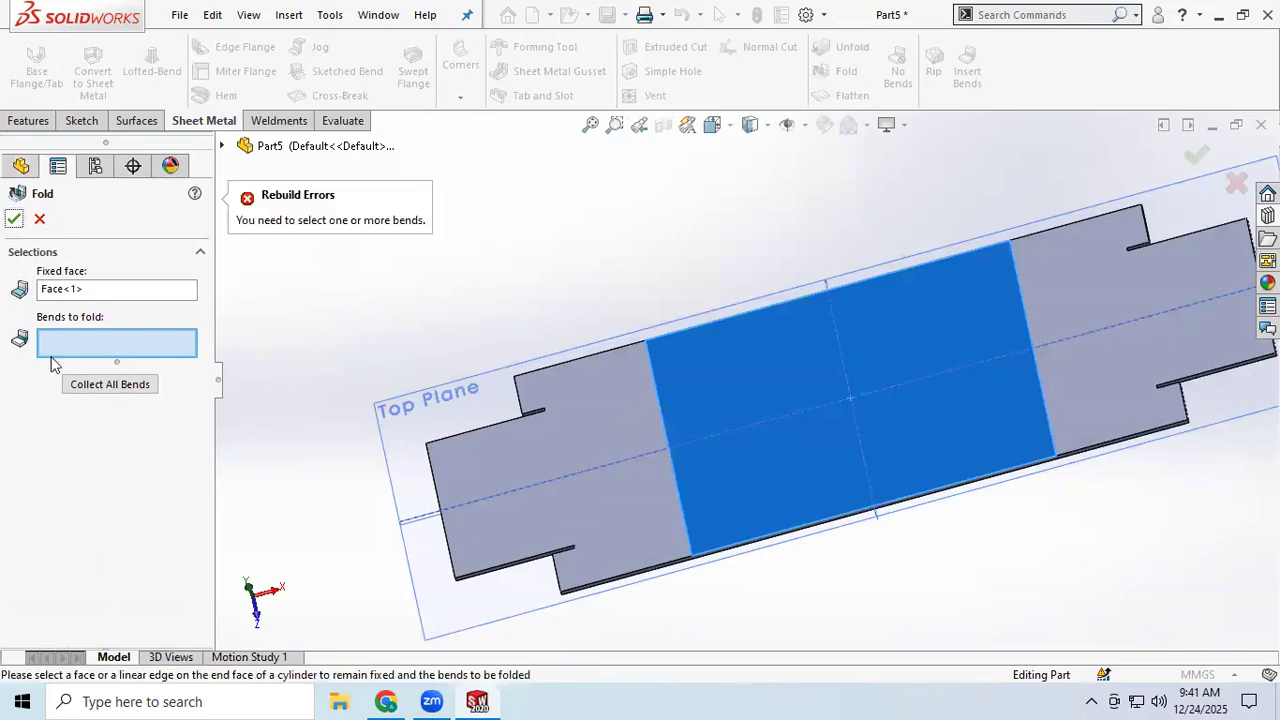
pyautogui.click(93, 383)
pyautogui.click(12, 220)
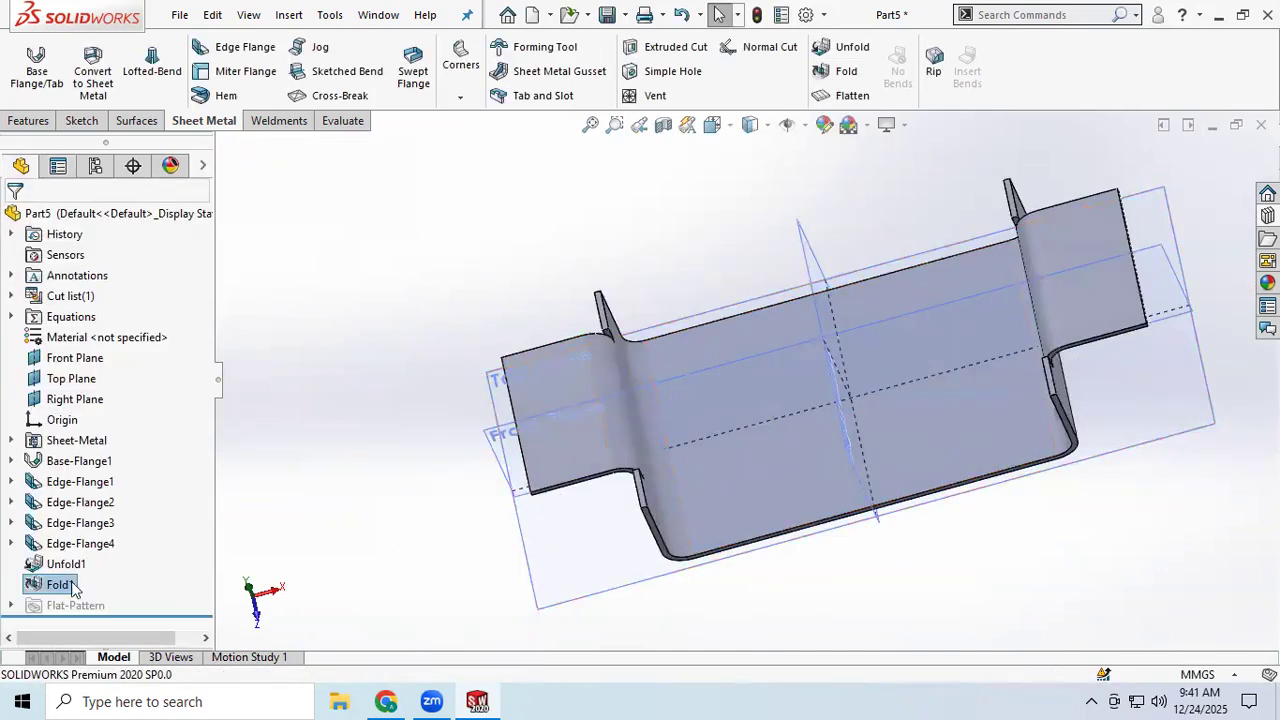
# - Edit the edge flange of the positive X side wall and set its flange position to Material Outside
pyautogui.rightClick(72, 482)
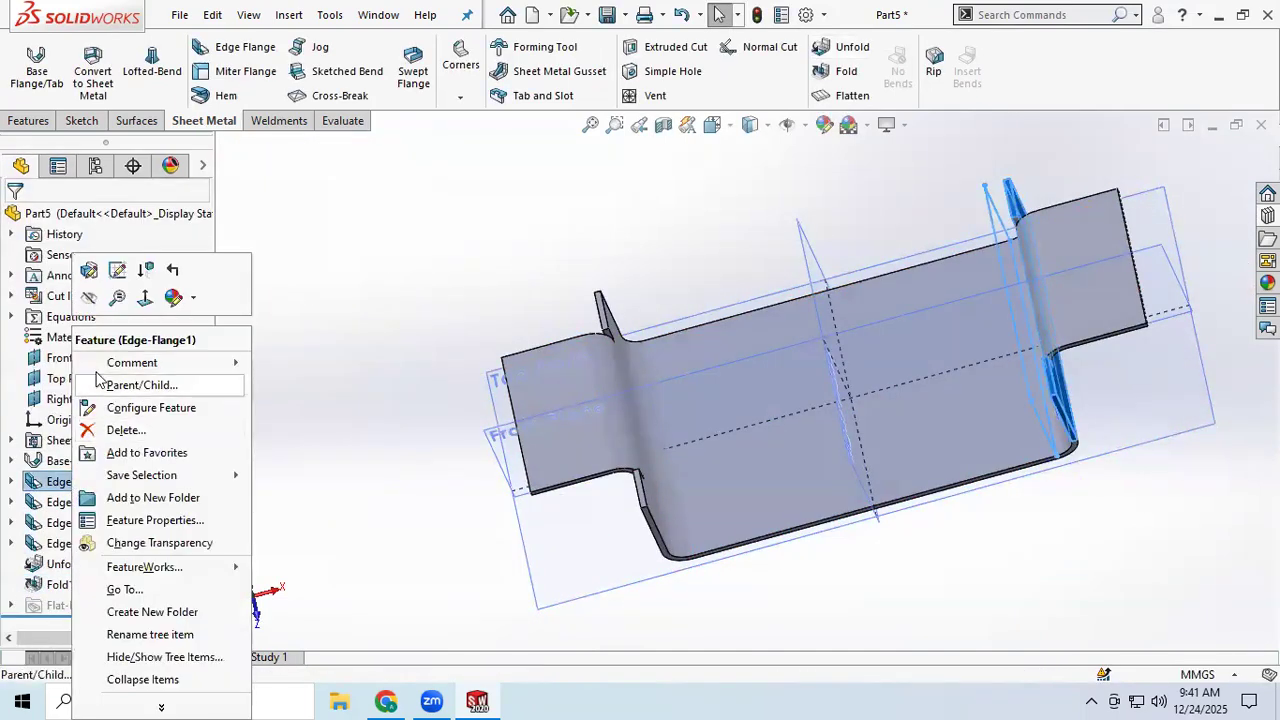
pyautogui.click(89, 271)
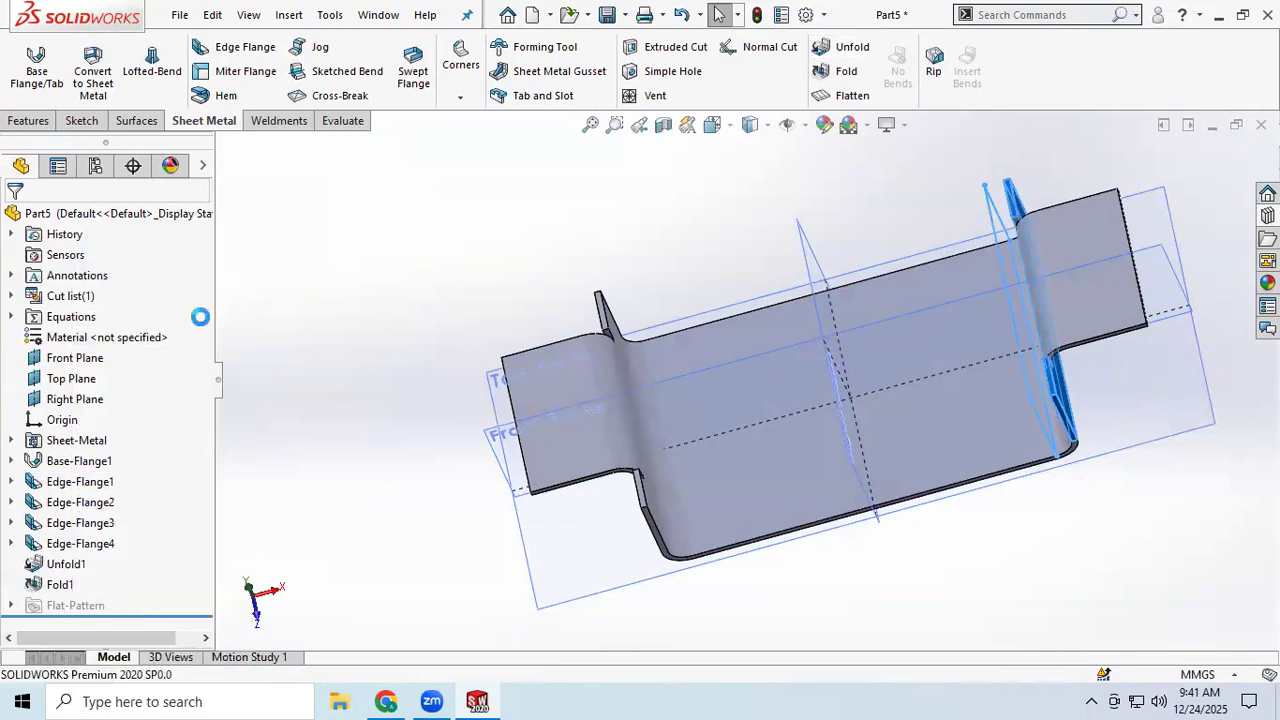
pyautogui.scroll(-3, 100, 500)
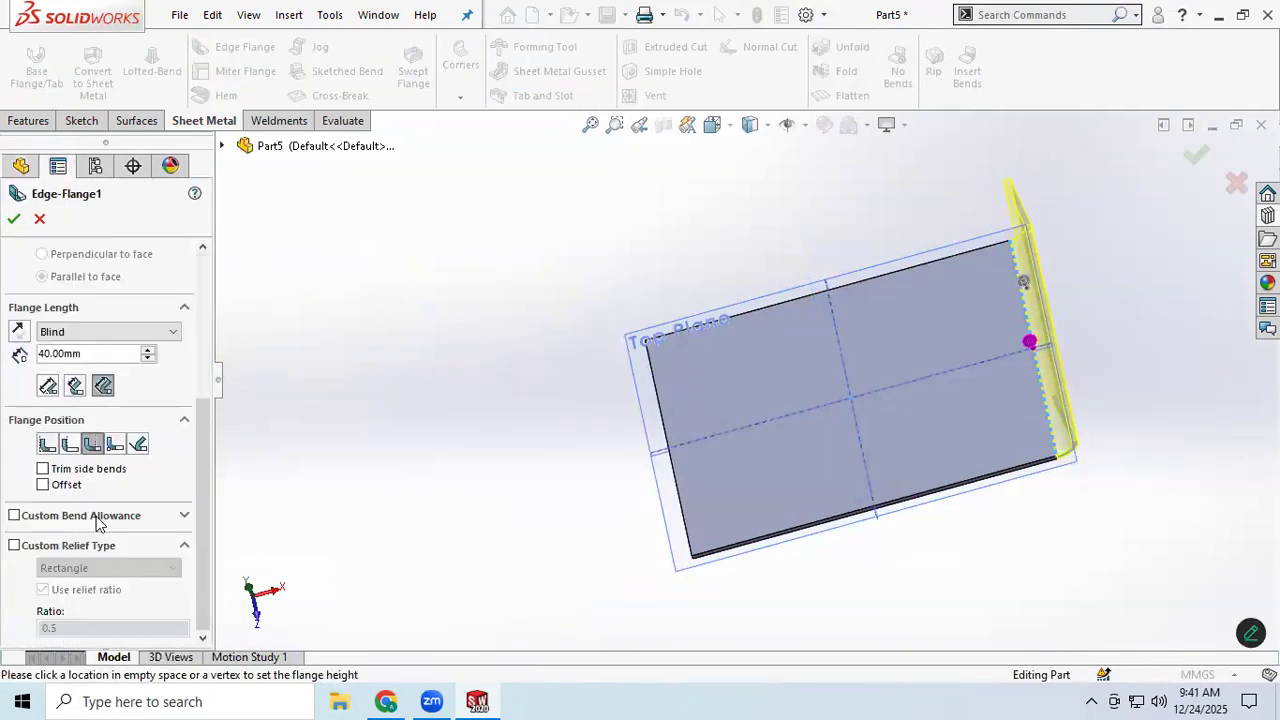
pyautogui.click(69, 444)
pyautogui.moveTo(800, 553); pyautogui.dragTo(790, 395, button='middle')
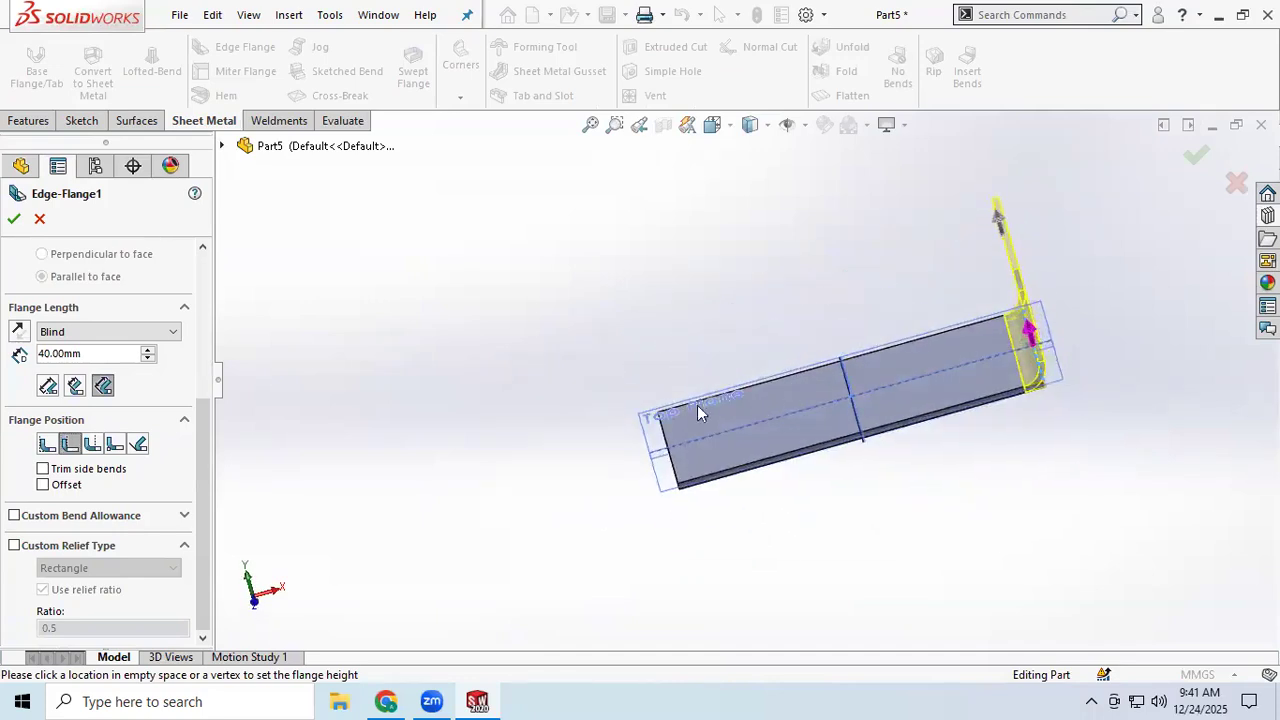
pyautogui.click(12, 220)
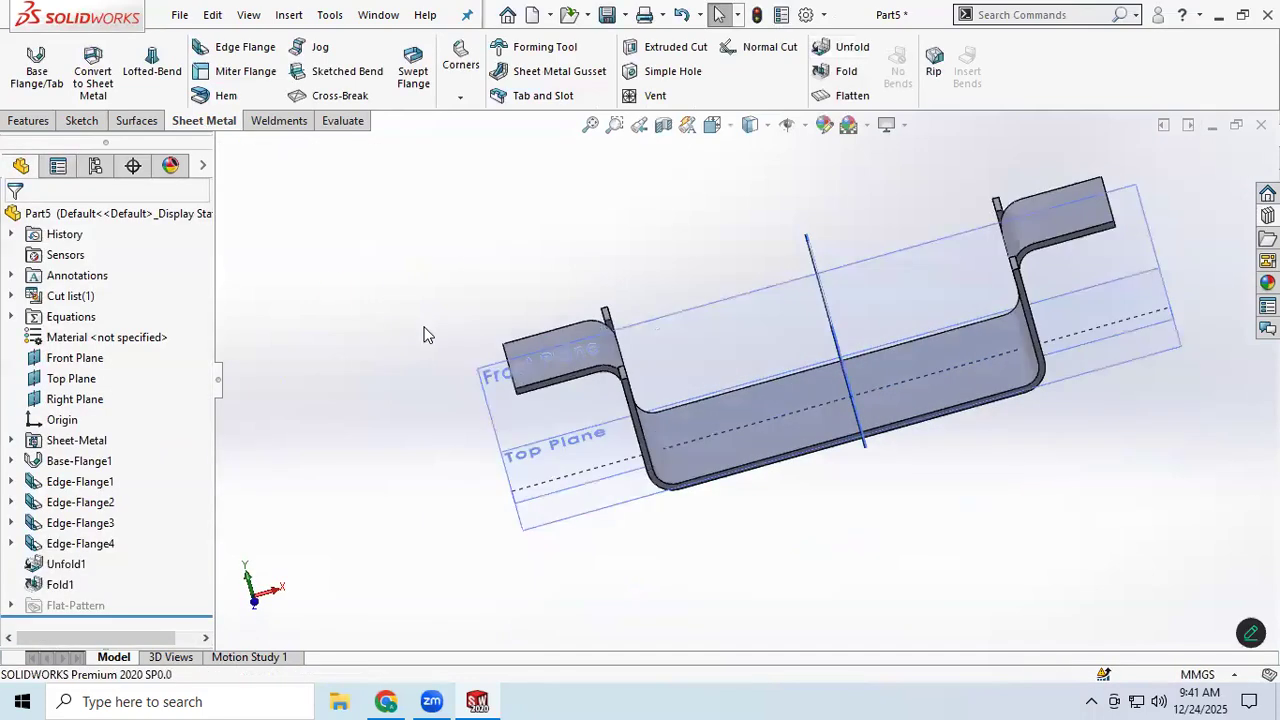
# - Edit the edge flange of the negative X side wall and set its flange position to Material Outside
pyautogui.click(84, 483)
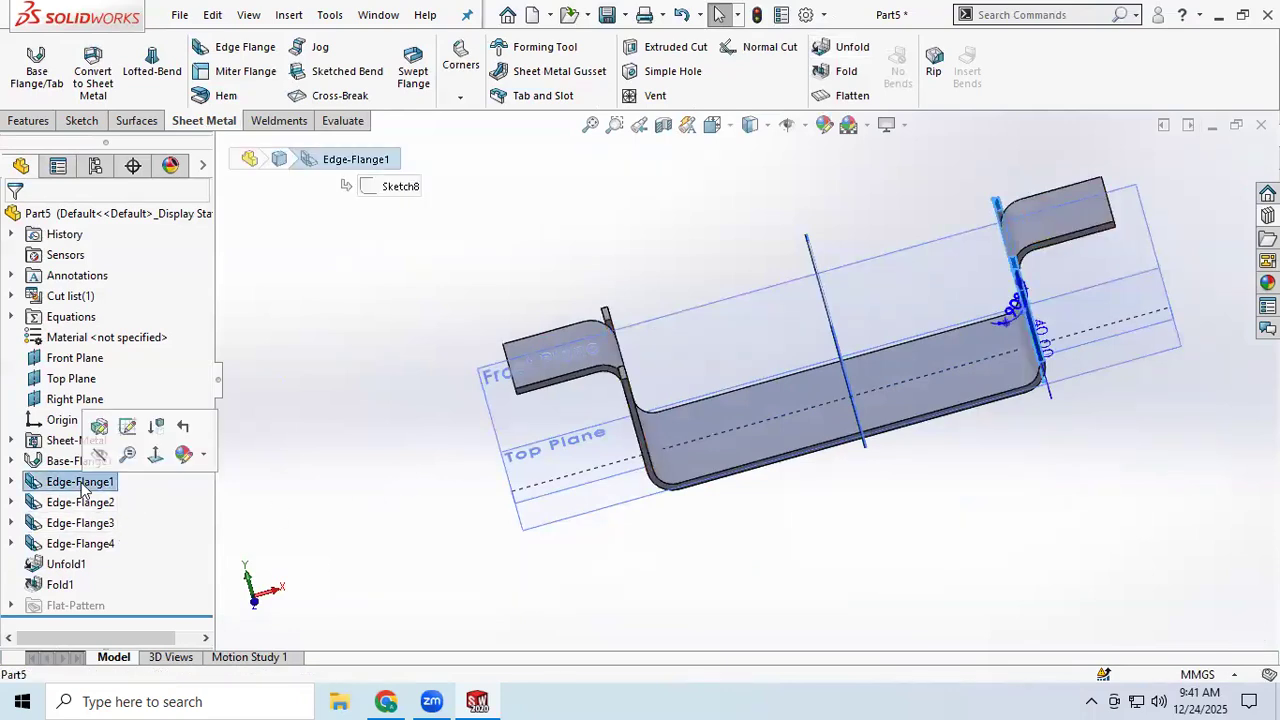
pyautogui.click(84, 501)
pyautogui.rightClick(84, 501)
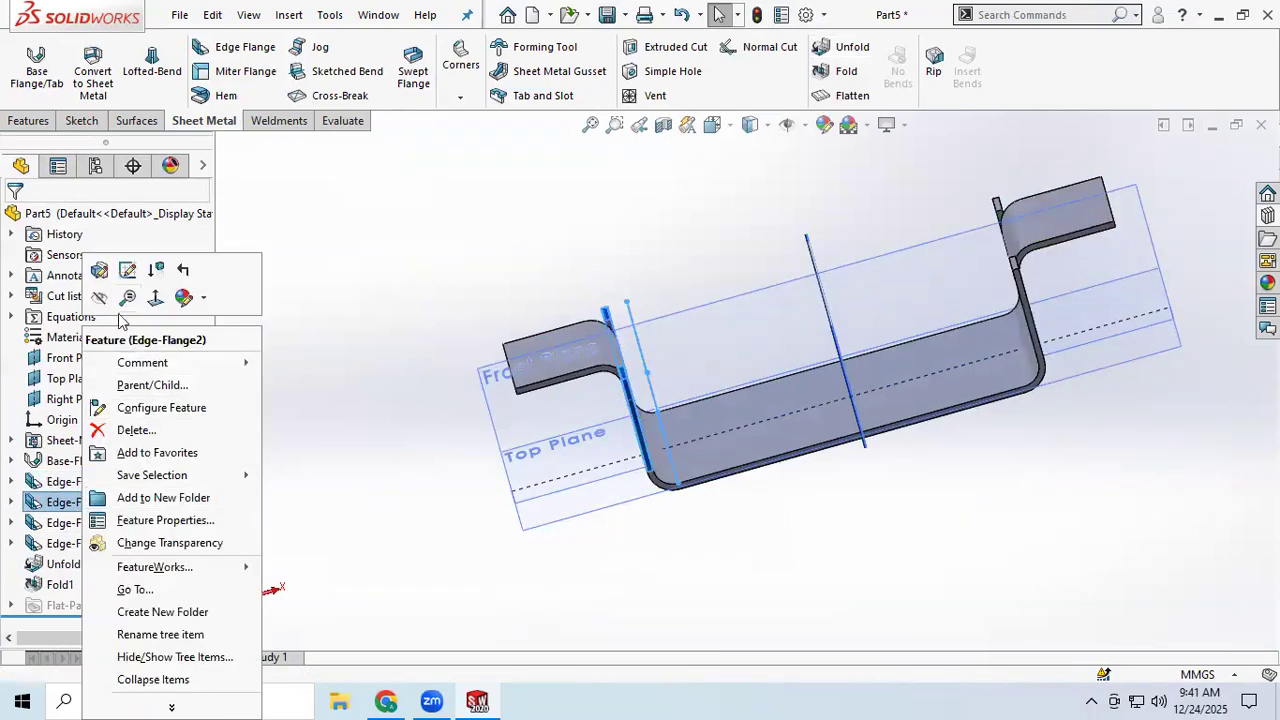
pyautogui.click(100, 271)
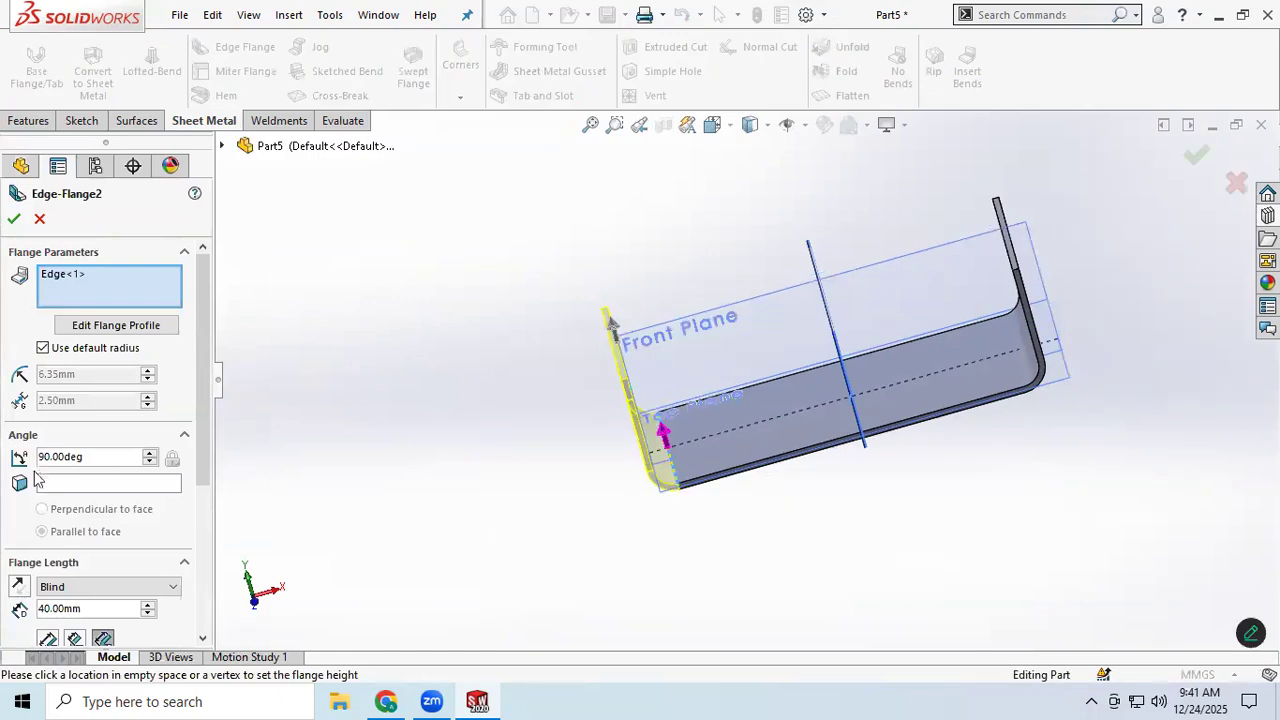
pyautogui.scroll(-3, 85, 570)
pyautogui.scroll(-2, 85, 570)
pyautogui.click(70, 445)
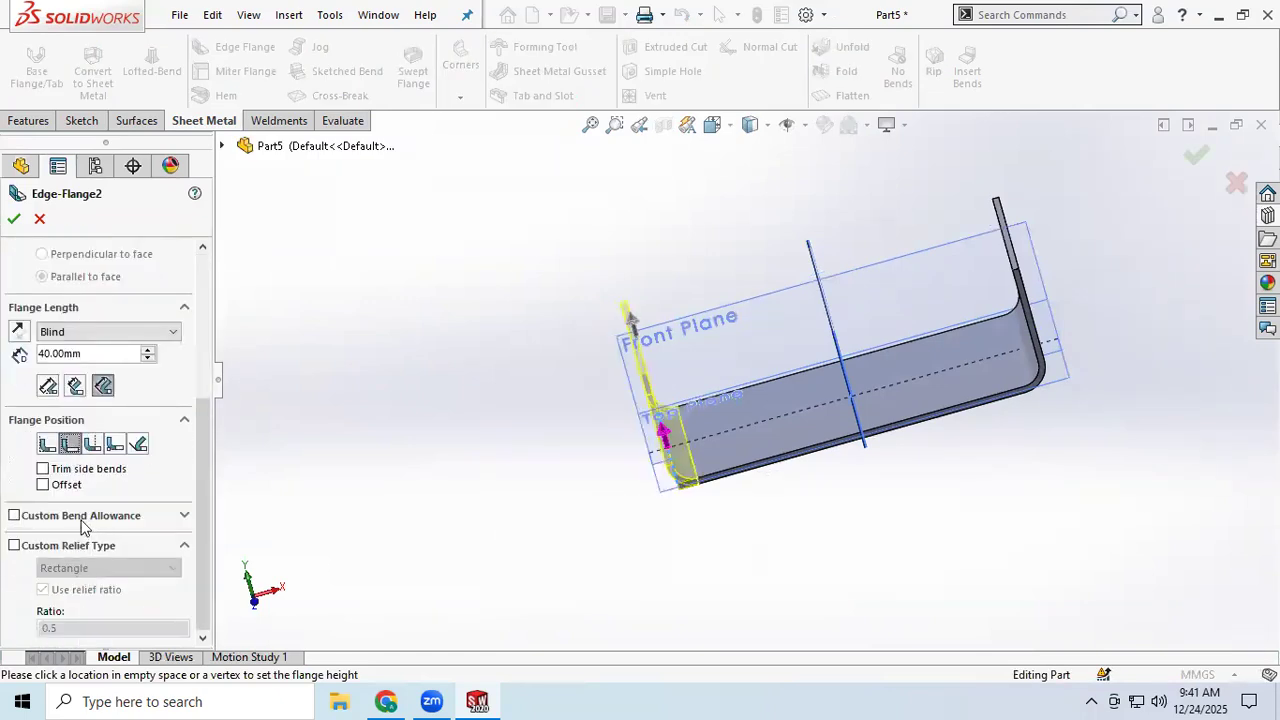
pyautogui.click(14, 220)
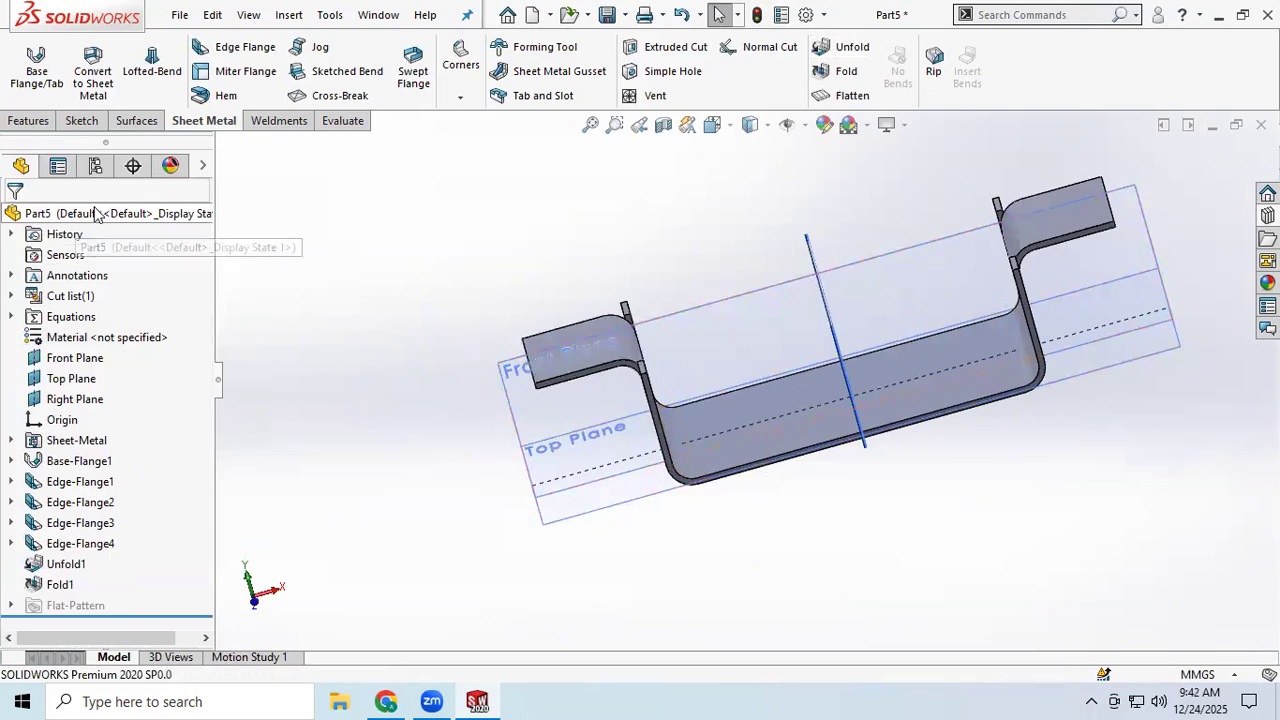
# - Unfold all four edge bends of the modified part again, with the base plate's inner face as the fixed face
pyautogui.click(845, 48)
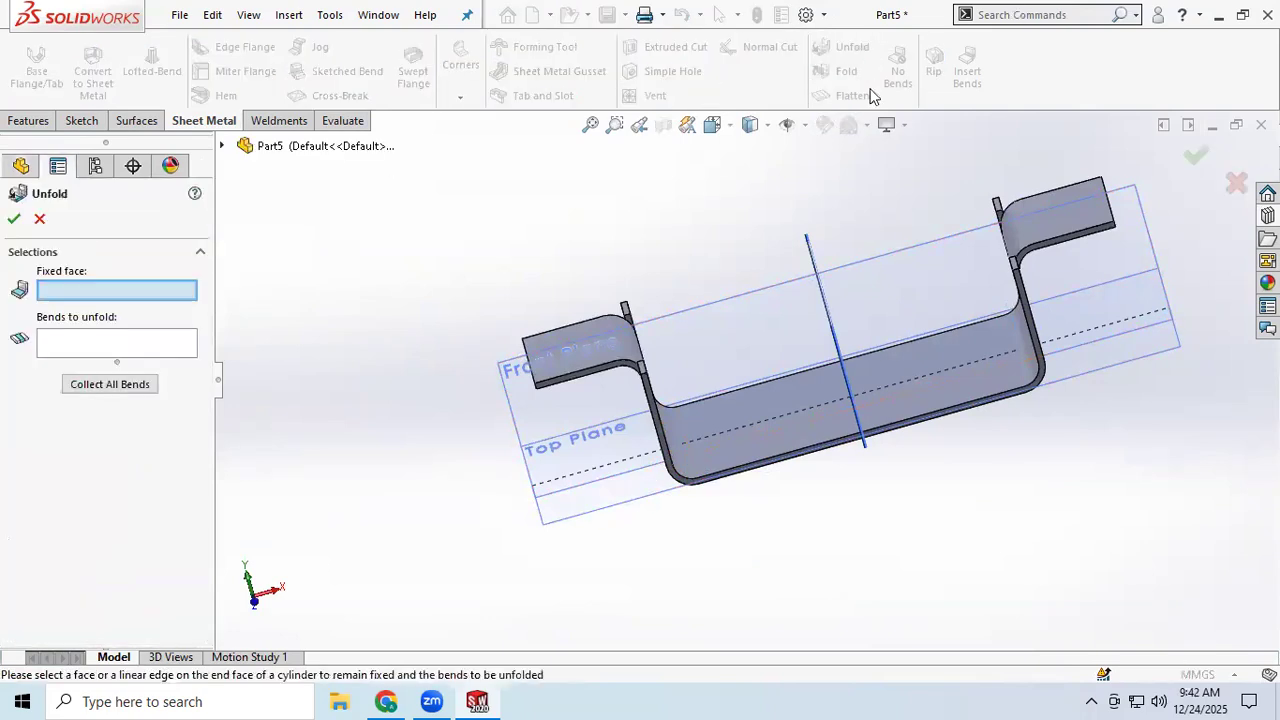
pyautogui.click(888, 364)
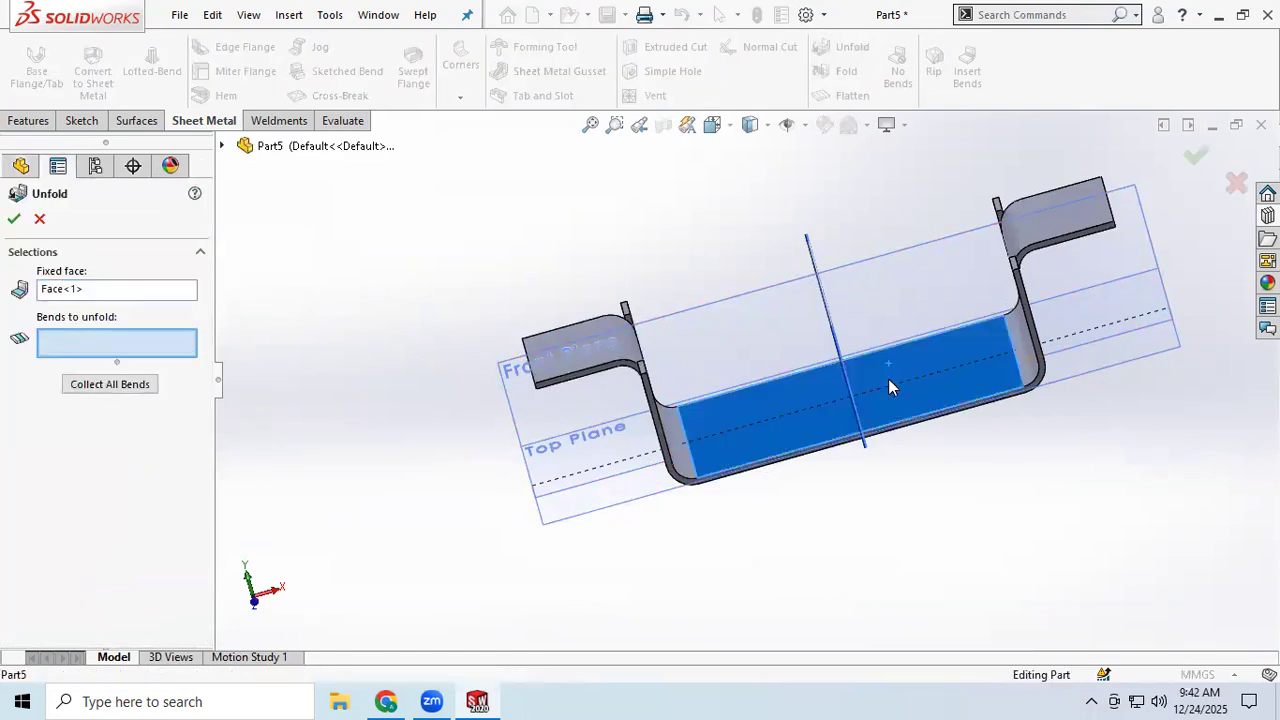
pyautogui.click(90, 385)
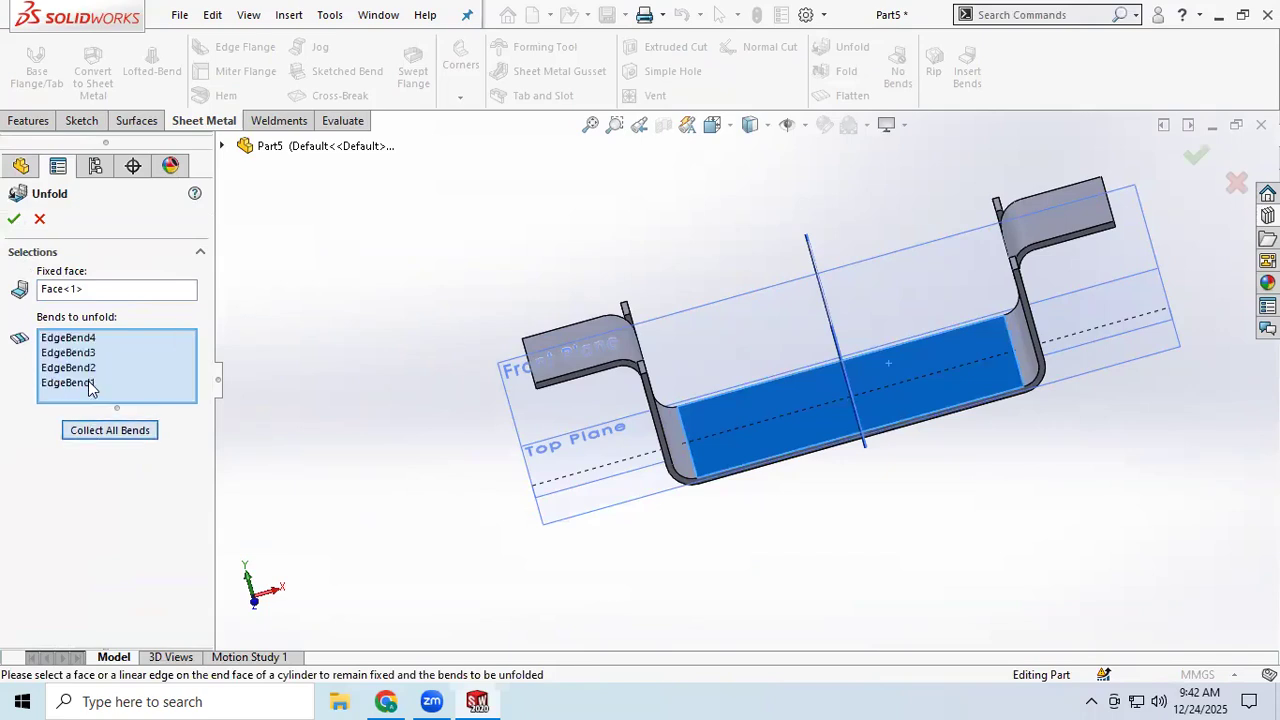
pyautogui.click(13, 220)
pyautogui.scroll(-3, 780, 424)
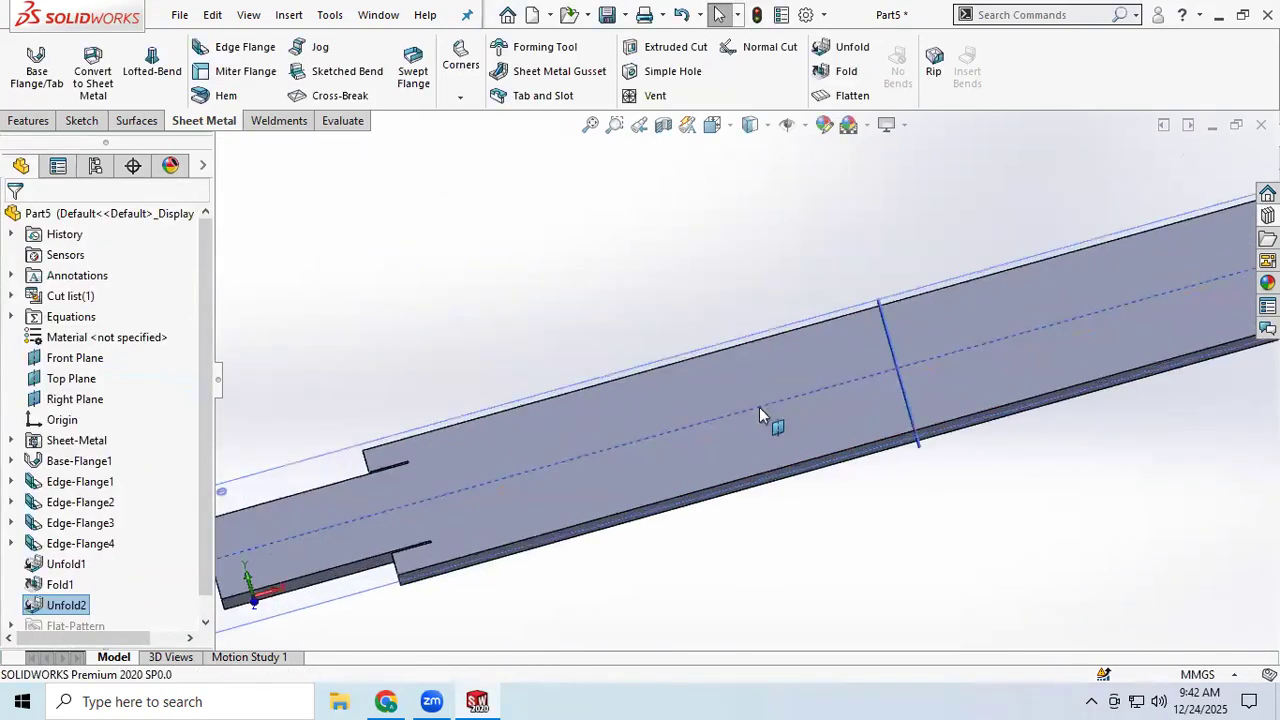
pyautogui.scroll(-5, 759, 407)
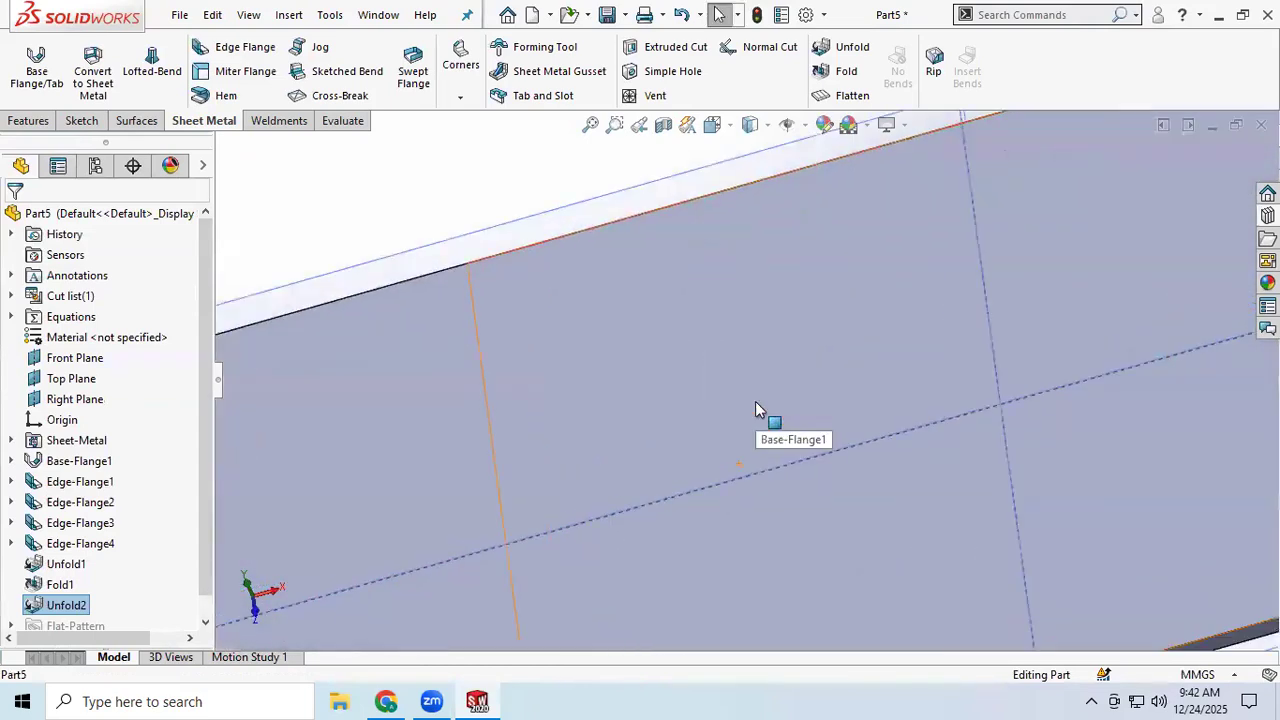
pyautogui.scroll(3, 756, 396)
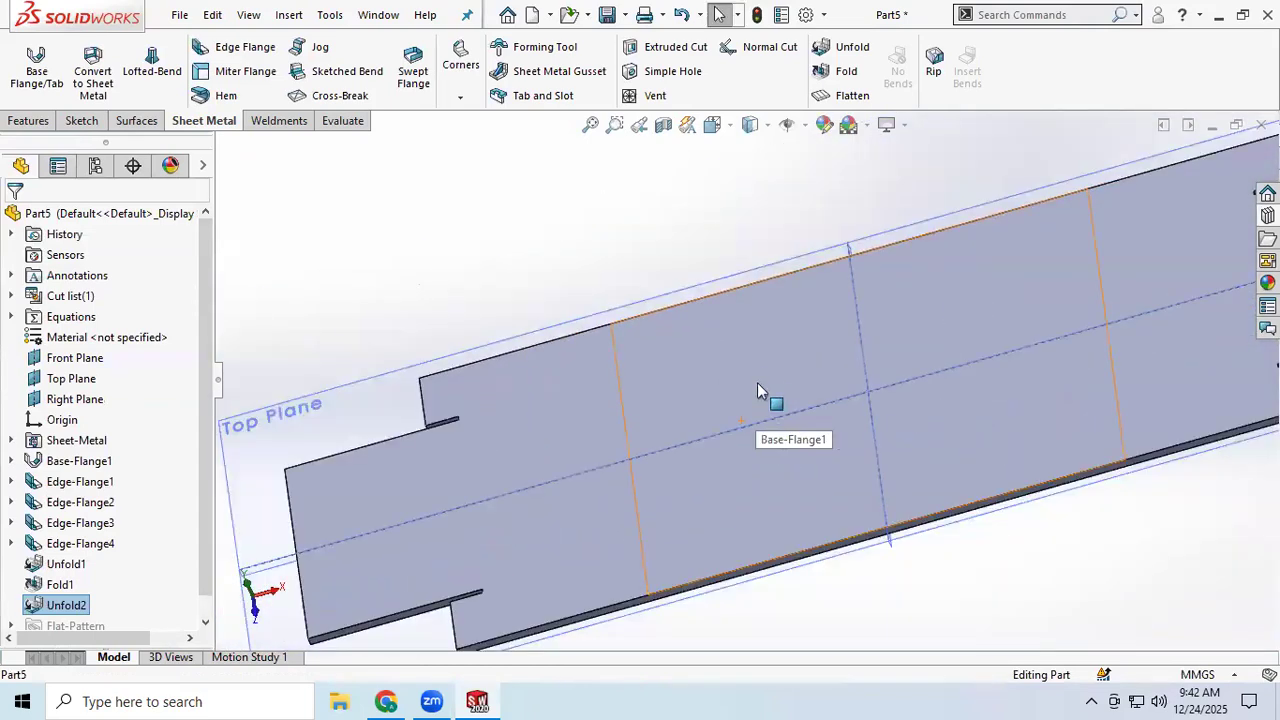
pyautogui.click(768, 126)
pyautogui.click(759, 143)
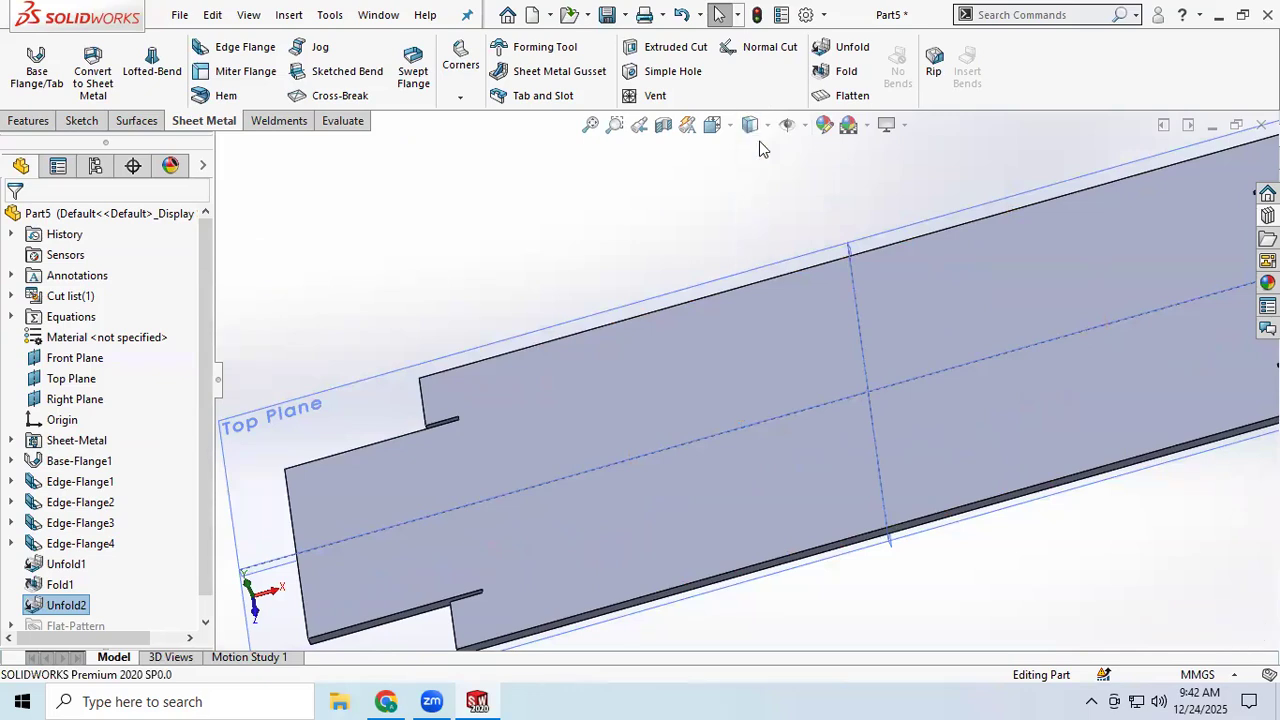
pyautogui.click(804, 124)
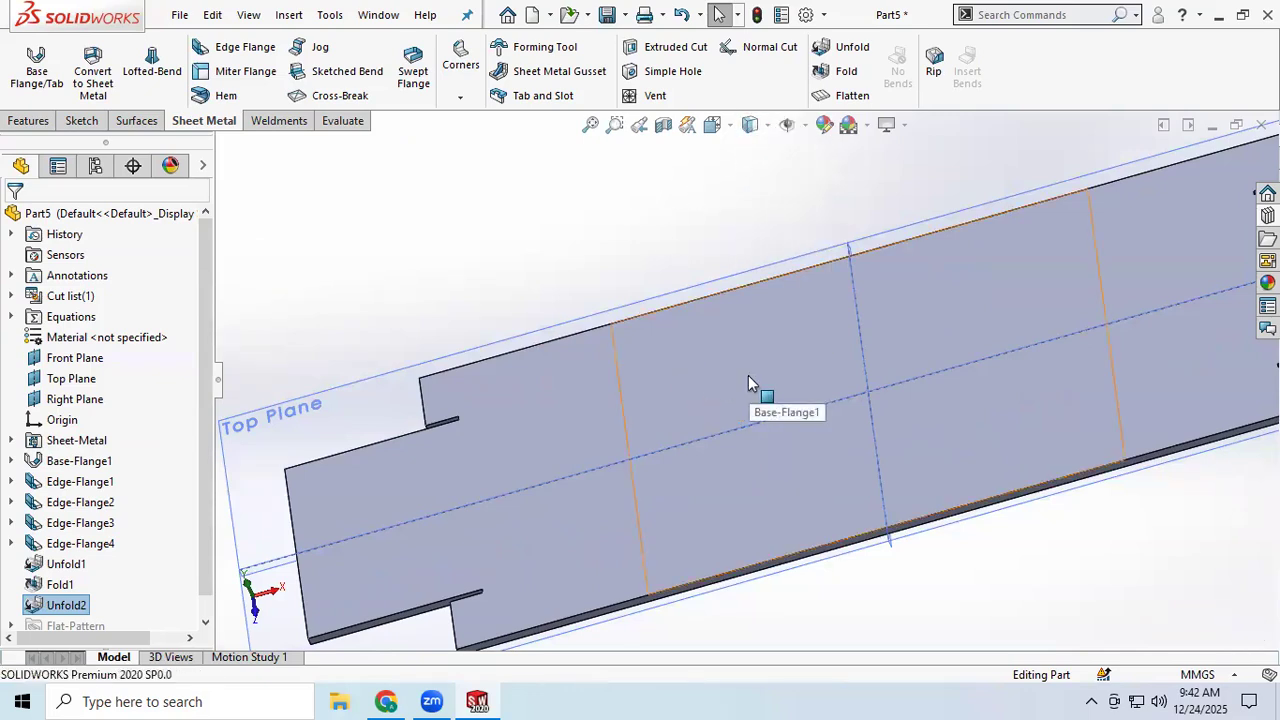
# - Sketch a horizontal centerpoint straight slot, about 14 mm between centres and 4.5 mm wide, on the base face near X = -57, Z = -27
pyautogui.scroll(5, 750, 378)
pyautogui.click(797, 375)
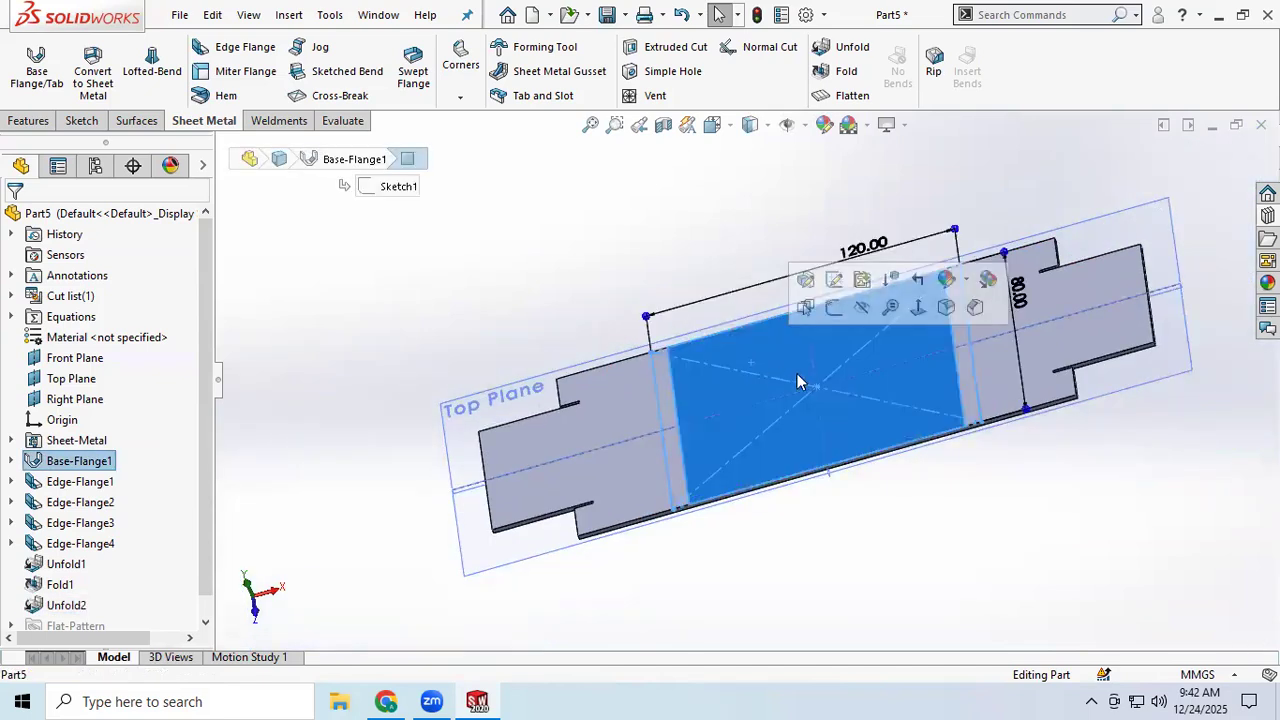
pyautogui.click(82, 121)
pyautogui.click(25, 65)
pyautogui.scroll(-5, 665, 335)
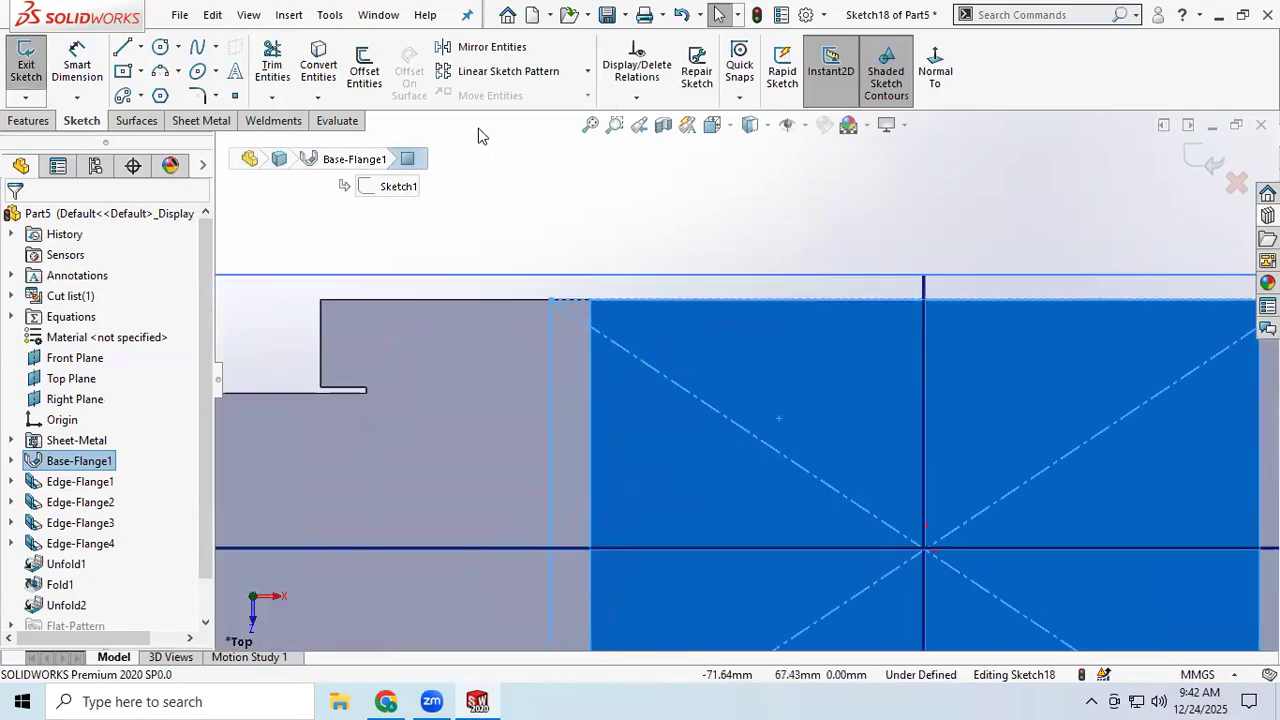
pyautogui.click(142, 96)
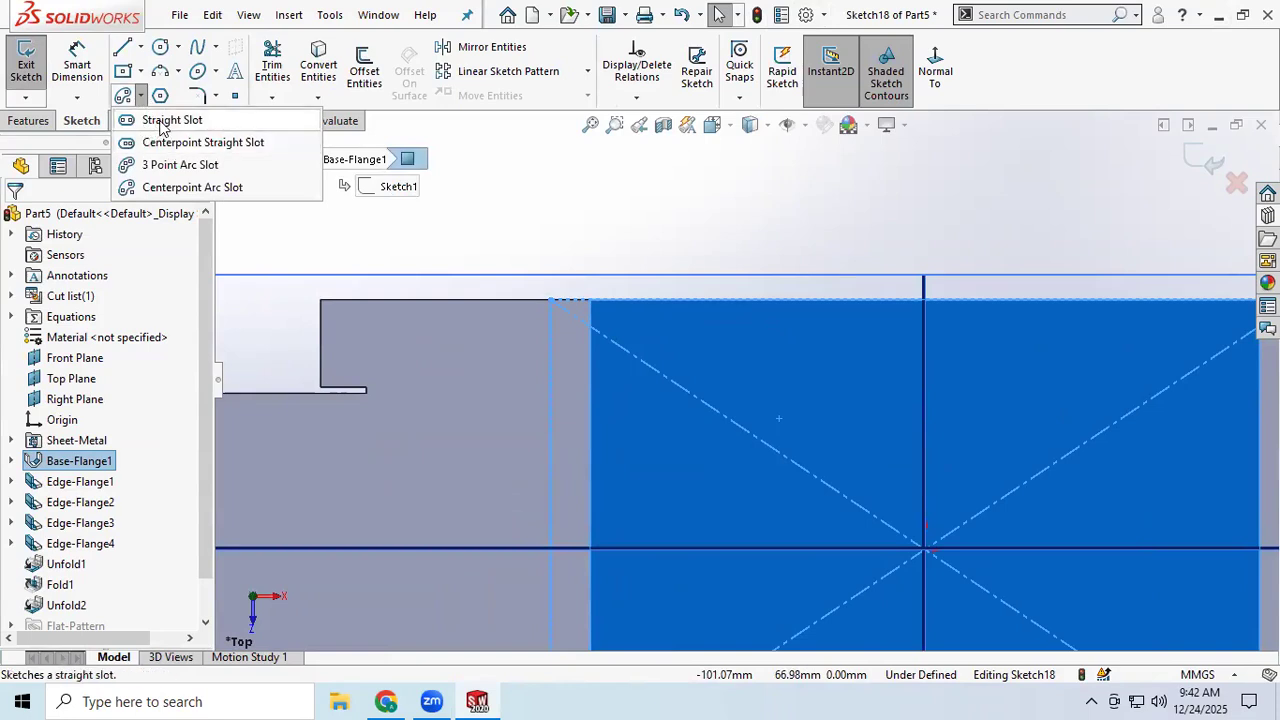
pyautogui.click(166, 144)
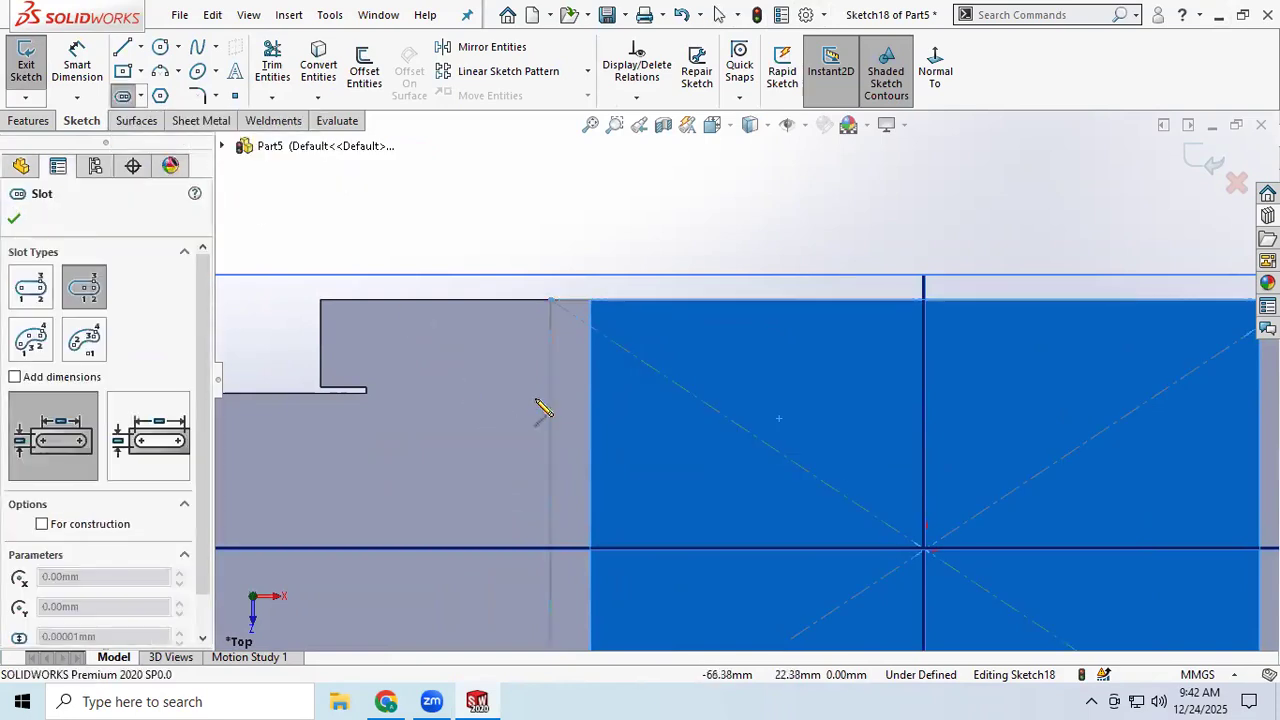
pyautogui.click(567, 383)
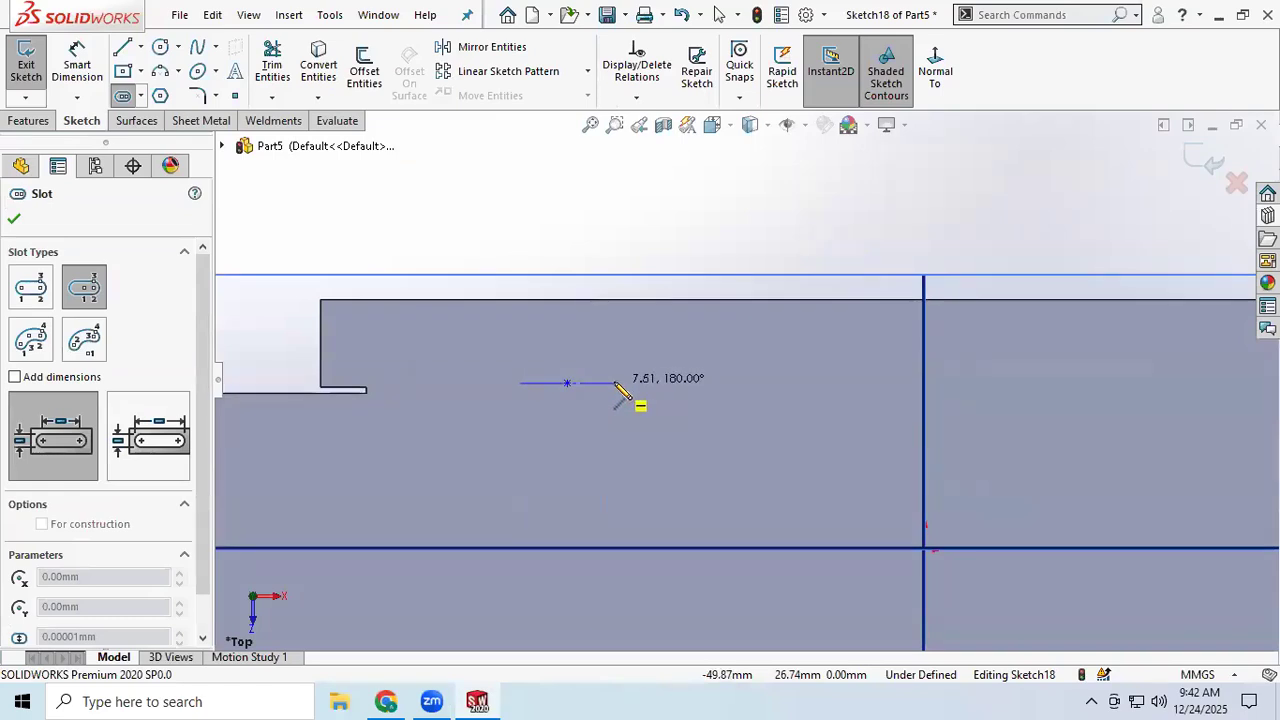
pyautogui.doubleClick(611, 384)
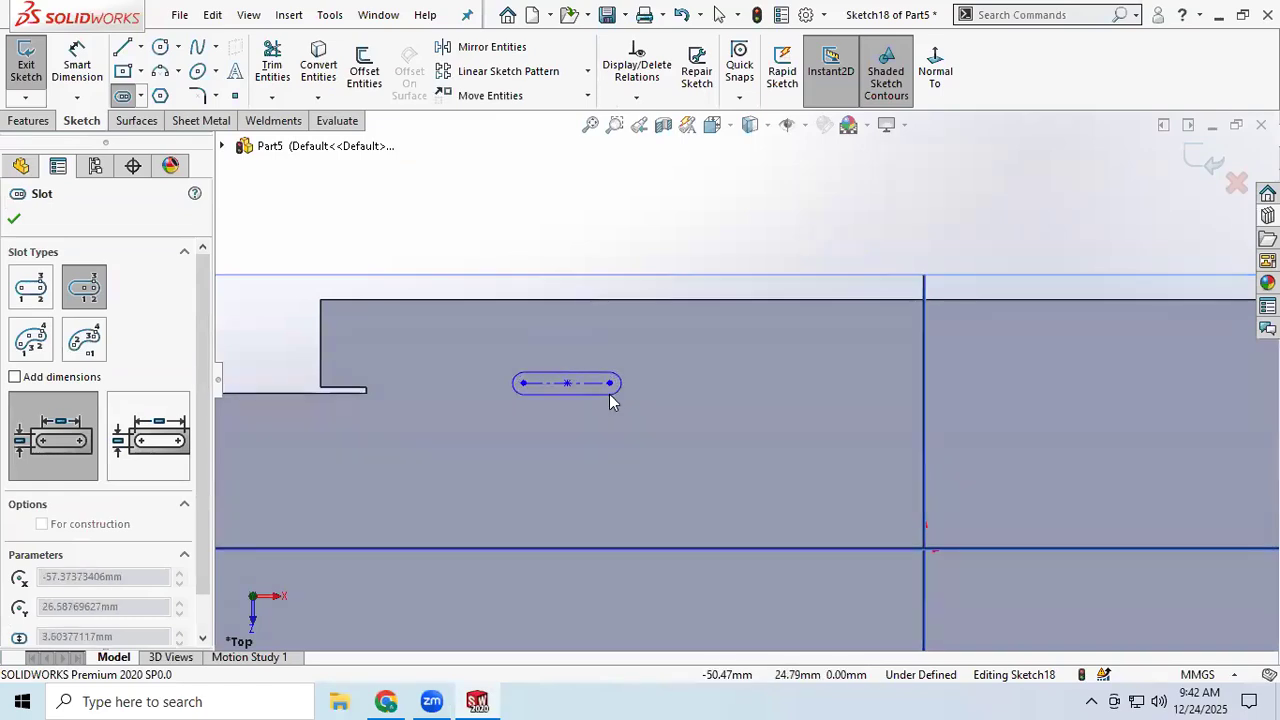
pyautogui.click(609, 400)
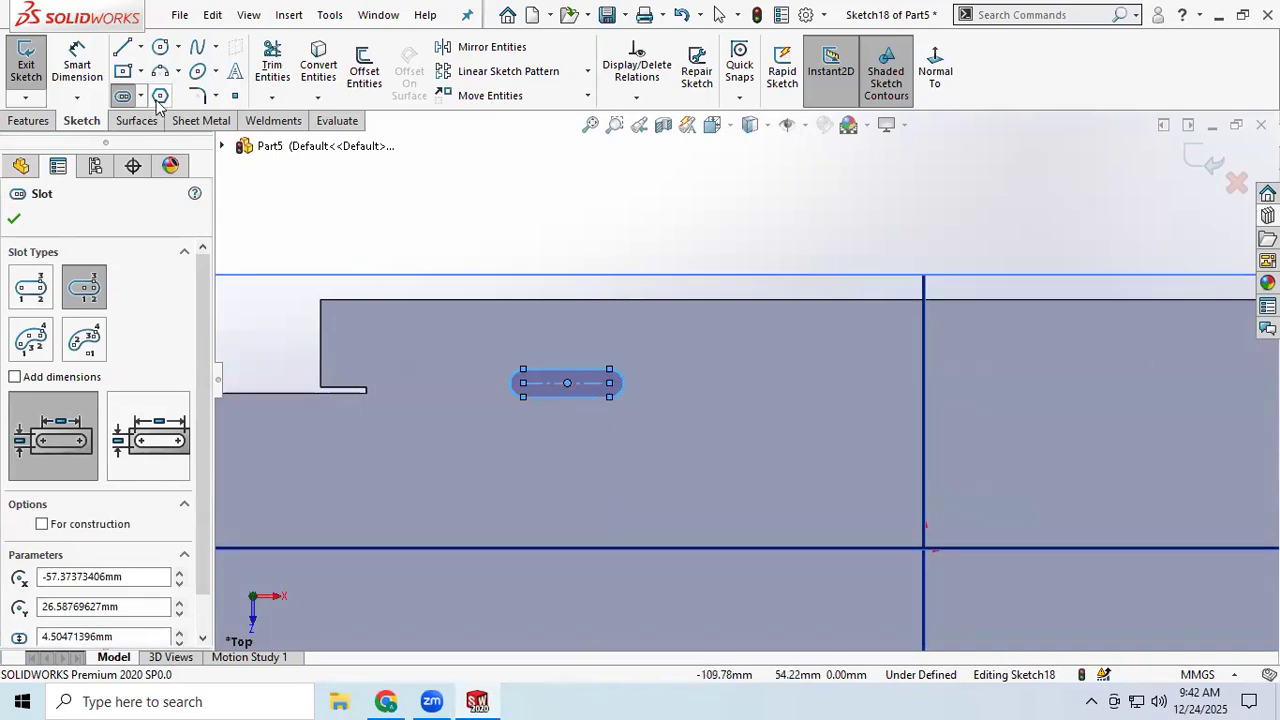
# - Dimension the slot's centre-to-centre length to 15 mm
pyautogui.scroll(2, 640, 420)
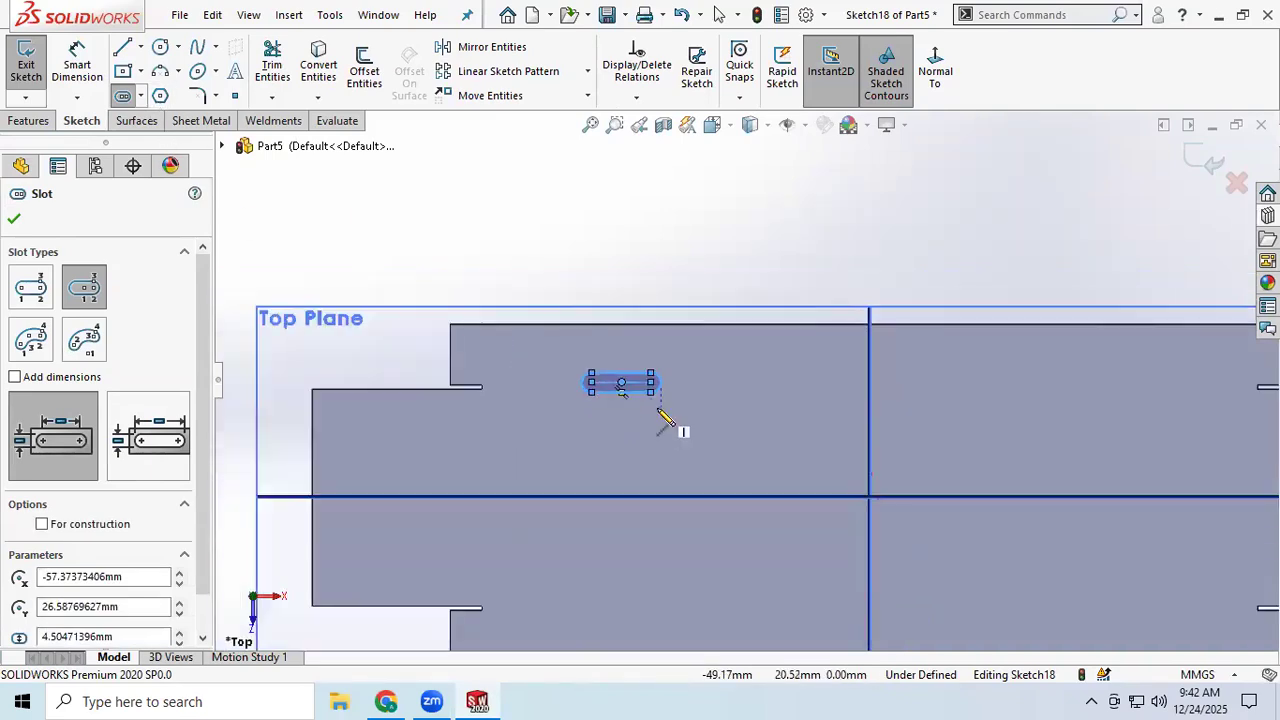
pyautogui.scroll(-2, 660, 412)
pyautogui.scroll(3, 660, 418)
pyautogui.scroll(-3, 732, 409)
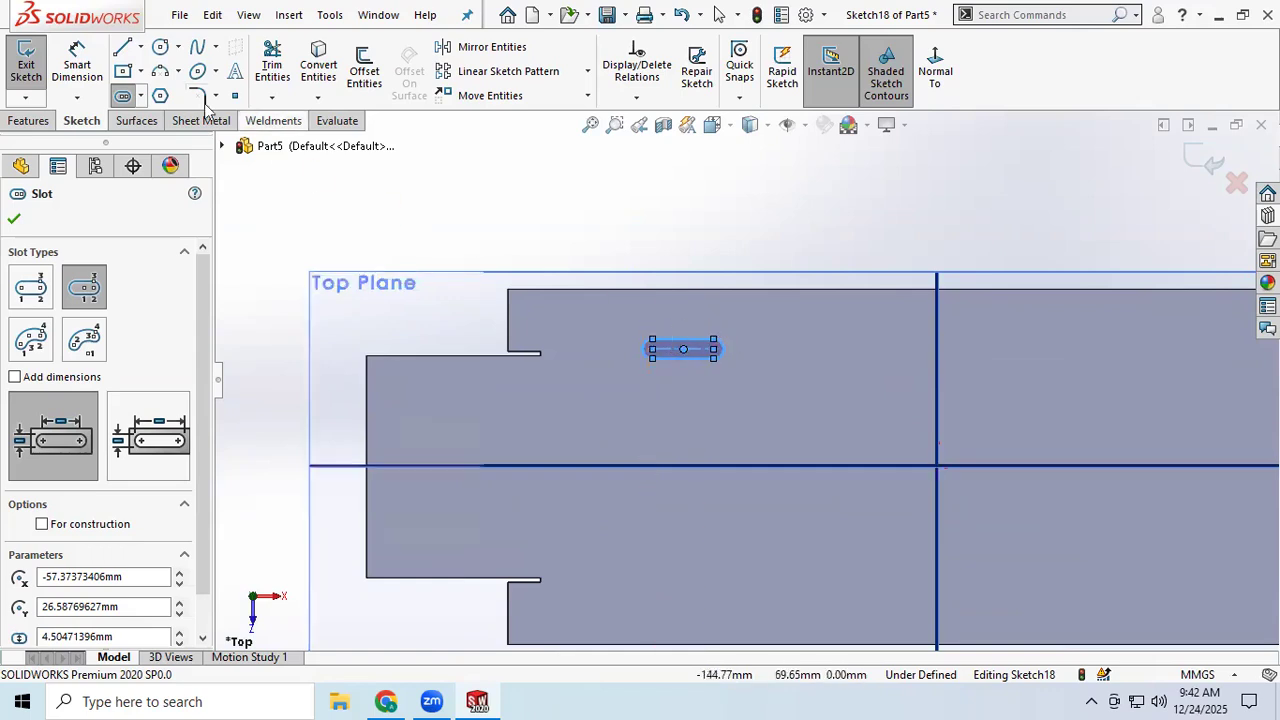
pyautogui.click(70, 75)
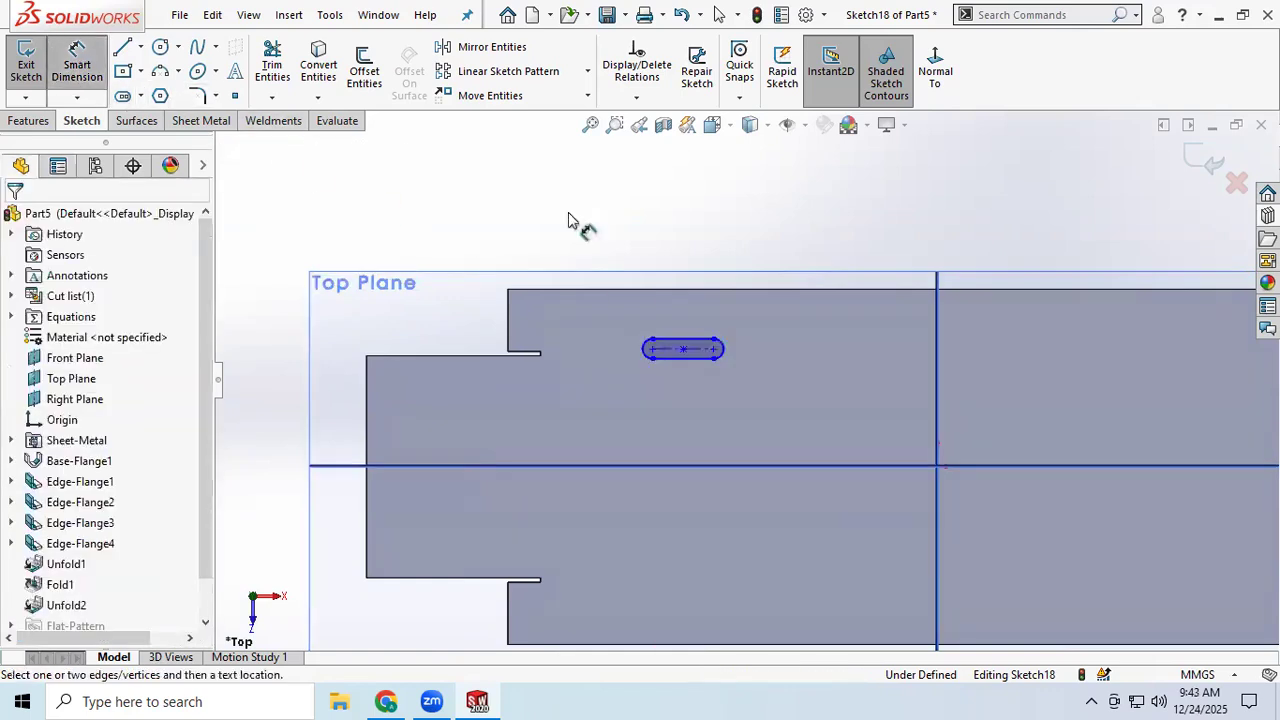
pyautogui.click(706, 352)
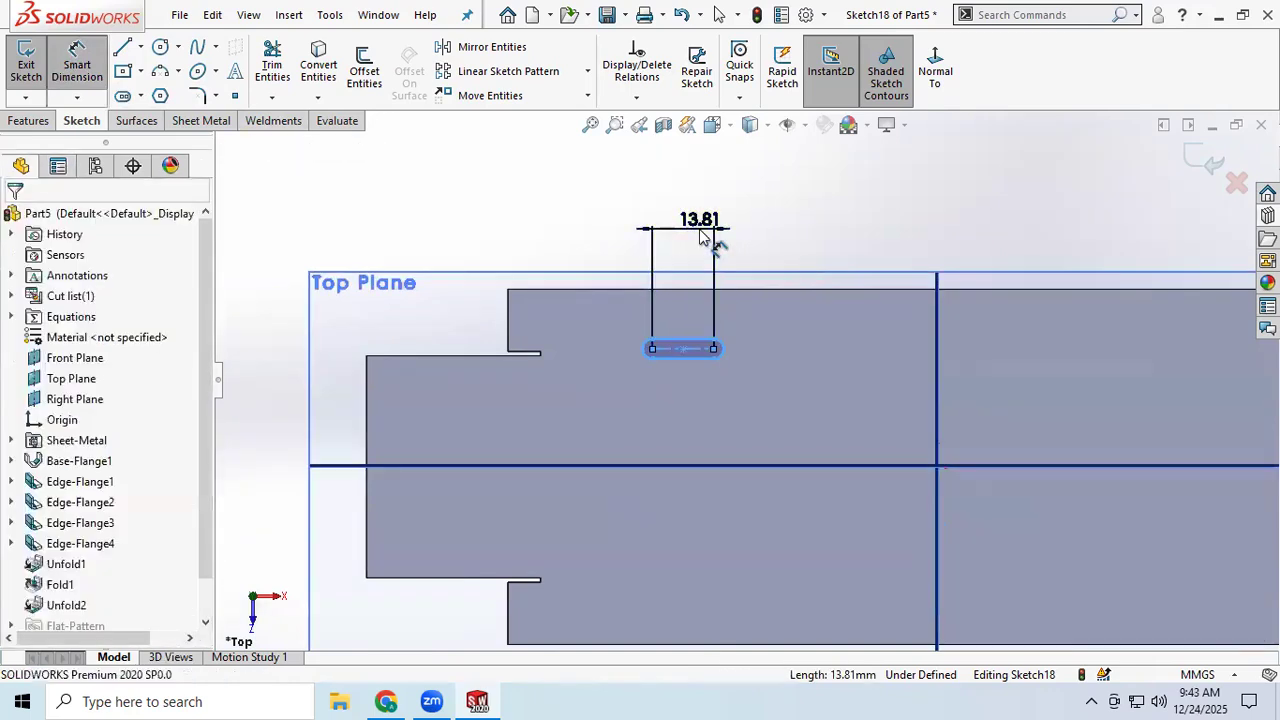
pyautogui.click(703, 227)
pyautogui.write('15')
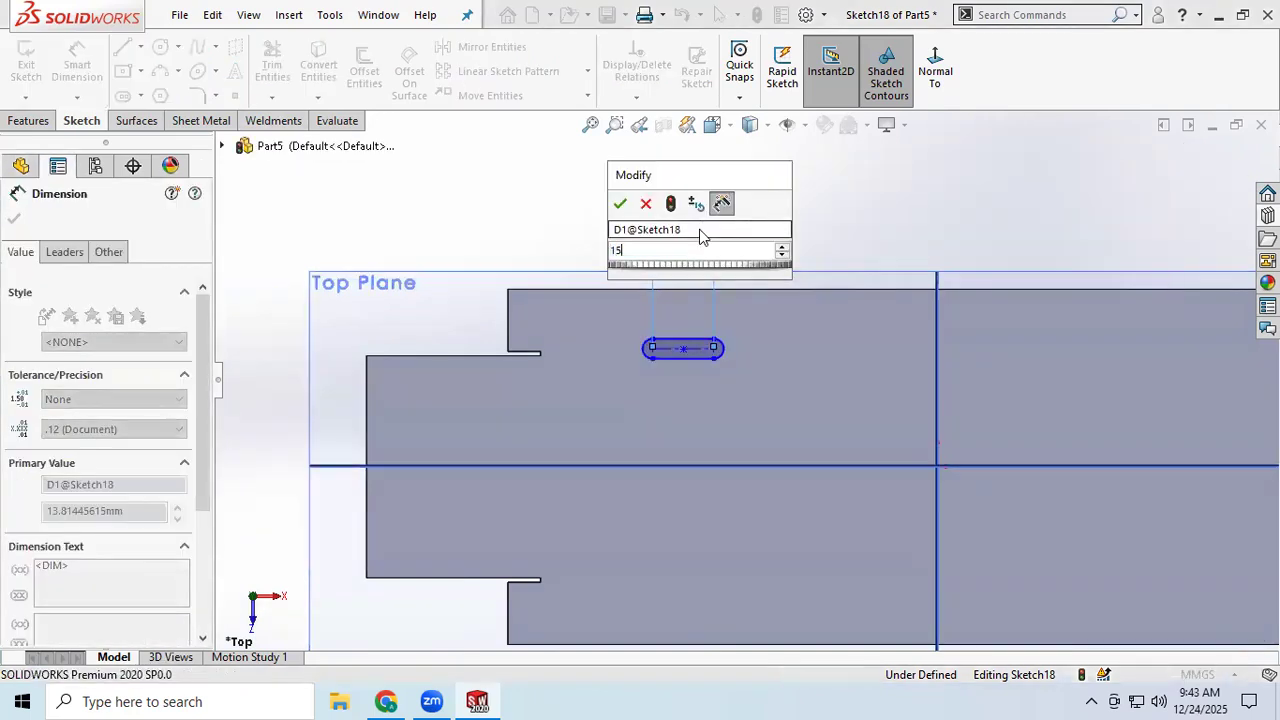
pyautogui.press('Return')
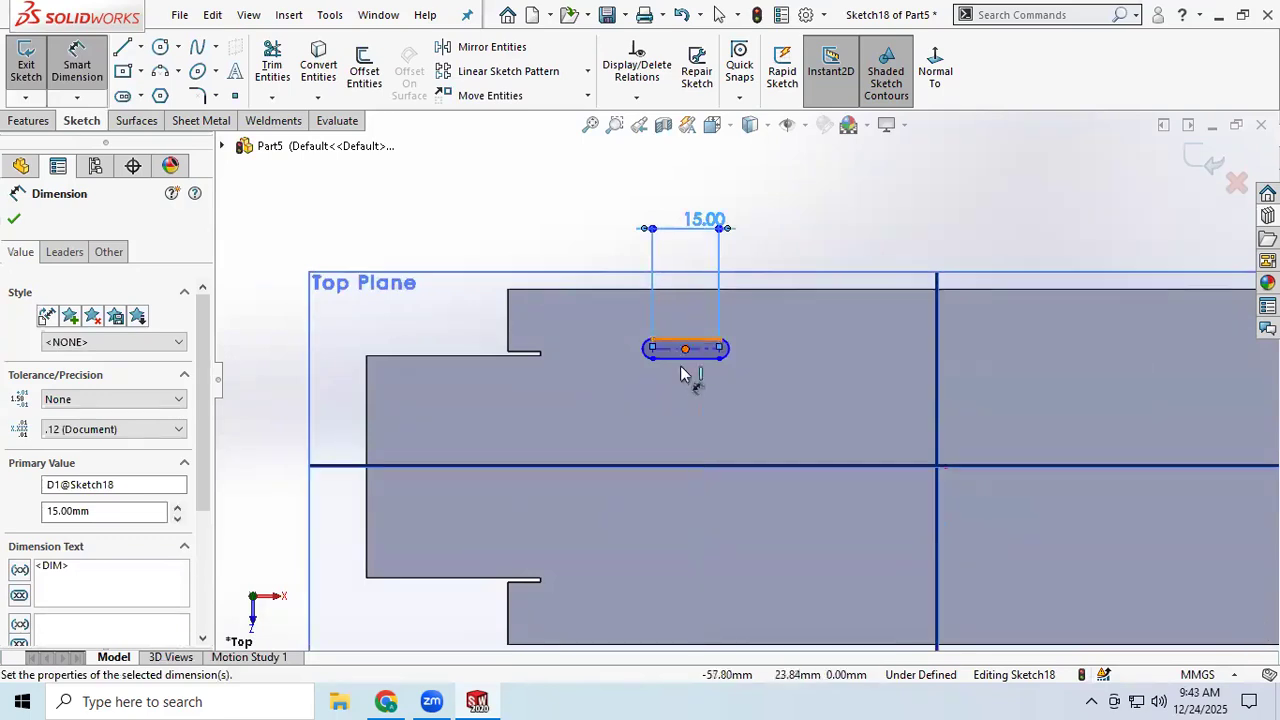
# - Dimension the slot's midpoint 5 mm horizontally from the negative X bend edge nearer the base centre
pyautogui.scroll(-4, 695, 358)
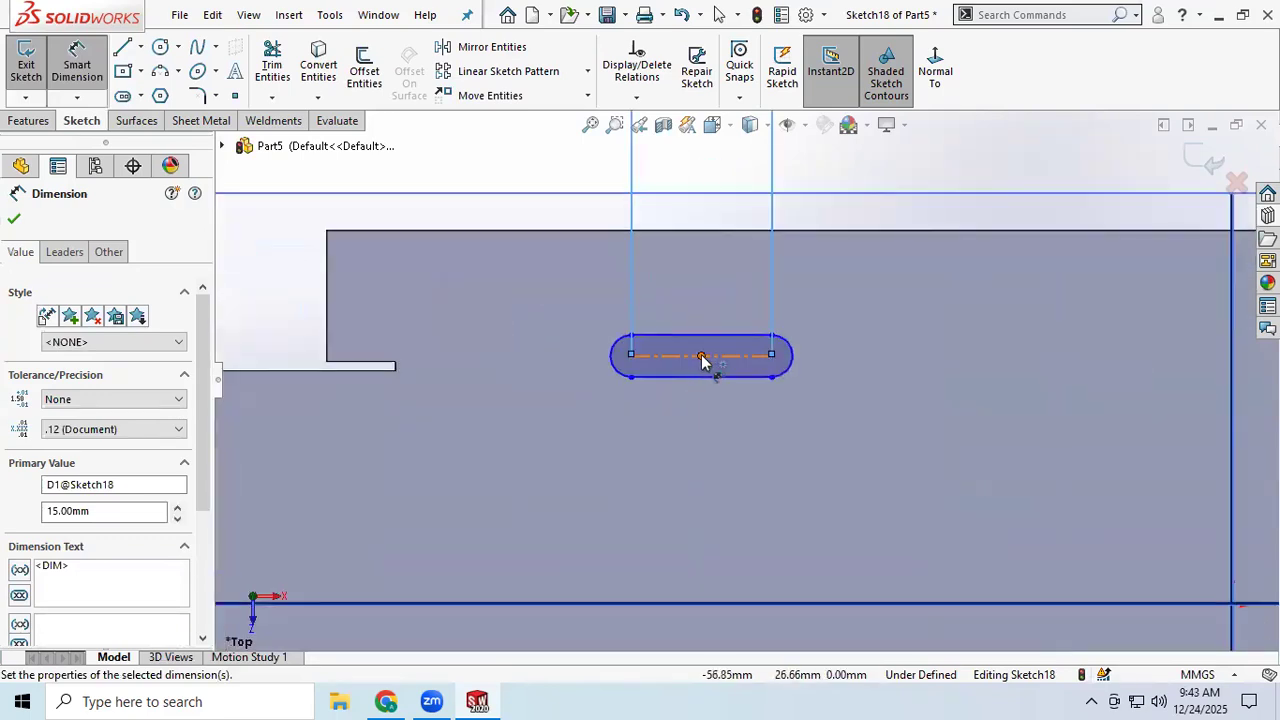
pyautogui.click(703, 360)
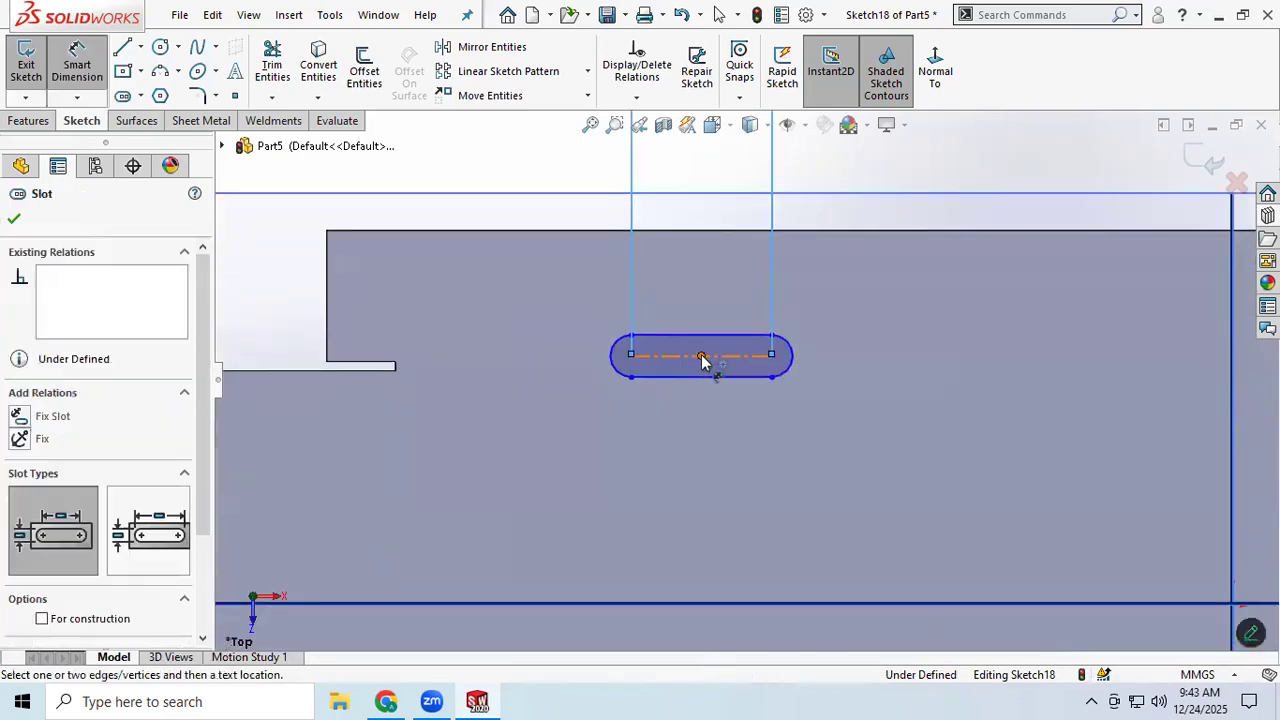
pyautogui.click(730, 312)
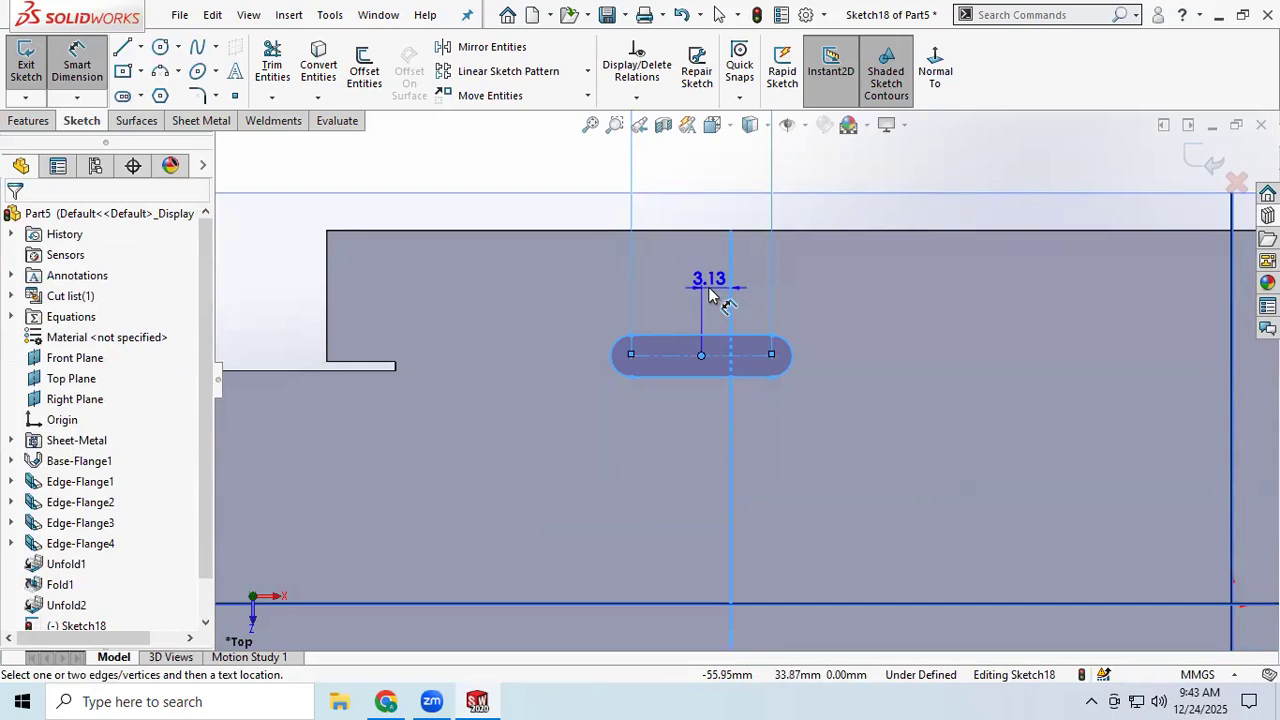
pyautogui.click(710, 293)
pyautogui.write('5')
pyautogui.press('Return')
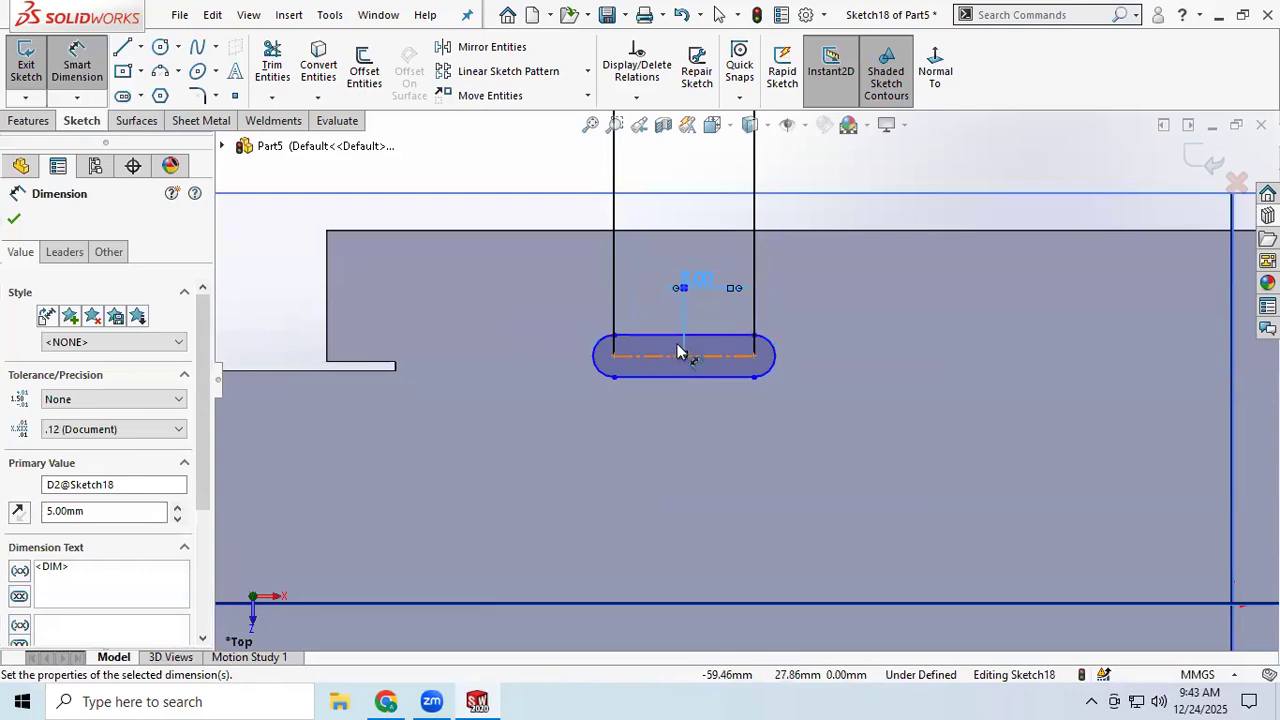
pyautogui.click(620, 320)
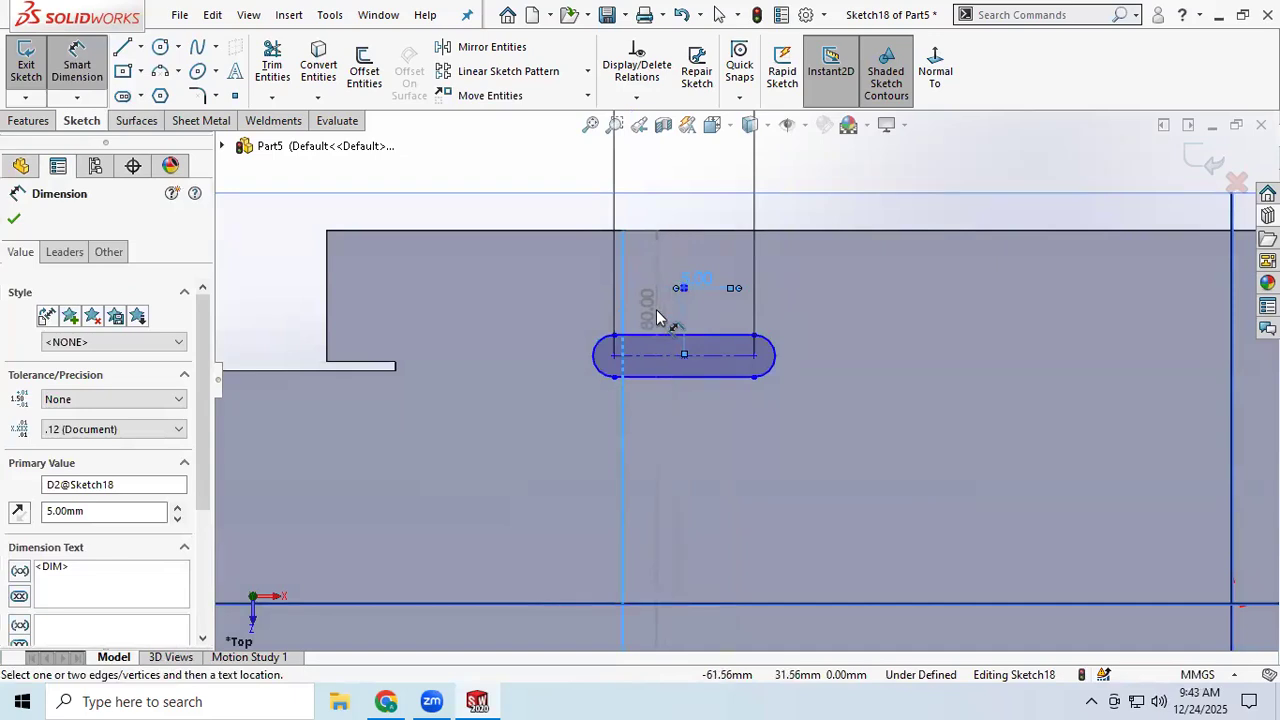
pyautogui.click(685, 357)
pyautogui.click(668, 255)
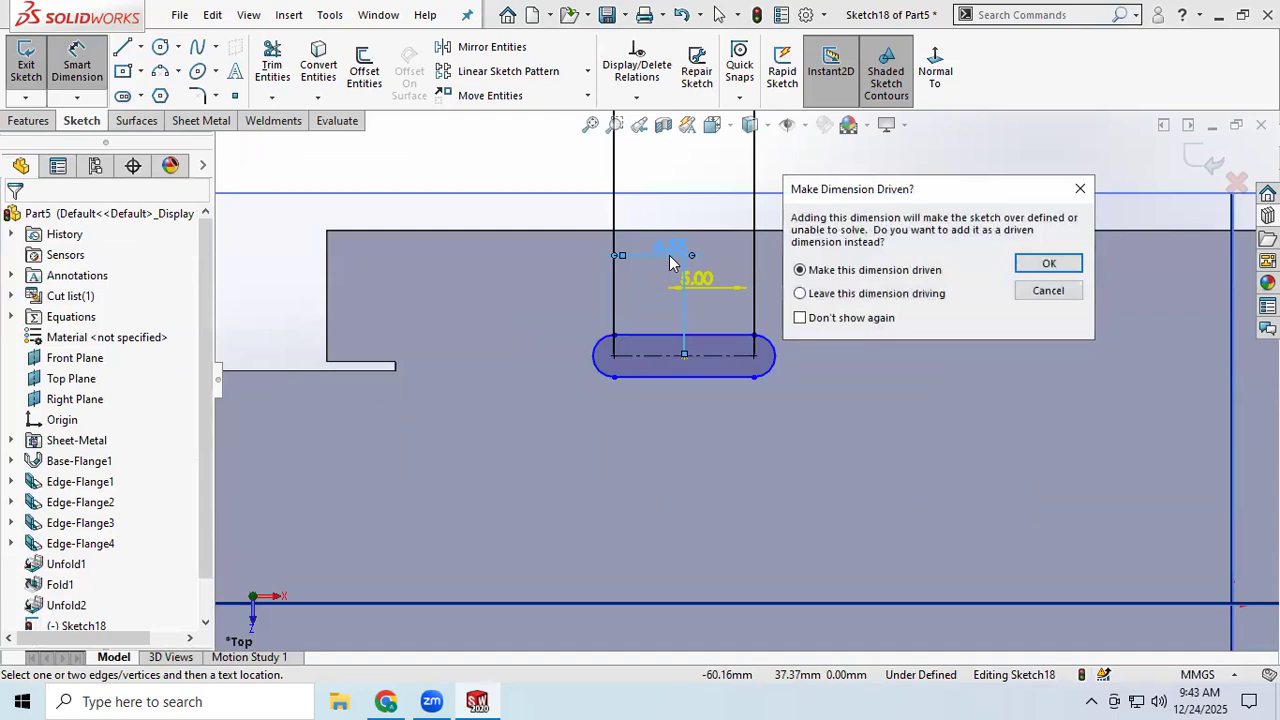
pyautogui.click(1080, 188)
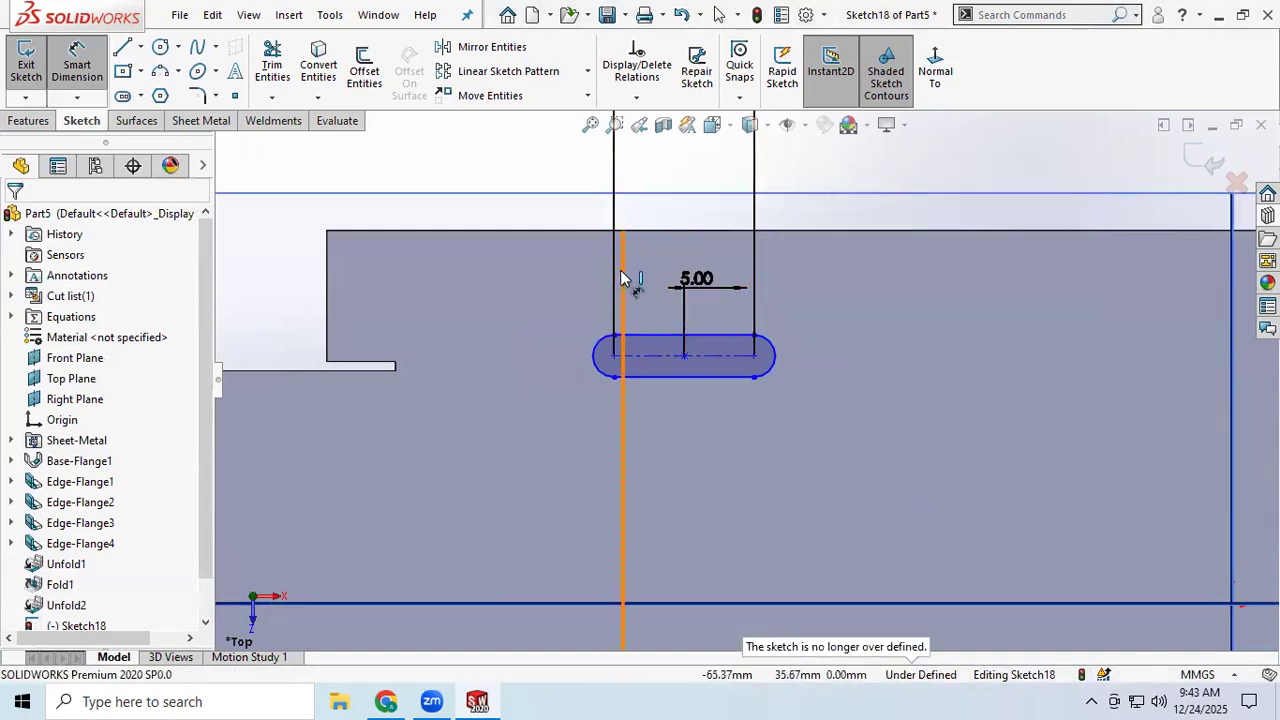
pyautogui.click(623, 281)
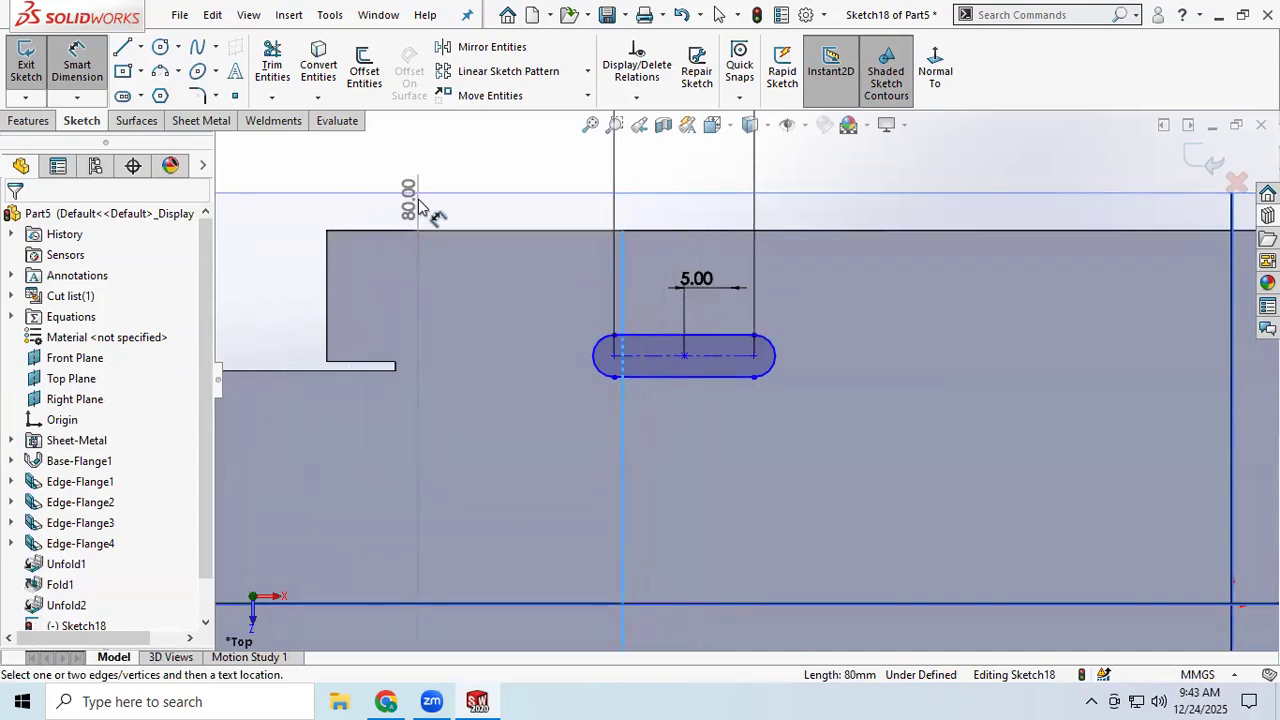
pyautogui.press('Escape')
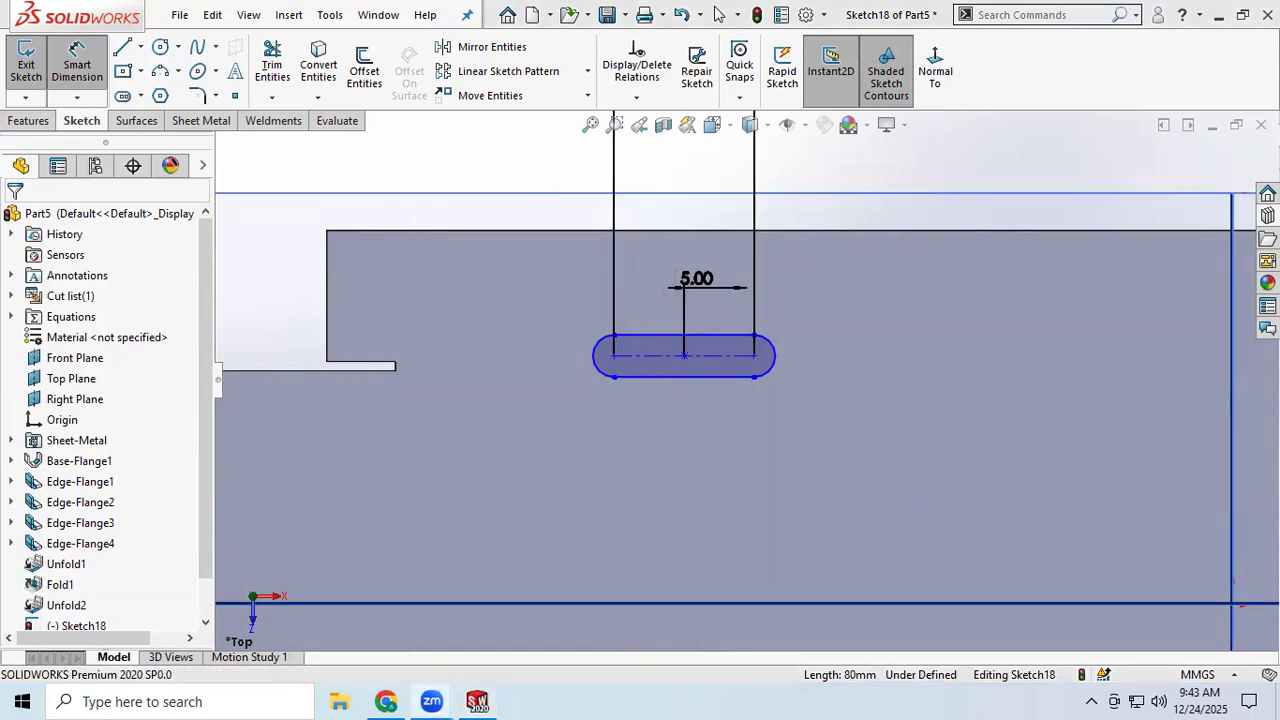
pyautogui.click(562, 307)
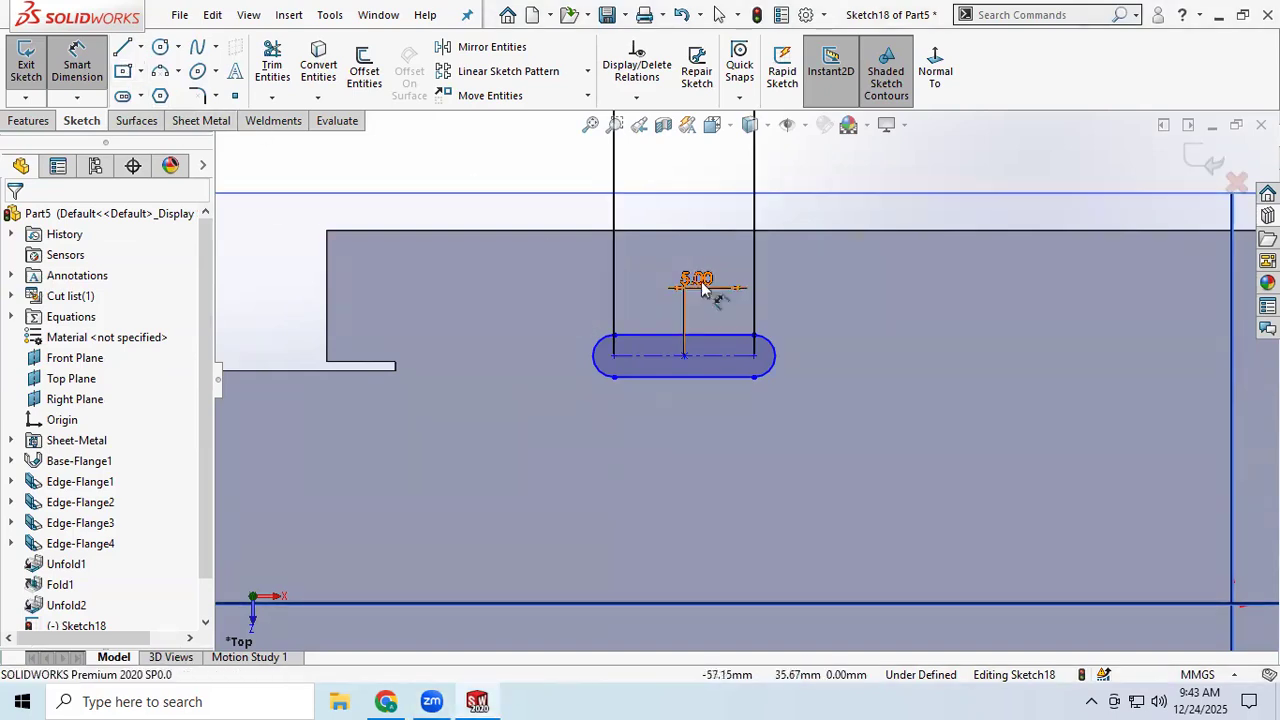
# - Set the slot's end arc radius to 3 mm
pyautogui.click(768, 342)
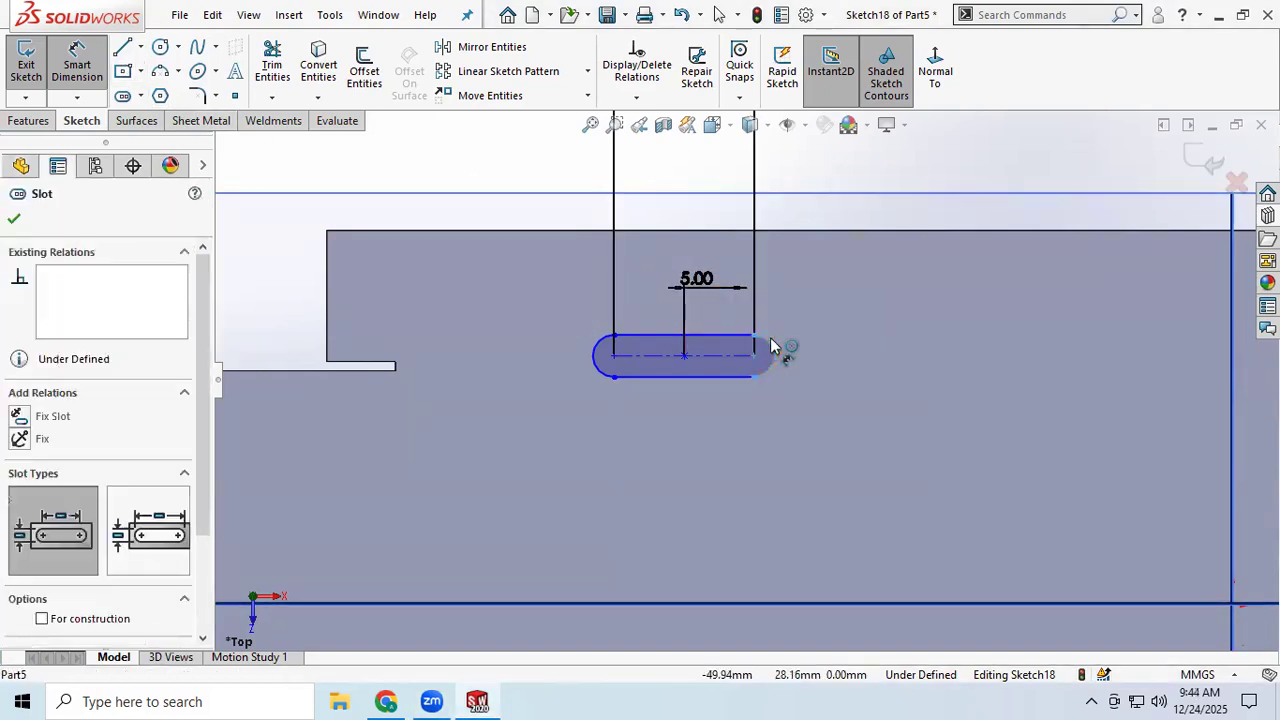
pyautogui.click(848, 192)
pyautogui.write('3')
pyautogui.press('Return')
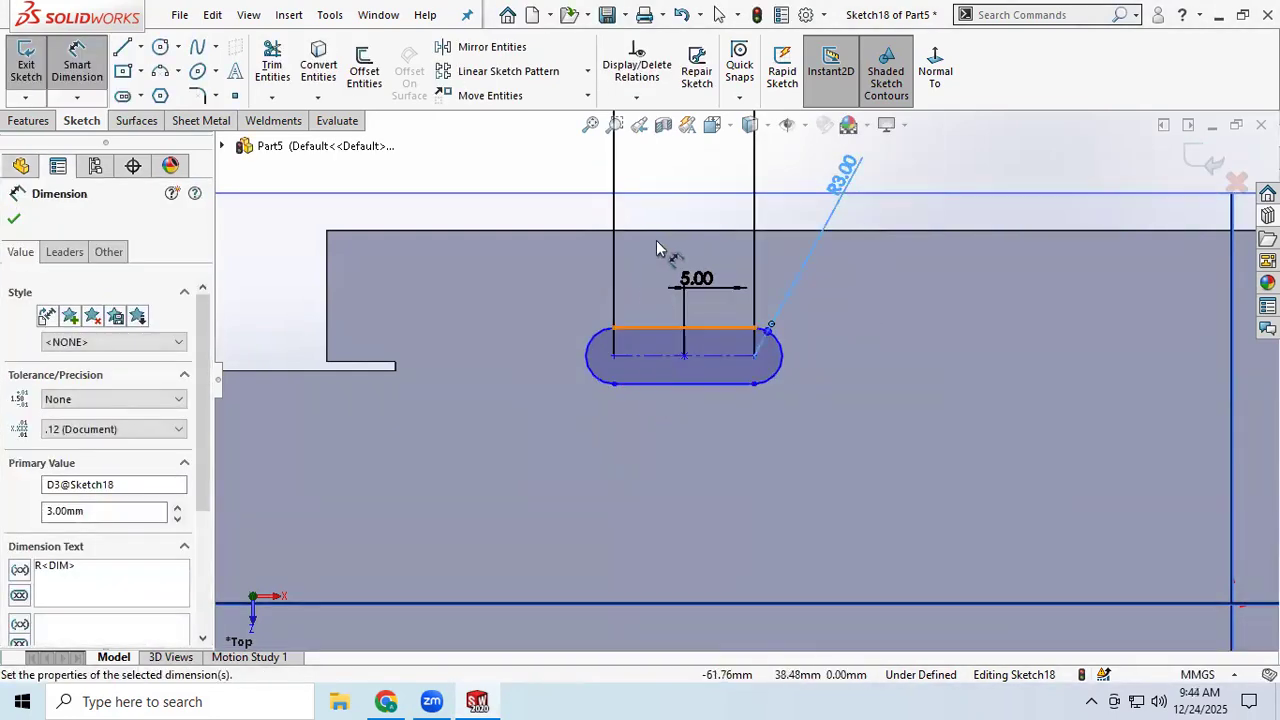
# - Dimension the slot's centreline 15 mm from the negative Z edge of the flattened part
pyautogui.click(645, 233)
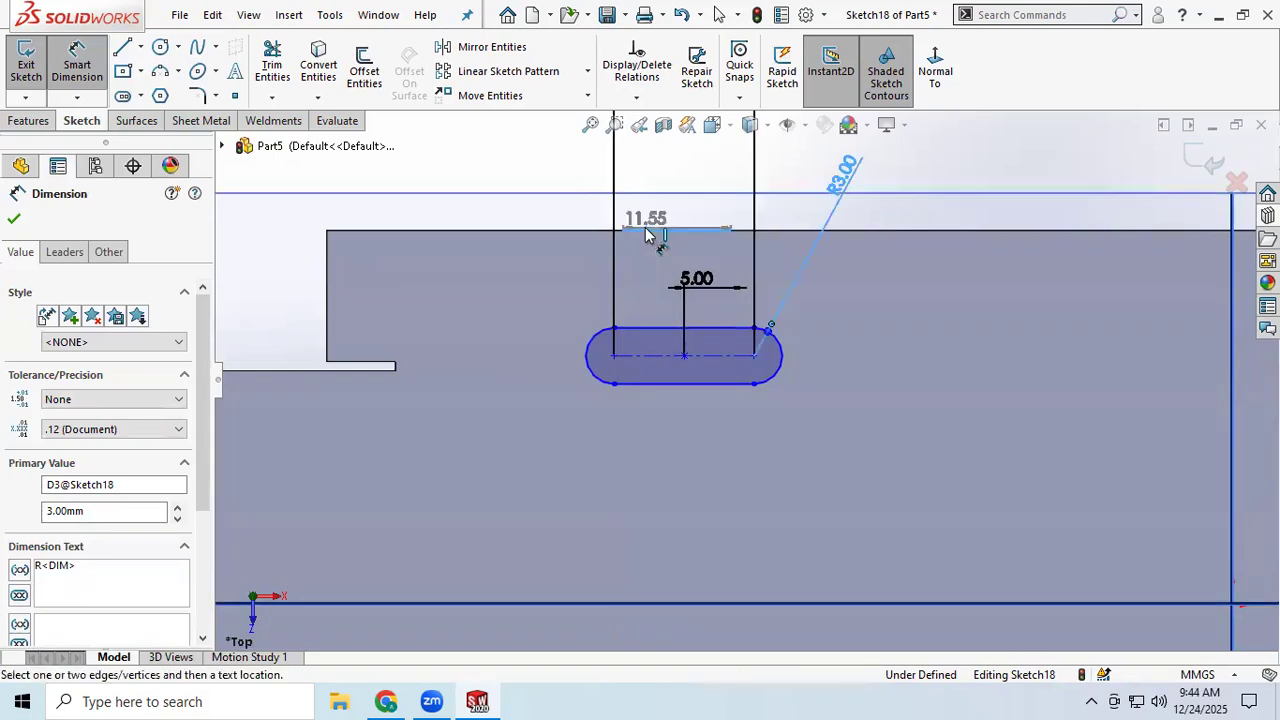
pyautogui.click(651, 362)
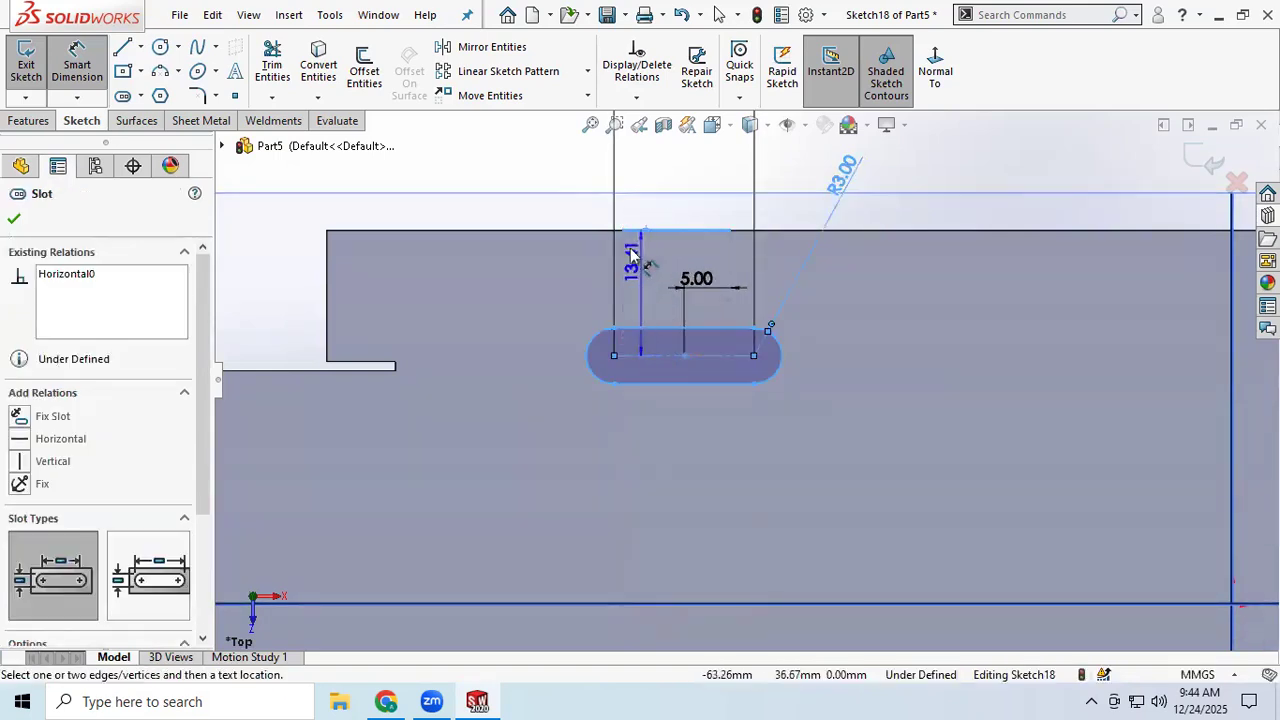
pyautogui.click(562, 212)
pyautogui.write('15')
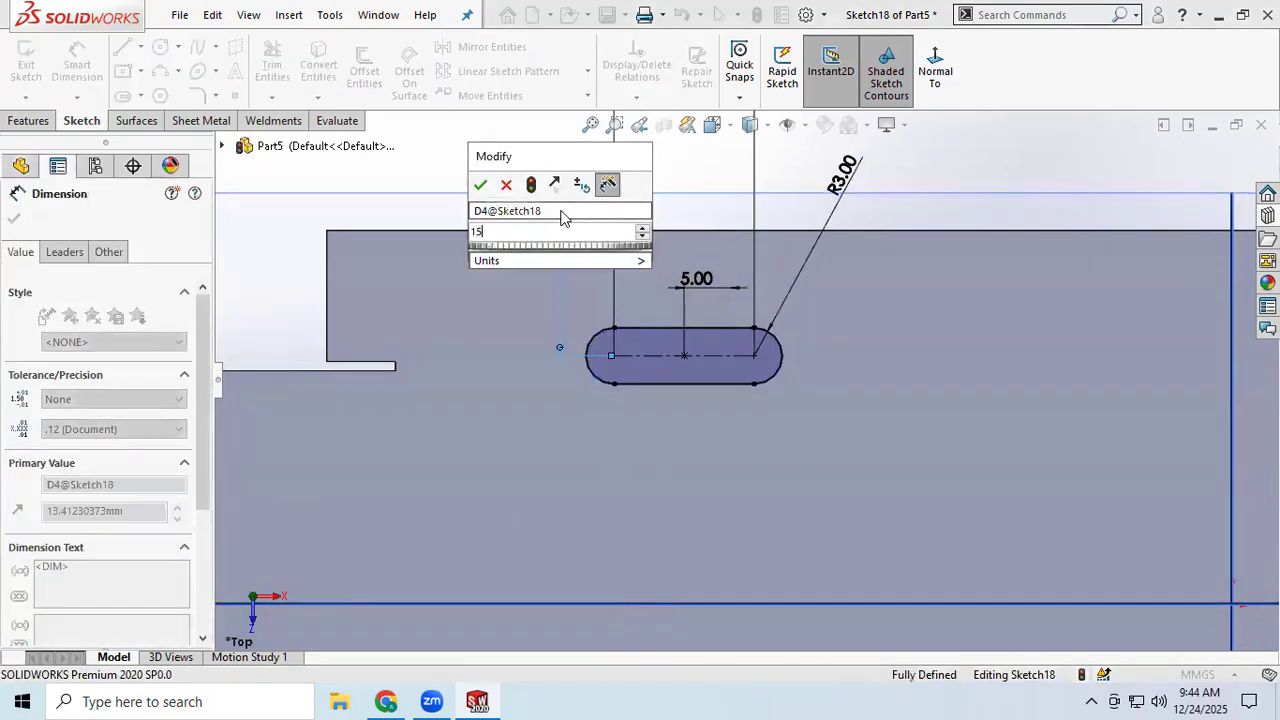
pyautogui.press('Return')
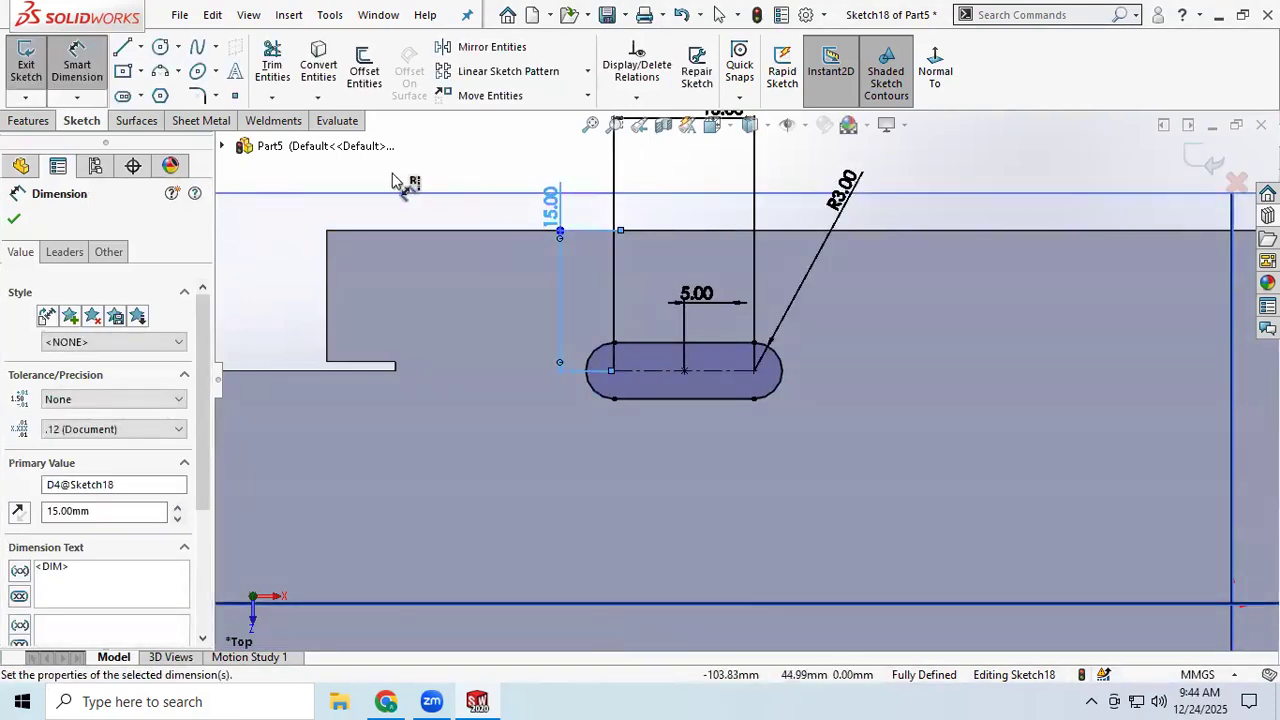
# - Set up a linear sketch pattern of the slot with 1 instance along X and 2 along the reversed Y direction at 15 mm spacing
pyautogui.scroll(3, 447, 186)
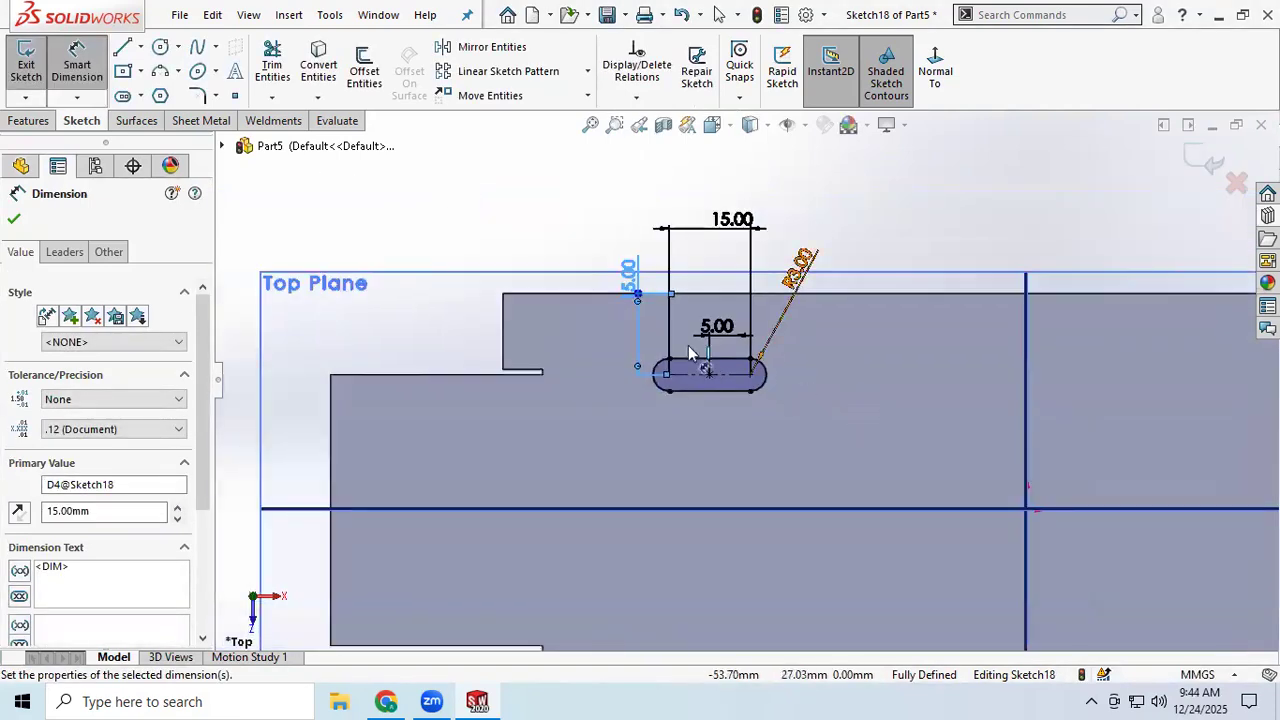
pyautogui.click(549, 76)
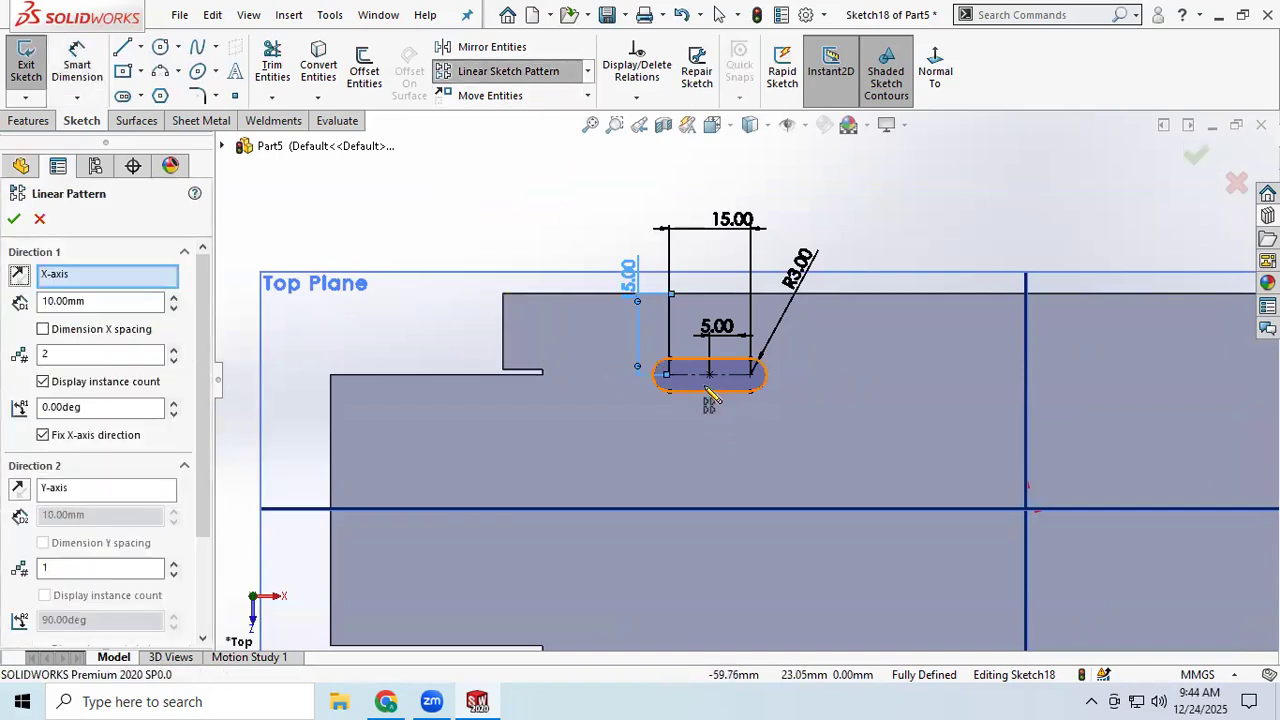
pyautogui.click(716, 394)
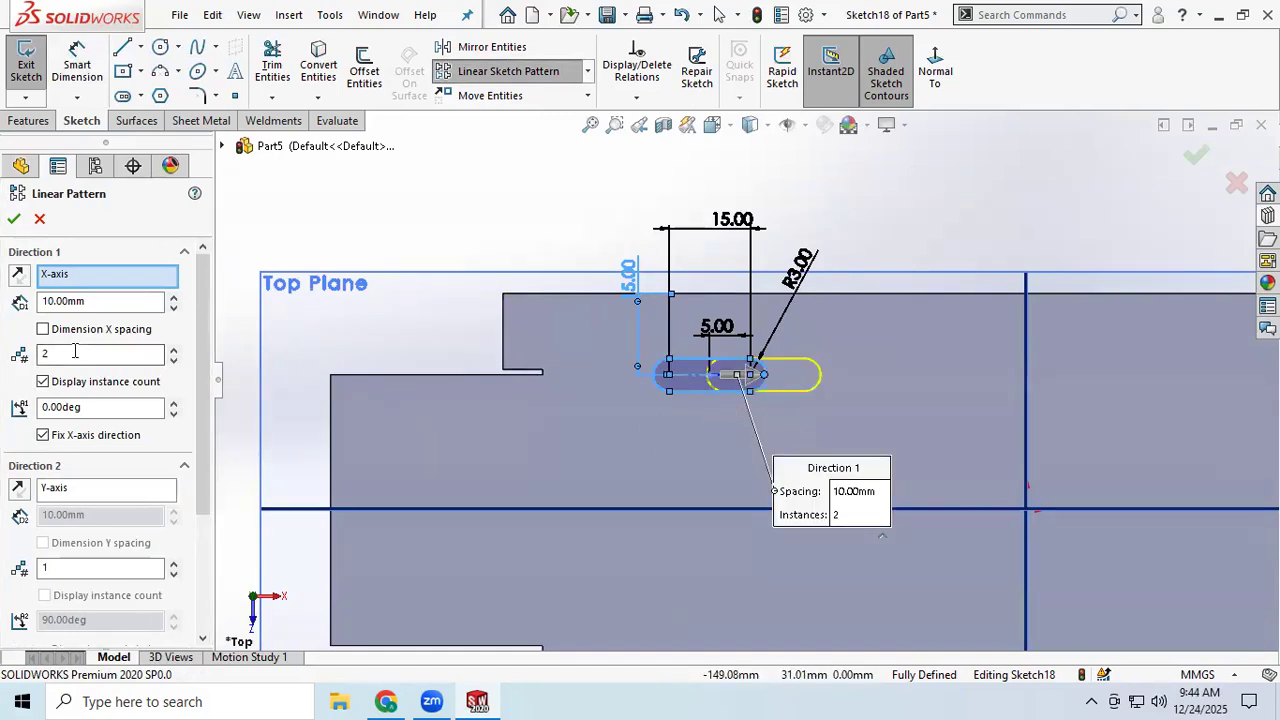
pyautogui.write('1')
pyautogui.scroll(-3, 82, 515)
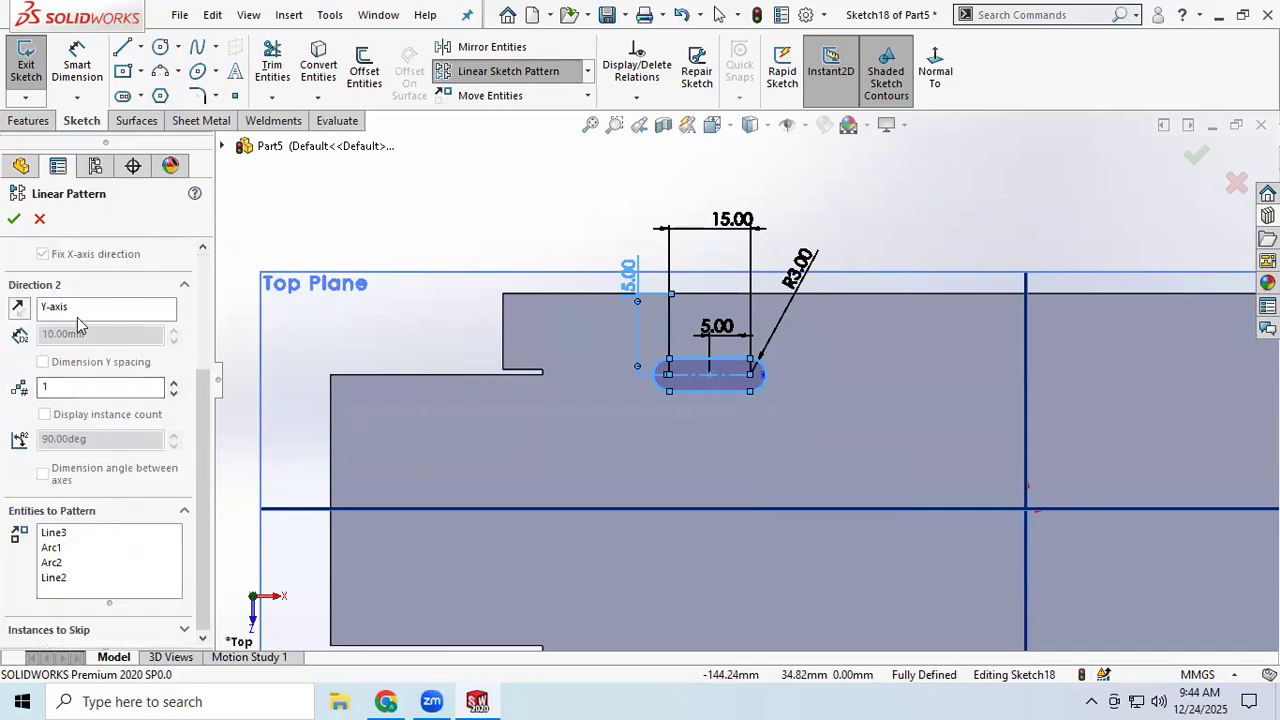
pyautogui.click(173, 384)
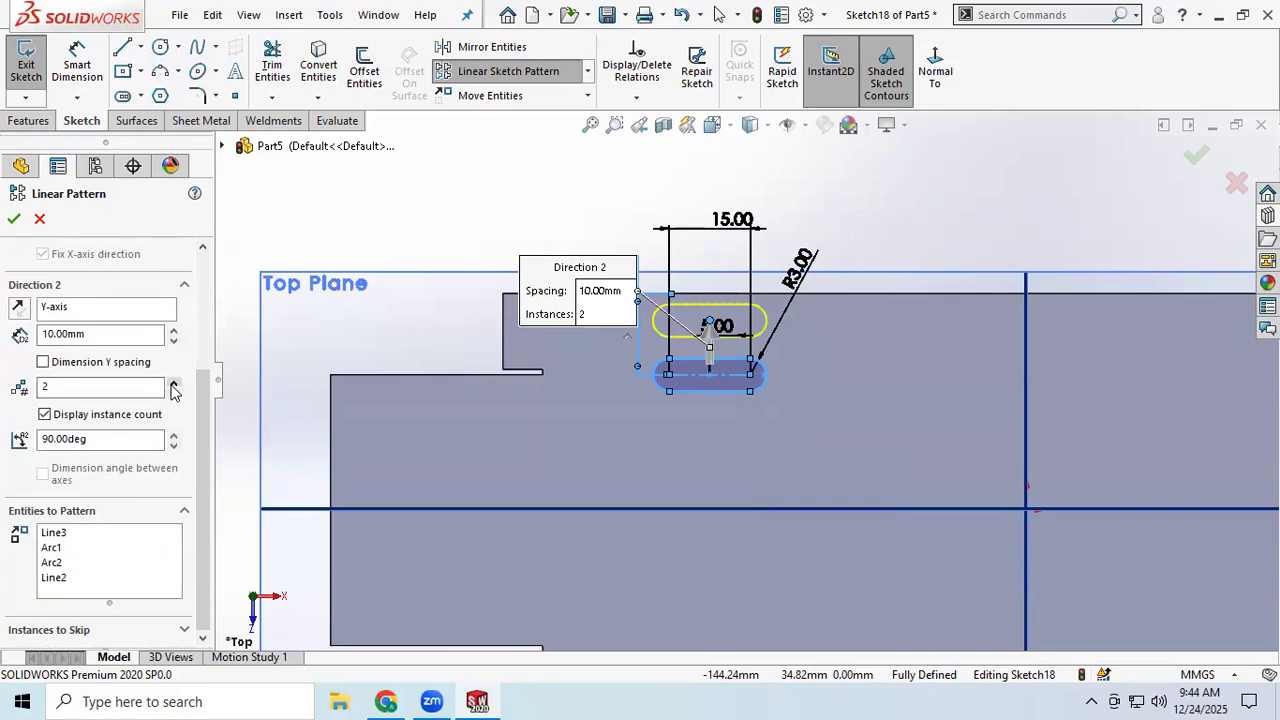
pyautogui.click(19, 307)
pyautogui.moveTo(94, 335); pyautogui.dragTo(11, 332)
pyautogui.write('15')
pyautogui.press('Return')
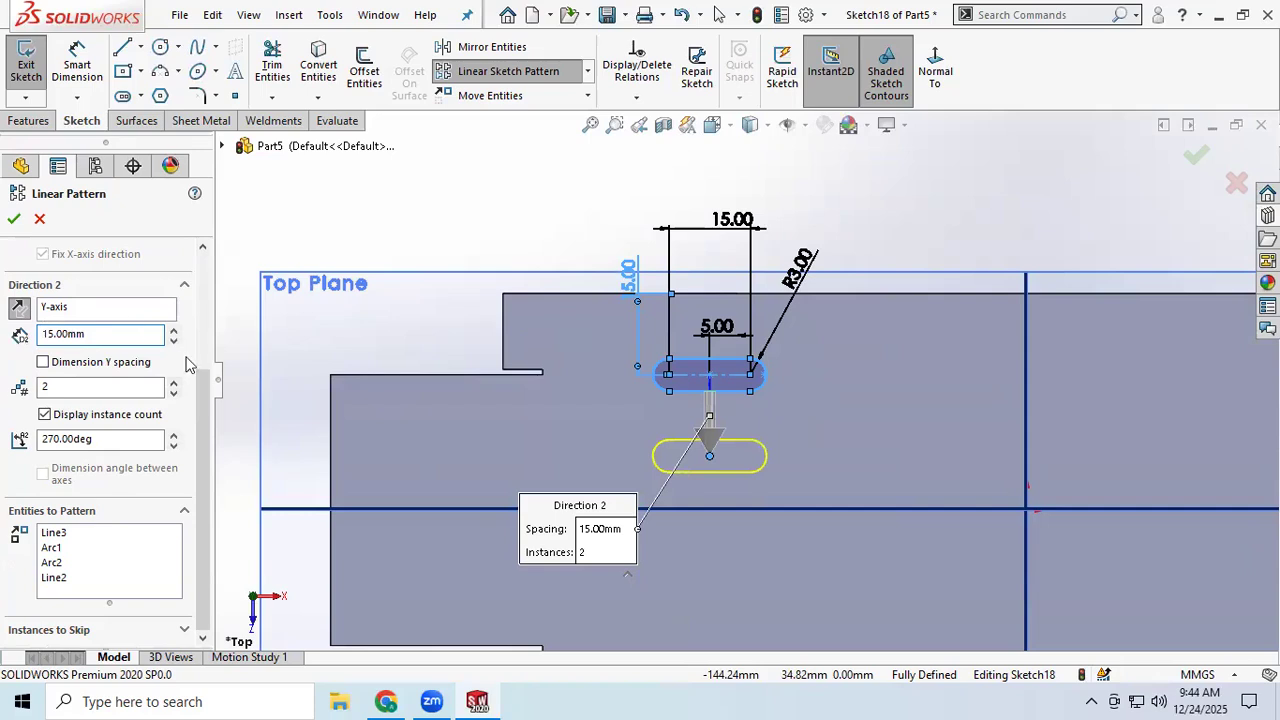
# - Raise the pattern's Y-direction count to 5 slots, set its spacing to 13 mm, and accept the pattern
pyautogui.scroll(-2, 486, 406)
pyautogui.scroll(4, 690, 410)
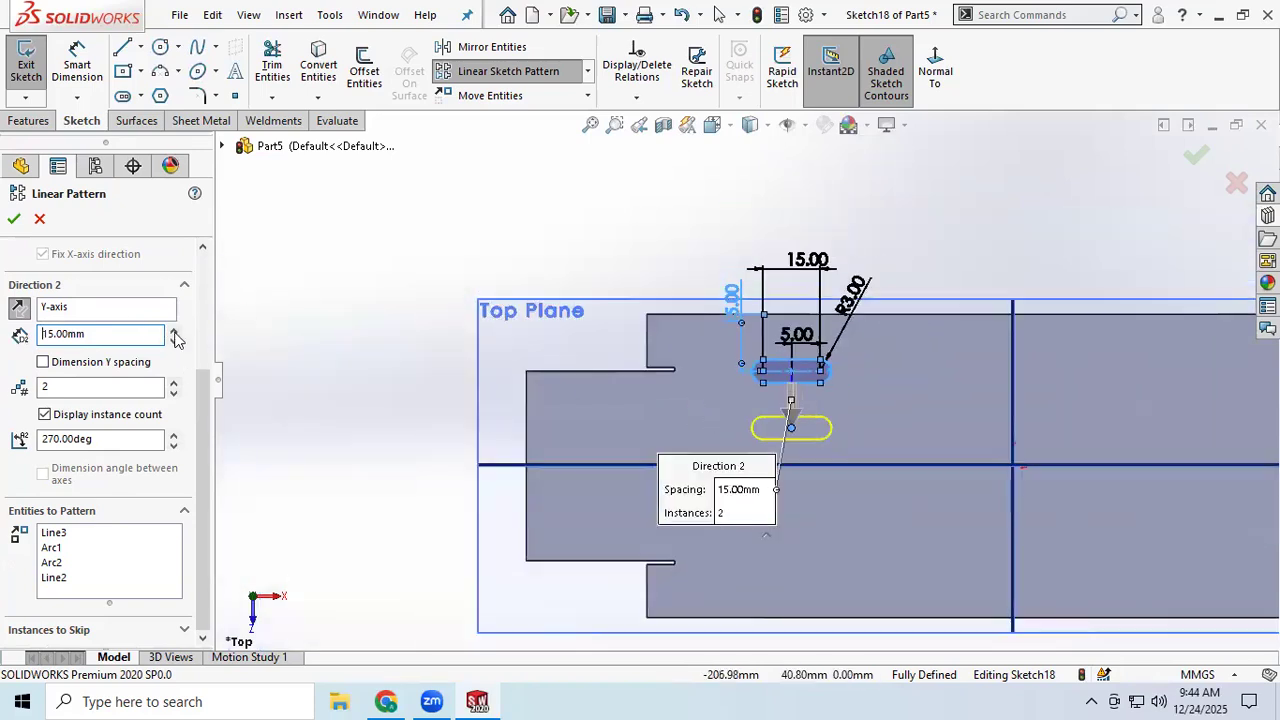
pyautogui.click(174, 384)
pyautogui.click(174, 384)
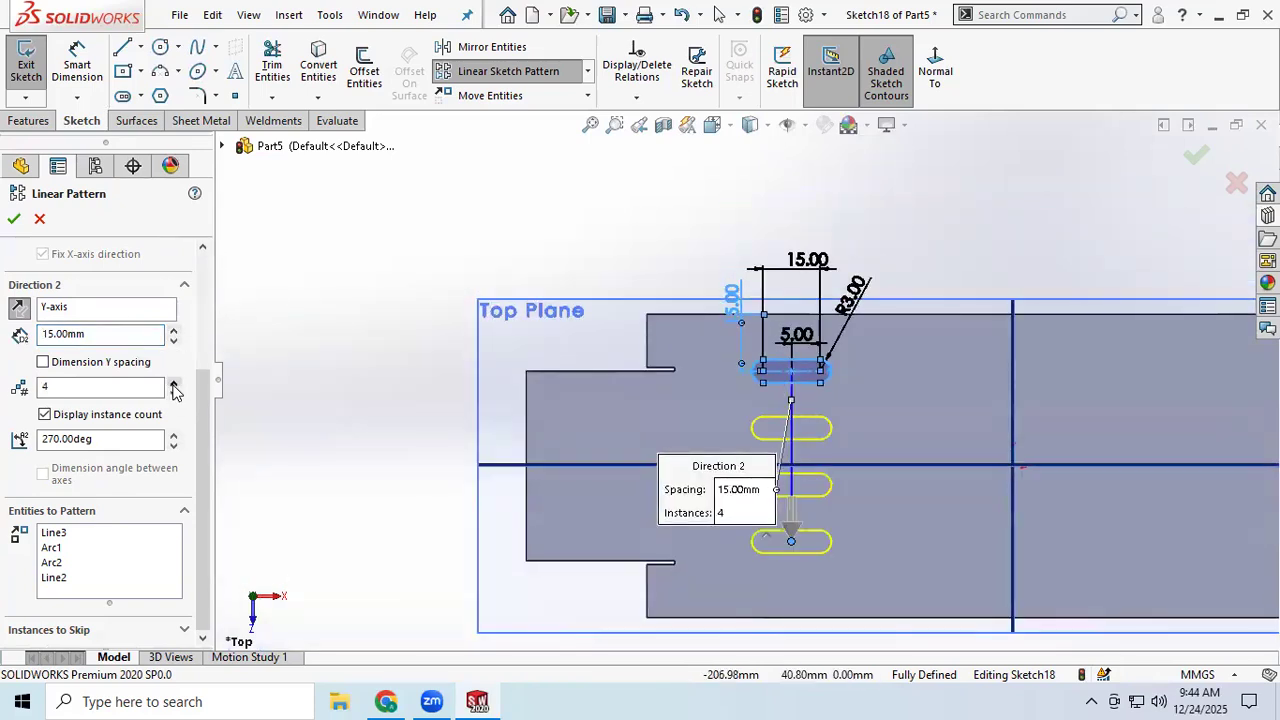
pyautogui.click(174, 384)
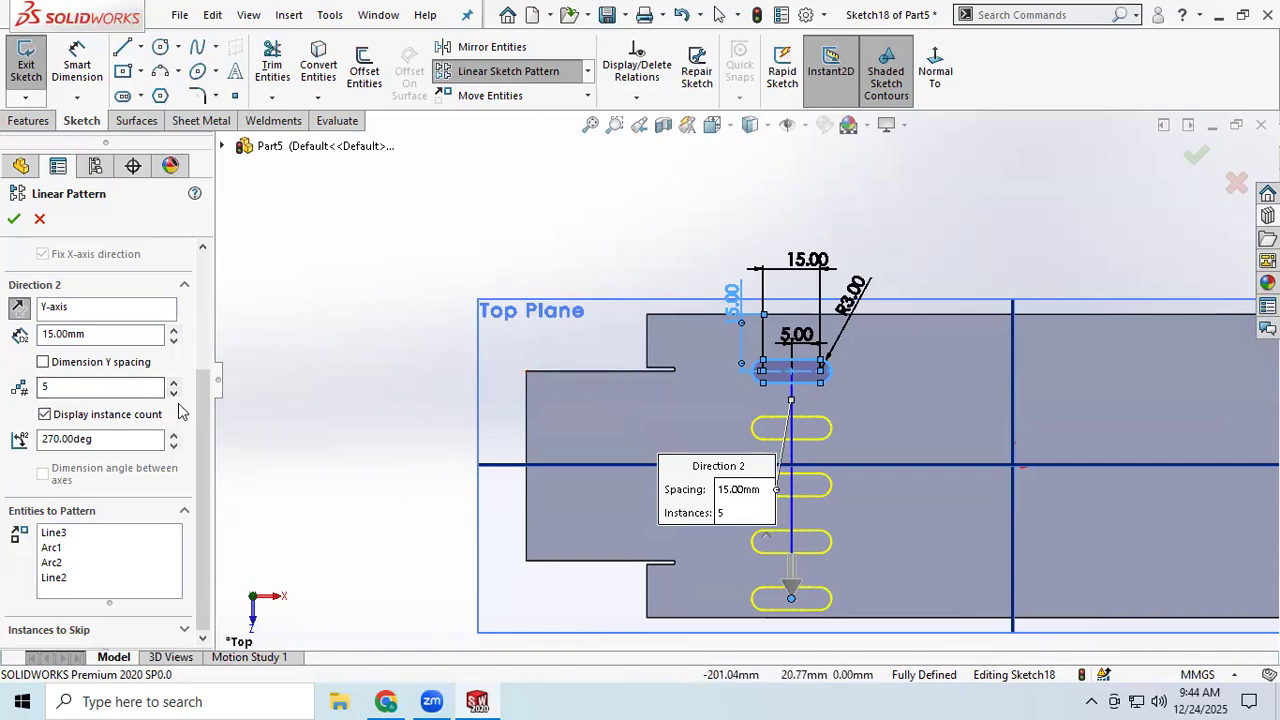
pyautogui.moveTo(110, 336); pyautogui.dragTo(3, 336)
pyautogui.write('12')
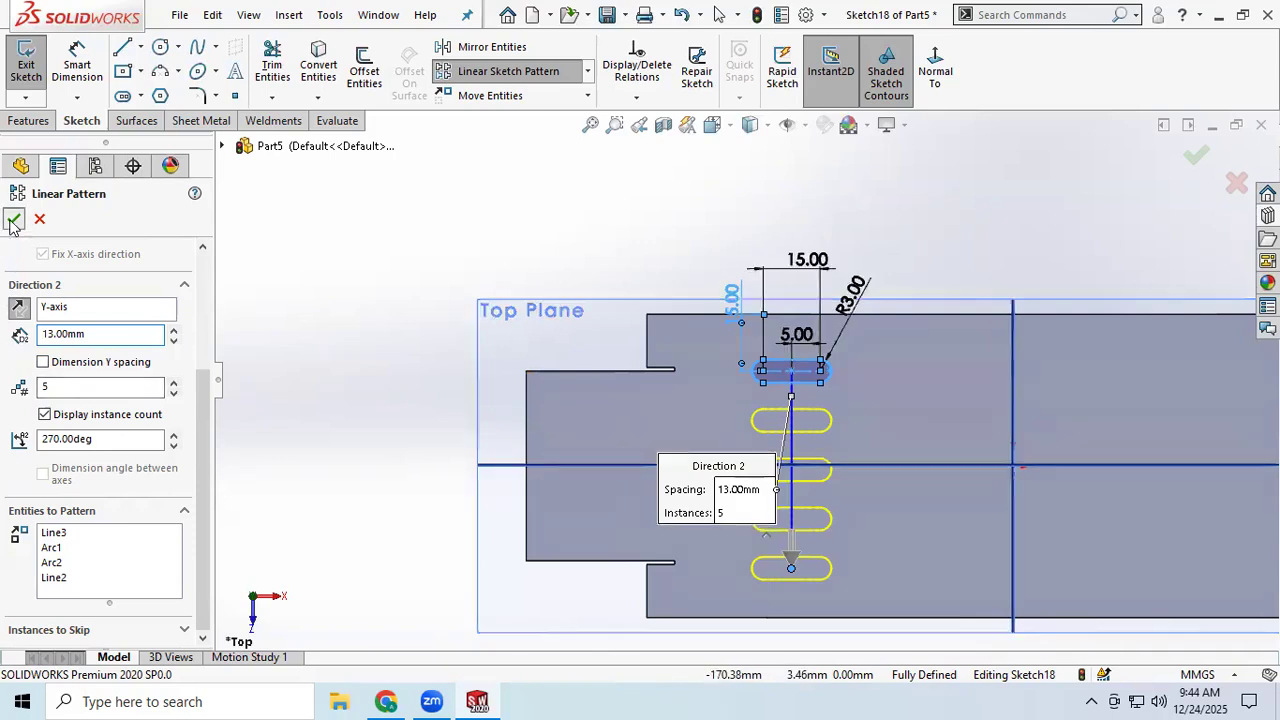
pyautogui.click(13, 221)
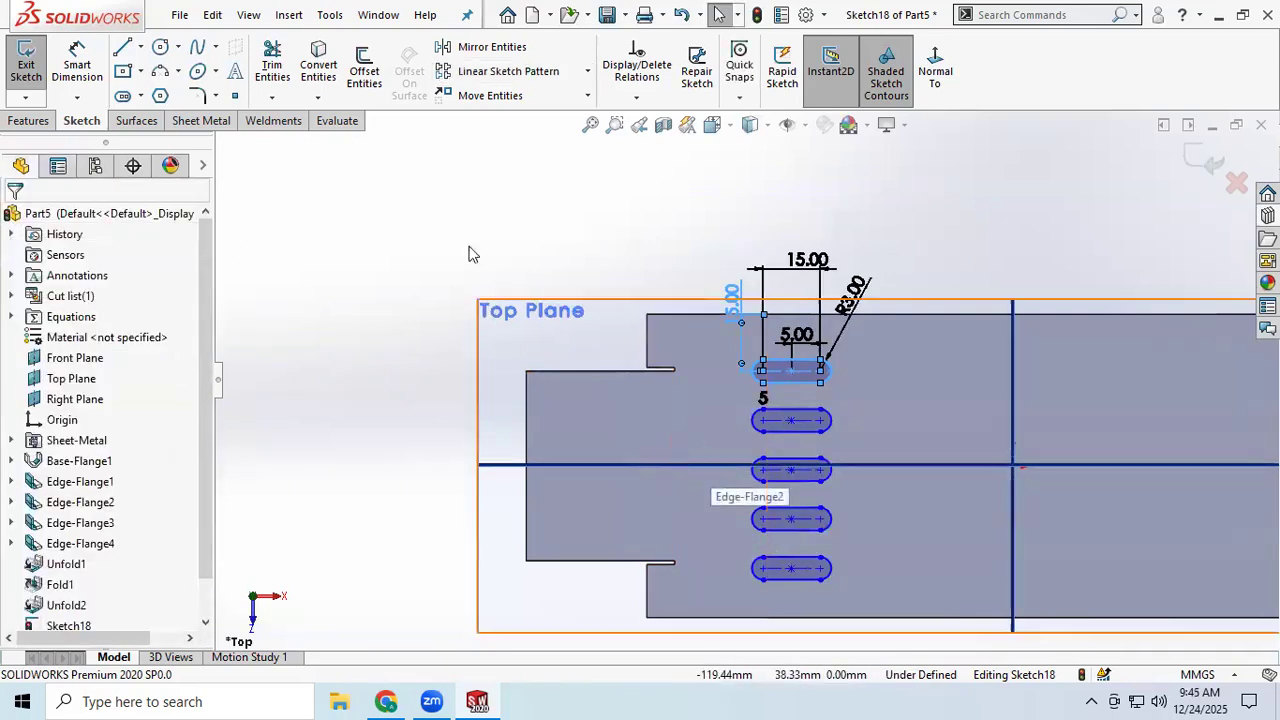
pyautogui.click(123, 96)
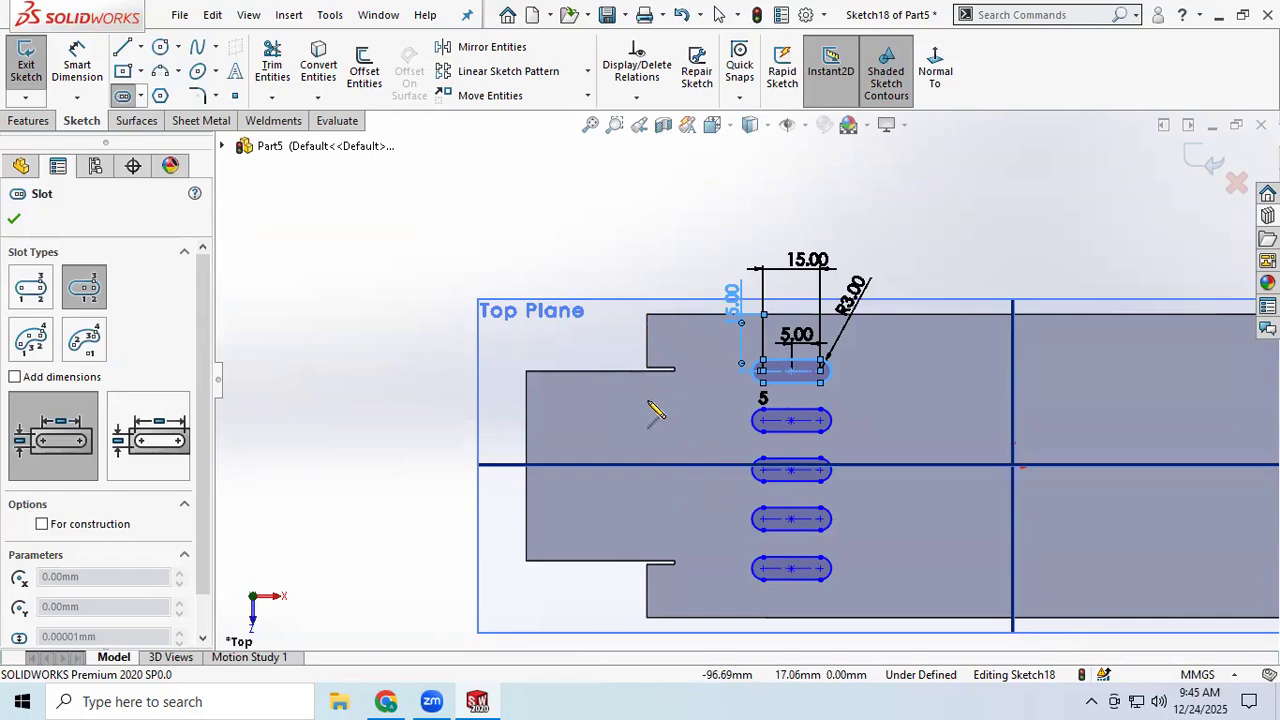
pyautogui.click(649, 401)
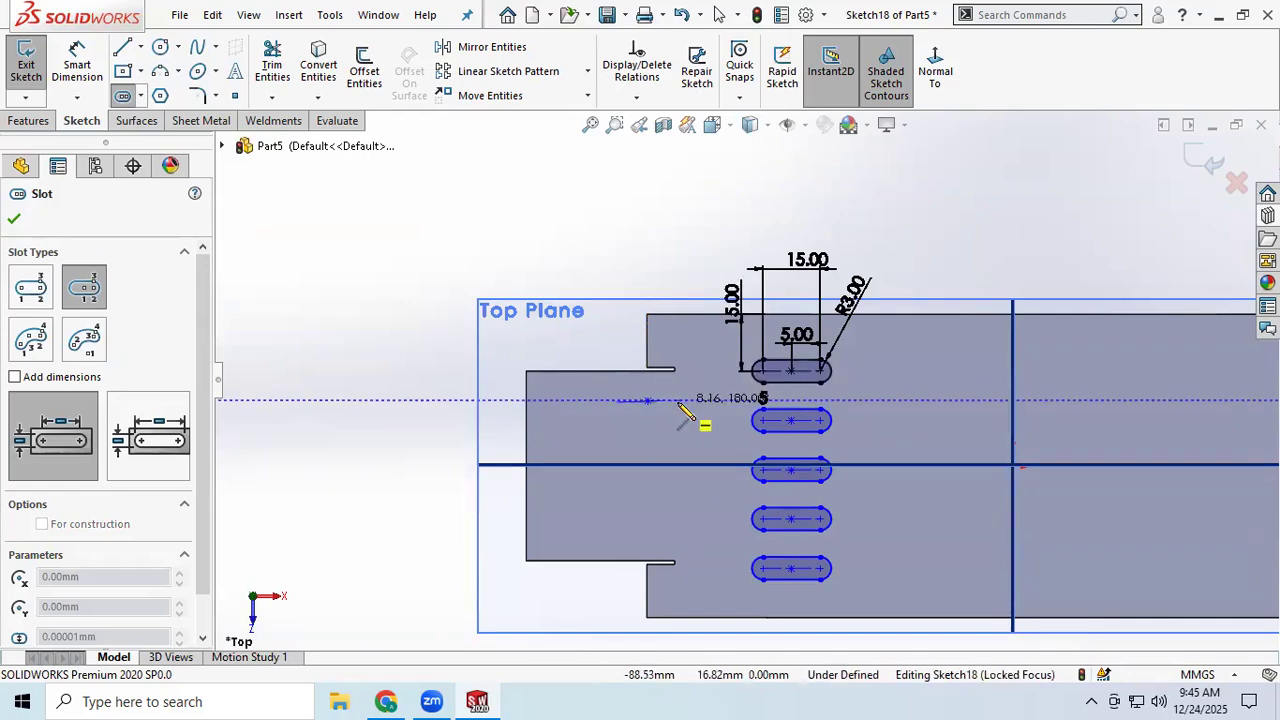
pyautogui.scroll(-3, 679, 405)
pyautogui.scroll(2, 670, 400)
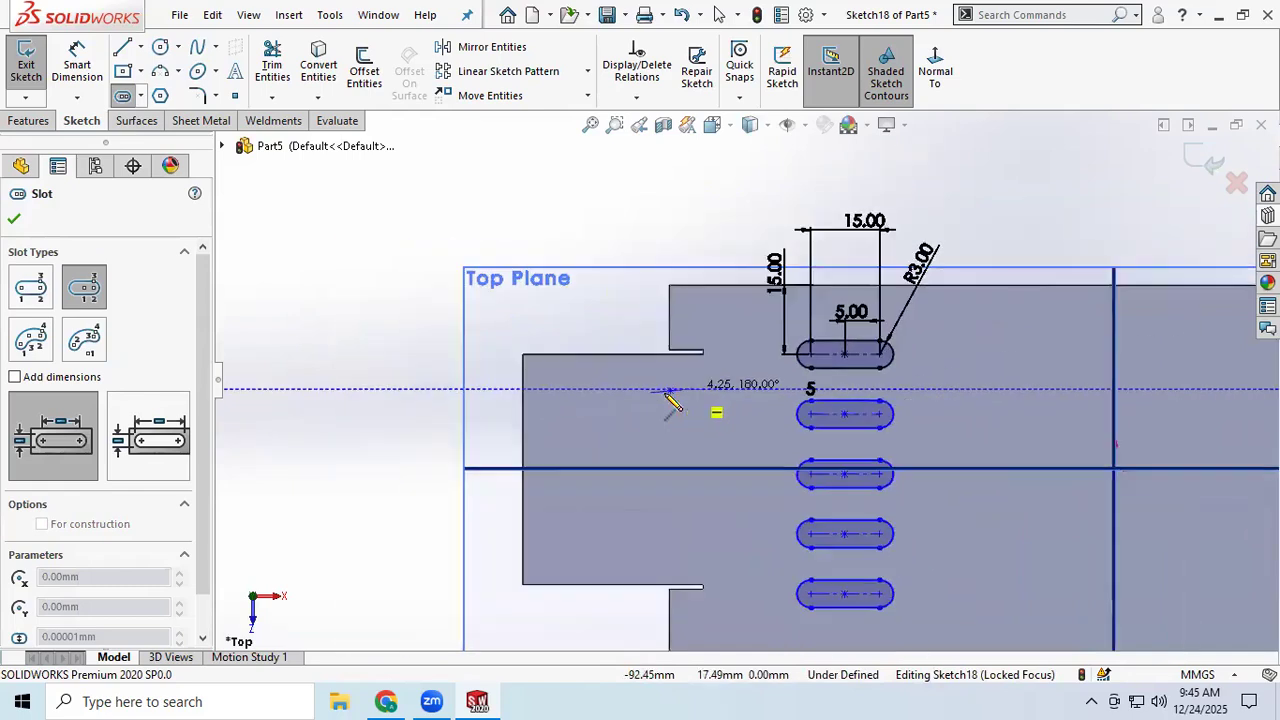
pyautogui.scroll(4, 668, 396)
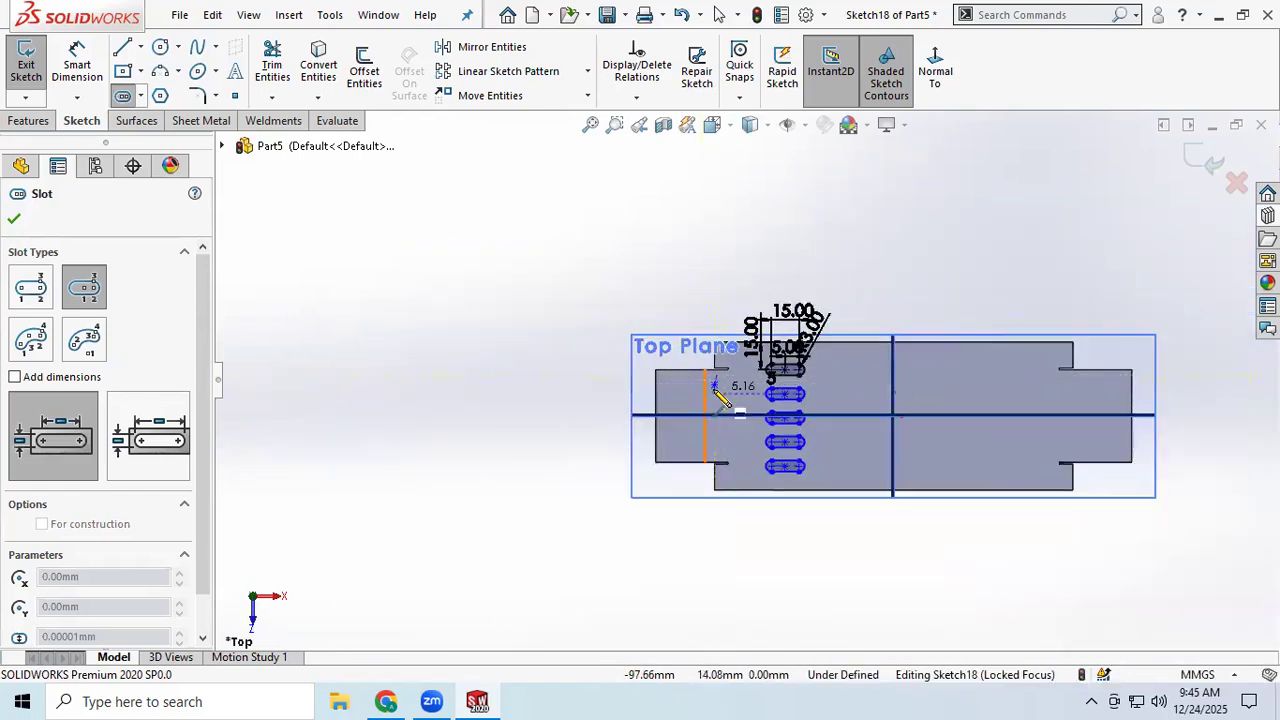
pyautogui.scroll(-2, 736, 390)
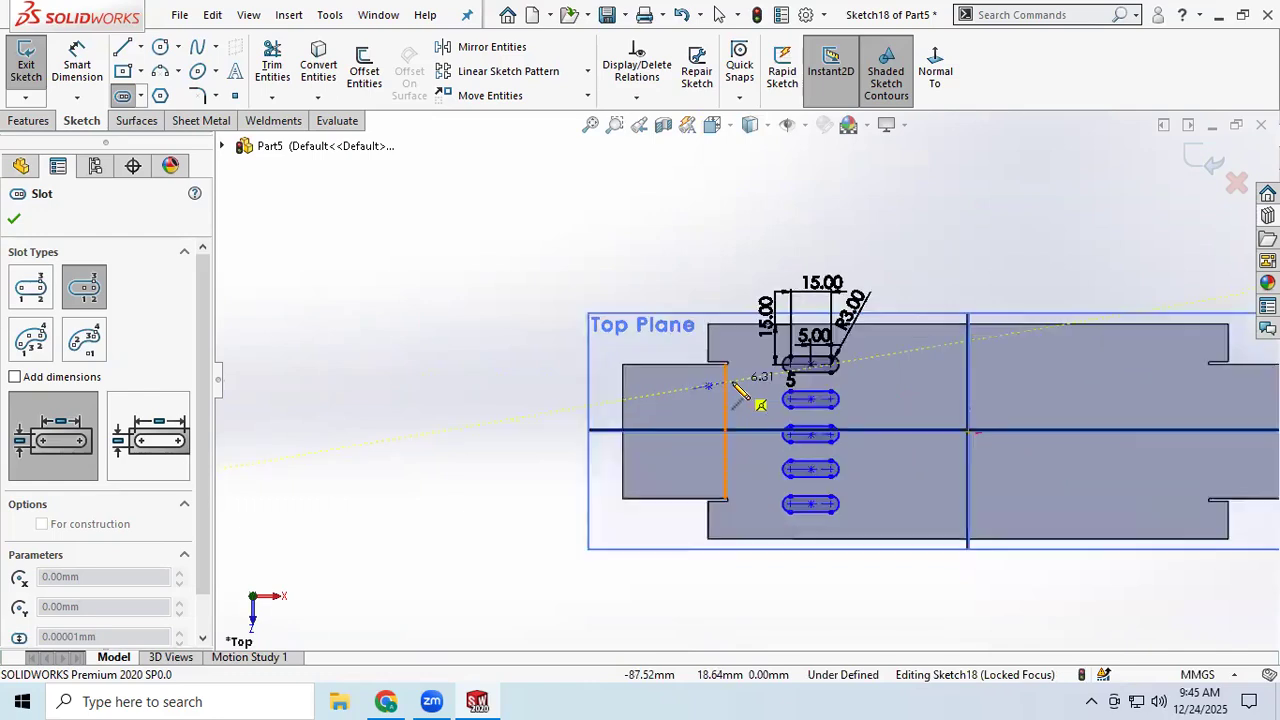
pyautogui.scroll(-4, 737, 389)
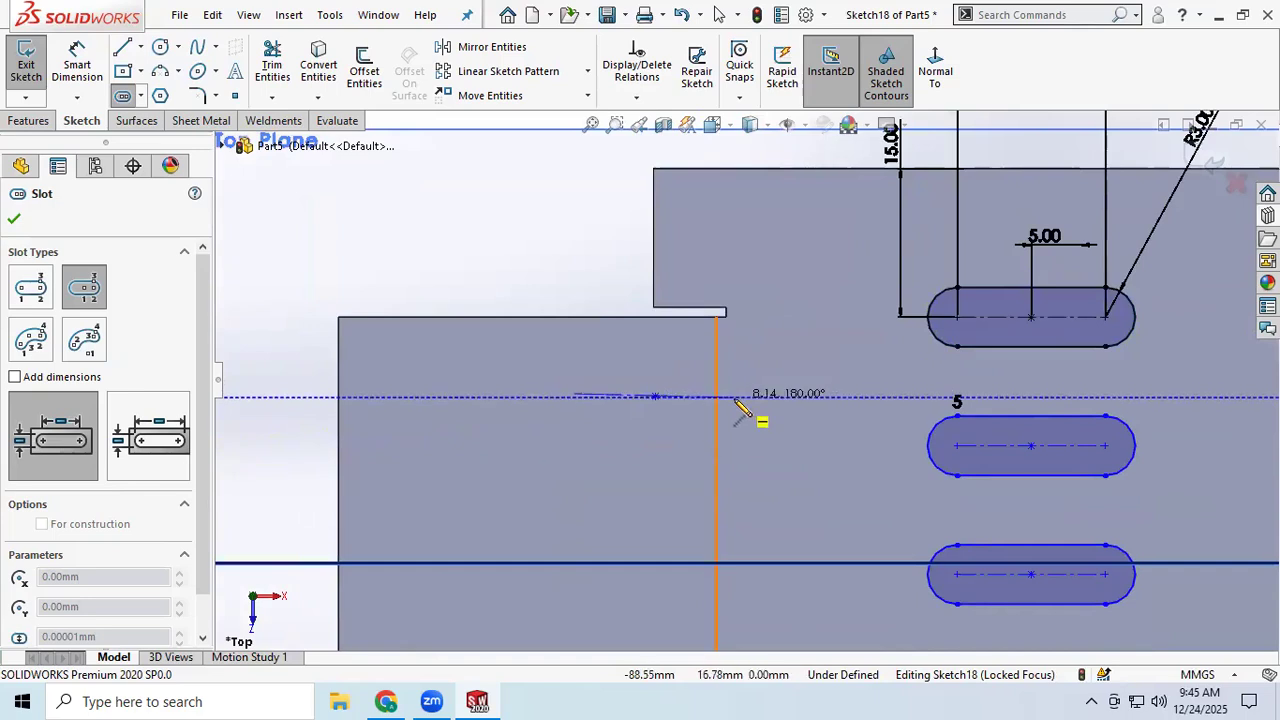
pyautogui.click(729, 397)
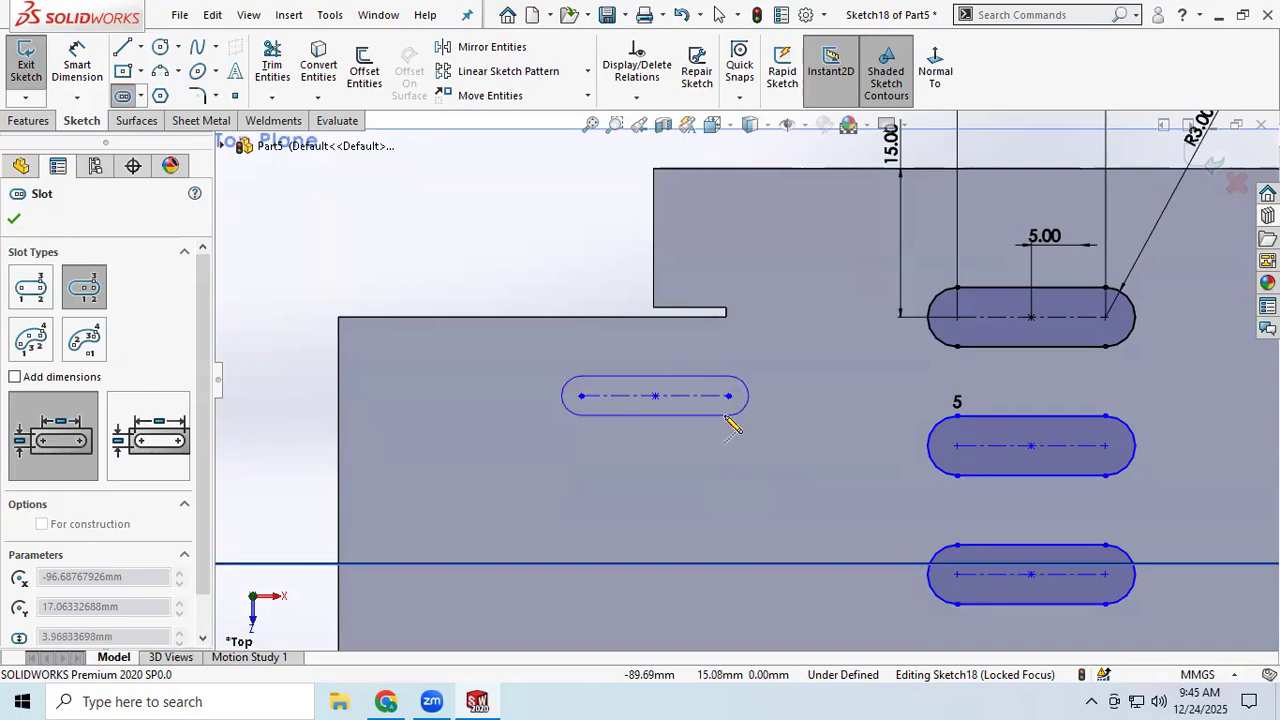
pyautogui.click(726, 418)
pyautogui.scroll(3, 747, 437)
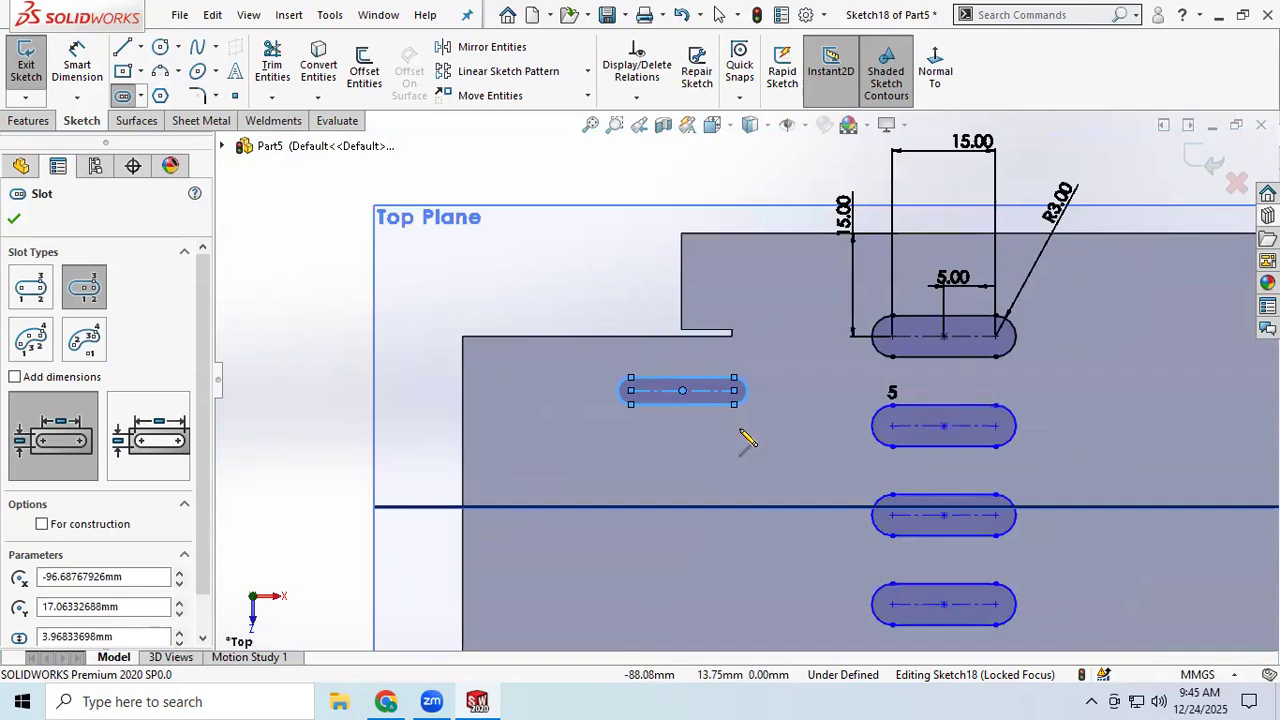
pyautogui.click(15, 221)
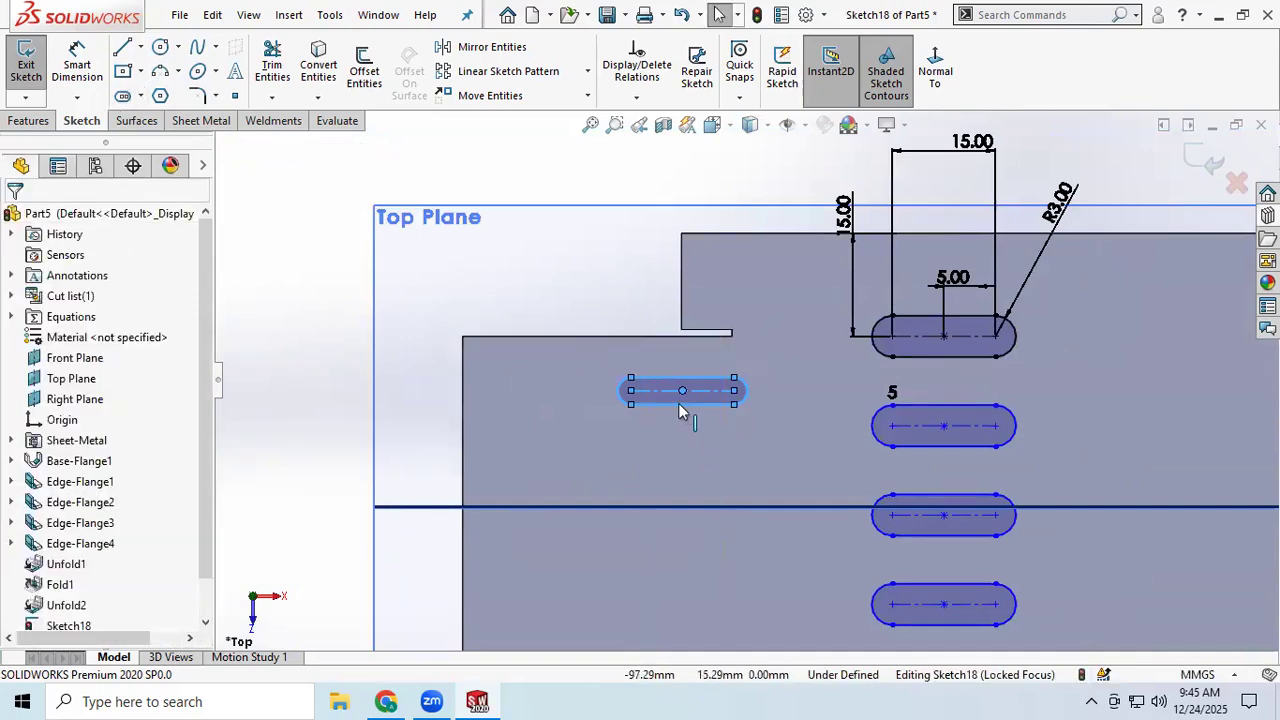
pyautogui.press('Delete')
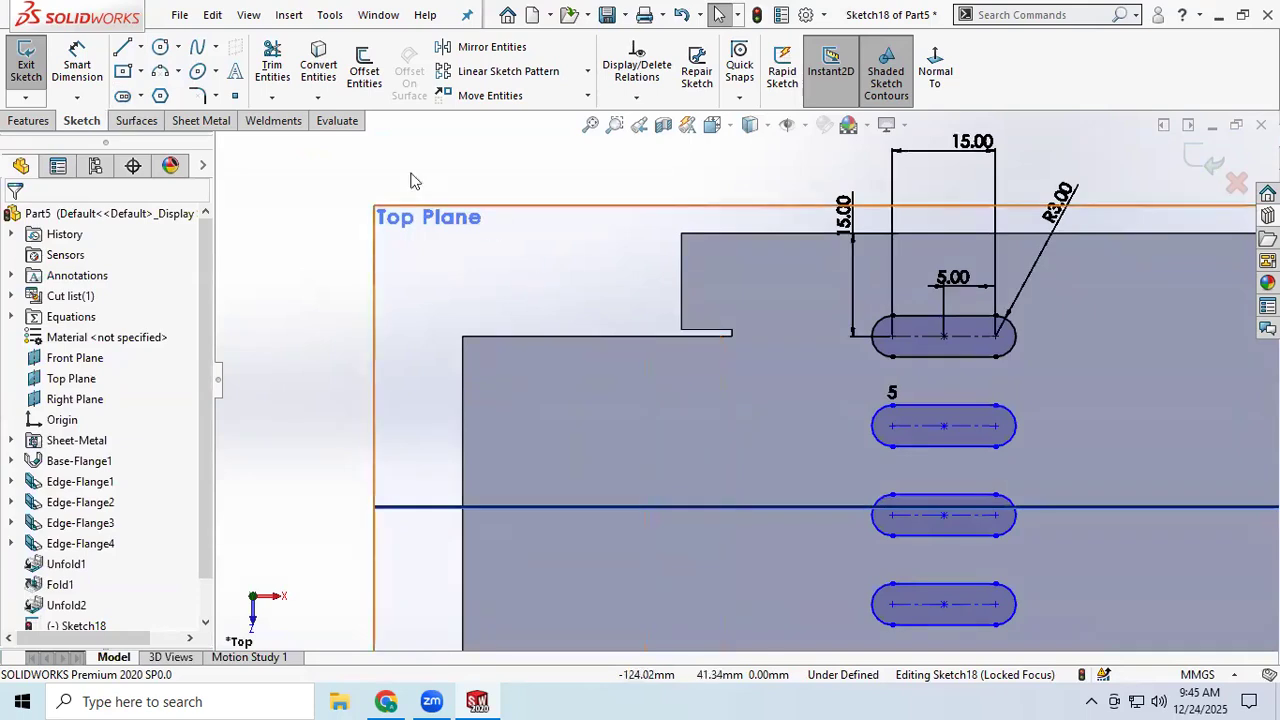
# - Sketch a centerpoint slot along Z over the negative X outer bend, centred on the X axis, about 38 mm between arc centres and 9 mm wide
pyautogui.click(122, 98)
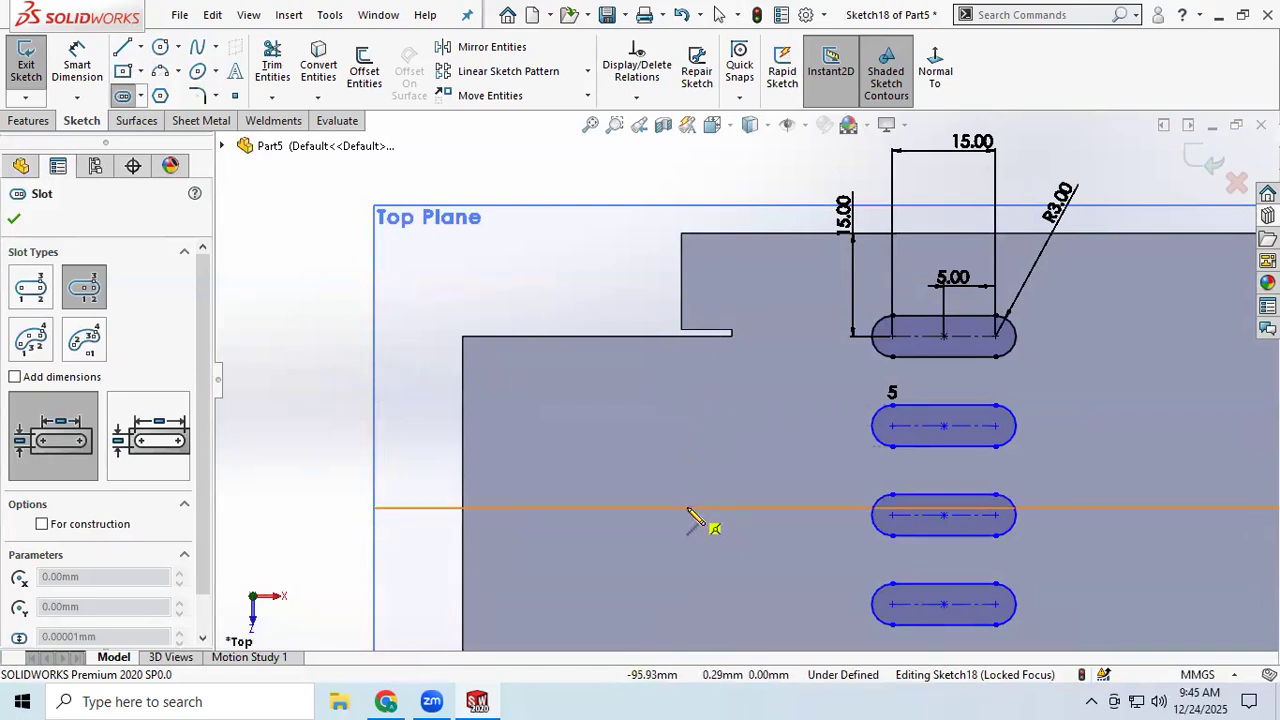
pyautogui.click(700, 508)
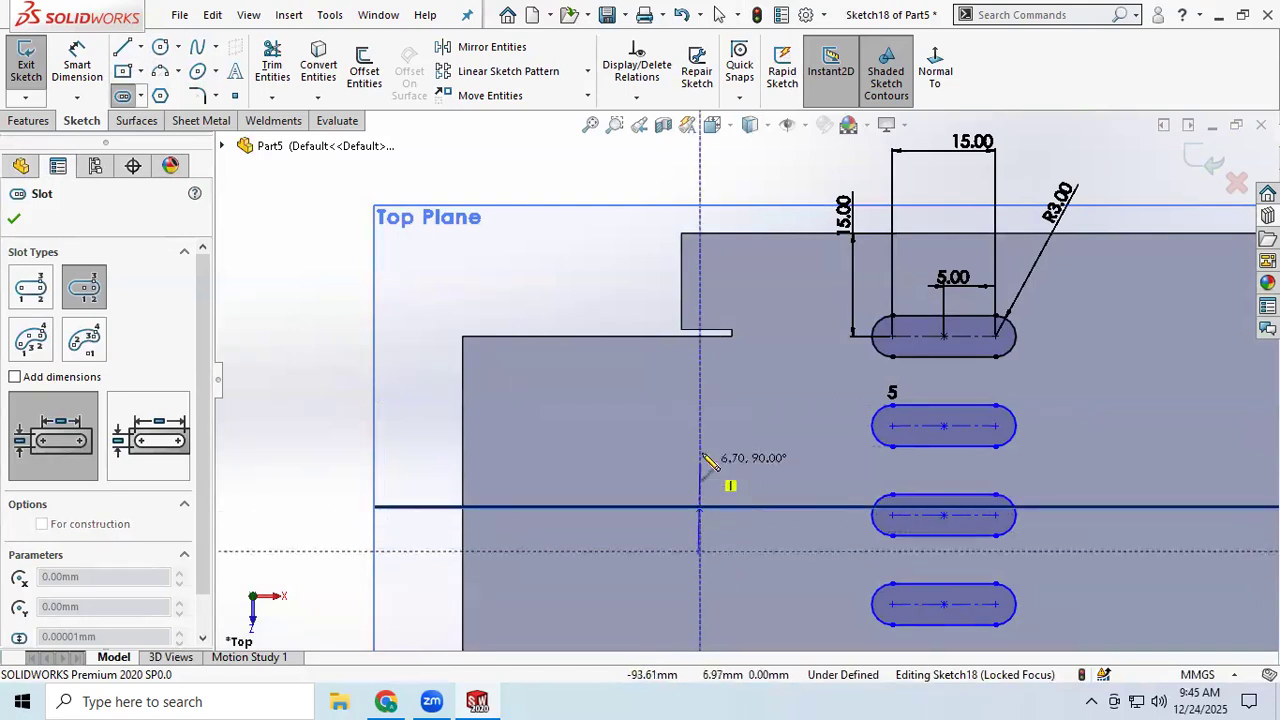
pyautogui.click(700, 380)
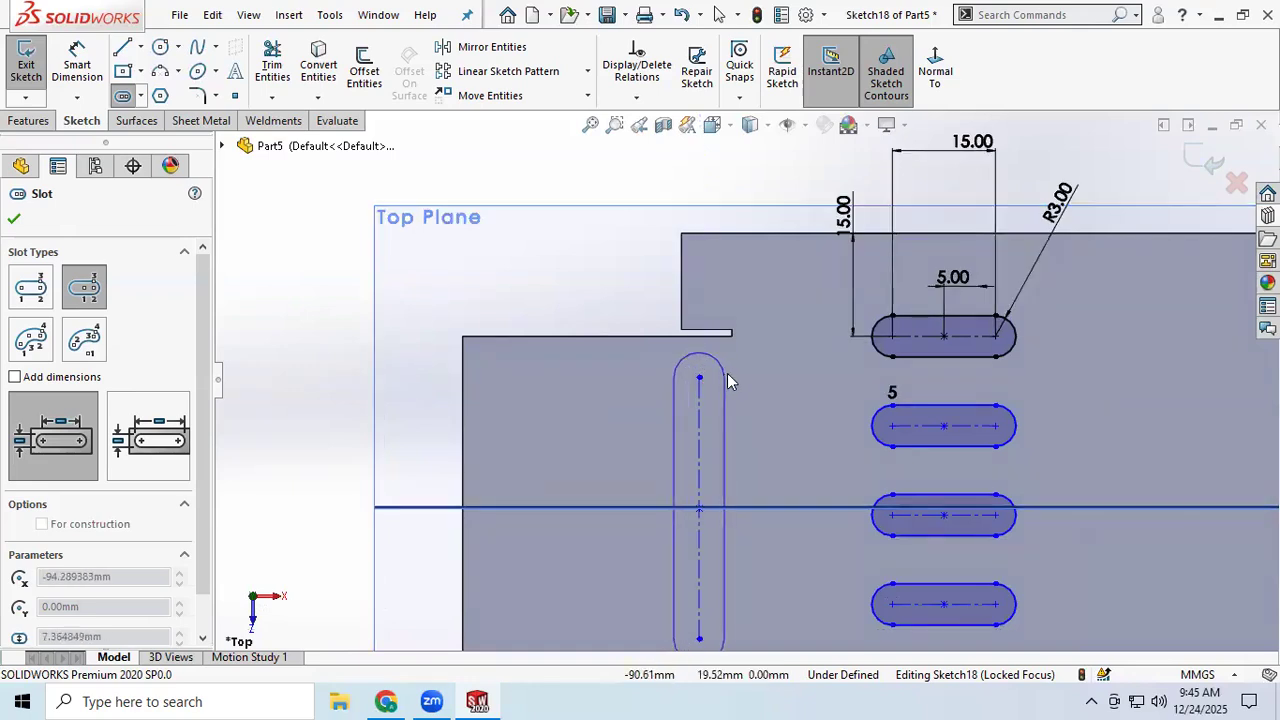
pyautogui.click(730, 381)
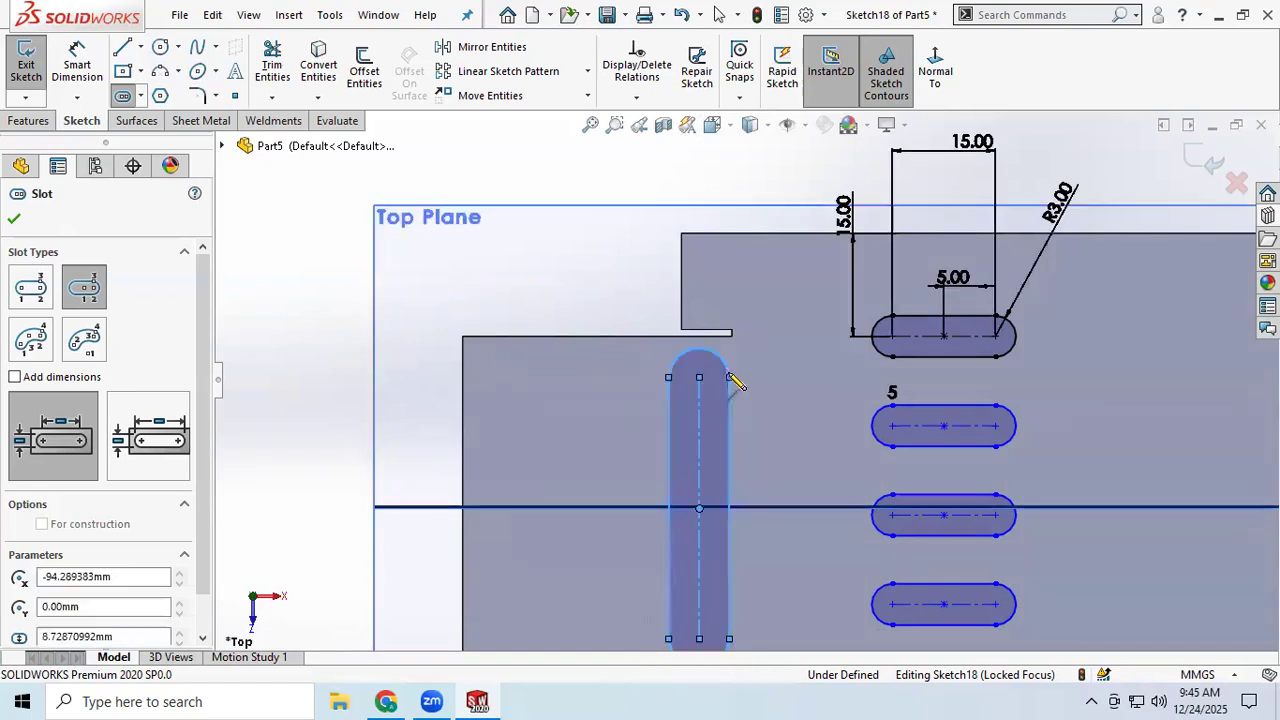
# - Dimension the new slot's centre-to-centre length along Z as 30 mm
pyautogui.click(80, 60)
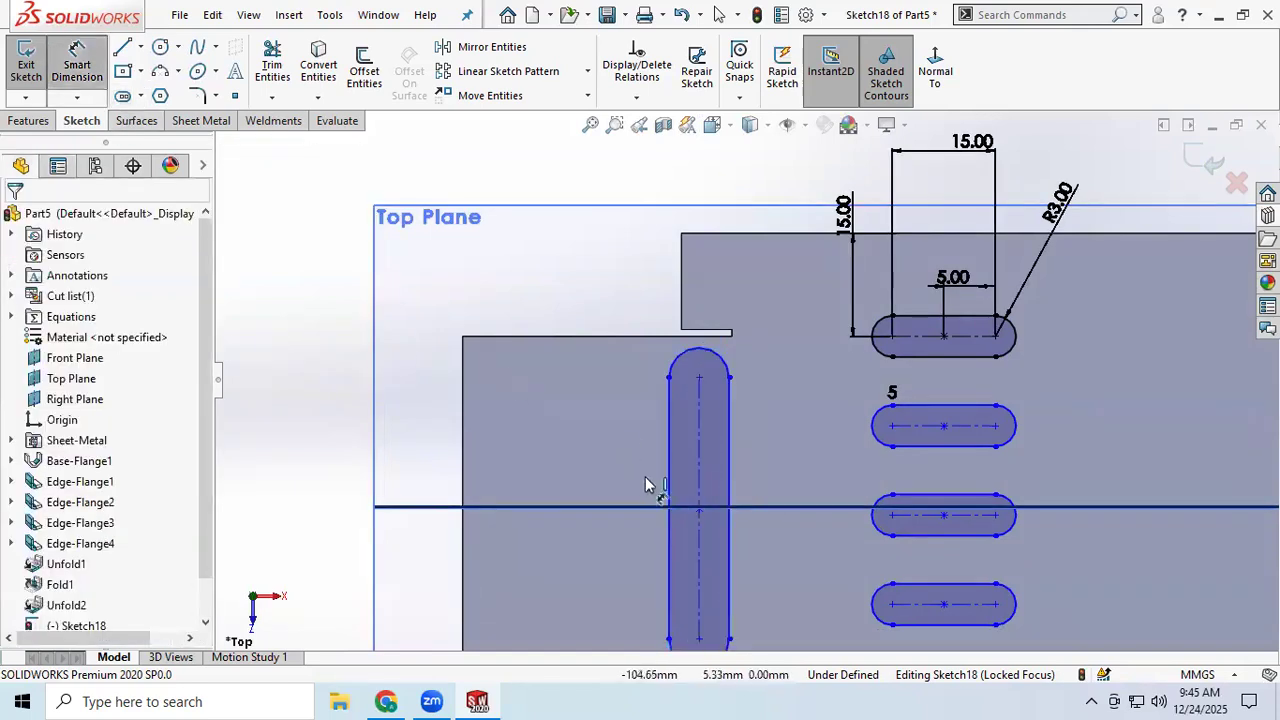
pyautogui.click(655, 475)
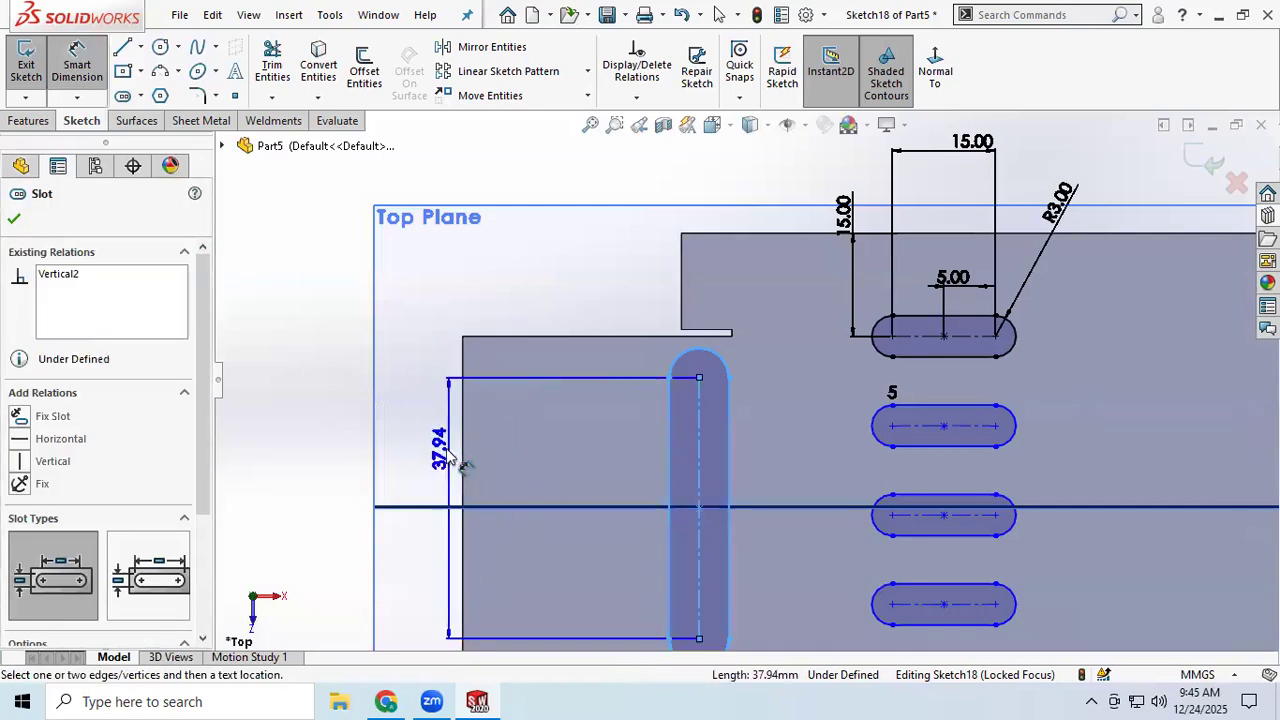
pyautogui.click(446, 450)
pyautogui.write('30')
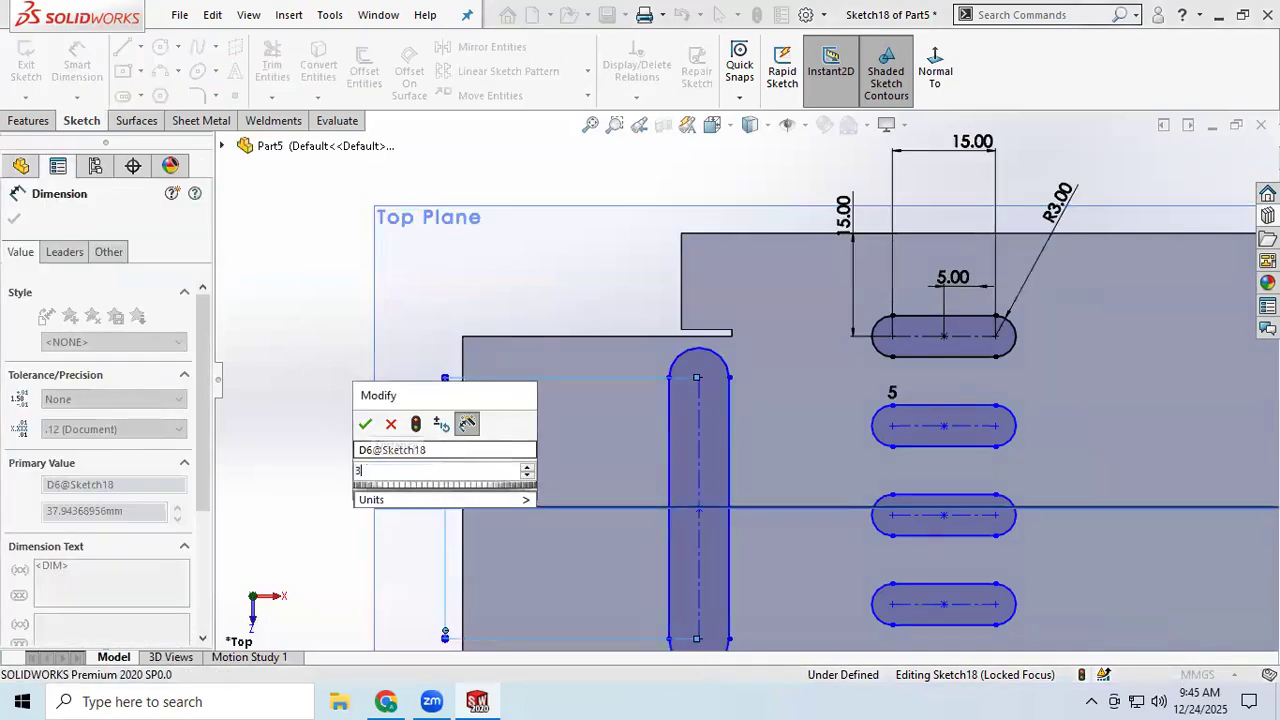
pyautogui.press('Return')
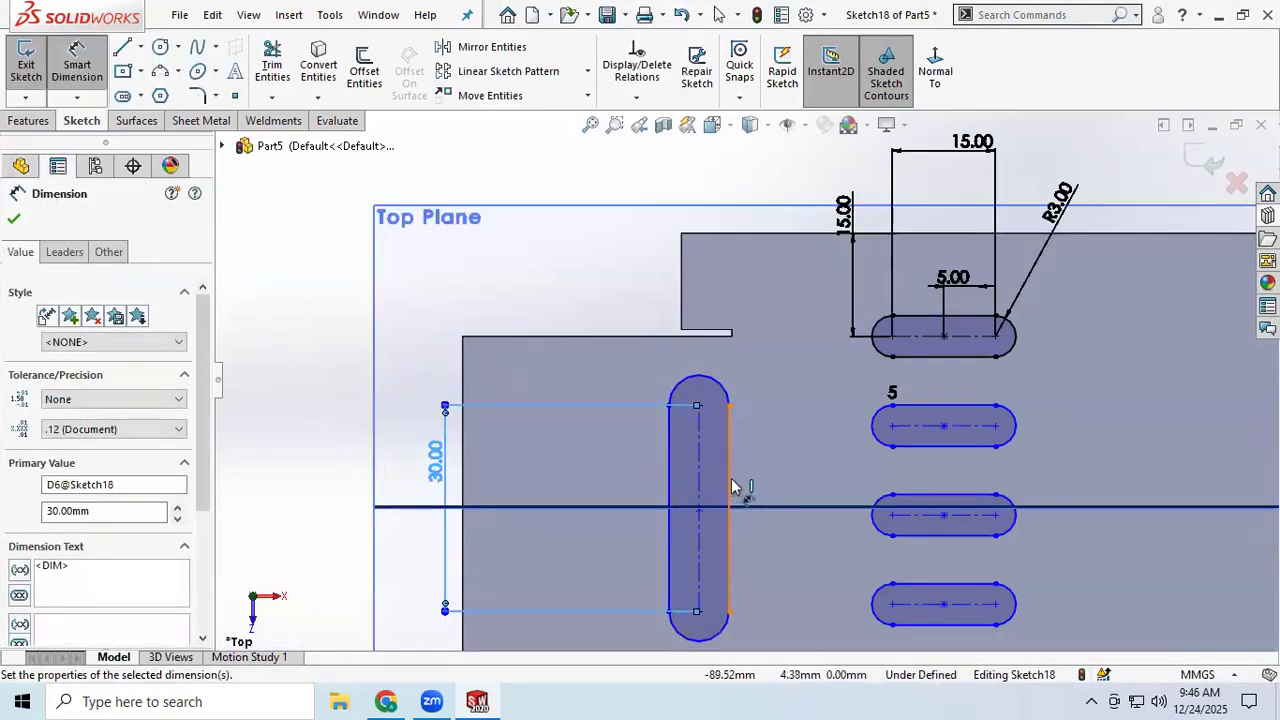
# - Set the end arc radius of the 30 mm slot to 5 mm
pyautogui.scroll(3, 714, 400)
pyautogui.scroll(-2, 712, 400)
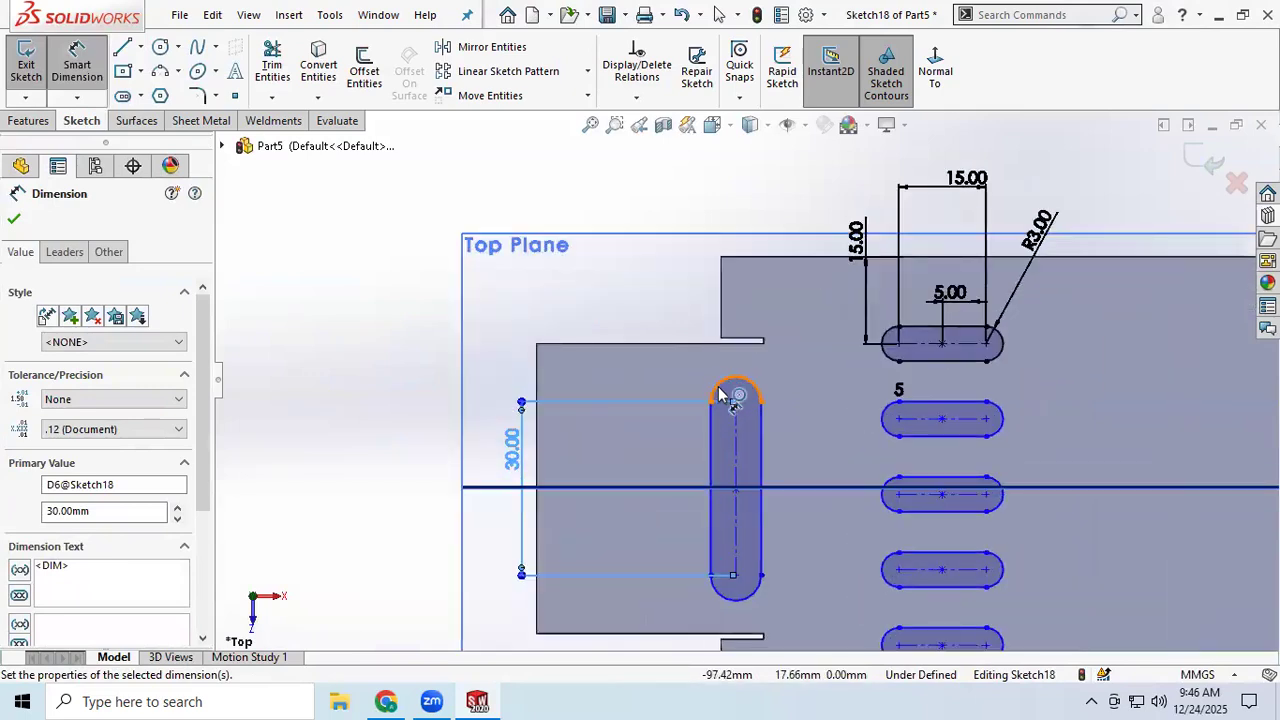
pyautogui.click(714, 398)
pyautogui.click(641, 273)
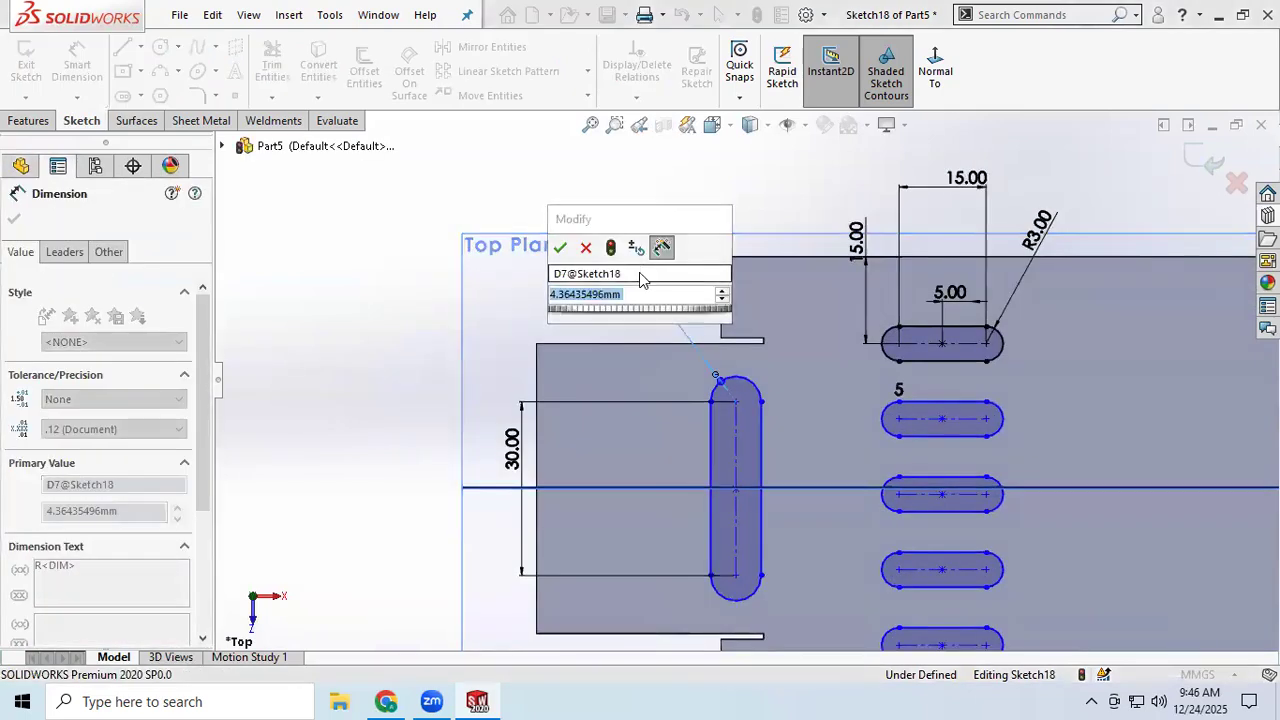
pyautogui.write('5')
pyautogui.press('Return')
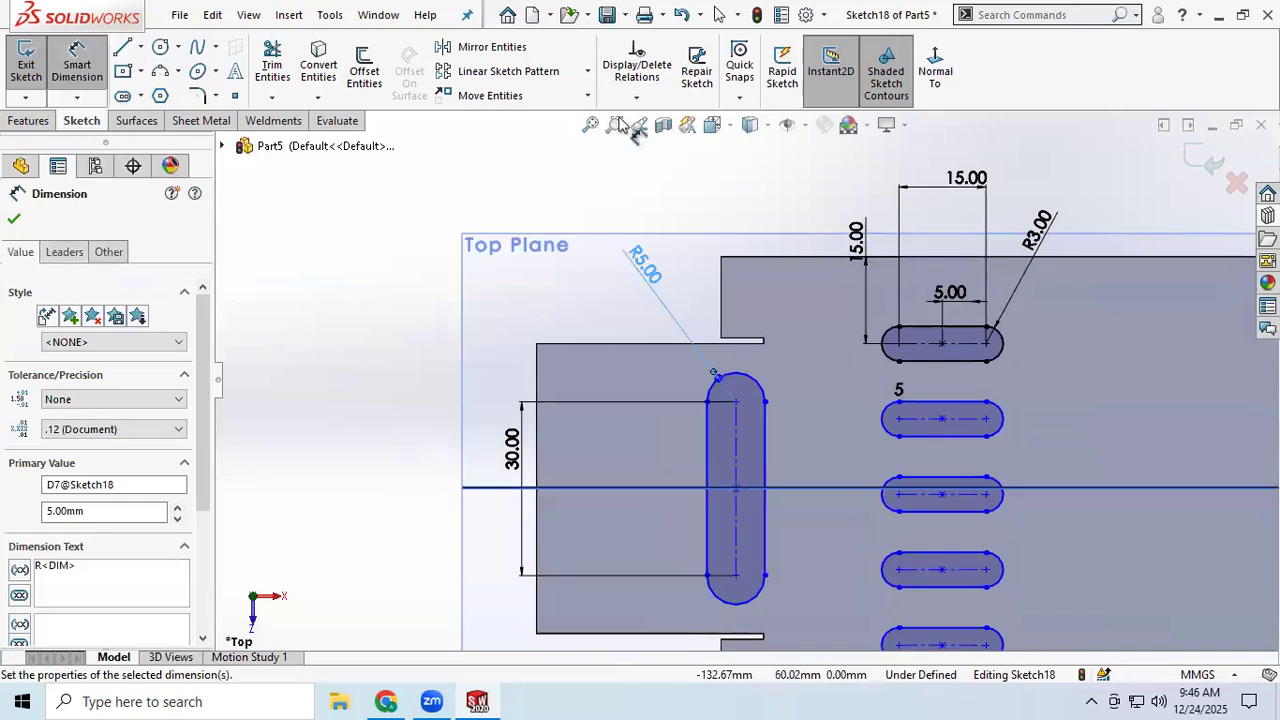
pyautogui.click(9, 216)
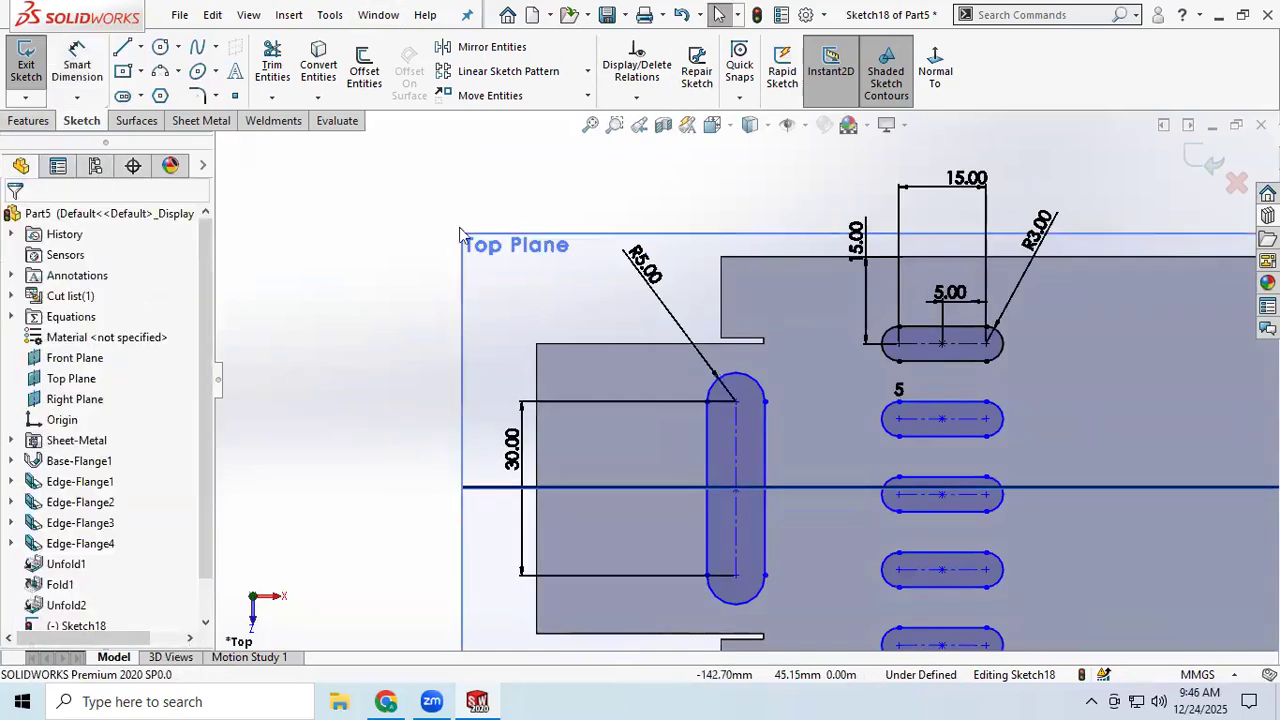
# - Sketch a centerline along Z through the middle of the flattened part, extending beyond both long edges
pyautogui.scroll(3, 492, 248)
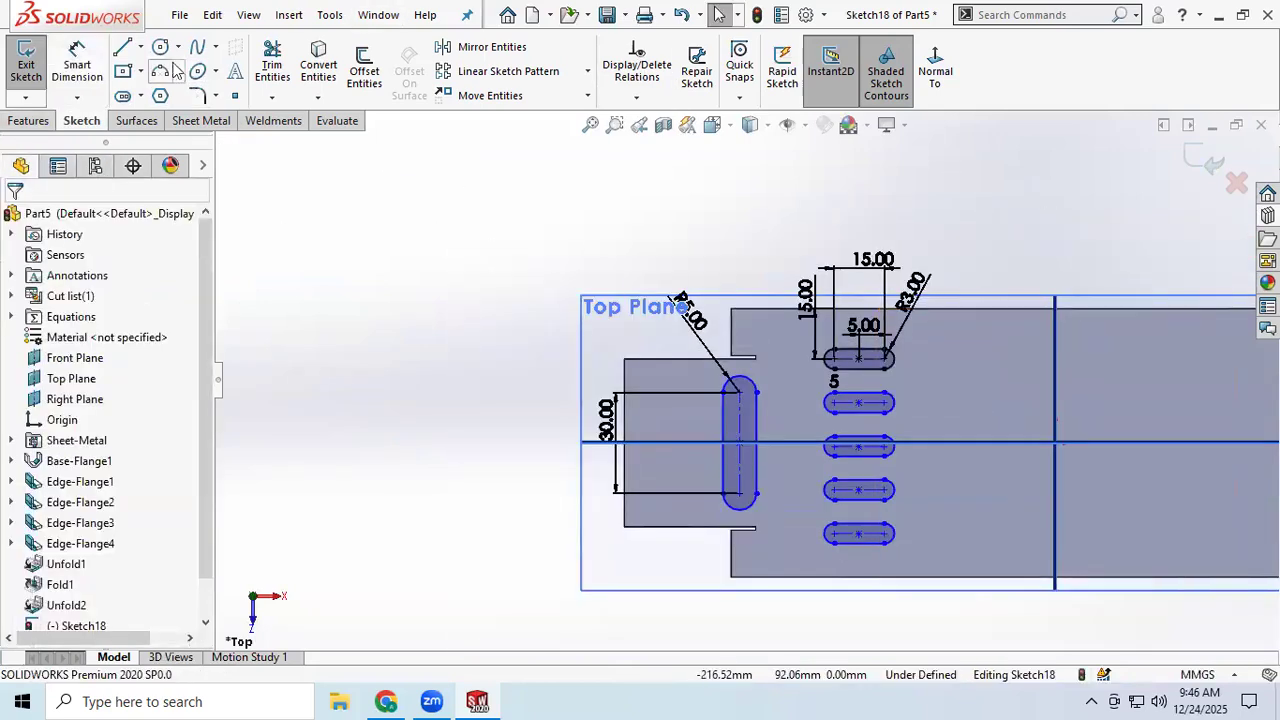
pyautogui.click(141, 47)
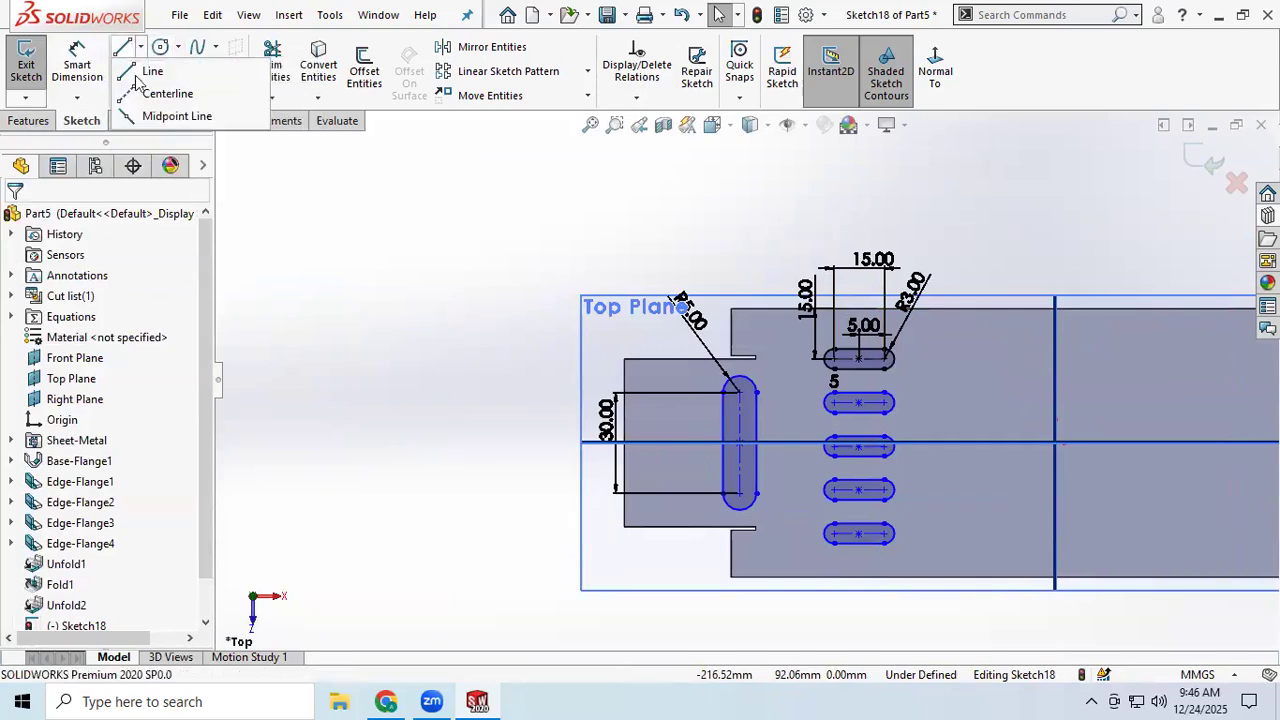
pyautogui.click(165, 96)
pyautogui.scroll(-2, 1140, 370)
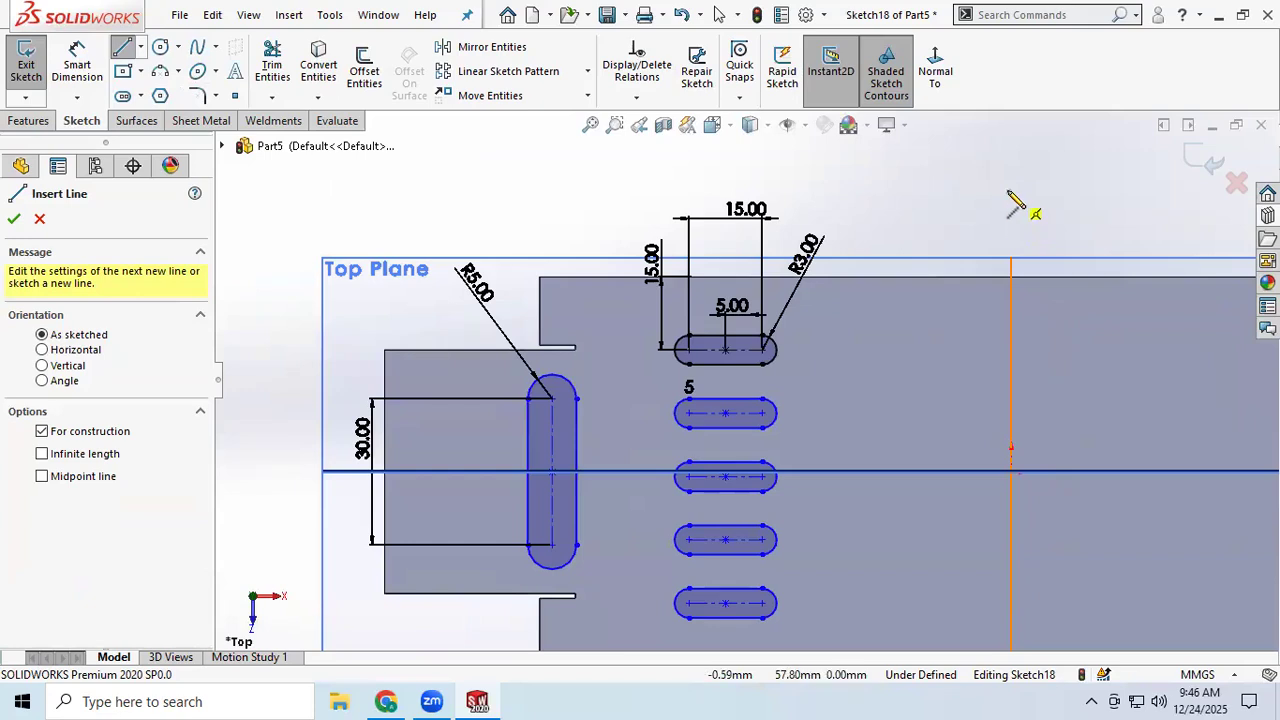
pyautogui.click(1010, 195)
pyautogui.scroll(-2, 1012, 512)
pyautogui.scroll(3, 1000, 500)
pyautogui.scroll(-3, 923, 480)
pyautogui.scroll(3, 923, 486)
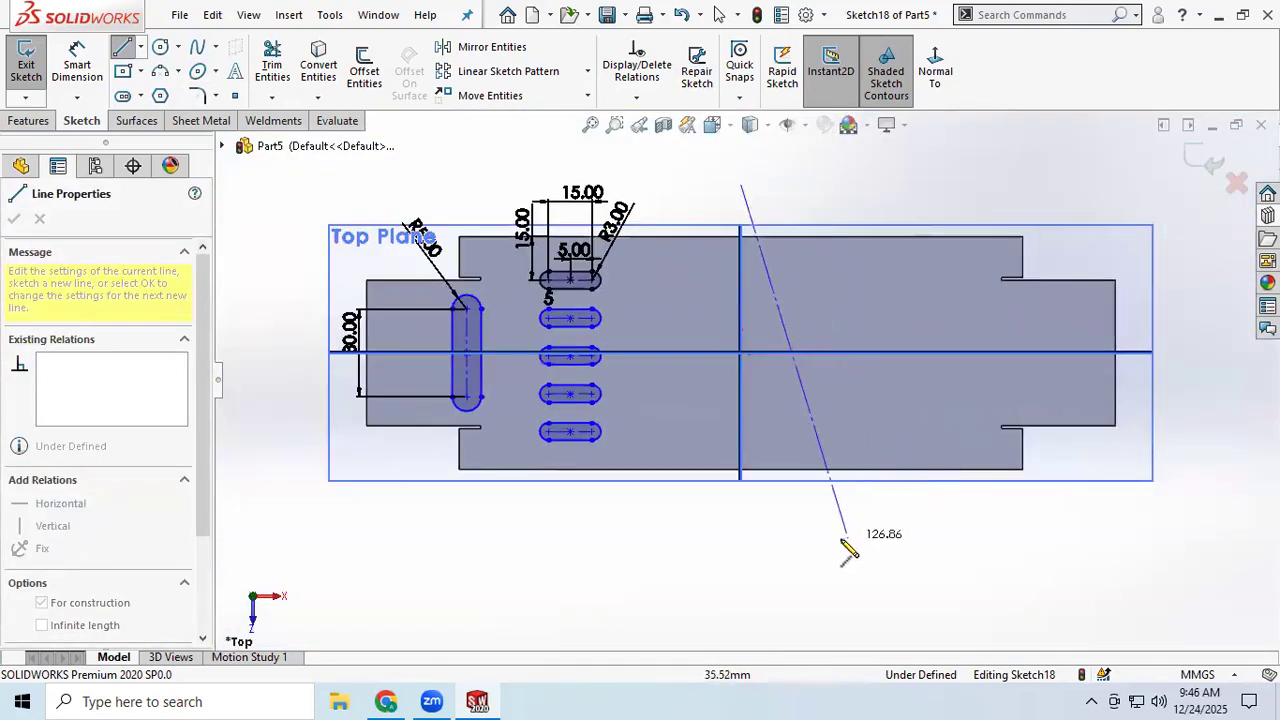
pyautogui.click(741, 512)
pyautogui.rightClick(786, 477)
pyautogui.click(808, 491)
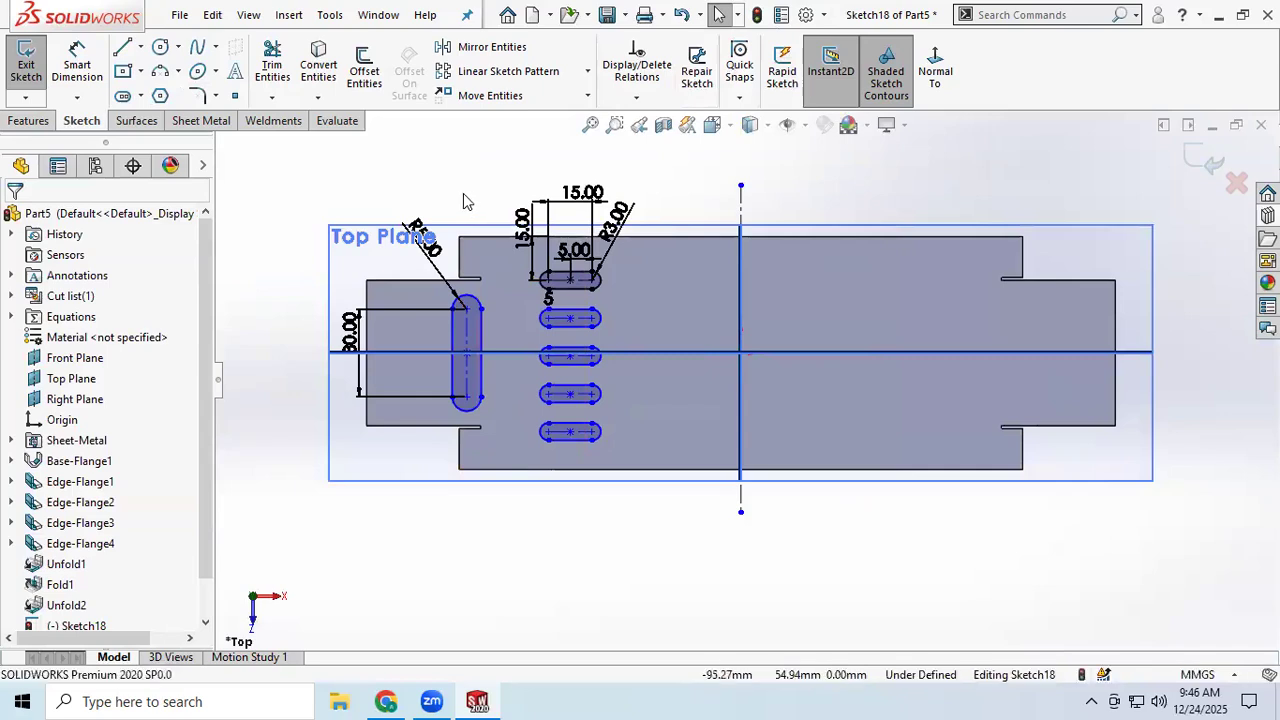
# - Mirror all six slots about the central Z-direction centerline, keeping the originals
pyautogui.click(506, 48)
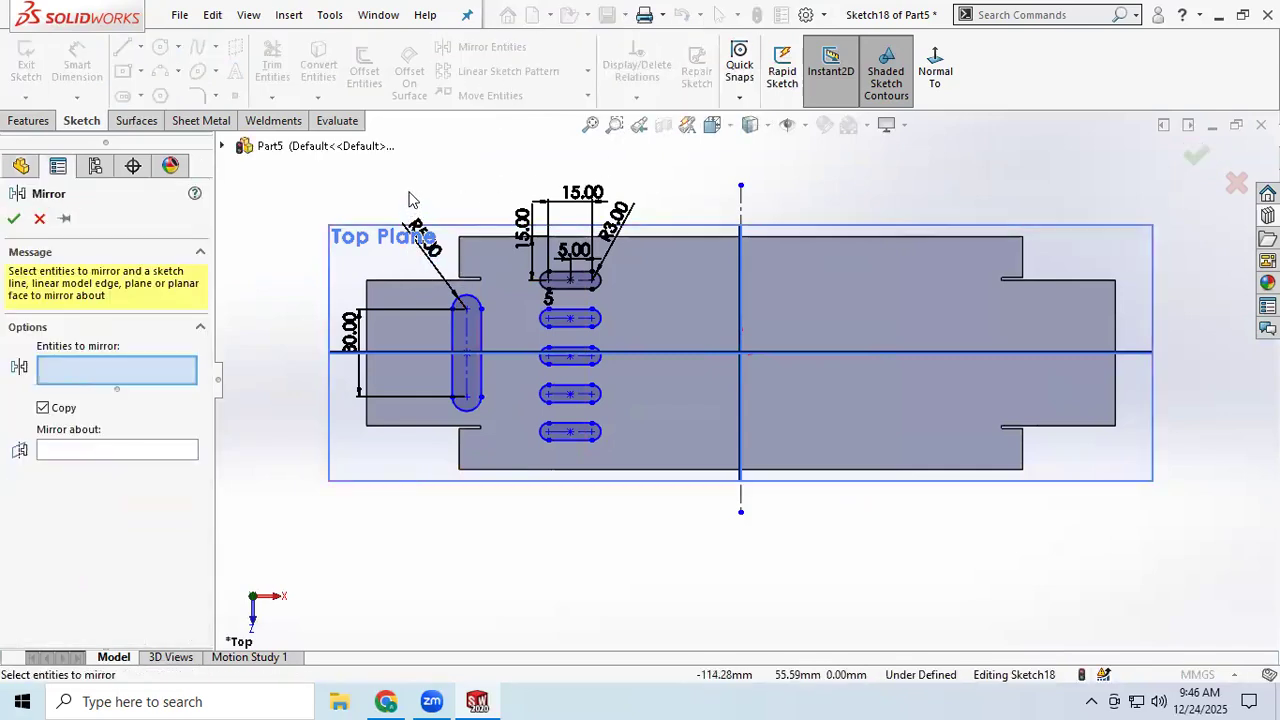
pyautogui.moveTo(409, 200); pyautogui.dragTo(641, 519)
pyautogui.click(64, 528)
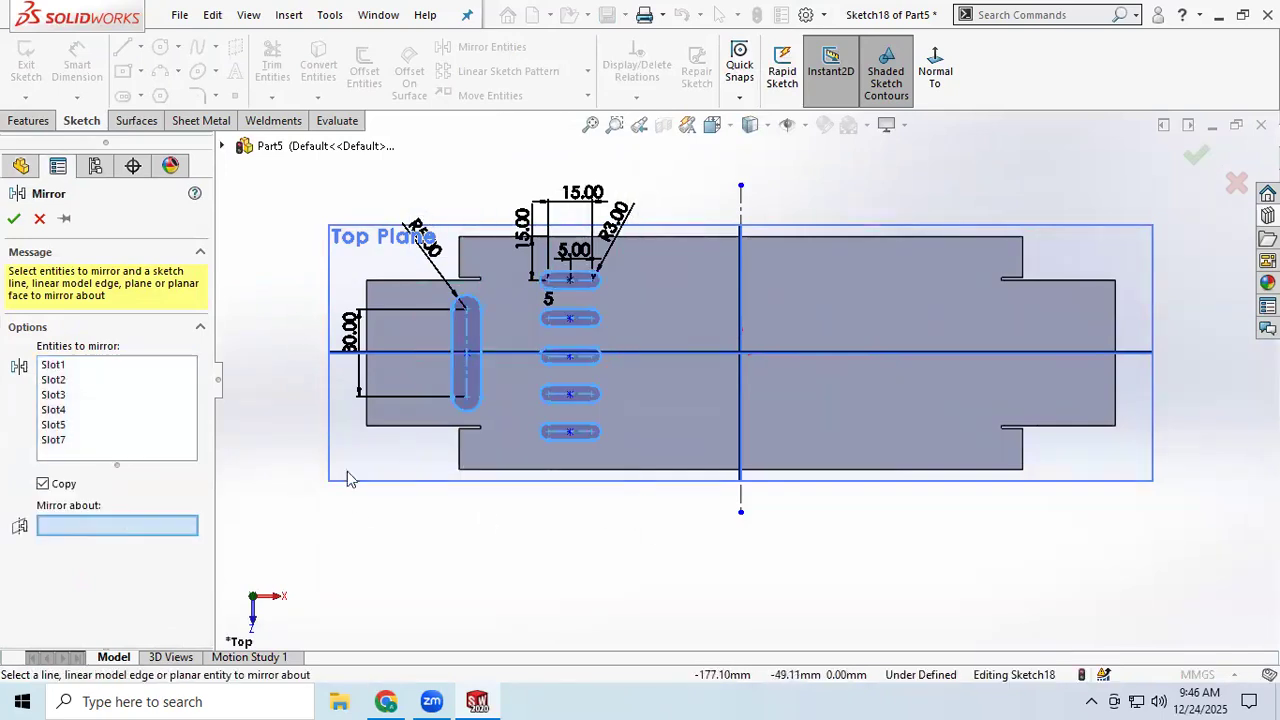
pyautogui.click(739, 320)
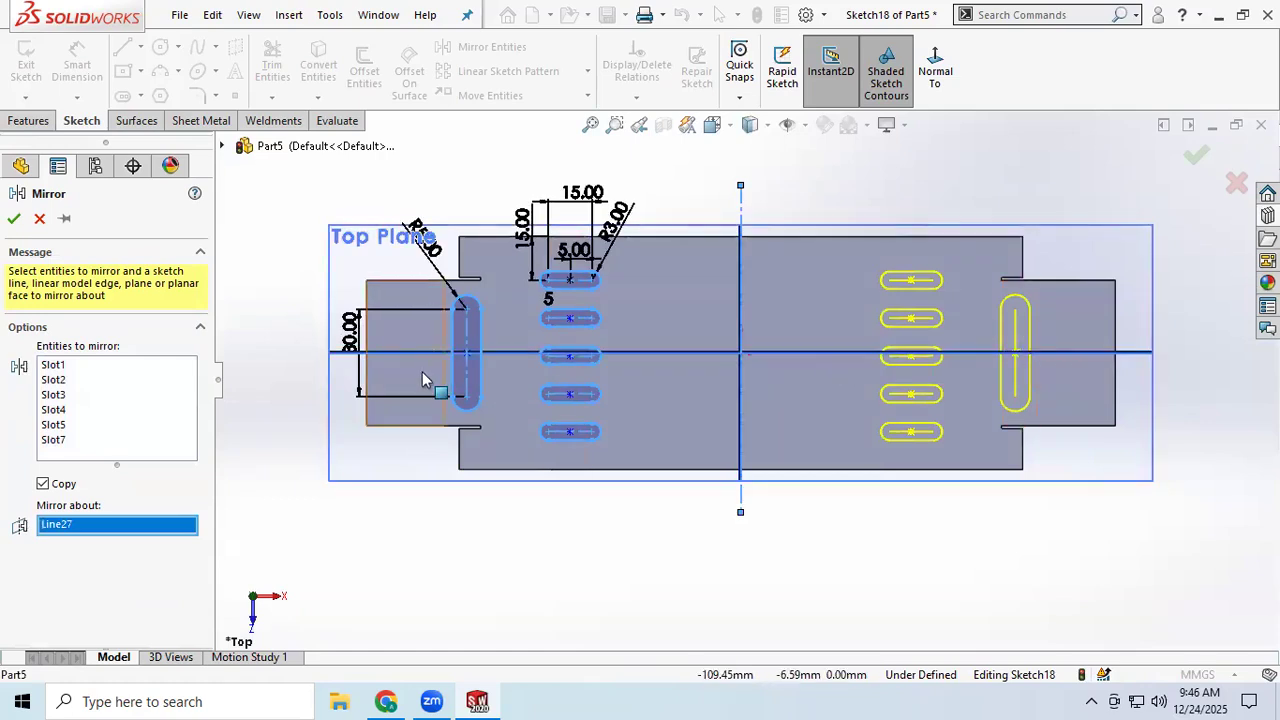
pyautogui.click(14, 219)
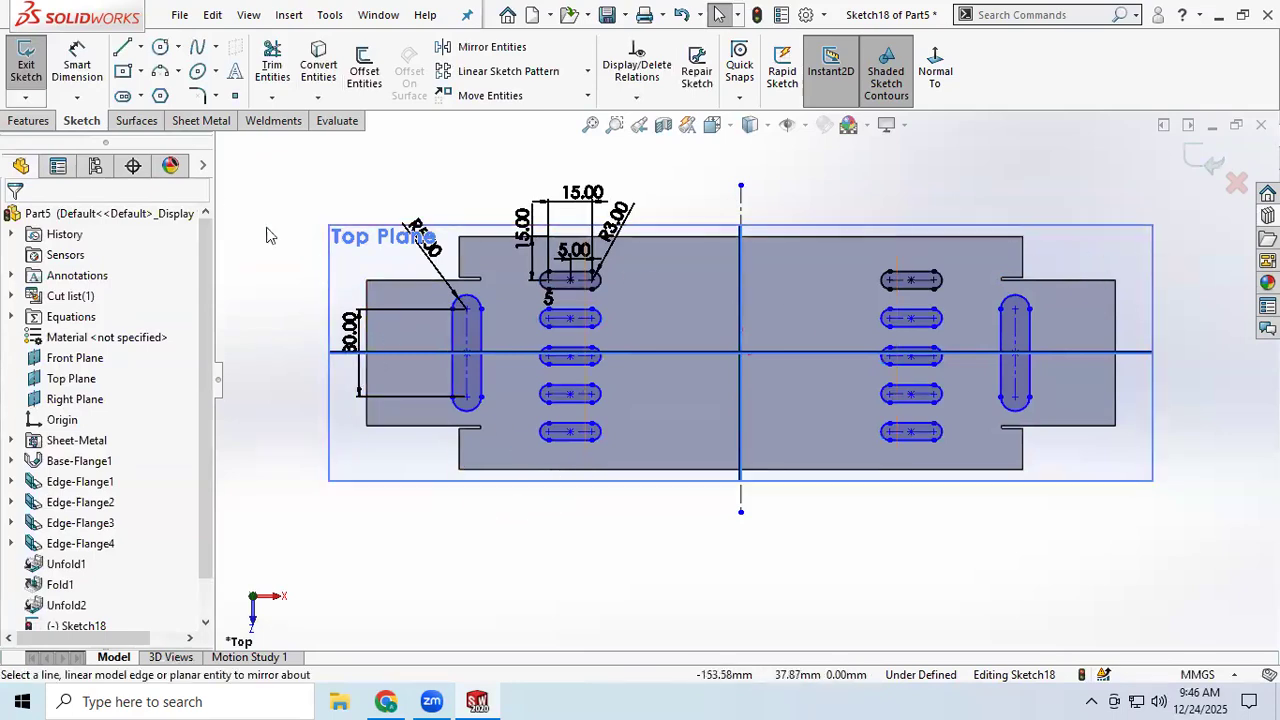
# - Finish the sketch containing the mirrored slots
pyautogui.click(33, 73)
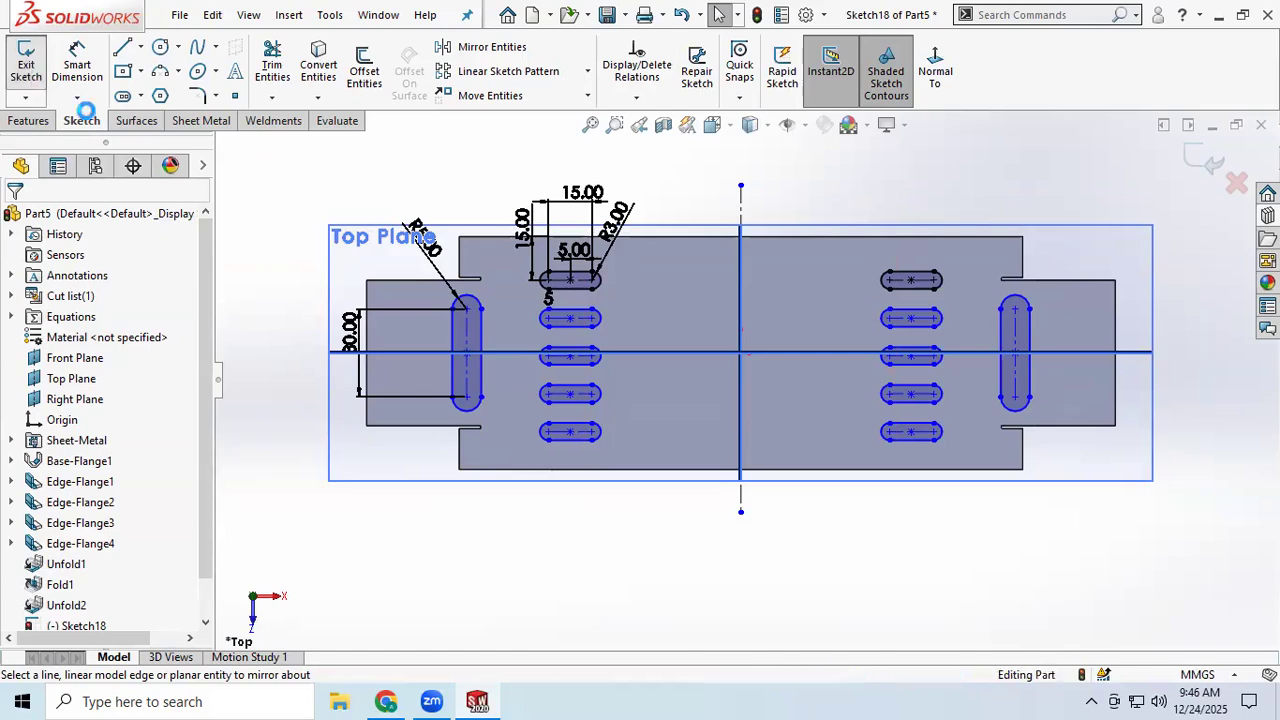
pyautogui.moveTo(631, 546)
pyautogui.mouseDown(button='middle')
pyautogui.moveTo(700, 494)
pyautogui.moveTo(741, 563)
pyautogui.moveTo(660, 508)
pyautogui.mouseUp(button='middle')
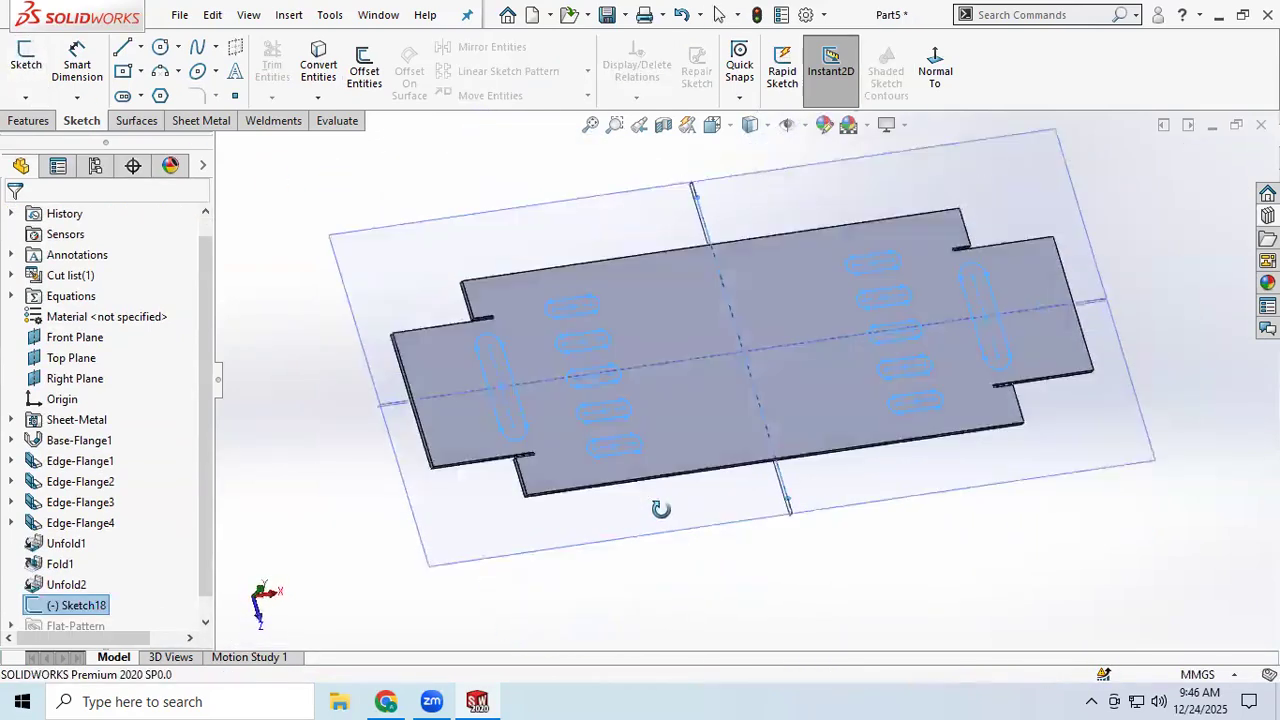
# - Fold all bends of the flattened part, keeping the central face fixed
pyautogui.click(203, 120)
pyautogui.click(846, 71)
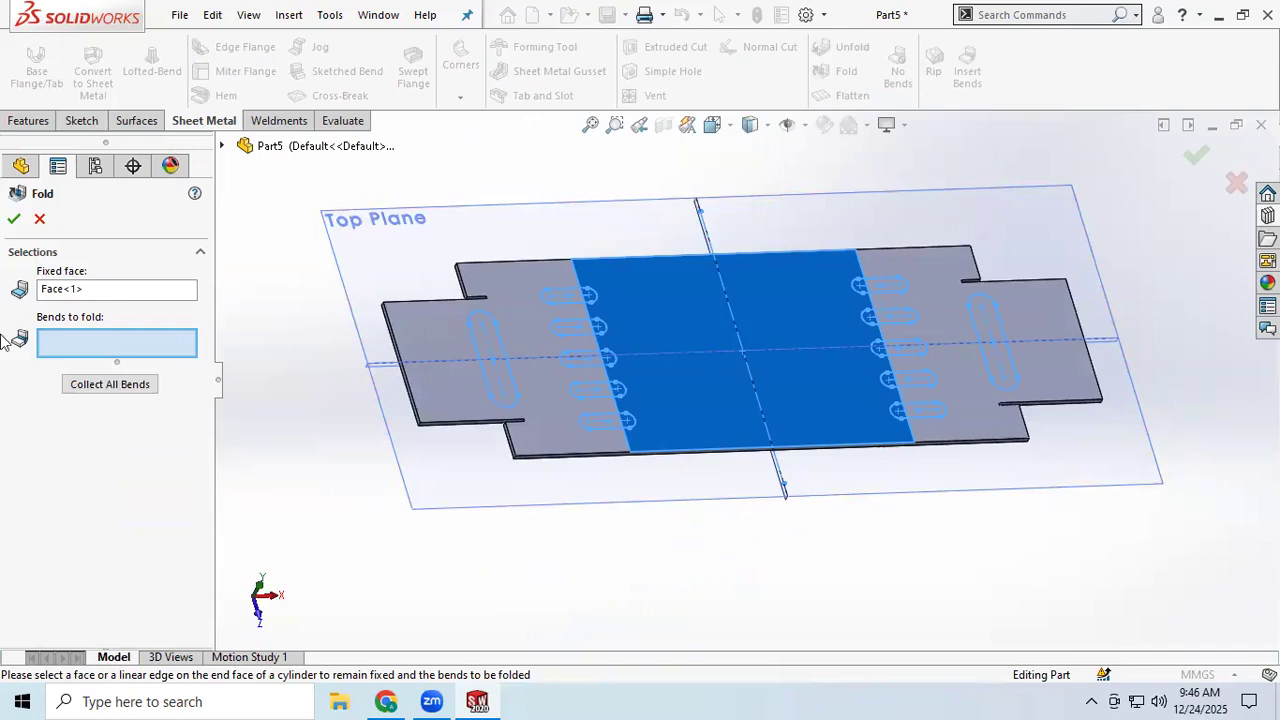
pyautogui.click(104, 383)
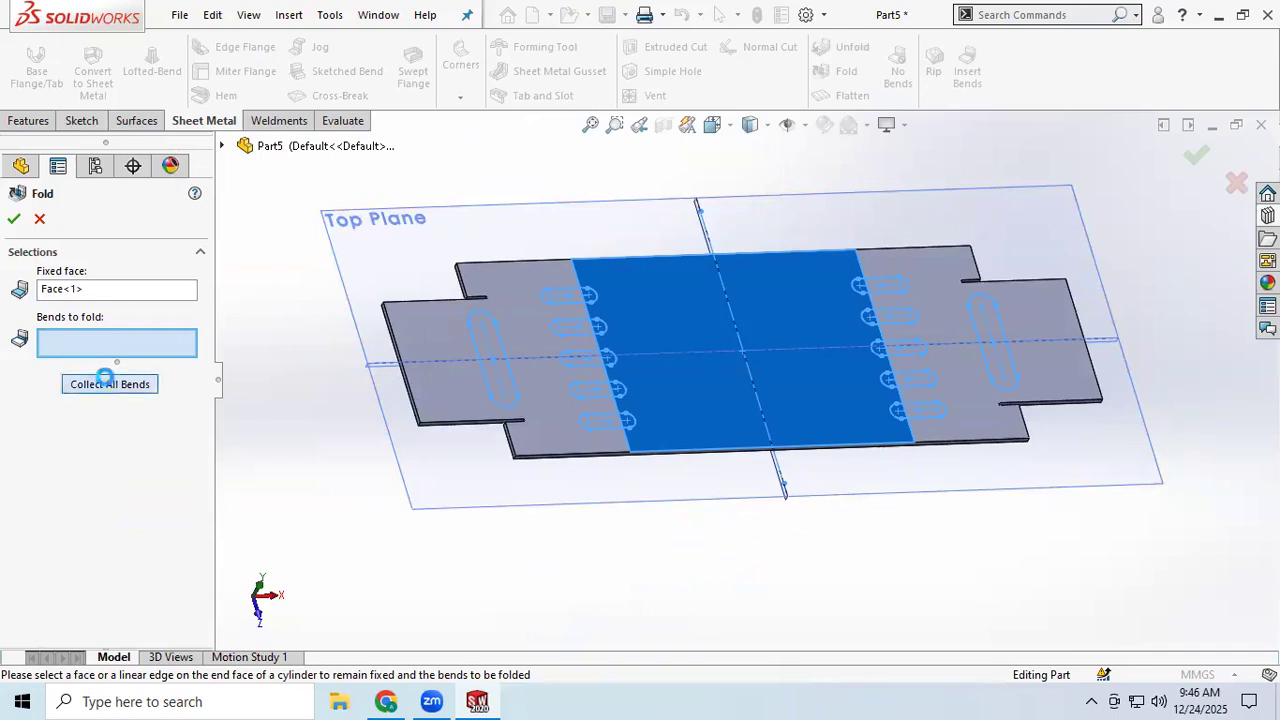
pyautogui.click(13, 221)
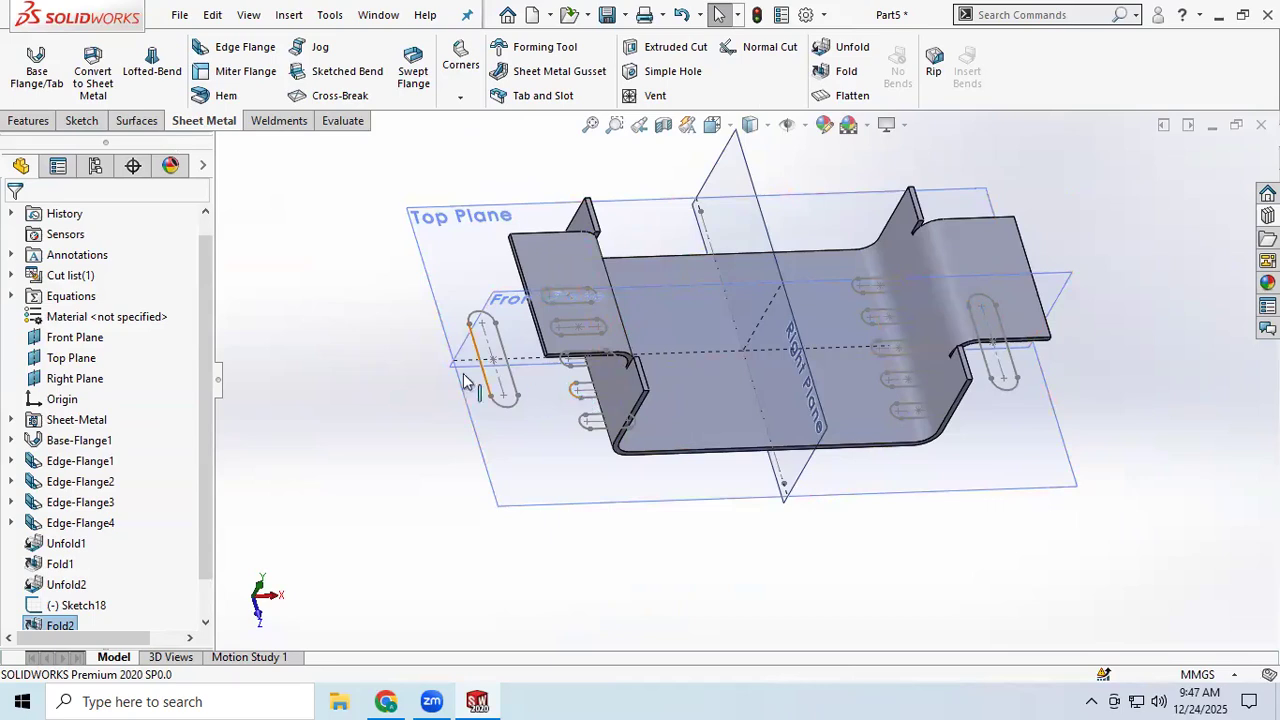
# - Delete the last fold feature so the part is flat again
pyautogui.scroll(-2, 60, 600)
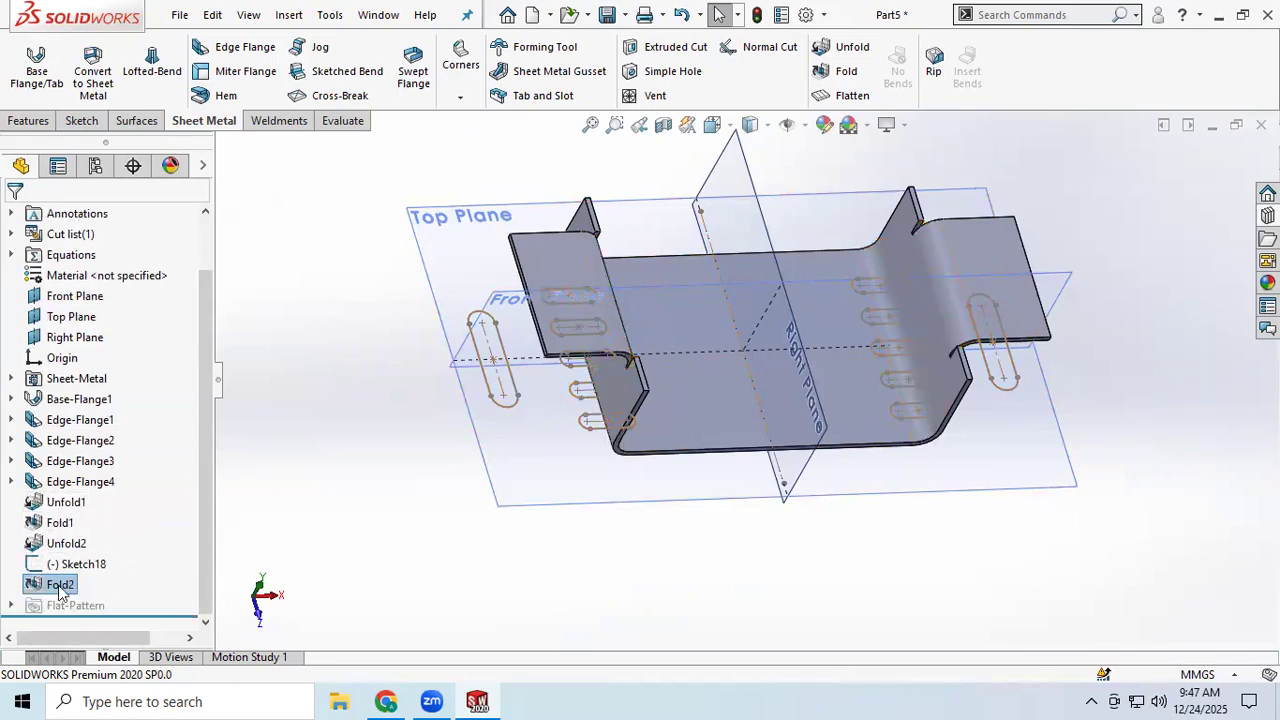
pyautogui.rightClick(60, 590)
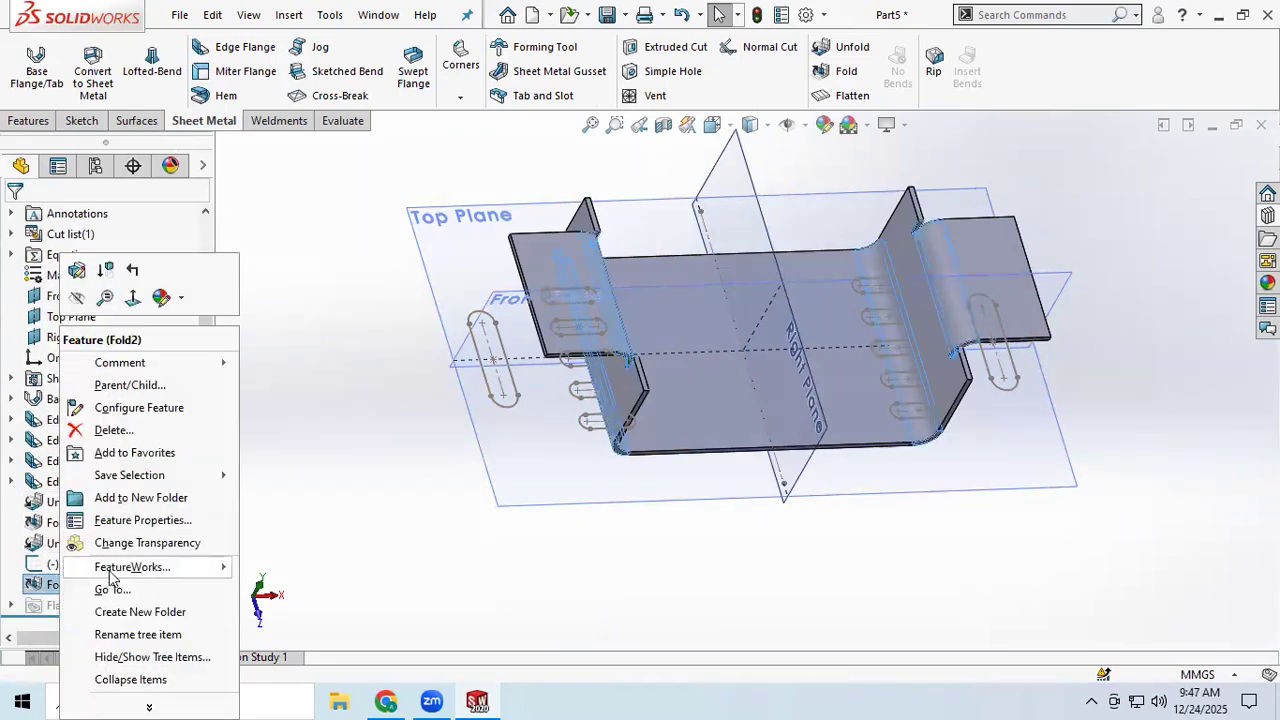
pyautogui.click(115, 431)
pyautogui.click(756, 258)
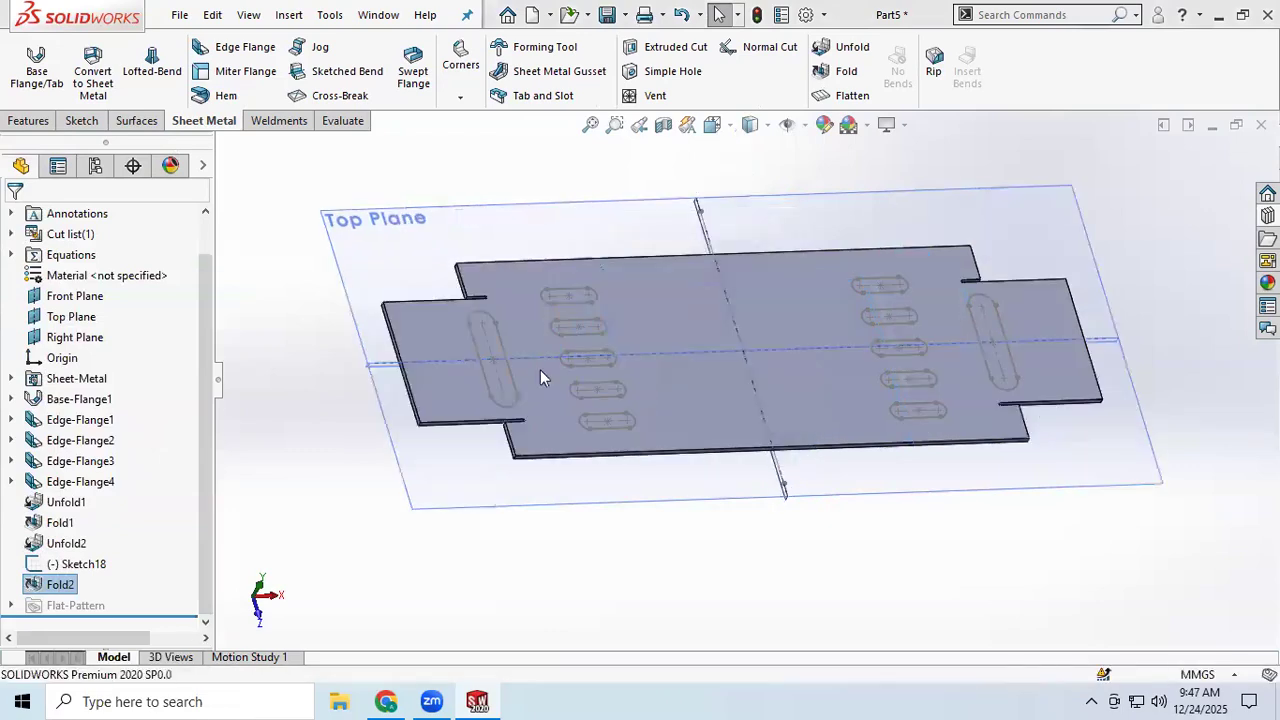
# - Start an Extruded Cut from the slot sketch, using the long slot at the negative X end as contour
pyautogui.click(679, 48)
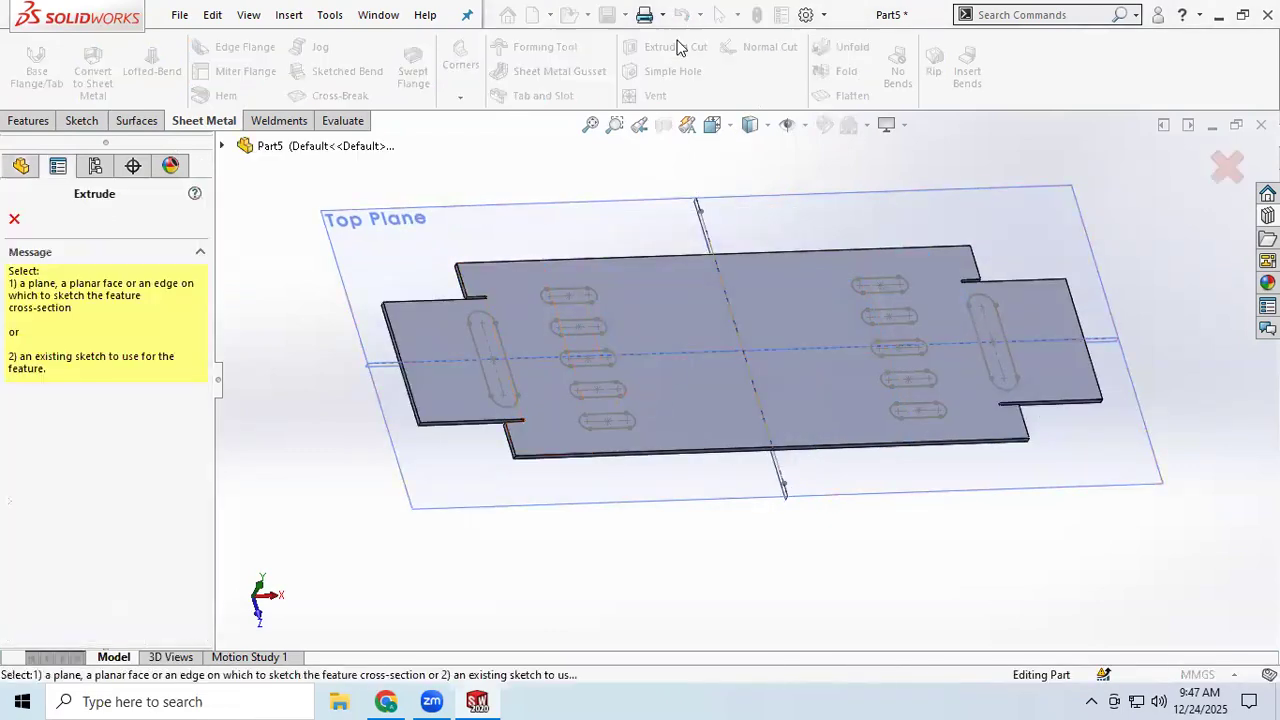
pyautogui.click(503, 351)
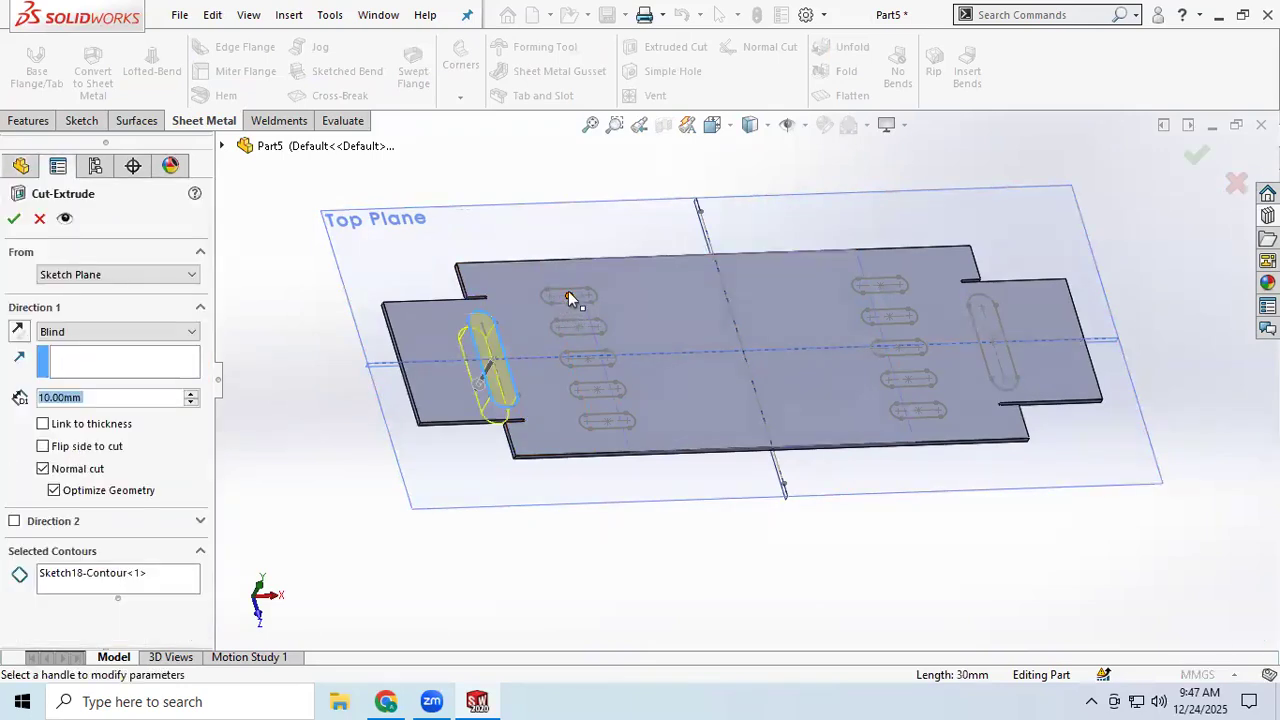
pyautogui.scroll(-3, 568, 293)
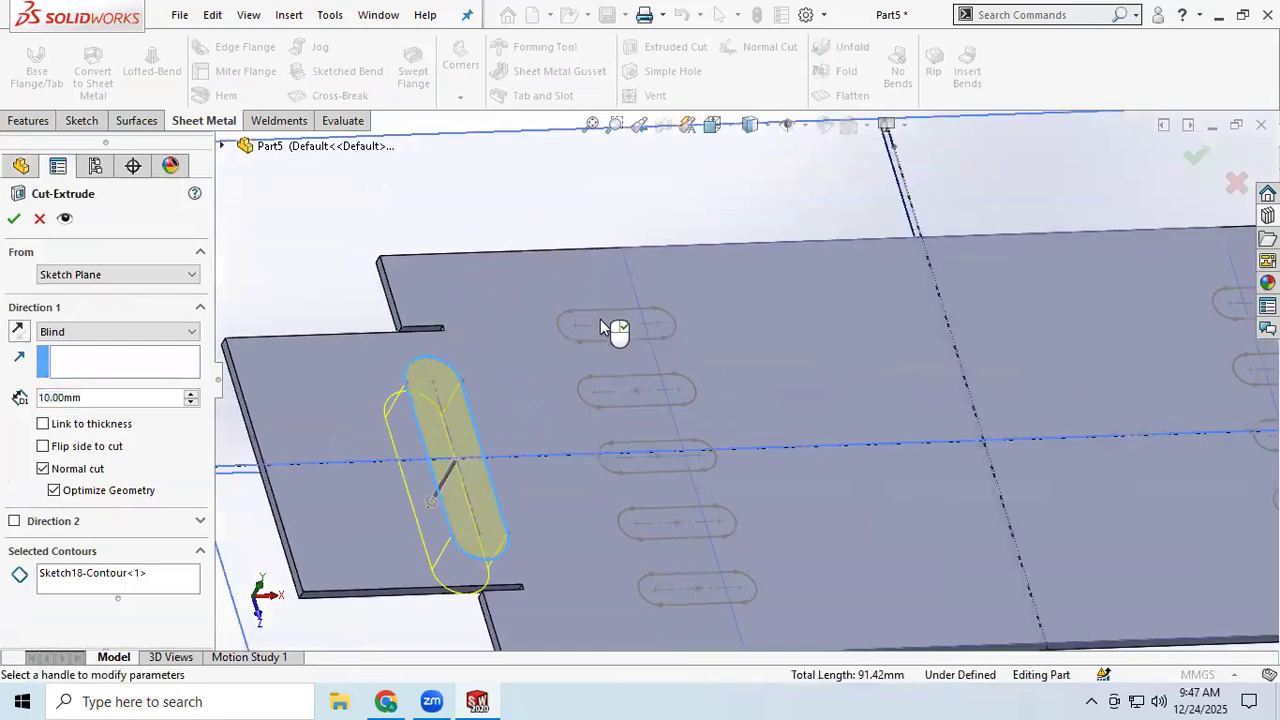
pyautogui.press('f')
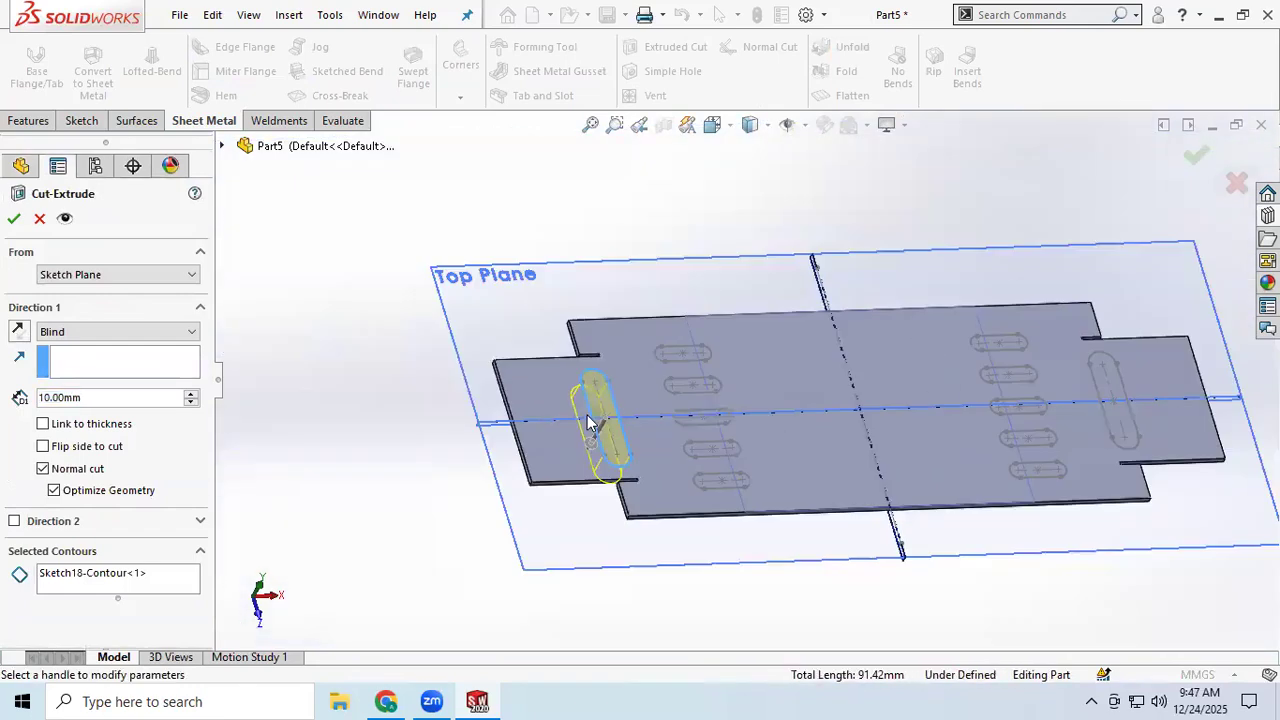
pyautogui.moveTo(1021, 453); pyautogui.dragTo(984, 463, button='middle')
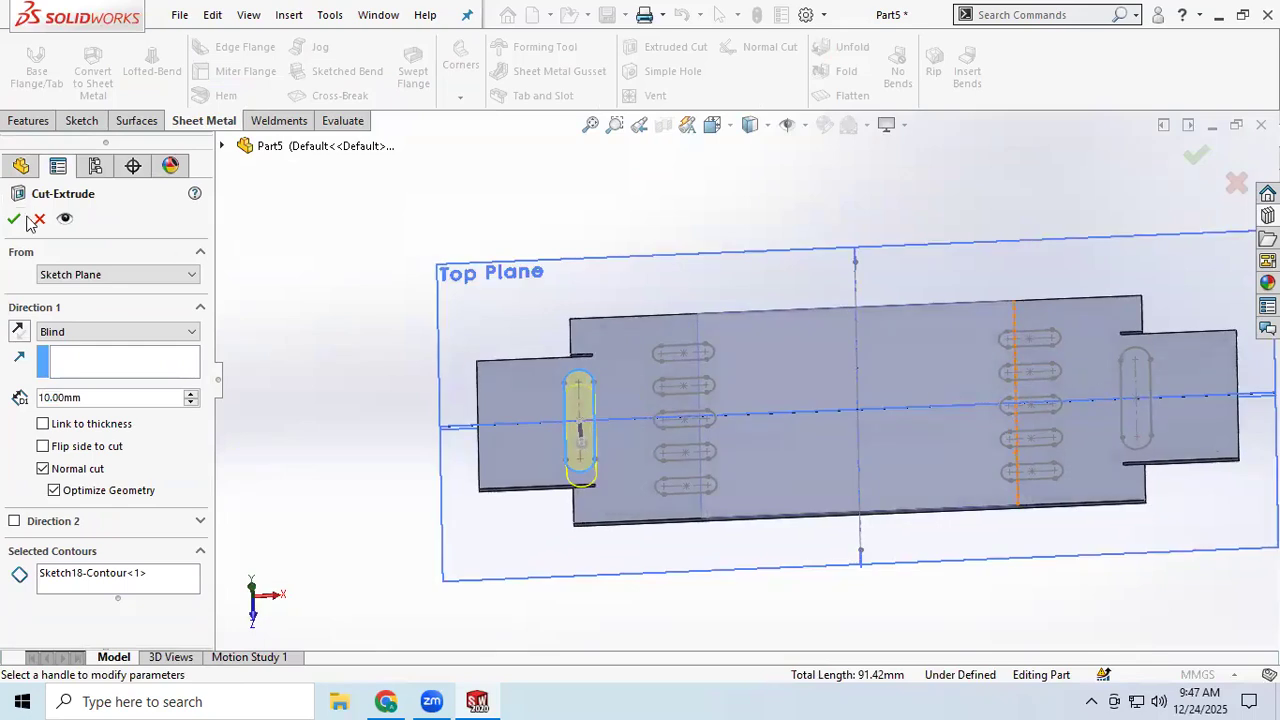
# - Add the five small slots on the negative X side to the cut's selected contours
pyautogui.click(85, 585)
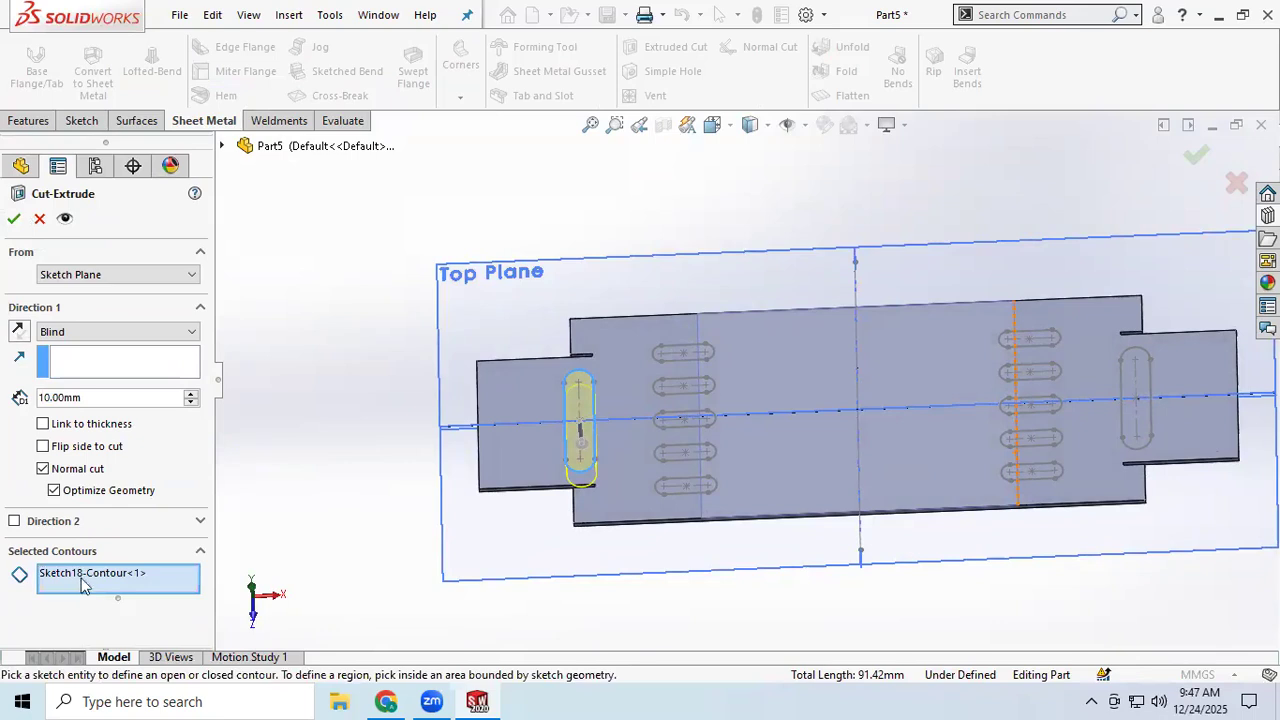
pyautogui.click(678, 358)
pyautogui.click(677, 390)
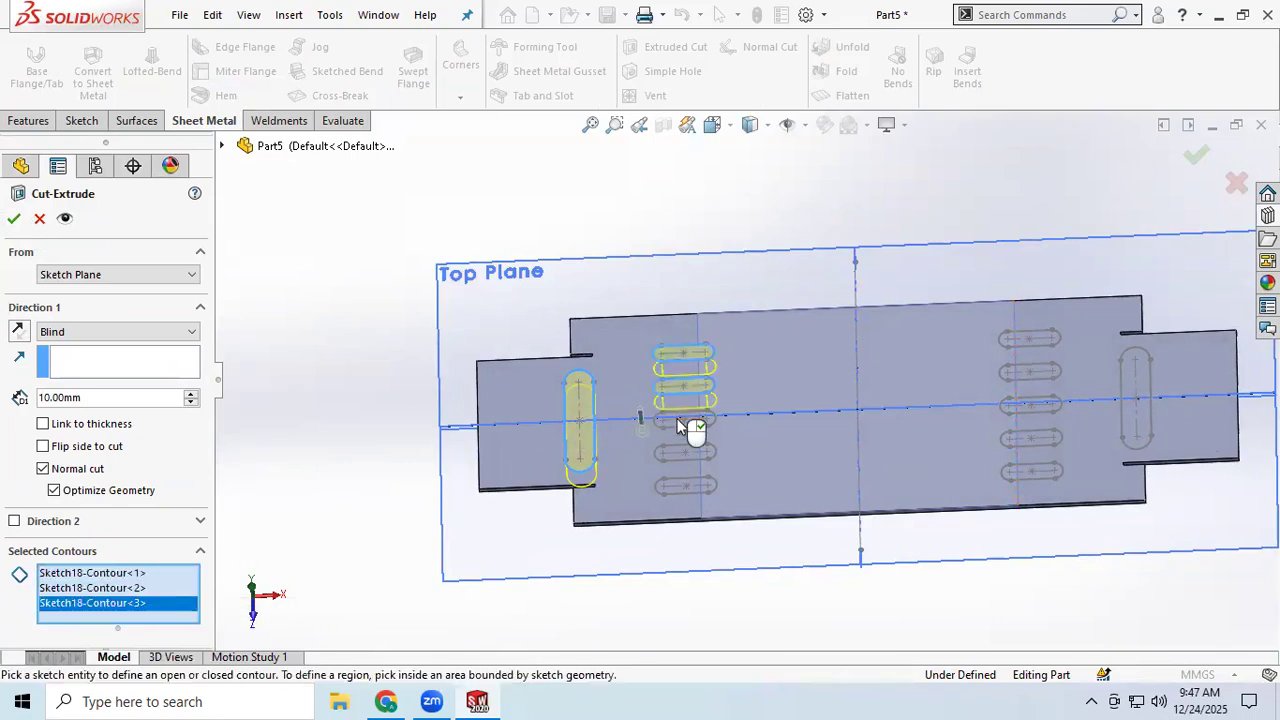
pyautogui.click(677, 424)
pyautogui.click(677, 456)
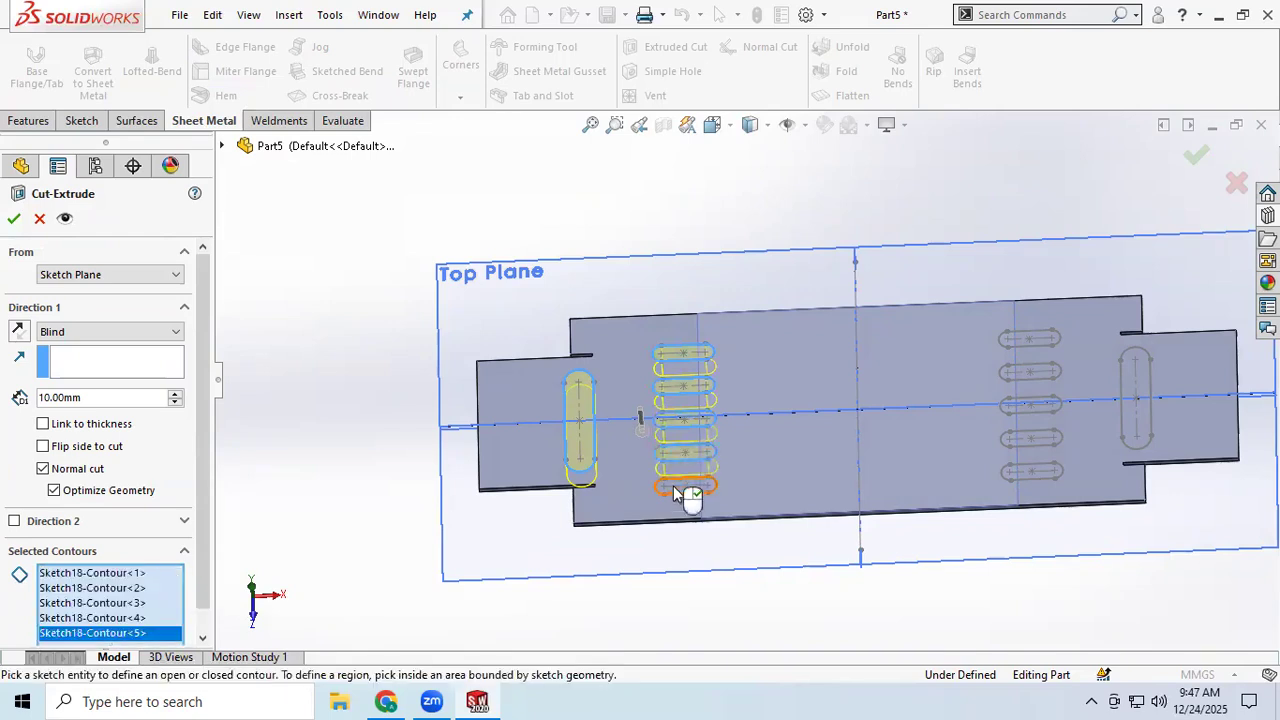
pyautogui.click(680, 490)
# - Add the five small slots and the long slot on the positive X side, and cut all contours blind 10 mm deep
pyautogui.click(1036, 345)
pyautogui.click(1031, 375)
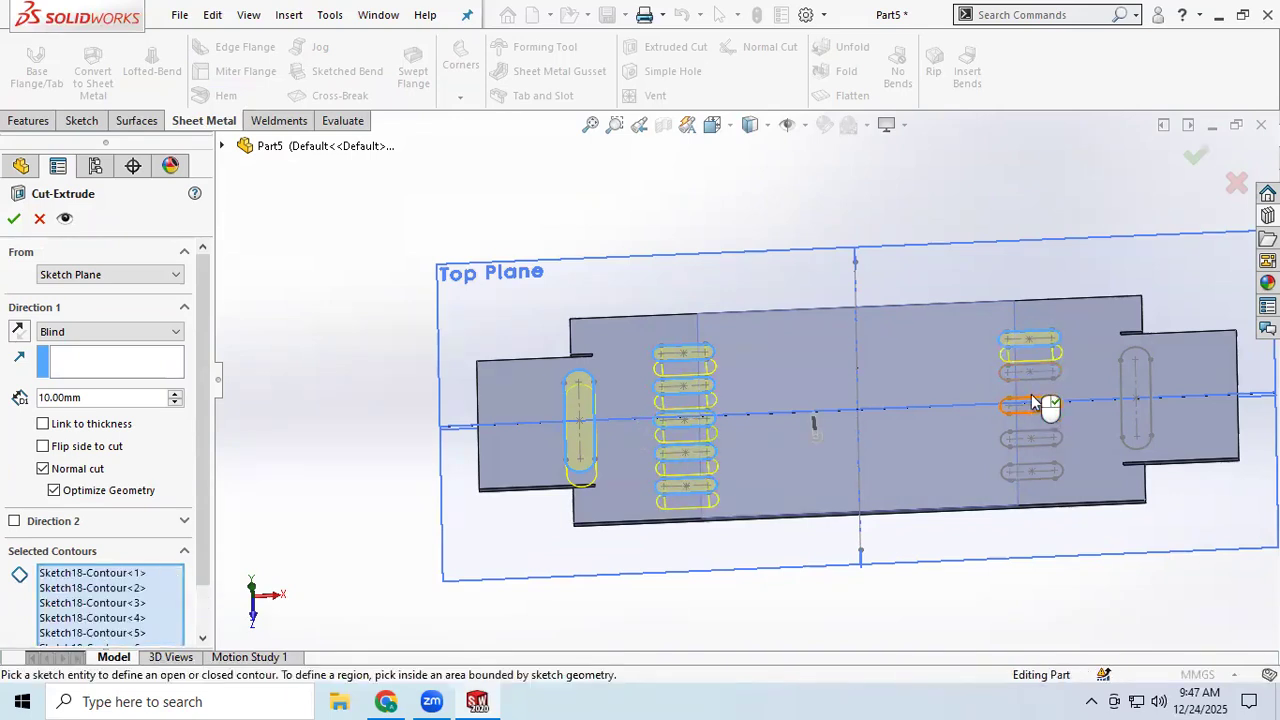
pyautogui.click(1032, 380)
pyautogui.click(1040, 412)
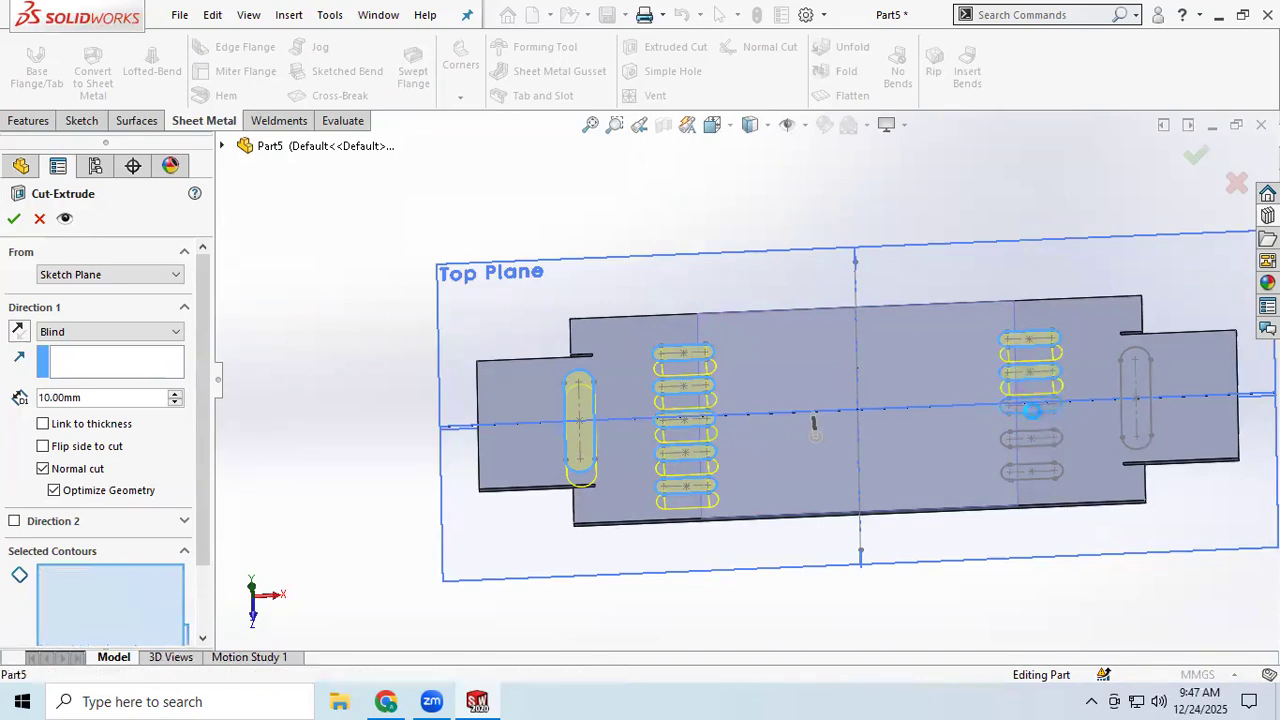
pyautogui.click(1036, 447)
pyautogui.click(1035, 479)
pyautogui.click(1124, 428)
pyautogui.moveTo(1063, 575); pyautogui.dragTo(1066, 438, button='middle')
pyautogui.click(13, 219)
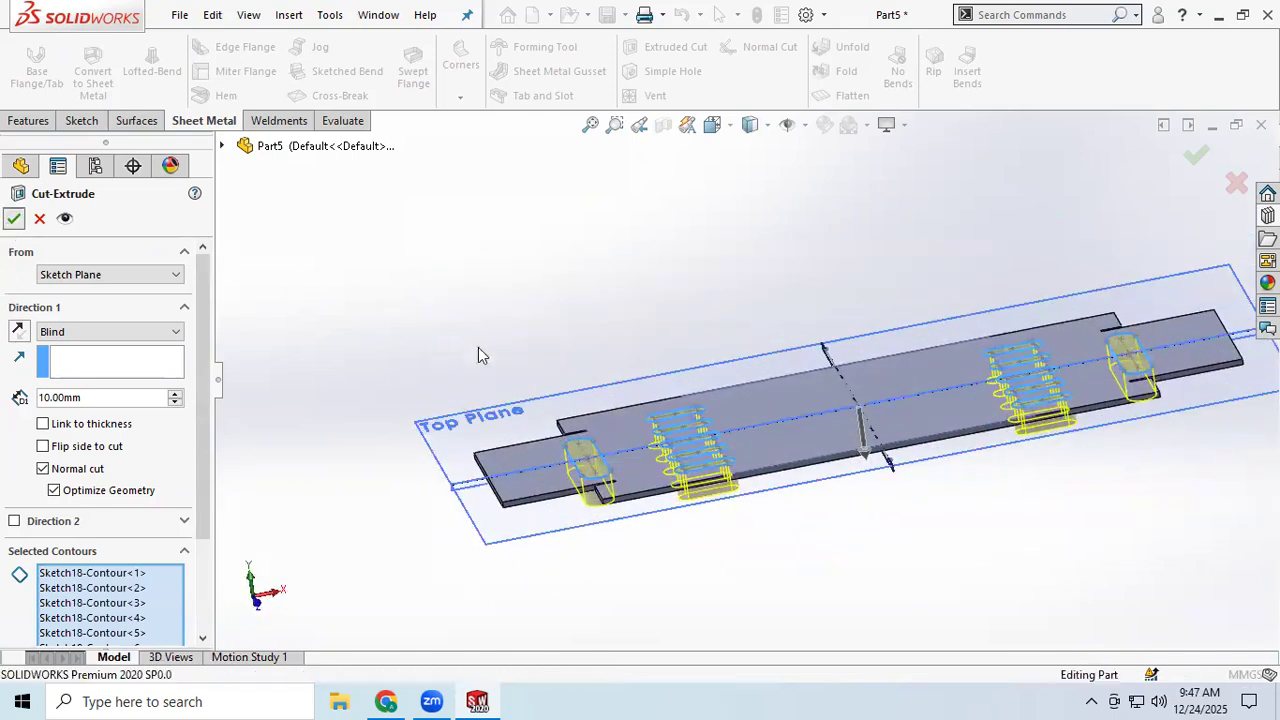
# - Fold all four edge bends of the slotted flat part, with the central face fixed
pyautogui.moveTo(480, 357); pyautogui.dragTo(638, 478, button='middle')
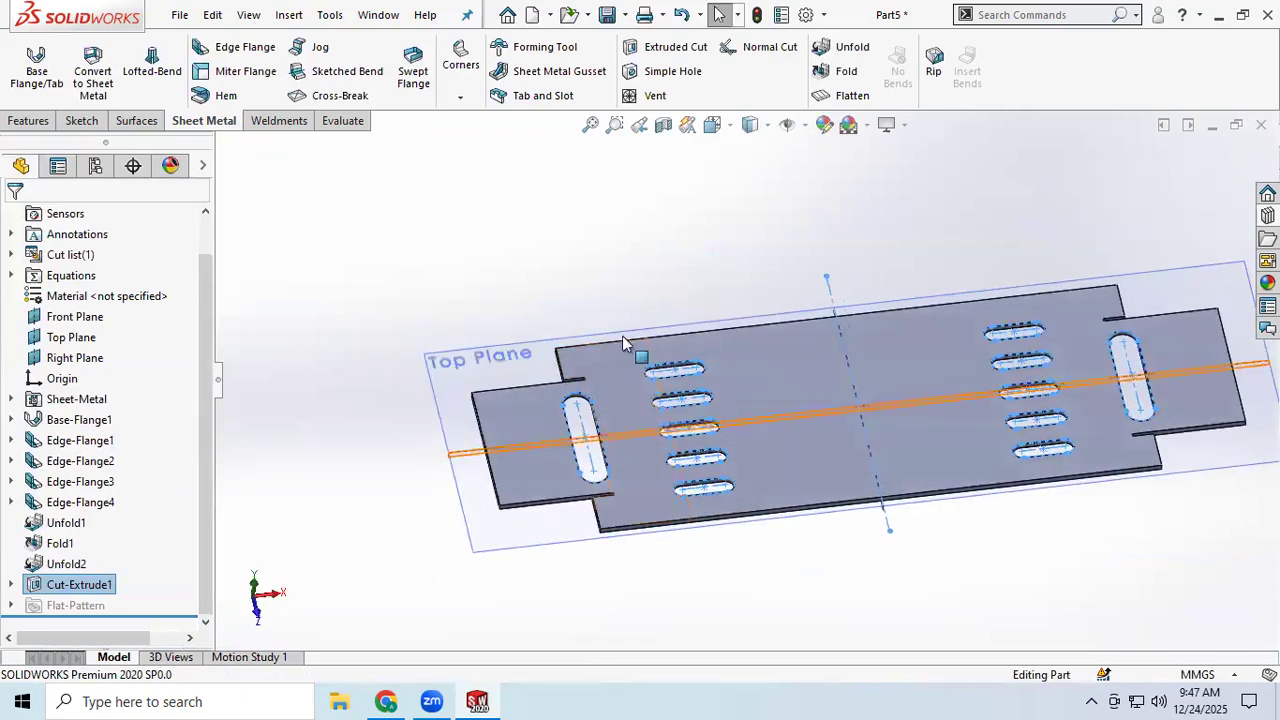
pyautogui.click(847, 72)
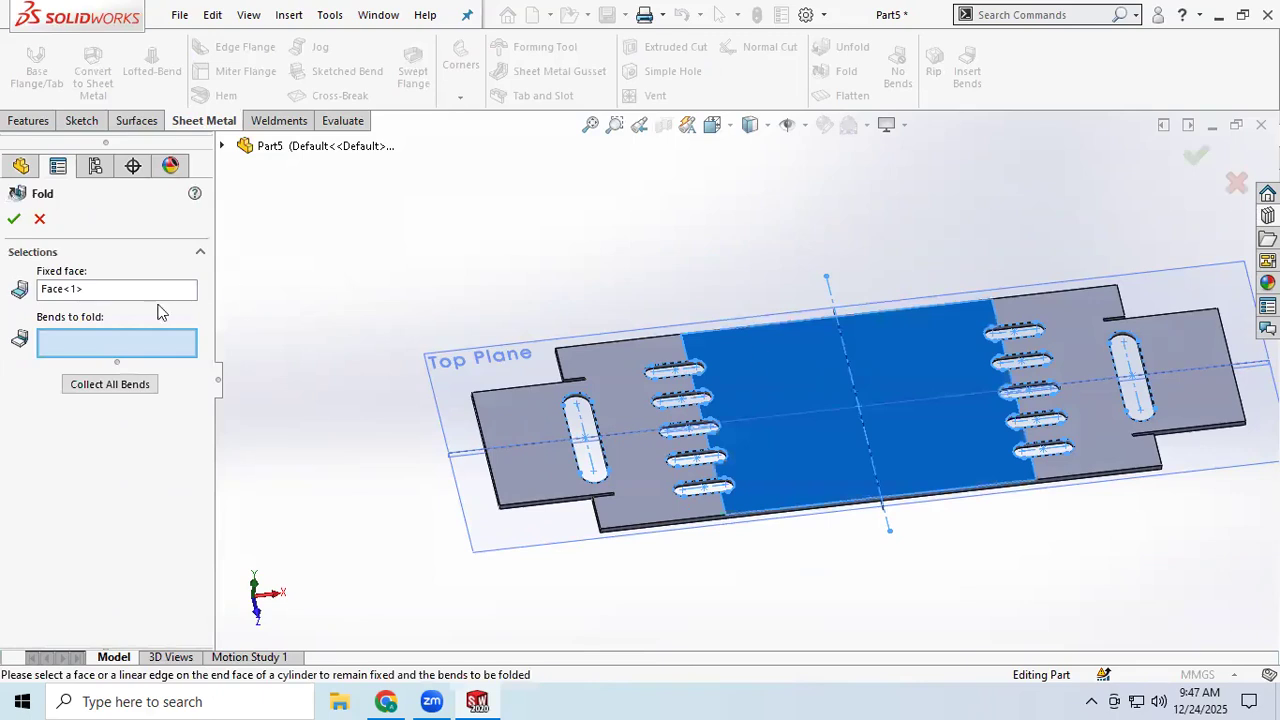
pyautogui.click(78, 388)
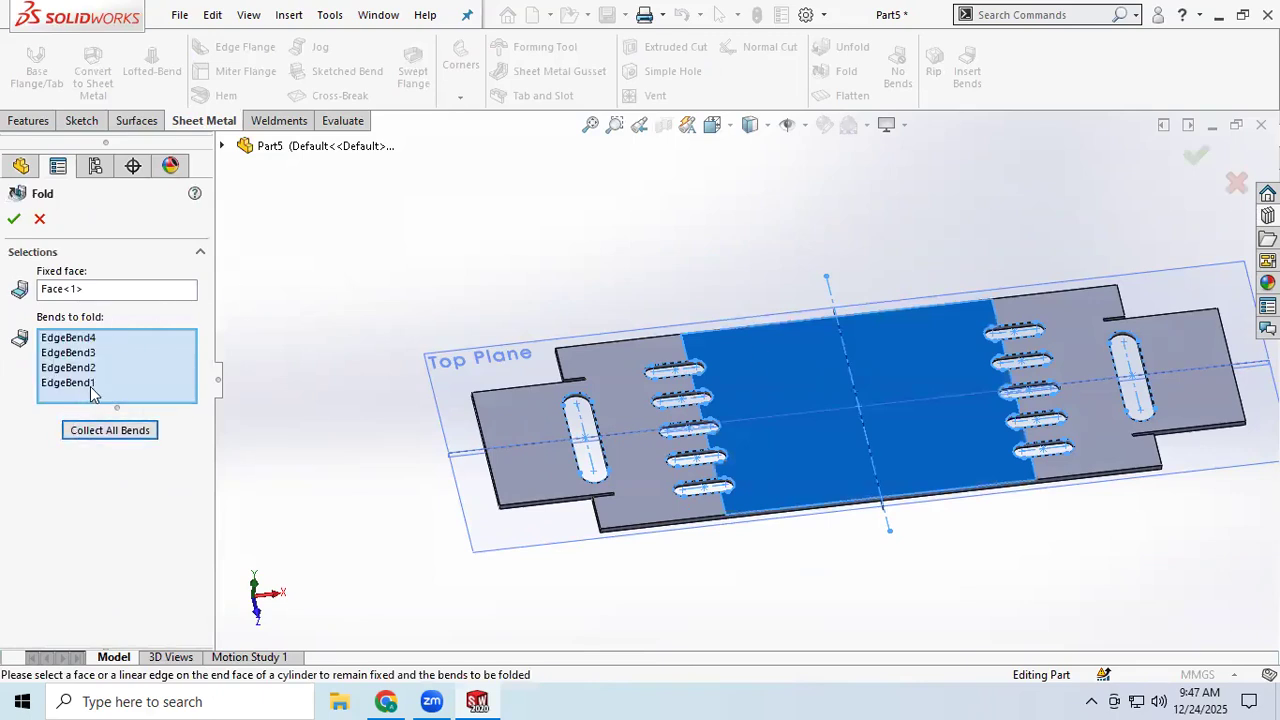
pyautogui.click(13, 221)
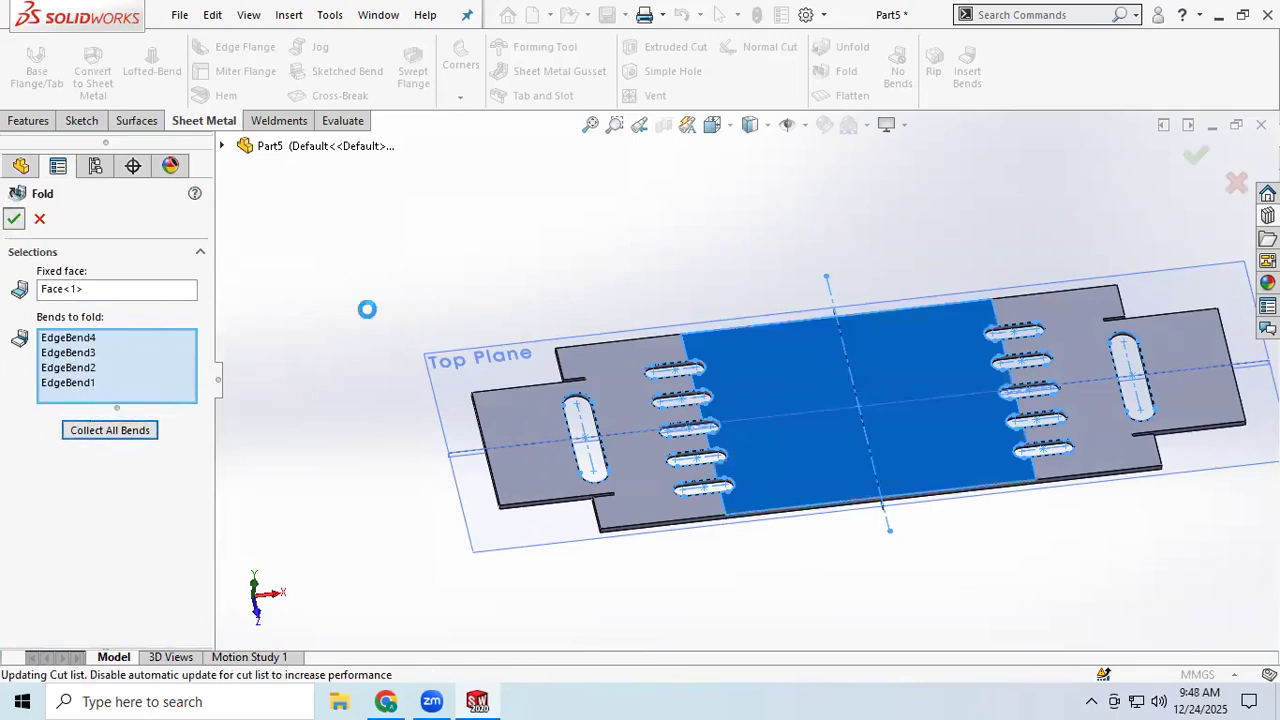
# - Start a new sketch on the underside face of the base flange
pyautogui.moveTo(709, 423); pyautogui.dragTo(557, 130, button='middle')
pyautogui.moveTo(557, 131); pyautogui.dragTo(660, 305, button='middle')
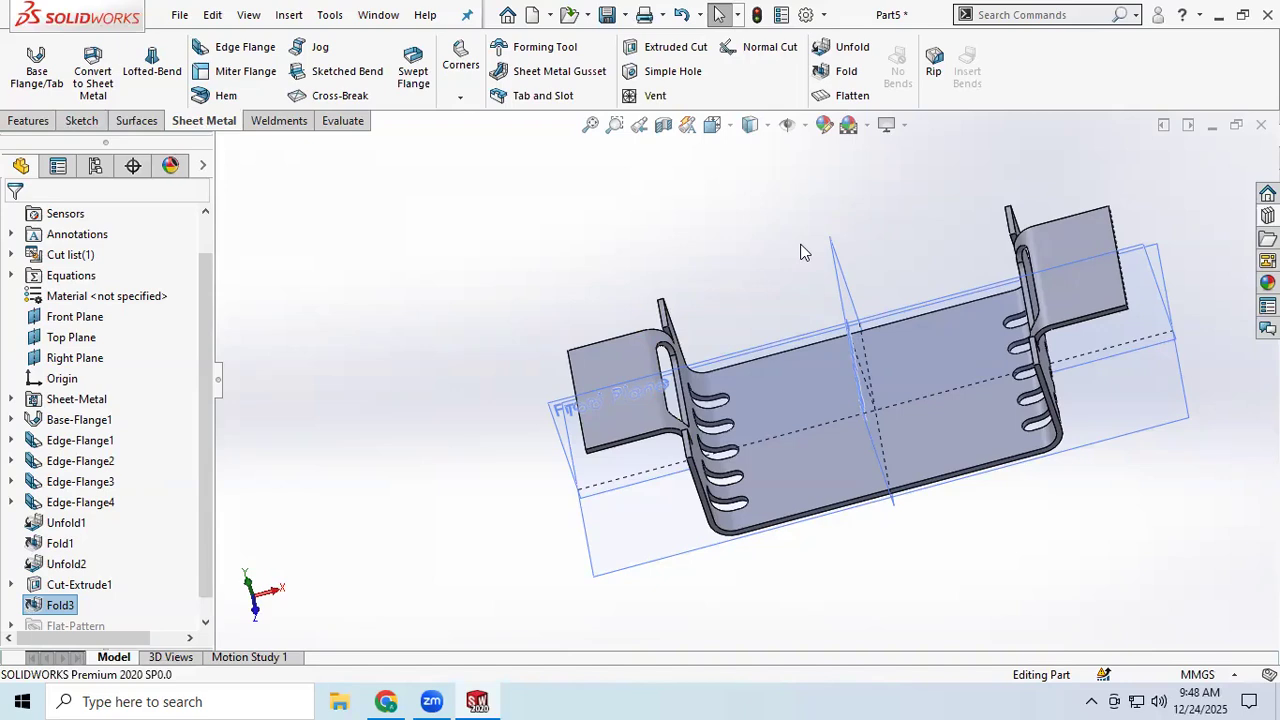
pyautogui.scroll(-3, 881, 386)
pyautogui.scroll(1, 888, 388)
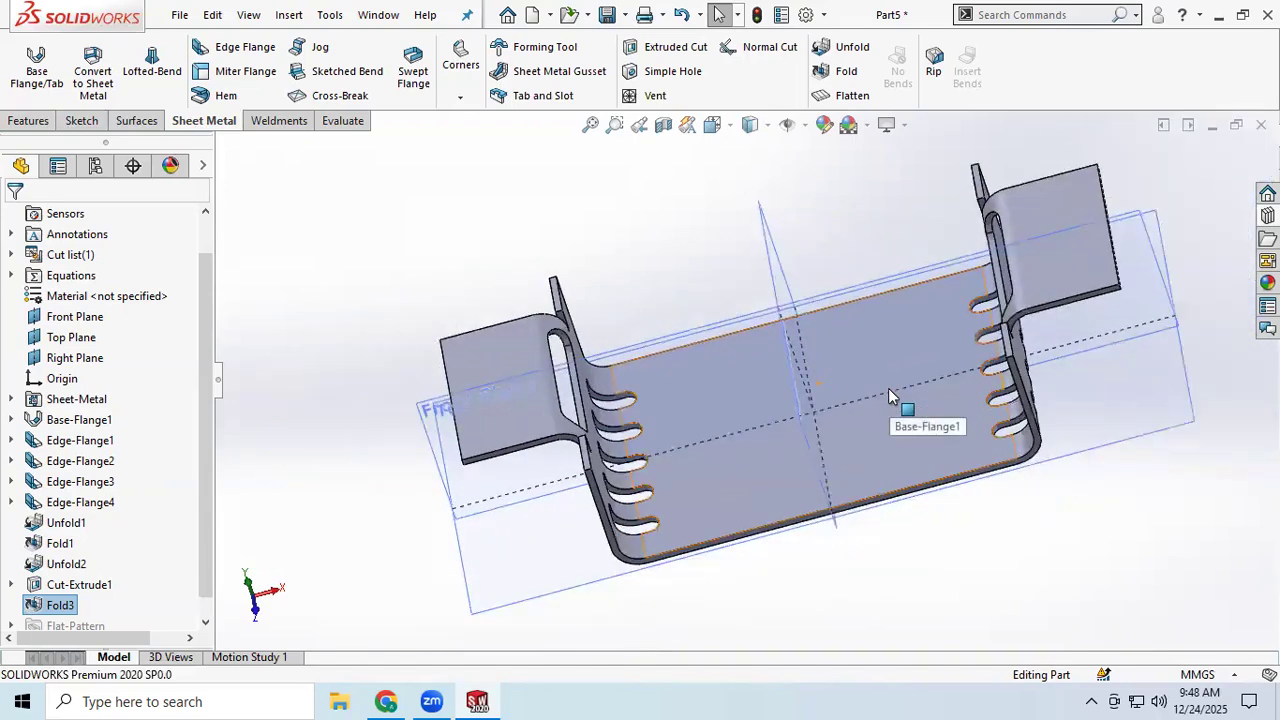
pyautogui.moveTo(877, 392); pyautogui.dragTo(846, 340, button='middle')
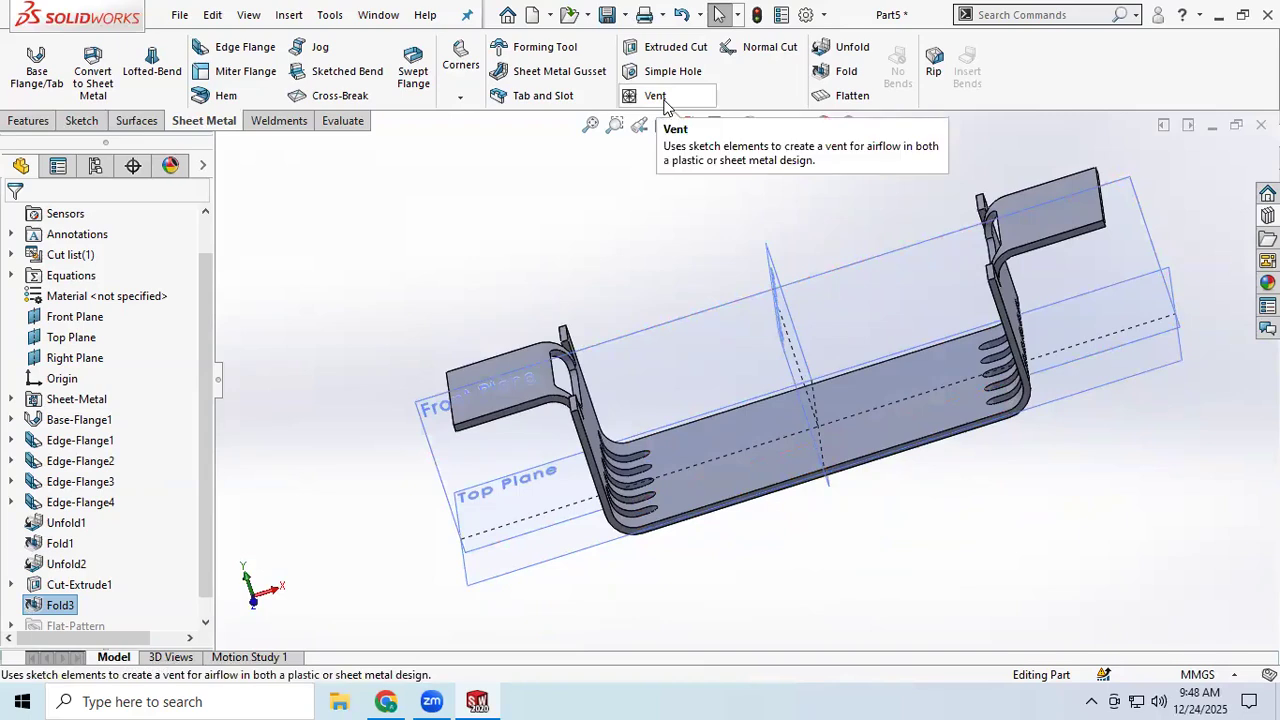
pyautogui.moveTo(843, 463)
pyautogui.mouseDown(button='middle')
pyautogui.moveTo(826, 320)
pyautogui.moveTo(862, 407)
pyautogui.moveTo(826, 416)
pyautogui.moveTo(783, 257)
pyautogui.mouseUp(button='middle')
pyautogui.click(829, 336)
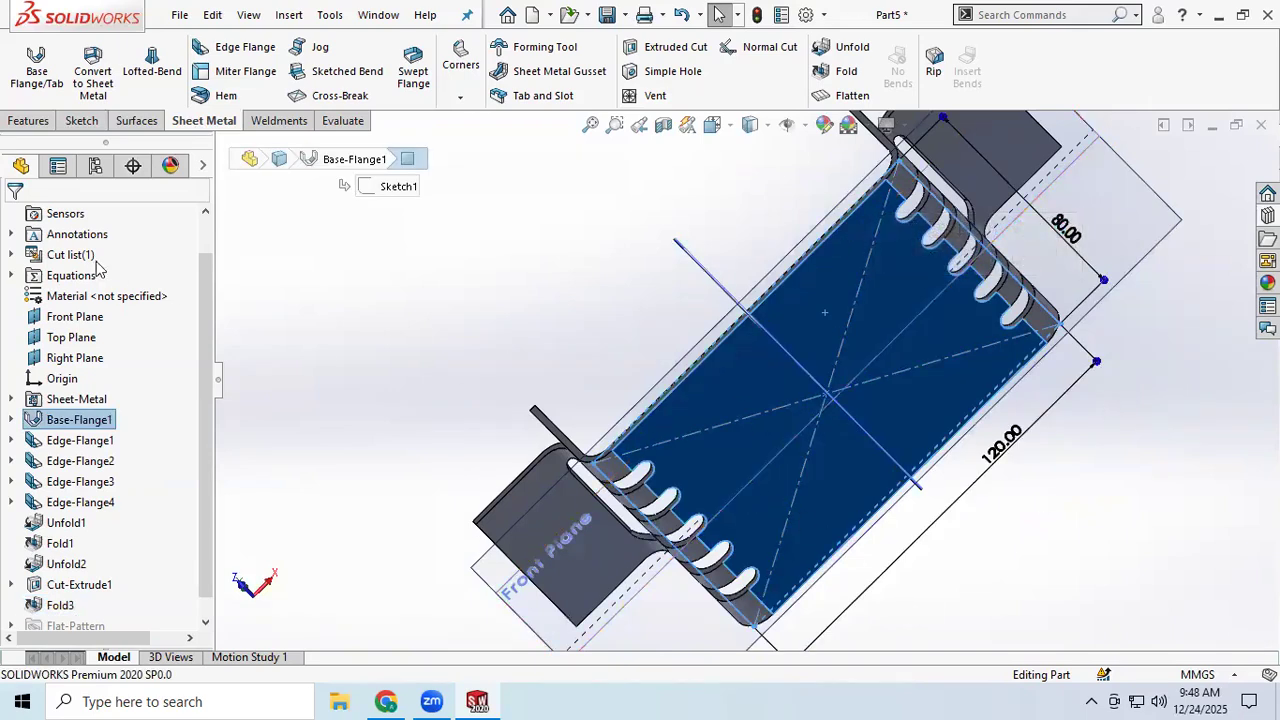
pyautogui.click(82, 120)
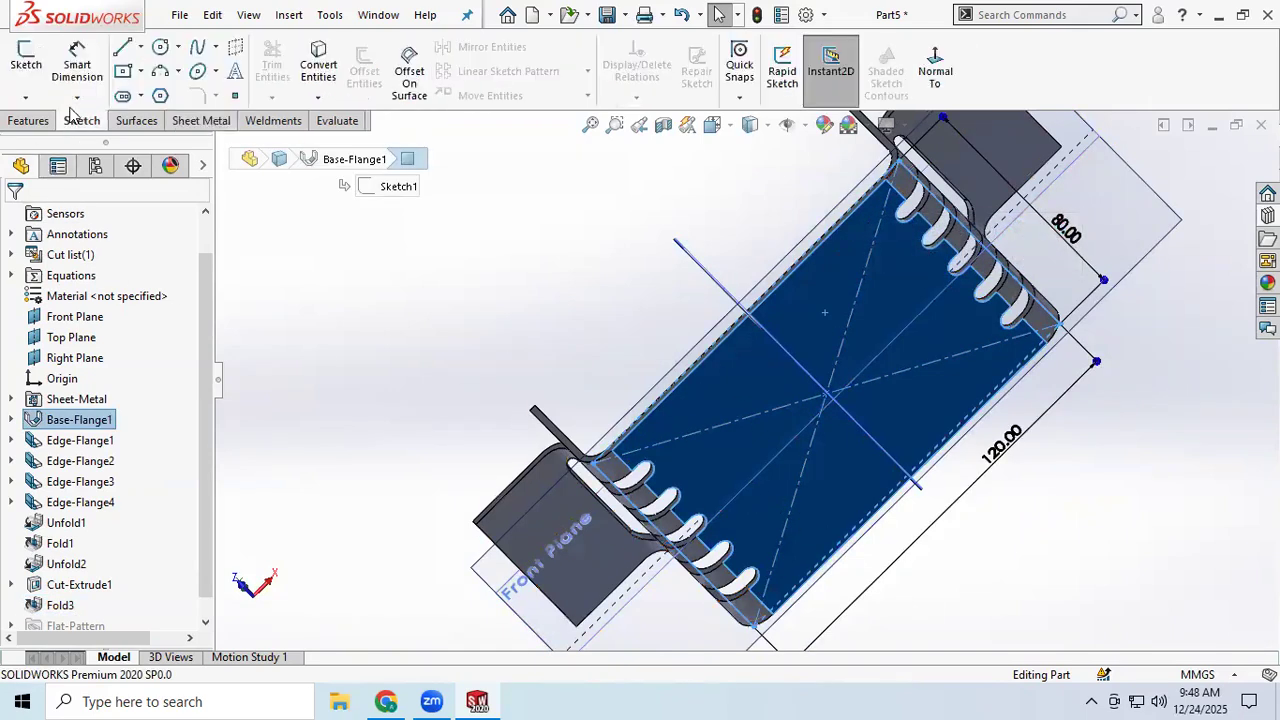
pyautogui.click(22, 68)
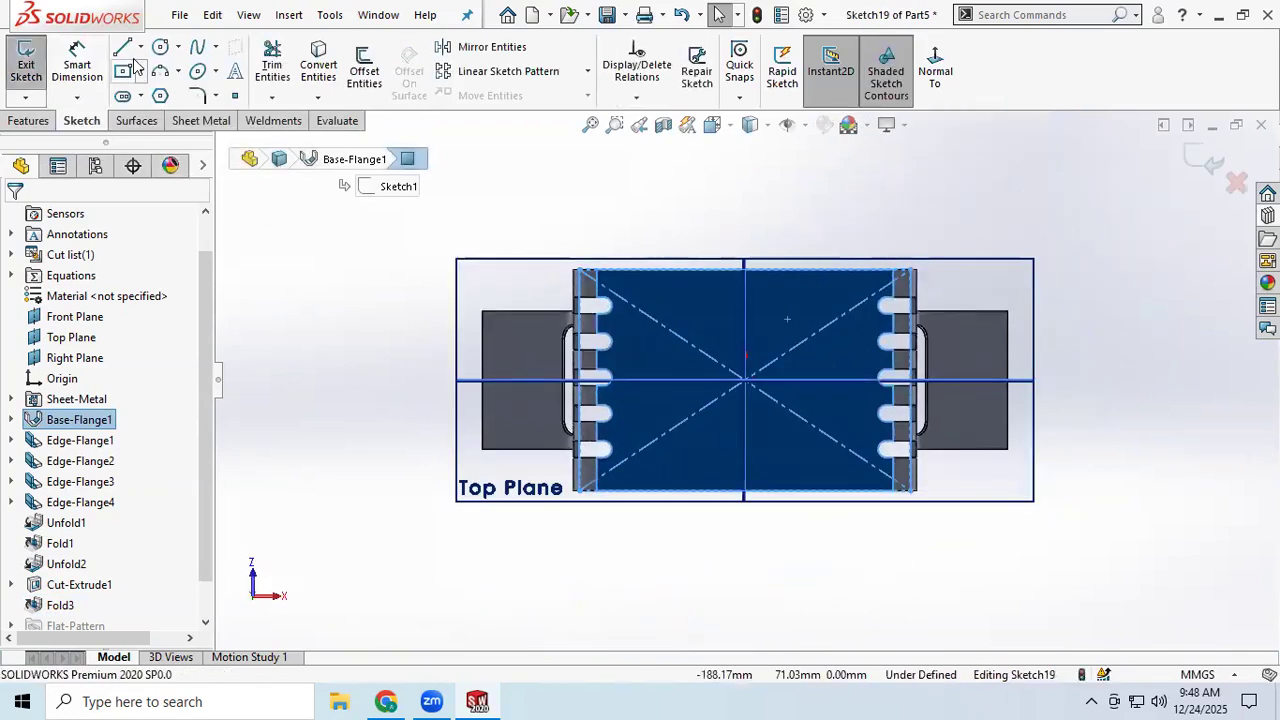
# - Sketch a center rectangle about 74 × 65 mm from the origin on the base flange's underside
pyautogui.click(121, 78)
pyautogui.scroll(-3, 730, 460)
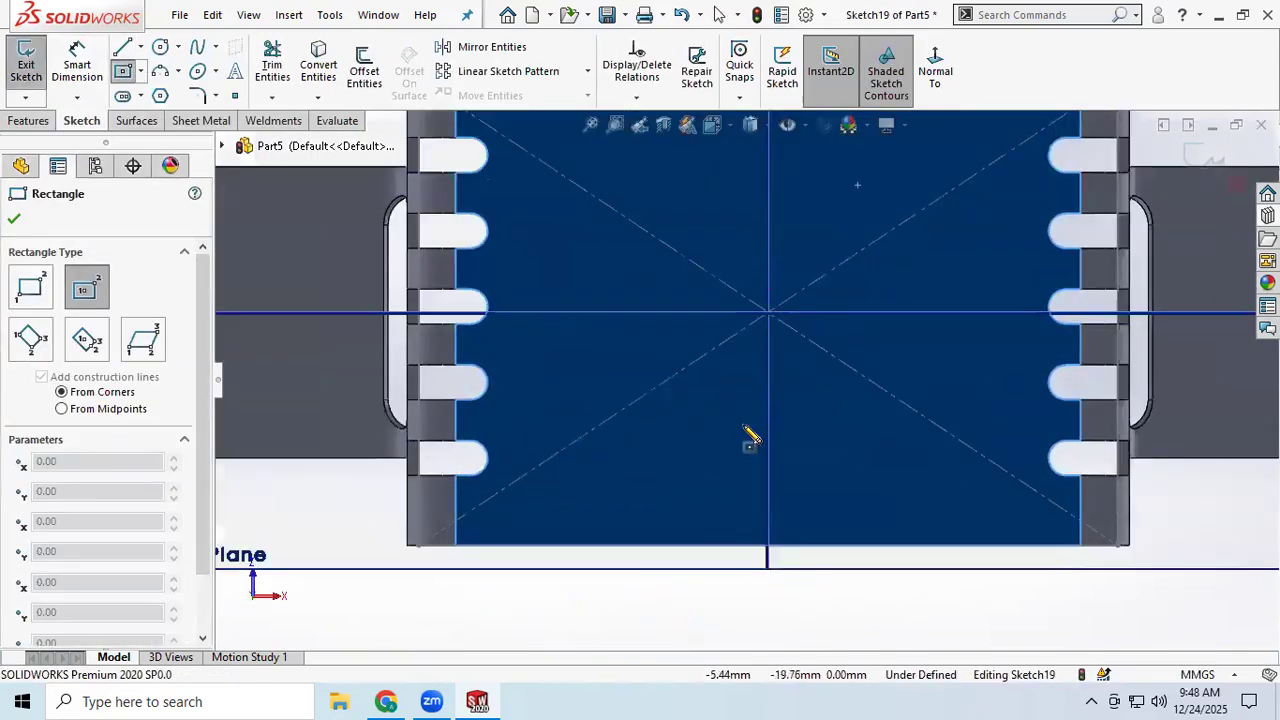
pyautogui.scroll(2, 790, 358)
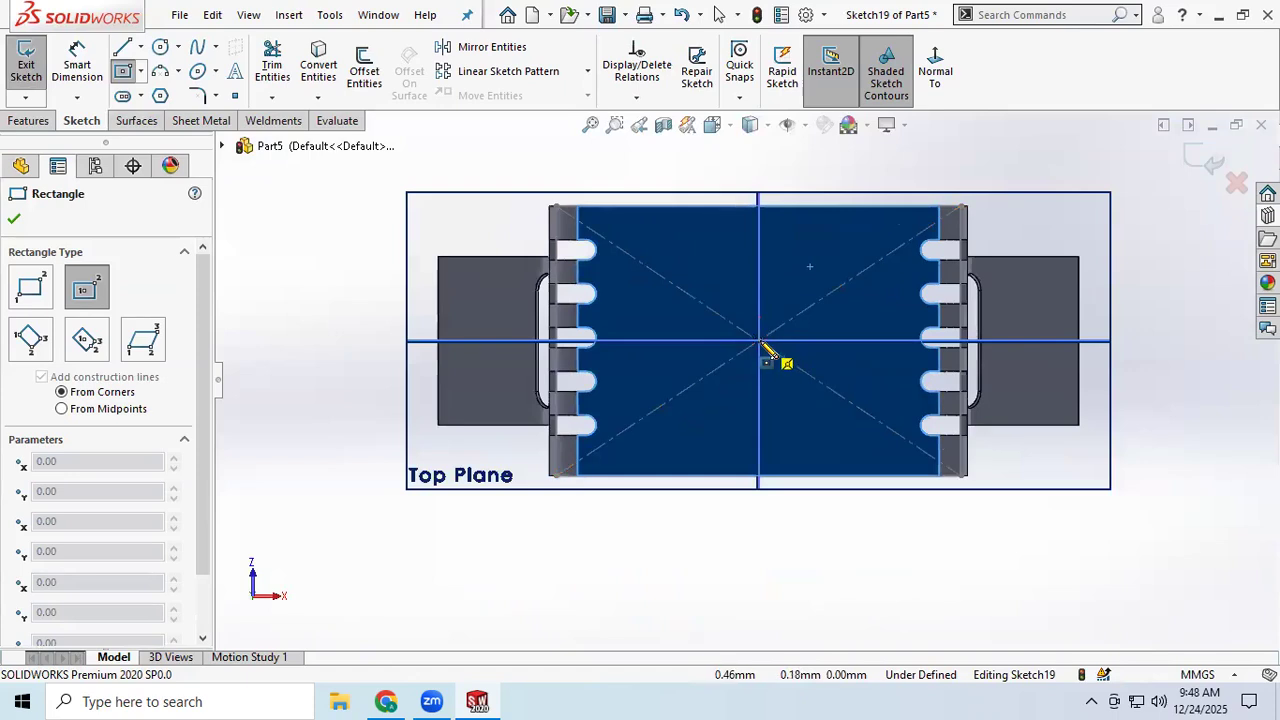
pyautogui.click(760, 343)
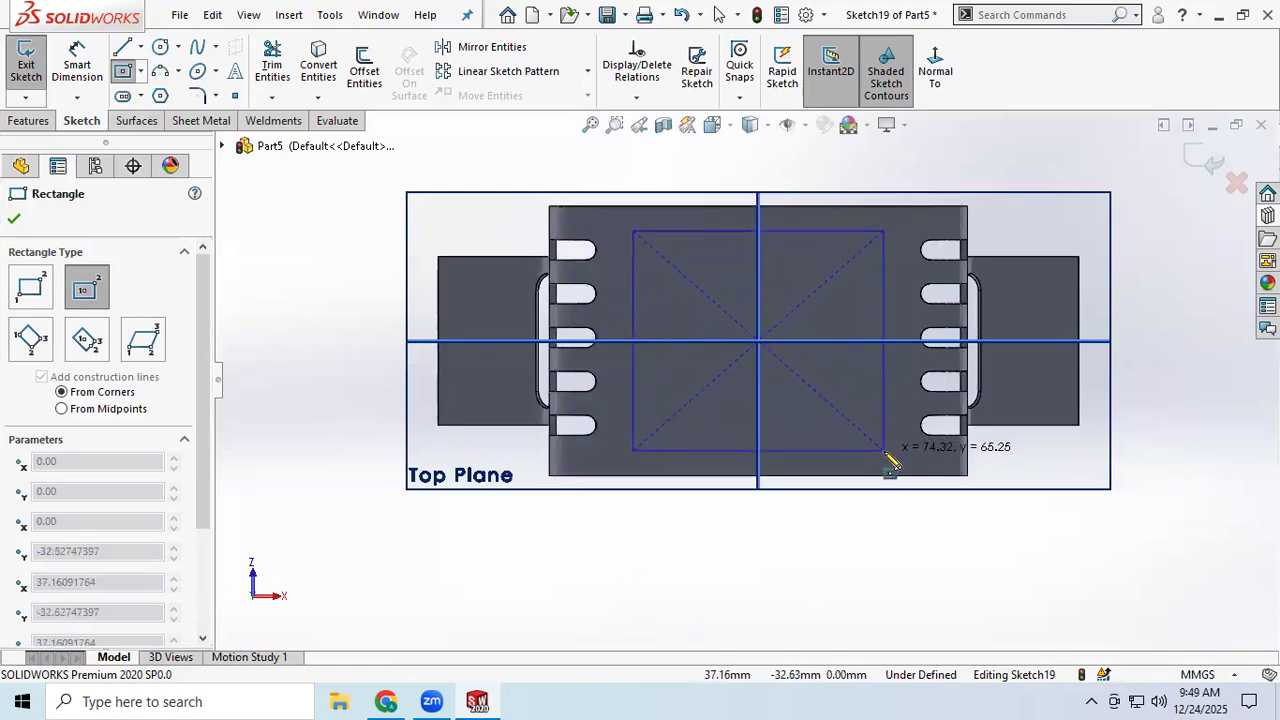
pyautogui.click(883, 450)
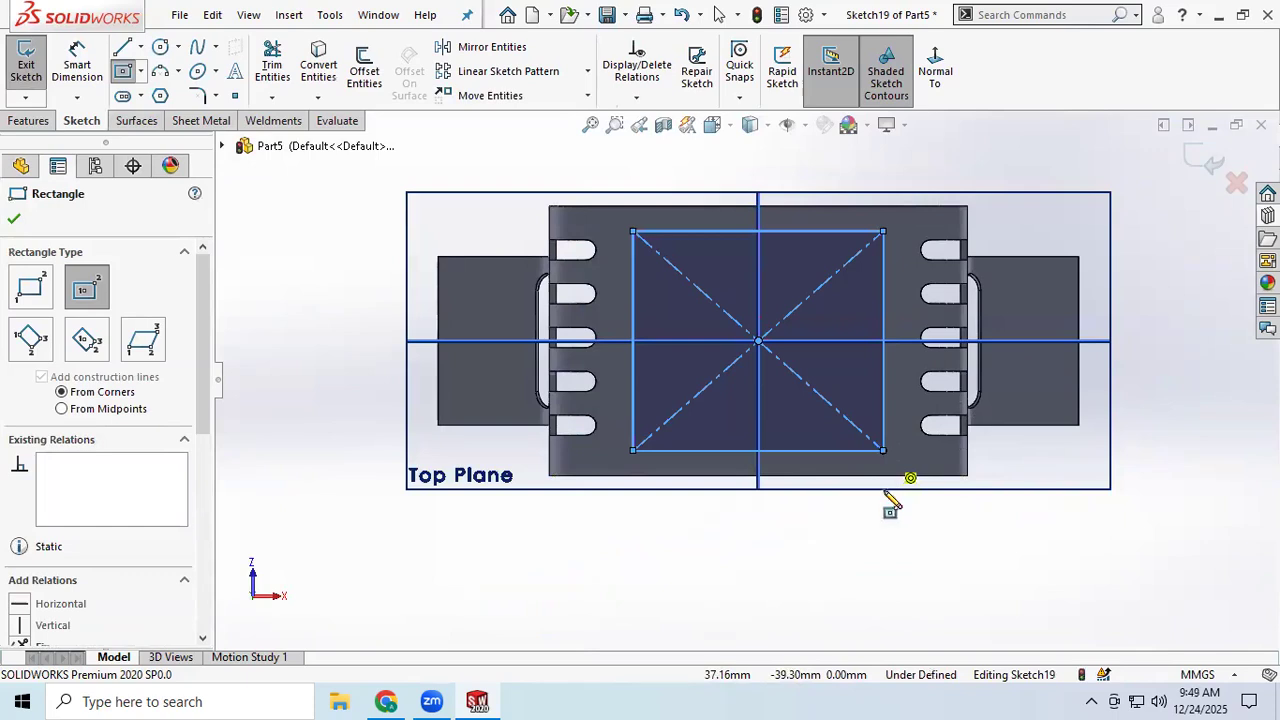
# - Sketch a circle centred on the origin inside the rectangle
pyautogui.click(160, 47)
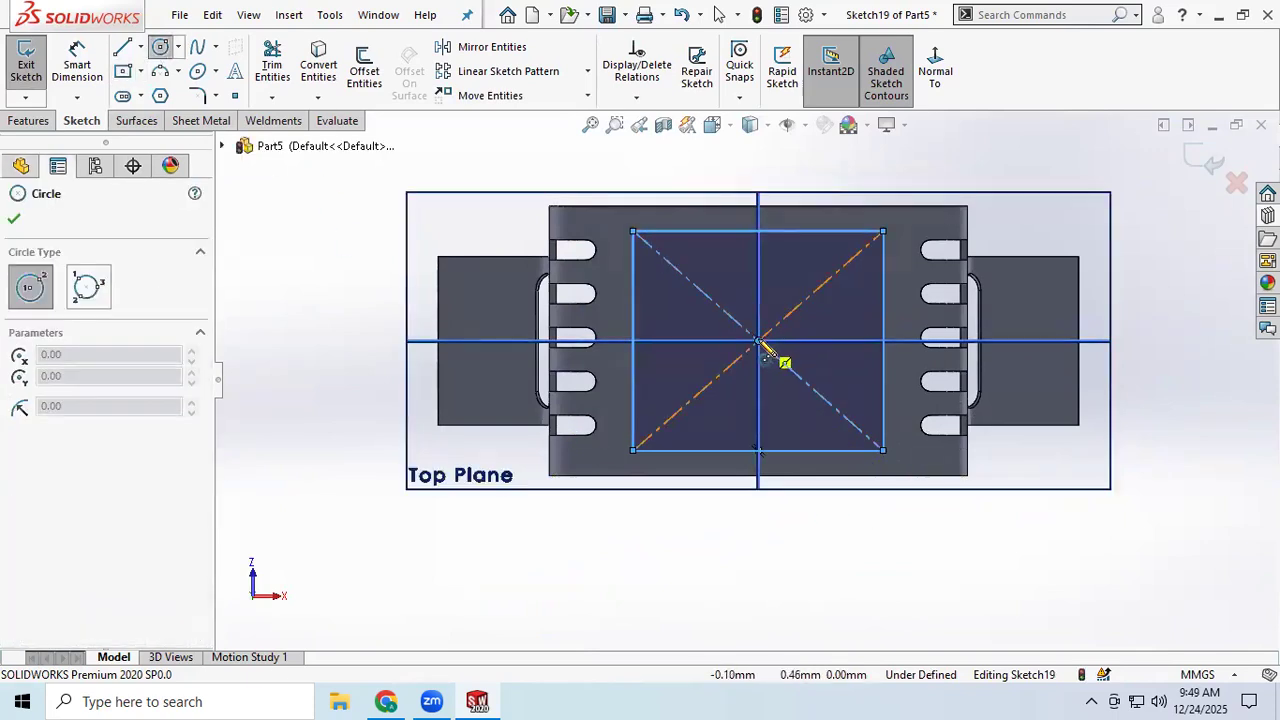
pyautogui.click(759, 342)
pyautogui.click(809, 407)
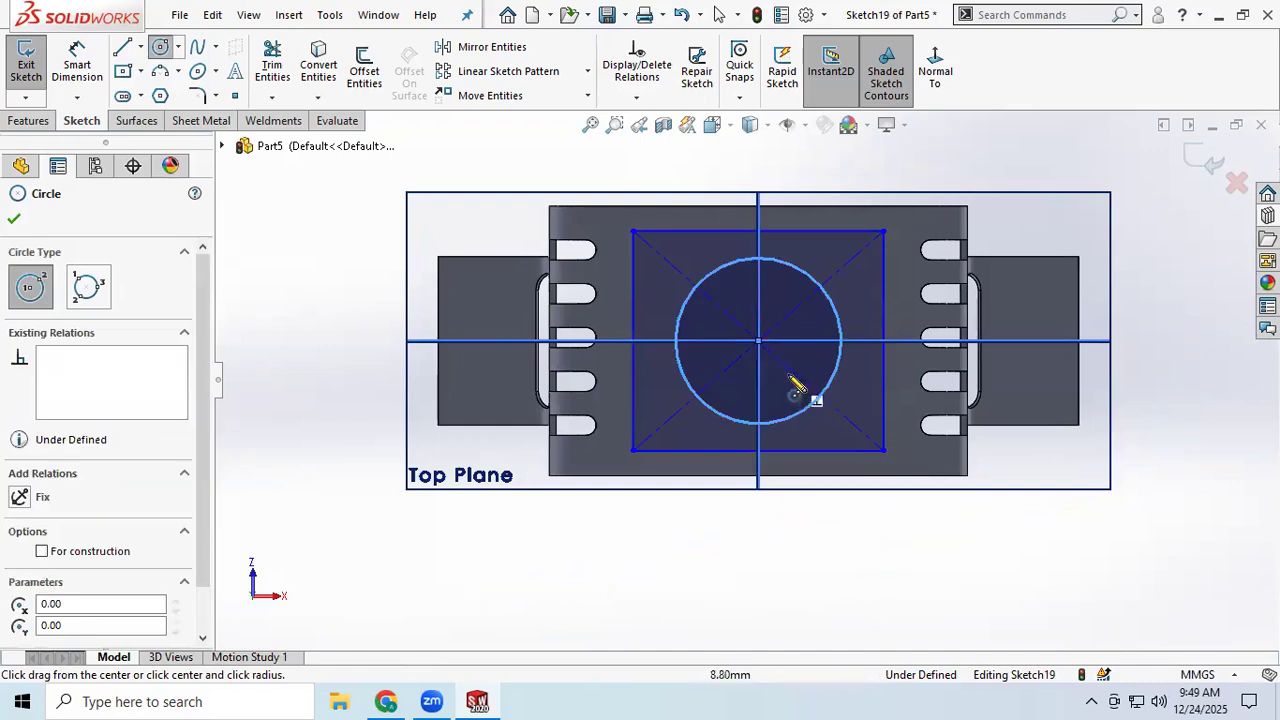
# - Sketch three smaller circles centred on the origin inside the first, the largest with a radius of about 14.6 mm and the smallest about 2.2 mm
pyautogui.scroll(-2, 795, 370)
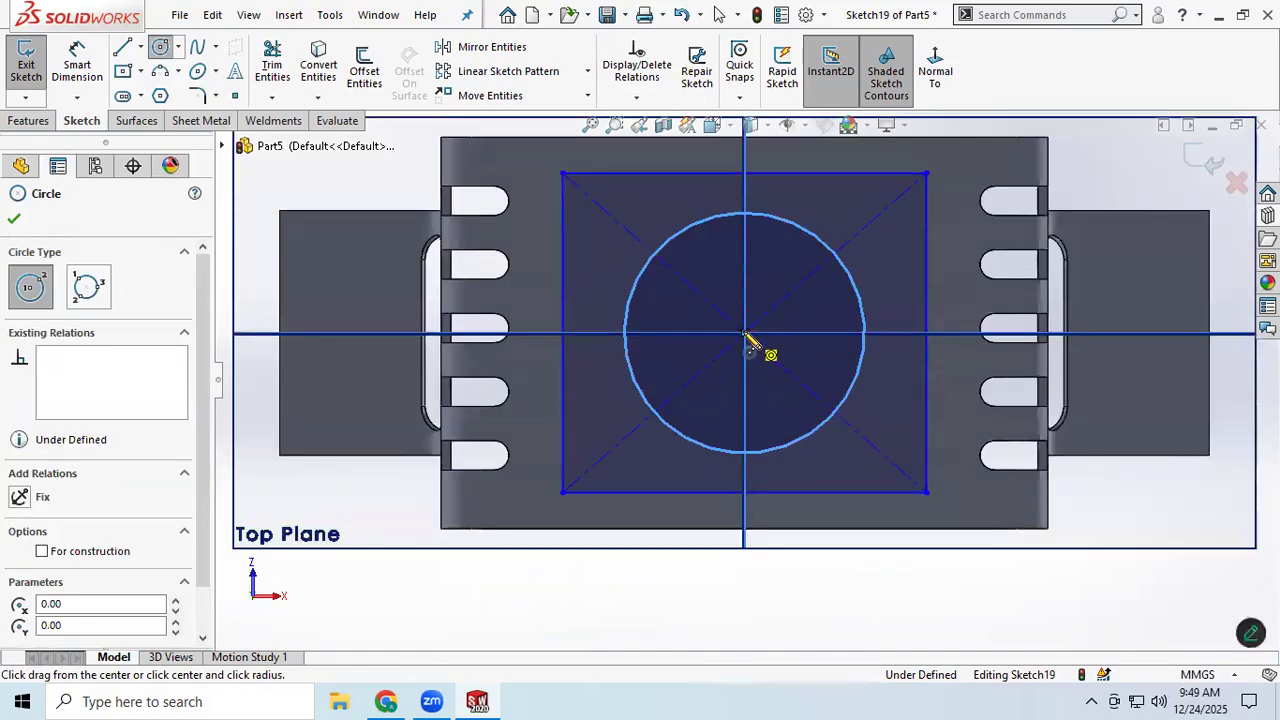
pyautogui.click(748, 338)
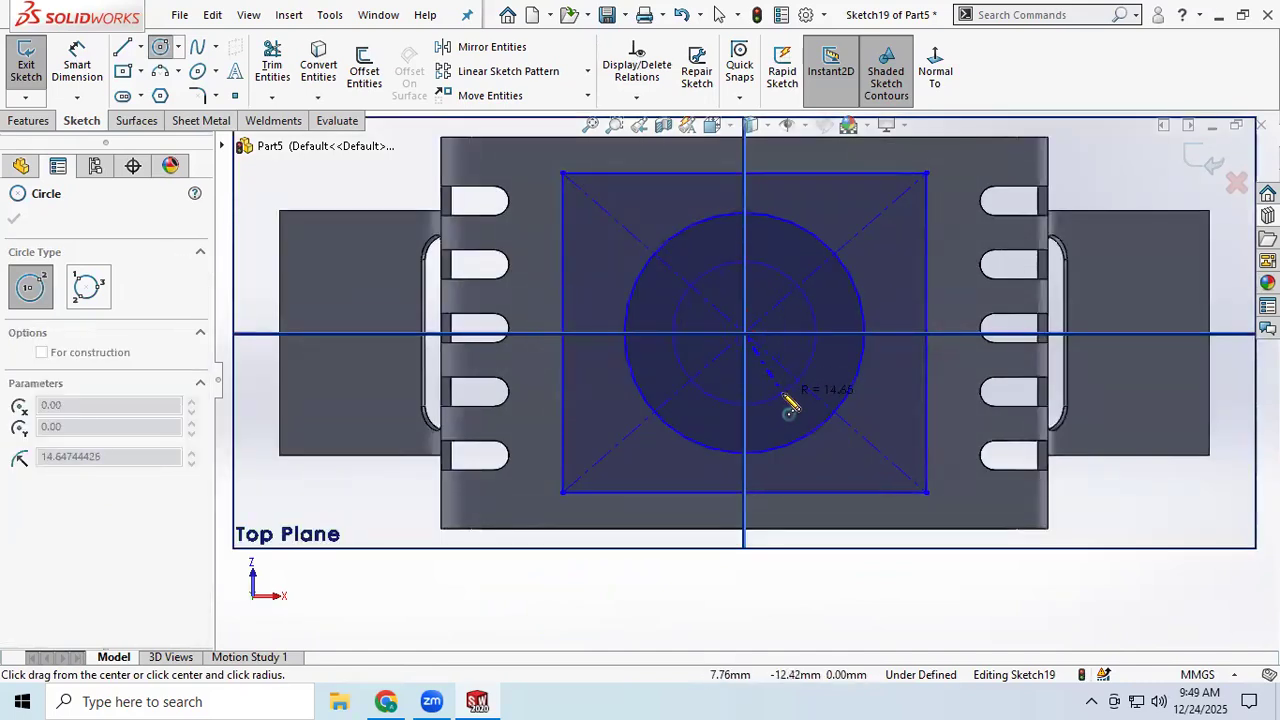
pyautogui.click(783, 394)
pyautogui.scroll(-2, 766, 358)
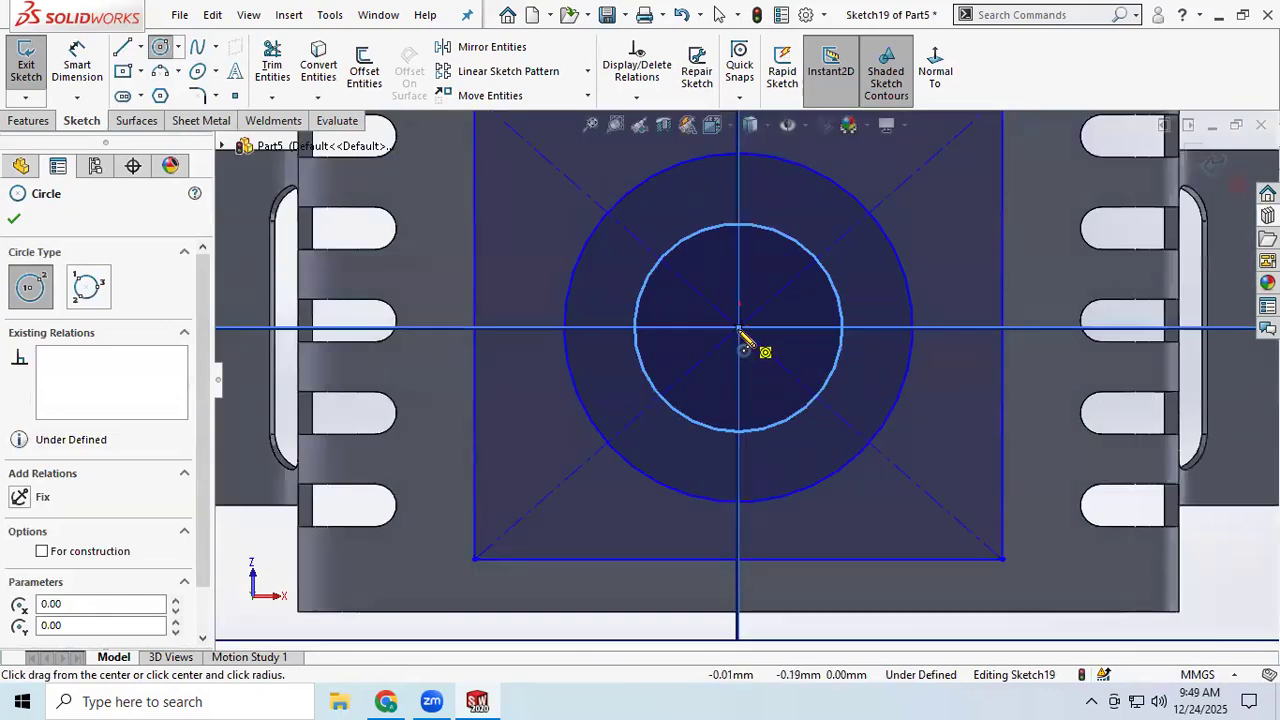
pyautogui.click(742, 333)
pyautogui.click(765, 376)
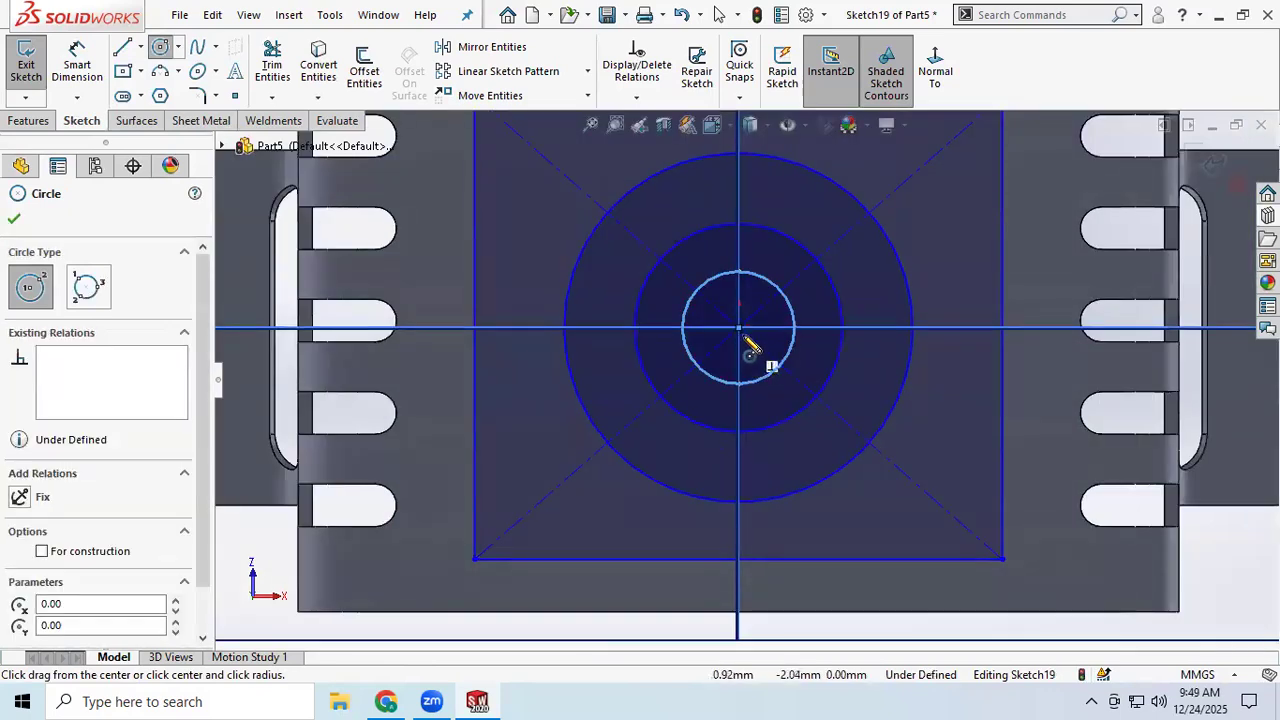
pyautogui.click(741, 331)
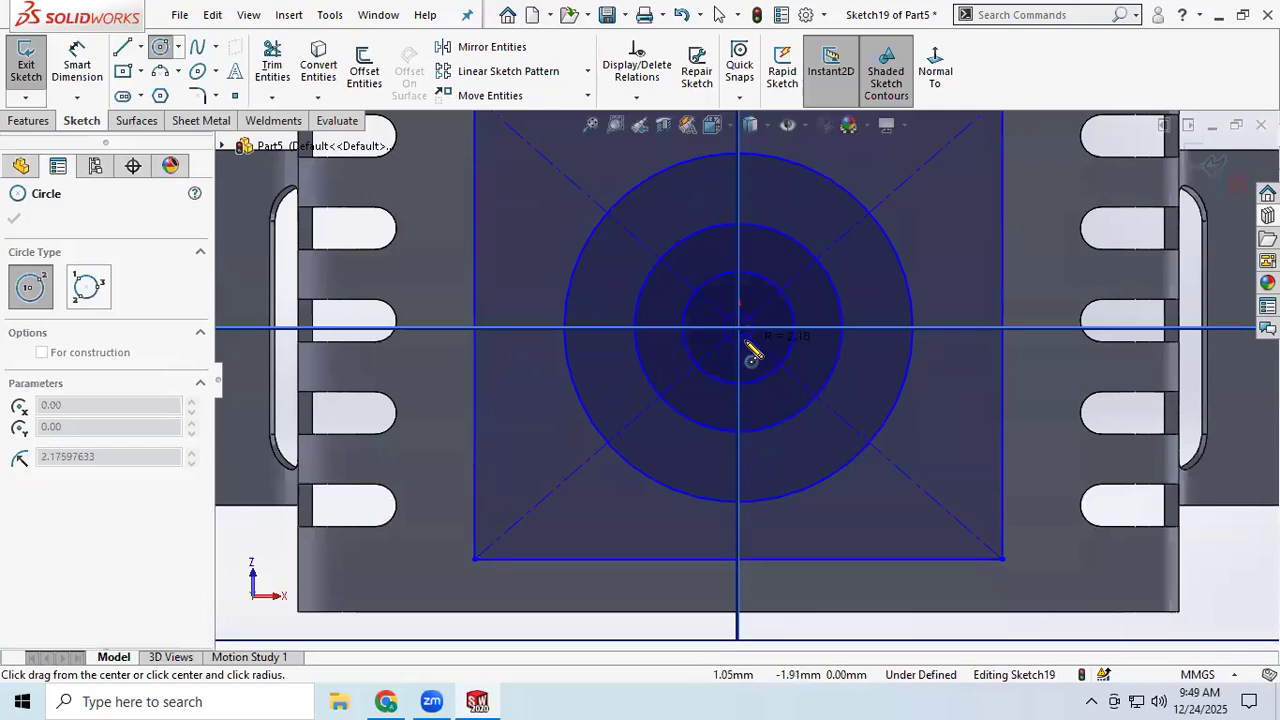
pyautogui.click(746, 342)
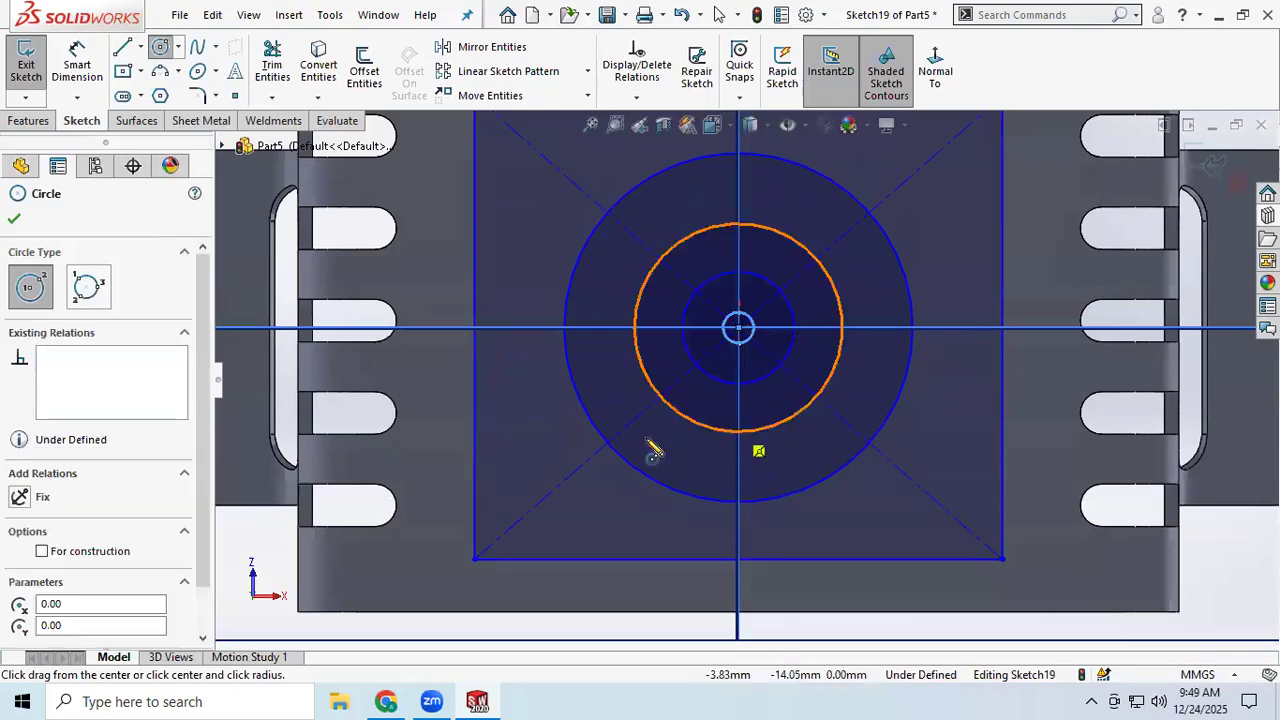
# - Draw lines along both diagonals of the rectangle and a horizontal line joining the midpoints of its vertical sides
pyautogui.click(121, 50)
pyautogui.hotkey('ctrl', '8')
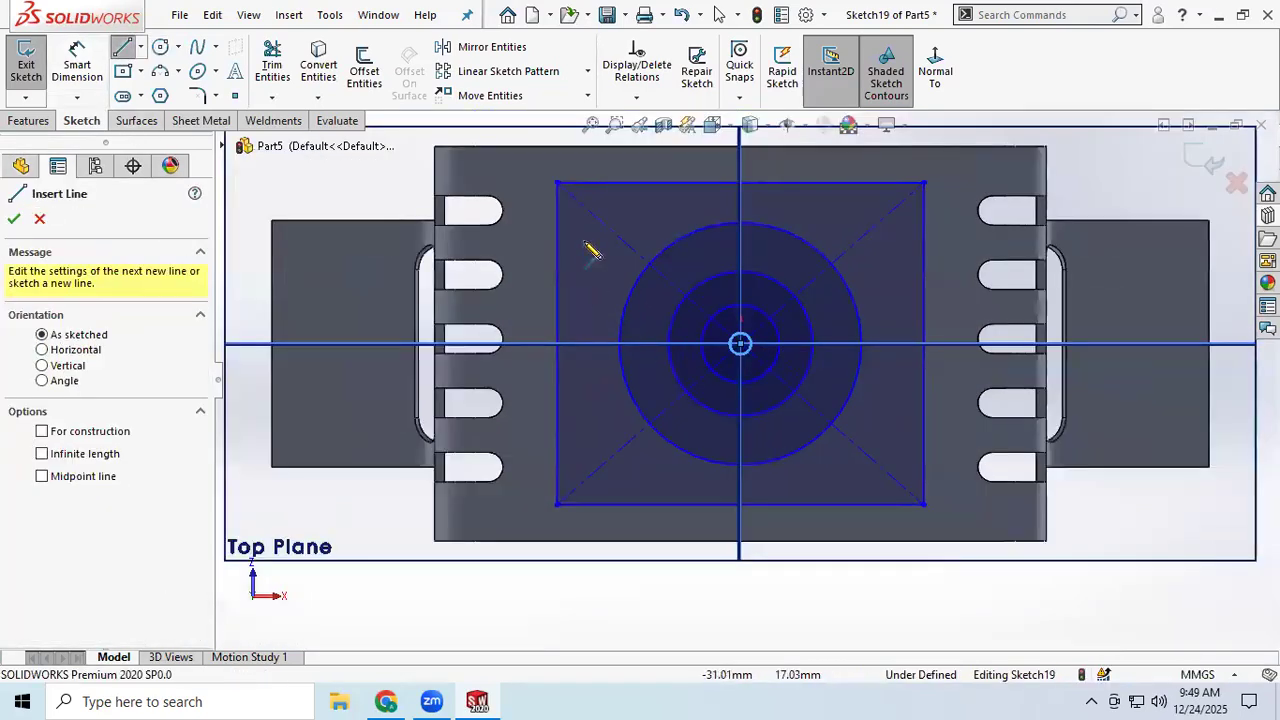
pyautogui.click(562, 187)
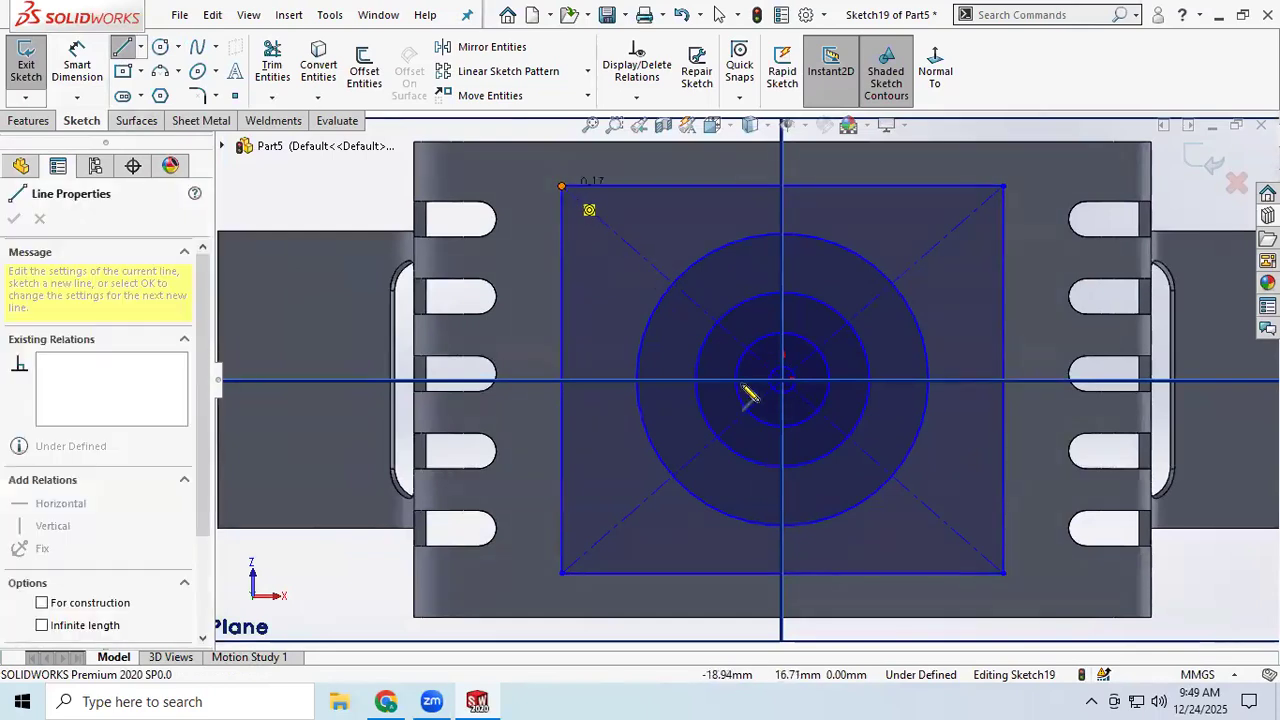
pyautogui.click(1003, 573)
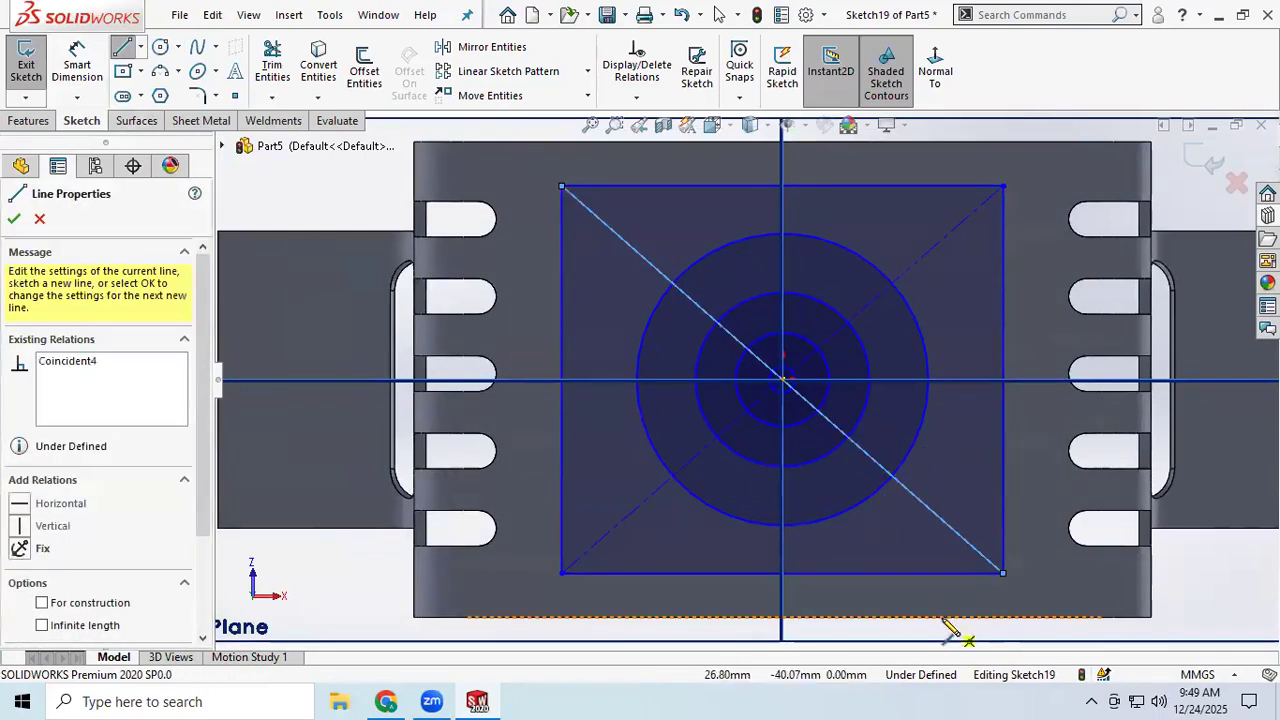
pyautogui.click(1004, 187)
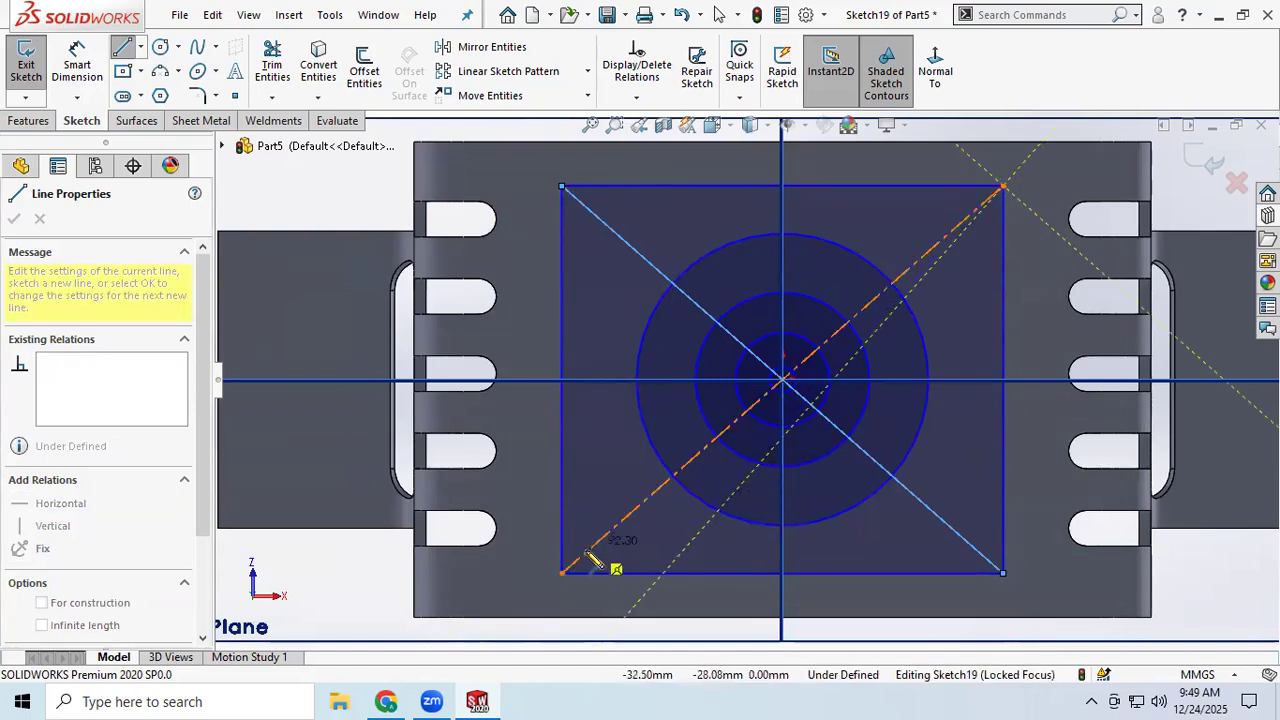
pyautogui.click(562, 573)
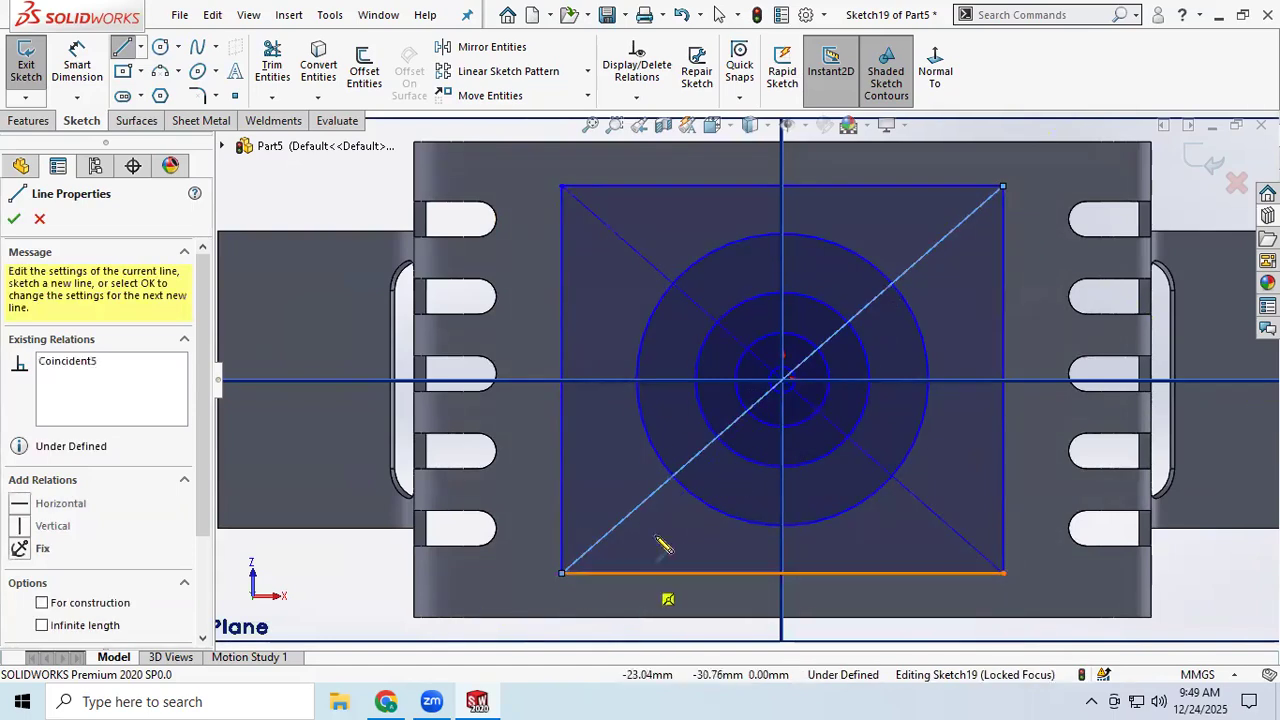
pyautogui.click(562, 380)
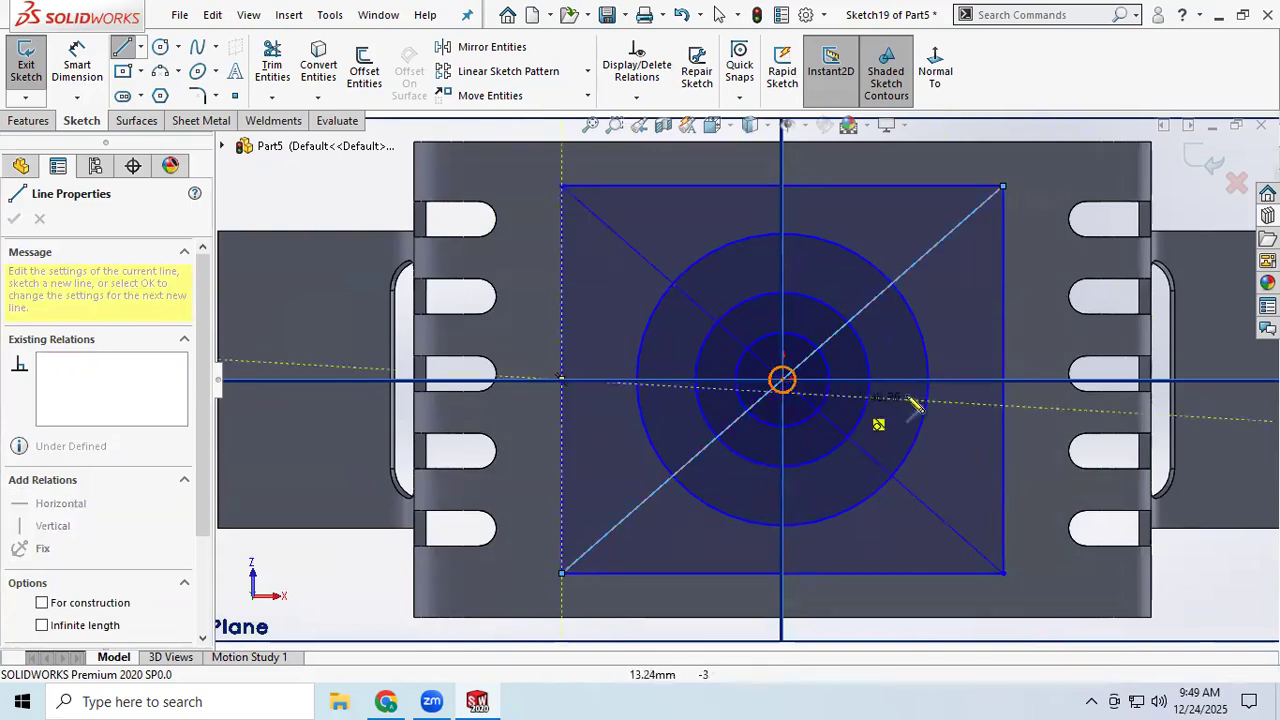
pyautogui.click(1004, 381)
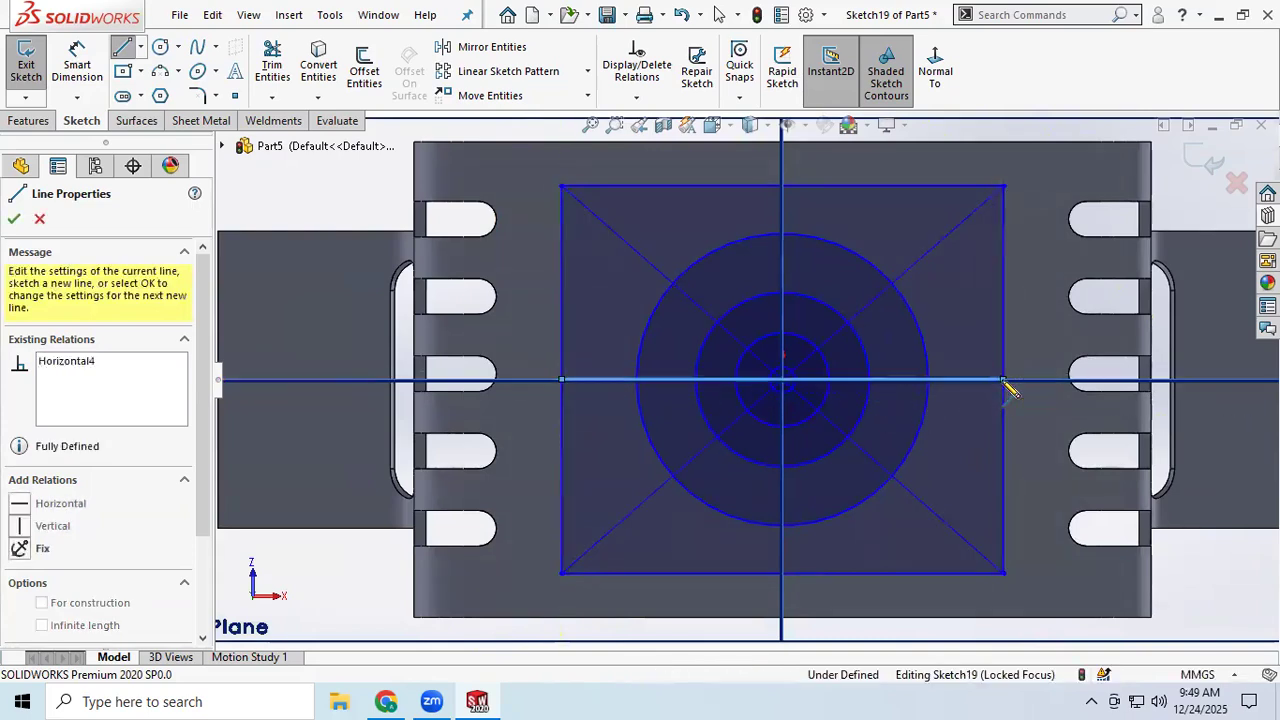
pyautogui.click(785, 187)
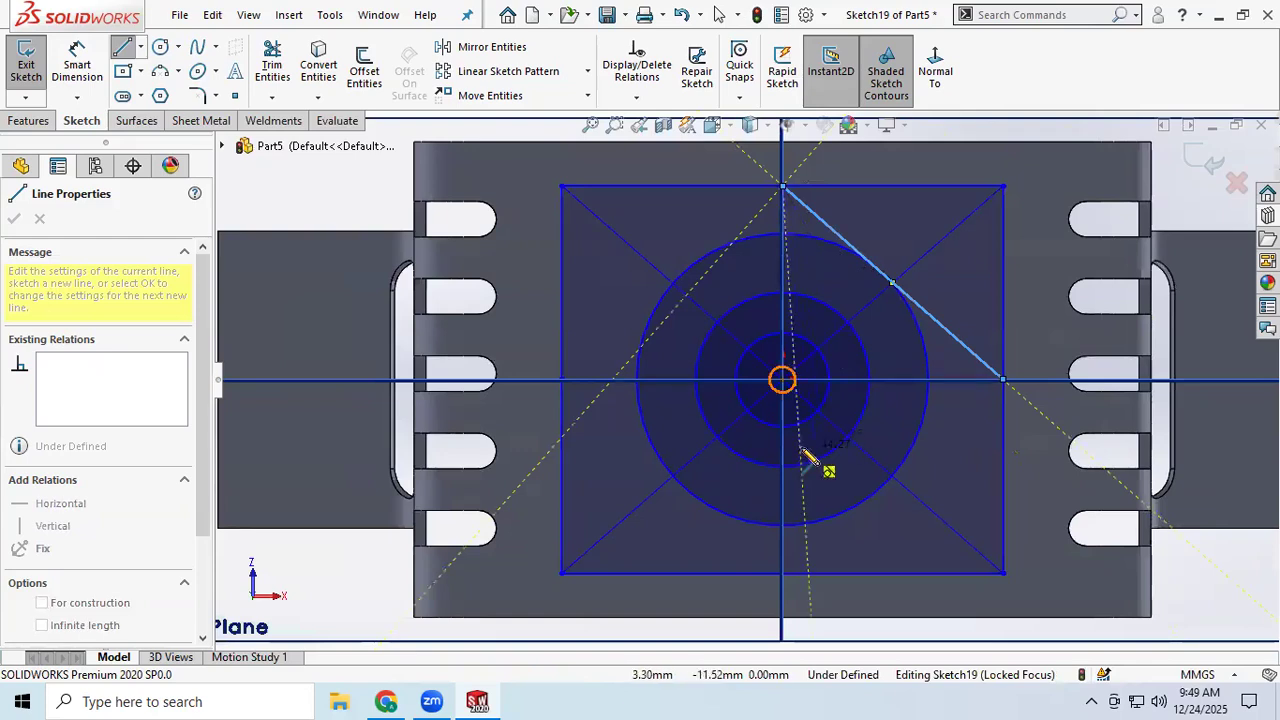
pyautogui.rightClick(866, 358)
pyautogui.click(870, 358)
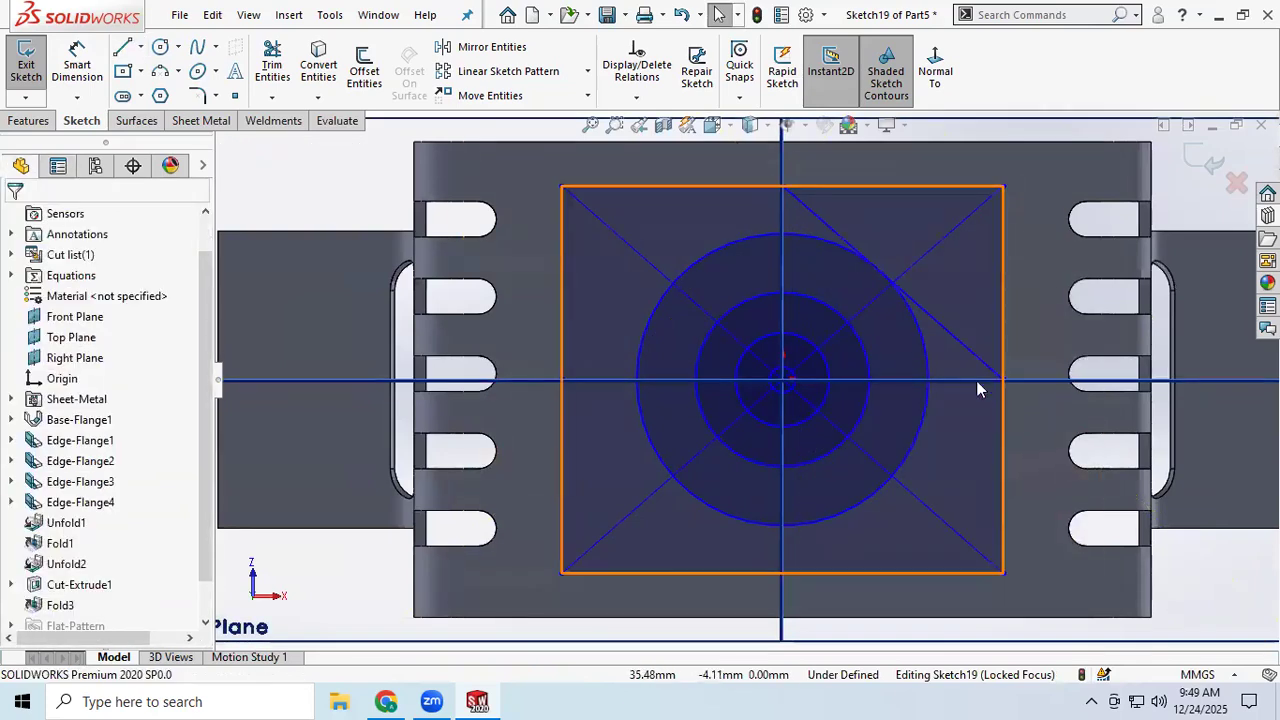
pyautogui.click(965, 355)
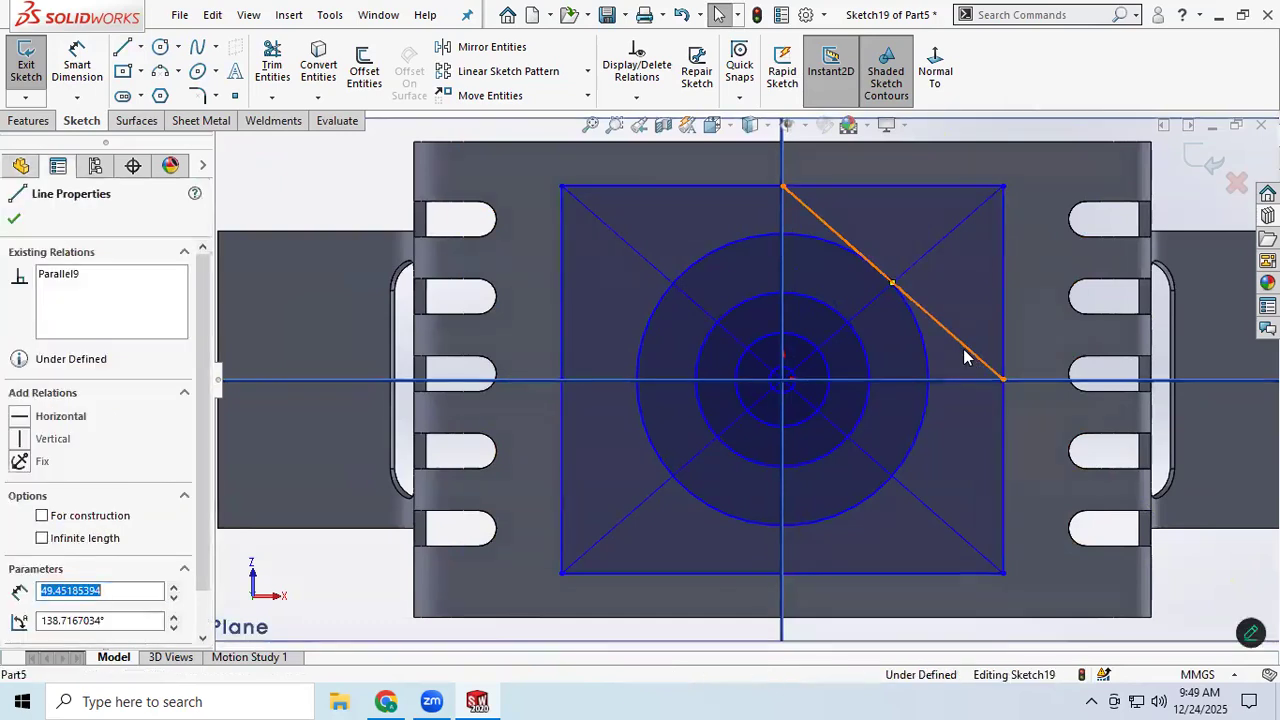
pyautogui.press('Delete')
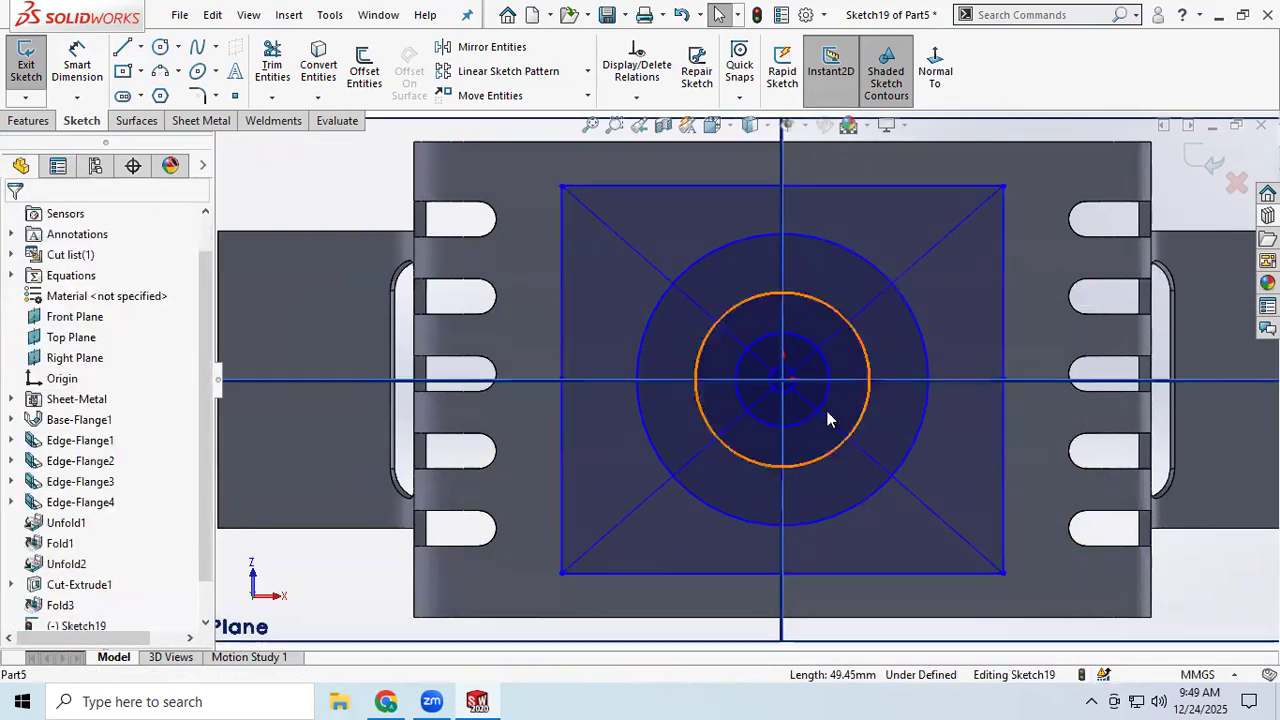
# - Draw a vertical line through the origin, joining the midpoints of the rectangle's two horizontal edges
pyautogui.scroll(-3, 808, 300)
pyautogui.scroll(3, 808, 300)
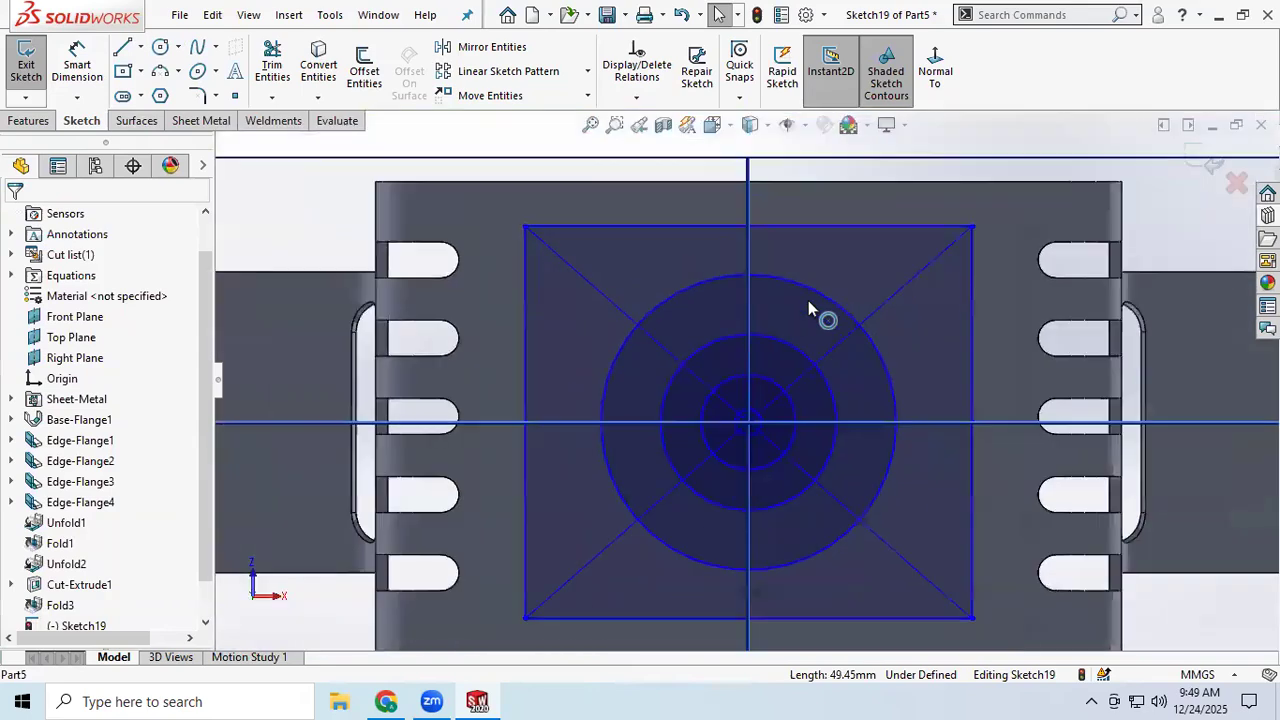
pyautogui.moveTo(1005, 277)
pyautogui.mouseDown(button='middle')
pyautogui.moveTo(951, 306)
pyautogui.moveTo(988, 270)
pyautogui.mouseUp(button='middle')
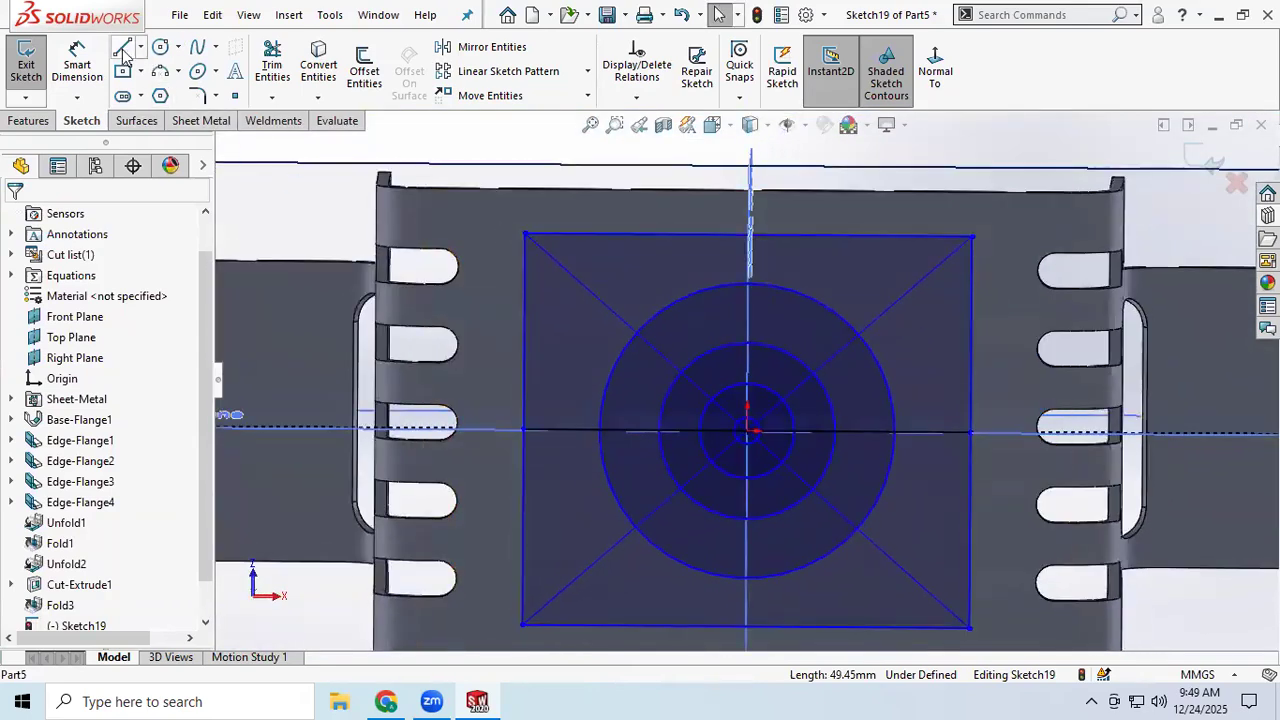
pyautogui.click(123, 50)
pyautogui.click(749, 236)
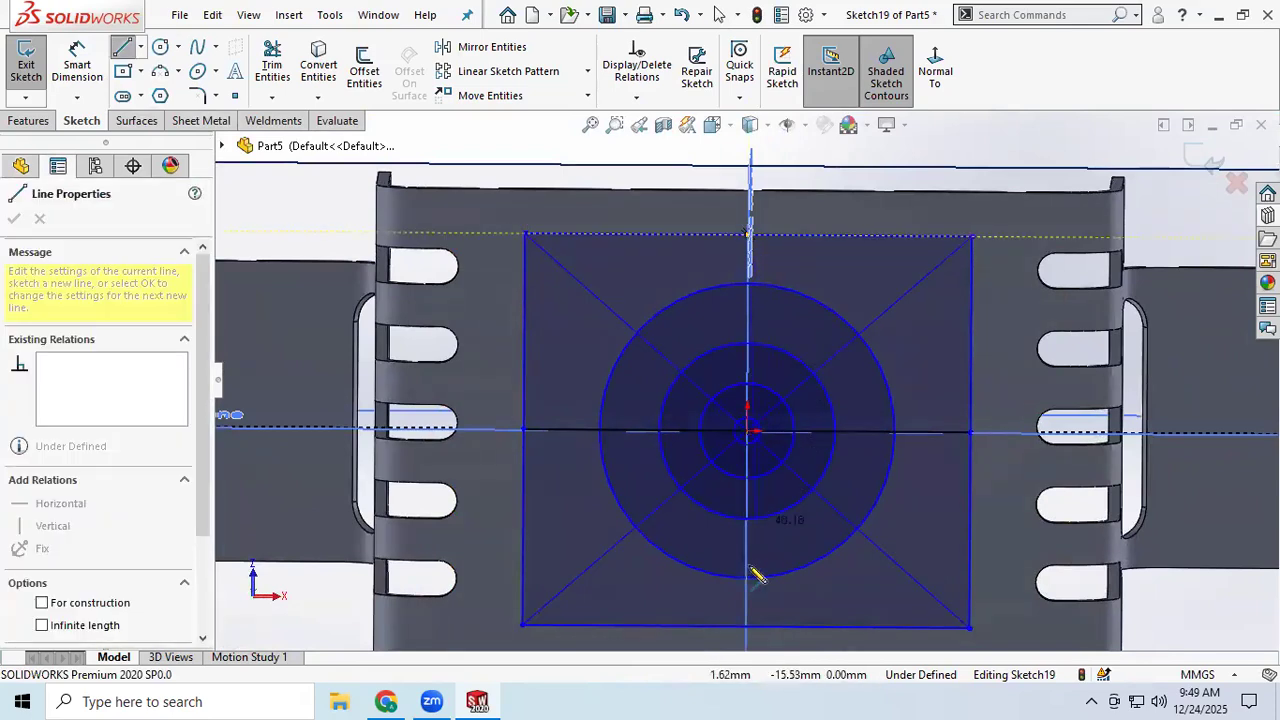
pyautogui.click(746, 626)
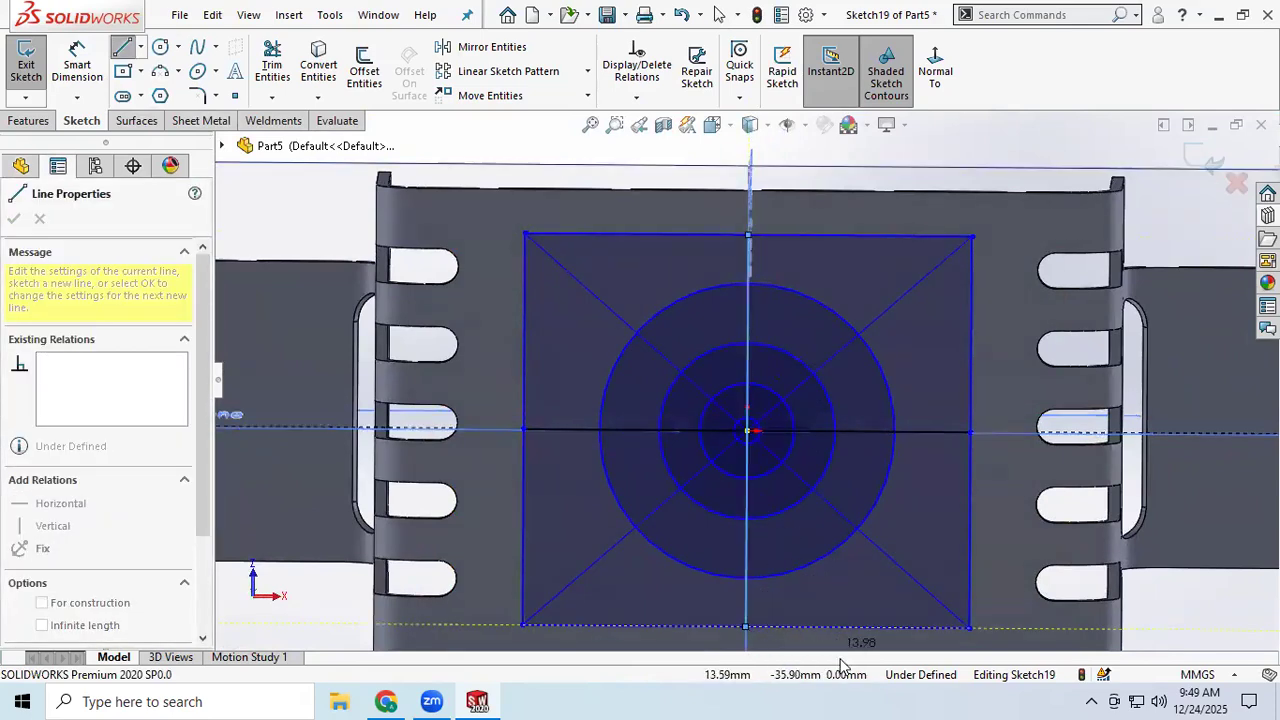
pyautogui.rightClick(858, 652)
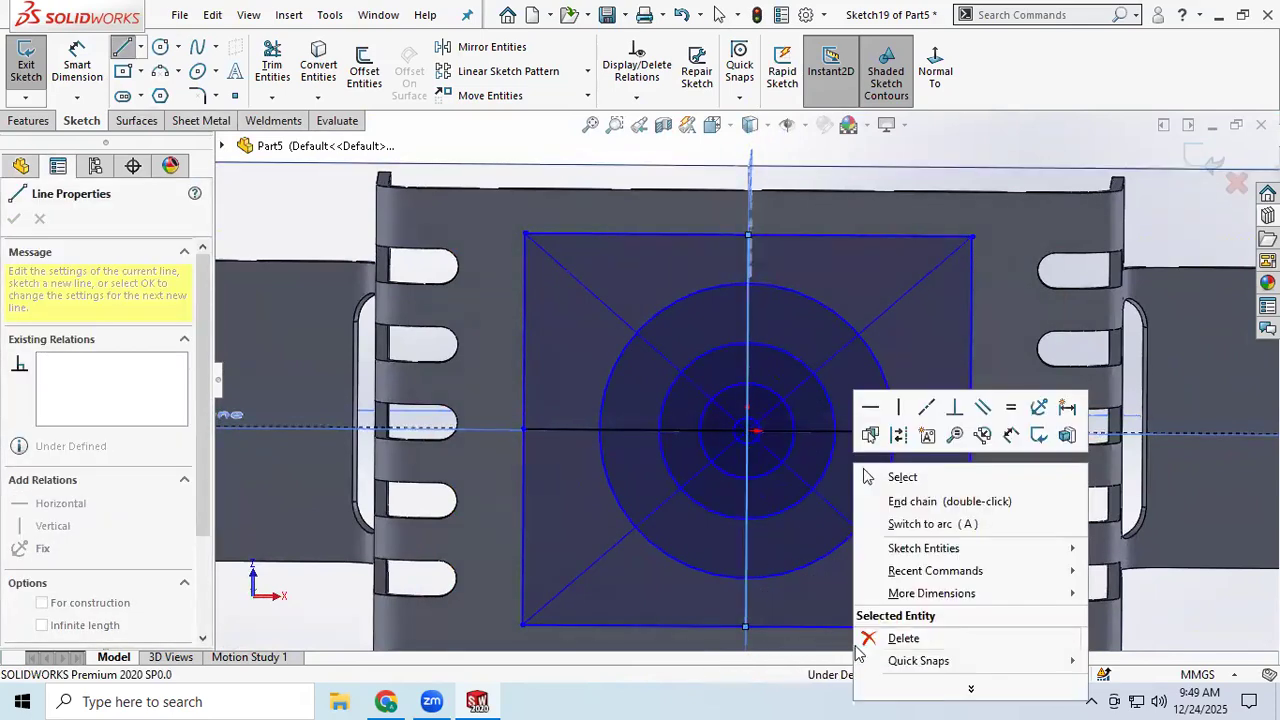
pyautogui.click(925, 480)
# - Exit the sketch and start a Vent feature from it, using the rectangle's four sides as the boundary
pyautogui.scroll(3, 834, 561)
pyautogui.moveTo(860, 515); pyautogui.dragTo(755, 530, button='middle')
pyautogui.scroll(-3, 755, 527)
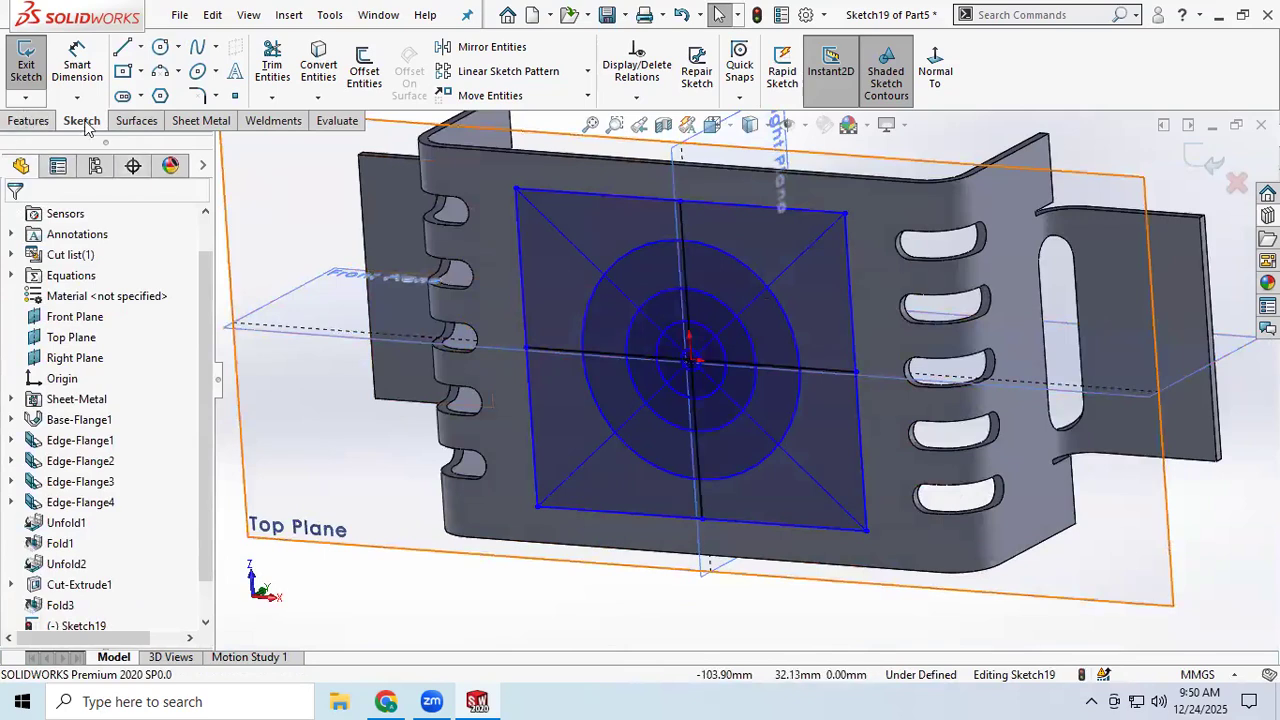
pyautogui.click(26, 62)
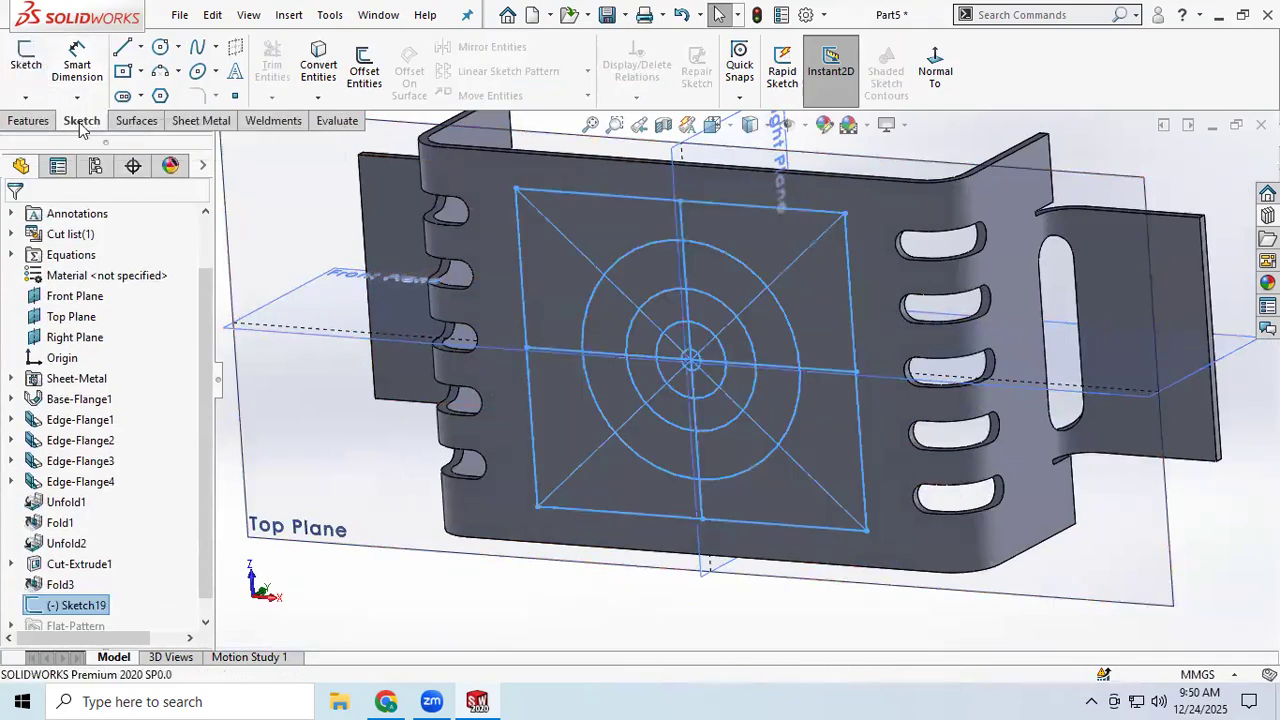
pyautogui.click(203, 121)
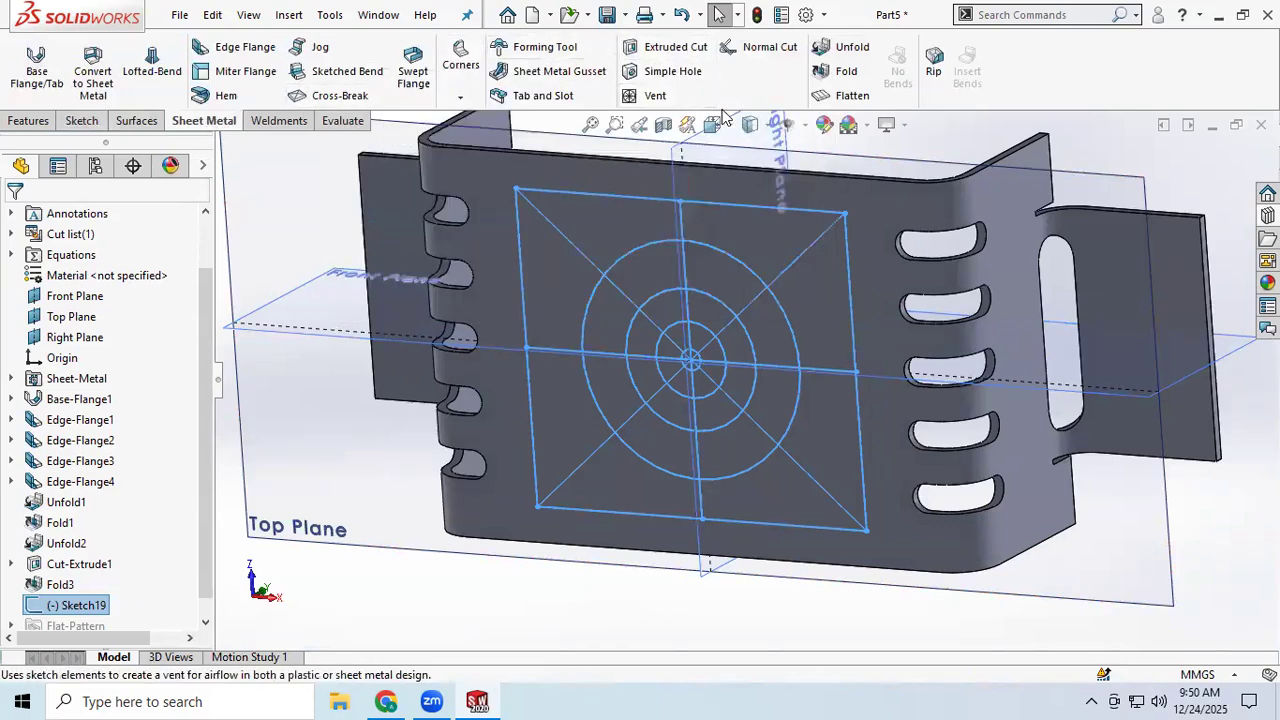
pyautogui.click(660, 96)
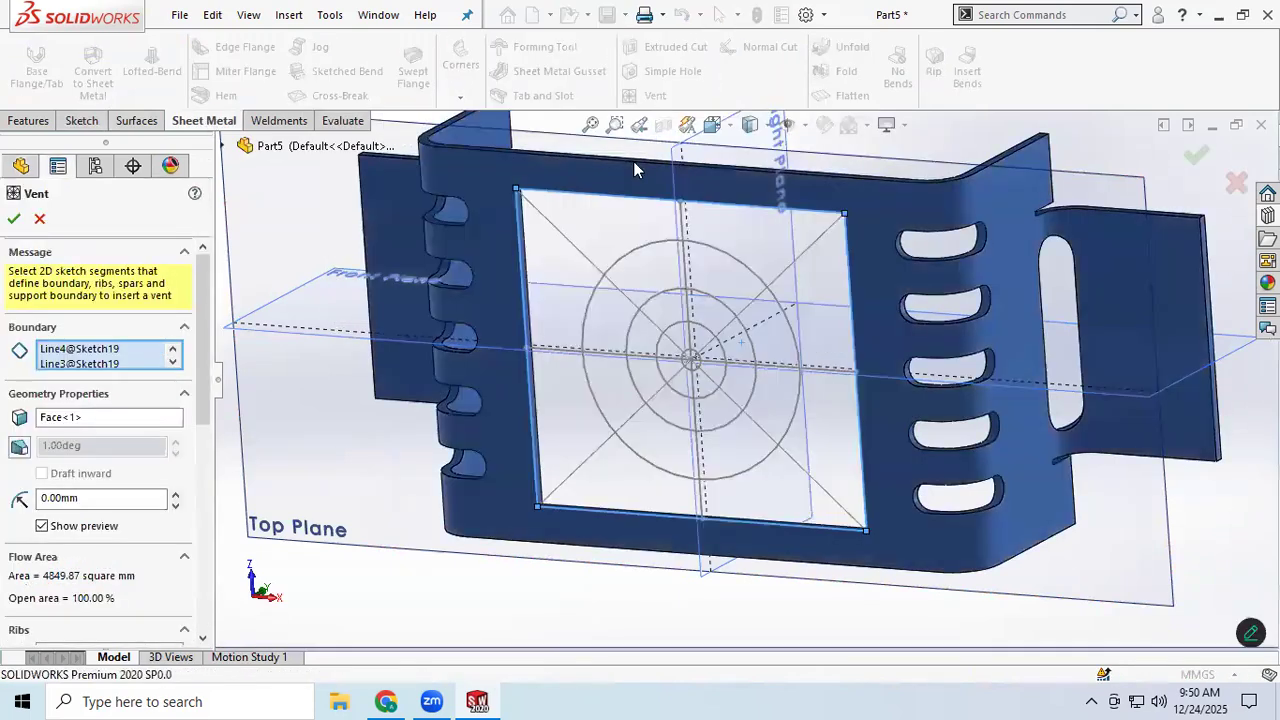
pyautogui.scroll(3, 80, 362)
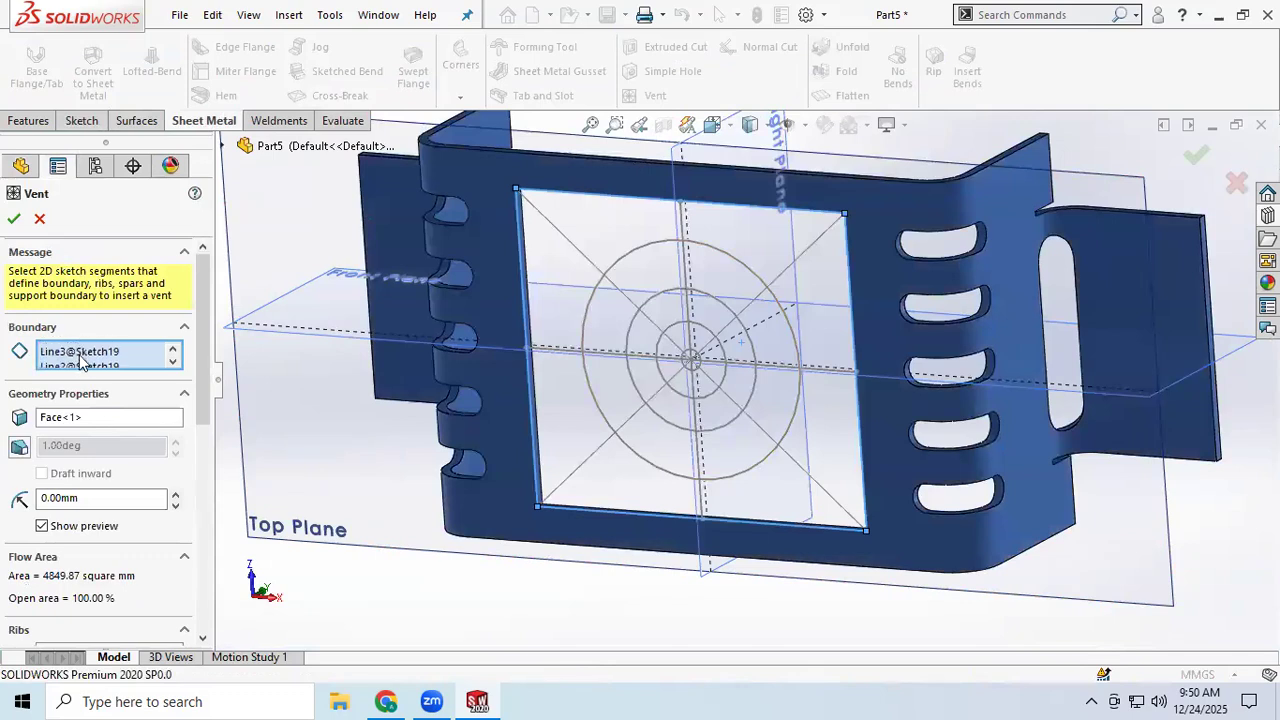
pyautogui.scroll(-3, 80, 362)
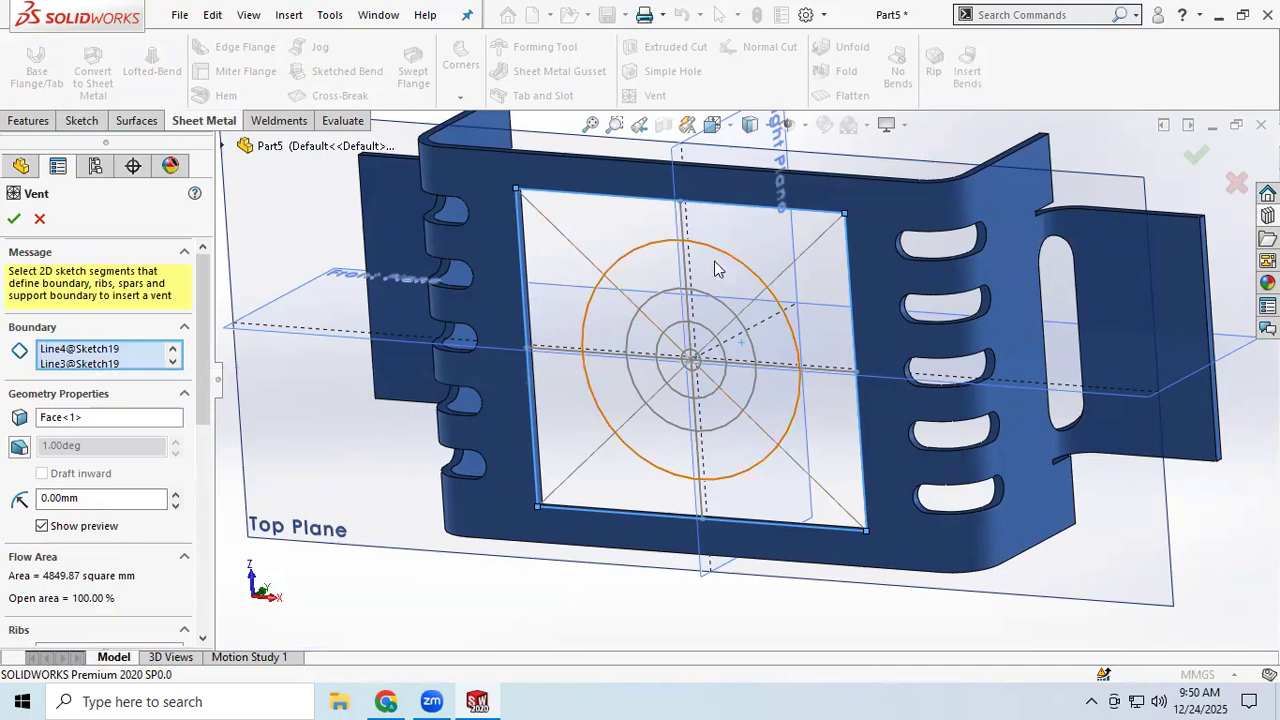
# - Define the vent's ribs from both diagonals and the vertical and horizontal centre lines, with a rib width of 2 mm
pyautogui.scroll(-5, 82, 430)
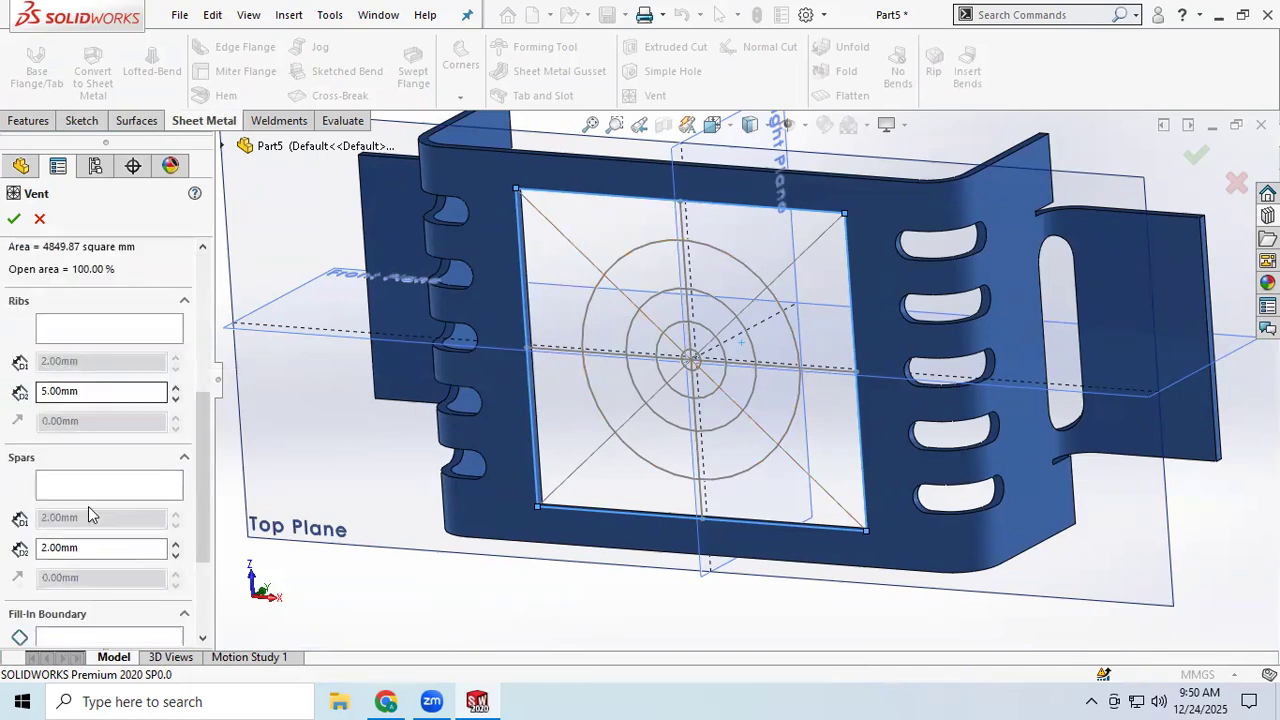
pyautogui.scroll(2, 88, 506)
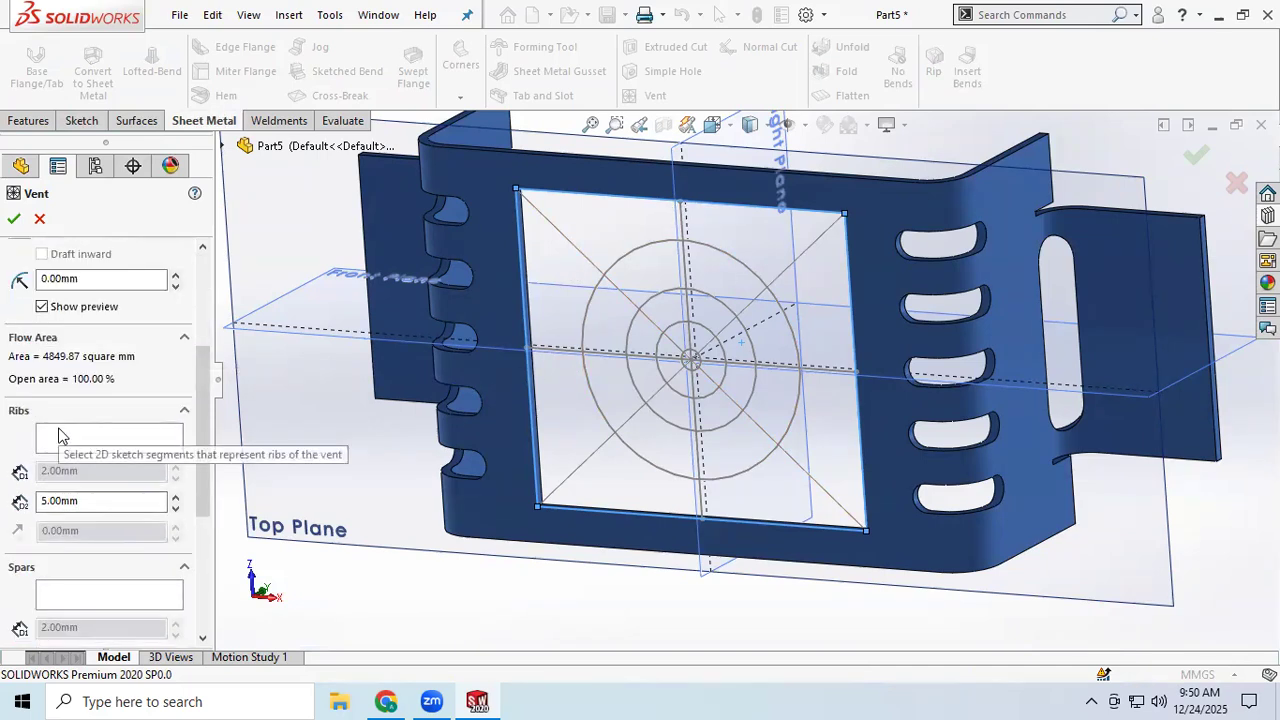
pyautogui.click(58, 435)
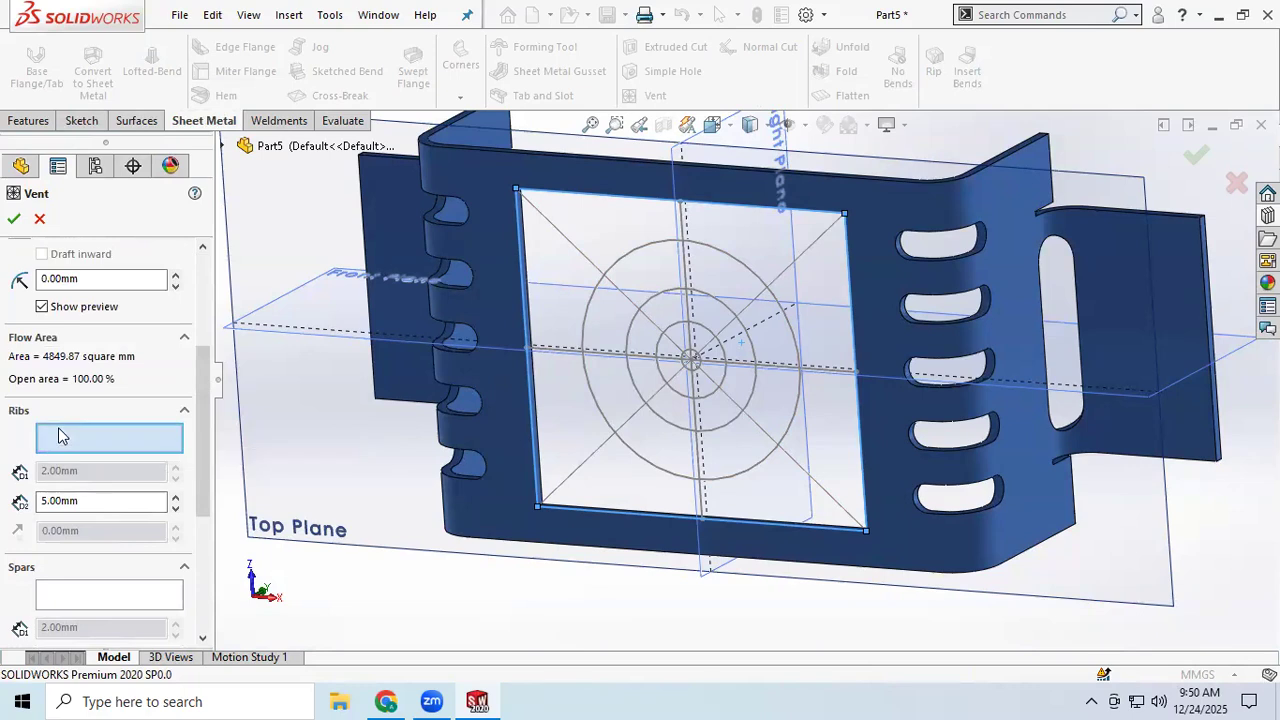
pyautogui.click(561, 234)
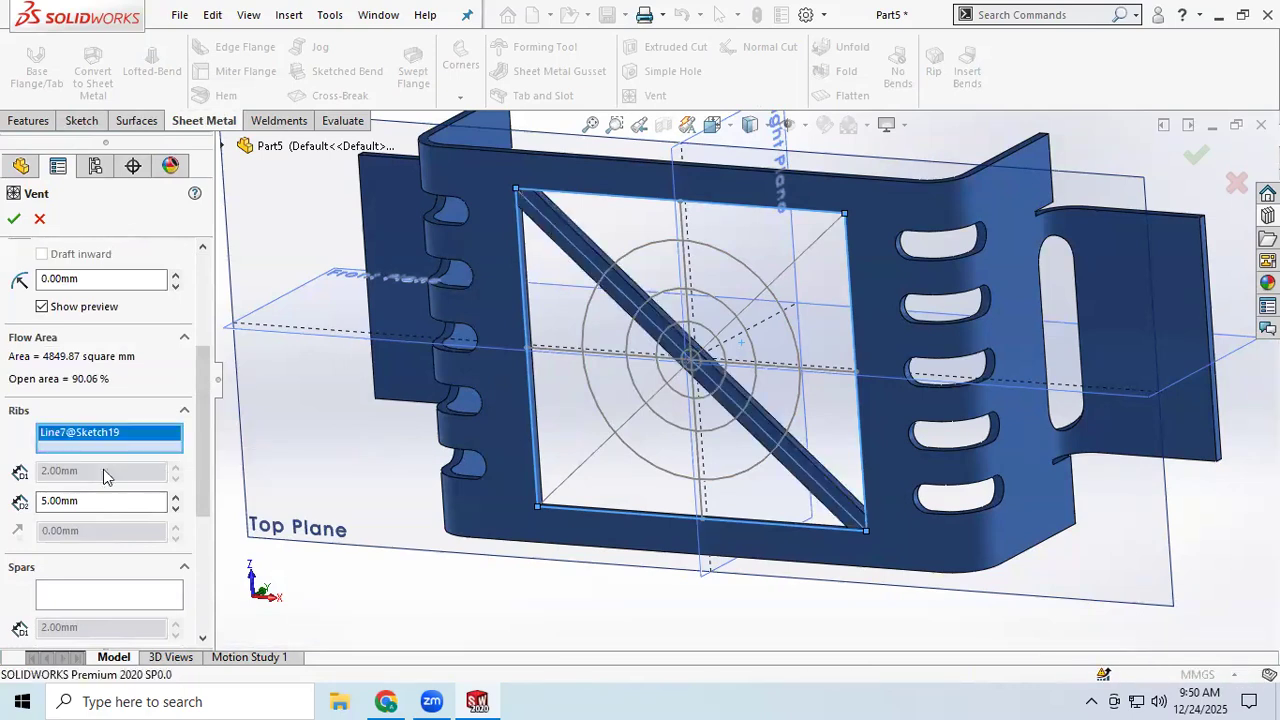
pyautogui.doubleClick(73, 503)
pyautogui.write('2')
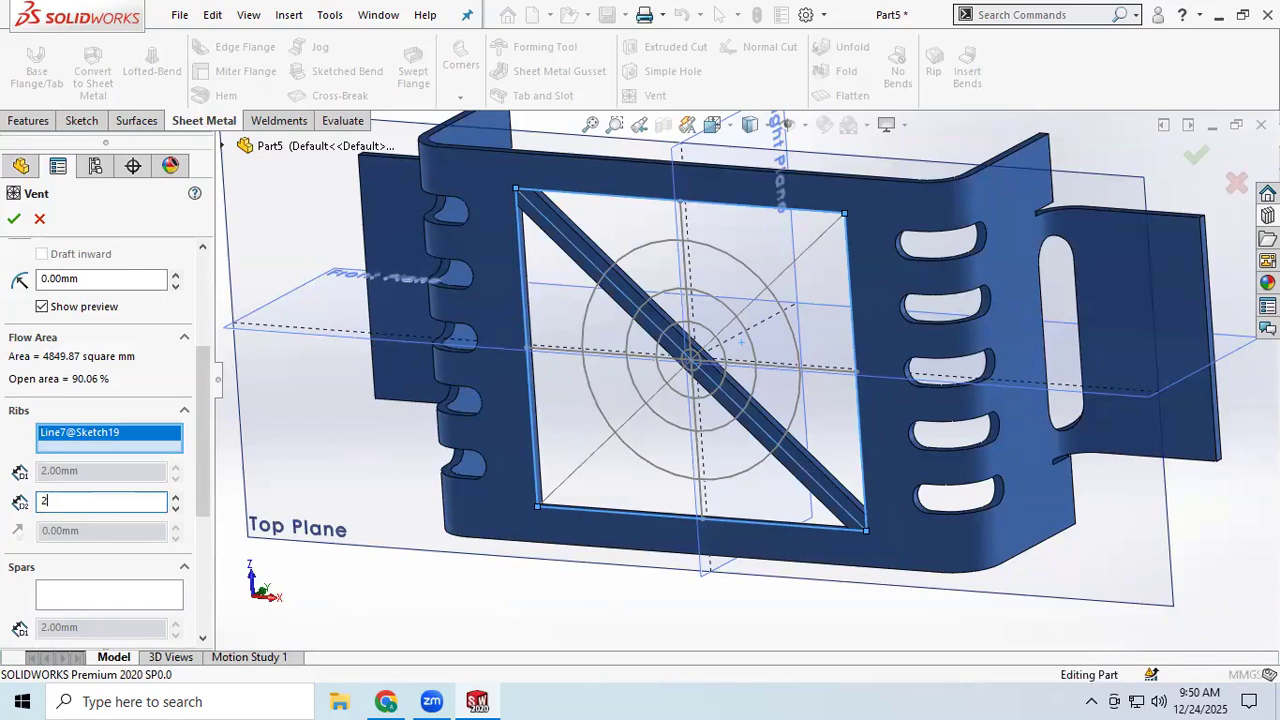
pyautogui.press('Return')
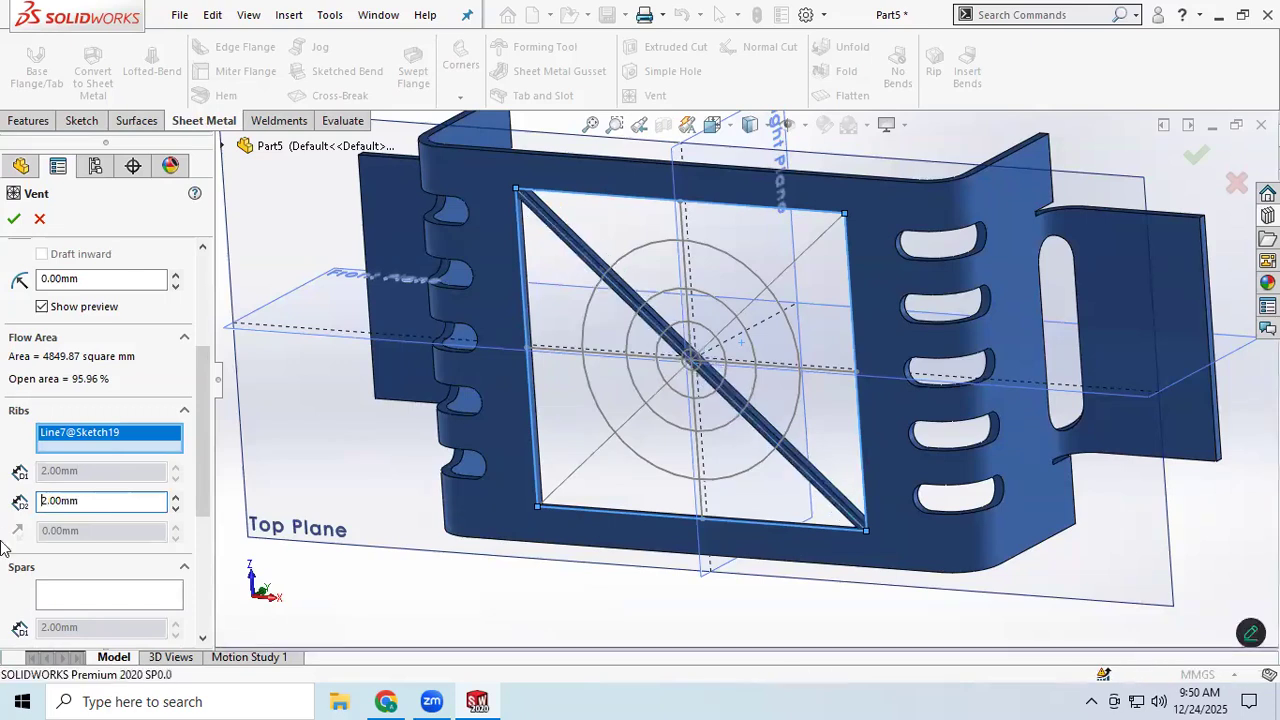
pyautogui.click(802, 258)
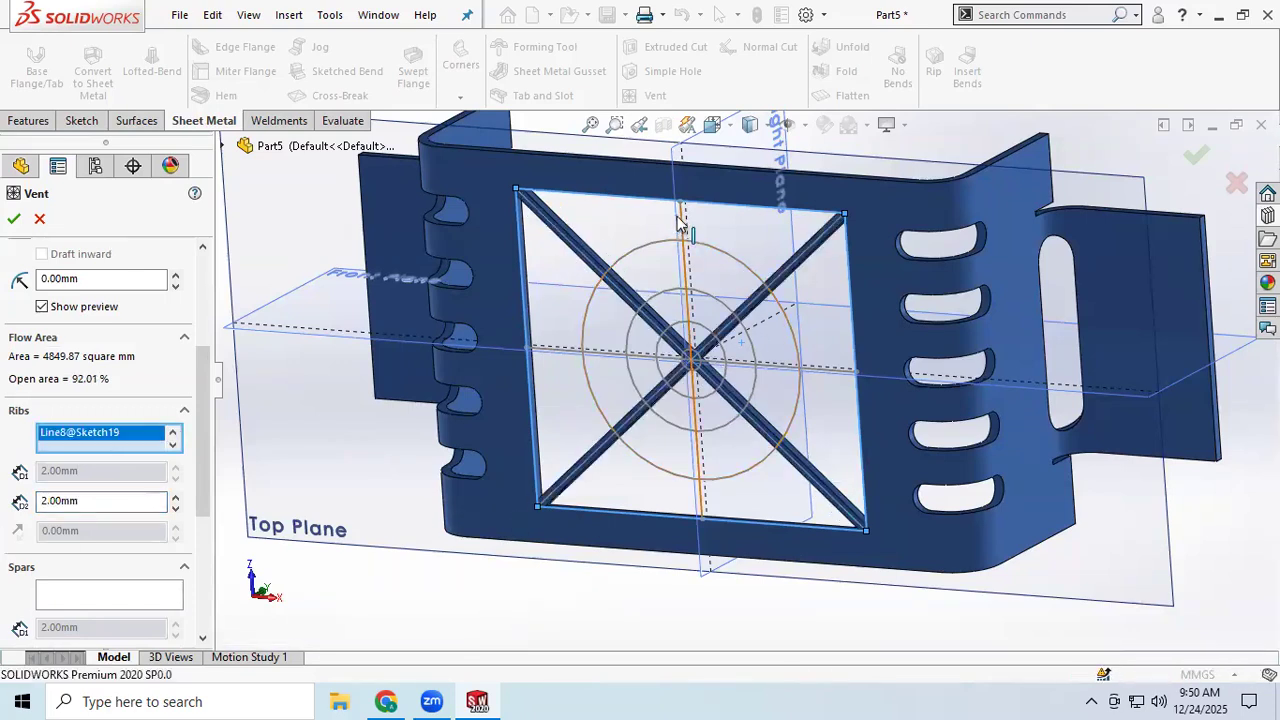
pyautogui.click(681, 225)
pyautogui.click(560, 357)
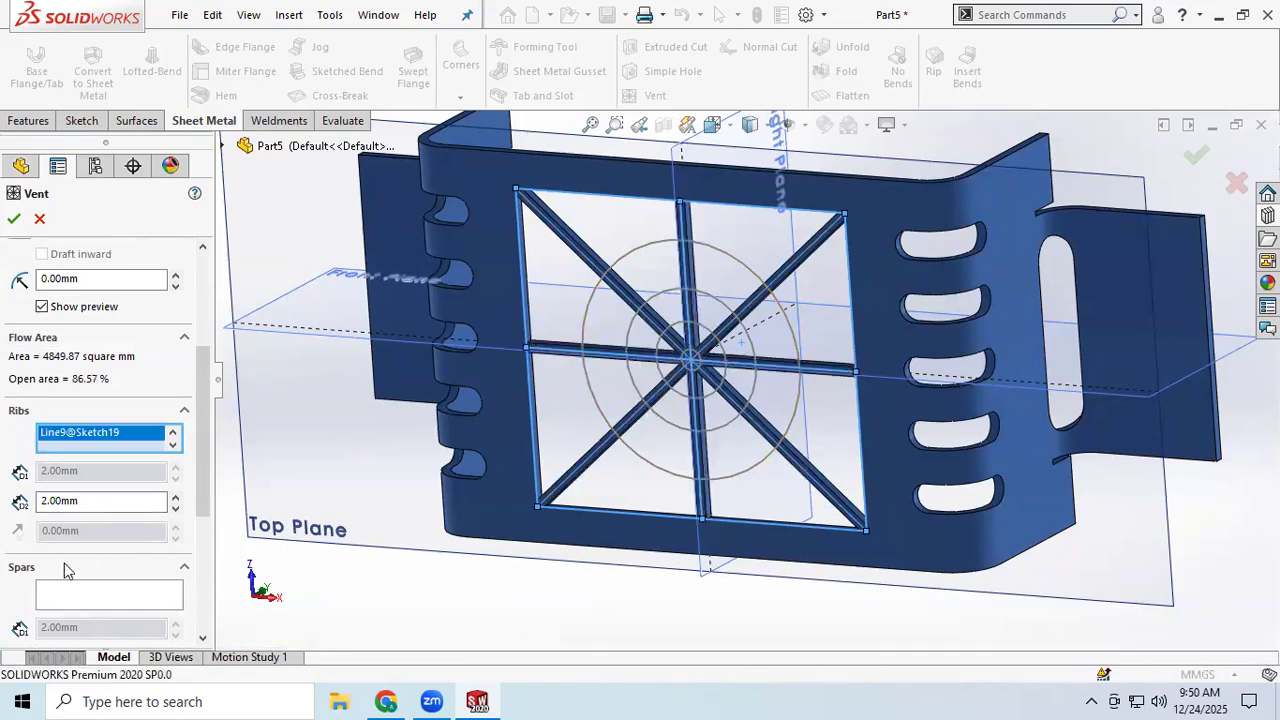
# - Add the three larger concentric circles as the vent's spars
pyautogui.click(48, 594)
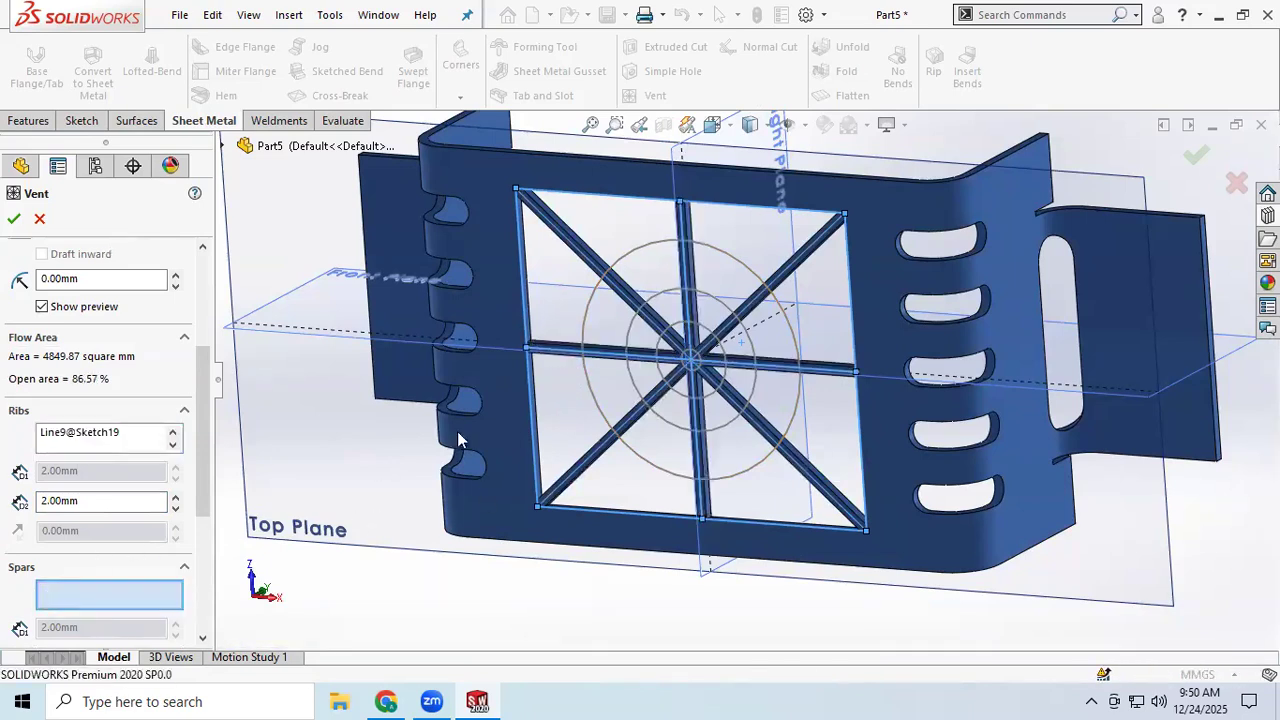
pyautogui.click(656, 244)
pyautogui.click(675, 297)
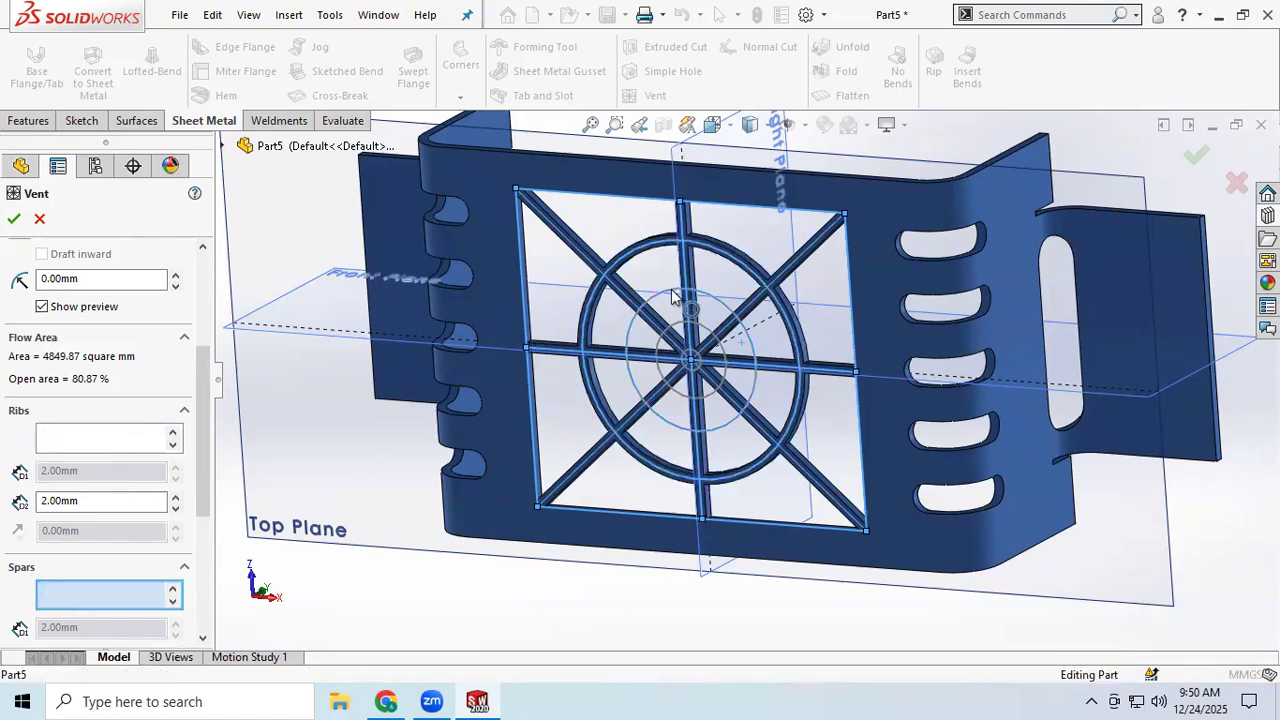
pyautogui.click(678, 330)
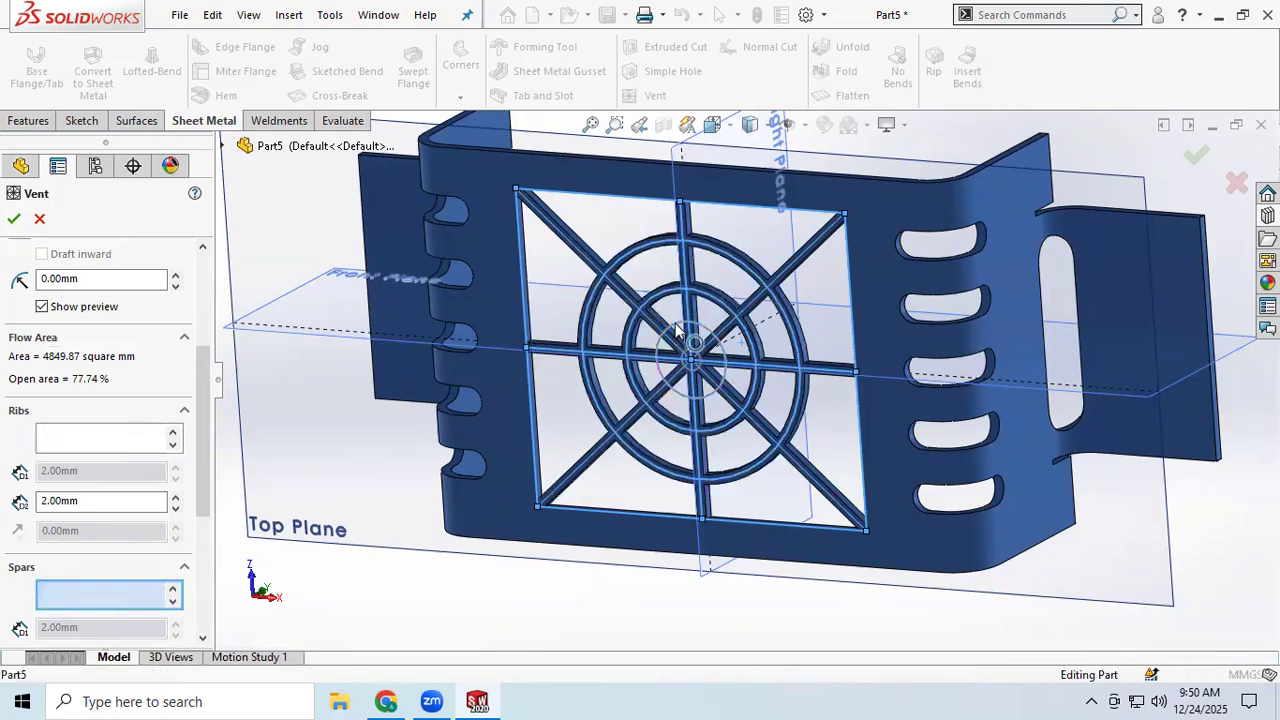
# - Use the smallest centre circle as the vent's fill-in boundary and complete the Vent feature
pyautogui.scroll(2, 716, 400)
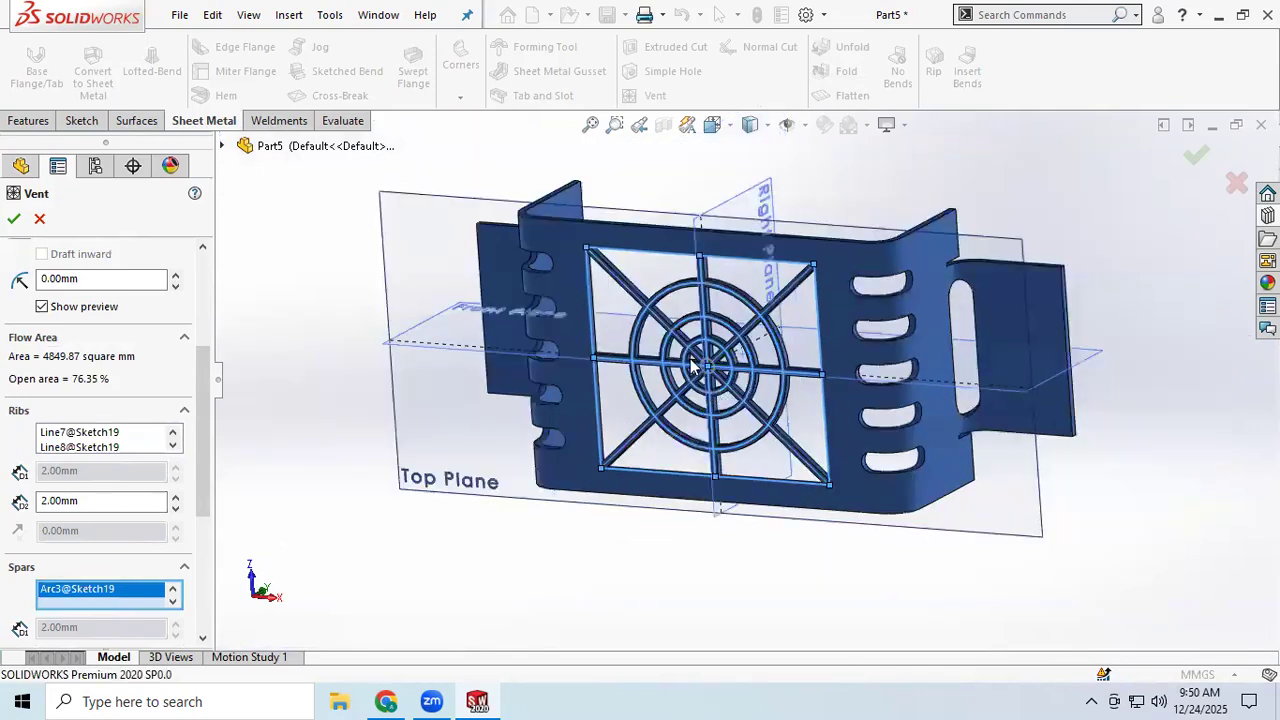
pyautogui.scroll(-7, 740, 375)
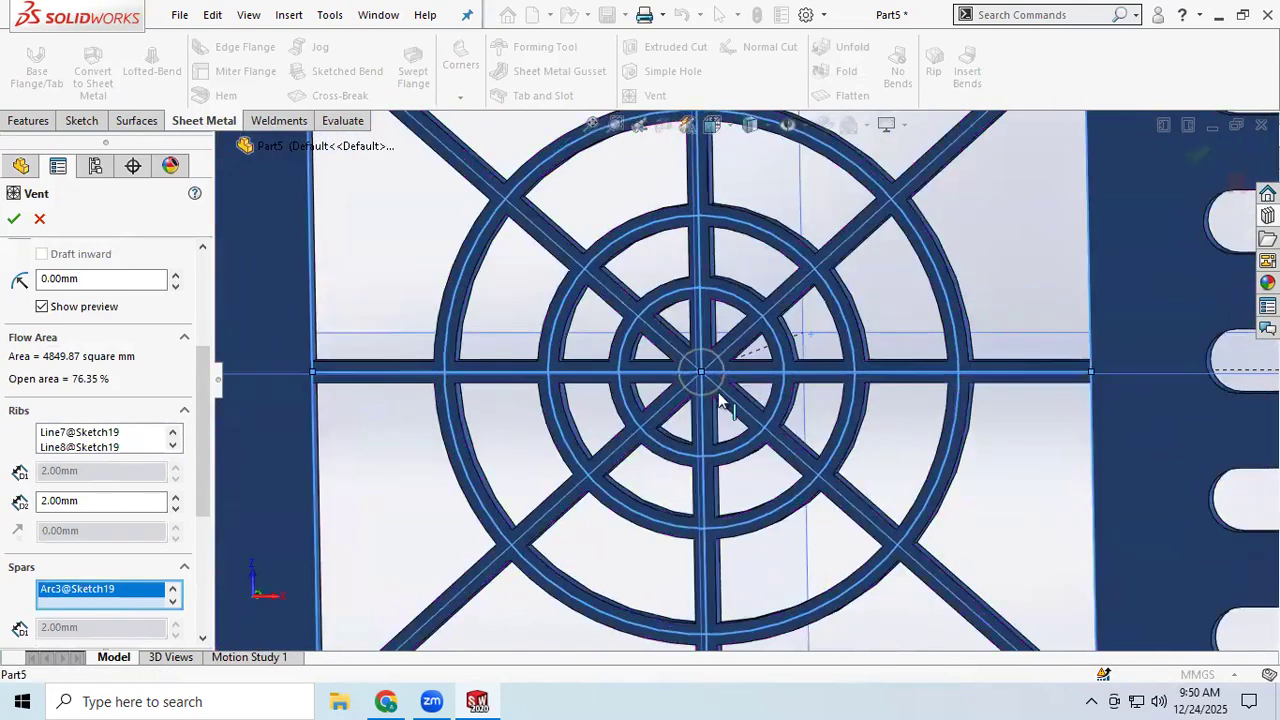
pyautogui.scroll(-1, 714, 388)
pyautogui.scroll(2, 713, 387)
pyautogui.scroll(-3, 85, 562)
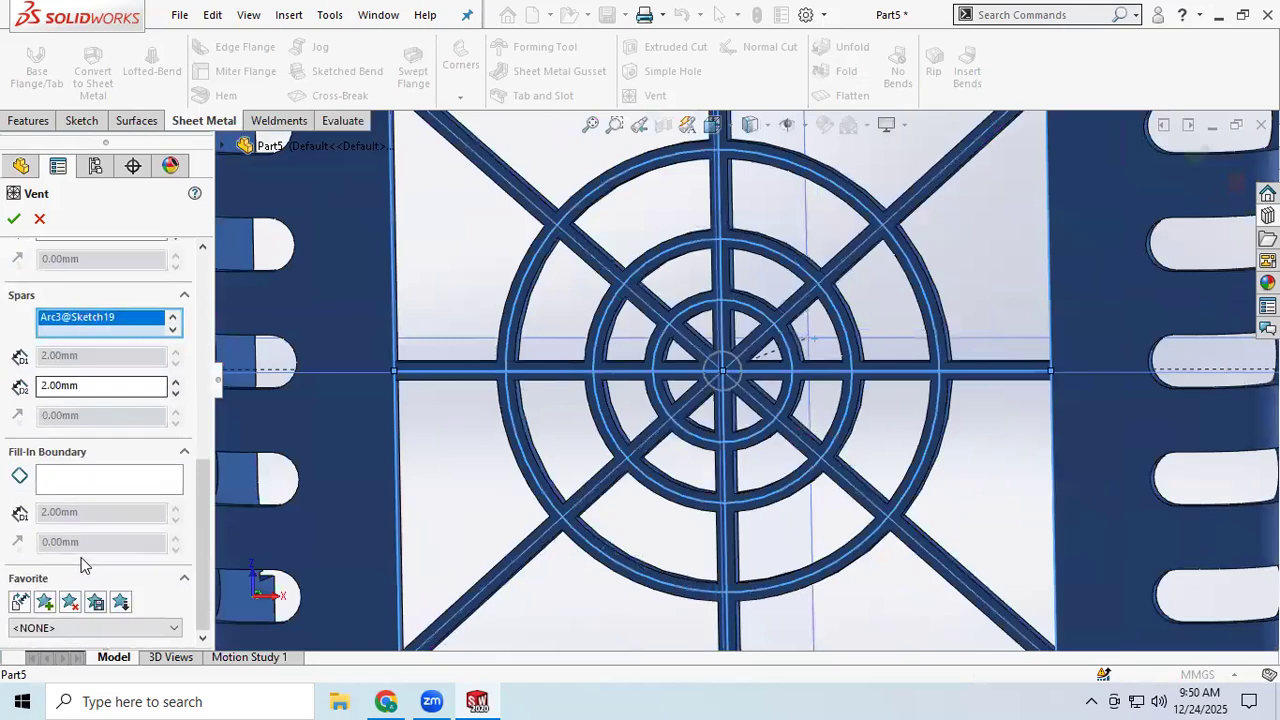
pyautogui.click(86, 474)
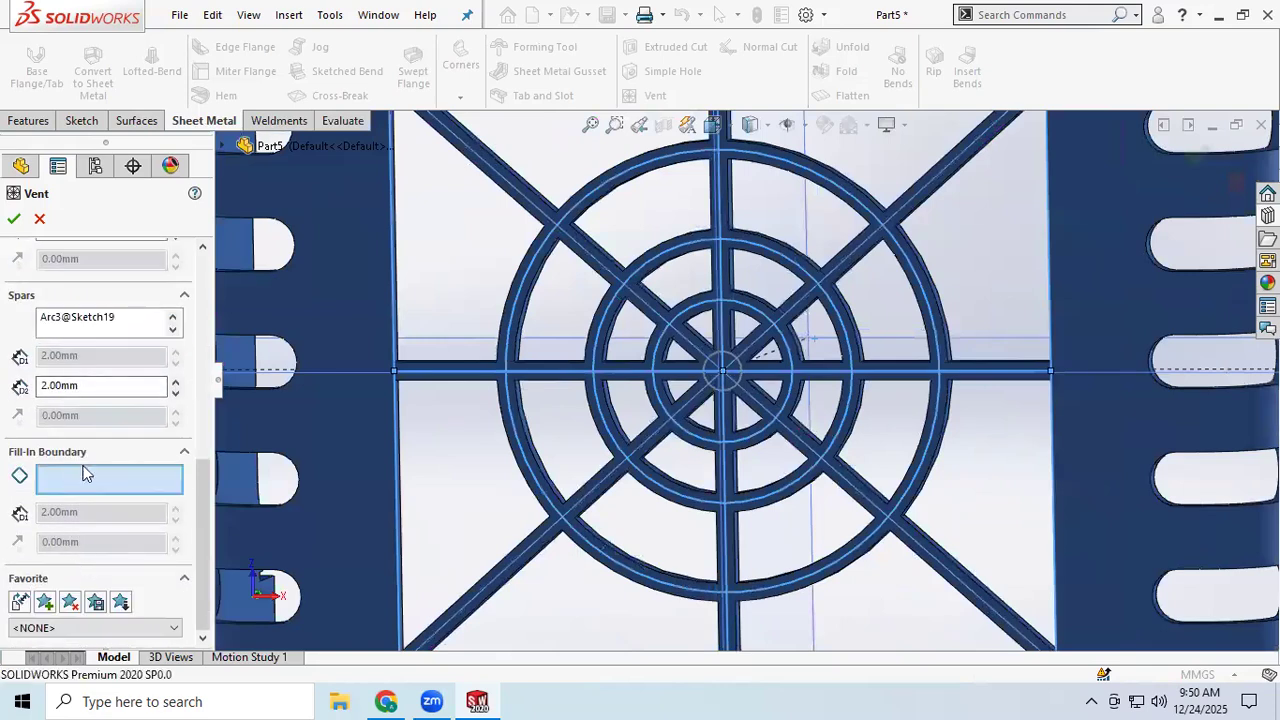
pyautogui.click(734, 387)
pyautogui.click(734, 389)
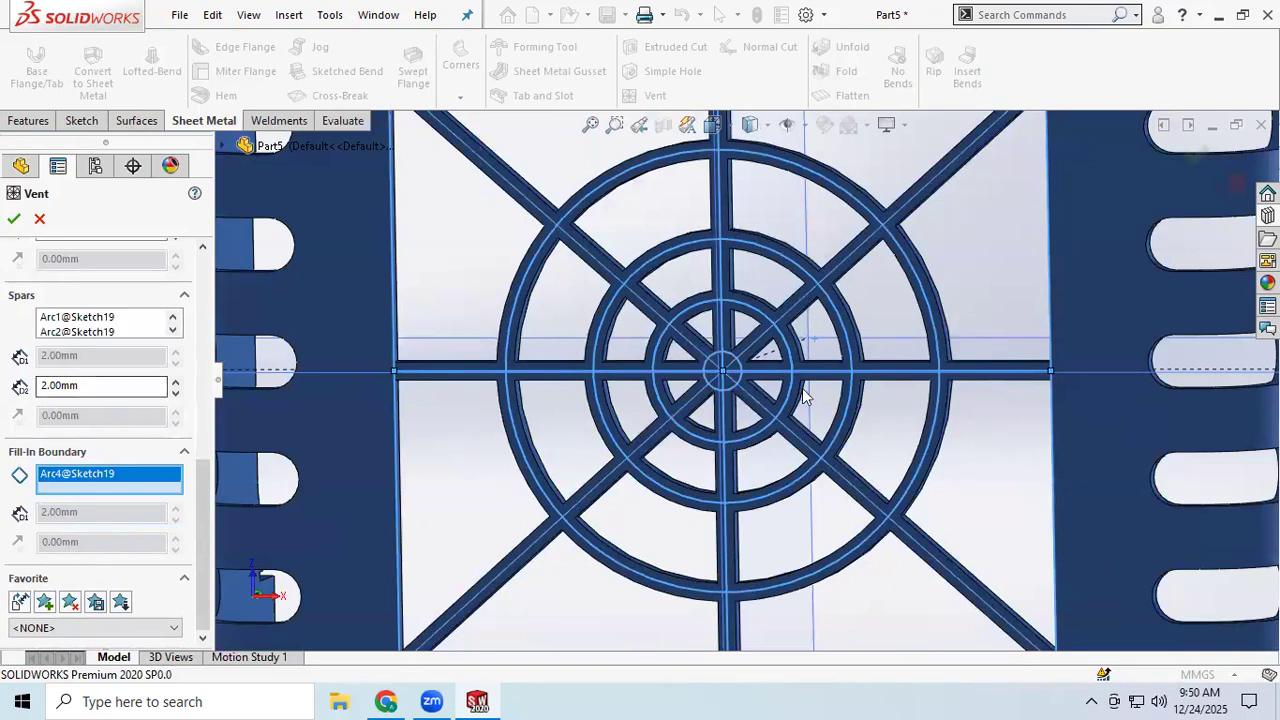
pyautogui.hotkey('ctrl', '7')
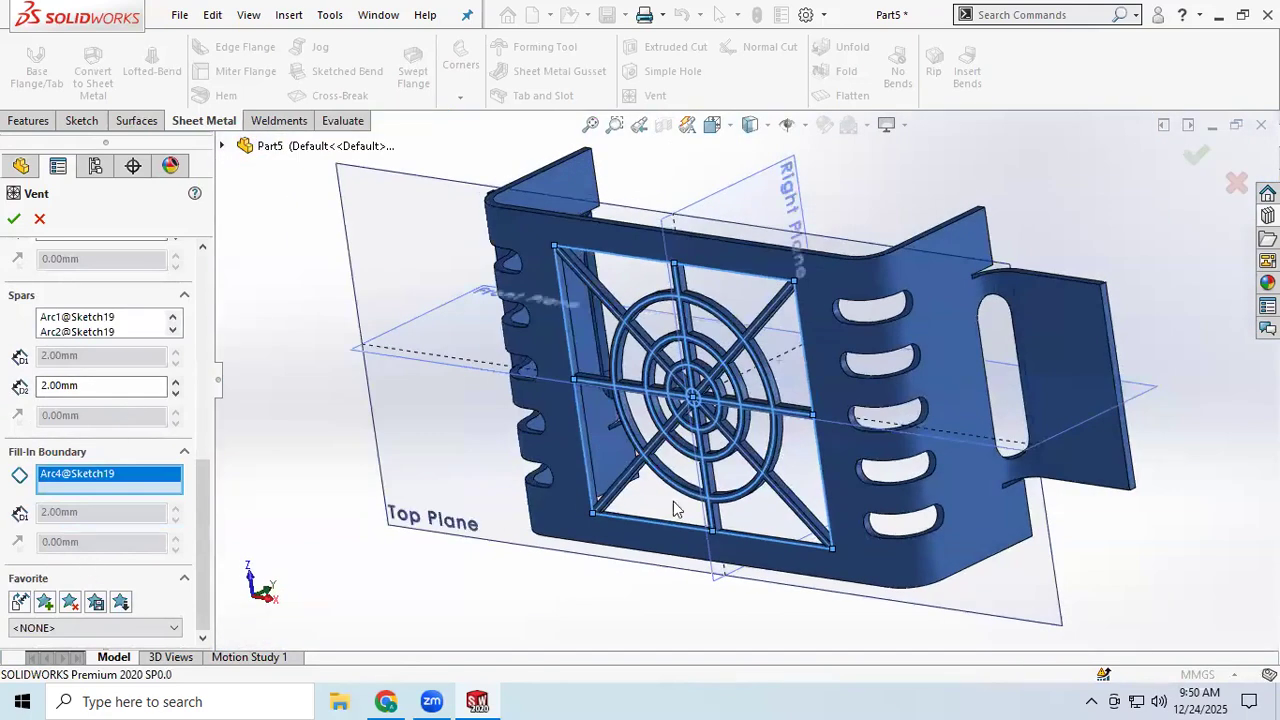
pyautogui.click(12, 220)
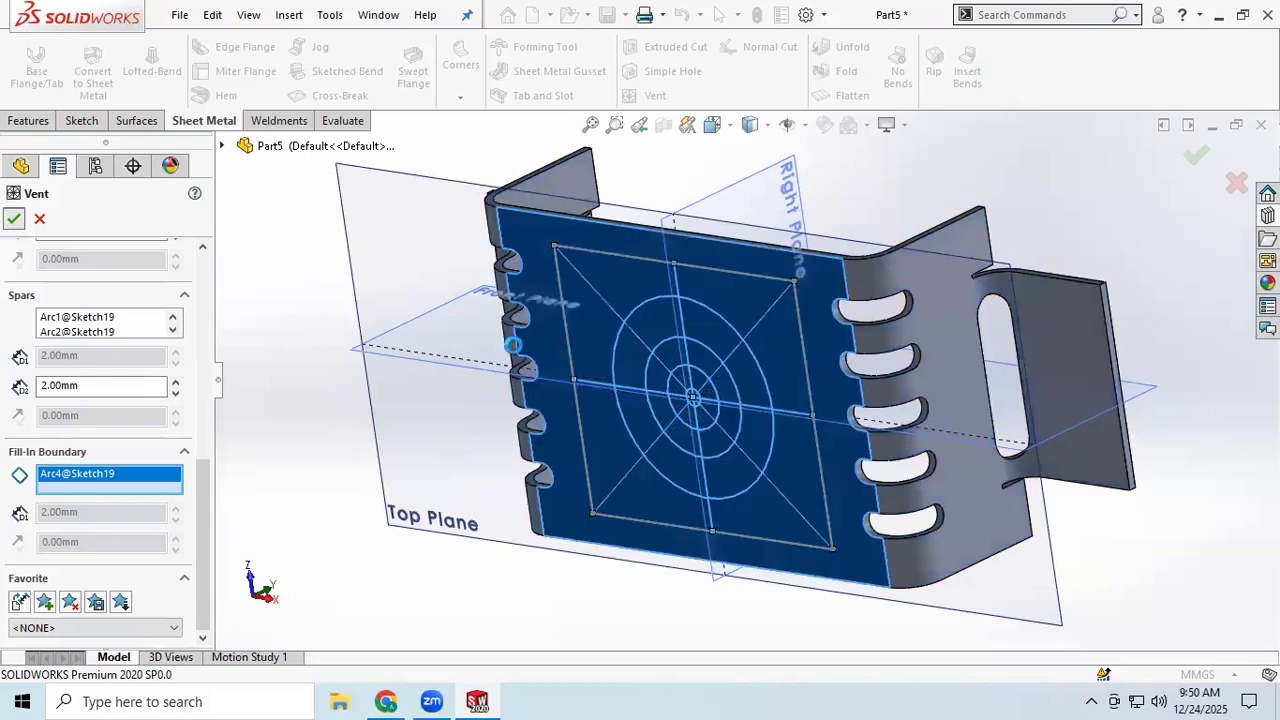
# - Inspect the vented part from several sides and look at the items under the slot cut and the fourth edge flange
pyautogui.moveTo(703, 394); pyautogui.dragTo(673, 360, button='middle')
pyautogui.scroll(1, 550, 340)
pyautogui.scroll(-2, 529, 374)
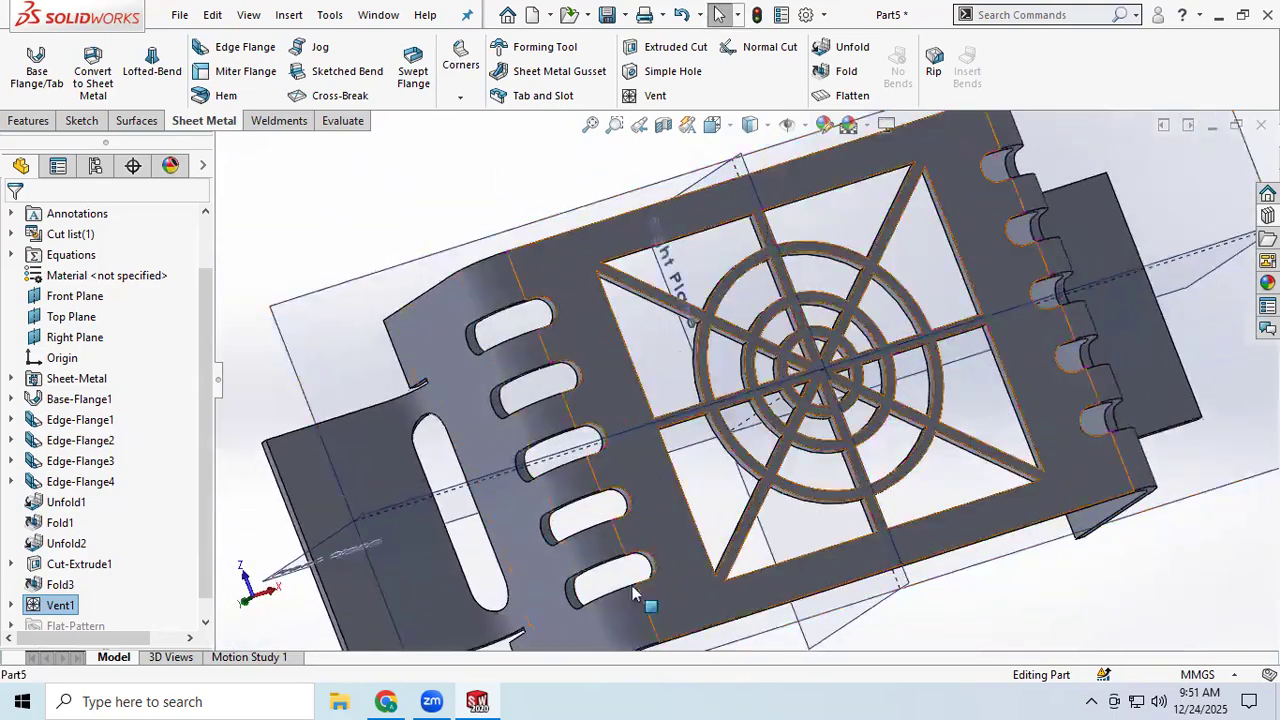
pyautogui.scroll(3, 315, 372)
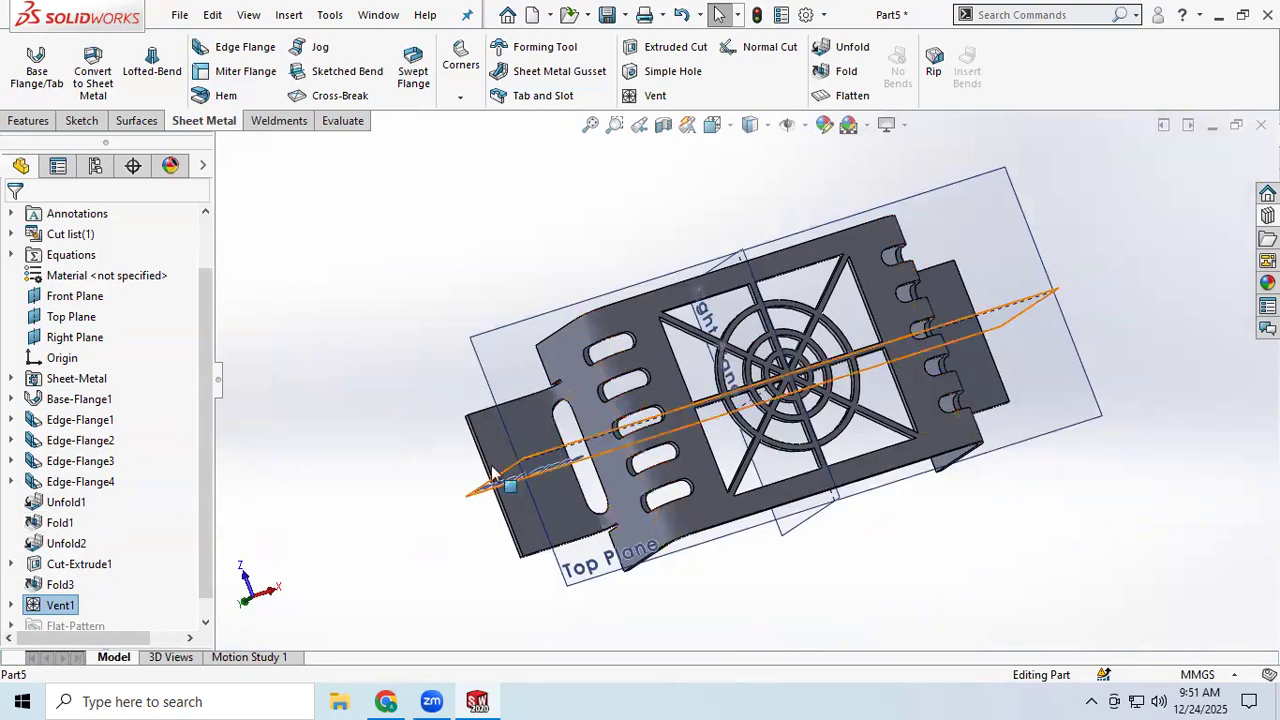
pyautogui.click(11, 564)
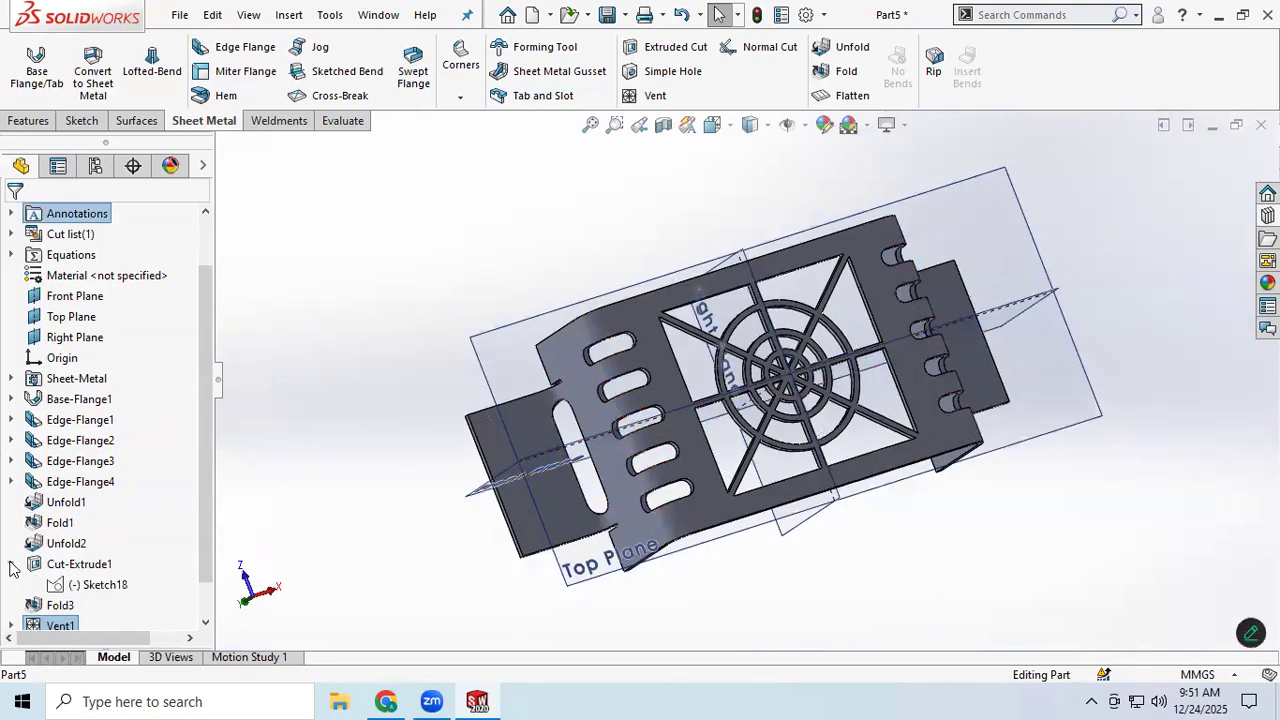
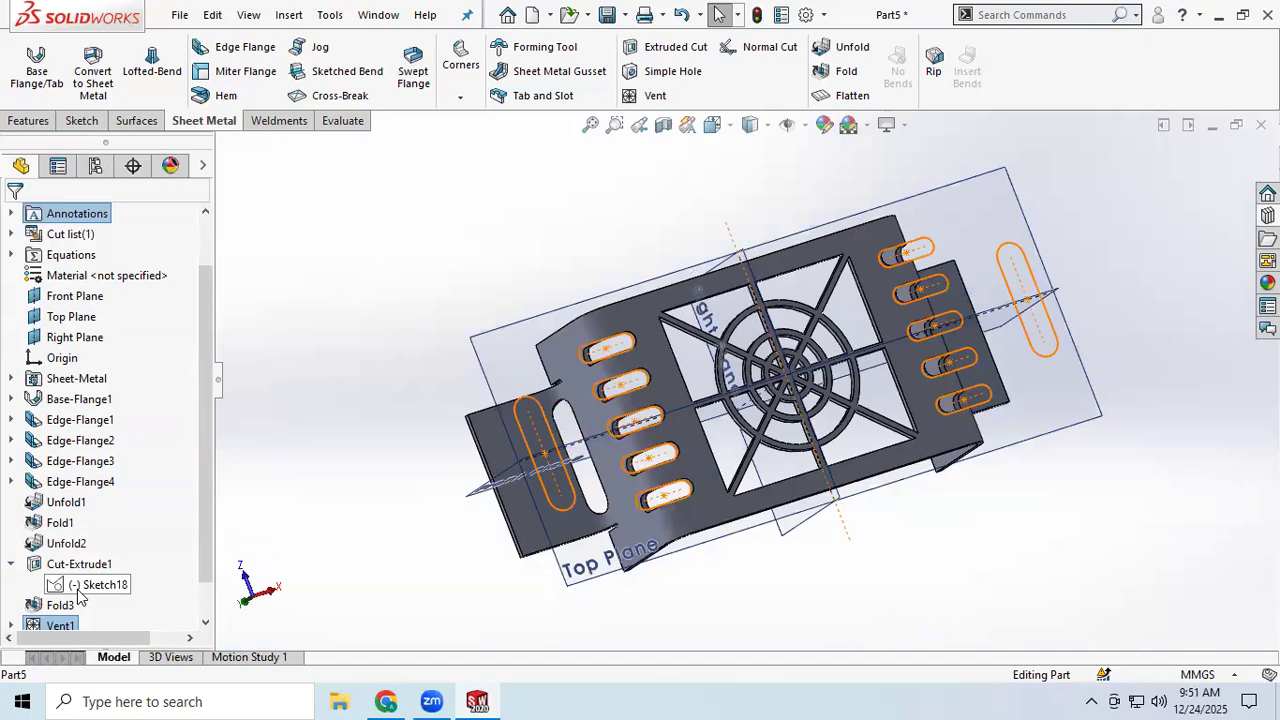
pyautogui.click(10, 482)
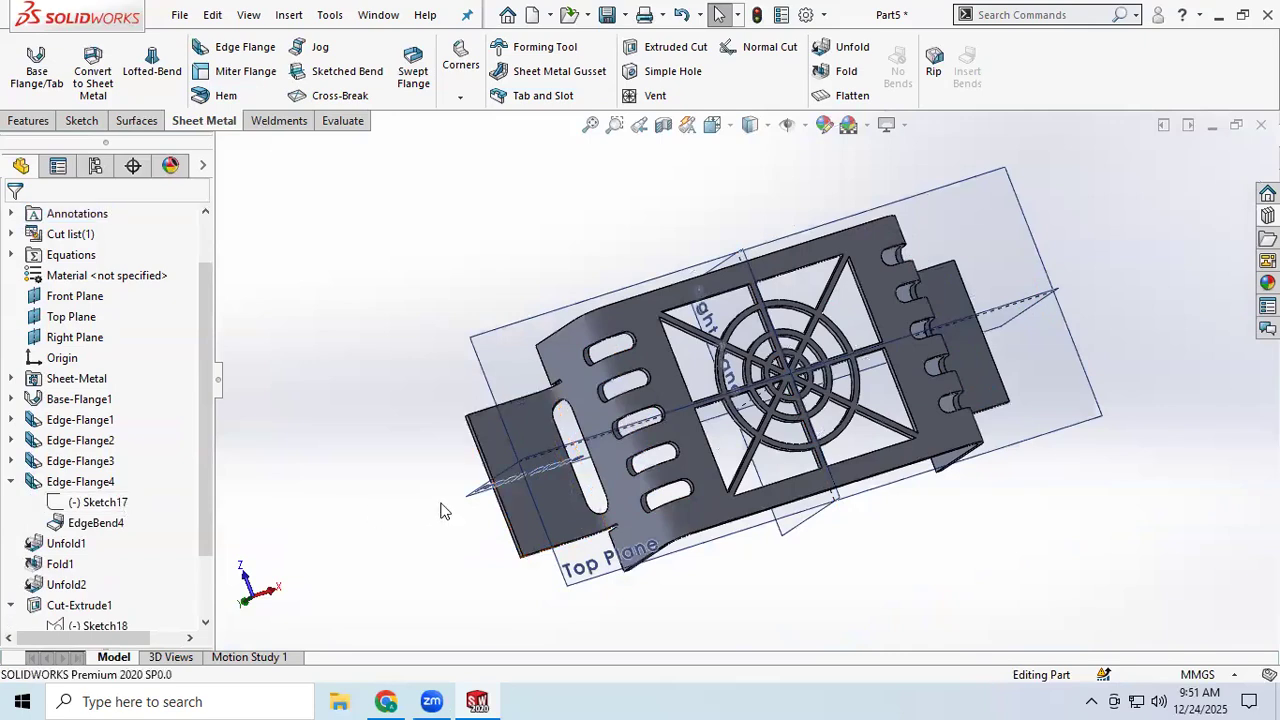
pyautogui.scroll(-1, 446, 514)
pyautogui.moveTo(525, 513); pyautogui.dragTo(533, 648, button='middle')
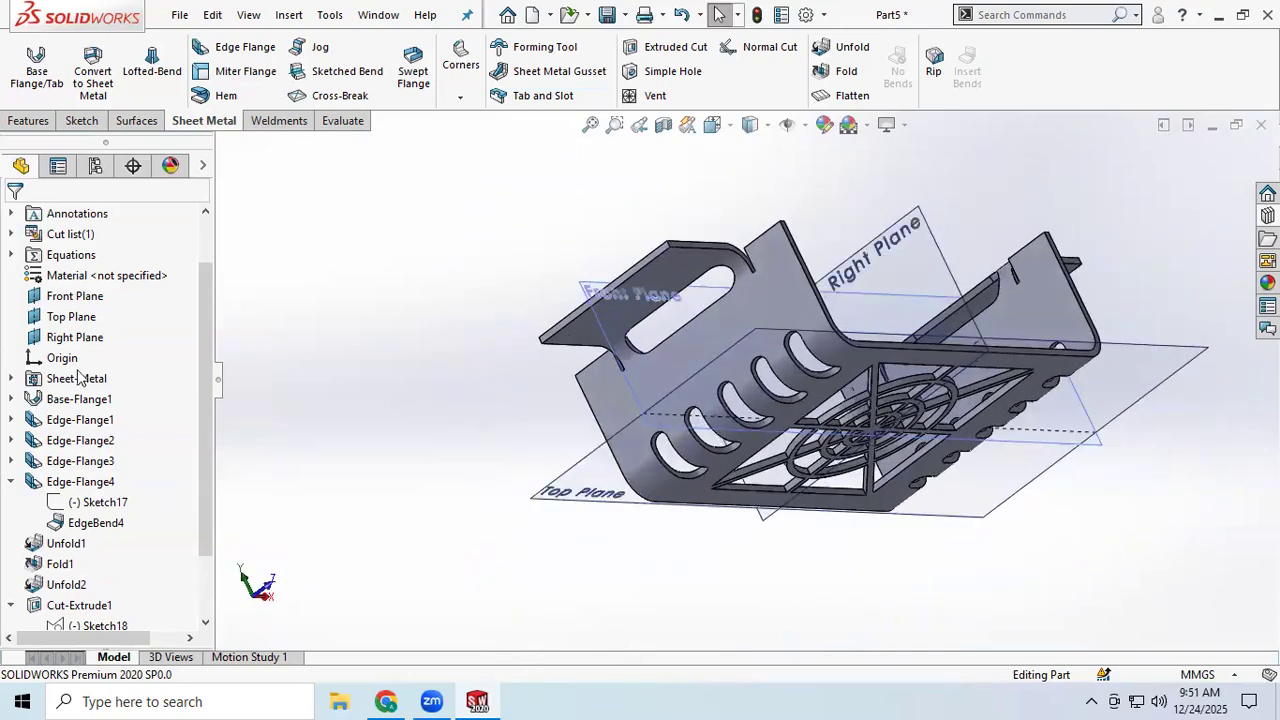
# - Add a downward 90° edge flange on the outer edge of one slotted end flange, Blind 25 mm long, with the Material Outside position
pyautogui.click(232, 50)
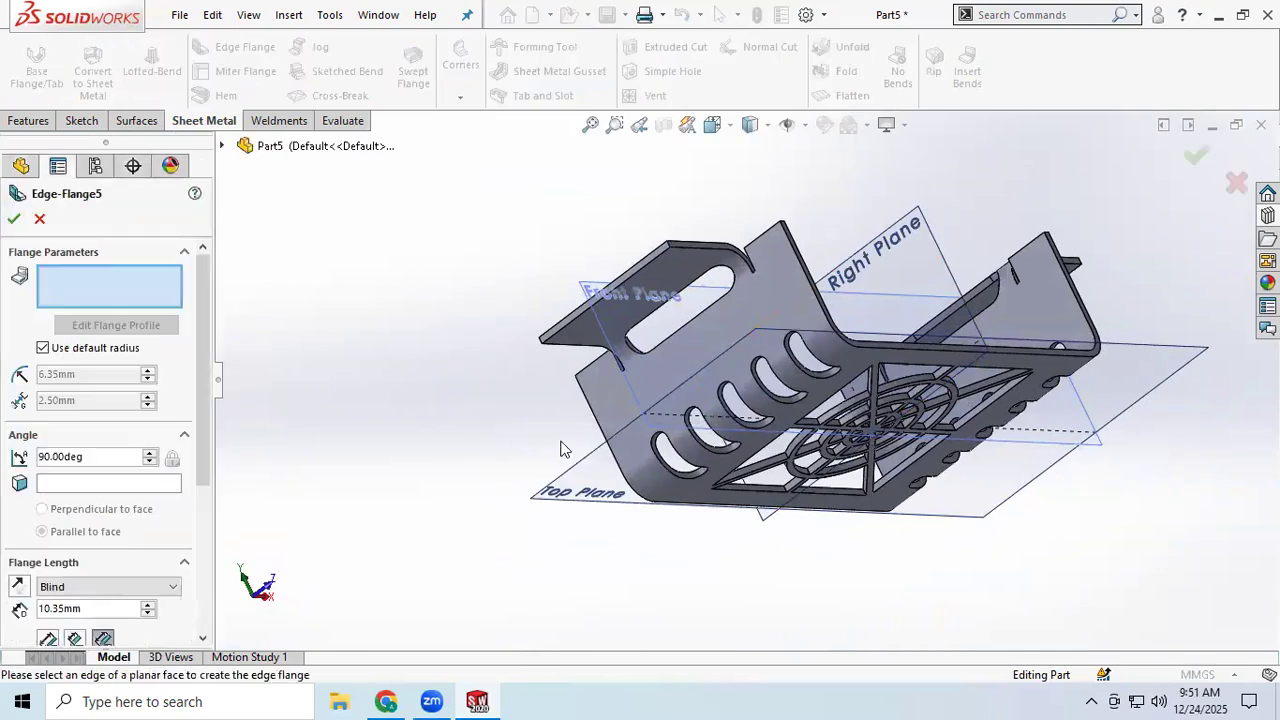
pyautogui.click(607, 329)
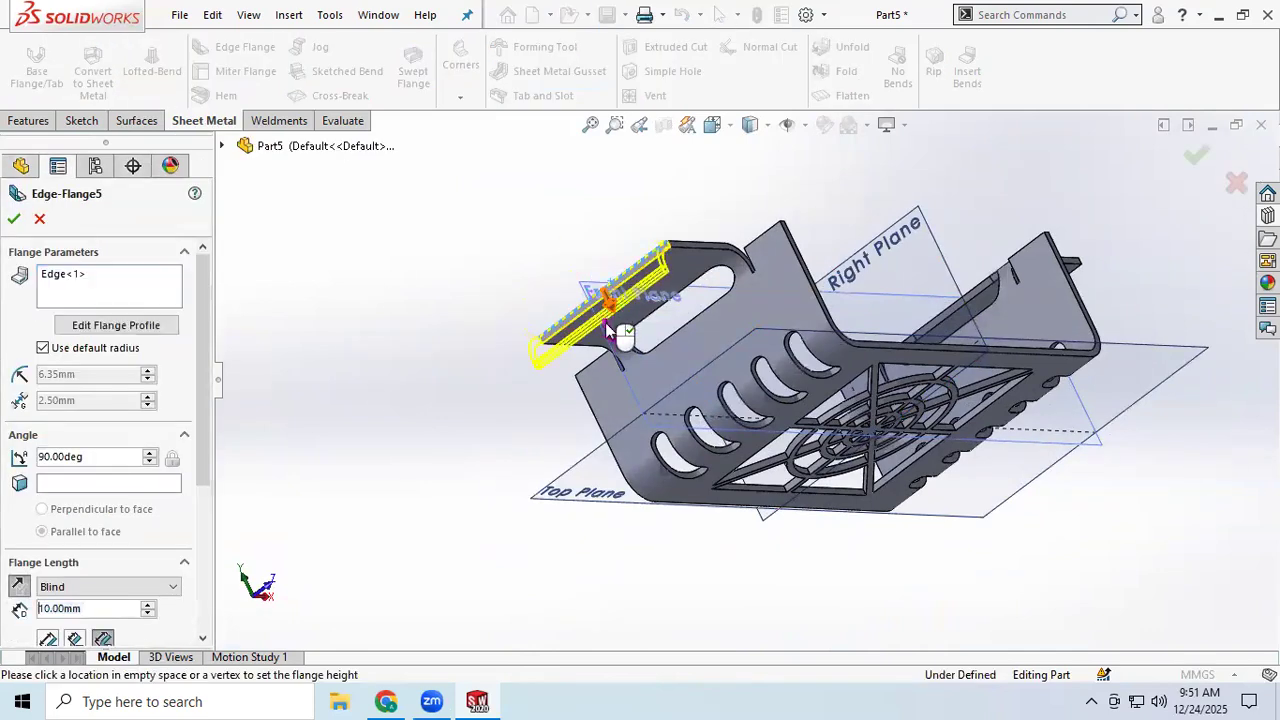
pyautogui.click(609, 382)
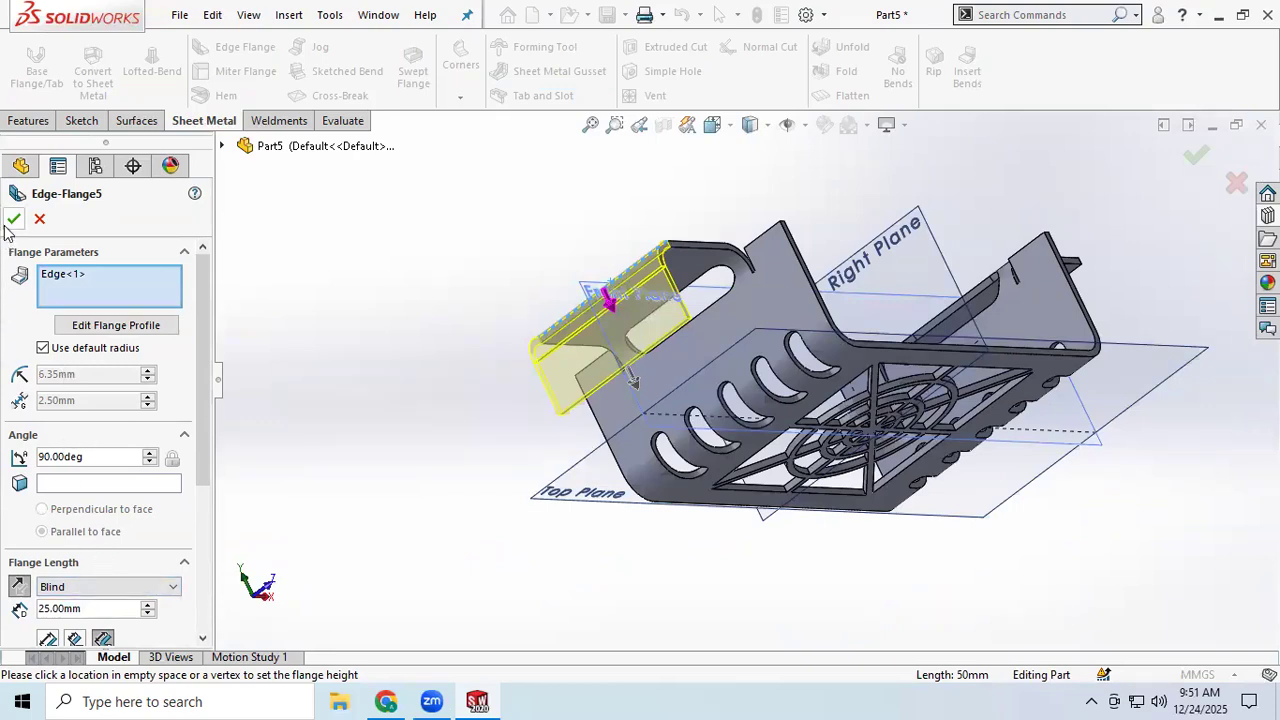
pyautogui.scroll(-2, 91, 591)
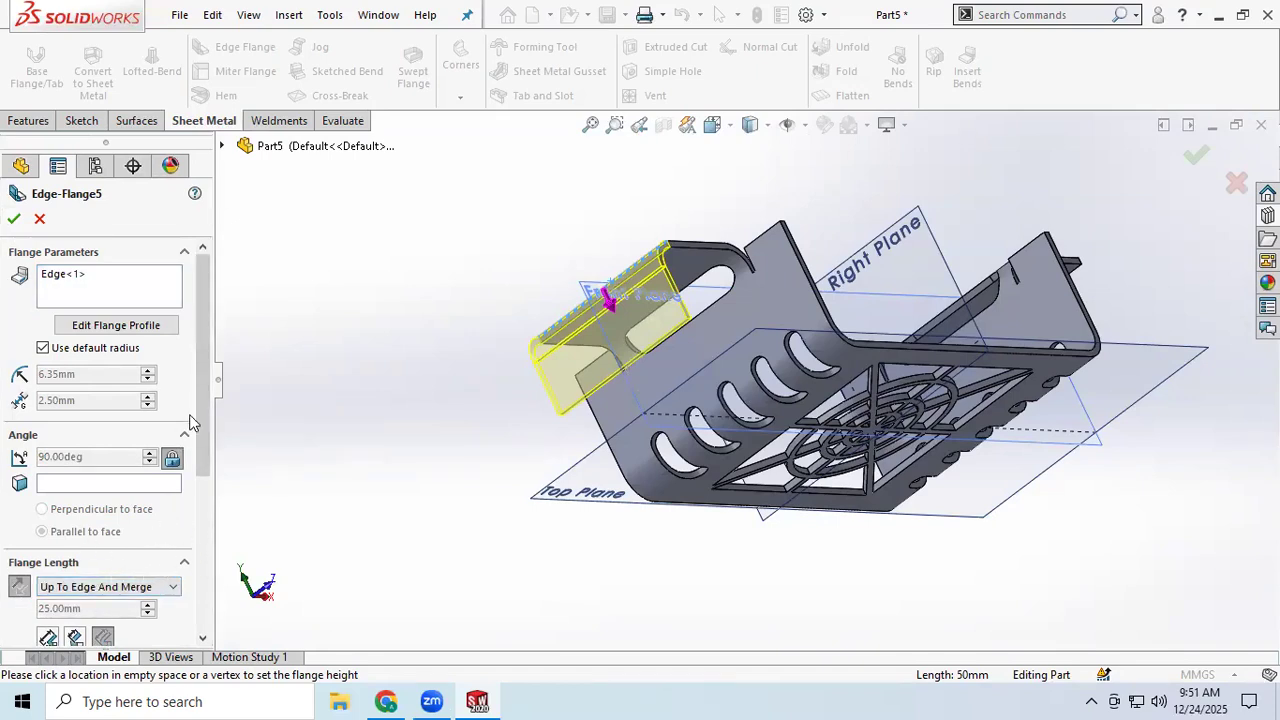
pyautogui.scroll(-3, 190, 422)
pyautogui.click(110, 378)
pyautogui.click(60, 392)
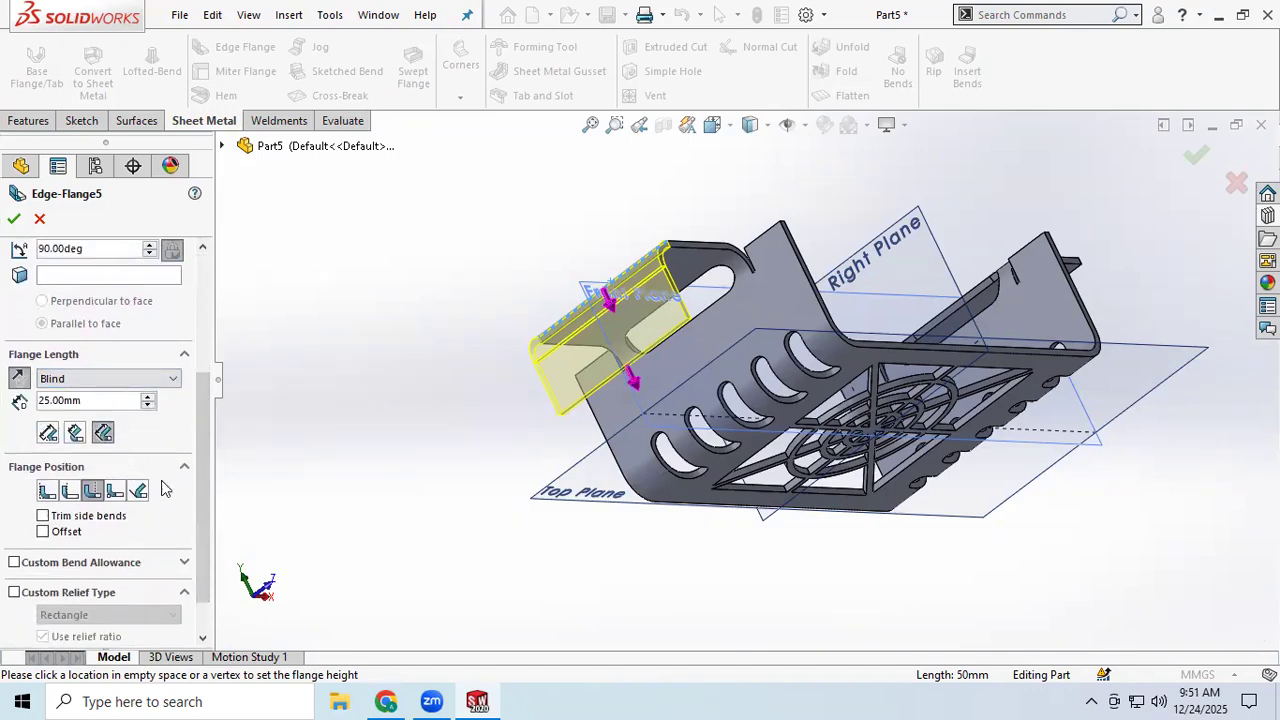
pyautogui.click(69, 491)
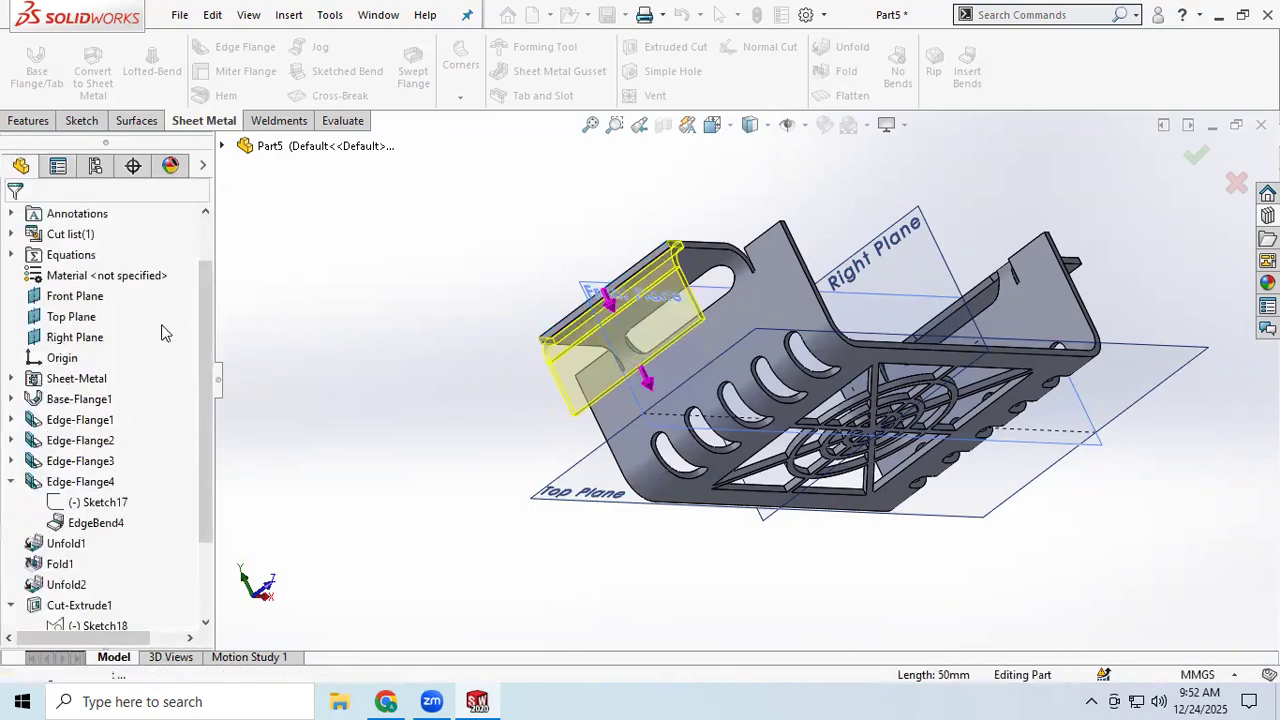
# - Add a matching downward edge flange, Blind 25 mm long, on the outer edge of the end flange at the opposite side
pyautogui.moveTo(405, 368); pyautogui.dragTo(305, 415, button='middle')
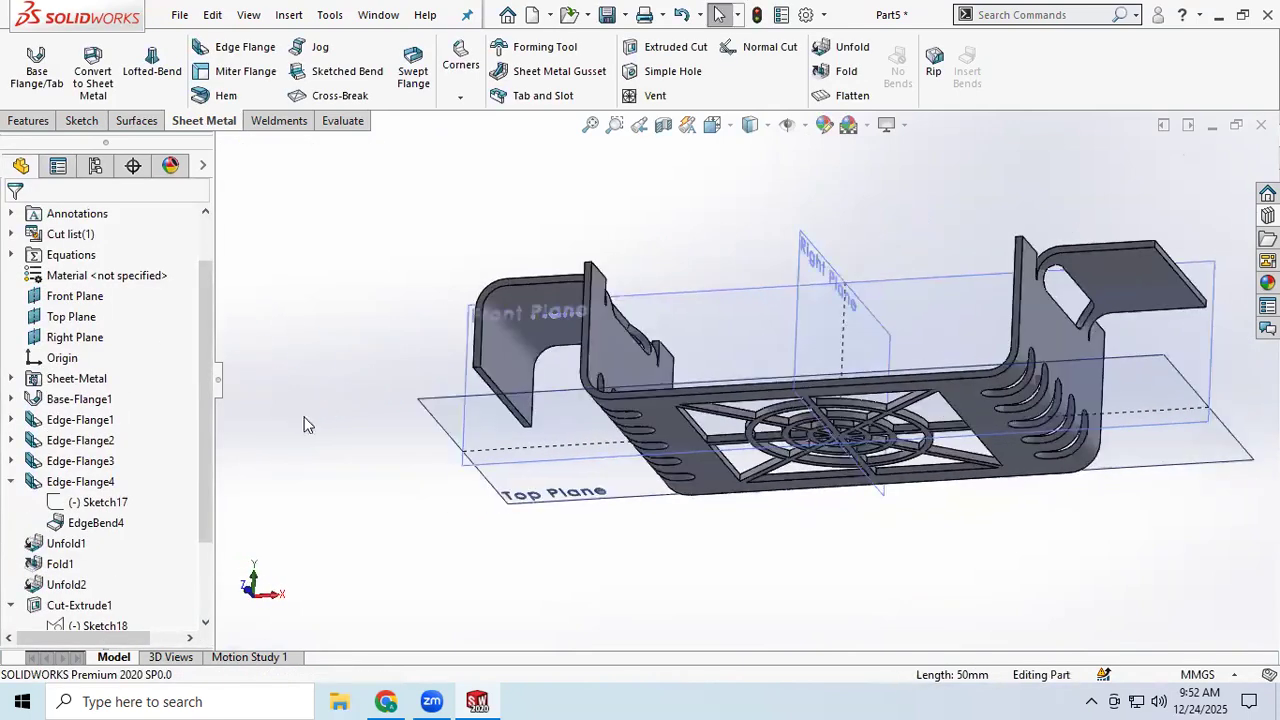
pyautogui.click(256, 50)
pyautogui.click(1170, 270)
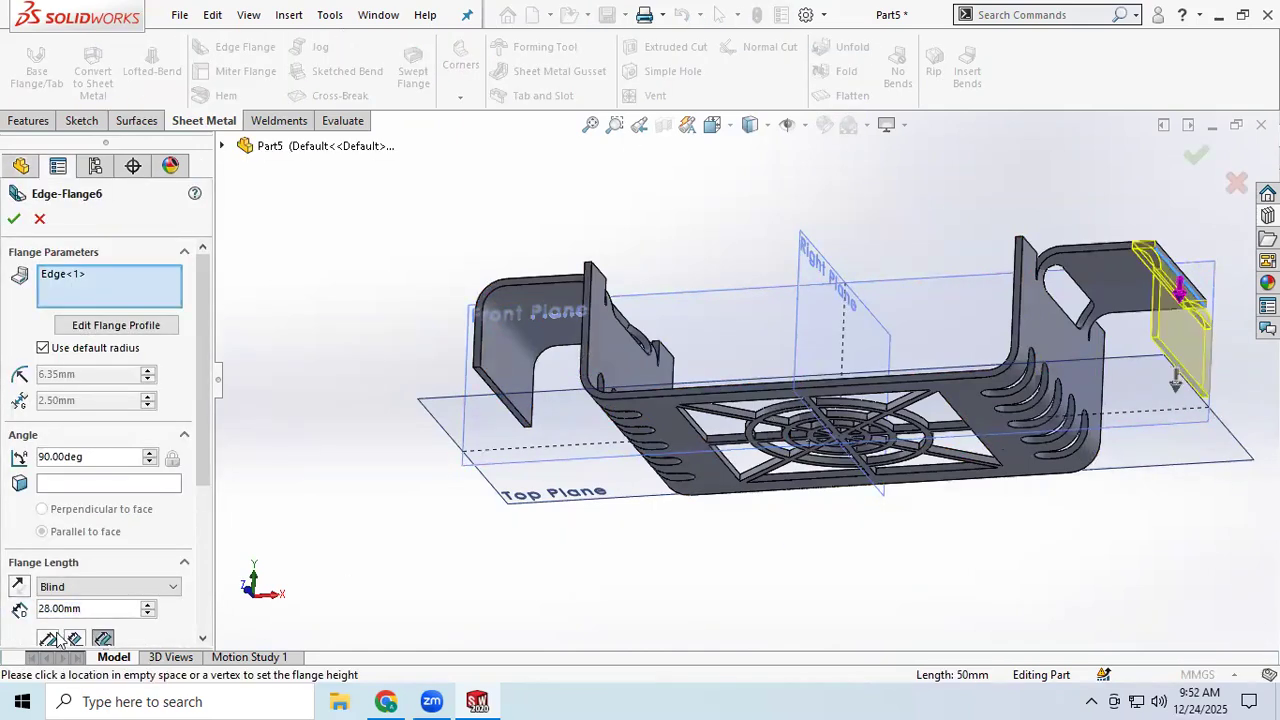
pyautogui.moveTo(95, 613); pyautogui.dragTo(12, 612)
pyautogui.write('25')
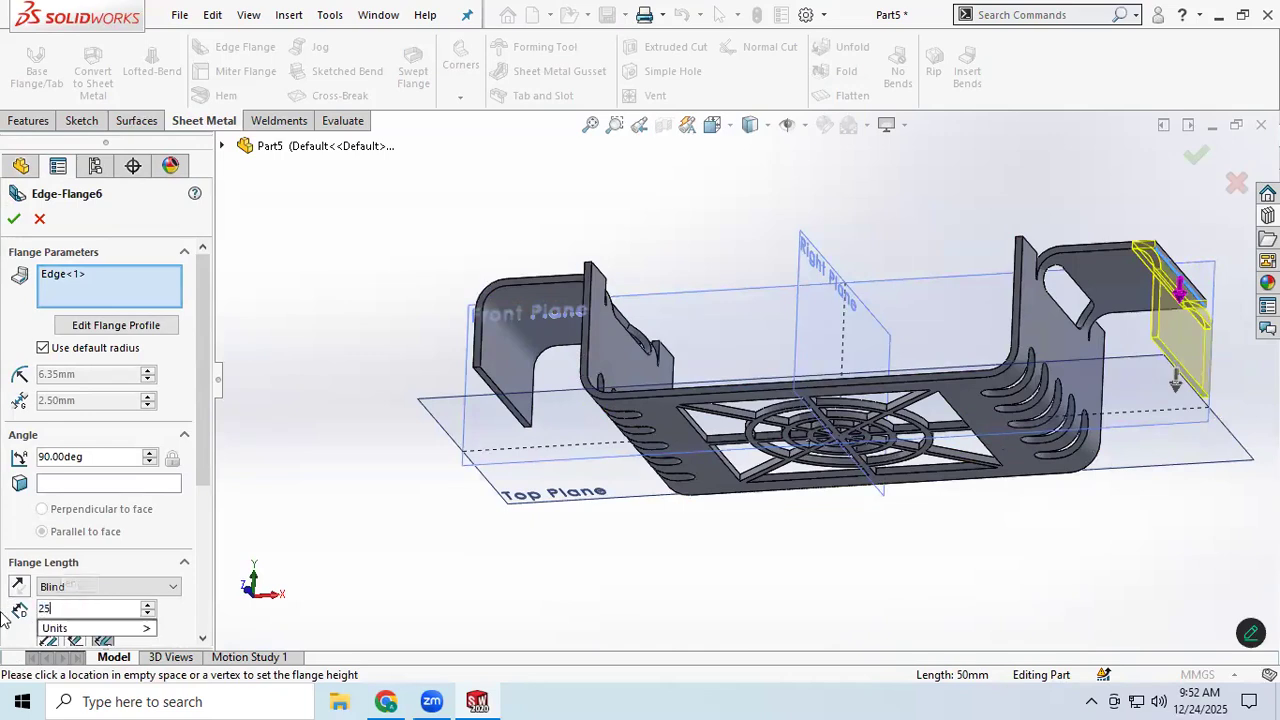
pyautogui.press('Return')
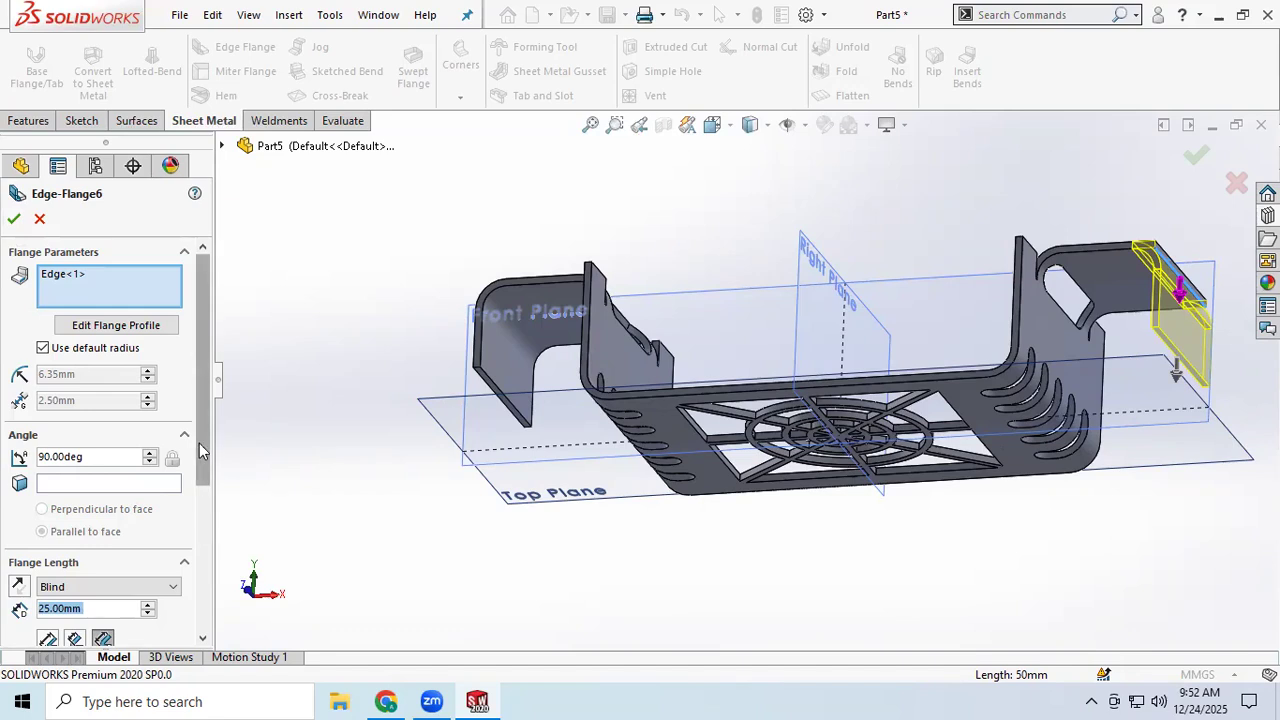
pyautogui.scroll(-3, 199, 443)
pyautogui.click(14, 218)
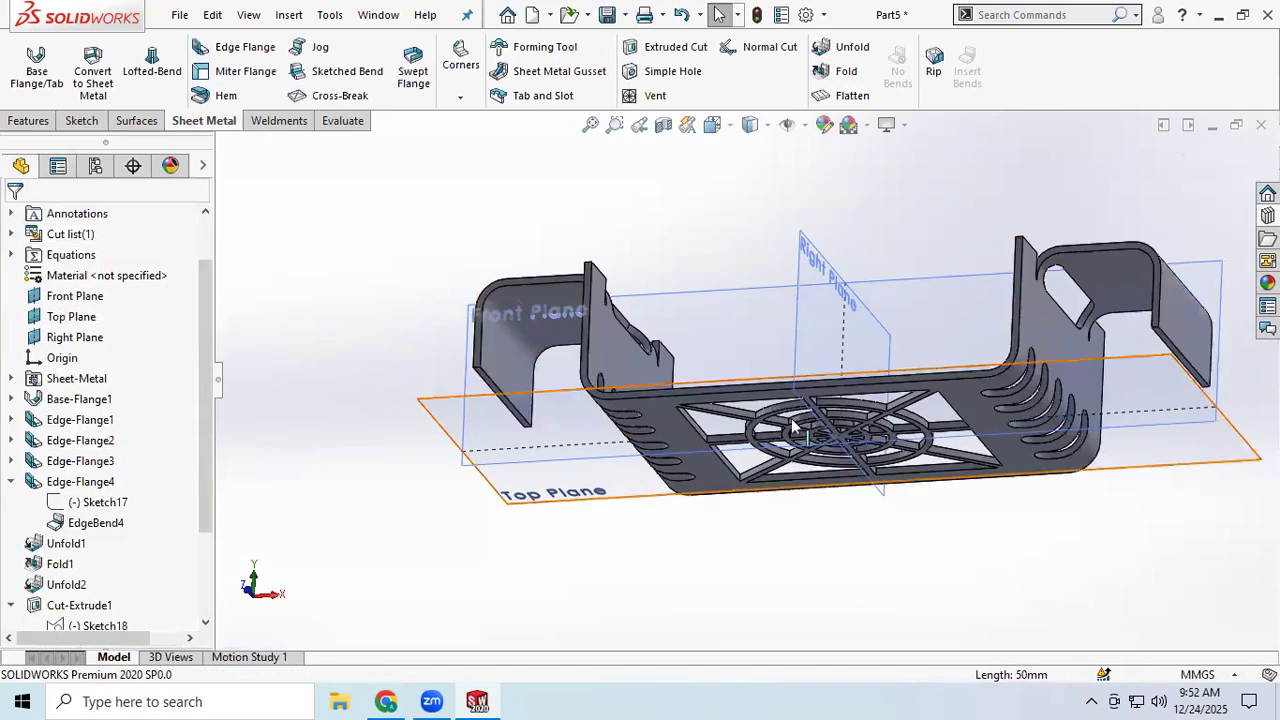
# - Start a Sheet Metal Gusset on the inner bend face of one downturned end flange, offset 25 mm from the reference point
pyautogui.moveTo(730, 478); pyautogui.dragTo(686, 520, button='middle')
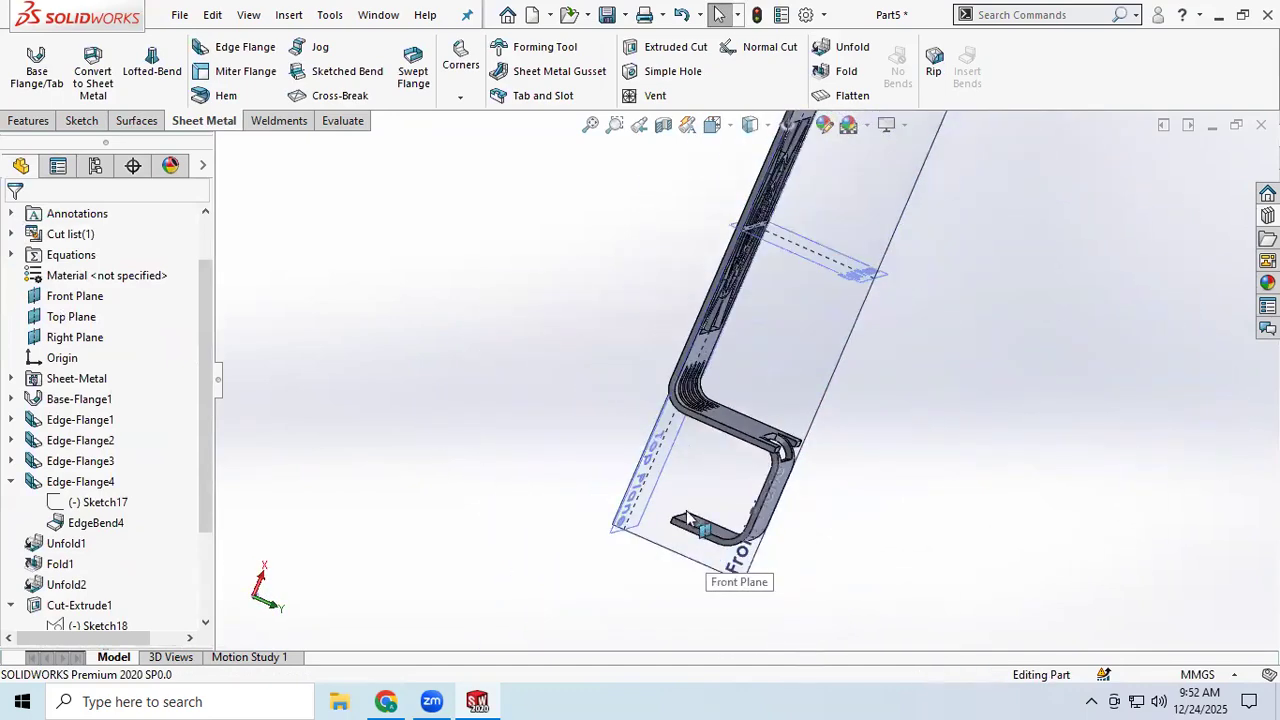
pyautogui.moveTo(686, 471); pyautogui.dragTo(791, 489, button='middle')
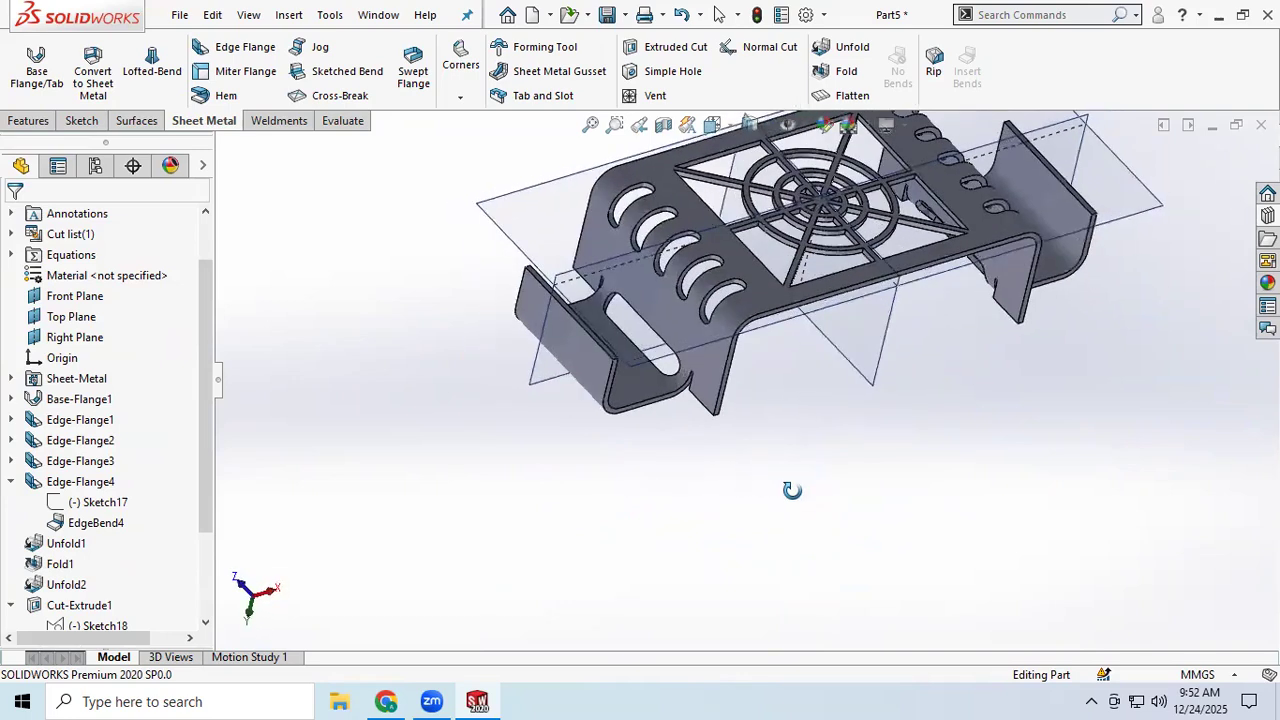
pyautogui.click(548, 79)
pyautogui.moveTo(667, 431); pyautogui.dragTo(603, 434, button='middle')
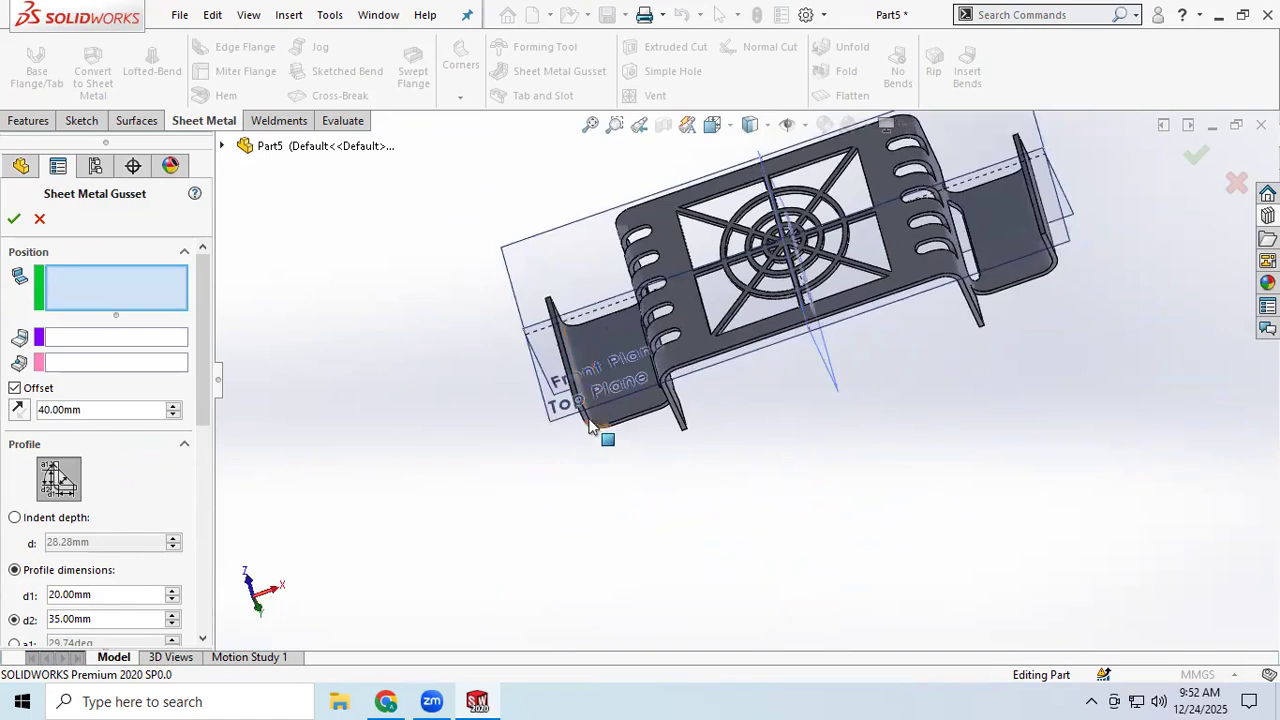
pyautogui.click(580, 390)
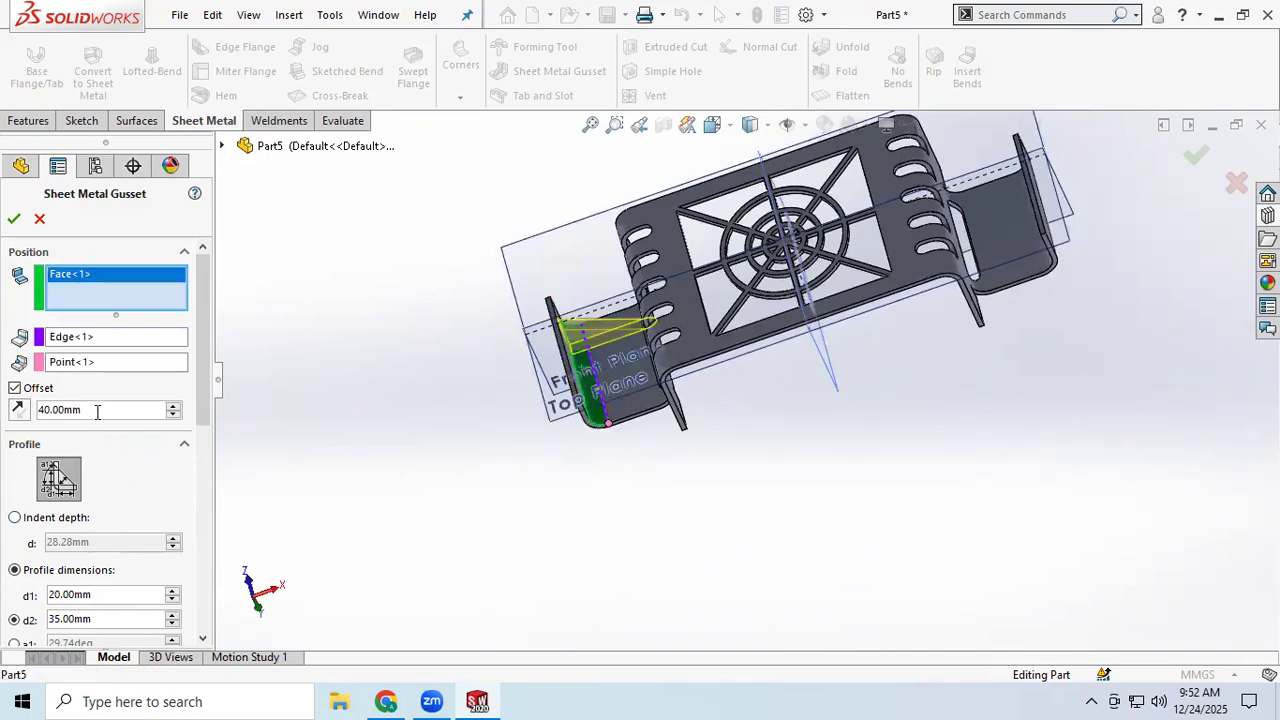
pyautogui.write('25')
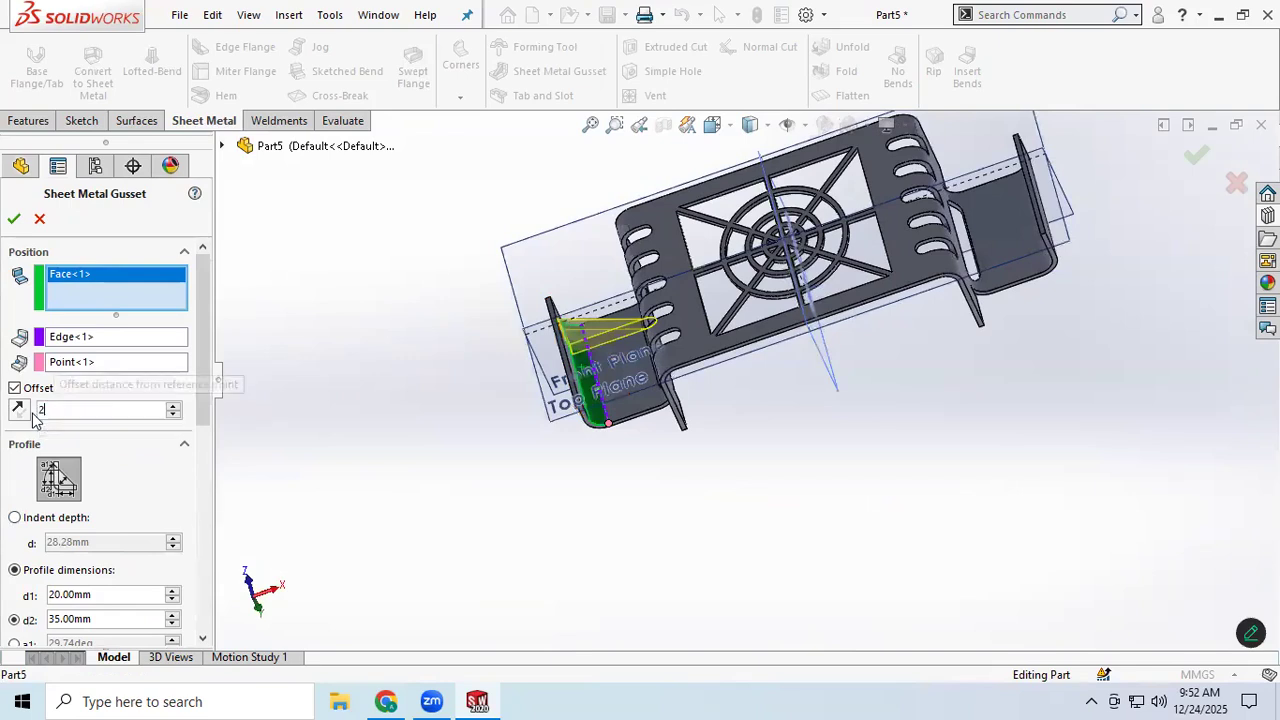
pyautogui.press('Return')
pyautogui.scroll(3, 540, 440)
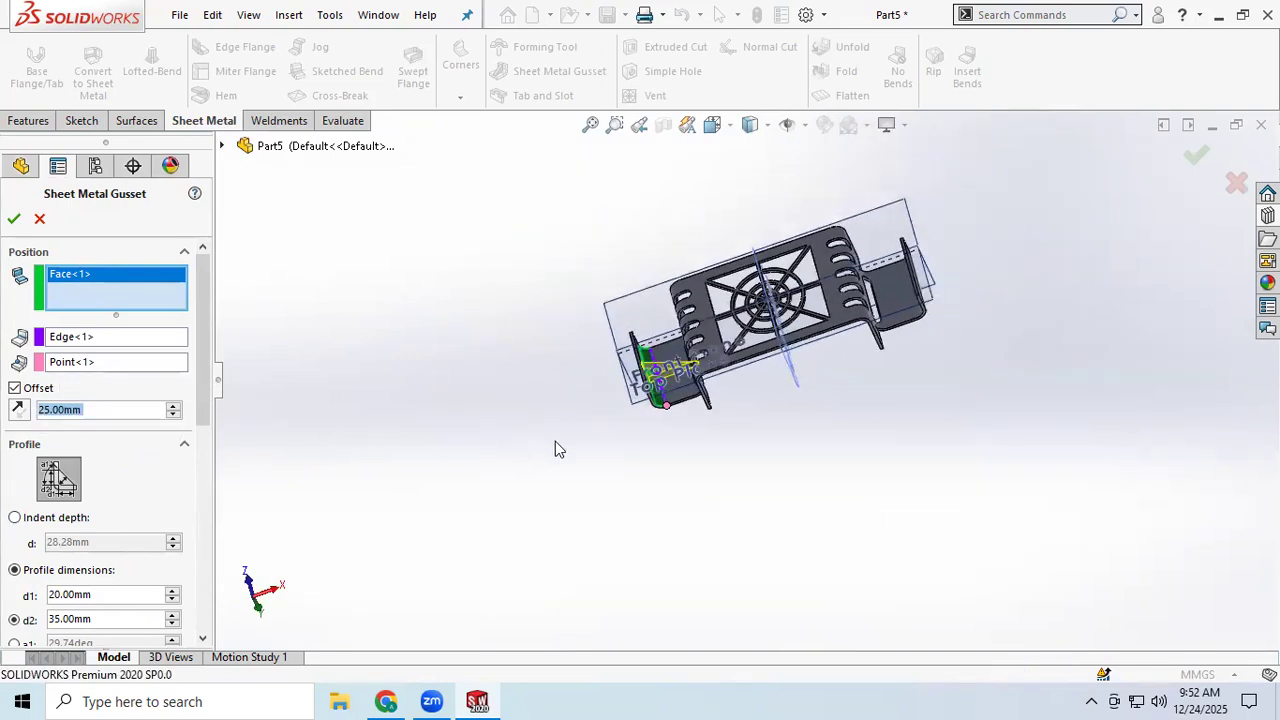
pyautogui.scroll(-5, 613, 437)
pyautogui.moveTo(703, 360); pyautogui.dragTo(765, 315, button='middle')
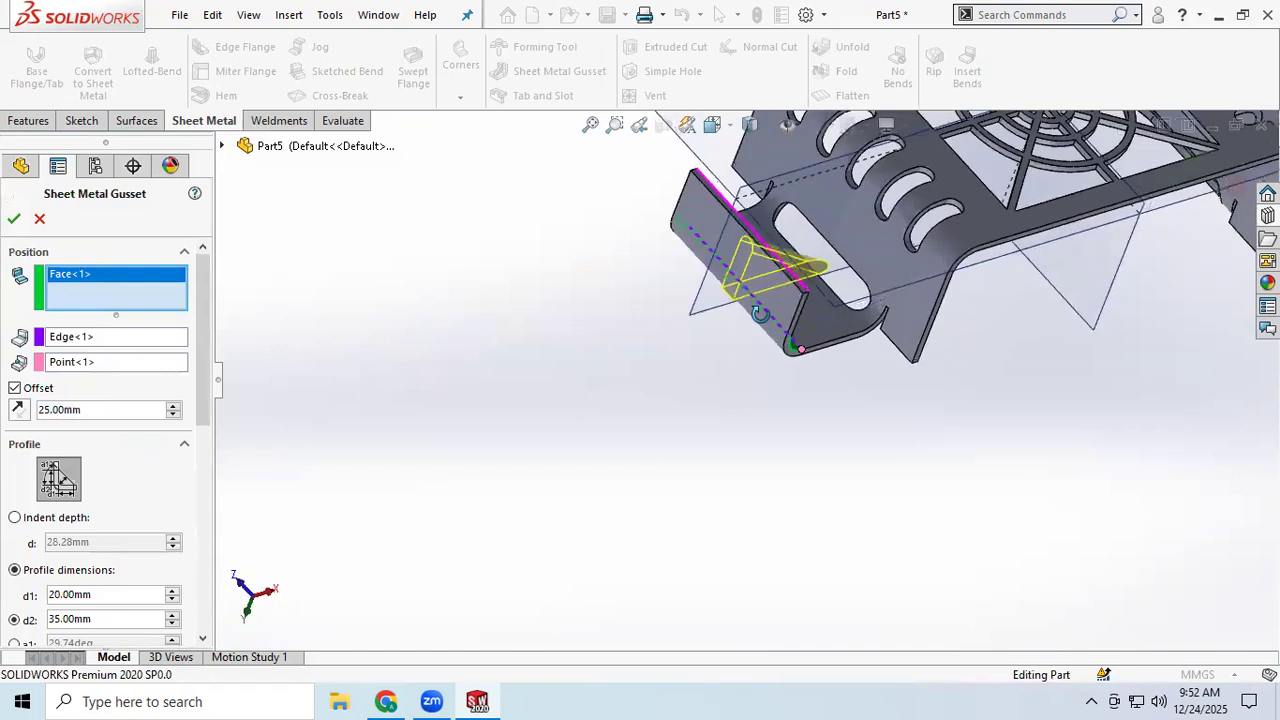
pyautogui.scroll(-3, 793, 289)
pyautogui.scroll(-2, 793, 293)
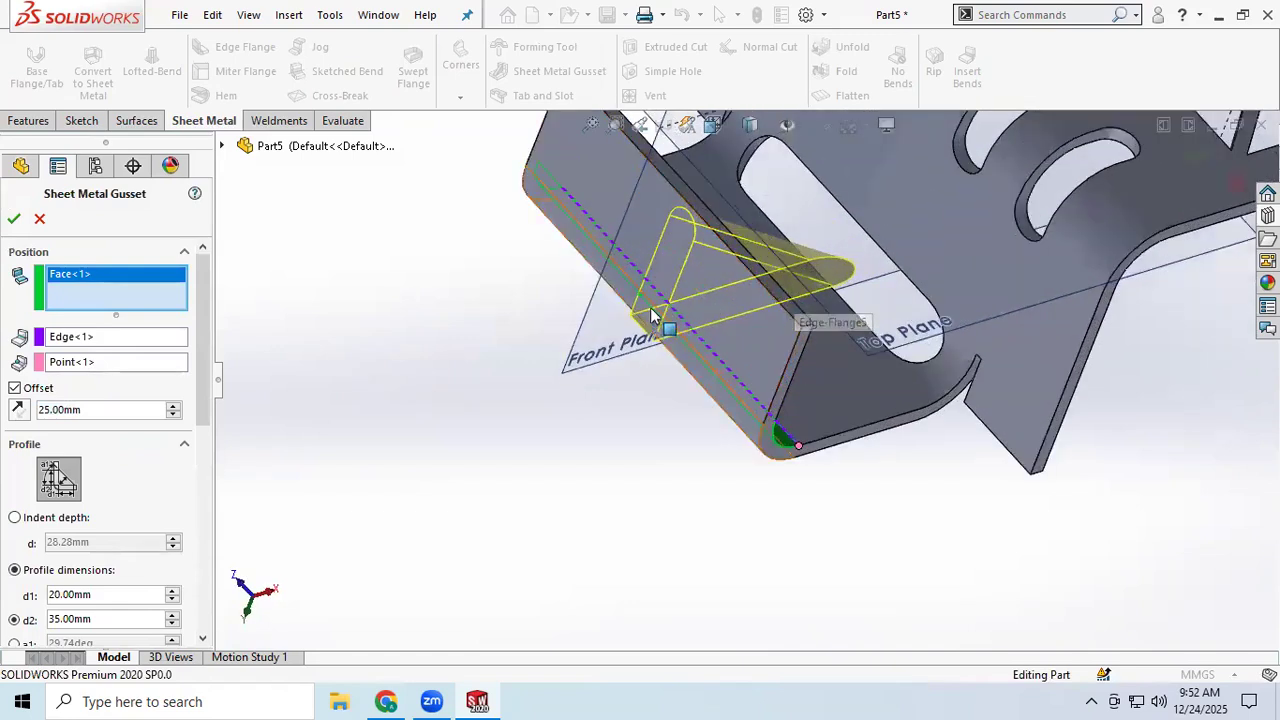
pyautogui.moveTo(766, 363); pyautogui.dragTo(699, 349, button='middle')
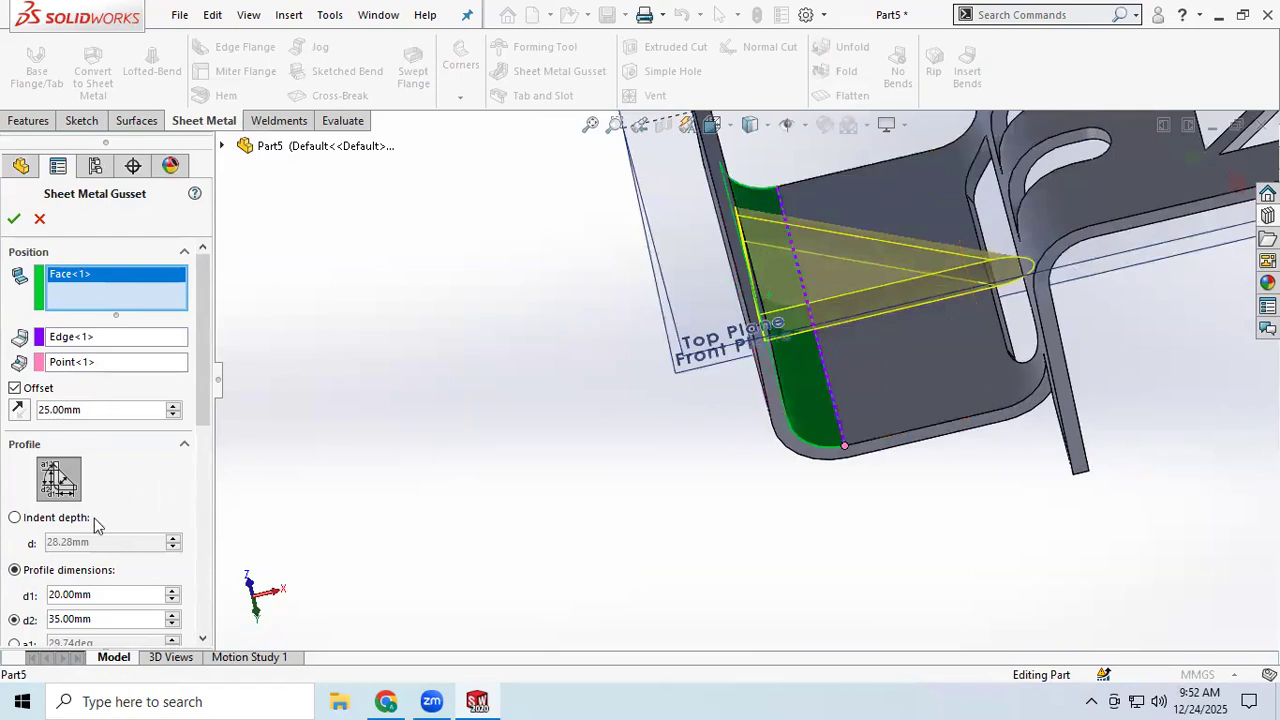
# - Set the gusset's profile dimensions to d1 = 10 mm and d2 = 10 mm
pyautogui.moveTo(107, 599); pyautogui.dragTo(40, 597)
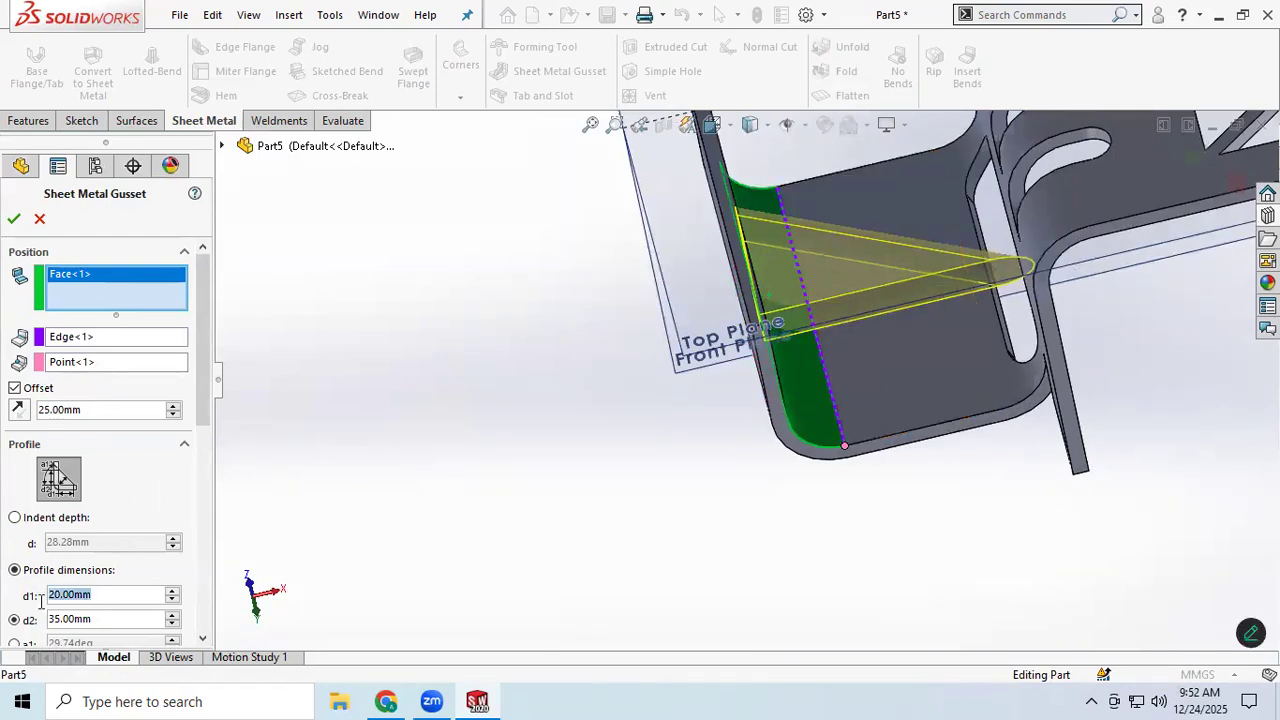
pyautogui.write('10')
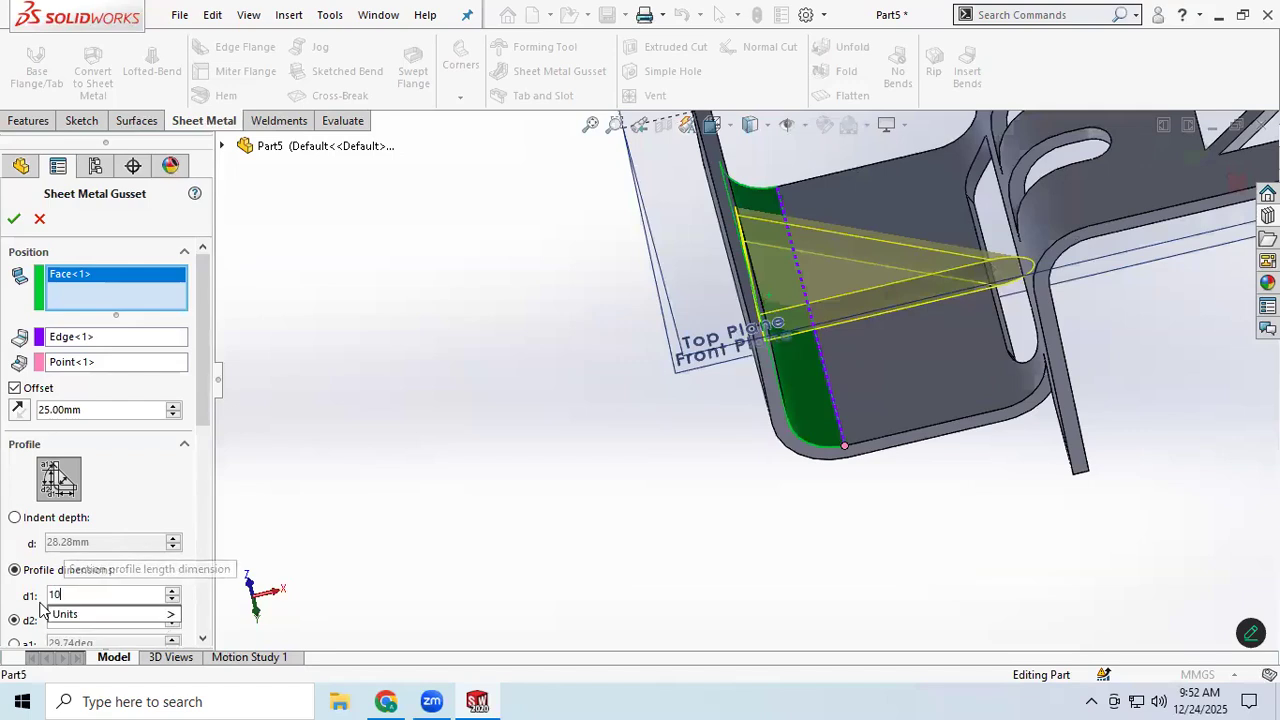
pyautogui.press('Return')
pyautogui.moveTo(99, 621); pyautogui.dragTo(12, 626)
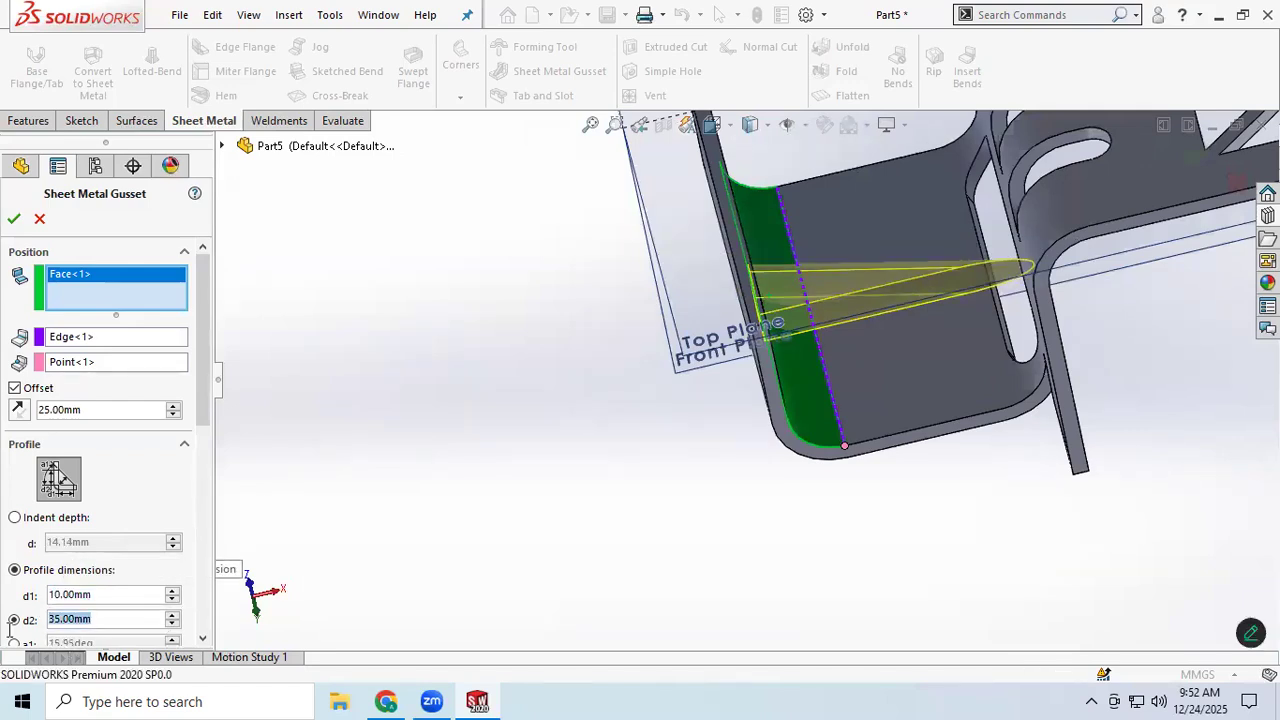
pyautogui.write('10')
pyautogui.press('Return')
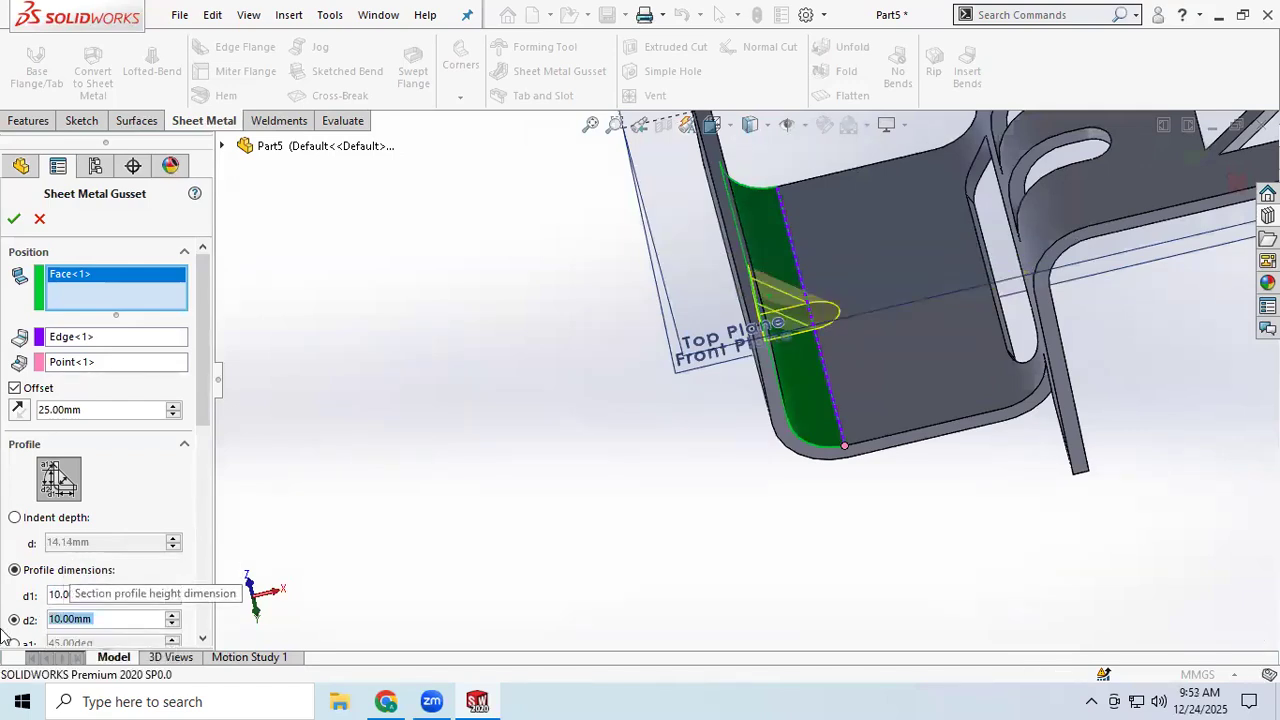
pyautogui.scroll(-5, 862, 343)
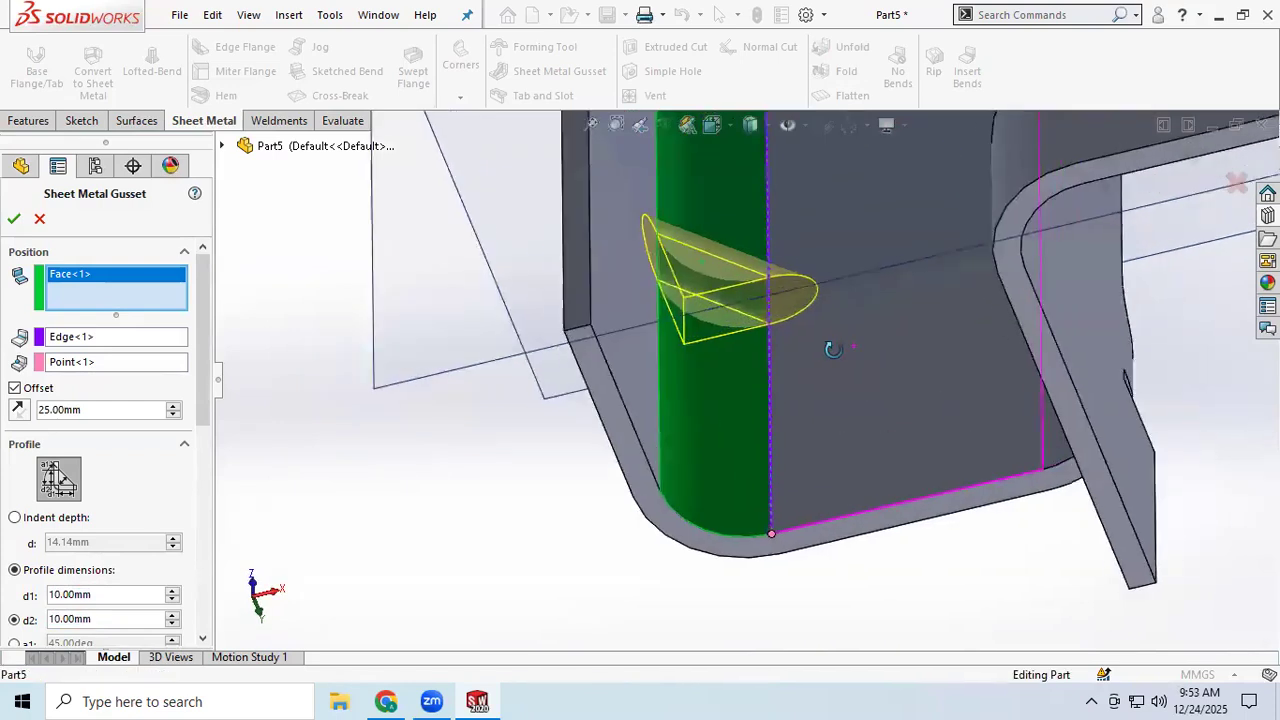
pyautogui.moveTo(818, 351); pyautogui.dragTo(838, 294, button='middle')
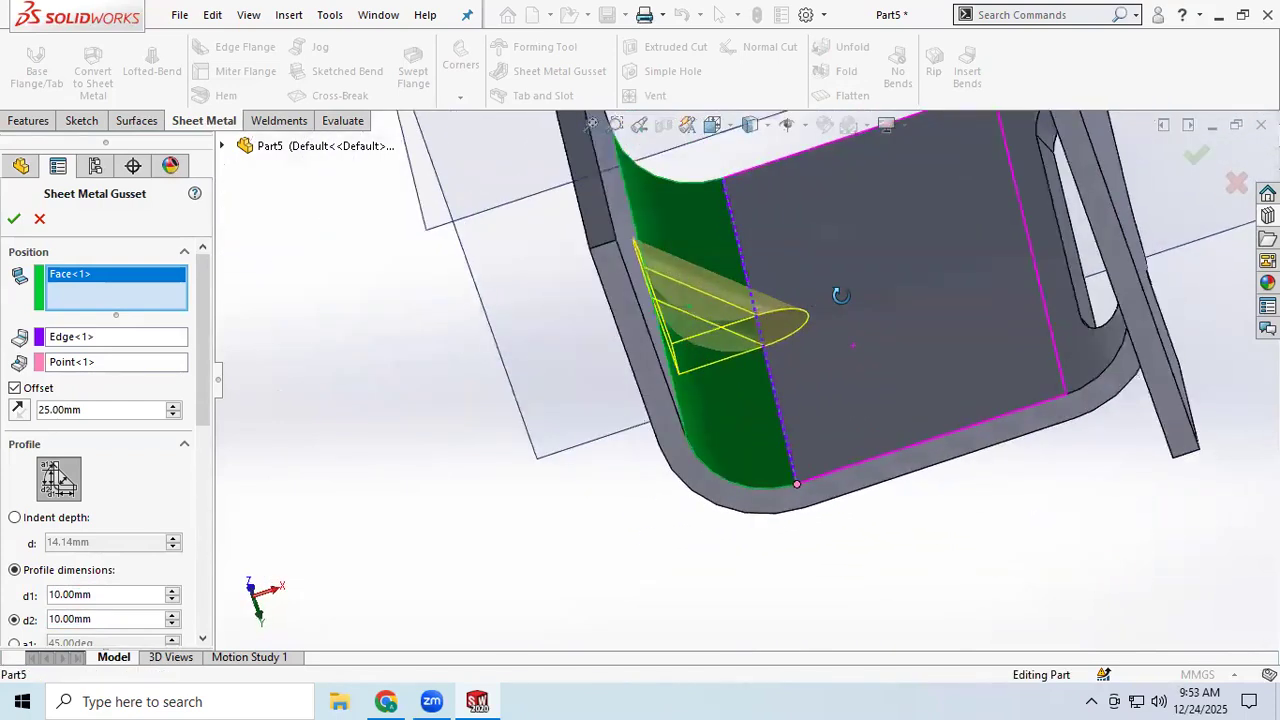
# - Try an indent width of 10 mm for the gusset and check its preview on the bend
pyautogui.scroll(-5, 186, 546)
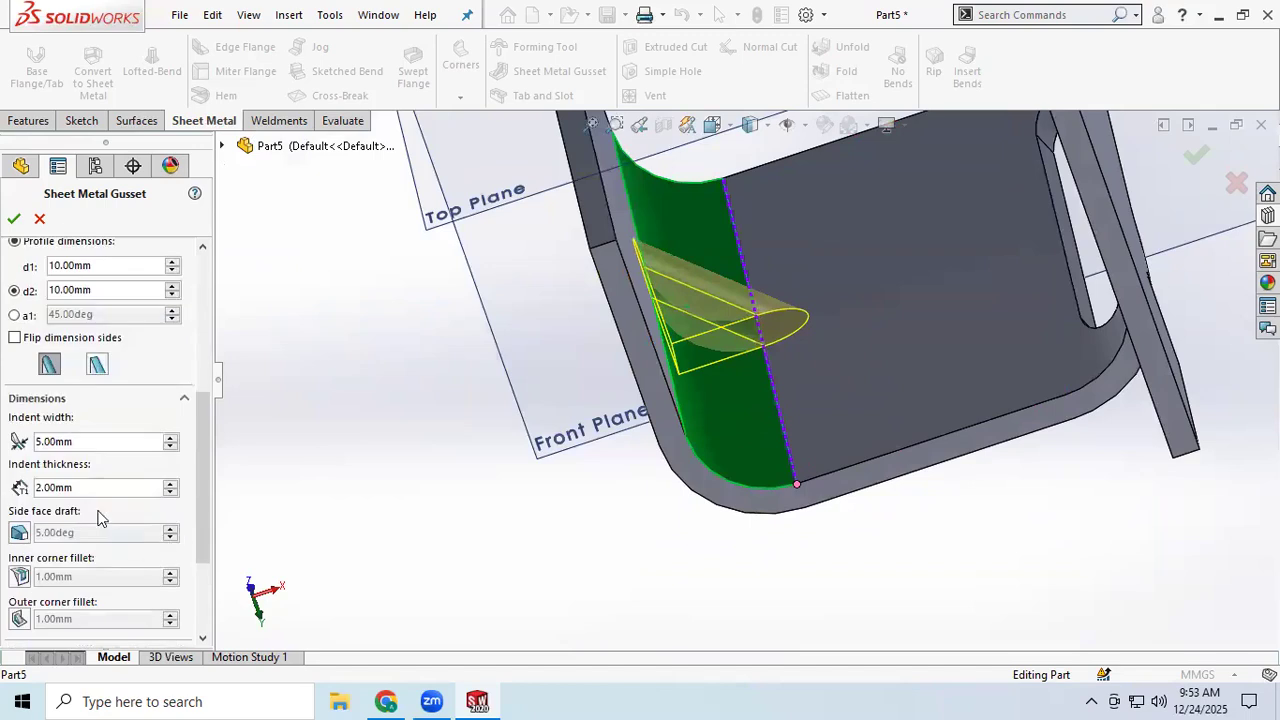
pyautogui.scroll(2, 110, 510)
pyautogui.scroll(2, 130, 486)
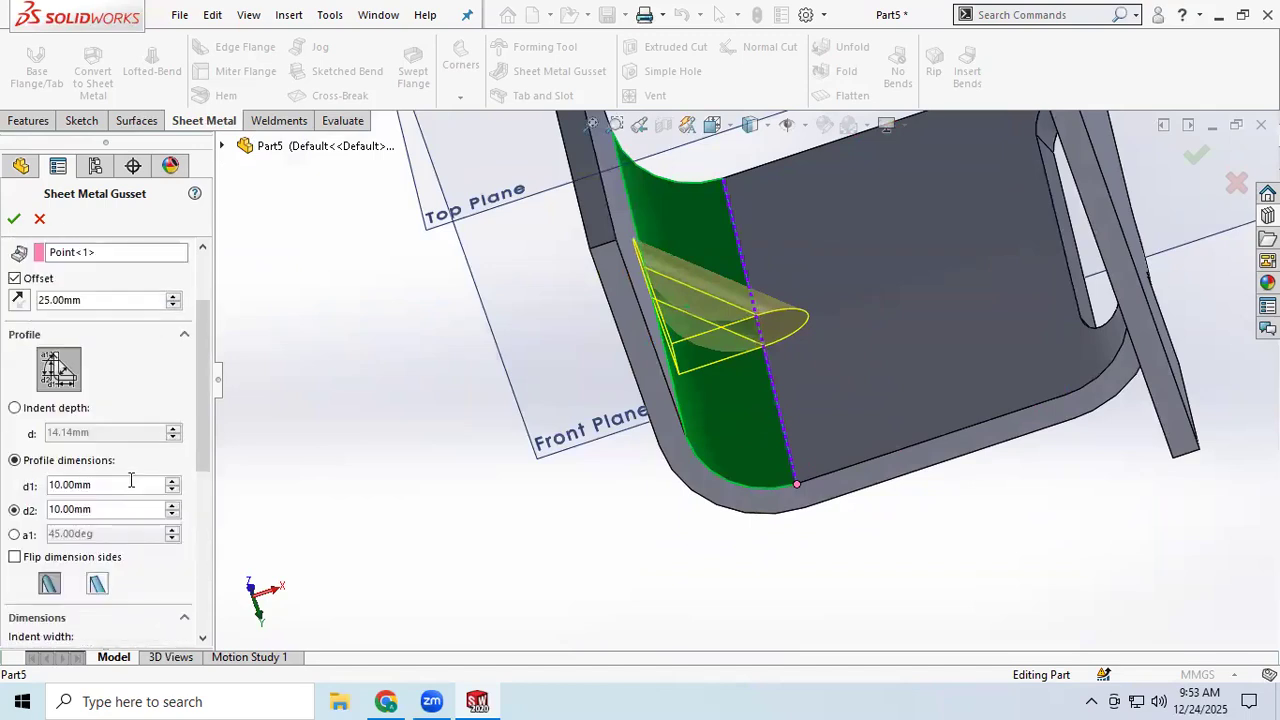
pyautogui.moveTo(210, 446); pyautogui.dragTo(240, 580)
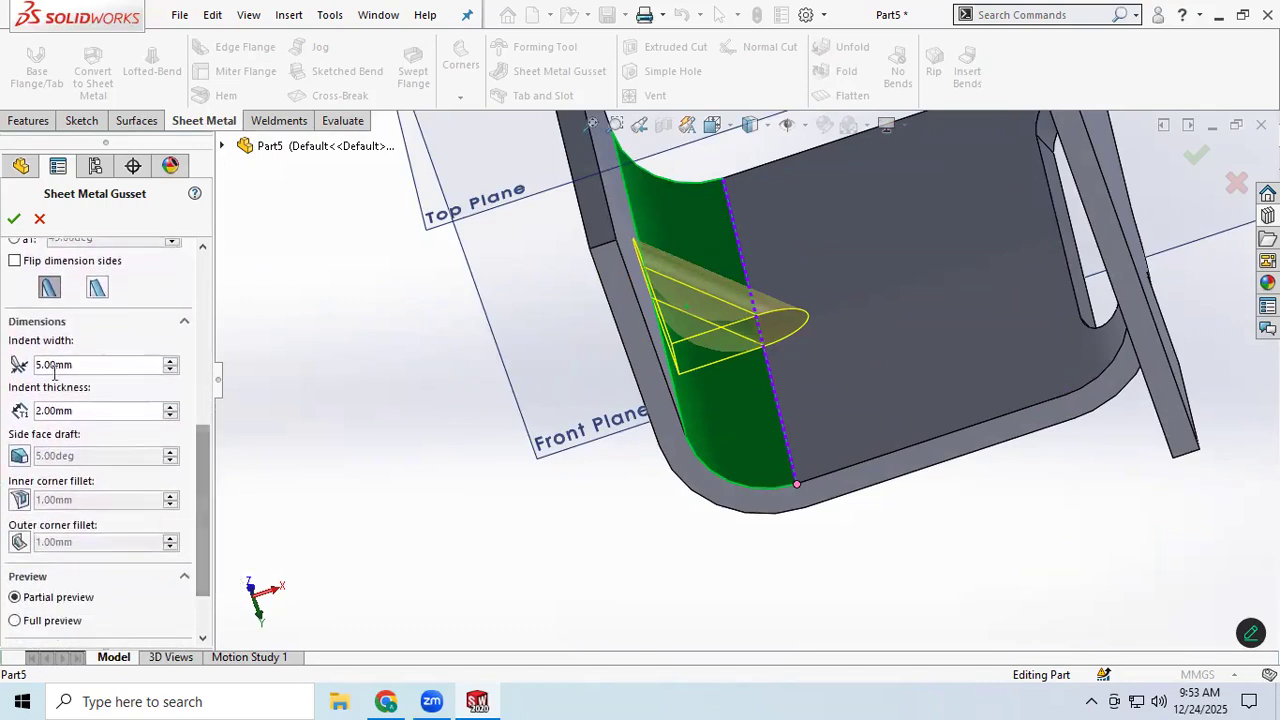
pyautogui.moveTo(86, 365); pyautogui.dragTo(30, 370)
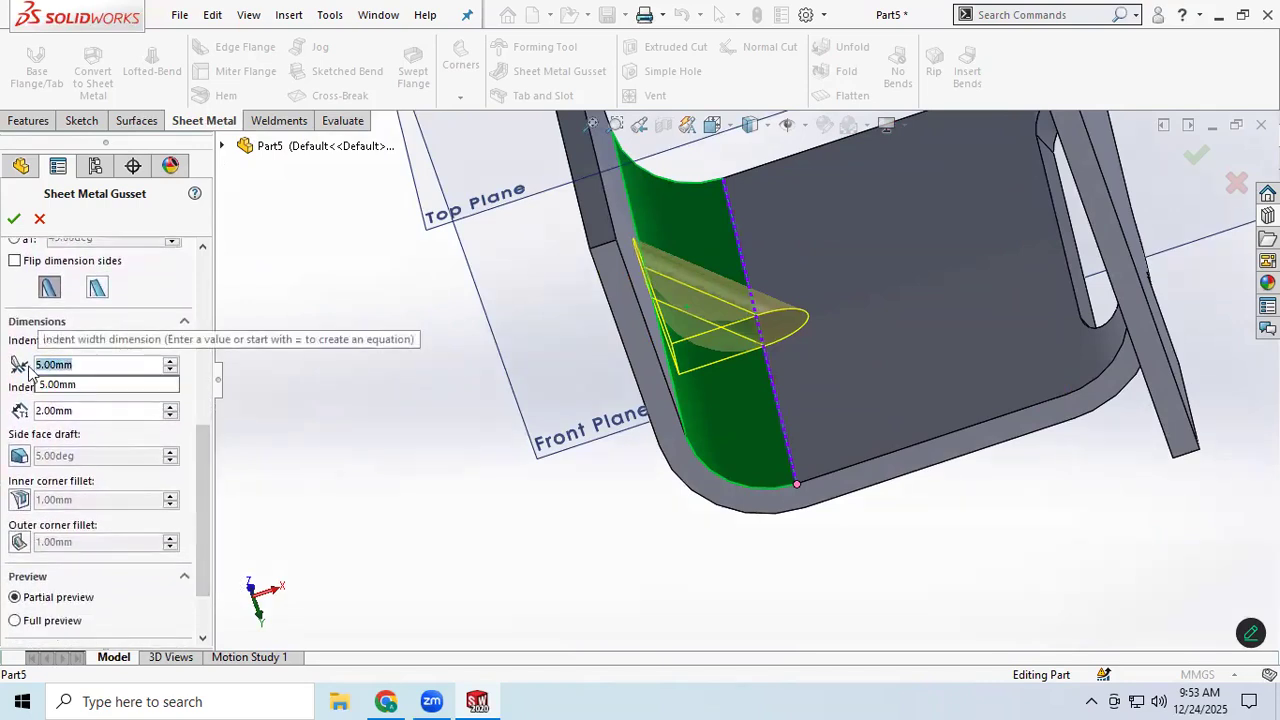
pyautogui.write('10')
pyautogui.press('Return')
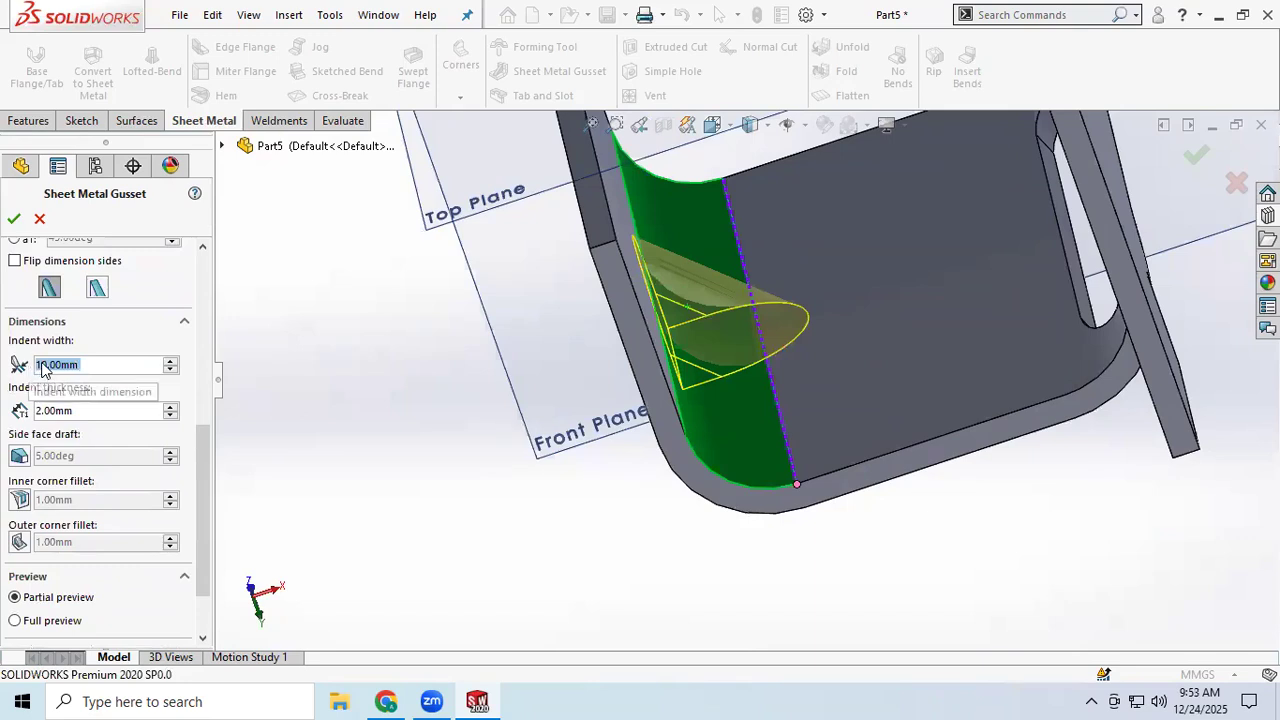
pyautogui.moveTo(302, 388); pyautogui.dragTo(3, 378, button='middle')
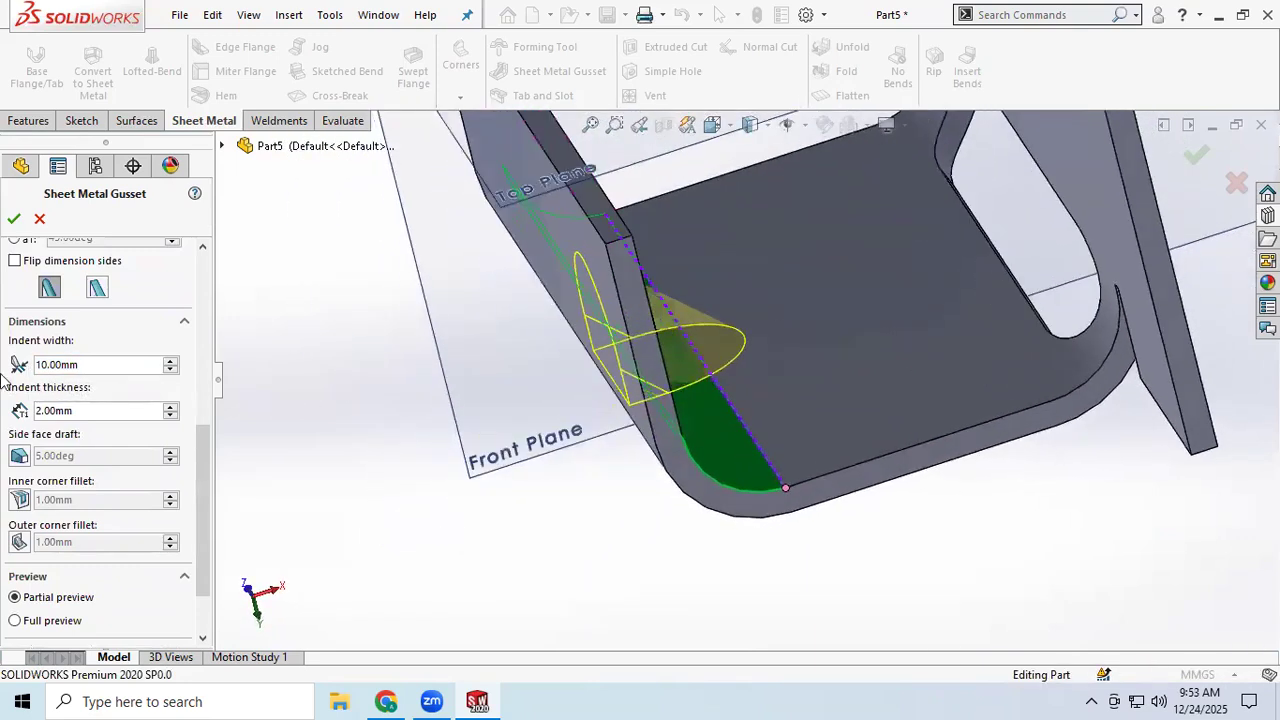
# - Set the gusset's indent width to 5 mm and complete the feature
pyautogui.doubleClick(98, 366)
pyautogui.write('5')
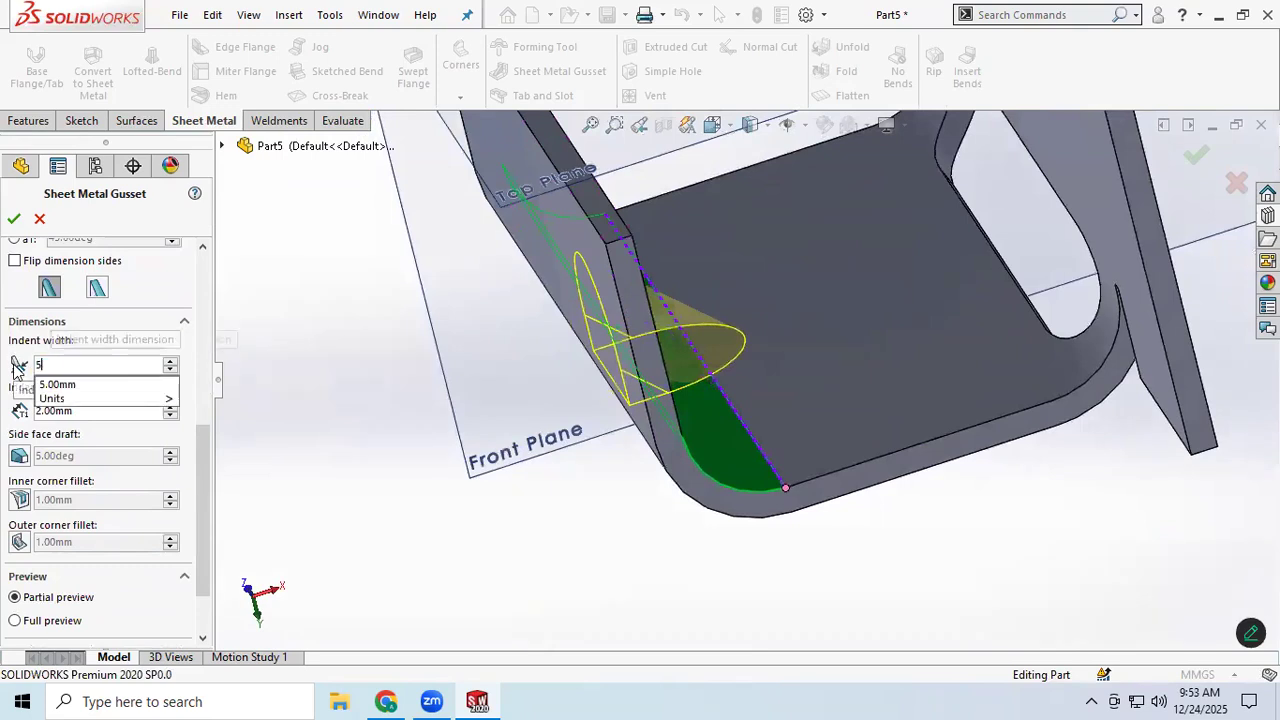
pyautogui.press('Return')
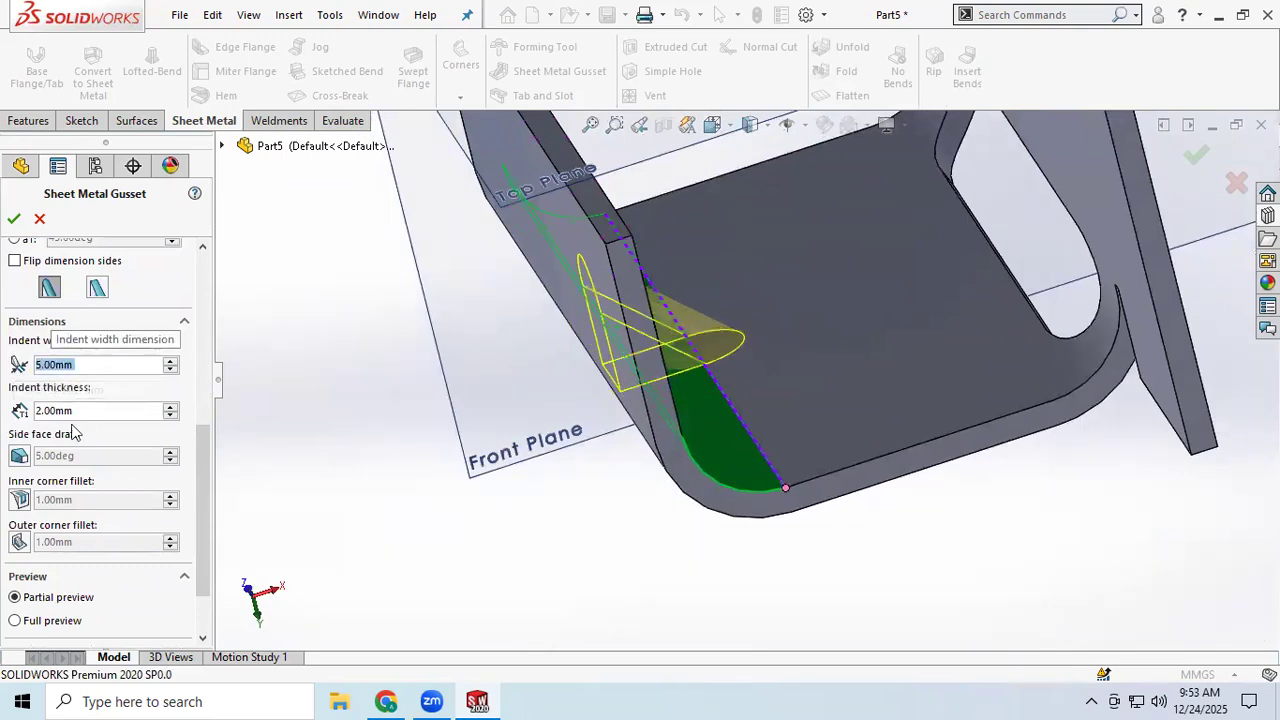
pyautogui.click(14, 219)
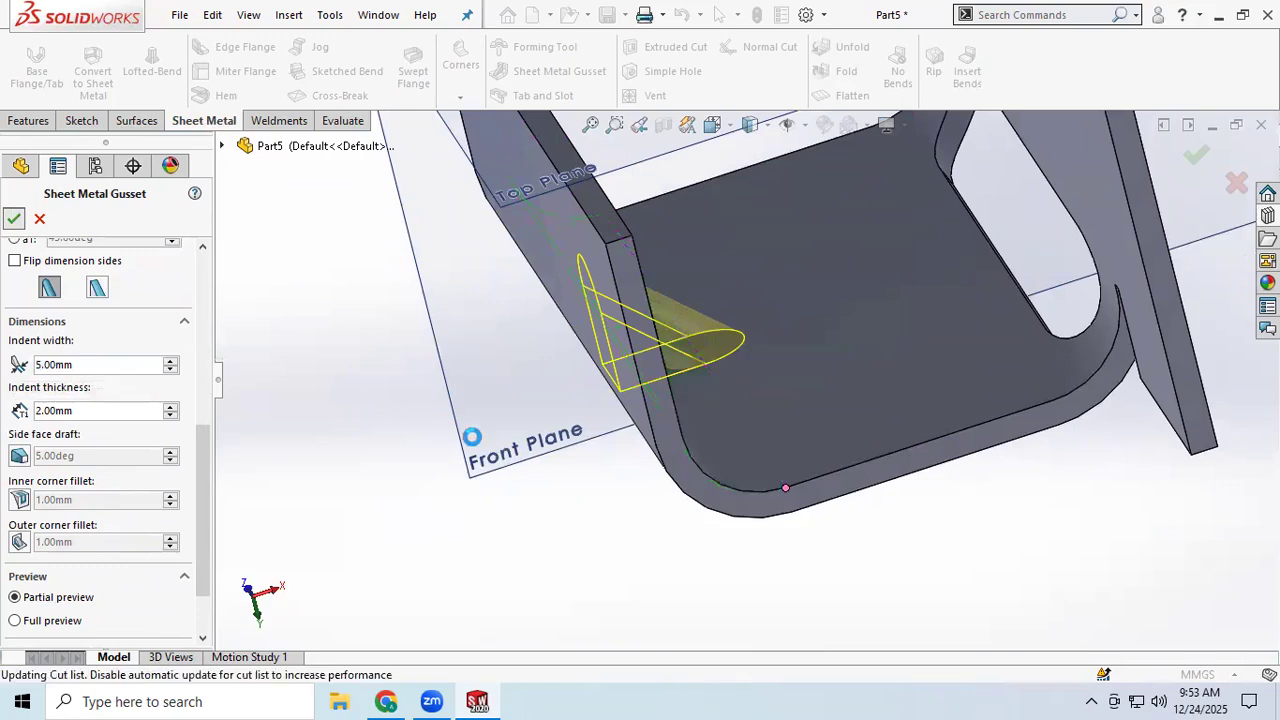
# - Reopen the sheet metal gusset for editing and set its indent width to 10 mm
pyautogui.moveTo(614, 500); pyautogui.dragTo(591, 514, button='middle')
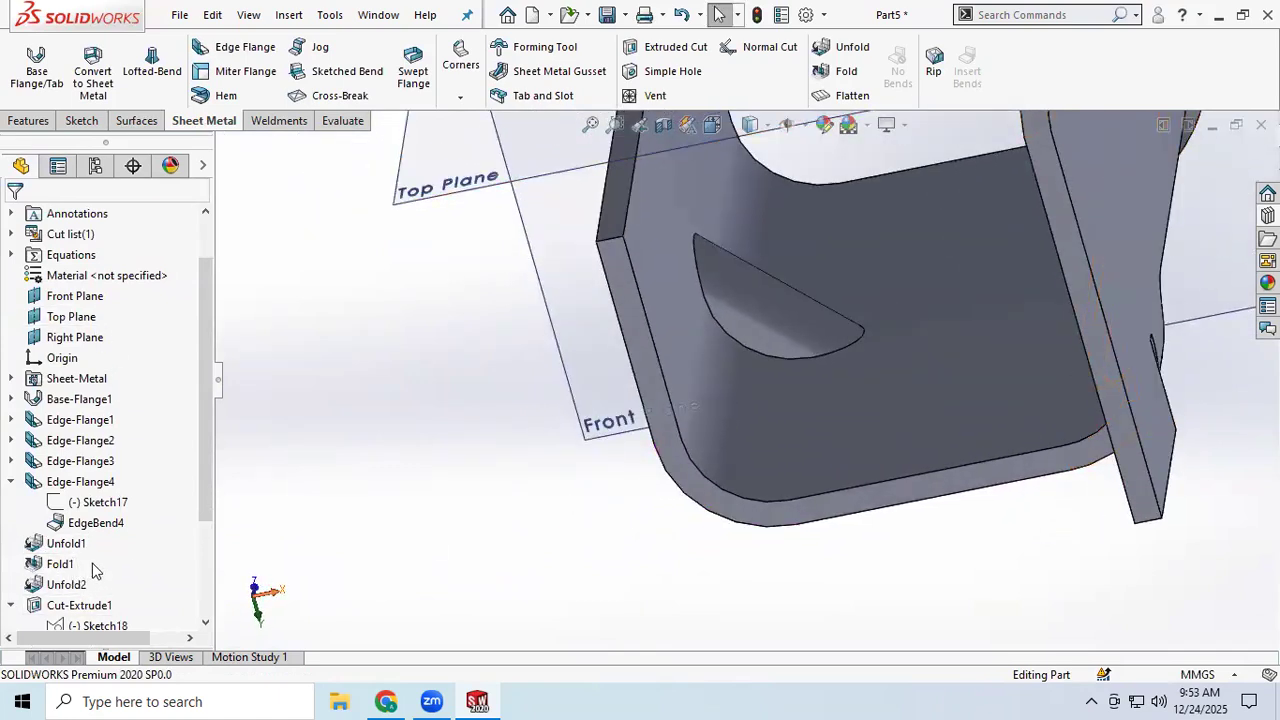
pyautogui.scroll(-3, 93, 572)
pyautogui.rightClick(62, 585)
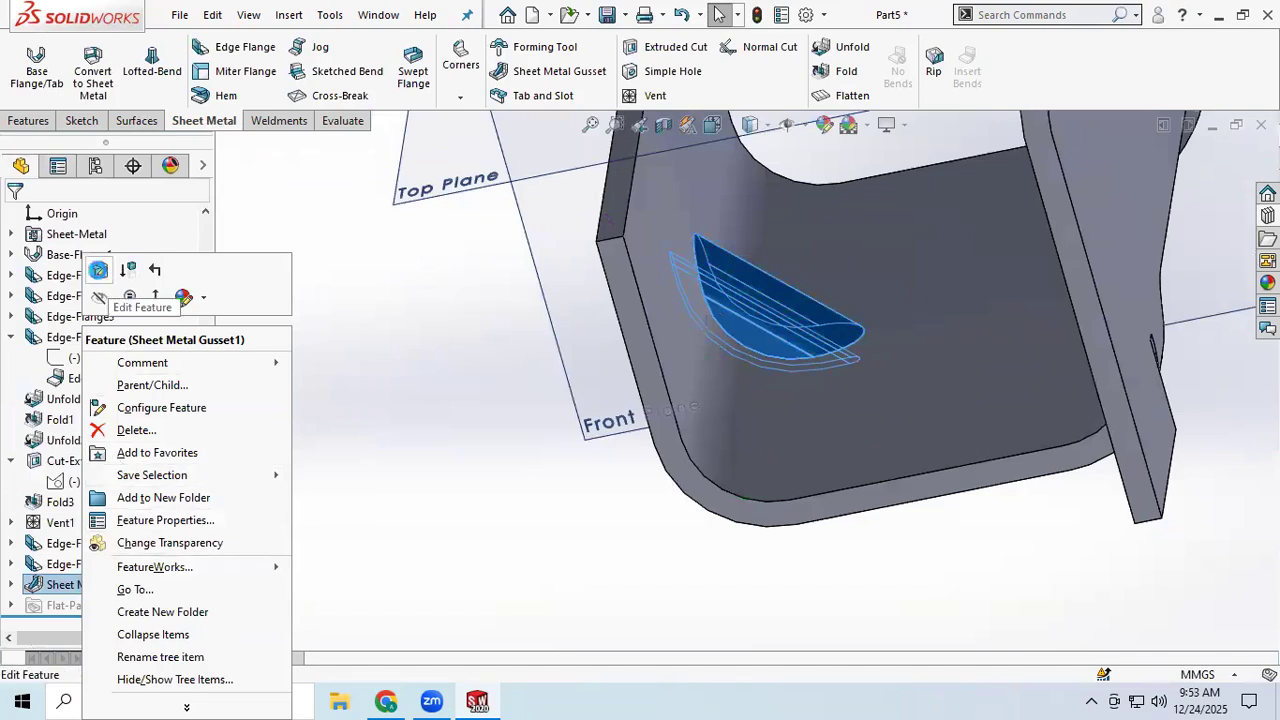
pyautogui.click(98, 297)
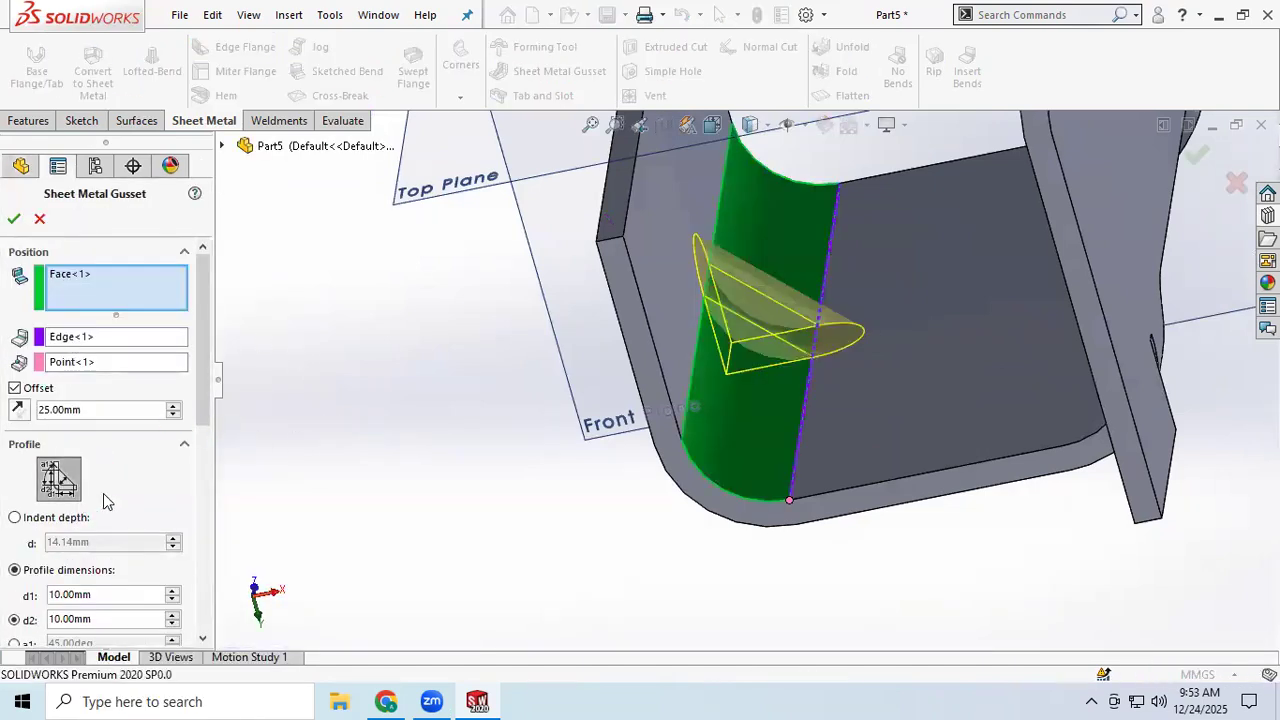
pyautogui.moveTo(205, 408); pyautogui.dragTo(213, 585)
pyautogui.doubleClick(87, 334)
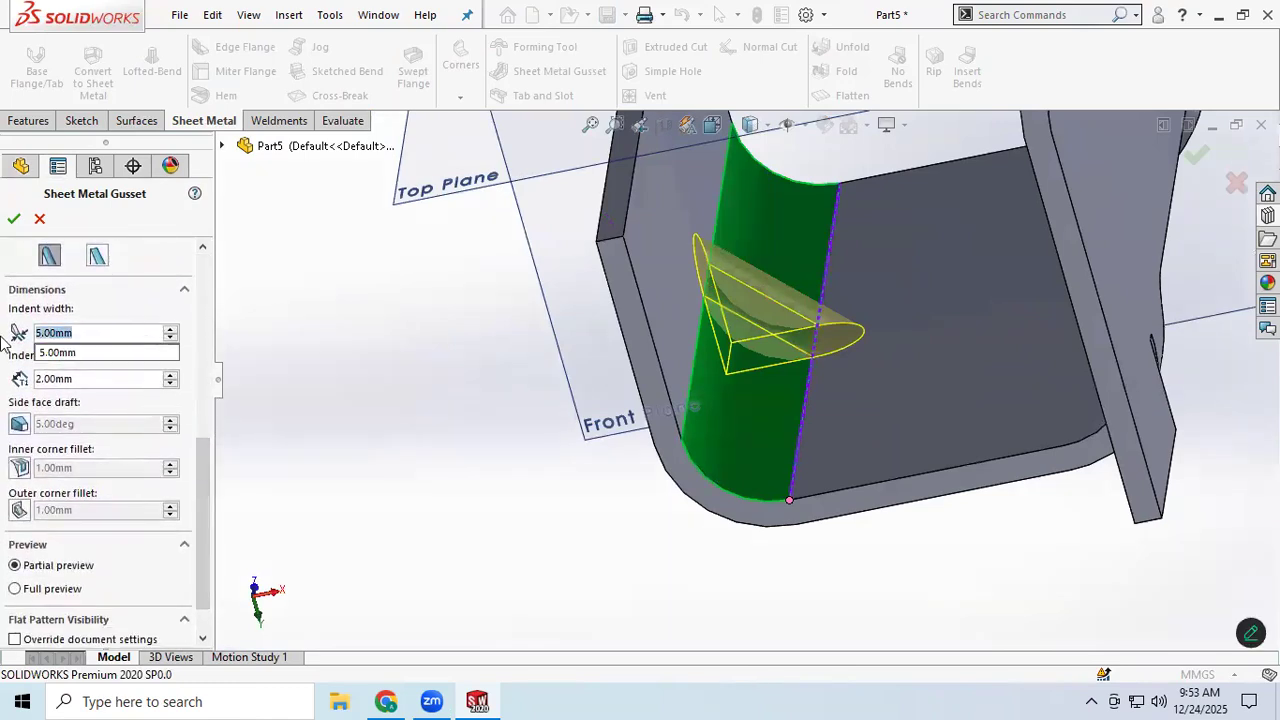
pyautogui.write('10')
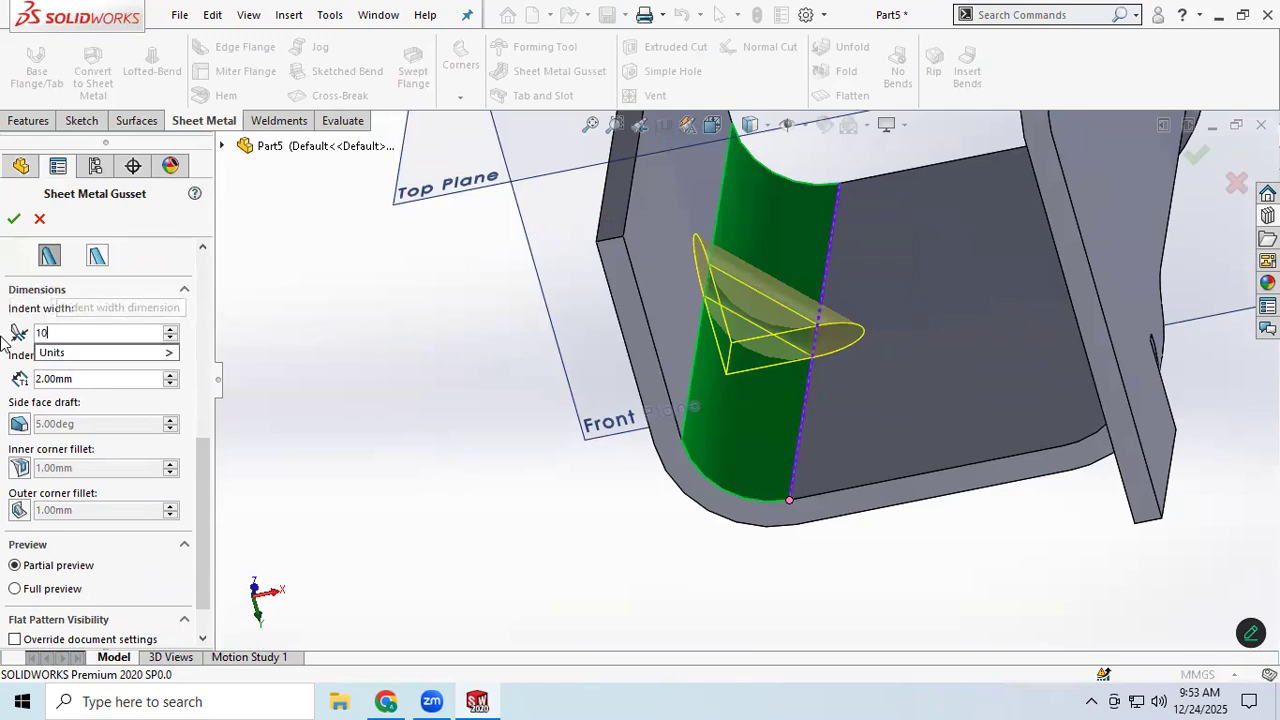
pyautogui.press('Return')
# - Try to apply the gusset edit with an indent thickness of 5 mm
pyautogui.click(66, 380)
pyautogui.write('5')
pyautogui.press('Return')
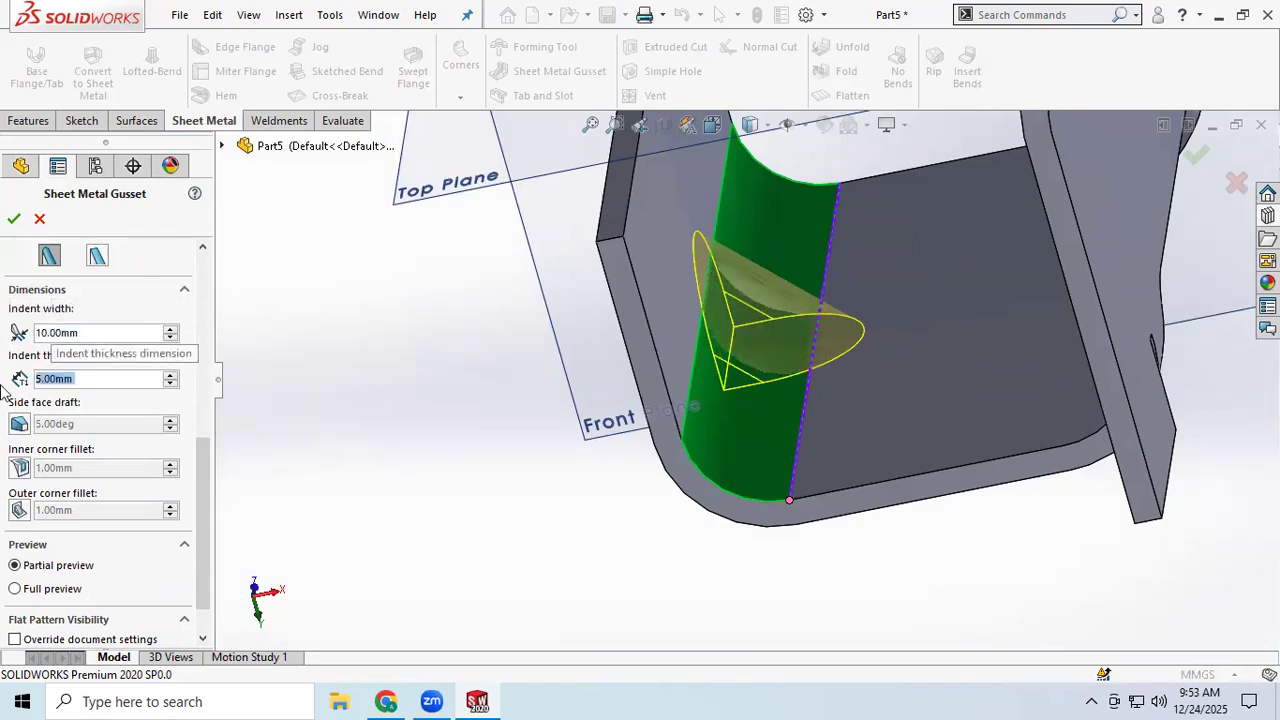
pyautogui.click(13, 220)
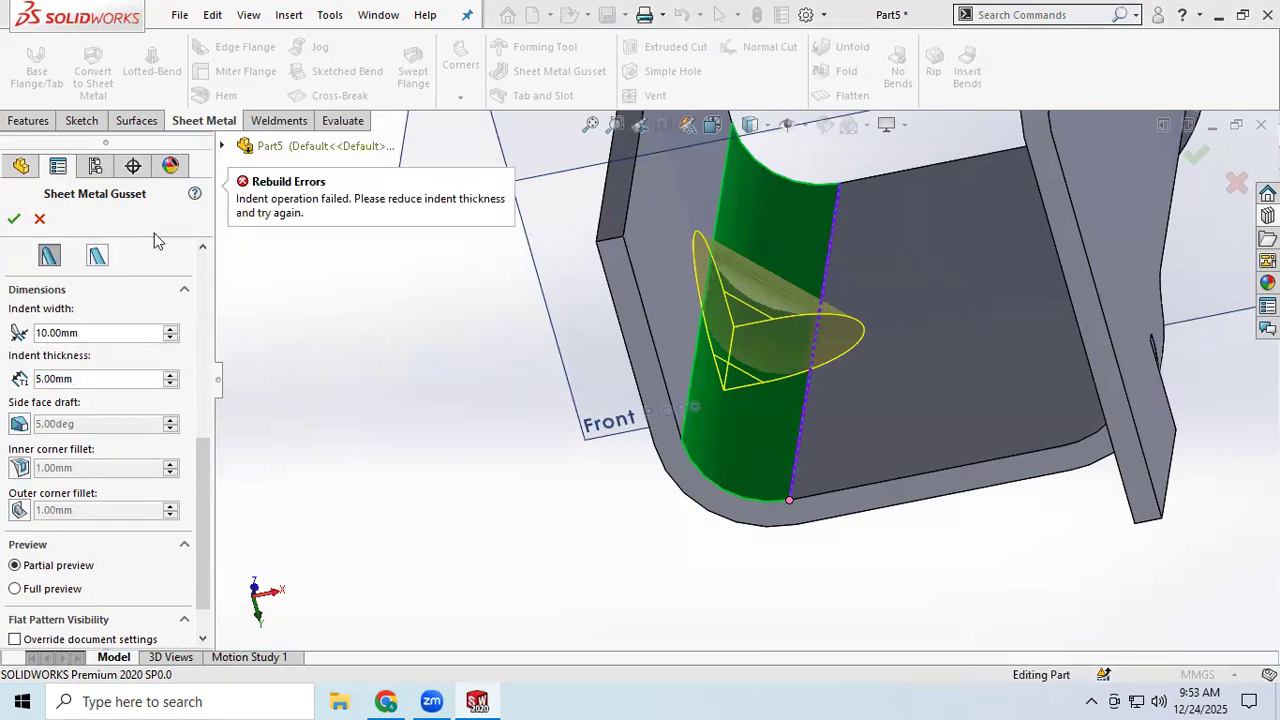
# - Set the gusset's indent thickness to 2 mm, apply the edit and inspect the gusset from the outside of the bend
pyautogui.click(86, 379)
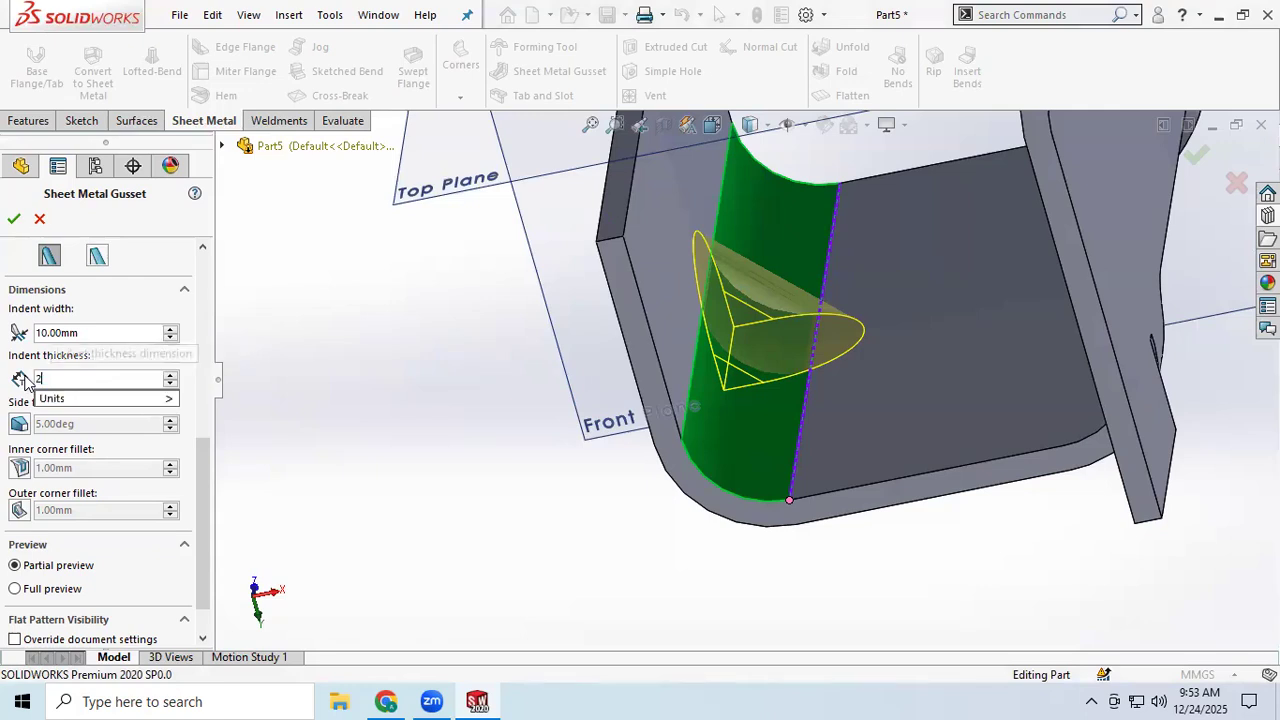
pyautogui.write('2')
pyautogui.press('Return')
pyautogui.click(14, 220)
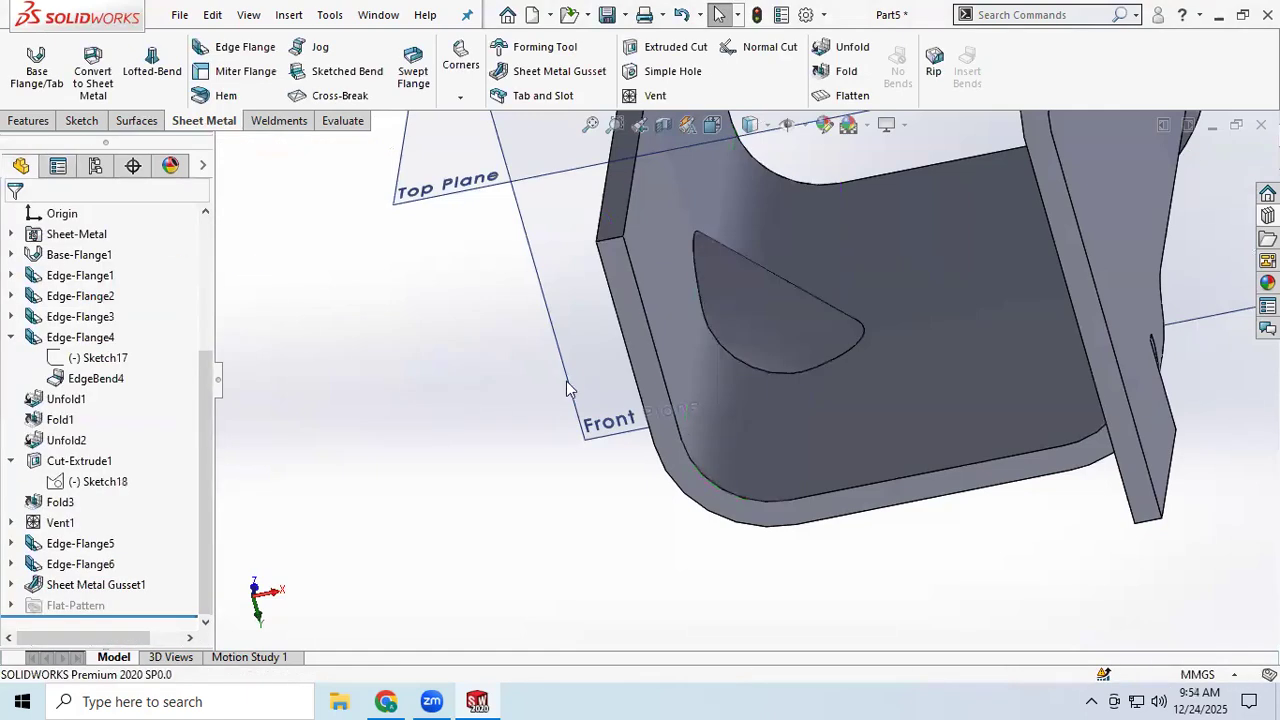
pyautogui.moveTo(753, 339); pyautogui.dragTo(919, 295, button='middle')
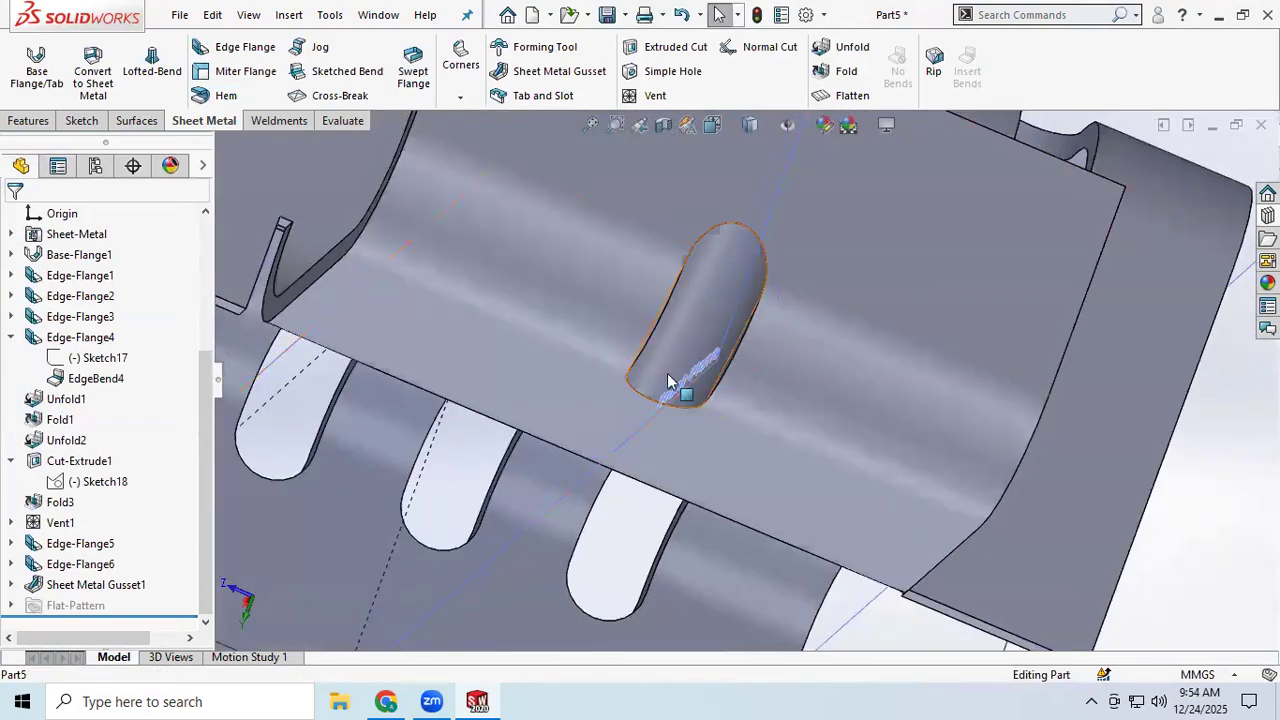
pyautogui.moveTo(729, 277); pyautogui.dragTo(780, 328, button='middle')
pyautogui.scroll(-4, 780, 327)
pyautogui.scroll(7, 779, 319)
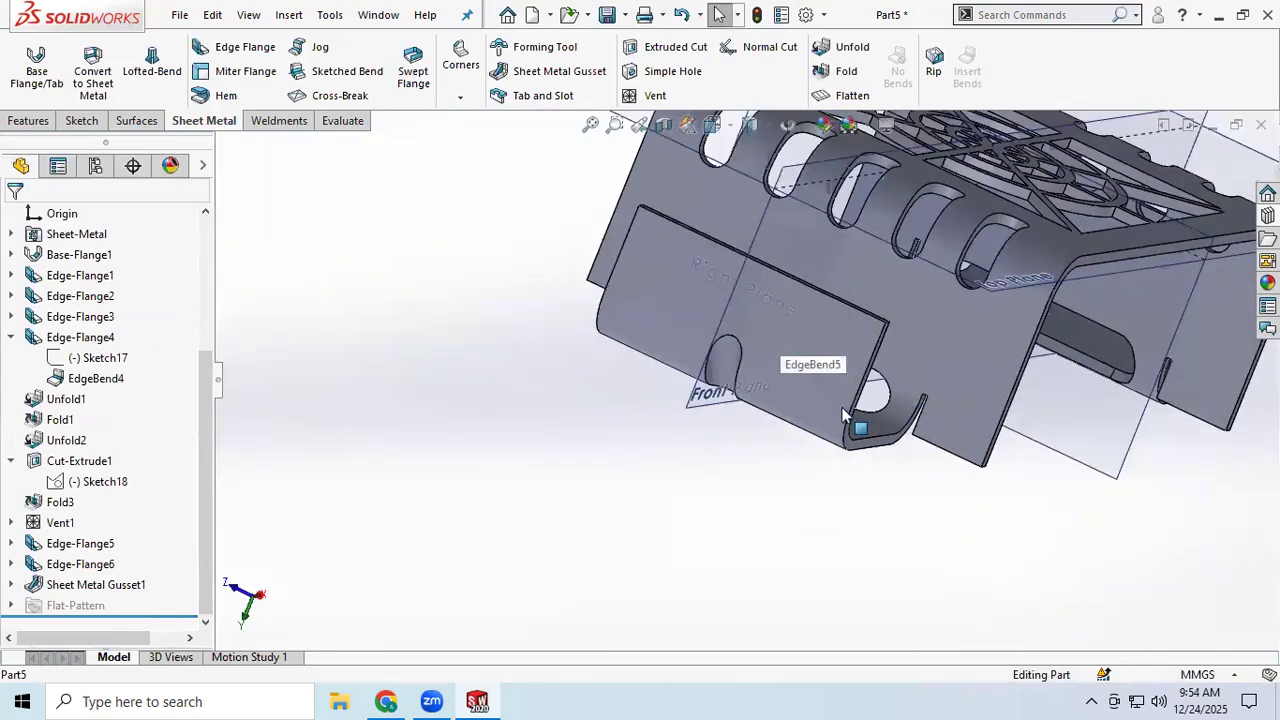
# - Examine the whole part from several angles, checking the end flanges, gusset, slotted bends and base vent
pyautogui.moveTo(843, 419); pyautogui.dragTo(737, 450, button='middle')
pyautogui.scroll(4, 758, 429)
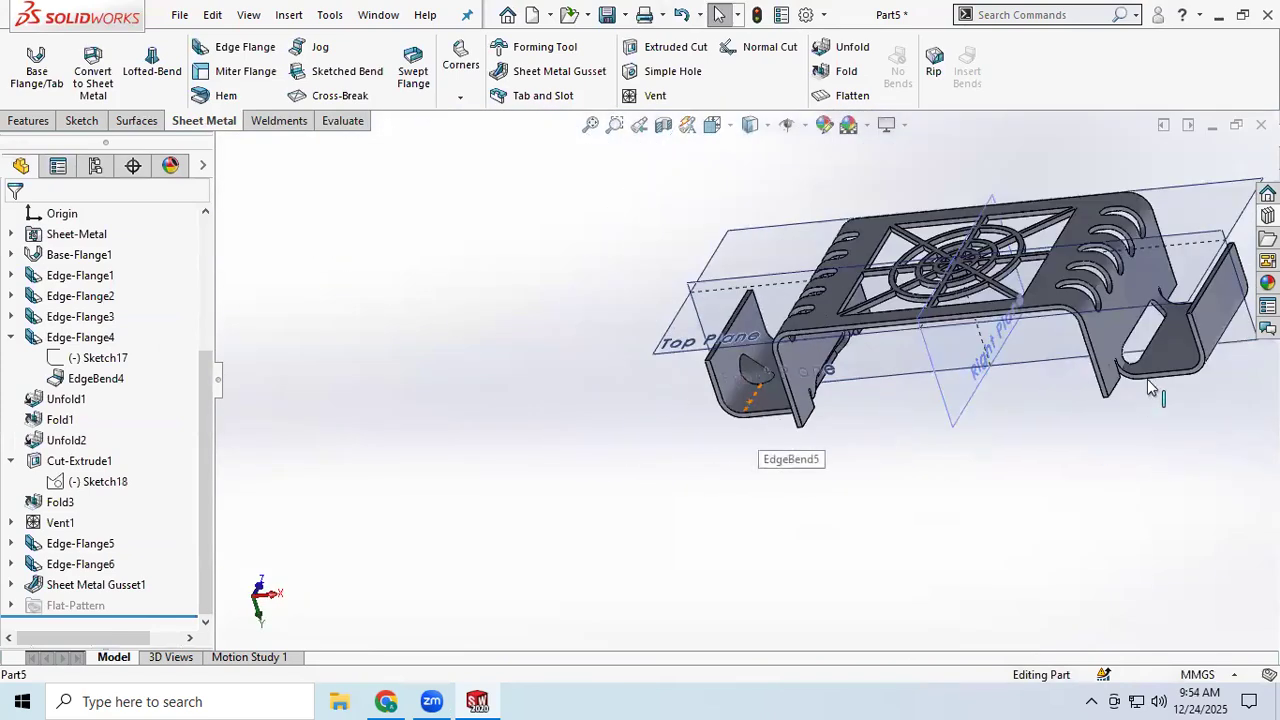
pyautogui.moveTo(1150, 388); pyautogui.dragTo(1235, 354, button='middle')
pyautogui.scroll(-3, 1237, 352)
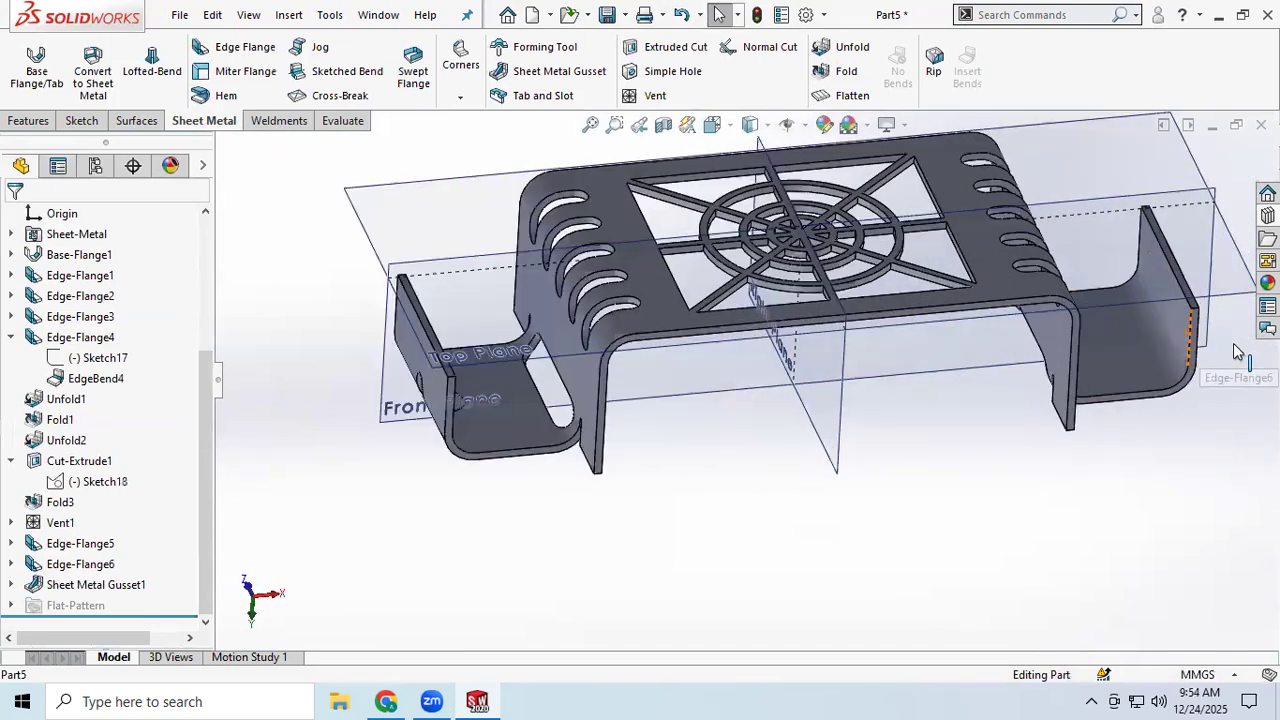
pyautogui.scroll(-2, 1234, 349)
pyautogui.scroll(4, 1104, 356)
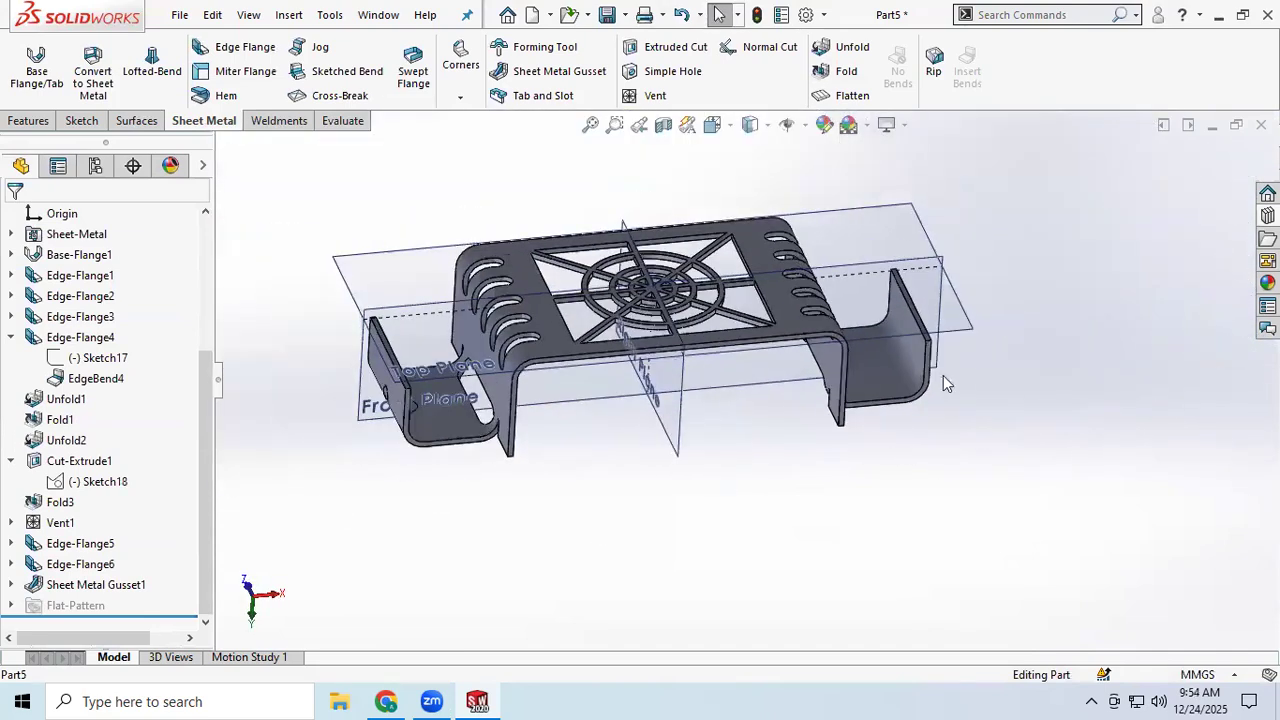
pyautogui.moveTo(888, 325); pyautogui.dragTo(620, 303, button='middle')
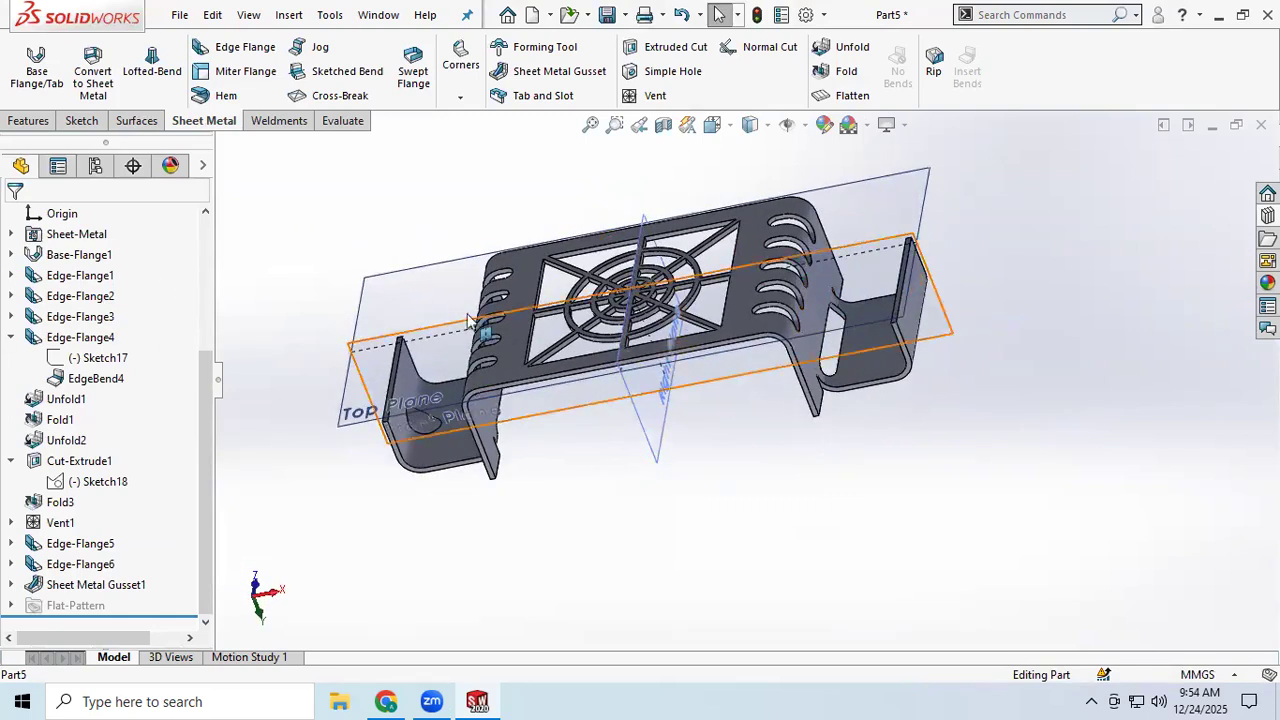
pyautogui.scroll(-3, 620, 303)
pyautogui.scroll(5, 620, 303)
pyautogui.moveTo(688, 258); pyautogui.dragTo(738, 203, button='middle')
pyautogui.scroll(2, 750, 276)
pyautogui.moveTo(746, 272); pyautogui.dragTo(620, 299, button='middle')
pyautogui.scroll(-3, 713, 347)
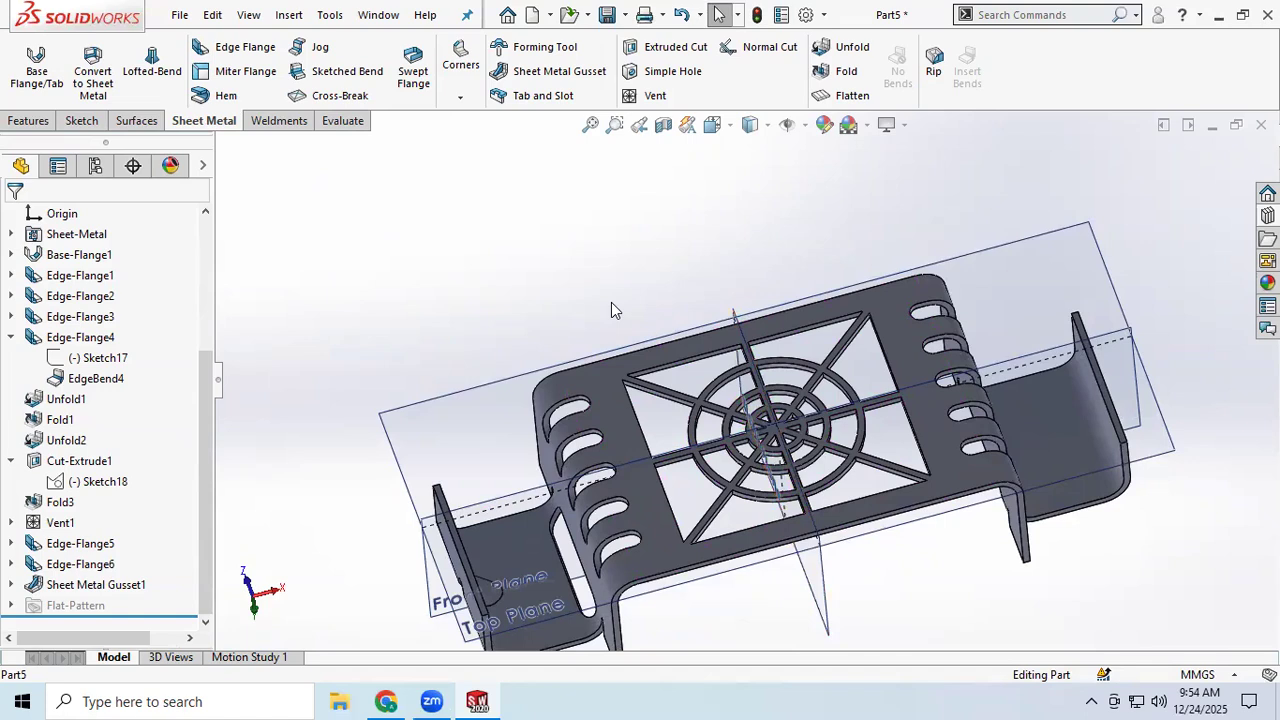
pyautogui.scroll(2, 768, 478)
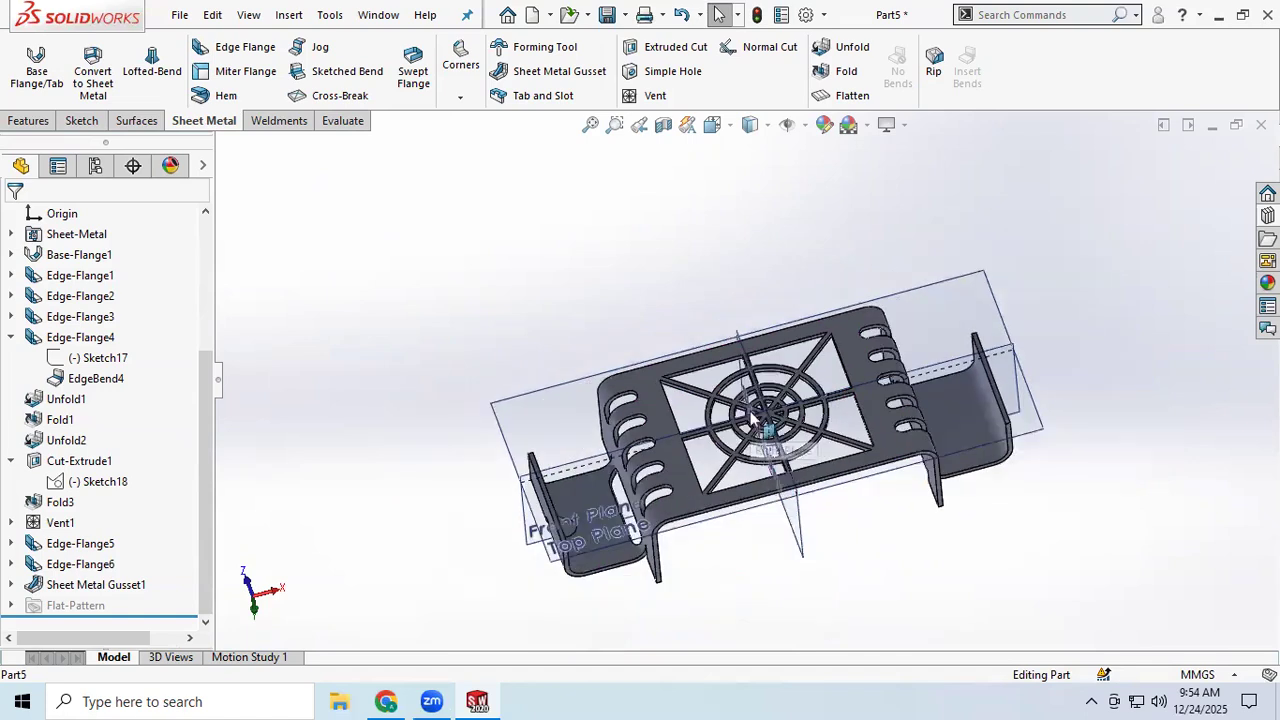
pyautogui.scroll(-3, 745, 425)
pyautogui.moveTo(742, 428); pyautogui.dragTo(768, 369, button='middle')
pyautogui.scroll(1, 702, 466)
pyautogui.moveTo(648, 453); pyautogui.dragTo(607, 476, button='middle')
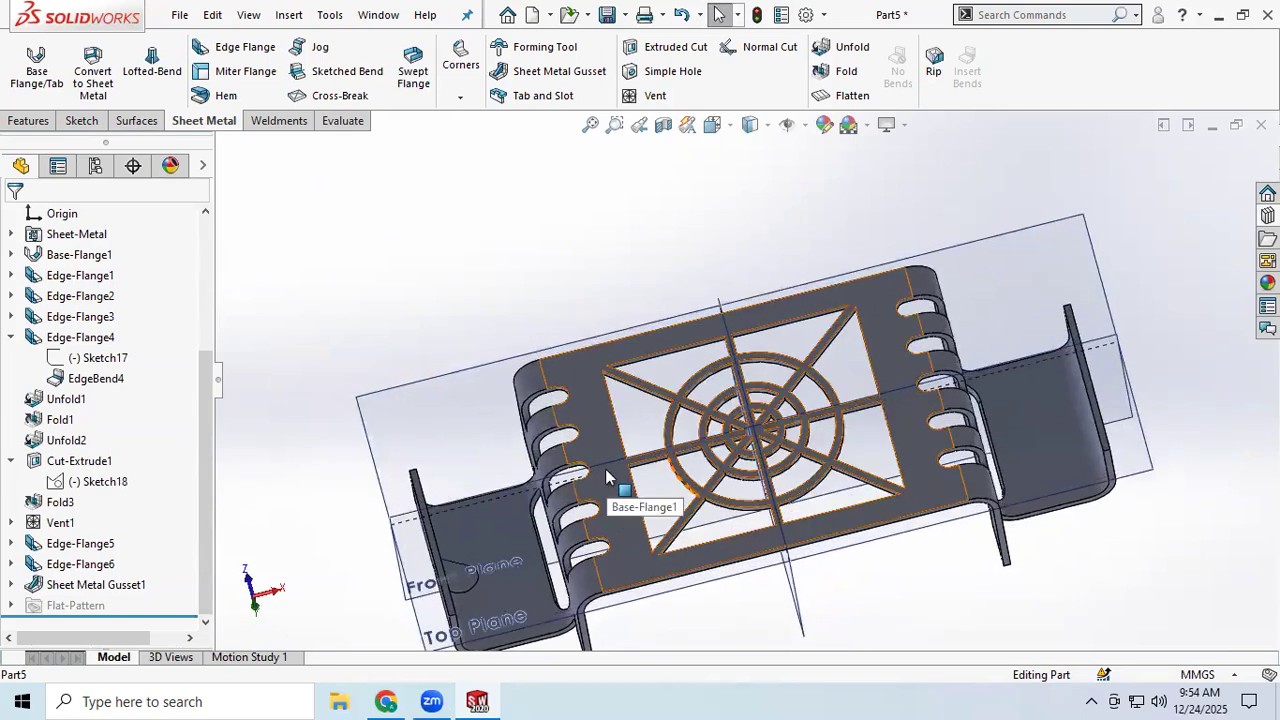